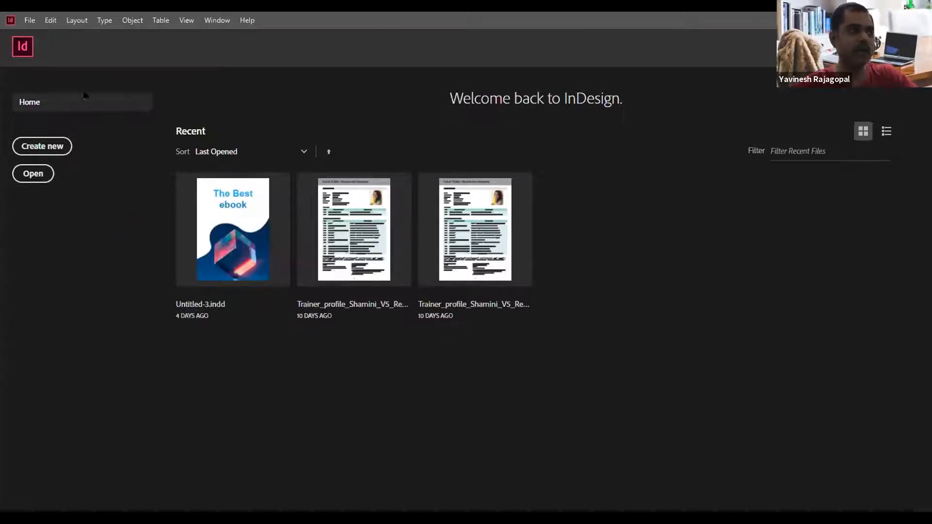
Start a new document and look through the blank presets offered for Print, Web and Mobile.
{"action": "key", "text": "ctrl+n"}
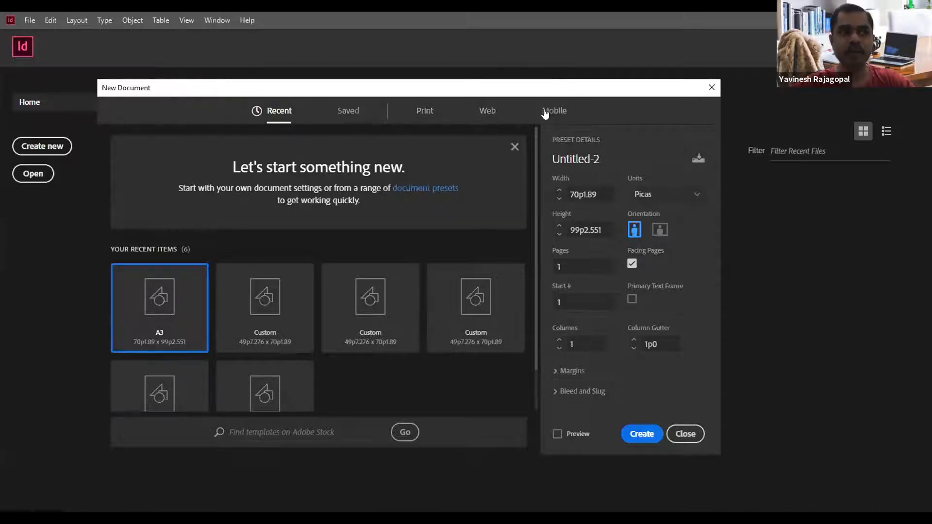
{"action": "left_click", "coordinate": [425, 113]}
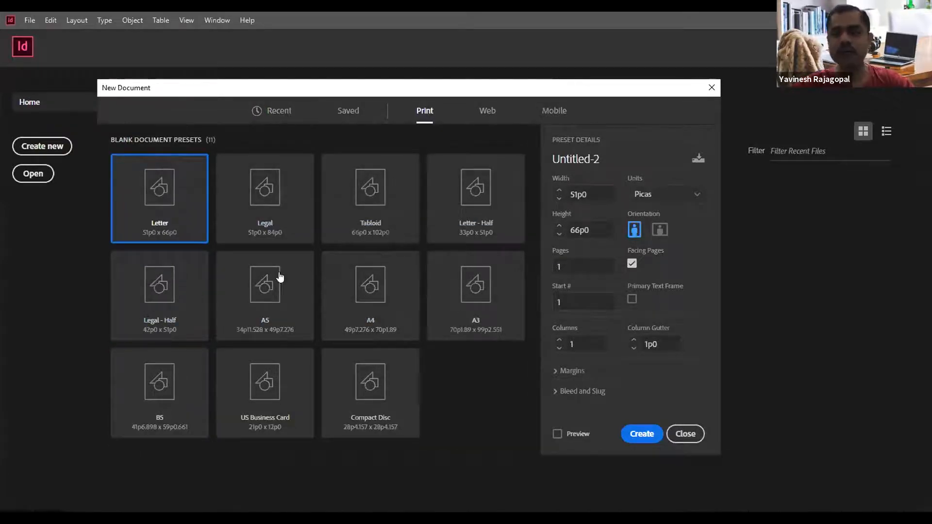
{"action": "left_click", "coordinate": [483, 111]}
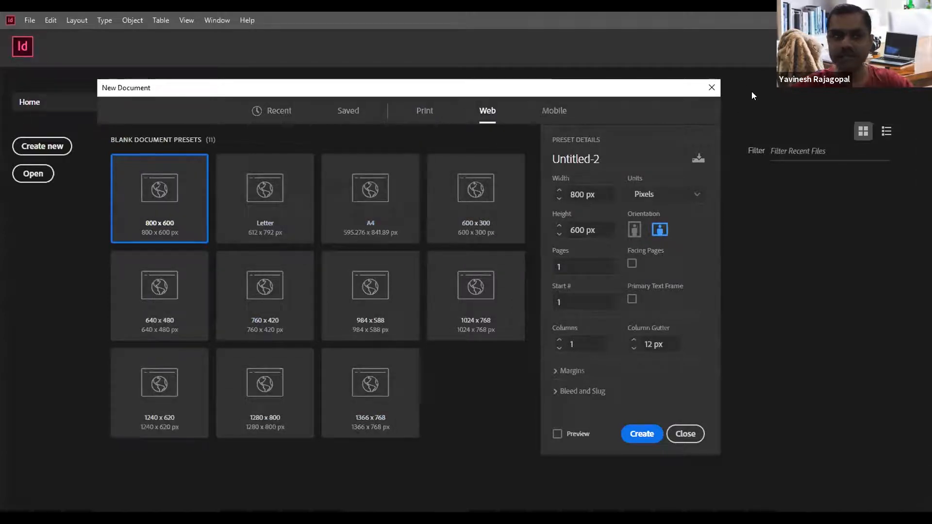
{"action": "left_click", "coordinate": [557, 111]}
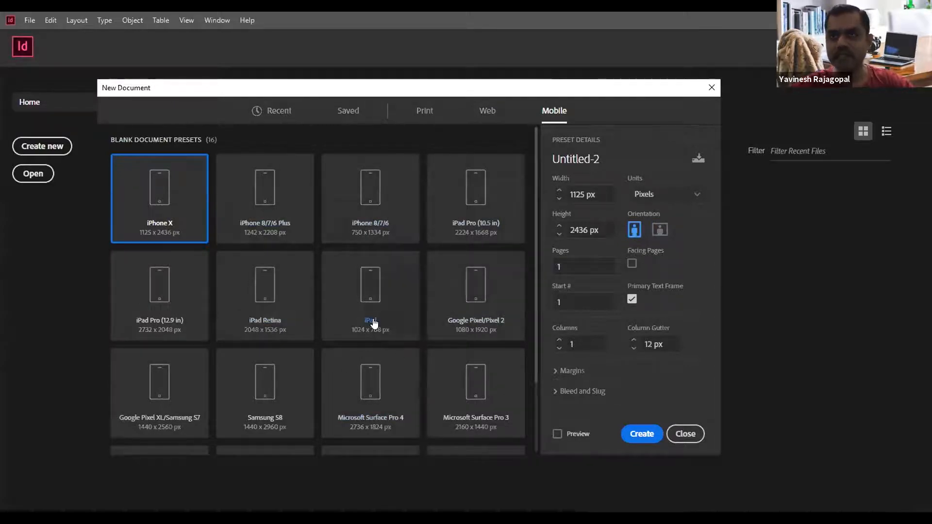
{"action": "left_click", "coordinate": [425, 113]}
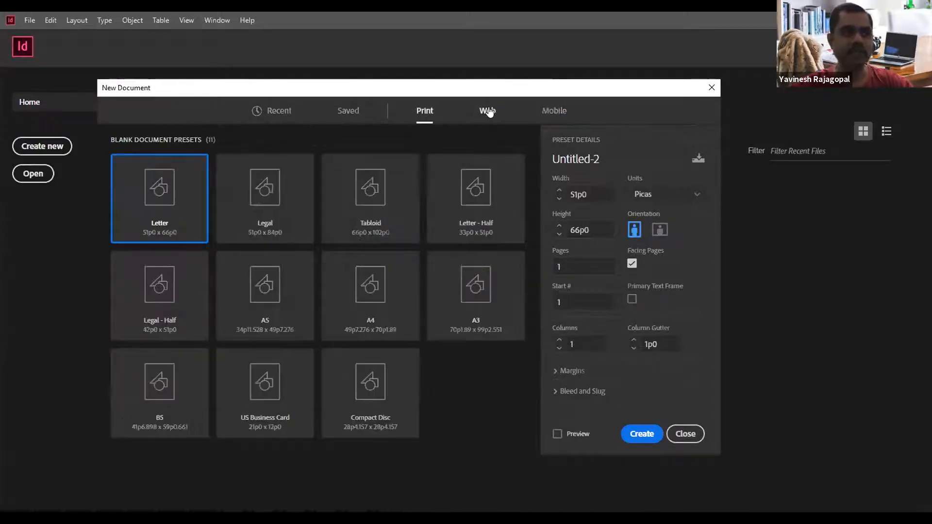
{"action": "left_click", "coordinate": [488, 111]}
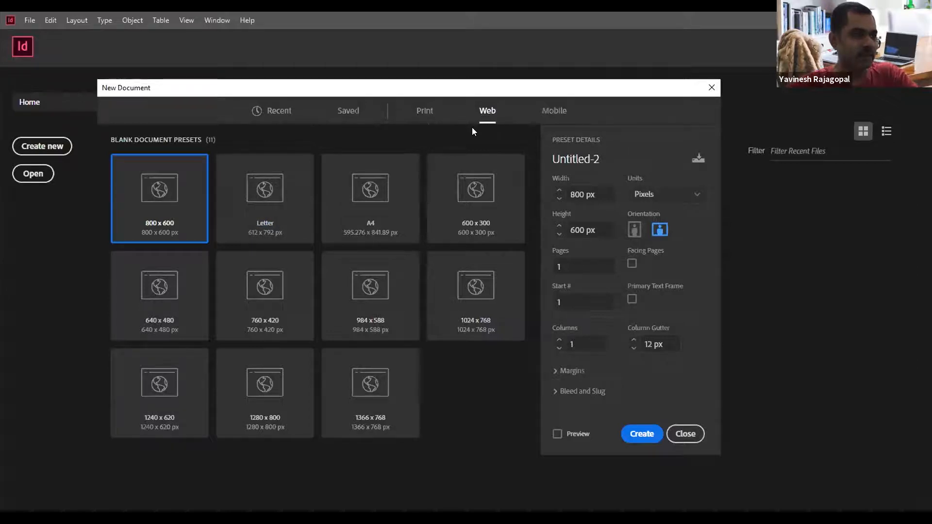
Choose the A4 print preset and set its units to millimeters, checking the page width and height.
{"action": "left_click", "coordinate": [425, 112]}
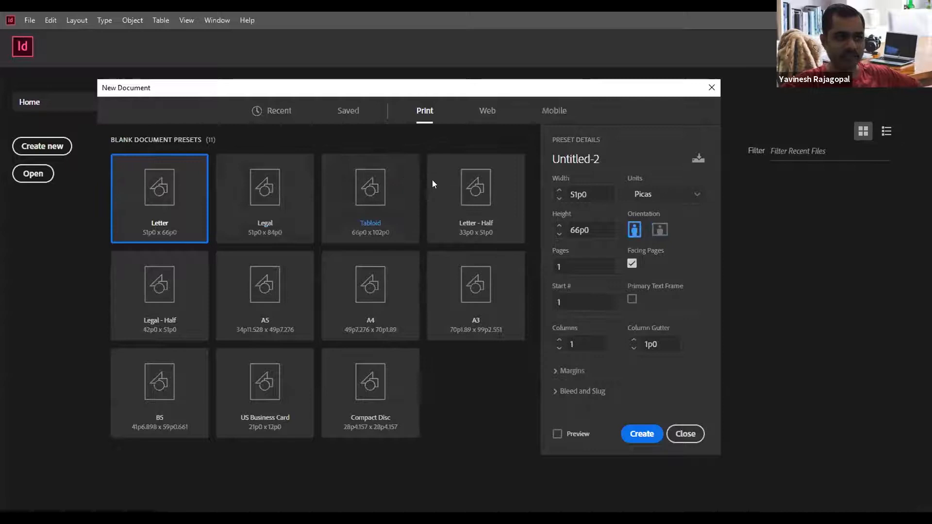
{"action": "left_click", "coordinate": [354, 301]}
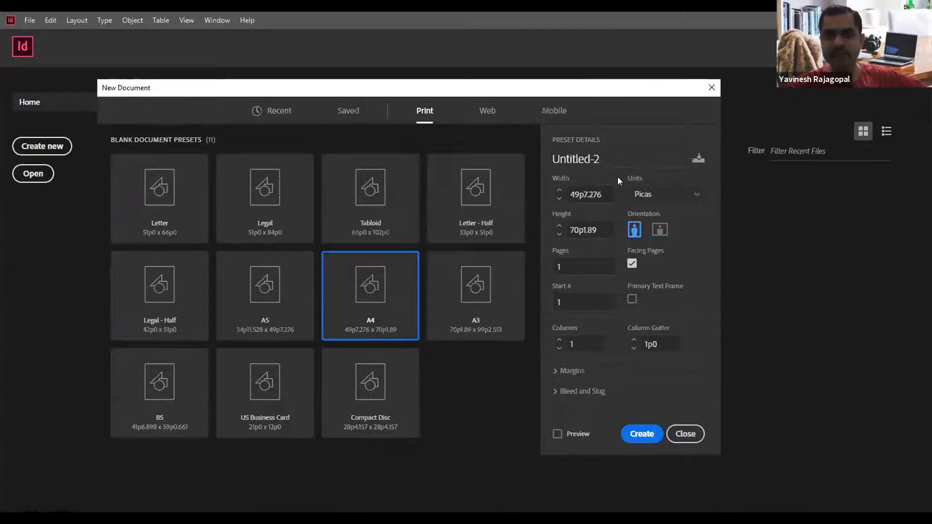
{"action": "left_click", "coordinate": [641, 194]}
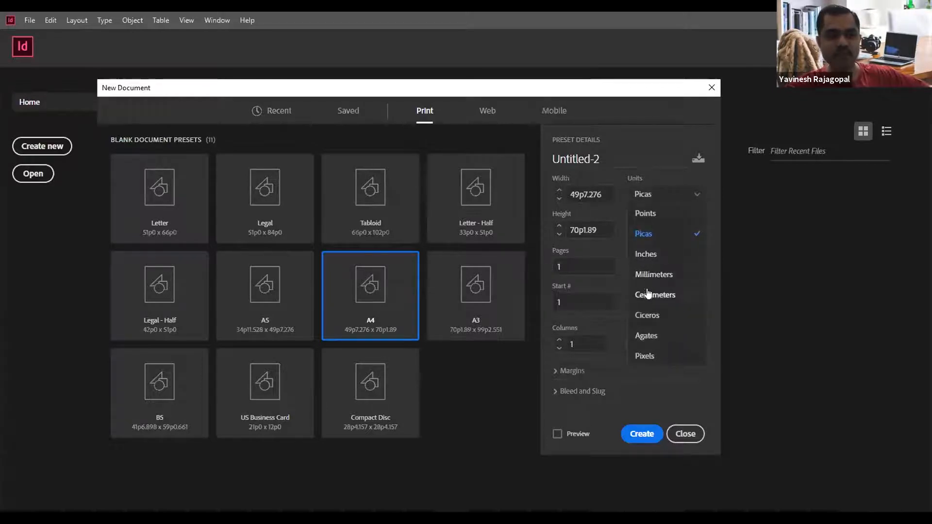
{"action": "left_click", "coordinate": [651, 275]}
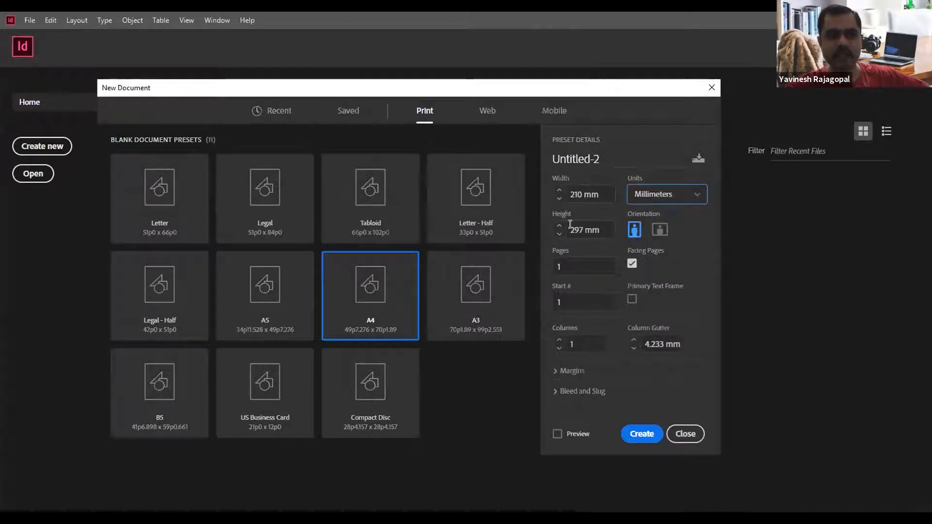
{"action": "left_click", "coordinate": [601, 193]}
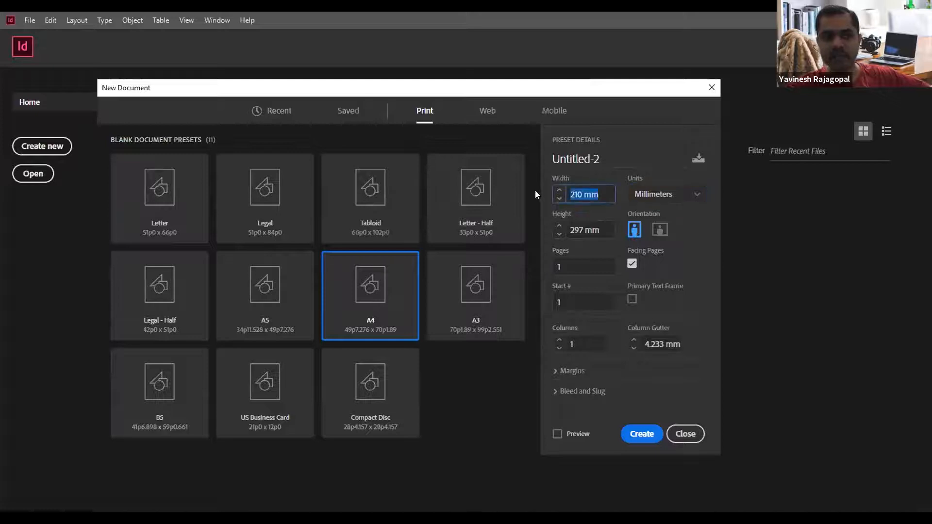
{"action": "left_click", "coordinate": [603, 224]}
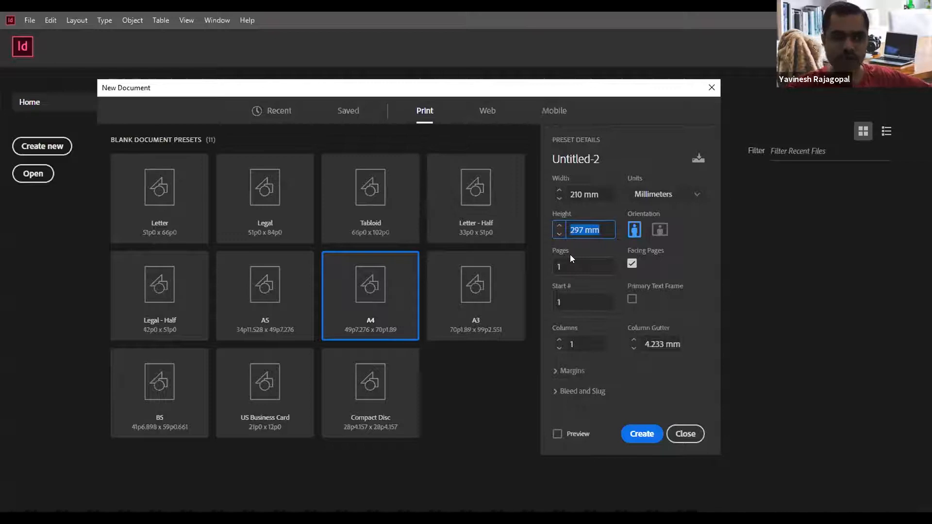
Turn facing pages off and back on, and try a start page number of 25 before restoring it to 1.
{"action": "left_click", "coordinate": [632, 263]}
{"action": "left_click", "coordinate": [632, 264]}
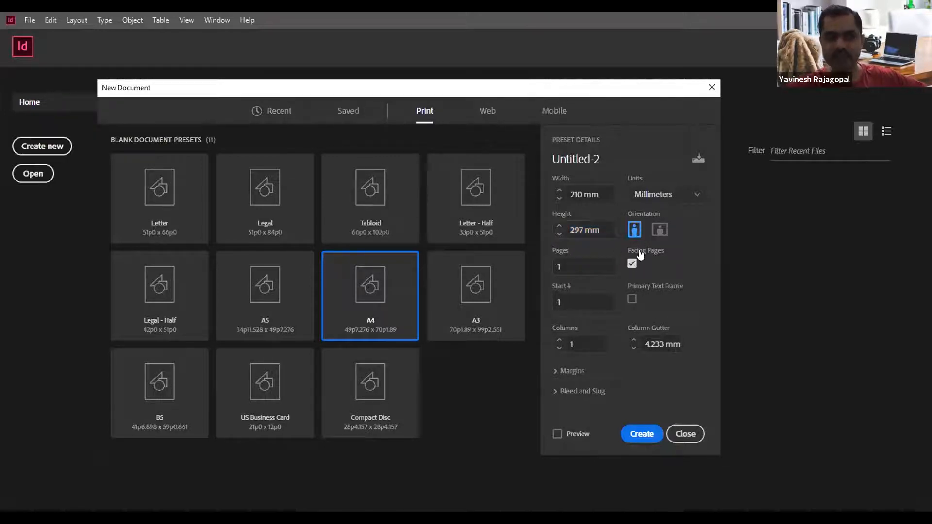
{"action": "left_click", "coordinate": [568, 302]}
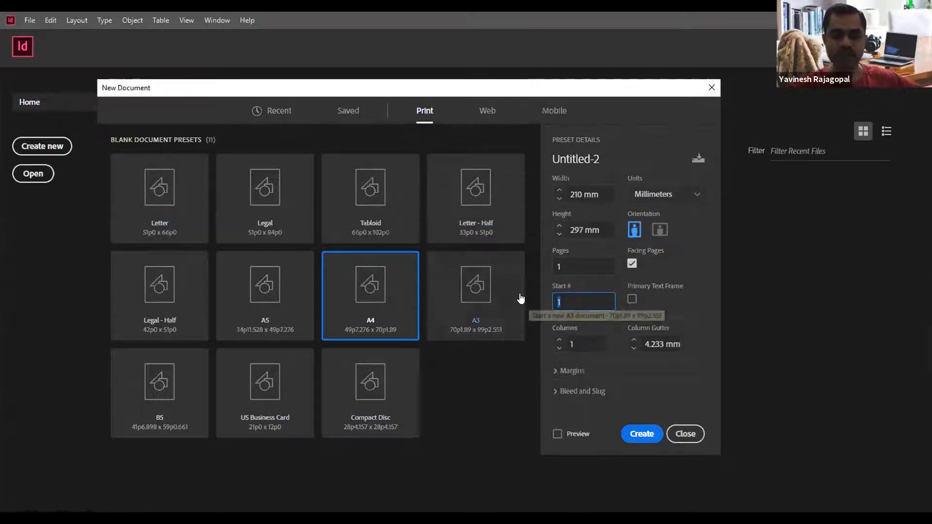
{"action": "type", "text": "25"}
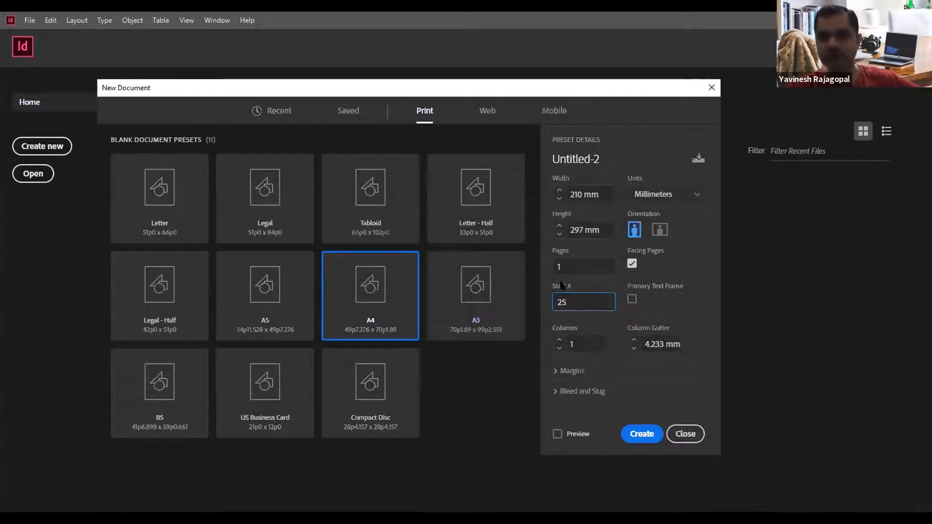
{"action": "key", "text": "ctrl+a"}
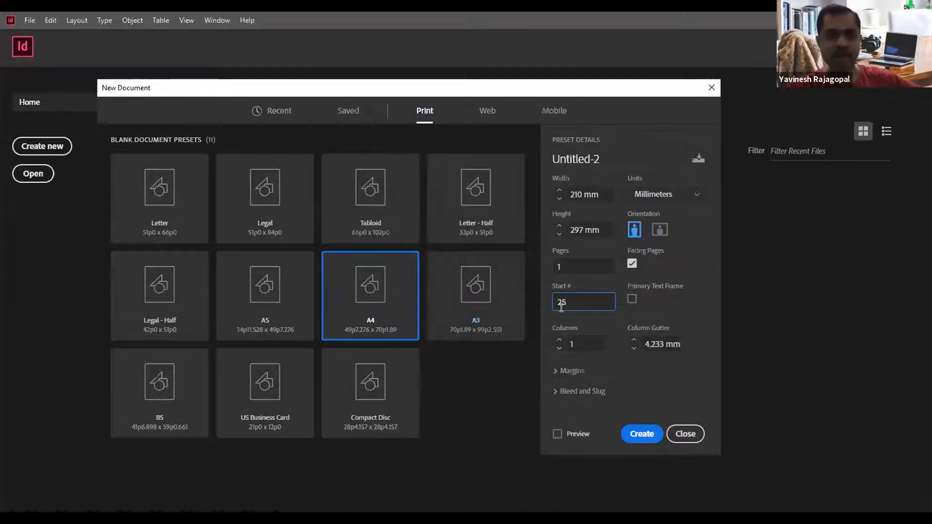
{"action": "type", "text": "1"}
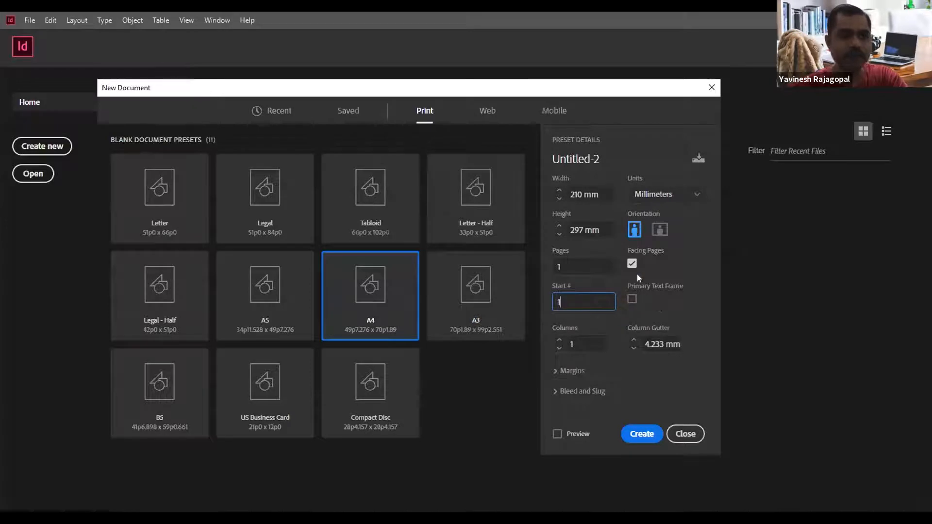
Turn the primary text frame on and off again, and set the columns to 2, checking the column gutter.
{"action": "left_click", "coordinate": [631, 299]}
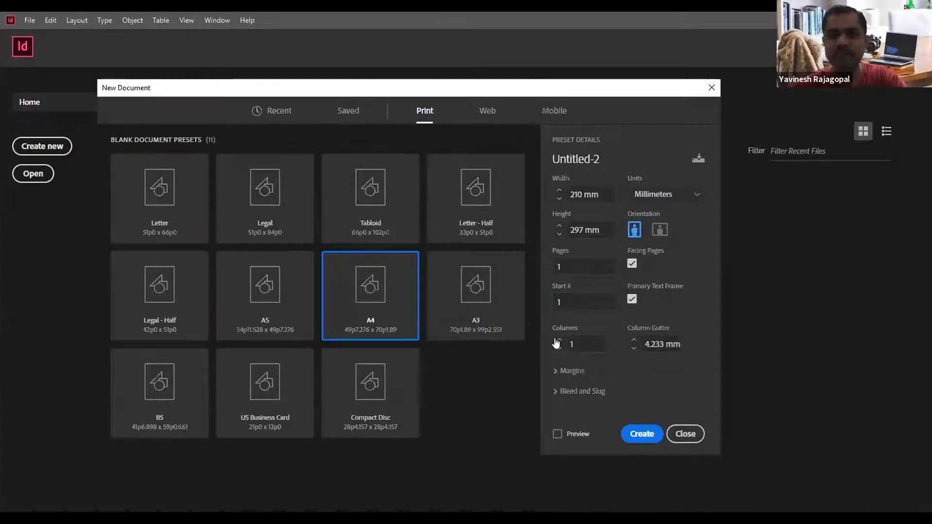
{"action": "left_click", "coordinate": [631, 299]}
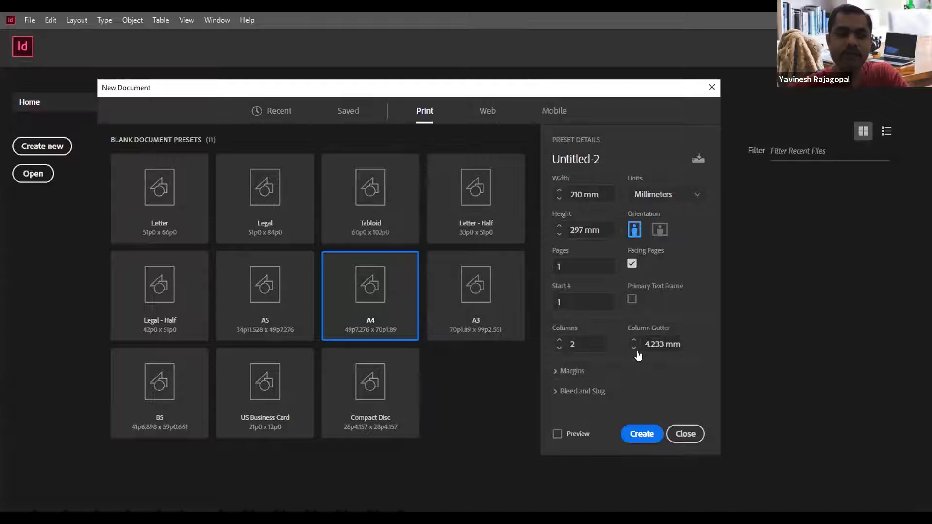
{"action": "left_click", "coordinate": [658, 336]}
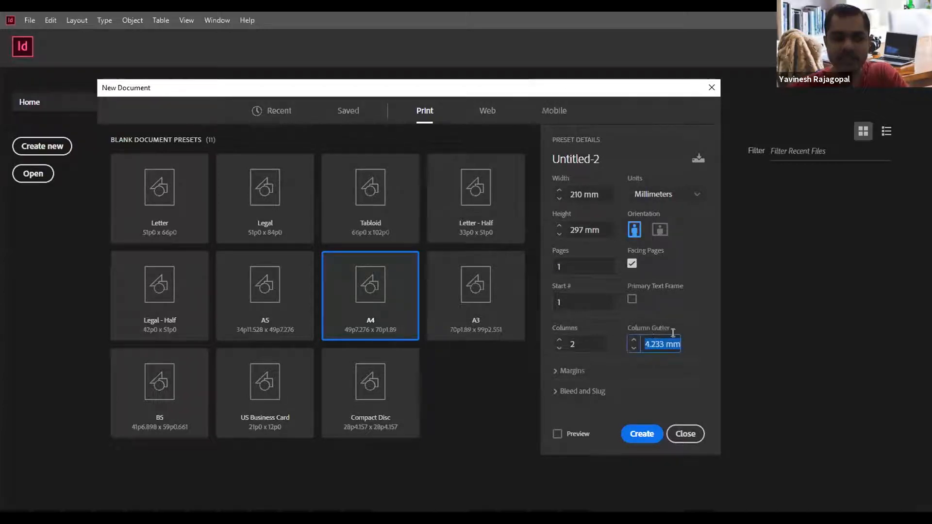
Reset the columns to 1 and expand the margin, bleed and slug settings to review them.
{"action": "left_click", "coordinate": [553, 371]}
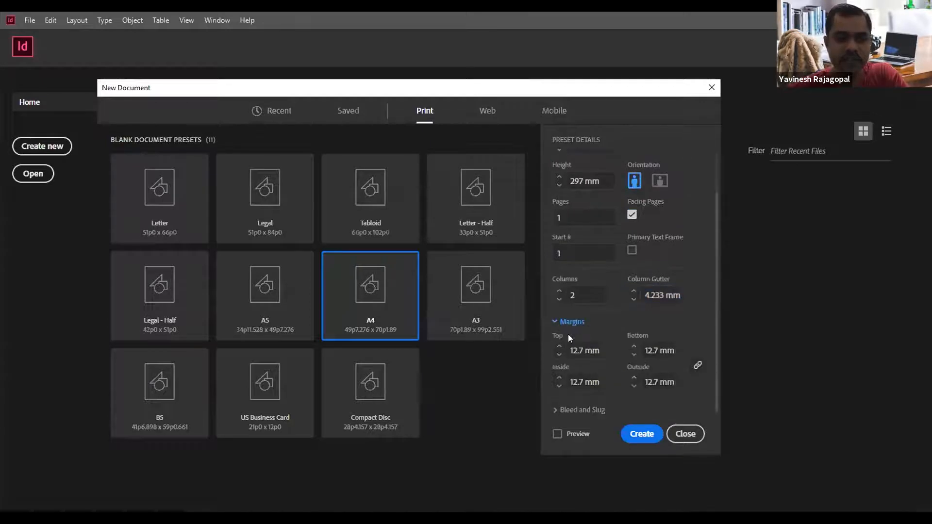
{"action": "left_click", "coordinate": [559, 300]}
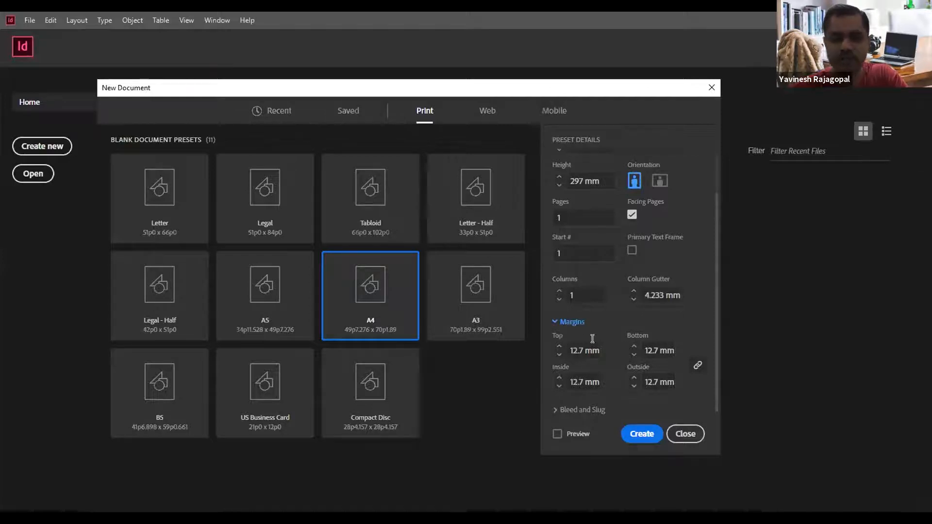
{"action": "left_click", "coordinate": [558, 409]}
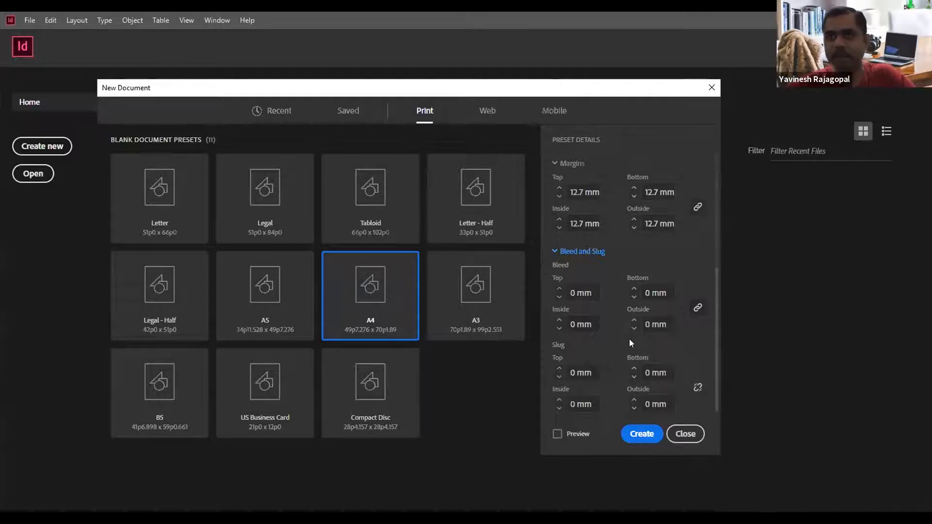
{"action": "scroll", "coordinate": [668, 260], "scroll_direction": "up", "scroll_amount": 5}
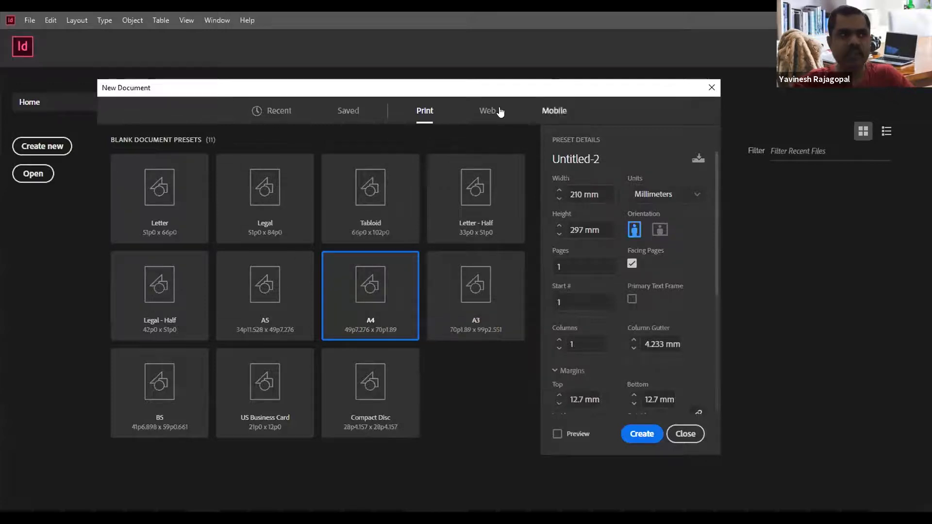
Try the A4 web preset, examining its width and height, and the 1240 x 620 web preset in portrait orientation.
{"action": "left_click", "coordinate": [484, 112]}
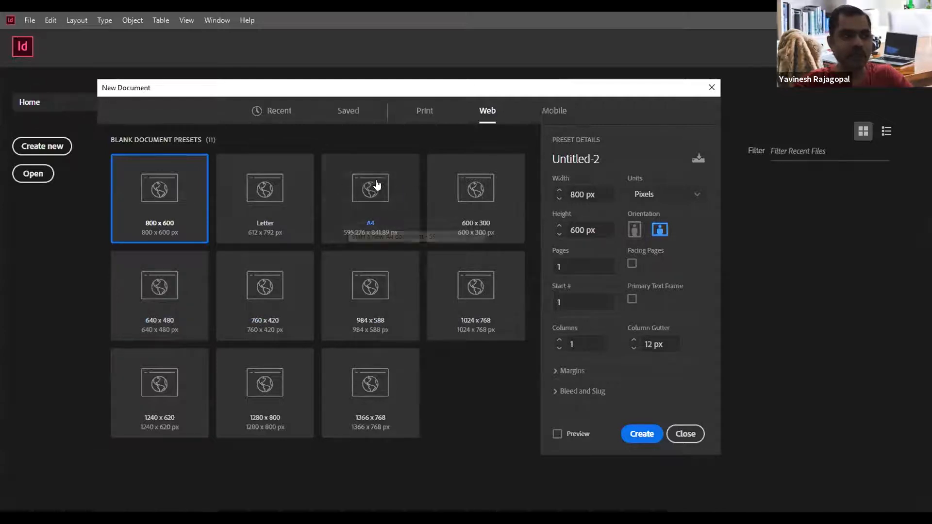
{"action": "left_click", "coordinate": [369, 211]}
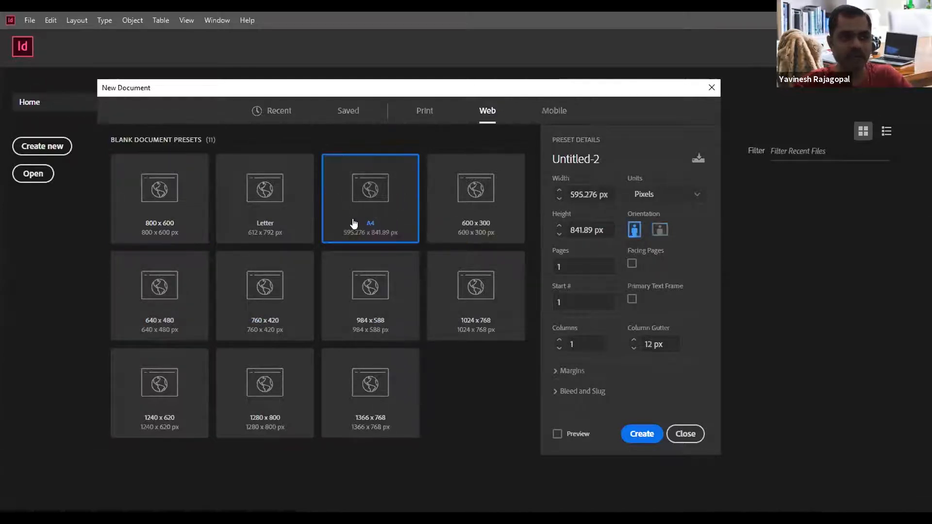
{"action": "left_click", "coordinate": [597, 195]}
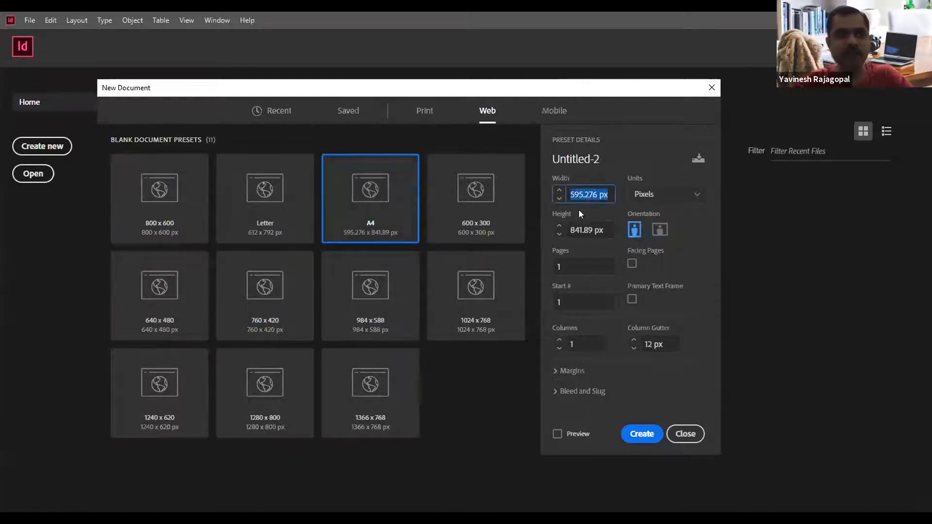
{"action": "left_click", "coordinate": [603, 228]}
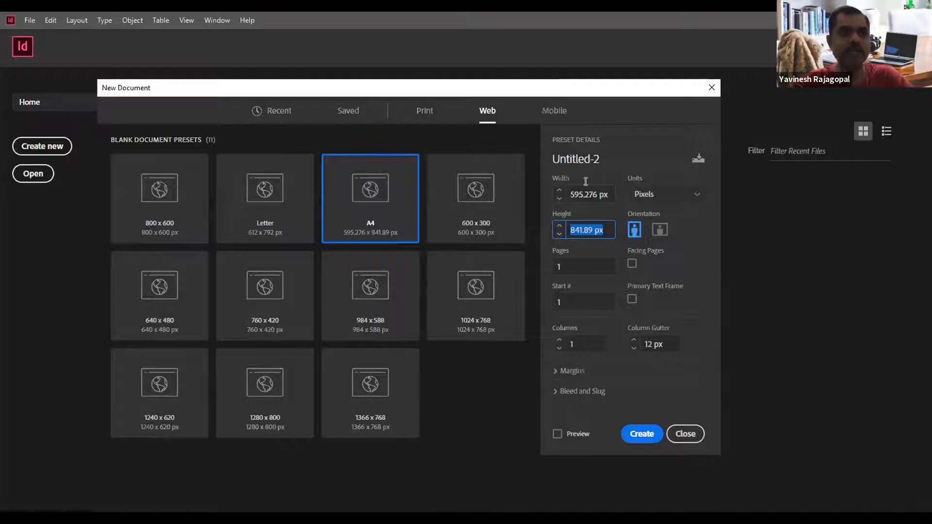
{"action": "left_click", "coordinate": [608, 193]}
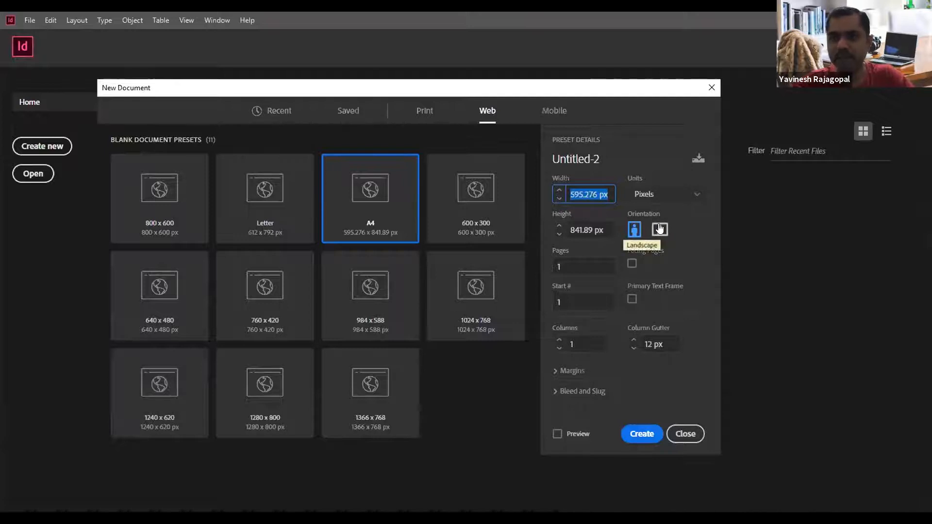
{"action": "left_click", "coordinate": [154, 390]}
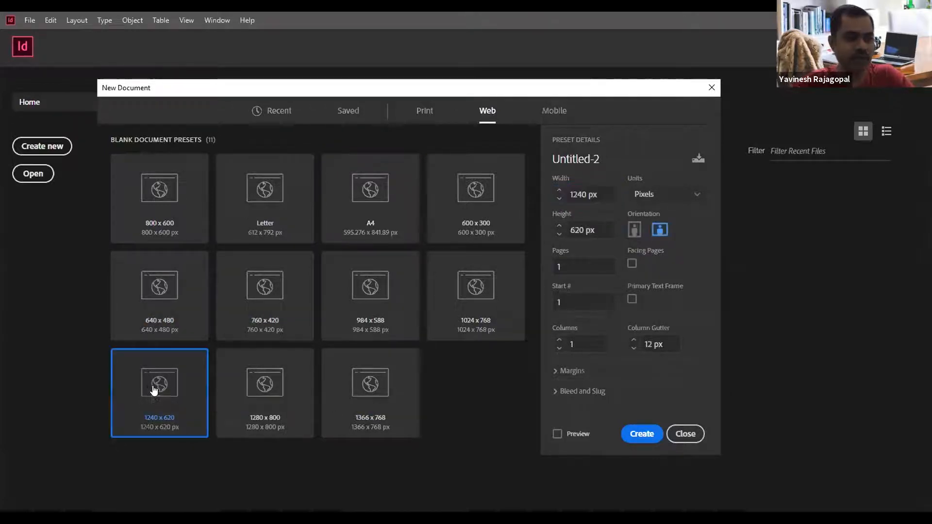
{"action": "left_click", "coordinate": [634, 229]}
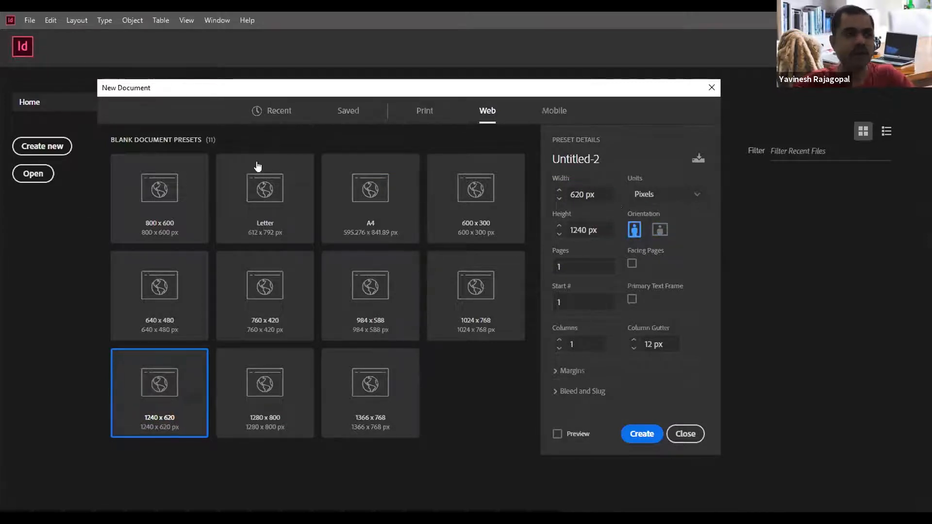
Compare the default print preset with the 800 x 600 web preset, examining the web preset's width and height.
{"action": "left_click", "coordinate": [421, 114]}
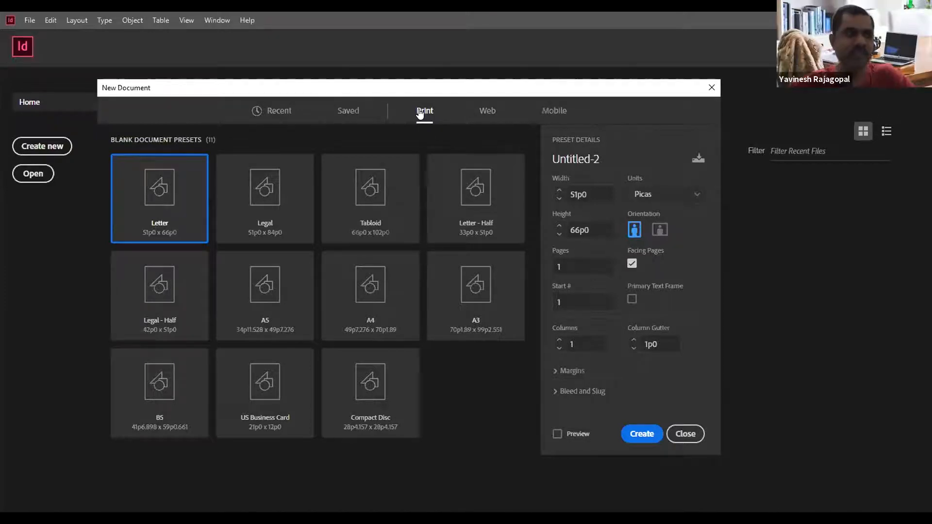
{"action": "left_click", "coordinate": [487, 112]}
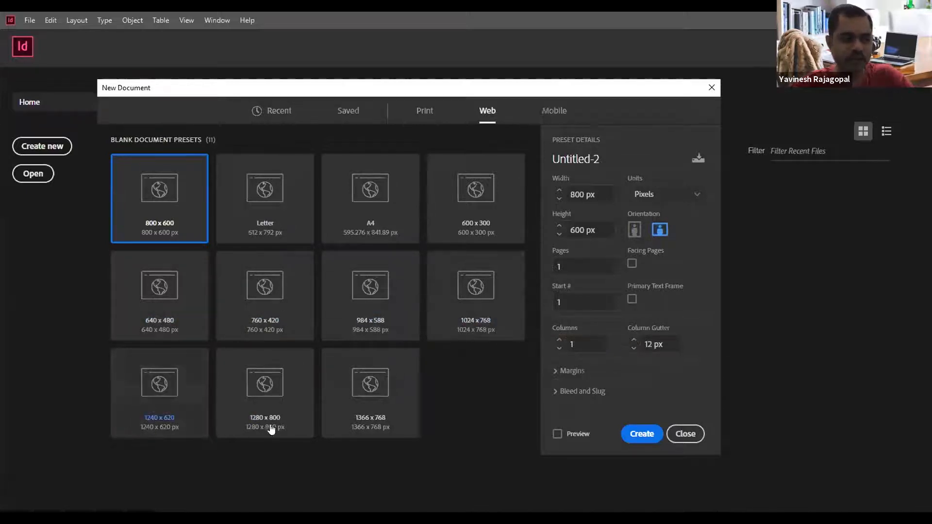
{"action": "left_click", "coordinate": [601, 193]}
{"action": "key", "text": "Tab"}
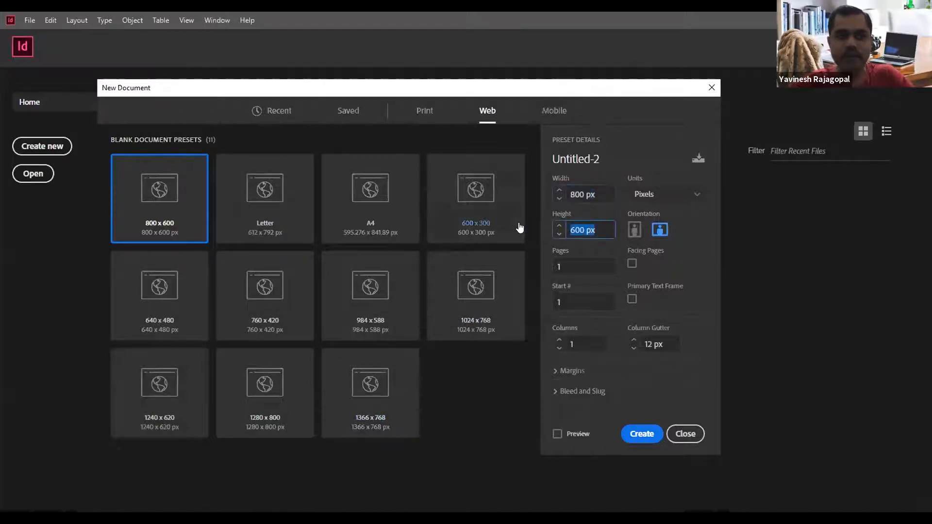
{"action": "left_click", "coordinate": [605, 192]}
{"action": "key", "text": "Tab"}
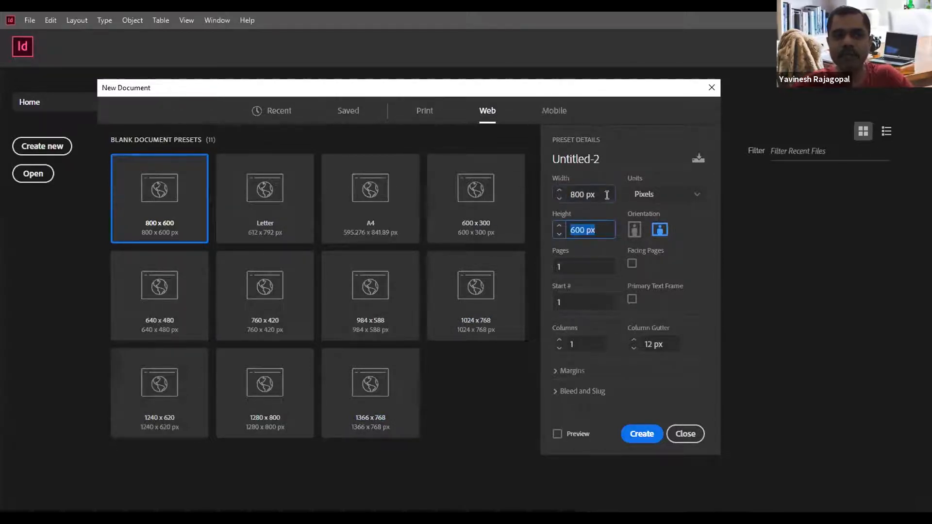
Examine the width and height, the available measurement units and the document name of the 800 x 600 web preset.
{"action": "key", "text": "shift+Tab"}
{"action": "key", "text": "Tab"}
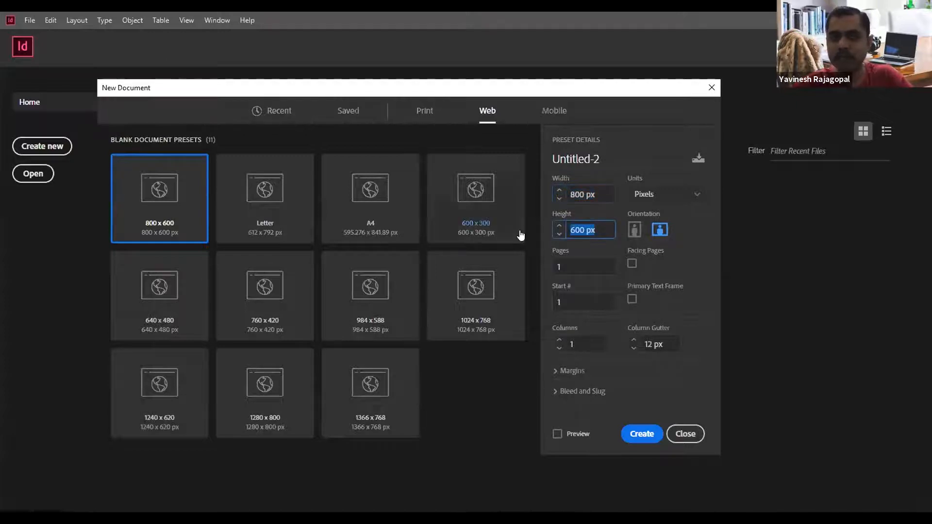
{"action": "left_click", "coordinate": [637, 195]}
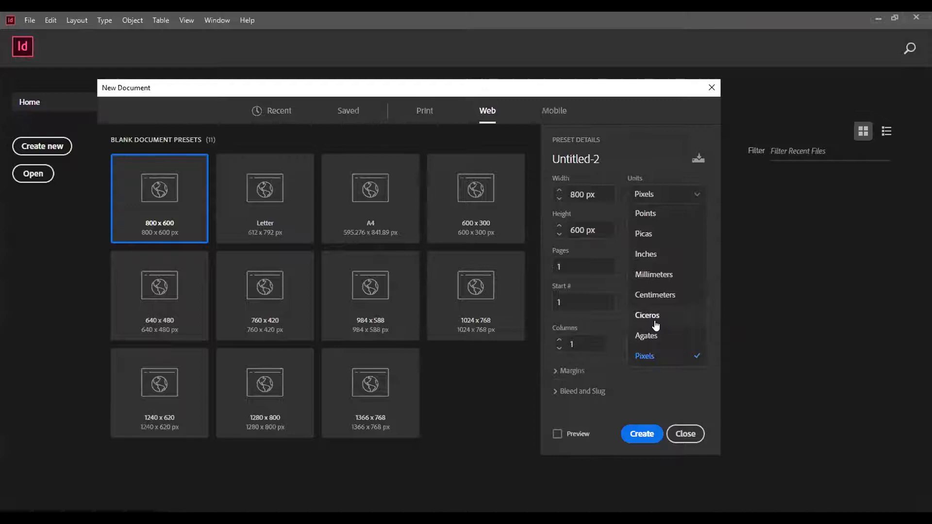
{"action": "left_click", "coordinate": [612, 149]}
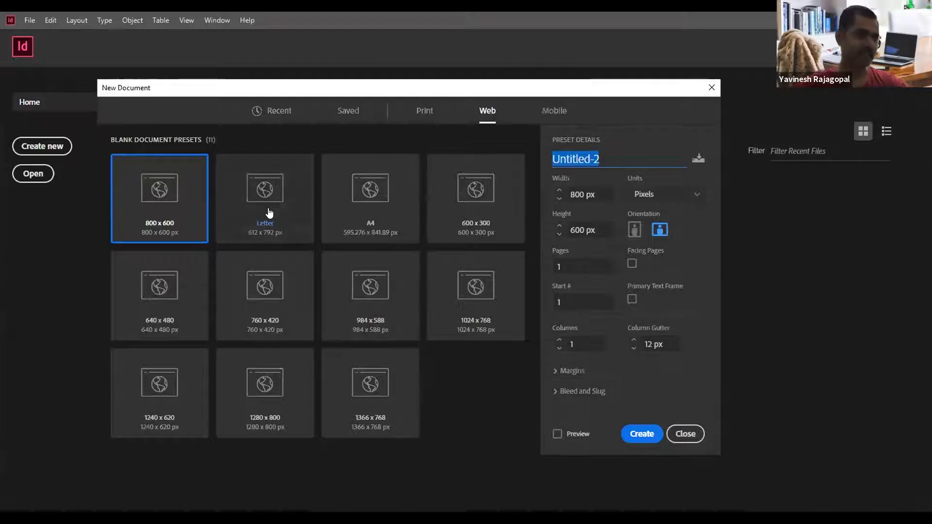
Create a one-page document from the A4 web preset and close it again.
{"action": "left_click", "coordinate": [490, 112]}
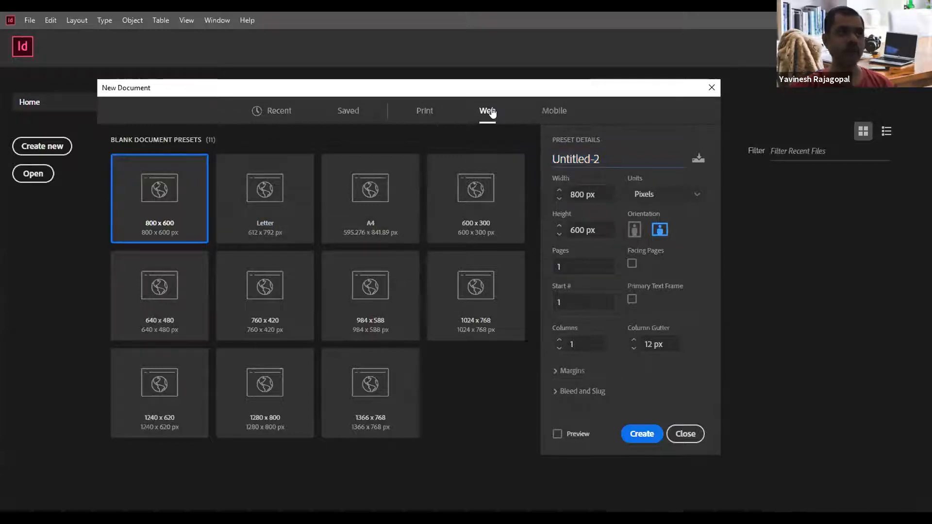
{"action": "left_click", "coordinate": [372, 198]}
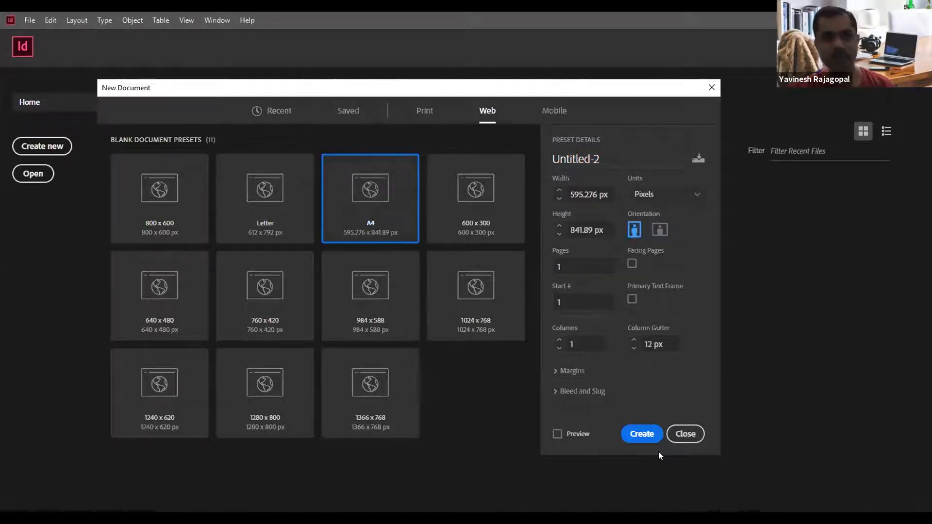
{"action": "left_click", "coordinate": [640, 435]}
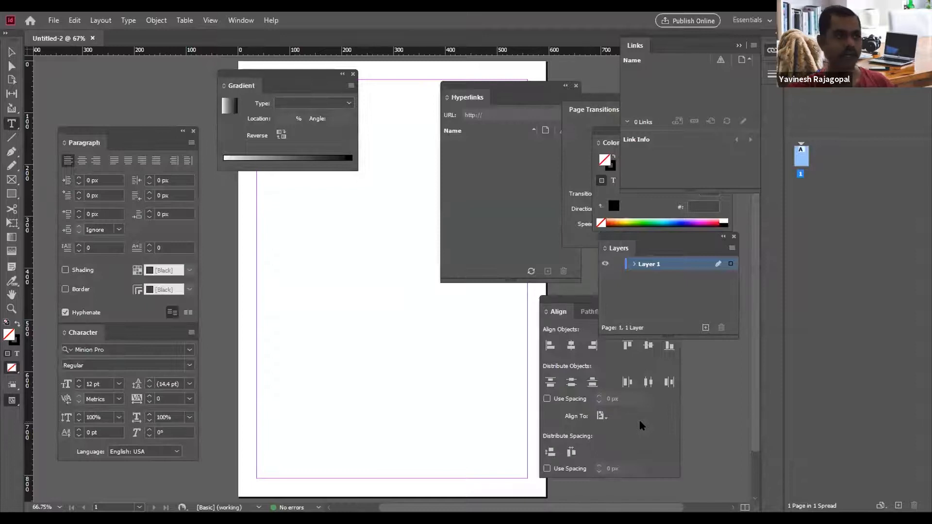
{"action": "key", "text": "Tab"}
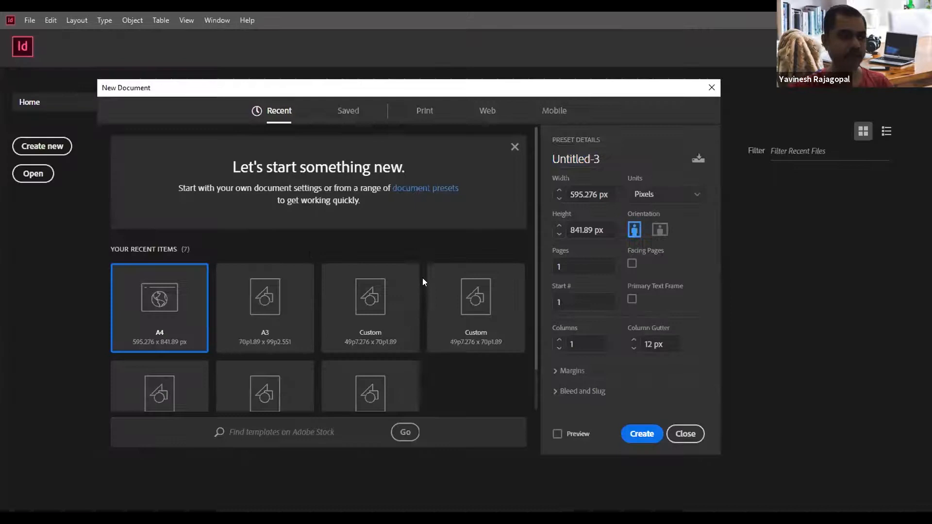
Create a three-page document from the A4 web preset.
{"action": "left_click", "coordinate": [488, 111]}
{"action": "left_click", "coordinate": [360, 202]}
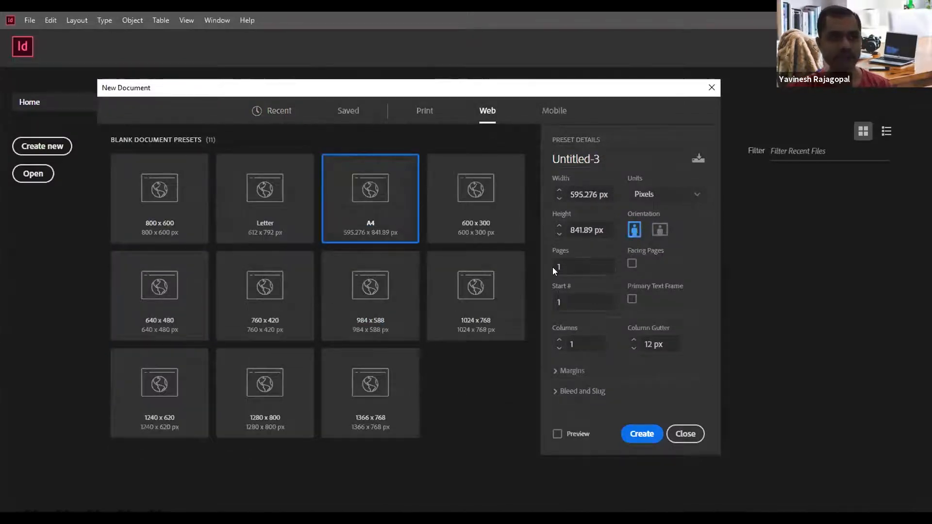
{"action": "double_click", "coordinate": [577, 266]}
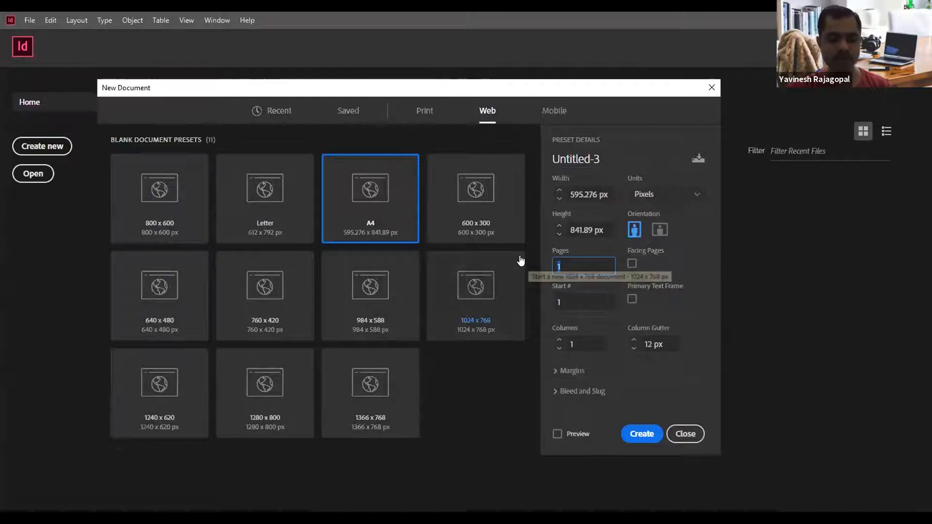
{"action": "type", "text": "3"}
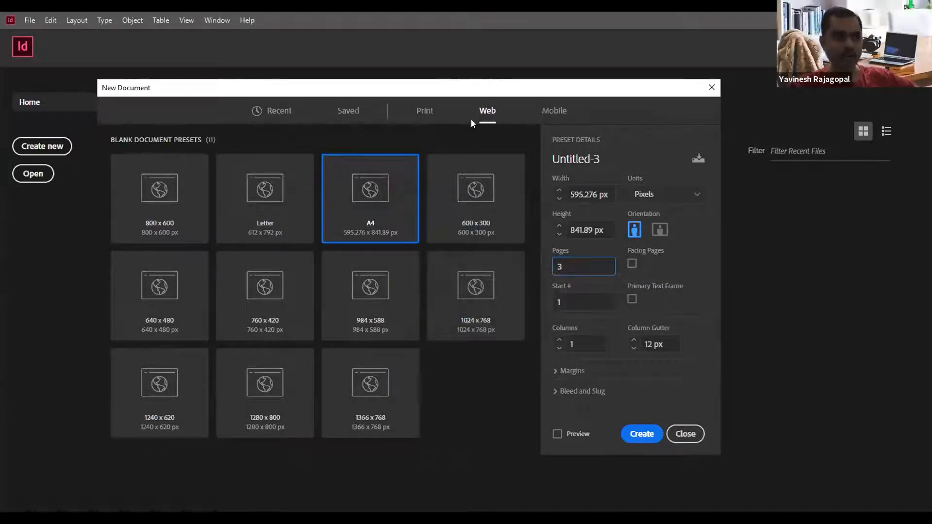
{"action": "left_click", "coordinate": [640, 438]}
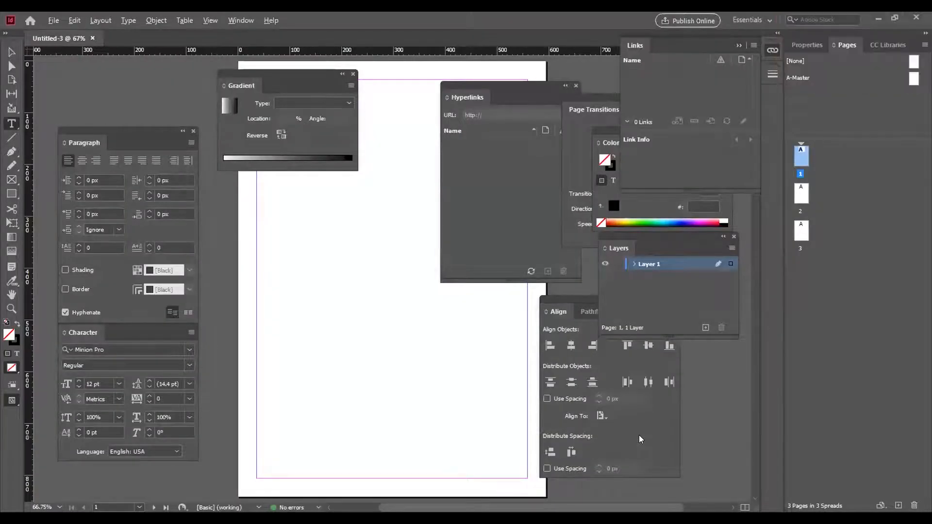
Reset the Essentials workspace to clear the floating panels and switch to the Selection tool.
{"action": "left_click", "coordinate": [240, 20]}
{"action": "left_click", "coordinate": [382, 53]}
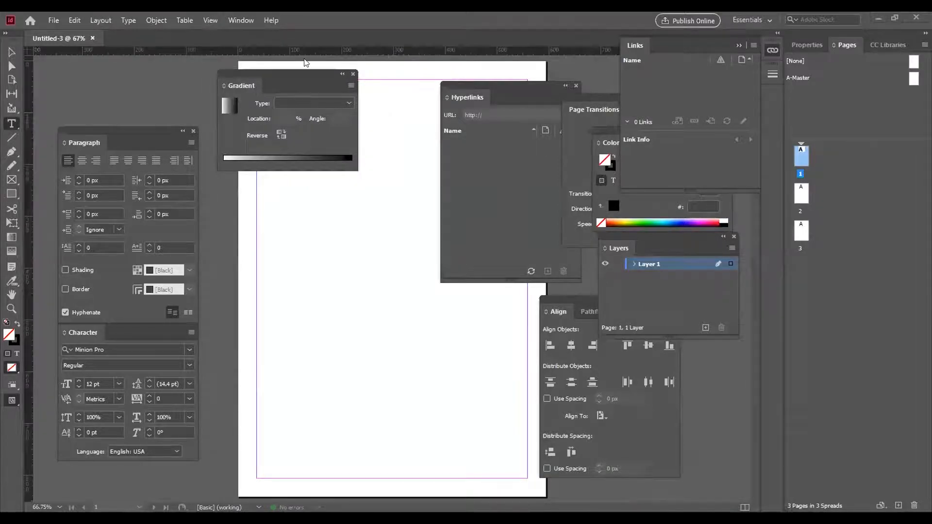
{"action": "left_click", "coordinate": [241, 20]}
{"action": "mouse_move", "coordinate": [401, 44]}
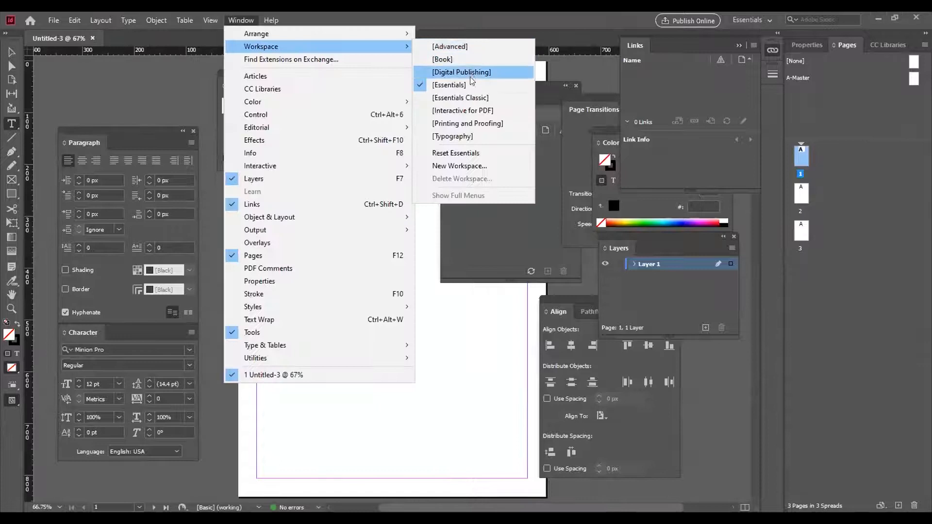
{"action": "left_click", "coordinate": [473, 152]}
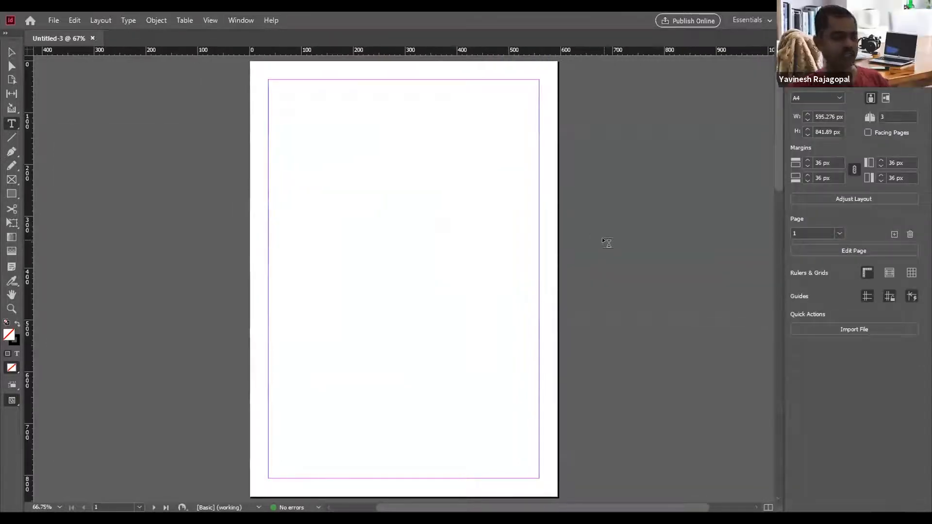
{"action": "key", "text": "v"}
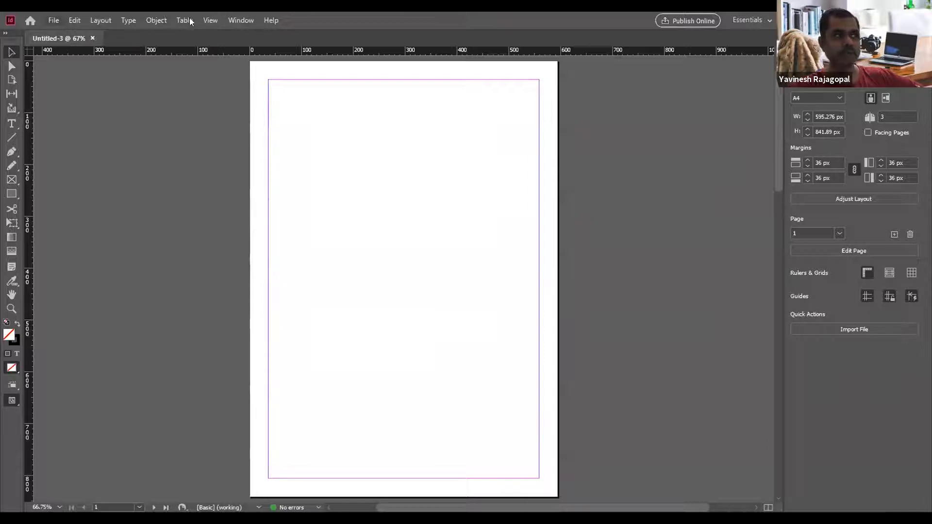
Show the Character panel, place it beside the page and close it again.
{"action": "left_click", "coordinate": [243, 19]}
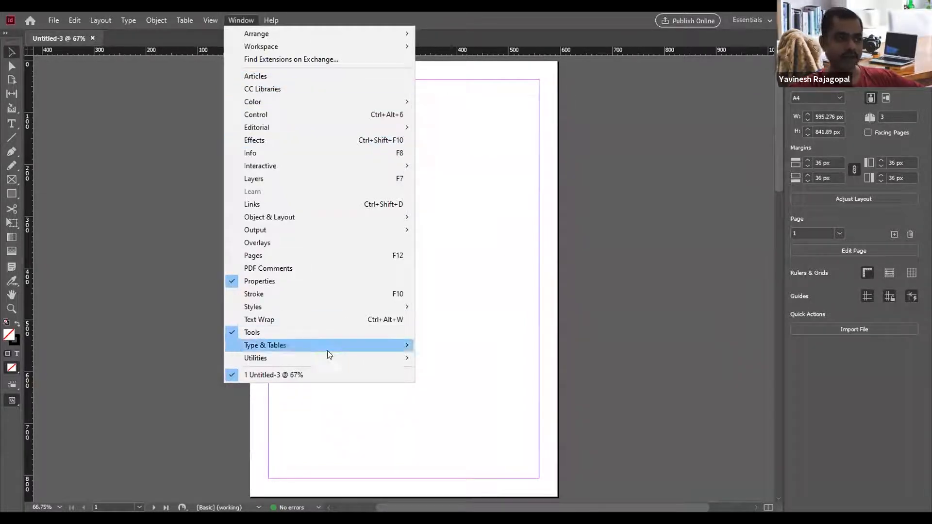
{"action": "mouse_move", "coordinate": [326, 339]}
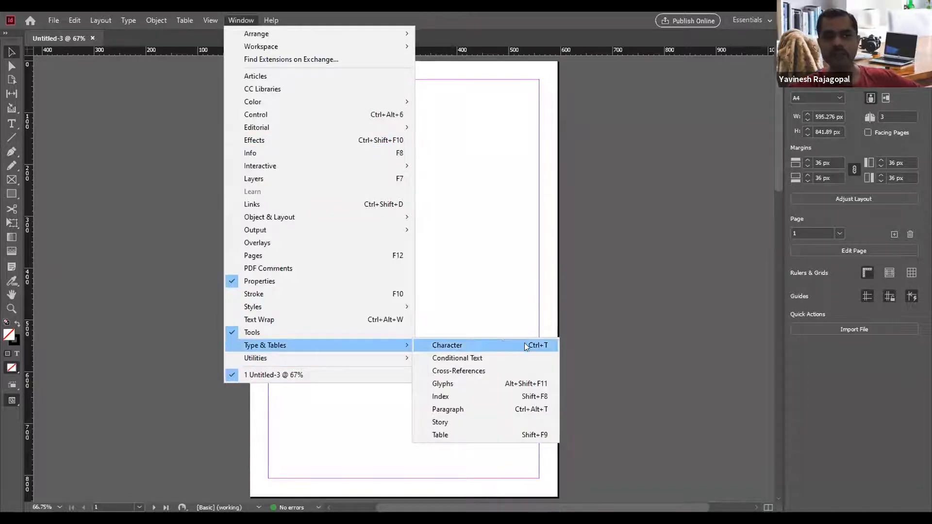
{"action": "left_click", "coordinate": [467, 345]}
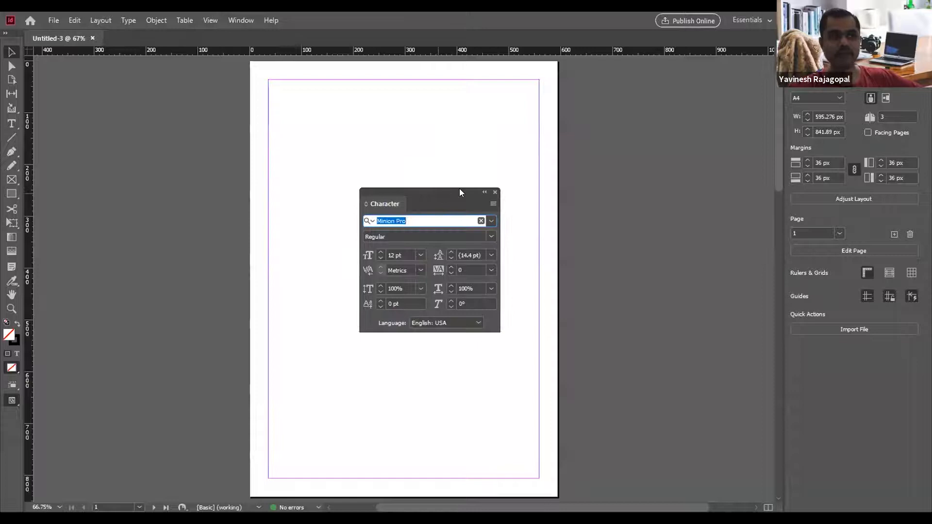
{"action": "left_click_drag", "start_coordinate": [645, 97], "coordinate": [727, 84]}
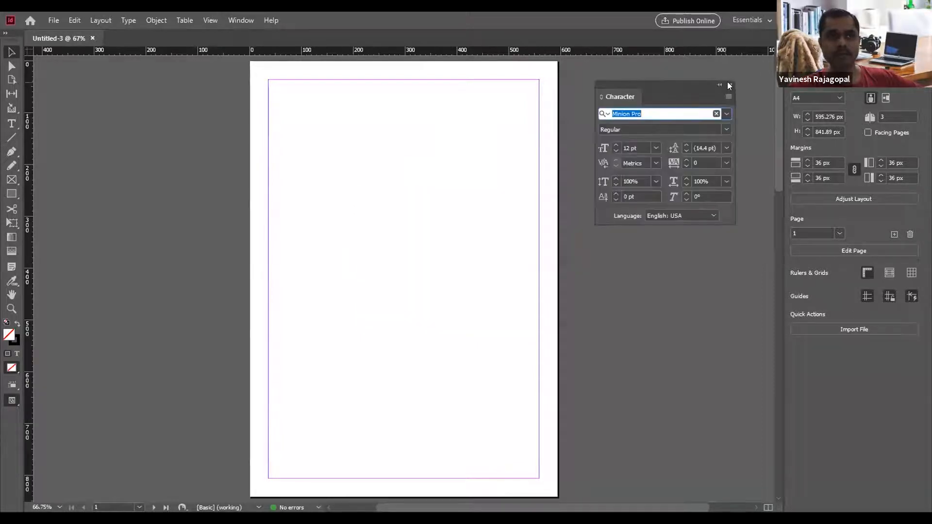
{"action": "left_click", "coordinate": [728, 85]}
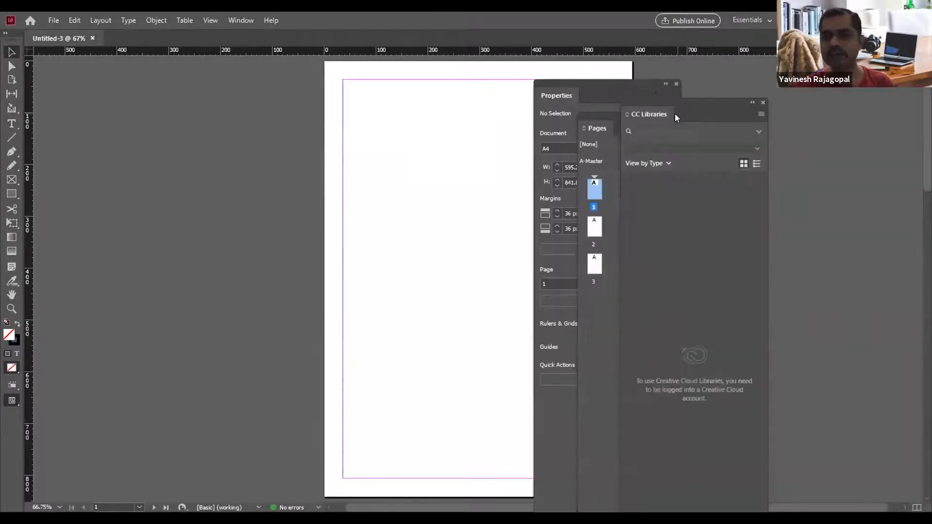
Close the floating Properties, Pages and CC Libraries panels, and restore them by resetting the Essentials workspace.
{"action": "left_click", "coordinate": [676, 83]}
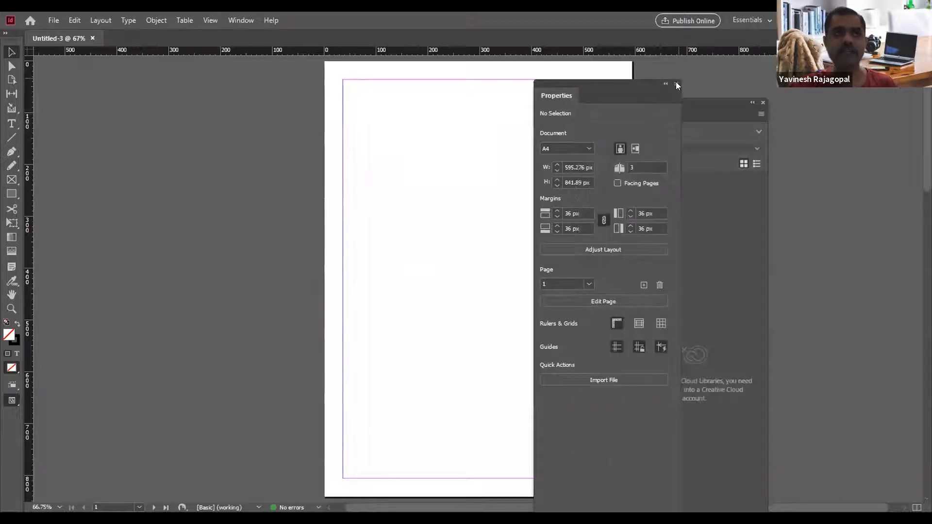
{"action": "left_click", "coordinate": [761, 103]}
{"action": "left_click", "coordinate": [719, 115]}
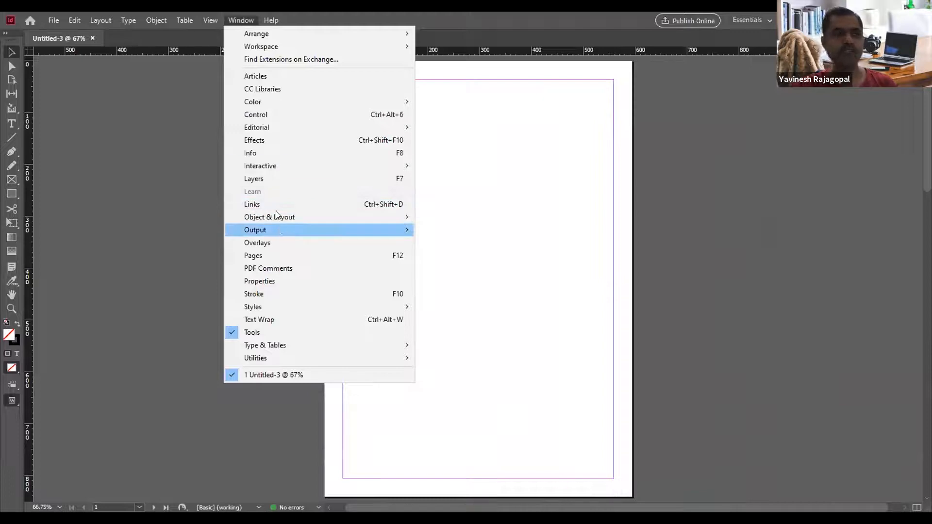
{"action": "mouse_move", "coordinate": [277, 216]}
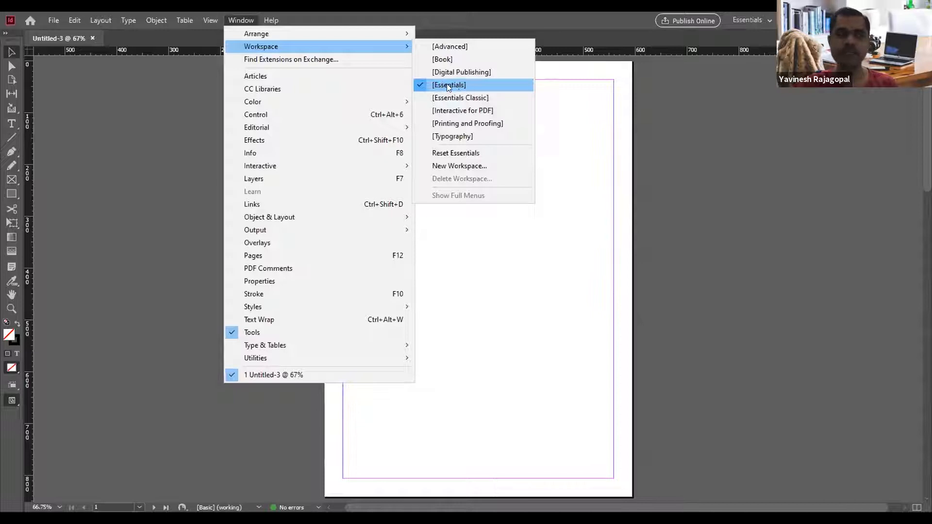
{"action": "left_click", "coordinate": [463, 153]}
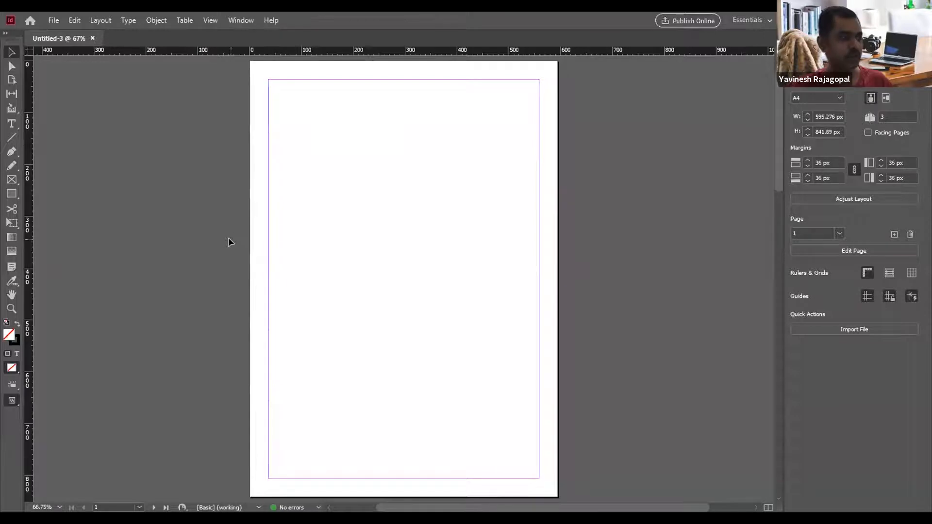
Draw three staggered rectangles down the upper page, the first about 220 x 84 px and the third about 386 x 84 px.
{"action": "key", "text": "m"}
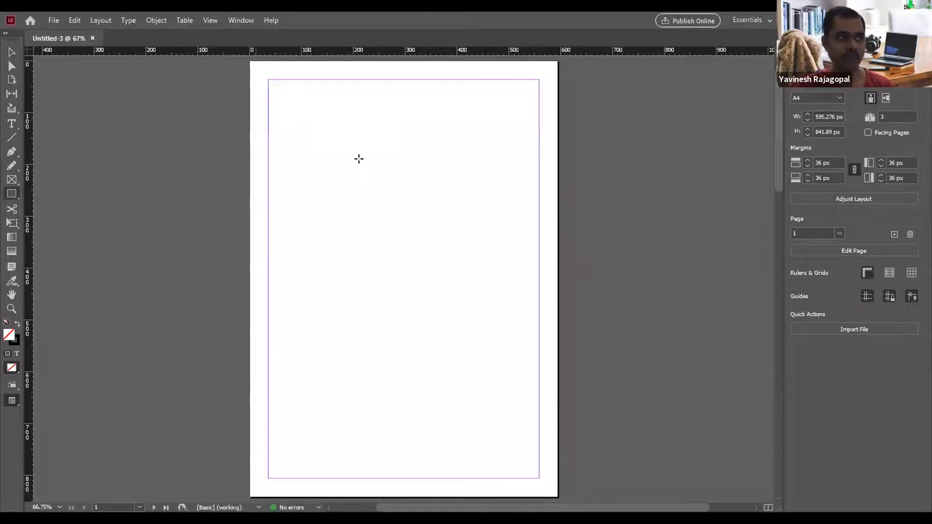
{"action": "left_click_drag", "start_coordinate": [370, 164], "coordinate": [255, 120]}
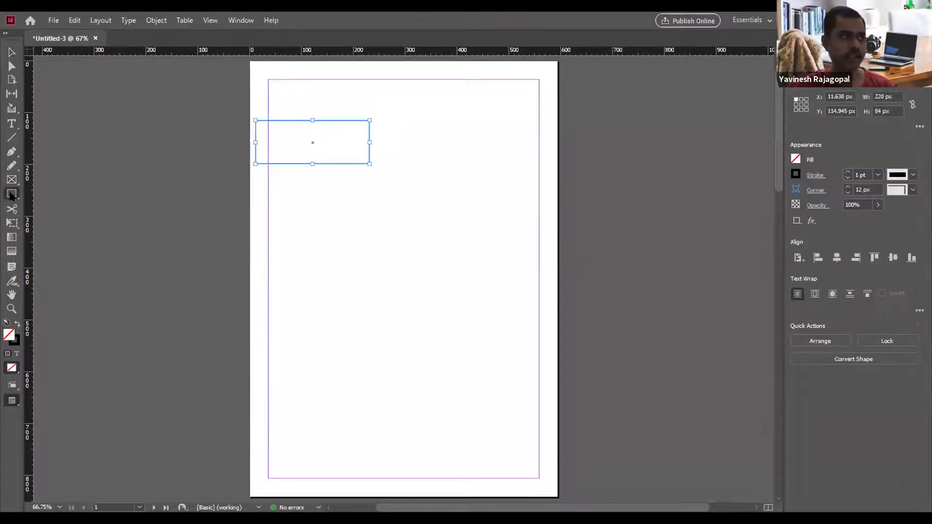
{"action": "left_click_drag", "start_coordinate": [288, 190], "coordinate": [441, 231]}
{"action": "left_click_drag", "start_coordinate": [329, 264], "coordinate": [528, 307]}
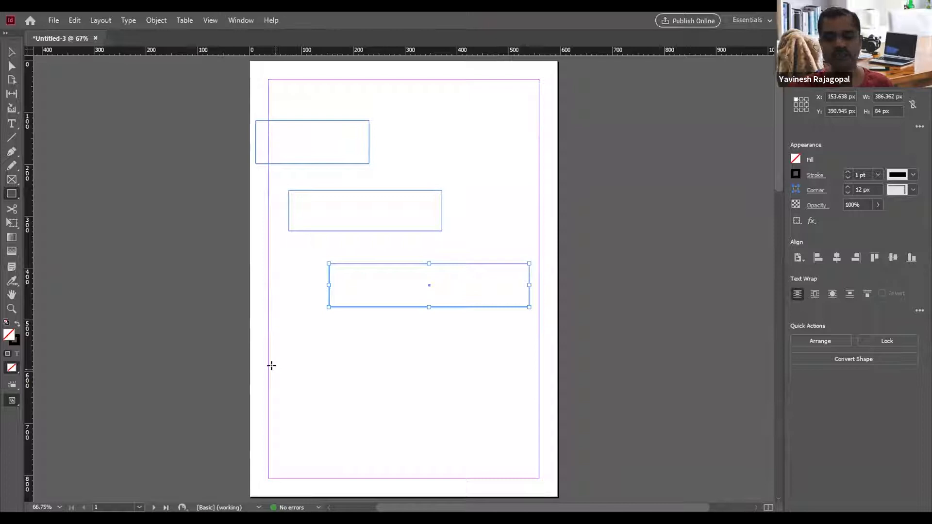
Select all three rectangles and delete them from the page, keeping the Selection tool active.
{"action": "key", "text": "v"}
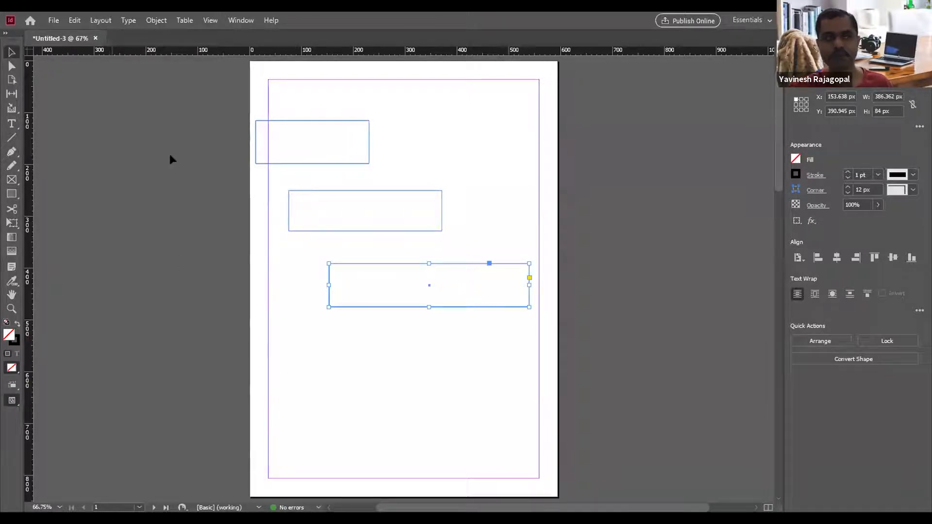
{"action": "left_click_drag", "start_coordinate": [199, 124], "coordinate": [435, 356]}
{"action": "key", "text": "Delete"}
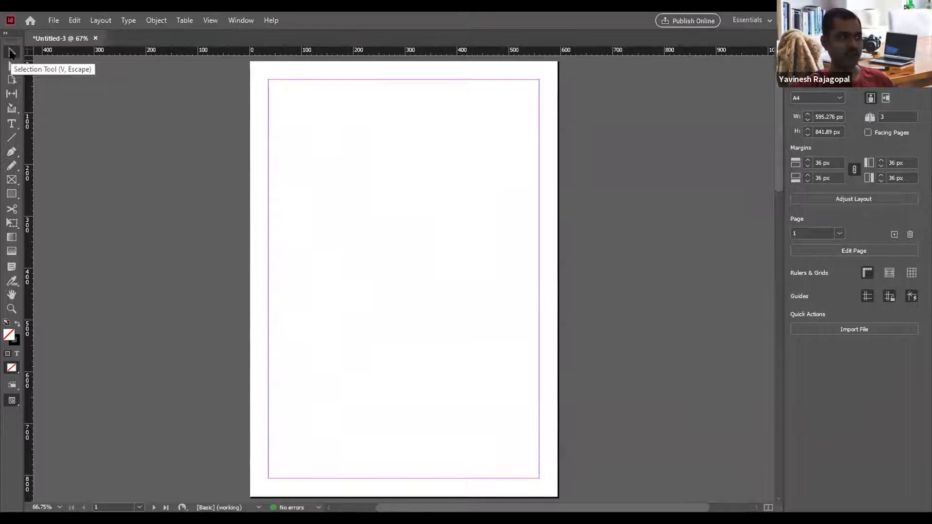
{"action": "left_click", "coordinate": [12, 54]}
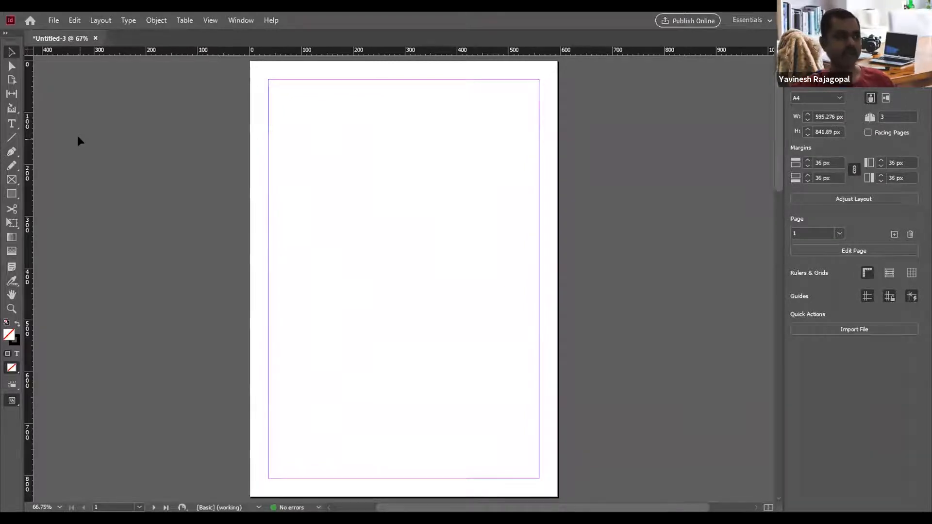
Draw a wide text frame across the upper part of page 1, inside the margins.
{"action": "left_click", "coordinate": [11, 123]}
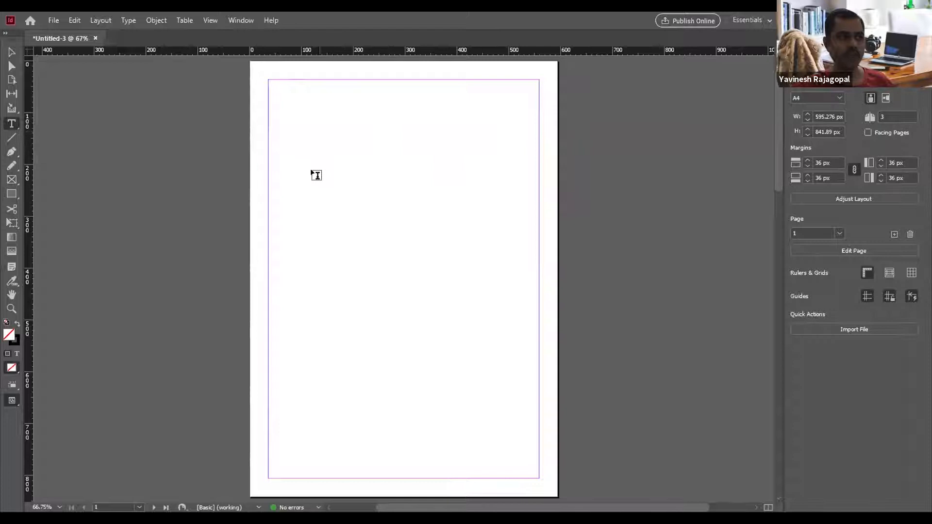
{"action": "left_click_drag", "start_coordinate": [292, 132], "coordinate": [529, 223]}
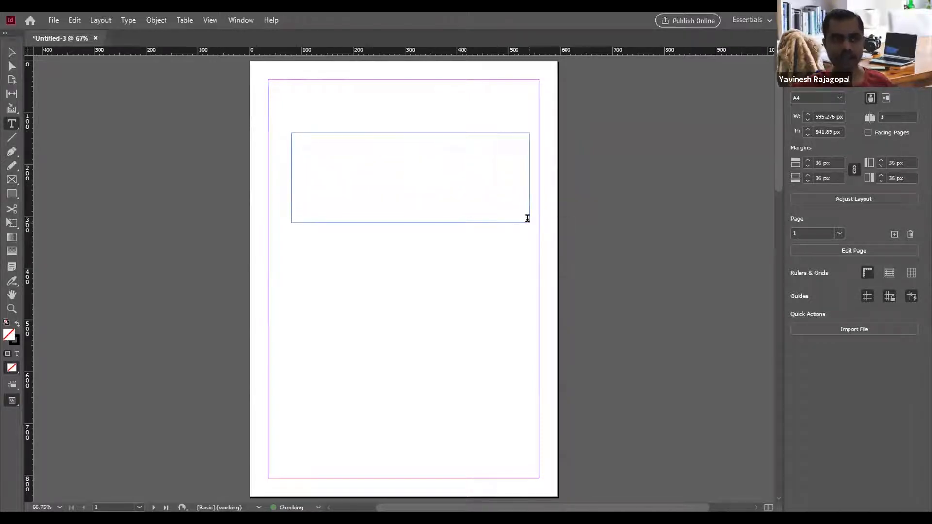
{"action": "left_click", "coordinate": [297, 132]}
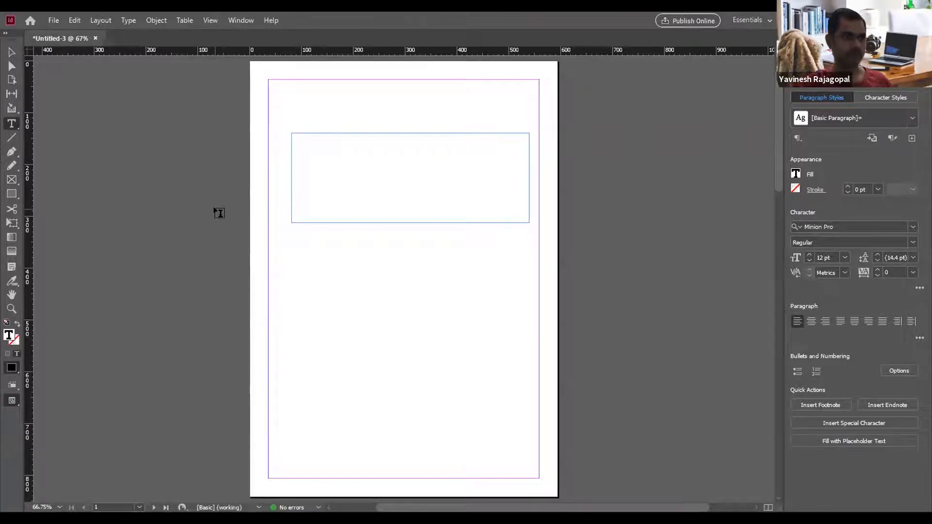
Enter the text "Free", "Cooking" and "Lesson" on three separate lines in the text frame.
{"action": "type", "text": "F"}
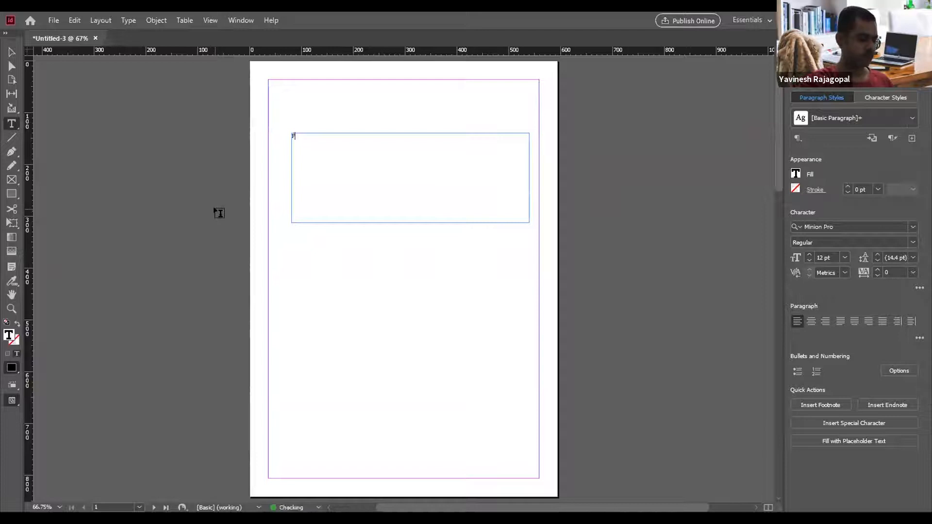
{"action": "type", "text": "ree"}
{"action": "key", "text": "Return"}
{"action": "type", "text": "Cooking"}
{"action": "key", "text": "Return"}
{"action": "type", "text": "Lesson"}
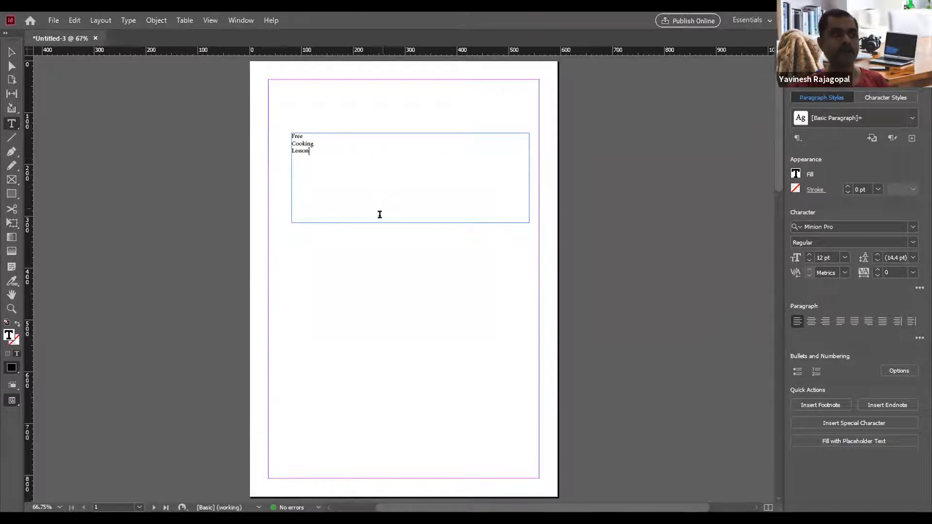
Select all three lines of text and display the character formatting settings beside the page.
{"action": "left_click_drag", "start_coordinate": [322, 152], "coordinate": [284, 143]}
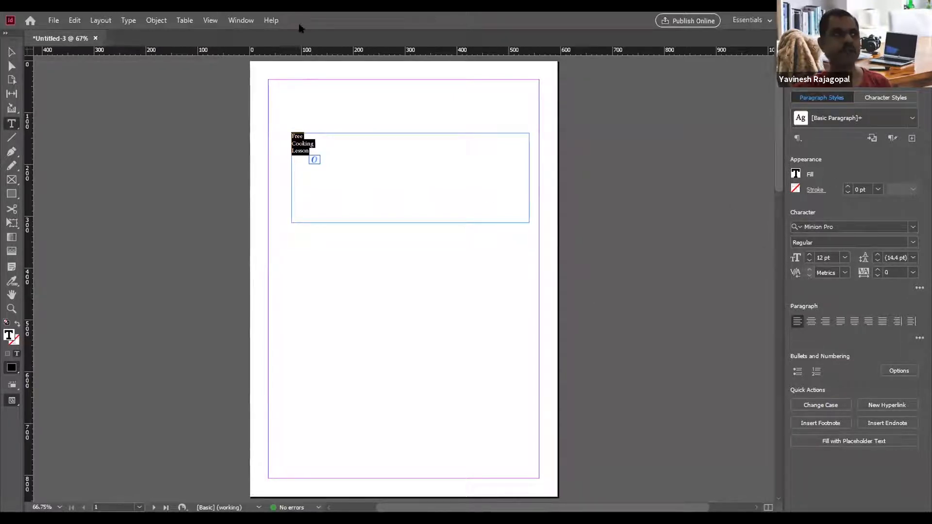
{"action": "left_click", "coordinate": [233, 22]}
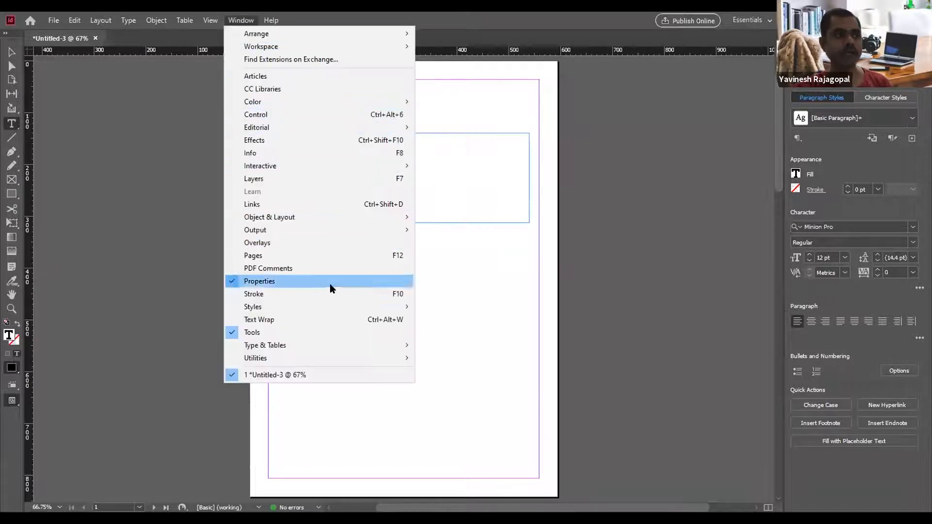
{"action": "mouse_move", "coordinate": [279, 345]}
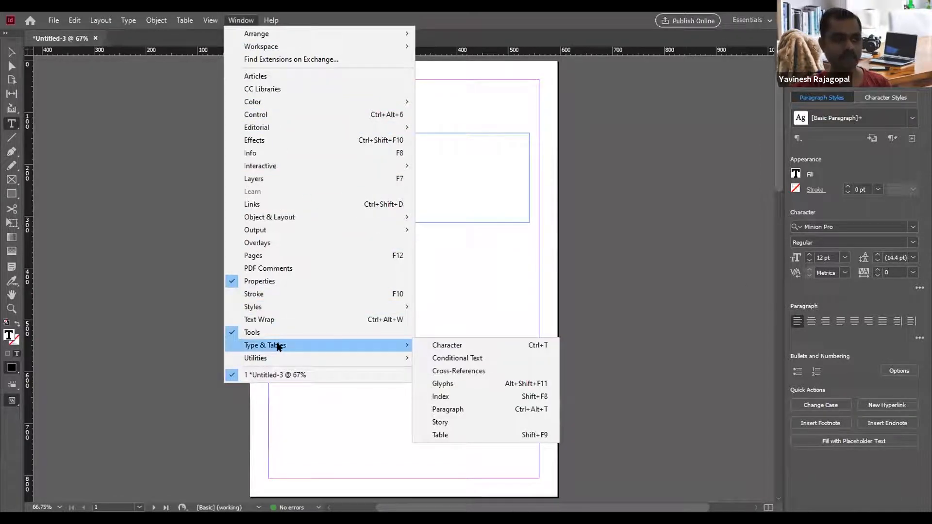
{"action": "left_click", "coordinate": [470, 345]}
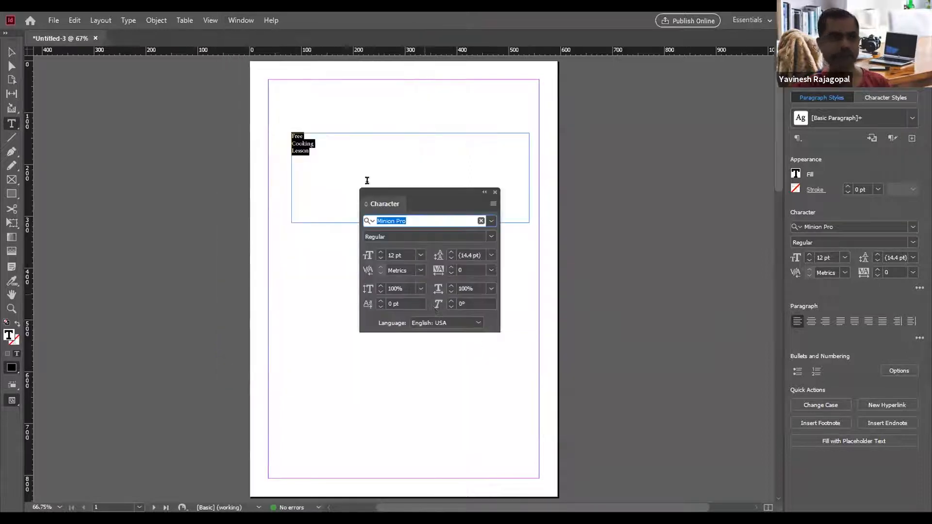
{"action": "left_click_drag", "start_coordinate": [671, 112], "coordinate": [679, 90]}
Set the font size of the selected text to 50 pt.
{"action": "left_click", "coordinate": [656, 155]}
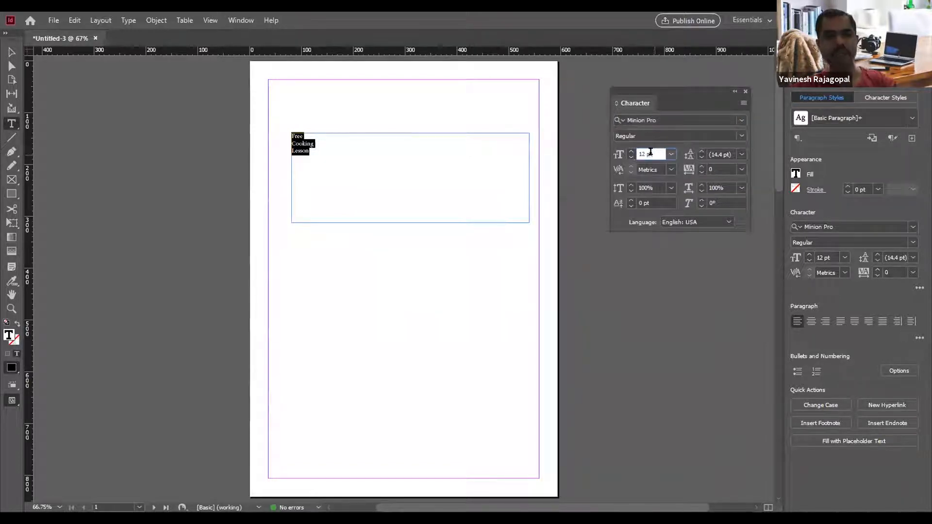
{"action": "left_click", "coordinate": [673, 154]}
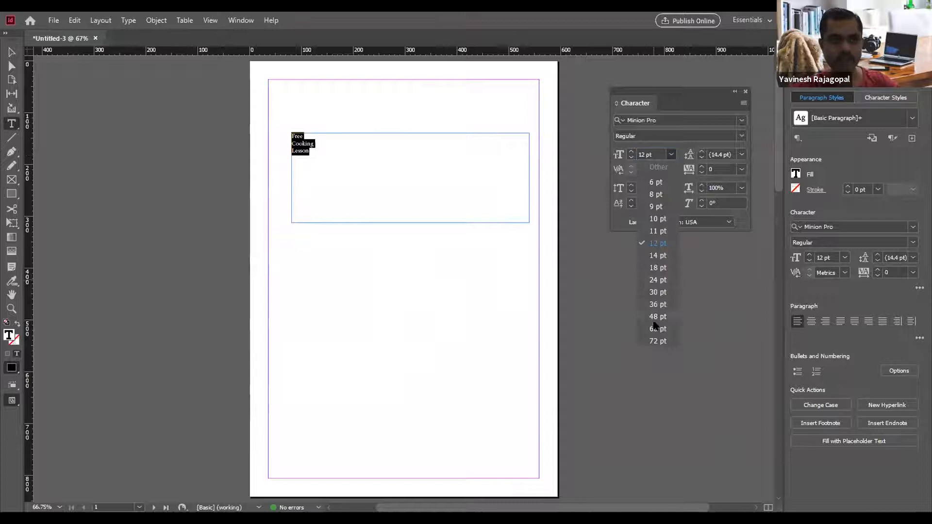
{"action": "left_click", "coordinate": [656, 305]}
{"action": "double_click", "coordinate": [654, 154]}
{"action": "type", "text": "50"}
{"action": "key", "text": "Return"}
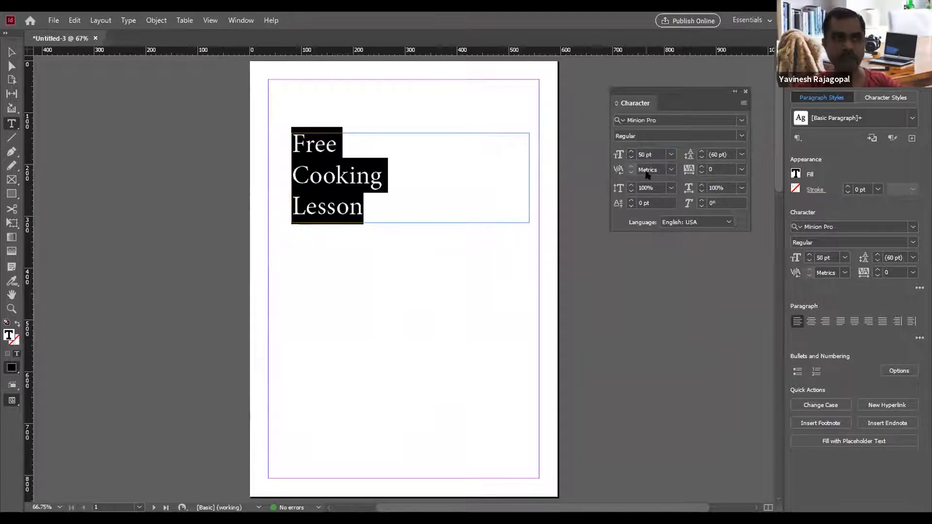
Increase the selected text's font size in single-point increments to 65 pt.
{"action": "left_click", "coordinate": [654, 154]}
{"action": "key", "text": "Up"}
{"action": "key", "text": "Up"}
{"action": "key", "text": "Up"}
{"action": "key", "text": "Up"}
{"action": "key", "text": "Up"}
{"action": "key", "text": "Up"}
{"action": "key", "text": "Up"}
{"action": "key", "text": "Up"}
{"action": "key", "text": "Up"}
{"action": "key", "text": "Up"}
{"action": "key", "text": "Up"}
{"action": "key", "text": "Up"}
{"action": "key", "text": "Up"}
{"action": "key", "text": "Up"}
{"action": "key", "text": "Up"}
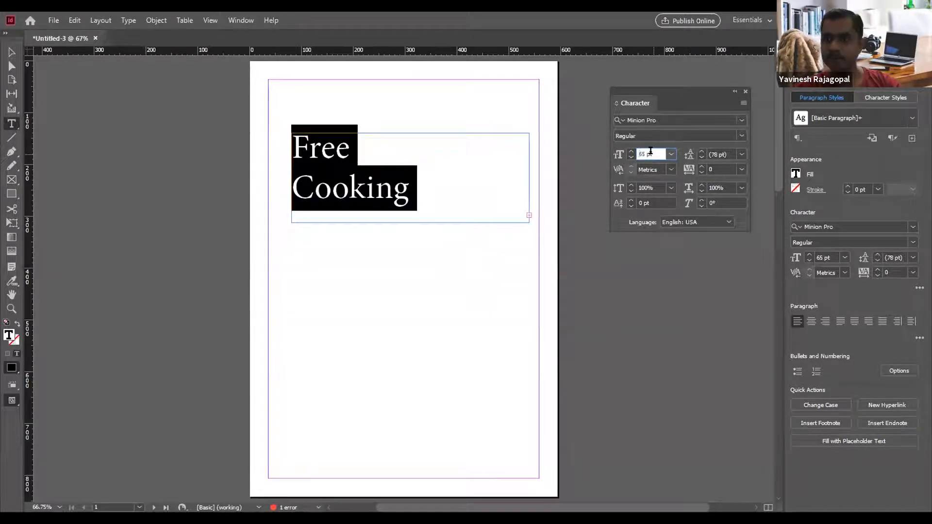
Enlarge the text frame to meet the left, right and top margins, about 523 x 509 px in size.
{"action": "left_click", "coordinate": [12, 52]}
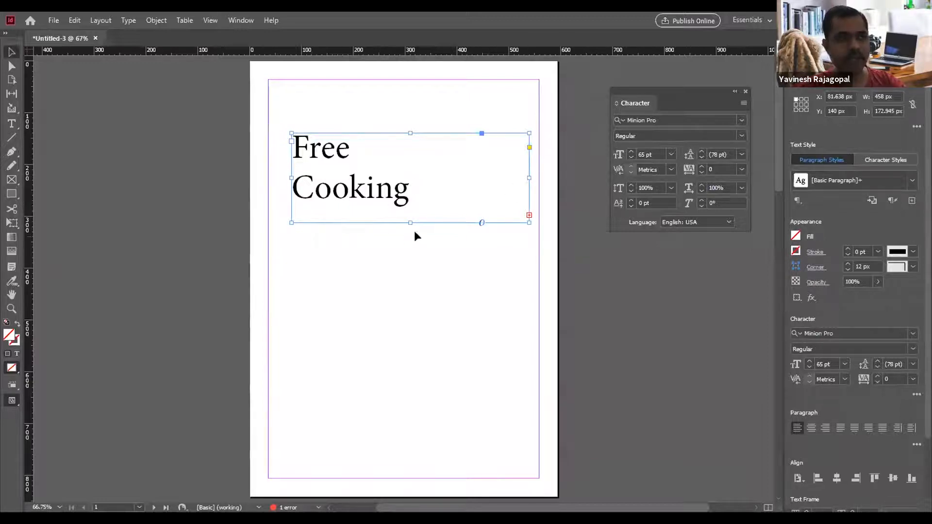
{"action": "left_click_drag", "start_coordinate": [407, 218], "coordinate": [405, 288]}
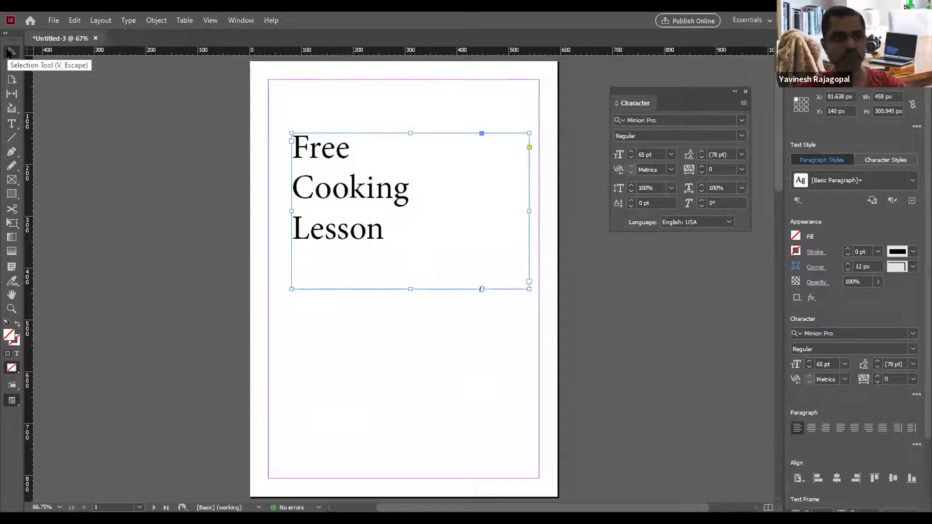
{"action": "left_click_drag", "start_coordinate": [288, 289], "coordinate": [269, 343]}
{"action": "left_click_drag", "start_coordinate": [529, 238], "coordinate": [539, 241]}
{"action": "left_click_drag", "start_coordinate": [398, 128], "coordinate": [399, 80]}
Delete the text frame containing the three title lines from the page.
{"action": "left_click", "coordinate": [581, 272]}
{"action": "left_click", "coordinate": [307, 225]}
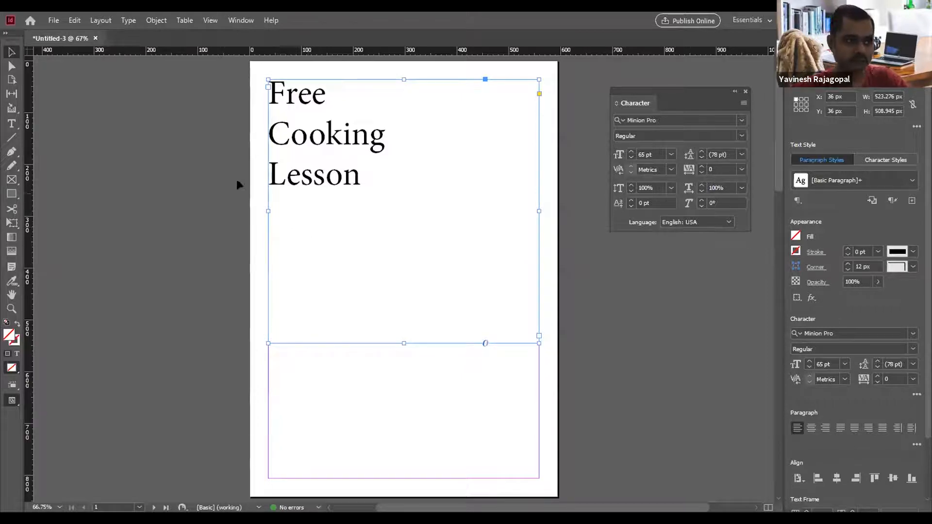
{"action": "key", "text": "Delete"}
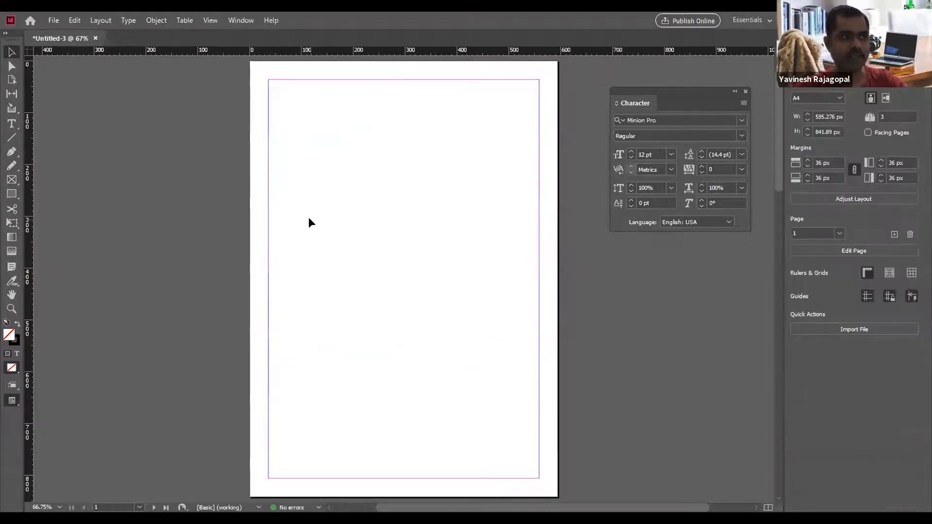
Draw a text frame about 523 px wide between the side margins and enter "Free", "Cooking" and "Lesson" on separate lines.
{"action": "left_click", "coordinate": [12, 123]}
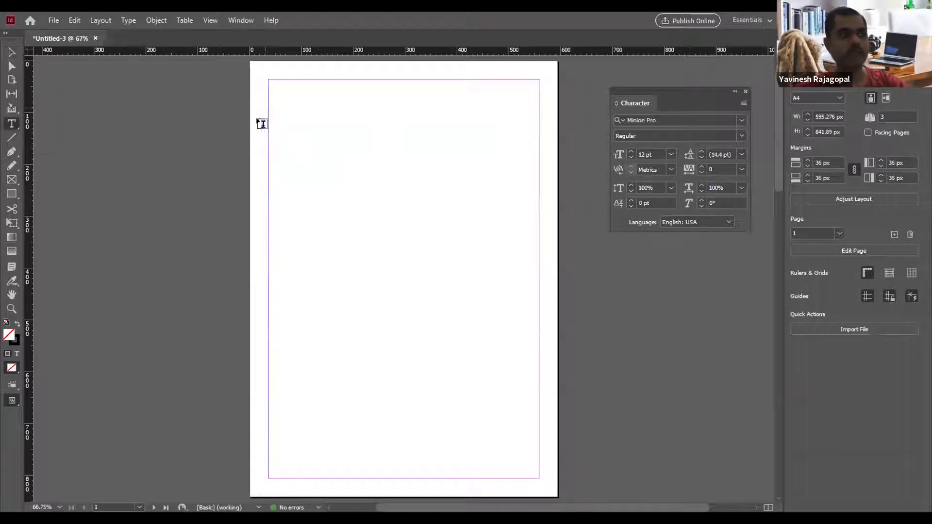
{"action": "left_click_drag", "start_coordinate": [269, 121], "coordinate": [535, 270]}
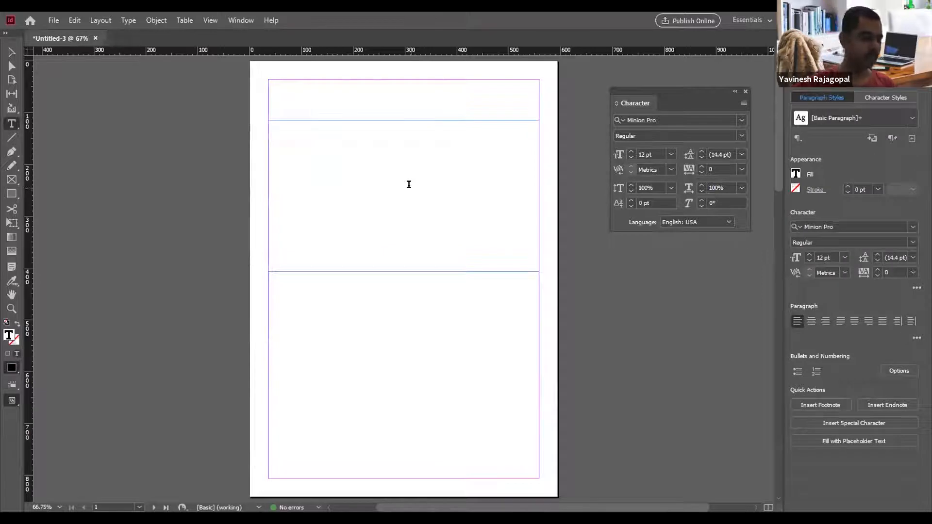
{"action": "type", "text": "Fre"}
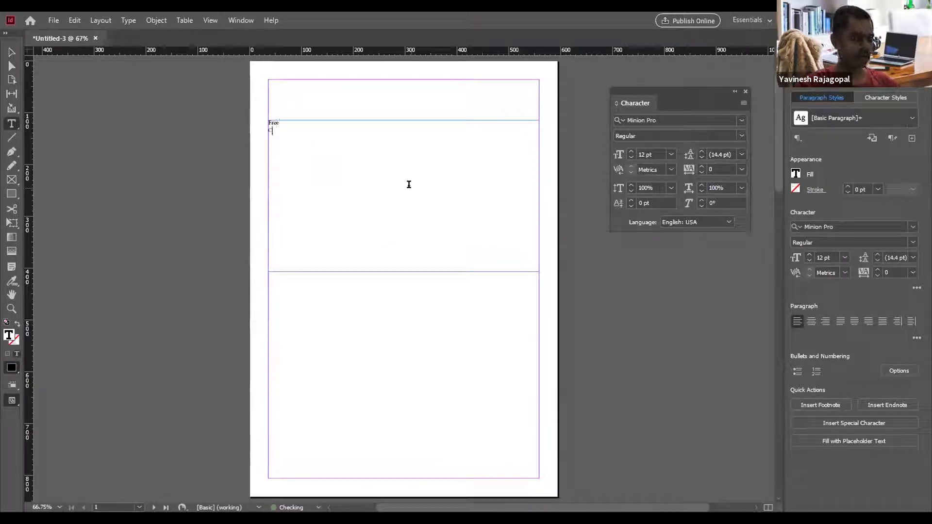
{"action": "type", "text": "e"}
{"action": "key", "text": "Return"}
{"action": "type", "text": "Cooking Lesson"}
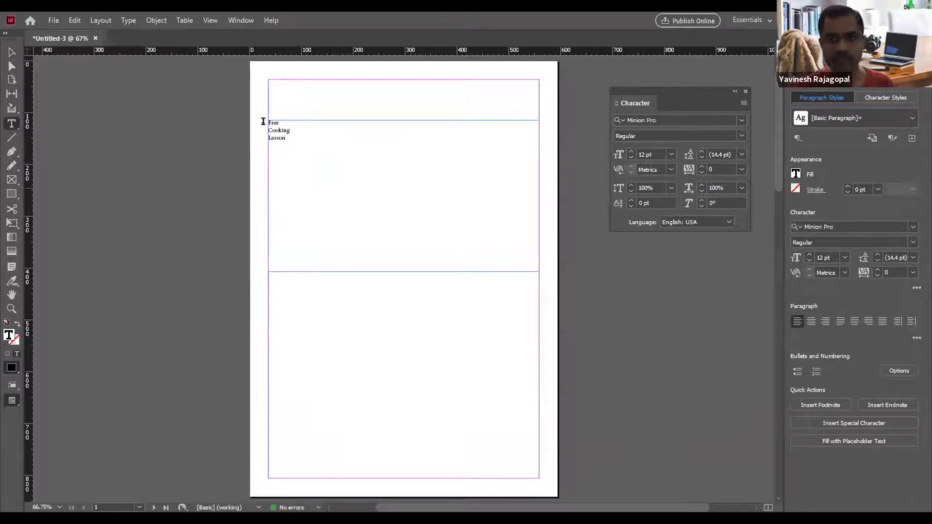
Select all three lines in the new text frame and set their font size to 50 pt.
{"action": "left_click_drag", "start_coordinate": [296, 139], "coordinate": [250, 117]}
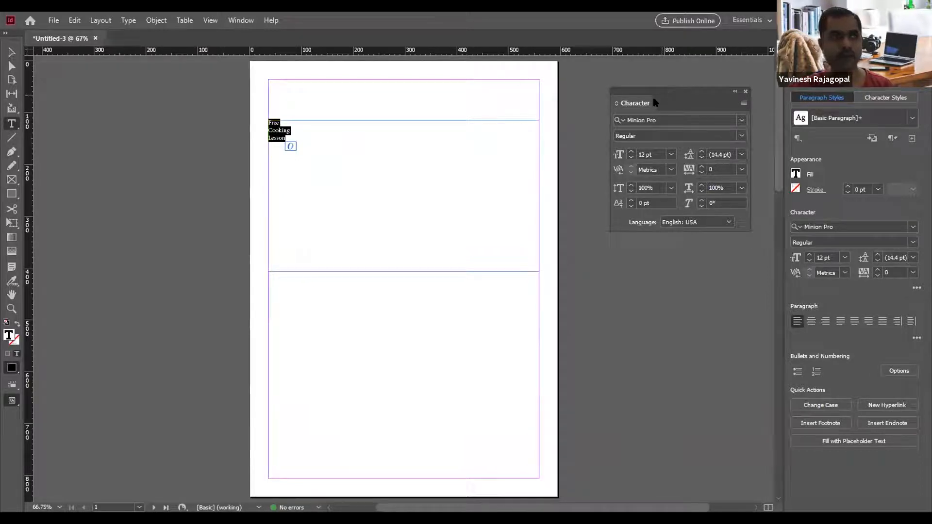
{"action": "left_click", "coordinate": [238, 21]}
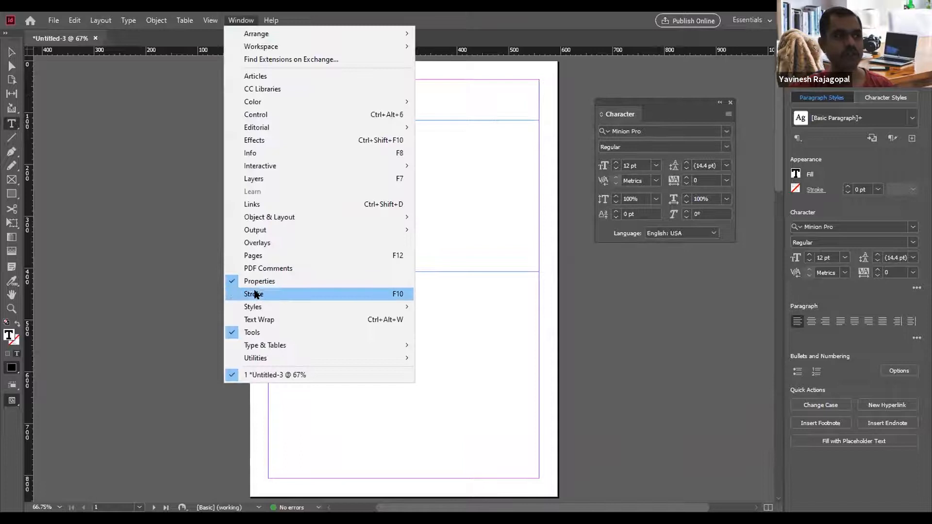
{"action": "mouse_move", "coordinate": [465, 349]}
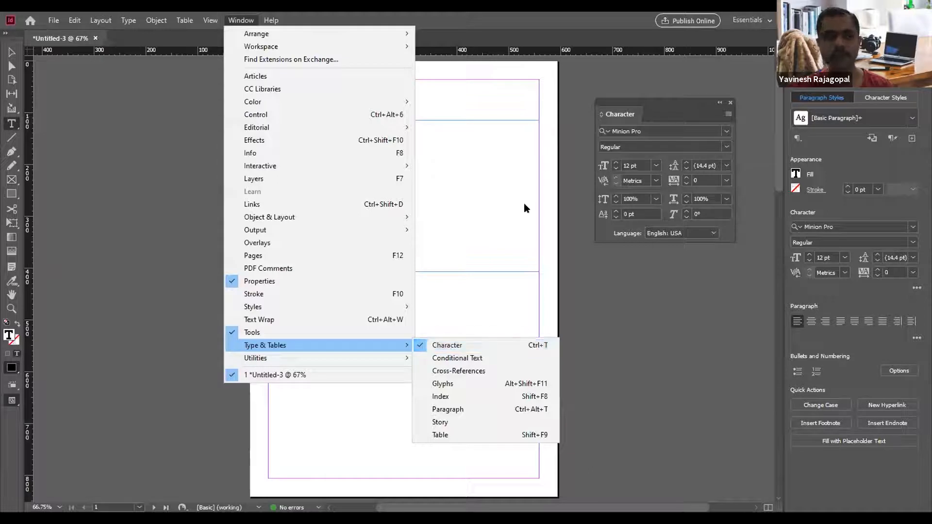
{"action": "left_click", "coordinate": [662, 93]}
{"action": "left_click", "coordinate": [653, 122]}
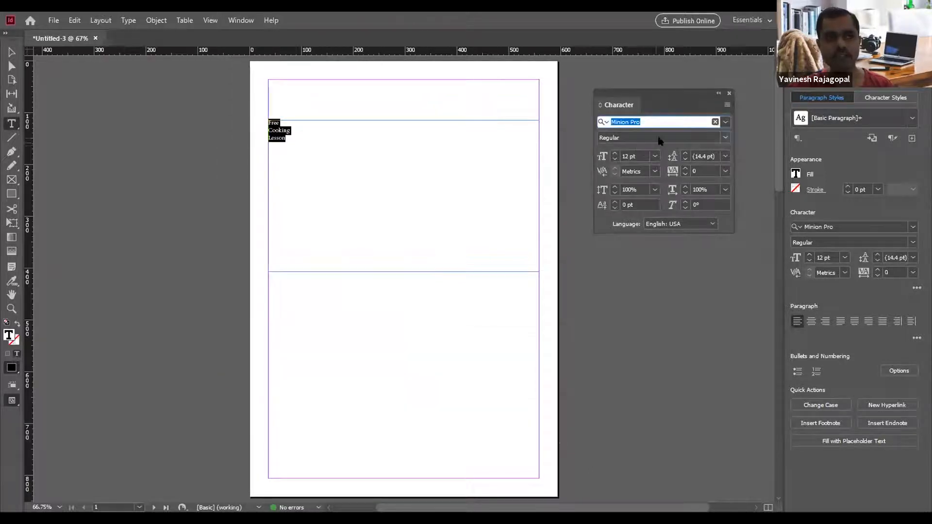
{"action": "left_click", "coordinate": [660, 140]}
{"action": "left_click", "coordinate": [638, 155]}
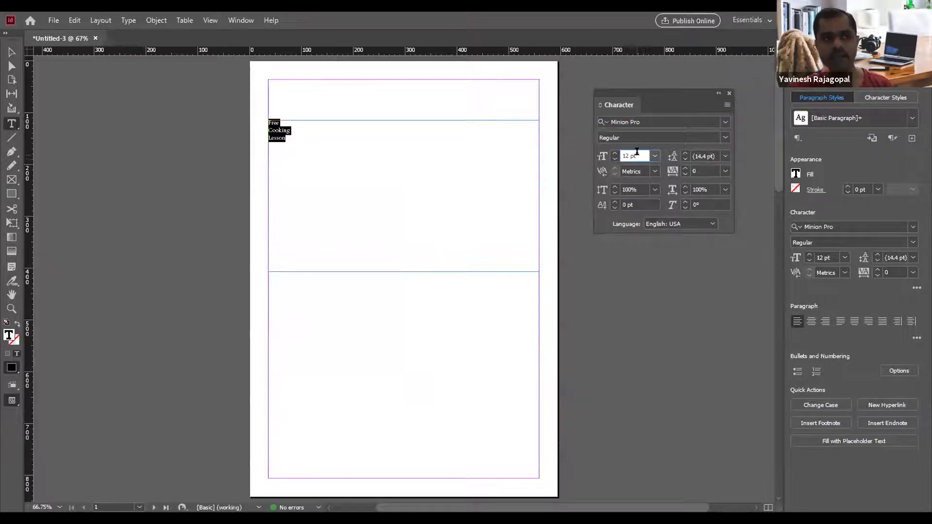
{"action": "left_click_drag", "start_coordinate": [641, 153], "coordinate": [568, 158]}
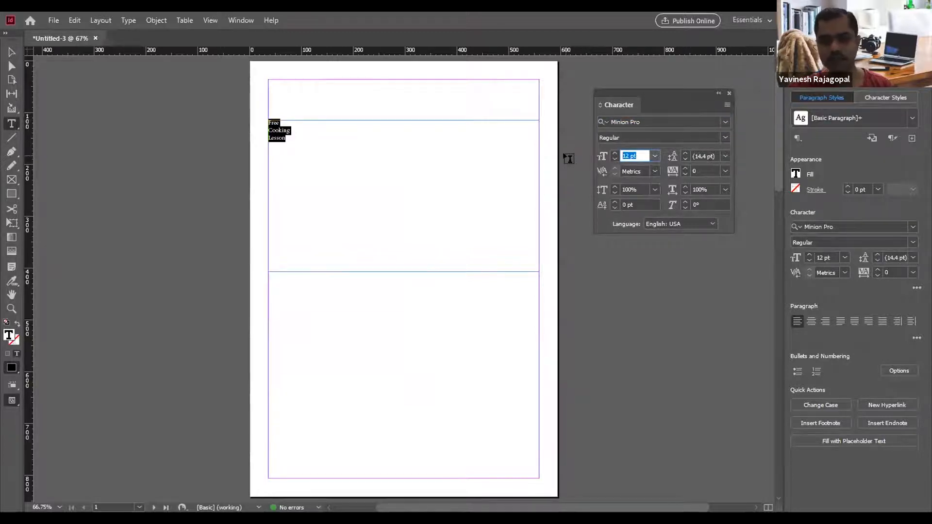
{"action": "type", "text": "50"}
{"action": "key", "text": "Return"}
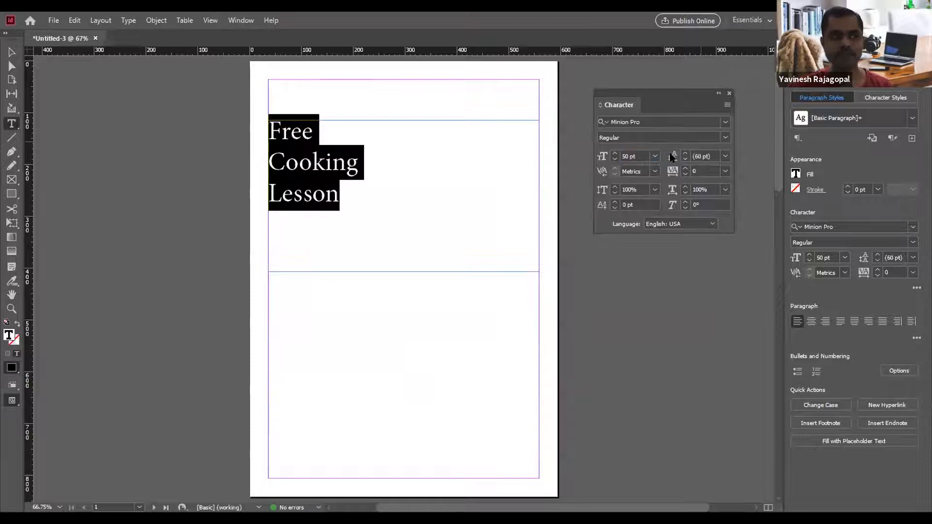
Set the font size of the selected title text to 100 pt.
{"action": "double_click", "coordinate": [631, 155]}
{"action": "type", "text": "100"}
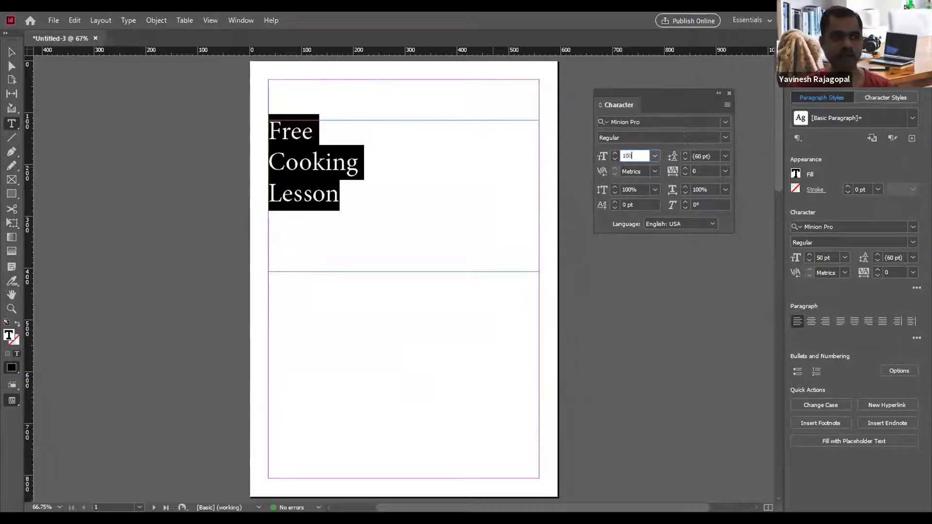
{"action": "key", "text": "Return"}
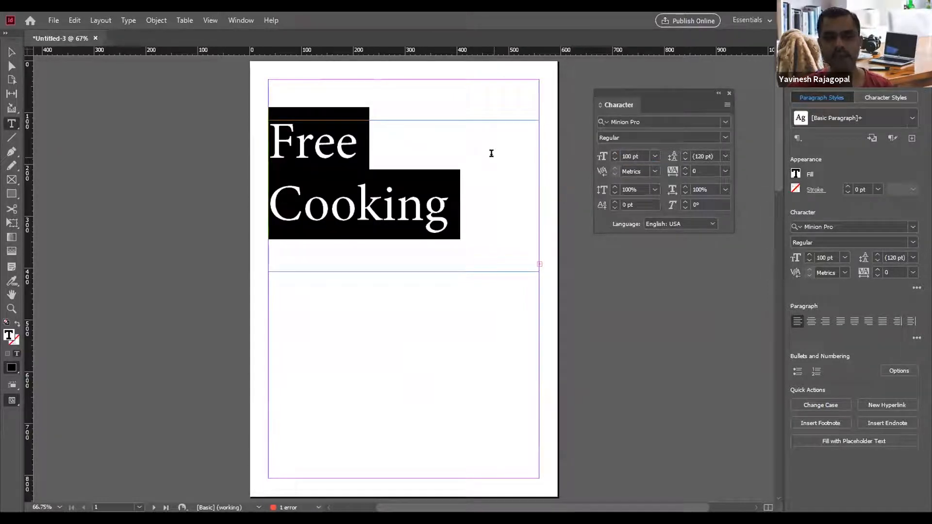
Apply the Arial Black font to the title and extend its text frame downward to about 458 px high.
{"action": "left_click", "coordinate": [665, 117]}
{"action": "type", "text": "arial"}
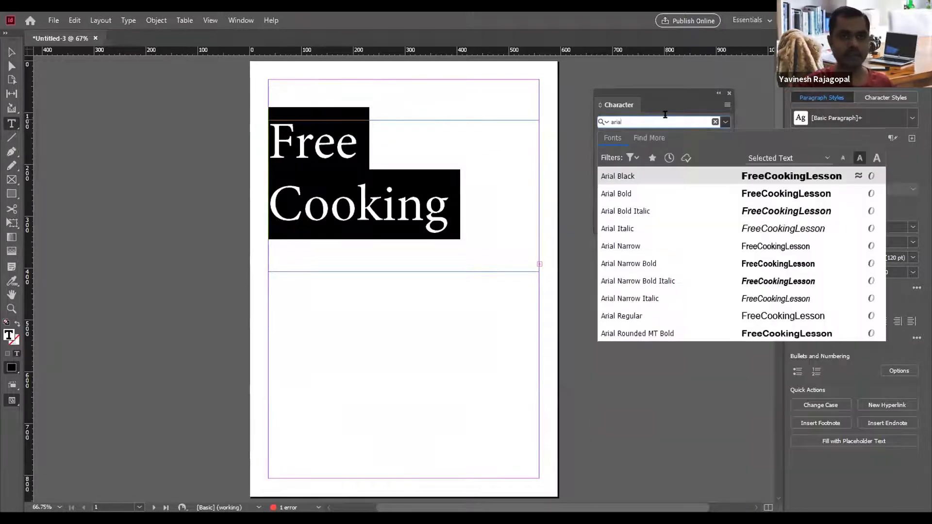
{"action": "key", "text": "Return"}
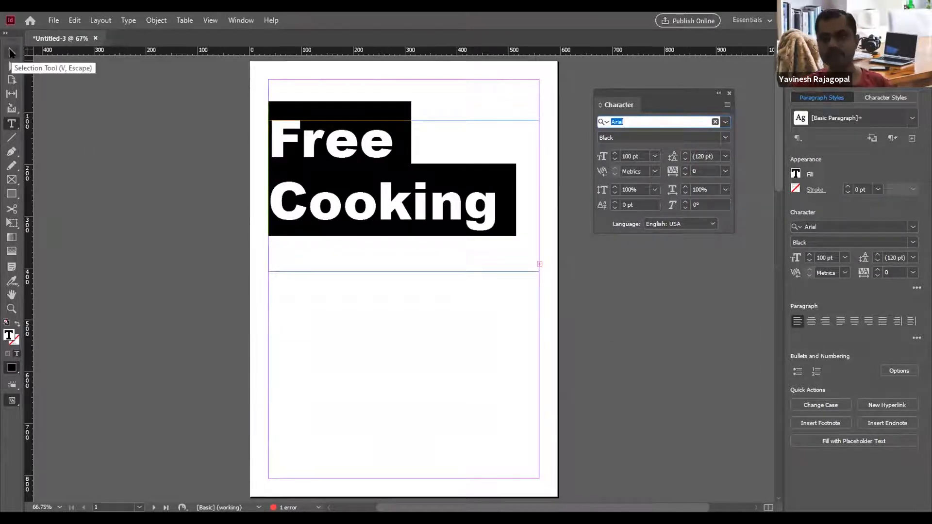
{"action": "left_click", "coordinate": [11, 52]}
{"action": "left_click_drag", "start_coordinate": [399, 272], "coordinate": [406, 357]}
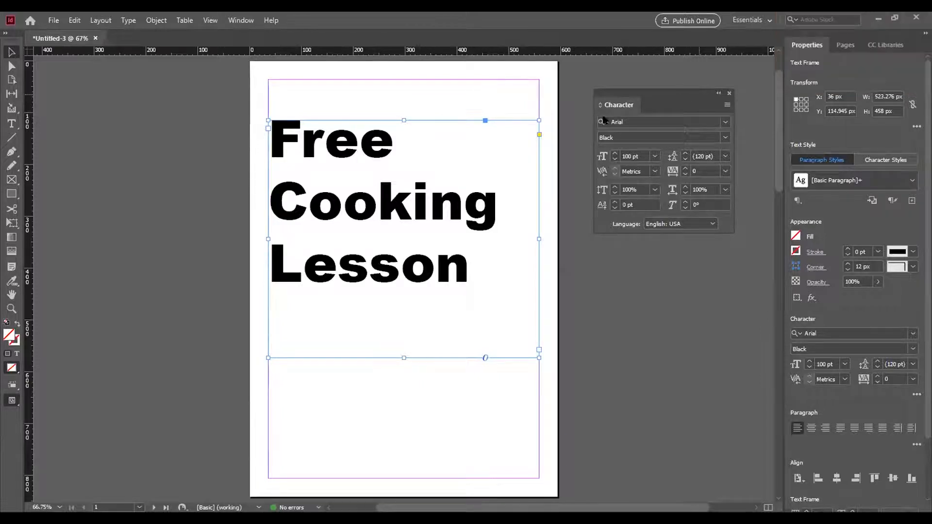
Browse the available fonts and Arial styles, and set the title's font style to Bold.
{"action": "left_click_drag", "start_coordinate": [687, 92], "coordinate": [688, 81]}
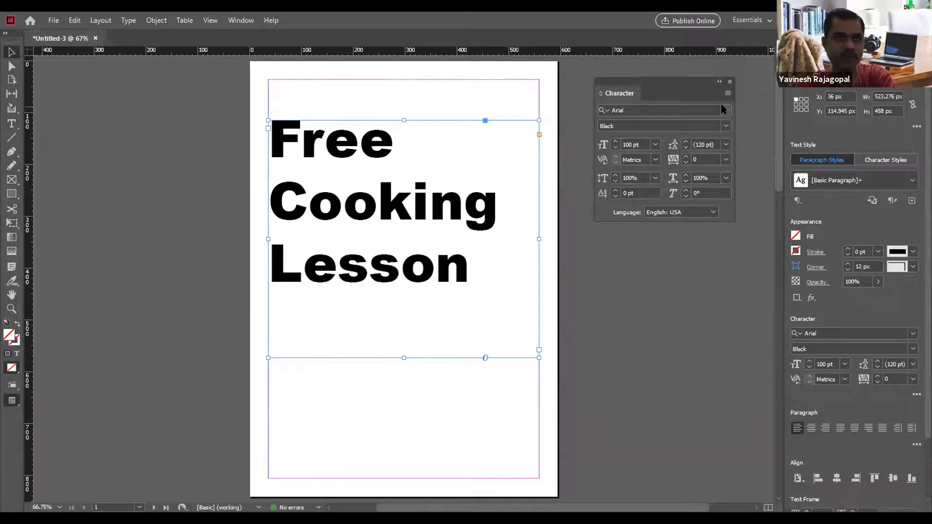
{"action": "left_click", "coordinate": [609, 112]}
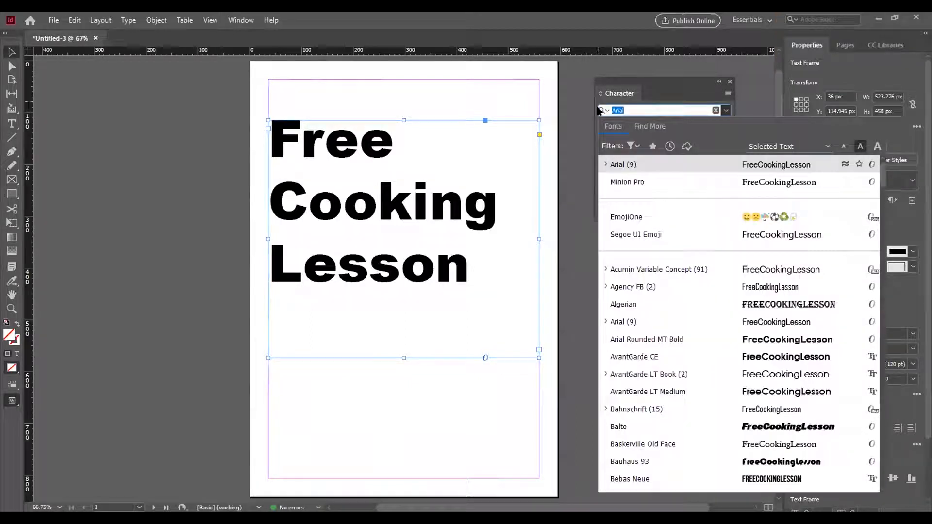
{"action": "left_click", "coordinate": [623, 81]}
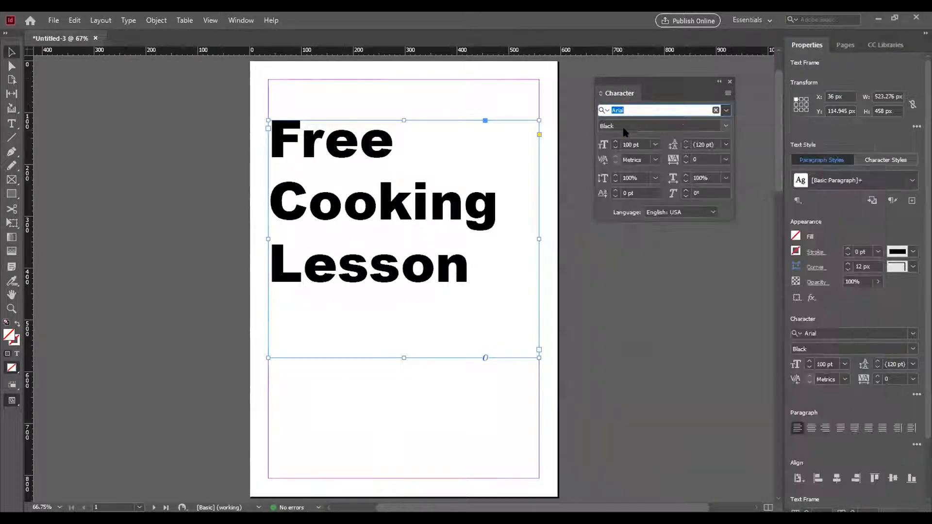
{"action": "left_click", "coordinate": [726, 128]}
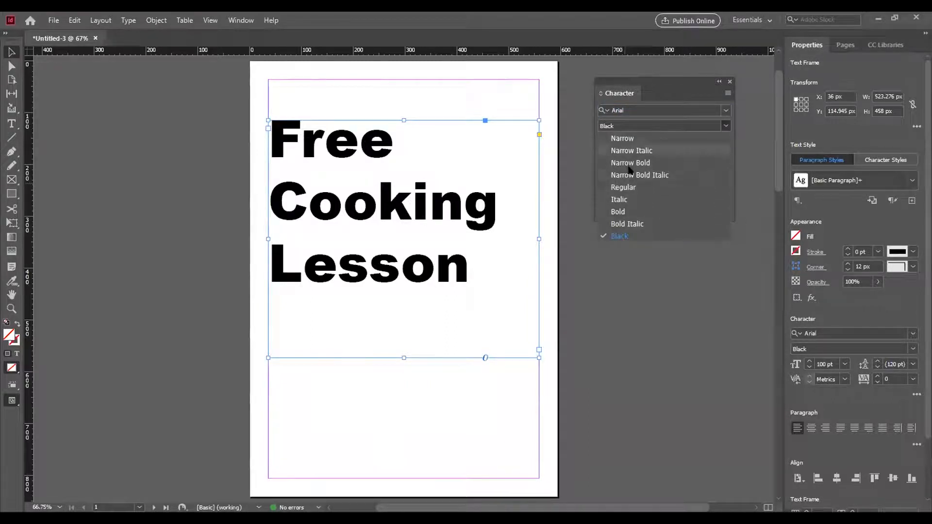
{"action": "left_click", "coordinate": [629, 84]}
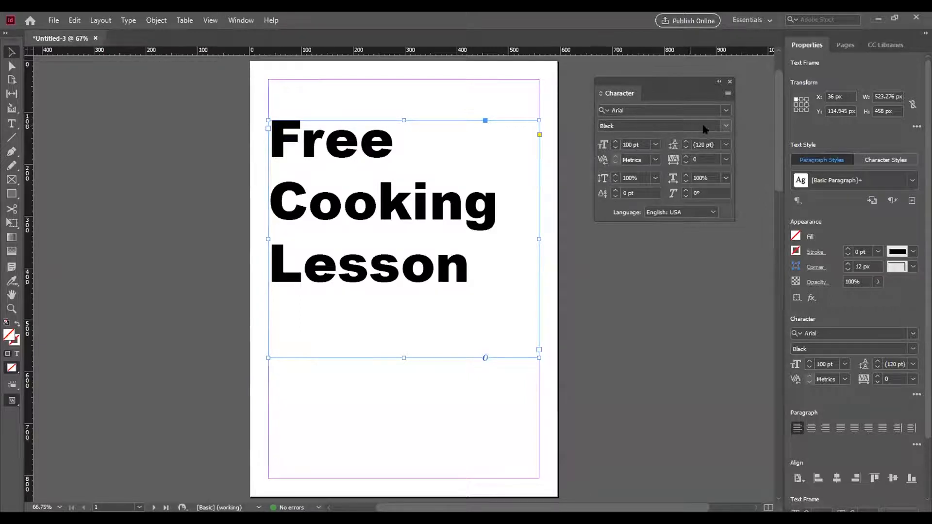
{"action": "left_click", "coordinate": [724, 125]}
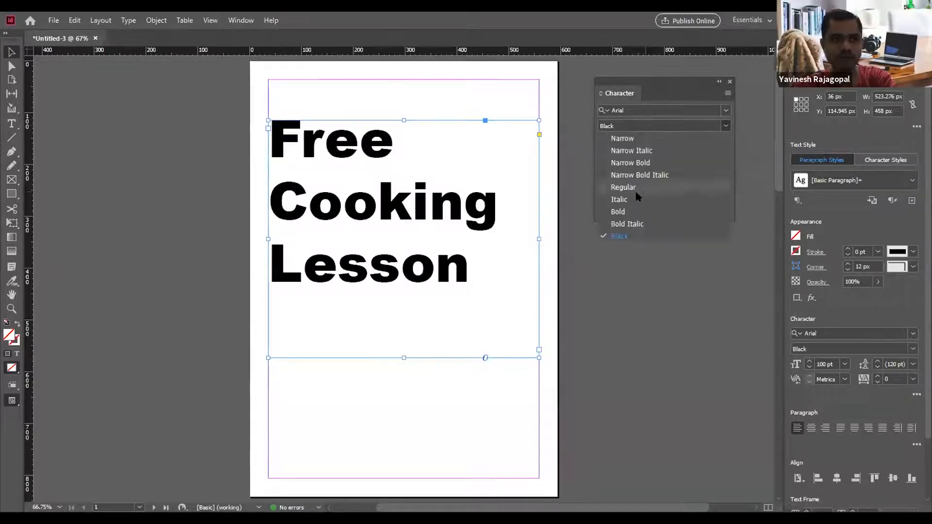
{"action": "left_click", "coordinate": [627, 211]}
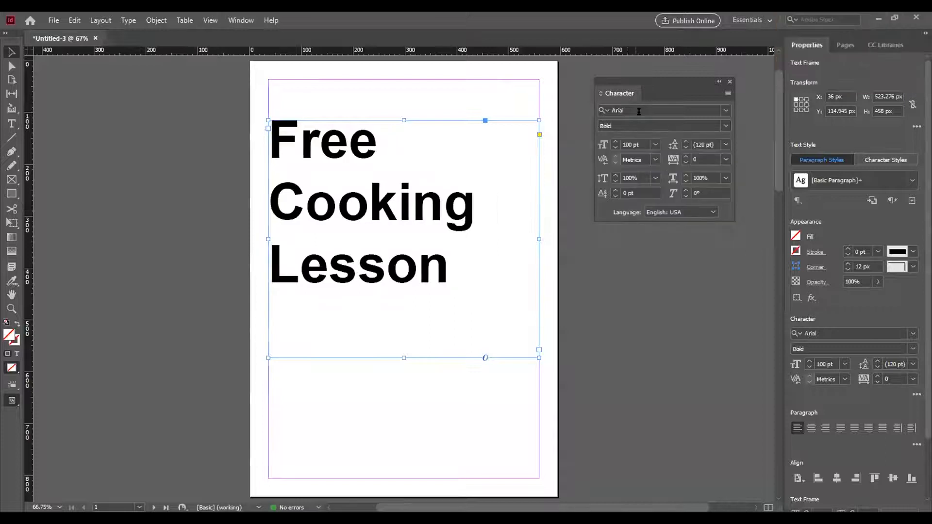
Set the title's font to AvantGarde LT Book Bold.
{"action": "left_click", "coordinate": [609, 111]}
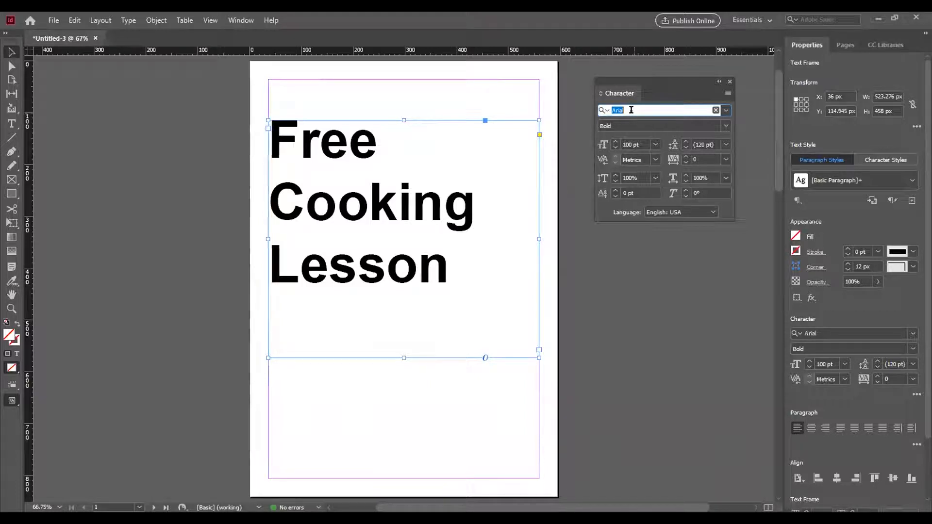
{"action": "type", "text": "avan"}
{"action": "key", "text": "Down"}
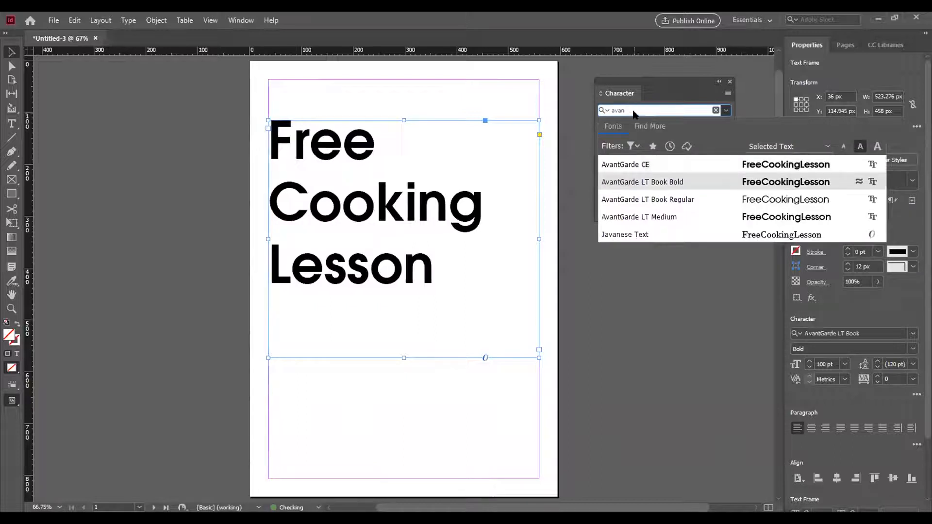
{"action": "key", "text": "Return"}
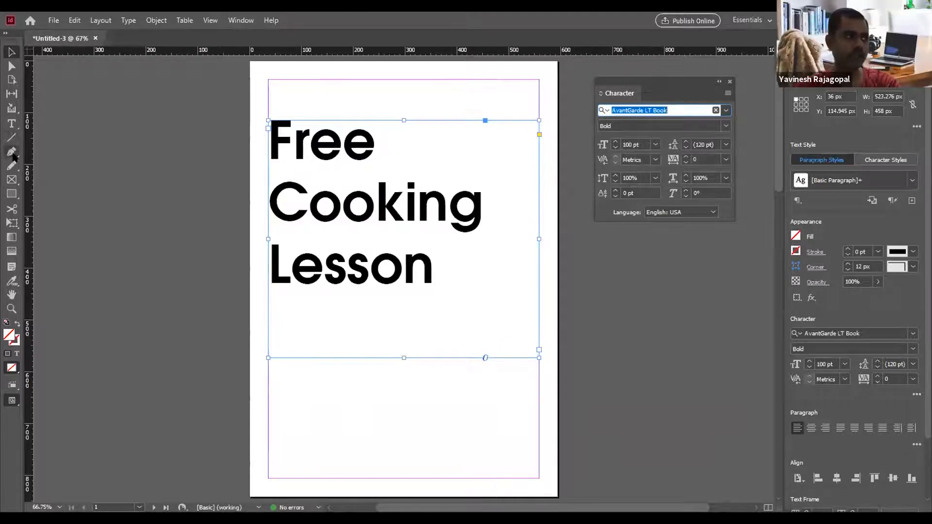
Highlight all the title's characters with the Type tool, deselect them, and reselect the title as a text frame.
{"action": "left_click", "coordinate": [11, 124]}
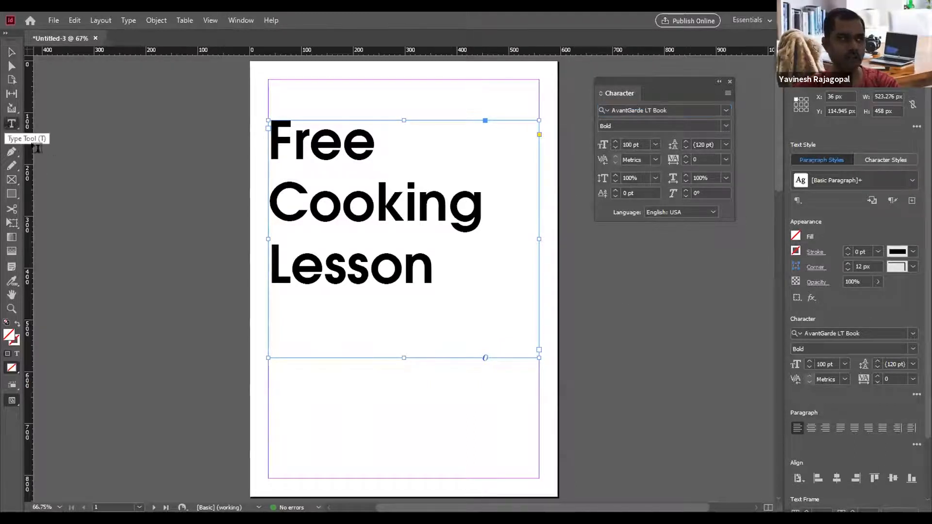
{"action": "left_click_drag", "start_coordinate": [451, 272], "coordinate": [240, 141]}
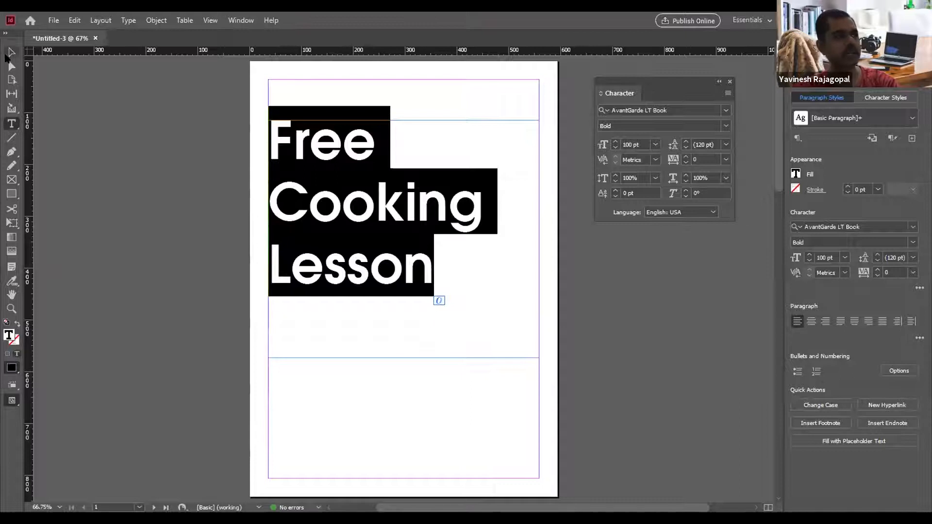
{"action": "left_click", "coordinate": [12, 52]}
{"action": "left_click", "coordinate": [210, 195]}
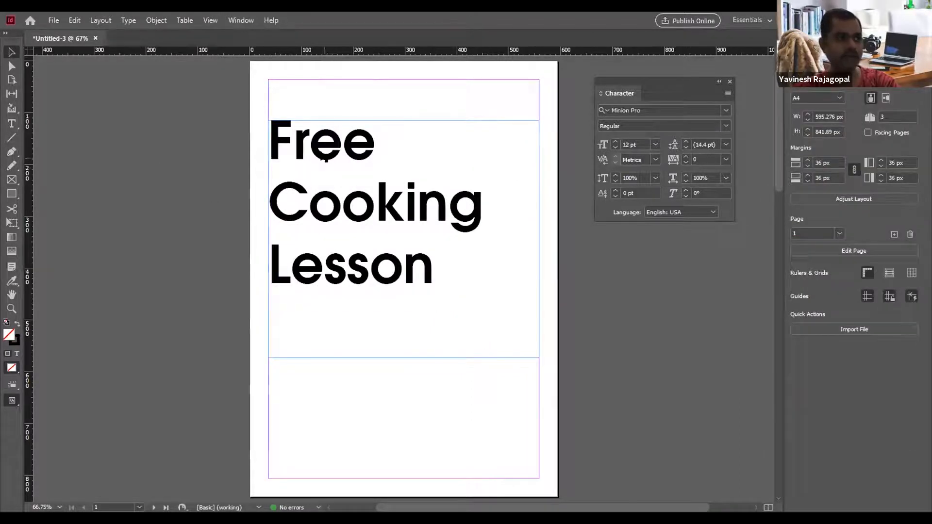
{"action": "left_click", "coordinate": [309, 153]}
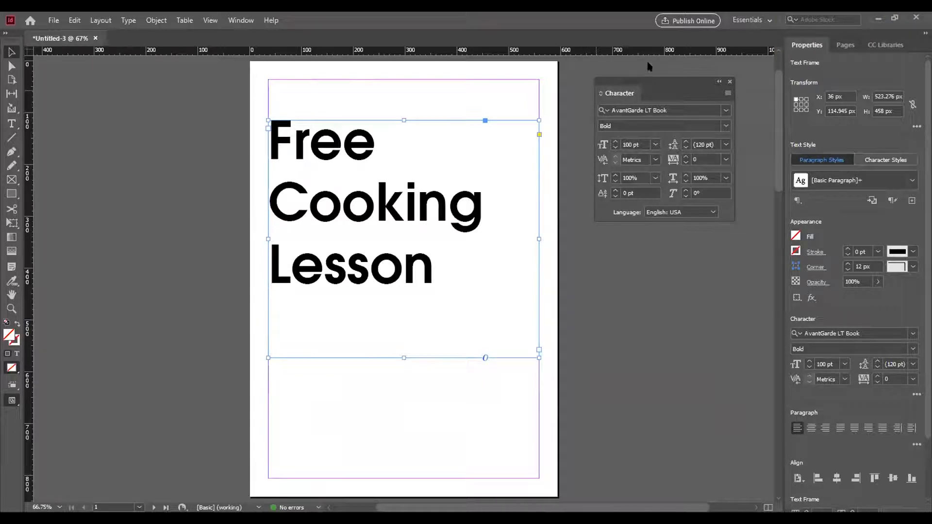
Change the title's last word to "Lessons" and extend the title frame's upper edge to make it about 464 px high.
{"action": "left_click_drag", "start_coordinate": [646, 68], "coordinate": [645, 68]}
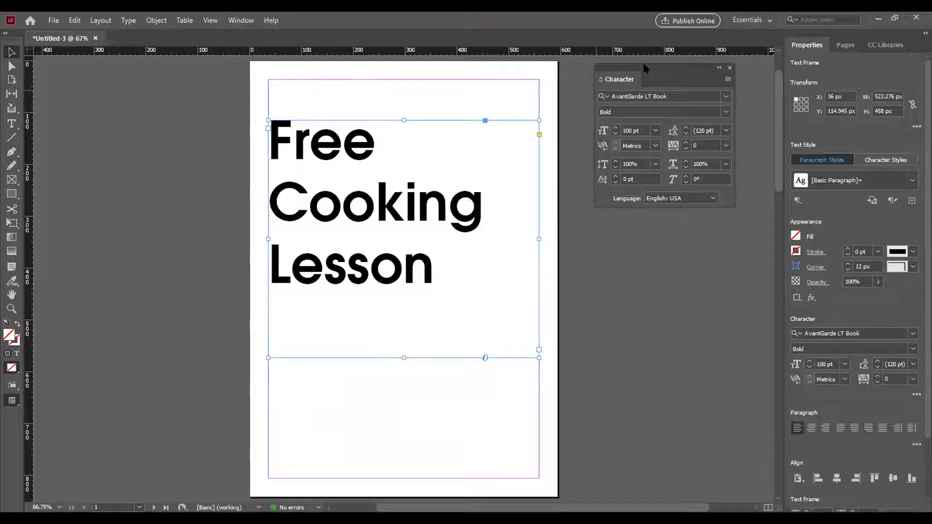
{"action": "double_click", "coordinate": [436, 283]}
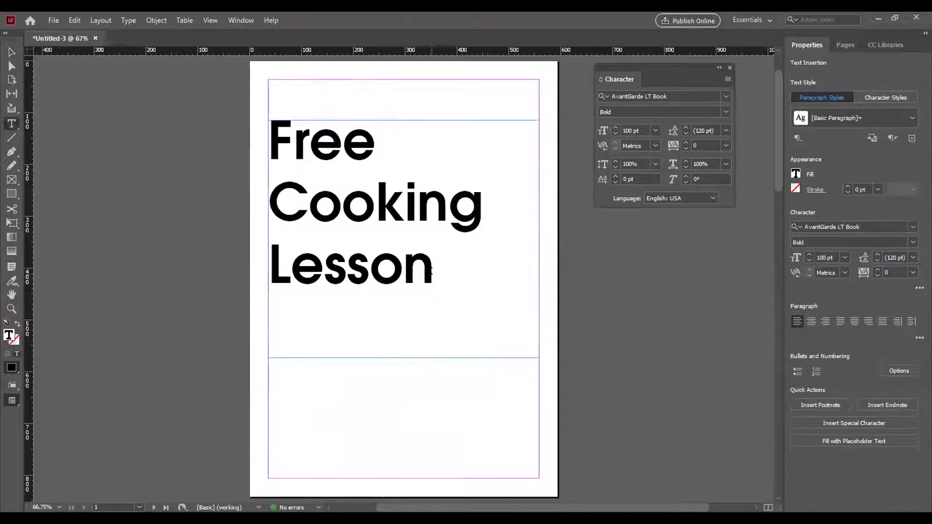
{"action": "type", "text": "s"}
{"action": "key", "text": "Escape"}
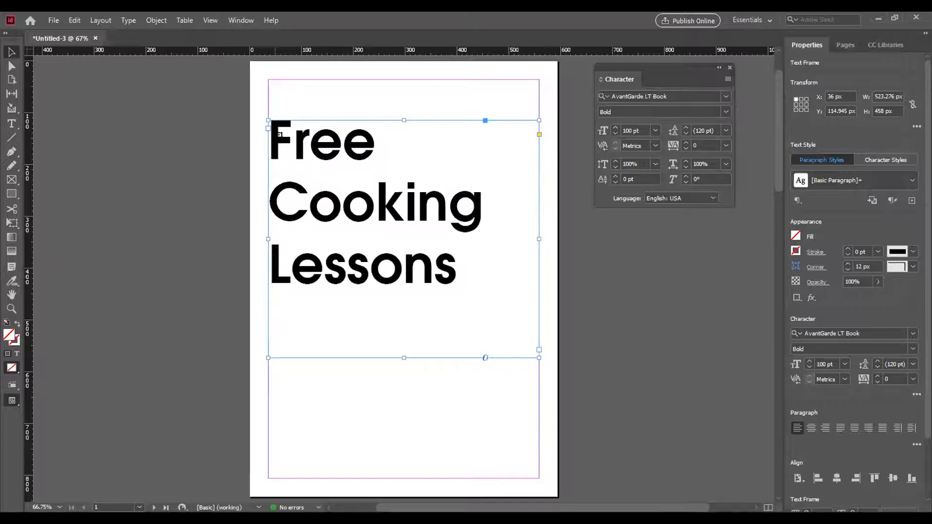
{"action": "left_click_drag", "start_coordinate": [280, 129], "coordinate": [264, 112]}
{"action": "left_click", "coordinate": [202, 248]}
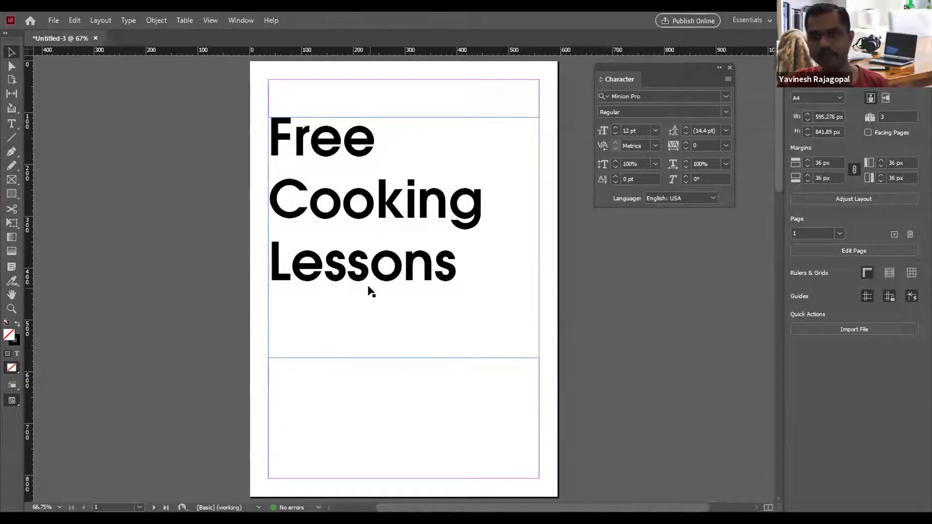
Show the Paragraph formatting options and place them just below the Character options.
{"action": "left_click", "coordinate": [234, 22]}
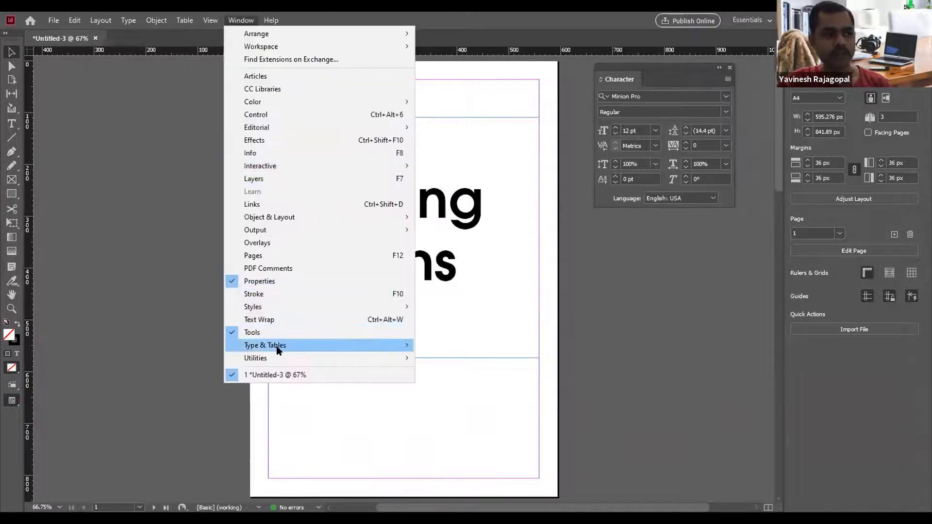
{"action": "mouse_move", "coordinate": [277, 349]}
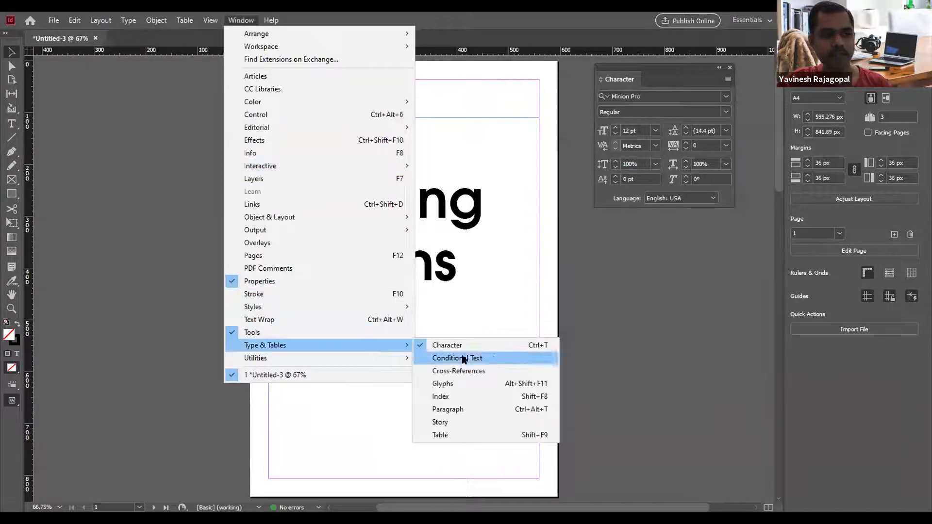
{"action": "left_click", "coordinate": [533, 410]}
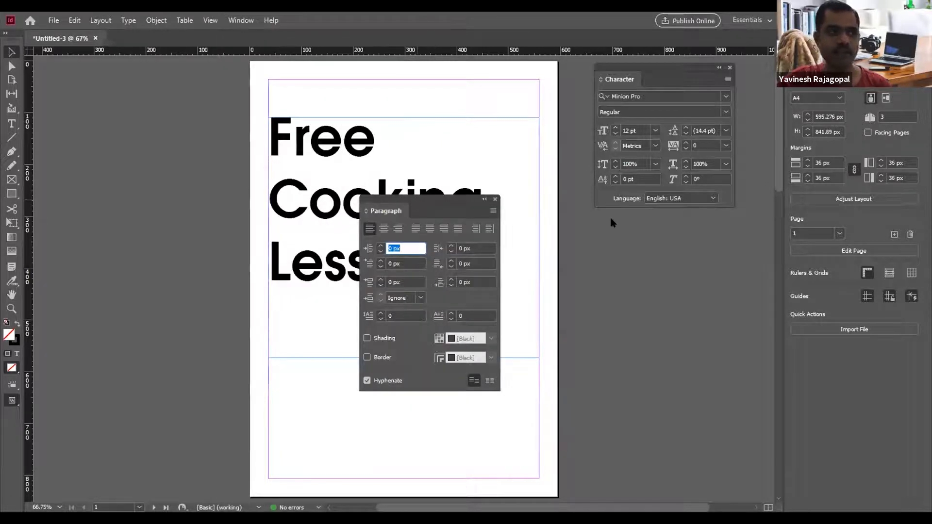
{"action": "left_click_drag", "start_coordinate": [392, 210], "coordinate": [633, 238]}
Center-align the title text in its frame.
{"action": "left_click", "coordinate": [621, 256]}
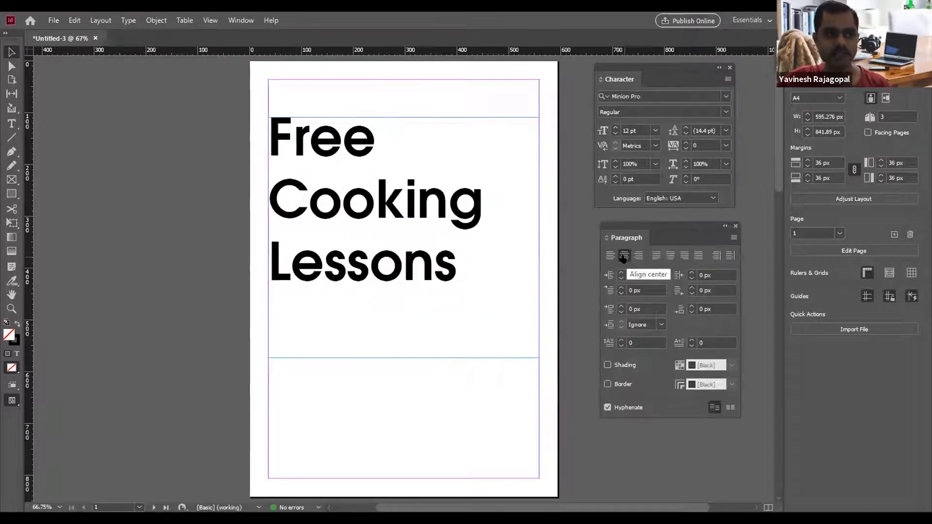
{"action": "left_click", "coordinate": [385, 207]}
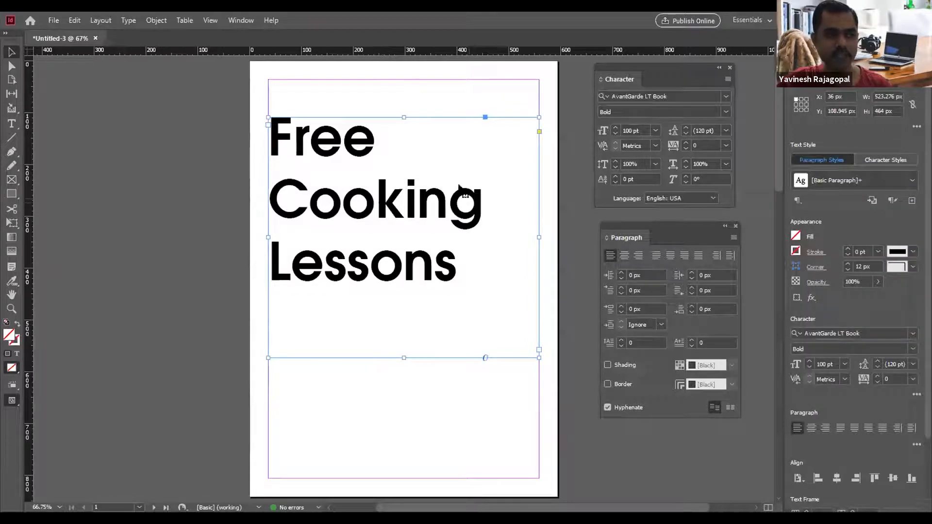
{"action": "left_click", "coordinate": [625, 257]}
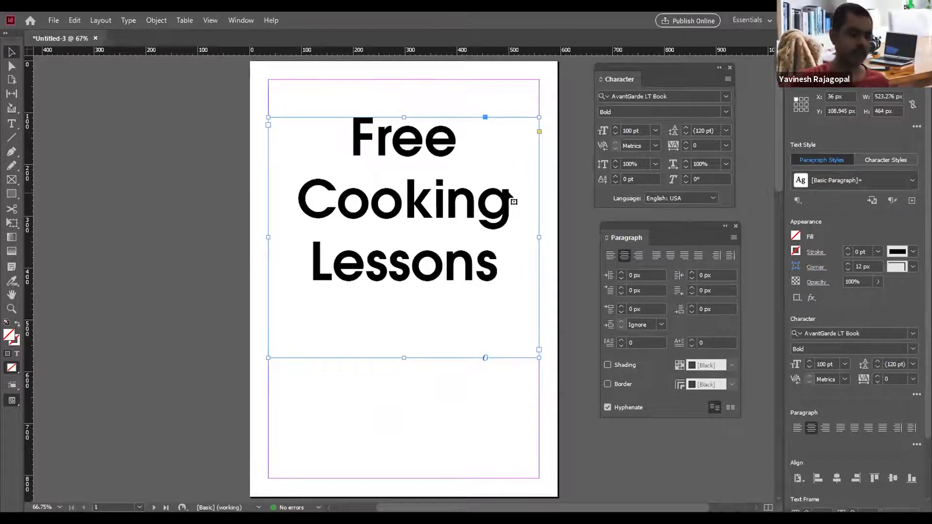
Reduce the title's font size step by step to 84 pt.
{"action": "key", "text": "ctrl+shift+comma"}
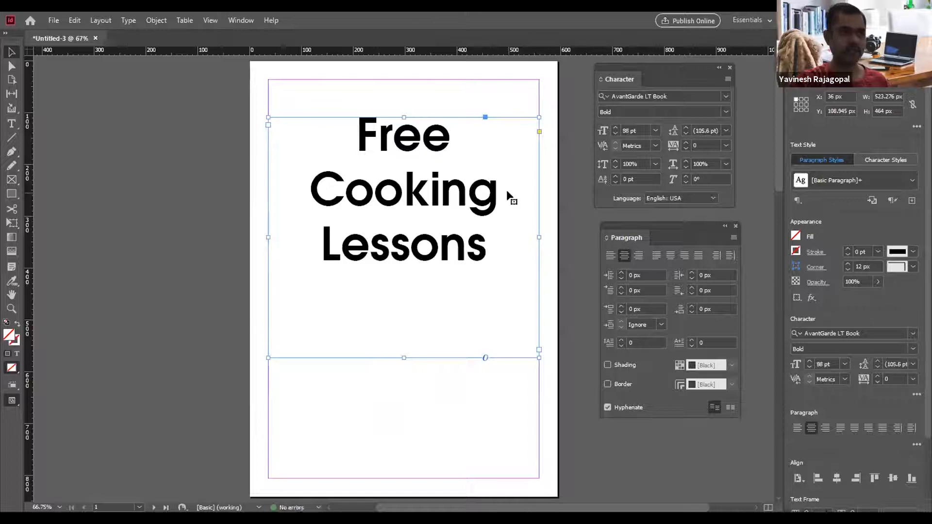
{"action": "key", "text": "ctrl+shift+comma"}
{"action": "key", "text": "ctrl+shift+comma"}
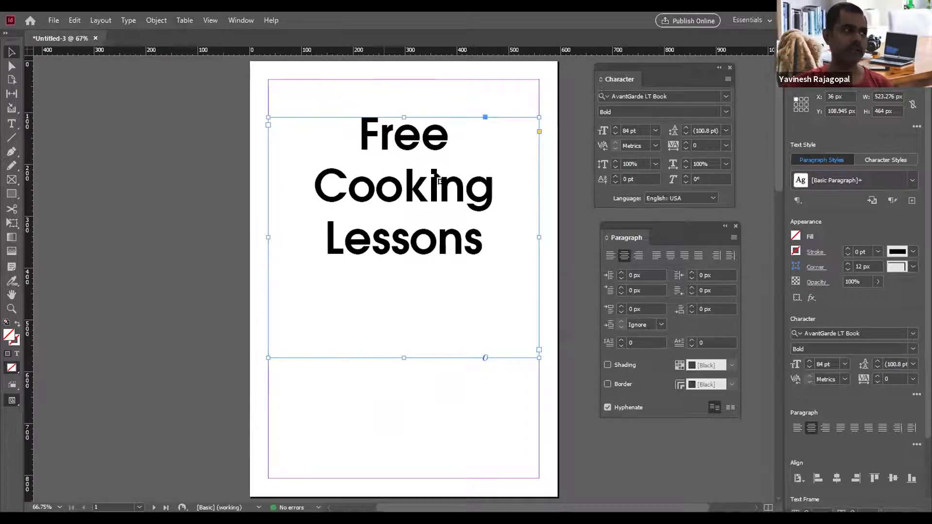
{"action": "left_click", "coordinate": [127, 20]}
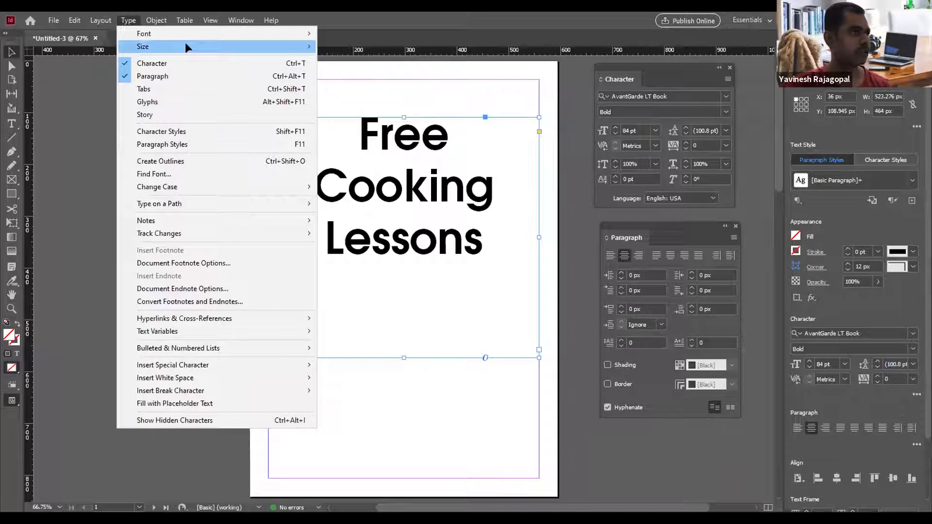
{"action": "mouse_move", "coordinate": [184, 43]}
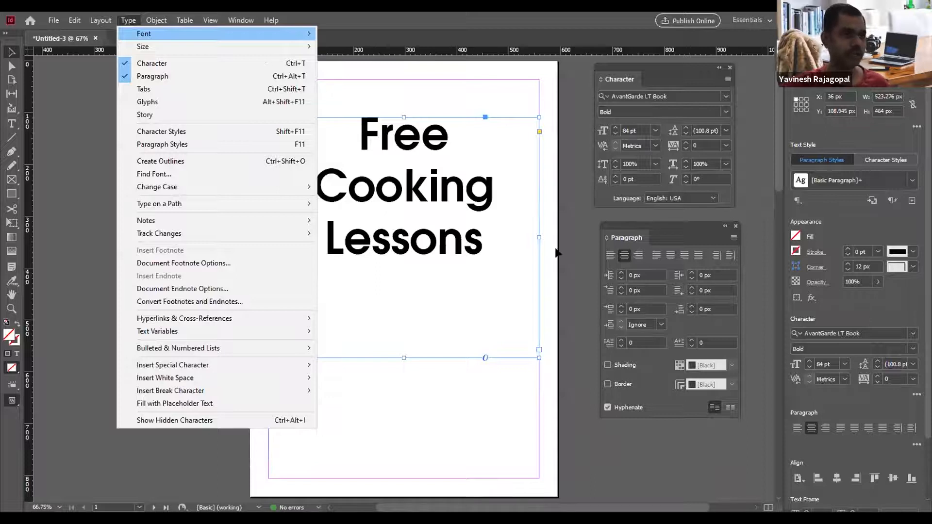
{"action": "left_click", "coordinate": [572, 234]}
Shrink and enlarge the selected title's font size in small increments, trying 68 pt and settling on 94 pt.
{"action": "left_click", "coordinate": [373, 210]}
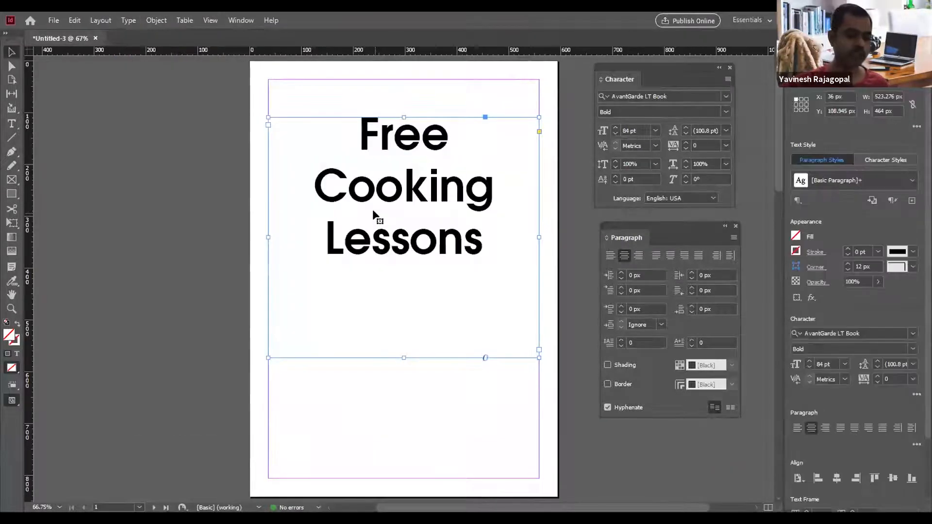
{"action": "key", "text": "ctrl+shift+comma"}
{"action": "key", "text": "ctrl+shift+comma"}
{"action": "key", "text": "ctrl+shift+comma"}
{"action": "key", "text": "ctrl+shift+comma"}
{"action": "key", "text": "ctrl+shift+comma"}
{"action": "key", "text": "ctrl+shift+comma"}
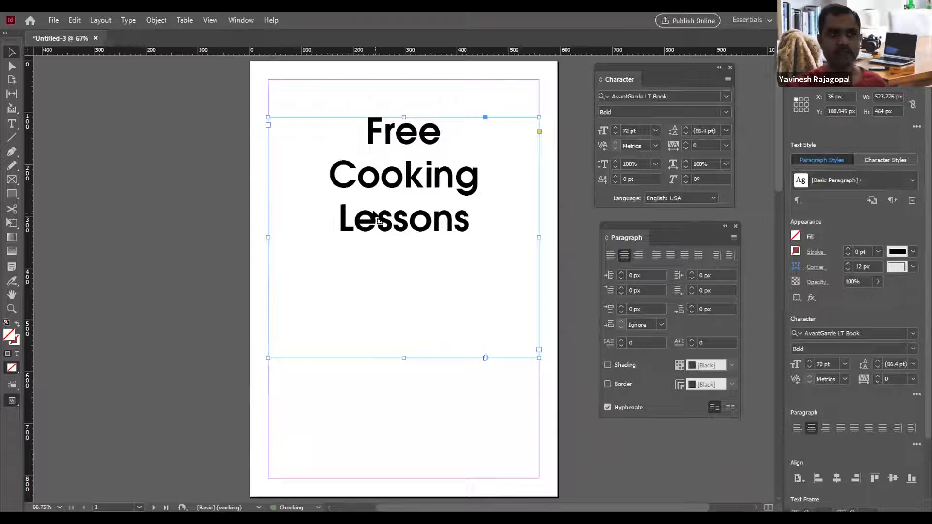
{"action": "key", "text": "ctrl+shift+comma"}
{"action": "key", "text": "ctrl+shift+comma"}
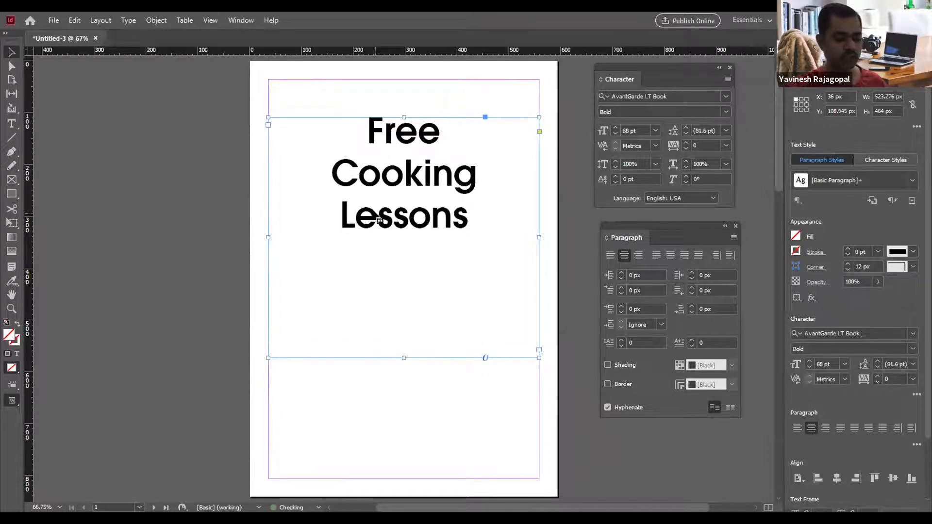
{"action": "key", "text": "ctrl+shift+period"}
{"action": "key", "text": "ctrl+shift+period"}
{"action": "key", "text": "ctrl+shift+period"}
{"action": "key", "text": "ctrl+shift+period"}
{"action": "key", "text": "ctrl+shift+period"}
{"action": "key", "text": "ctrl+shift+period"}
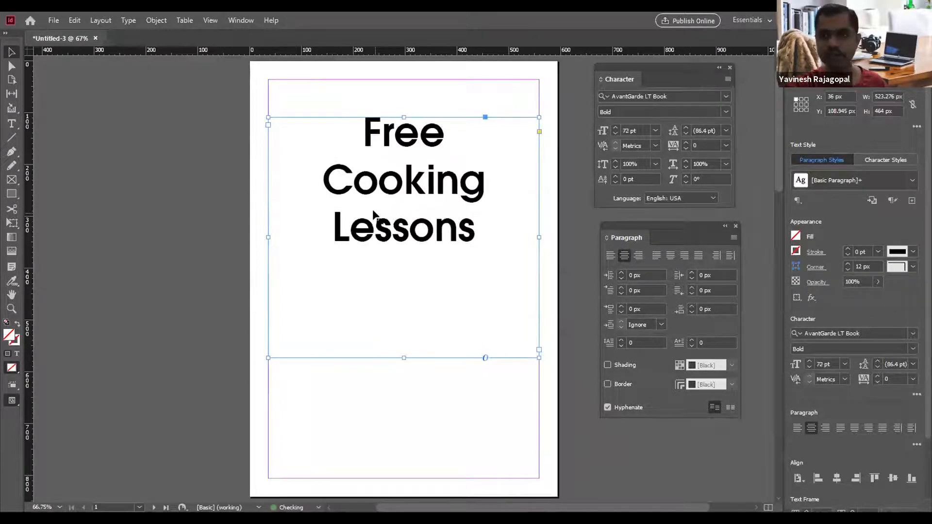
{"action": "key", "text": "ctrl+shift+comma"}
{"action": "key", "text": "ctrl+shift+comma"}
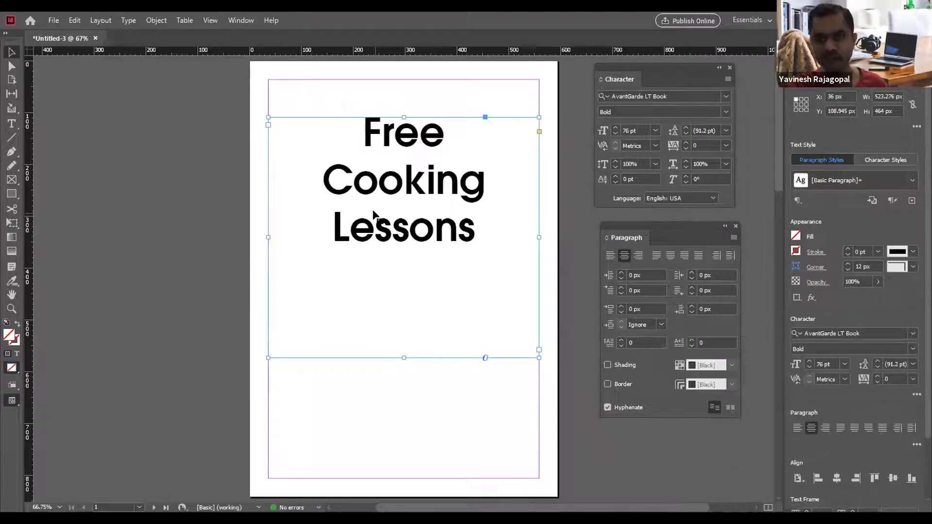
{"action": "key", "text": "ctrl+shift+comma"}
{"action": "key", "text": "ctrl+shift+comma"}
{"action": "key", "text": "ctrl+shift+comma"}
{"action": "key", "text": "ctrl+shift+comma"}
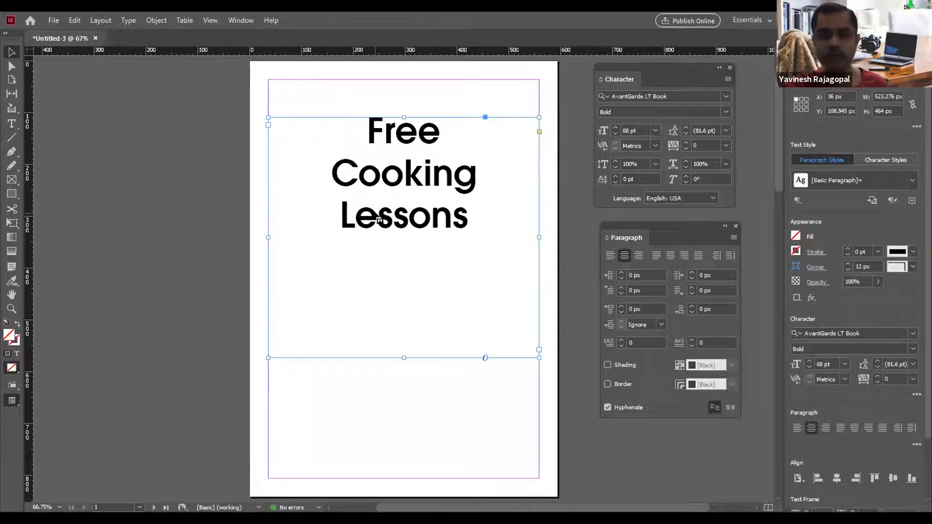
{"action": "key", "text": "ctrl+shift+period"}
{"action": "key", "text": "ctrl+shift+period"}
{"action": "key", "text": "ctrl+shift+period"}
{"action": "key", "text": "ctrl+shift+period"}
{"action": "key", "text": "ctrl+shift+period"}
{"action": "key", "text": "ctrl+shift+period"}
{"action": "key", "text": "ctrl+shift+period"}
{"action": "key", "text": "ctrl+shift+period"}
{"action": "key", "text": "ctrl+shift+period"}
{"action": "key", "text": "ctrl+shift+period"}
{"action": "key", "text": "ctrl+shift+comma"}
{"action": "key", "text": "ctrl+shift+comma"}
{"action": "key", "text": "ctrl+shift+comma"}
{"action": "key", "text": "ctrl+shift+comma"}
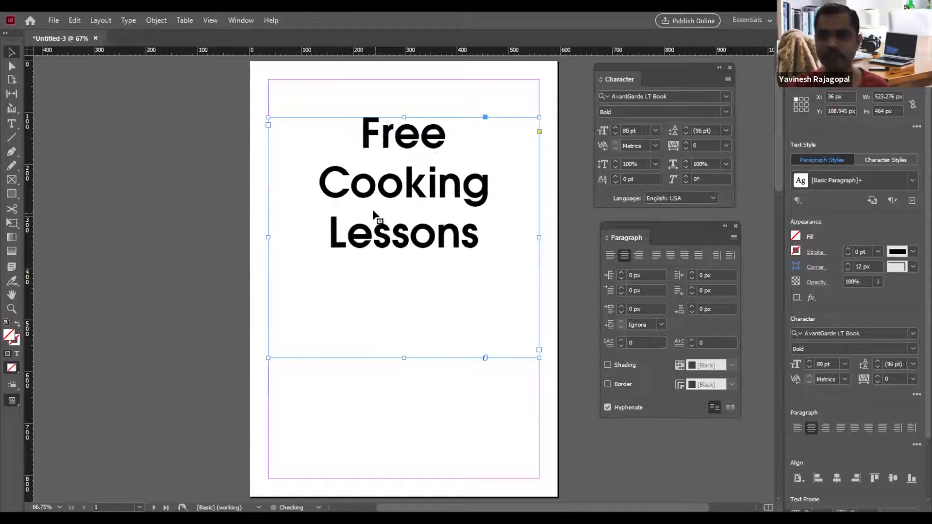
{"action": "key", "text": "ctrl+shift+period"}
{"action": "key", "text": "ctrl+shift+period"}
{"action": "key", "text": "ctrl+shift+period"}
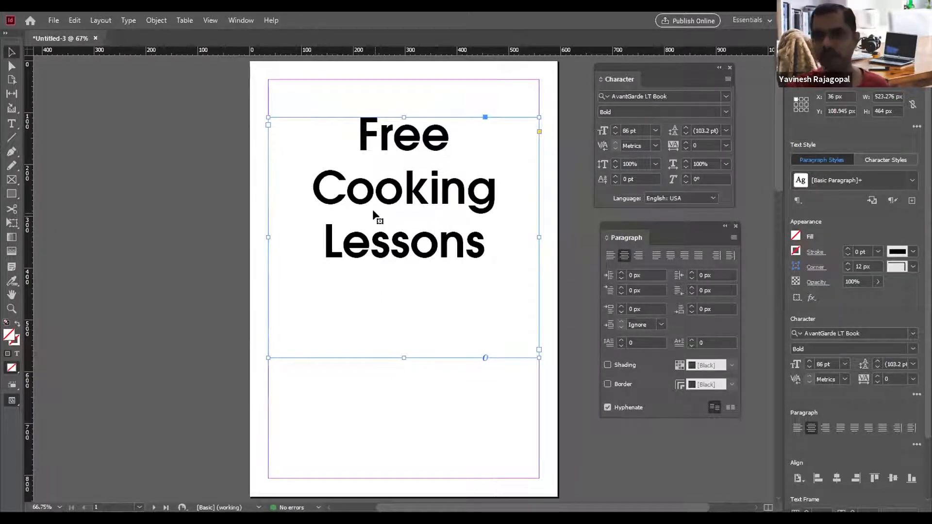
{"action": "key", "text": "ctrl+shift+comma"}
{"action": "key", "text": "ctrl+shift+period"}
{"action": "key", "text": "ctrl+shift+period"}
{"action": "key", "text": "ctrl+shift+period"}
{"action": "key", "text": "ctrl+shift+period"}
{"action": "key", "text": "ctrl+shift+period"}
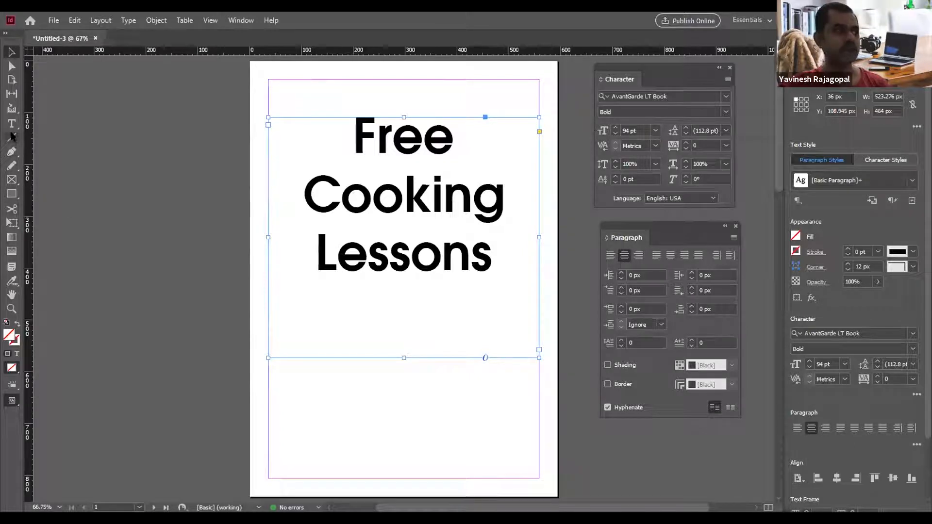
Select all three lines of the title text and open the Color settings, floating them over the lower part of the page.
{"action": "left_click_drag", "start_coordinate": [491, 262], "coordinate": [351, 137]}
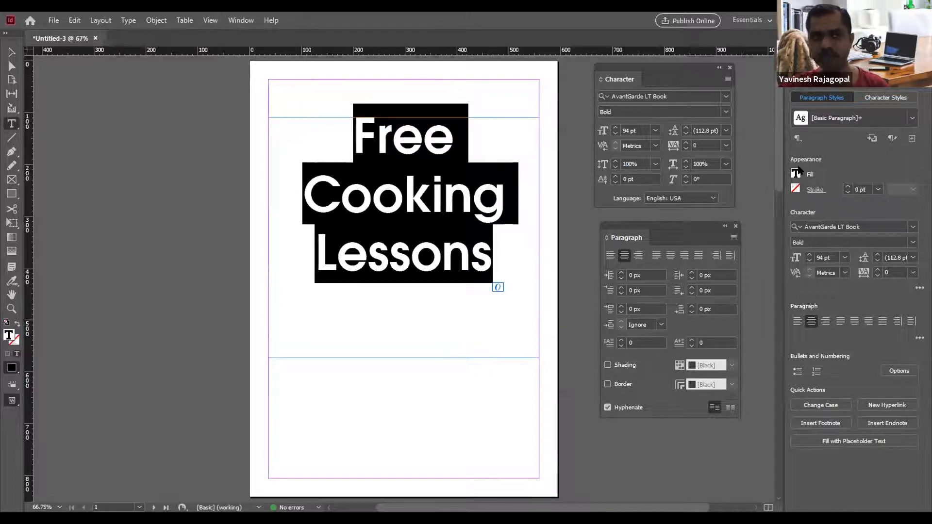
{"action": "left_click", "coordinate": [238, 21]}
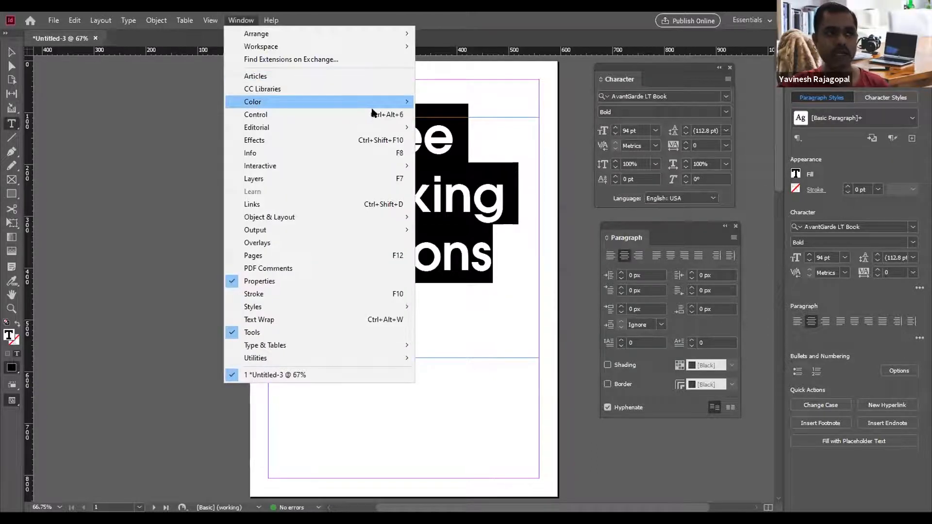
{"action": "mouse_move", "coordinate": [372, 105]}
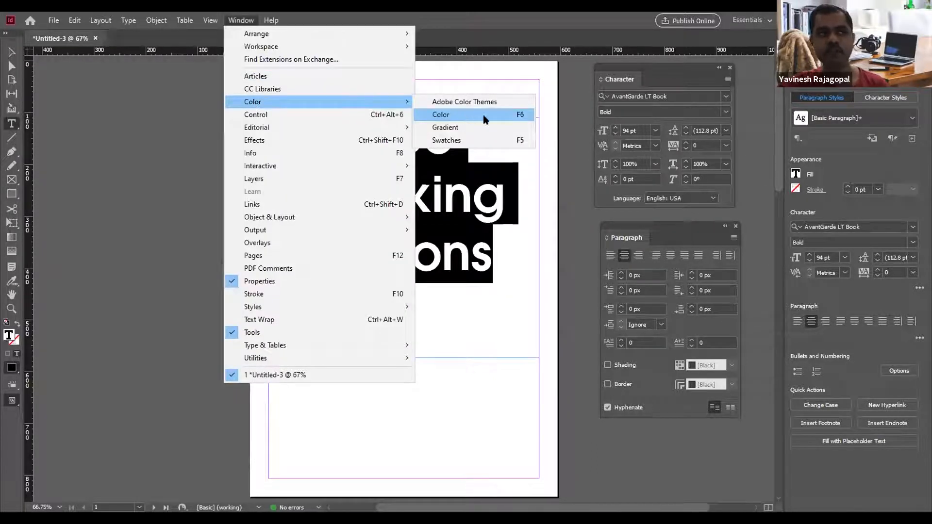
{"action": "left_click", "coordinate": [499, 115]}
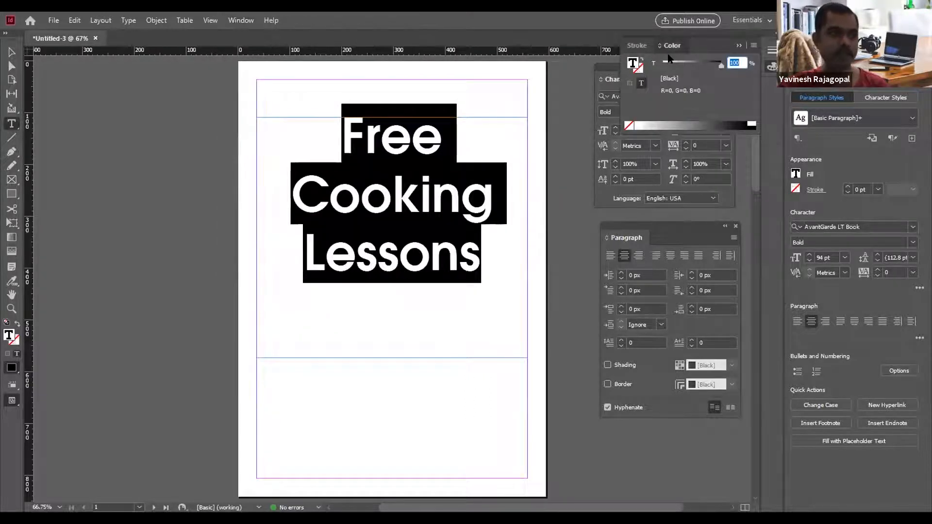
{"action": "left_click_drag", "start_coordinate": [462, 320], "coordinate": [462, 320]}
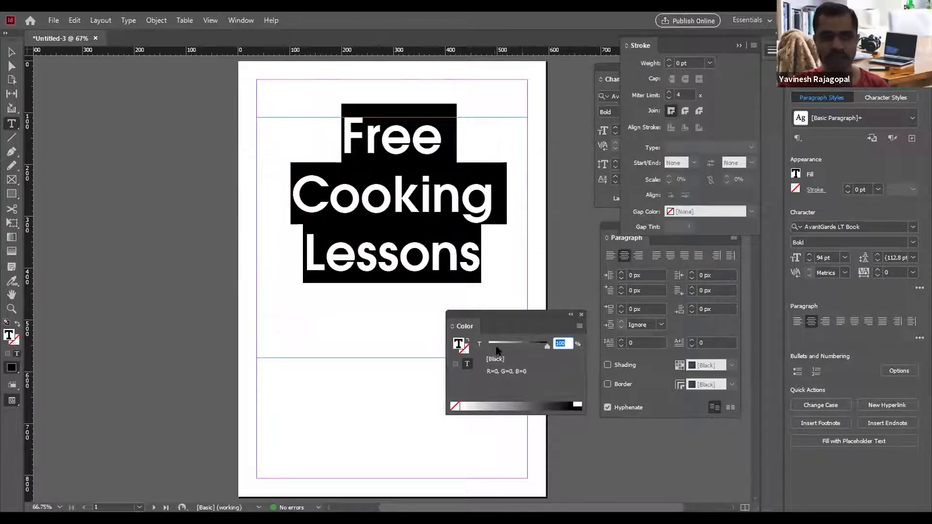
Open the Color Picker for the selected title text's fill and choose a dark red, hex 810000.
{"action": "left_click_drag", "start_coordinate": [486, 250], "coordinate": [305, 142]}
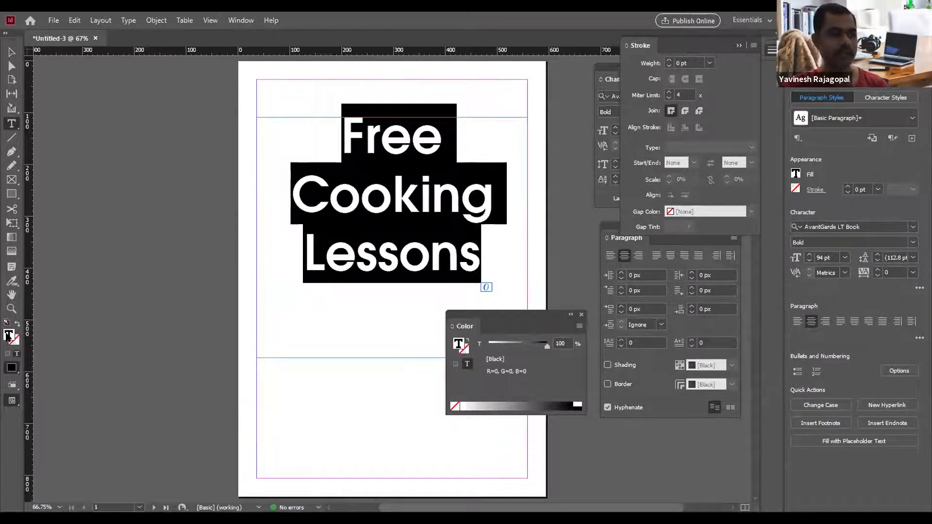
{"action": "double_click", "coordinate": [8, 335]}
{"action": "left_click_drag", "start_coordinate": [471, 251], "coordinate": [474, 273]}
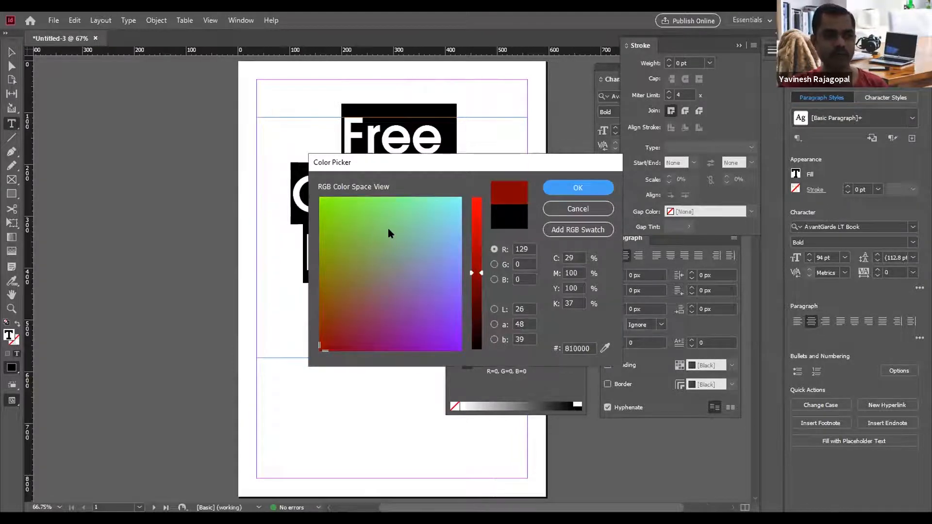
Cycle the picker through the RGB and Lab channel views and add the dark red, R=127 G=1 B=0, as an RGB swatch.
{"action": "left_click", "coordinate": [494, 264]}
{"action": "left_click", "coordinate": [494, 280]}
{"action": "left_click", "coordinate": [494, 309]}
{"action": "left_click", "coordinate": [494, 324]}
{"action": "left_click", "coordinate": [494, 339]}
{"action": "left_click", "coordinate": [494, 309]}
{"action": "left_click", "coordinate": [494, 249]}
{"action": "left_click", "coordinate": [494, 264]}
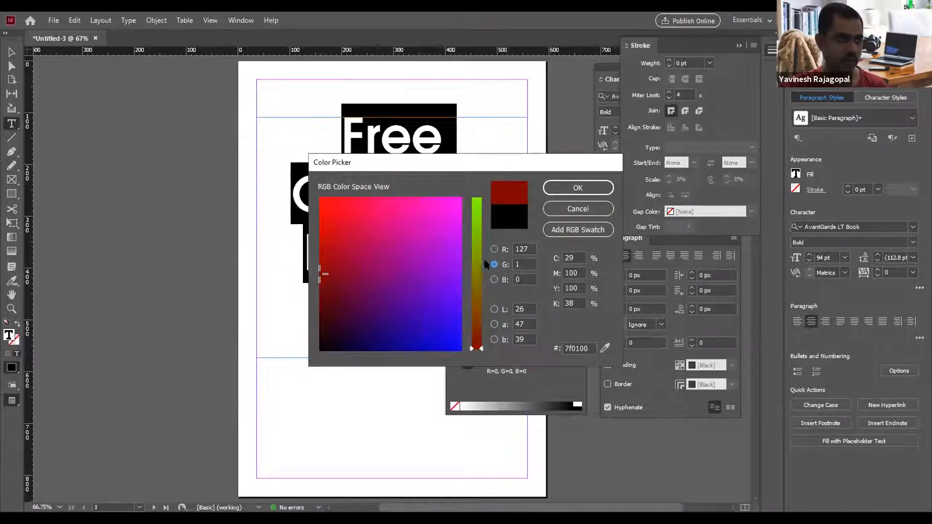
{"action": "left_click", "coordinate": [588, 232]}
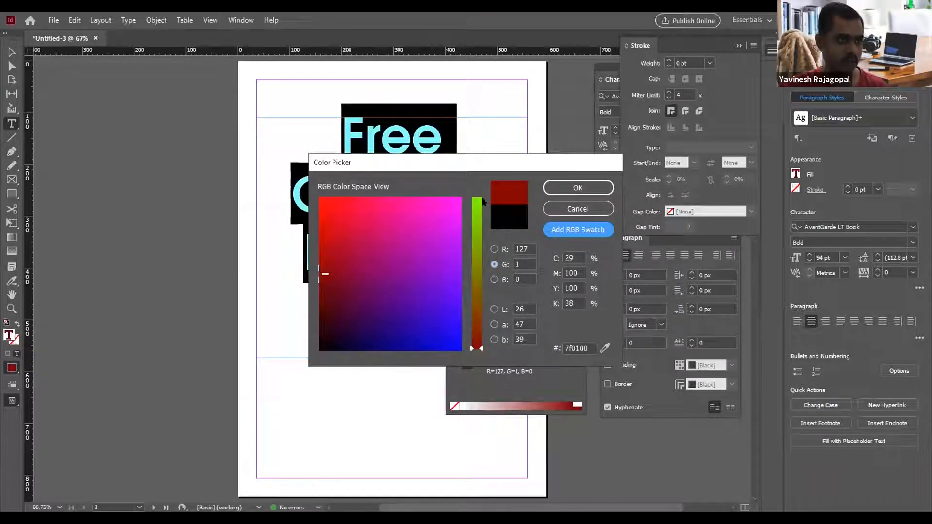
Try a yellow-green, hex 7fc100, for the title, compare the R, G and B channel views, and discard the change.
{"action": "left_click", "coordinate": [480, 235]}
{"action": "left_click", "coordinate": [494, 249]}
{"action": "left_click", "coordinate": [494, 264]}
{"action": "left_click", "coordinate": [494, 279]}
{"action": "left_click", "coordinate": [494, 264]}
{"action": "left_click", "coordinate": [494, 248]}
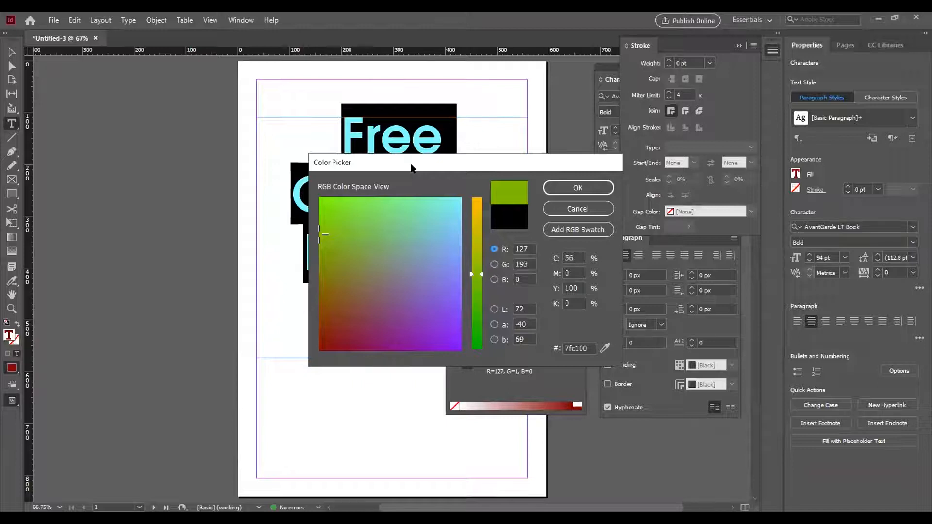
{"action": "left_click_drag", "start_coordinate": [411, 168], "coordinate": [504, 100]}
{"action": "left_click", "coordinate": [672, 140]}
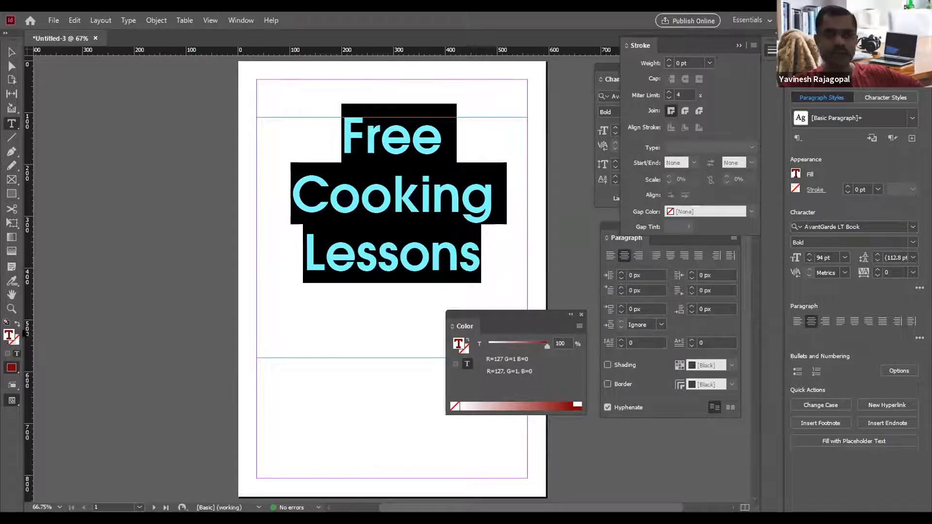
Reopen the title's fill Color Picker and try a dark blue, hex 0029a4, switching between the RGB channel views.
{"action": "double_click", "coordinate": [8, 335]}
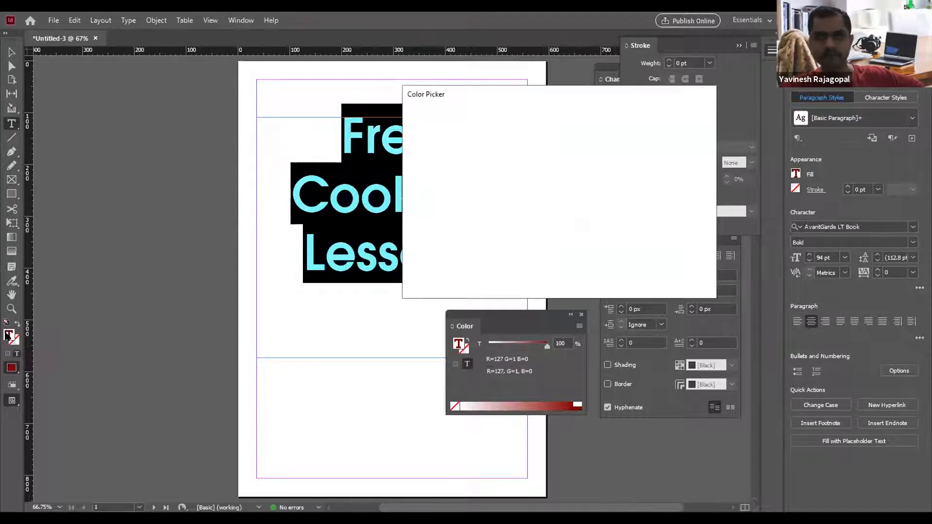
{"action": "left_click_drag", "start_coordinate": [571, 169], "coordinate": [571, 149]}
{"action": "left_click", "coordinate": [418, 202]}
{"action": "mouse_move", "coordinate": [418, 218]}
{"action": "left_mouse_down"}
{"action": "mouse_move", "coordinate": [438, 198]}
{"action": "mouse_move", "coordinate": [504, 257]}
{"action": "left_mouse_up"}
{"action": "left_click_drag", "start_coordinate": [572, 162], "coordinate": [570, 279]}
{"action": "left_click", "coordinate": [588, 196]}
{"action": "left_click", "coordinate": [588, 211]}
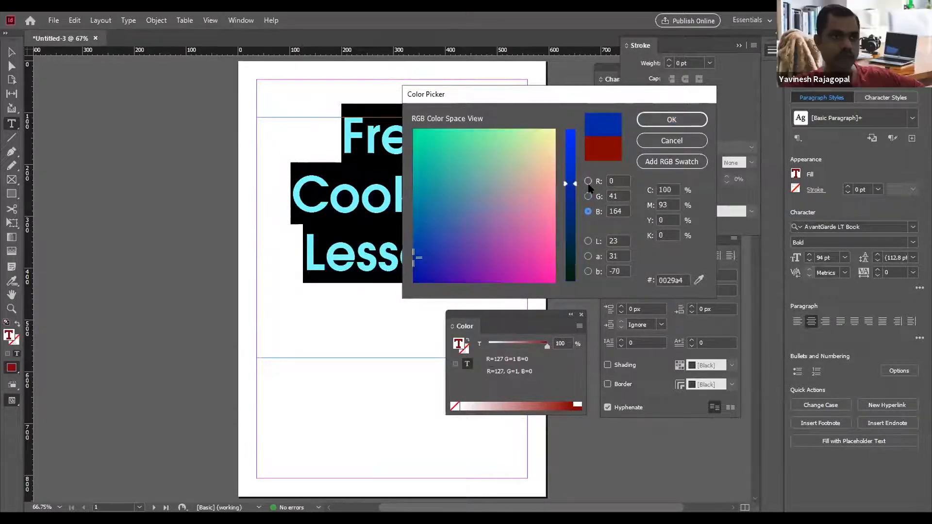
{"action": "left_click", "coordinate": [587, 181]}
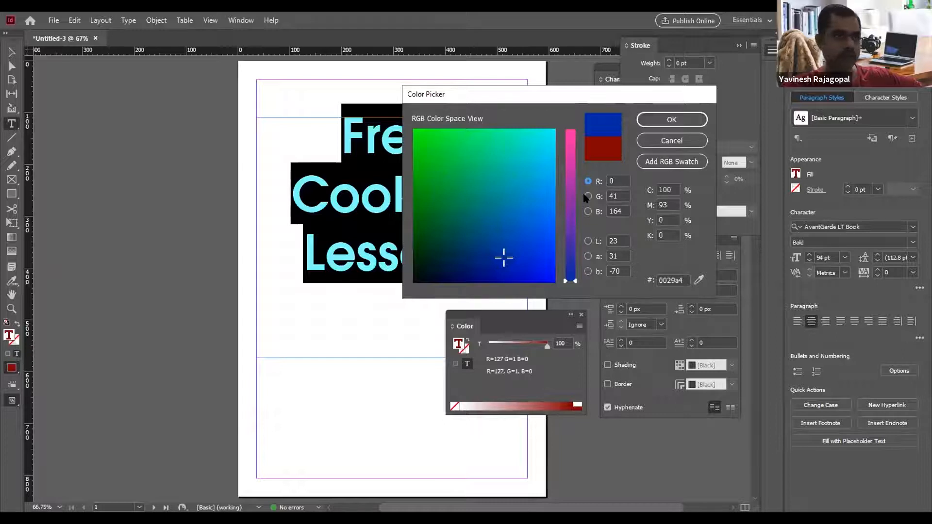
Try a green, hex 00c06d, and compare it in the Lab and RGB channel views.
{"action": "left_click", "coordinate": [472, 166]}
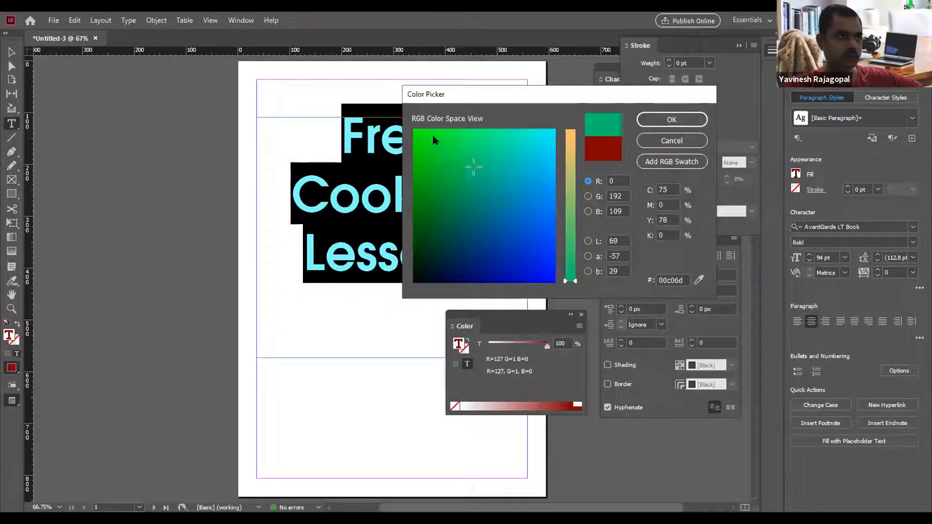
{"action": "left_click", "coordinate": [667, 280]}
{"action": "left_click", "coordinate": [588, 271]}
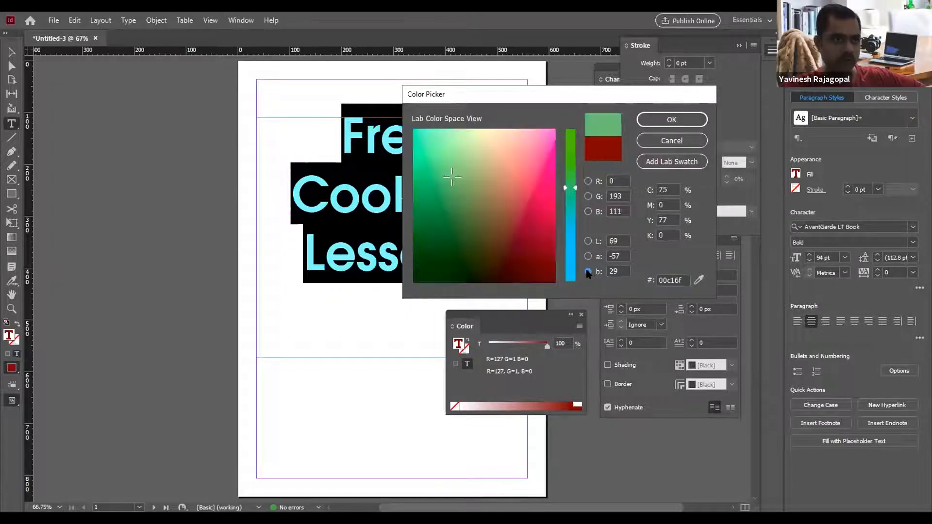
{"action": "left_click", "coordinate": [588, 257]}
{"action": "left_click", "coordinate": [588, 241]}
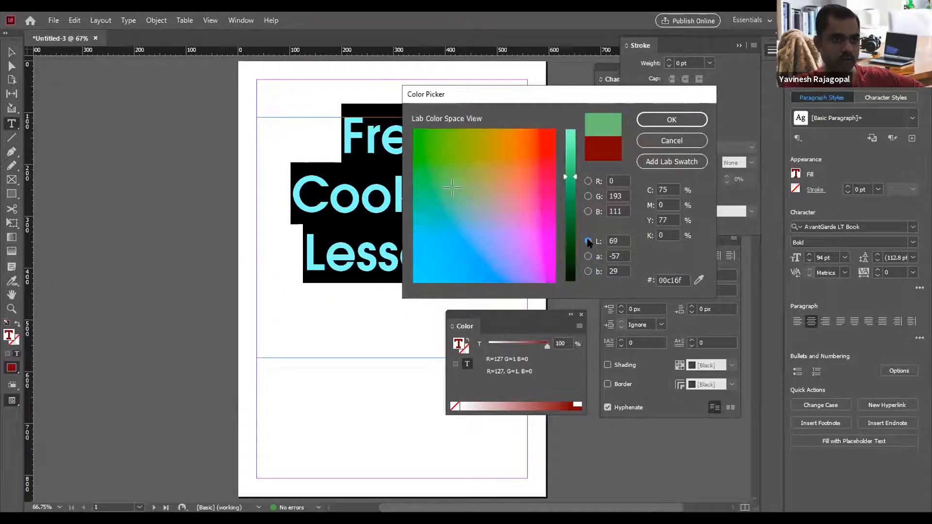
{"action": "left_click", "coordinate": [588, 212]}
{"action": "left_click", "coordinate": [589, 196]}
{"action": "left_click", "coordinate": [588, 181]}
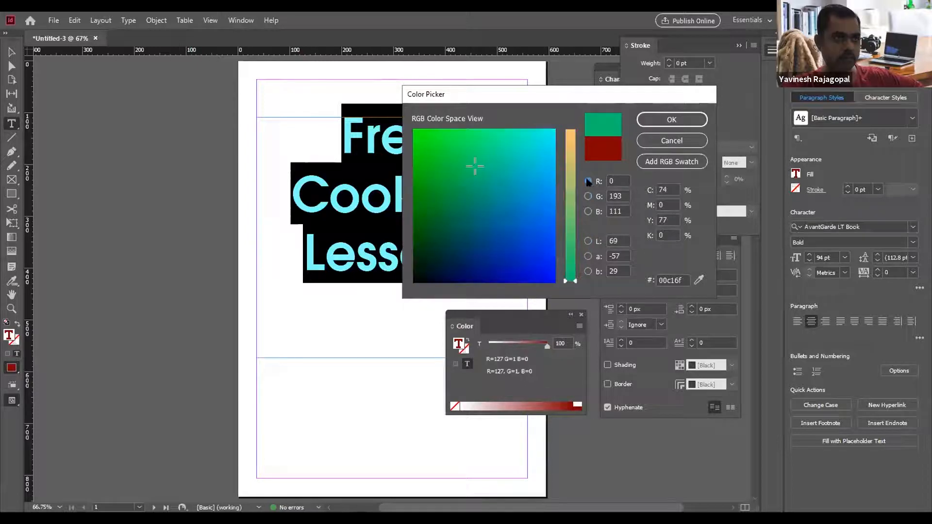
{"action": "left_click", "coordinate": [586, 196]}
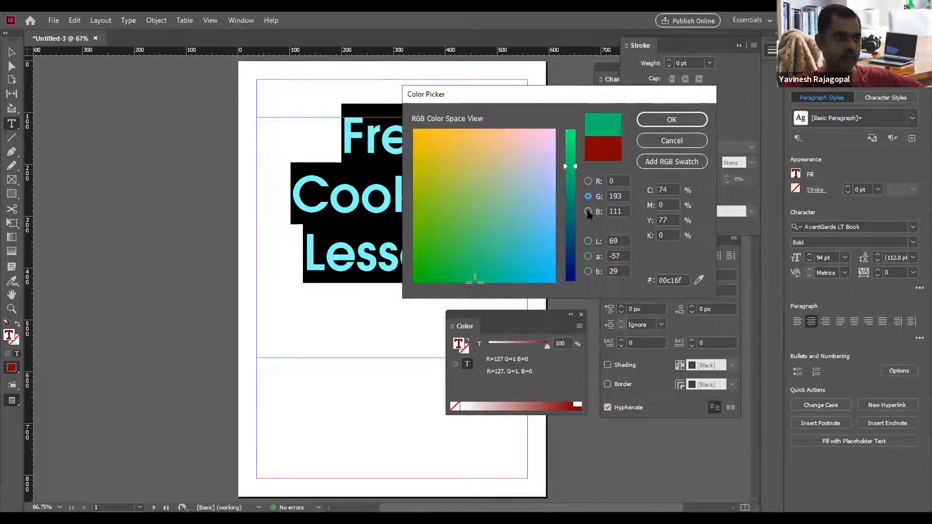
{"action": "left_click", "coordinate": [587, 212]}
{"action": "left_click", "coordinate": [588, 241]}
{"action": "left_click", "coordinate": [587, 256]}
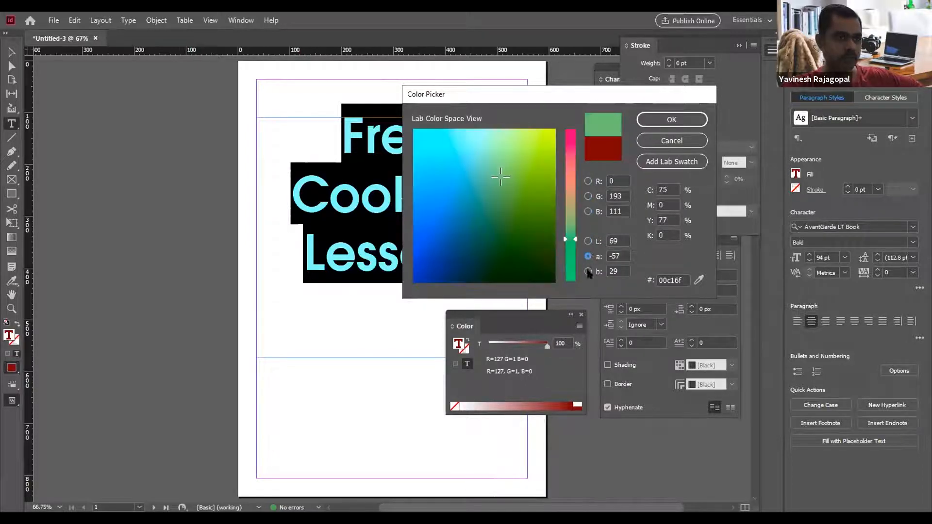
Adjust the colour in the Lab views and try a red, hex be0000, in the b channel view.
{"action": "left_click", "coordinate": [588, 241]}
{"action": "mouse_move", "coordinate": [574, 181]}
{"action": "left_mouse_down"}
{"action": "mouse_move", "coordinate": [568, 287]}
{"action": "mouse_move", "coordinate": [570, 145]}
{"action": "mouse_move", "coordinate": [573, 183]}
{"action": "left_mouse_up"}
{"action": "left_click_drag", "start_coordinate": [557, 247], "coordinate": [571, 140]}
{"action": "left_click", "coordinate": [587, 271]}
{"action": "left_click", "coordinate": [506, 201]}
{"action": "left_click", "coordinate": [521, 221]}
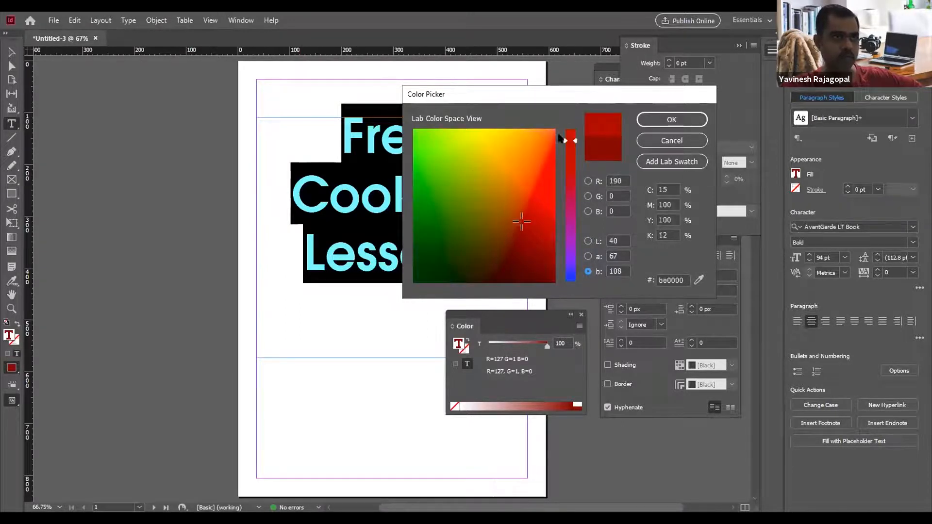
Try a black, hex 000000, in the Lab views and discard the Color Picker changes.
{"action": "left_click_drag", "start_coordinate": [519, 226], "coordinate": [376, 359]}
{"action": "left_click_drag", "start_coordinate": [436, 380], "coordinate": [385, 409]}
{"action": "mouse_move", "coordinate": [385, 266]}
{"action": "left_mouse_down"}
{"action": "mouse_move", "coordinate": [439, 262]}
{"action": "mouse_move", "coordinate": [368, 103]}
{"action": "mouse_move", "coordinate": [322, 315]}
{"action": "mouse_move", "coordinate": [505, 252]}
{"action": "left_mouse_up"}
{"action": "left_click", "coordinate": [588, 256]}
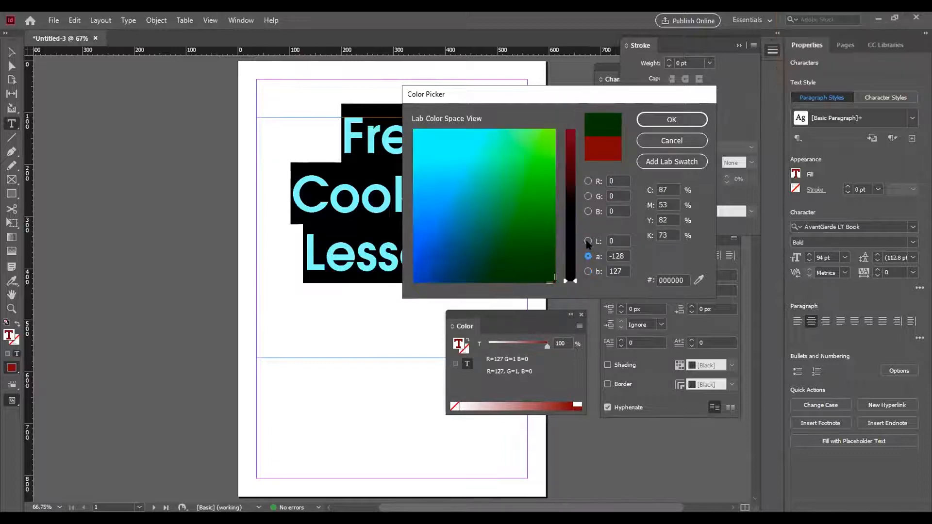
{"action": "left_click", "coordinate": [588, 241]}
{"action": "left_click", "coordinate": [665, 138]}
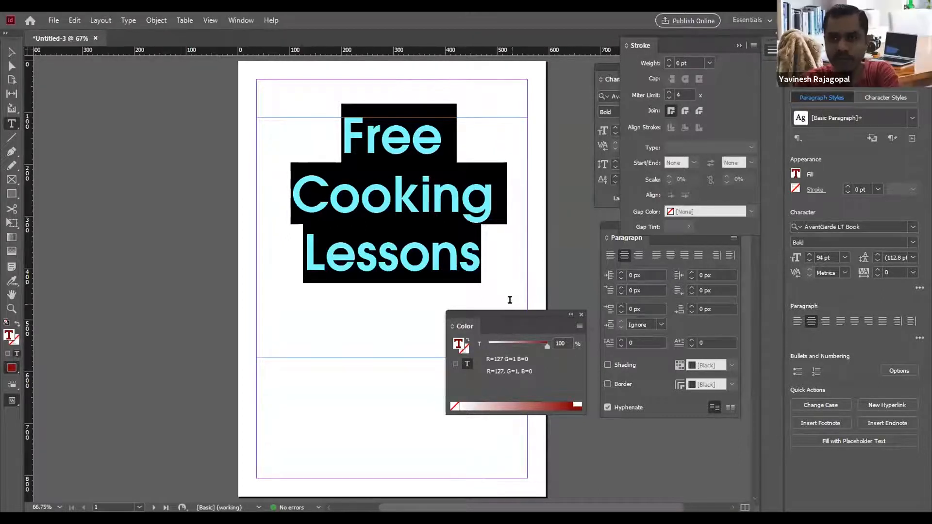
Create a new single-page portrait print document from the A4 preset, with picas as units and facing pages.
{"action": "left_click", "coordinate": [52, 21]}
{"action": "mouse_move", "coordinate": [65, 34]}
{"action": "left_click", "coordinate": [285, 33]}
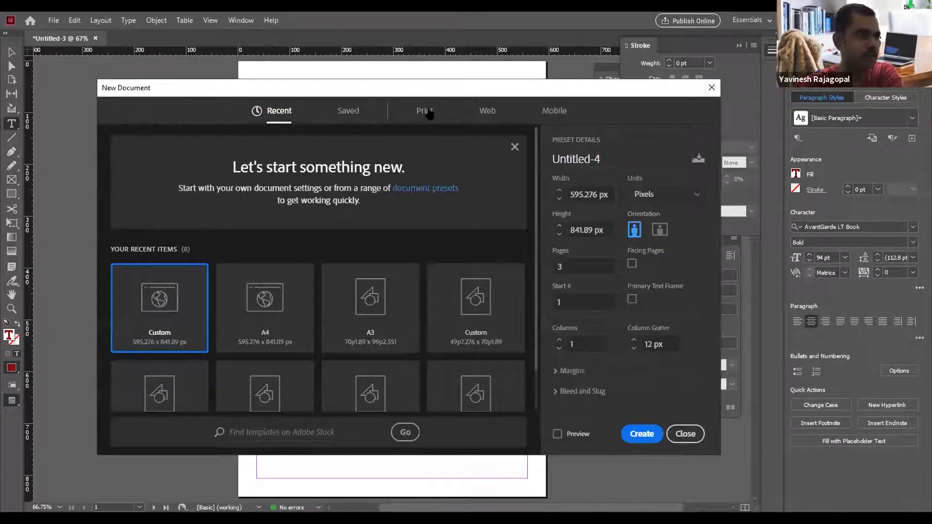
{"action": "left_click", "coordinate": [425, 112]}
{"action": "left_click", "coordinate": [370, 284]}
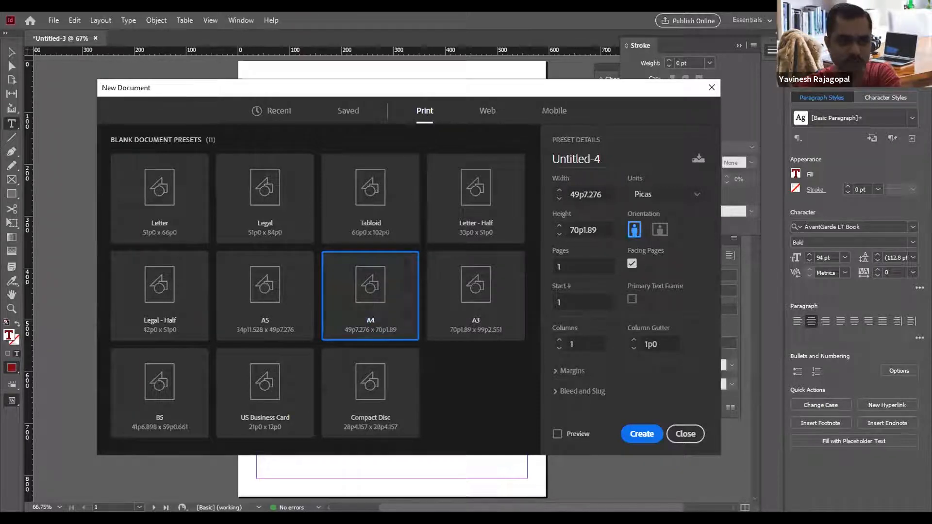
{"action": "left_click", "coordinate": [643, 435]}
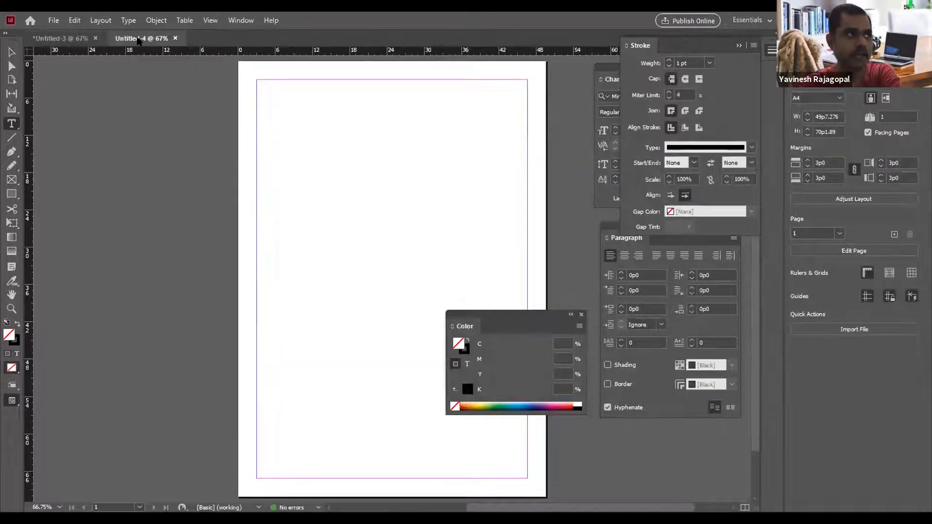
Examine the Color Settings of the new document, including the RGB and CMYK working spaces, and close them unchanged.
{"action": "left_click", "coordinate": [52, 22]}
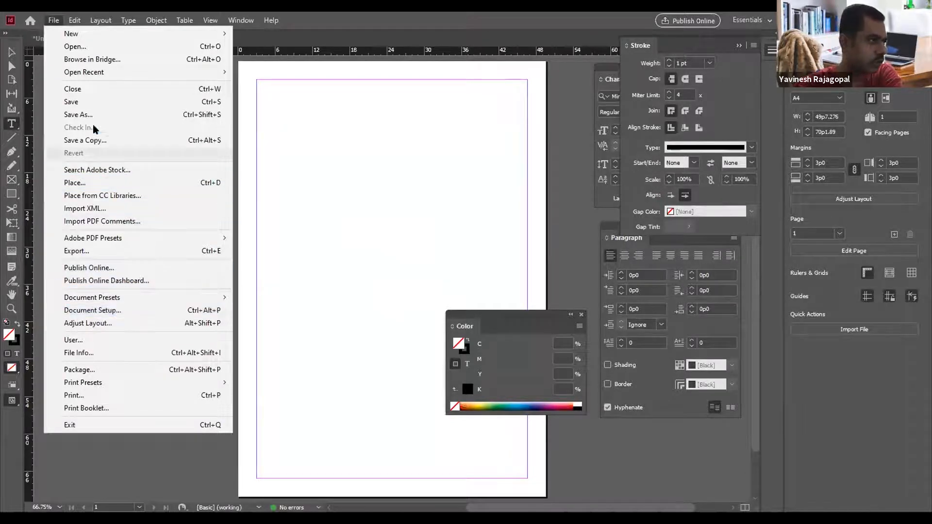
{"action": "left_click", "coordinate": [67, 19]}
{"action": "left_click", "coordinate": [74, 19]}
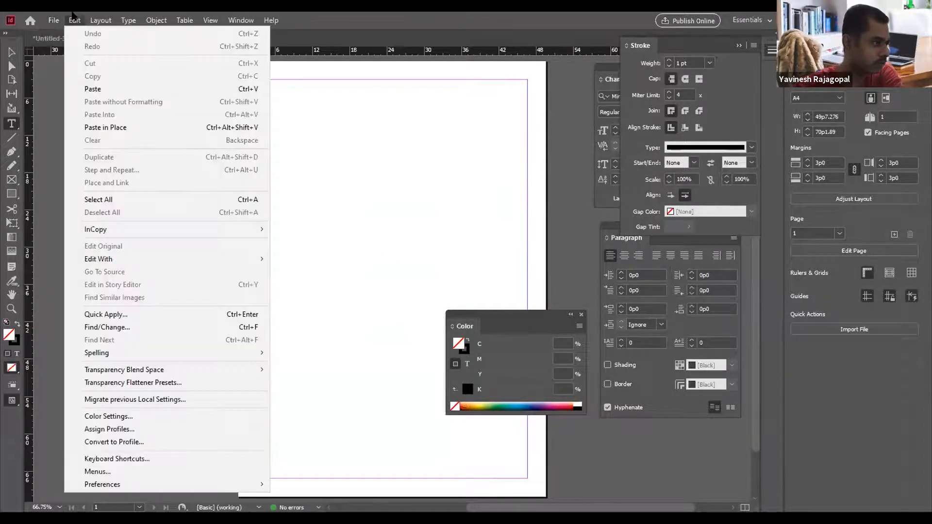
{"action": "left_click", "coordinate": [119, 416]}
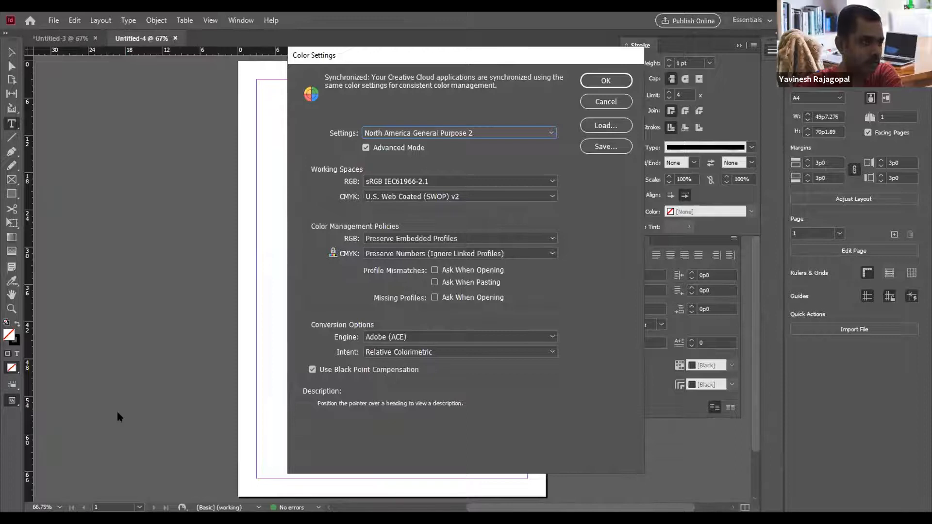
{"action": "left_click", "coordinate": [616, 103]}
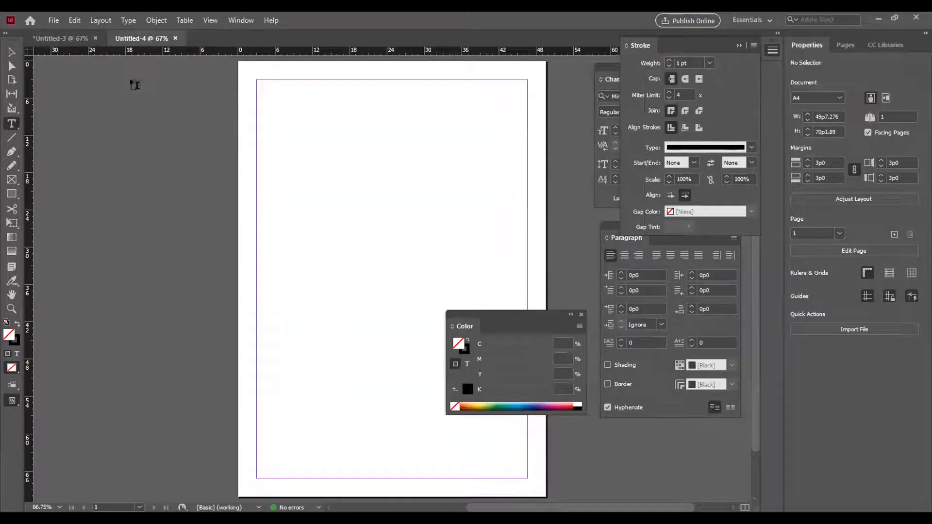
Draw a rectangle about 25p11 wide and 15p5 high in the upper half of the new page.
{"action": "left_click", "coordinate": [11, 52]}
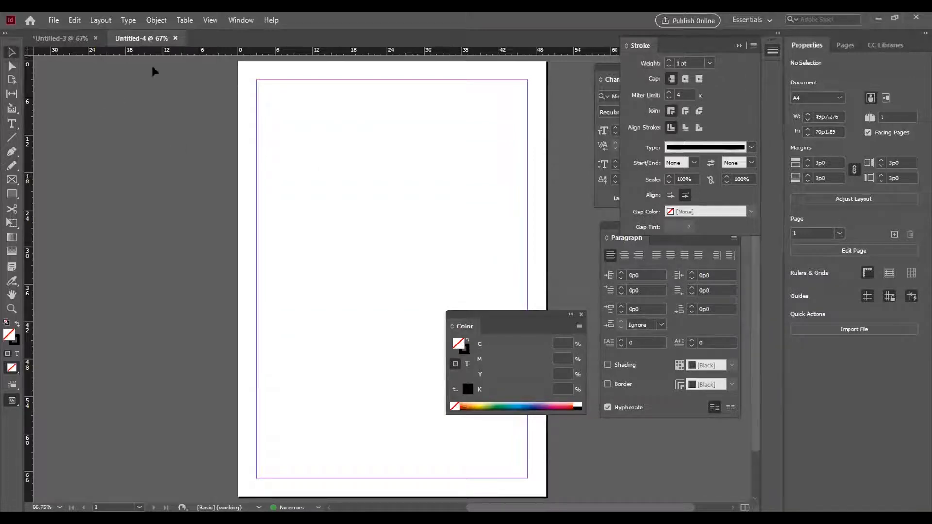
{"action": "left_click", "coordinate": [12, 195]}
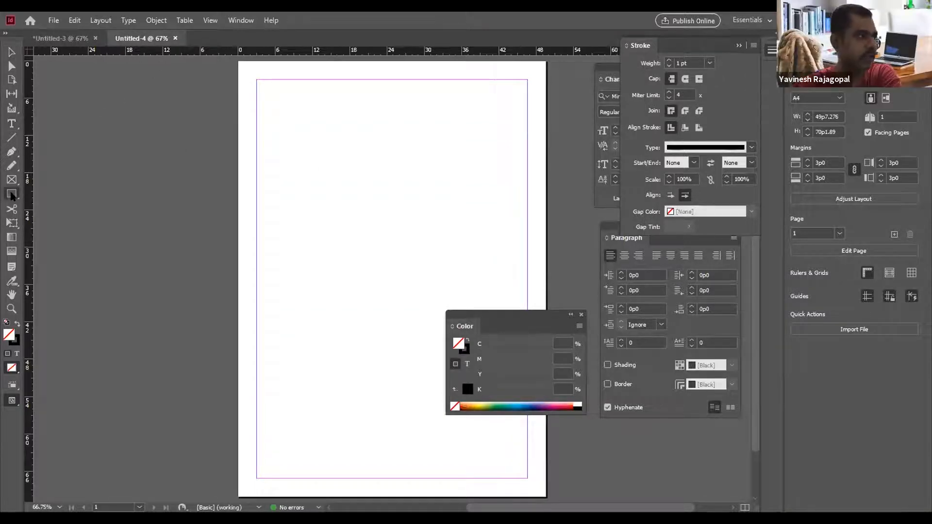
{"action": "left_click_drag", "start_coordinate": [305, 150], "coordinate": [468, 247]}
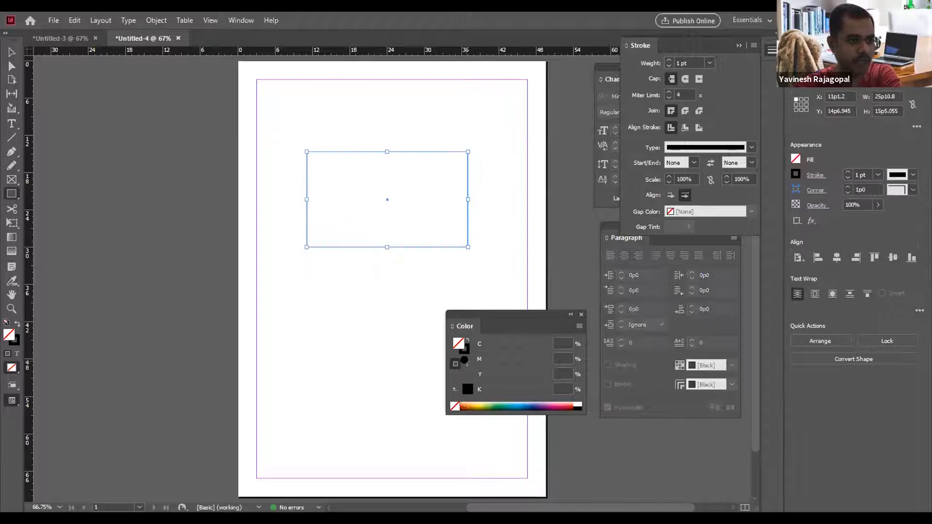
Show the colour model choices for the rectangle's stroke and draw a smaller rectangle, about 10p7 by 8p7, overlapping its lower-left corner.
{"action": "left_click", "coordinate": [466, 350]}
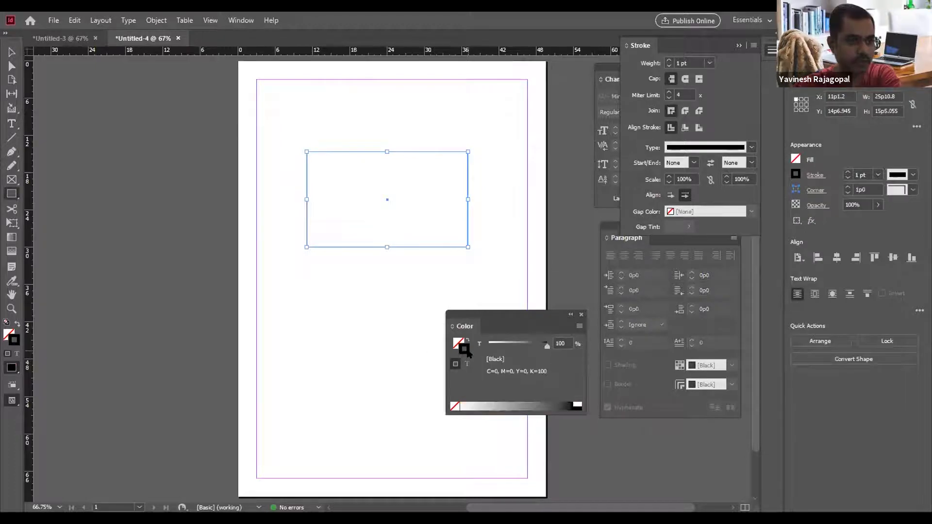
{"action": "left_click", "coordinate": [579, 327]}
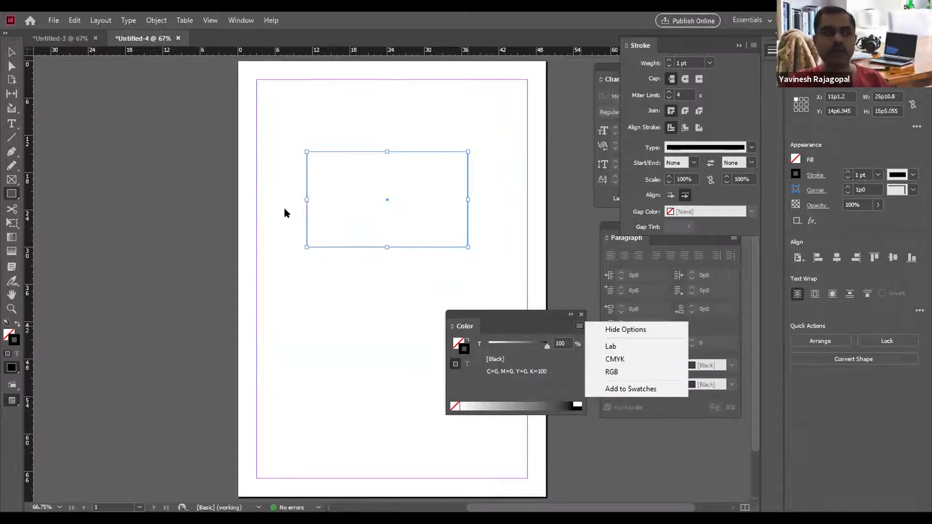
{"action": "left_click_drag", "start_coordinate": [281, 213], "coordinate": [347, 267]}
{"action": "left_click", "coordinate": [11, 52]}
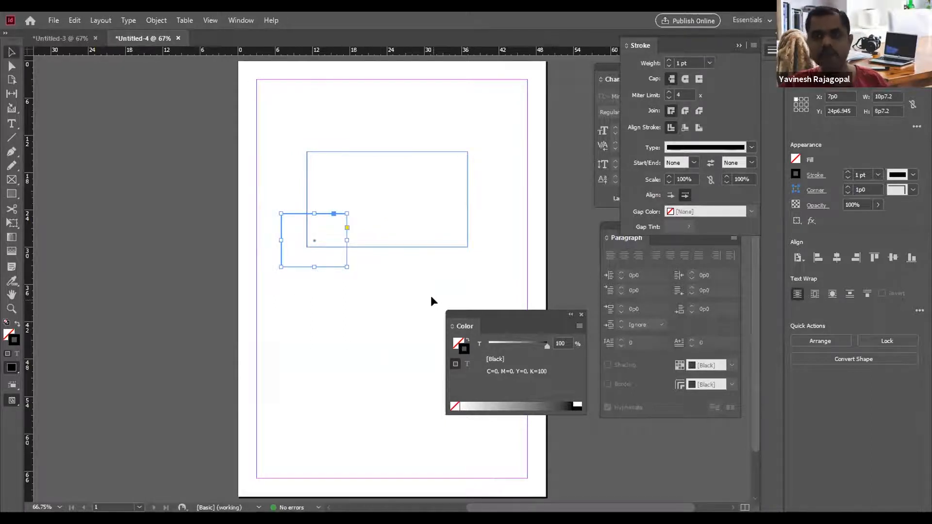
Return to the Untitled-3 document and make the colour formatting of the title frame apply to its text.
{"action": "left_click", "coordinate": [61, 38]}
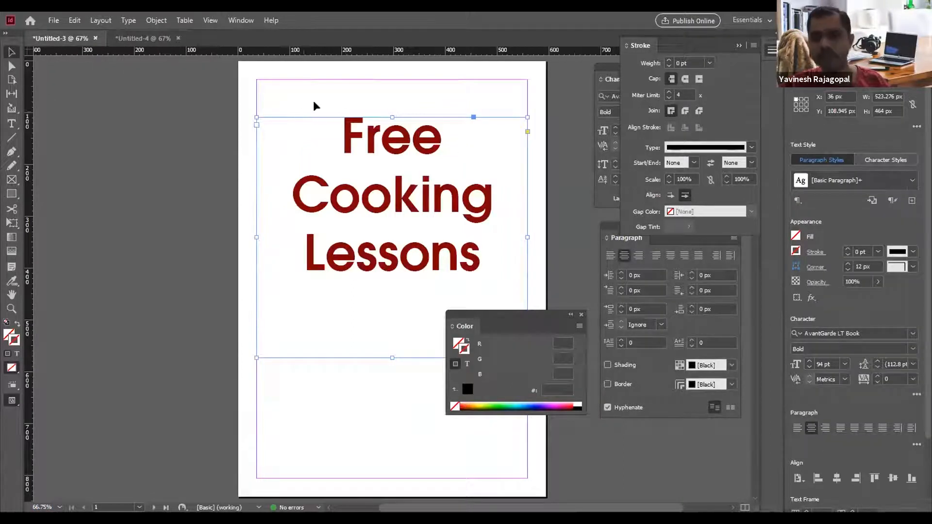
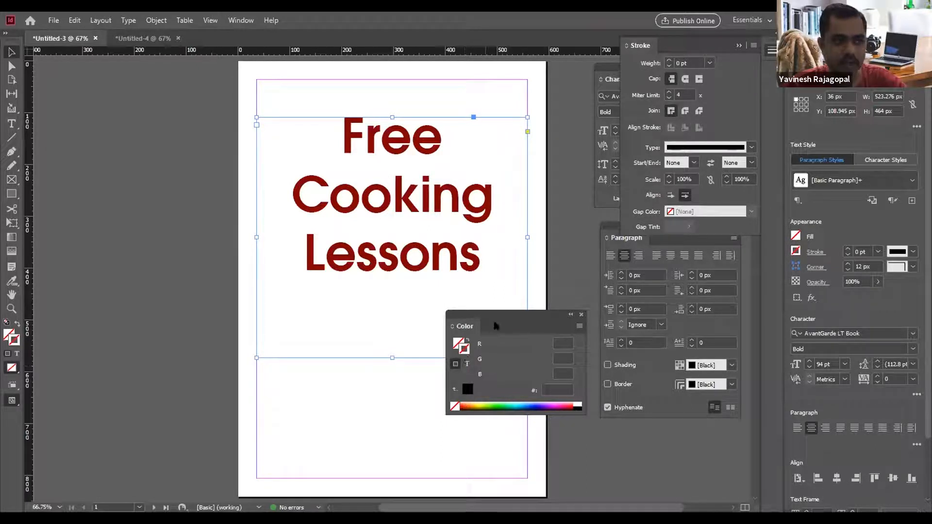
{"action": "left_click_drag", "start_coordinate": [514, 316], "coordinate": [521, 313]}
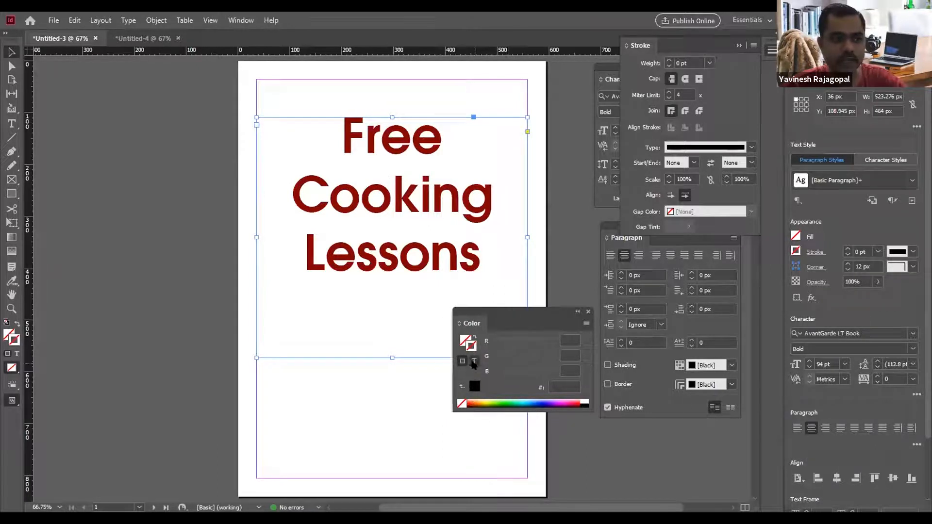
{"action": "left_click", "coordinate": [474, 362]}
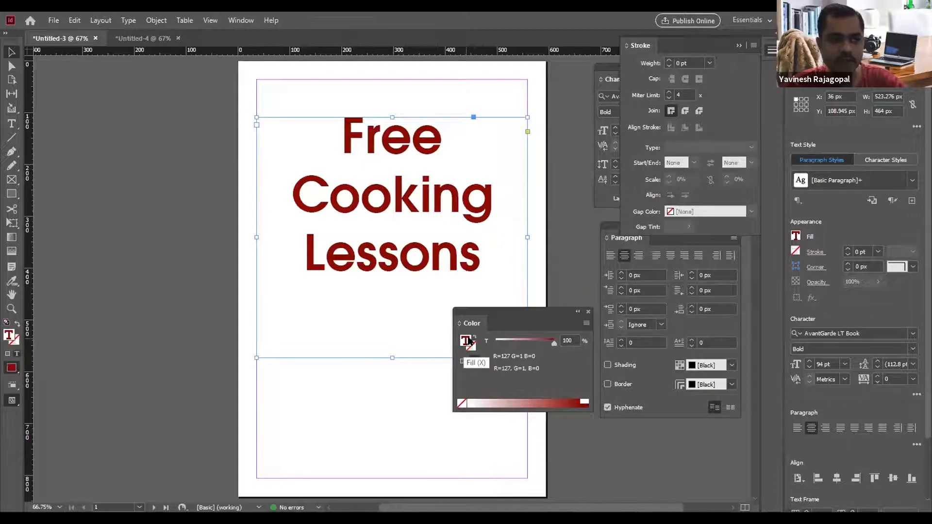
Switch the title's fill colour to the RGB model and set it to R 255, G 105, B 123.
{"action": "left_click", "coordinate": [586, 324]}
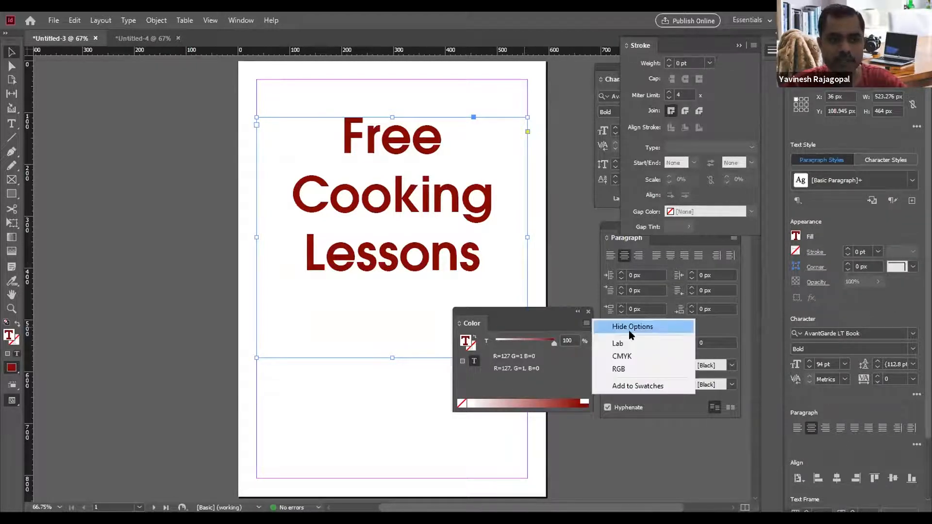
{"action": "left_click", "coordinate": [621, 369]}
{"action": "left_click_drag", "start_coordinate": [527, 345], "coordinate": [554, 343]}
{"action": "left_click_drag", "start_coordinate": [495, 358], "coordinate": [523, 373]}
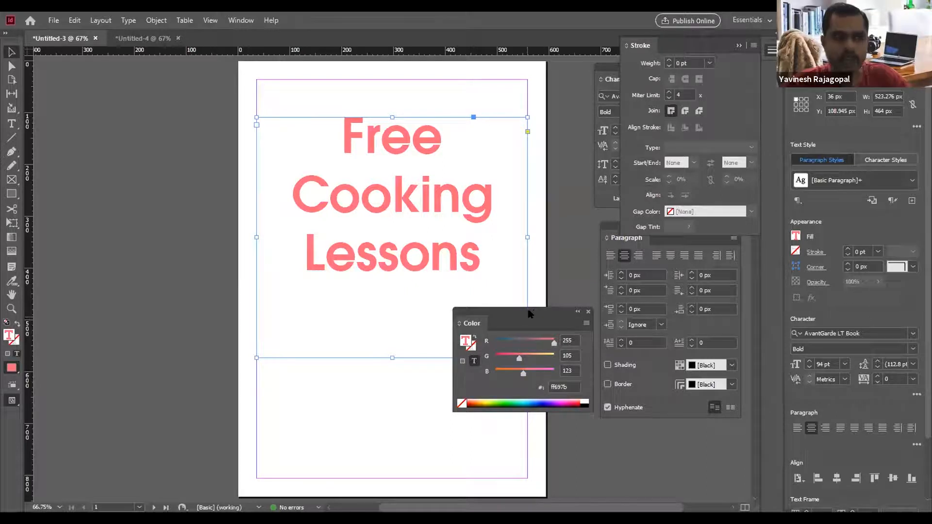
Try orange, yellow and other spectrum colours on the title text, ending on pink R 255, G 32, B 154.
{"action": "left_click_drag", "start_coordinate": [532, 310], "coordinate": [504, 306]}
{"action": "mouse_move", "coordinate": [493, 355]}
{"action": "left_mouse_down"}
{"action": "mouse_move", "coordinate": [528, 355]}
{"action": "mouse_move", "coordinate": [527, 371]}
{"action": "mouse_move", "coordinate": [472, 369]}
{"action": "mouse_move", "coordinate": [490, 352]}
{"action": "left_mouse_up"}
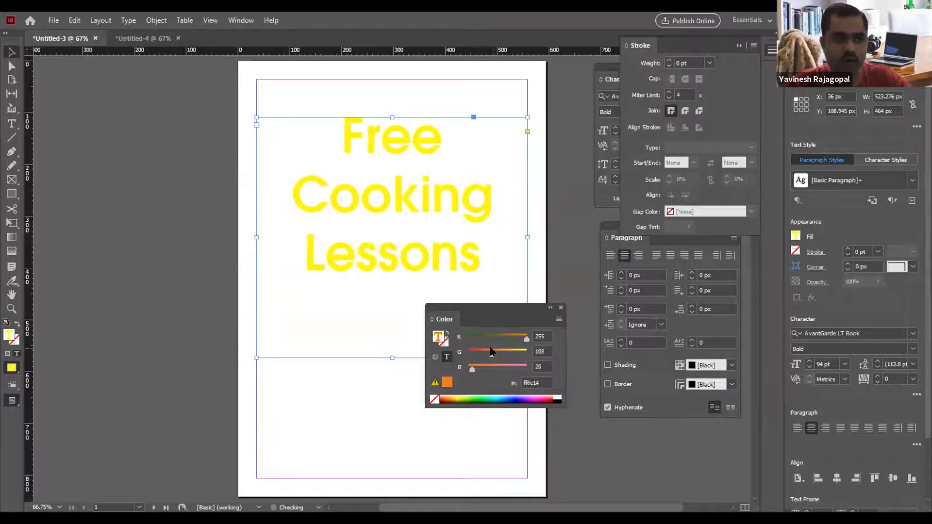
{"action": "left_click", "coordinate": [455, 397]}
{"action": "left_click_drag", "start_coordinate": [455, 395], "coordinate": [545, 392]}
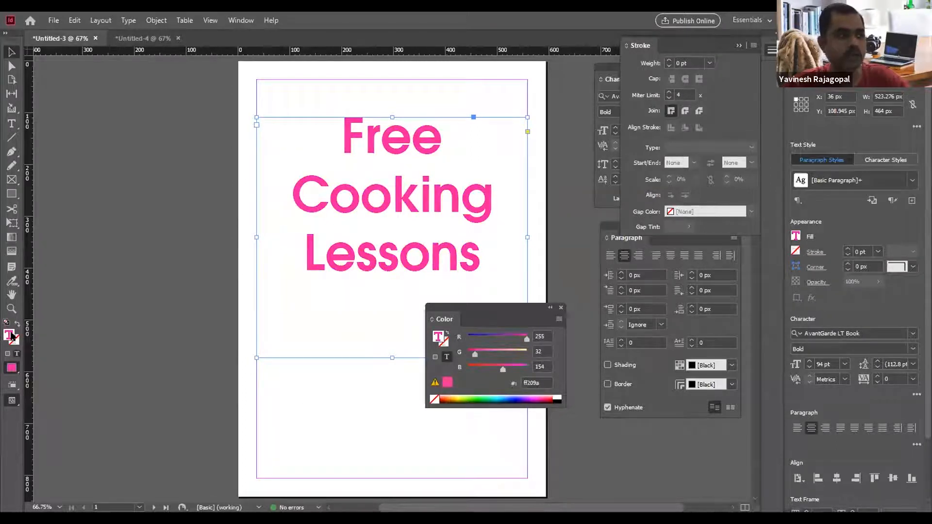
Pick a bright green, R 79, G 243, B 45, for the title text in the Color Picker.
{"action": "double_click", "coordinate": [8, 335]}
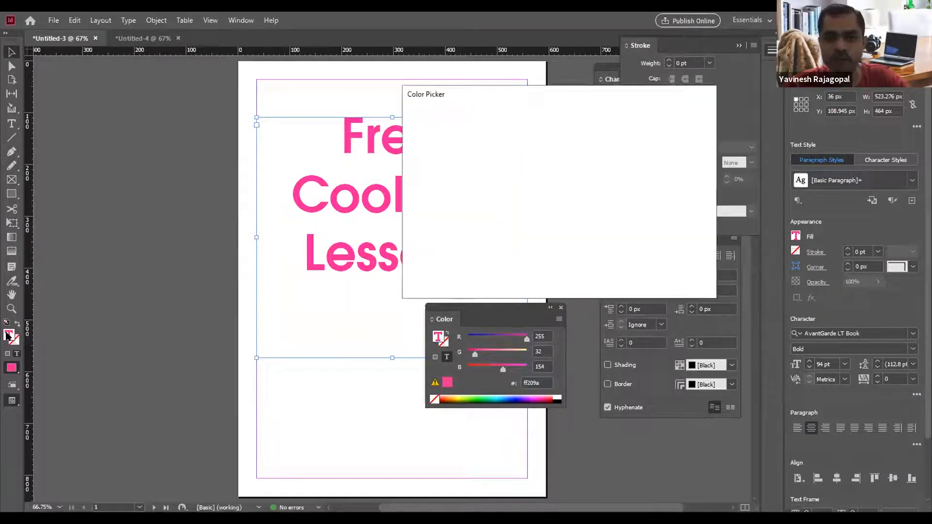
{"action": "left_click_drag", "start_coordinate": [568, 163], "coordinate": [570, 234]}
{"action": "left_click", "coordinate": [461, 152]}
{"action": "left_click", "coordinate": [438, 138]}
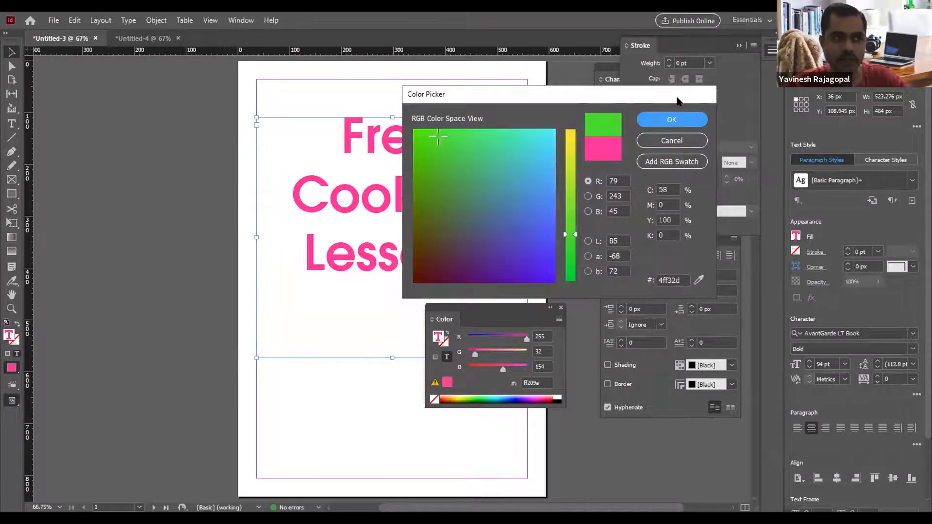
{"action": "left_click", "coordinate": [666, 119]}
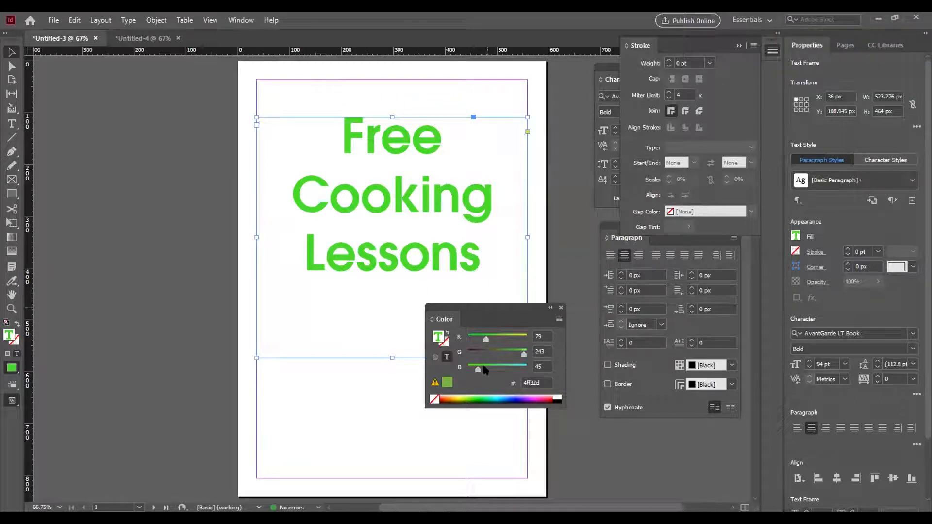
Sample spectrum colours for the title text and adjust the red value to a dark brown, R 123, G 29, B 0.
{"action": "left_click_drag", "start_coordinate": [467, 383], "coordinate": [451, 383]}
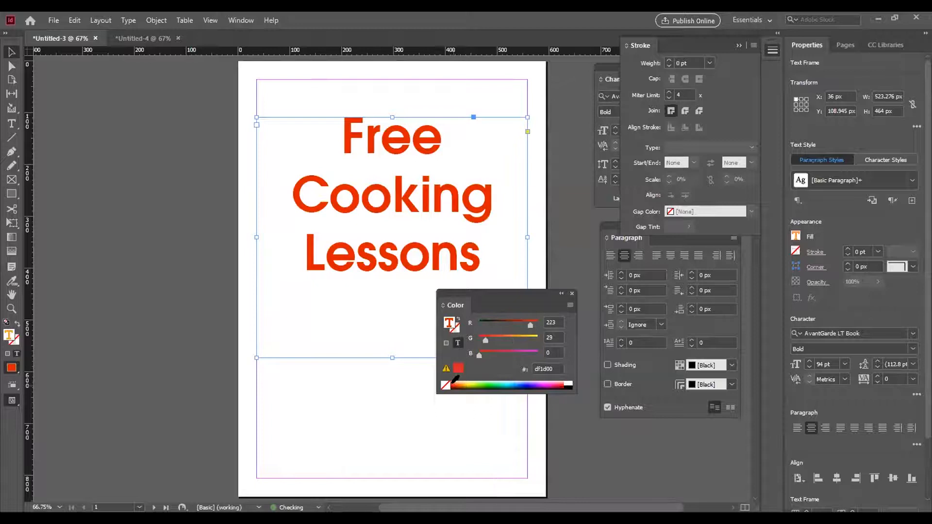
{"action": "left_click", "coordinate": [530, 383]}
{"action": "left_click_drag", "start_coordinate": [531, 382], "coordinate": [455, 382]}
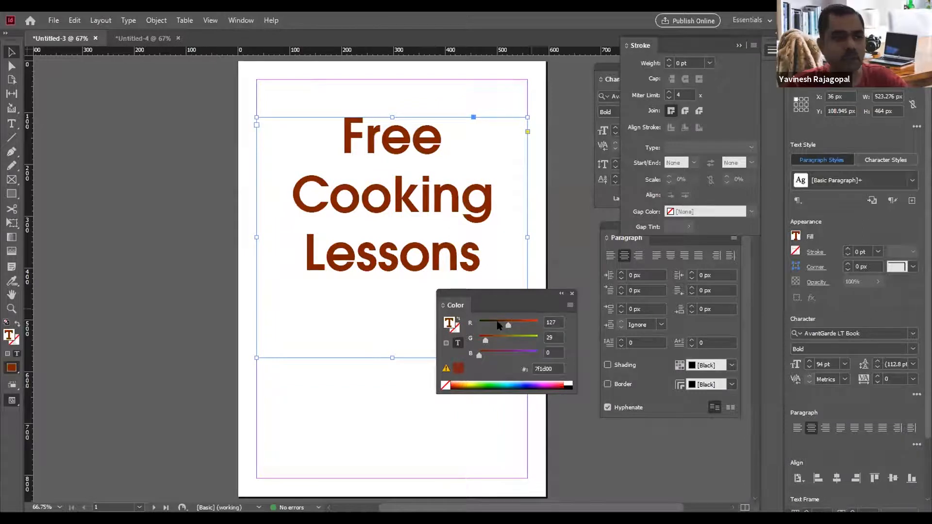
{"action": "left_click_drag", "start_coordinate": [508, 325], "coordinate": [507, 325]}
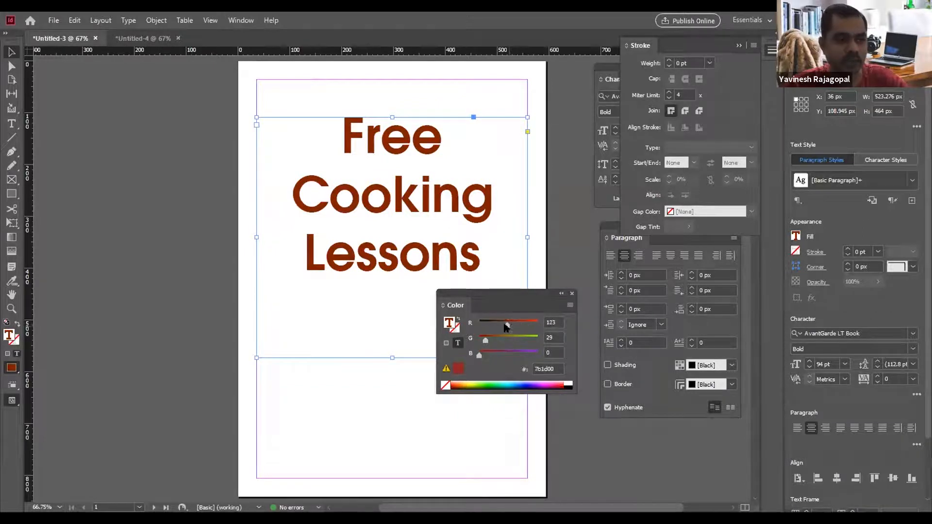
Recolour the title text in a light periwinkle blue using the RGB values and deselect its frame.
{"action": "left_click", "coordinate": [525, 383]}
{"action": "left_click_drag", "start_coordinate": [530, 355], "coordinate": [538, 356]}
{"action": "left_click_drag", "start_coordinate": [482, 340], "coordinate": [479, 339]}
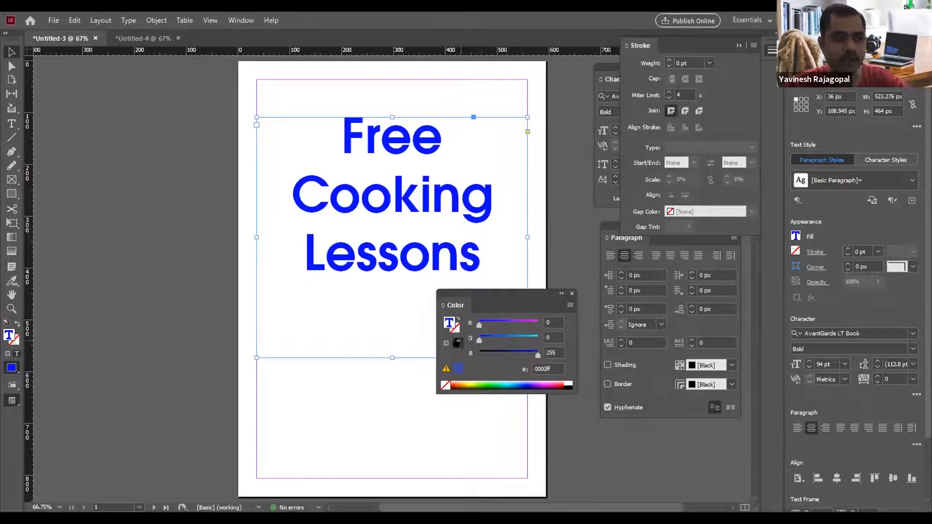
{"action": "left_click_drag", "start_coordinate": [500, 326], "coordinate": [521, 324]}
{"action": "left_click", "coordinate": [179, 167]}
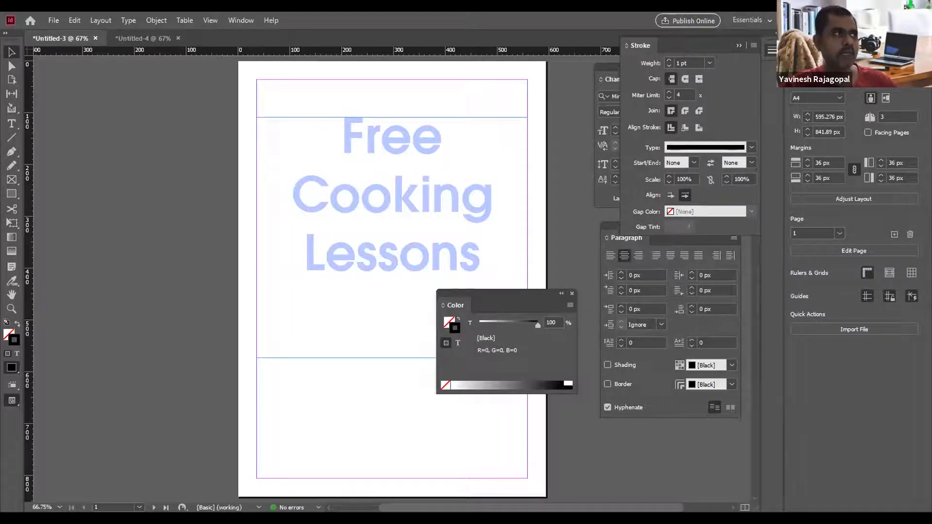
Switch to the Chrome browser and open the stock photo site pexels.com.
{"action": "key", "text": "alt+Tab"}
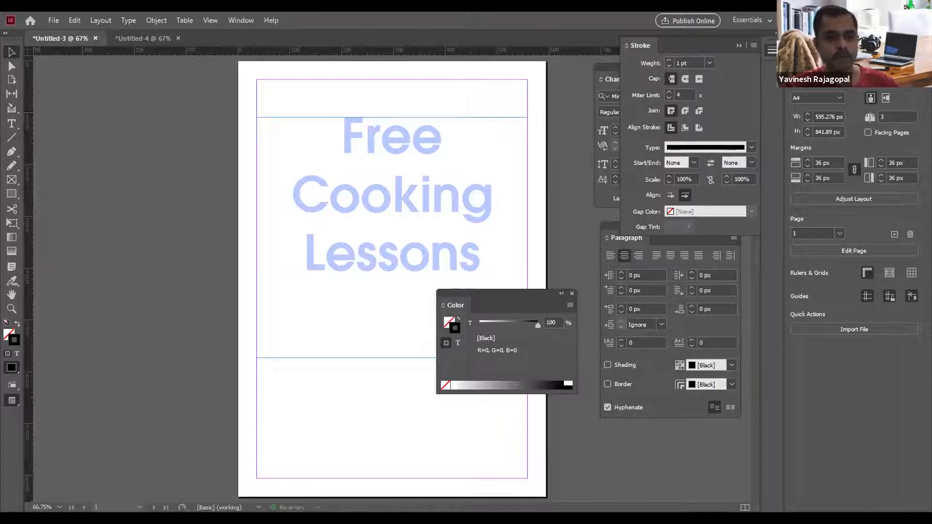
{"action": "key", "text": "alt+Tab"}
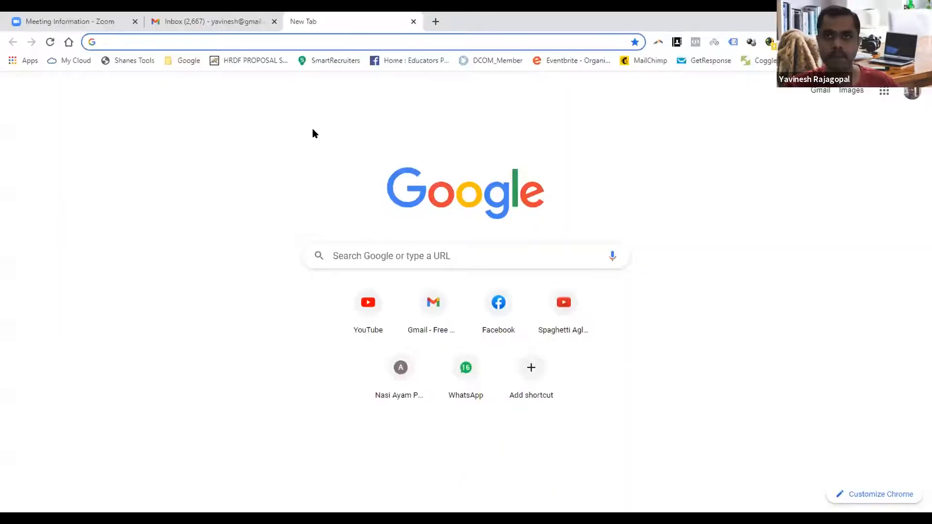
{"action": "left_click", "coordinate": [485, 252]}
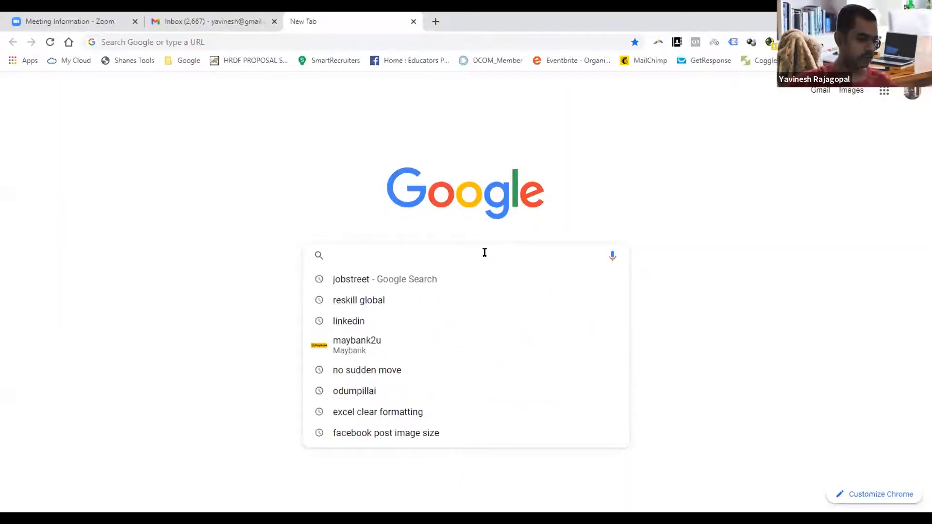
{"action": "type", "text": "pexels"}
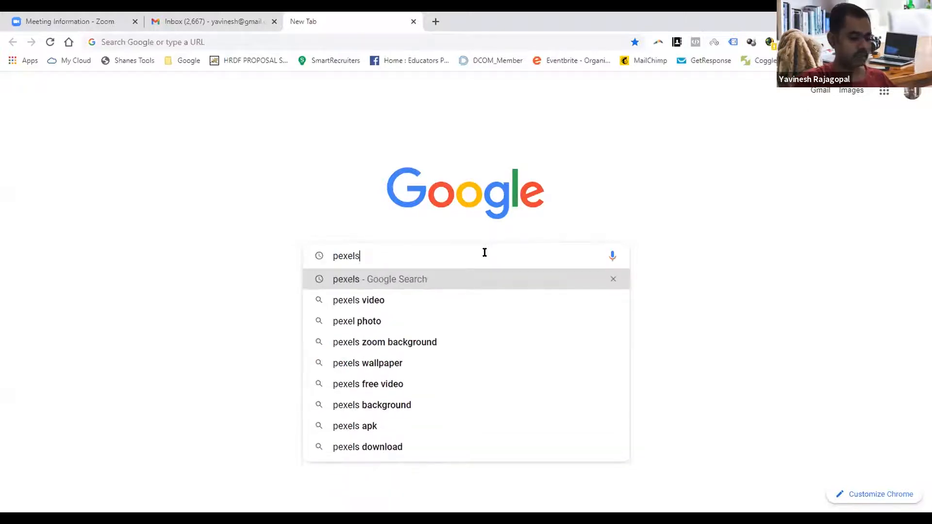
{"action": "type", "text": ".com"}
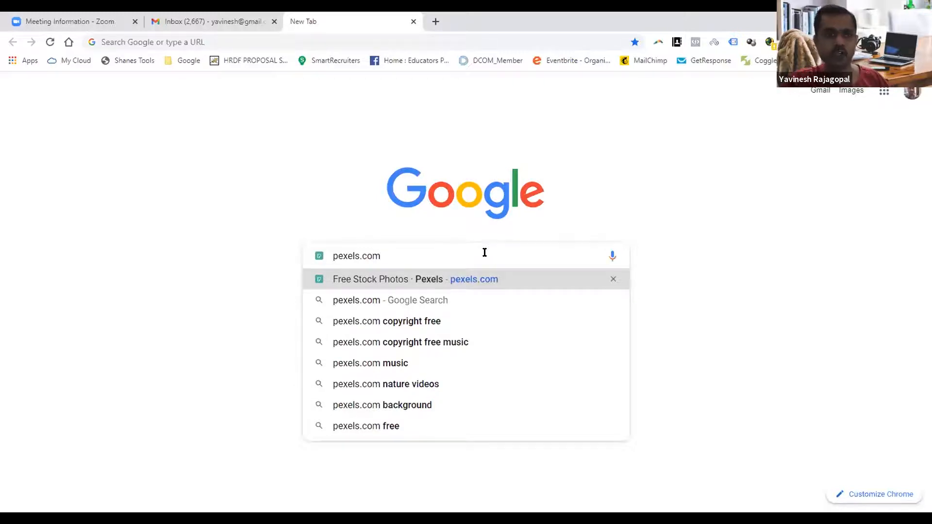
{"action": "key", "text": "Return"}
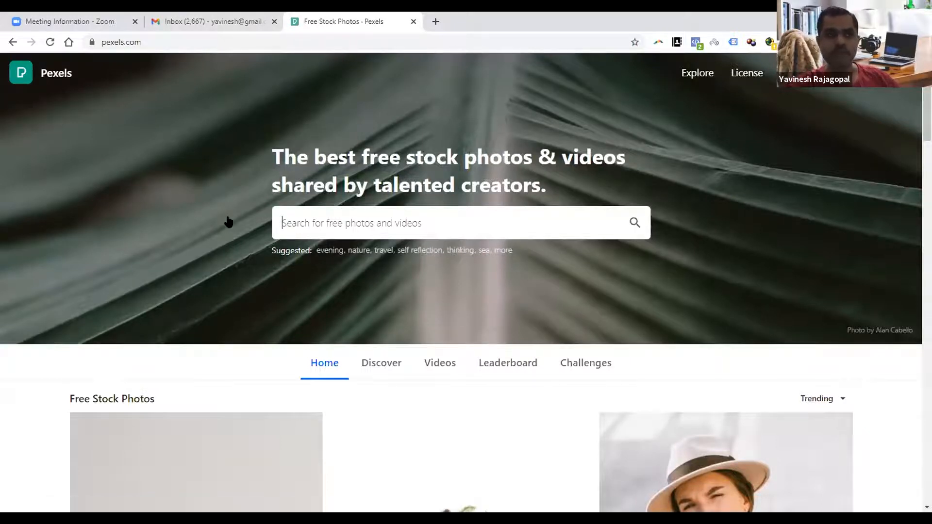
Glance through the Pexels home page photos and search the site for "cooking".
{"action": "scroll", "coordinate": [226, 219], "scroll_direction": "down", "scroll_amount": 5}
{"action": "scroll", "coordinate": [143, 227], "scroll_direction": "down", "scroll_amount": 2}
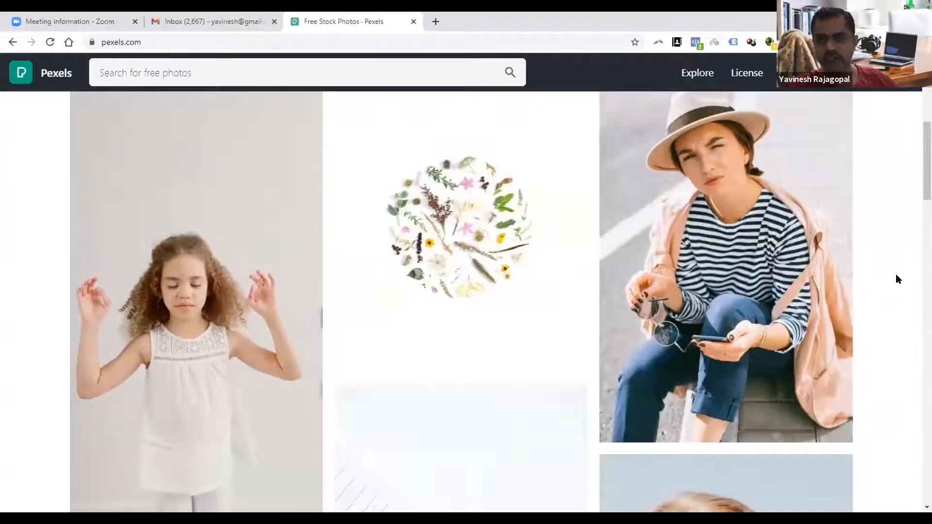
{"action": "scroll", "coordinate": [895, 273], "scroll_direction": "down", "scroll_amount": 2}
{"action": "scroll", "coordinate": [895, 273], "scroll_direction": "up", "scroll_amount": 8}
{"action": "left_click", "coordinate": [455, 222]}
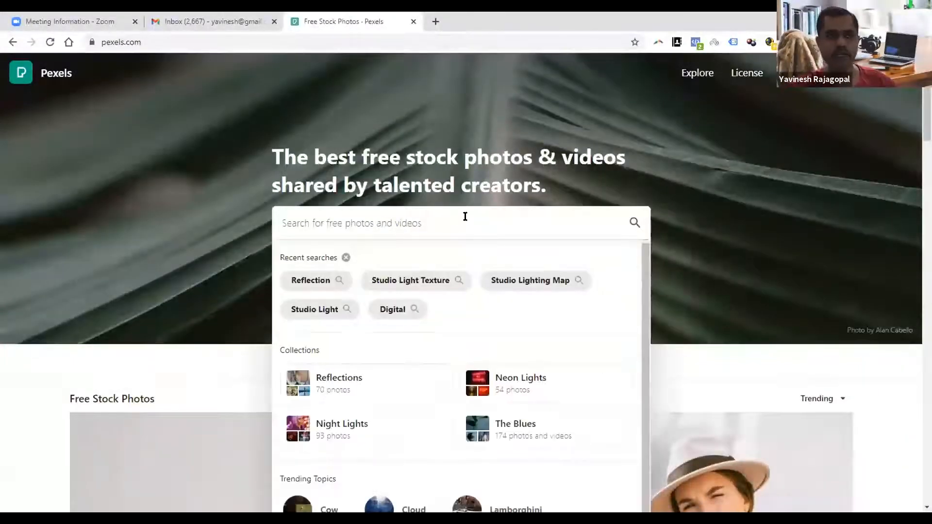
{"action": "type", "text": "c"}
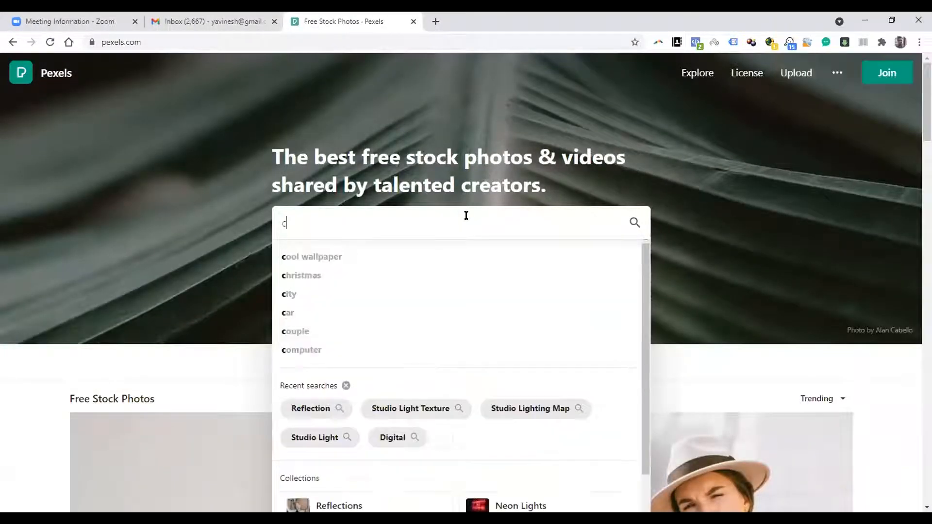
{"action": "type", "text": "ooking"}
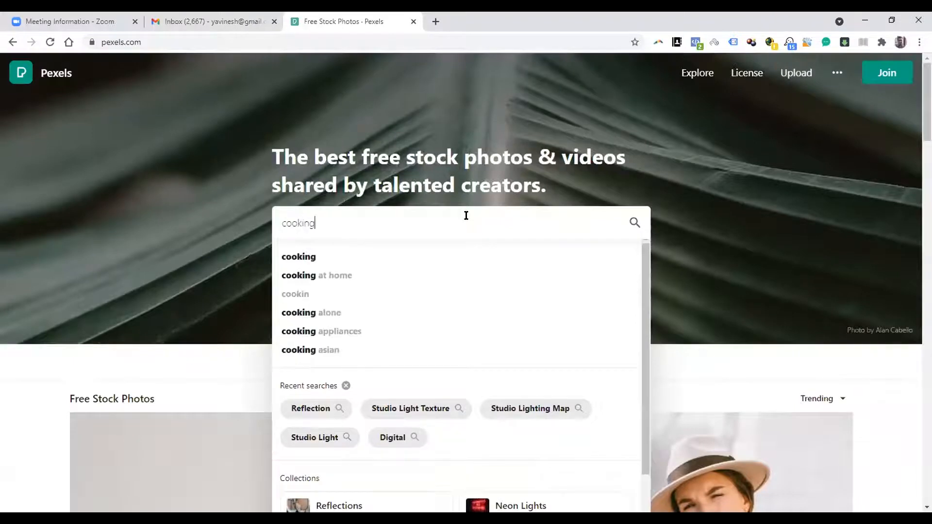
{"action": "key", "text": "Return"}
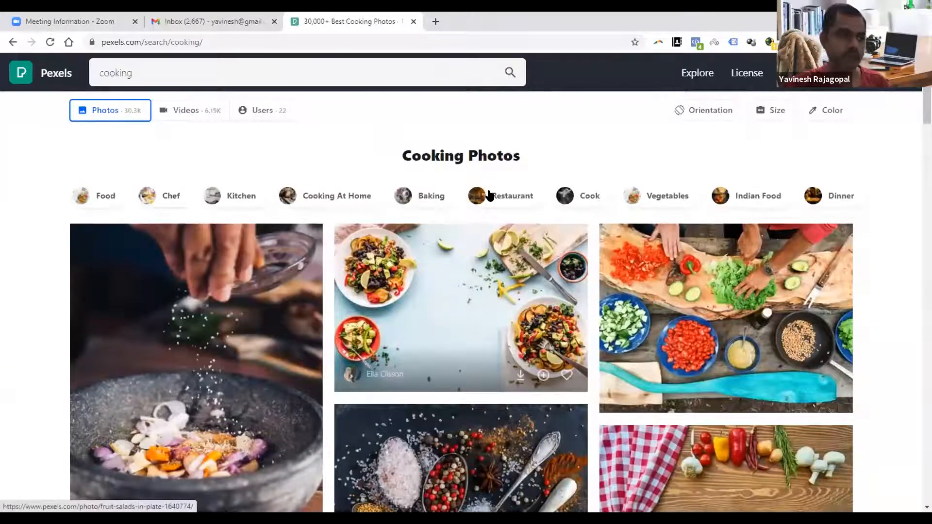
Browse the cooking photos, view the one of two cooks in striped aprons at larger size and close it.
{"action": "scroll", "coordinate": [484, 188], "scroll_direction": "down", "scroll_amount": 2}
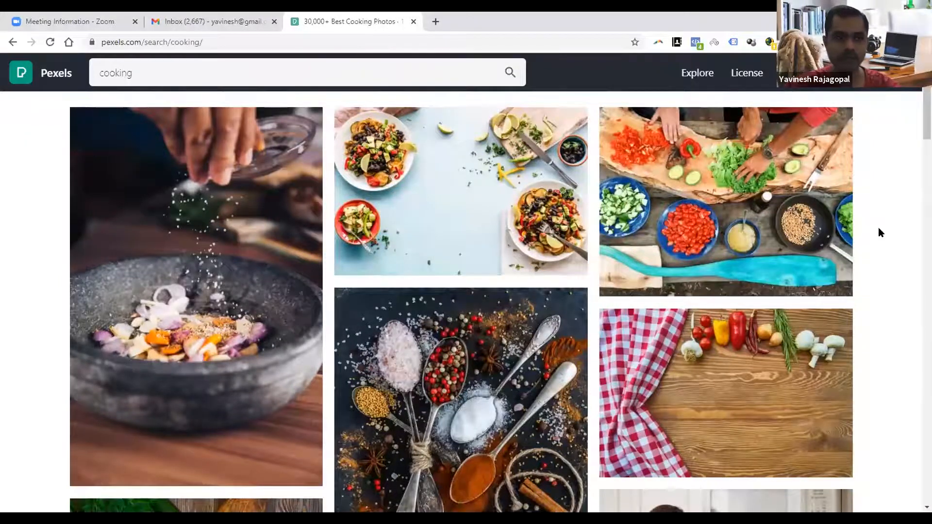
{"action": "scroll", "coordinate": [879, 232], "scroll_direction": "down", "scroll_amount": 3}
{"action": "scroll", "coordinate": [879, 232], "scroll_direction": "down", "scroll_amount": 7}
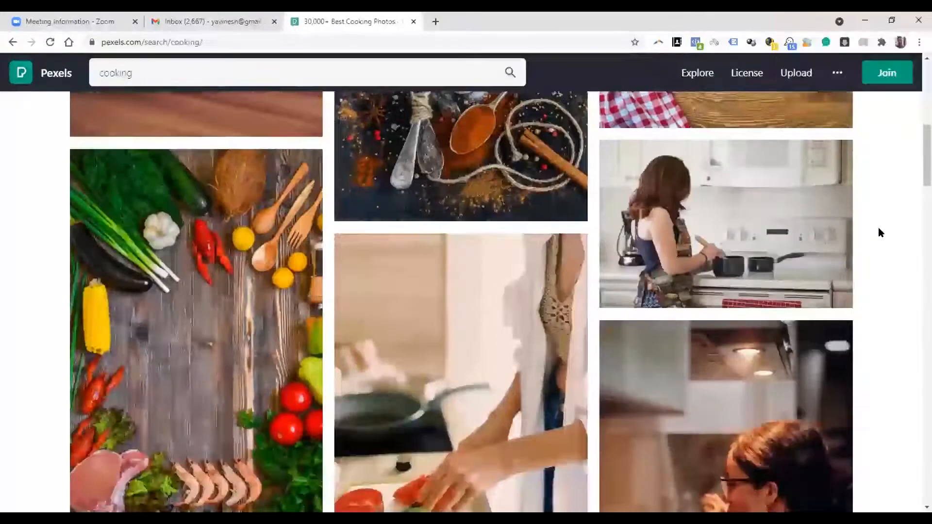
{"action": "scroll", "coordinate": [881, 232], "scroll_direction": "down", "scroll_amount": 7}
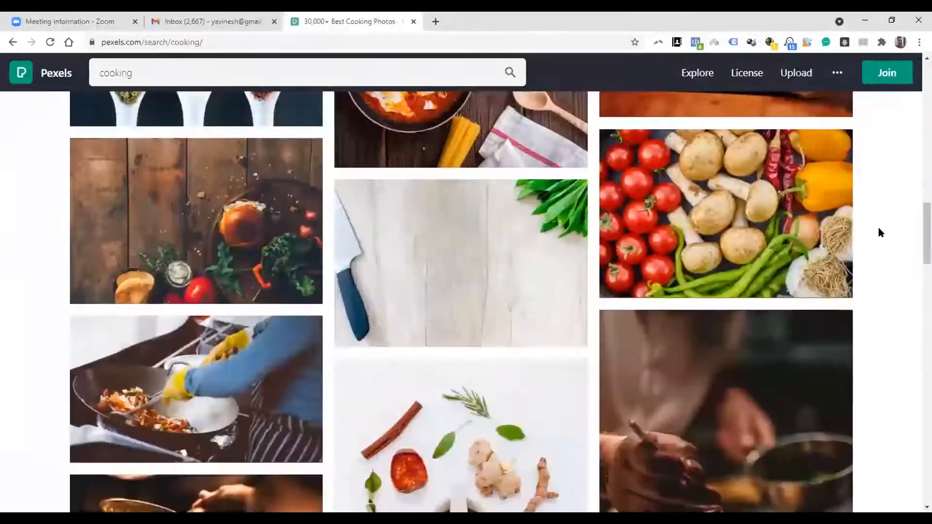
{"action": "scroll", "coordinate": [881, 232], "scroll_direction": "down", "scroll_amount": 4}
{"action": "scroll", "coordinate": [878, 232], "scroll_direction": "down", "scroll_amount": 3}
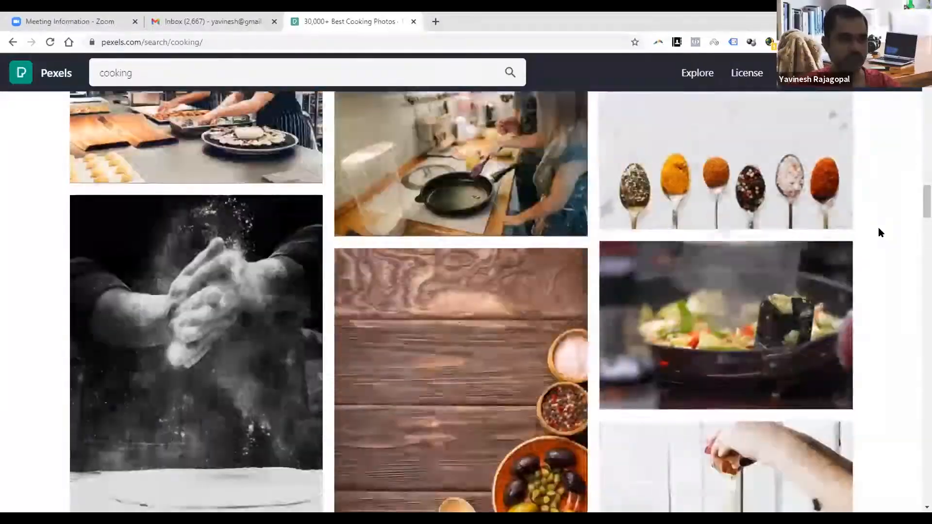
{"action": "scroll", "coordinate": [879, 232], "scroll_direction": "up", "scroll_amount": 3}
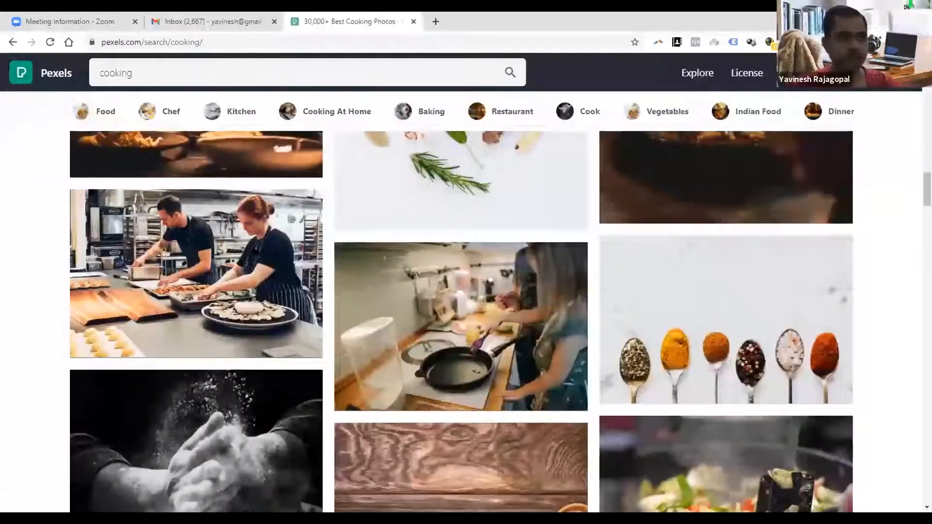
{"action": "left_click", "coordinate": [255, 252]}
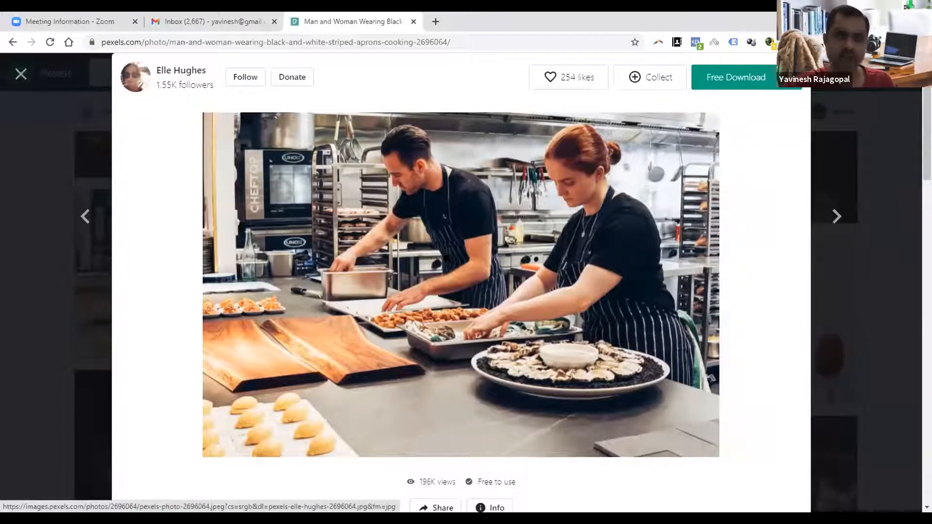
{"action": "left_click", "coordinate": [36, 218]}
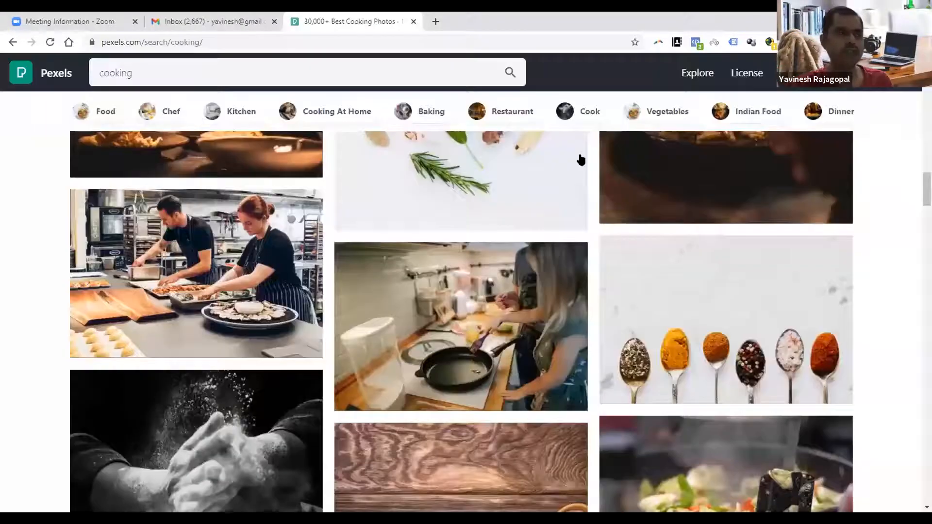
Browse the cooking photos and download the one of a knife on a cutting board with dark red tomatoes on blue.
{"action": "scroll", "coordinate": [514, 270], "scroll_direction": "down", "scroll_amount": 6}
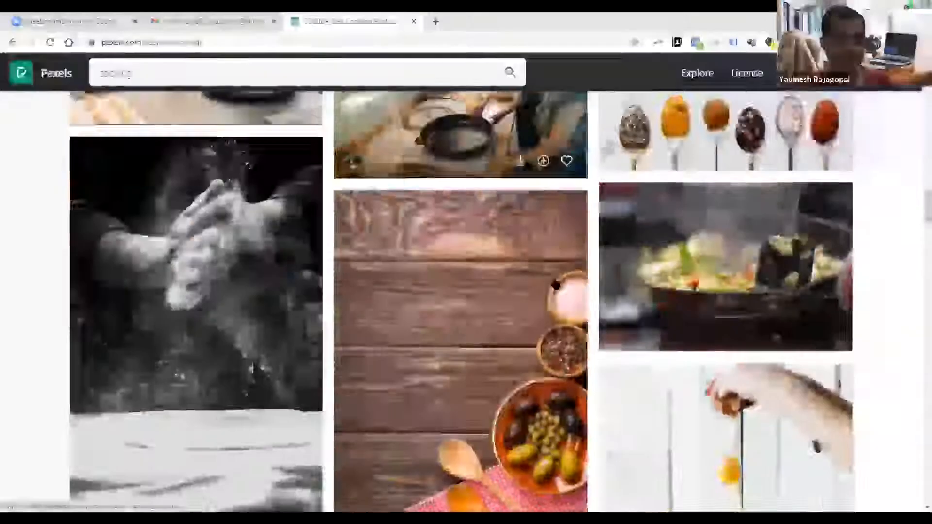
{"action": "scroll", "coordinate": [555, 283], "scroll_direction": "up", "scroll_amount": 2}
{"action": "scroll", "coordinate": [555, 283], "scroll_direction": "down", "scroll_amount": 6}
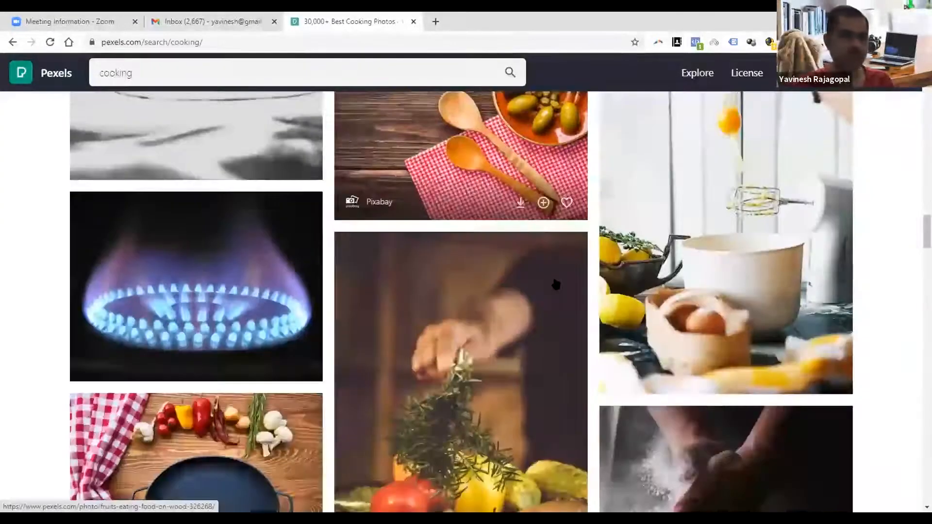
{"action": "scroll", "coordinate": [555, 284], "scroll_direction": "down", "scroll_amount": 8}
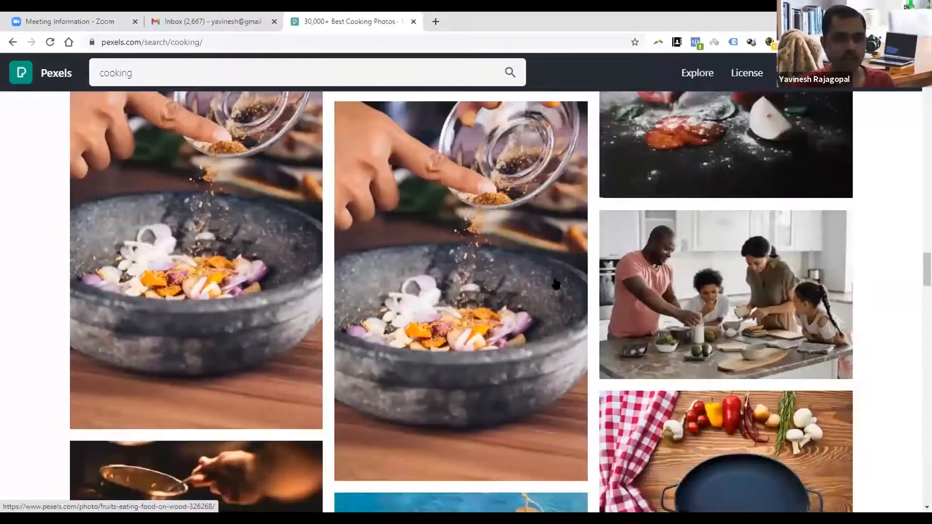
{"action": "scroll", "coordinate": [555, 284], "scroll_direction": "up", "scroll_amount": 1}
{"action": "scroll", "coordinate": [556, 284], "scroll_direction": "down", "scroll_amount": 12}
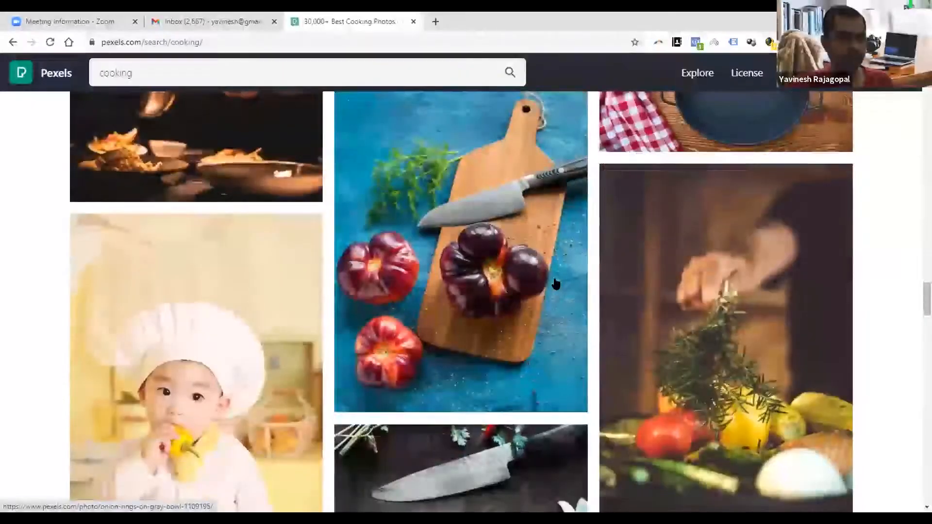
{"action": "scroll", "coordinate": [556, 285], "scroll_direction": "up", "scroll_amount": 5}
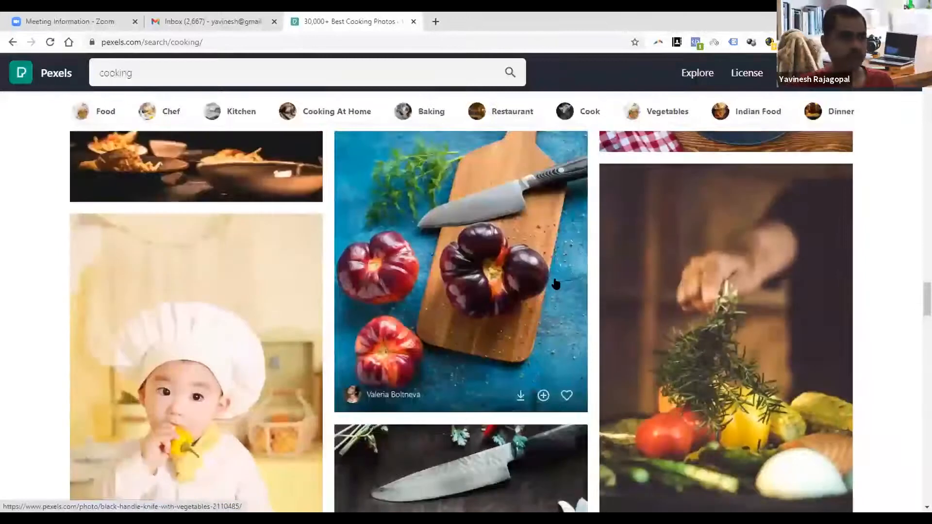
{"action": "left_click", "coordinate": [502, 308]}
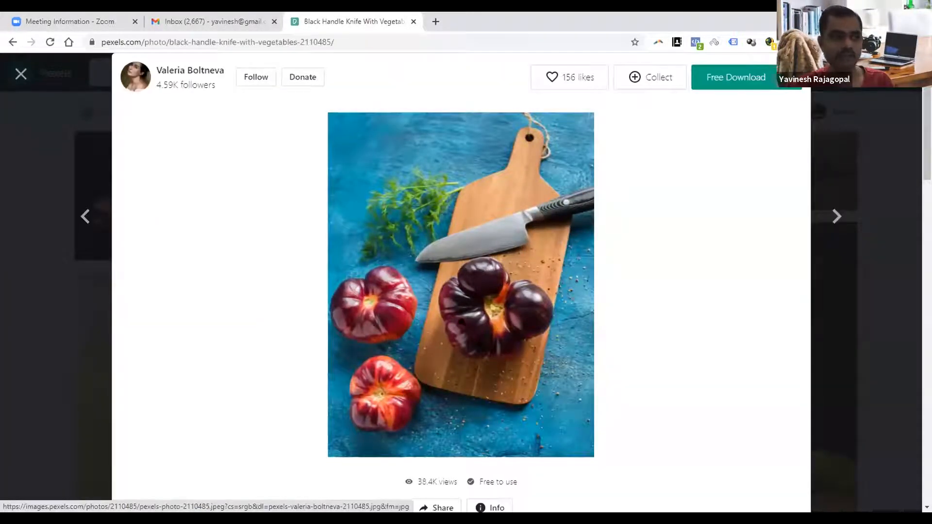
{"action": "left_click", "coordinate": [736, 80]}
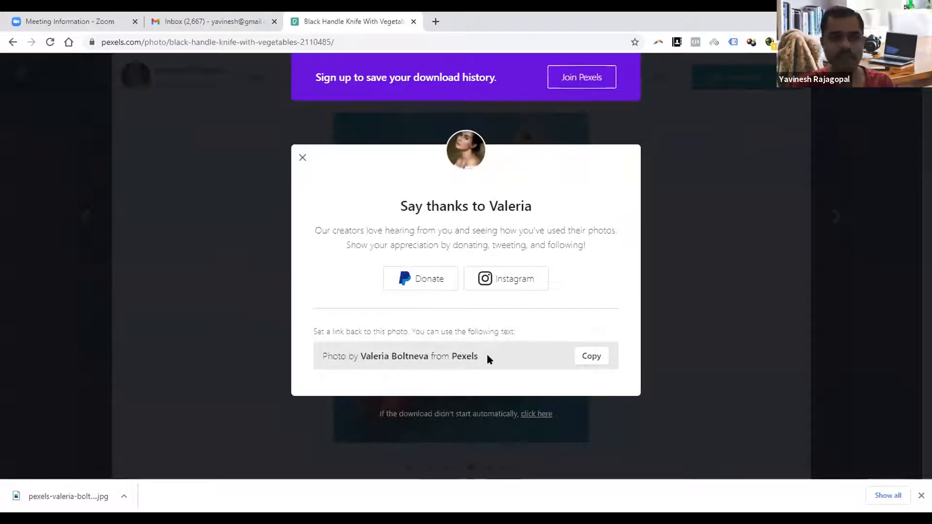
Highlight the photo's credit line, dismiss the thank-you message and close the enlarged photo.
{"action": "left_click_drag", "start_coordinate": [321, 352], "coordinate": [505, 354]}
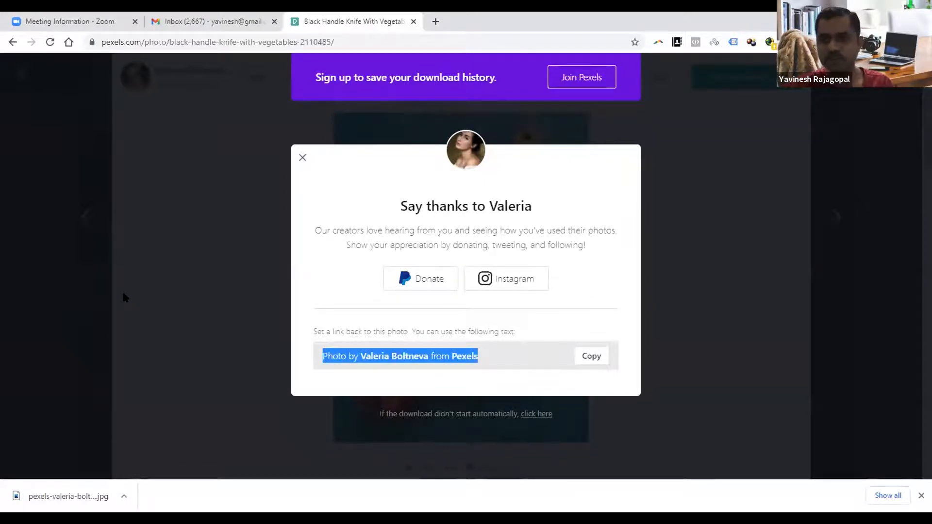
{"action": "left_click", "coordinate": [56, 192]}
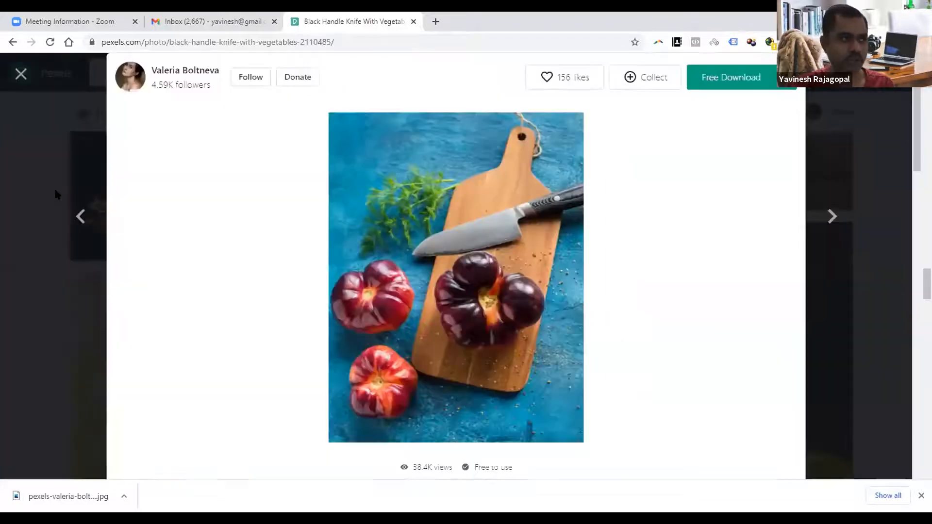
{"action": "left_click", "coordinate": [19, 204]}
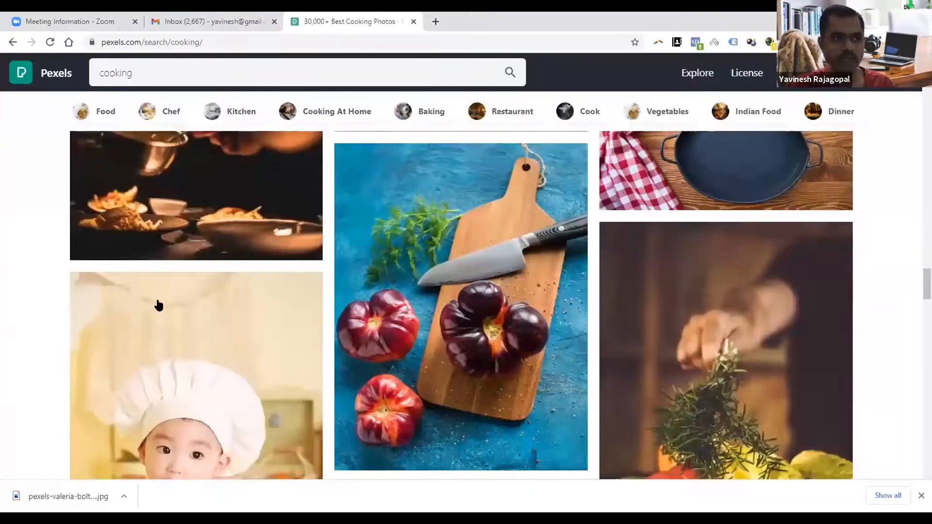
Return to the first cooking results, download the photo of salt being poured into a stone bowl and close it.
{"action": "scroll", "coordinate": [159, 305], "scroll_direction": "up", "scroll_amount": 1}
{"action": "scroll", "coordinate": [159, 305], "scroll_direction": "up", "scroll_amount": 10}
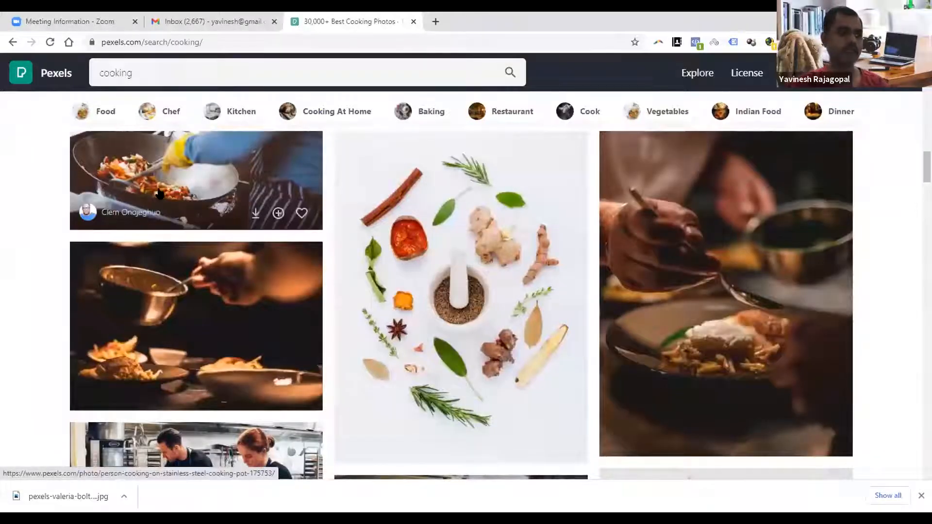
{"action": "scroll", "coordinate": [196, 280], "scroll_direction": "down", "scroll_amount": 7}
{"action": "scroll", "coordinate": [196, 280], "scroll_direction": "up", "scroll_amount": 6}
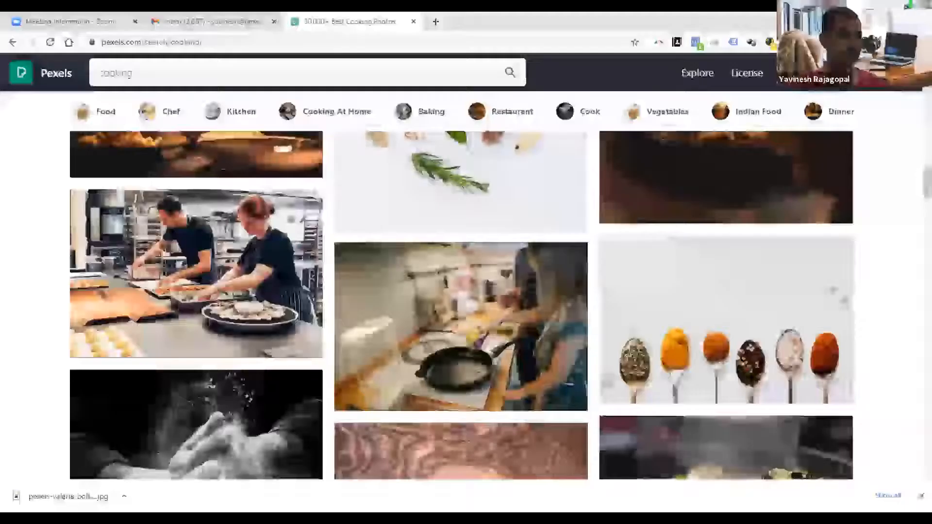
{"action": "scroll", "coordinate": [196, 280], "scroll_direction": "down", "scroll_amount": 5}
{"action": "scroll", "coordinate": [196, 280], "scroll_direction": "up", "scroll_amount": 10}
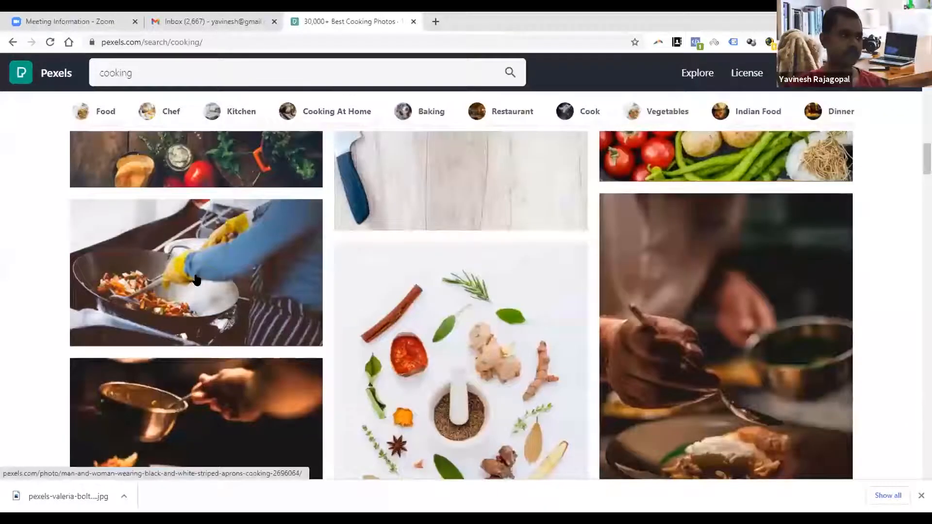
{"action": "scroll", "coordinate": [196, 280], "scroll_direction": "up", "scroll_amount": 8}
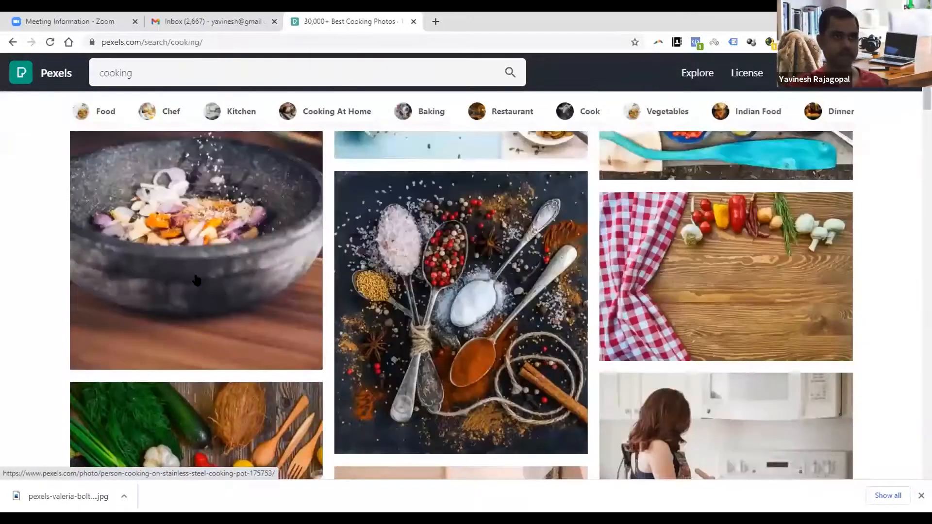
{"action": "scroll", "coordinate": [196, 280], "scroll_direction": "down", "scroll_amount": 4}
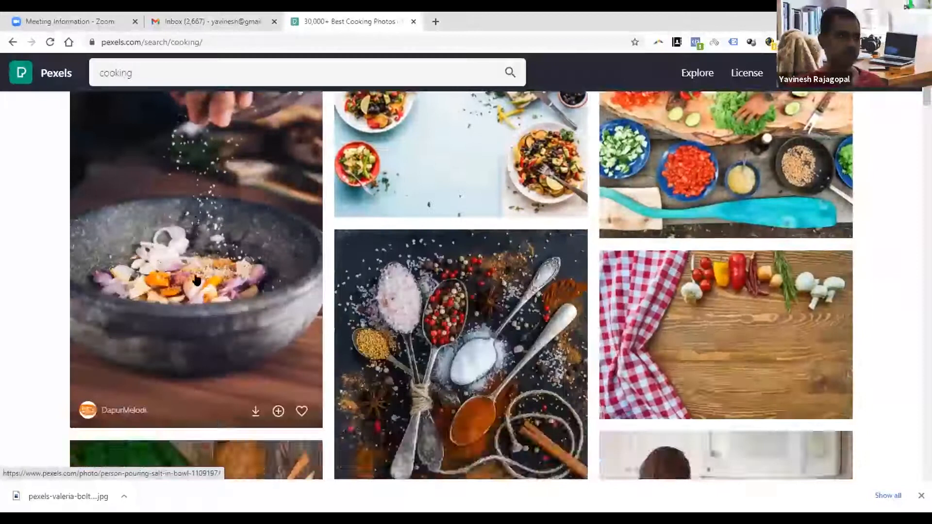
{"action": "scroll", "coordinate": [196, 271], "scroll_direction": "up", "scroll_amount": 1}
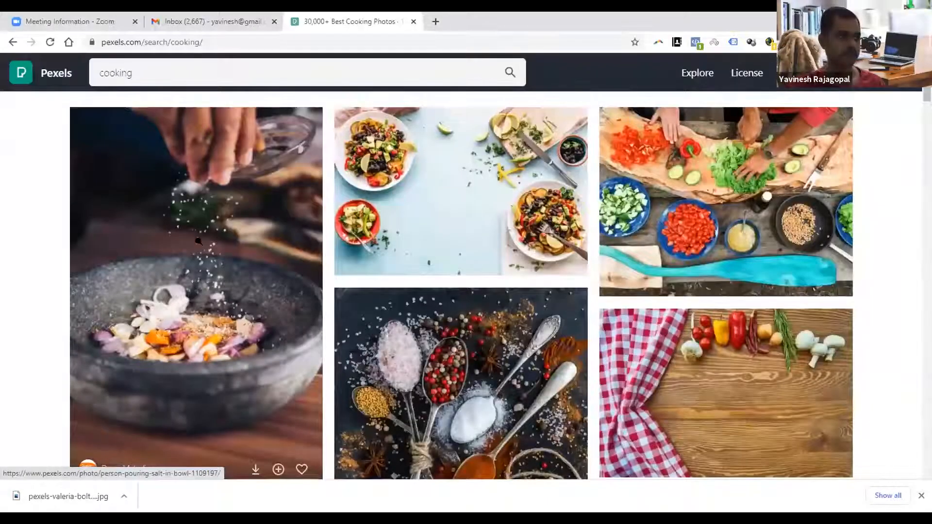
{"action": "left_click", "coordinate": [196, 255]}
{"action": "left_click", "coordinate": [726, 73]}
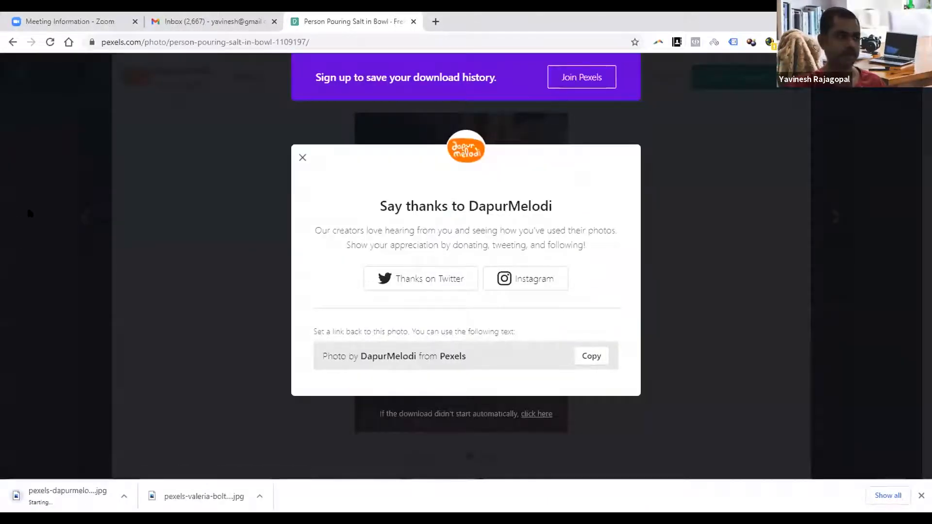
{"action": "left_click", "coordinate": [29, 208]}
{"action": "scroll", "coordinate": [167, 289], "scroll_direction": "down", "scroll_amount": 3}
{"action": "scroll", "coordinate": [167, 288], "scroll_direction": "down", "scroll_amount": 5}
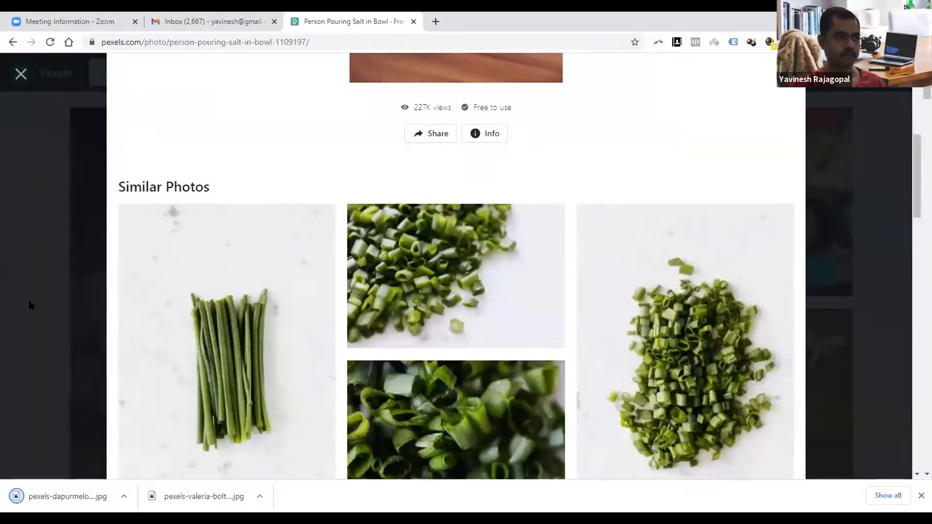
{"action": "left_click", "coordinate": [28, 300]}
Find the photo of green basil leaves on dark wood among the cooking results, download it and close it.
{"action": "scroll", "coordinate": [30, 301], "scroll_direction": "down", "scroll_amount": 15}
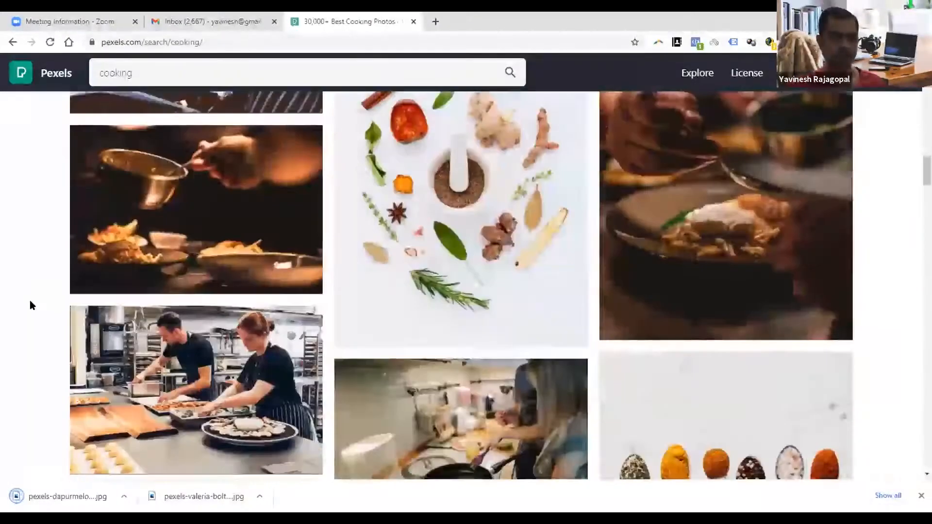
{"action": "scroll", "coordinate": [30, 301], "scroll_direction": "down", "scroll_amount": 15}
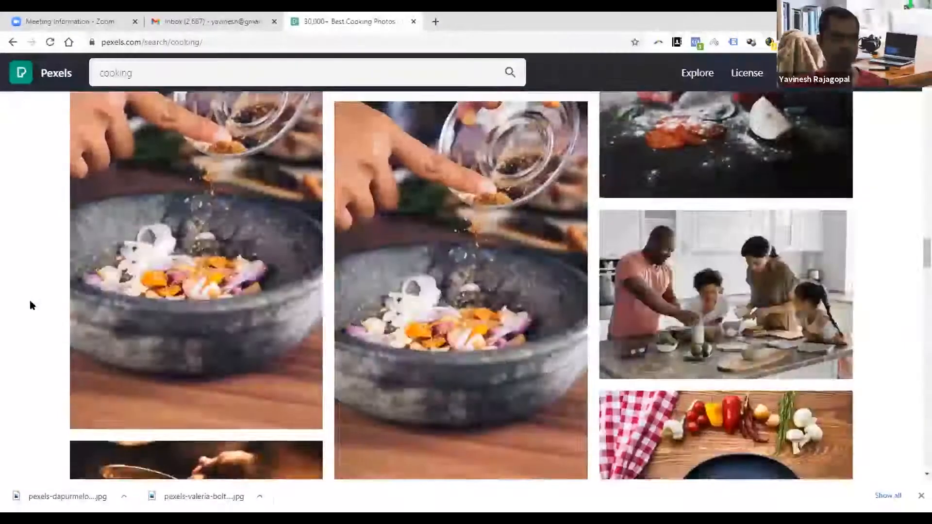
{"action": "scroll", "coordinate": [30, 302], "scroll_direction": "down", "scroll_amount": 15}
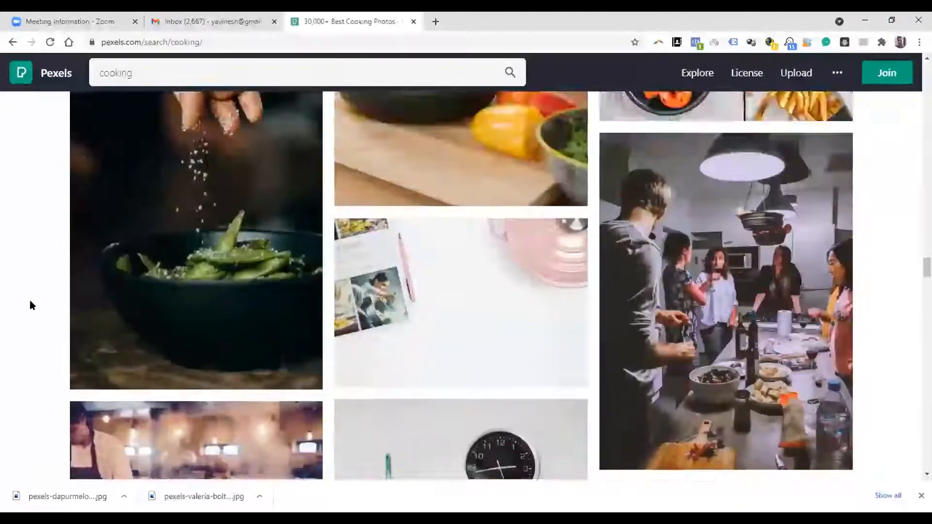
{"action": "scroll", "coordinate": [30, 305], "scroll_direction": "down", "scroll_amount": 15}
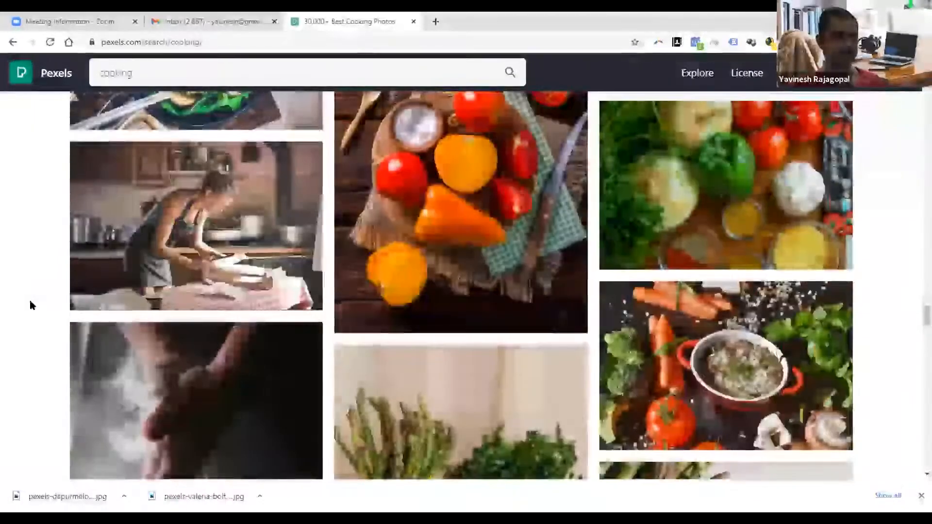
{"action": "scroll", "coordinate": [30, 301], "scroll_direction": "down", "scroll_amount": 6}
{"action": "scroll", "coordinate": [30, 301], "scroll_direction": "up", "scroll_amount": 4}
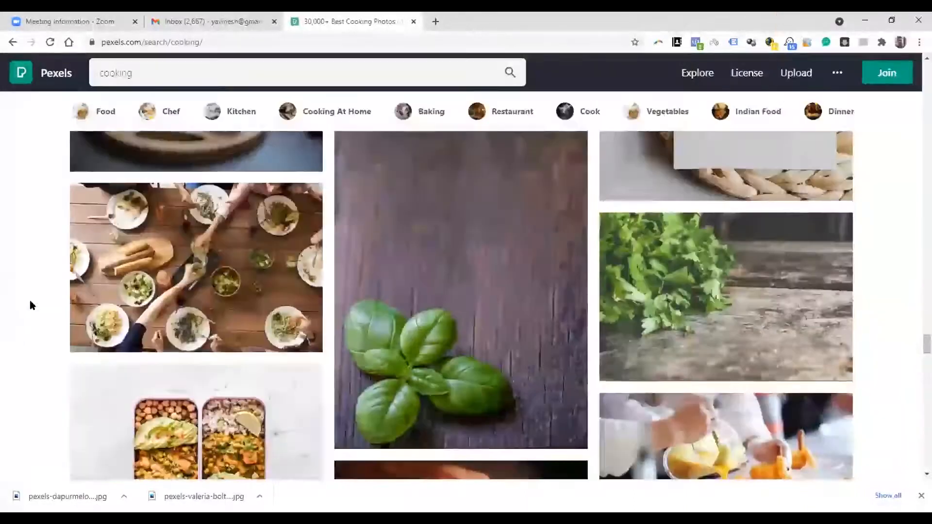
{"action": "scroll", "coordinate": [30, 301], "scroll_direction": "up", "scroll_amount": 2}
{"action": "scroll", "coordinate": [30, 305], "scroll_direction": "down", "scroll_amount": 3}
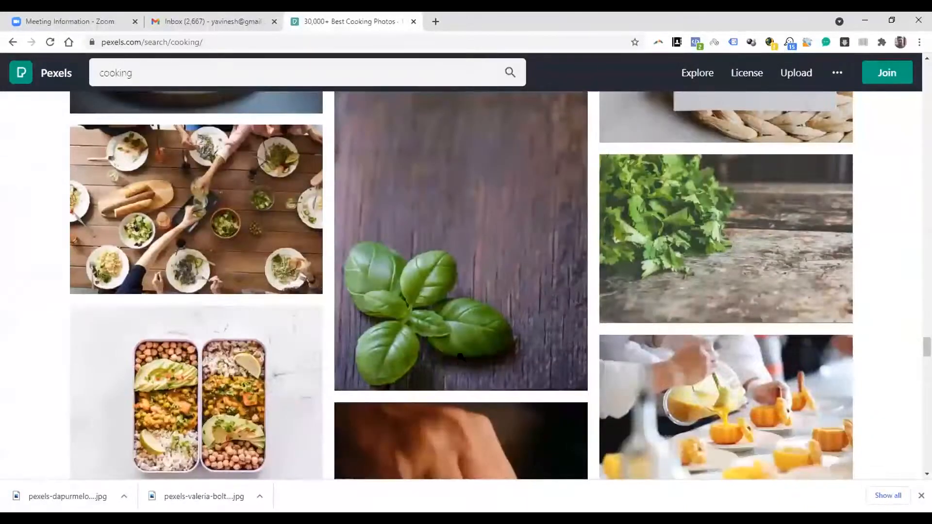
{"action": "left_click", "coordinate": [437, 194]}
{"action": "left_click", "coordinate": [737, 75]}
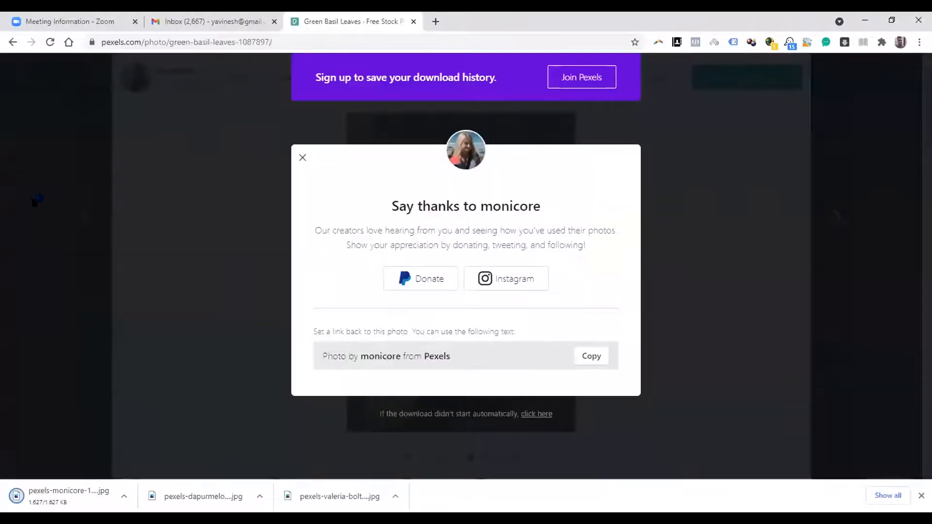
{"action": "left_click", "coordinate": [136, 314]}
{"action": "scroll", "coordinate": [73, 308], "scroll_direction": "down", "scroll_amount": 1}
{"action": "left_click", "coordinate": [60, 306]}
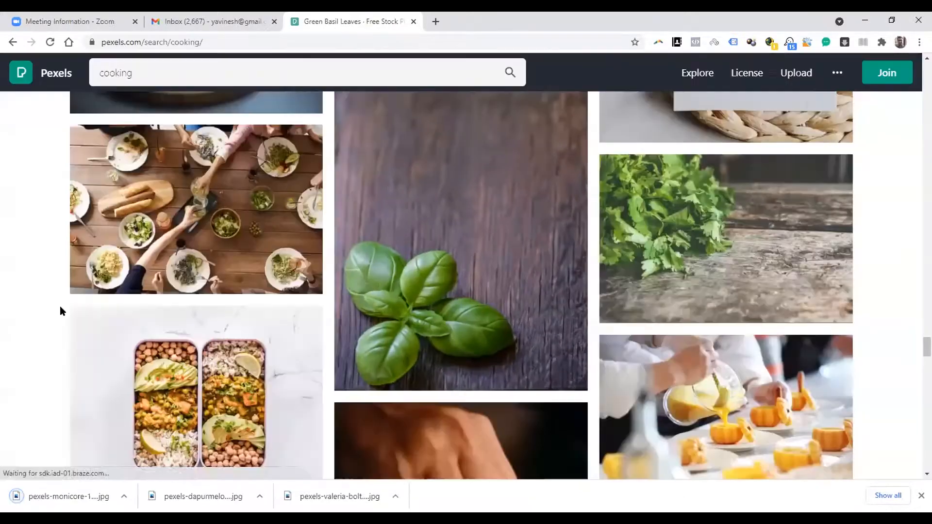
Look through further cooking photos for other suitable images.
{"action": "scroll", "coordinate": [60, 305], "scroll_direction": "down", "scroll_amount": 4}
{"action": "scroll", "coordinate": [60, 304], "scroll_direction": "down", "scroll_amount": 15}
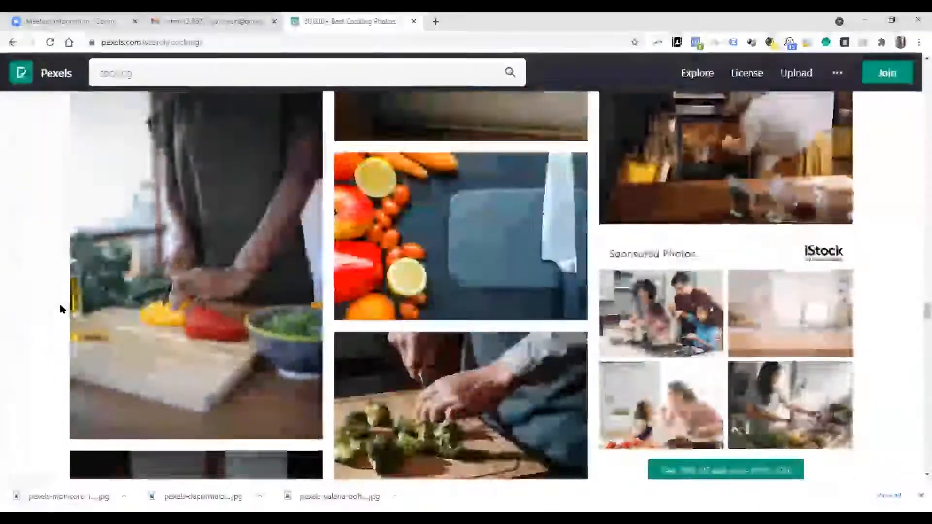
{"action": "scroll", "coordinate": [61, 304], "scroll_direction": "down", "scroll_amount": 15}
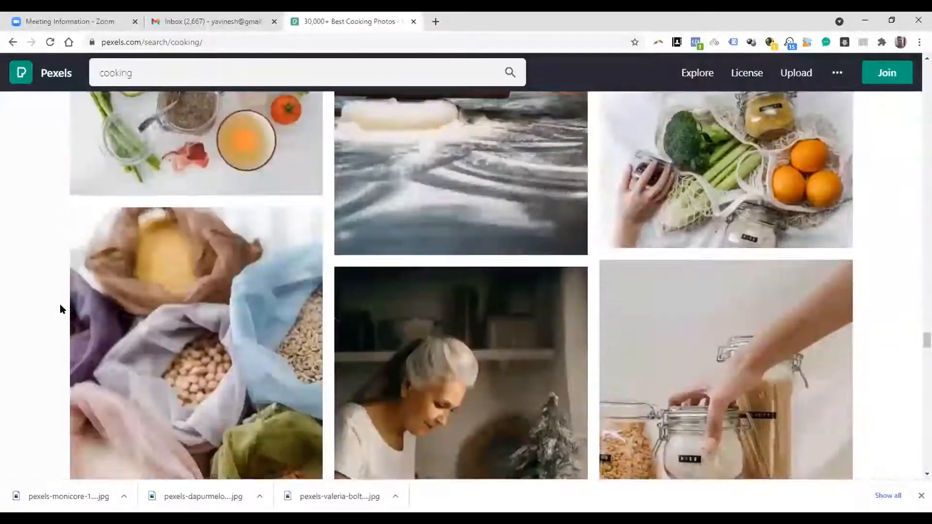
{"action": "scroll", "coordinate": [60, 309], "scroll_direction": "down", "scroll_amount": 10}
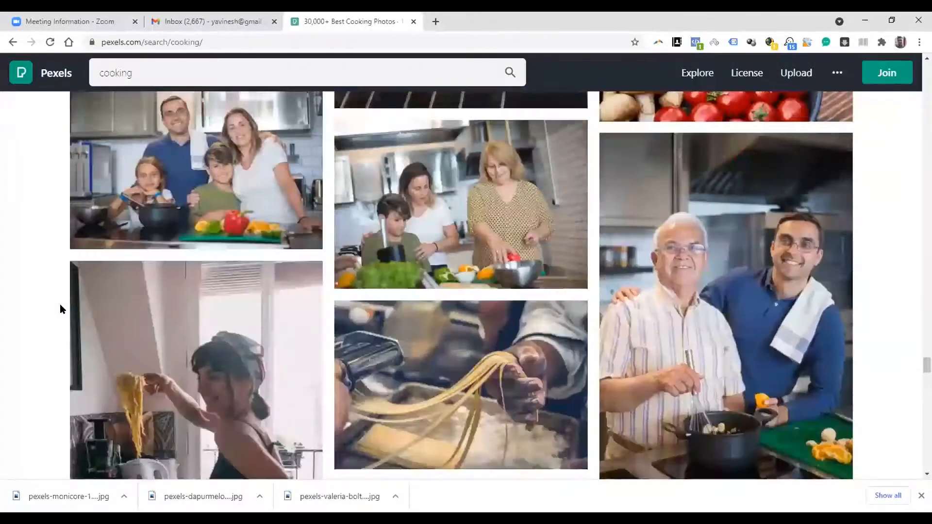
{"action": "scroll", "coordinate": [59, 304], "scroll_direction": "down", "scroll_amount": 4}
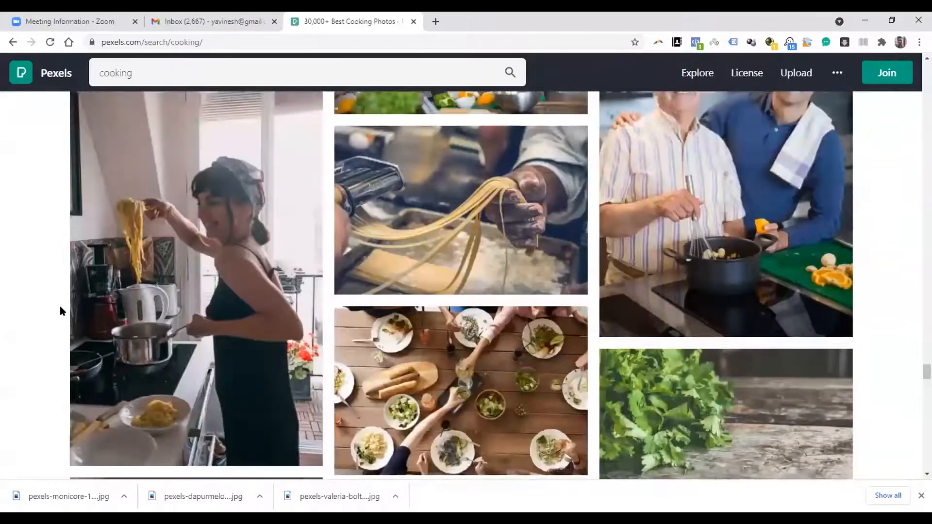
{"action": "scroll", "coordinate": [60, 306], "scroll_direction": "down", "scroll_amount": 5}
{"action": "scroll", "coordinate": [60, 306], "scroll_direction": "down", "scroll_amount": 14}
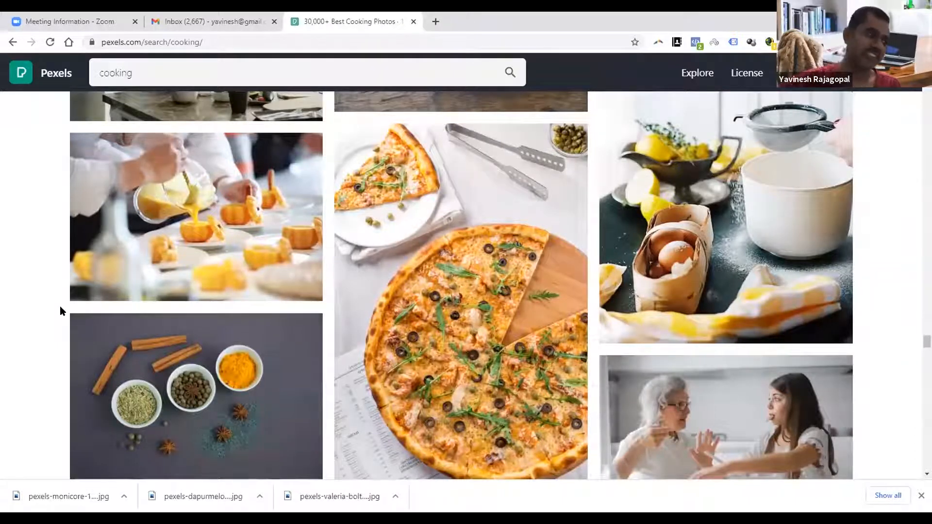
{"action": "mouse_move", "coordinate": [230, 457]}
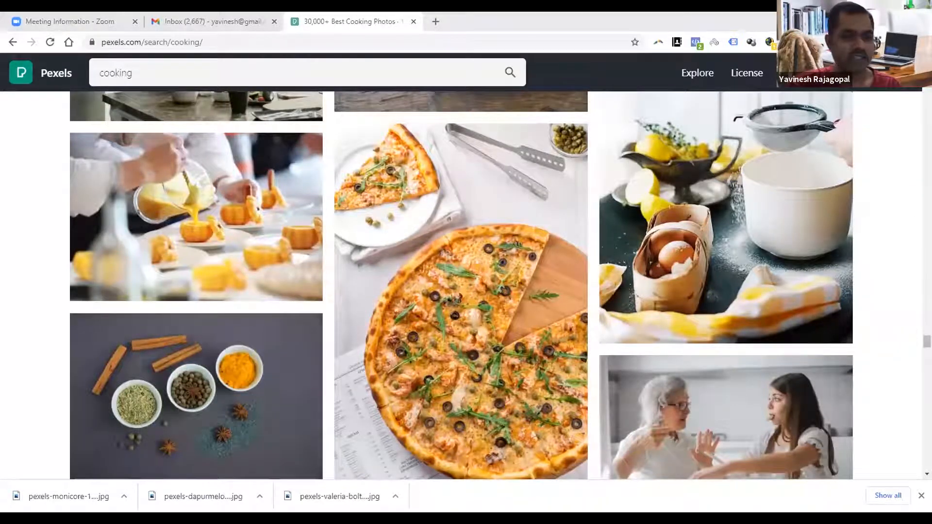
Switch back to InDesign, inspect the formatting of the "Free Cooking Lessons" title and deselect it.
{"action": "key", "text": "alt+Tab"}
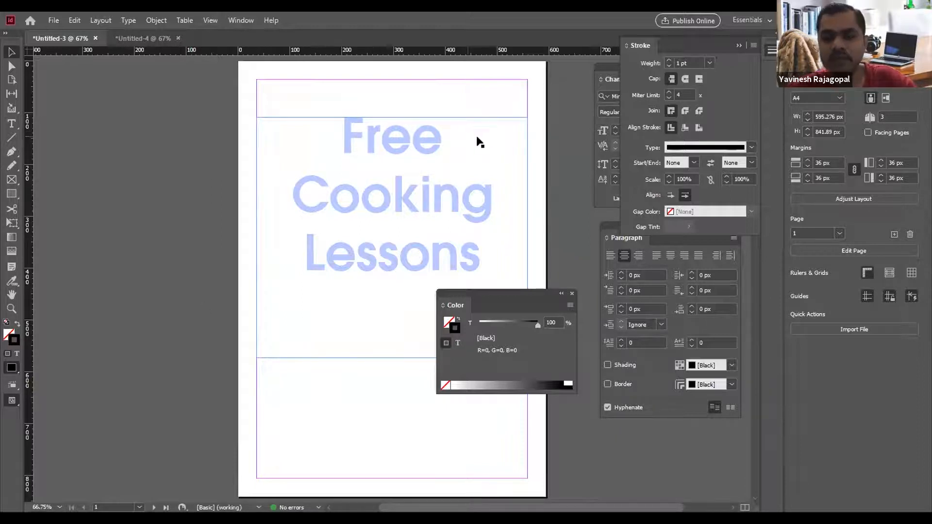
{"action": "double_click", "coordinate": [344, 146]}
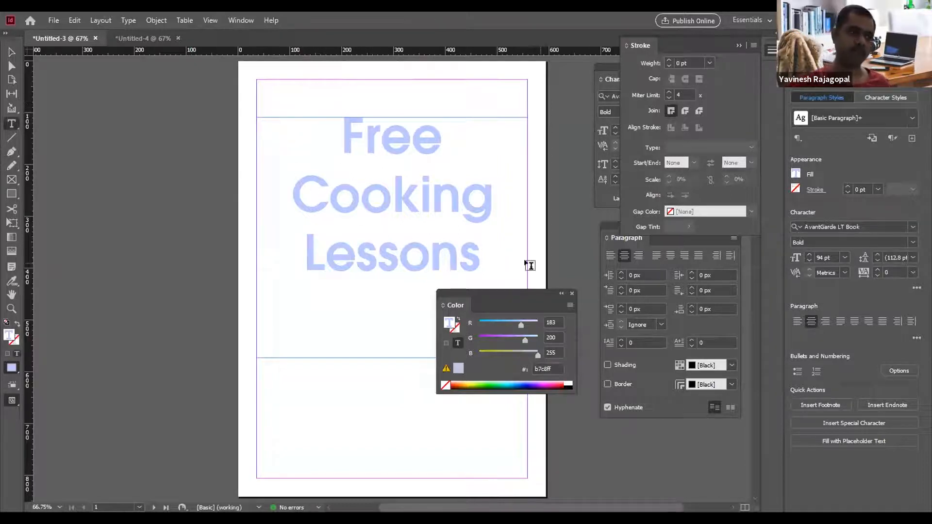
{"action": "key", "text": "Escape"}
{"action": "left_click", "coordinate": [98, 257]}
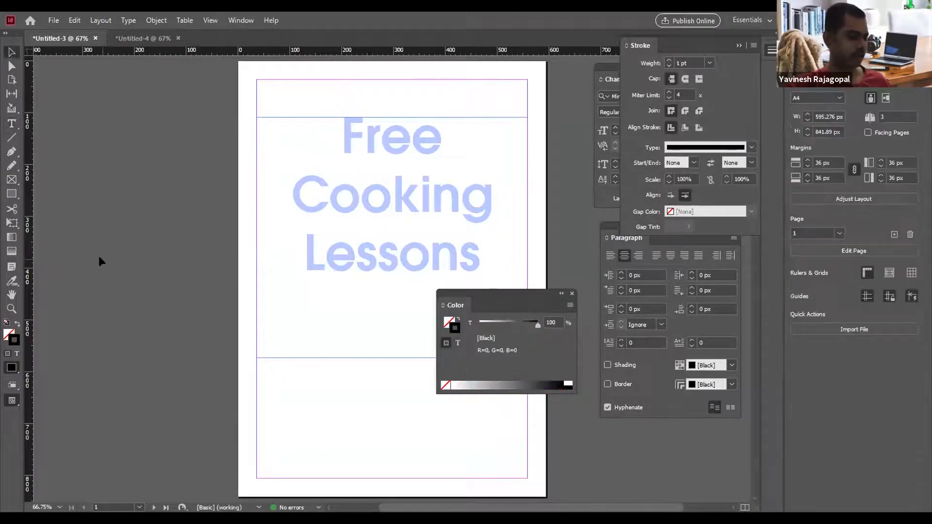
Move the "Free Cooking Lessons" text frame up to the page's top margin and stretch its lower edge past the page bottom.
{"action": "key", "text": "ctrl+minus"}
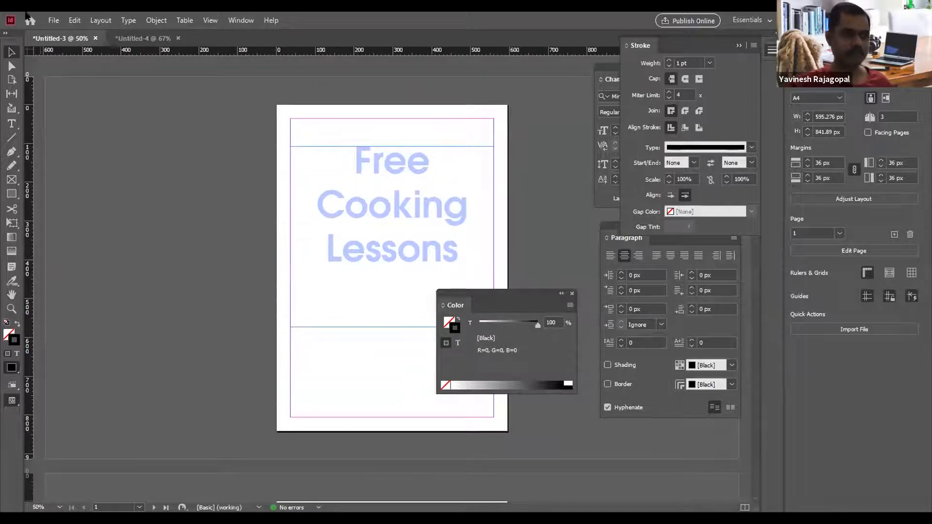
{"action": "scroll", "coordinate": [226, 182], "scroll_direction": "down", "scroll_amount": 1}
{"action": "left_click_drag", "start_coordinate": [399, 185], "coordinate": [395, 142]}
{"action": "left_click_drag", "start_coordinate": [392, 259], "coordinate": [392, 376]}
Add the subtitle "5 Recipes for school holiday" below the title, leaving a blank line between them.
{"action": "double_click", "coordinate": [401, 181]}
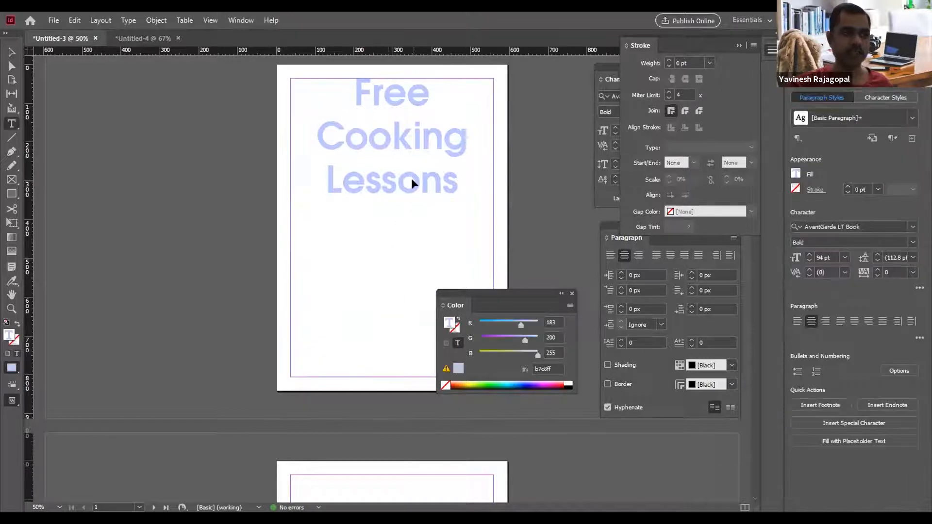
{"action": "key", "text": "ctrl+a"}
{"action": "key", "text": "Right"}
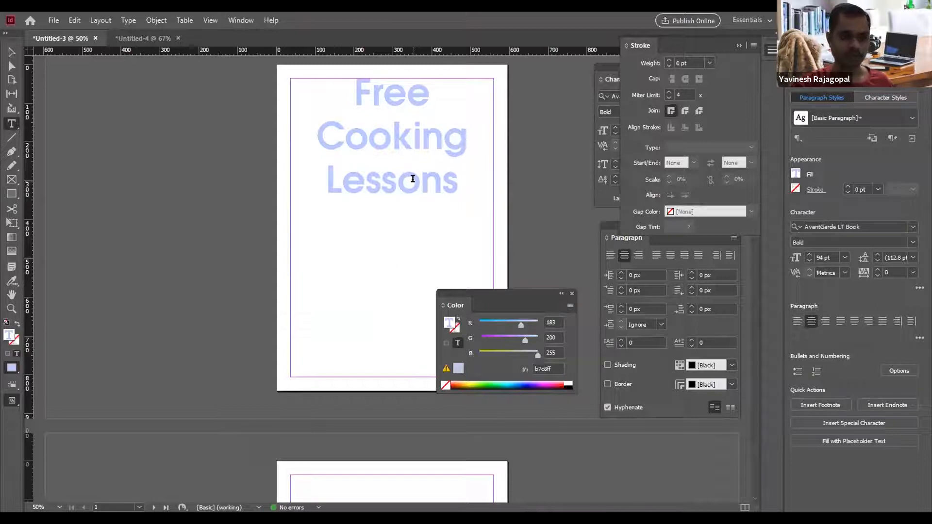
{"action": "type", "text": "5"}
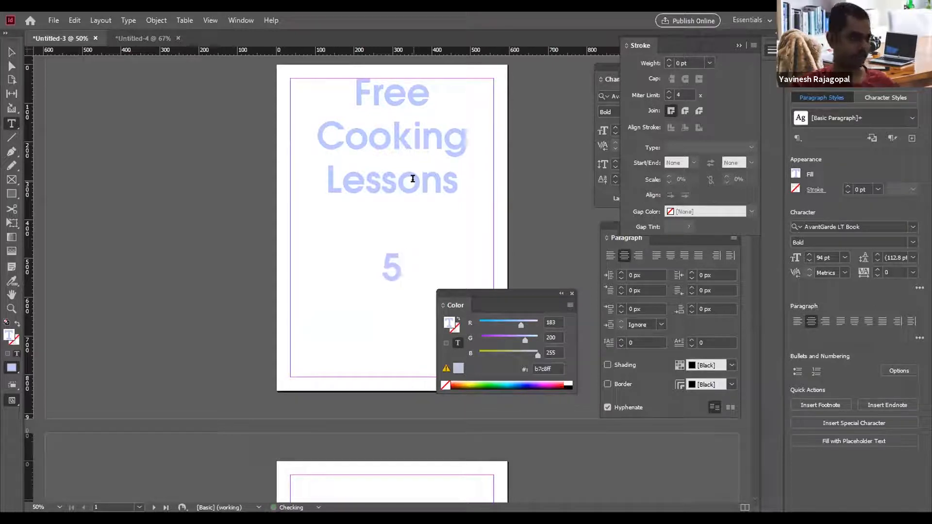
{"action": "type", "text": " Recipes"}
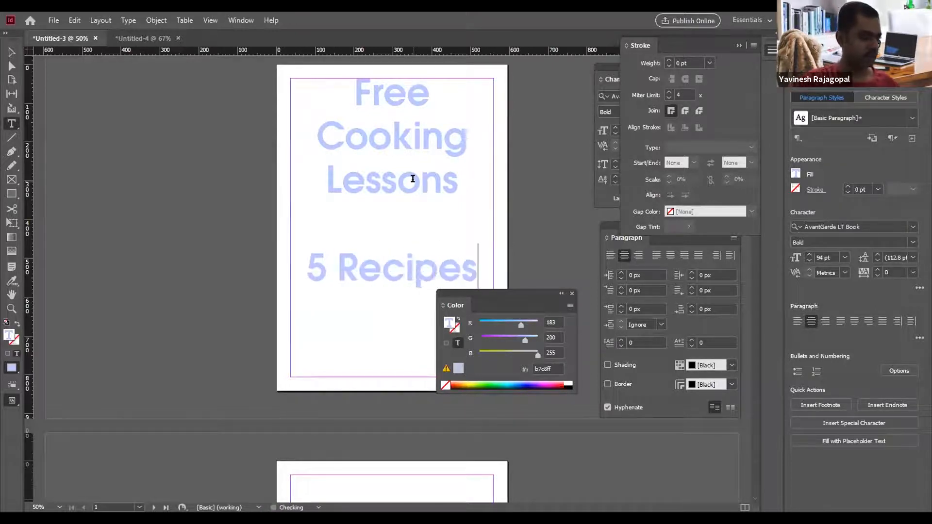
{"action": "key", "text": "Return"}
{"action": "type", "text": "for "}
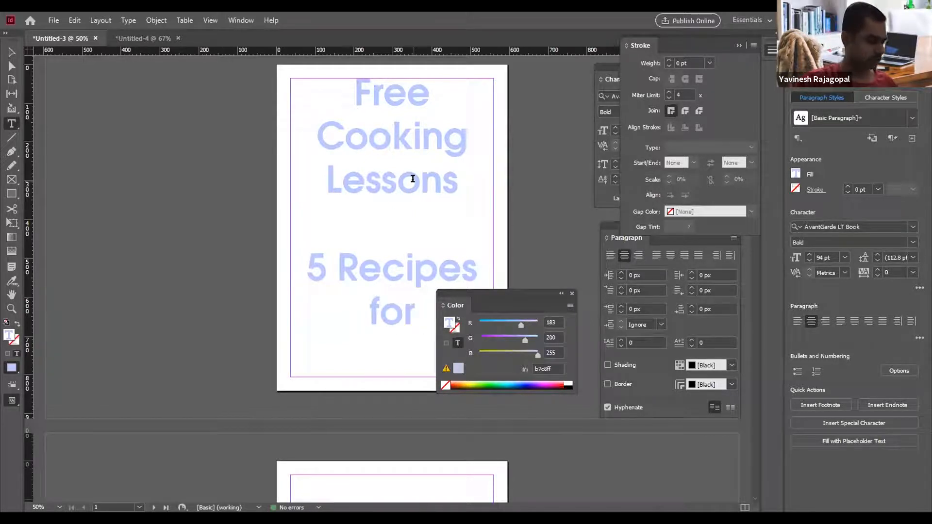
{"action": "type", "text": "s"}
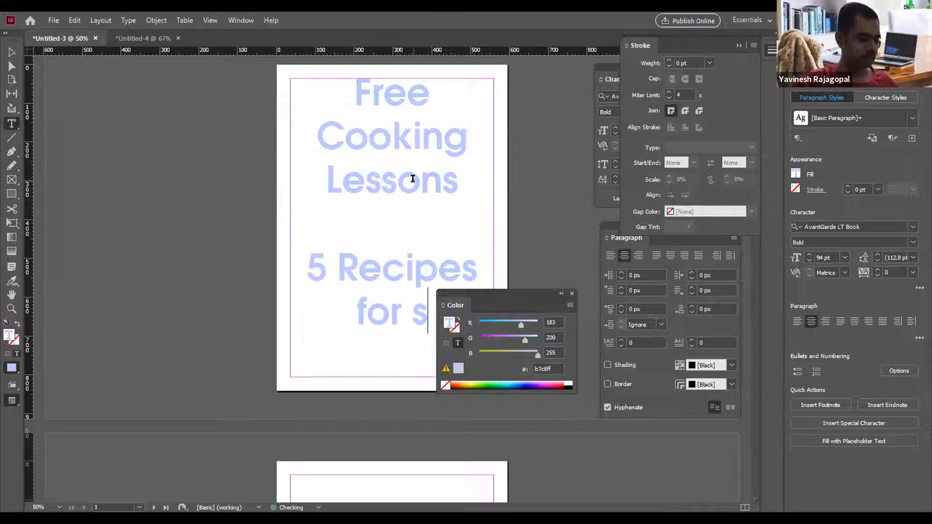
{"action": "scroll", "coordinate": [412, 178], "scroll_direction": "down", "scroll_amount": 3}
{"action": "type", "text": "chool "}
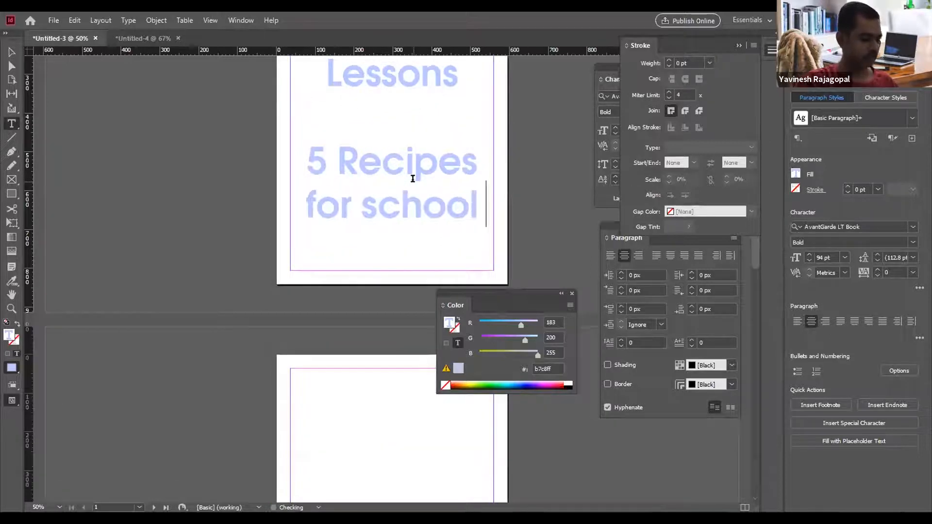
{"action": "type", "text": "holiday"}
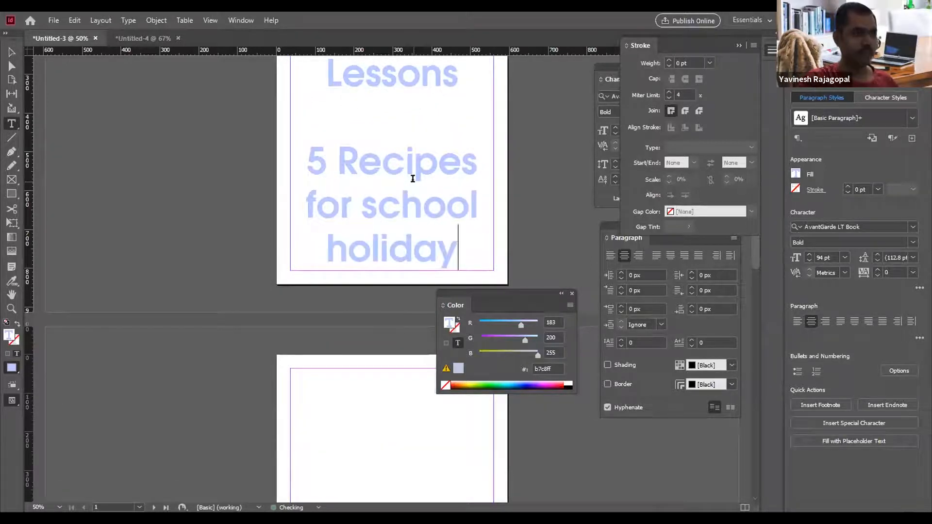
Move the Color panel clear of the page so the whole cover text can be seen.
{"action": "scroll", "coordinate": [167, 243], "scroll_direction": "up", "scroll_amount": 1}
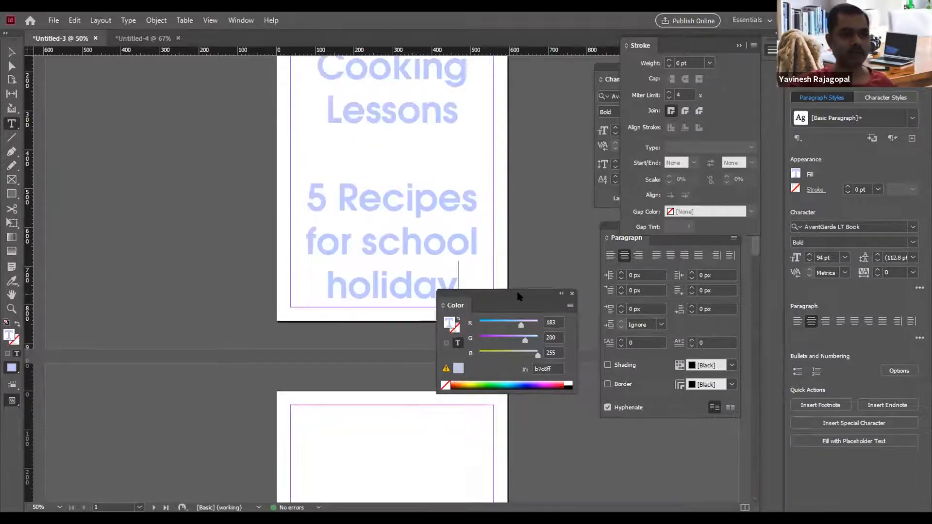
{"action": "left_click_drag", "start_coordinate": [526, 294], "coordinate": [583, 300]}
{"action": "scroll", "coordinate": [583, 300], "scroll_direction": "up", "scroll_amount": 2}
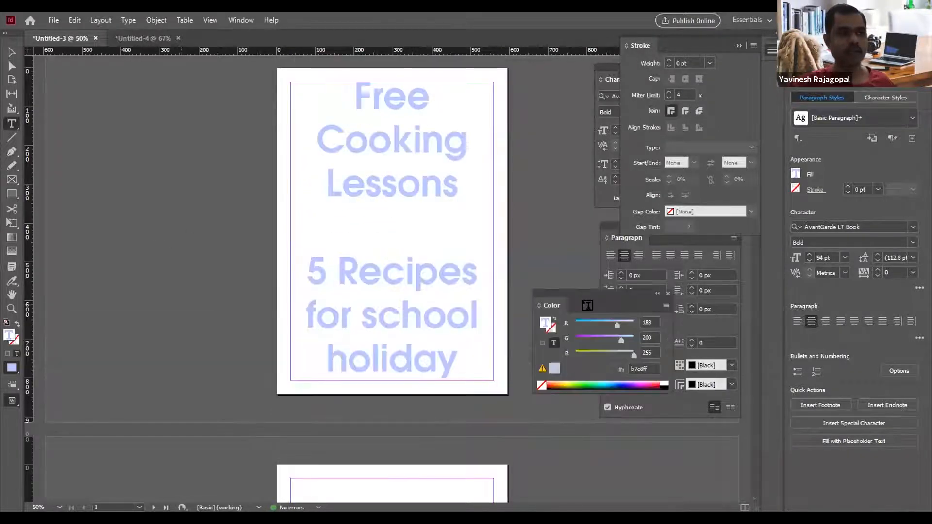
Highlight the title and the subtitle in turn, and replace the word "for" in the subtitle with "during".
{"action": "left_click_drag", "start_coordinate": [348, 93], "coordinate": [469, 178]}
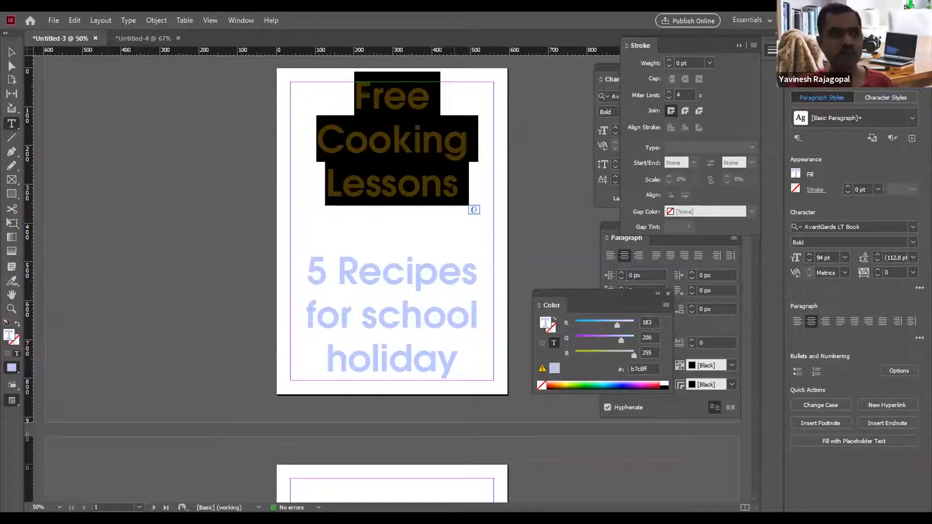
{"action": "left_click", "coordinate": [453, 184]}
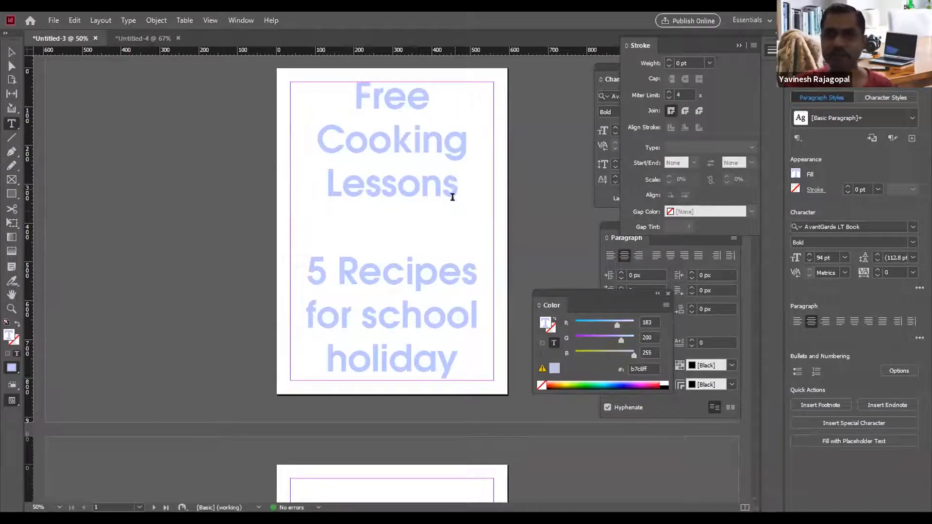
{"action": "left_click_drag", "start_coordinate": [306, 269], "coordinate": [469, 354]}
{"action": "left_click_drag", "start_coordinate": [351, 315], "coordinate": [297, 317]}
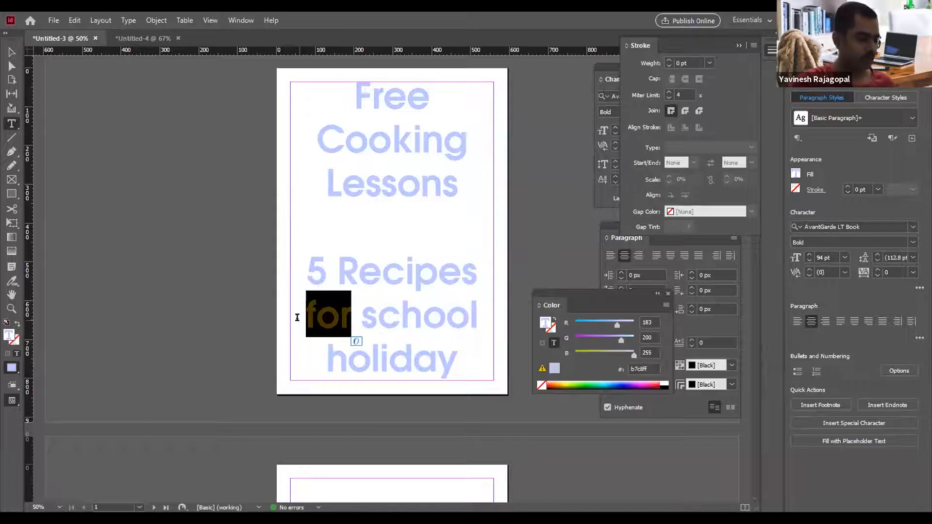
{"action": "type", "text": "during"}
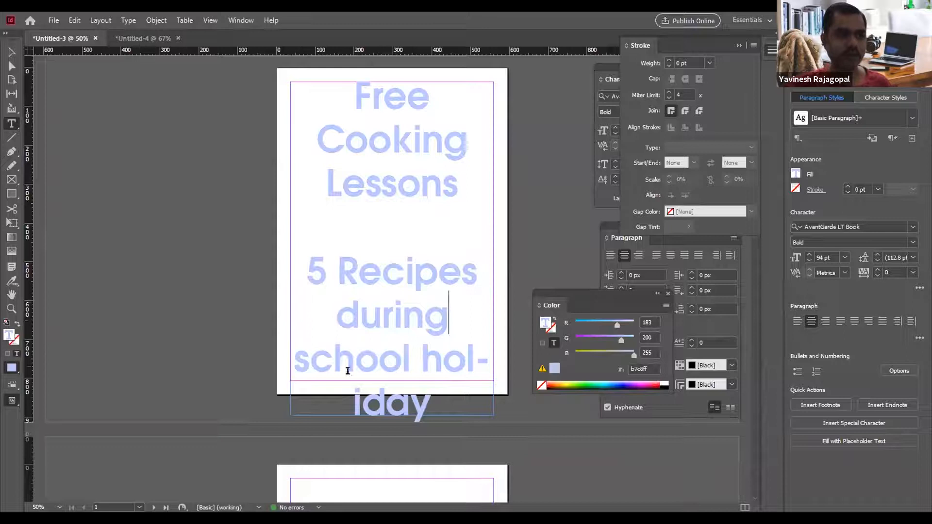
Turn off hyphenation for all text in the title frame and deselect it.
{"action": "key", "text": "ctrl+a"}
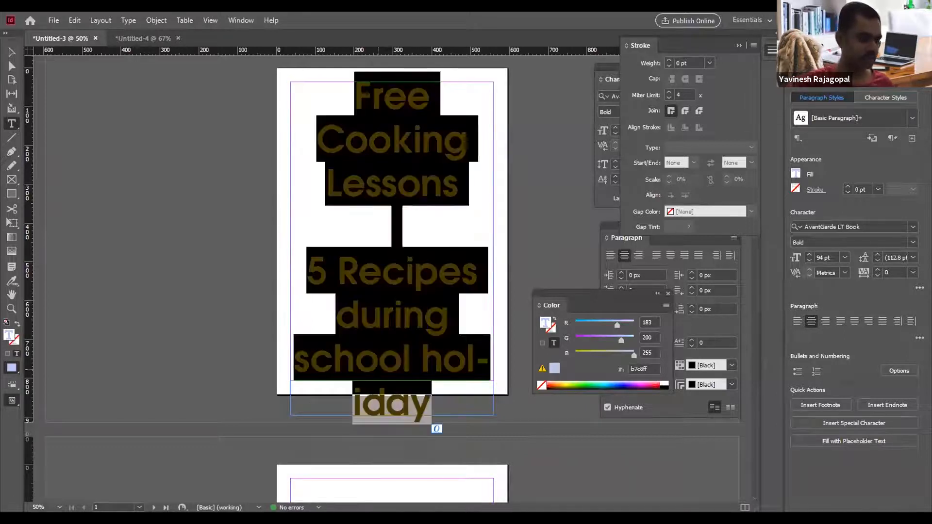
{"action": "left_click", "coordinate": [646, 276]}
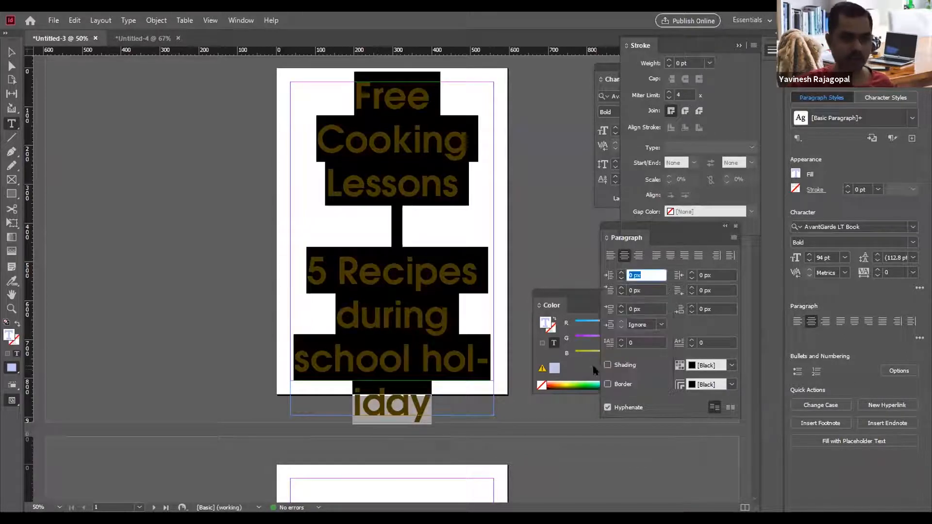
{"action": "left_click", "coordinate": [607, 408]}
{"action": "left_click", "coordinate": [549, 194]}
{"action": "key", "text": "v"}
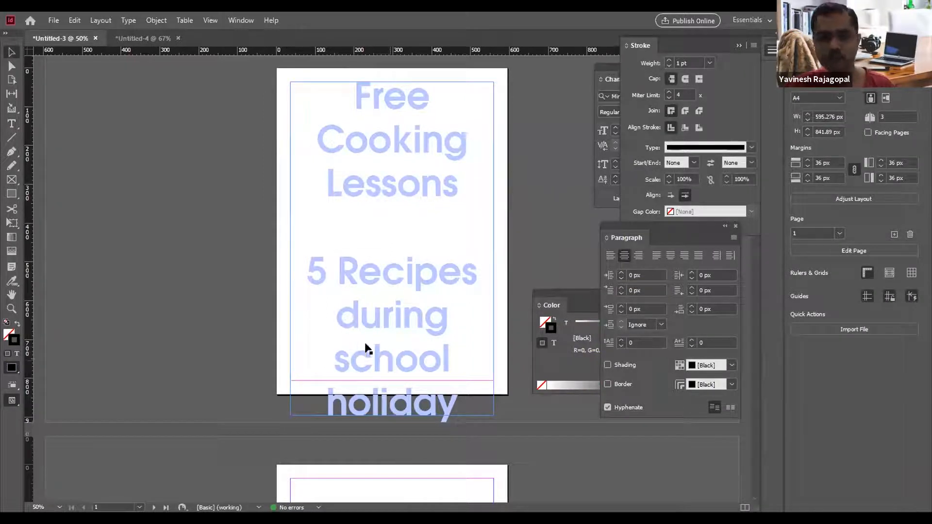
Highlight the subtitle for review and replace the number 5 at its start with "10 Tips".
{"action": "double_click", "coordinate": [385, 352]}
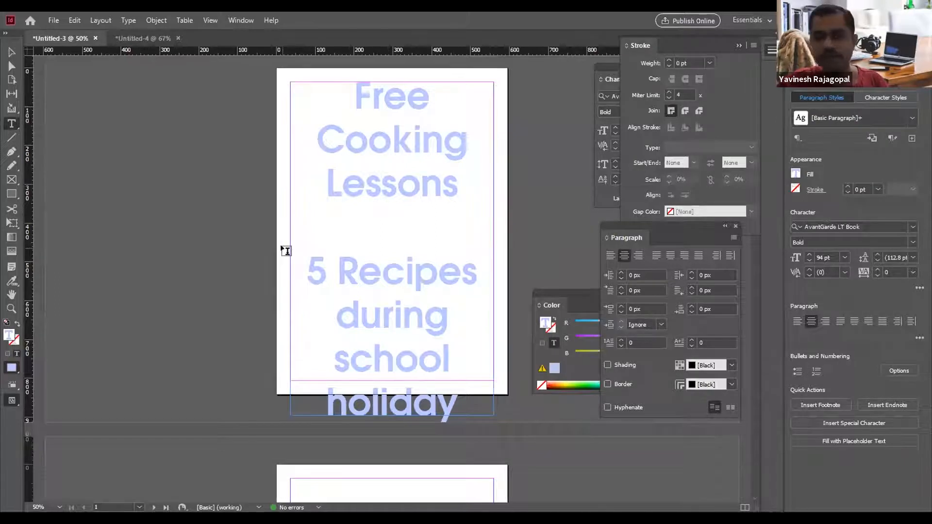
{"action": "left_click_drag", "start_coordinate": [306, 269], "coordinate": [505, 428]}
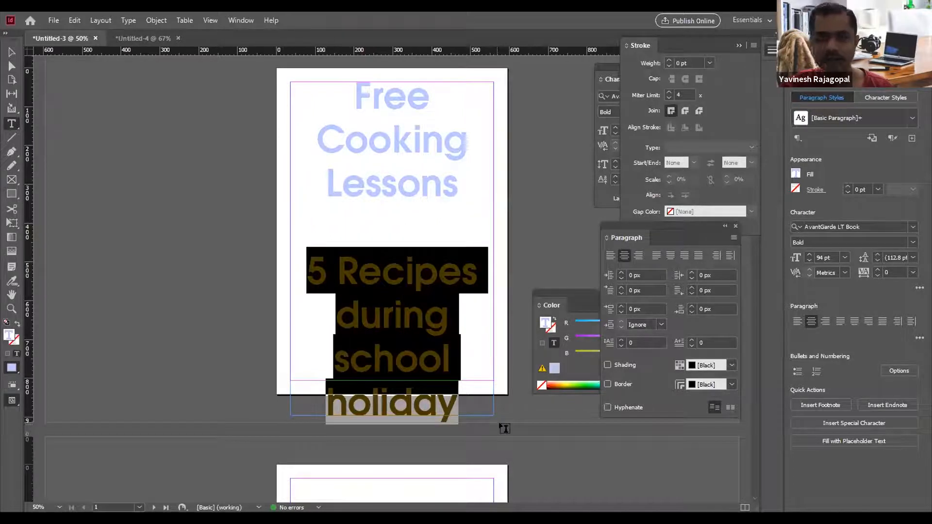
{"action": "left_click_drag", "start_coordinate": [306, 269], "coordinate": [472, 274]}
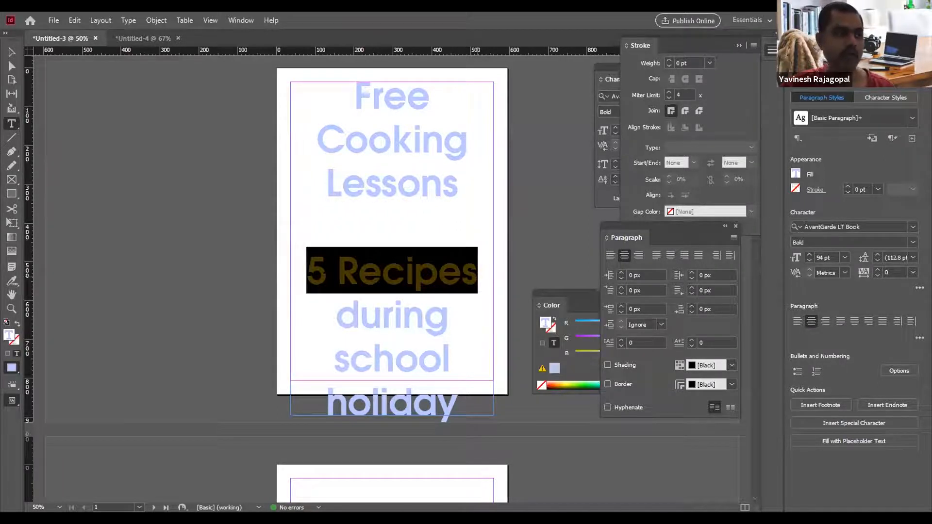
{"action": "left_click", "coordinate": [323, 272]}
{"action": "double_click", "coordinate": [322, 271]}
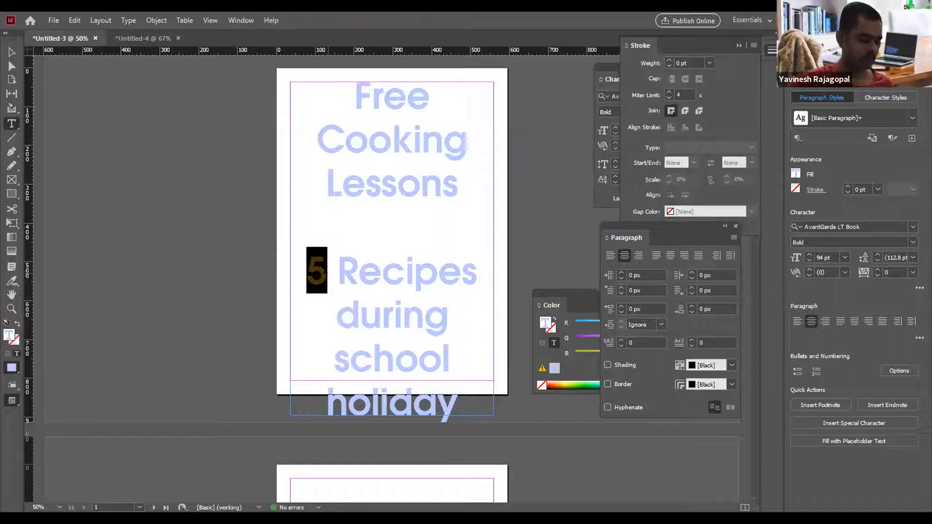
{"action": "type", "text": "10 Tip"}
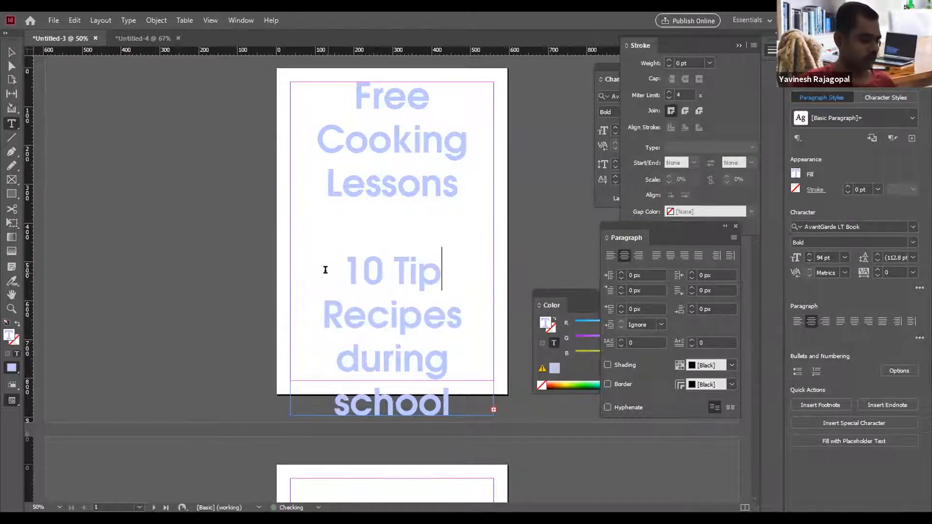
{"action": "type", "text": "s"}
Replace the remaining subtitle words after "10 Tips" with "Improvise Your Cooking".
{"action": "key", "text": "shift+Down"}
{"action": "key", "text": "shift+Down"}
{"action": "key", "text": "shift+Down"}
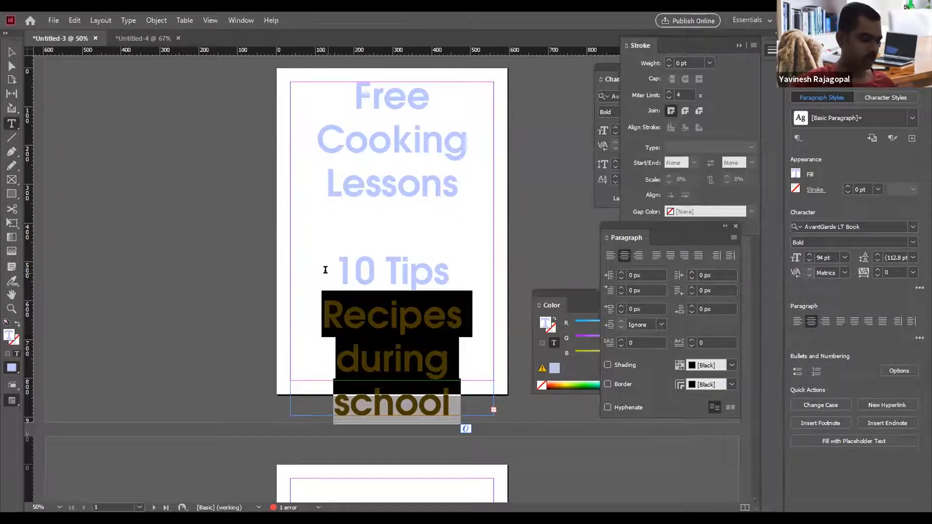
{"action": "type", "text": "Improvis"}
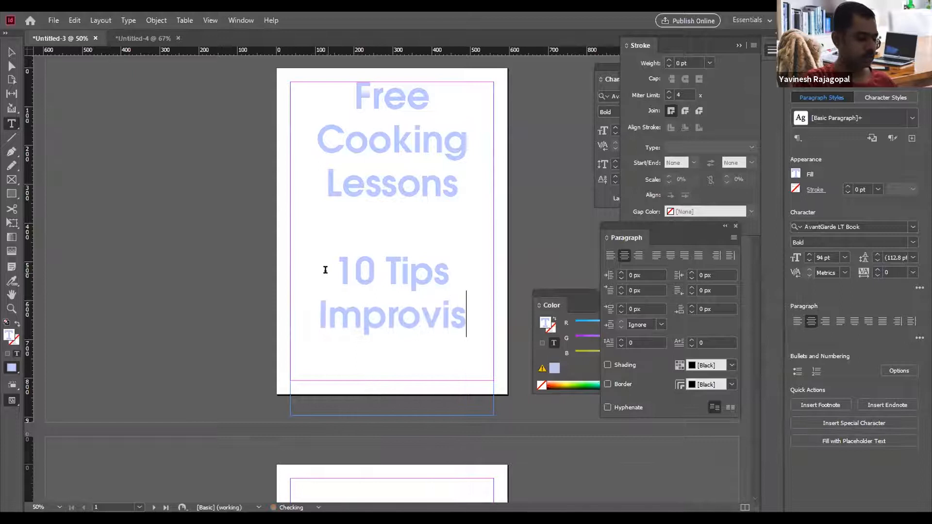
{"action": "type", "text": "e Your"}
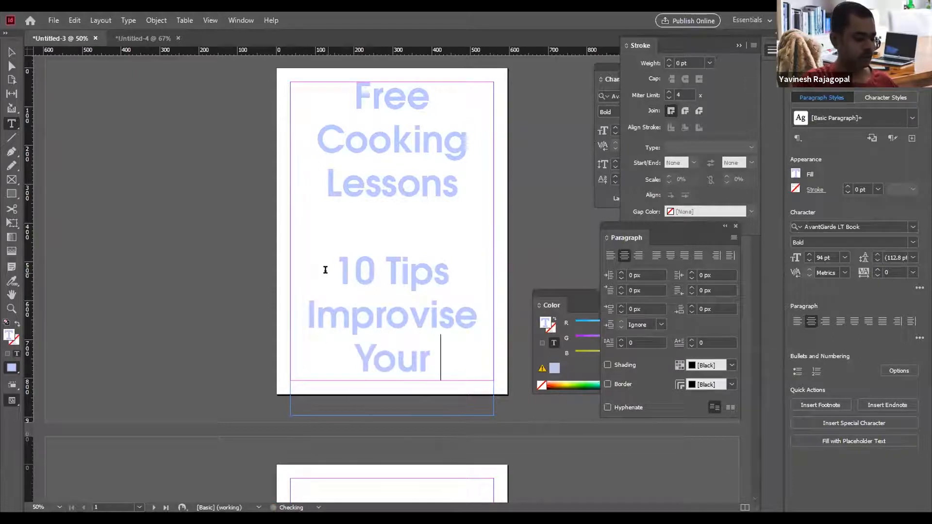
{"action": "type", "text": " Cooking"}
Insert the word "to" after "10 Tips" in the subtitle.
{"action": "key", "text": "Up"}
{"action": "key", "text": "Up"}
{"action": "key", "text": "Up"}
{"action": "key", "text": "Right"}
{"action": "key", "text": "Left"}
{"action": "key", "text": "Left"}
{"action": "key", "text": "Right"}
{"action": "type", "text": "to"}
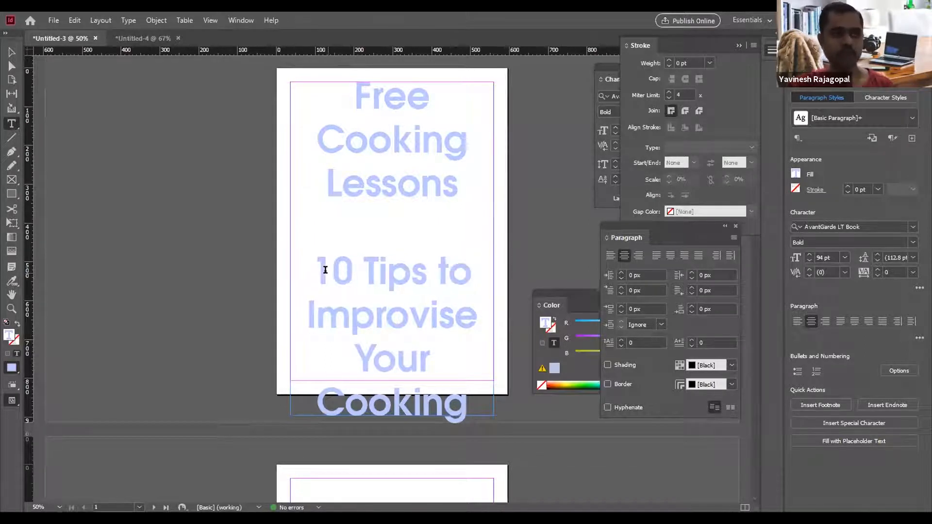
Highlight the complete subtitle "10 Tips to Improvise Your Cooking", working backwards from its end.
{"action": "key", "text": "Down"}
{"action": "key", "text": "Down"}
{"action": "key", "text": "Down"}
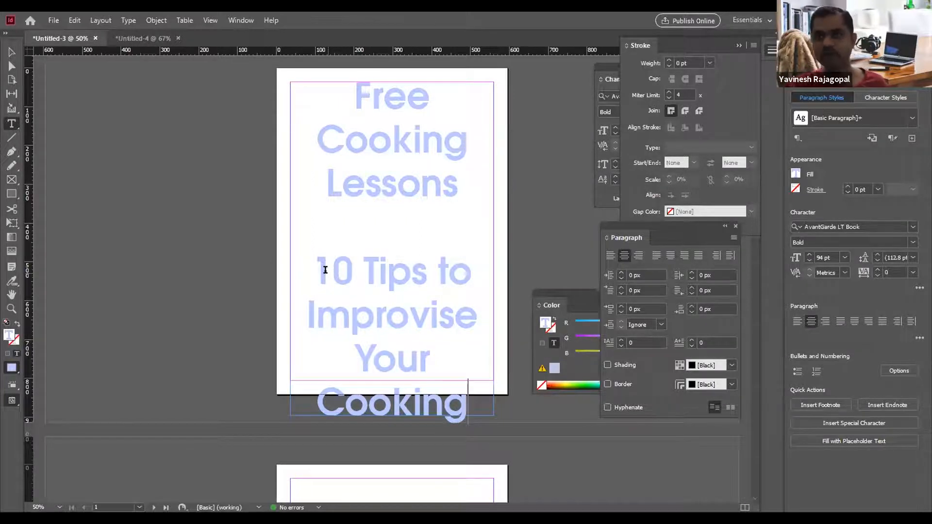
{"action": "key", "text": "ctrl+shift+Left"}
{"action": "key", "text": "ctrl+shift+Left"}
{"action": "key", "text": "ctrl+shift+Left"}
{"action": "key", "text": "ctrl+shift+Left"}
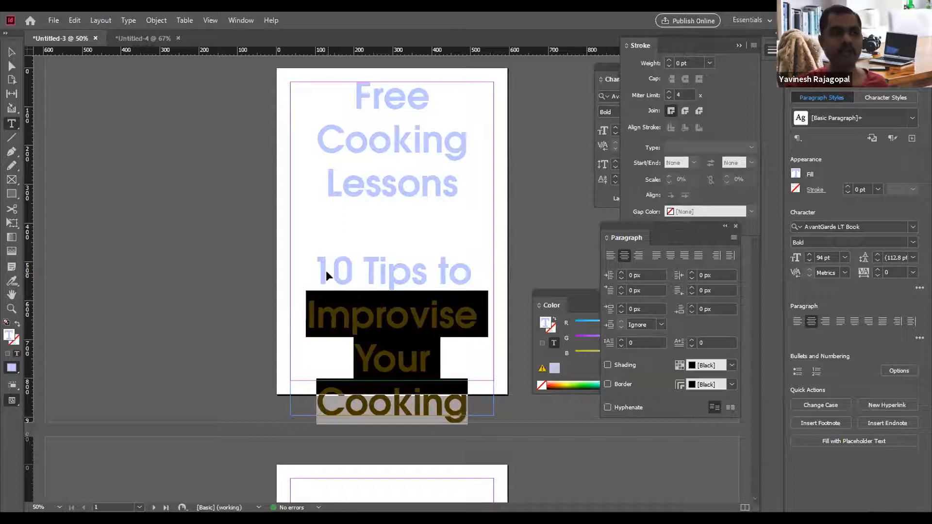
{"action": "key", "text": "ctrl+shift+Left"}
{"action": "key", "text": "ctrl+shift+Left"}
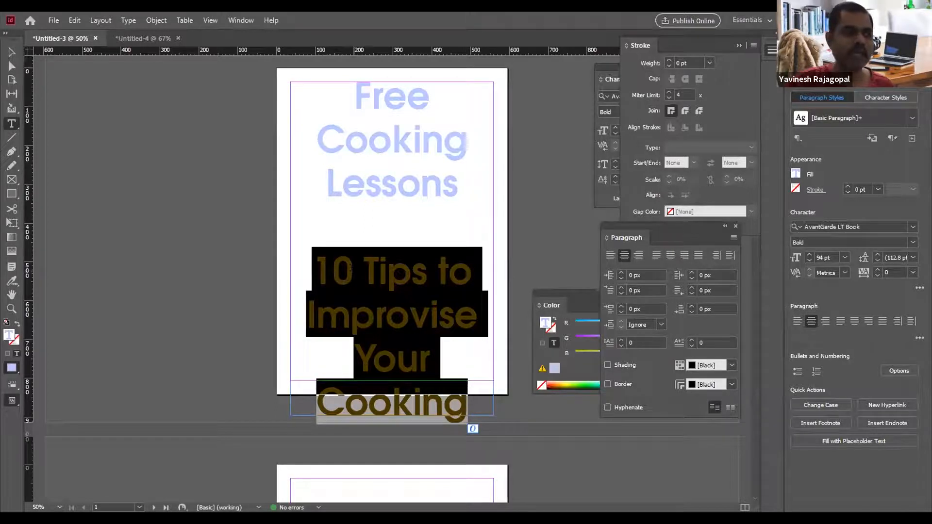
Examine the subtitle's wording by highlighting the number "10", the full subtitle and the words "10 Tips".
{"action": "left_click_drag", "start_coordinate": [353, 270], "coordinate": [305, 262]}
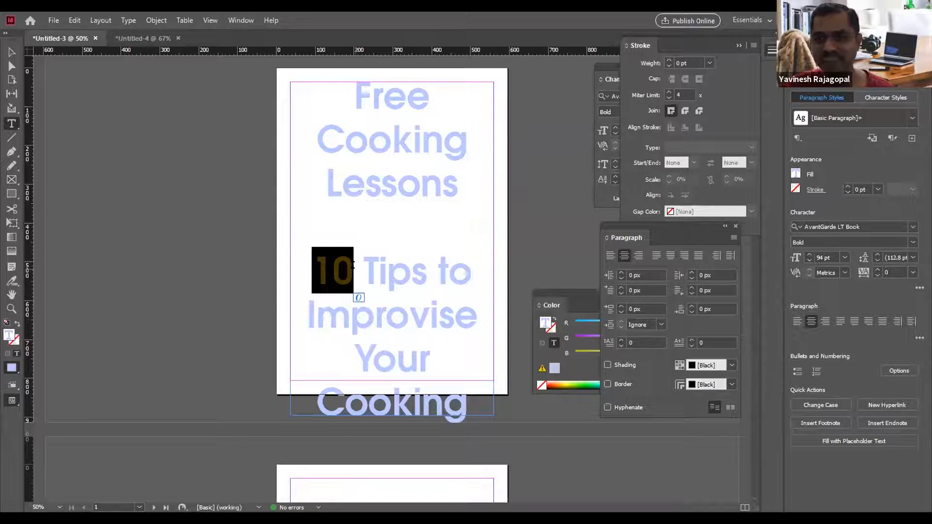
{"action": "left_click_drag", "start_coordinate": [312, 271], "coordinate": [348, 272]}
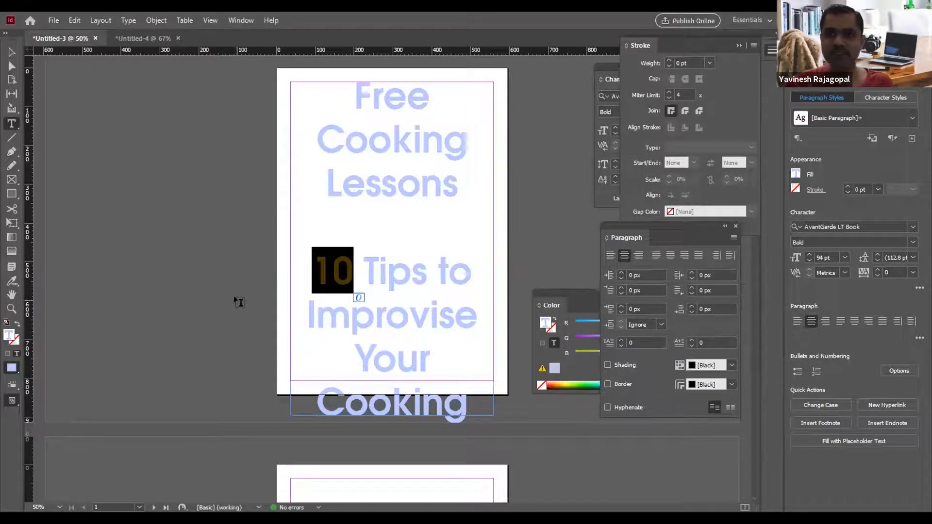
{"action": "left_click_drag", "start_coordinate": [319, 270], "coordinate": [349, 271]}
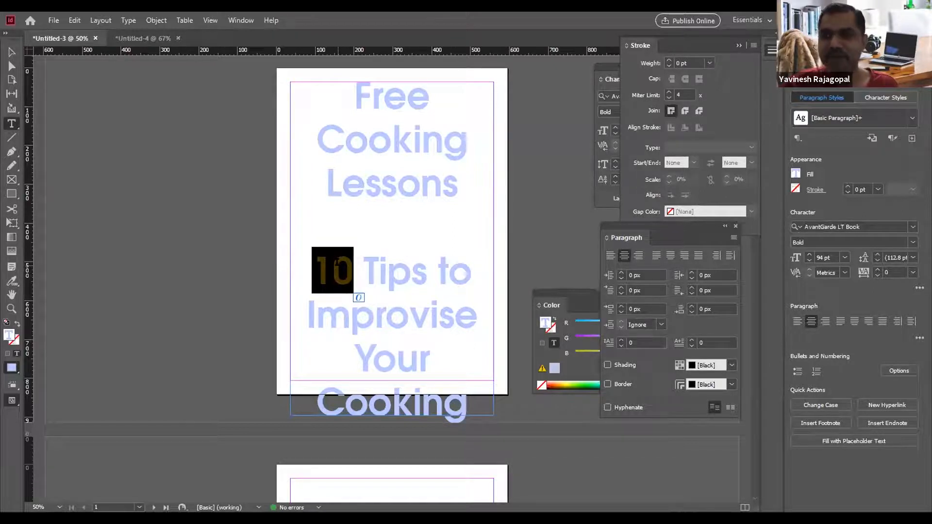
{"action": "left_click", "coordinate": [387, 265]}
{"action": "left_click_drag", "start_coordinate": [315, 268], "coordinate": [475, 403]}
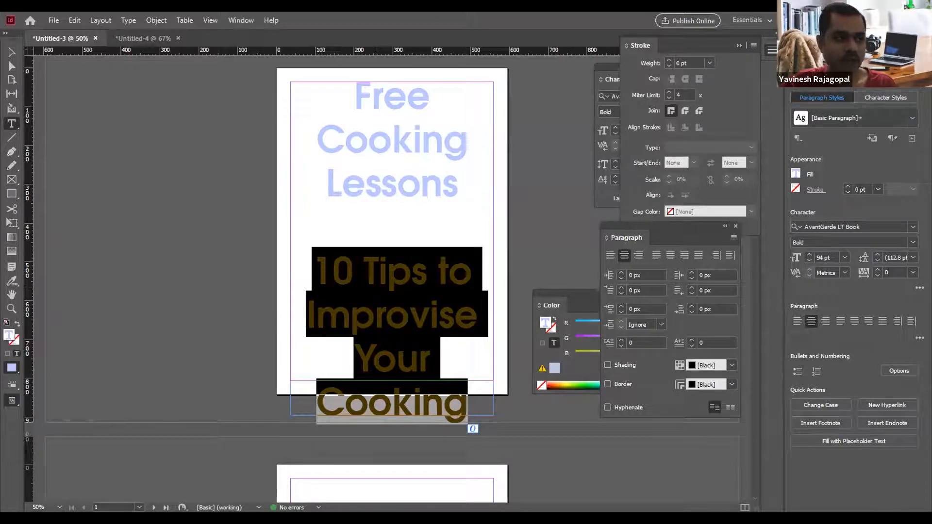
{"action": "left_click", "coordinate": [314, 269]}
{"action": "left_click_drag", "start_coordinate": [316, 269], "coordinate": [431, 270]}
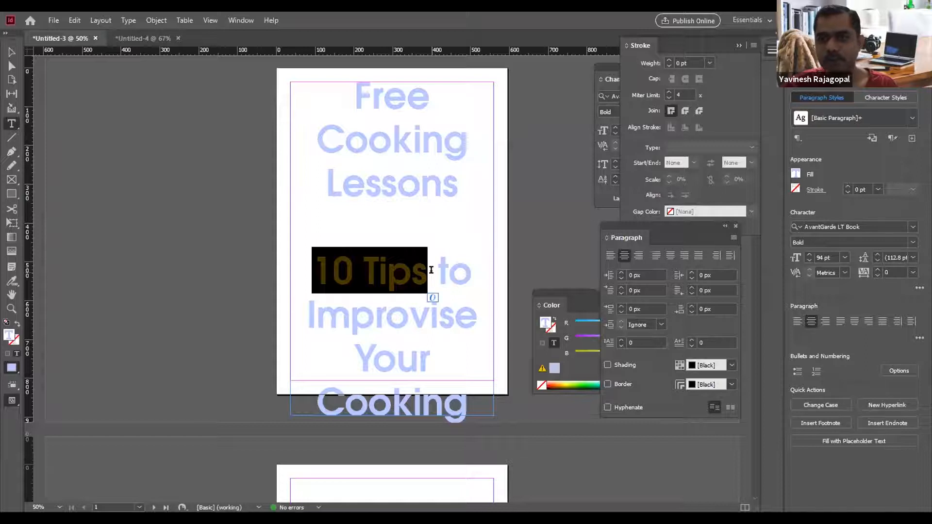
Delete the "Free Cooking Lessons" title and the blank lines above the subtitle, then switch to the Selection tool.
{"action": "left_click", "coordinate": [313, 263]}
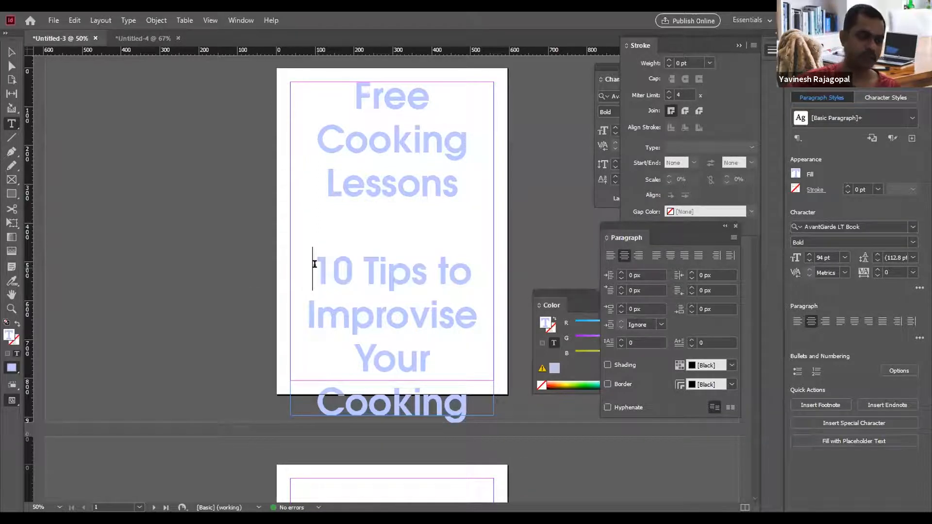
{"action": "key", "text": "BackSpace"}
{"action": "key", "text": "BackSpace"}
{"action": "key", "text": "BackSpace"}
{"action": "key", "text": "BackSpace"}
{"action": "key", "text": "BackSpace"}
{"action": "key", "text": "BackSpace"}
{"action": "key", "text": "BackSpace"}
{"action": "key", "text": "BackSpace"}
{"action": "key", "text": "BackSpace"}
{"action": "key", "text": "BackSpace"}
{"action": "key", "text": "BackSpace"}
{"action": "key", "text": "BackSpace"}
{"action": "key", "text": "BackSpace"}
{"action": "key", "text": "BackSpace"}
{"action": "key", "text": "BackSpace"}
{"action": "key", "text": "BackSpace"}
{"action": "key", "text": "BackSpace"}
{"action": "key", "text": "BackSpace"}
{"action": "key", "text": "BackSpace"}
{"action": "key", "text": "BackSpace"}
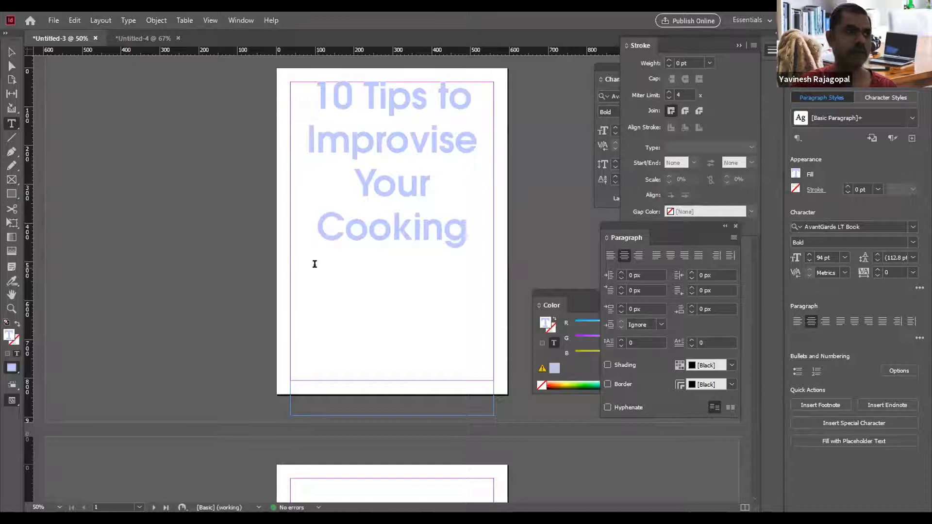
{"action": "left_click", "coordinate": [228, 249]}
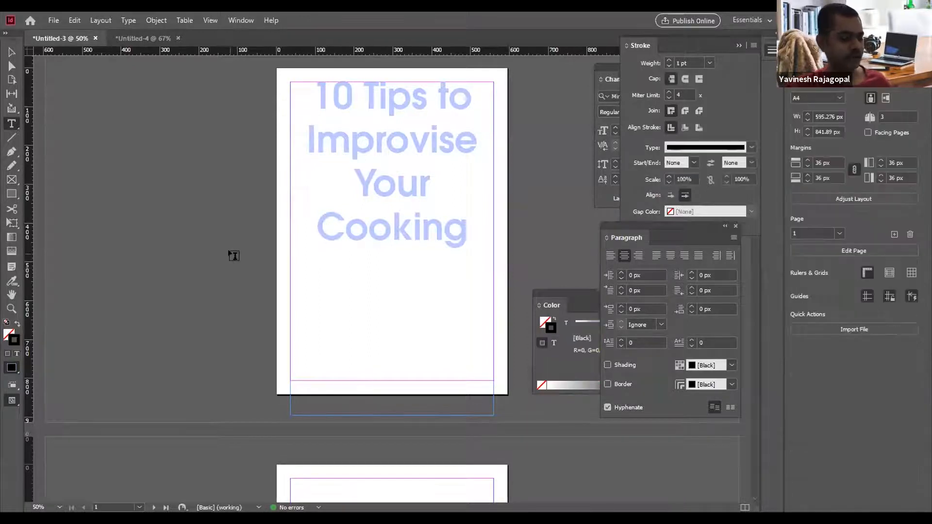
{"action": "key", "text": "v"}
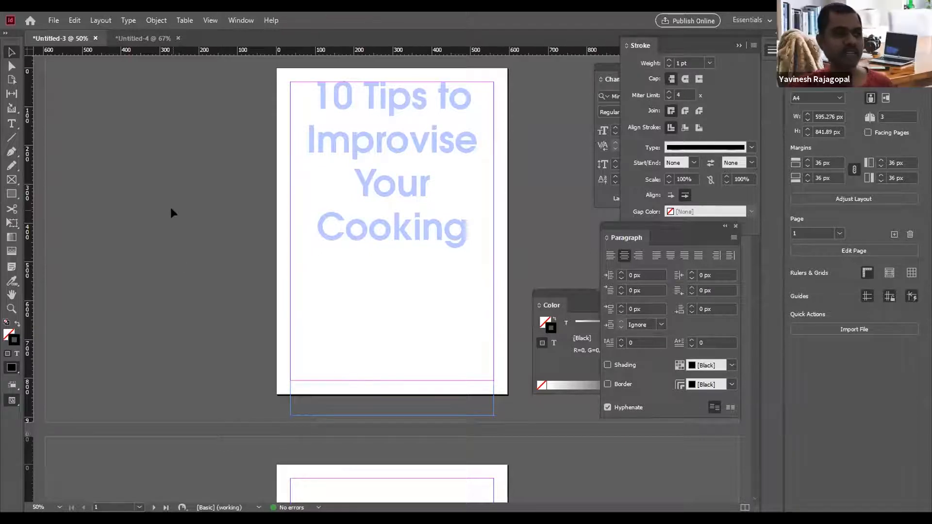
Place pexels-monicore-1087897.jpg from the Downloads folder at its full size, starting on the pasteboard beside page 1.
{"action": "left_click", "coordinate": [52, 22]}
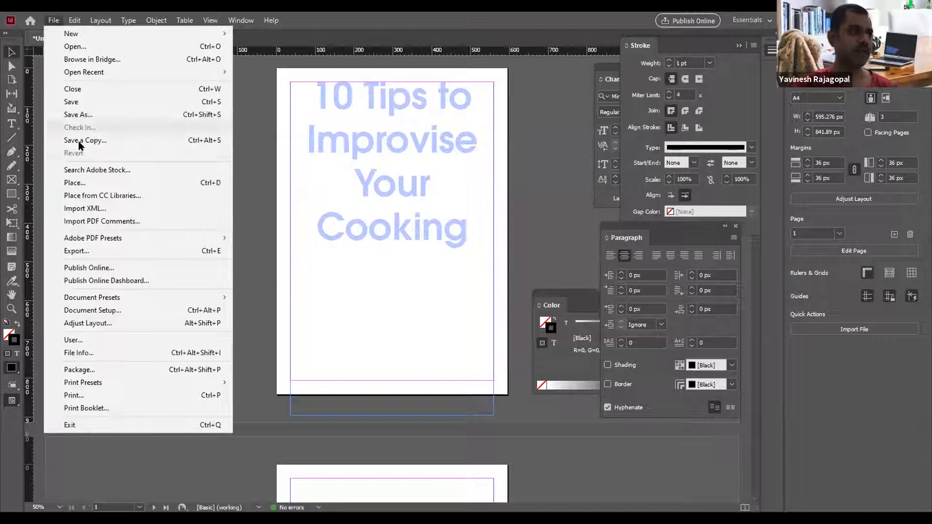
{"action": "left_click", "coordinate": [118, 183]}
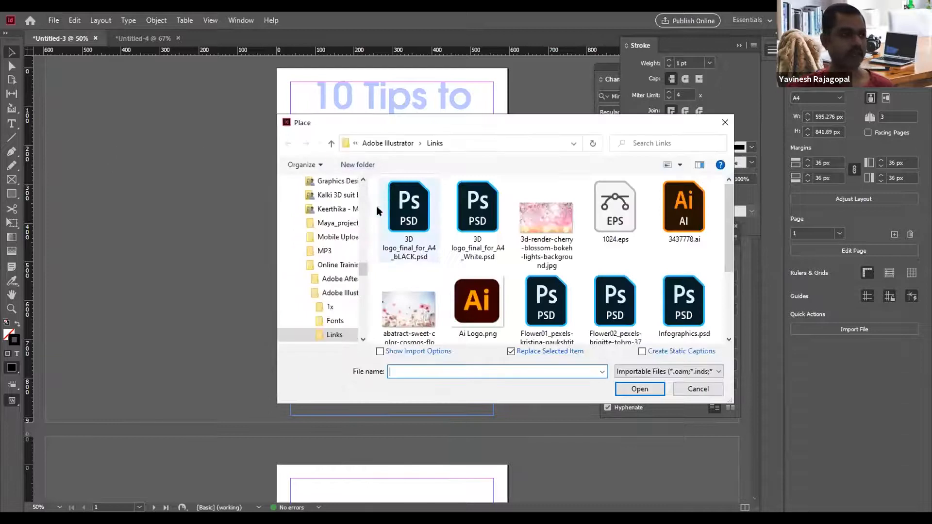
{"action": "scroll", "coordinate": [363, 184], "scroll_direction": "up", "scroll_amount": 15}
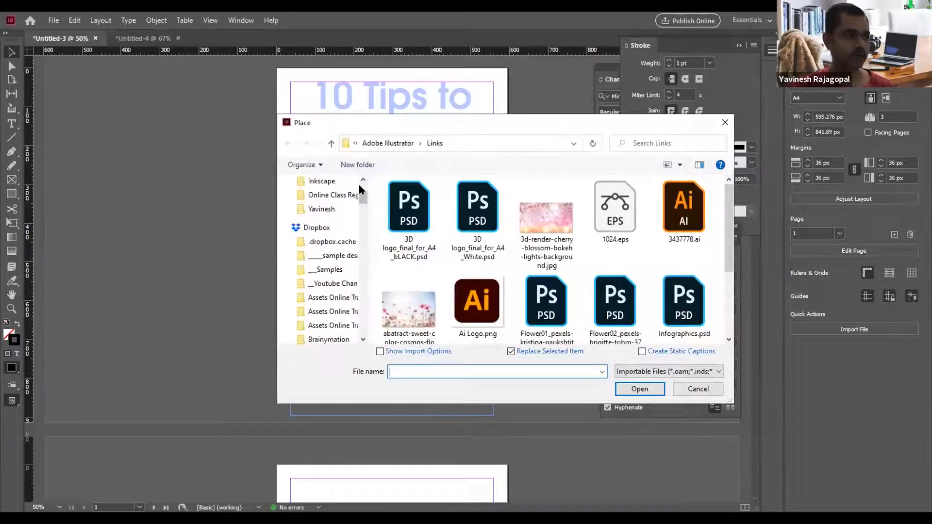
{"action": "left_click", "coordinate": [323, 219]}
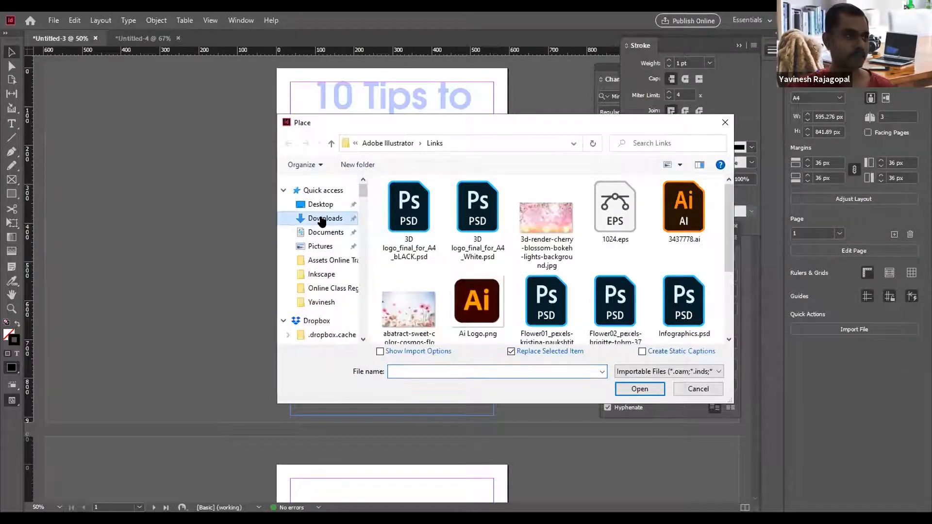
{"action": "left_click", "coordinate": [410, 204]}
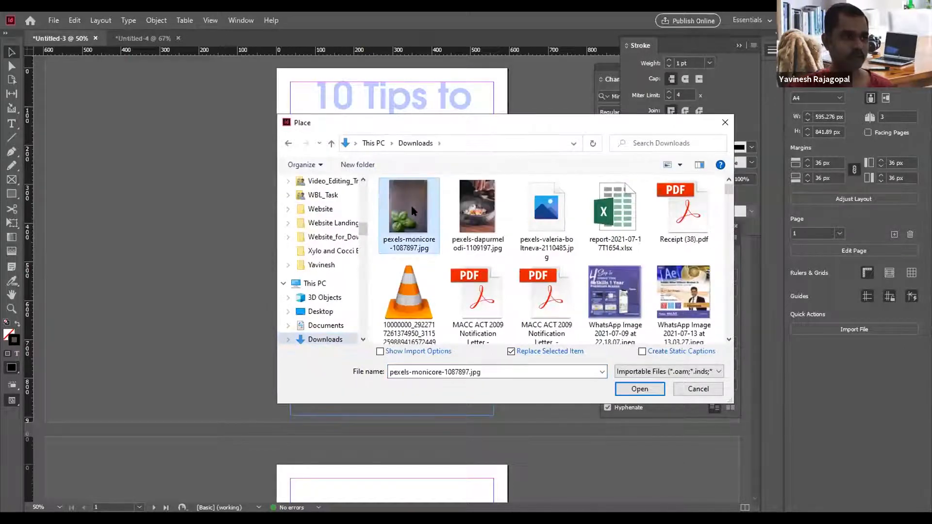
{"action": "left_click", "coordinate": [639, 389]}
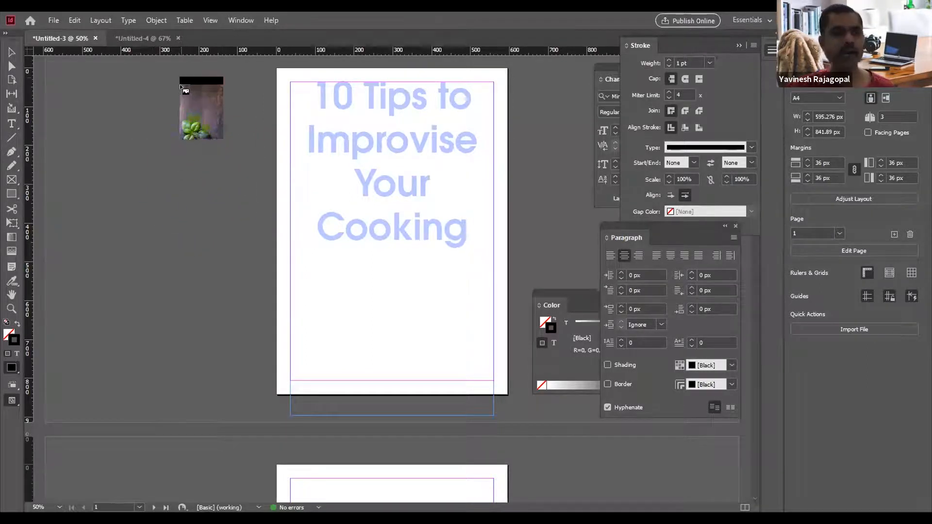
{"action": "left_click", "coordinate": [165, 94]}
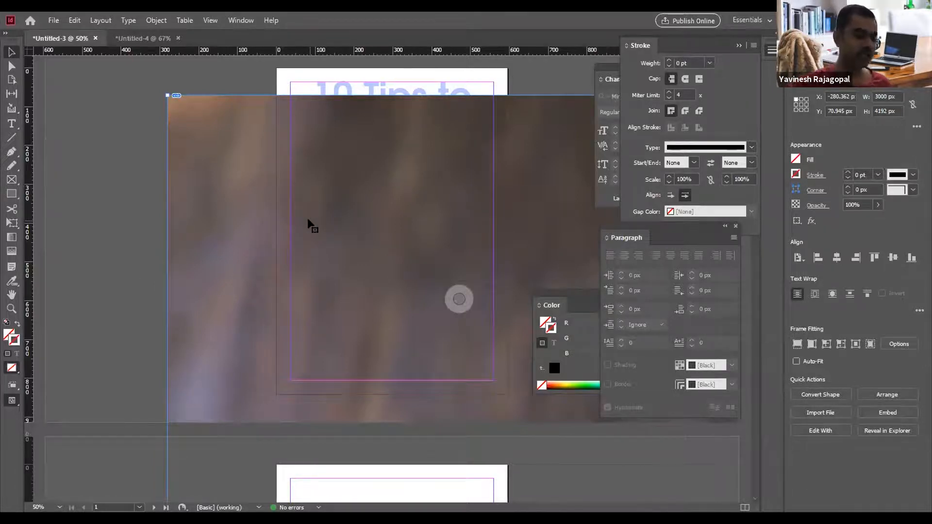
Undo the full-size placement and place the basil photo at about 480 × 671 px on the pasteboard beside page 1.
{"action": "key", "text": "ctrl+alt+shift+0"}
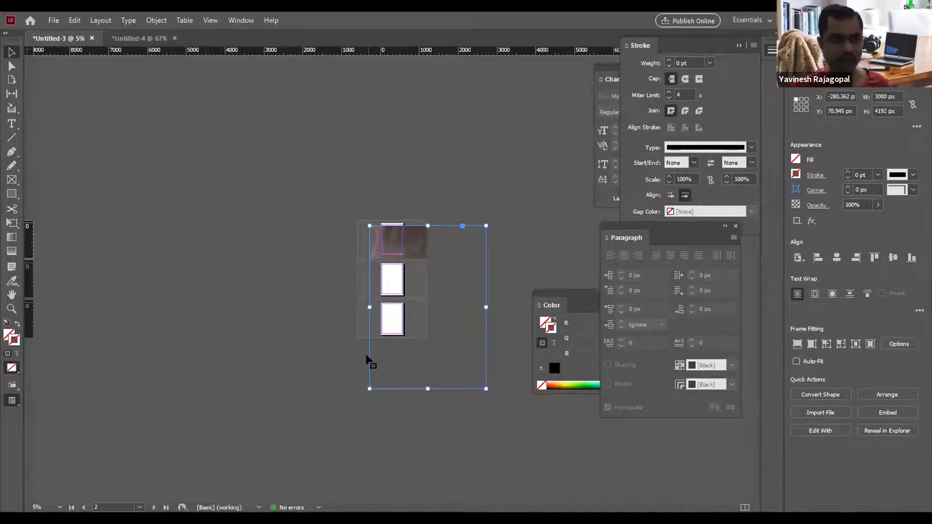
{"action": "key", "text": "ctrl+z"}
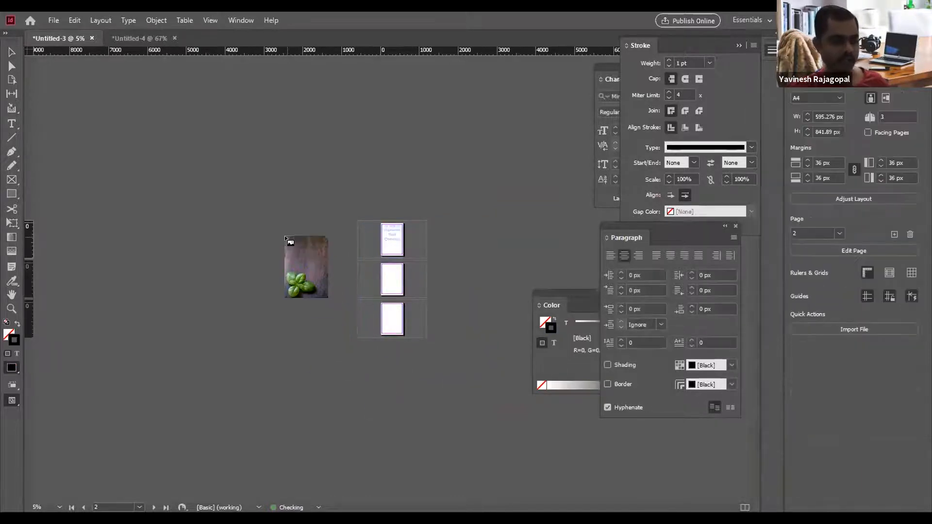
{"action": "key", "text": "ctrl+0"}
{"action": "left_click", "coordinate": [285, 236]}
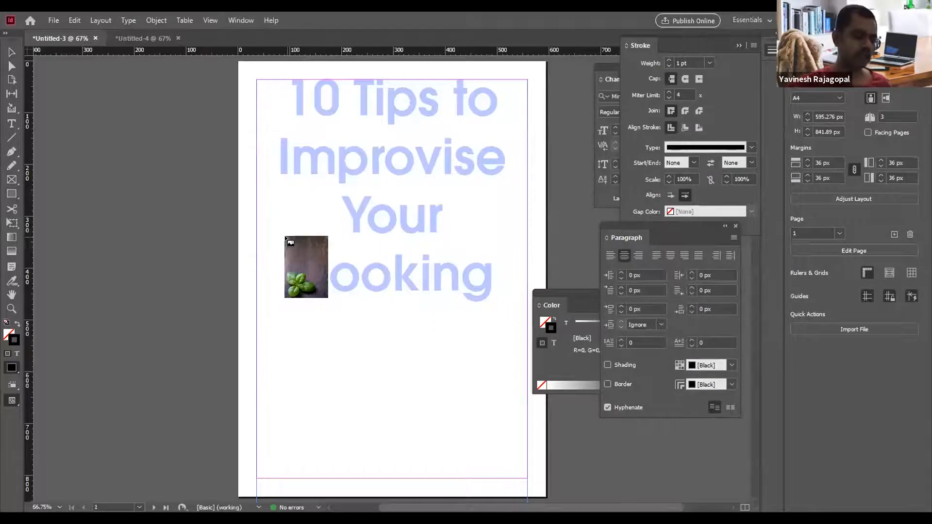
{"action": "key", "text": "ctrl+minus"}
{"action": "key", "text": "ctrl+minus"}
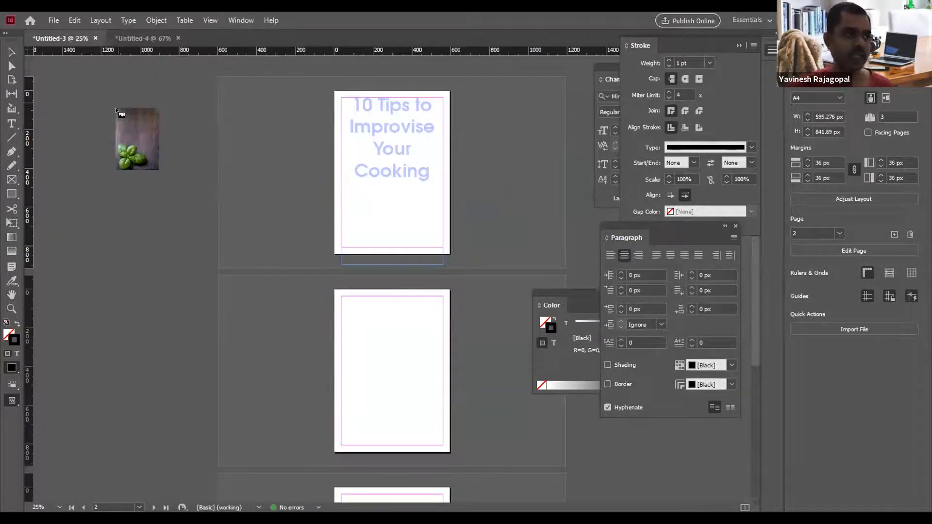
{"action": "left_click_drag", "start_coordinate": [244, 107], "coordinate": [337, 237]}
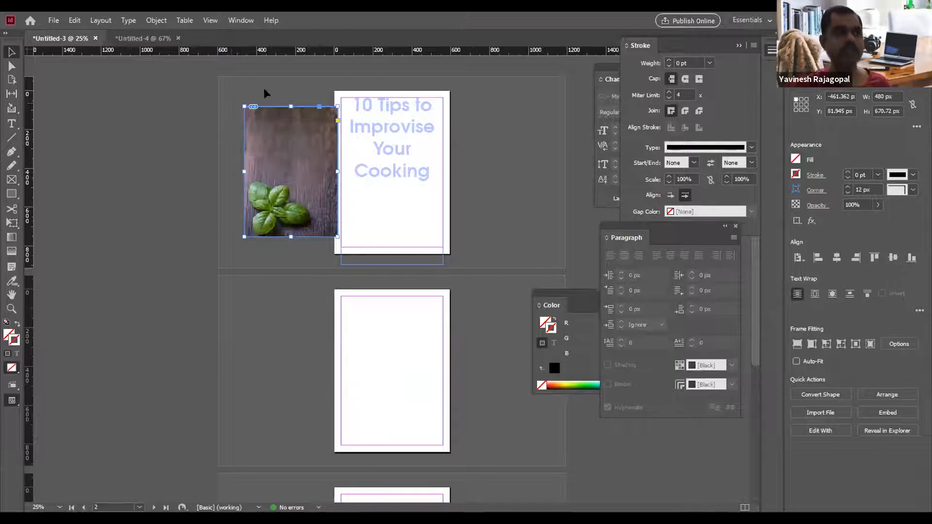
{"action": "key", "text": "ctrl+equal"}
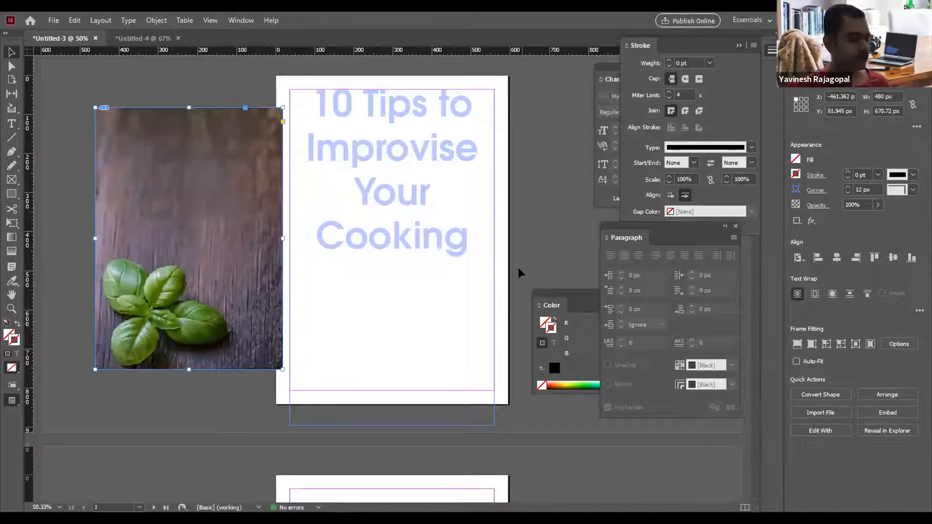
Delete the basil photo and place pexels-monicore-1087897.jpg again at full size, starting beside page 1.
{"action": "key", "text": "Delete"}
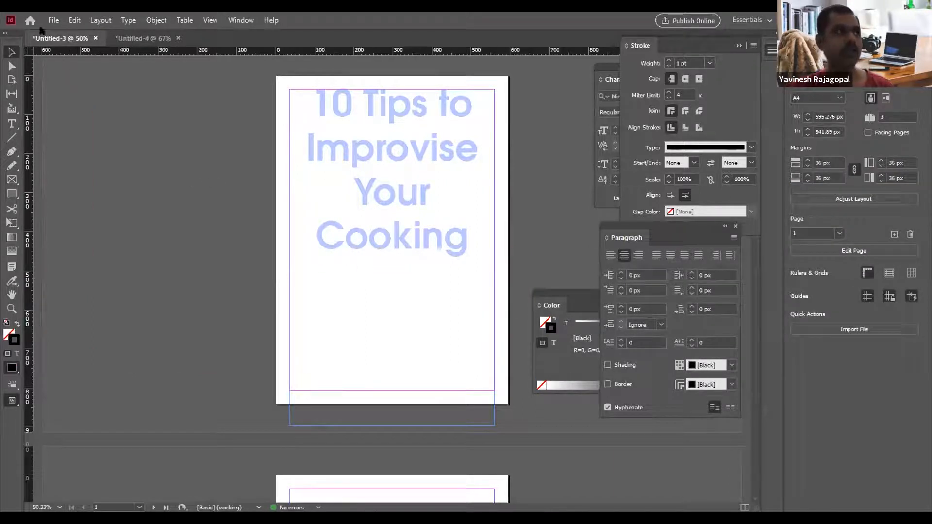
{"action": "left_click", "coordinate": [55, 20]}
{"action": "left_click", "coordinate": [79, 183]}
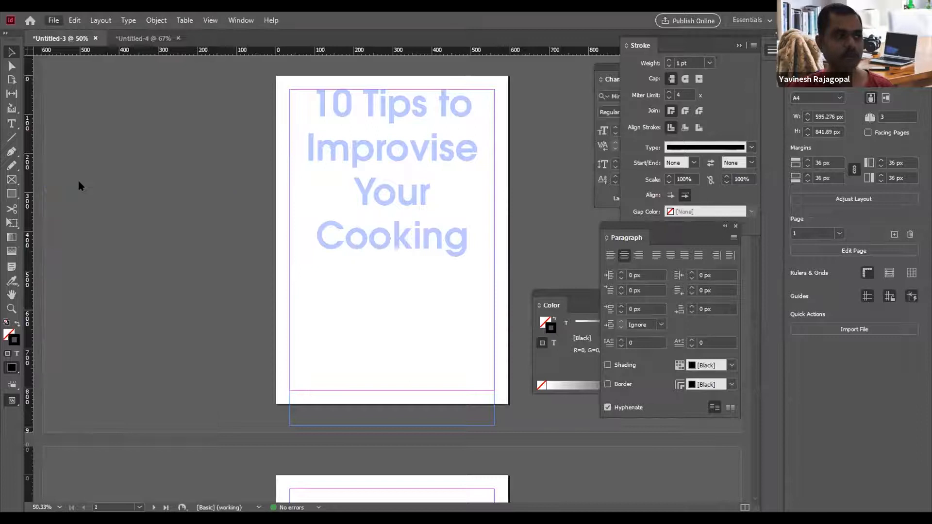
{"action": "left_click", "coordinate": [394, 196]}
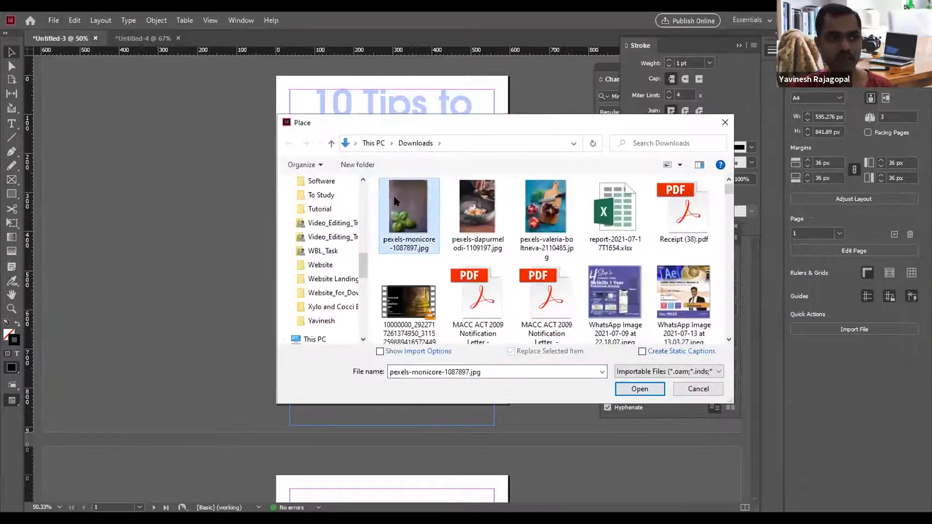
{"action": "left_click", "coordinate": [640, 389]}
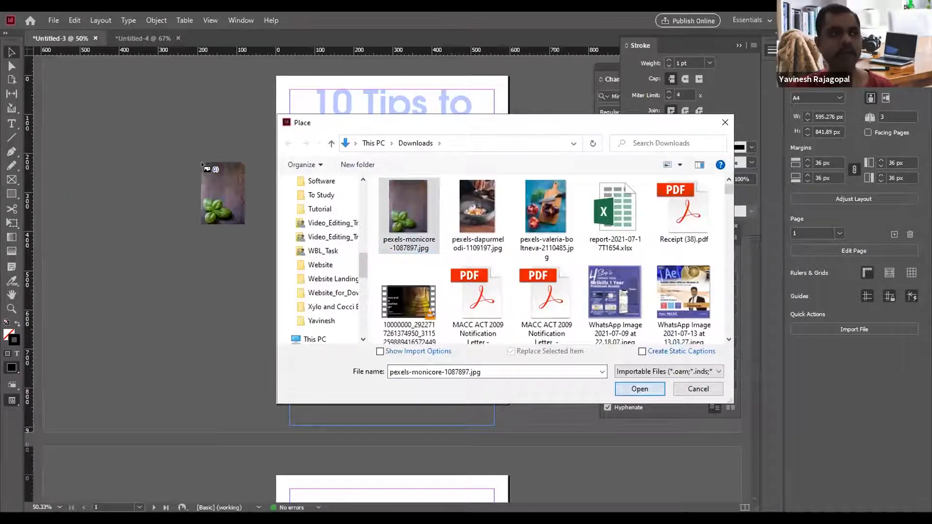
{"action": "left_click", "coordinate": [182, 129]}
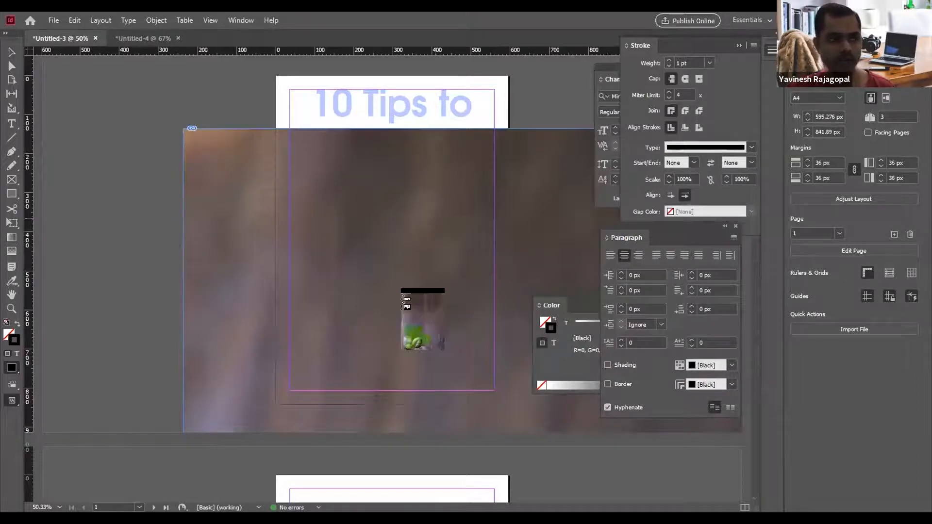
Scale the full-size basil photo and its frame down to about 480 × 671 px, partly overlapping page 1.
{"action": "left_click", "coordinate": [12, 52]}
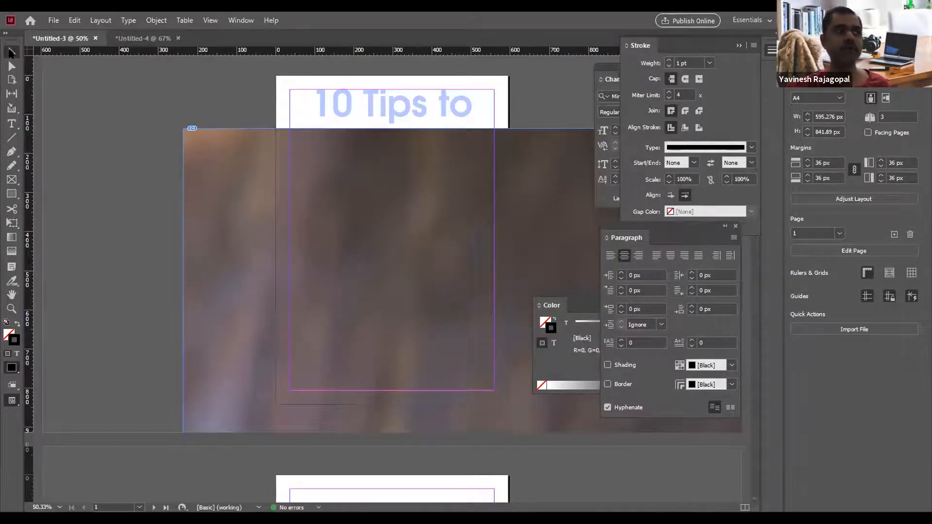
{"action": "key", "text": "ctrl+minus"}
{"action": "key", "text": "ctrl+minus"}
{"action": "key", "text": "ctrl+minus"}
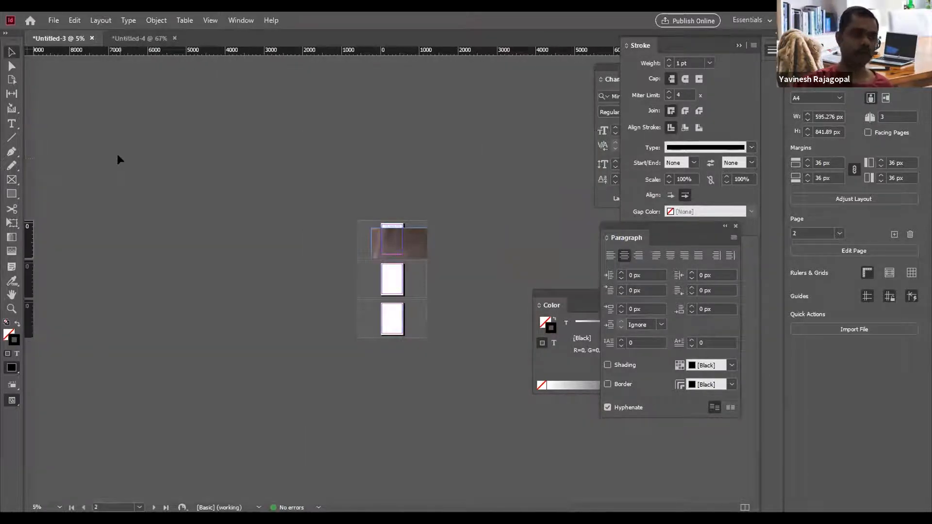
{"action": "left_click", "coordinate": [426, 307]}
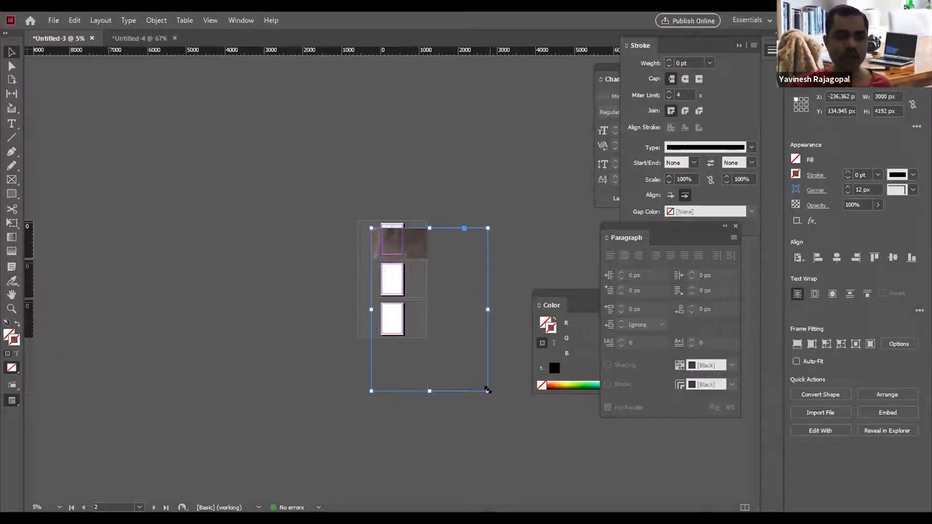
{"action": "left_click_drag", "start_coordinate": [487, 389], "coordinate": [389, 254]}
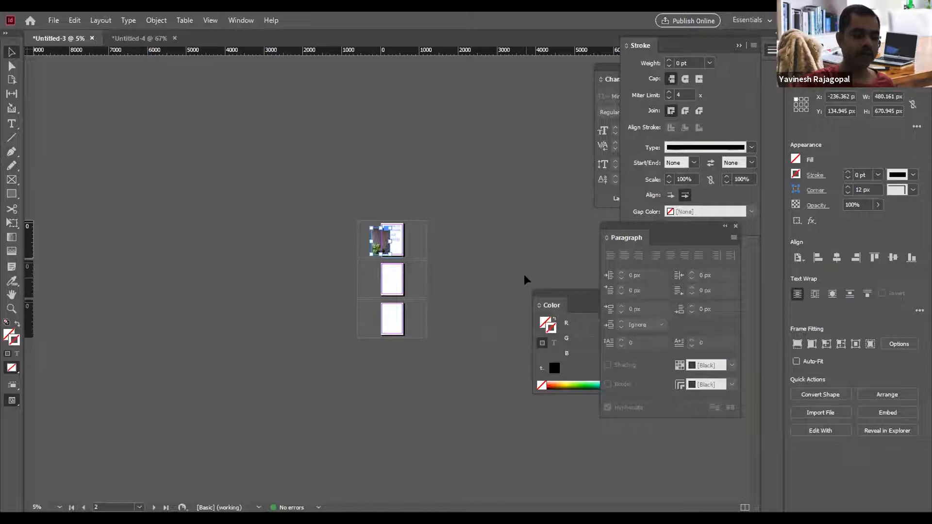
{"action": "key", "text": "ctrl+0"}
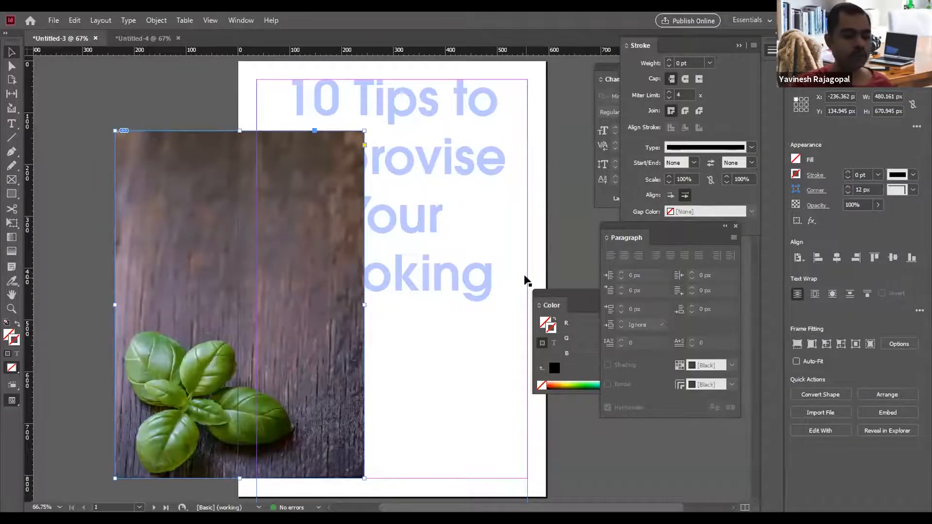
Examine the scaled basil photo against the page at several zoom levels, finishing with page 1 fitted in the window.
{"action": "key", "text": "ctrl+1"}
{"action": "key", "text": "ctrl+minus"}
{"action": "key", "text": "ctrl+minus"}
{"action": "key", "text": "ctrl+minus"}
{"action": "key", "text": "ctrl+minus"}
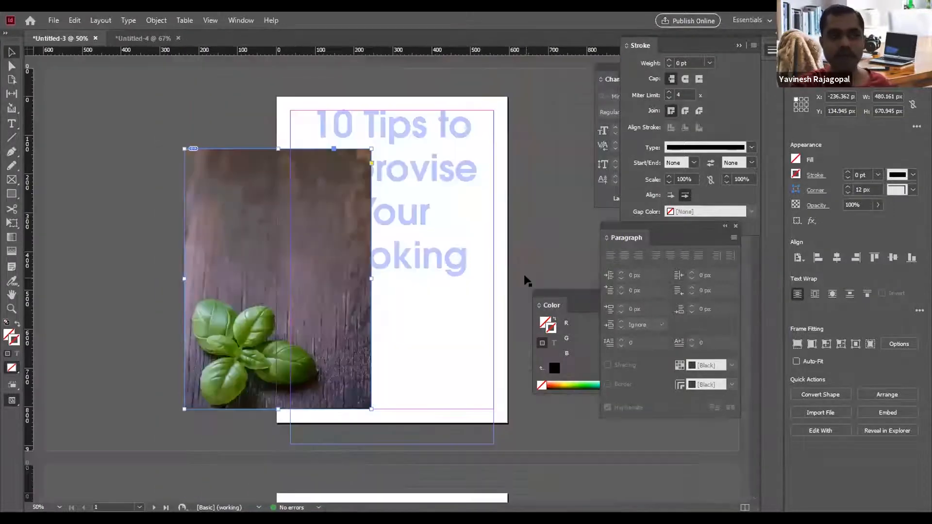
{"action": "key", "text": "ctrl+0"}
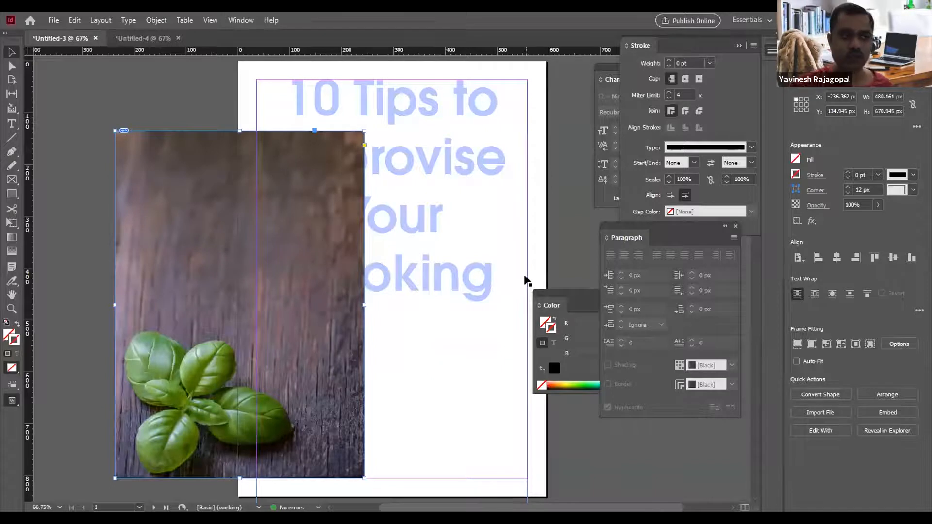
{"action": "left_click", "coordinate": [564, 231]}
{"action": "key", "text": "ctrl+minus"}
{"action": "key", "text": "ctrl+minus"}
{"action": "key", "text": "ctrl+minus"}
{"action": "key", "text": "ctrl+minus"}
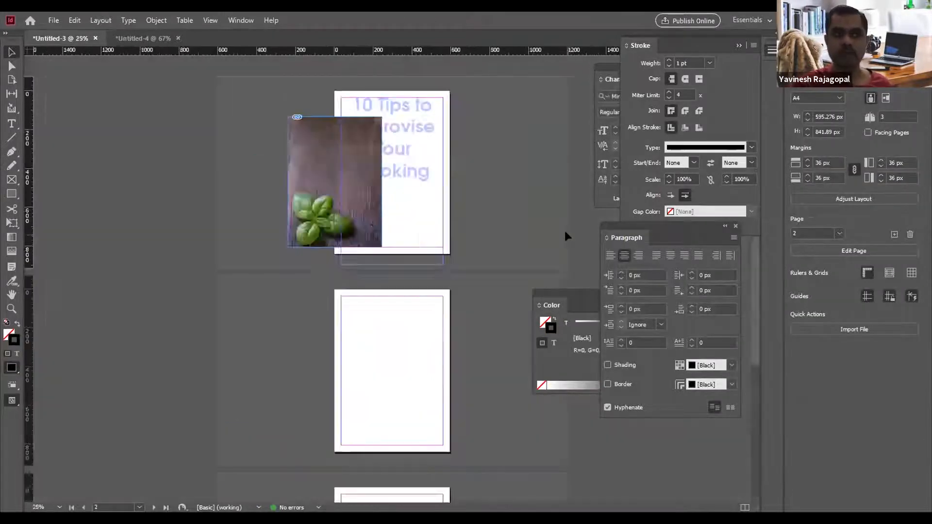
{"action": "key", "text": "ctrl+equal"}
{"action": "key", "text": "ctrl+equal"}
{"action": "key", "text": "ctrl+equal"}
{"action": "key", "text": "ctrl+equal"}
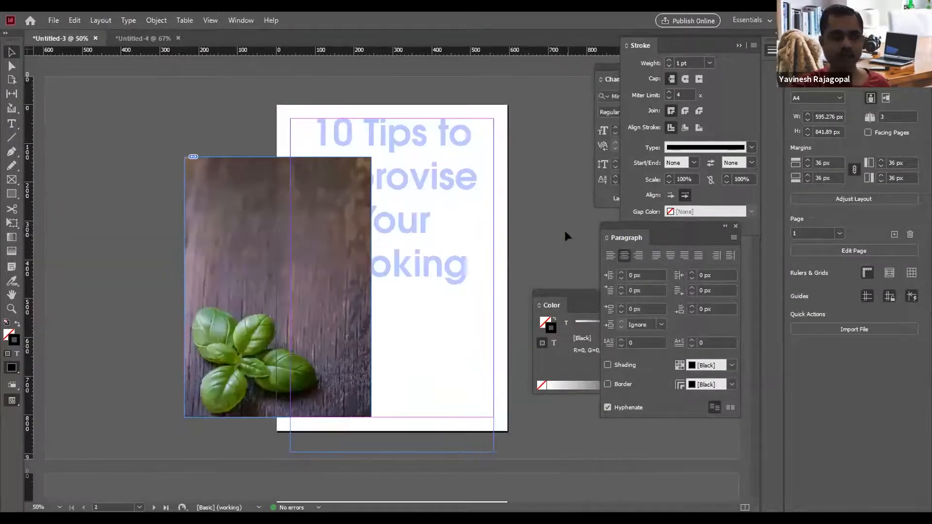
{"action": "key", "text": "ctrl+0"}
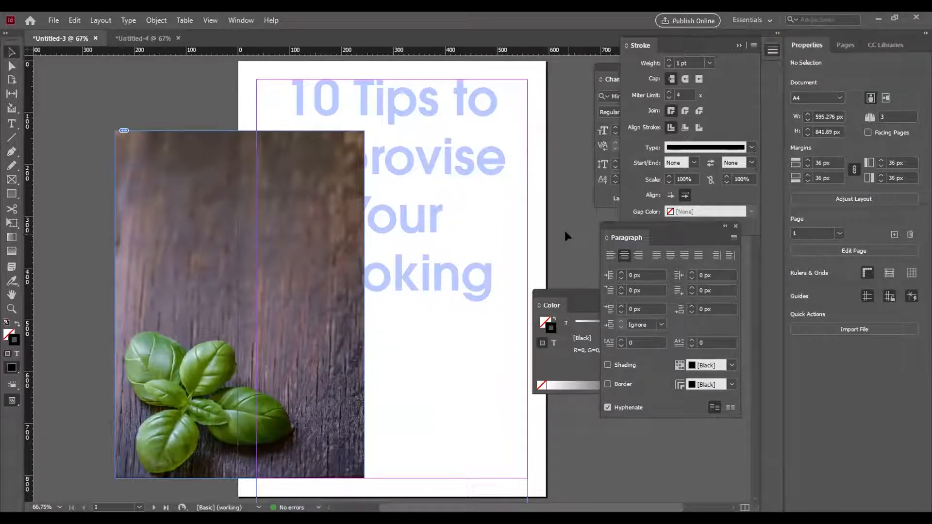
Delete the scaled basil photo that overlaps page 1.
{"action": "left_click", "coordinate": [139, 201]}
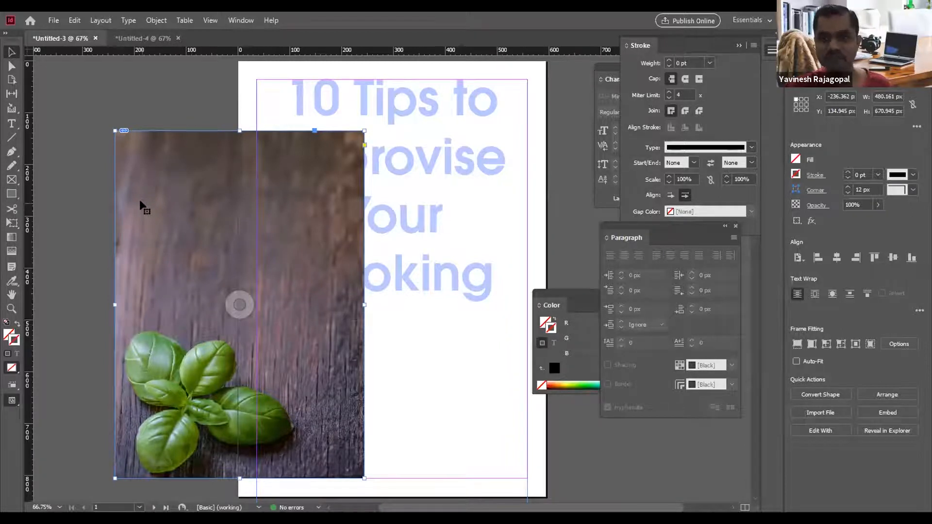
{"action": "key", "text": "Delete"}
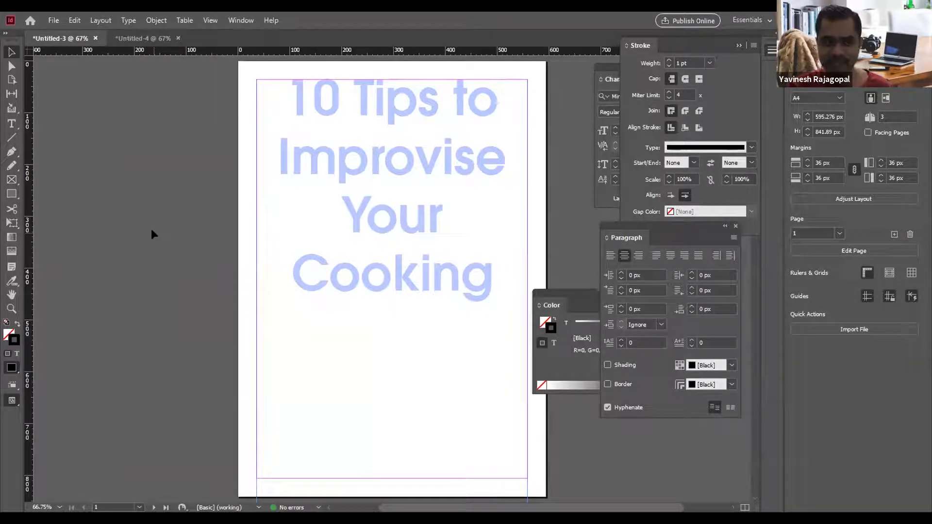
{"action": "left_click", "coordinate": [53, 20]}
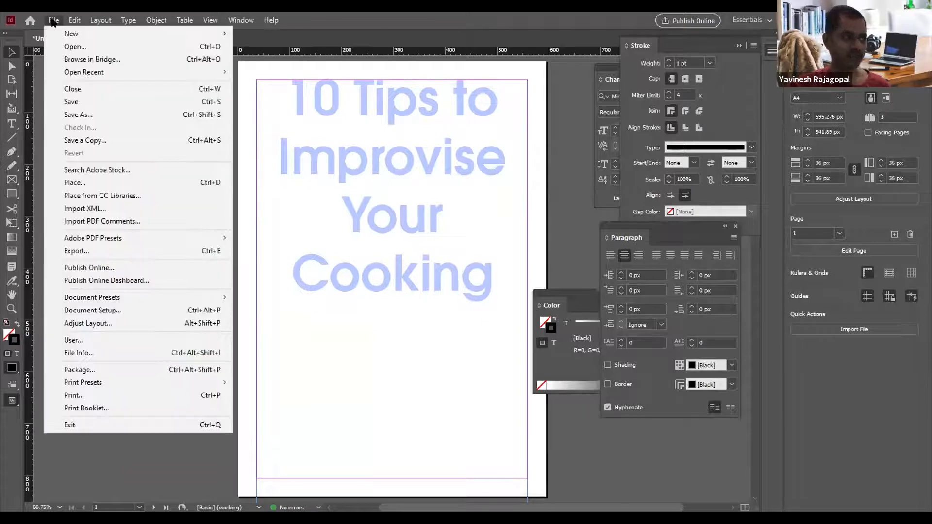
Place pexels-monicore-1087897.jpg from Downloads at full size, starting on the pasteboard beside the upper part of page 1.
{"action": "left_click", "coordinate": [80, 184]}
{"action": "left_click", "coordinate": [404, 200]}
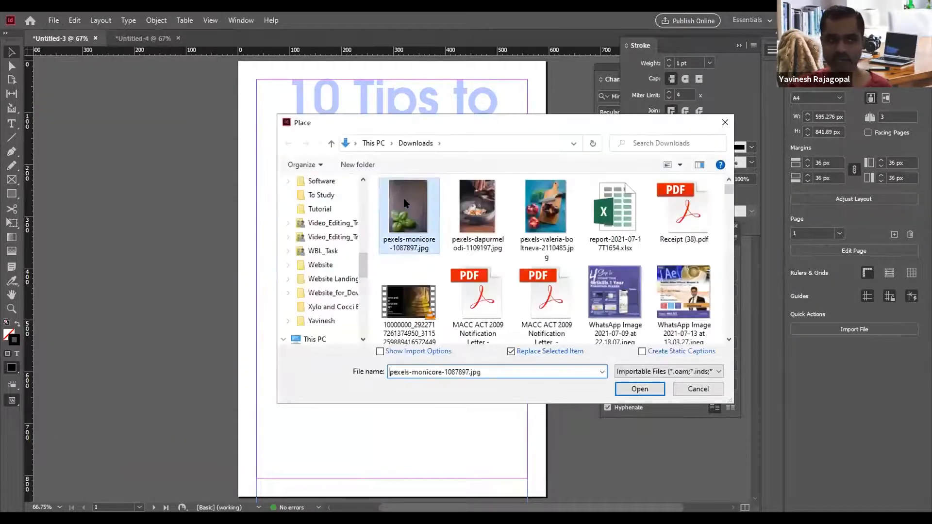
{"action": "left_click", "coordinate": [639, 388]}
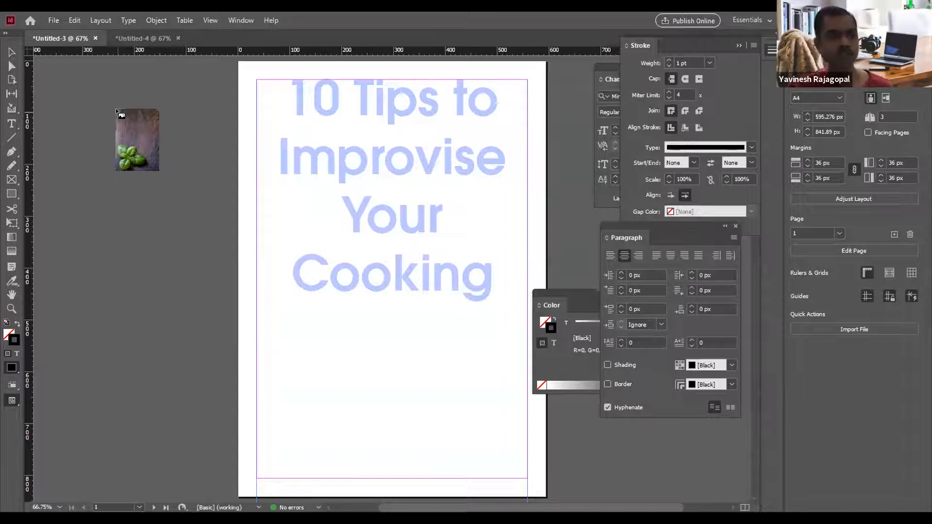
{"action": "left_click", "coordinate": [121, 97]}
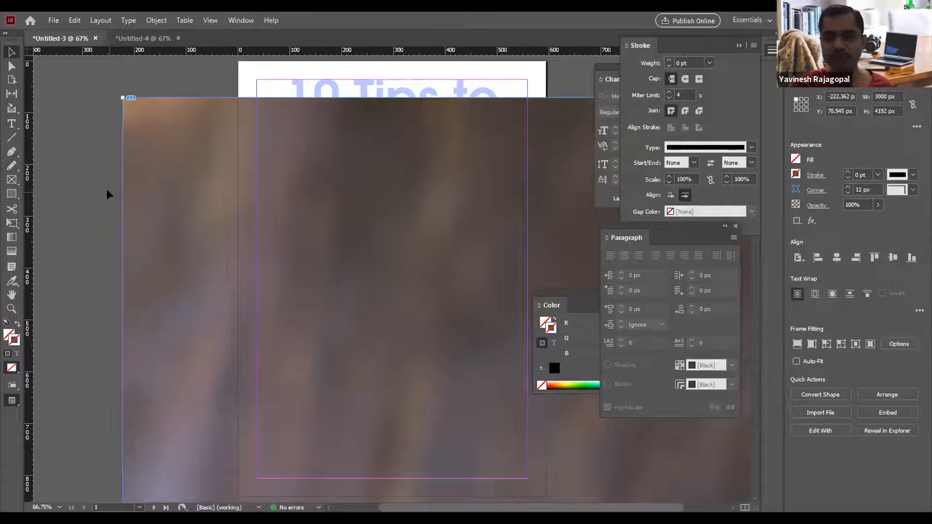
Scale the full-size basil photo and its frame down together to about 552 × 771 px.
{"action": "key", "text": "ctrl+minus"}
{"action": "key", "text": "ctrl+minus"}
{"action": "key", "text": "ctrl+minus"}
{"action": "key", "text": "ctrl+minus"}
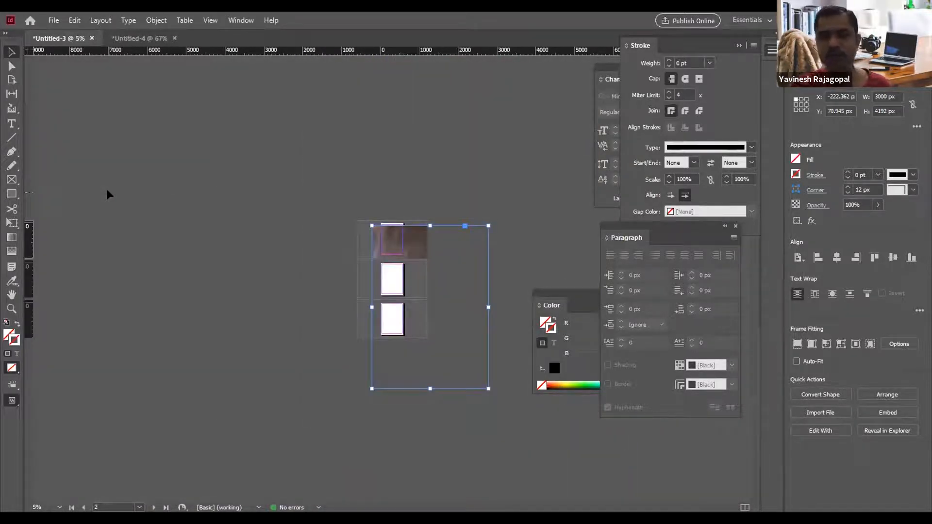
{"action": "left_click", "coordinate": [12, 53]}
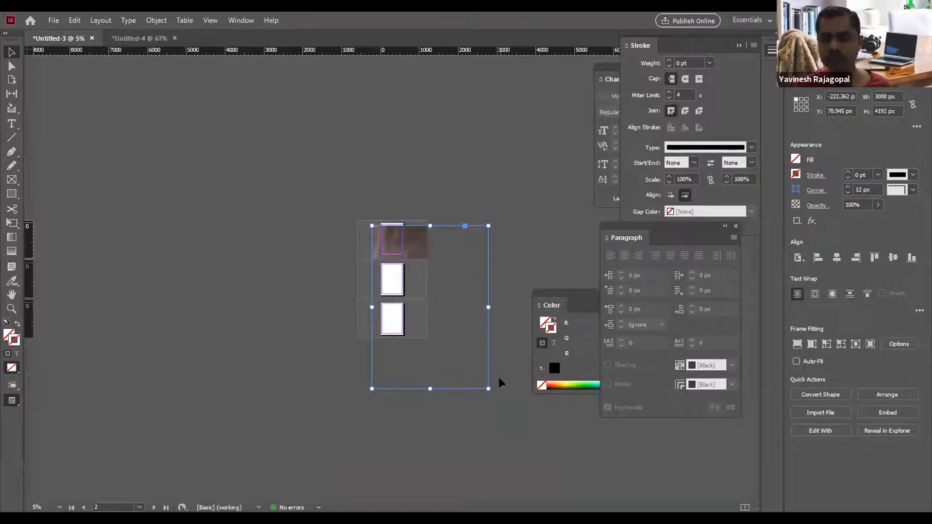
{"action": "left_click_drag", "start_coordinate": [486, 386], "coordinate": [380, 253]}
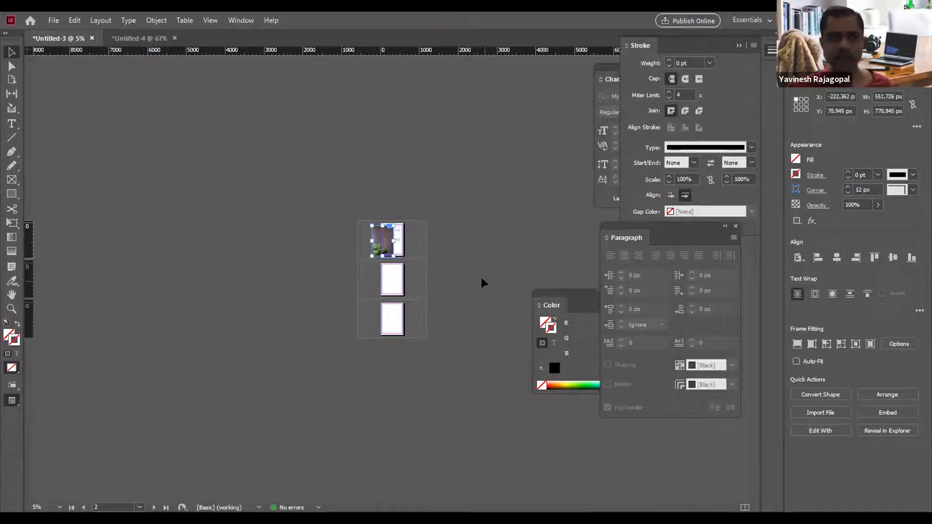
Inspect the reduced basil photo up close against page 1 and delete it.
{"action": "key", "text": "ctrl+equal"}
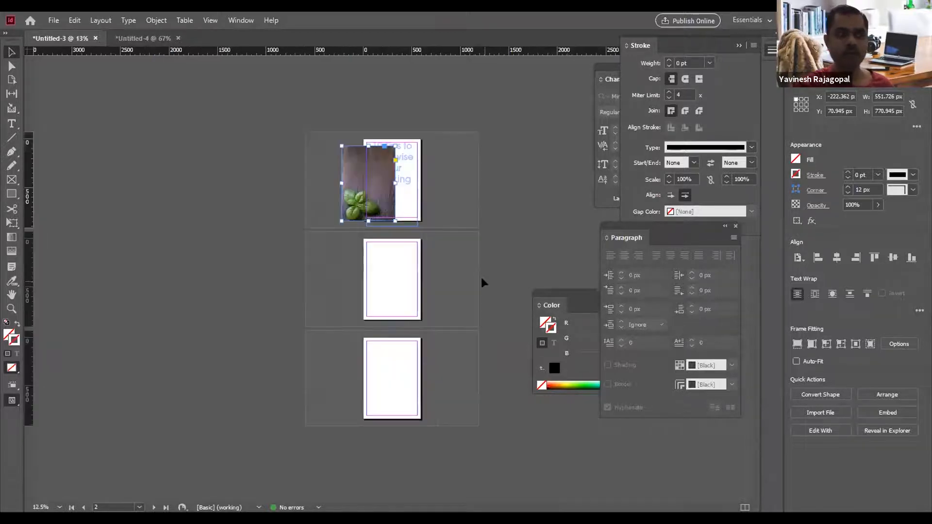
{"action": "key", "text": "ctrl+equal"}
{"action": "key", "text": "ctrl+equal"}
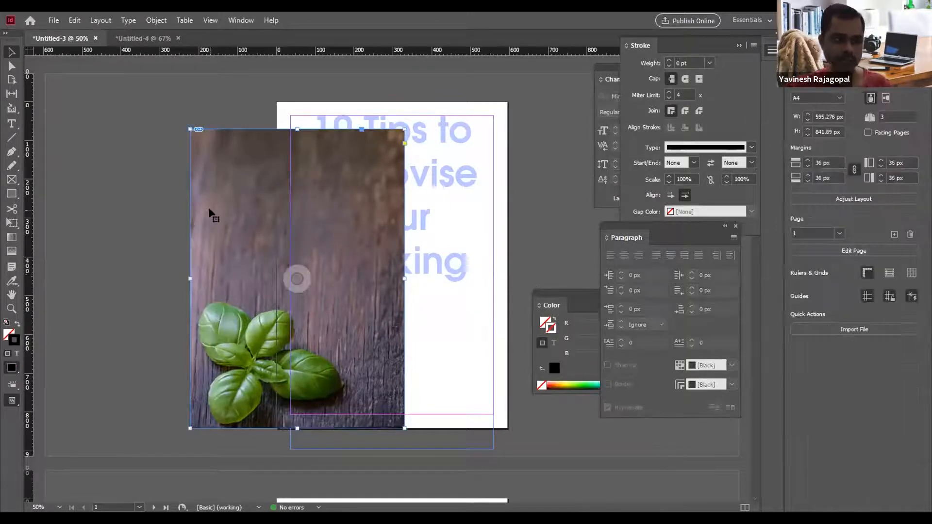
{"action": "key", "text": "Delete"}
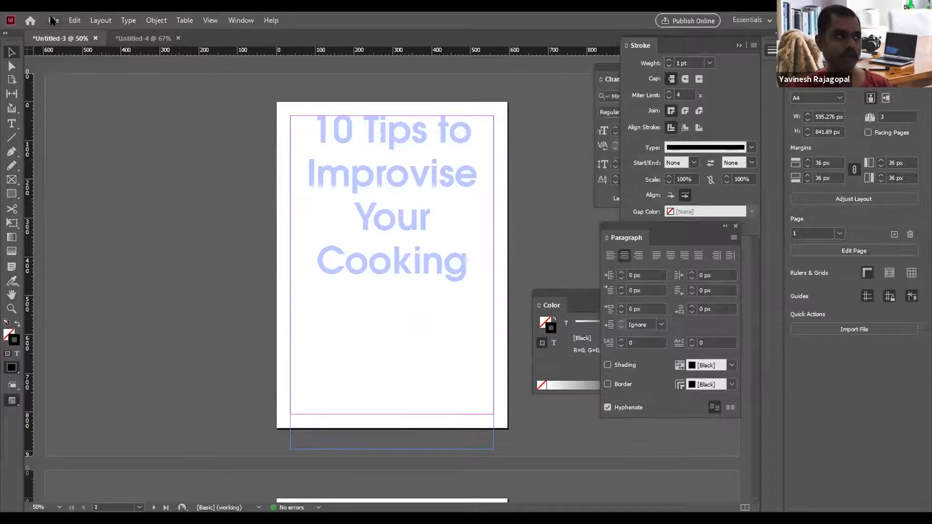
Place pexels-monicore-1087897.jpg in a drawn frame of about 630 × 880 px covering page 1.
{"action": "left_click", "coordinate": [53, 20]}
{"action": "left_click", "coordinate": [94, 184]}
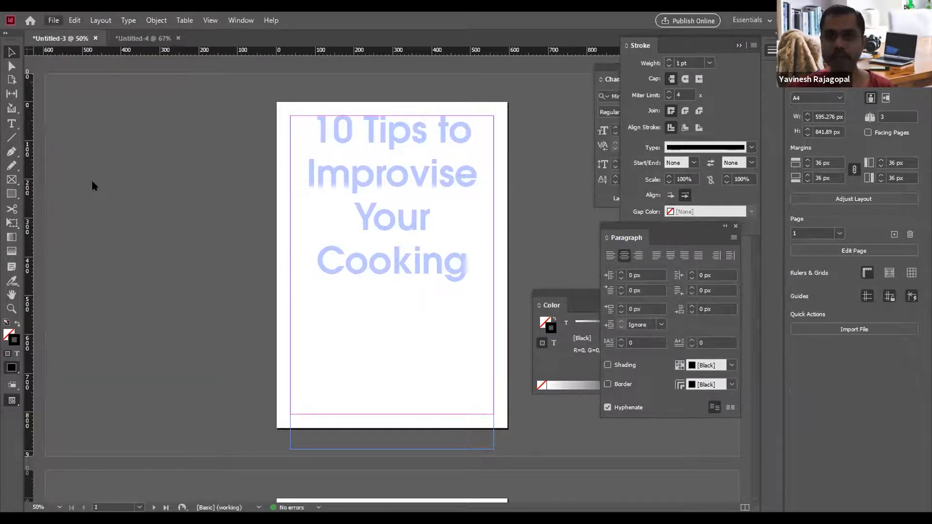
{"action": "left_click", "coordinate": [415, 203]}
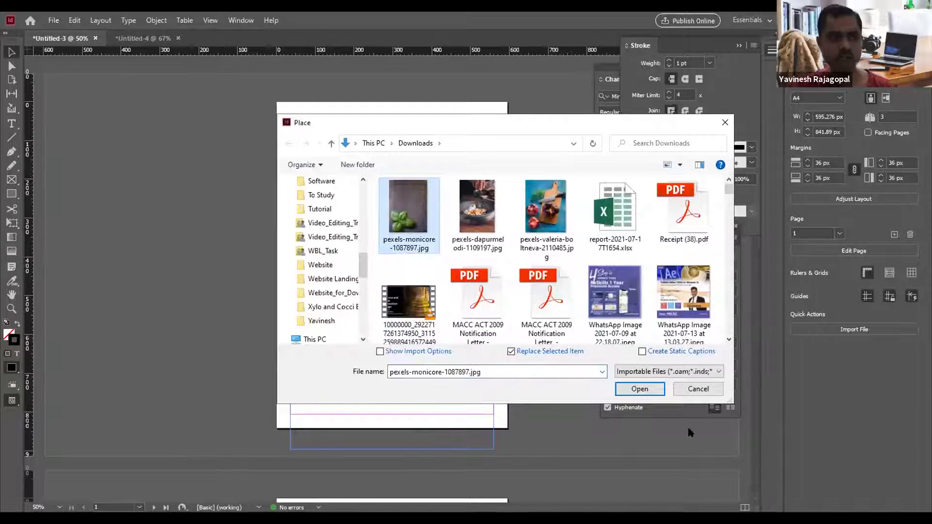
{"action": "left_click", "coordinate": [636, 389]}
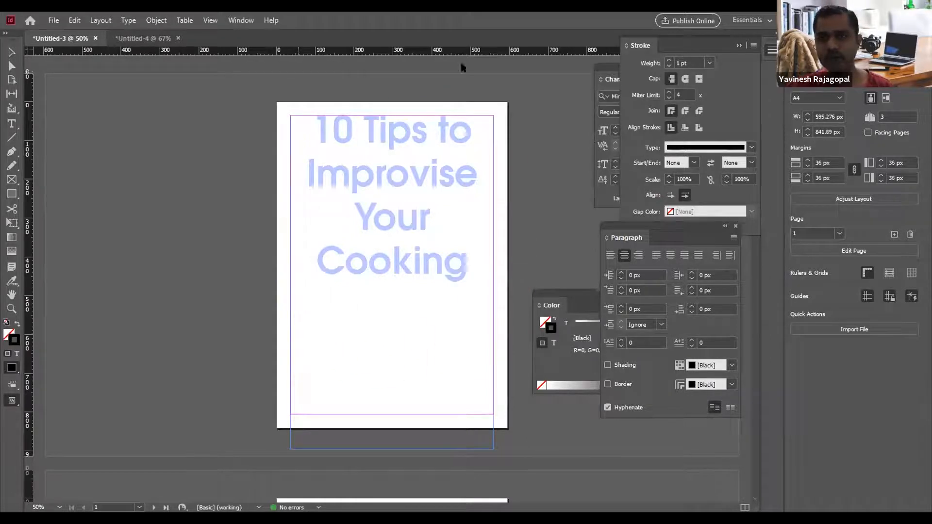
{"action": "left_click_drag", "start_coordinate": [267, 91], "coordinate": [511, 426]}
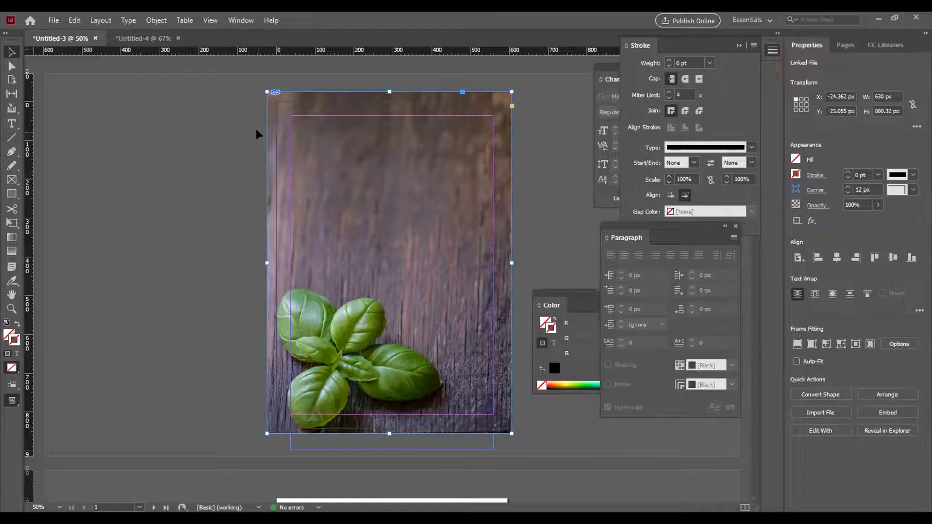
Delete the basil photo and place pexels-monicore-1087897.jpg again over page 1 in a larger drawn frame of about 664 × 928 px.
{"action": "key", "text": "Delete"}
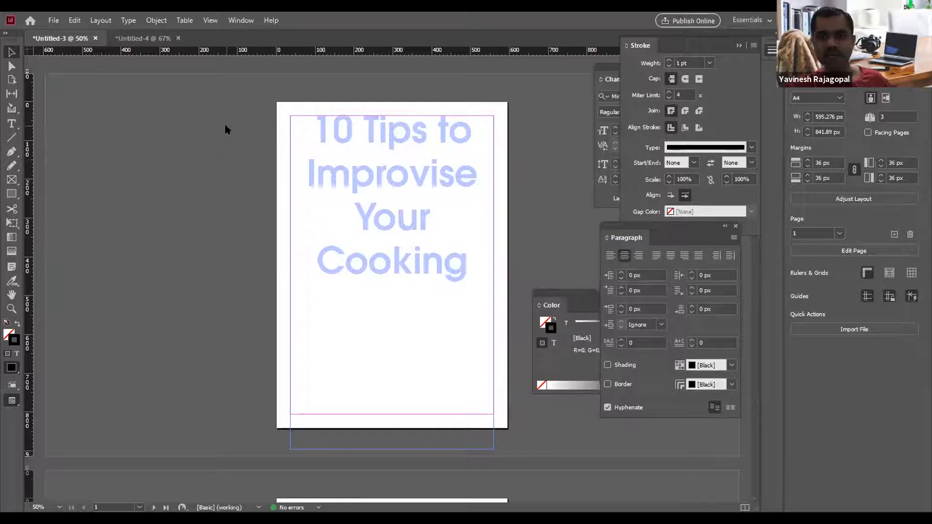
{"action": "key", "text": "ctrl+d"}
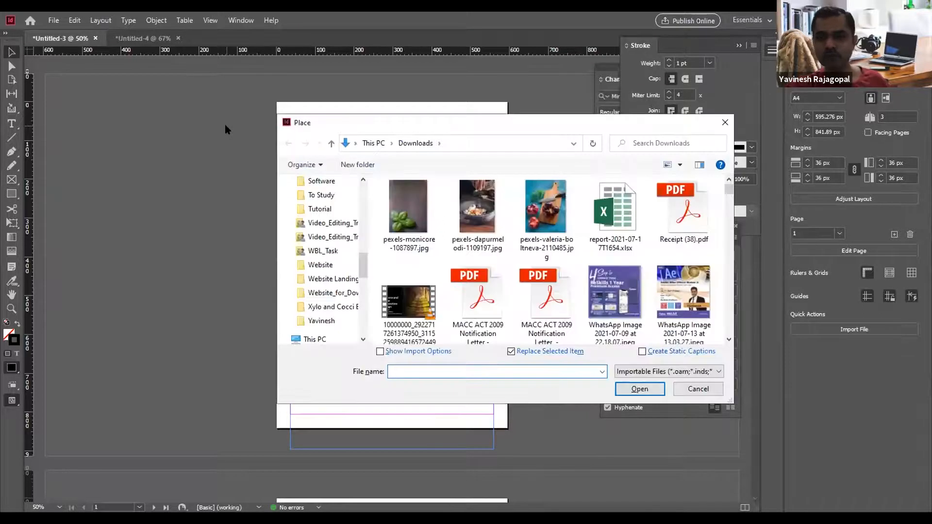
{"action": "left_click", "coordinate": [401, 222]}
{"action": "left_click", "coordinate": [640, 388]}
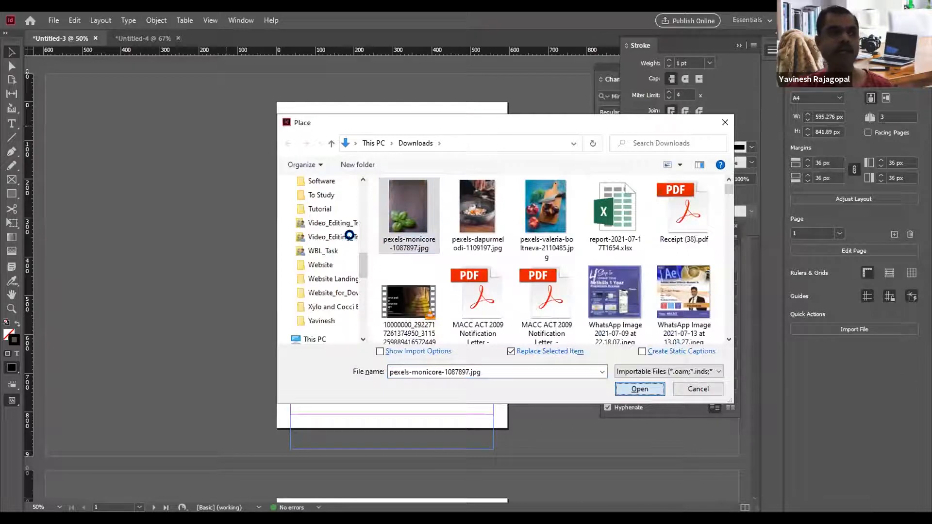
{"action": "left_click_drag", "start_coordinate": [252, 94], "coordinate": [511, 454]}
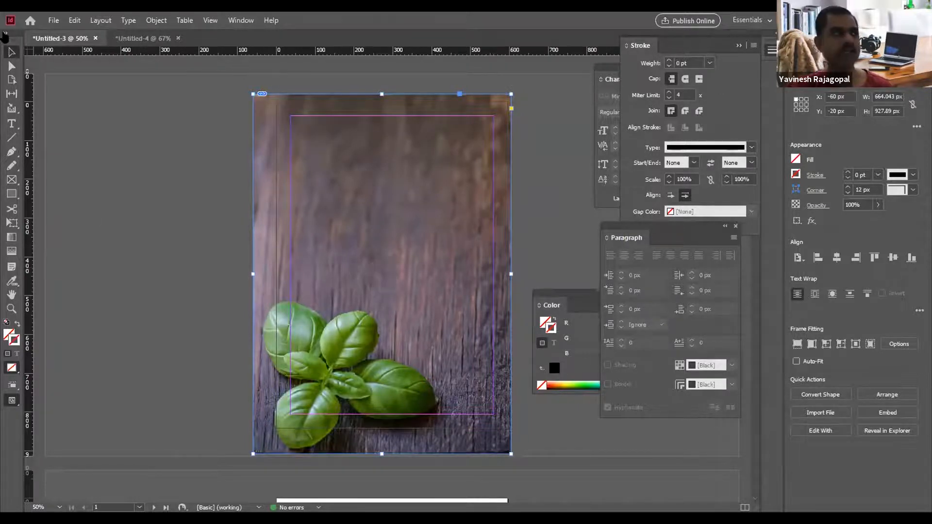
Send the full-page basil image to the back of the stacking order so it sits behind the title text.
{"action": "left_click", "coordinate": [160, 20]}
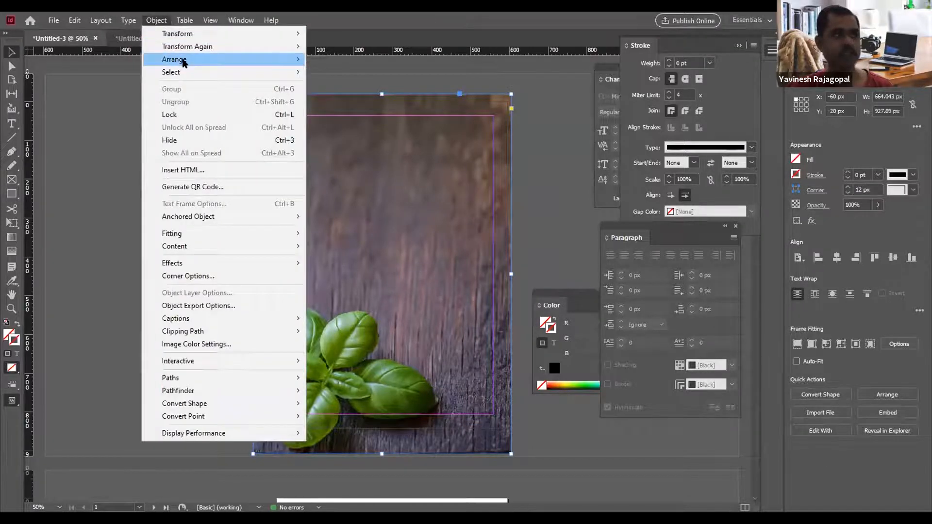
{"action": "mouse_move", "coordinate": [183, 61]}
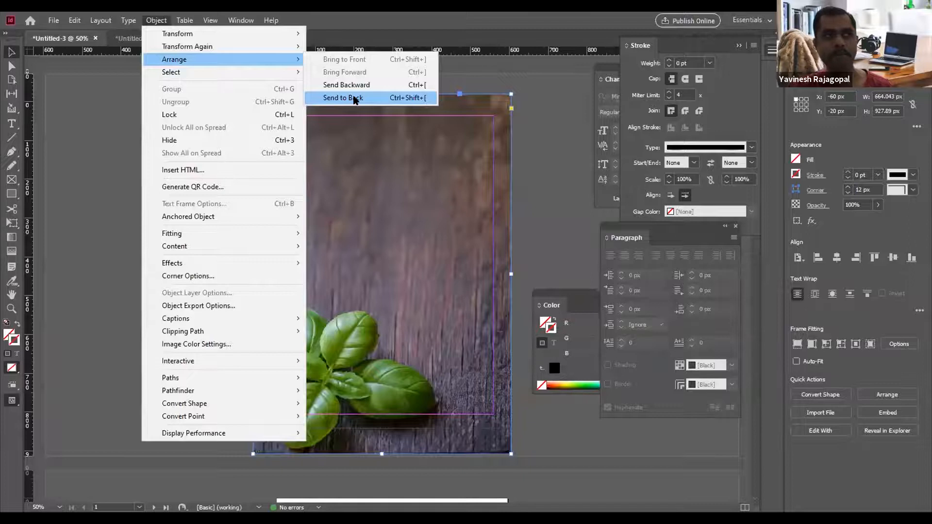
{"action": "left_click", "coordinate": [354, 99]}
{"action": "left_click", "coordinate": [186, 174]}
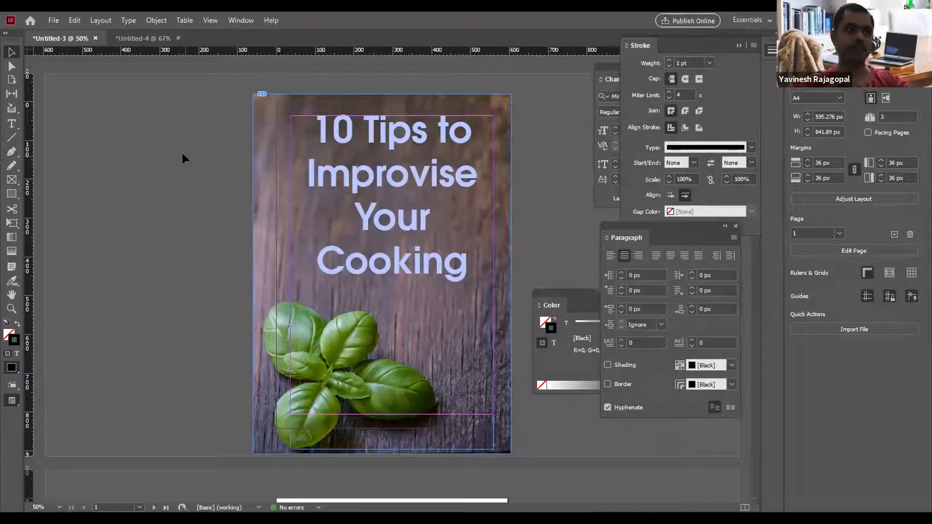
Set the text color of the cover title "10 Tips to Improvise Your Cooking" to white.
{"action": "left_click", "coordinate": [379, 174]}
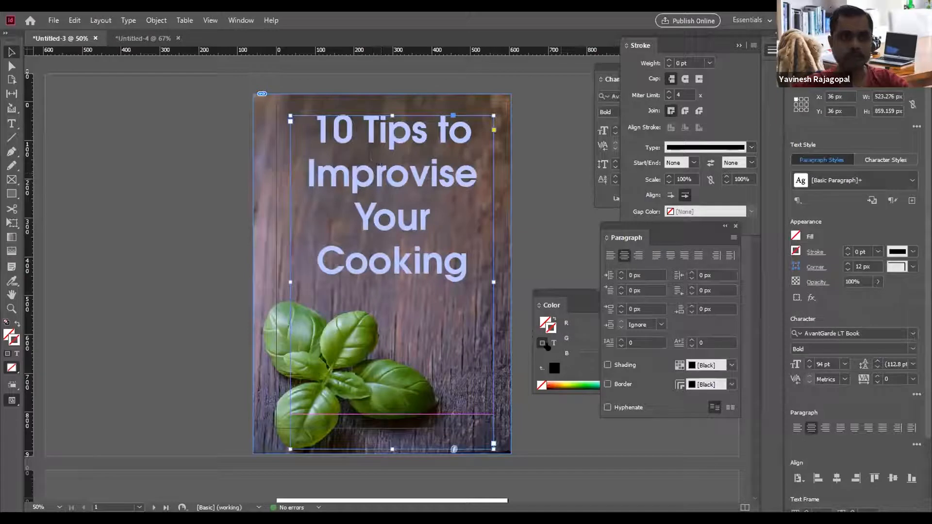
{"action": "left_click", "coordinate": [553, 343]}
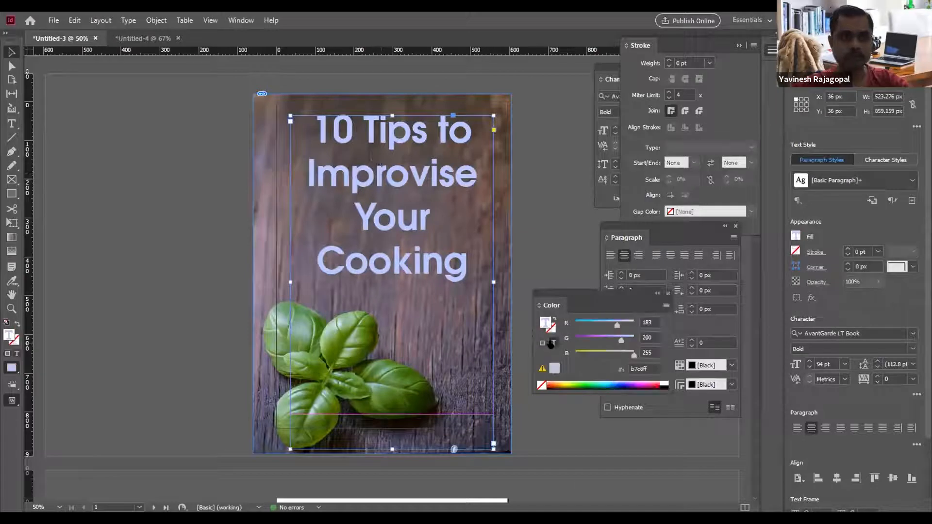
{"action": "left_click", "coordinate": [665, 383]}
{"action": "left_click", "coordinate": [86, 155]}
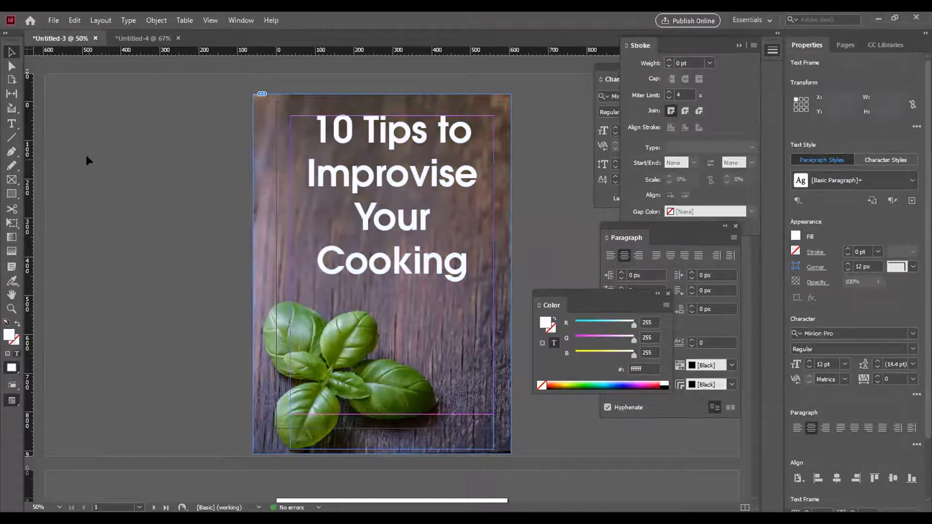
{"action": "left_click", "coordinate": [260, 100]}
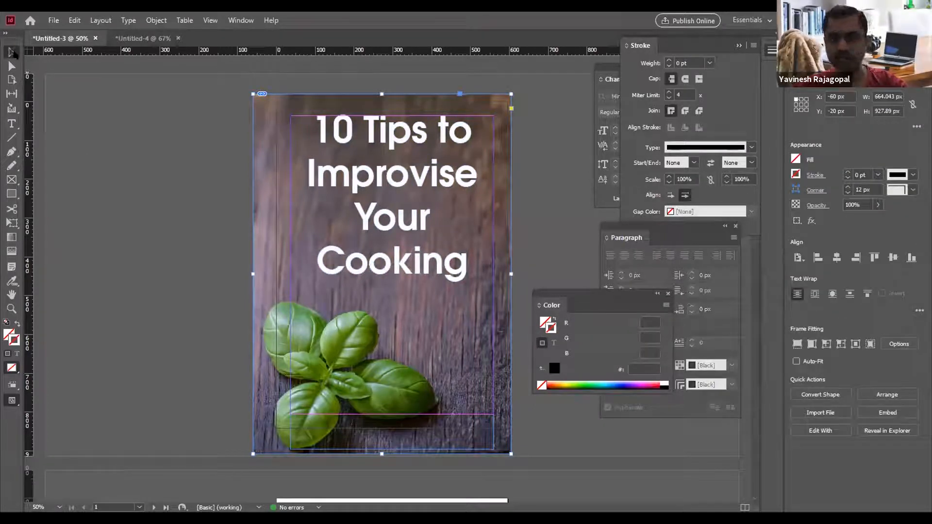
{"action": "left_click", "coordinate": [162, 22]}
{"action": "mouse_move", "coordinate": [175, 59]}
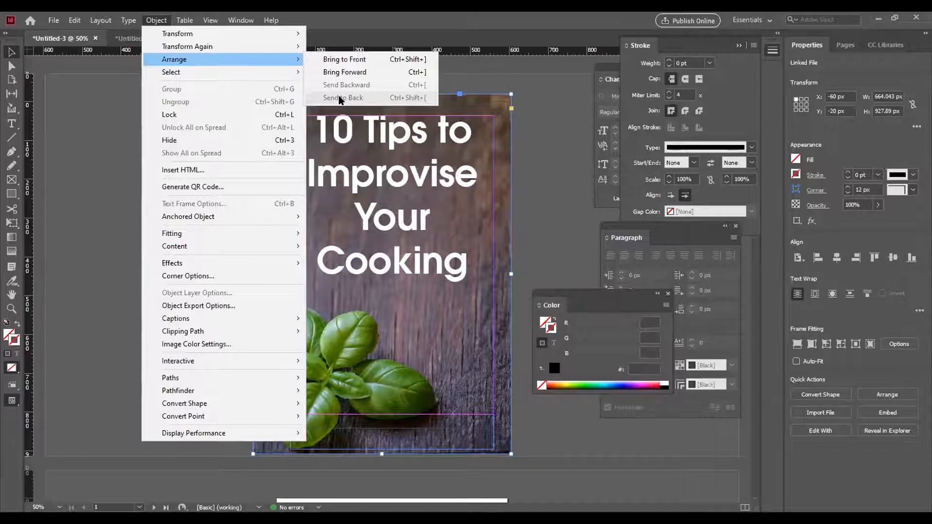
{"action": "left_click", "coordinate": [561, 174]}
{"action": "left_click", "coordinate": [563, 196]}
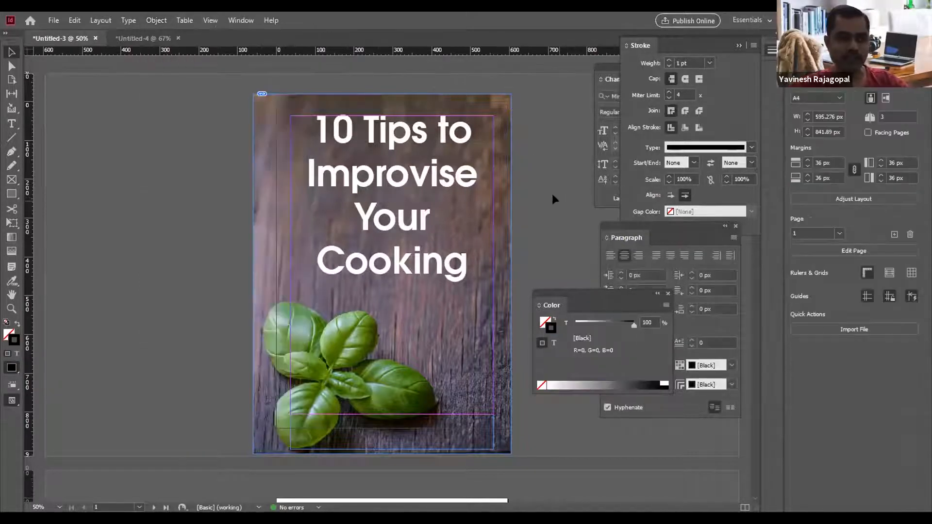
Enlarge the basil image's frame beyond the picture to about 880 px wide and 974 px high, leaving the picture unscaled.
{"action": "left_click", "coordinate": [508, 208]}
{"action": "left_click_drag", "start_coordinate": [511, 274], "coordinate": [542, 273]}
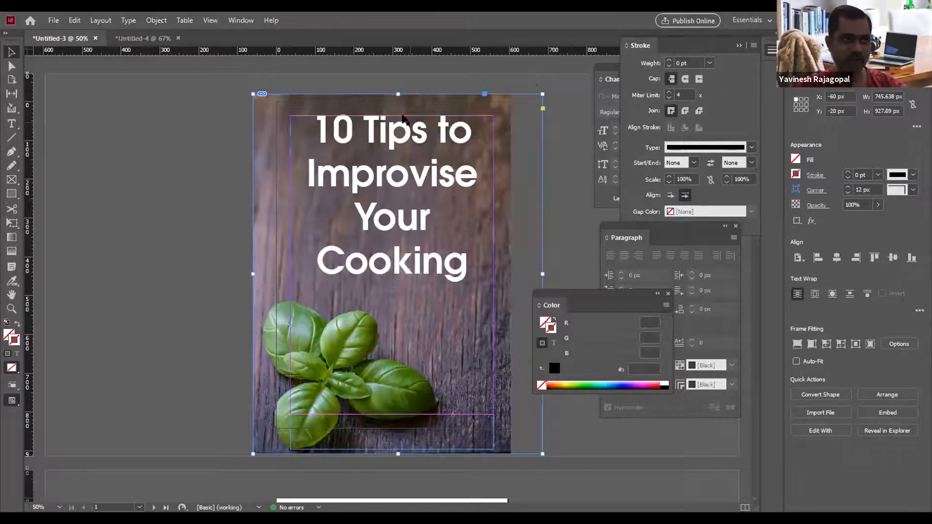
{"action": "left_click_drag", "start_coordinate": [398, 94], "coordinate": [397, 76]}
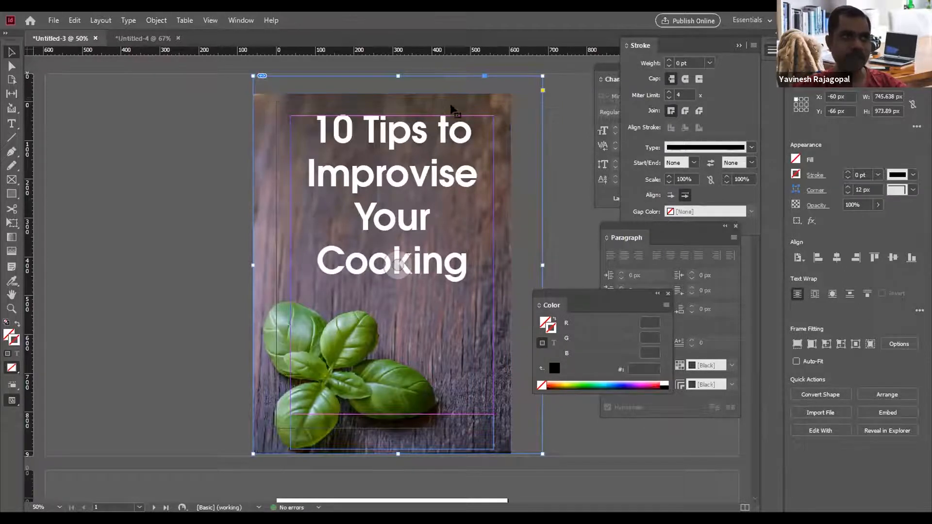
{"action": "left_click_drag", "start_coordinate": [252, 259], "coordinate": [198, 257]}
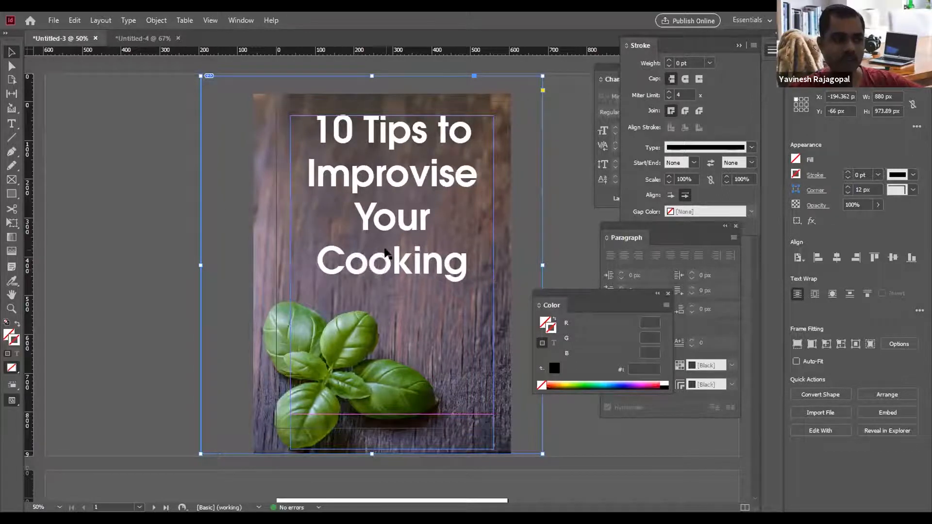
{"action": "left_click", "coordinate": [369, 263]}
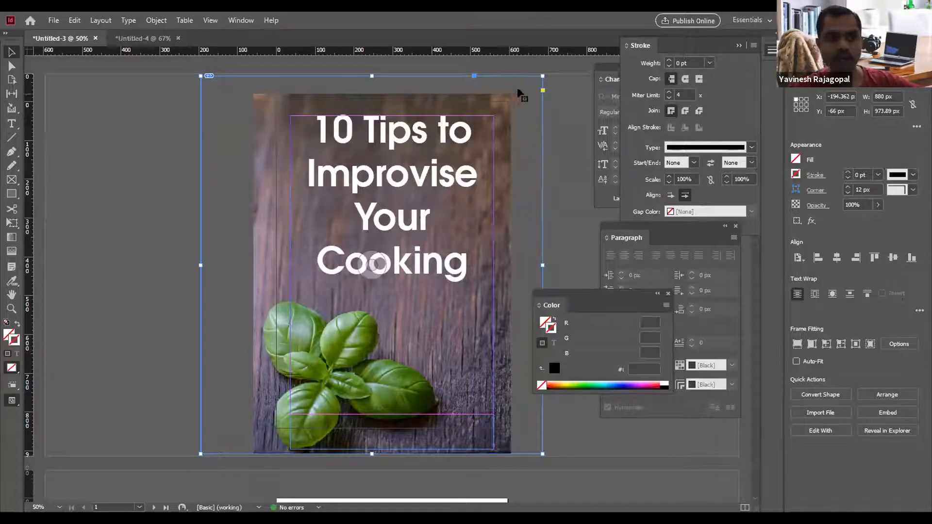
{"action": "left_click", "coordinate": [586, 145]}
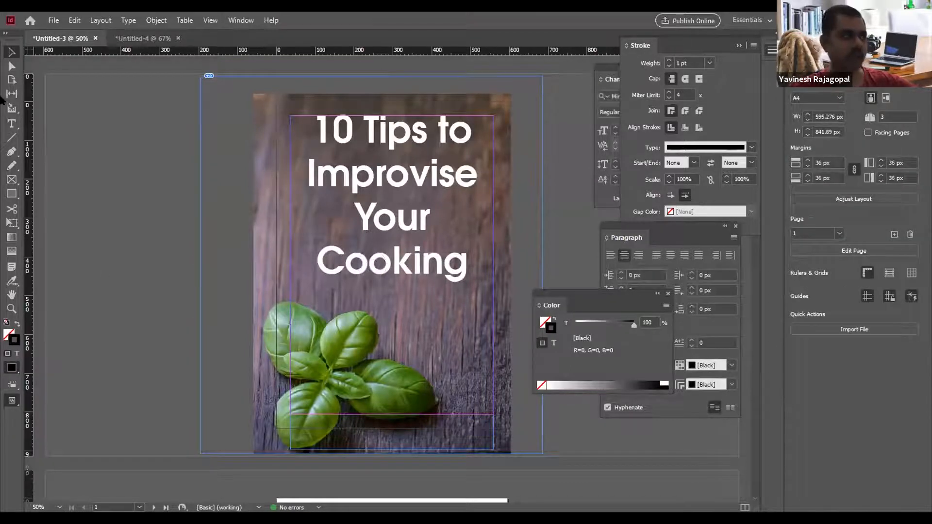
Try scaling the basil image together with its frame down to about 230 by 188 px, and undo the scaling.
{"action": "left_click", "coordinate": [11, 65]}
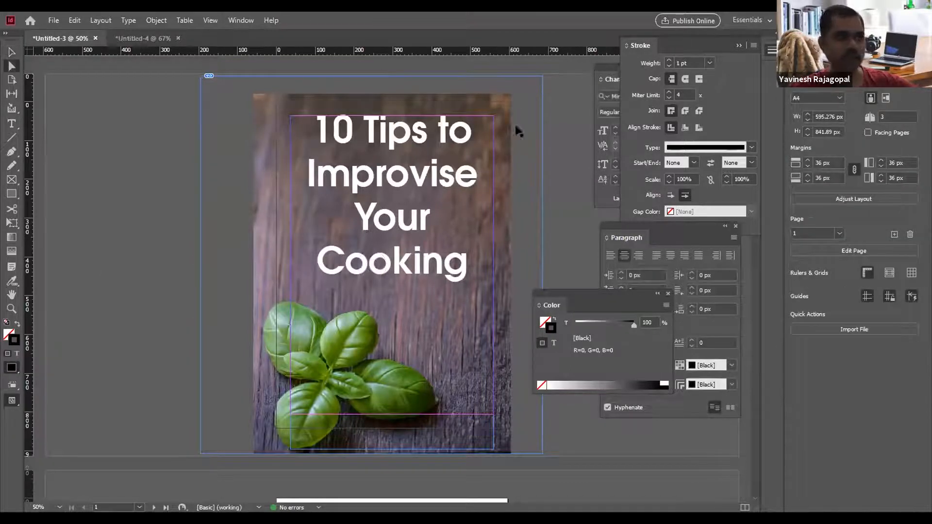
{"action": "left_click", "coordinate": [521, 94]}
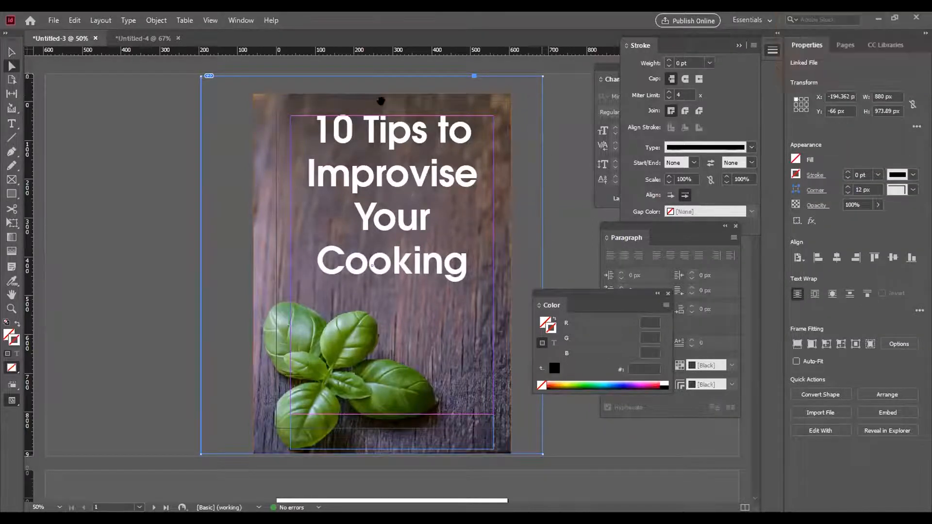
{"action": "left_click", "coordinate": [12, 52]}
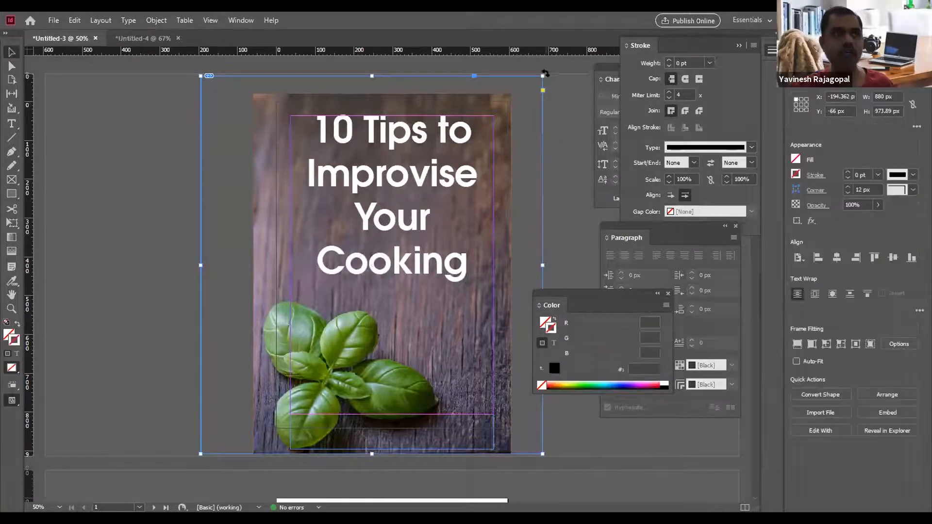
{"action": "left_click_drag", "start_coordinate": [542, 76], "coordinate": [288, 379]}
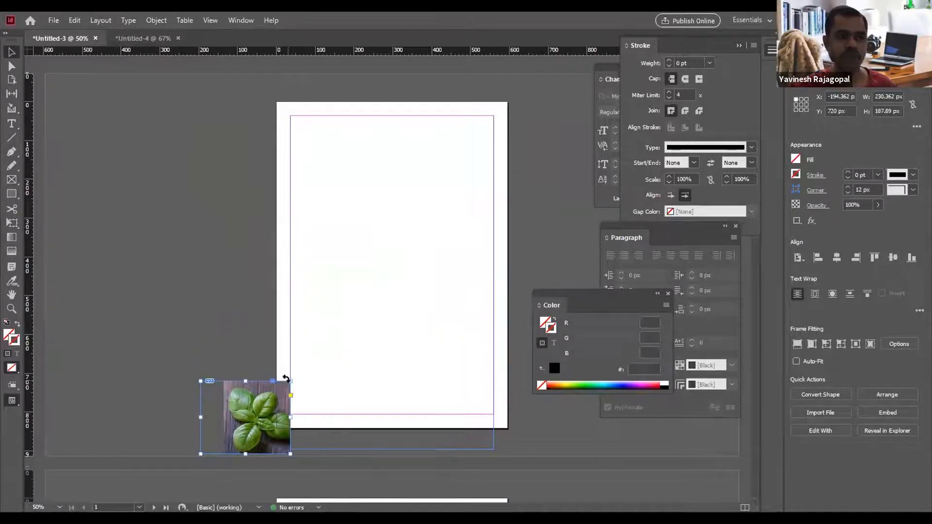
{"action": "key", "text": "ctrl+z"}
{"action": "key", "text": "ctrl+z"}
{"action": "key", "text": "ctrl+z"}
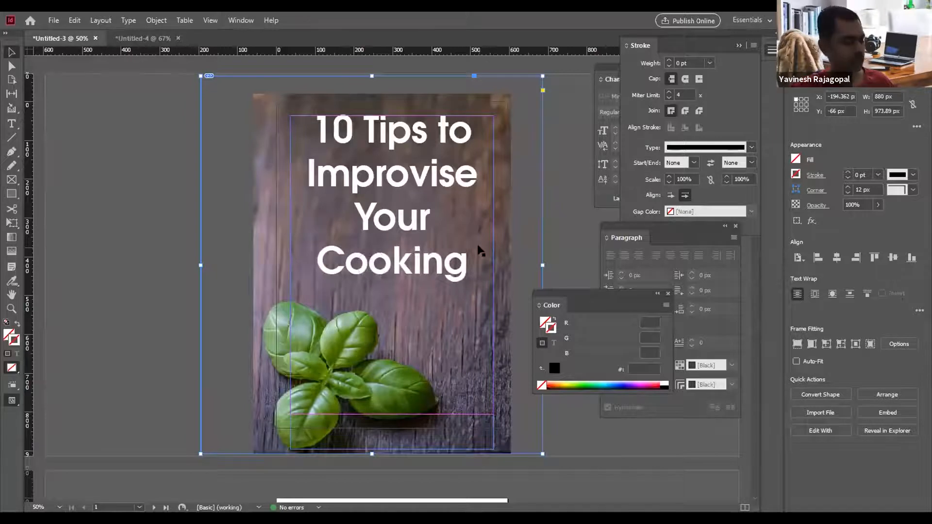
Fit the basil image's frame to its content and deselect it.
{"action": "key", "text": "ctrl+alt+c"}
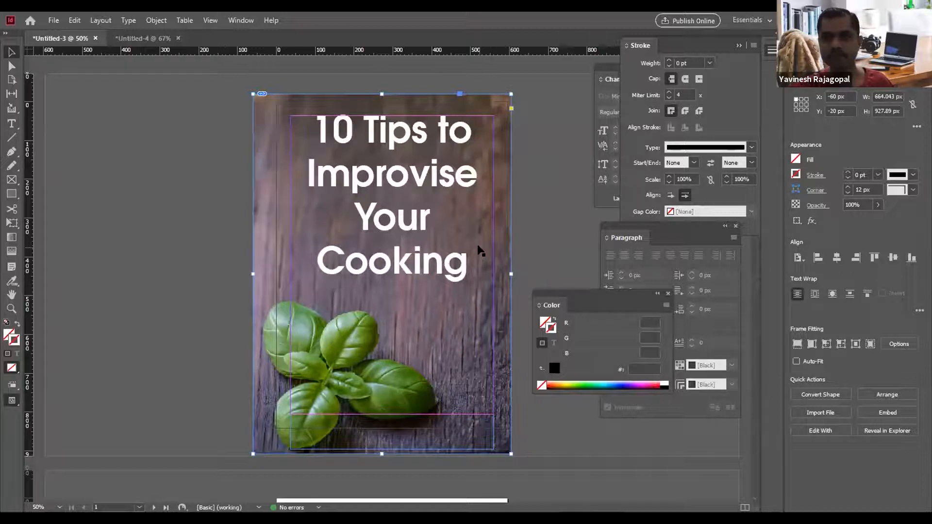
{"action": "left_click", "coordinate": [539, 179]}
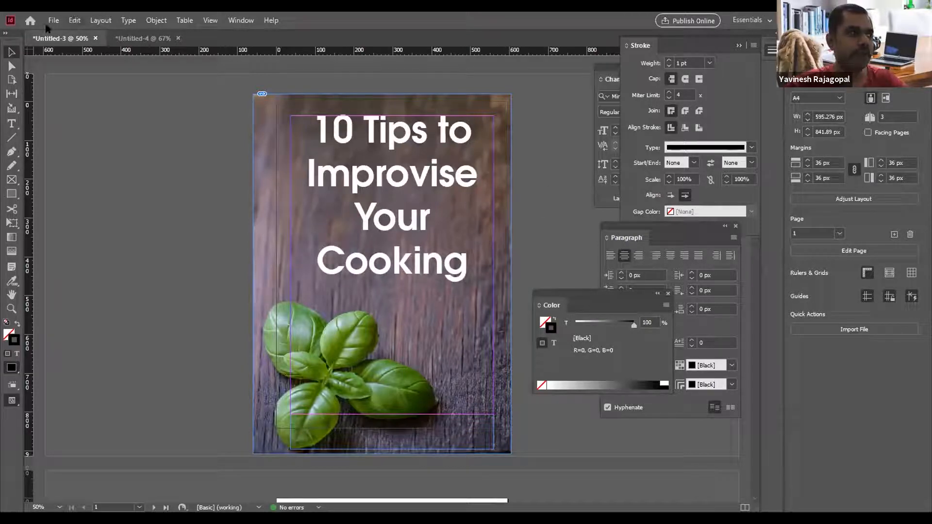
Examine the page width and height in the document setup without changing them.
{"action": "key", "text": "alt+f"}
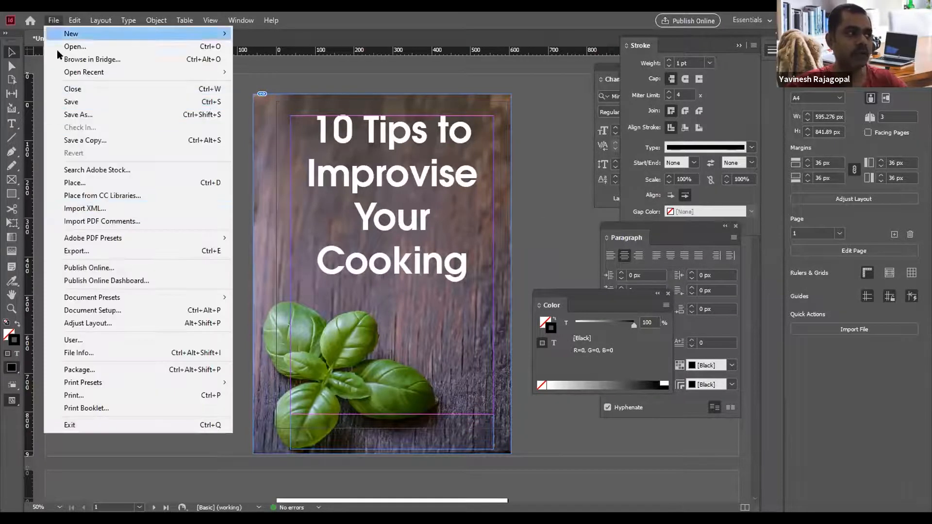
{"action": "left_click", "coordinate": [93, 311]}
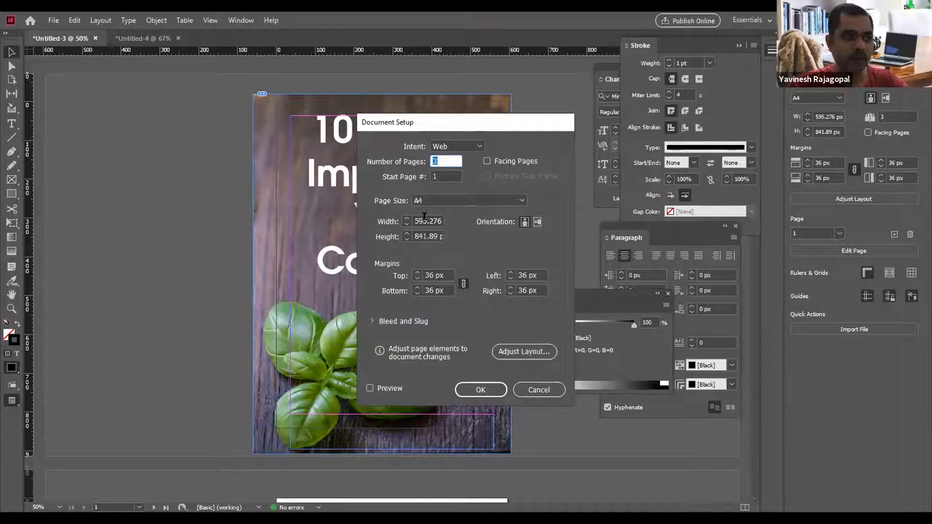
{"action": "left_click", "coordinate": [424, 217]}
{"action": "key", "text": "ctrl+a"}
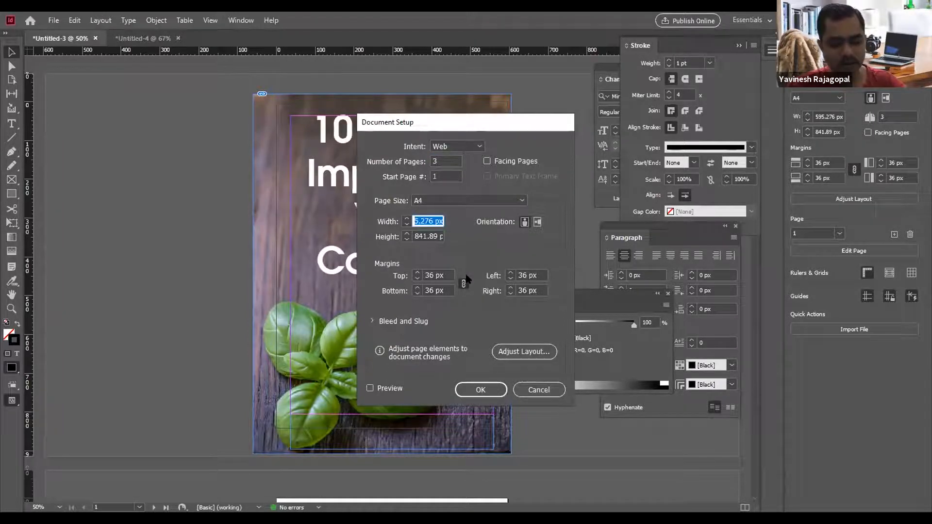
{"action": "key", "text": "Return"}
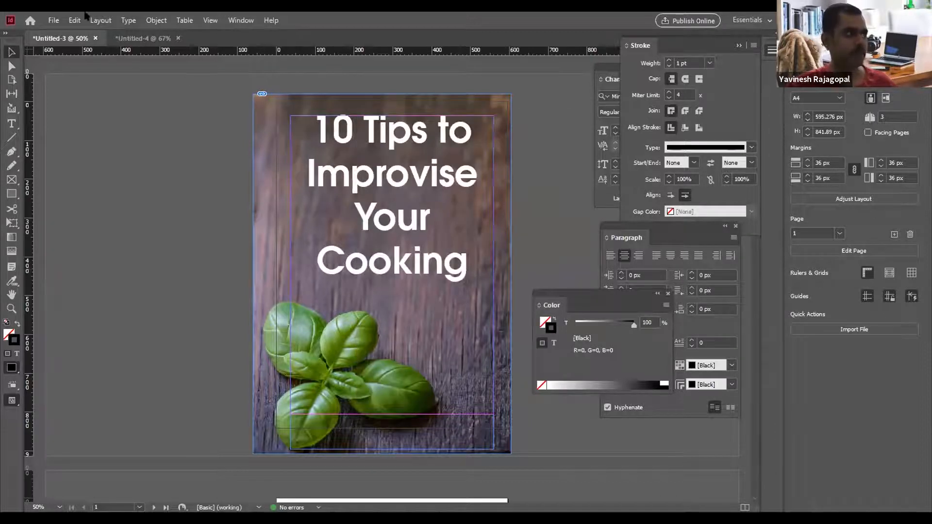
{"action": "key", "text": "alt+f"}
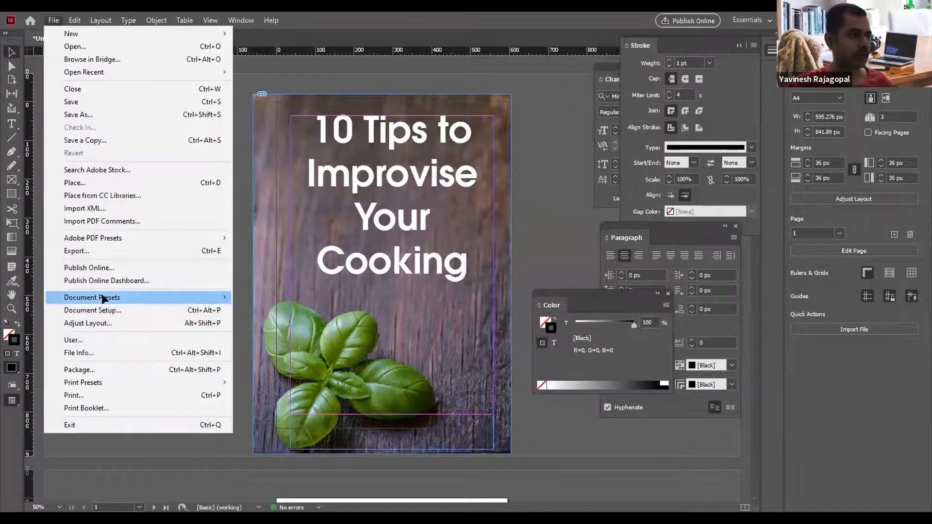
{"action": "left_click", "coordinate": [97, 310]}
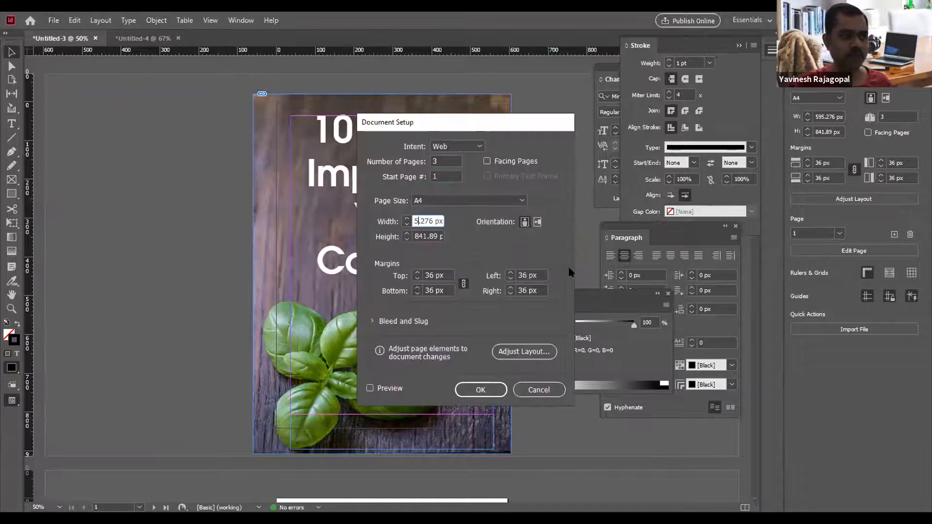
{"action": "key", "text": "Home"}
{"action": "key", "text": "ctrl+shift+Right"}
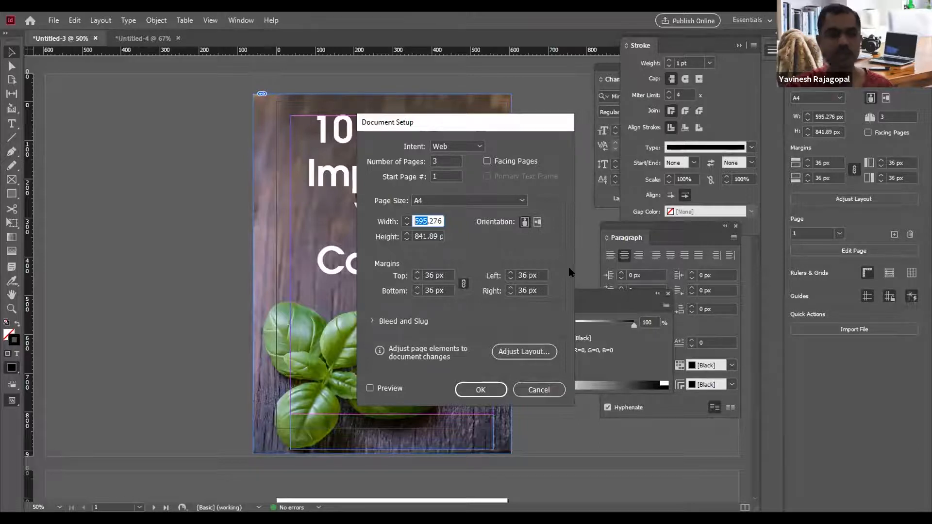
{"action": "left_click", "coordinate": [552, 389]}
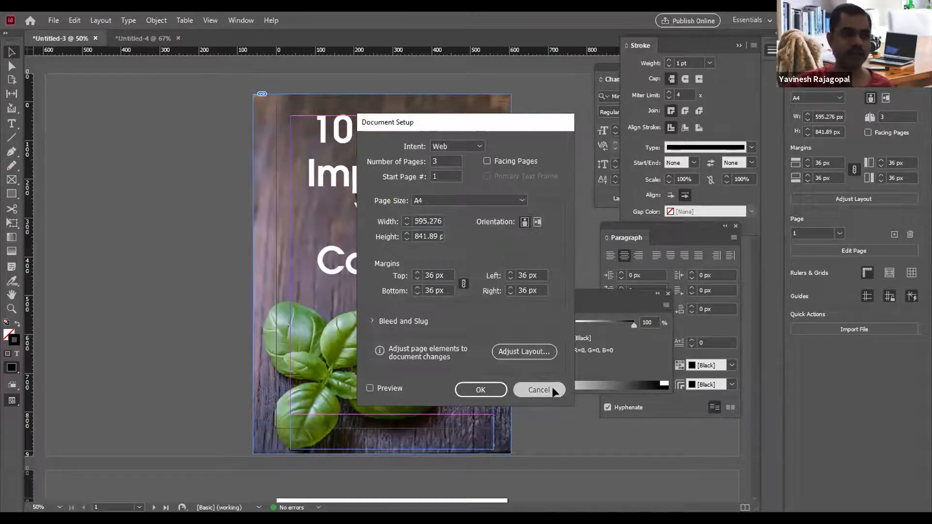
{"action": "left_click", "coordinate": [313, 114]}
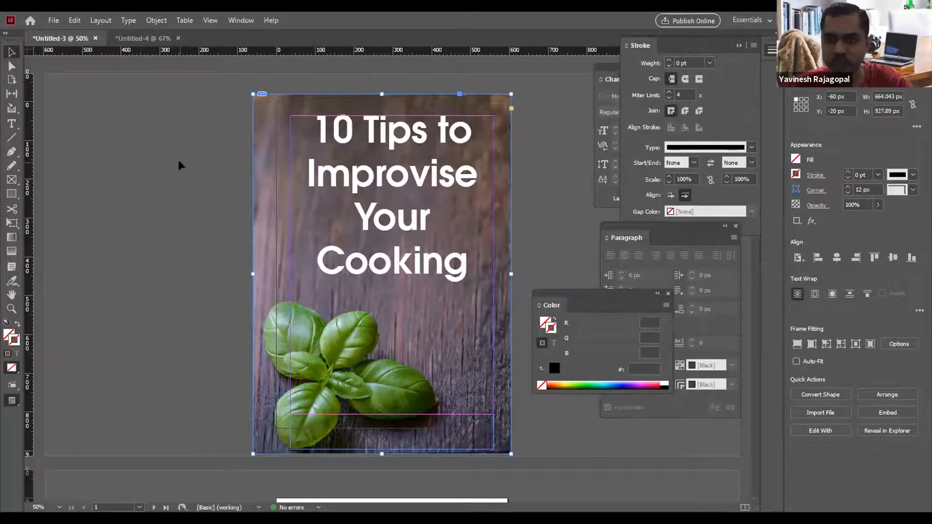
{"action": "left_click", "coordinate": [157, 20]}
{"action": "mouse_move", "coordinate": [189, 58]}
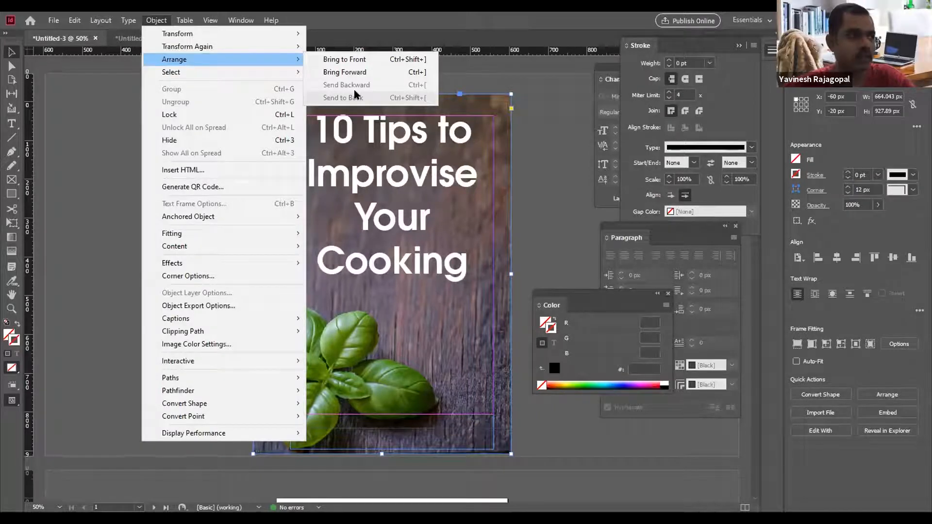
{"action": "left_click", "coordinate": [544, 138]}
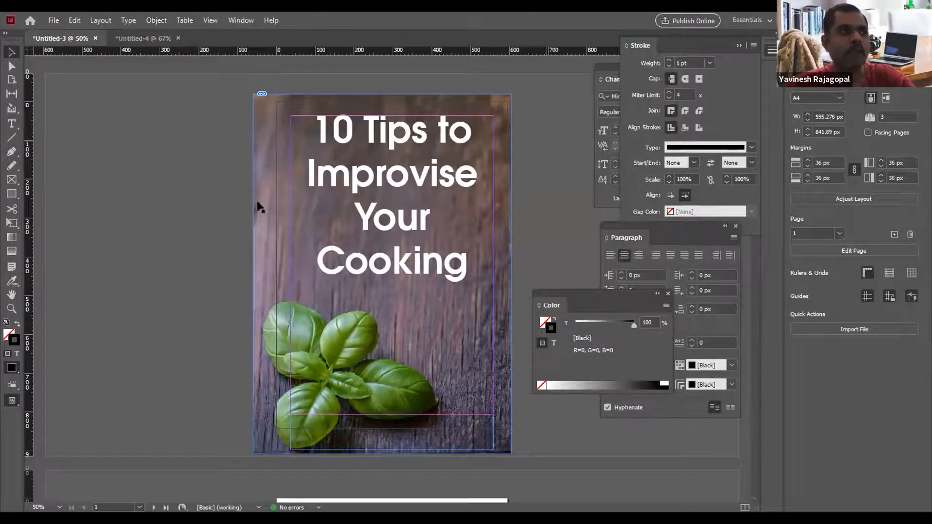
Delete the oversized image covering the text on the "Free Cooking Lesson" page in Untitled-1.
{"action": "left_click", "coordinate": [255, 160]}
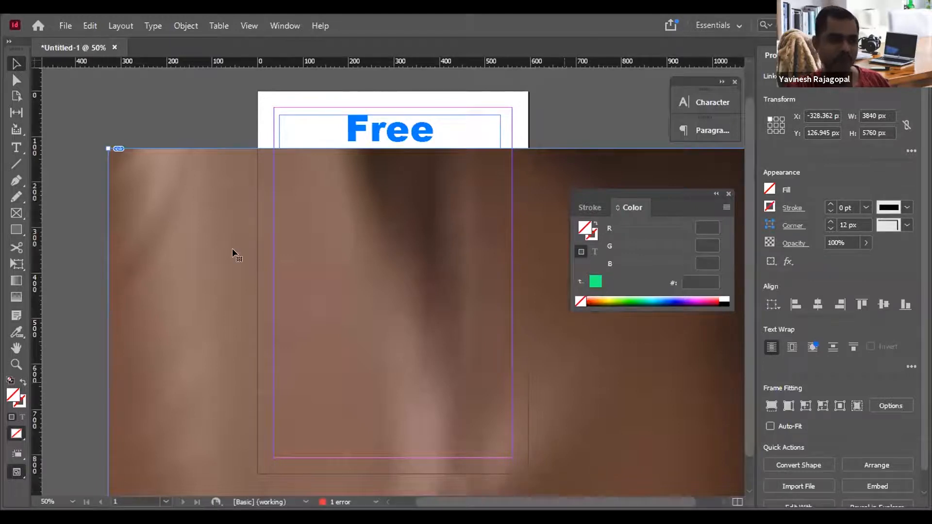
{"action": "key", "text": "Delete"}
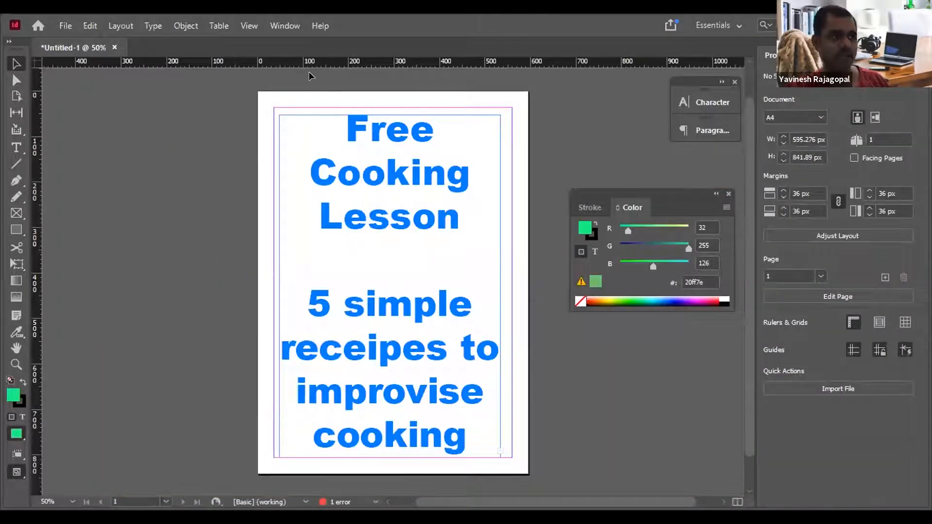
Place the image pexels-yente-van-eynde-2403391 (1) from Downloads over the "Free Cooking Lesson" page at about 538 by 806 px.
{"action": "left_click", "coordinate": [65, 25]}
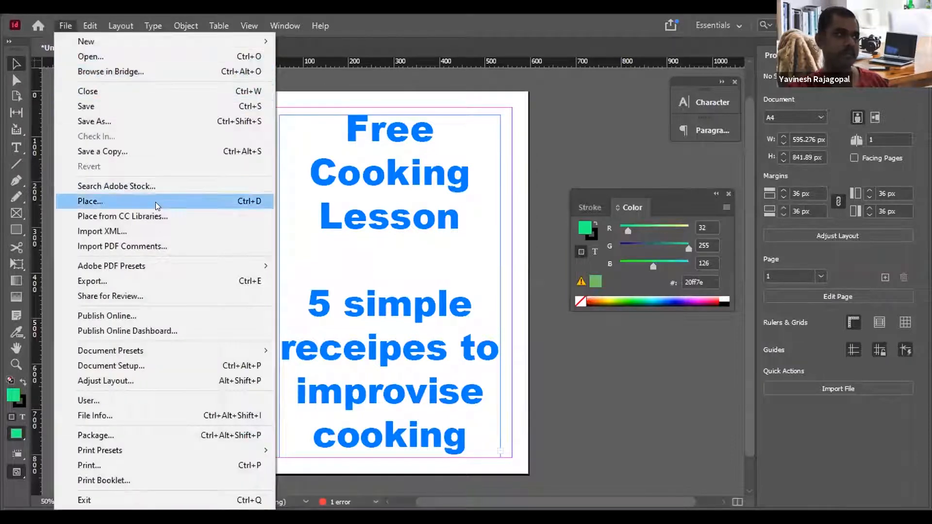
{"action": "left_click", "coordinate": [97, 201]}
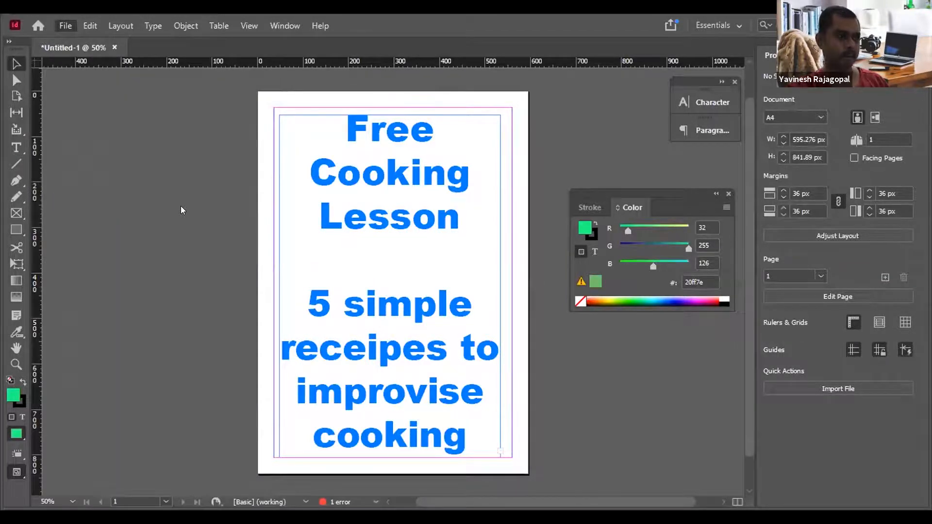
{"action": "left_click", "coordinate": [420, 207]}
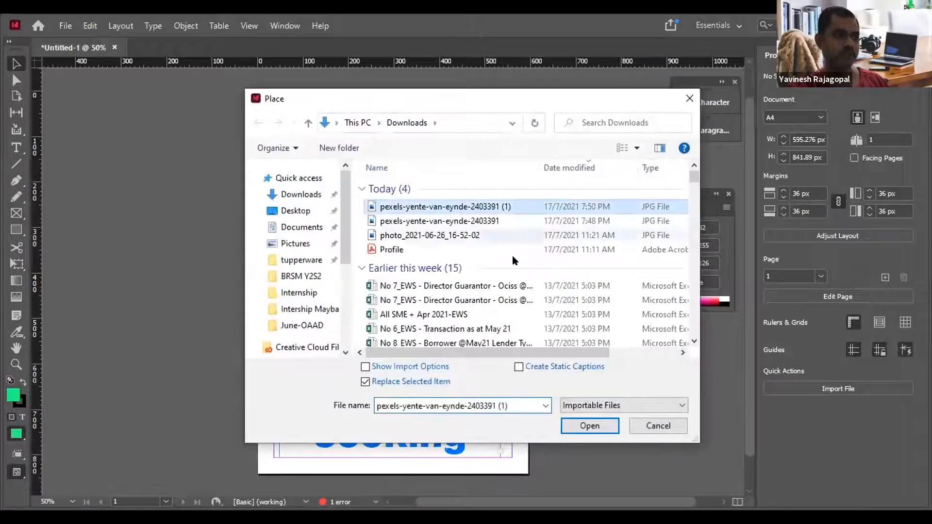
{"action": "left_click", "coordinate": [580, 423]}
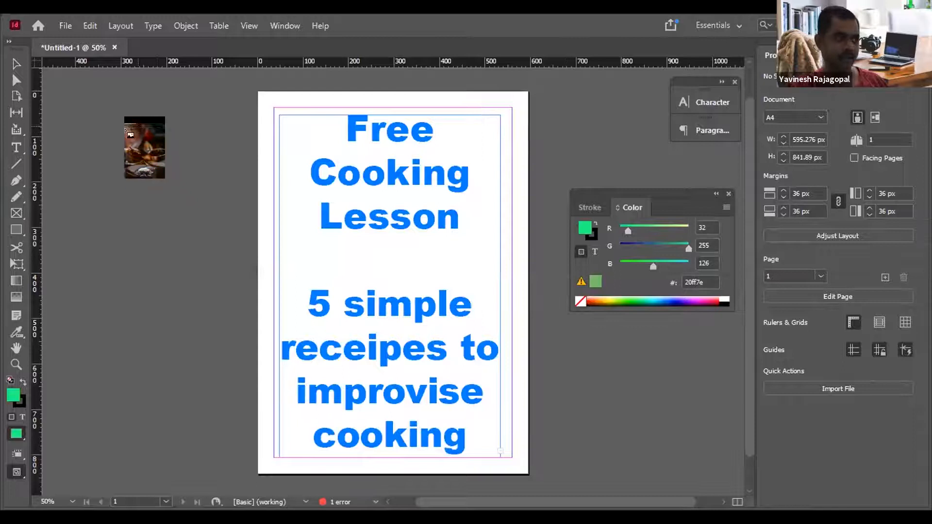
{"action": "left_click_drag", "start_coordinate": [236, 99], "coordinate": [552, 472]}
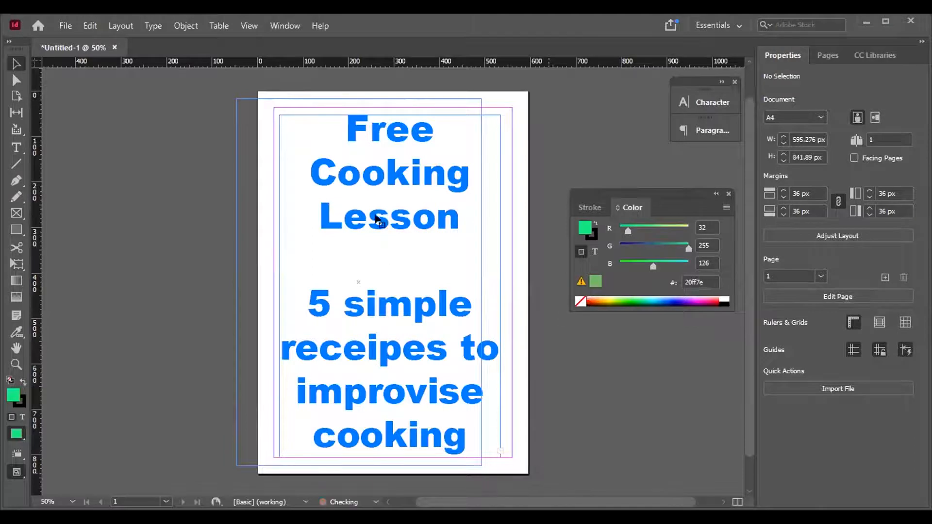
Reposition the cooking image and scale it up proportionally to about 630 by 945 px so it covers the whole page.
{"action": "left_click_drag", "start_coordinate": [387, 228], "coordinate": [421, 227]}
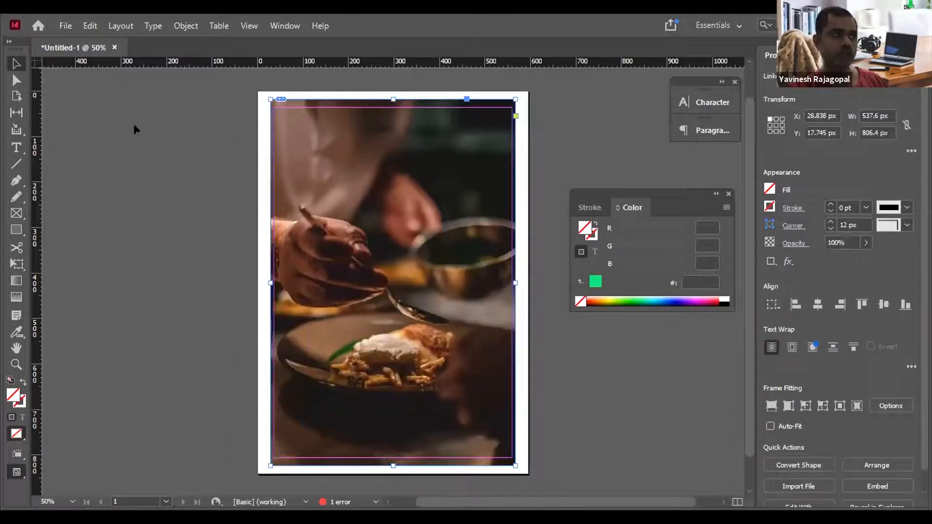
{"action": "left_click_drag", "start_coordinate": [281, 103], "coordinate": [266, 101]}
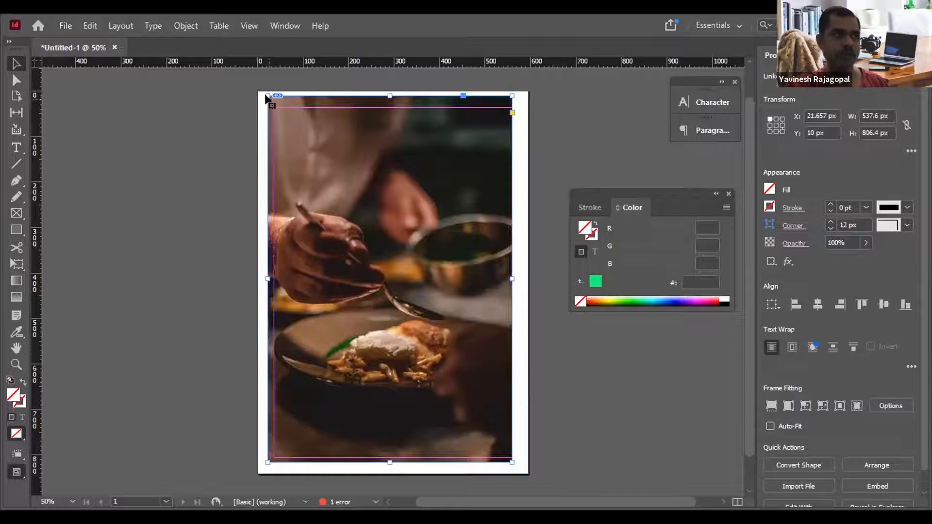
{"action": "left_click_drag", "start_coordinate": [265, 94], "coordinate": [250, 70]}
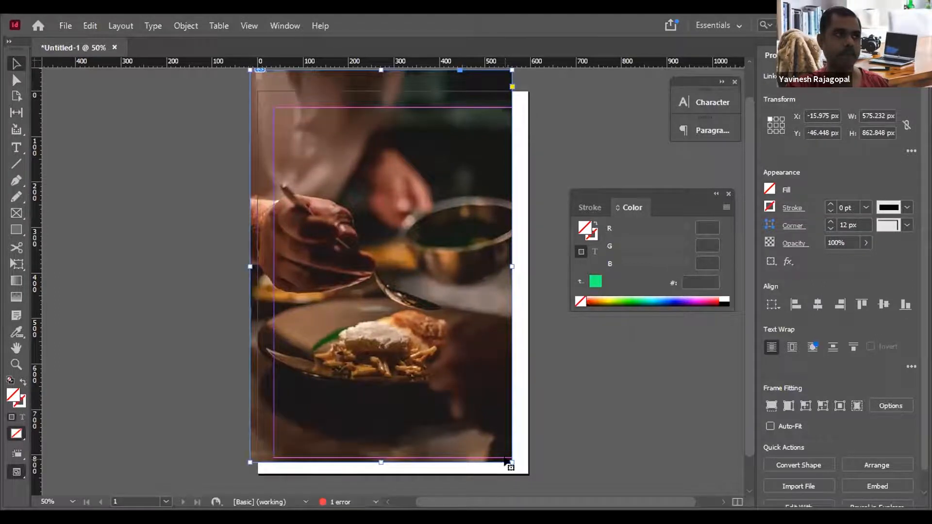
{"action": "left_click_drag", "start_coordinate": [512, 462], "coordinate": [534, 470]}
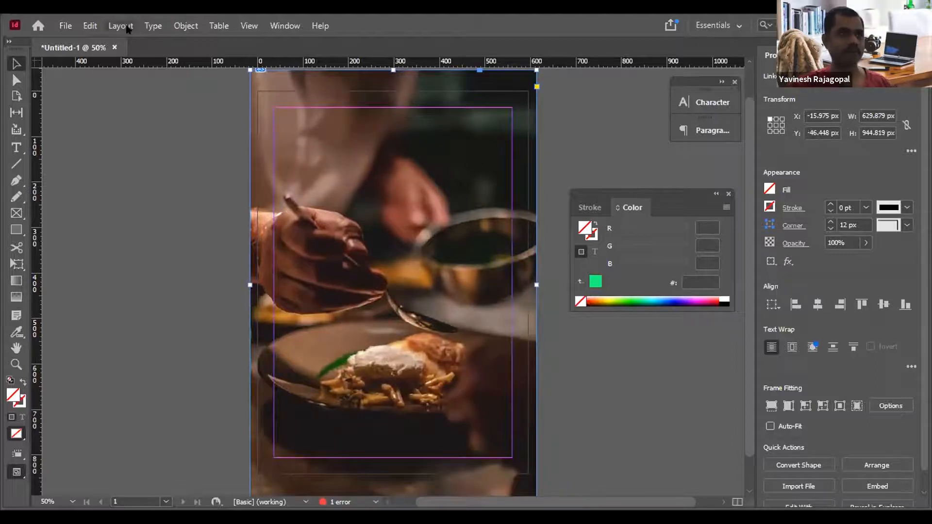
Arrange the full-page cooking image behind the title text.
{"action": "left_click", "coordinate": [127, 27]}
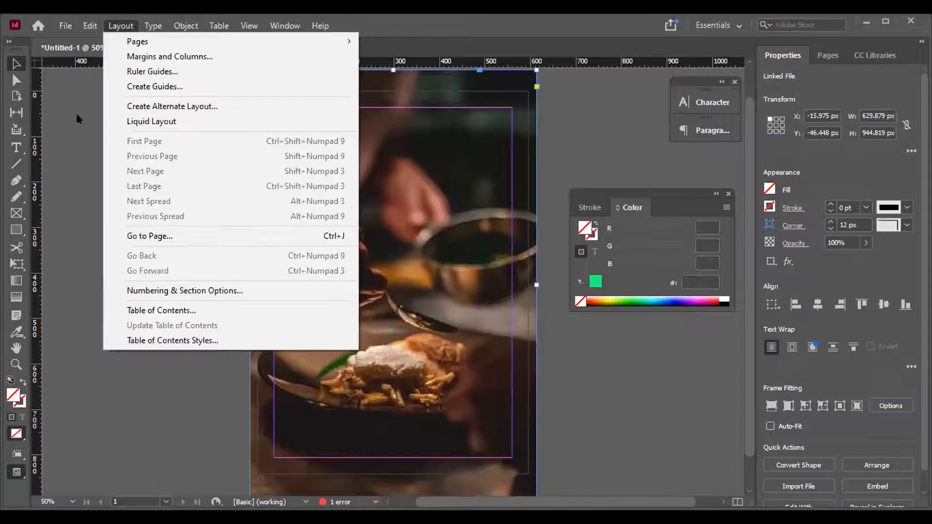
{"action": "left_click", "coordinate": [165, 29]}
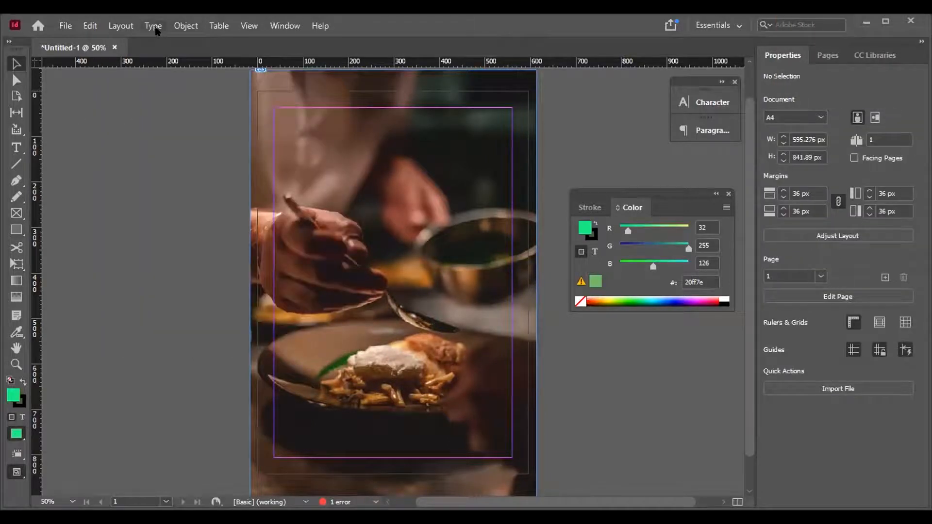
{"action": "left_click", "coordinate": [155, 28]}
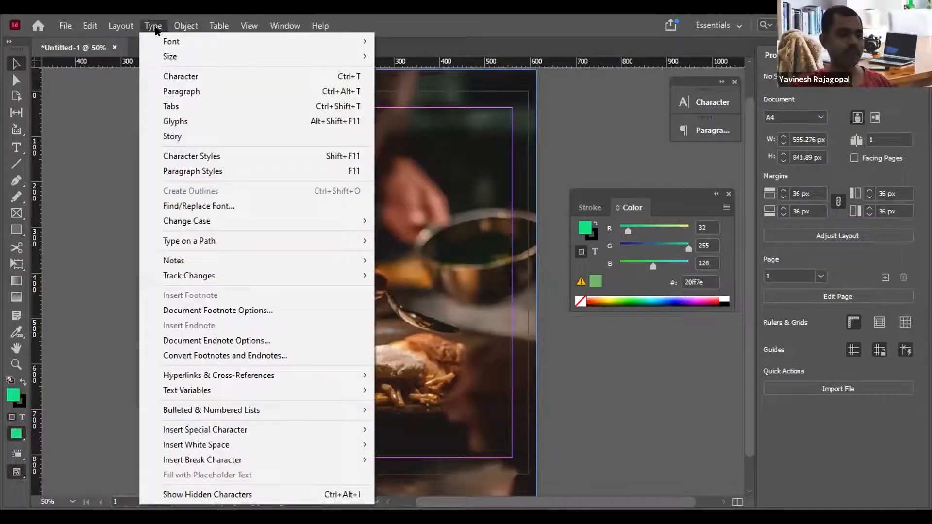
{"action": "left_click", "coordinate": [103, 129]}
{"action": "left_click", "coordinate": [367, 184]}
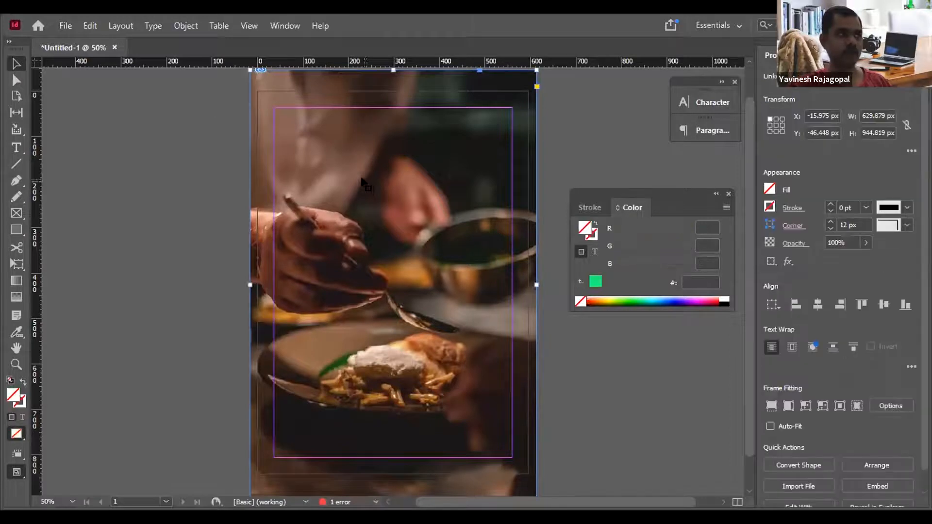
{"action": "left_click", "coordinate": [188, 28]}
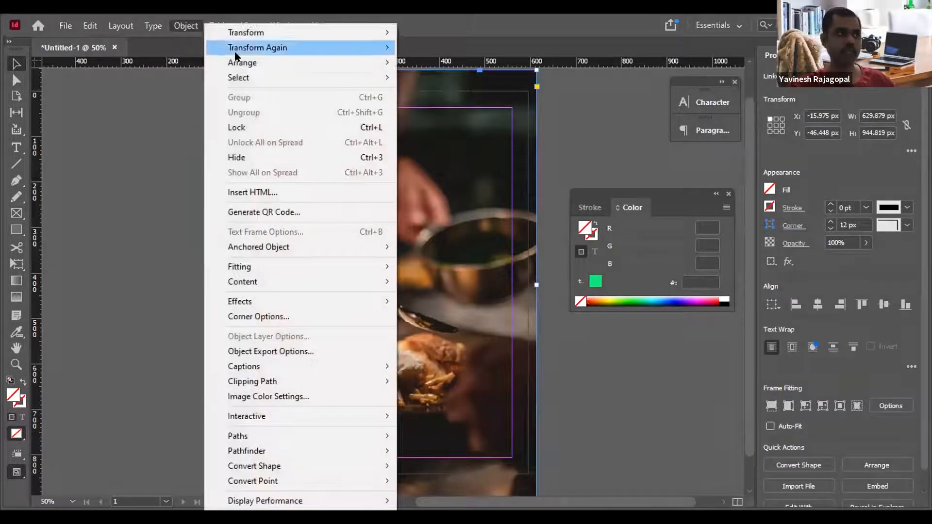
{"action": "mouse_move", "coordinate": [246, 62]}
{"action": "left_click", "coordinate": [429, 92]}
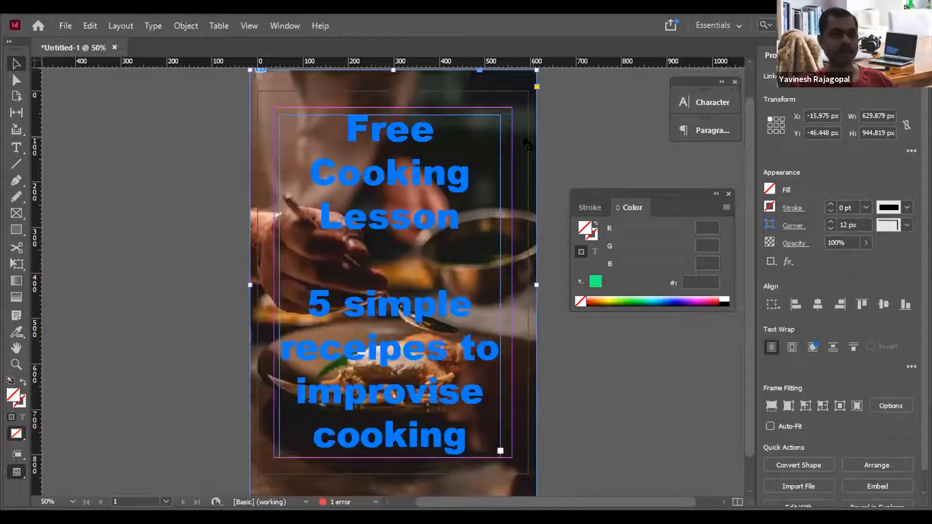
{"action": "left_click", "coordinate": [179, 27]}
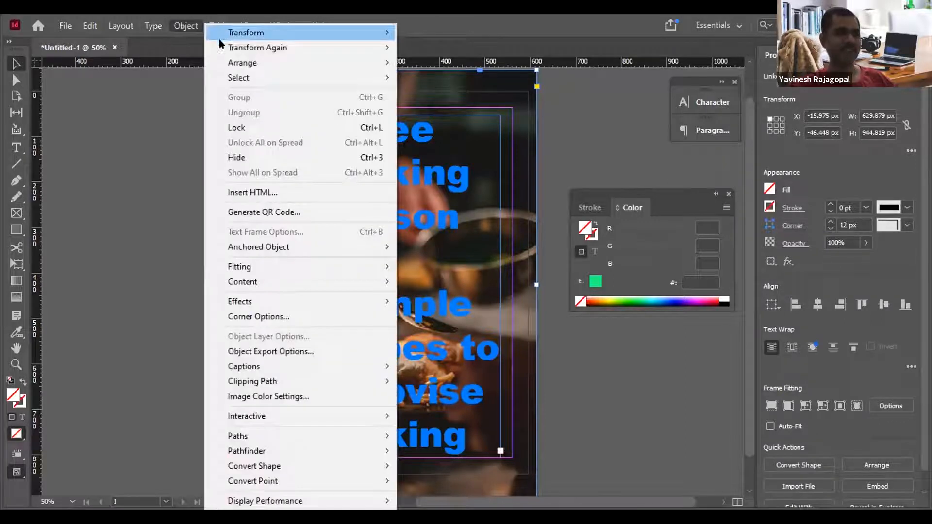
{"action": "mouse_move", "coordinate": [236, 63]}
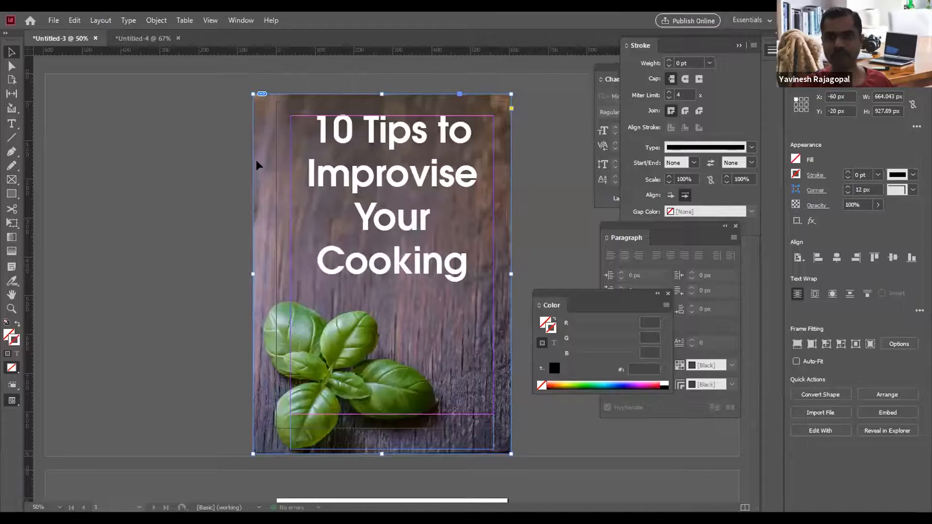
In Untitled-3, place the pexels monicore, dapurmelodi and valeria-boltneva images as overlapping frames about 218 px high on the pasteboard beside the cover.
{"action": "left_click", "coordinate": [155, 205]}
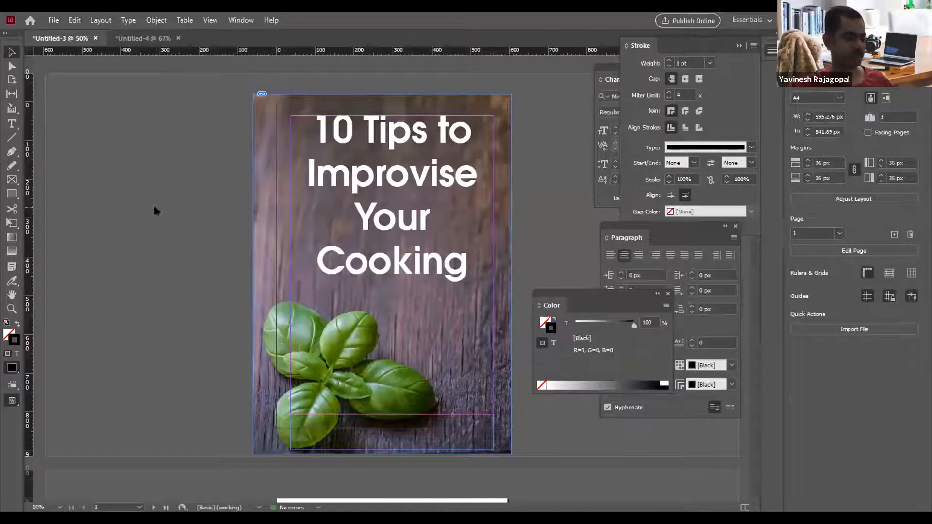
{"action": "key", "text": "ctrl+d"}
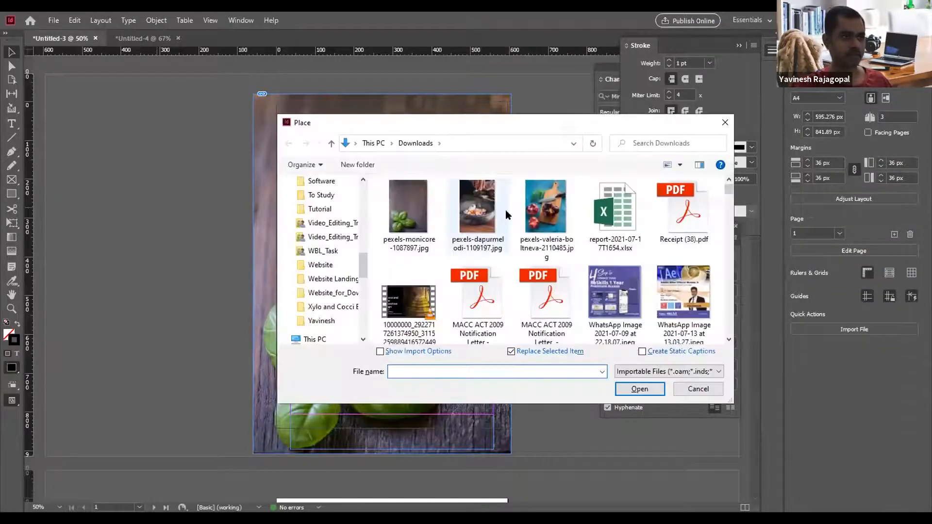
{"action": "left_click", "coordinate": [477, 209]}
{"action": "left_click", "coordinate": [545, 213], "text": "ctrl"}
{"action": "left_click", "coordinate": [415, 211], "text": "ctrl"}
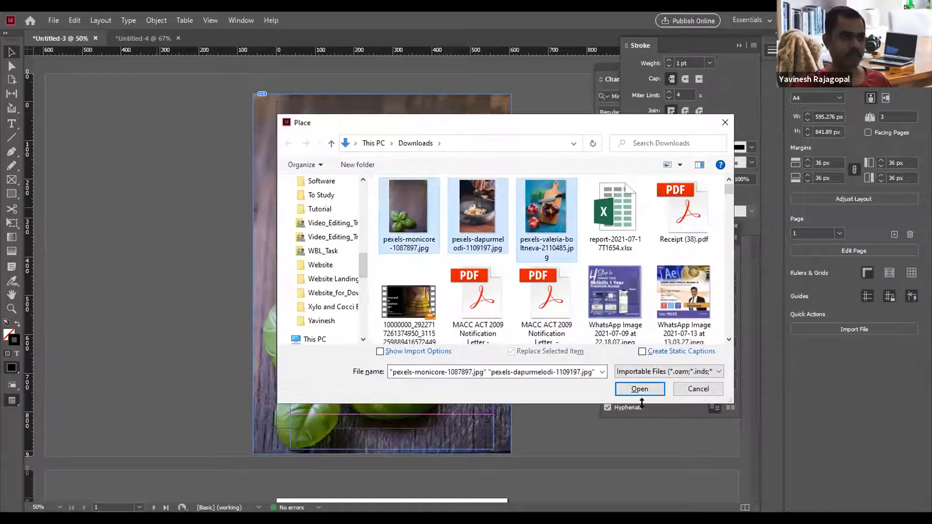
{"action": "left_click", "coordinate": [640, 389]}
{"action": "left_click_drag", "start_coordinate": [140, 218], "coordinate": [196, 302]}
{"action": "left_click_drag", "start_coordinate": [160, 188], "coordinate": [221, 274]}
{"action": "left_click_drag", "start_coordinate": [170, 166], "coordinate": [237, 252]}
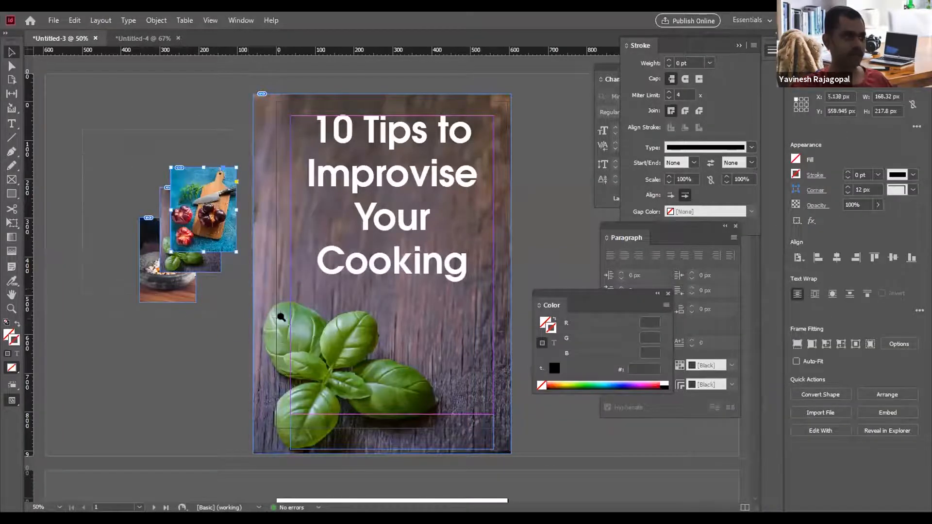
Move the bowl image closer under the basil and tomato images, deselect it, and hide the frame edges.
{"action": "scroll", "coordinate": [217, 172], "scroll_direction": "up", "scroll_amount": 3}
{"action": "left_click_drag", "start_coordinate": [280, 306], "coordinate": [306, 268]}
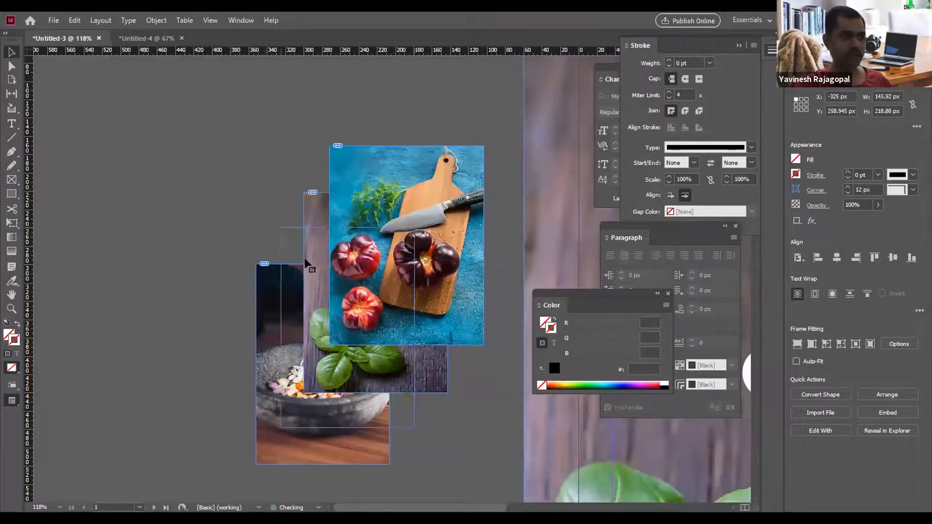
{"action": "left_click", "coordinate": [245, 192]}
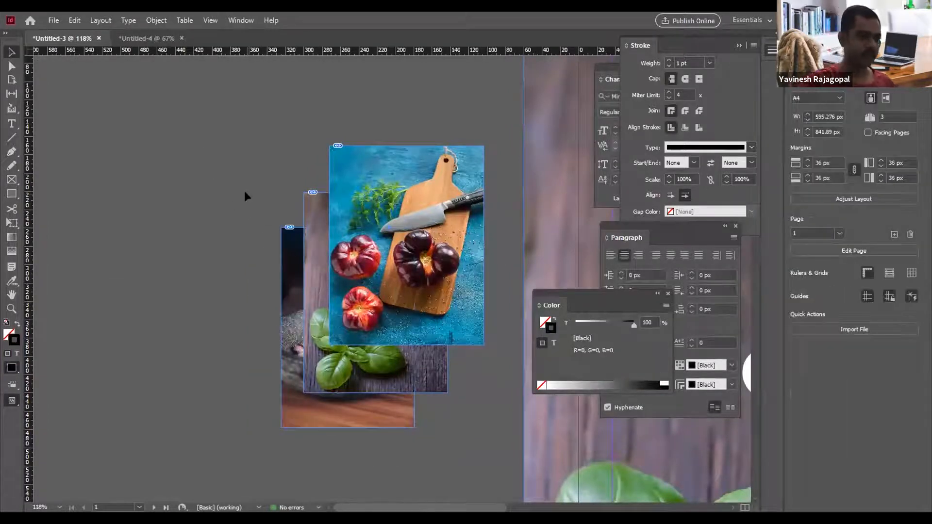
{"action": "key", "text": "w"}
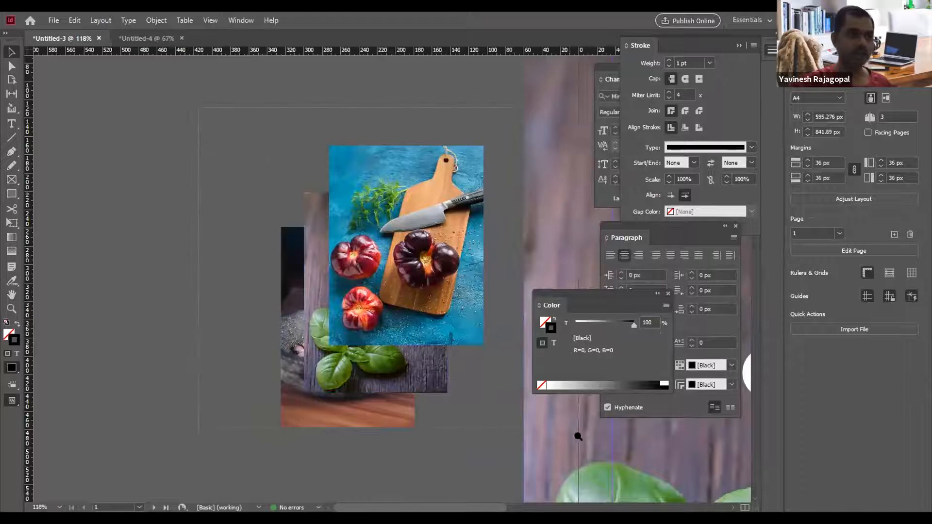
Bring the bowl image forward one level, above the small basil image, and deselect it.
{"action": "scroll", "coordinate": [422, 263], "scroll_direction": "up", "scroll_amount": 2}
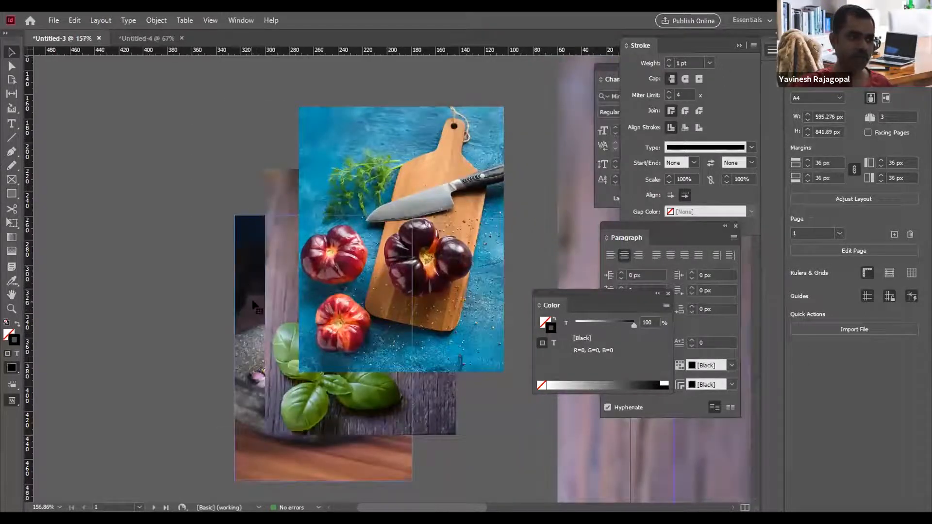
{"action": "left_click", "coordinate": [249, 322]}
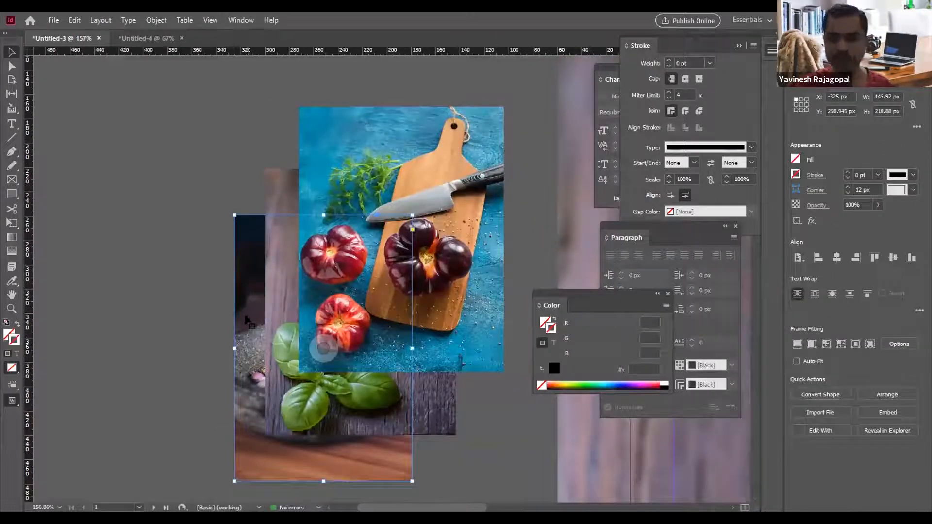
{"action": "left_click", "coordinate": [156, 20]}
{"action": "mouse_move", "coordinate": [204, 60]}
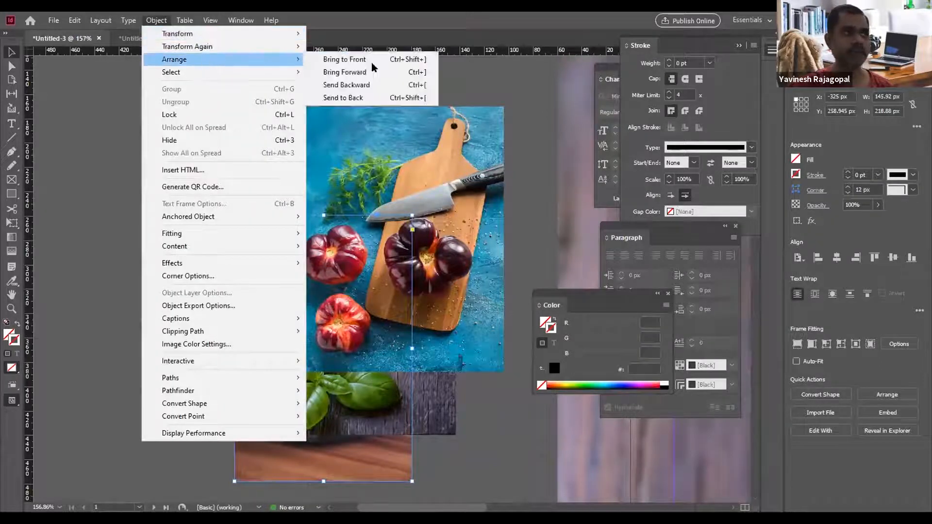
{"action": "left_click", "coordinate": [346, 73]}
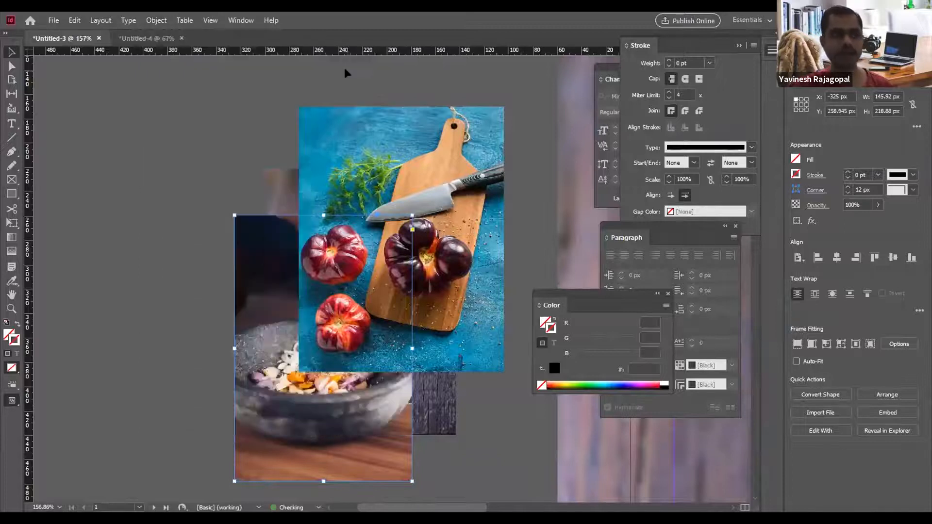
{"action": "left_click", "coordinate": [127, 223]}
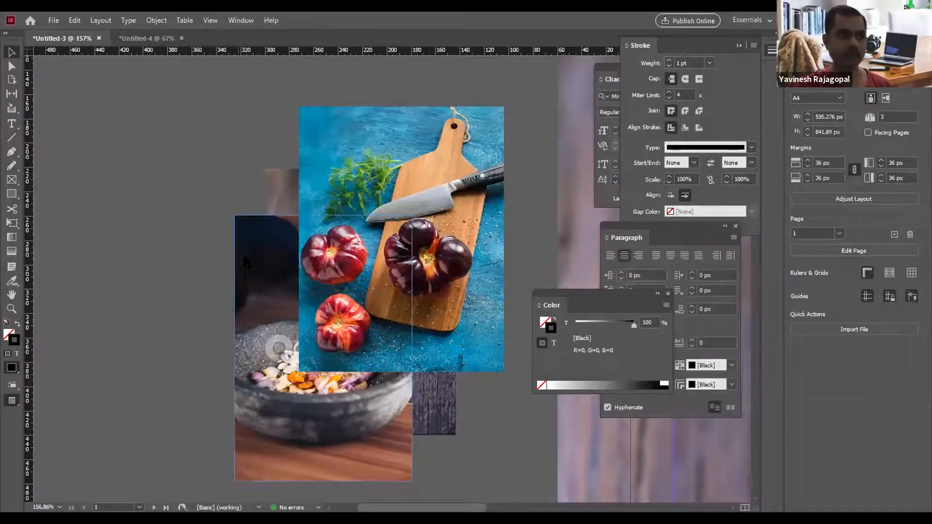
Bring the bowl image forward one more level, above the tomato and cutting board image.
{"action": "left_click", "coordinate": [263, 185]}
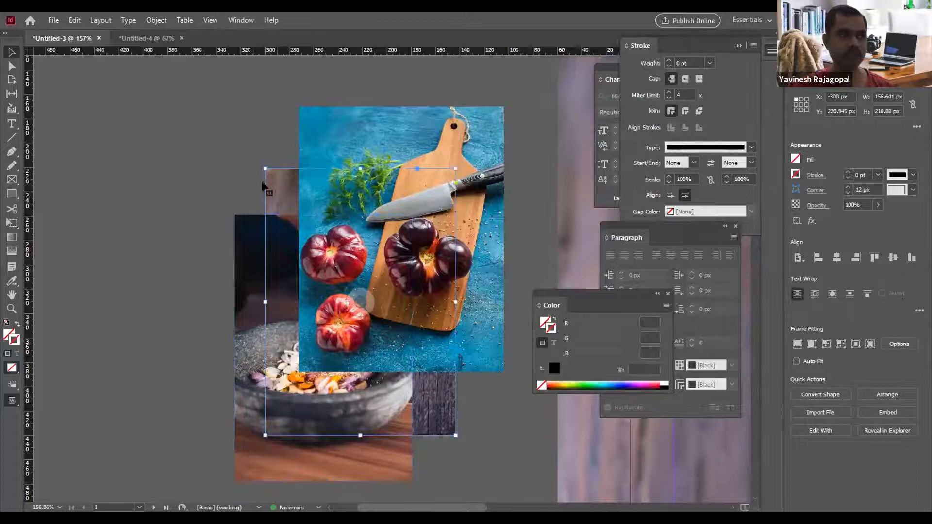
{"action": "left_click", "coordinate": [336, 135]}
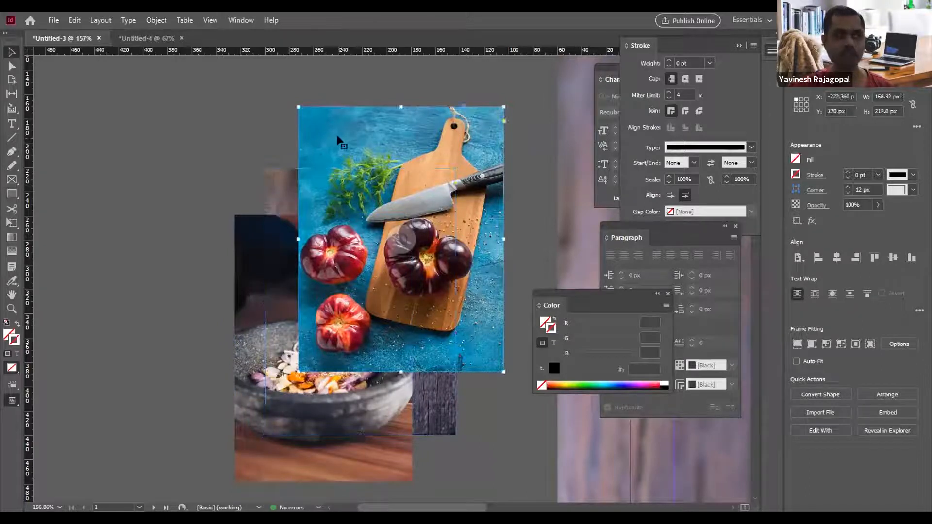
{"action": "left_click", "coordinate": [248, 250]}
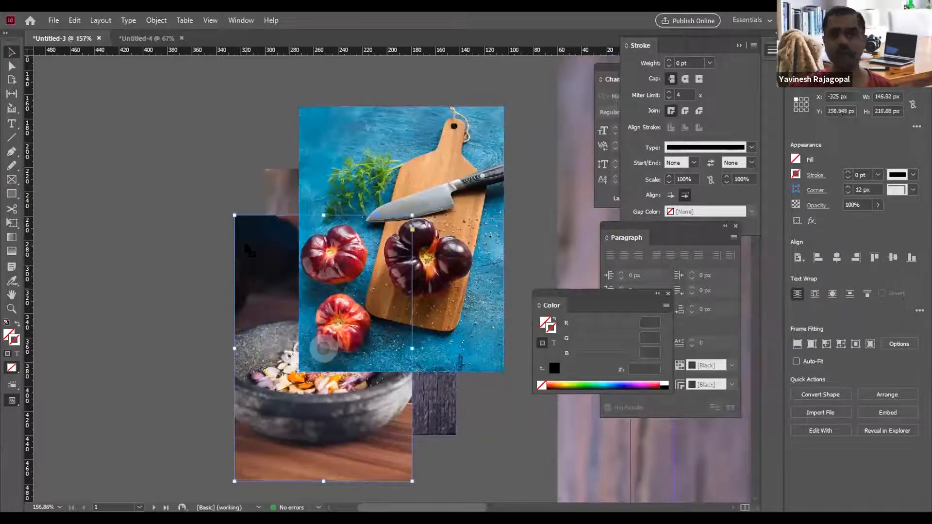
{"action": "left_click", "coordinate": [157, 20]}
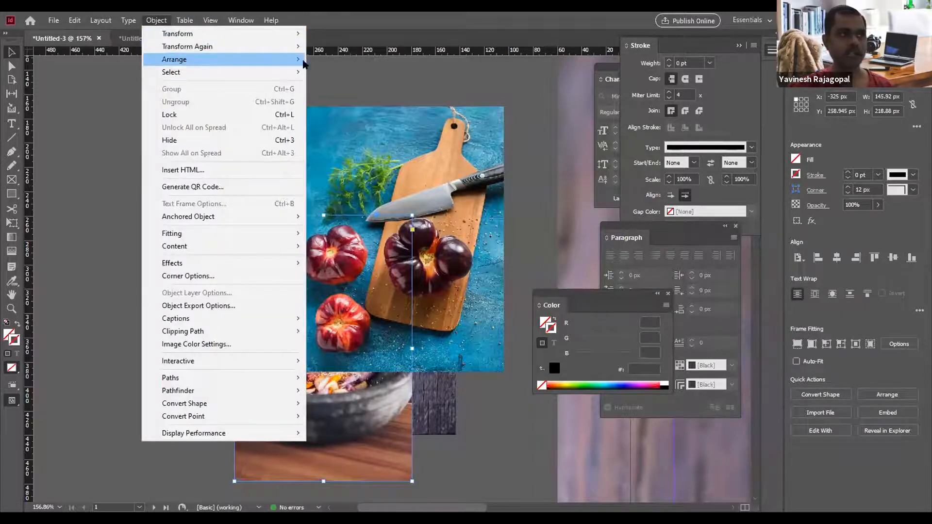
{"action": "left_click", "coordinate": [345, 72]}
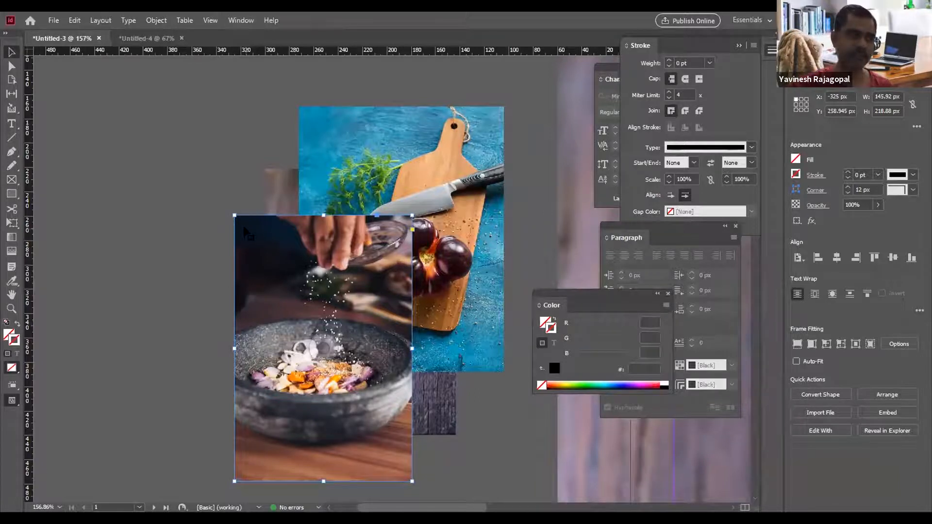
Send the bowl image to the back of the stack, behind the basil and tomato images, and deselect it.
{"action": "left_click", "coordinate": [155, 20]}
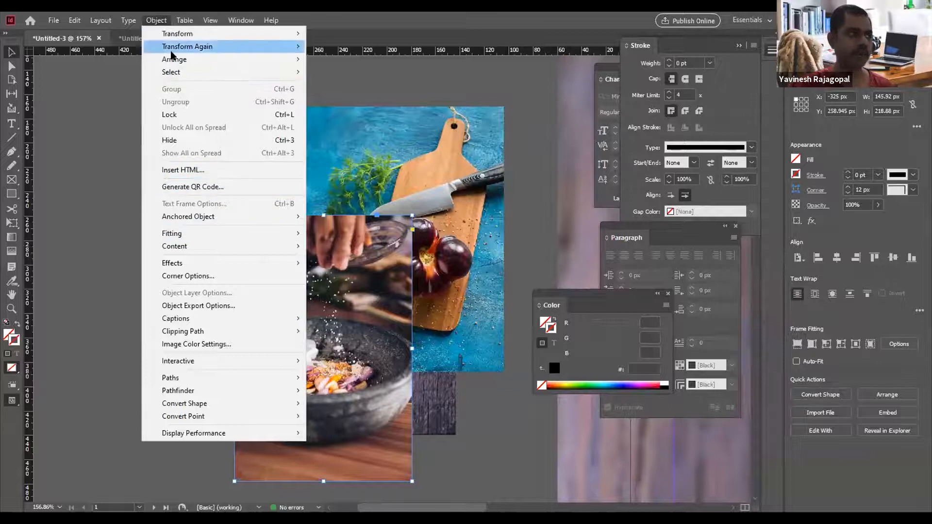
{"action": "mouse_move", "coordinate": [183, 59]}
{"action": "left_click", "coordinate": [342, 98]}
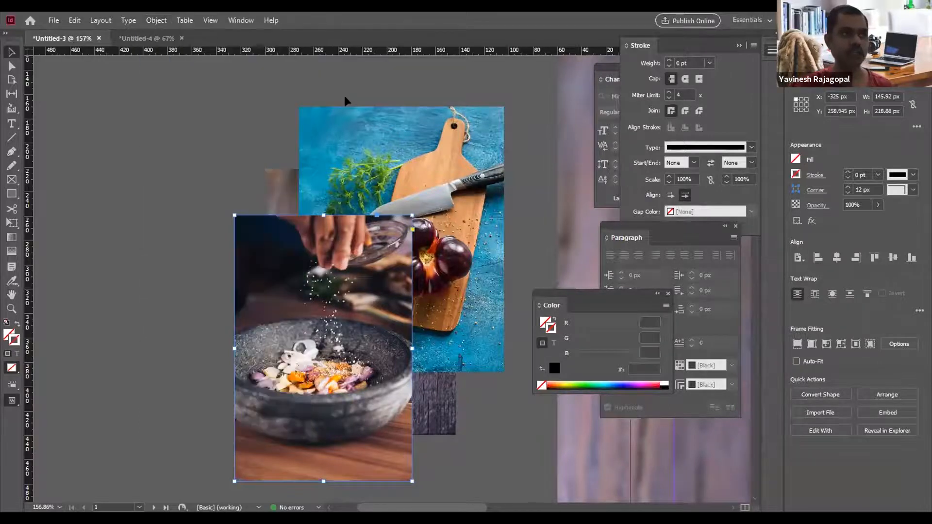
{"action": "left_click", "coordinate": [153, 207]}
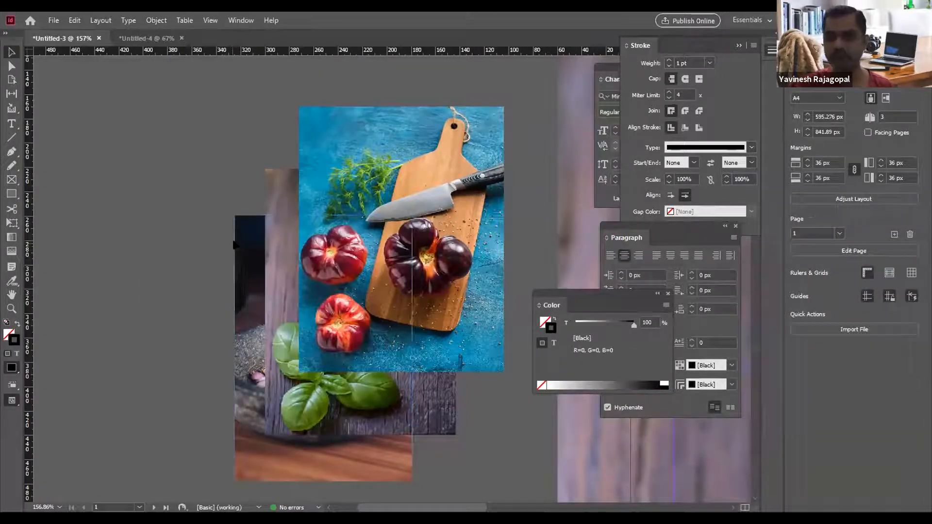
Bring the bowl image straight to the front of the three overlapping images.
{"action": "left_click", "coordinate": [241, 226]}
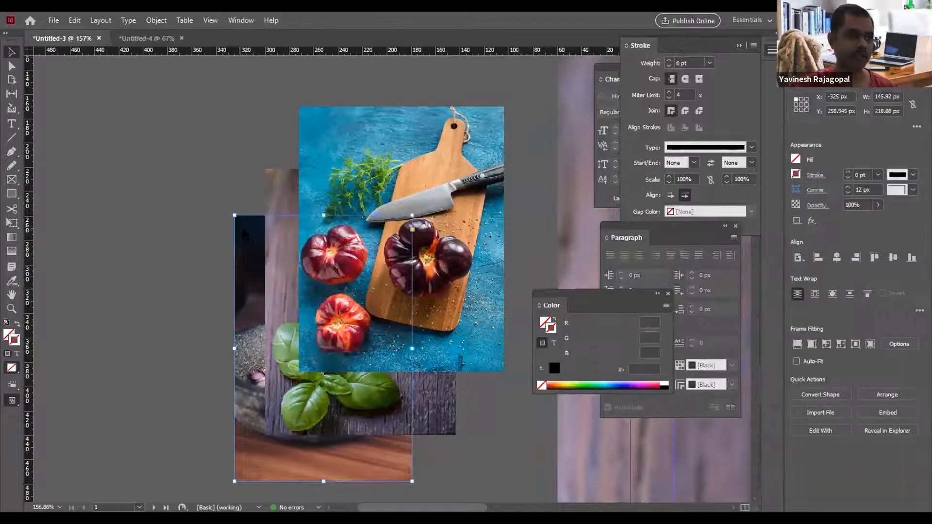
{"action": "left_click", "coordinate": [156, 19]}
{"action": "mouse_move", "coordinate": [175, 59]}
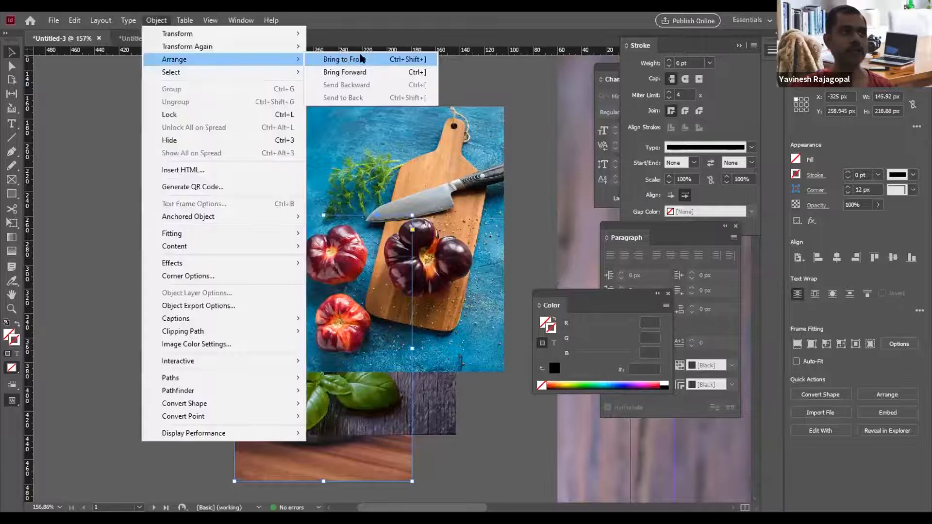
{"action": "left_click", "coordinate": [360, 59]}
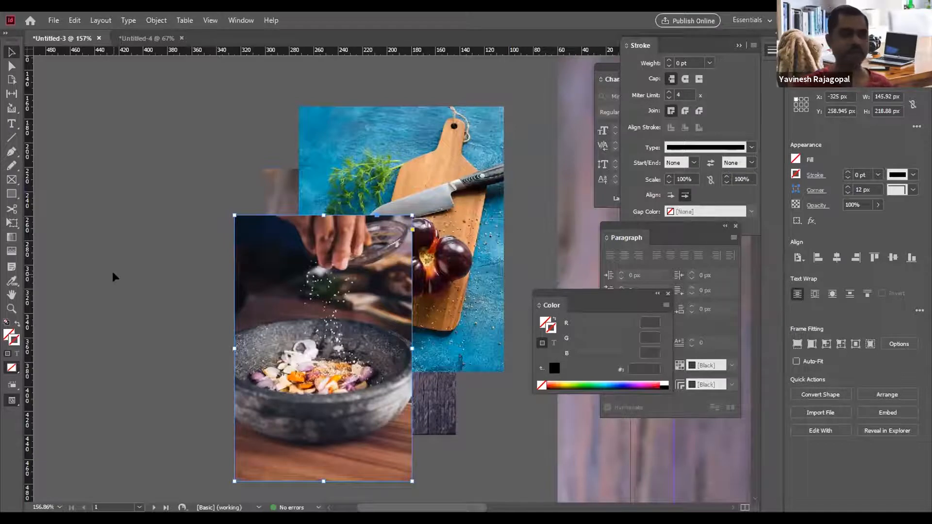
Shift the bowl image repeatedly backward and forward one level at a time, ending between the tomato and basil images.
{"action": "key", "text": "ctrl+["}
{"action": "key", "text": "ctrl+["}
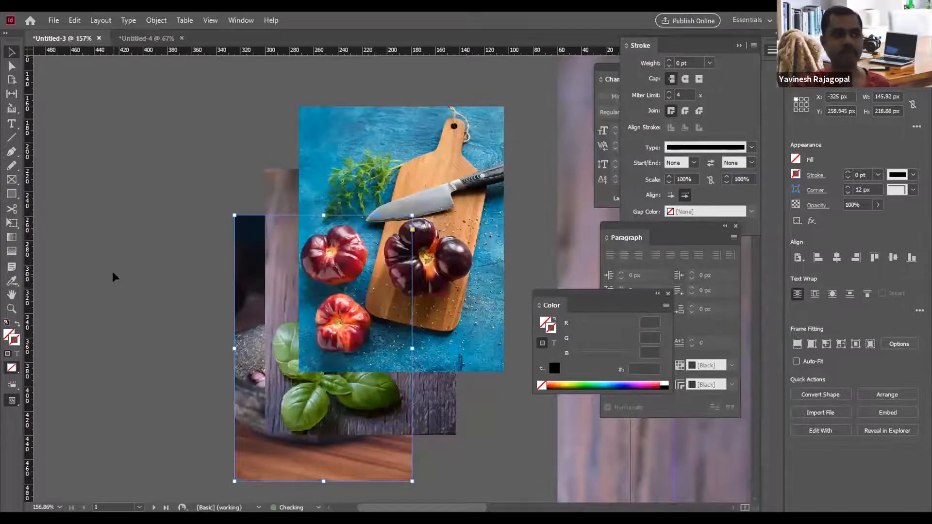
{"action": "key", "text": "ctrl+bracketright"}
{"action": "key", "text": "ctrl+bracketright"}
{"action": "key", "text": "ctrl+bracketleft"}
{"action": "key", "text": "ctrl+bracketleft"}
{"action": "key", "text": "ctrl+bracketright"}
{"action": "key", "text": "ctrl+bracketright"}
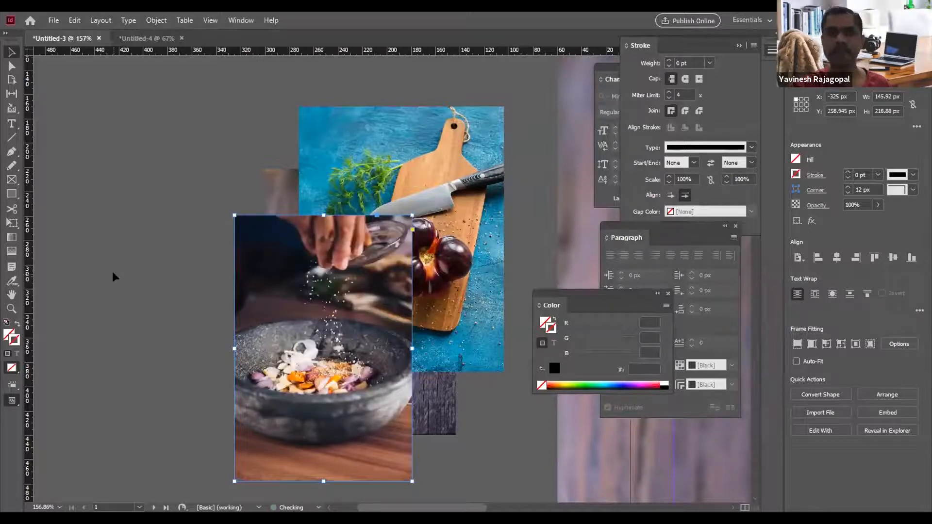
{"action": "key", "text": "ctrl+bracketleft"}
Delete the three overlapping practice images from the pasteboard and return to the cover page at 50% zoom.
{"action": "left_click_drag", "start_coordinate": [188, 179], "coordinate": [392, 299]}
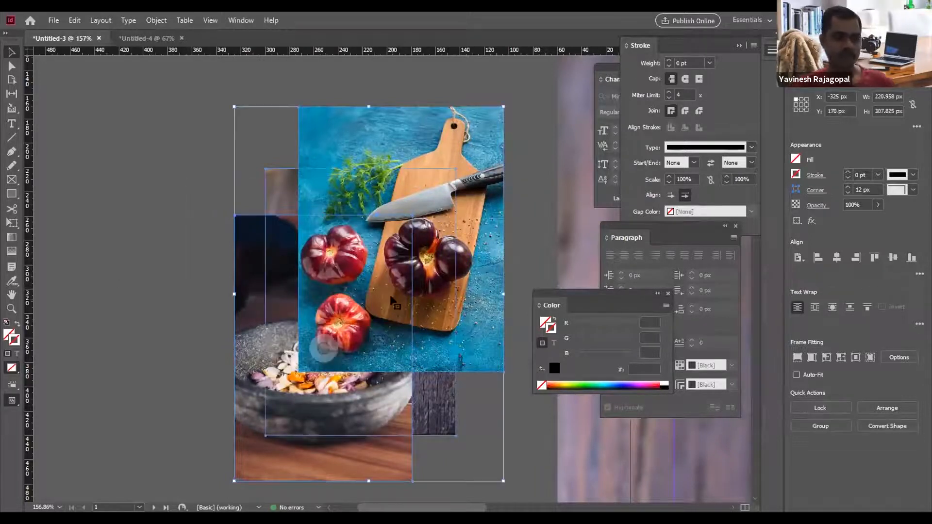
{"action": "key", "text": "Delete"}
{"action": "left_click_drag", "start_coordinate": [483, 166], "coordinate": [174, 169]}
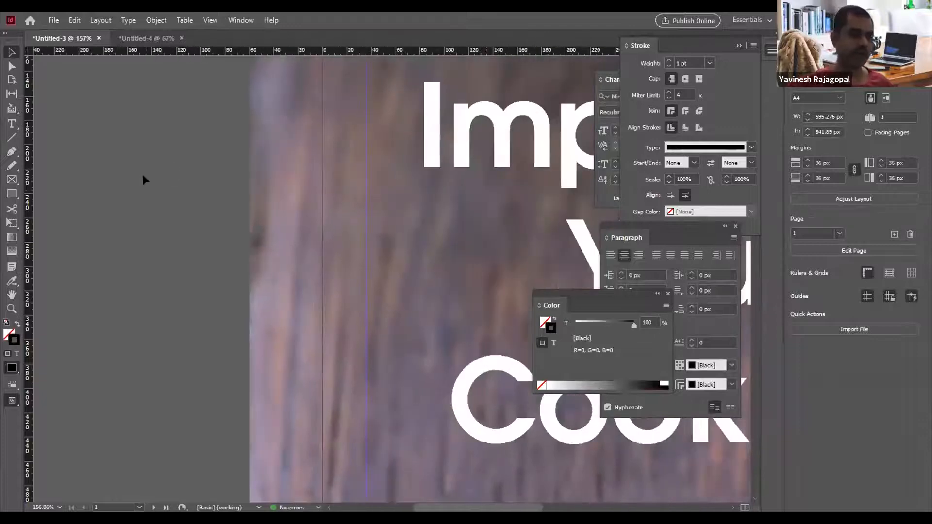
{"action": "key", "text": "ctrl+5"}
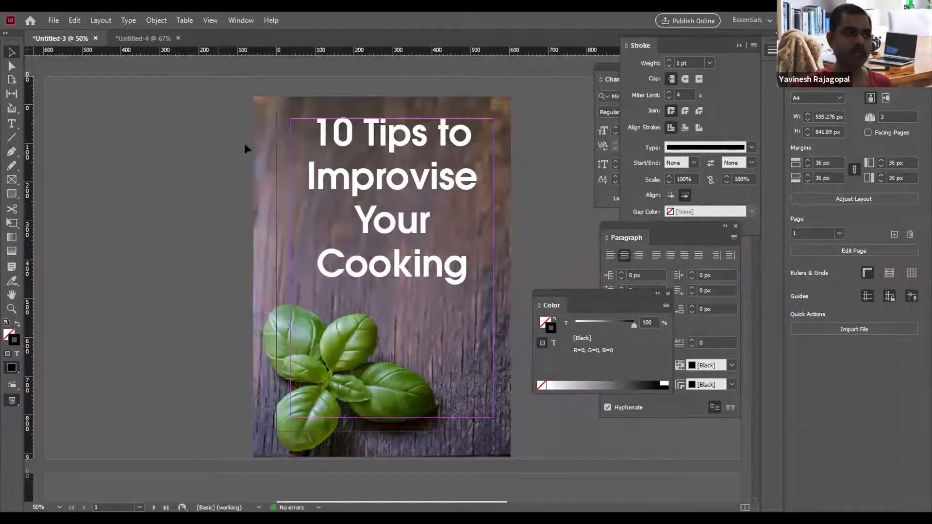
Select the basil background image and the title text frame in turn to examine their separate frame edges.
{"action": "left_click", "coordinate": [266, 130]}
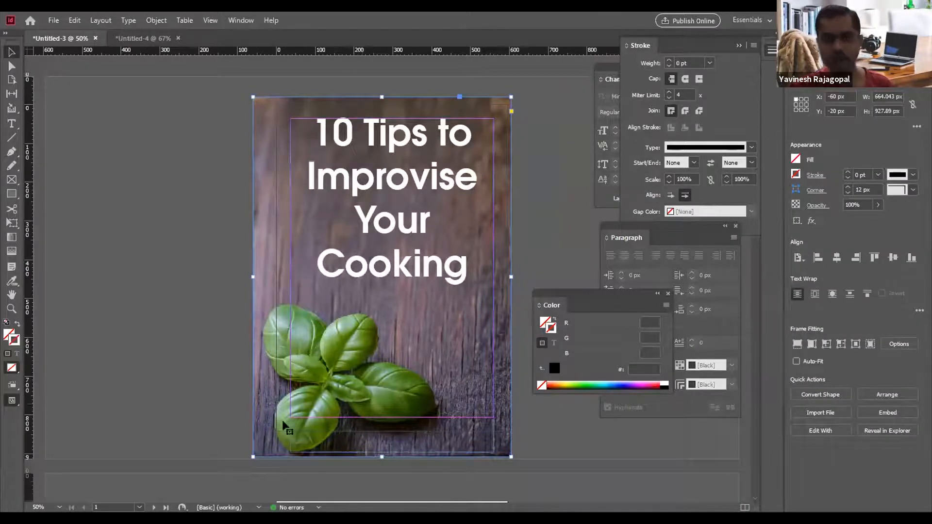
{"action": "left_click", "coordinate": [536, 101]}
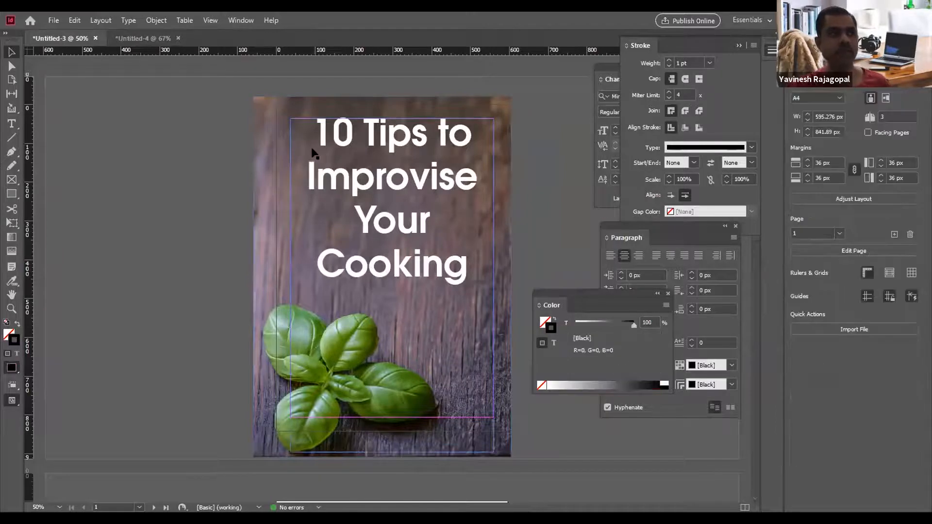
{"action": "left_click", "coordinate": [349, 141]}
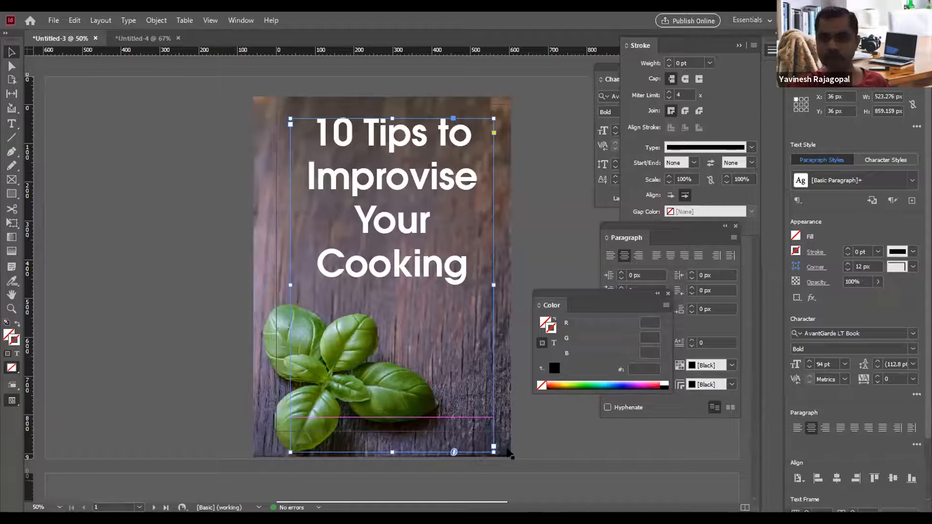
{"action": "left_click", "coordinate": [269, 173]}
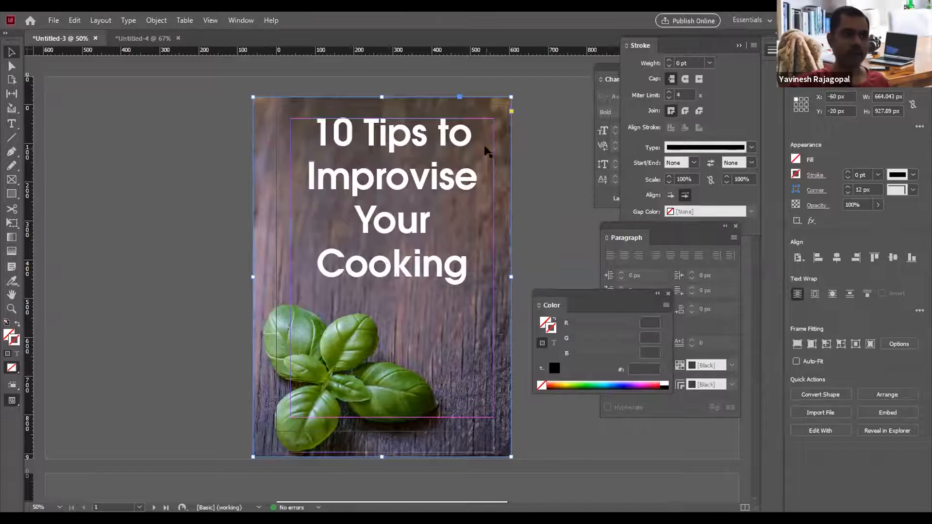
{"action": "left_click", "coordinate": [540, 141]}
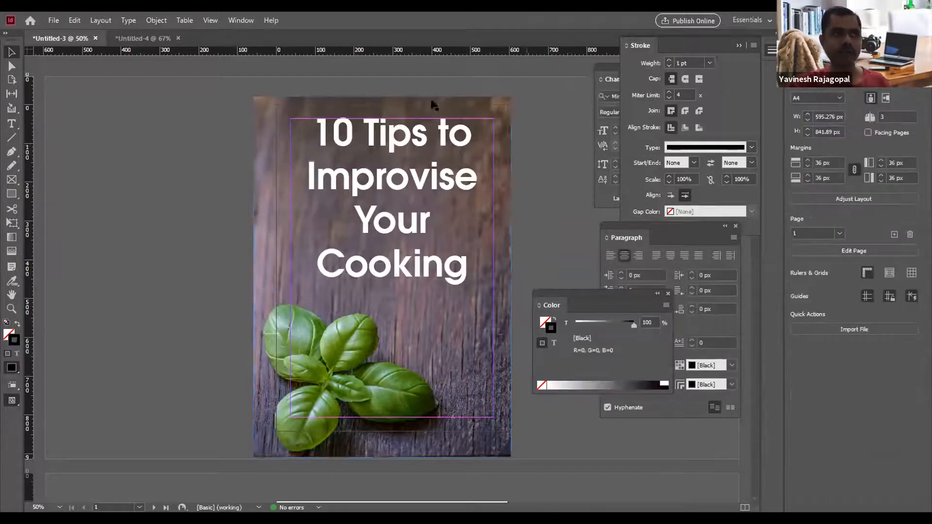
Highlight the words Cooking and Your and the whole title inside its text frame to examine the text, and deselect it.
{"action": "left_click", "coordinate": [339, 133]}
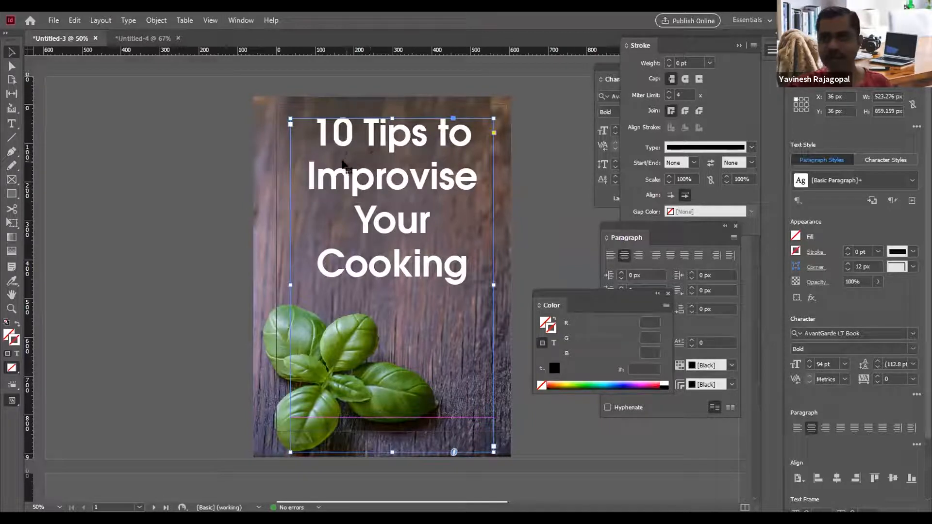
{"action": "double_click", "coordinate": [370, 183]}
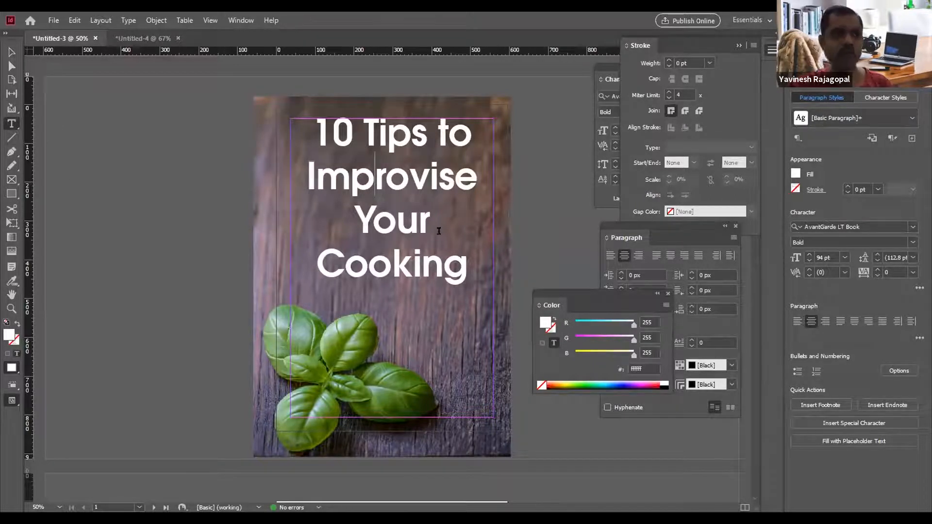
{"action": "left_click_drag", "start_coordinate": [467, 265], "coordinate": [285, 266]}
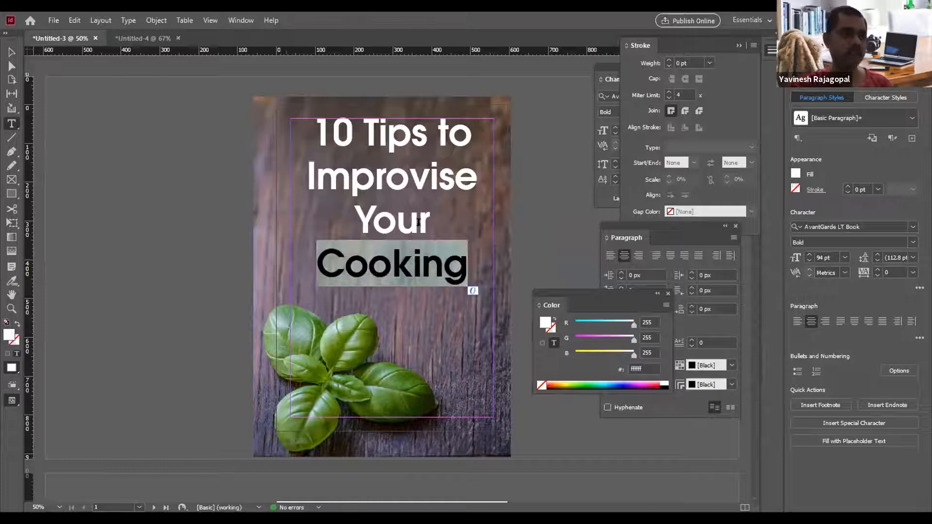
{"action": "left_click", "coordinate": [429, 216]}
{"action": "double_click", "coordinate": [452, 233]}
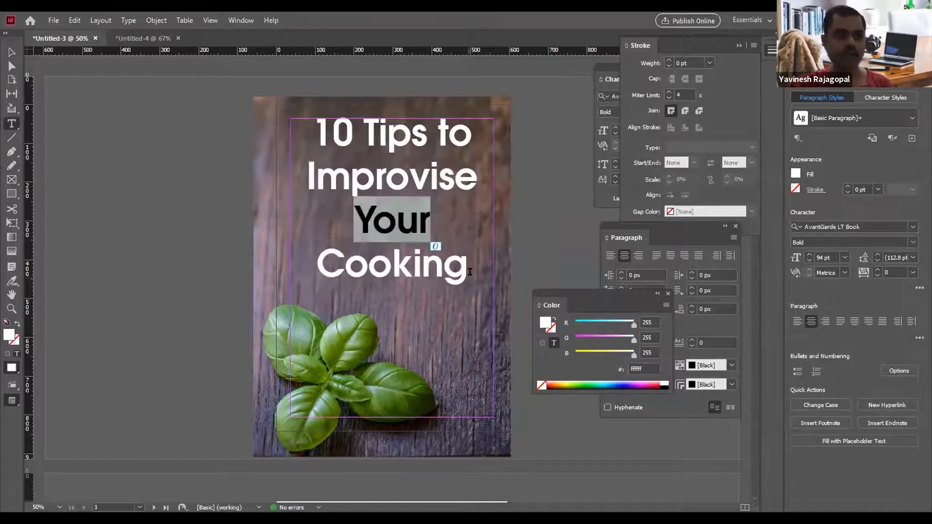
{"action": "key", "text": "ctrl+a"}
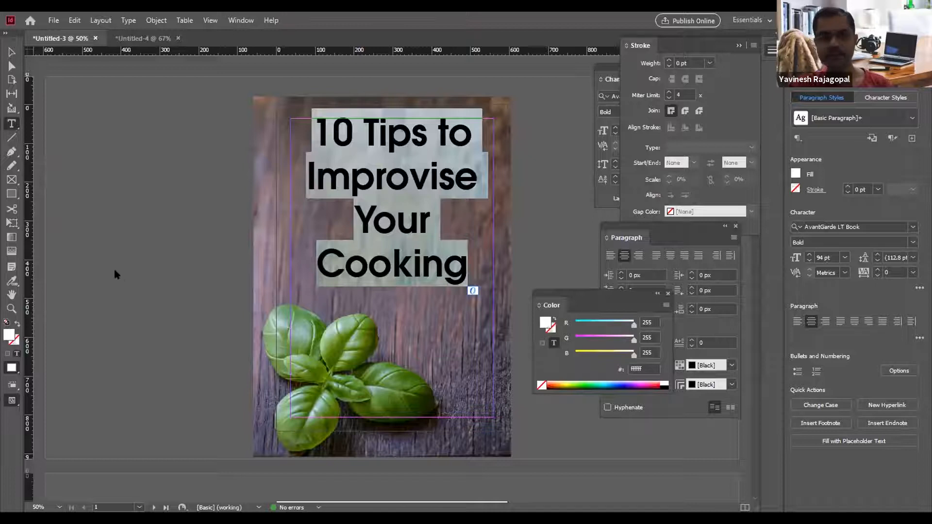
{"action": "left_click", "coordinate": [11, 52]}
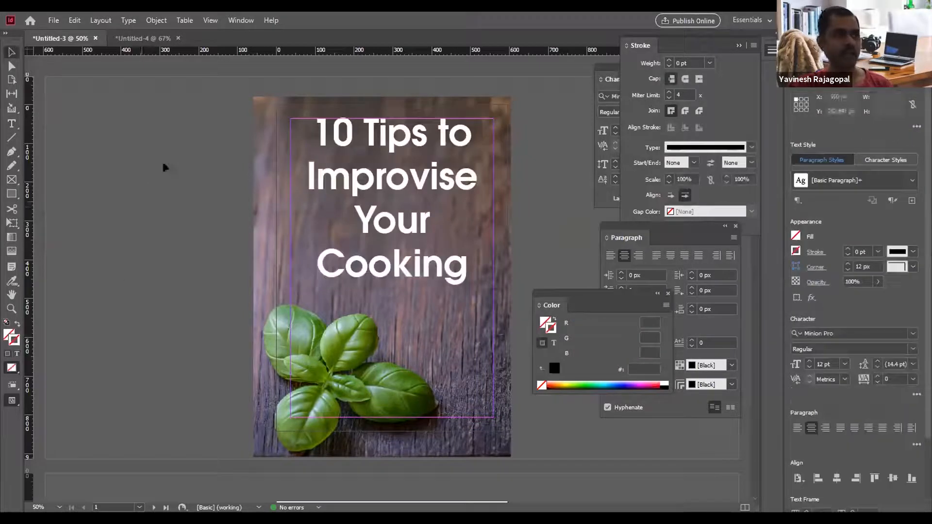
{"action": "left_click", "coordinate": [165, 152]}
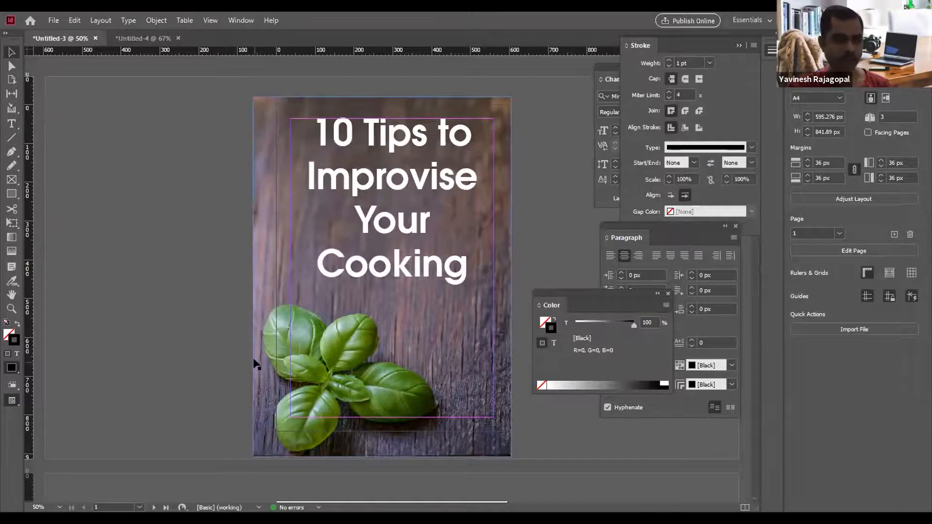
Nudge the basil background image to X -50 px, Y -70 px, check its lower corner against the page edge, and deselect it.
{"action": "left_click", "coordinate": [274, 183]}
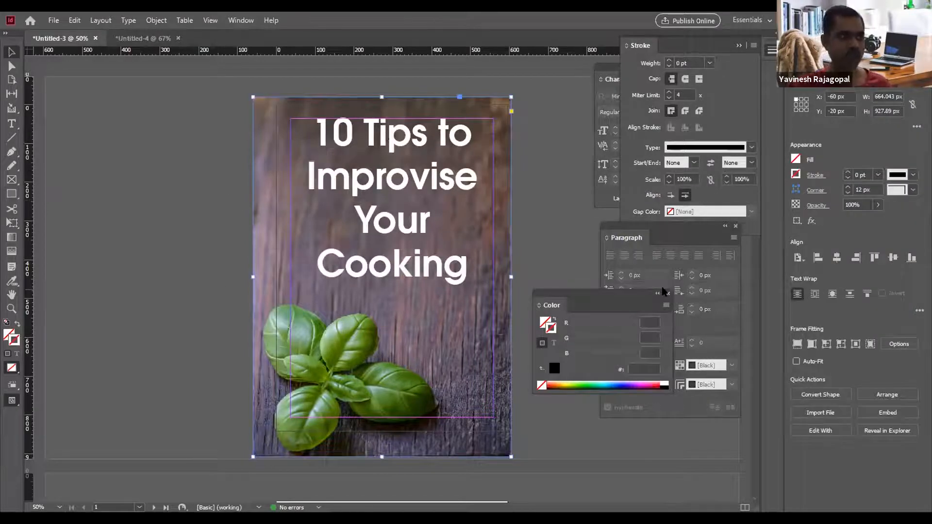
{"action": "key", "text": "shift+Up"}
{"action": "key", "text": "shift+Up"}
{"action": "key", "text": "shift+Up"}
{"action": "key", "text": "shift+Up"}
{"action": "key", "text": "shift+Up"}
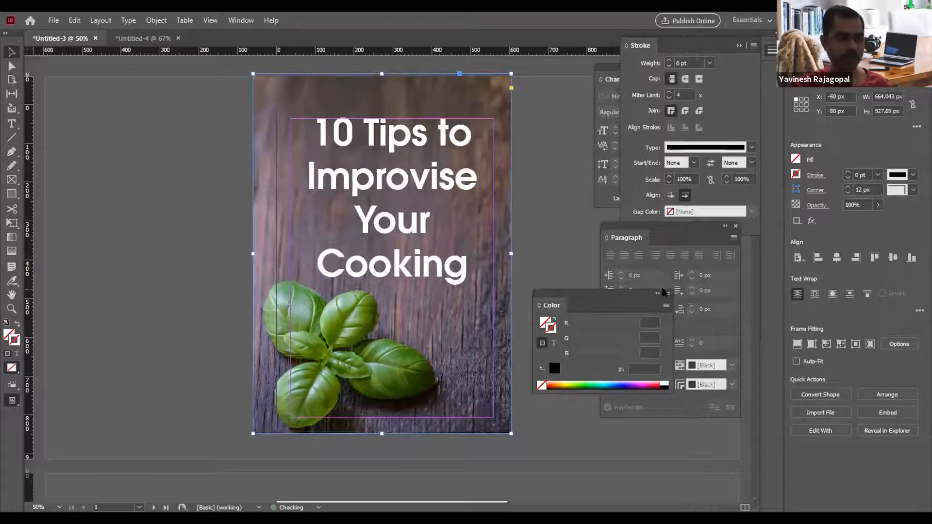
{"action": "key", "text": "shift+Right"}
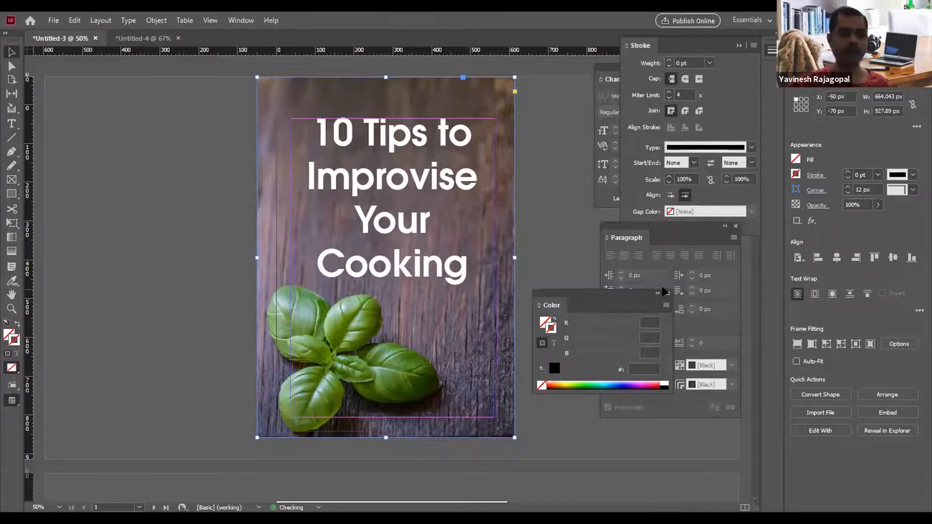
{"action": "key", "text": "ctrl+space"}
{"action": "left_click_drag", "start_coordinate": [417, 369], "coordinate": [565, 445]}
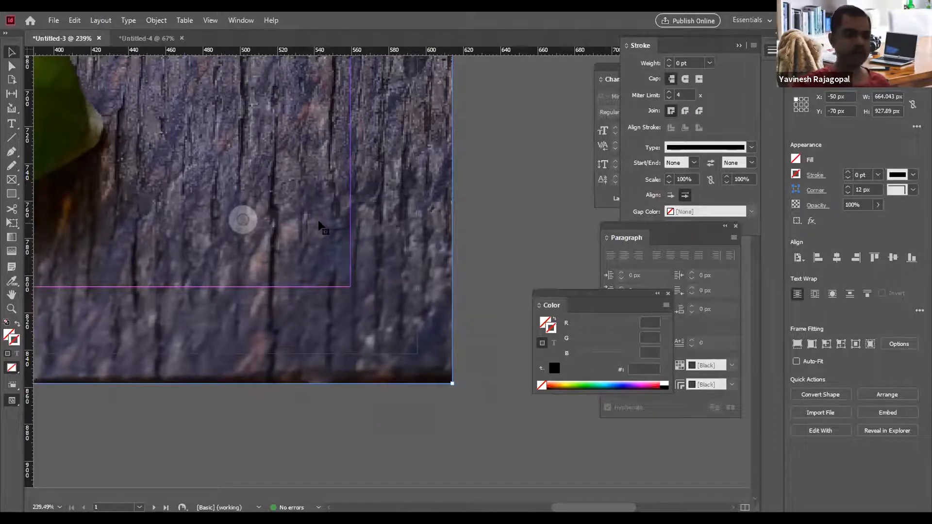
{"action": "key", "text": "ctrl+0"}
{"action": "left_click", "coordinate": [84, 216]}
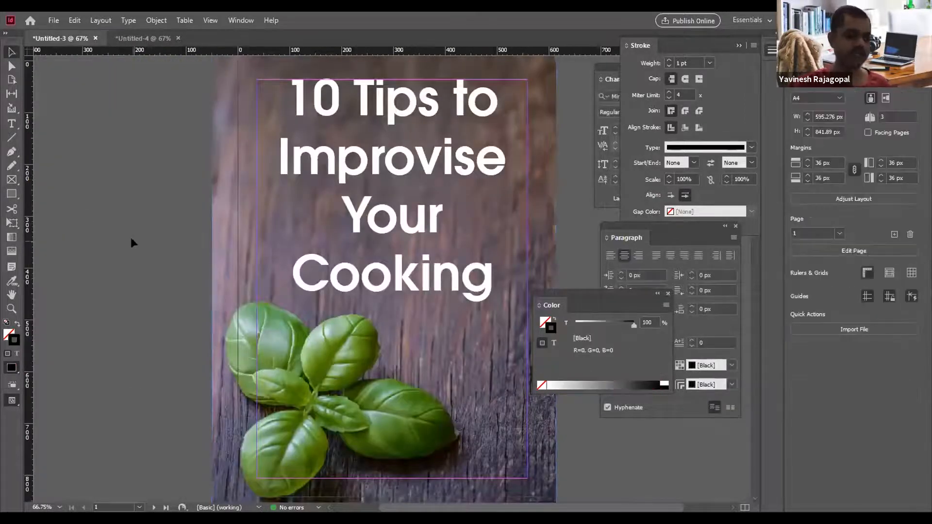
Crop the background image frame to the page edges, from X 0, Y 0 at 595.276 px wide to the page's lower edge.
{"action": "key", "text": "ctrl+minus"}
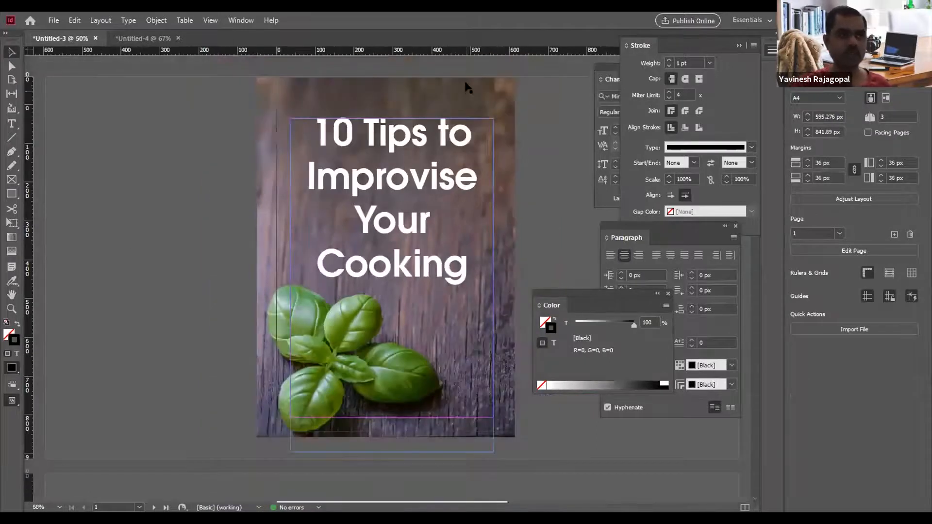
{"action": "left_click", "coordinate": [426, 285]}
{"action": "left_click_drag", "start_coordinate": [382, 74], "coordinate": [383, 105]}
{"action": "left_click_drag", "start_coordinate": [257, 271], "coordinate": [276, 271]}
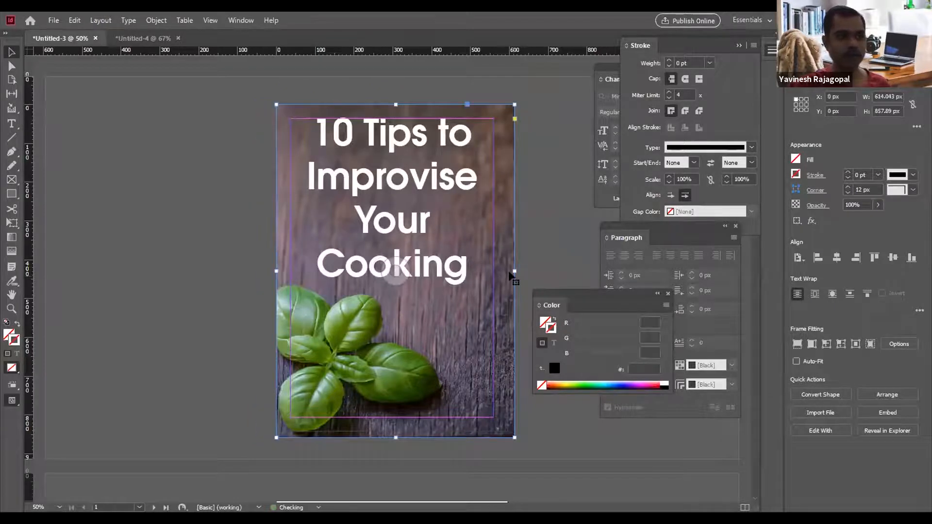
{"action": "left_click_drag", "start_coordinate": [513, 271], "coordinate": [506, 269]}
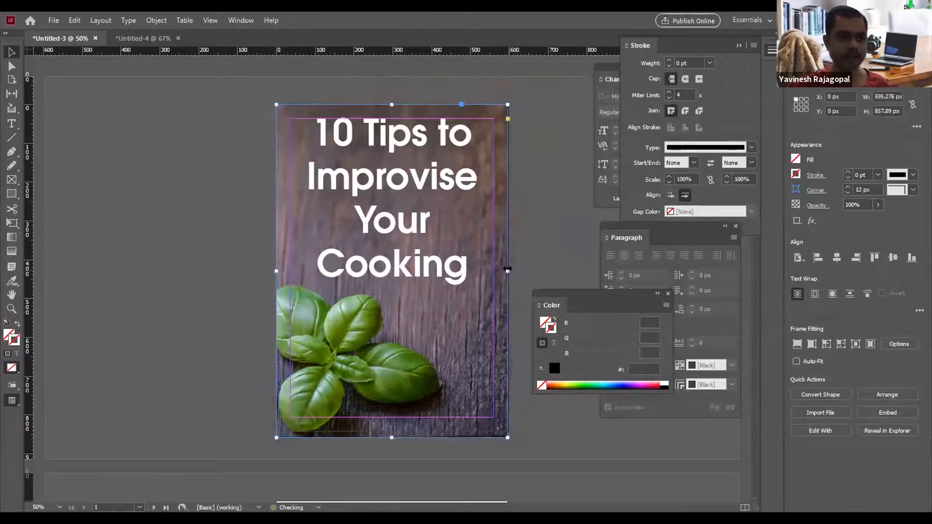
{"action": "left_click_drag", "start_coordinate": [389, 436], "coordinate": [388, 431]}
{"action": "left_click", "coordinate": [530, 197]}
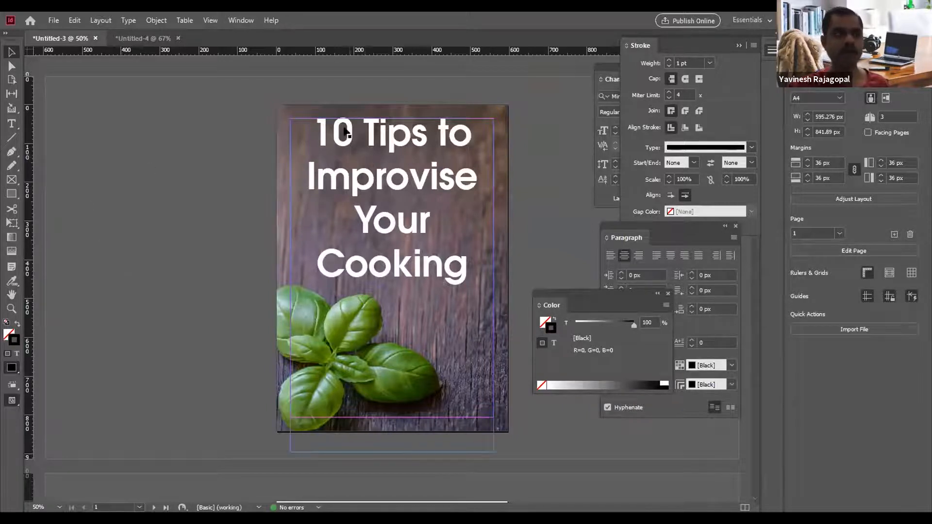
Add a drop shadow effect to the title text frame and set the shadow's opacity to 60%.
{"action": "left_click", "coordinate": [359, 151]}
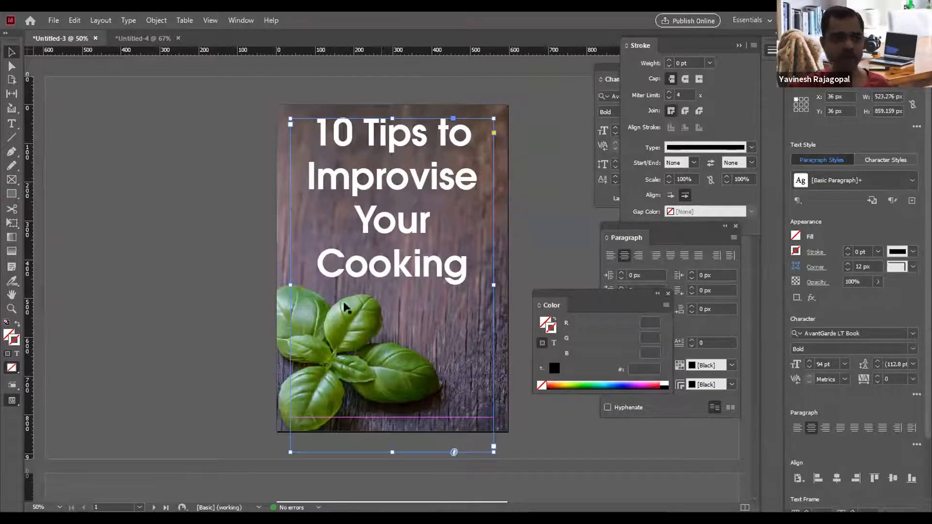
{"action": "left_click", "coordinate": [156, 21]}
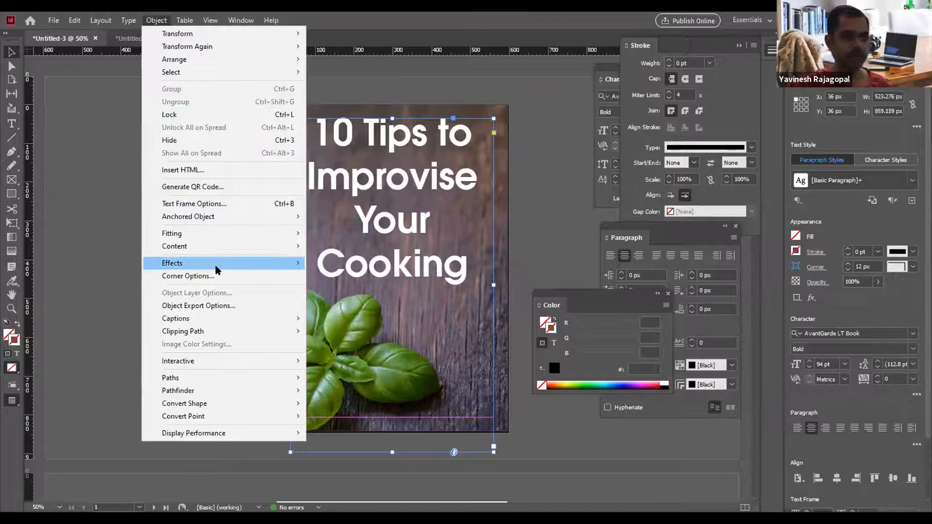
{"action": "mouse_move", "coordinate": [216, 266]}
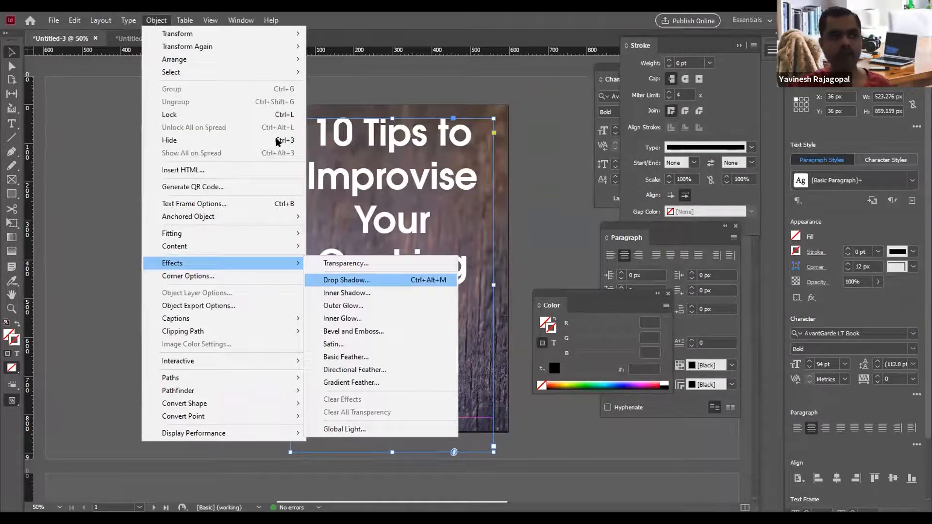
{"action": "key", "text": "Return"}
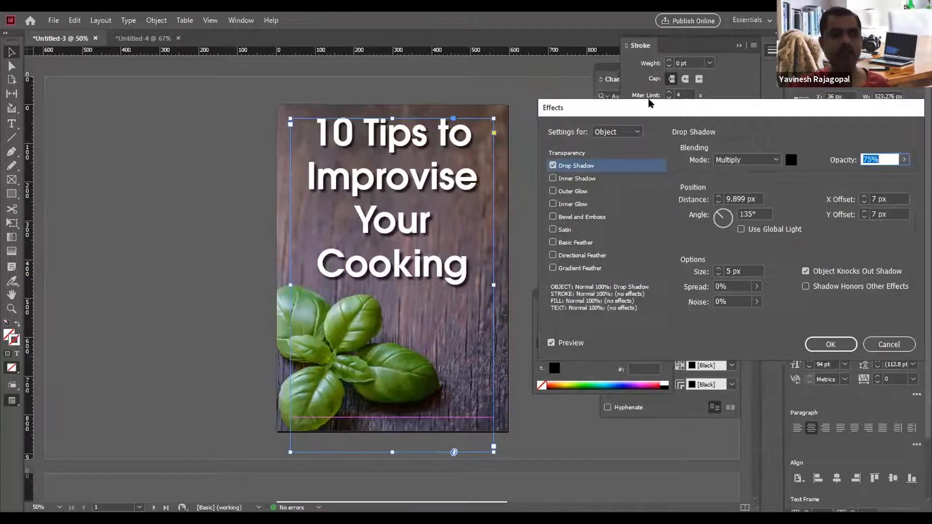
{"action": "left_click_drag", "start_coordinate": [627, 112], "coordinate": [597, 113]}
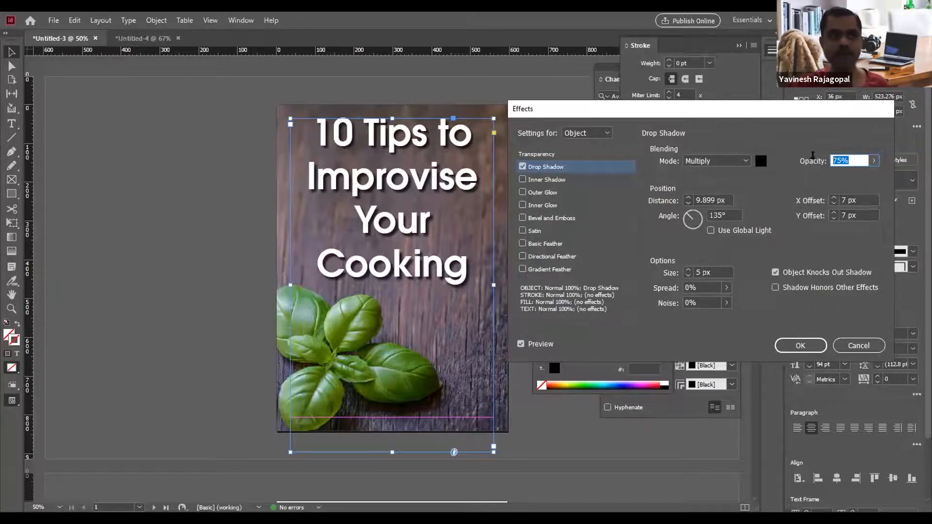
{"action": "type", "text": "60"}
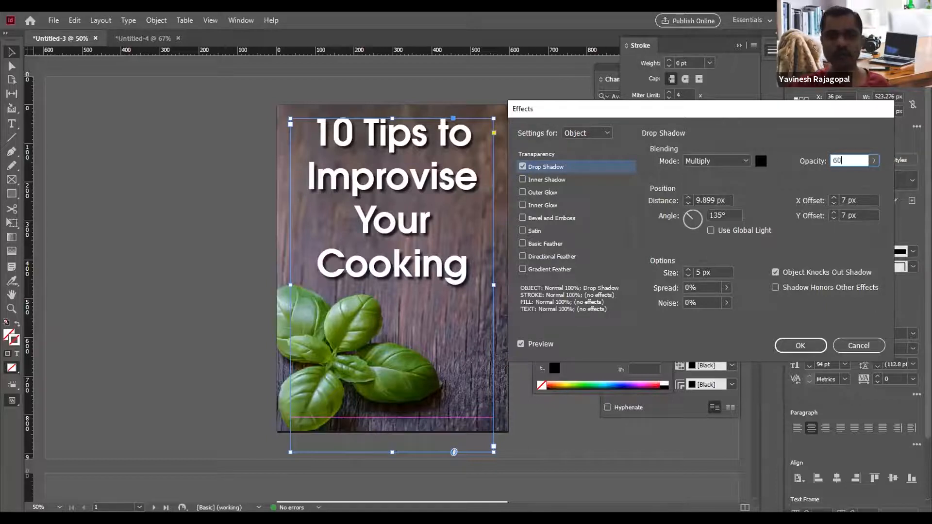
{"action": "key", "text": "Tab"}
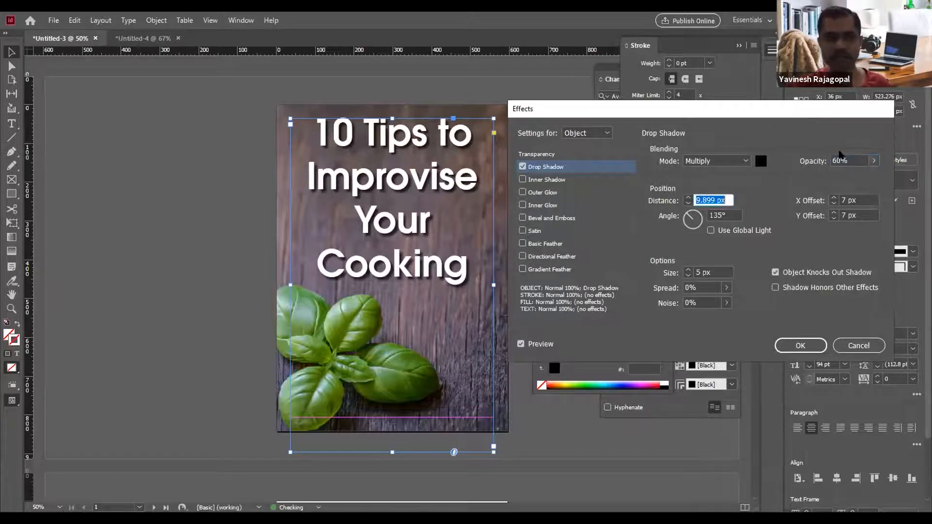
Try larger and smaller drop shadow distances starting from 40 px, and settle on a distance of 9 px.
{"action": "left_click", "coordinate": [707, 197]}
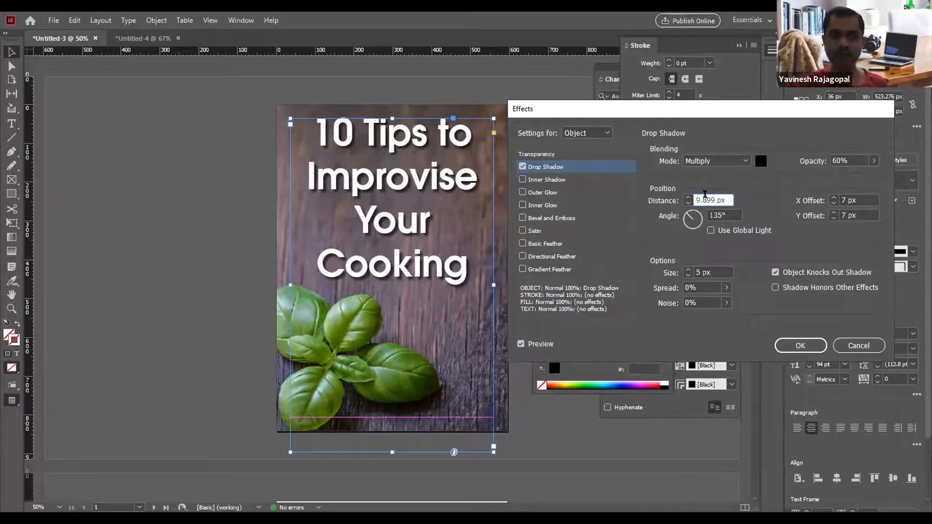
{"action": "key", "text": "ctrl+a"}
{"action": "type", "text": "40"}
{"action": "key", "text": "shift+Up"}
{"action": "key", "text": "shift+Up"}
{"action": "key", "text": "shift+Up"}
{"action": "key", "text": "shift+Down"}
{"action": "key", "text": "shift+Down"}
{"action": "key", "text": "shift+Down"}
{"action": "key", "text": "shift+Down"}
{"action": "key", "text": "shift+Up"}
{"action": "key", "text": "shift+Up"}
{"action": "key", "text": "shift+Up"}
{"action": "key", "text": "shift+Up"}
{"action": "key", "text": "shift+Up"}
{"action": "key", "text": "shift+Up"}
{"action": "key", "text": "shift+Down"}
{"action": "key", "text": "shift+Down"}
{"action": "key", "text": "shift+Down"}
{"action": "key", "text": "shift+Down"}
{"action": "key", "text": "shift+Down"}
{"action": "key", "text": "shift+Down"}
{"action": "key", "text": "shift+Down"}
{"action": "key", "text": "shift+Down"}
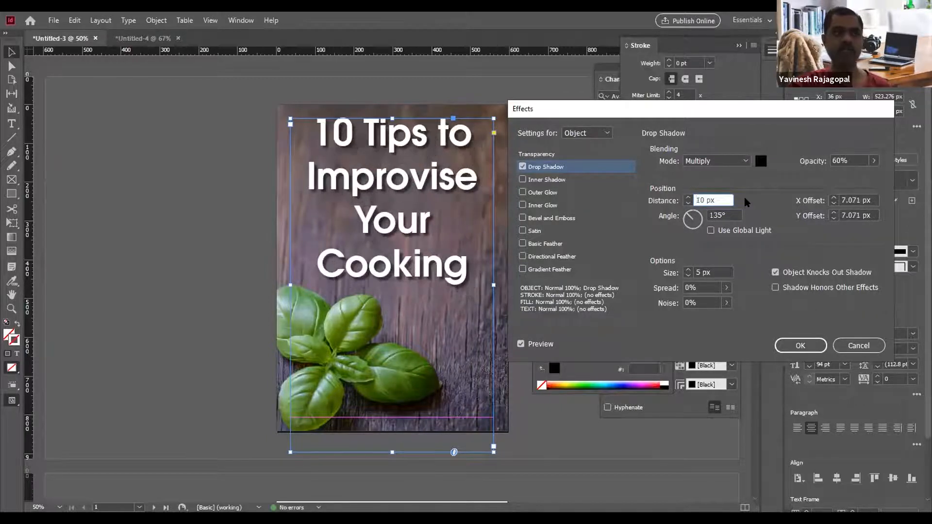
{"action": "key", "text": "Down"}
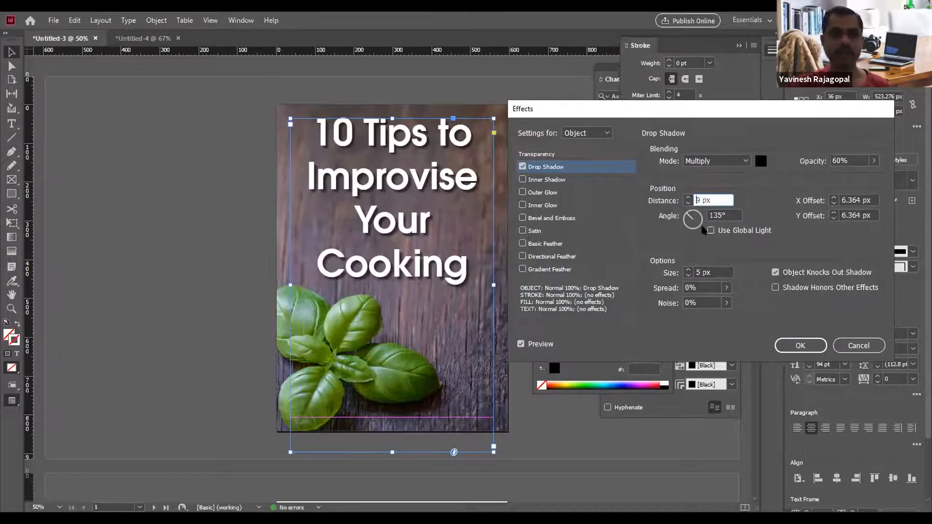
Try several light directions for the drop shadow and set its angle to 130°.
{"action": "left_click", "coordinate": [699, 218]}
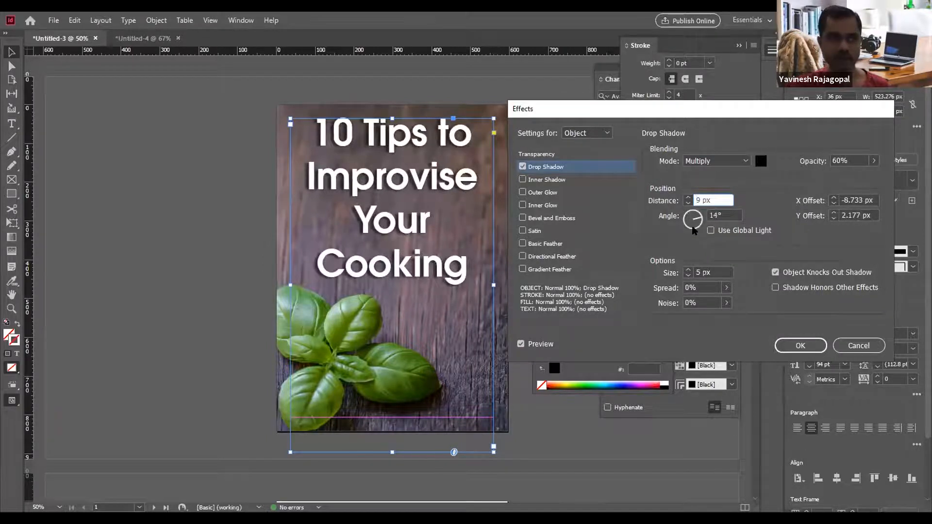
{"action": "left_click", "coordinate": [690, 214]}
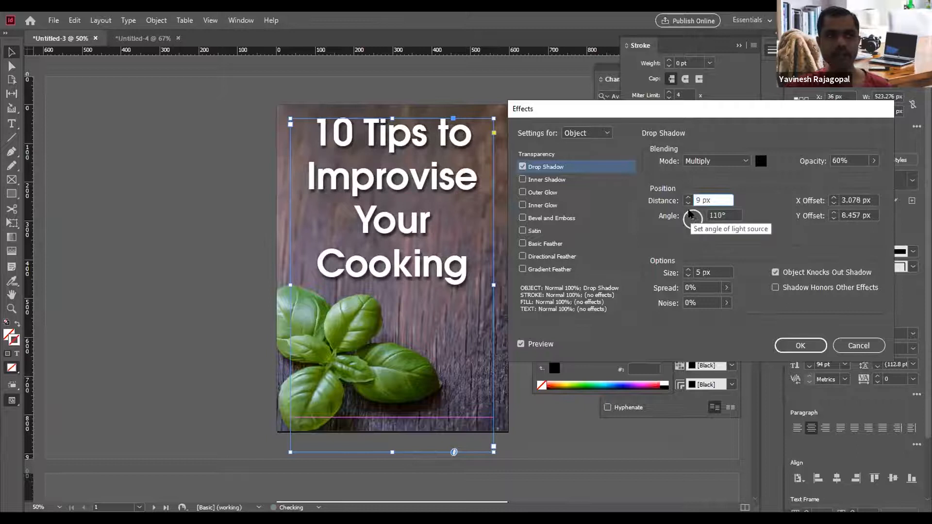
{"action": "left_click_drag", "start_coordinate": [693, 213], "coordinate": [687, 214]}
{"action": "left_click", "coordinate": [687, 214]}
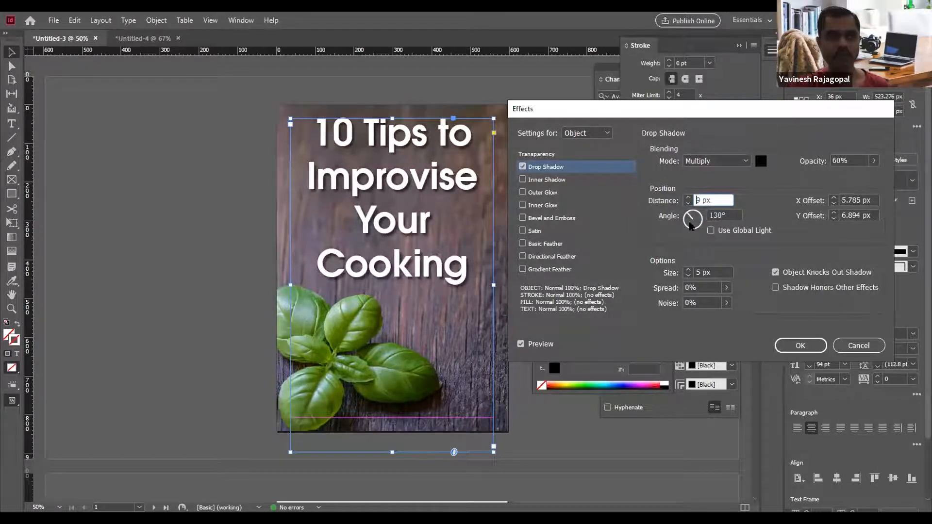
Try a drop shadow size of 40 px, and reduce it in stages to 0 px.
{"action": "left_click", "coordinate": [721, 272]}
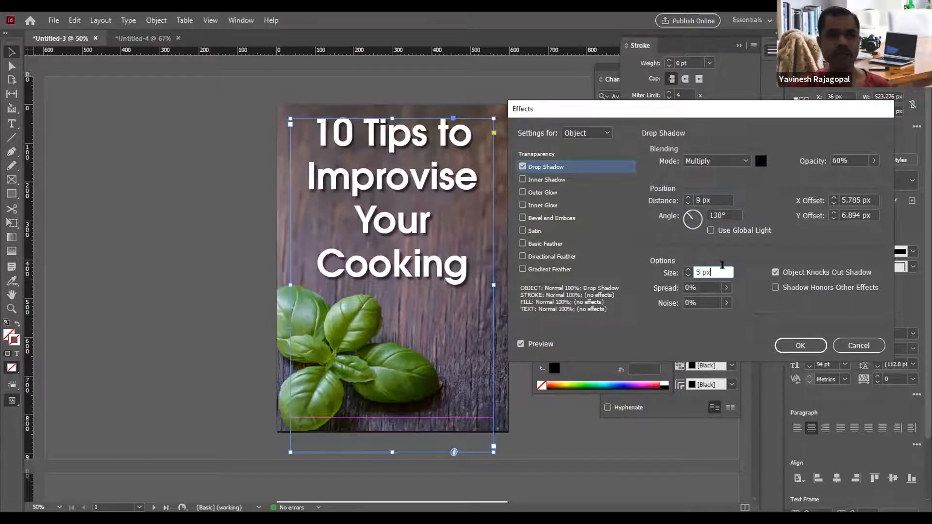
{"action": "key", "text": "BackSpace"}
{"action": "key", "text": "BackSpace"}
{"action": "key", "text": "BackSpace"}
{"action": "key", "text": "BackSpace"}
{"action": "type", "text": "20"}
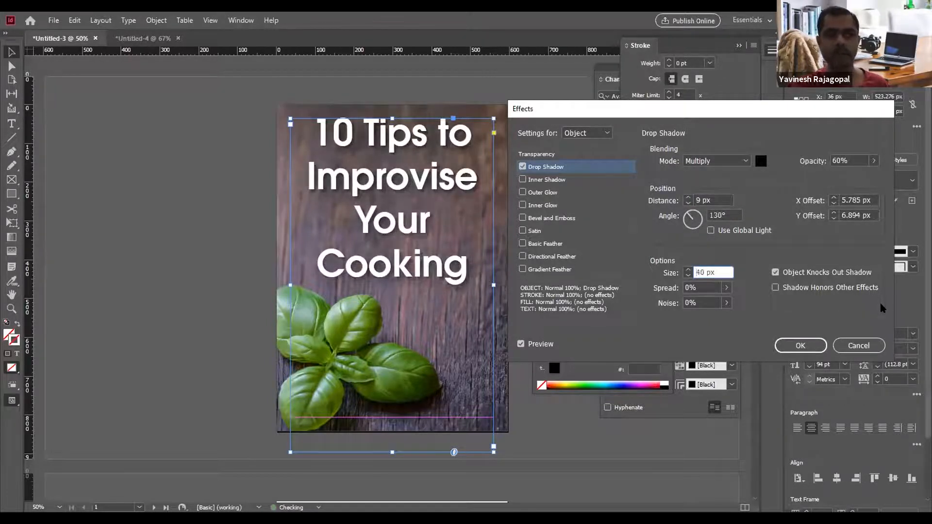
{"action": "key", "text": "shift+Down"}
{"action": "key", "text": "shift+Down"}
{"action": "key", "text": "shift+Down"}
{"action": "key", "text": "shift+Down"}
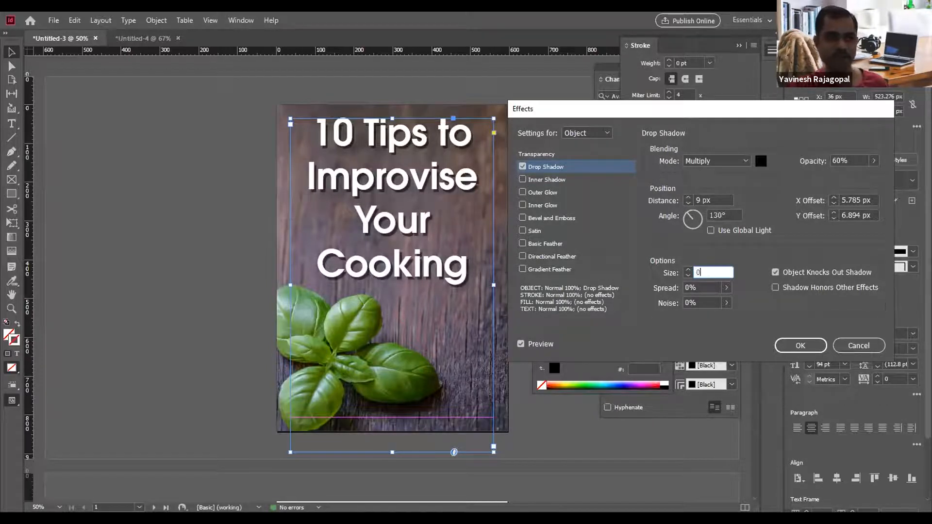
{"action": "key", "text": "Tab"}
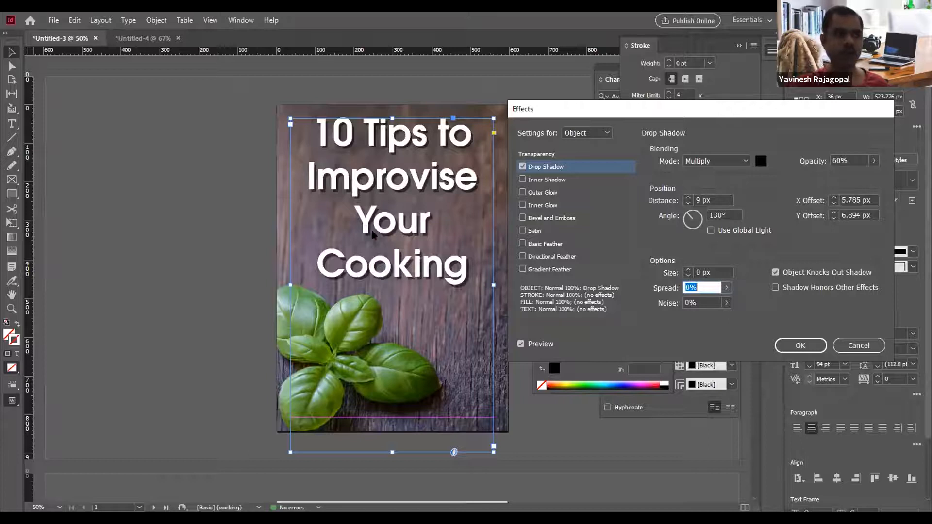
Check the shadow's edge on the word Cooking, set its size to 7 px, apply the effect, and deselect the title.
{"action": "key", "text": "ctrl+equal"}
{"action": "key", "text": "ctrl+equal"}
{"action": "key", "text": "ctrl+equal"}
{"action": "key", "text": "ctrl+equal"}
{"action": "key", "text": "ctrl+equal"}
{"action": "key", "text": "ctrl+equal"}
{"action": "key", "text": "ctrl+equal"}
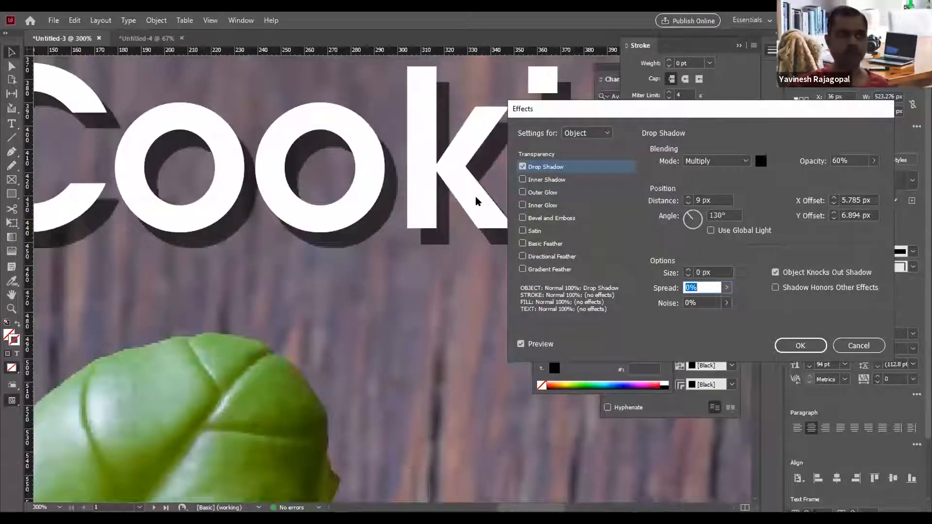
{"action": "left_click", "coordinate": [714, 269]}
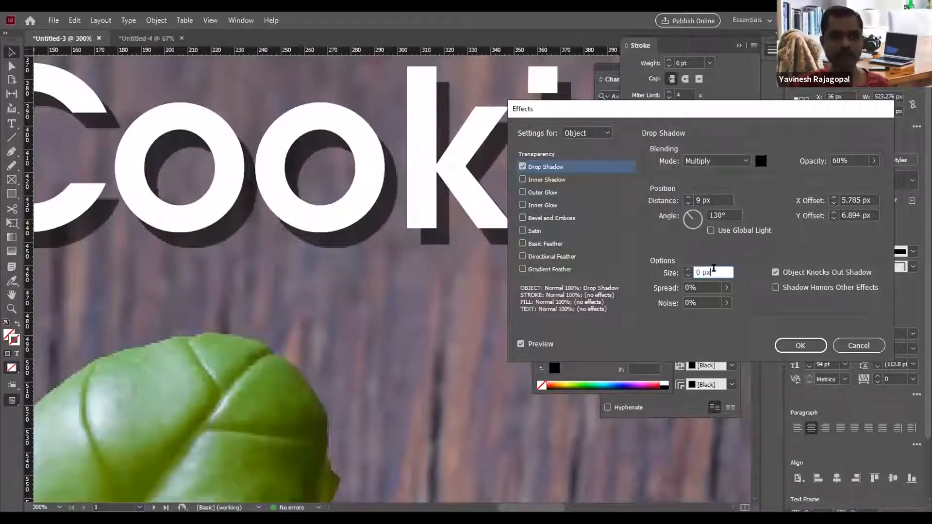
{"action": "key", "text": "Up"}
{"action": "key", "text": "Up"}
{"action": "key", "text": "Up"}
{"action": "key", "text": "Up"}
{"action": "key", "text": "Up"}
{"action": "key", "text": "Up"}
{"action": "key", "text": "Up"}
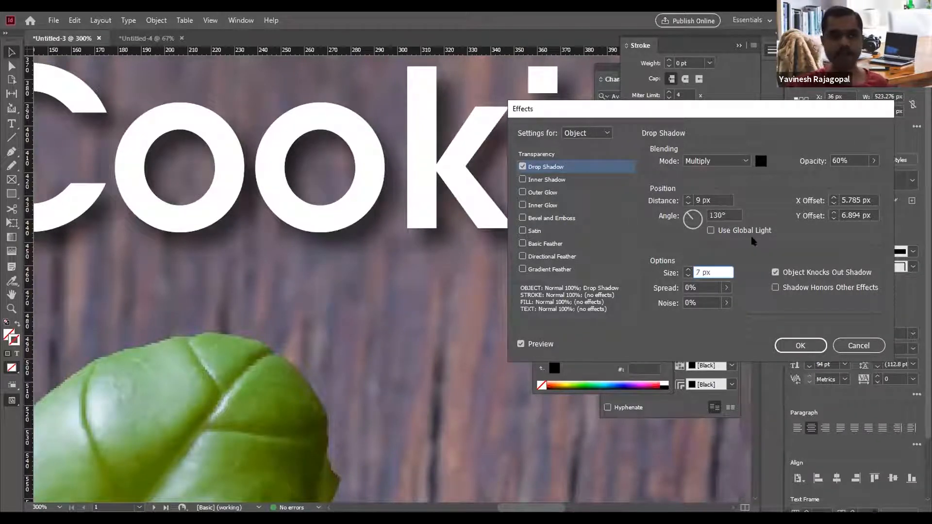
{"action": "left_click", "coordinate": [798, 350]}
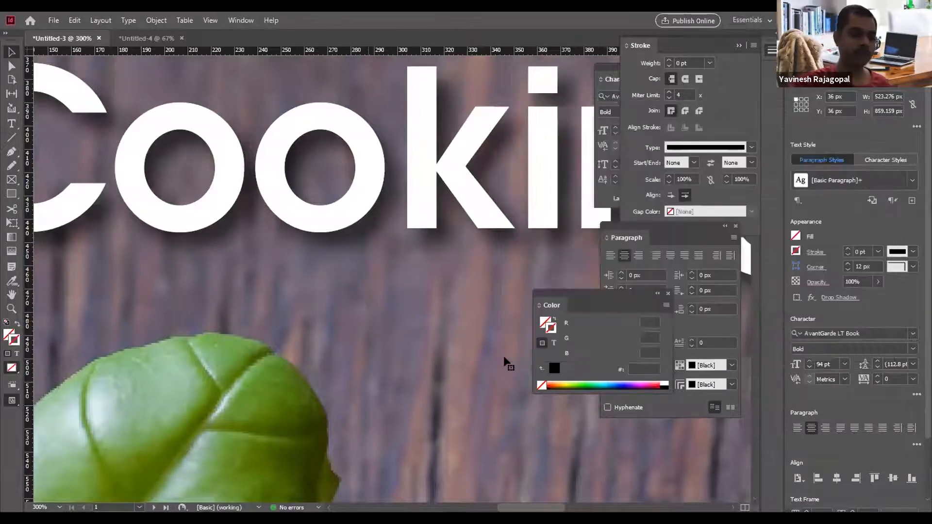
{"action": "key", "text": "ctrl+0"}
{"action": "left_click", "coordinate": [163, 226]}
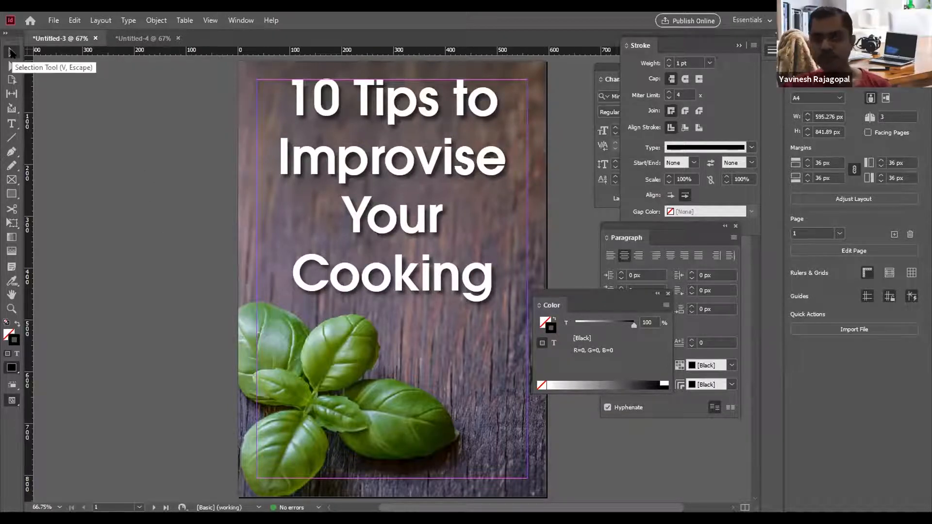
Select the basil background image, examine its stacking order commands without applying any, and deselect it.
{"action": "left_click", "coordinate": [245, 82]}
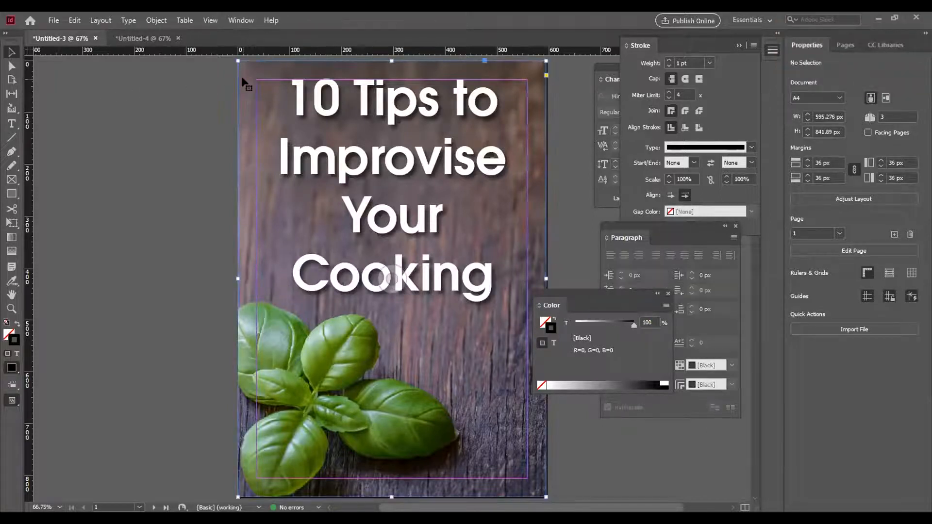
{"action": "left_click", "coordinate": [153, 21]}
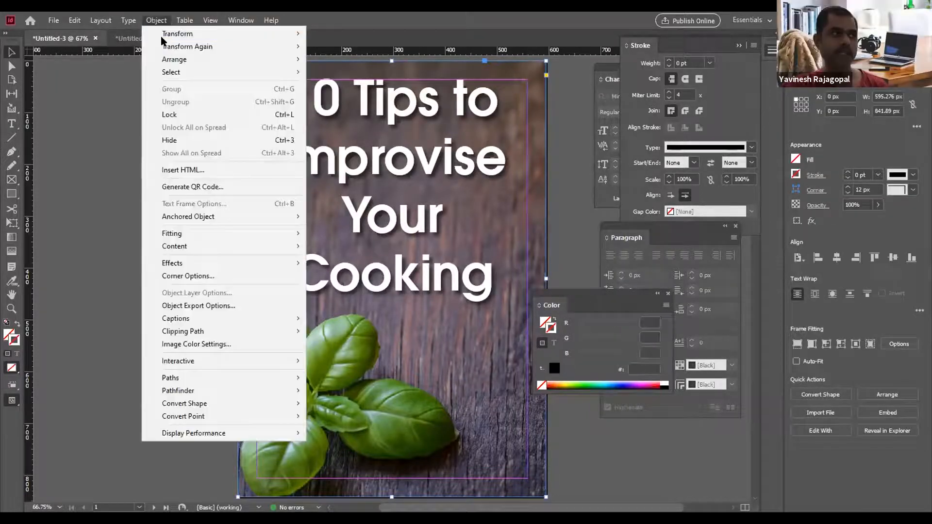
{"action": "left_click", "coordinate": [175, 59]}
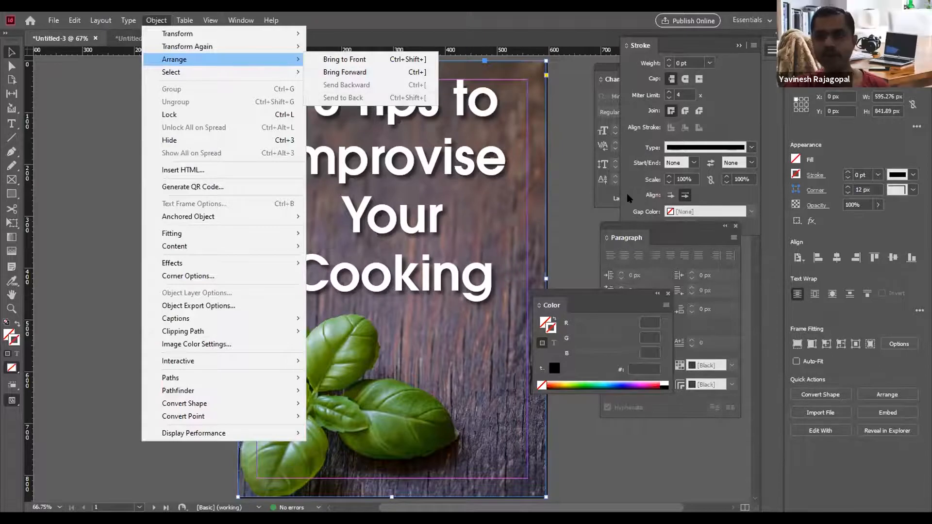
{"action": "left_click", "coordinate": [579, 169]}
{"action": "left_click", "coordinate": [578, 168]}
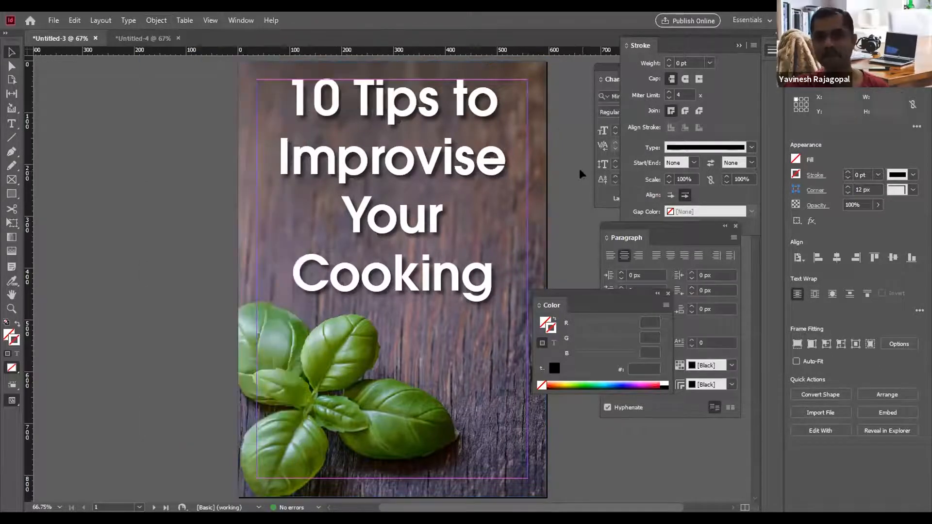
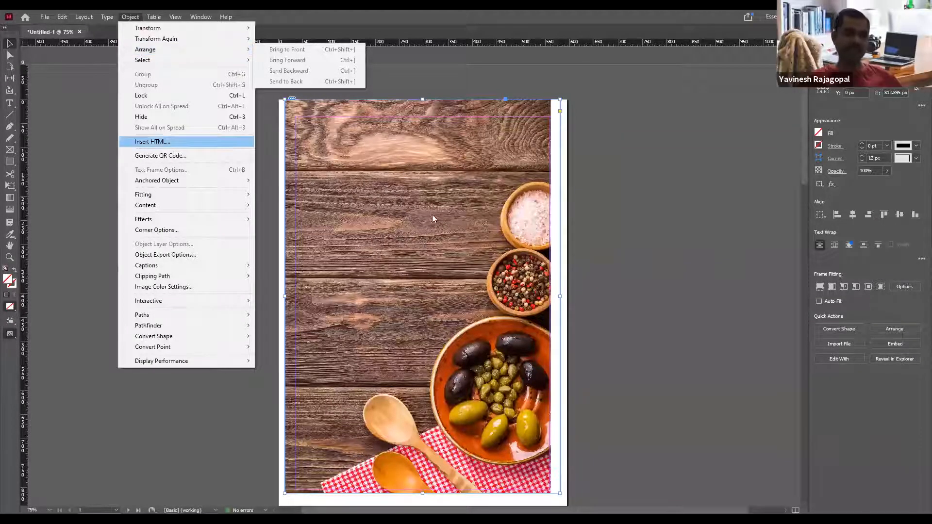
Move the wooden table food image off the page to the pasteboard beside the page's right edge.
{"action": "left_click", "coordinate": [422, 296]}
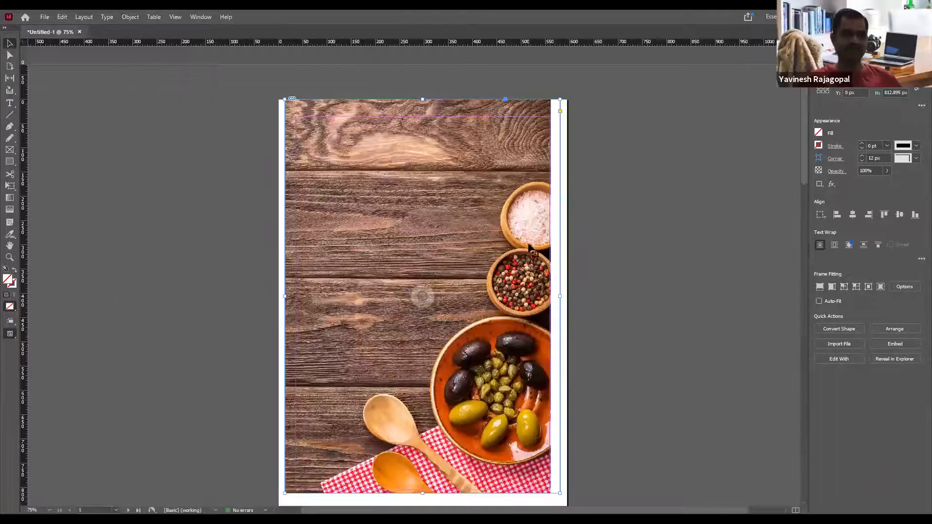
{"action": "left_click_drag", "start_coordinate": [426, 181], "coordinate": [718, 249]}
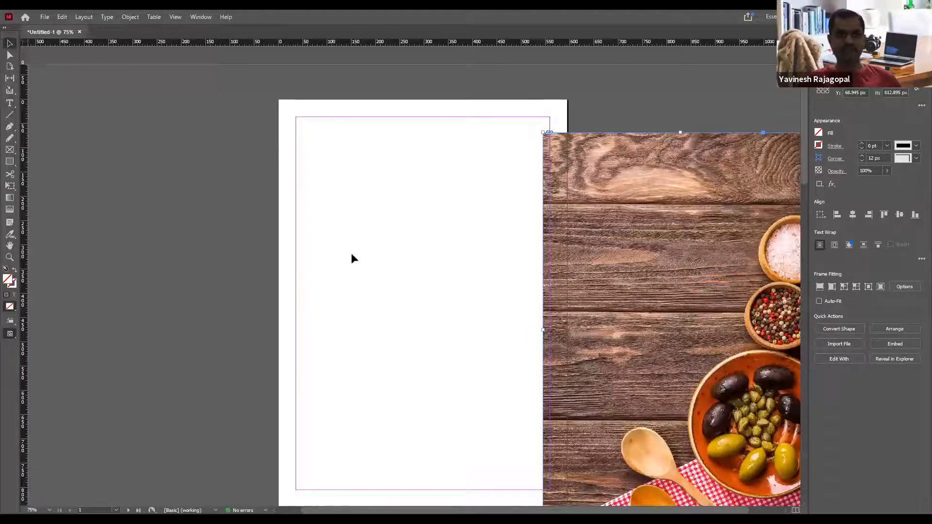
{"action": "left_click_drag", "start_coordinate": [710, 244], "coordinate": [724, 244]}
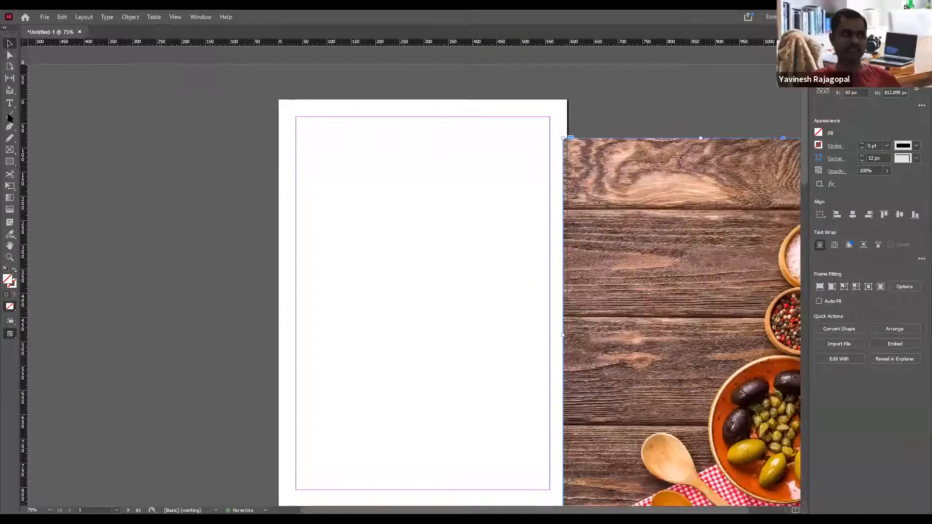
Draw a large text frame inside the page margins and enter the text Cooking School.
{"action": "left_click", "coordinate": [10, 103]}
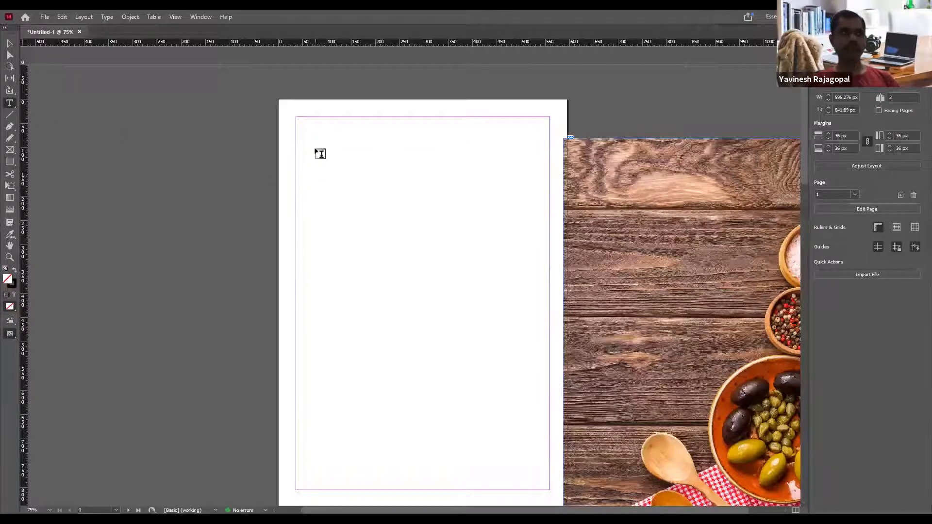
{"action": "left_click_drag", "start_coordinate": [315, 138], "coordinate": [541, 476]}
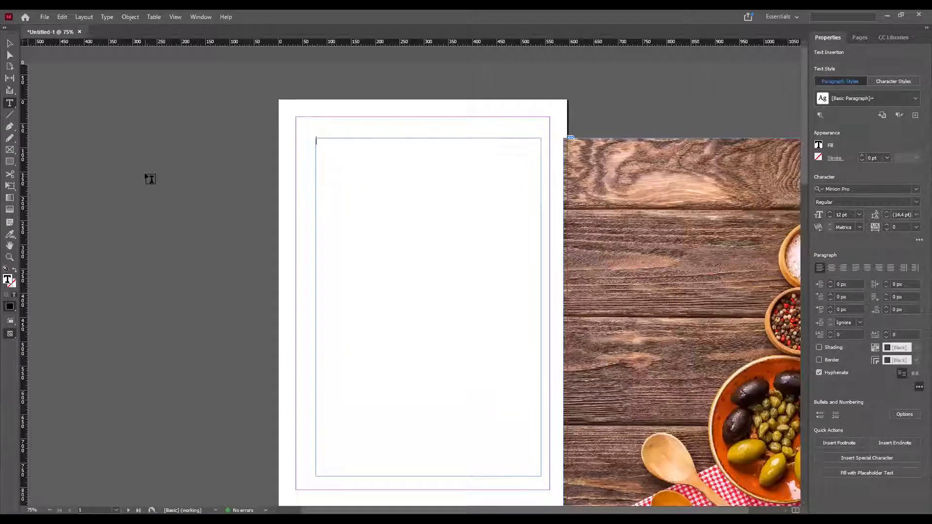
{"action": "type", "text": "Cooking School"}
Change the font of the whole Cooking School text to Lucida Handwriting.
{"action": "left_click_drag", "start_coordinate": [365, 146], "coordinate": [315, 140]}
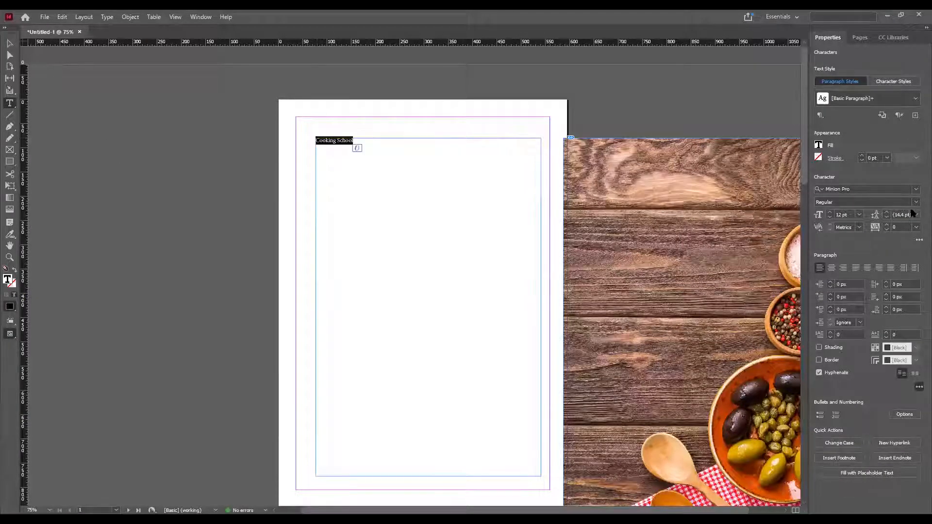
{"action": "left_click", "coordinate": [916, 189]}
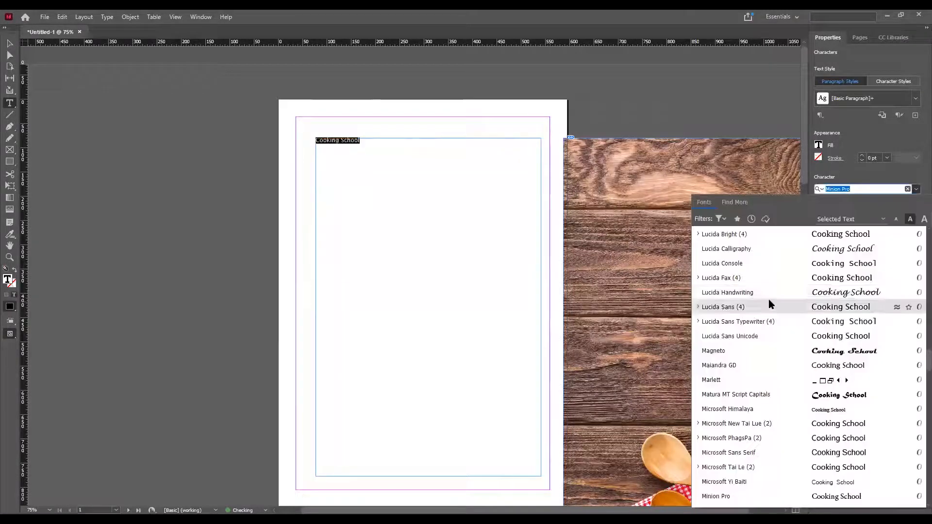
{"action": "left_click", "coordinate": [769, 292]}
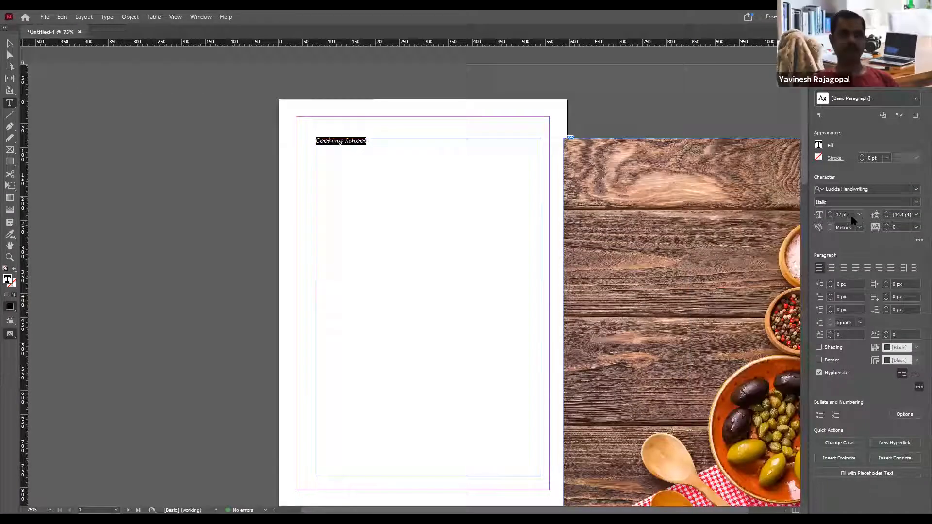
Set the Cooking School text to 72 pt and add 10 tips for cooking holidays below it after several blank lines.
{"action": "left_click", "coordinate": [859, 215]}
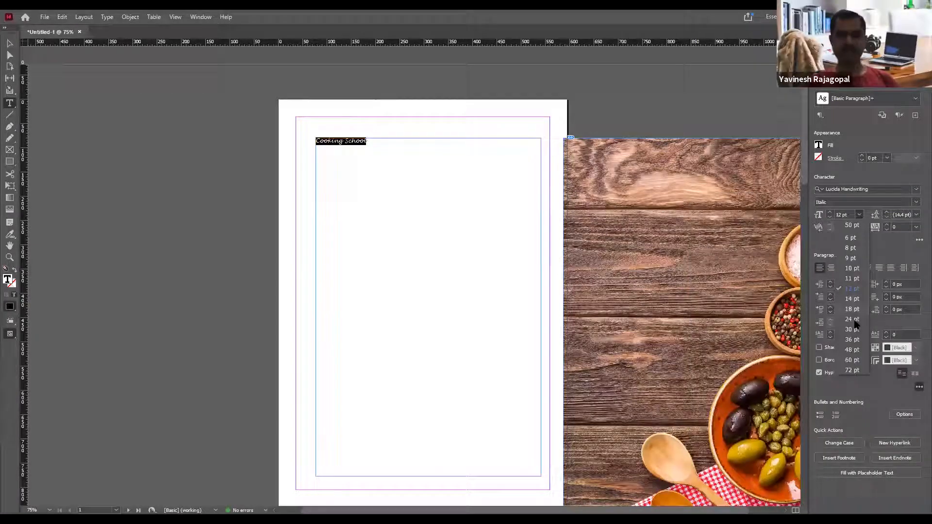
{"action": "left_click", "coordinate": [852, 370]}
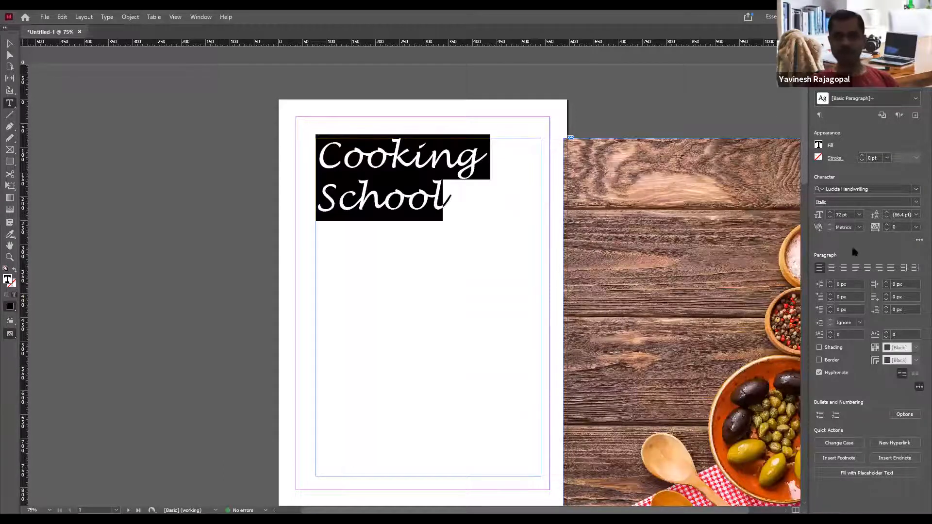
{"action": "left_click", "coordinate": [467, 244]}
{"action": "key", "text": "Return"}
{"action": "key", "text": "Return"}
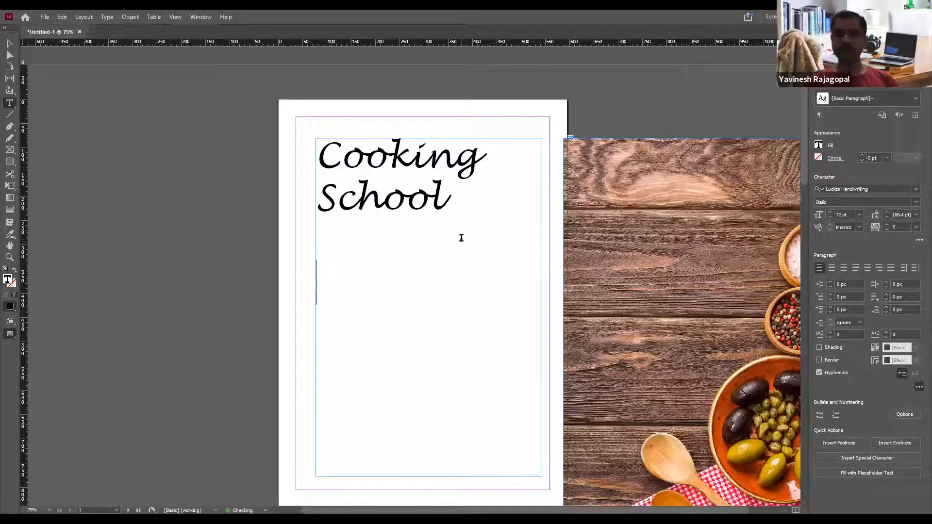
{"action": "key", "text": "Return"}
{"action": "type", "text": "10 "}
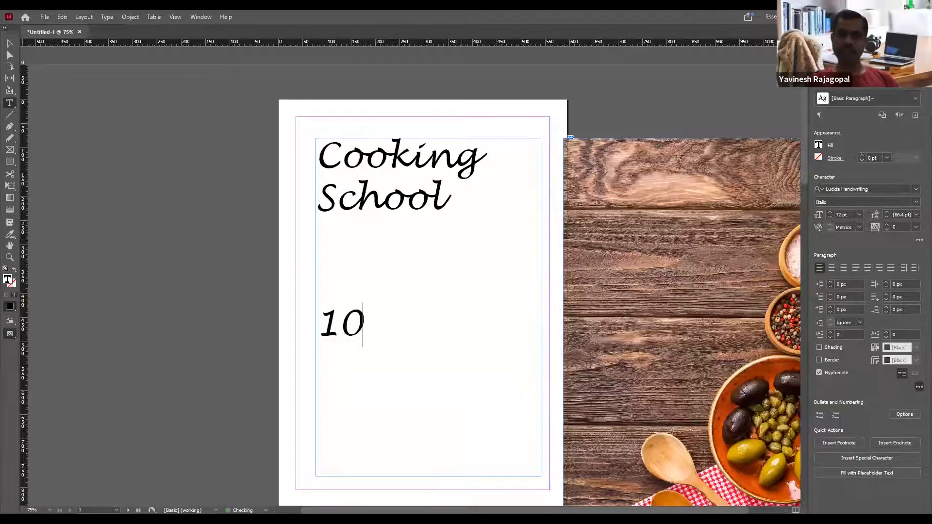
{"action": "type", "text": "tips"}
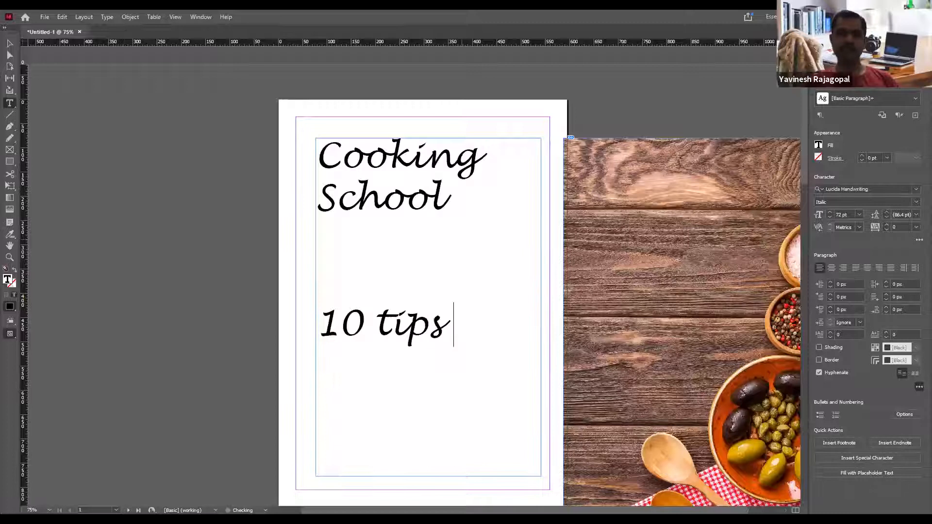
{"action": "type", "text": " for cooking "}
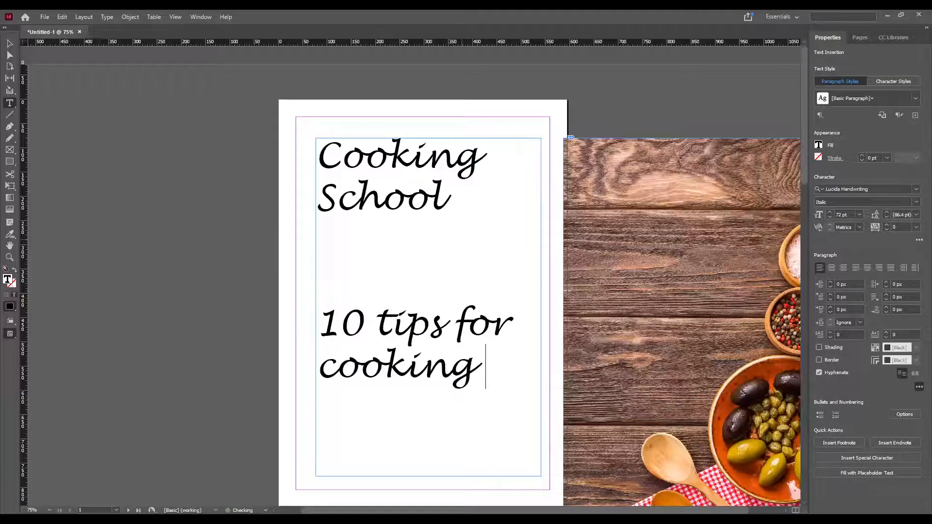
{"action": "type", "text": "holidays"}
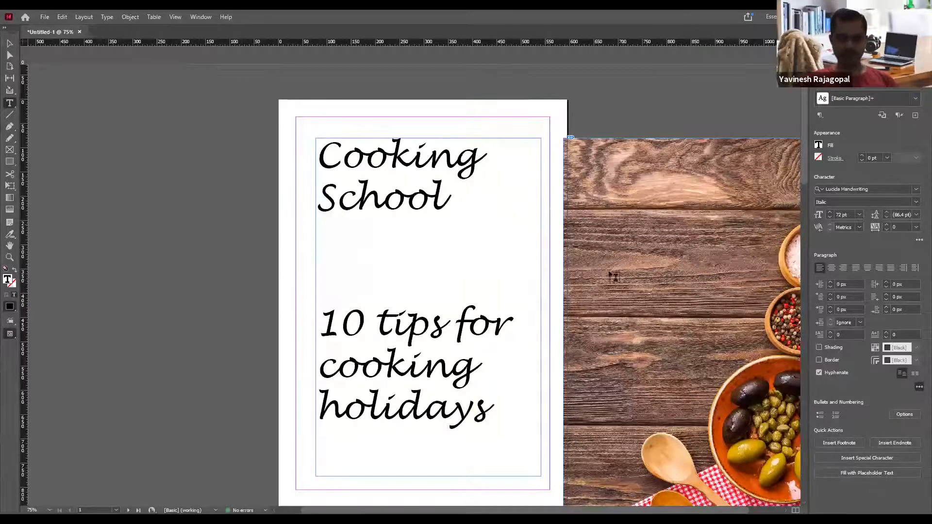
Select all the text in the frame and examine its character and paragraph formatting settings without changing them.
{"action": "left_click_drag", "start_coordinate": [318, 143], "coordinate": [488, 416]}
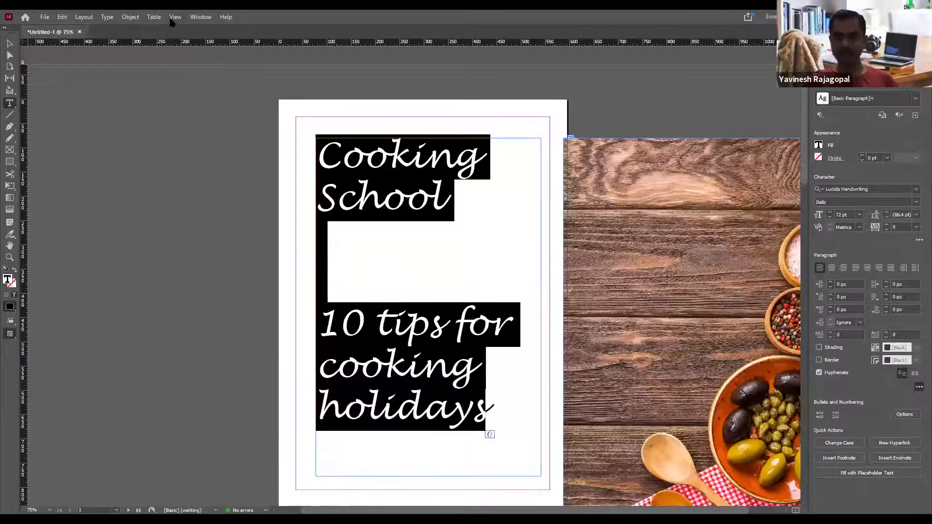
{"action": "left_click", "coordinate": [45, 18]}
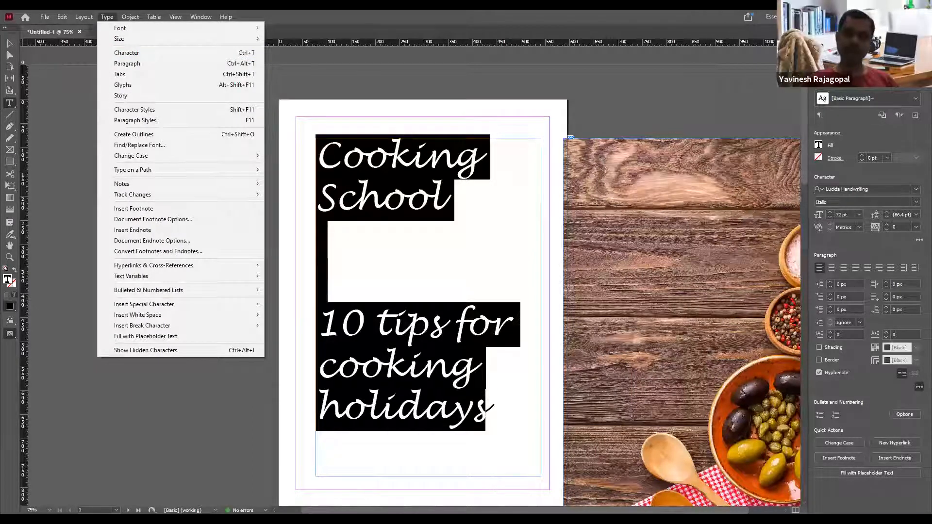
{"action": "key", "text": "Escape"}
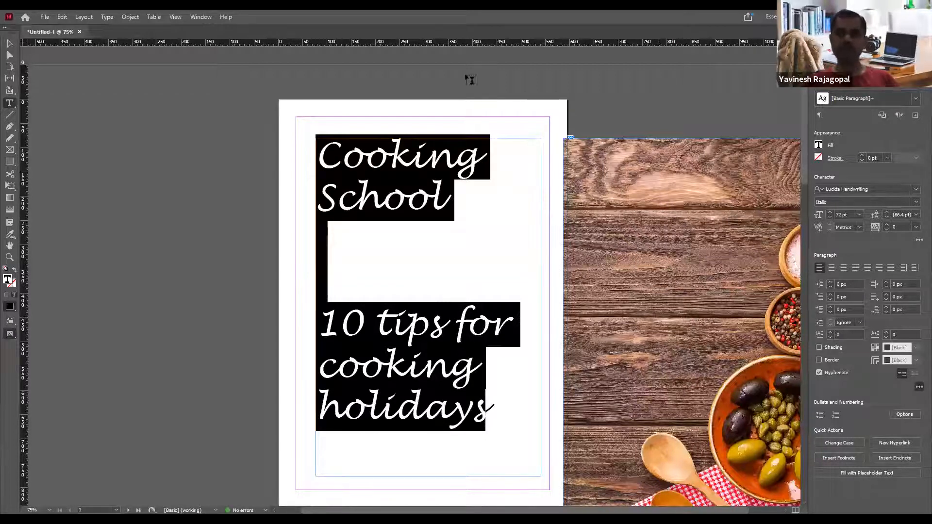
{"action": "left_click", "coordinate": [107, 16]}
{"action": "left_click", "coordinate": [122, 56]}
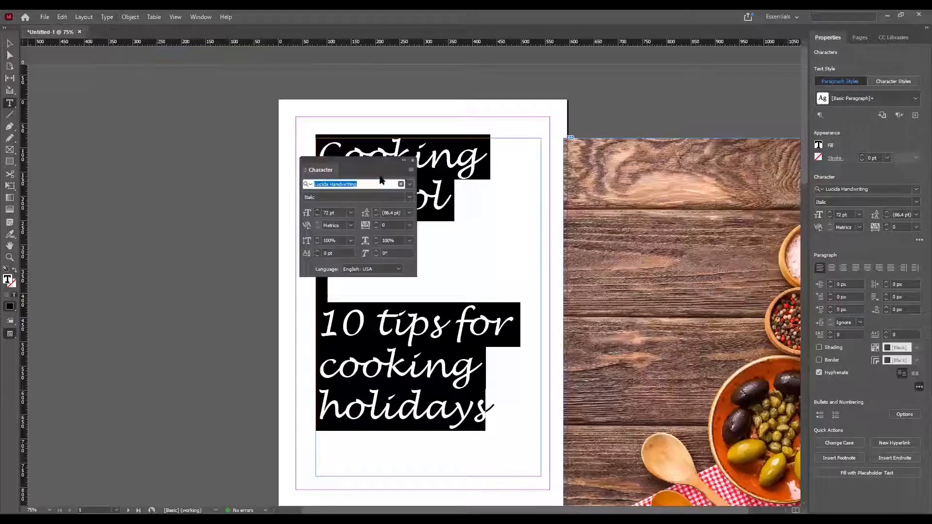
{"action": "key", "text": "ctrl+t"}
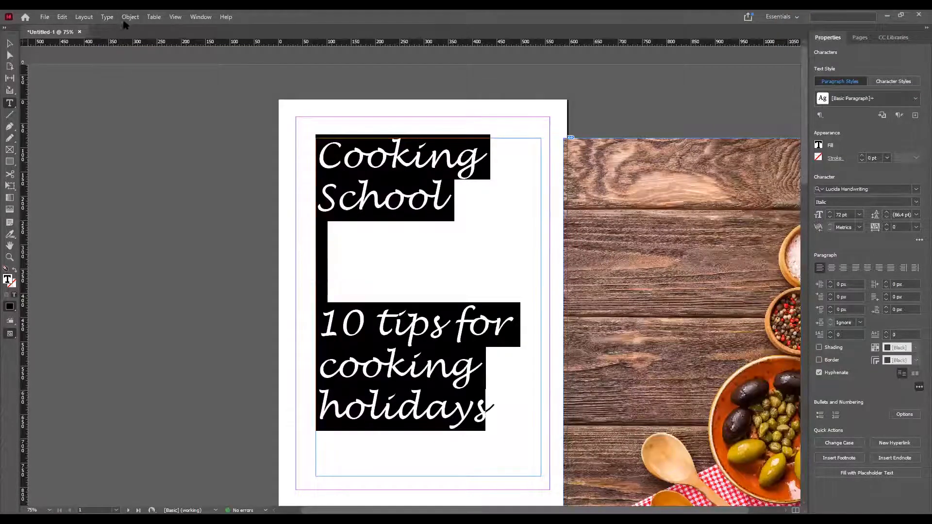
{"action": "left_click", "coordinate": [129, 18]}
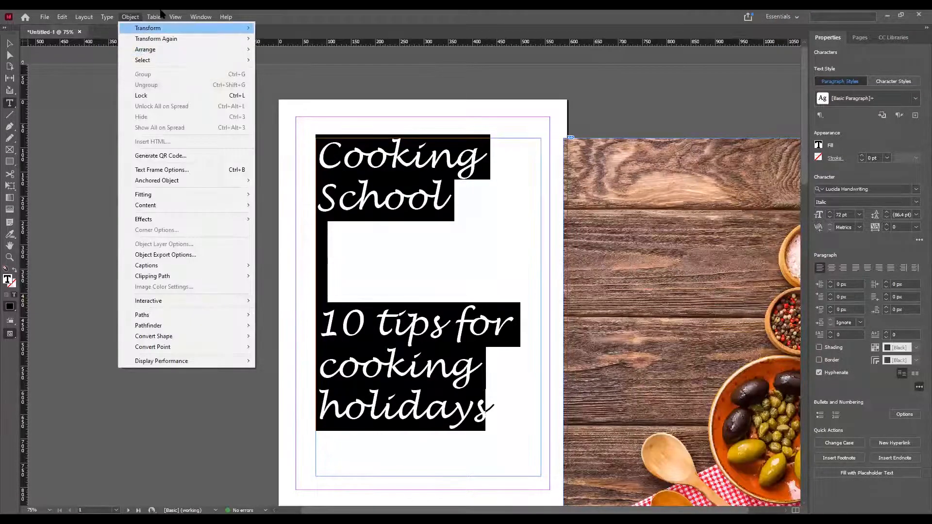
{"action": "left_click", "coordinate": [107, 17]}
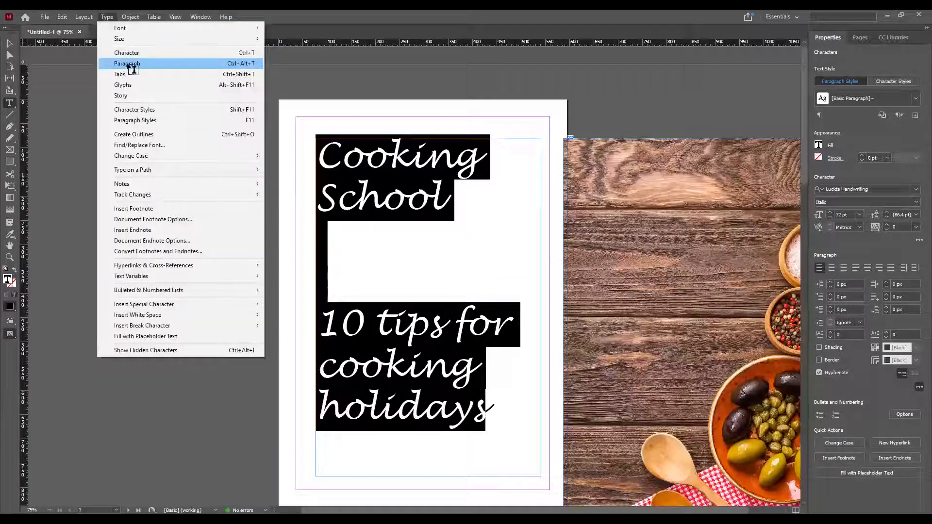
{"action": "key", "text": "Return"}
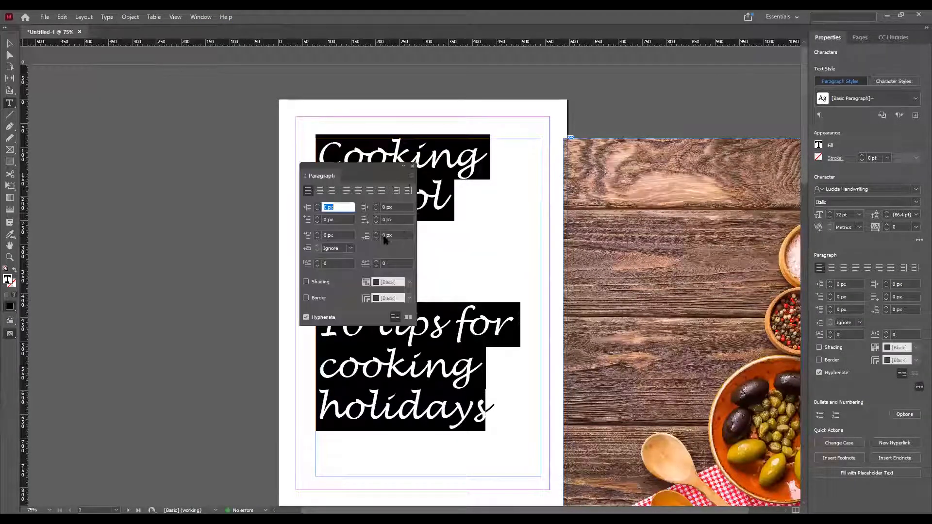
{"action": "left_click", "coordinate": [412, 168]}
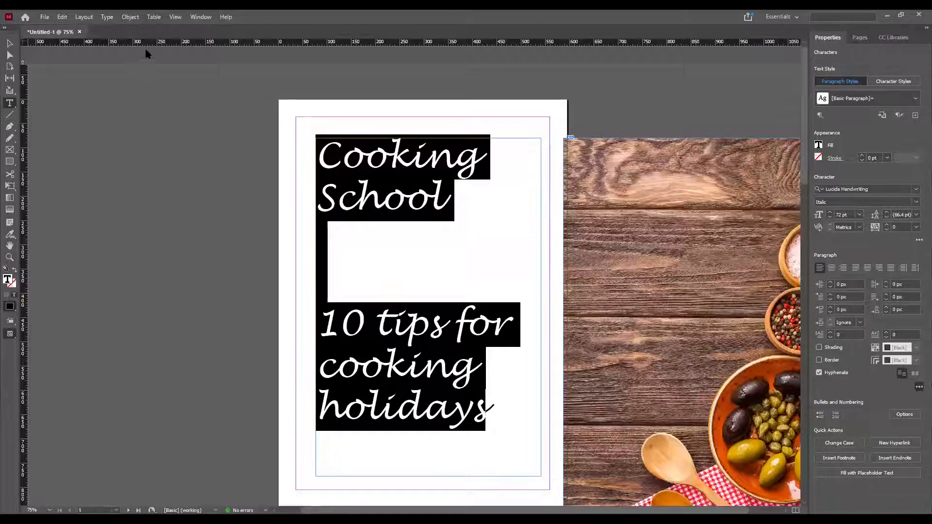
{"action": "left_click", "coordinate": [154, 16]}
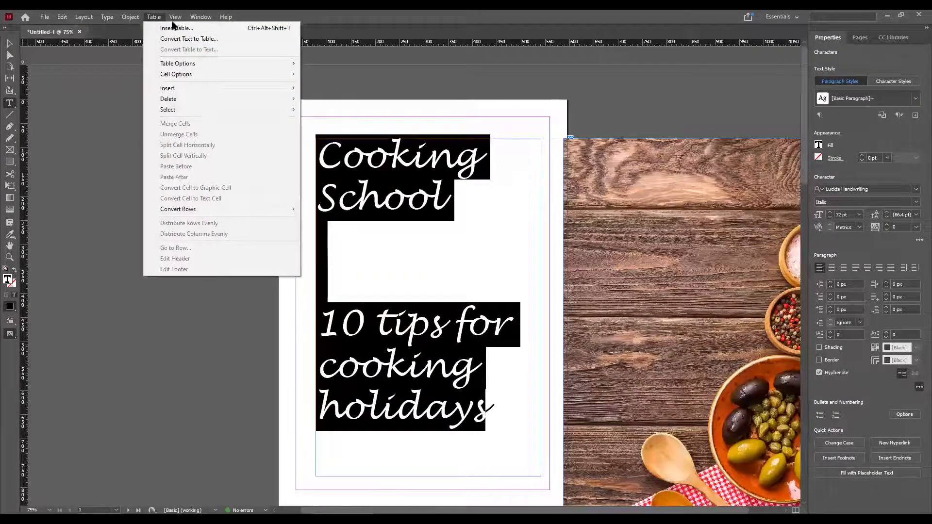
{"action": "left_click", "coordinate": [174, 18]}
{"action": "left_click", "coordinate": [130, 17]}
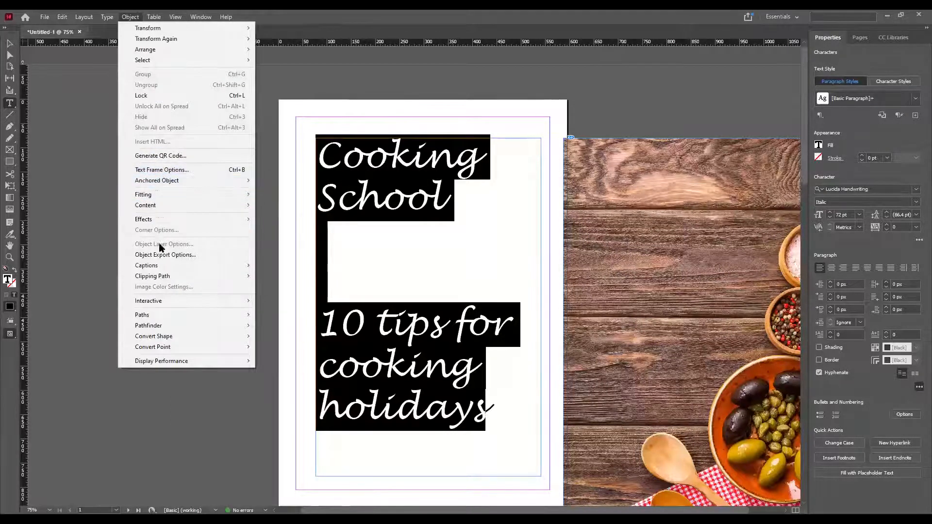
{"action": "left_click", "coordinate": [106, 17]}
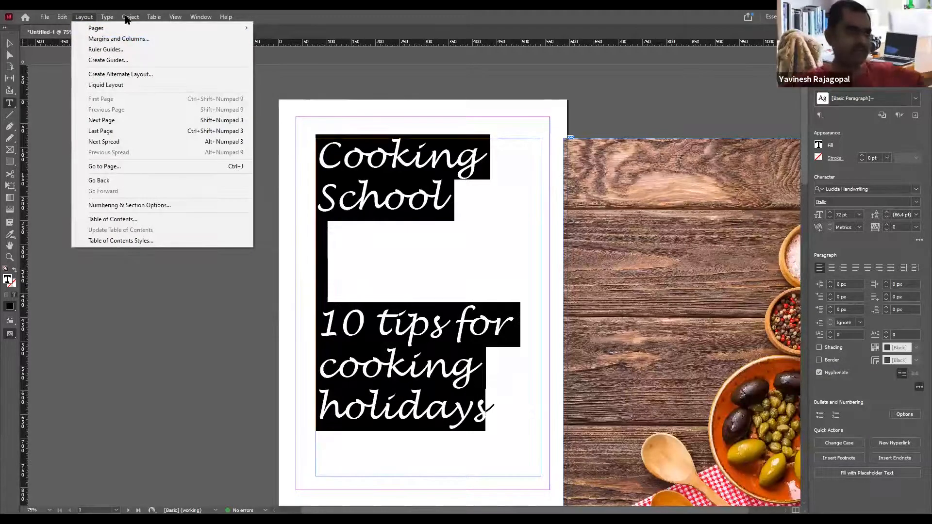
{"action": "left_click", "coordinate": [111, 18]}
{"action": "left_click", "coordinate": [107, 17]}
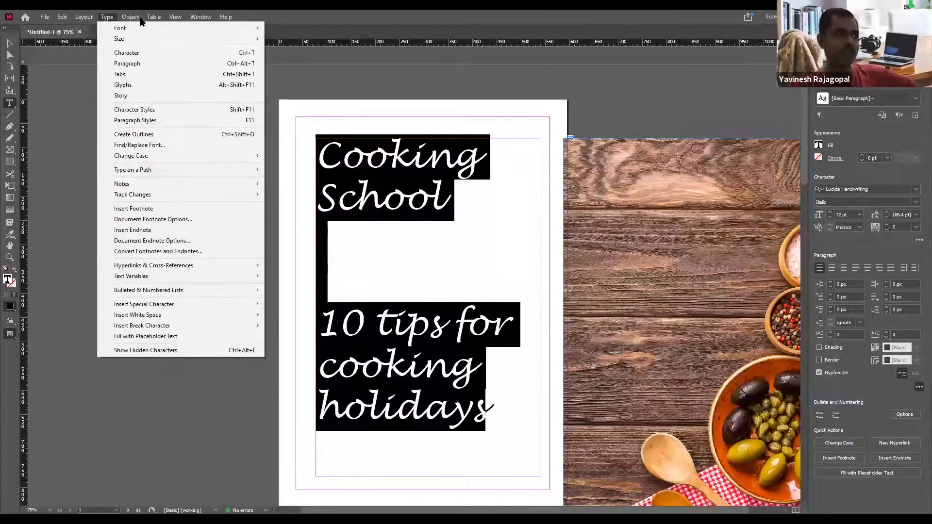
Switch the colour settings to RGB, recolour all the selected text bright green, and finish editing the text.
{"action": "left_click", "coordinate": [201, 17]}
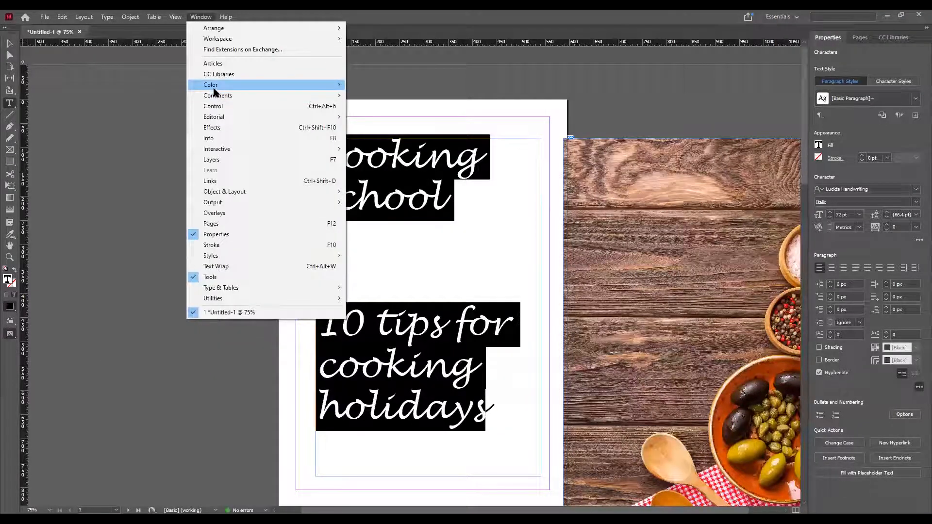
{"action": "mouse_move", "coordinate": [214, 92]}
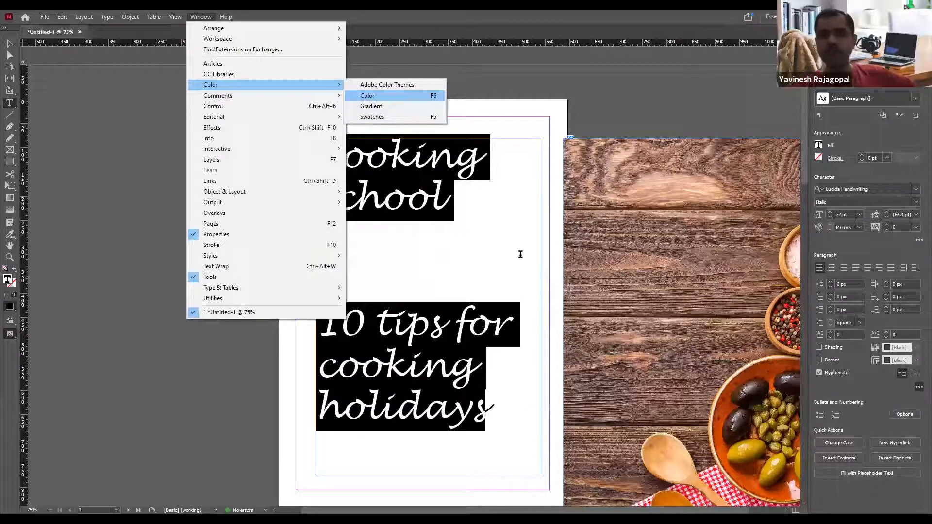
{"action": "left_click", "coordinate": [368, 96]}
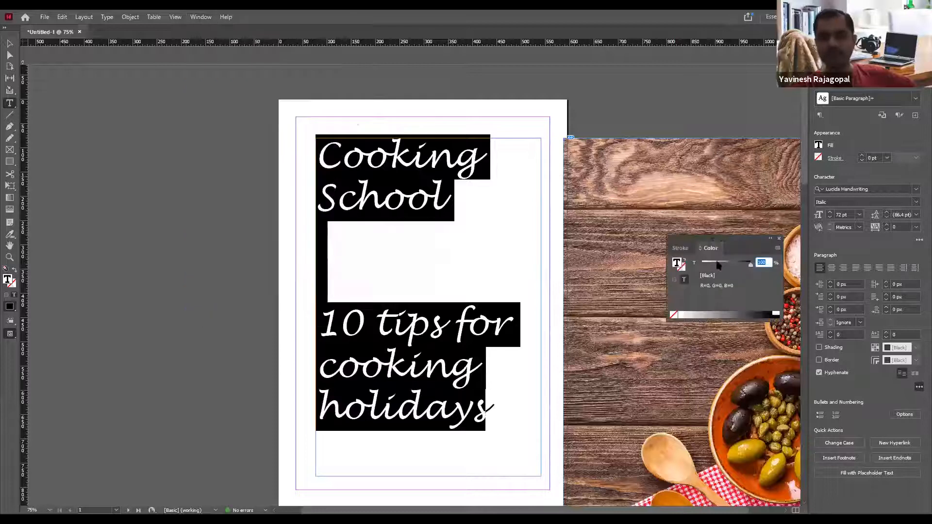
{"action": "left_click", "coordinate": [778, 248]}
{"action": "left_click", "coordinate": [798, 296]}
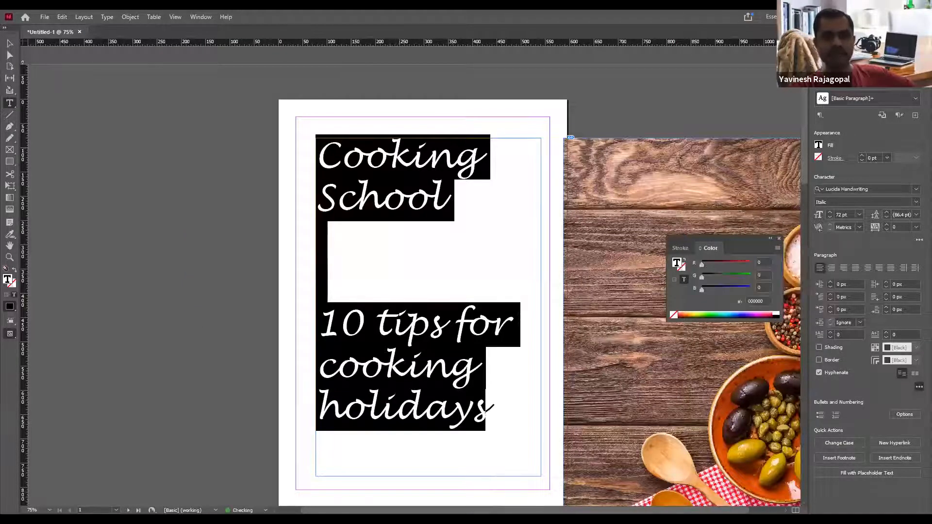
{"action": "left_click", "coordinate": [708, 313]}
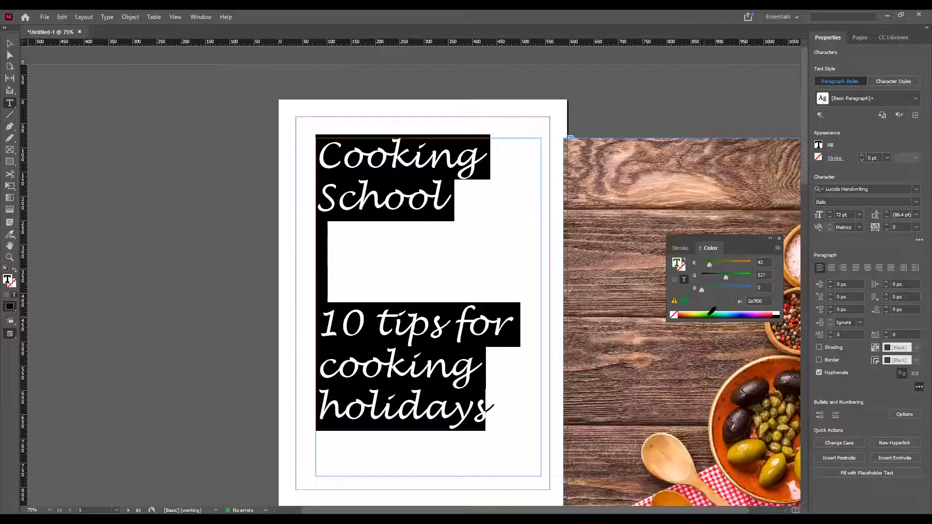
{"action": "left_click", "coordinate": [779, 239]}
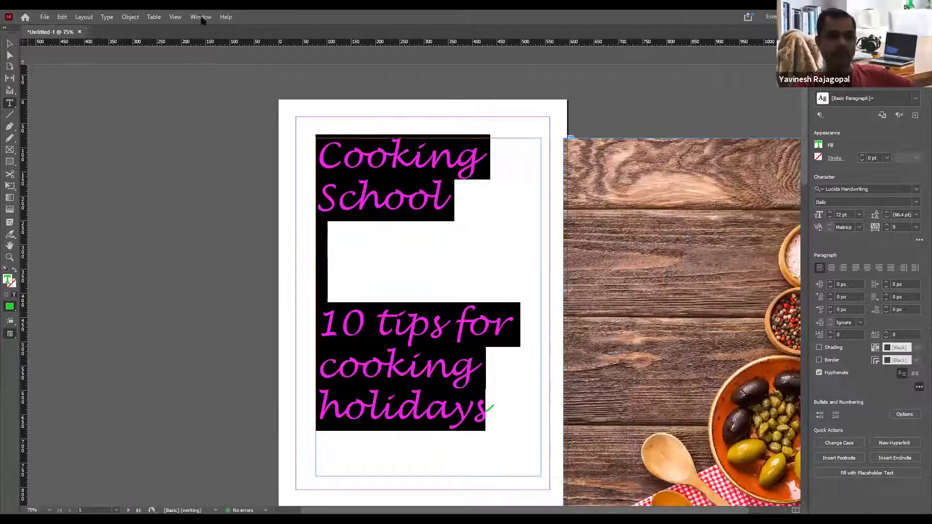
{"action": "key", "text": "Escape"}
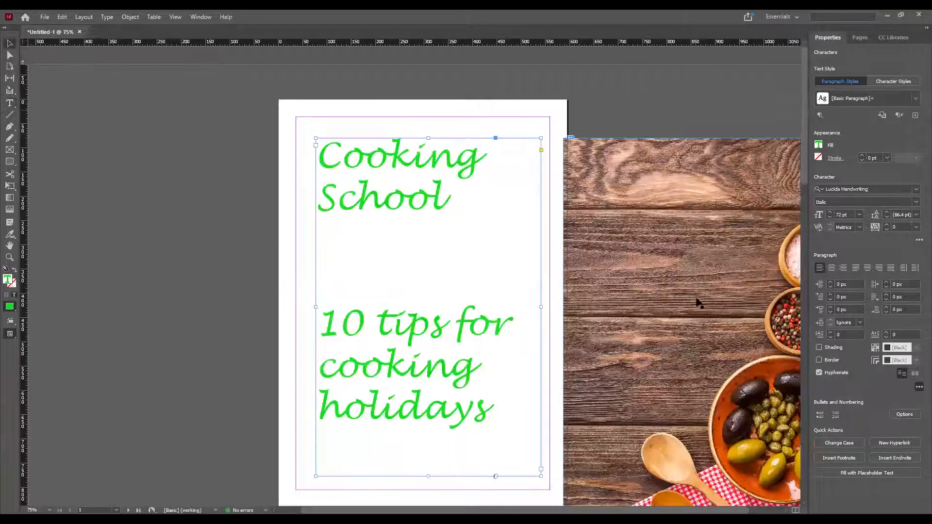
Move the wooden table food image back onto the page beneath the text and adjust its cropped frame toward the page's upper-left corner.
{"action": "left_click_drag", "start_coordinate": [419, 276], "coordinate": [424, 270]}
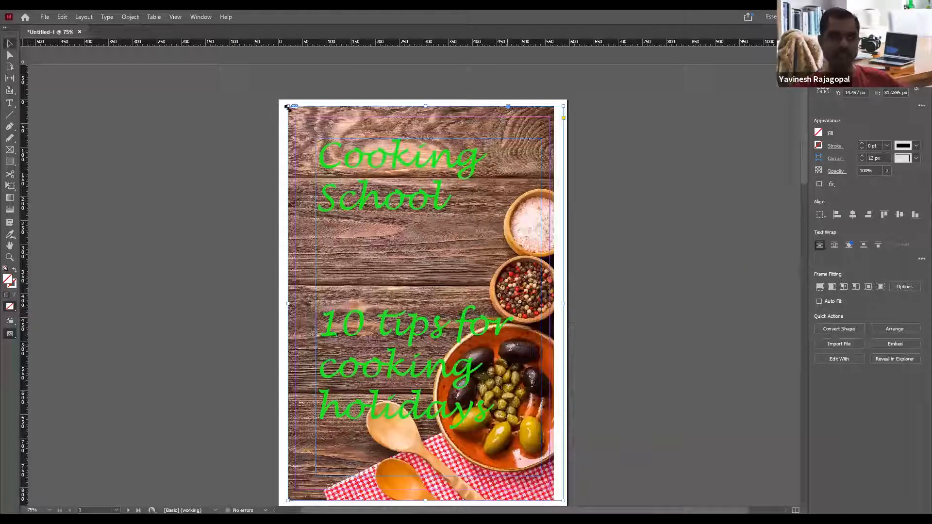
{"action": "left_click_drag", "start_coordinate": [287, 106], "coordinate": [279, 102]}
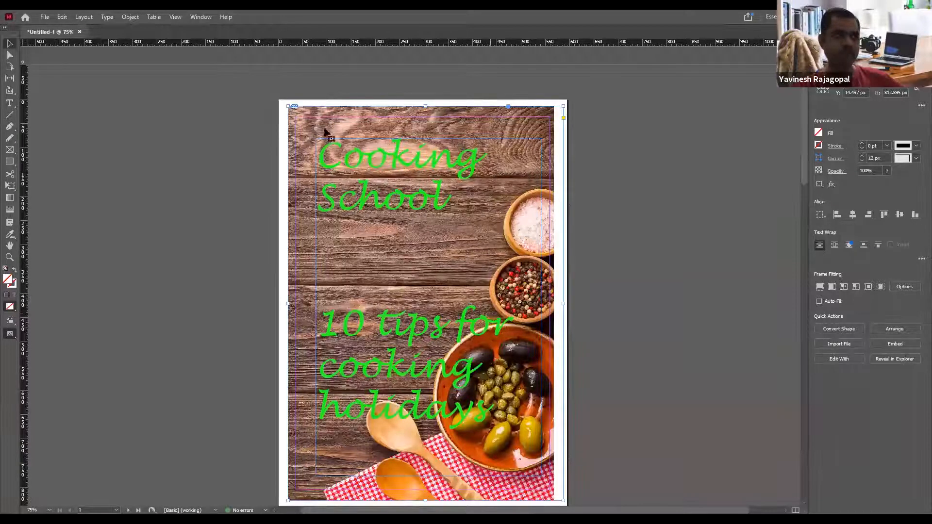
{"action": "left_click", "coordinate": [562, 103]}
{"action": "key", "text": "ctrl+shift+z"}
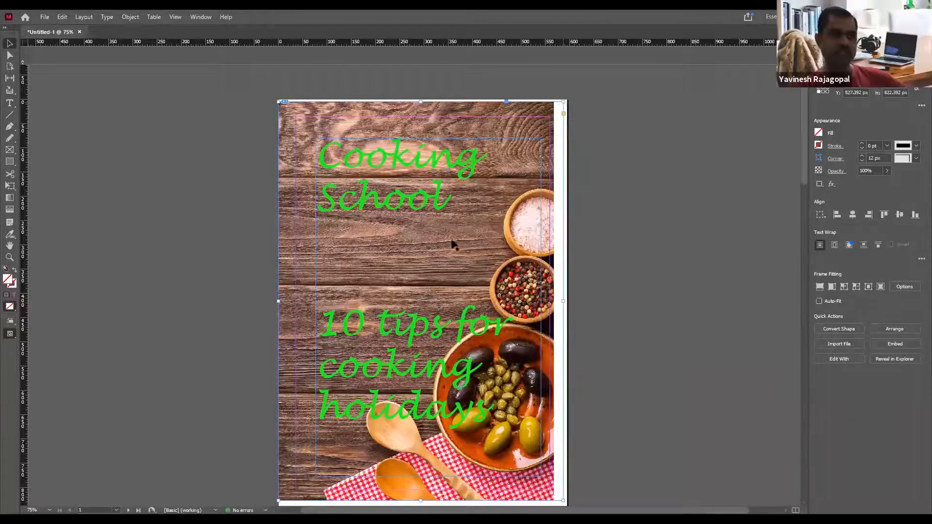
Undo the cropping of the wooden table image and move it to align its upper and right edges with the page's edges.
{"action": "mouse_move", "coordinate": [454, 242]}
{"action": "left_mouse_down"}
{"action": "mouse_move", "coordinate": [476, 235]}
{"action": "mouse_move", "coordinate": [450, 230]}
{"action": "left_mouse_up"}
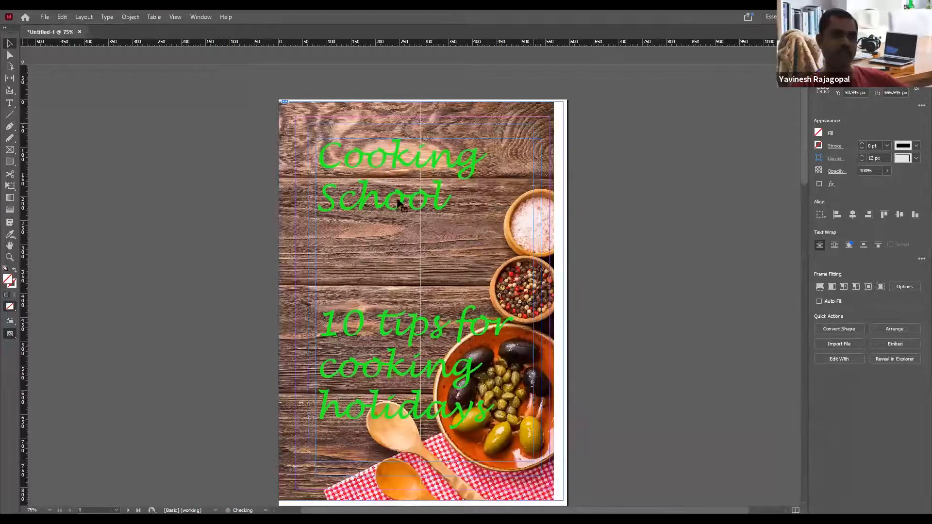
{"action": "left_click", "coordinate": [412, 184]}
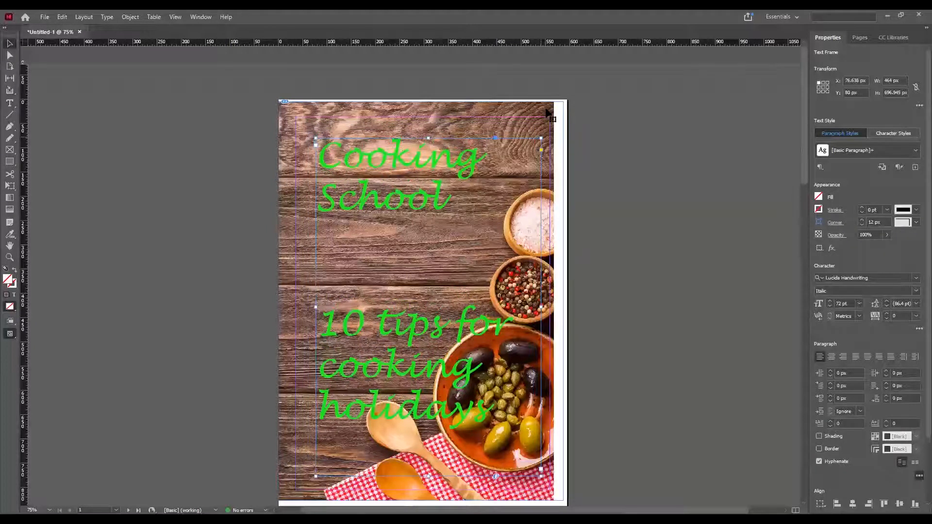
{"action": "left_click", "coordinate": [499, 119]}
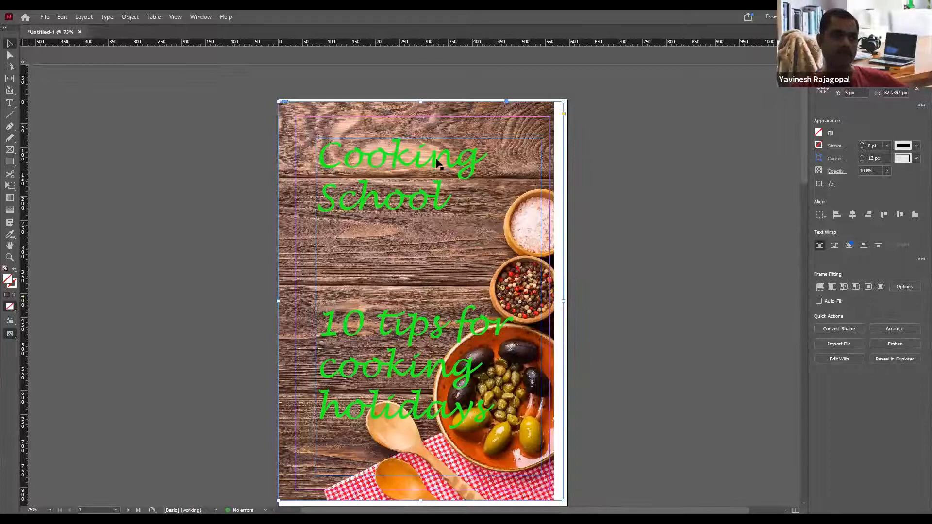
{"action": "key", "text": "ctrl+z"}
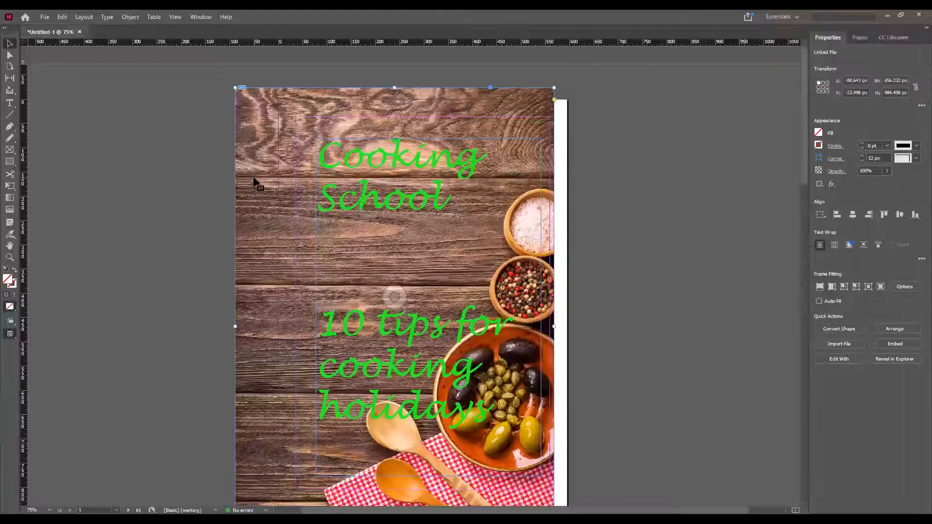
{"action": "left_click_drag", "start_coordinate": [254, 181], "coordinate": [269, 194]}
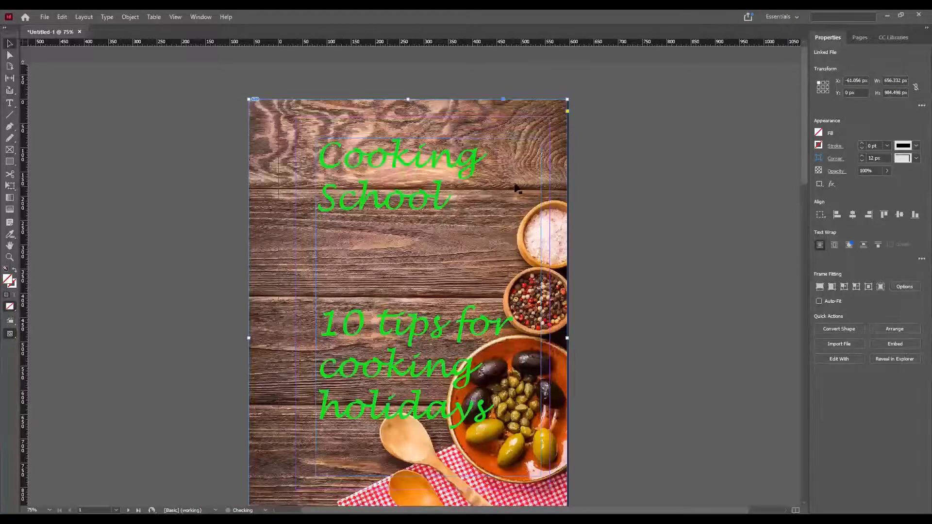
{"action": "scroll", "coordinate": [515, 188], "scroll_direction": "down", "scroll_amount": 3}
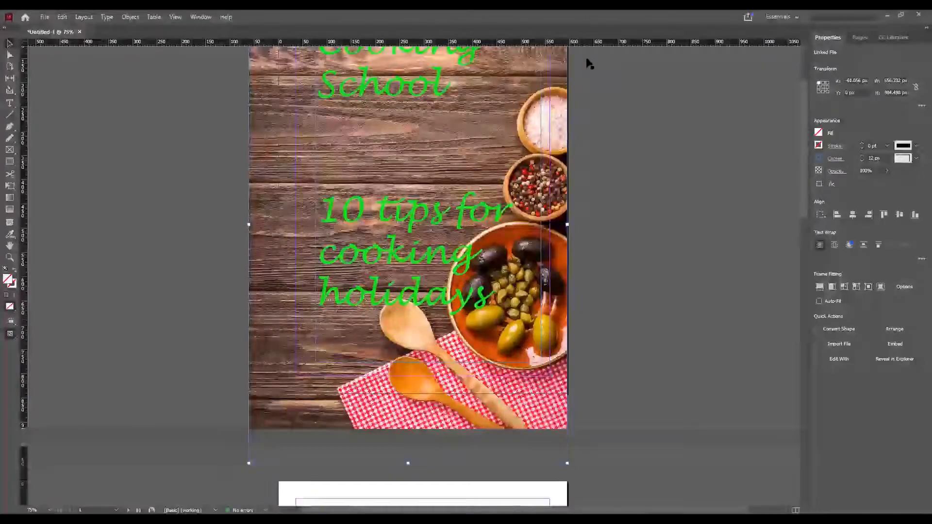
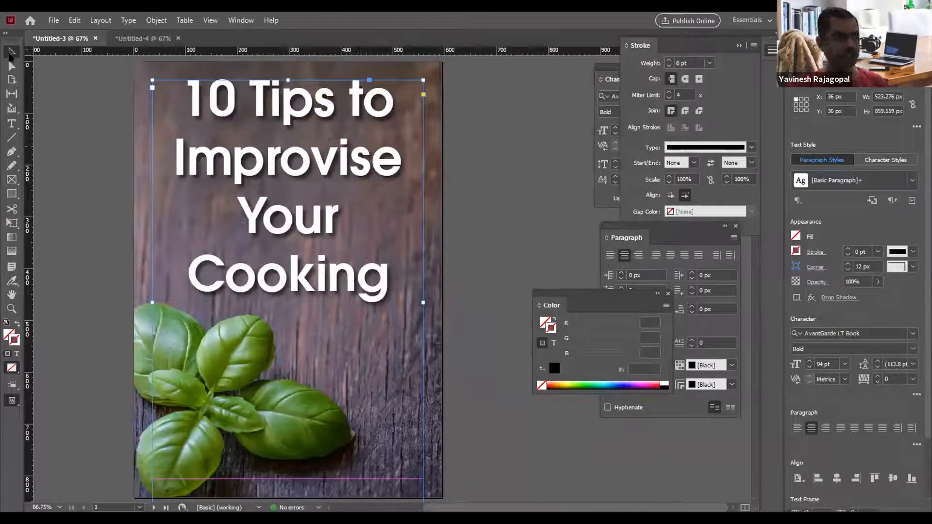
Examine the drop shadow settings of the "10 Tips to Improvise Your Cooking" title frame without changing them, and deselect the frame.
{"action": "left_click", "coordinate": [11, 53]}
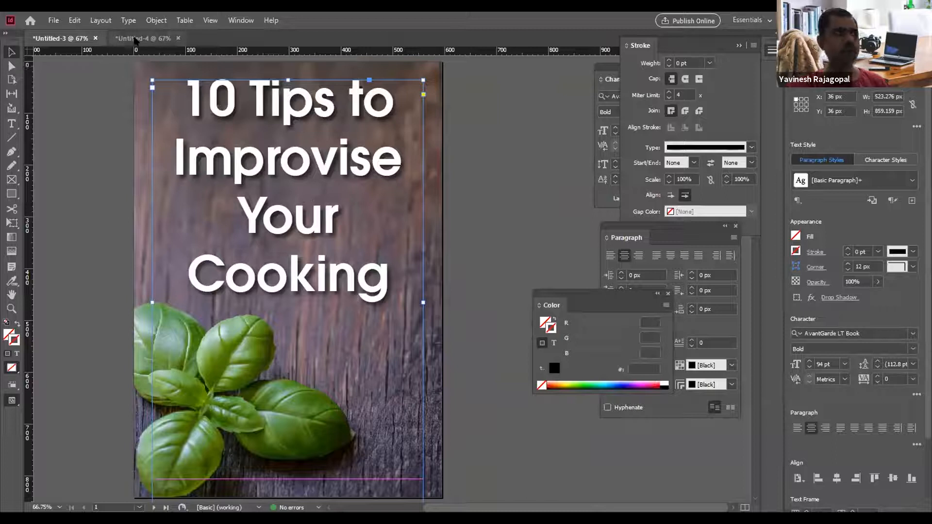
{"action": "left_click", "coordinate": [155, 20]}
{"action": "mouse_move", "coordinate": [226, 263]}
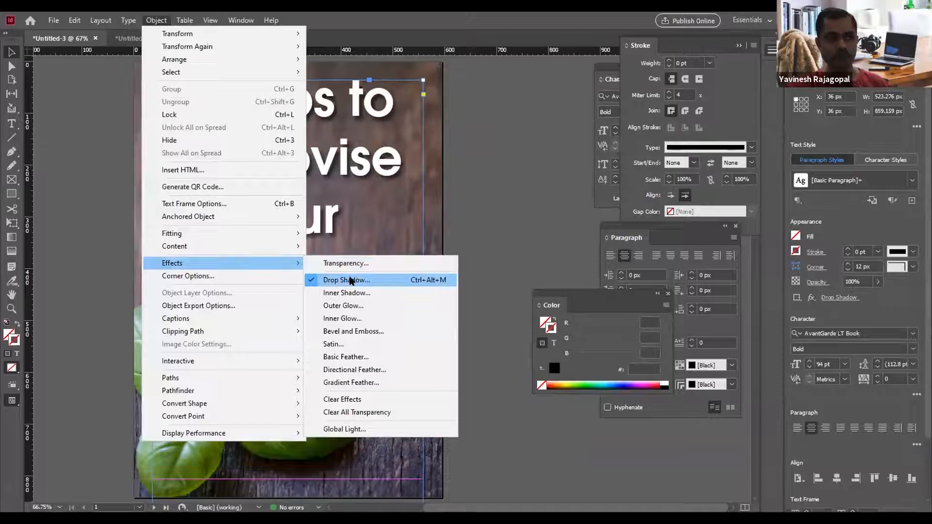
{"action": "left_click", "coordinate": [349, 280]}
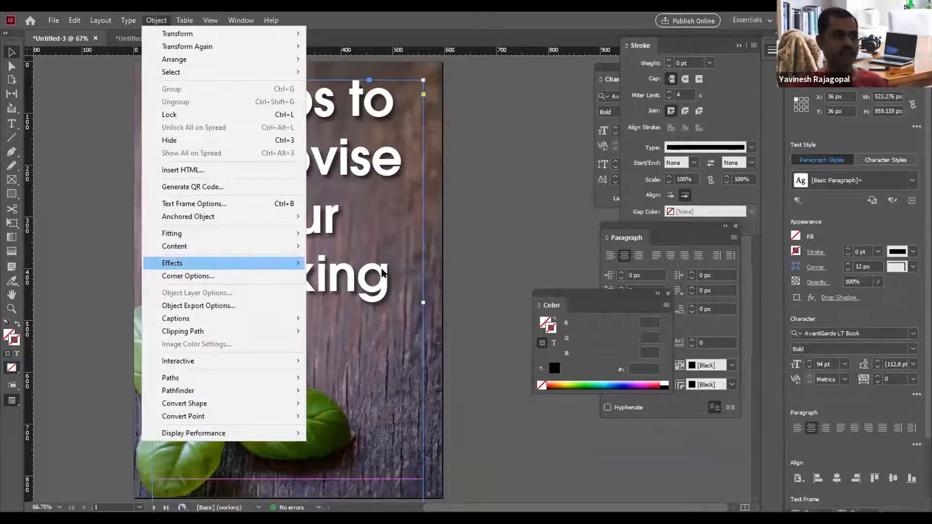
{"action": "mouse_move", "coordinate": [214, 263]}
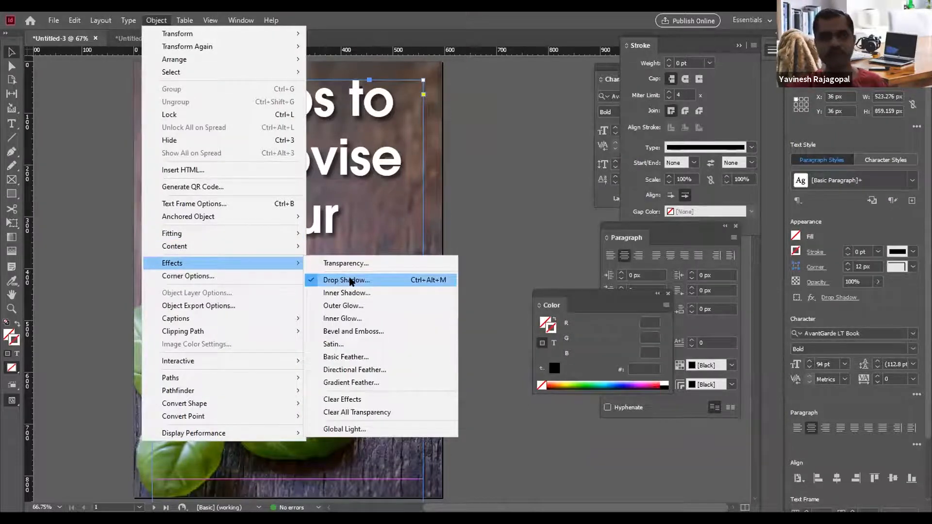
{"action": "left_click", "coordinate": [350, 280]}
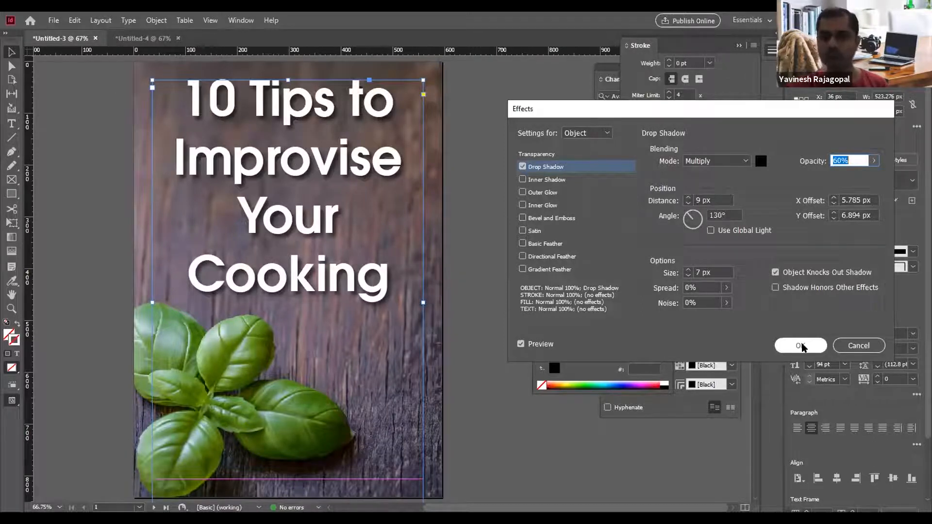
{"action": "left_click", "coordinate": [802, 346]}
{"action": "left_click", "coordinate": [482, 108]}
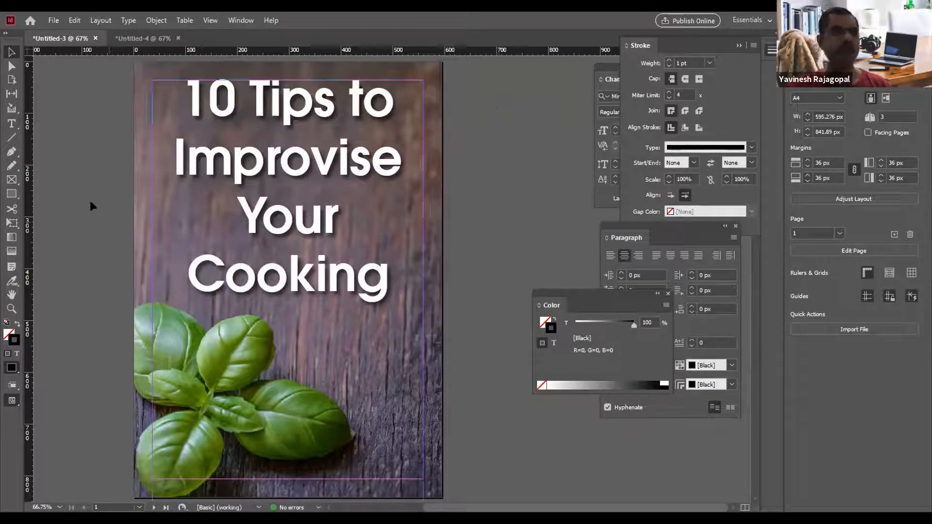
Try the basil background image at 50% opacity, discard the change and deselect the image.
{"action": "left_click", "coordinate": [135, 69]}
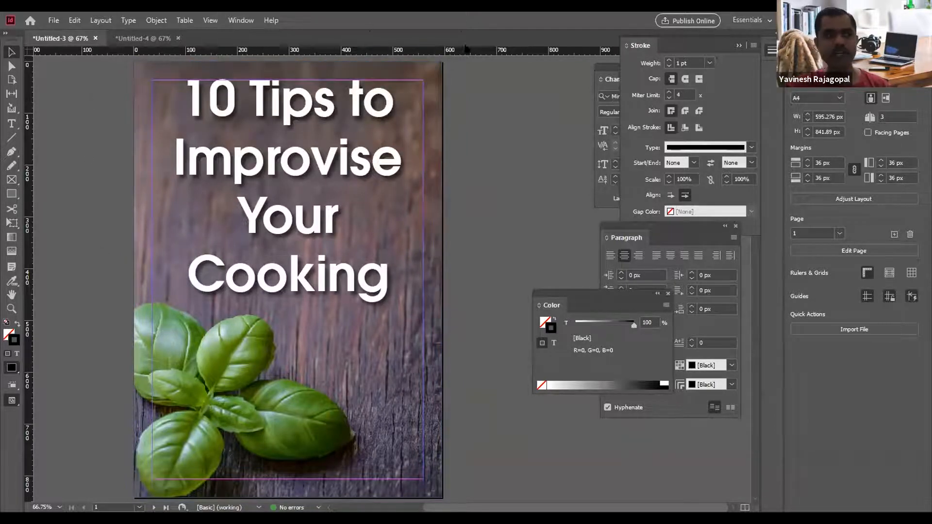
{"action": "left_click", "coordinate": [435, 76]}
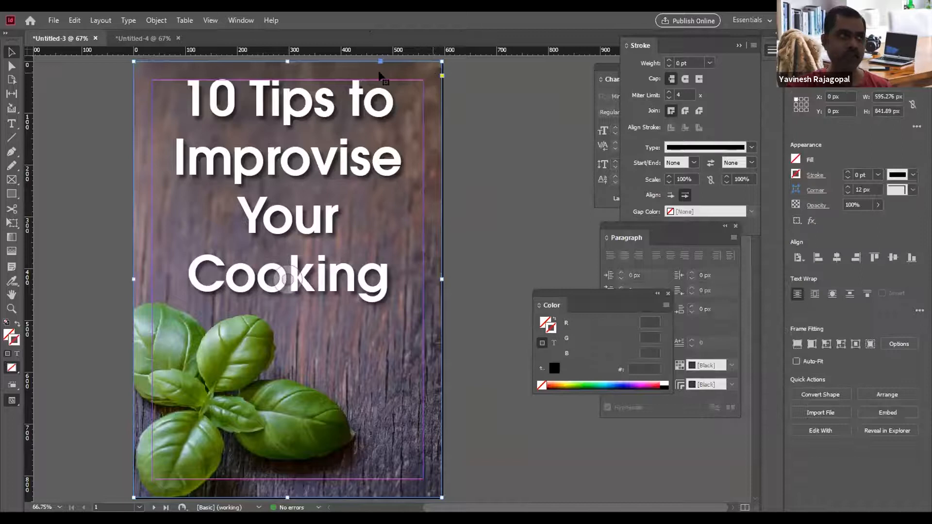
{"action": "left_click", "coordinate": [155, 20]}
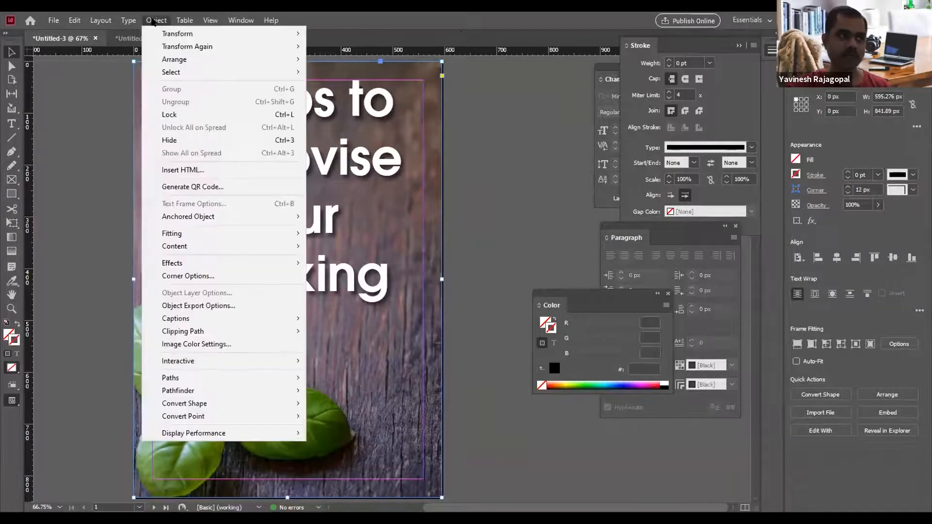
{"action": "mouse_move", "coordinate": [210, 269]}
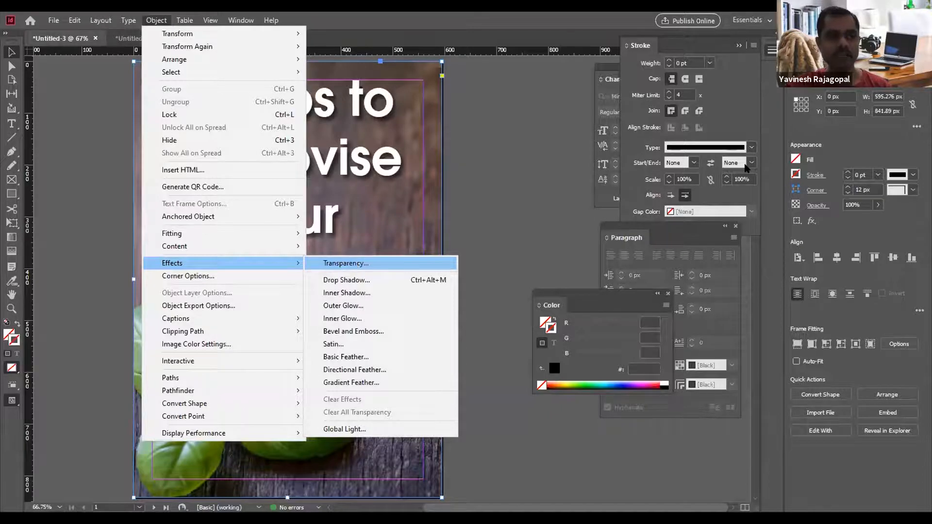
{"action": "left_click", "coordinate": [353, 263]}
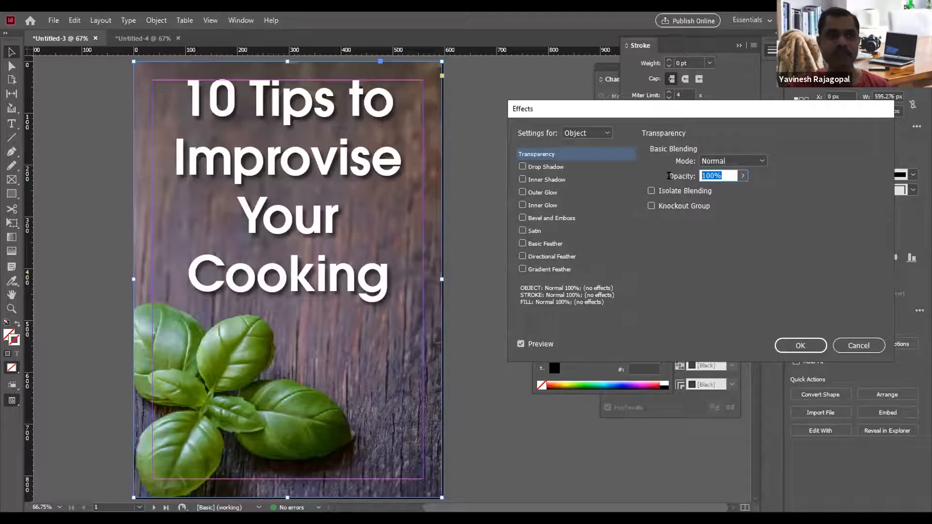
{"action": "type", "text": "50"}
{"action": "key", "text": "Tab"}
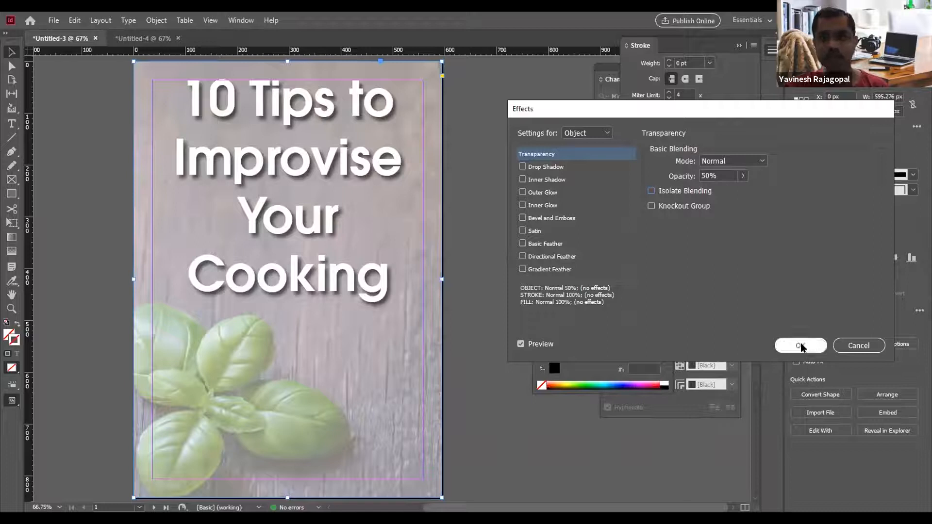
{"action": "left_click", "coordinate": [861, 345]}
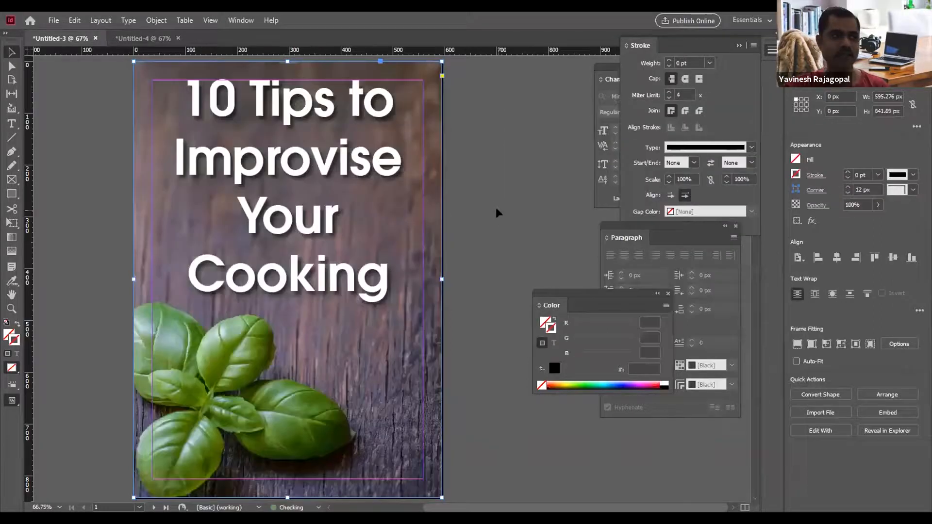
{"action": "left_click", "coordinate": [496, 209]}
Try raising the title text frame's drop shadow opacity to 89%, keeping the page visible beside the effect settings.
{"action": "key", "text": "ctrl+minus"}
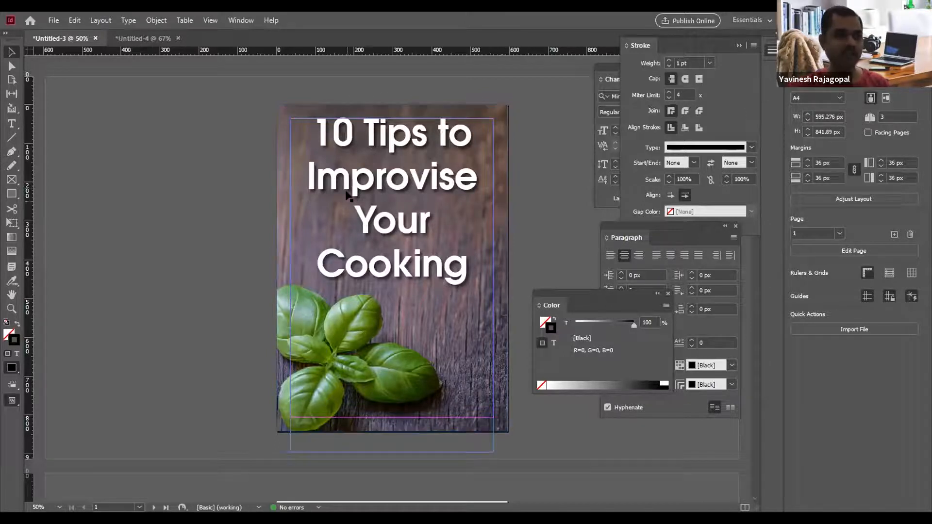
{"action": "left_click", "coordinate": [365, 185]}
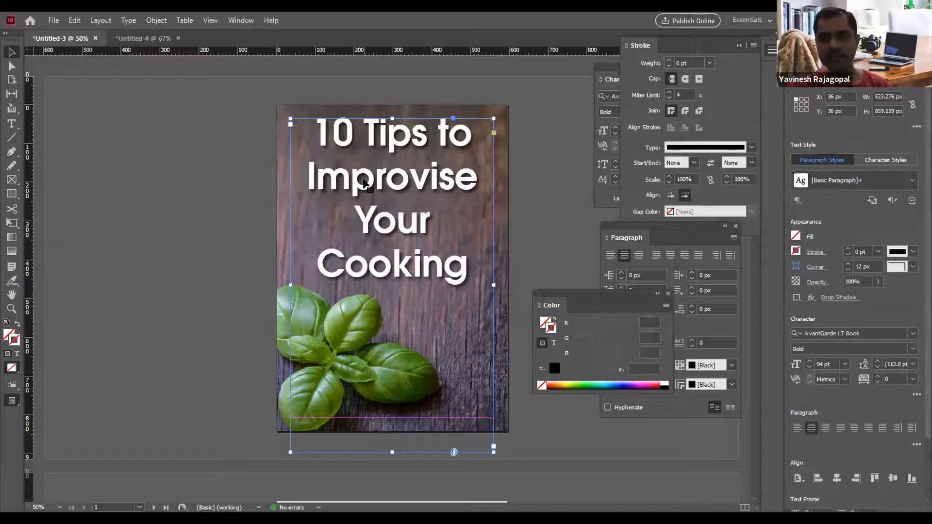
{"action": "left_click", "coordinate": [153, 19]}
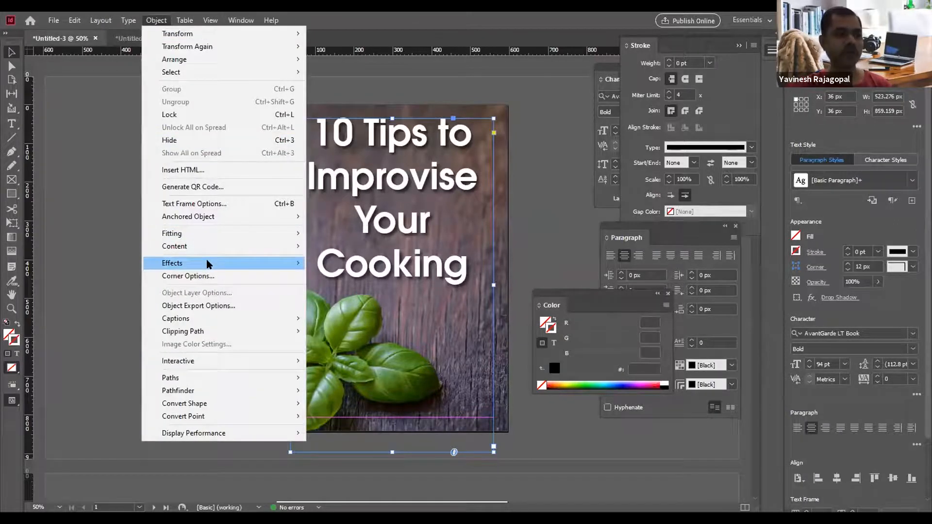
{"action": "mouse_move", "coordinate": [208, 264]}
{"action": "left_click", "coordinate": [358, 280]}
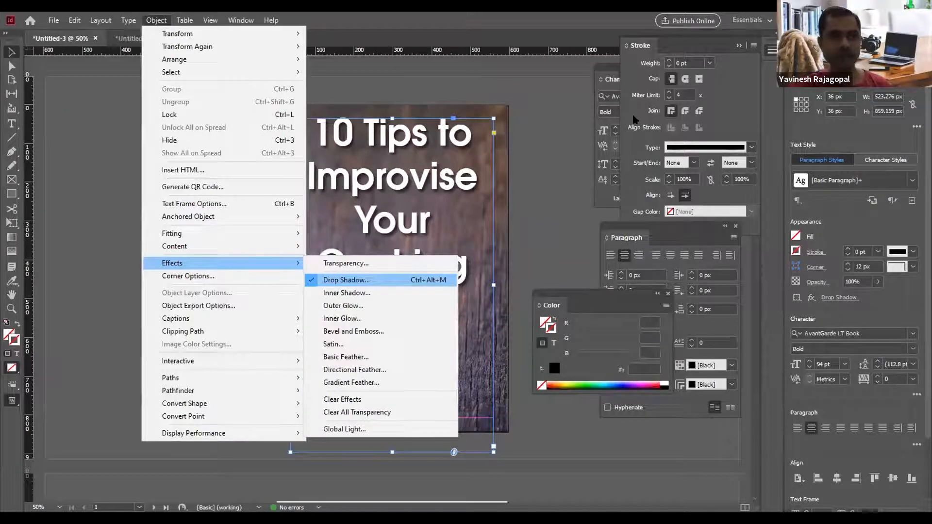
{"action": "left_click_drag", "start_coordinate": [640, 112], "coordinate": [297, 113]}
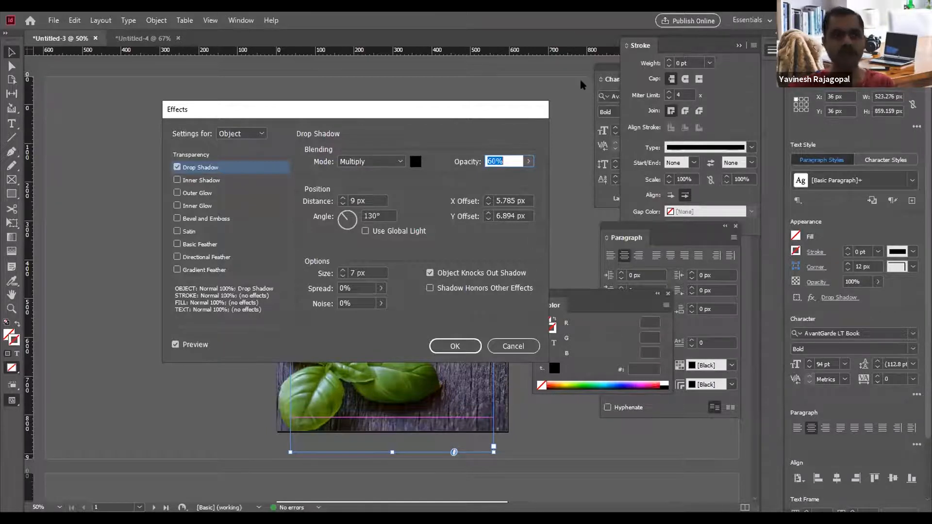
{"action": "left_click_drag", "start_coordinate": [360, 113], "coordinate": [581, 80]}
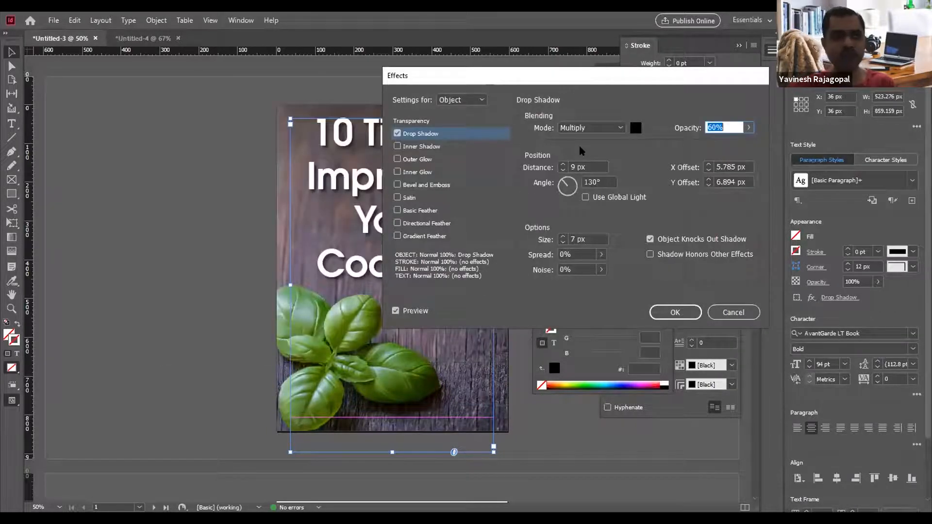
{"action": "left_click_drag", "start_coordinate": [592, 70], "coordinate": [627, 78]}
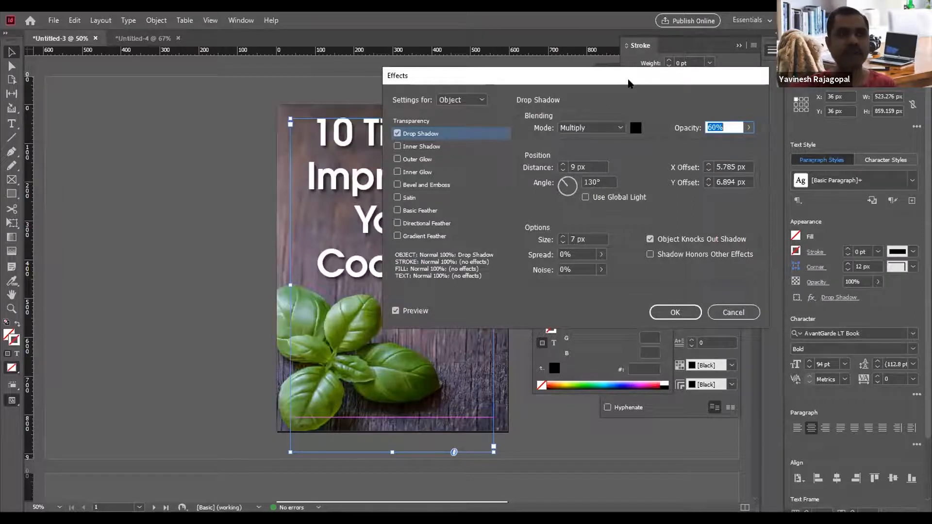
{"action": "left_click", "coordinate": [783, 135]}
{"action": "left_click_drag", "start_coordinate": [750, 151], "coordinate": [772, 153]}
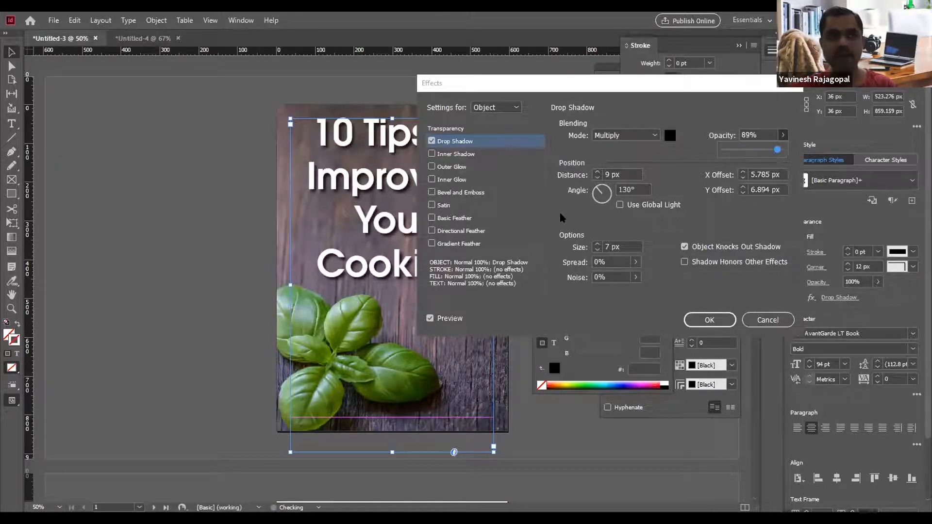
Try larger distances for the title's drop shadow, up to 60 px, and bring the distance back to 12 px.
{"action": "left_click", "coordinate": [596, 171]}
{"action": "left_click", "coordinate": [596, 172]}
{"action": "left_click", "coordinate": [597, 171]}
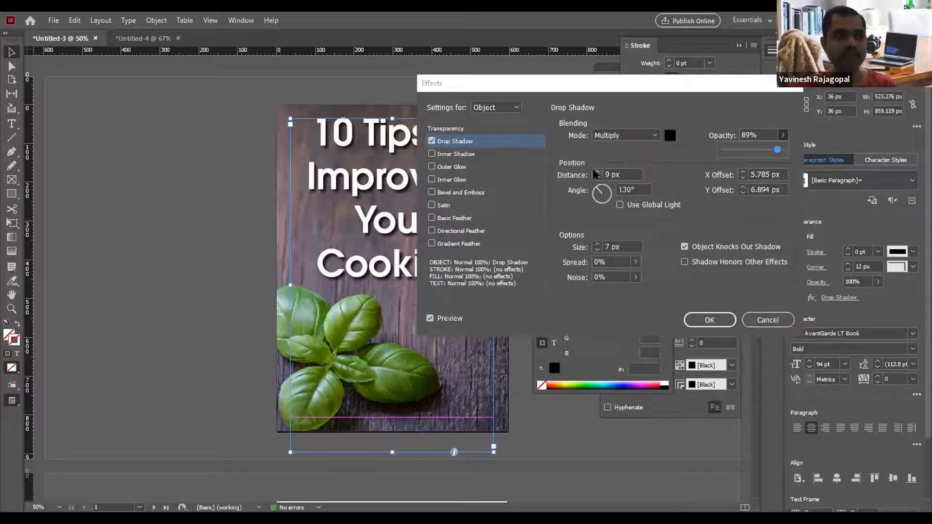
{"action": "left_click", "coordinate": [596, 172]}
{"action": "left_click", "coordinate": [596, 171]}
{"action": "left_click", "coordinate": [597, 172]}
{"action": "left_click", "coordinate": [596, 172]}
{"action": "left_click", "coordinate": [623, 175]}
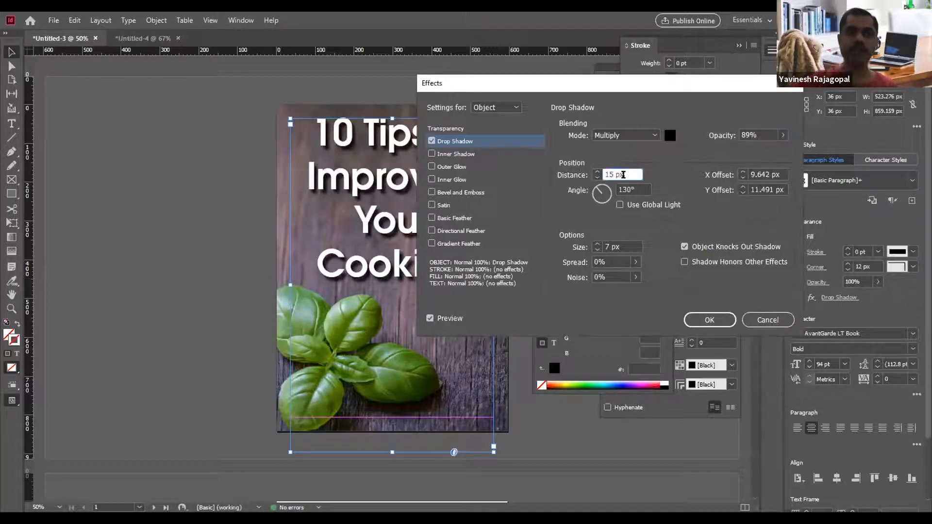
{"action": "scroll", "coordinate": [623, 174], "scroll_direction": "up", "scroll_amount": 20}
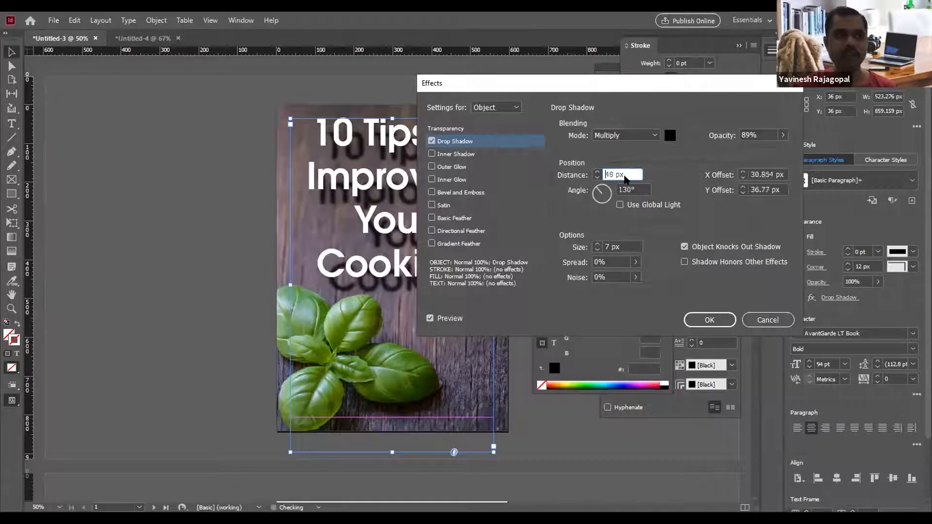
{"action": "scroll", "coordinate": [626, 179], "scroll_direction": "down", "scroll_amount": 19}
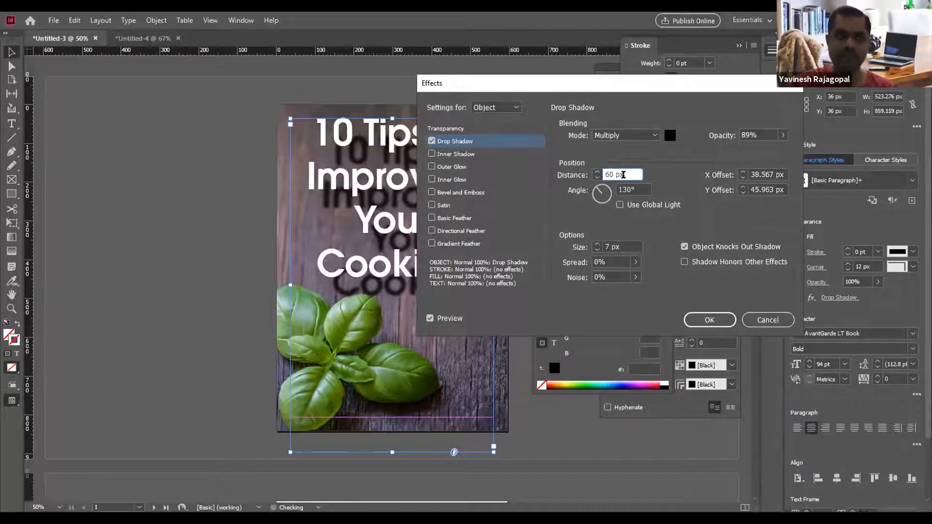
{"action": "scroll", "coordinate": [624, 177], "scroll_direction": "down", "scroll_amount": 20}
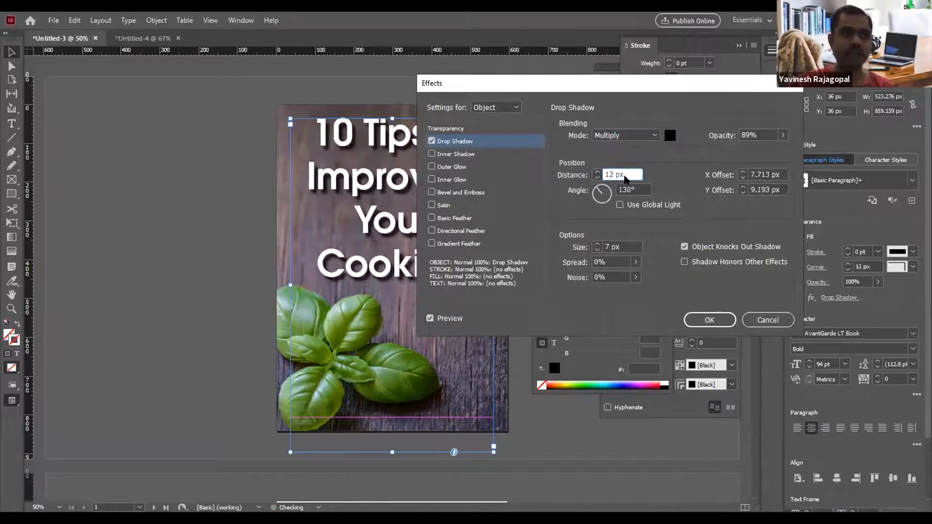
Try a drop shadow angle of -45° on the title, discard all the shadow changes and deselect the frame.
{"action": "left_click", "coordinate": [606, 195]}
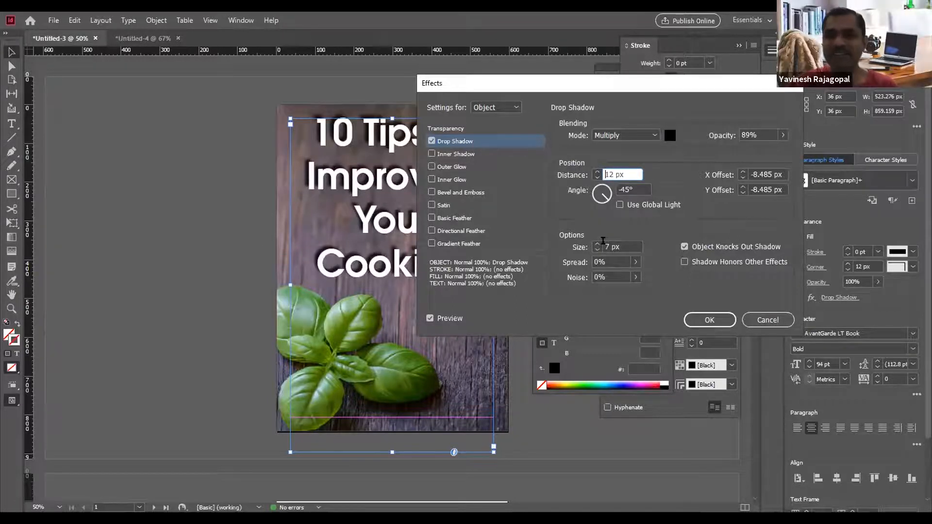
{"action": "left_click", "coordinate": [768, 320]}
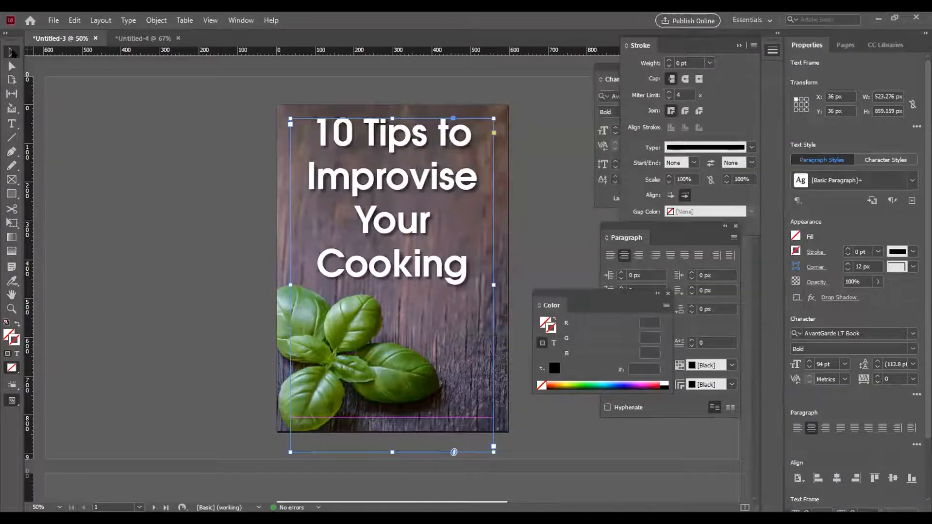
{"action": "left_click", "coordinate": [152, 174]}
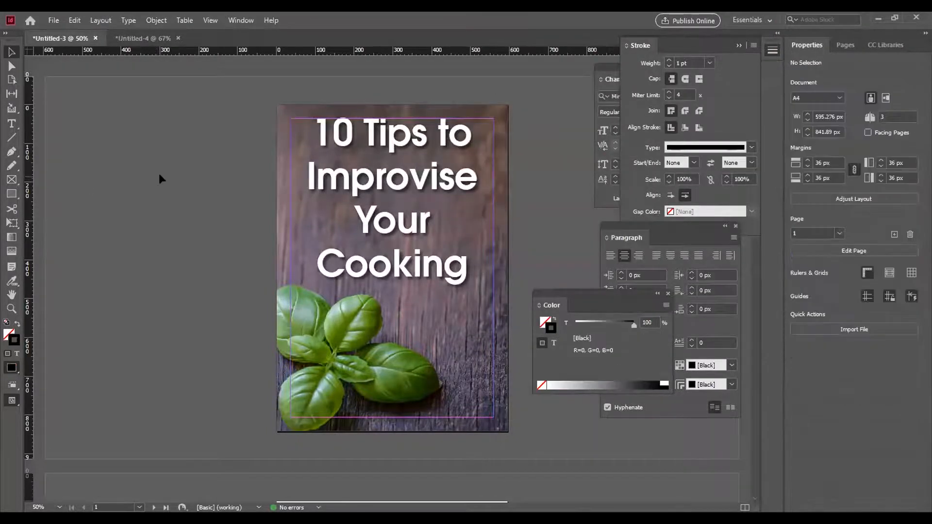
{"action": "left_click", "coordinate": [395, 180]}
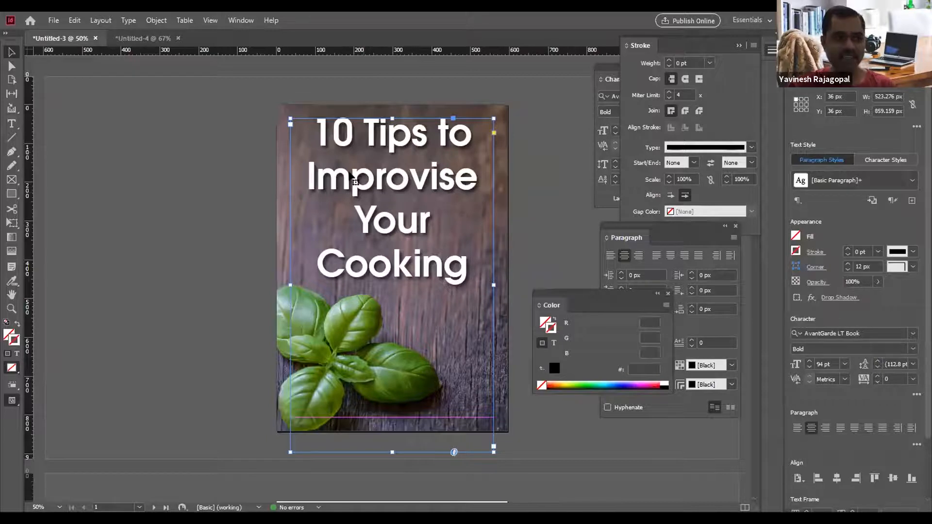
{"action": "left_click", "coordinate": [162, 20]}
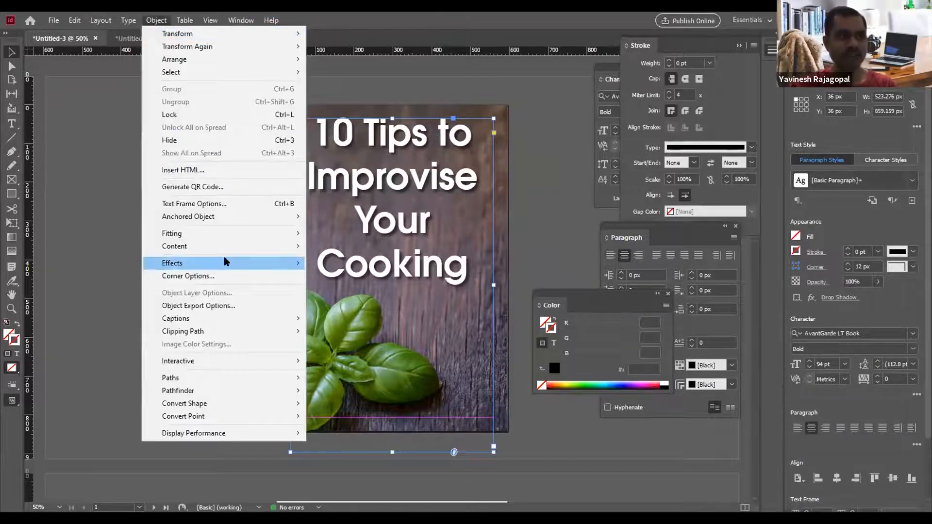
{"action": "mouse_move", "coordinate": [223, 263]}
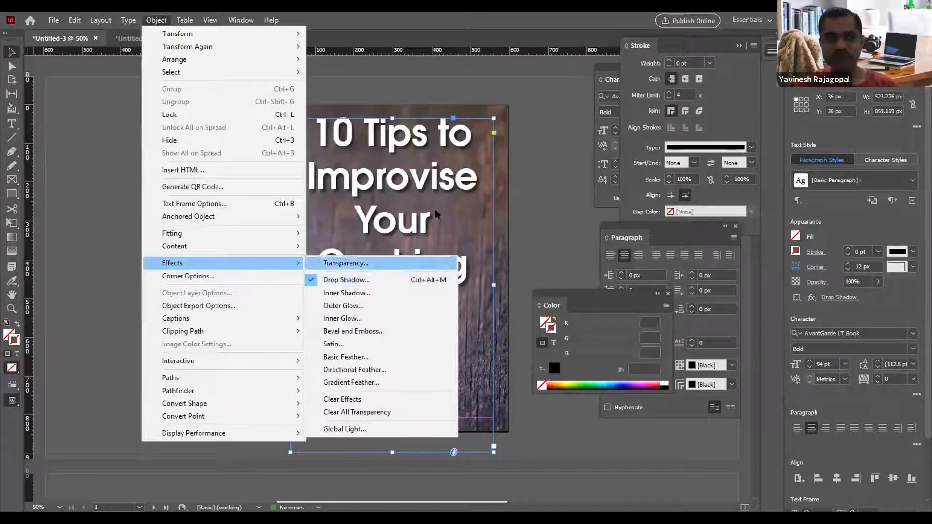
{"action": "left_click", "coordinate": [557, 165]}
{"action": "left_click", "coordinate": [558, 165]}
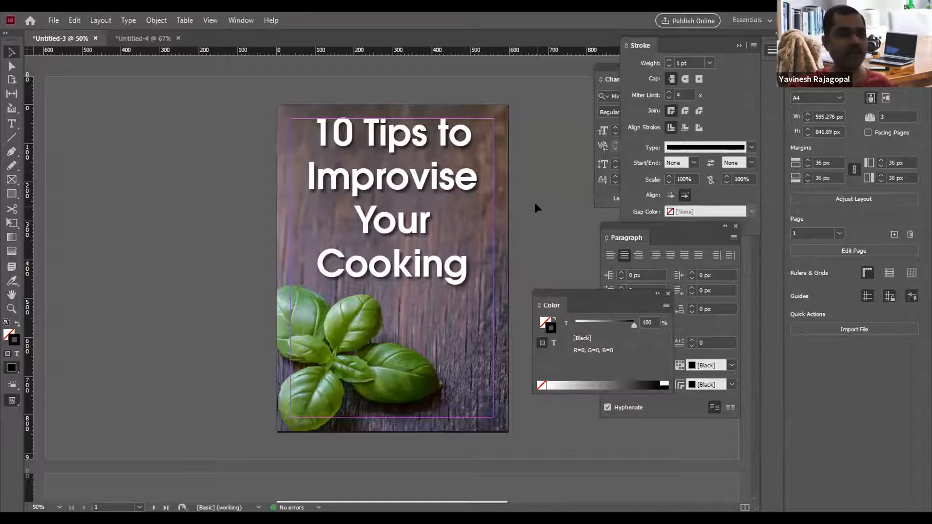
Create a text frame about 228 × 80 px overlapping the cover's outer edge beside the title and enter "Brainymation Studio" in it.
{"action": "scroll", "coordinate": [534, 202], "scroll_direction": "down", "scroll_amount": 1}
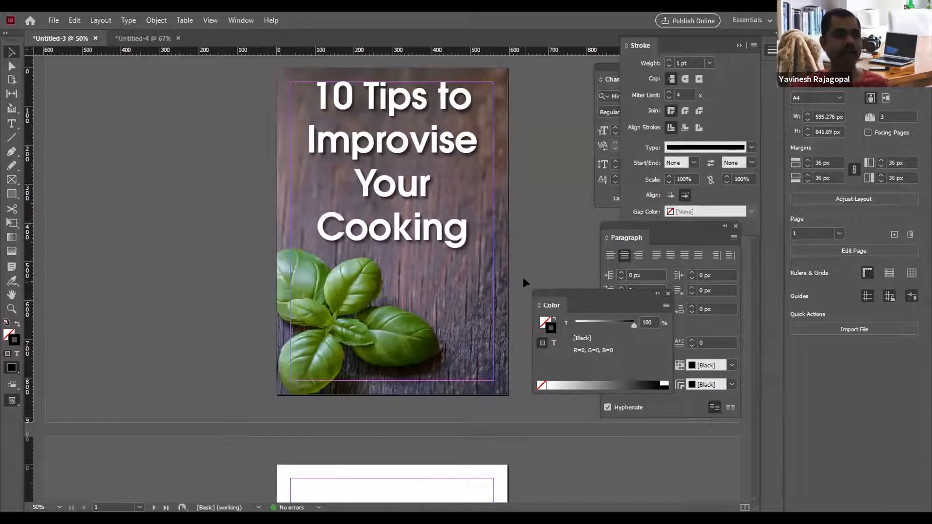
{"action": "left_click", "coordinate": [10, 124]}
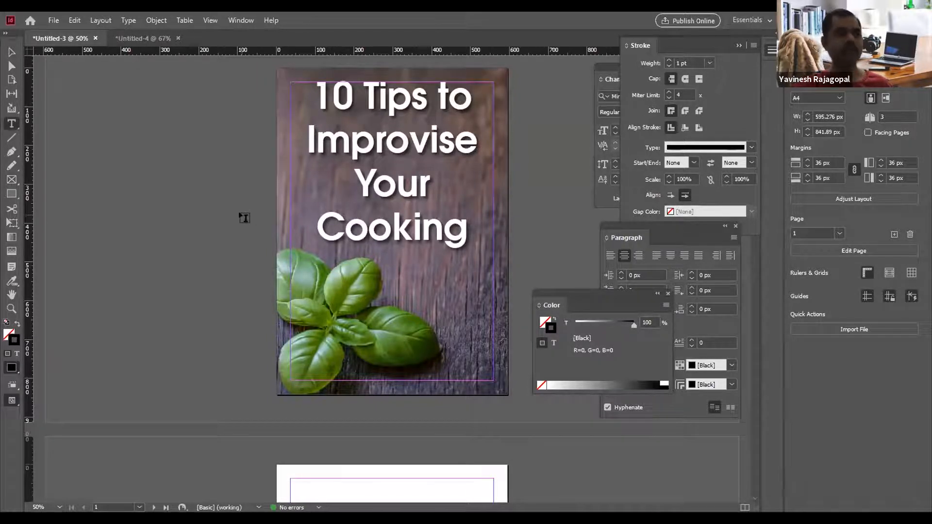
{"action": "left_click_drag", "start_coordinate": [221, 190], "coordinate": [309, 227]}
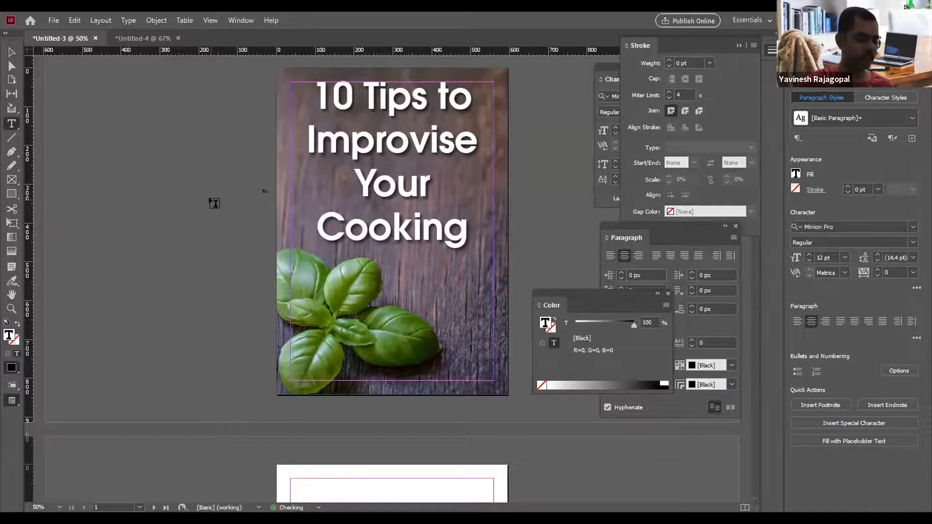
{"action": "type", "text": "ding"}
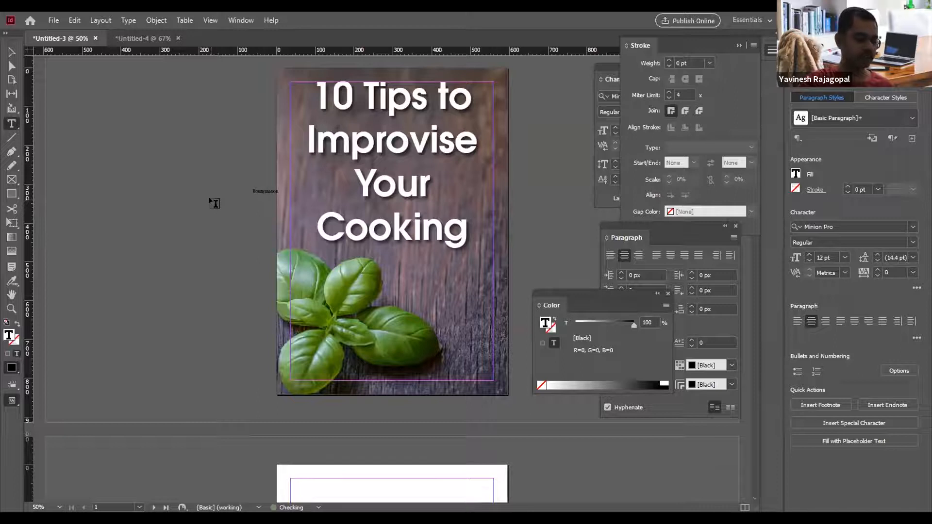
{"action": "type", "text": " 5"}
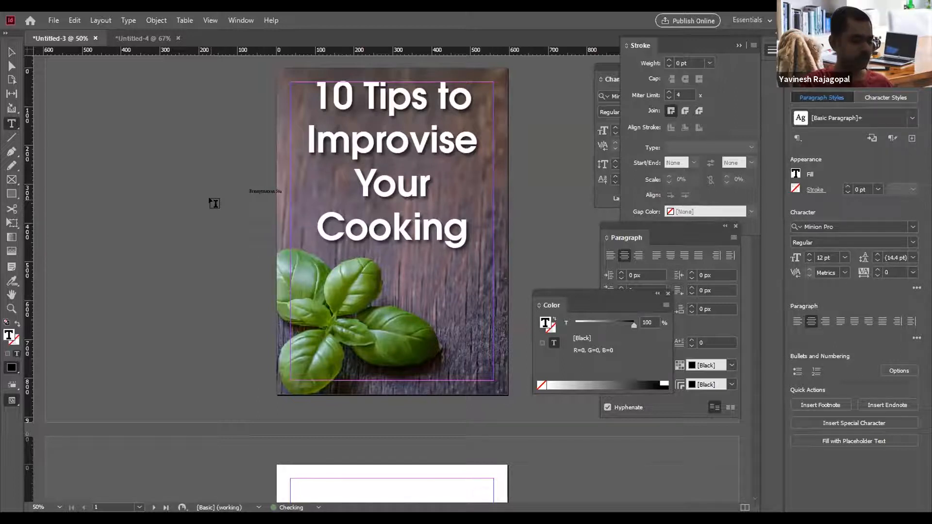
Move the Brainymation Studio text frame onto the cover, centred along the lower margin below the basil leaves.
{"action": "left_click", "coordinate": [11, 53]}
{"action": "left_click", "coordinate": [250, 192]}
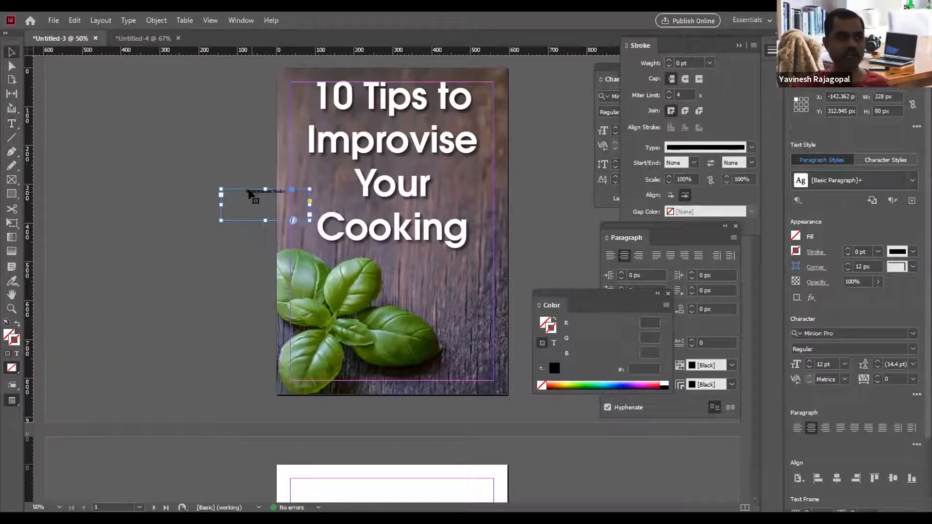
{"action": "left_click_drag", "start_coordinate": [250, 192], "coordinate": [376, 378]}
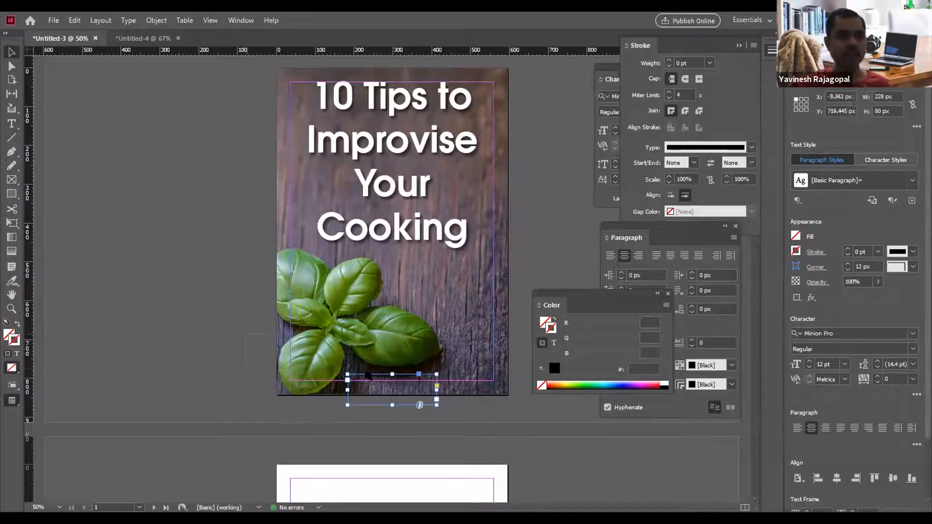
{"action": "scroll", "coordinate": [500, 132], "scroll_direction": "up", "scroll_amount": 4}
{"action": "left_click_drag", "start_coordinate": [499, 132], "coordinate": [480, 92]}
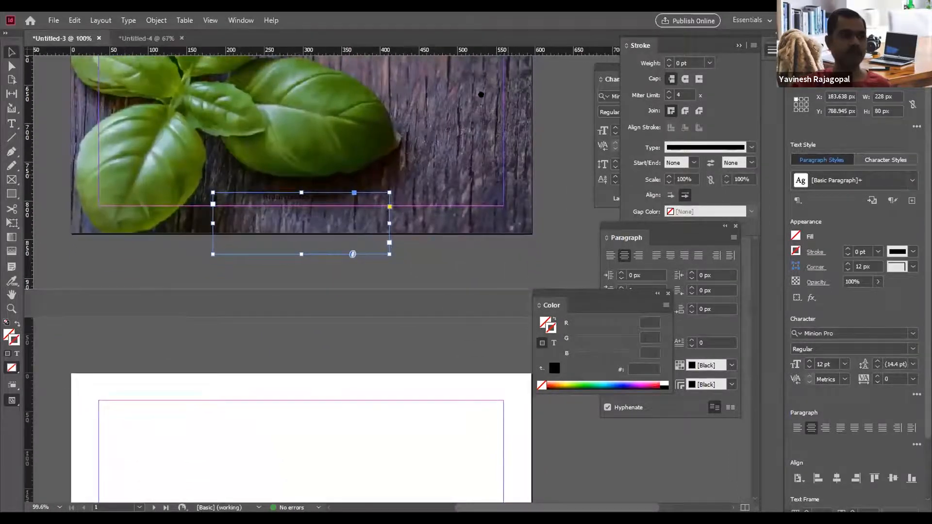
Resize the Brainymation Studio text frame to span between the side margins, about 523 px wide and 33 px high.
{"action": "left_click", "coordinate": [10, 53]}
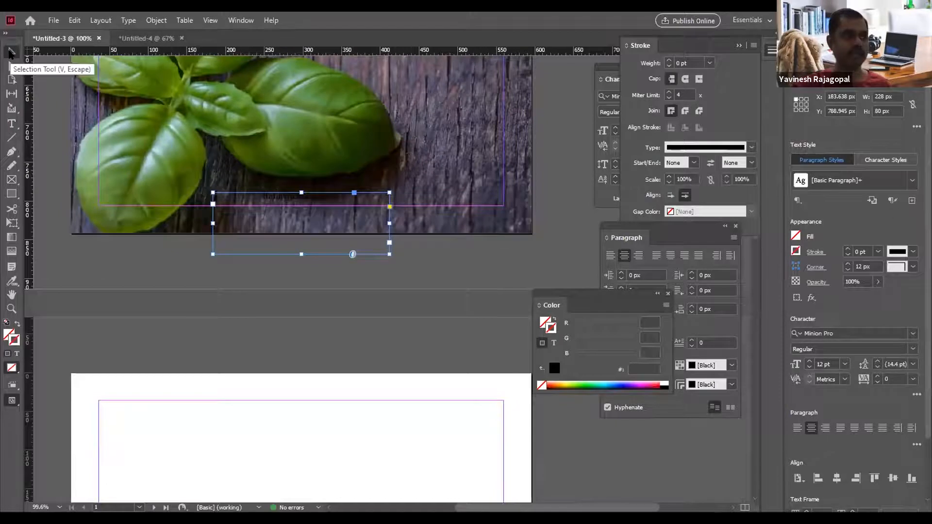
{"action": "left_click_drag", "start_coordinate": [212, 254], "coordinate": [97, 221]}
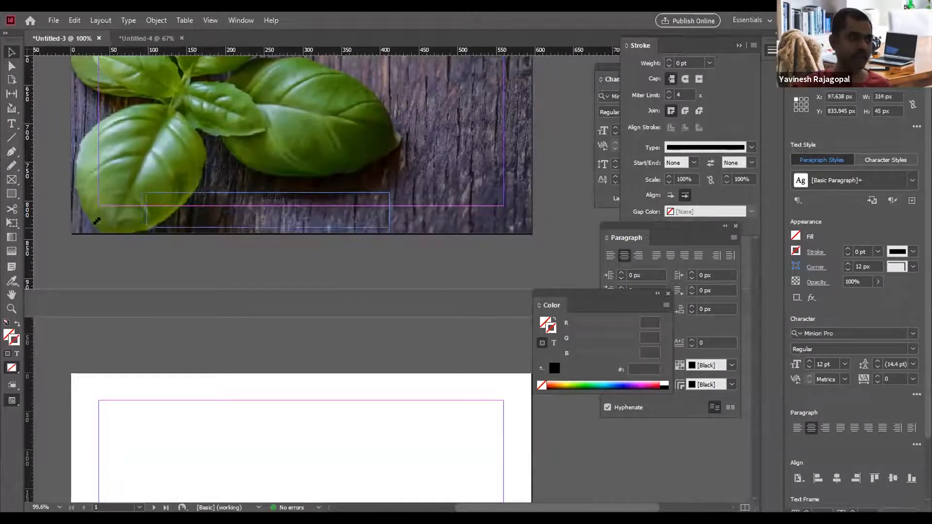
{"action": "left_click_drag", "start_coordinate": [388, 223], "coordinate": [503, 218]}
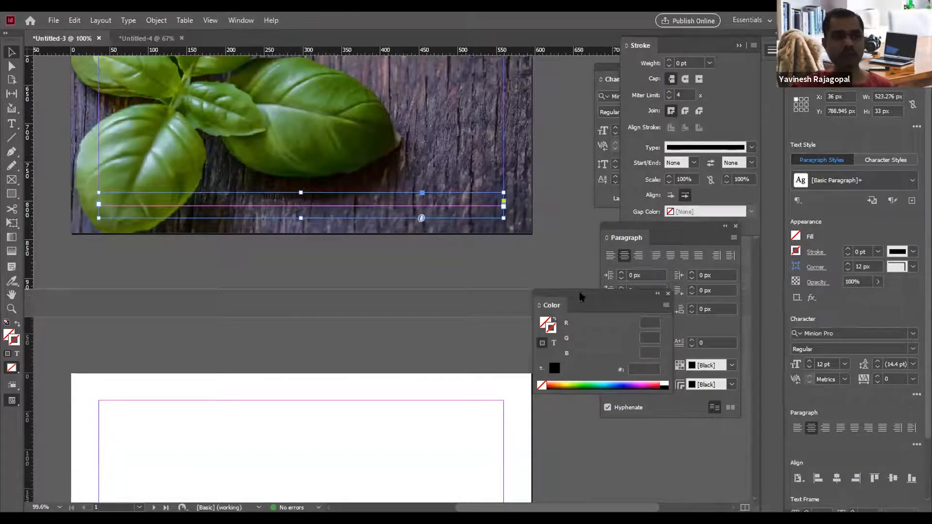
Make the Brainymation Studio text white by setting the text's black fill to a 0% tint.
{"action": "left_click_drag", "start_coordinate": [580, 294], "coordinate": [571, 234]}
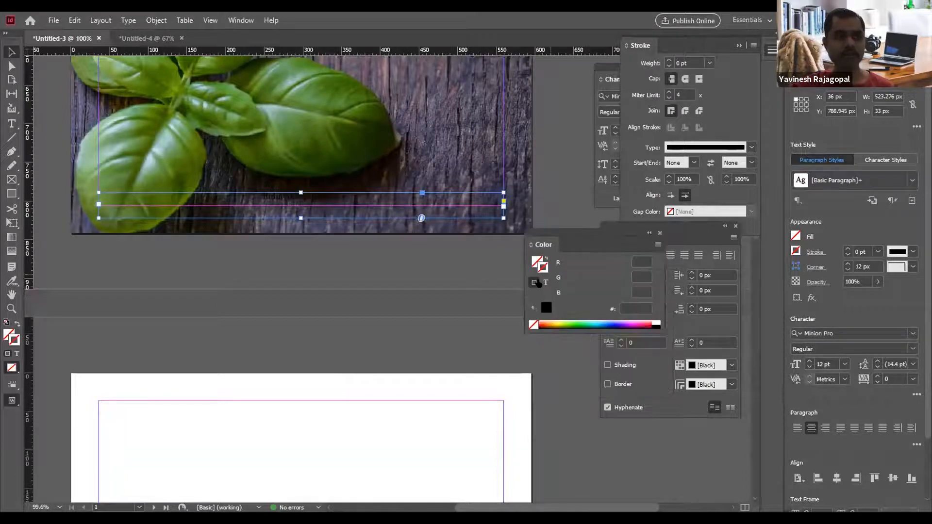
{"action": "left_click", "coordinate": [545, 283]}
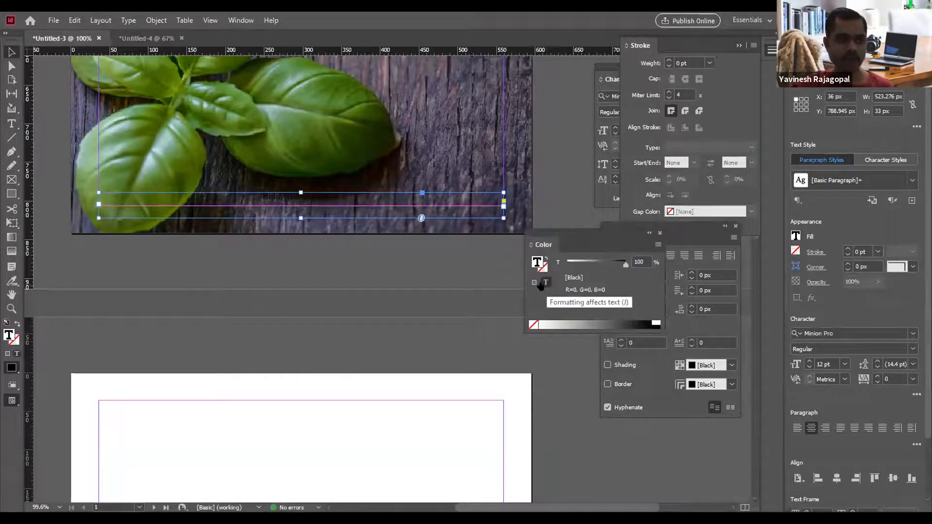
{"action": "left_click_drag", "start_coordinate": [625, 264], "coordinate": [567, 265]}
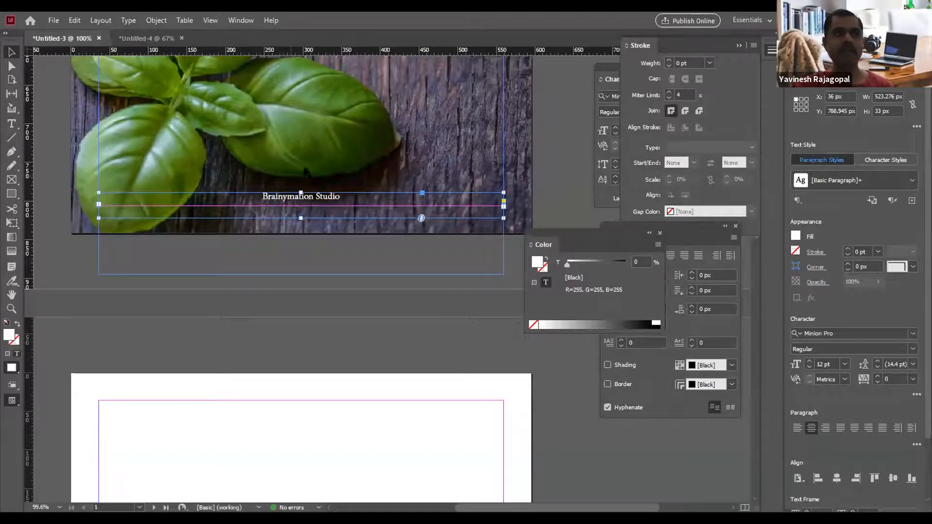
{"action": "left_click", "coordinate": [304, 224]}
{"action": "left_click", "coordinate": [300, 197]}
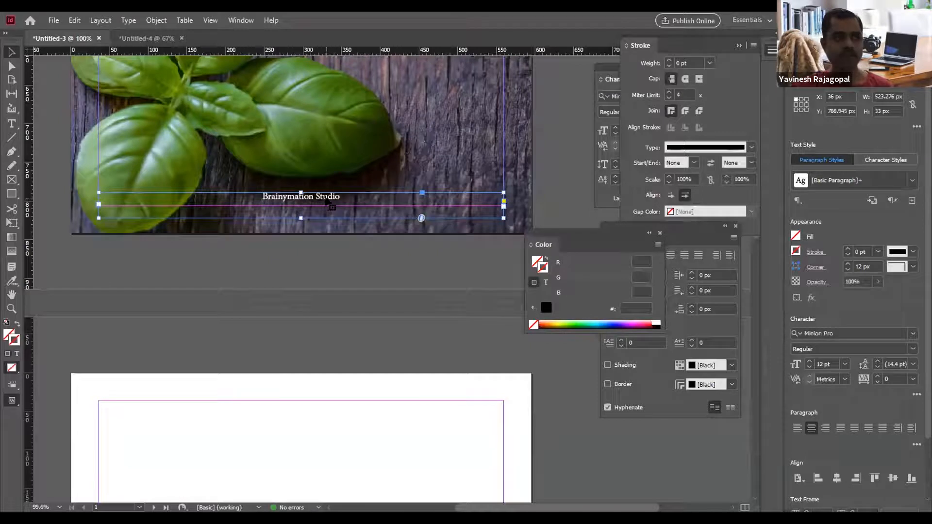
{"action": "double_click", "coordinate": [328, 196]}
{"action": "key", "text": "ctrl+a"}
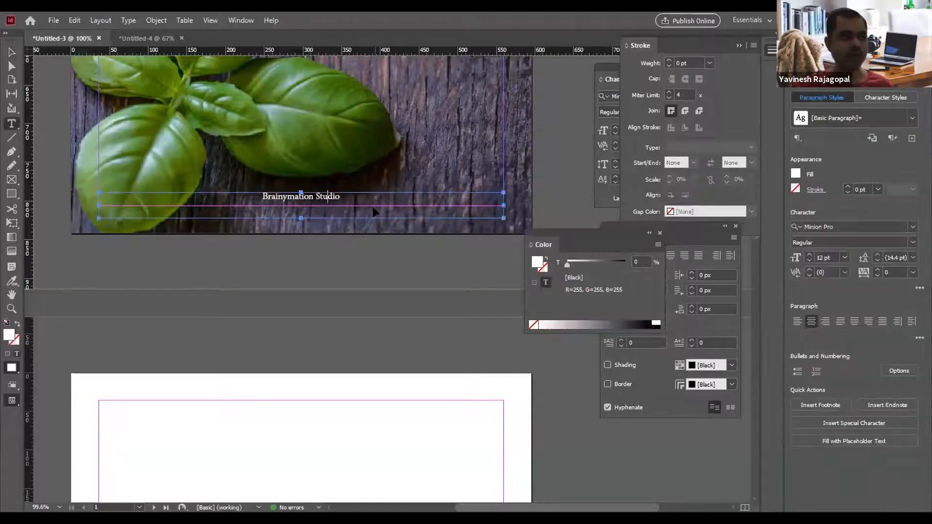
{"action": "type", "text": "www,"}
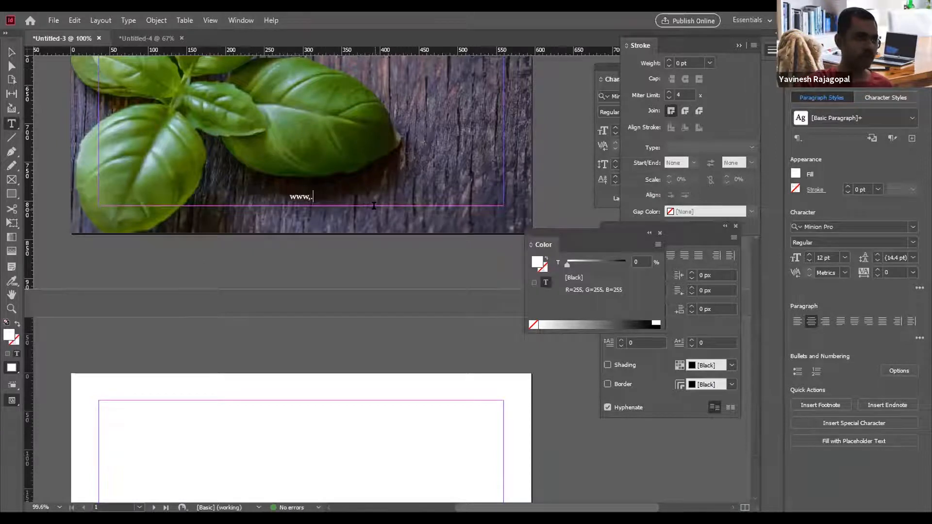
{"action": "type", "text": ".b"}
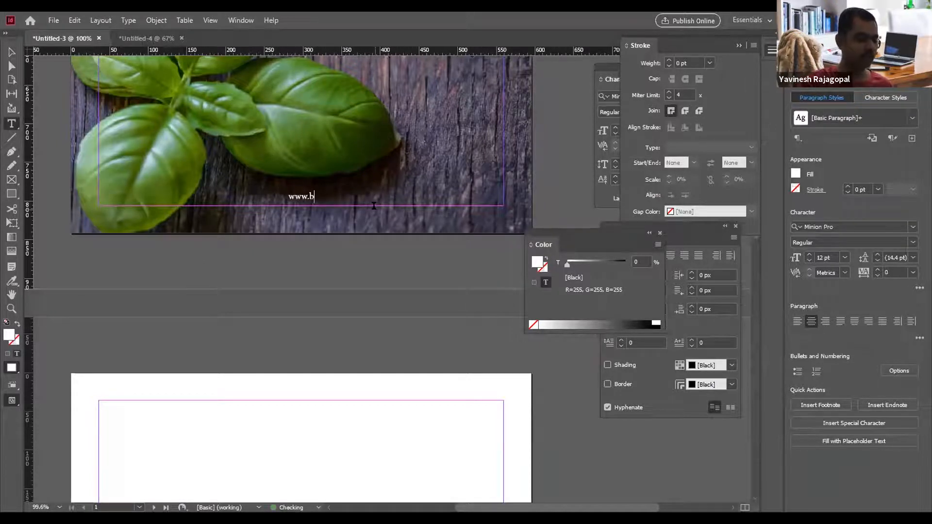
{"action": "type", "text": "rainyma"}
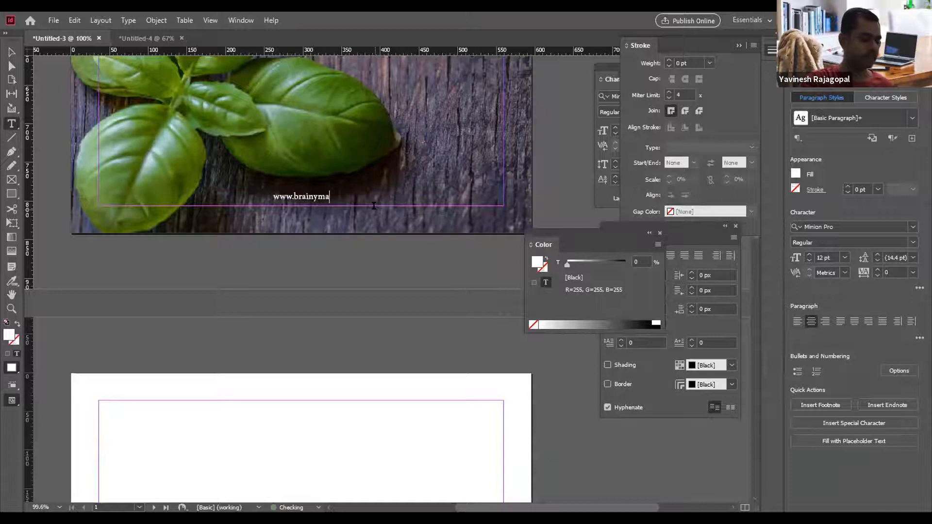
{"action": "type", "text": "tion.com"}
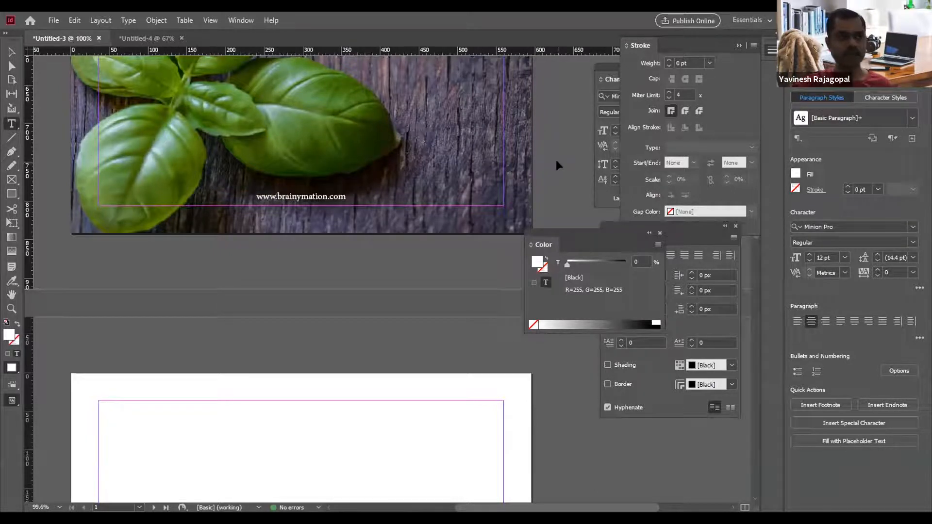
{"action": "left_click", "coordinate": [555, 159], "text": "ctrl"}
{"action": "left_click", "coordinate": [12, 52]}
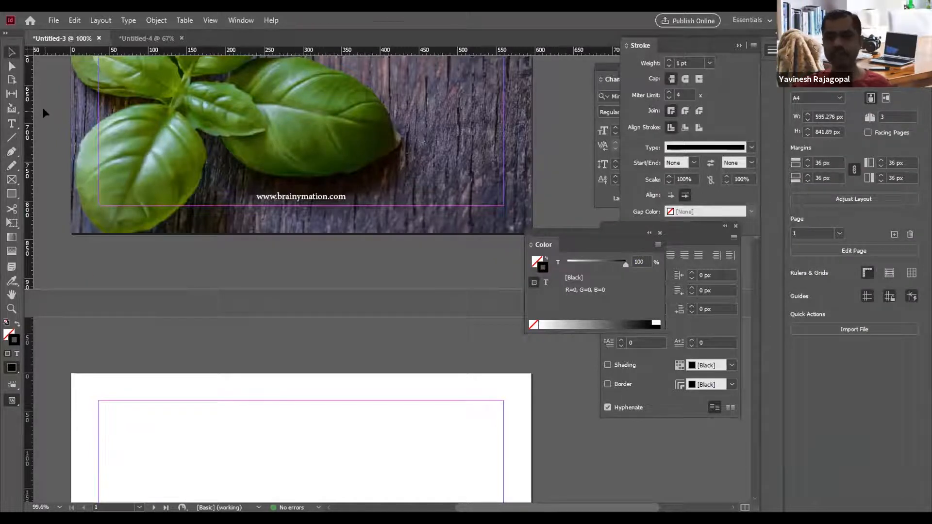
Hide the panels and shorten the title's text frame to end just below "Cooking", clear of the website line.
{"action": "key", "text": "Tab"}
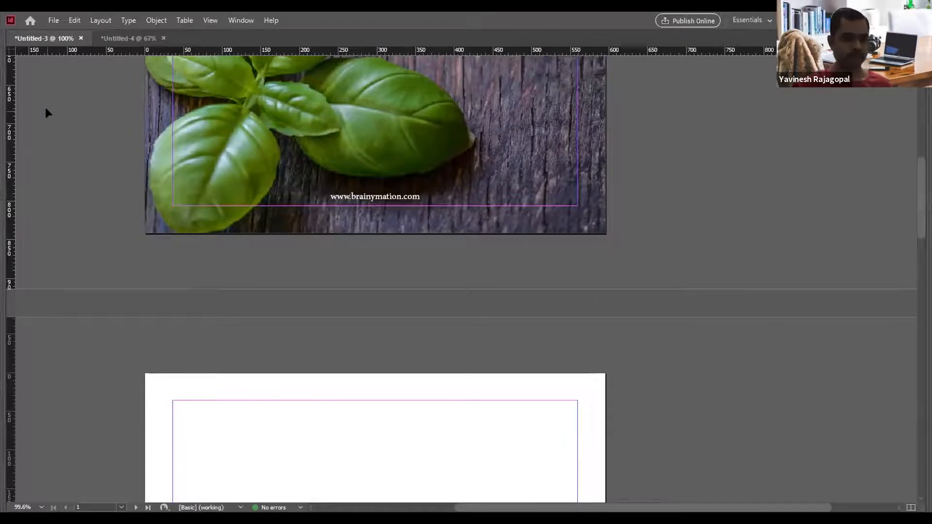
{"action": "key", "text": "ctrl+minus"}
{"action": "key", "text": "ctrl+minus"}
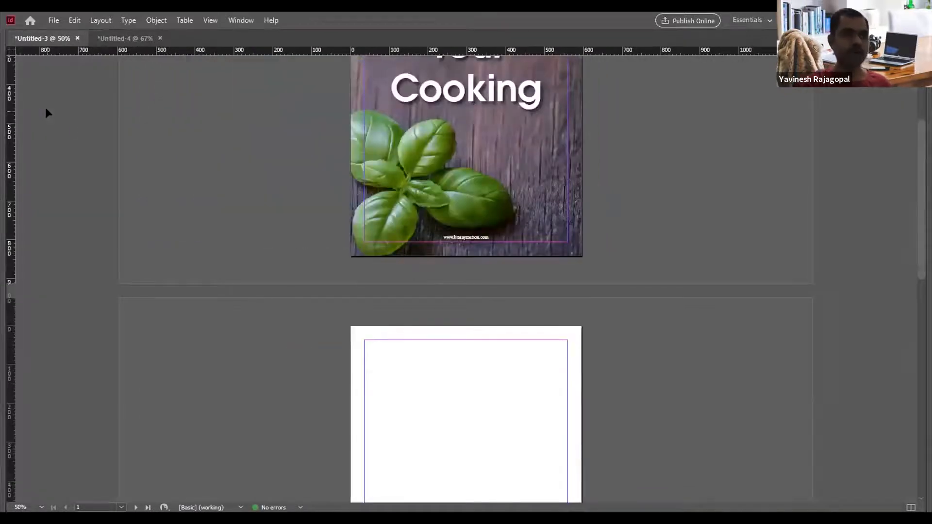
{"action": "scroll", "coordinate": [451, 221], "scroll_direction": "up", "scroll_amount": 4}
{"action": "left_click", "coordinate": [452, 223]}
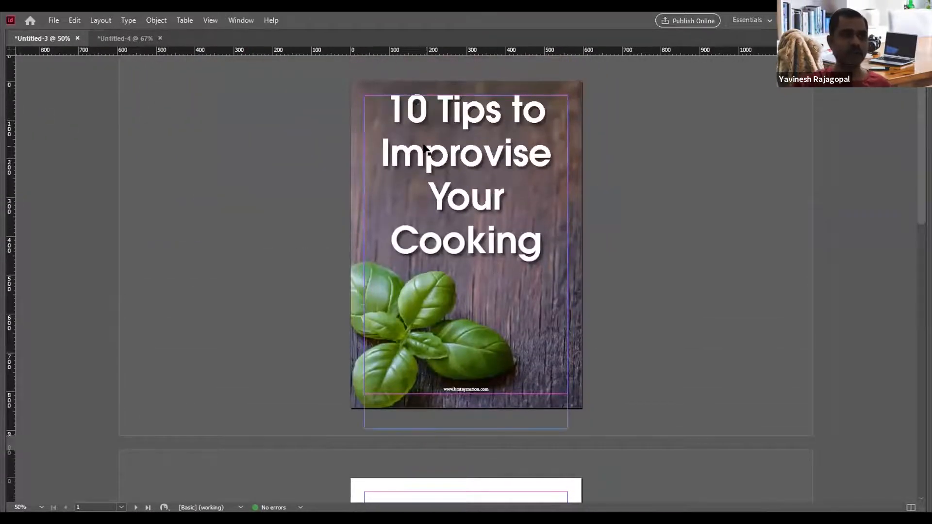
{"action": "left_click_drag", "start_coordinate": [463, 428], "coordinate": [465, 283]}
{"action": "left_click", "coordinate": [467, 393]}
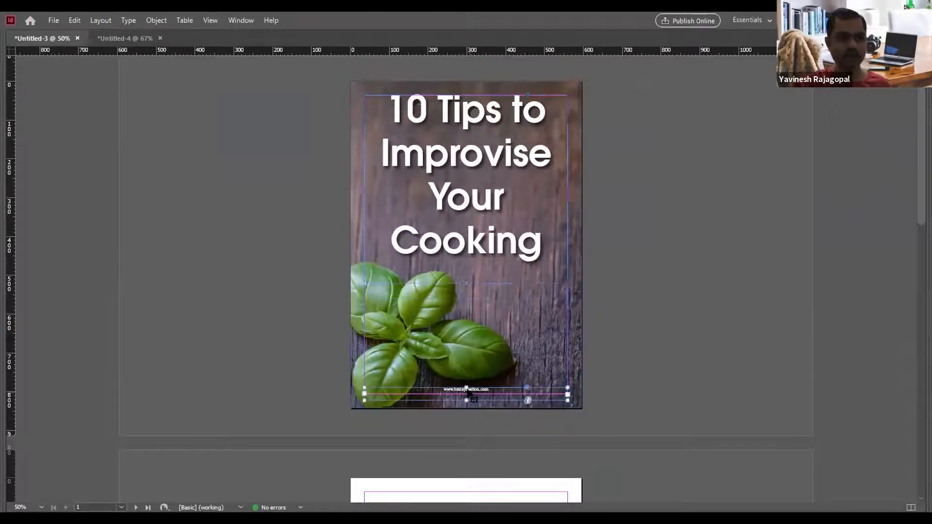
{"action": "left_click", "coordinate": [628, 324]}
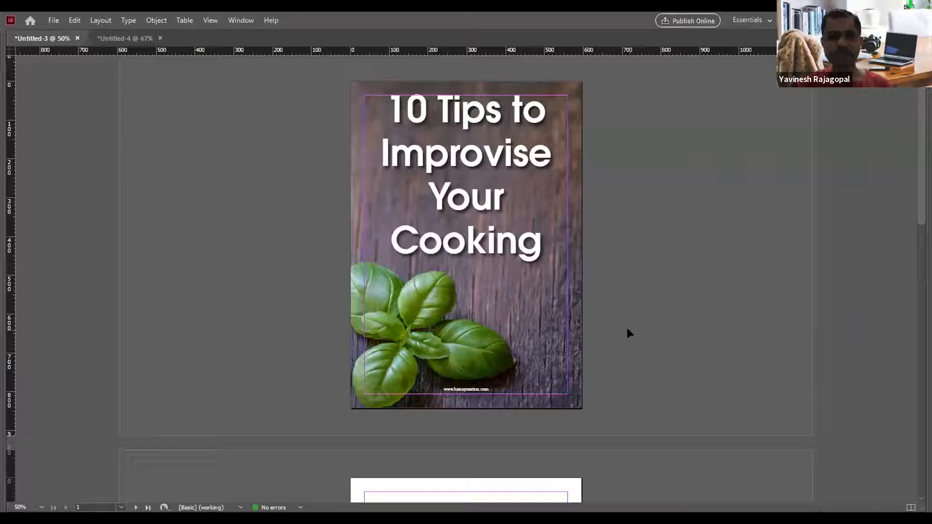
Preview the cover without guides or frame edges and examine the title and the website line.
{"action": "key", "text": "ctrl+equal"}
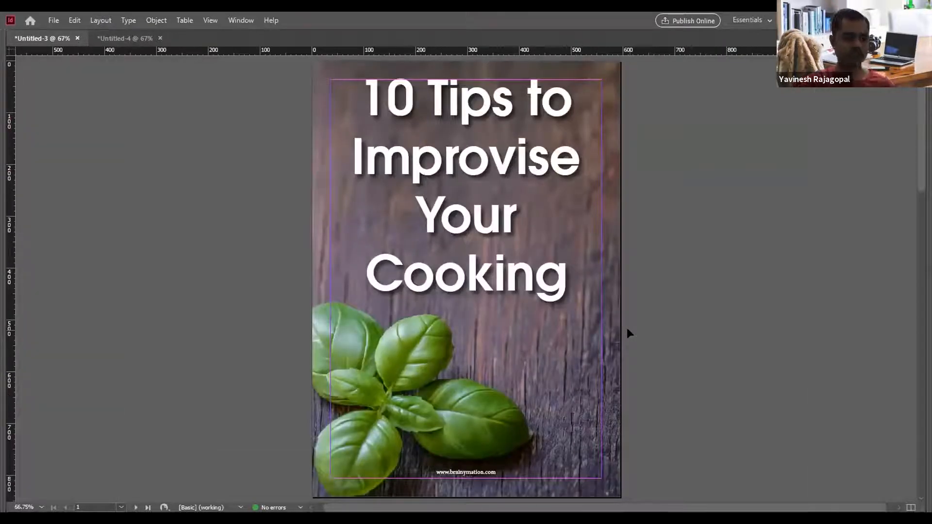
{"action": "key", "text": "w"}
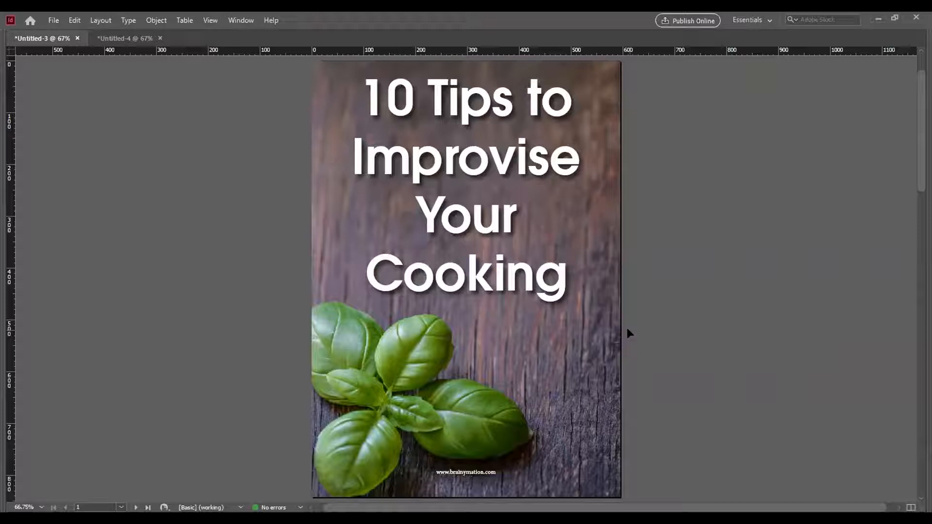
{"action": "scroll", "coordinate": [628, 335], "scroll_direction": "down", "scroll_amount": 5}
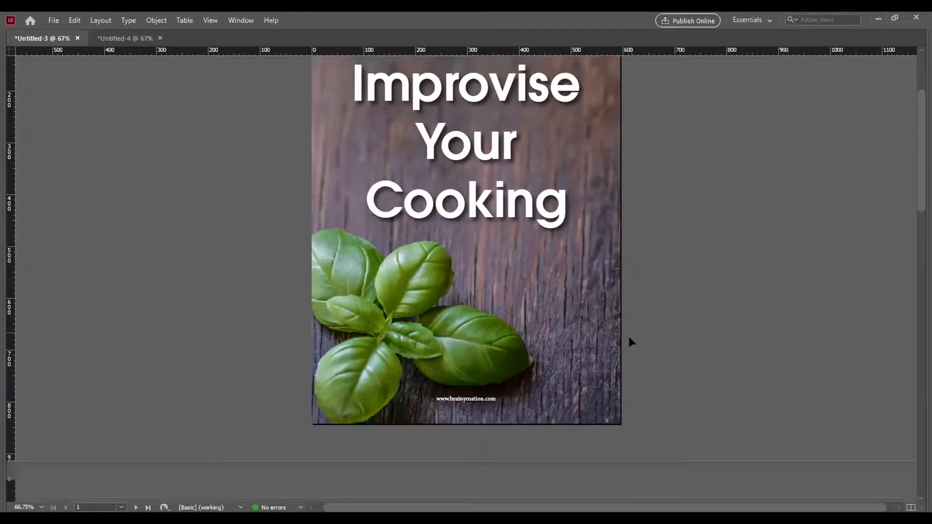
{"action": "left_click", "coordinate": [456, 254]}
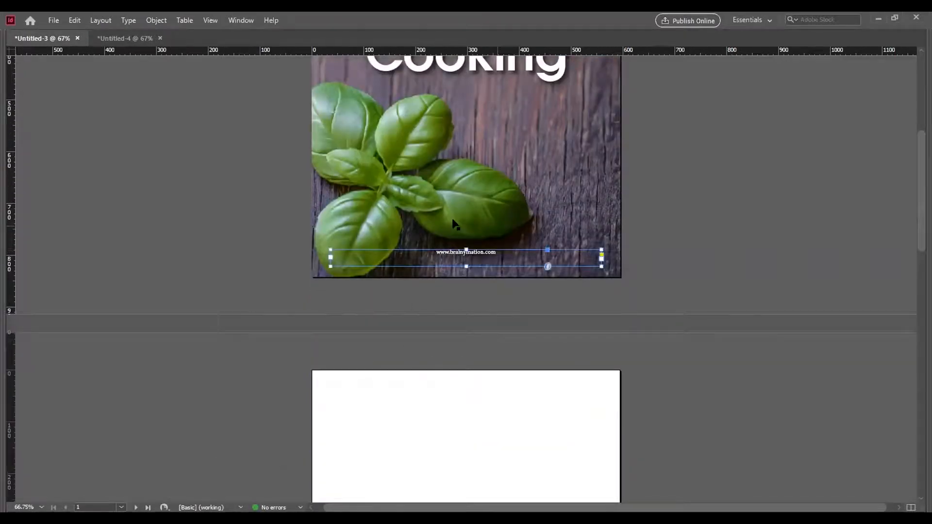
{"action": "scroll", "coordinate": [711, 209], "scroll_direction": "up", "scroll_amount": 3}
{"action": "left_click", "coordinate": [712, 216]}
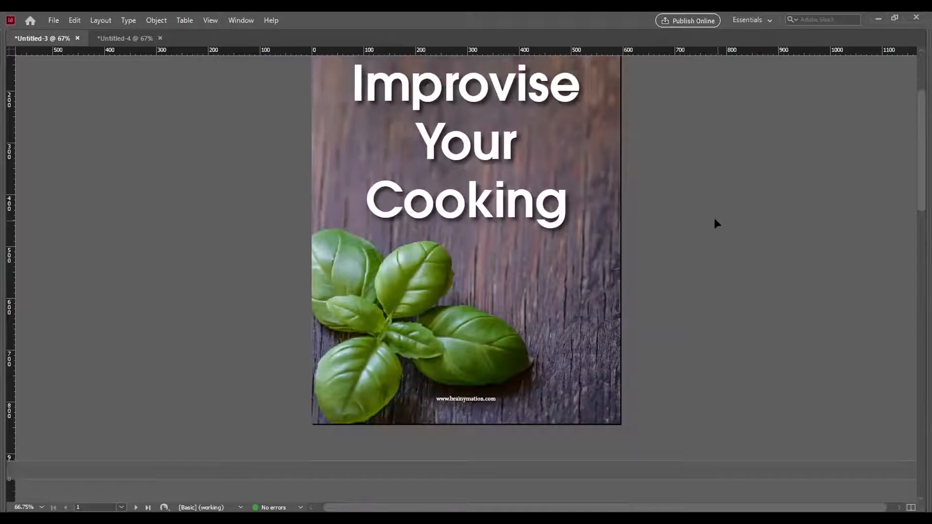
{"action": "scroll", "coordinate": [715, 223], "scroll_direction": "up", "scroll_amount": 2}
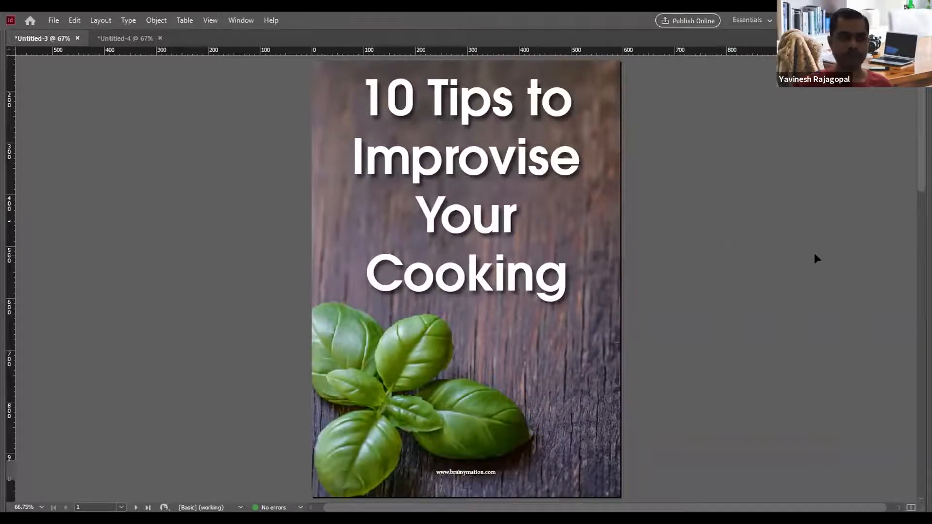
Place a copy of the website text frame over the upper basil leaves, nudge it across the leaves and deselect it.
{"action": "scroll", "coordinate": [816, 260], "scroll_direction": "down", "scroll_amount": 5}
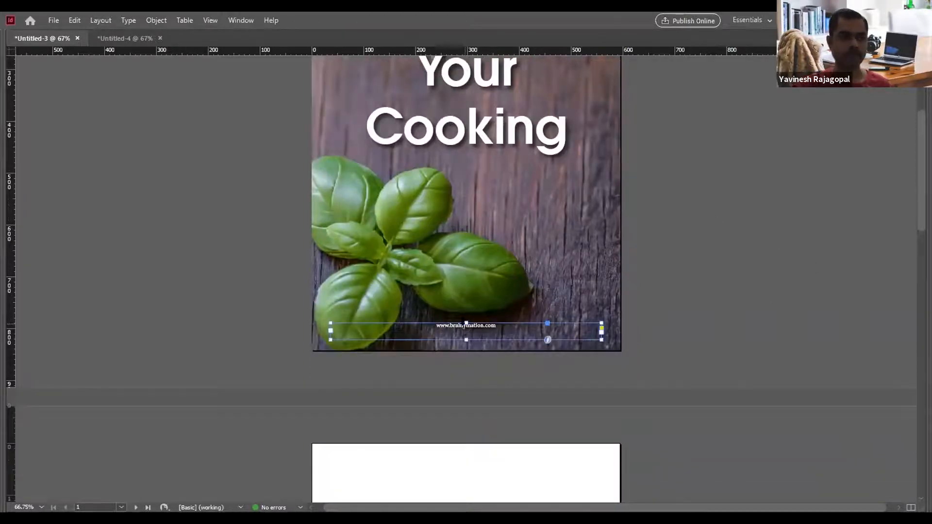
{"action": "left_click_drag", "start_coordinate": [402, 246], "coordinate": [378, 187]}
{"action": "key", "text": "shift+Right"}
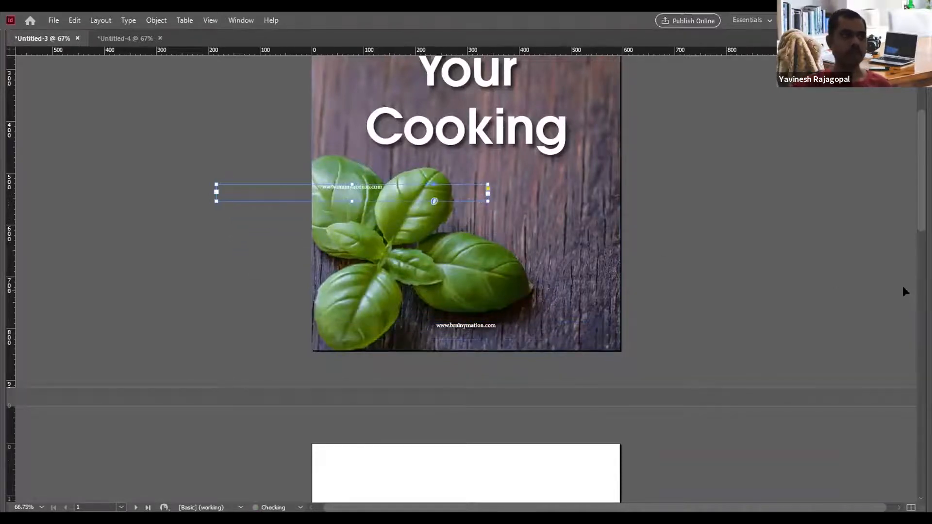
{"action": "key", "text": "shift+Right"}
{"action": "key", "text": "shift+Down"}
{"action": "key", "text": "shift+Right"}
{"action": "key", "text": "shift+Right"}
{"action": "key", "text": "shift+Right"}
{"action": "key", "text": "shift+Right"}
{"action": "key", "text": "shift+Up"}
{"action": "key", "text": "shift+Right"}
{"action": "key", "text": "shift+Right"}
{"action": "key", "text": "shift+Right"}
{"action": "key", "text": "Right"}
{"action": "key", "text": "Right"}
{"action": "left_click", "coordinate": [702, 277]}
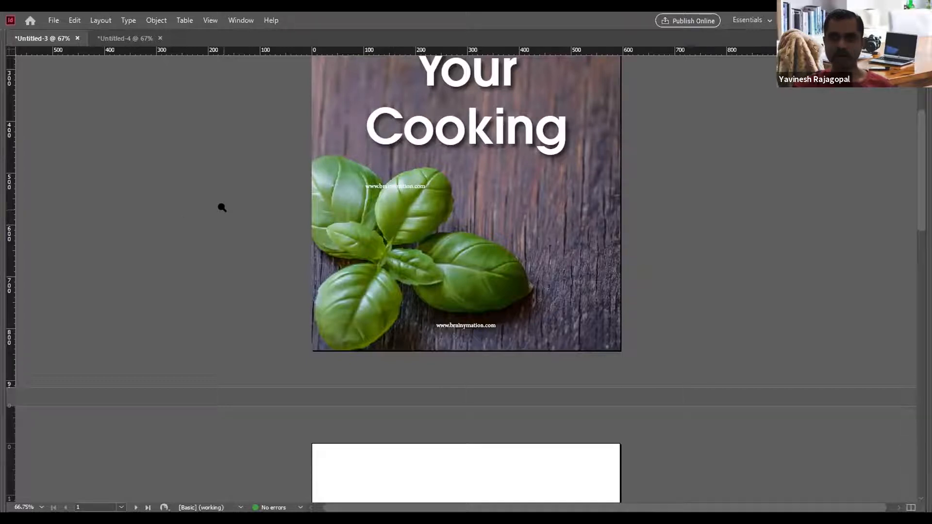
Nudge the website text copy slightly upward across the two upper basil leaves.
{"action": "left_click_drag", "start_coordinate": [277, 142], "coordinate": [663, 262]}
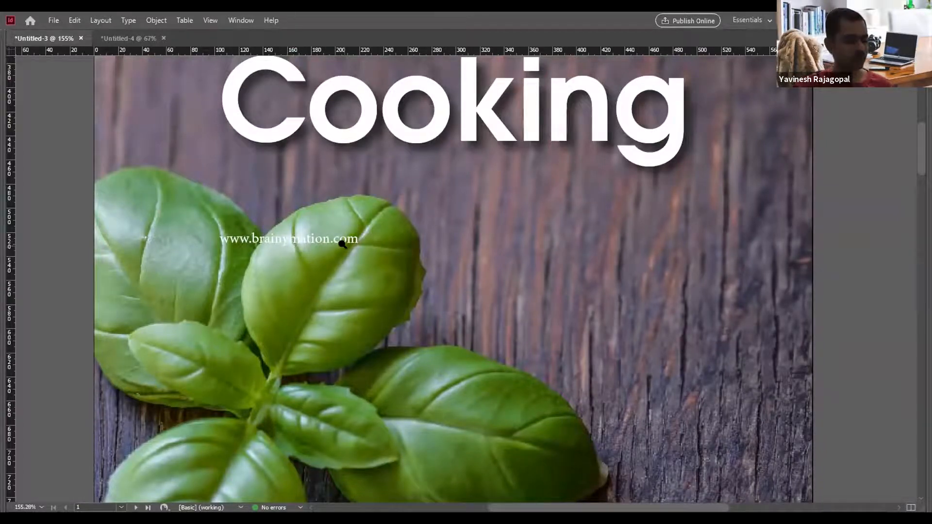
{"action": "mouse_move", "coordinate": [302, 241]}
{"action": "left_mouse_down"}
{"action": "mouse_move", "coordinate": [310, 235]}
{"action": "mouse_move", "coordinate": [281, 243]}
{"action": "mouse_move", "coordinate": [319, 248]}
{"action": "mouse_move", "coordinate": [290, 243]}
{"action": "left_mouse_up"}
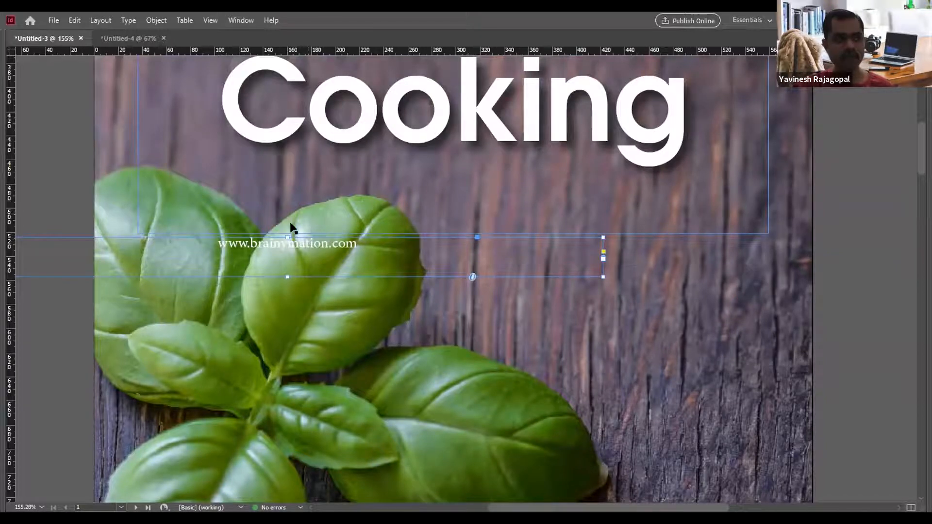
{"action": "left_click_drag", "start_coordinate": [303, 243], "coordinate": [299, 231]}
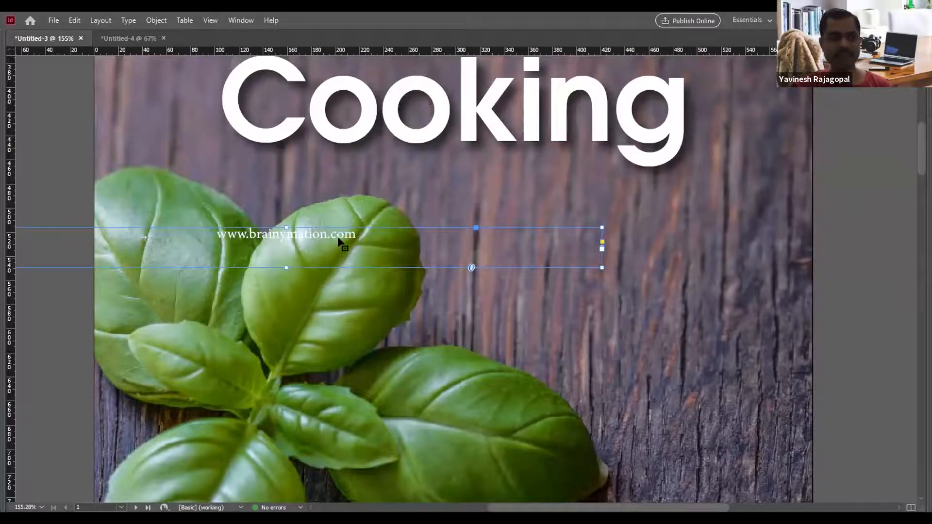
Add a drop shadow to the website text copy on the leaves with a distance of 5 px.
{"action": "left_click", "coordinate": [151, 22]}
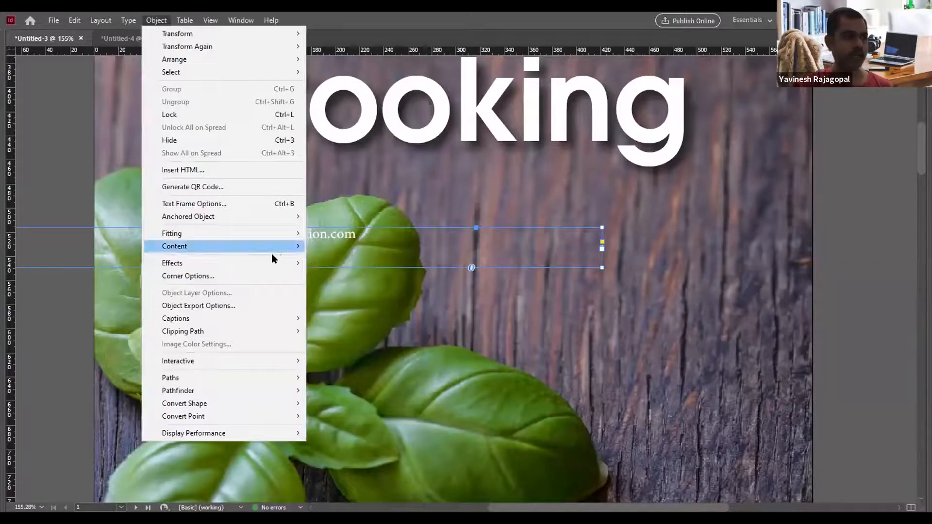
{"action": "mouse_move", "coordinate": [272, 263]}
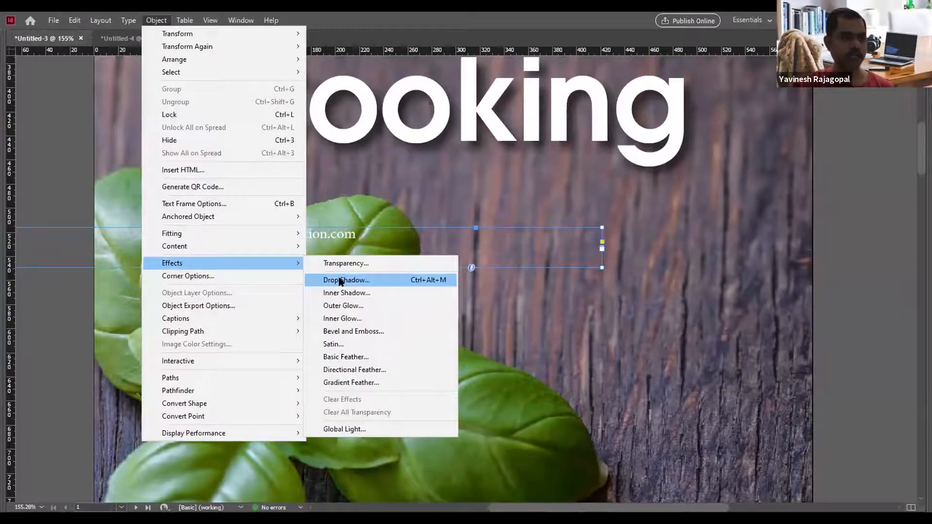
{"action": "left_click", "coordinate": [340, 281]}
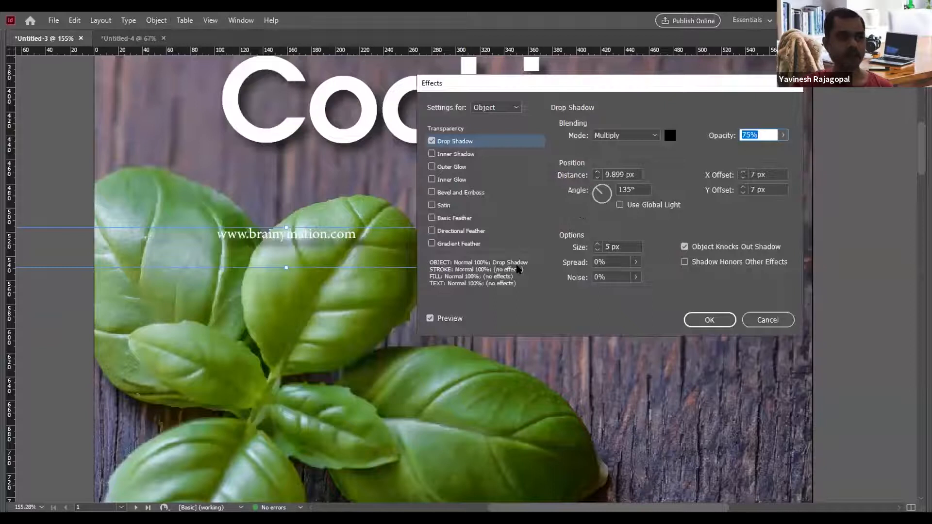
{"action": "left_click", "coordinate": [631, 174]}
{"action": "key", "text": "Down"}
{"action": "key", "text": "Down"}
{"action": "key", "text": "Down"}
{"action": "key", "text": "Down"}
{"action": "key", "text": "Down"}
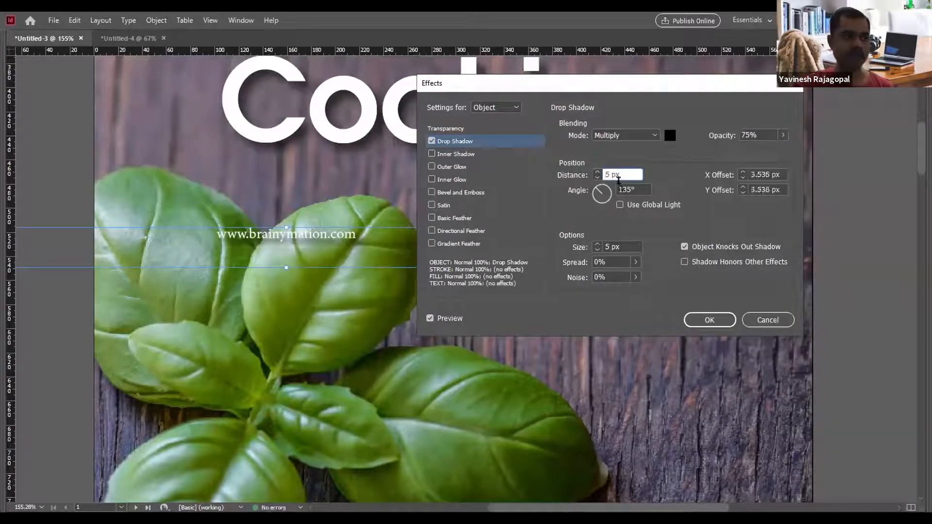
Tighten the website text's drop shadow to a size of 1 px and a distance of 2 px.
{"action": "left_click", "coordinate": [622, 247]}
{"action": "key", "text": "Down"}
{"action": "key", "text": "Down"}
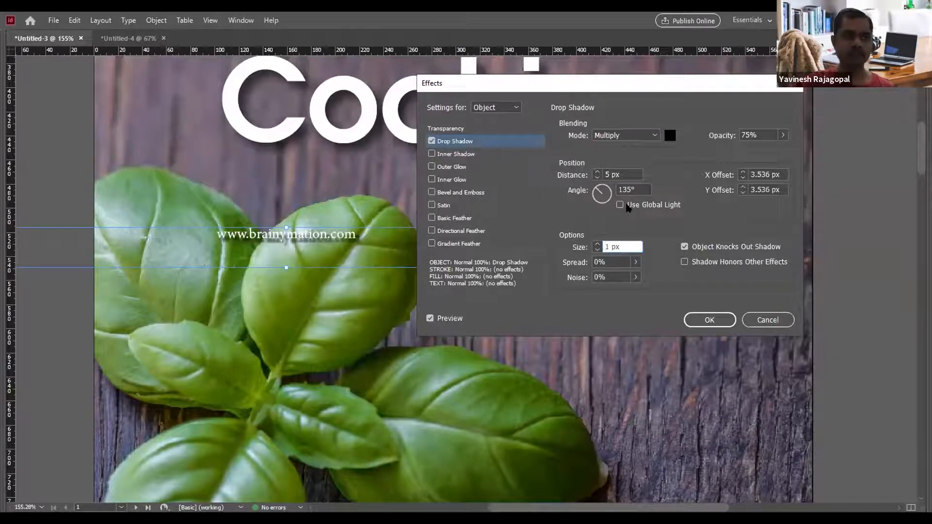
{"action": "left_click", "coordinate": [629, 175]}
{"action": "key", "text": "Down"}
{"action": "key", "text": "Down"}
{"action": "key", "text": "Down"}
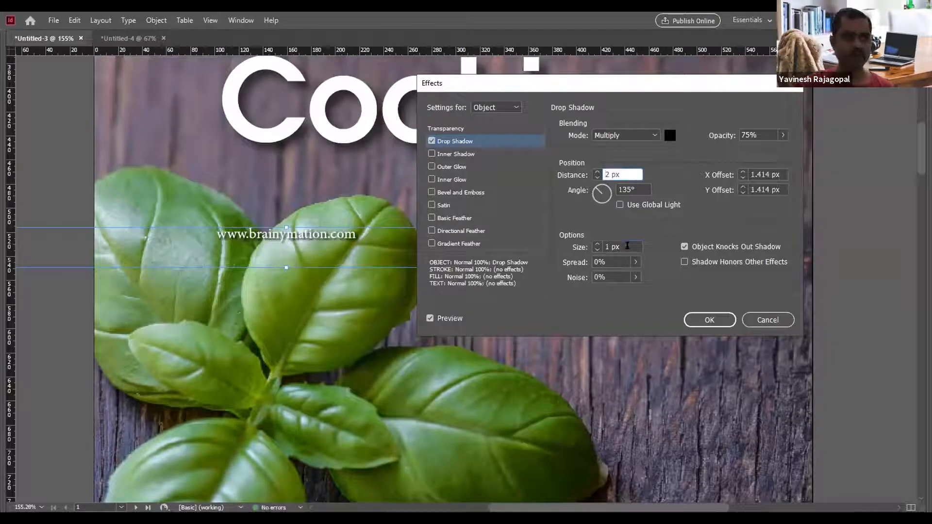
Try drop shadow sizes of 0 px and 0.5 px, and return the size to 1 px.
{"action": "left_click", "coordinate": [626, 246]}
{"action": "key", "text": "Down"}
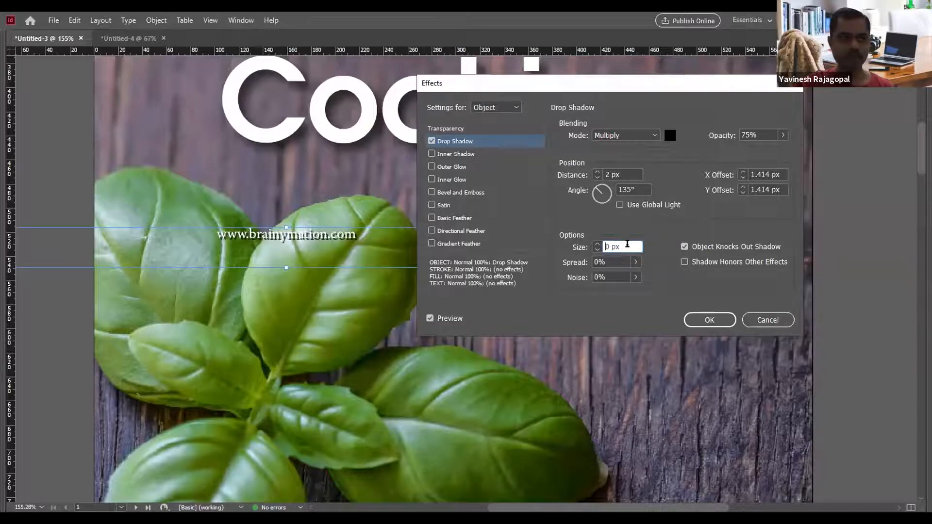
{"action": "type", "text": "0.5"}
{"action": "key", "text": "Tab"}
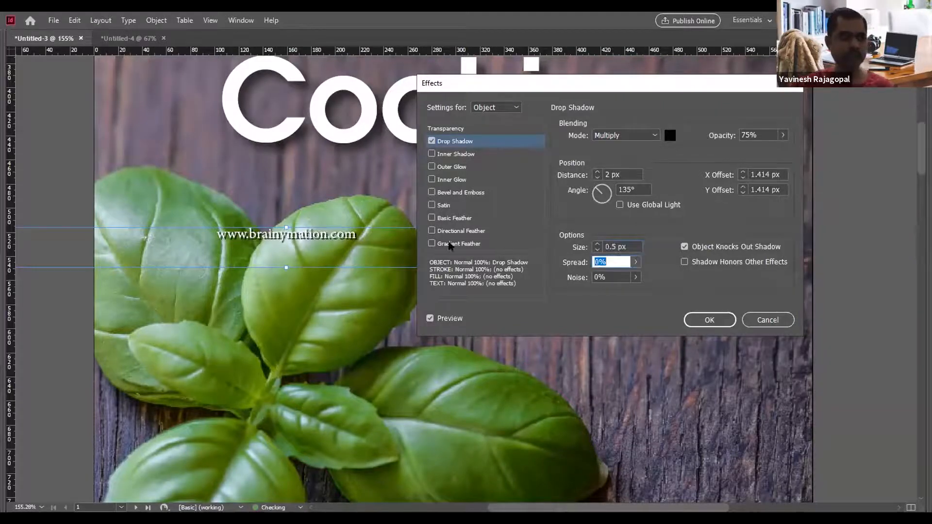
{"action": "double_click", "coordinate": [610, 246]}
{"action": "type", "text": "1"}
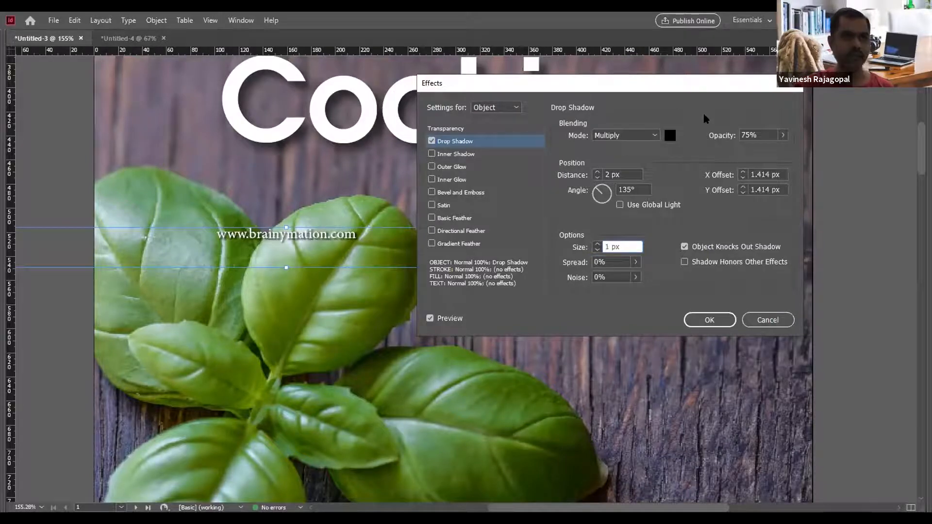
Raise the drop shadow's opacity to 100% and apply the effect to the website text.
{"action": "double_click", "coordinate": [753, 135]}
{"action": "type", "text": "100"}
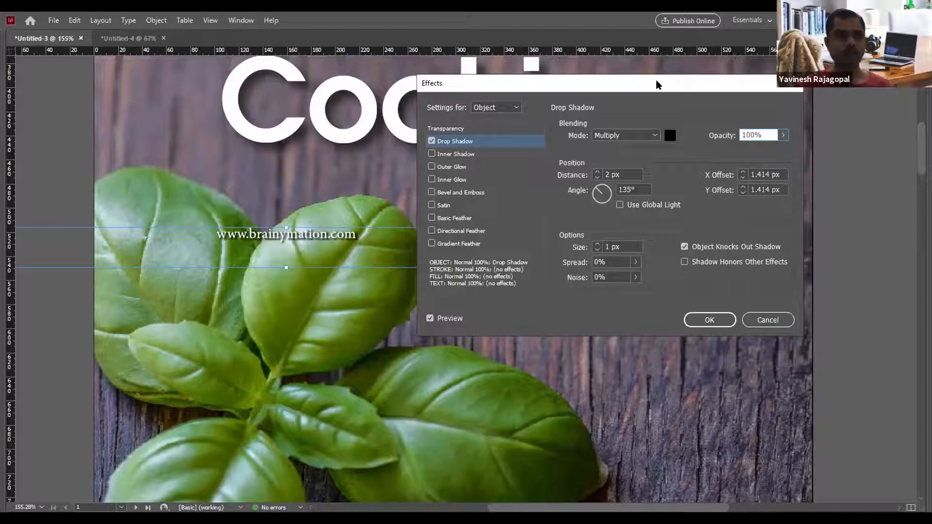
{"action": "left_click_drag", "start_coordinate": [485, 83], "coordinate": [591, 67]}
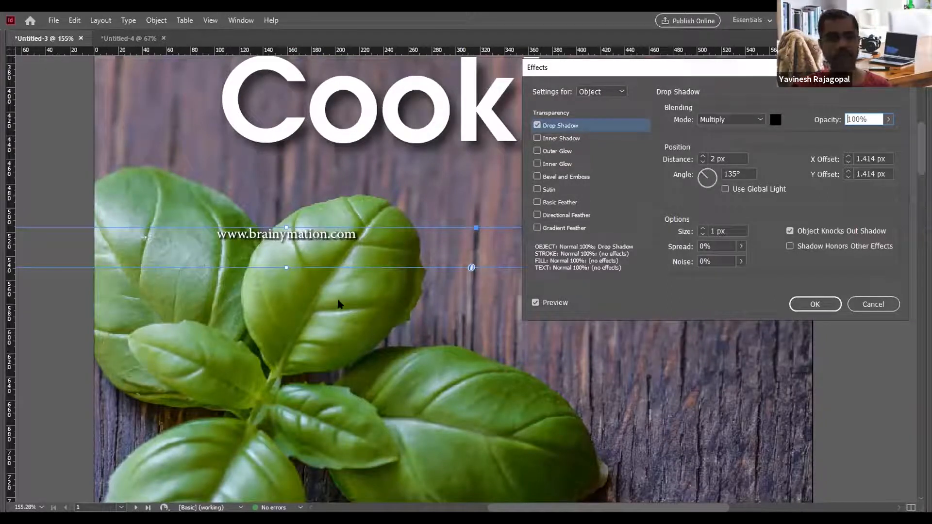
{"action": "left_click", "coordinate": [832, 306]}
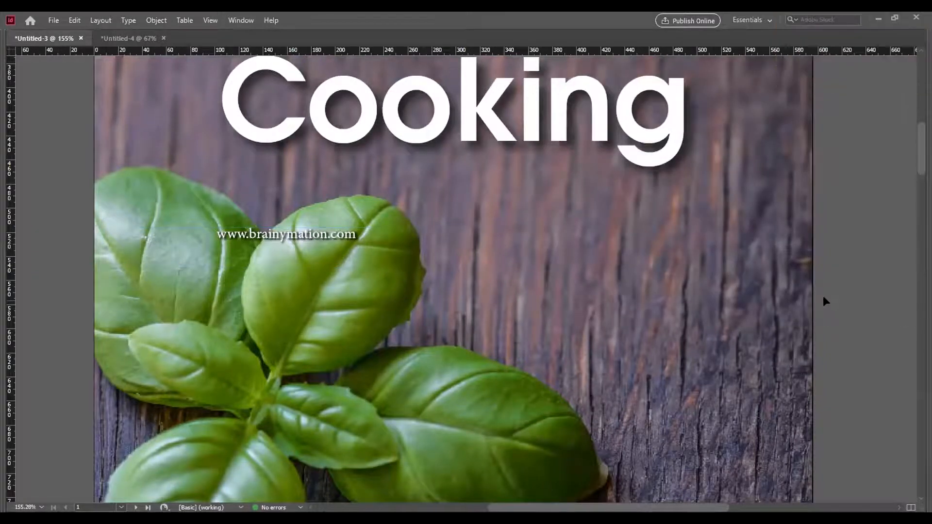
Select the website text frame on the leaves, display the Color settings and bring back the hidden panels.
{"action": "key", "text": "ctrl+1"}
{"action": "key", "text": "ctrl+minus"}
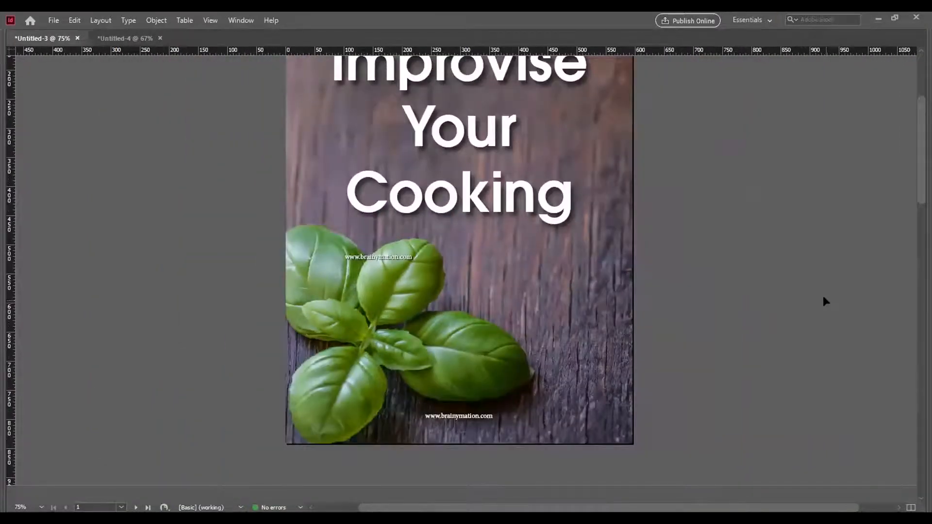
{"action": "key", "text": "ctrl+equal"}
{"action": "key", "text": "ctrl+equal"}
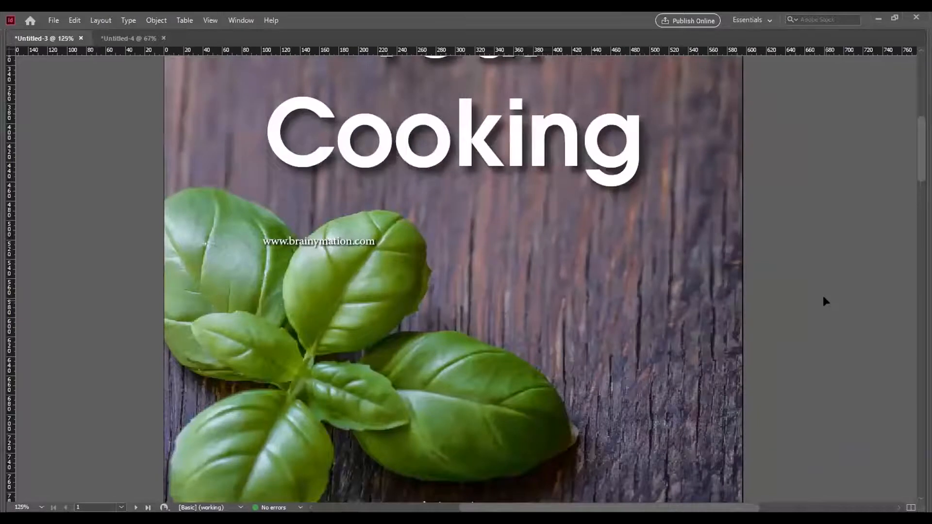
{"action": "scroll", "coordinate": [452, 271], "scroll_direction": "down", "scroll_amount": 3}
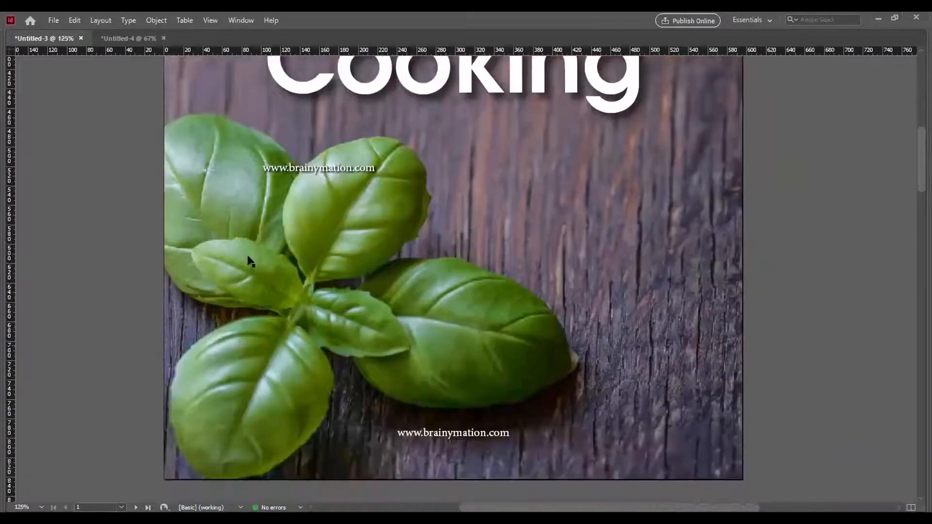
{"action": "left_click", "coordinate": [309, 170]}
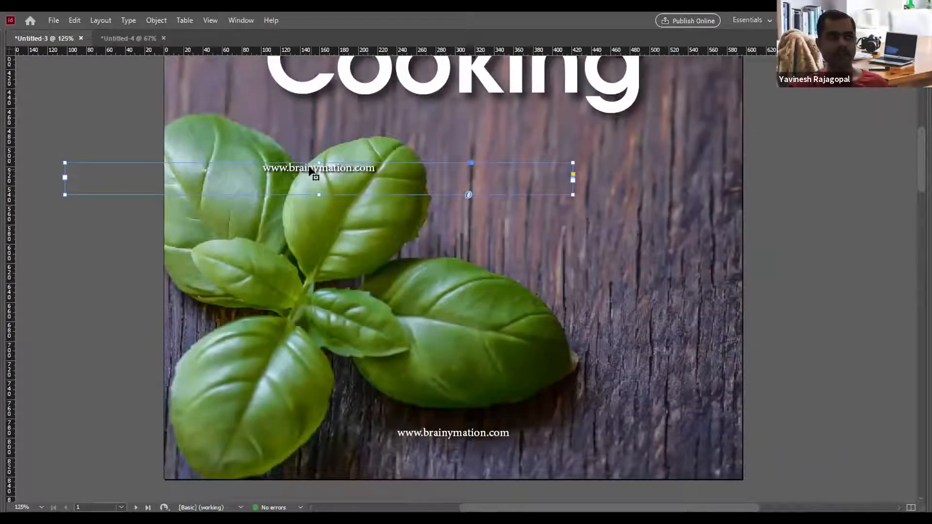
{"action": "scroll", "coordinate": [491, 262], "scroll_direction": "down", "scroll_amount": 2}
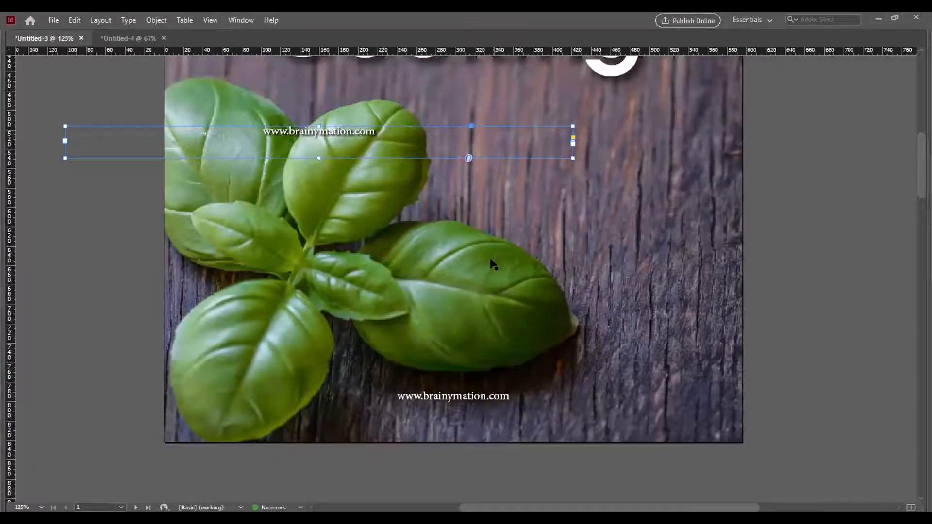
{"action": "key", "text": "F6"}
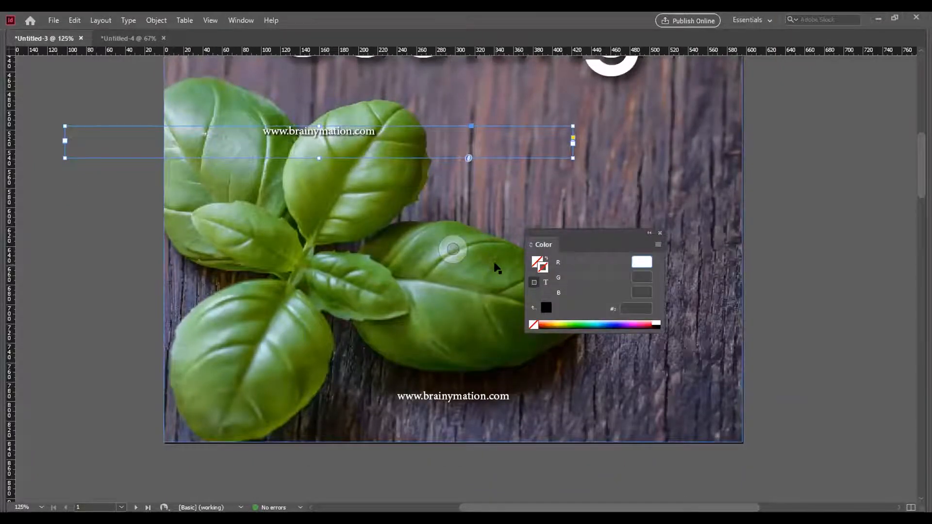
{"action": "left_click_drag", "start_coordinate": [600, 234], "coordinate": [766, 233]}
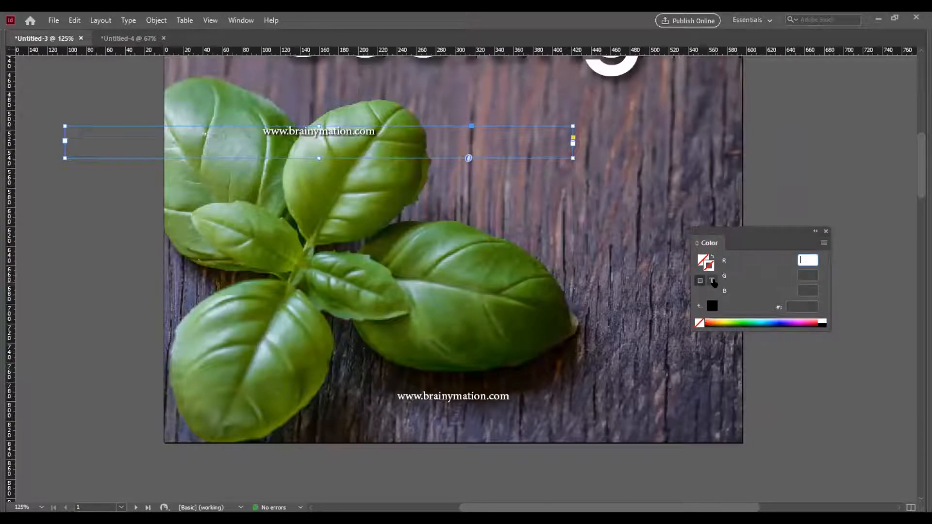
{"action": "key", "text": "Tab"}
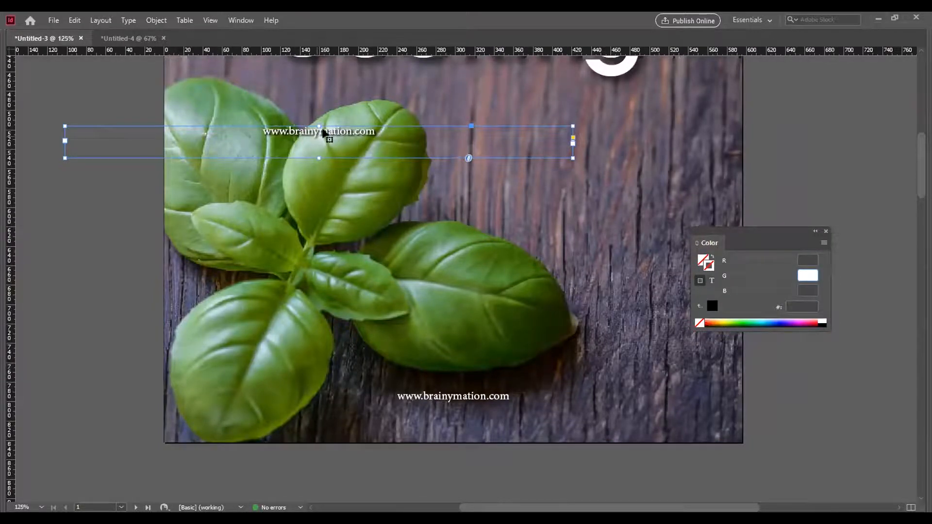
{"action": "key", "text": "Tab"}
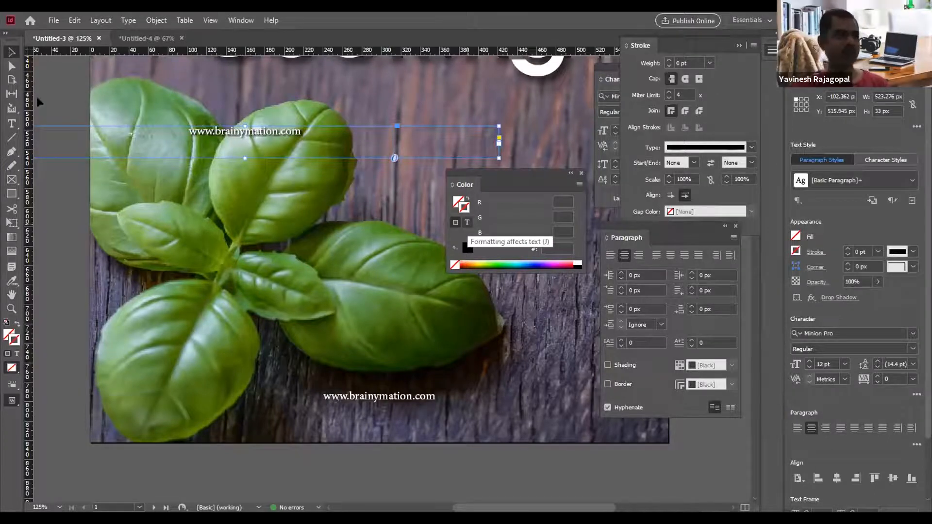
Highlight the website address on the leaves with the Type tool to view its text color, and deselect it.
{"action": "left_click", "coordinate": [12, 125]}
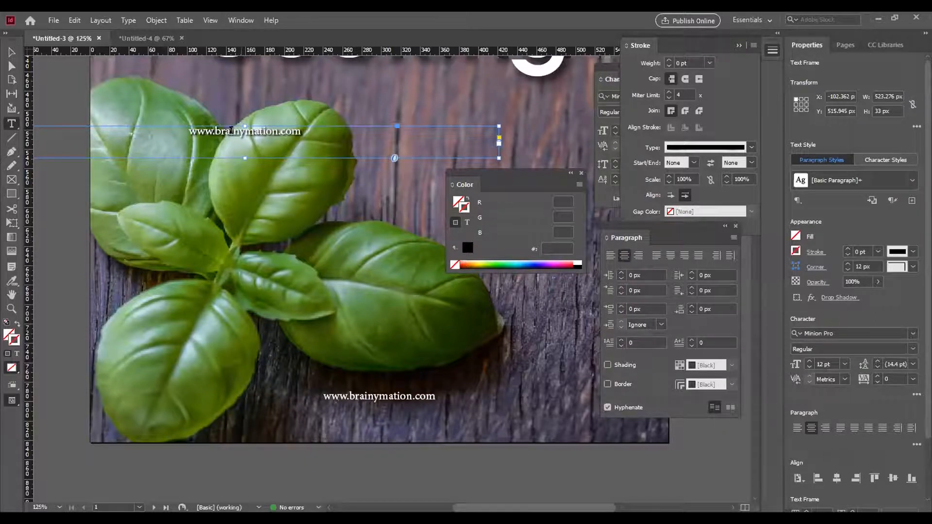
{"action": "left_click_drag", "start_coordinate": [186, 131], "coordinate": [303, 132]}
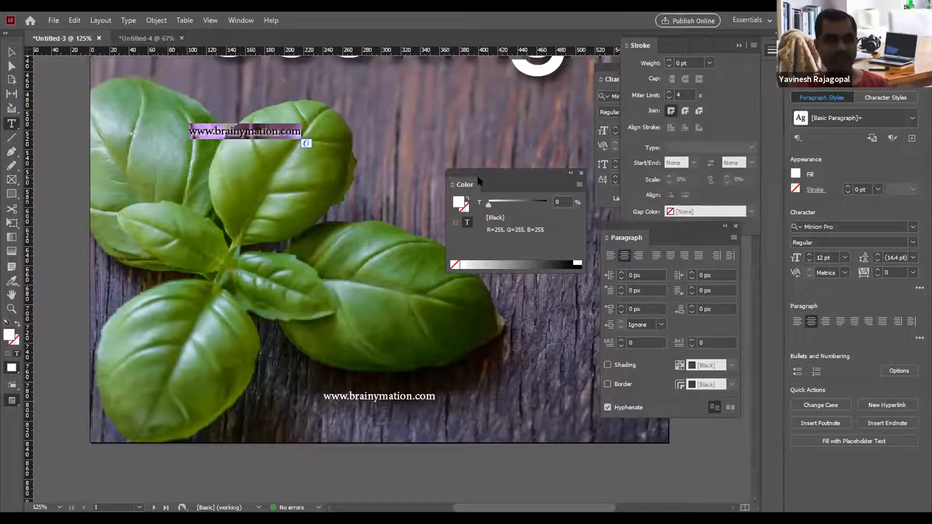
{"action": "left_click_drag", "start_coordinate": [467, 222], "coordinate": [455, 225]}
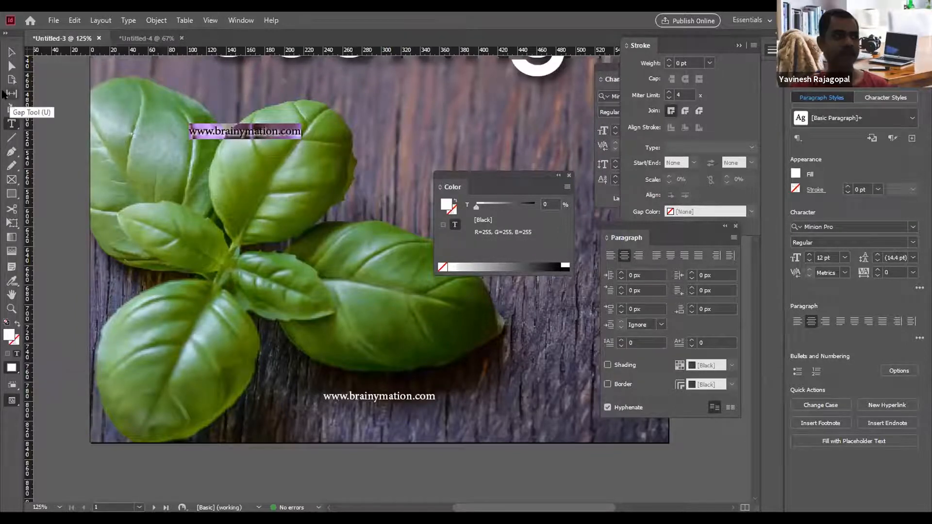
{"action": "left_click", "coordinate": [12, 52]}
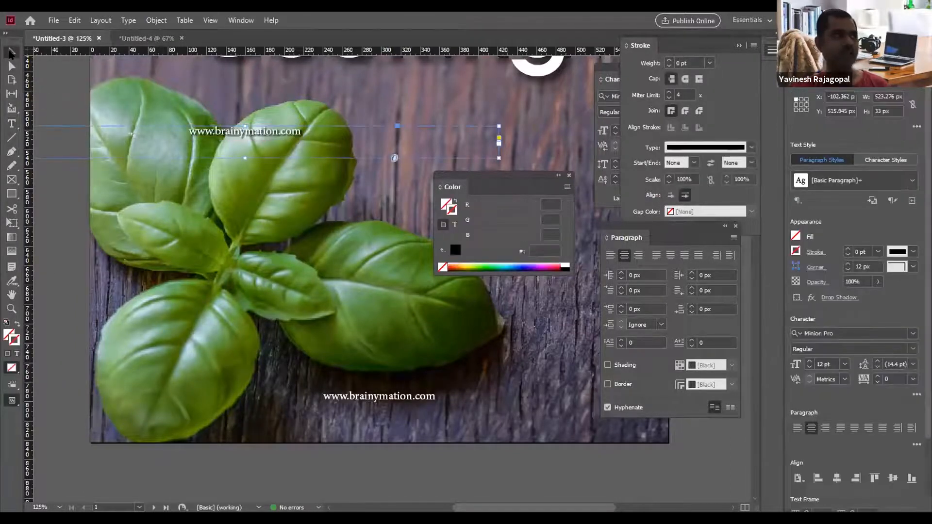
{"action": "left_click", "coordinate": [53, 111]}
Color the website text on the leaves yellow, RGB 255, 255, 0, and deselect its frame.
{"action": "left_click", "coordinate": [248, 136]}
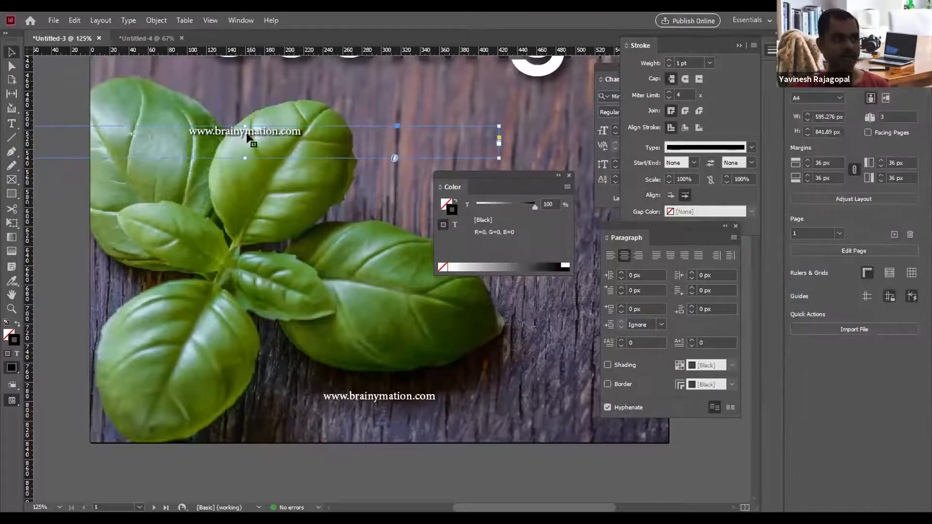
{"action": "left_click", "coordinate": [453, 225]}
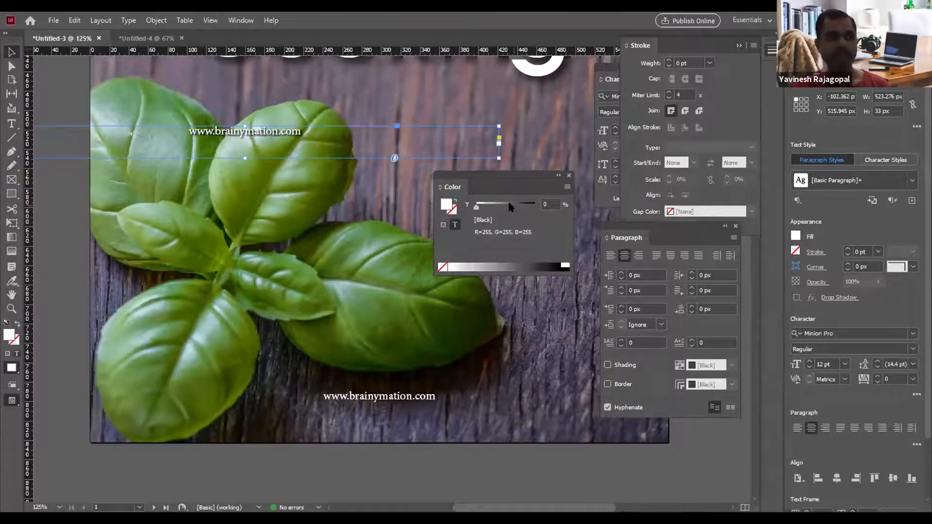
{"action": "left_click", "coordinate": [565, 187]}
{"action": "left_click", "coordinate": [590, 232]}
{"action": "left_click_drag", "start_coordinate": [535, 207], "coordinate": [470, 212]}
{"action": "left_click_drag", "start_coordinate": [507, 235], "coordinate": [374, 235]}
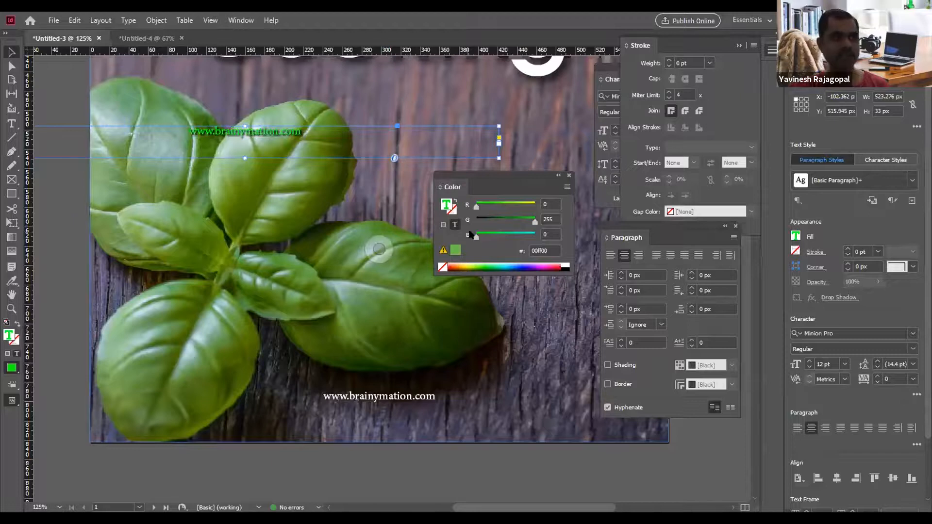
{"action": "left_click_drag", "start_coordinate": [476, 207], "coordinate": [536, 207]}
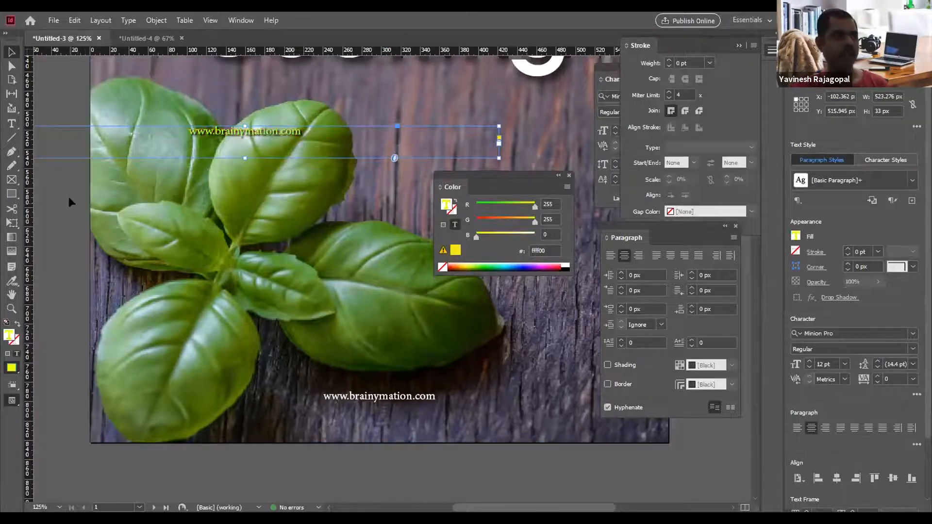
{"action": "left_click", "coordinate": [53, 193]}
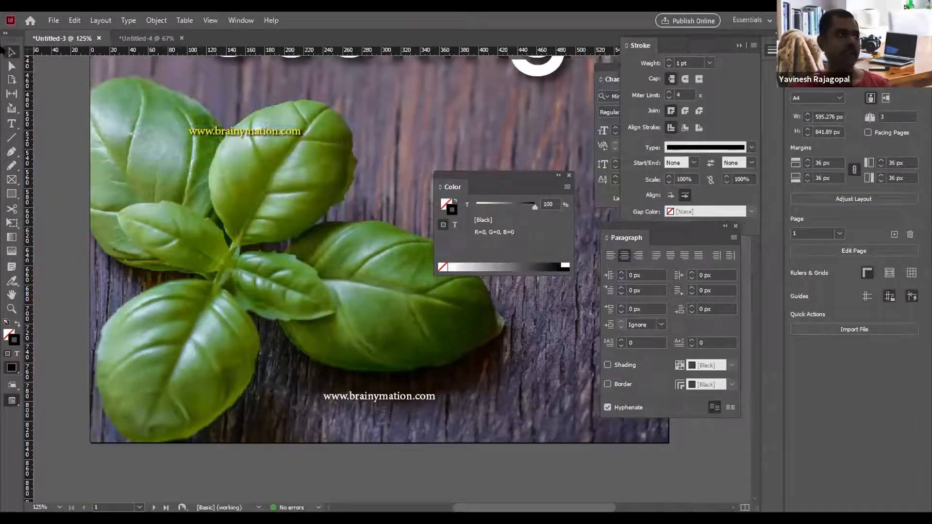
Recolor the website text on the leaves light blue, RGB 0, 224, 255.
{"action": "left_click", "coordinate": [284, 139]}
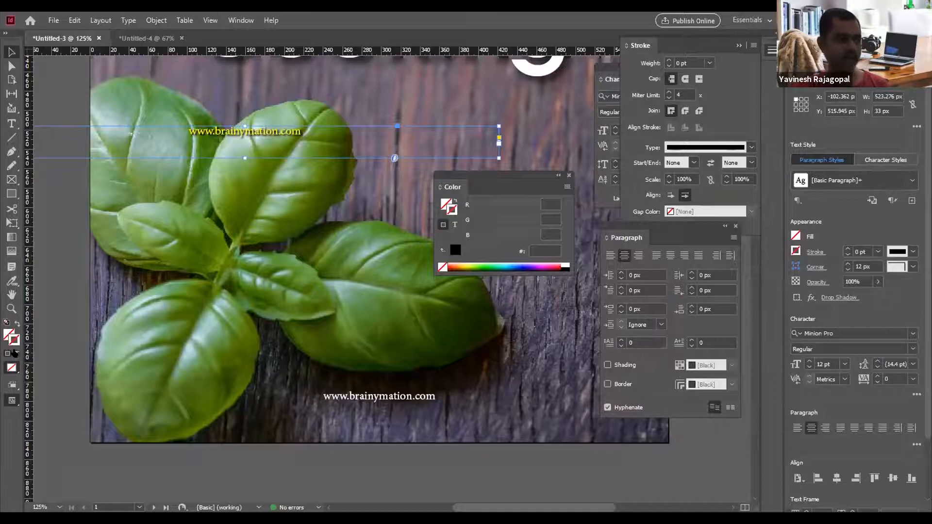
{"action": "left_click", "coordinate": [16, 352]}
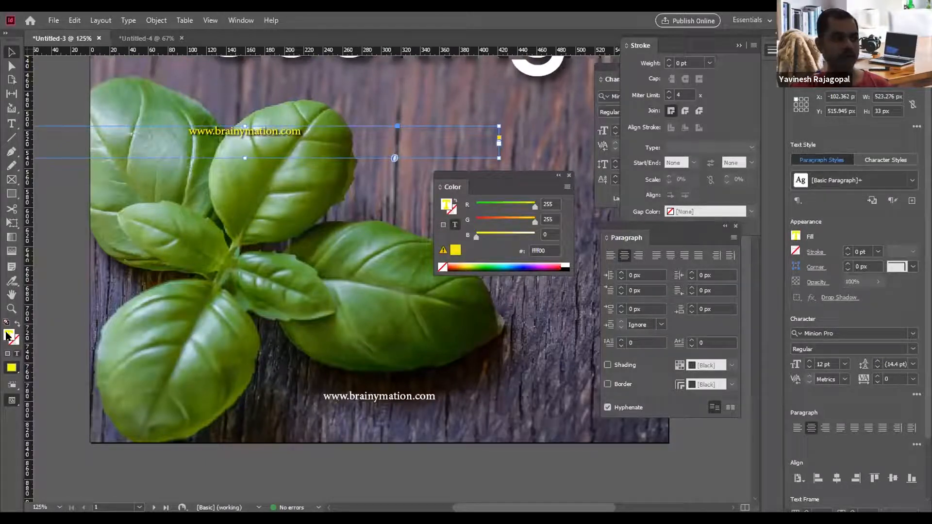
{"action": "double_click", "coordinate": [9, 335]}
{"action": "left_click_drag", "start_coordinate": [573, 223], "coordinate": [572, 282]}
{"action": "left_click_drag", "start_coordinate": [508, 199], "coordinate": [574, 149]}
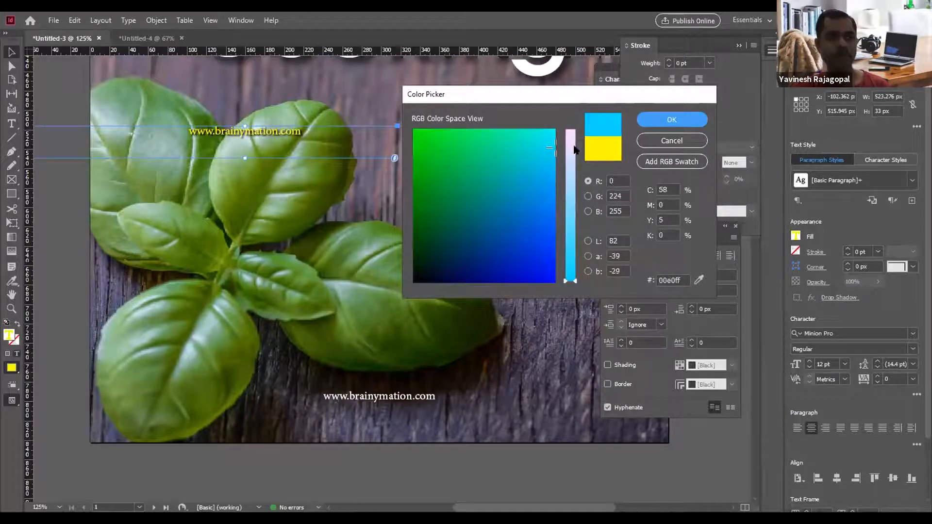
{"action": "left_click", "coordinate": [672, 120]}
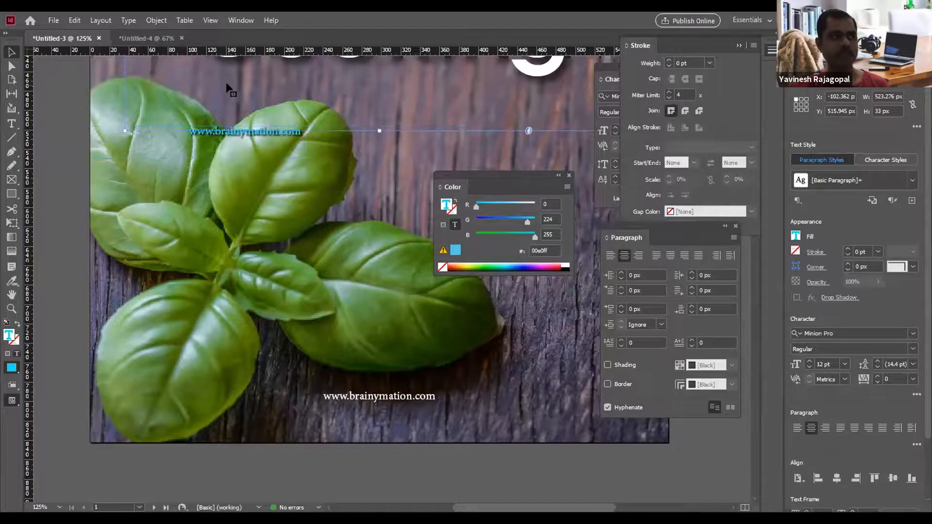
Close the Color settings and delete the website text frame from the leaves, leaving nothing selected.
{"action": "left_click", "coordinate": [379, 249]}
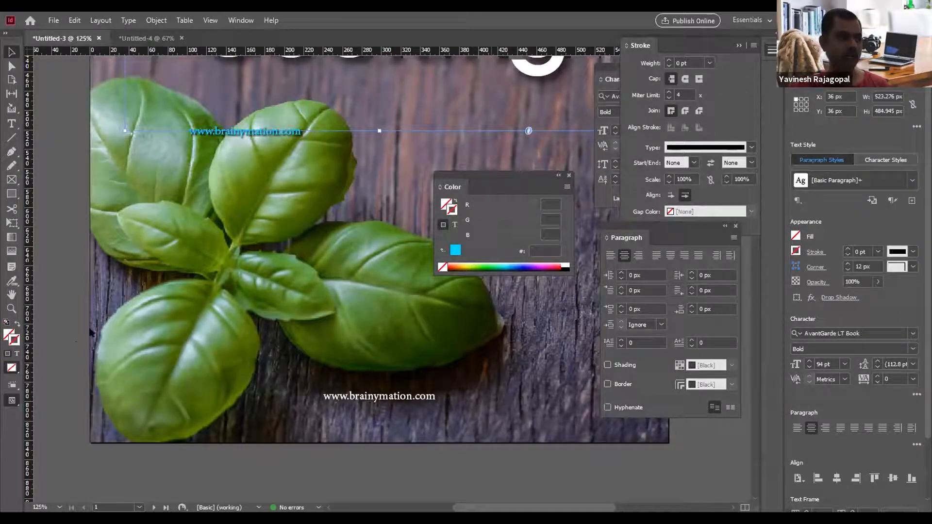
{"action": "left_click_drag", "start_coordinate": [488, 182], "coordinate": [91, 333]}
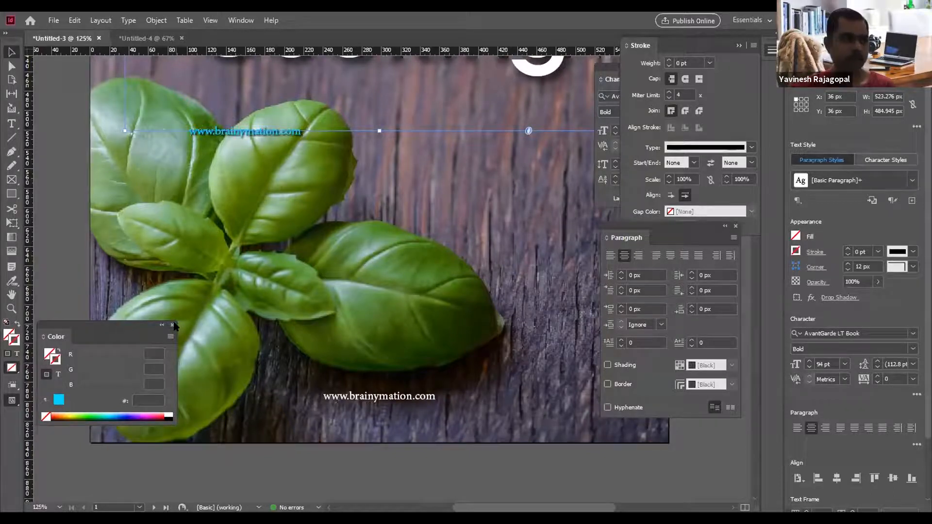
{"action": "left_click", "coordinate": [269, 136]}
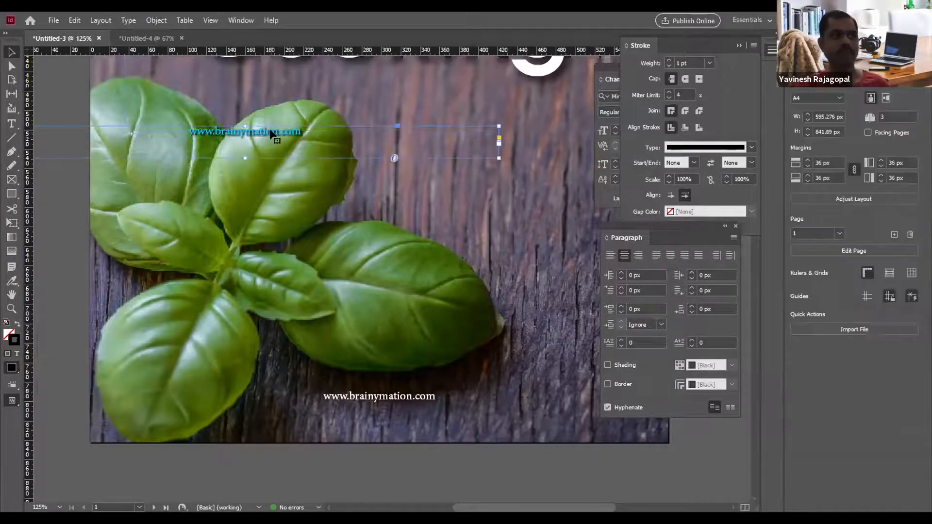
{"action": "key", "text": "ctrl+shift+a"}
{"action": "key", "text": "ctrl+0"}
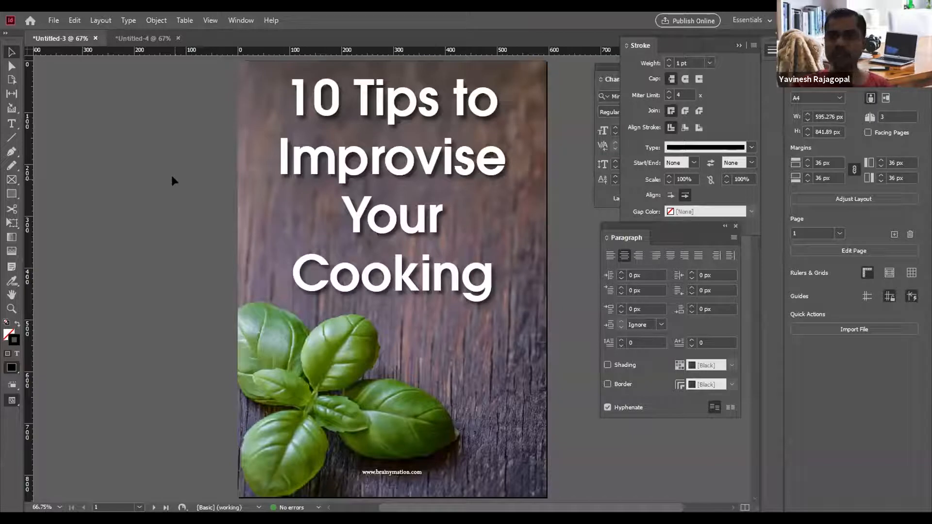
{"action": "left_click", "coordinate": [73, 21]}
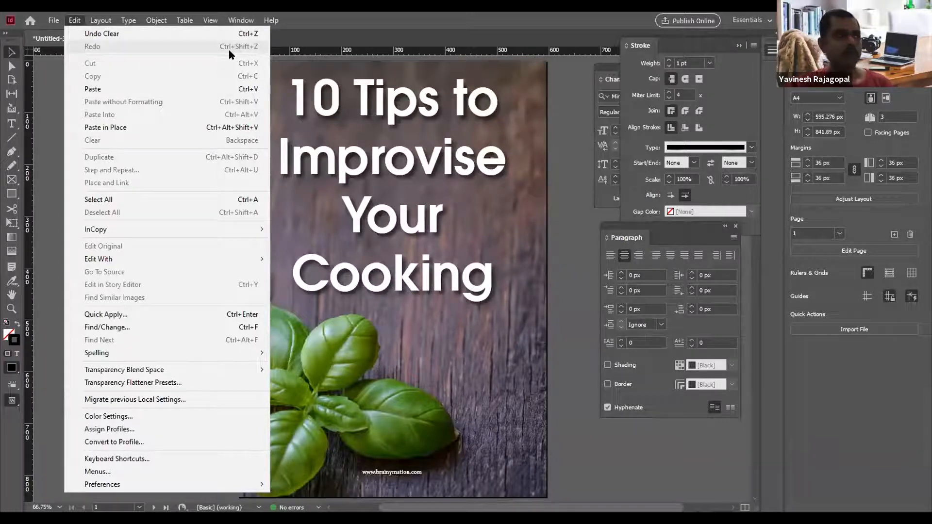
{"action": "left_click", "coordinate": [616, 455]}
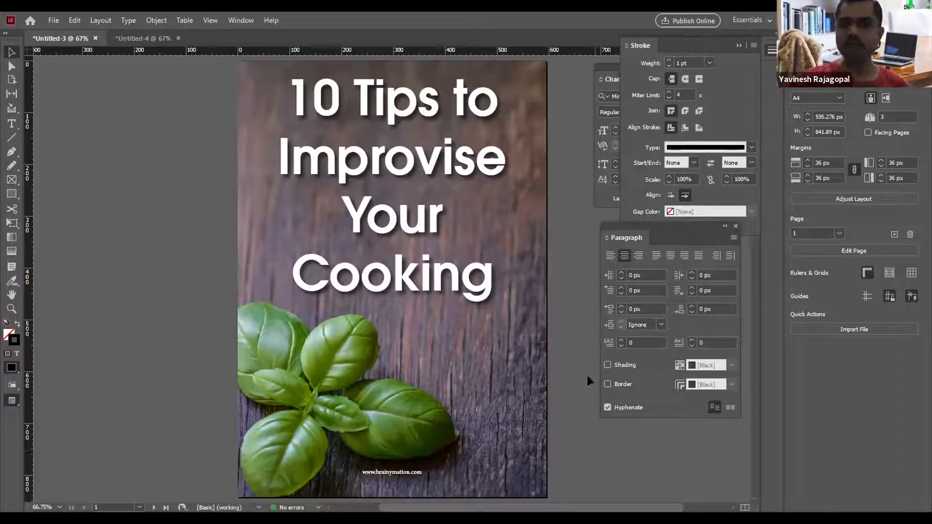
Open the Drop Shadow effect settings for the title text frame and move the dialog nearer the page.
{"action": "left_click", "coordinate": [330, 137]}
{"action": "left_click", "coordinate": [156, 21]}
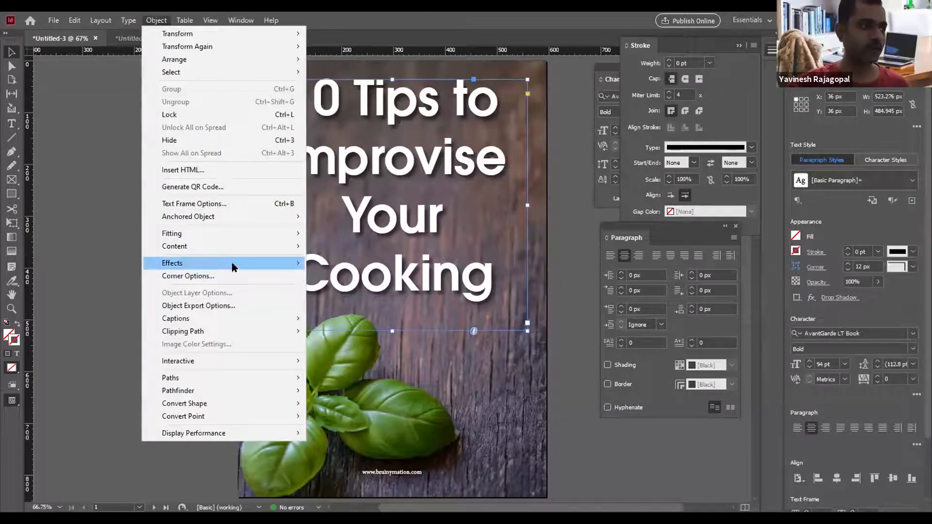
{"action": "mouse_move", "coordinate": [233, 265]}
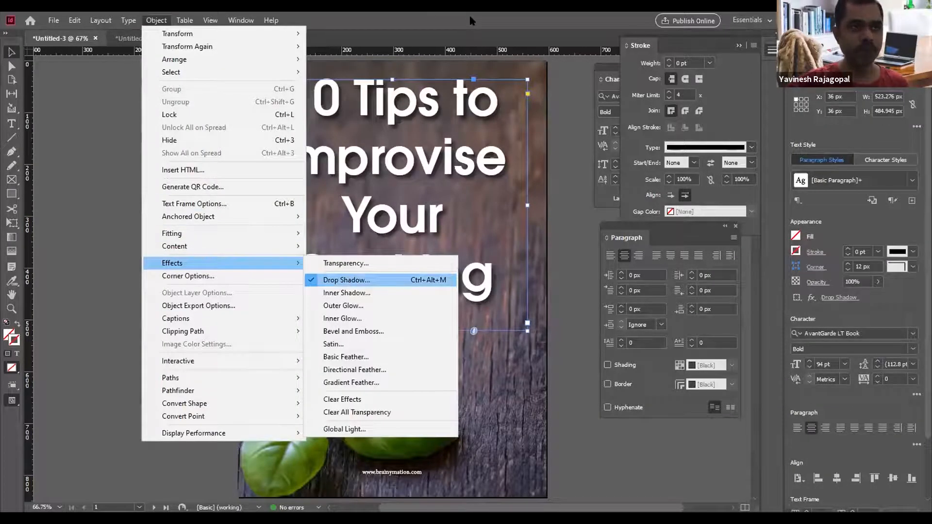
{"action": "left_click", "coordinate": [346, 280]}
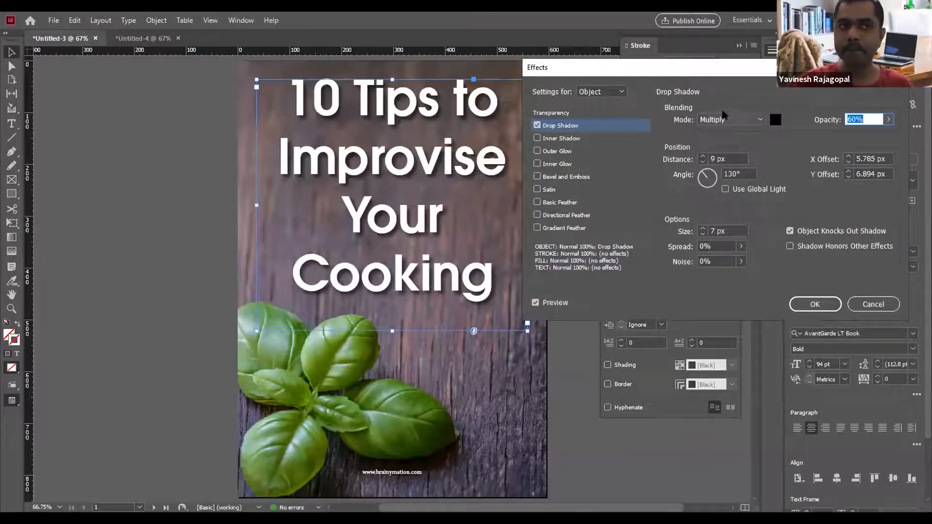
{"action": "left_click_drag", "start_coordinate": [718, 73], "coordinate": [631, 133]}
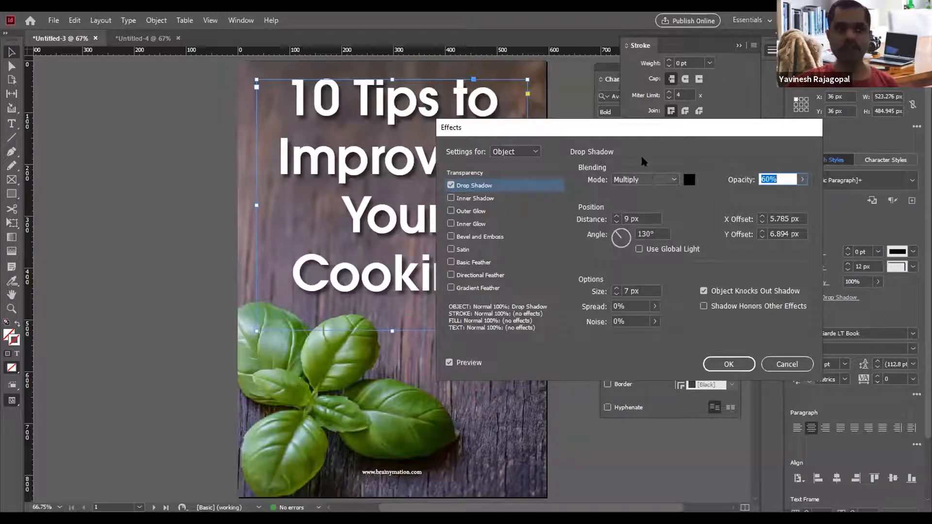
Set the title's drop shadow color to the [Paper] swatch.
{"action": "left_click", "coordinate": [689, 180]}
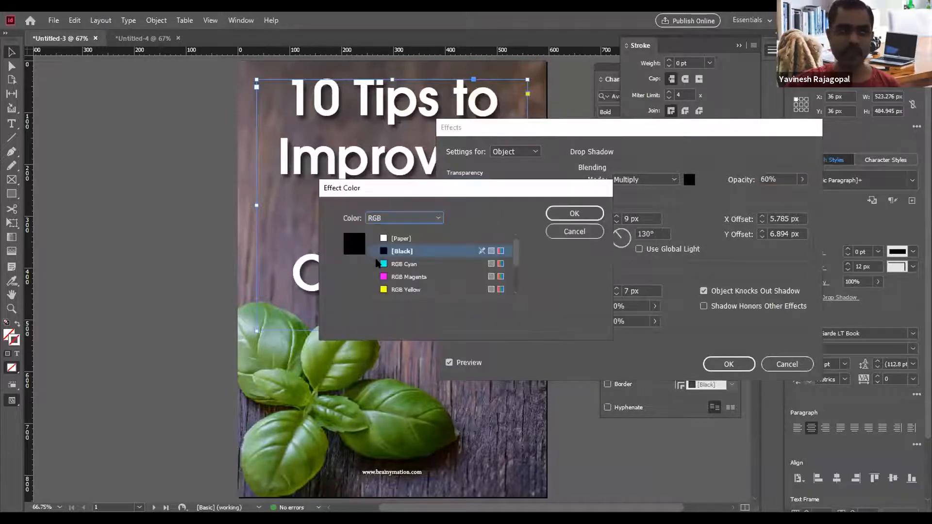
{"action": "left_click", "coordinate": [401, 238]}
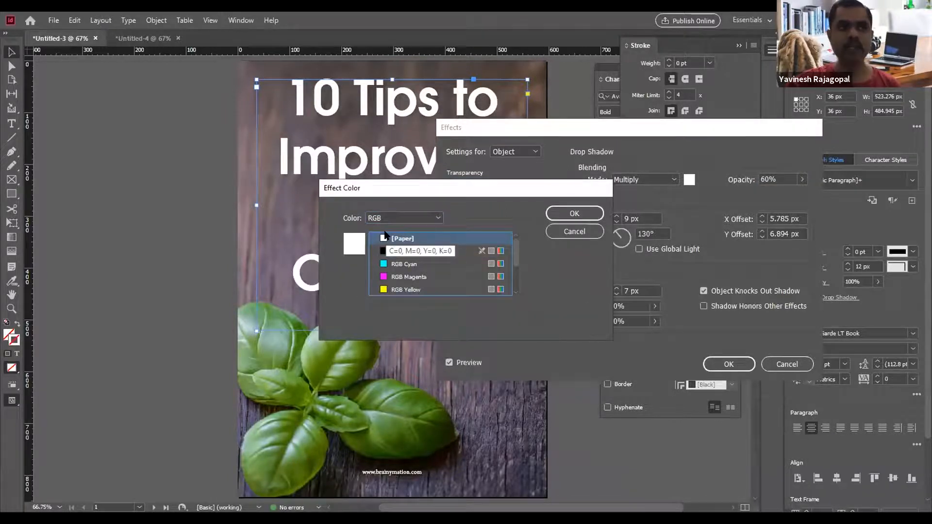
{"action": "left_click", "coordinate": [567, 211]}
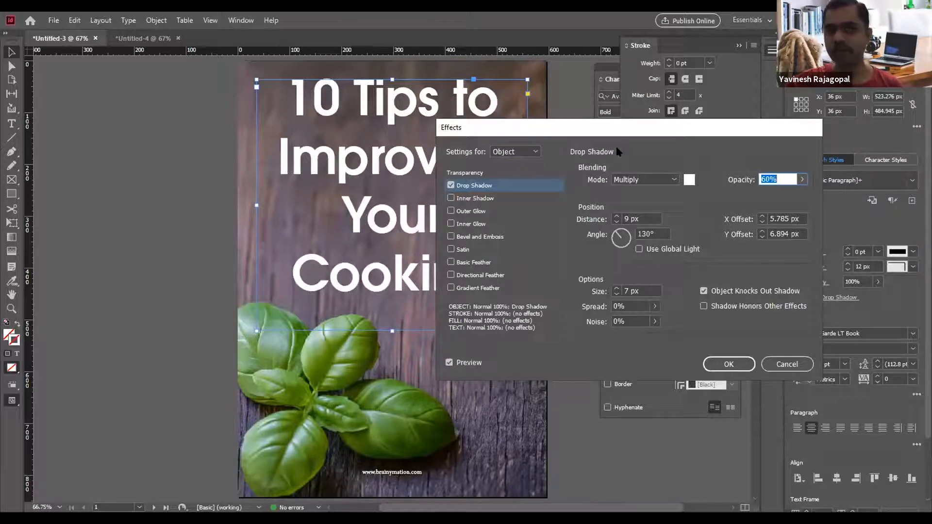
Compare the Screen and Normal blending modes on the title's white shadow and return the mode to Multiply.
{"action": "left_click", "coordinate": [641, 180]}
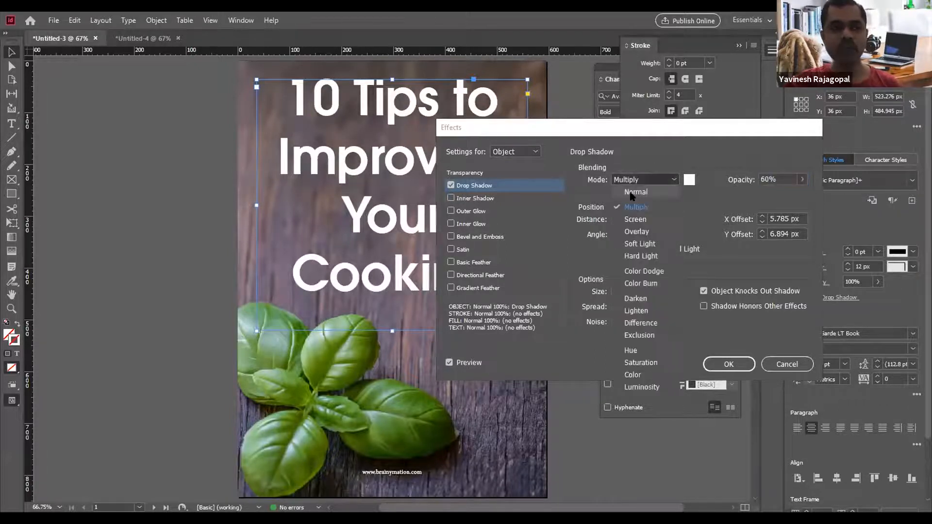
{"action": "left_click", "coordinate": [628, 220]}
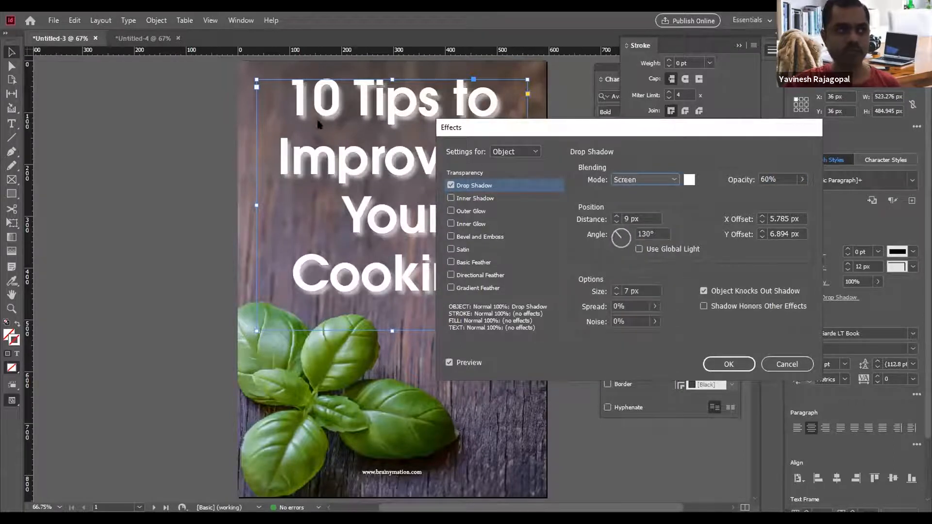
{"action": "left_click", "coordinate": [645, 181]}
{"action": "left_click", "coordinate": [640, 194]}
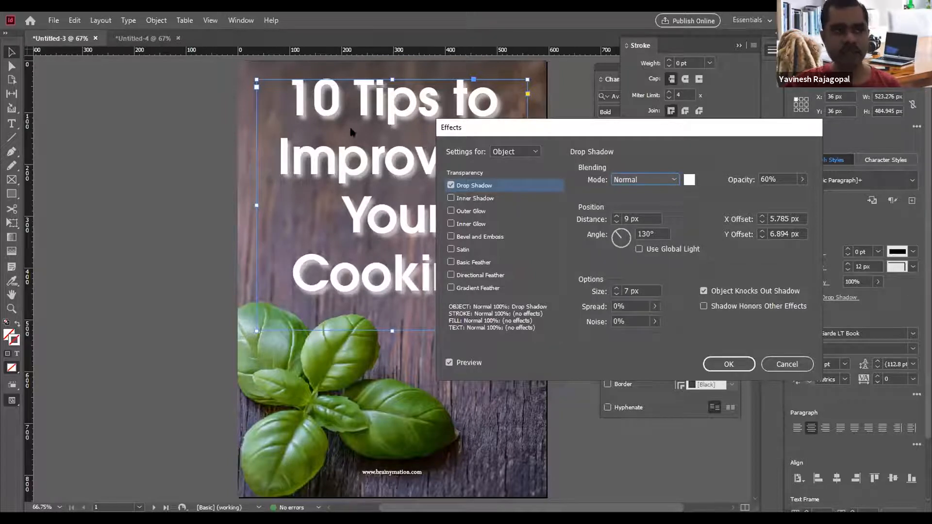
{"action": "left_click", "coordinate": [646, 181]}
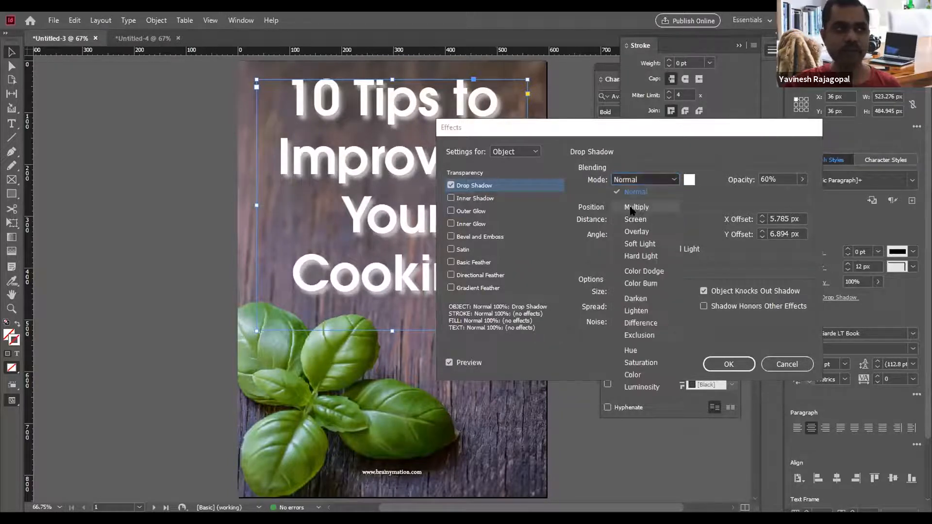
{"action": "left_click", "coordinate": [631, 208]}
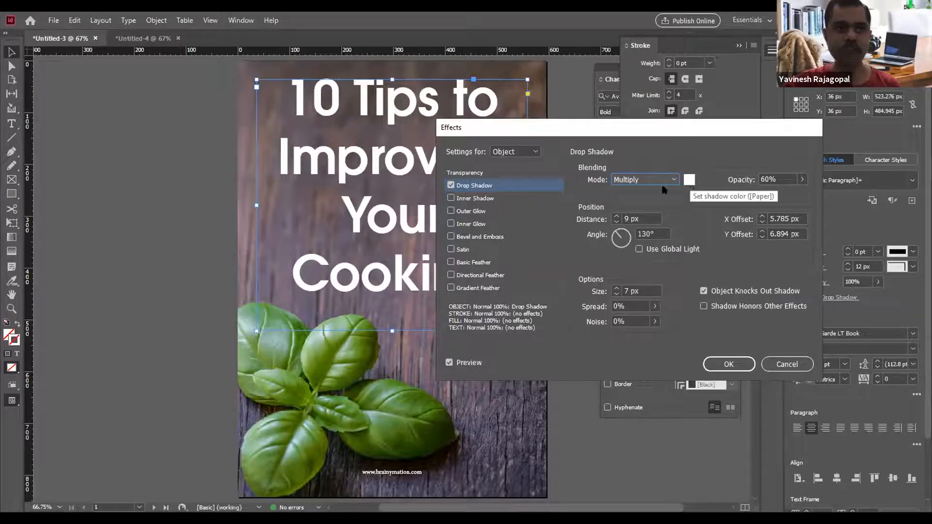
Recolor the title's drop shadow from the blue swatch and adjust it to dark blue, RGB 44, 0, 146.
{"action": "left_click", "coordinate": [689, 180]}
{"action": "scroll", "coordinate": [422, 281], "scroll_direction": "down", "scroll_amount": 1}
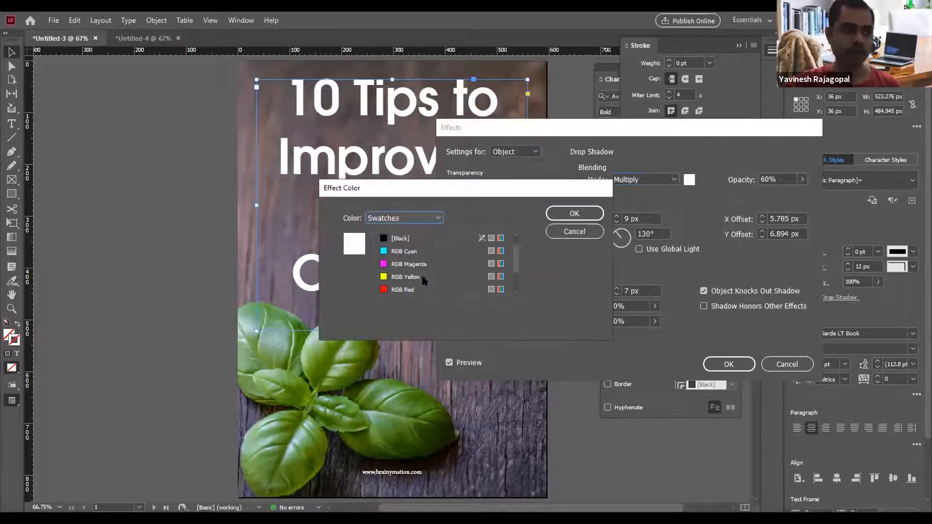
{"action": "scroll", "coordinate": [422, 280], "scroll_direction": "down", "scroll_amount": 1}
{"action": "left_click", "coordinate": [392, 277]}
{"action": "scroll", "coordinate": [393, 275], "scroll_direction": "up", "scroll_amount": 1}
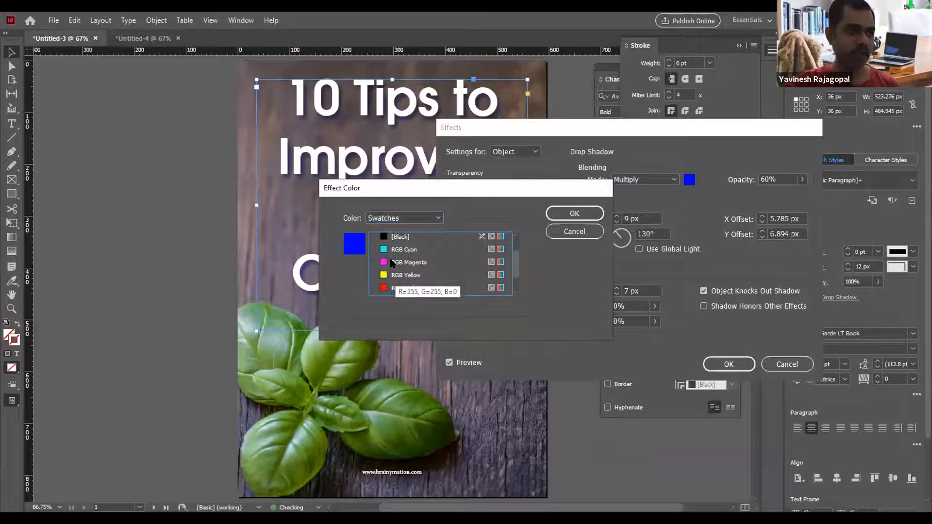
{"action": "left_click", "coordinate": [402, 219]}
{"action": "left_click", "coordinate": [387, 232]}
{"action": "mouse_move", "coordinate": [408, 235]}
{"action": "left_mouse_down"}
{"action": "mouse_move", "coordinate": [437, 233]}
{"action": "mouse_move", "coordinate": [420, 234]}
{"action": "left_mouse_up"}
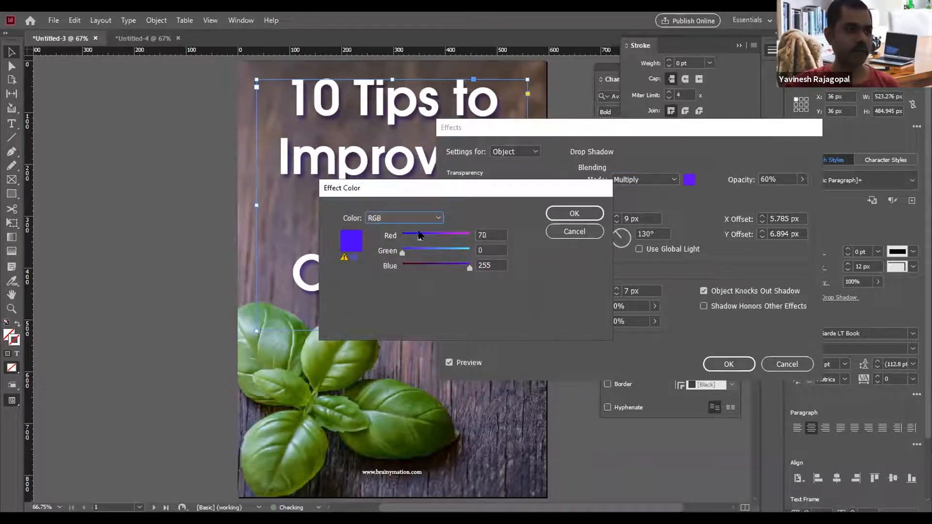
{"action": "left_click_drag", "start_coordinate": [454, 268], "coordinate": [449, 267]}
{"action": "left_click_drag", "start_coordinate": [420, 236], "coordinate": [413, 237]}
{"action": "mouse_move", "coordinate": [443, 267]}
{"action": "left_mouse_down"}
{"action": "mouse_move", "coordinate": [422, 270]}
{"action": "mouse_move", "coordinate": [440, 267]}
{"action": "left_mouse_up"}
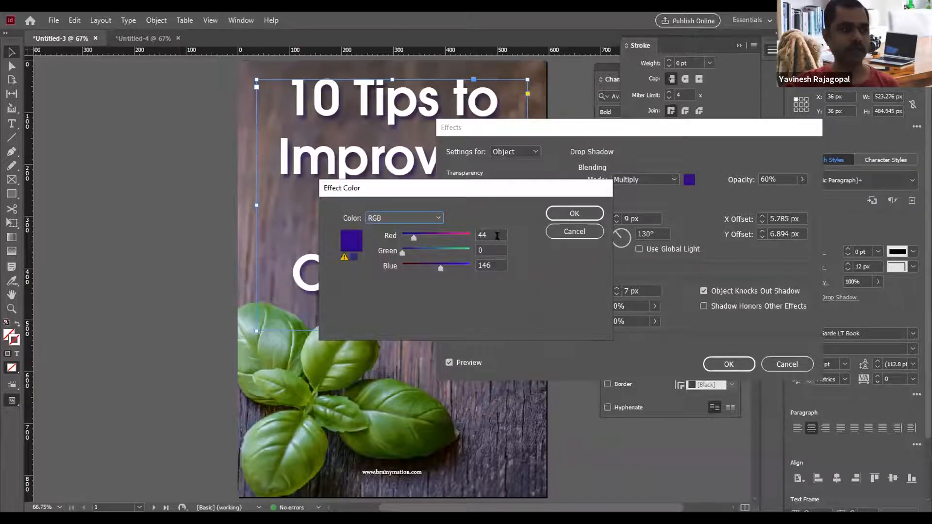
{"action": "left_click", "coordinate": [573, 214]}
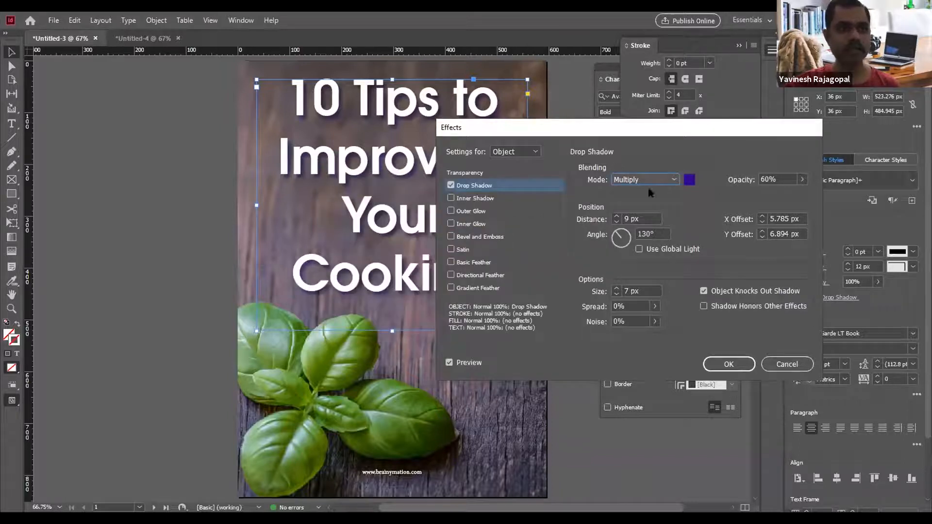
Compare the Normal and Multiply blending modes on the title's dark blue shadow, ending on Multiply.
{"action": "left_click", "coordinate": [635, 180]}
{"action": "left_click", "coordinate": [626, 187]}
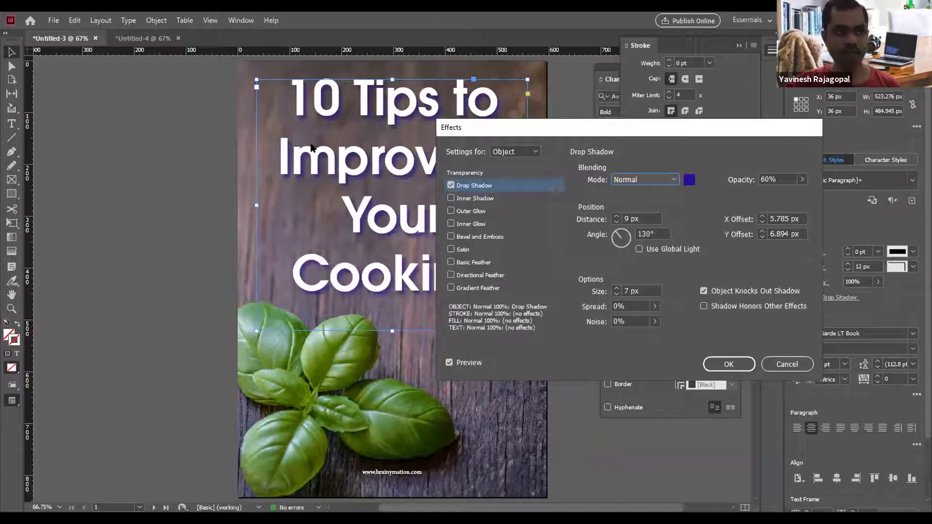
{"action": "left_click", "coordinate": [658, 178]}
{"action": "left_click", "coordinate": [635, 209]}
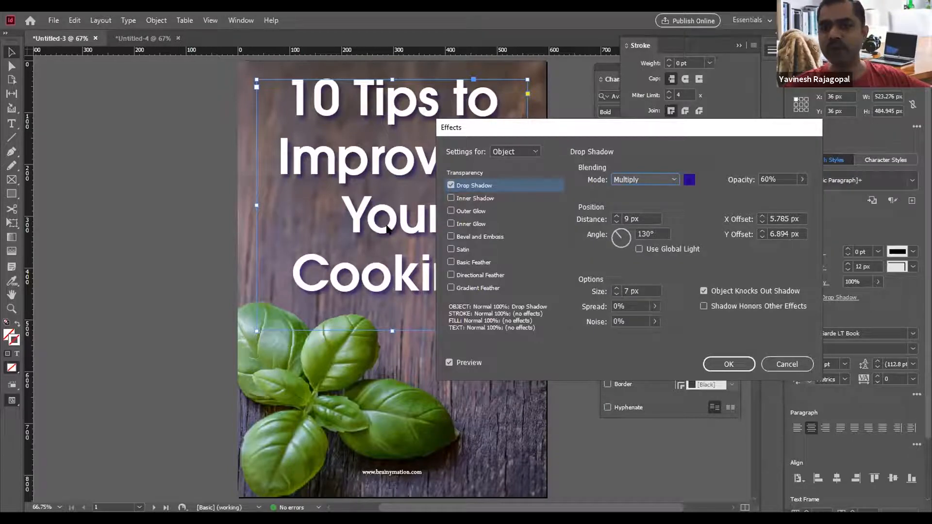
{"action": "left_click", "coordinate": [627, 184]}
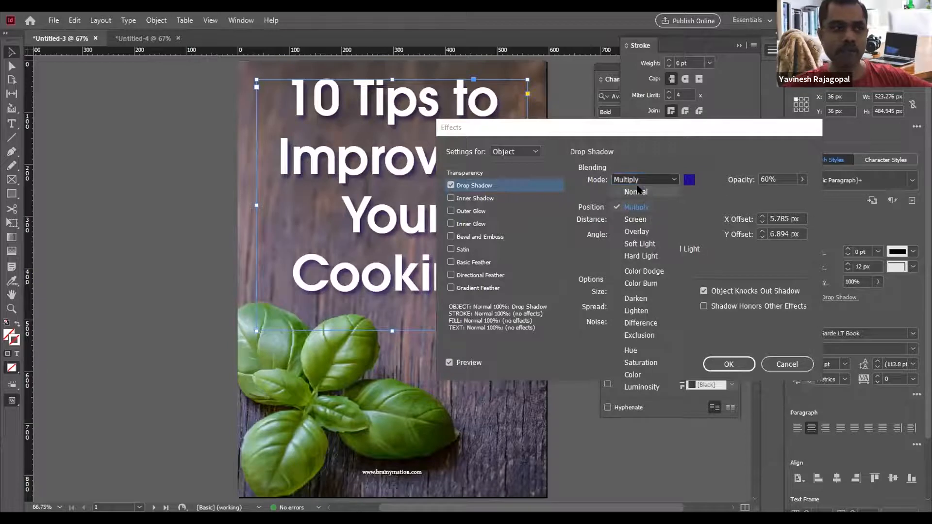
{"action": "left_click", "coordinate": [637, 191]}
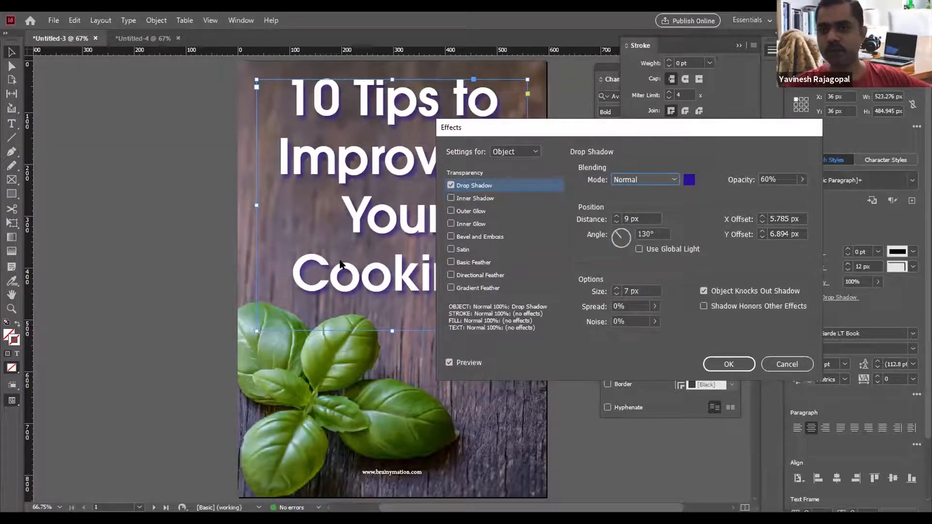
{"action": "left_click", "coordinate": [633, 179]}
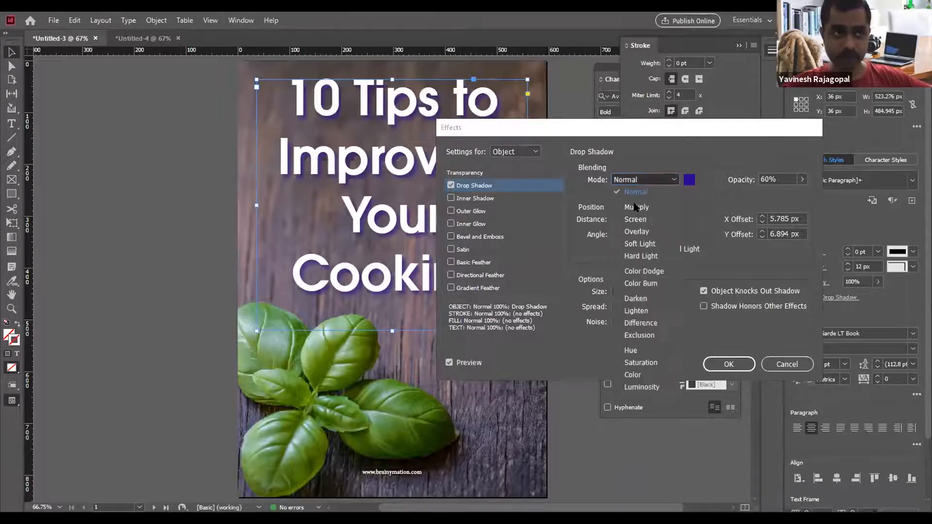
{"action": "left_click", "coordinate": [636, 202]}
Apply the drop shadow settings to the title, deselect it to check the shadow, and select its frame again.
{"action": "left_click", "coordinate": [729, 365]}
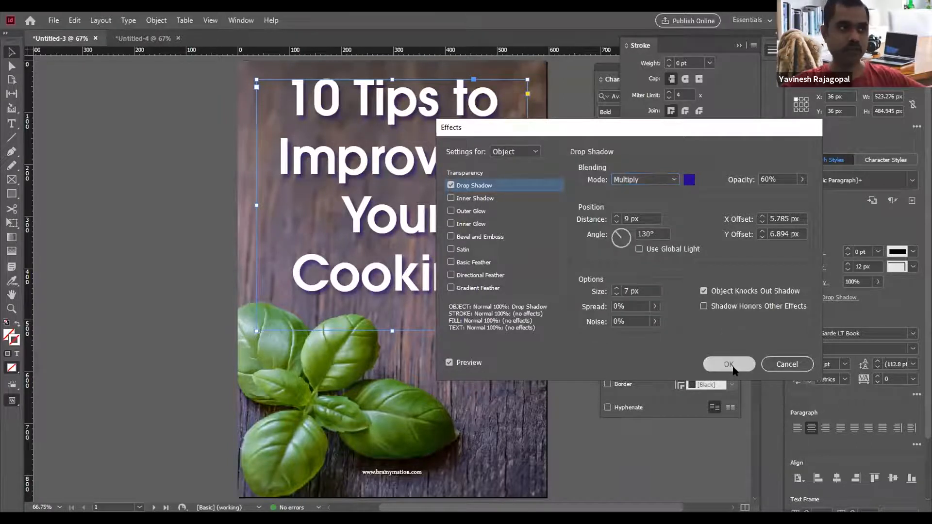
{"action": "left_click", "coordinate": [563, 130]}
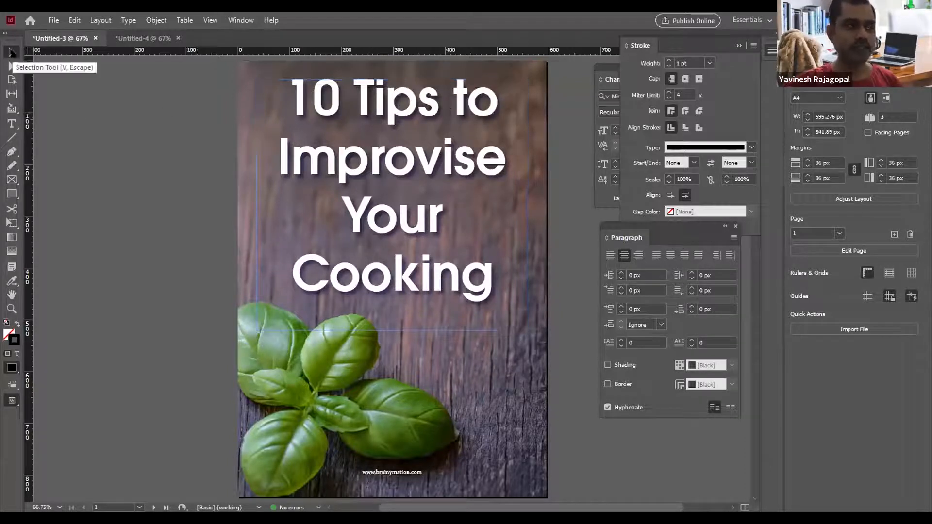
{"action": "left_click", "coordinate": [385, 116]}
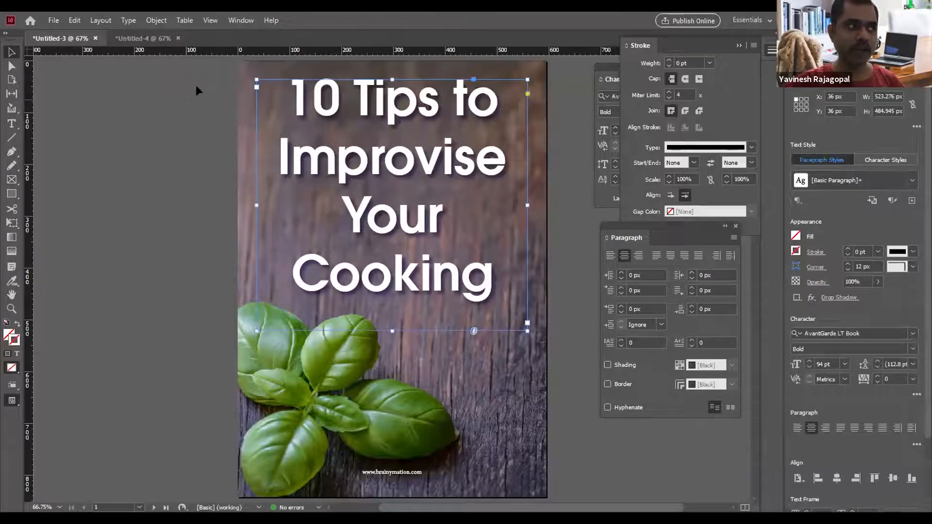
Try a smaller title by shrinking its frame to about 286 by 330 px and setting the text to 60 pt.
{"action": "left_click_drag", "start_coordinate": [253, 77], "coordinate": [370, 140]}
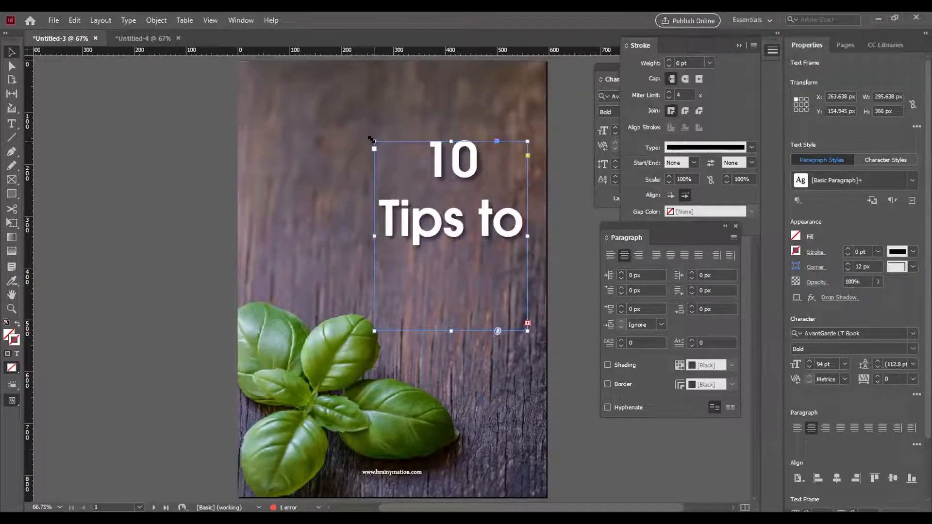
{"action": "left_click_drag", "start_coordinate": [370, 140], "coordinate": [379, 160]}
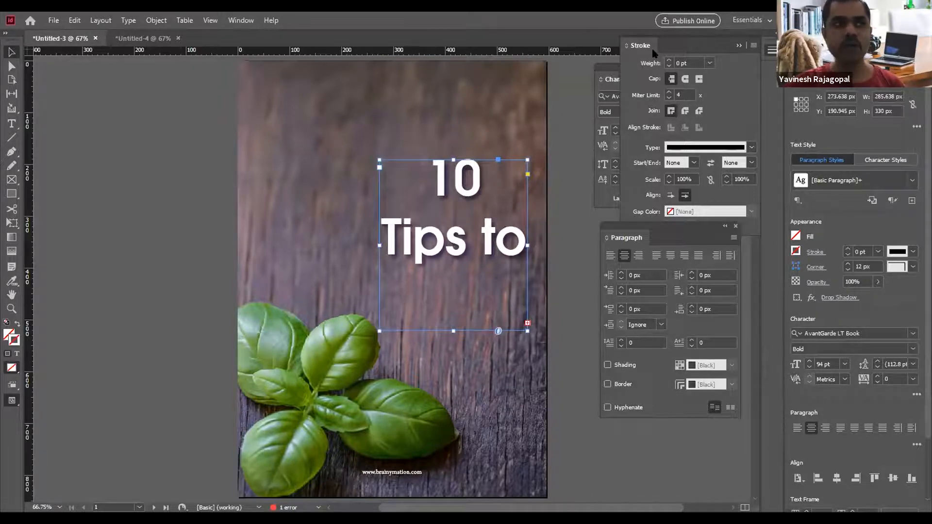
{"action": "left_click", "coordinate": [610, 77]}
{"action": "left_click", "coordinate": [638, 132]}
{"action": "type", "text": "30"}
{"action": "key", "text": "Return"}
{"action": "key", "text": "shift+Up"}
{"action": "key", "text": "shift+Up"}
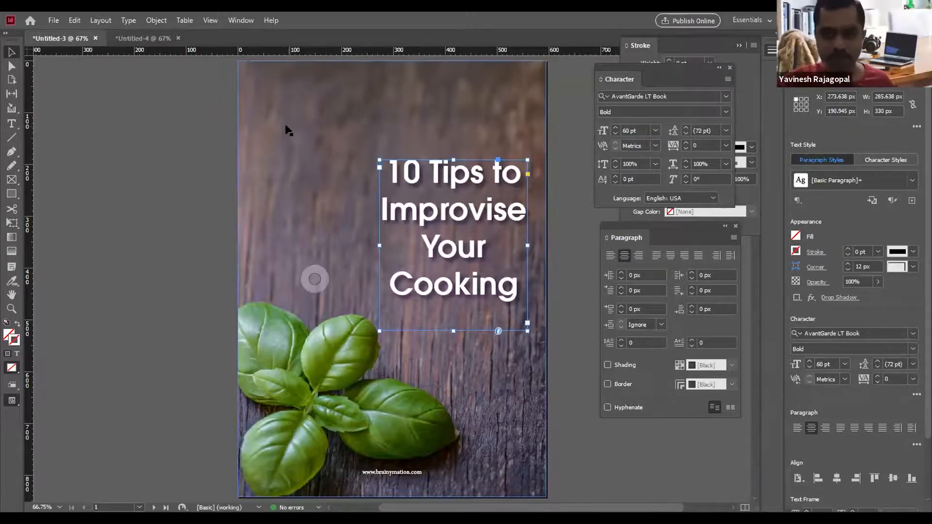
{"action": "left_click", "coordinate": [179, 173]}
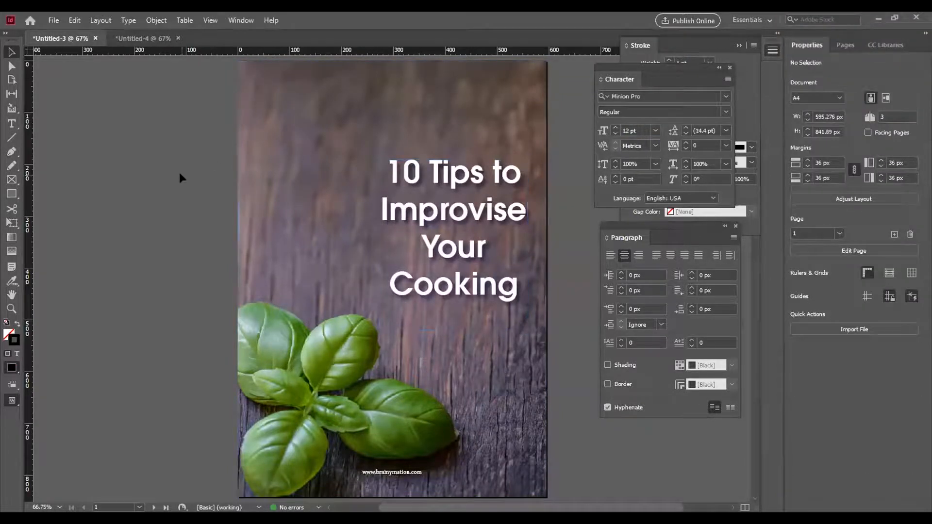
Undo the title's font size and frame size changes to restore the full-width 94 pt layout, and deselect it.
{"action": "key", "text": "ctrl+z"}
{"action": "key", "text": "ctrl+z"}
{"action": "key", "text": "ctrl+shift+z"}
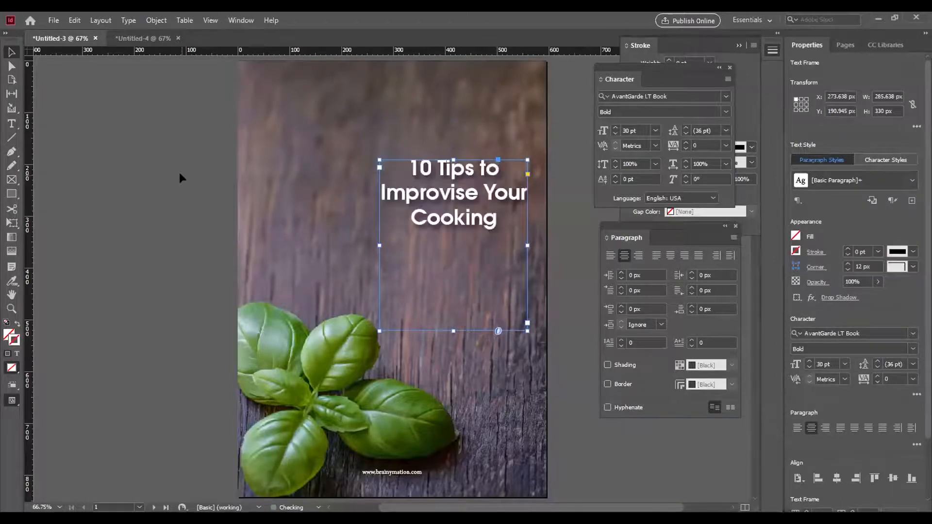
{"action": "key", "text": "ctrl+shift+z"}
{"action": "key", "text": "ctrl+shift+z"}
{"action": "key", "text": "ctrl+shift+z"}
{"action": "key", "text": "ctrl+shift+z"}
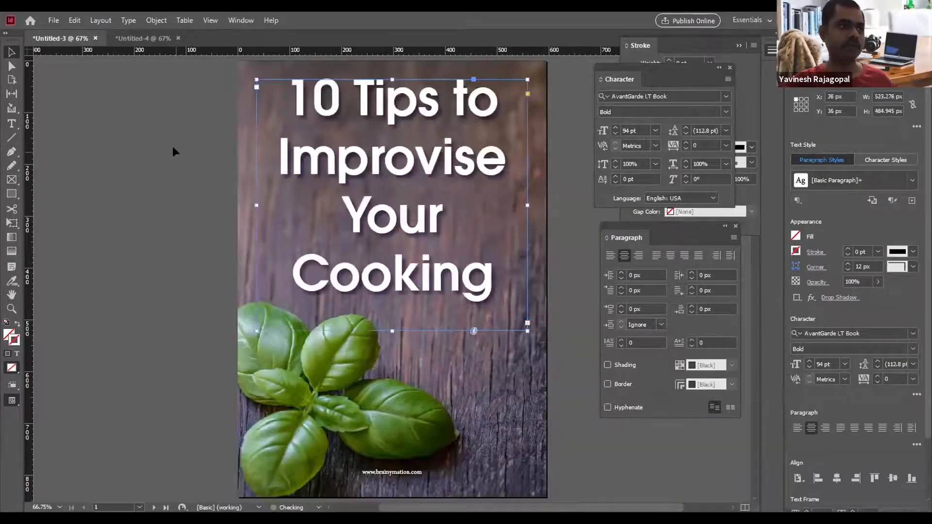
{"action": "key", "text": "ctrl+z"}
{"action": "key", "text": "ctrl+shift+z"}
{"action": "left_click", "coordinate": [171, 141]}
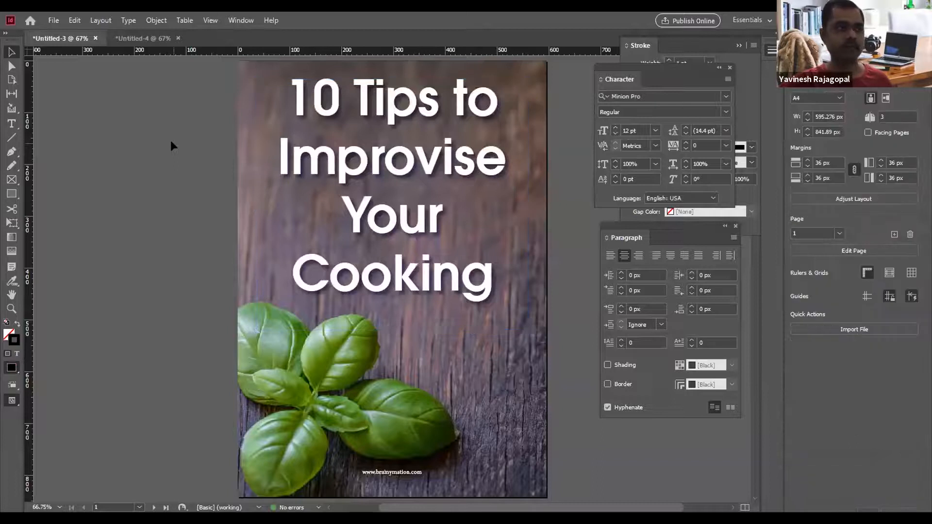
View the document's pages together, return to the full cover page, and show its frame edges and margin guides.
{"action": "key", "text": "ctrl+minus"}
{"action": "key", "text": "ctrl+minus"}
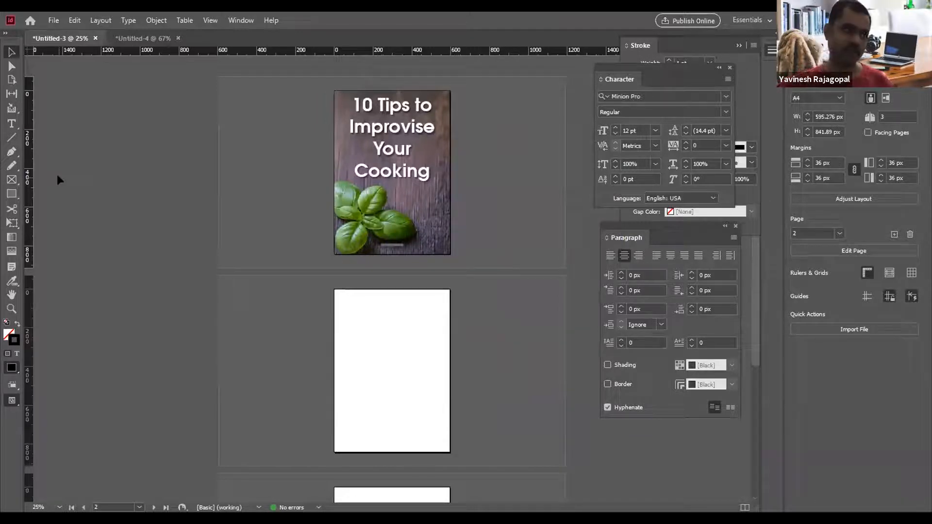
{"action": "key", "text": "ctrl+0"}
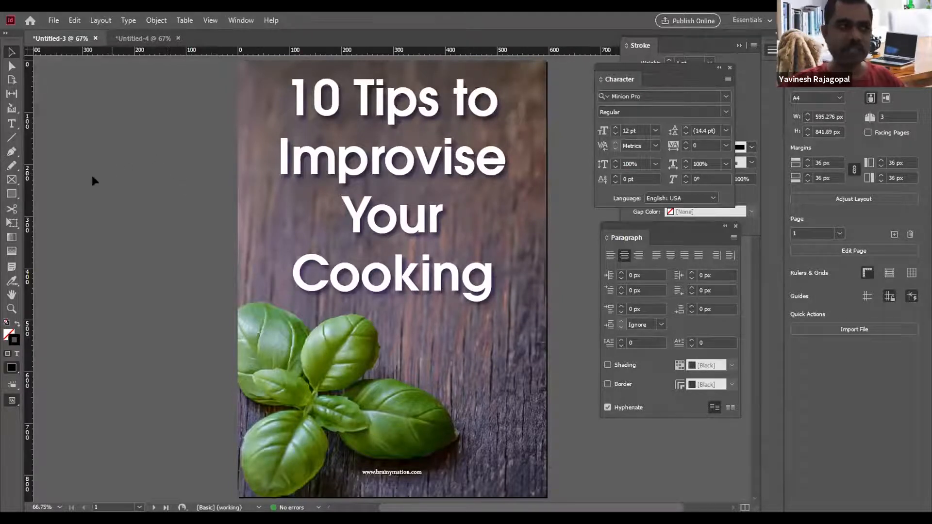
{"action": "key", "text": "w"}
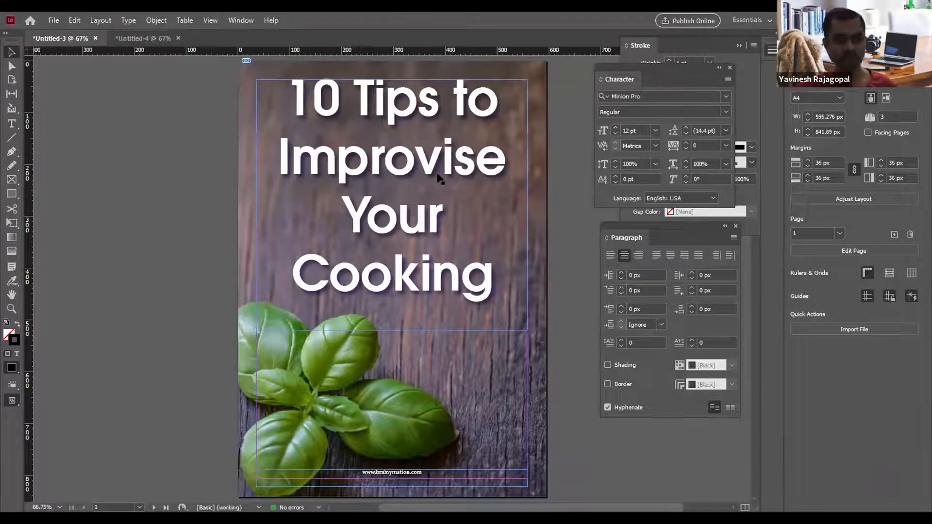
Copy the basil background image from page 1, paste it in place on page 2, and deselect it.
{"action": "scroll", "coordinate": [568, 266], "scroll_direction": "down", "scroll_amount": 3}
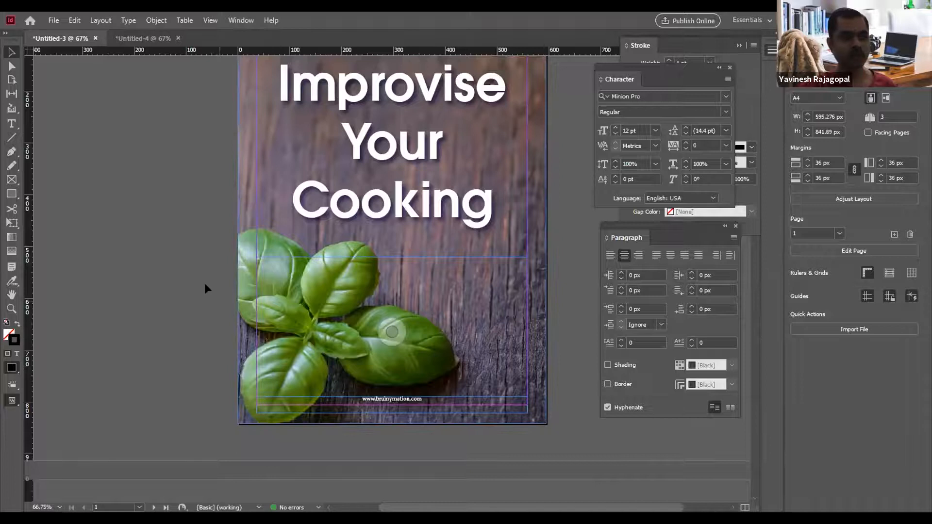
{"action": "left_click", "coordinate": [392, 331]}
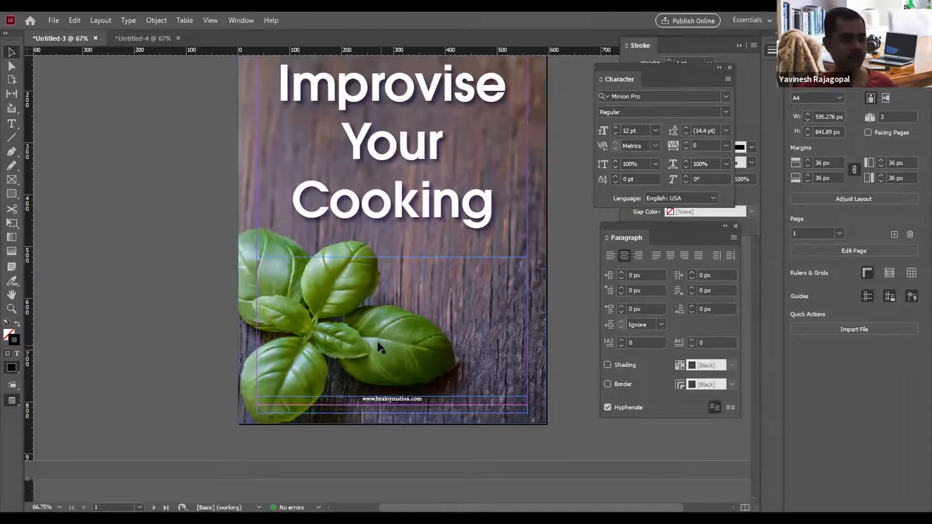
{"action": "left_click", "coordinate": [275, 301]}
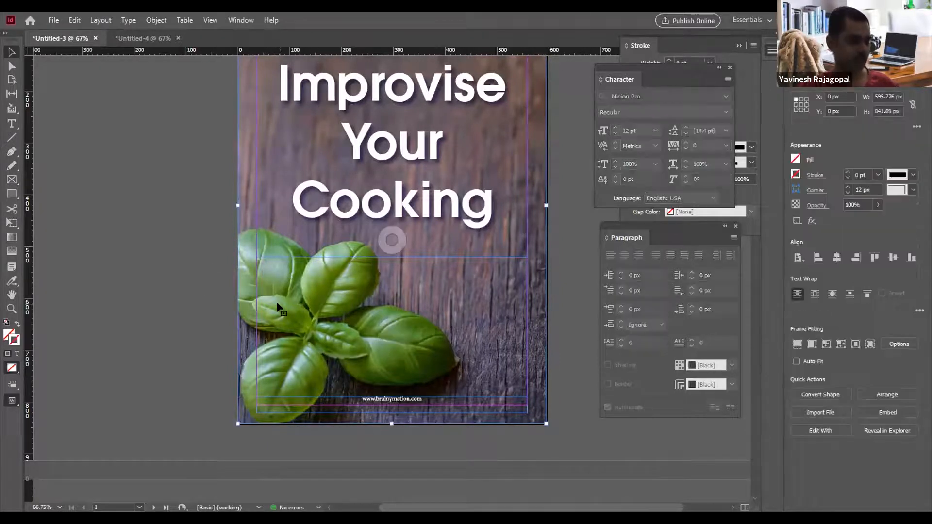
{"action": "scroll", "coordinate": [309, 307], "scroll_direction": "down", "scroll_amount": 8}
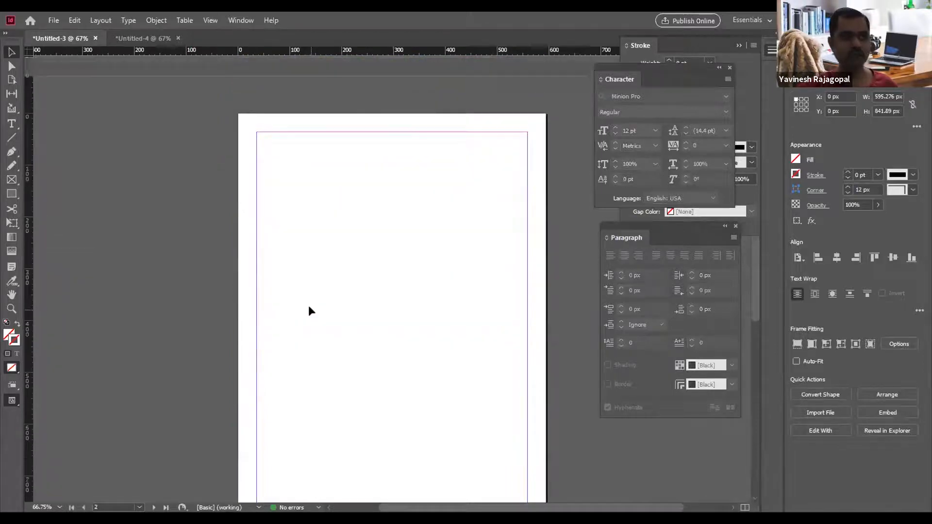
{"action": "scroll", "coordinate": [311, 310], "scroll_direction": "down", "scroll_amount": 1}
{"action": "left_click", "coordinate": [320, 310]}
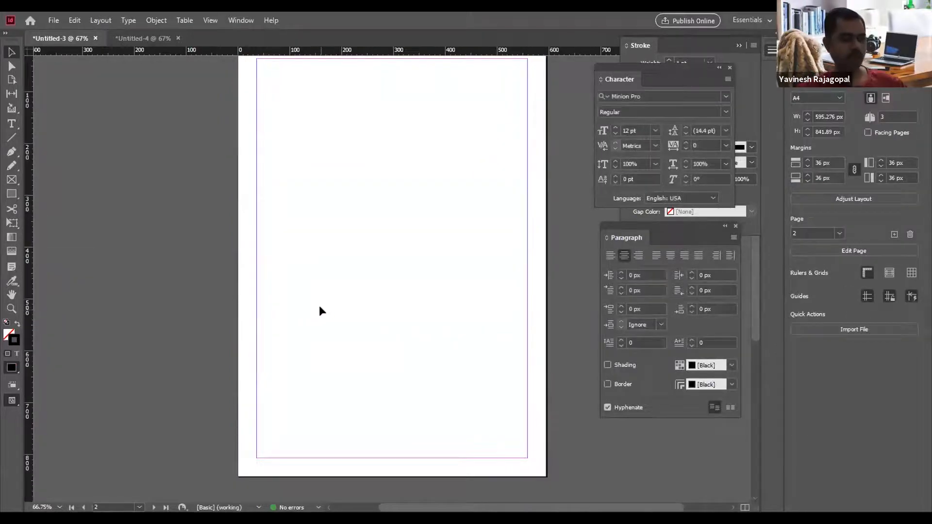
{"action": "key", "text": "ctrl+alt+shift+v"}
{"action": "left_click", "coordinate": [165, 321]}
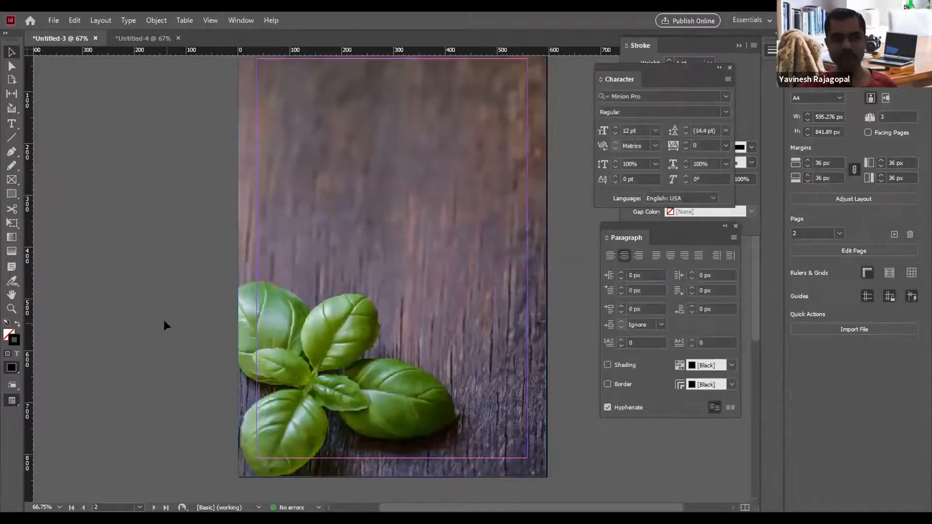
Clear the workspace around page 2 and display the document's page thumbnails.
{"action": "key", "text": "Tab"}
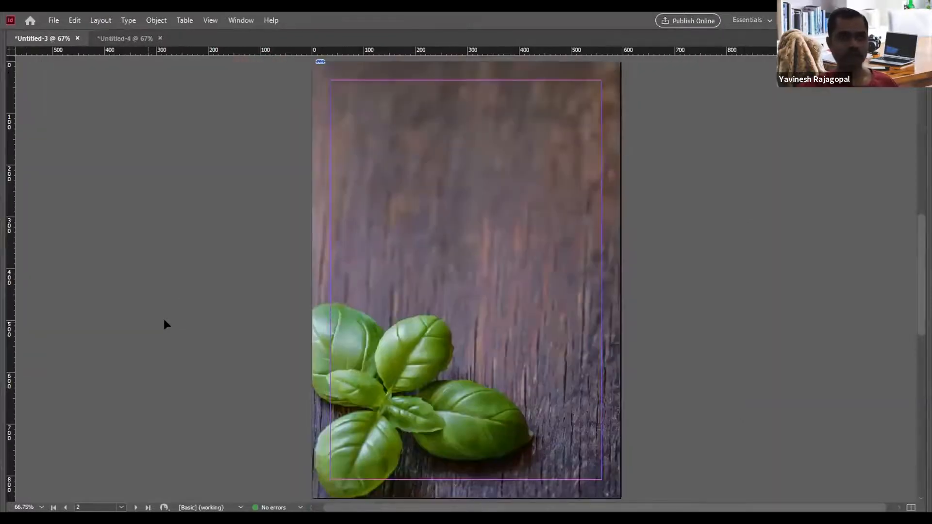
{"action": "left_click", "coordinate": [240, 20]}
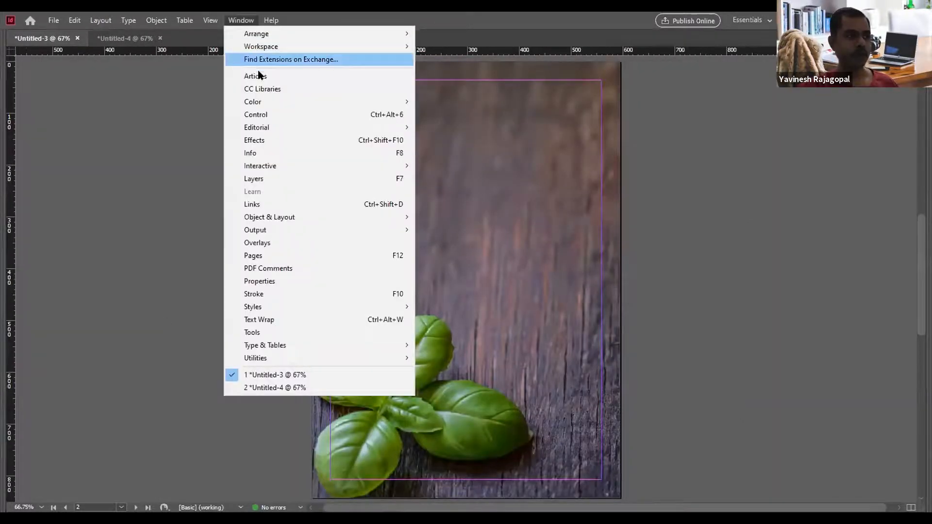
{"action": "left_click", "coordinate": [260, 255]}
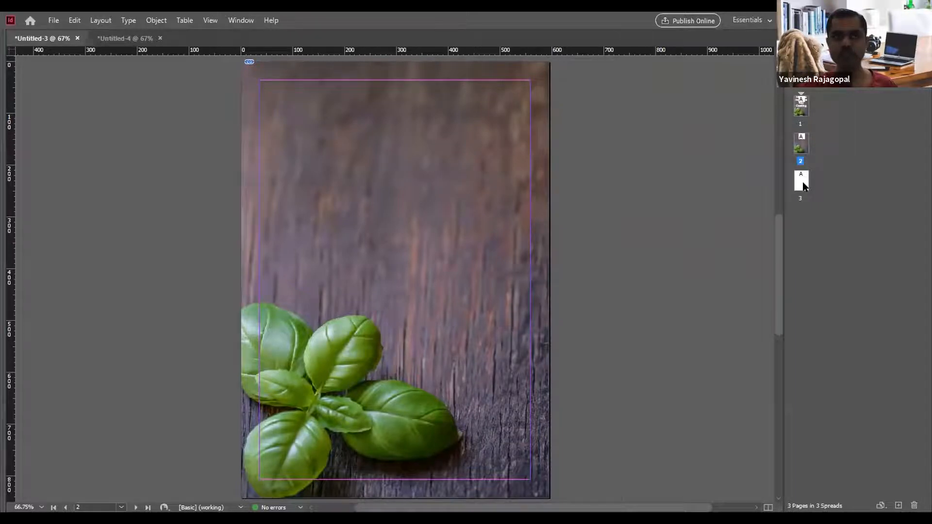
Delete the full-page basil photo from page 2.
{"action": "double_click", "coordinate": [803, 110]}
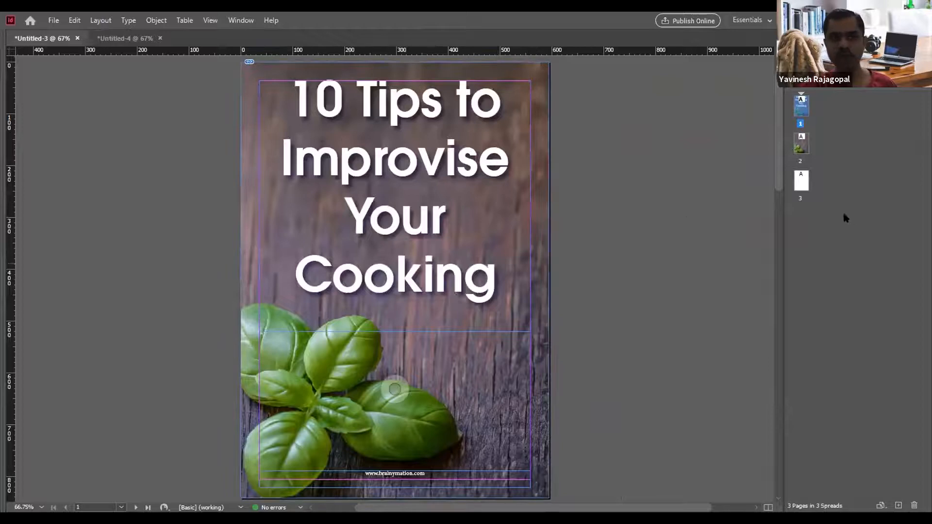
{"action": "double_click", "coordinate": [802, 145]}
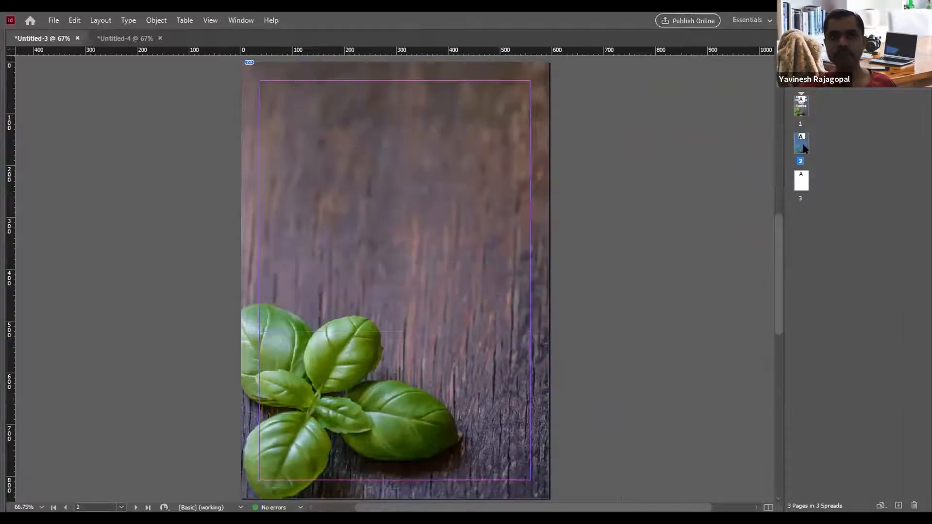
{"action": "left_click", "coordinate": [528, 245]}
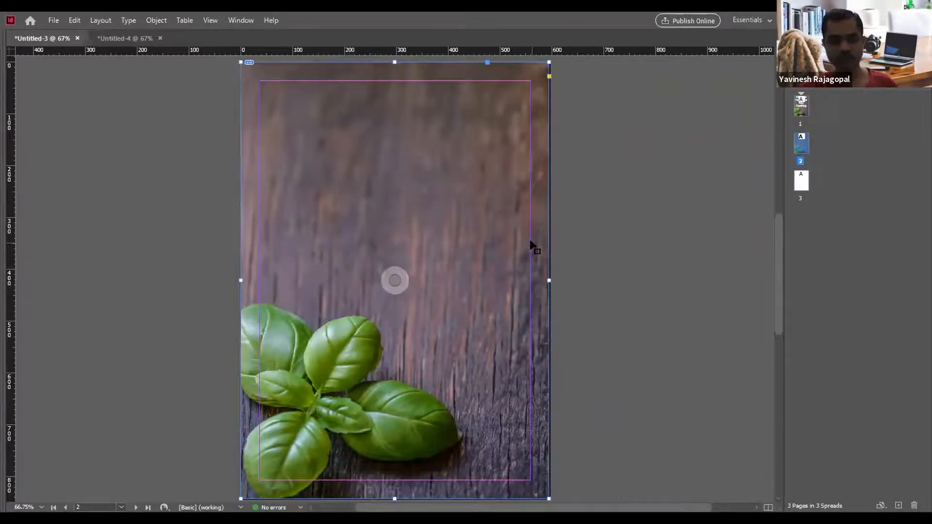
{"action": "key", "text": "Delete"}
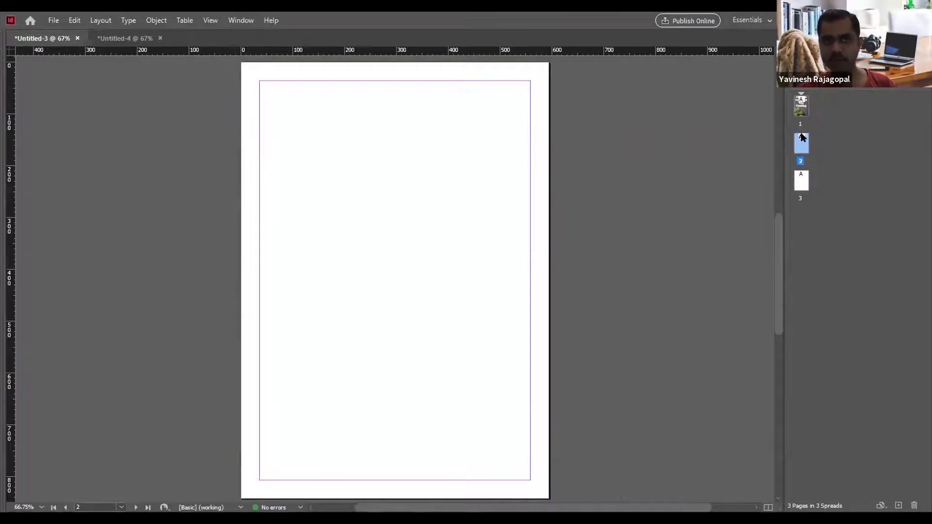
Copy the basil background photo from the cover on page 1 and paste it in place on page 2.
{"action": "double_click", "coordinate": [801, 107]}
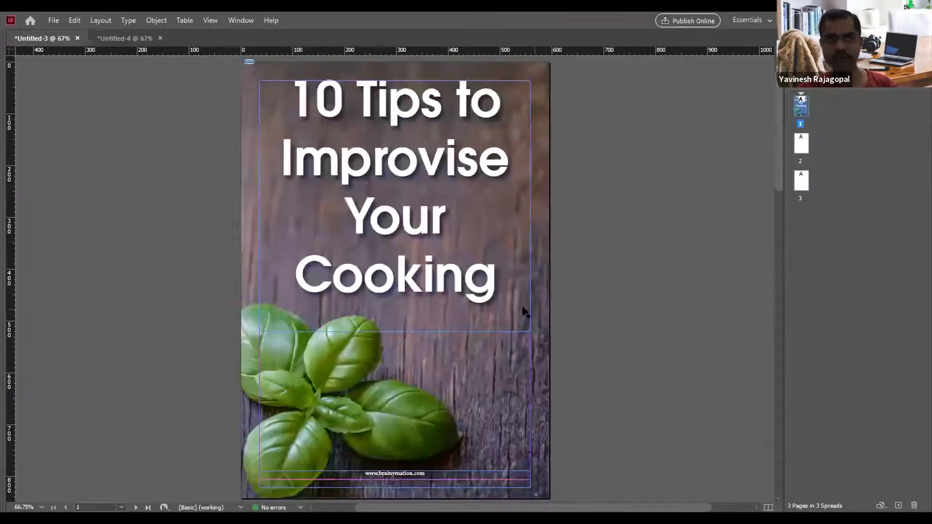
{"action": "left_click", "coordinate": [538, 127]}
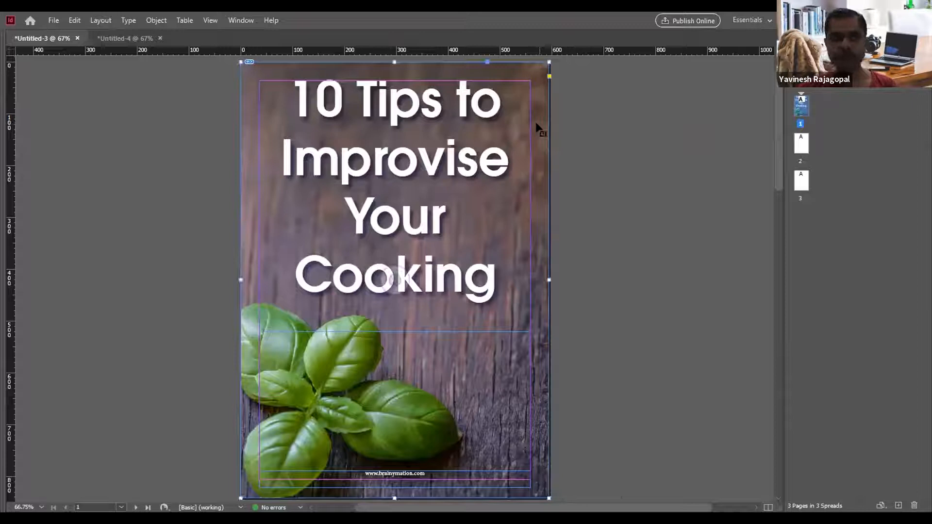
{"action": "left_click", "coordinate": [71, 22]}
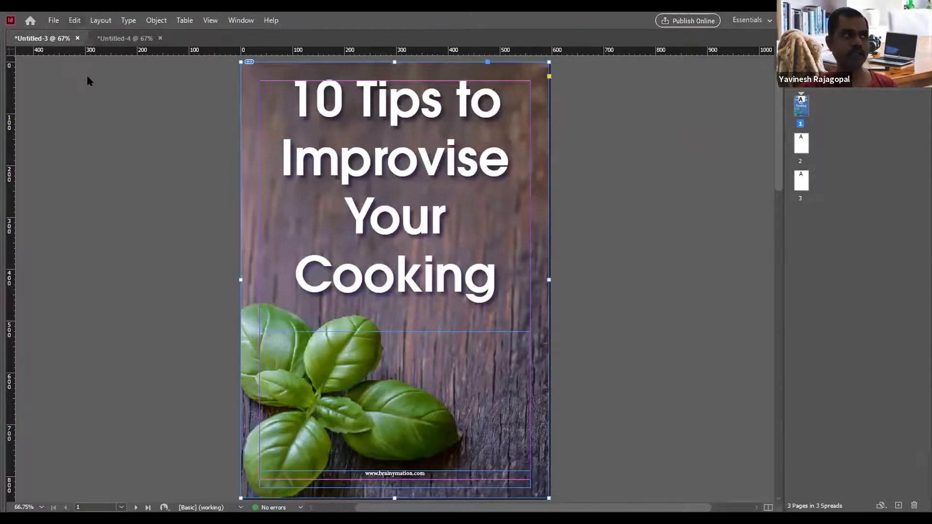
{"action": "left_click", "coordinate": [89, 76]}
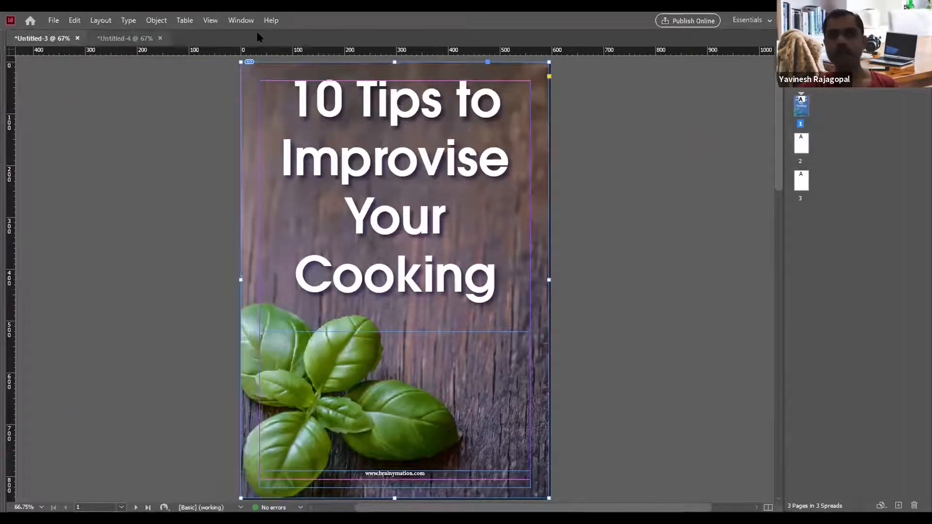
{"action": "double_click", "coordinate": [799, 145]}
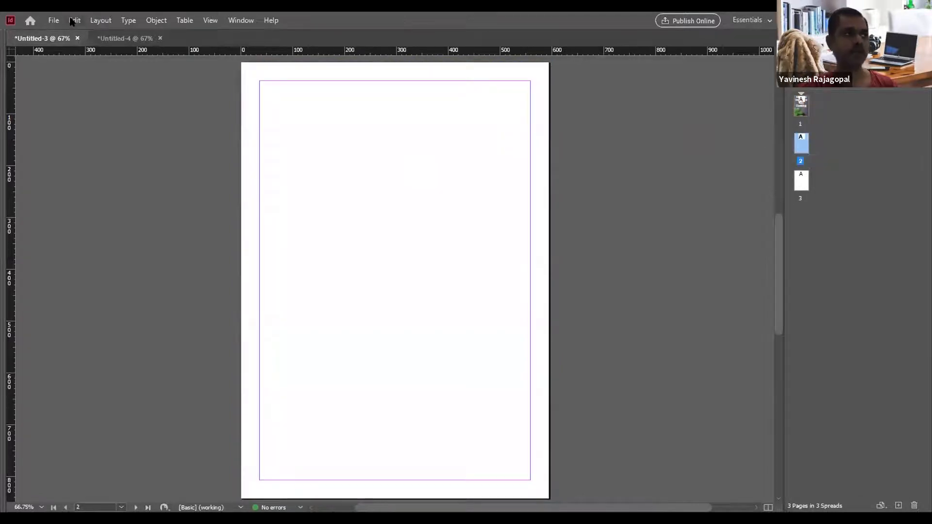
{"action": "key", "text": "alt+e"}
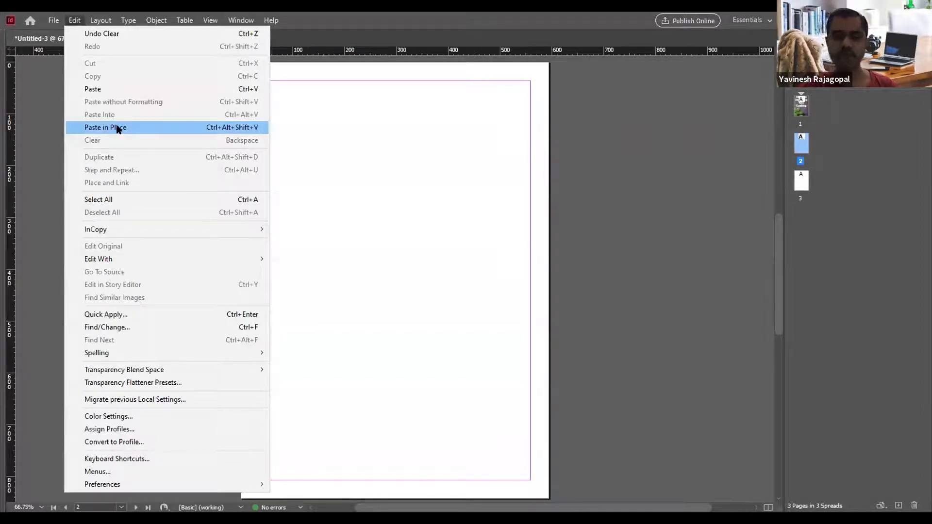
{"action": "left_click", "coordinate": [118, 128]}
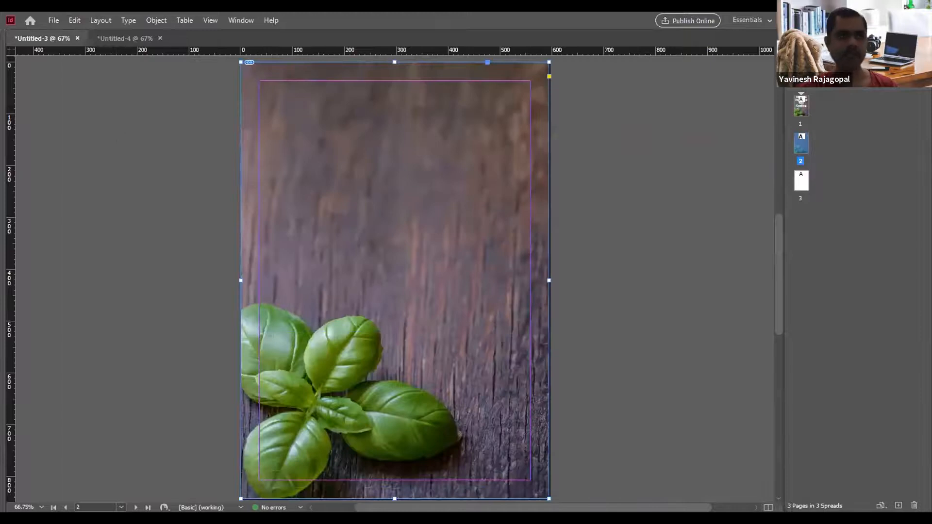
Trace a closed Pen tool outline around the whole basil leaf cluster in the page 2 photo, then deselect it.
{"action": "scroll", "coordinate": [393, 277], "scroll_direction": "down", "scroll_amount": 3}
{"action": "left_click_drag", "start_coordinate": [171, 167], "coordinate": [516, 414]}
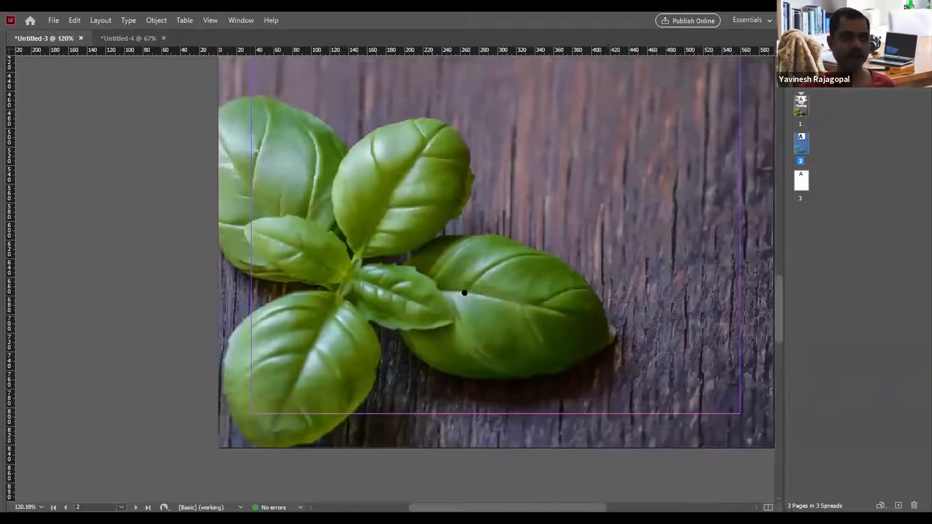
{"action": "left_click_drag", "start_coordinate": [465, 293], "coordinate": [493, 280]}
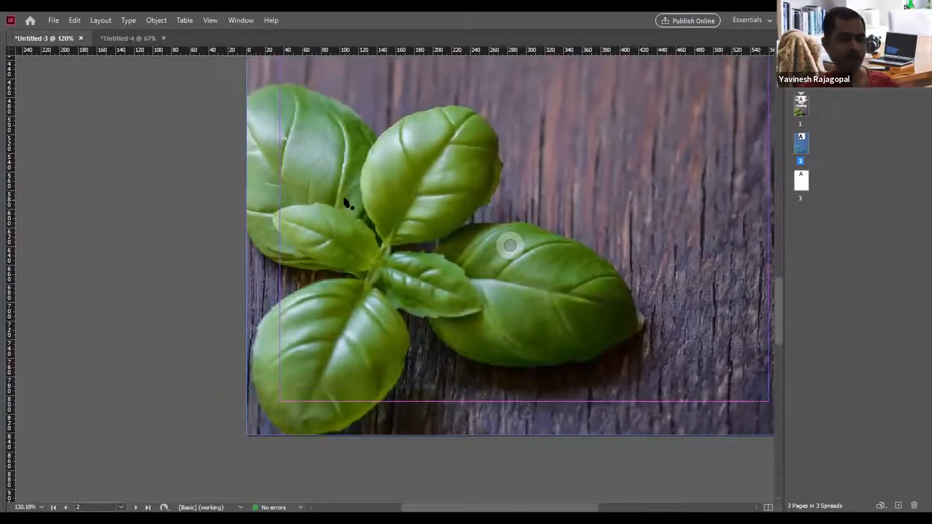
{"action": "mouse_move", "coordinate": [347, 274]}
{"action": "left_mouse_down"}
{"action": "mouse_move", "coordinate": [282, 260]}
{"action": "mouse_move", "coordinate": [237, 220]}
{"action": "mouse_move", "coordinate": [201, 136]}
{"action": "mouse_move", "coordinate": [228, 120]}
{"action": "mouse_move", "coordinate": [239, 93]}
{"action": "mouse_move", "coordinate": [284, 83]}
{"action": "mouse_move", "coordinate": [355, 114]}
{"action": "mouse_move", "coordinate": [376, 141]}
{"action": "mouse_move", "coordinate": [394, 122]}
{"action": "mouse_move", "coordinate": [424, 119]}
{"action": "mouse_move", "coordinate": [422, 110]}
{"action": "mouse_move", "coordinate": [440, 105]}
{"action": "mouse_move", "coordinate": [474, 122]}
{"action": "mouse_move", "coordinate": [468, 110]}
{"action": "mouse_move", "coordinate": [478, 111]}
{"action": "mouse_move", "coordinate": [491, 123]}
{"action": "mouse_move", "coordinate": [498, 164]}
{"action": "mouse_move", "coordinate": [471, 206]}
{"action": "mouse_move", "coordinate": [478, 212]}
{"action": "mouse_move", "coordinate": [463, 219]}
{"action": "mouse_move", "coordinate": [629, 297]}
{"action": "mouse_move", "coordinate": [633, 328]}
{"action": "left_mouse_up"}
{"action": "left_click", "coordinate": [581, 354]}
{"action": "left_click", "coordinate": [560, 361]}
{"action": "left_click", "coordinate": [537, 367]}
{"action": "left_click", "coordinate": [495, 367]}
{"action": "left_click", "coordinate": [479, 361]}
{"action": "left_click", "coordinate": [461, 352]}
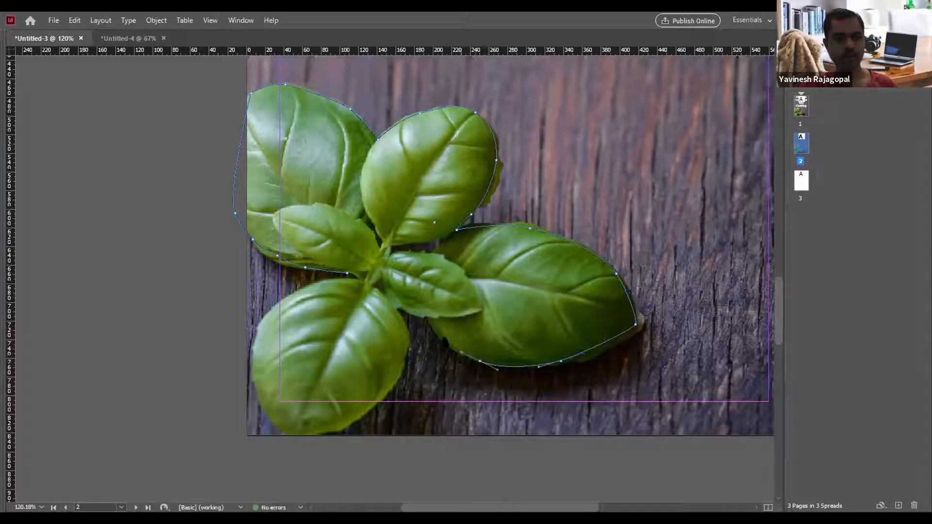
{"action": "left_click", "coordinate": [430, 321]}
{"action": "left_click", "coordinate": [402, 308]}
{"action": "left_click", "coordinate": [391, 305]}
{"action": "left_click_drag", "start_coordinate": [406, 345], "coordinate": [400, 367]}
{"action": "left_click_drag", "start_coordinate": [358, 417], "coordinate": [270, 436]}
{"action": "left_click_drag", "start_coordinate": [252, 359], "coordinate": [247, 355]}
{"action": "left_click_drag", "start_coordinate": [281, 299], "coordinate": [316, 283]}
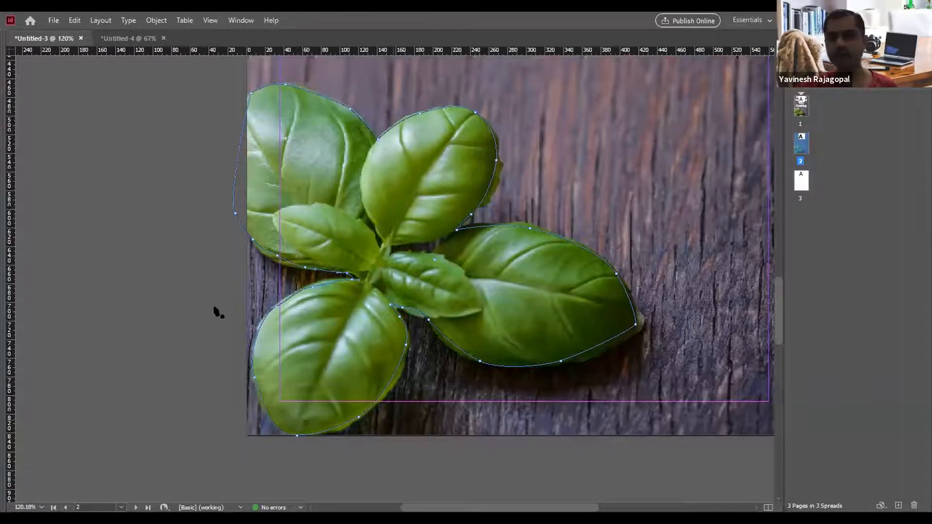
{"action": "key", "text": "v"}
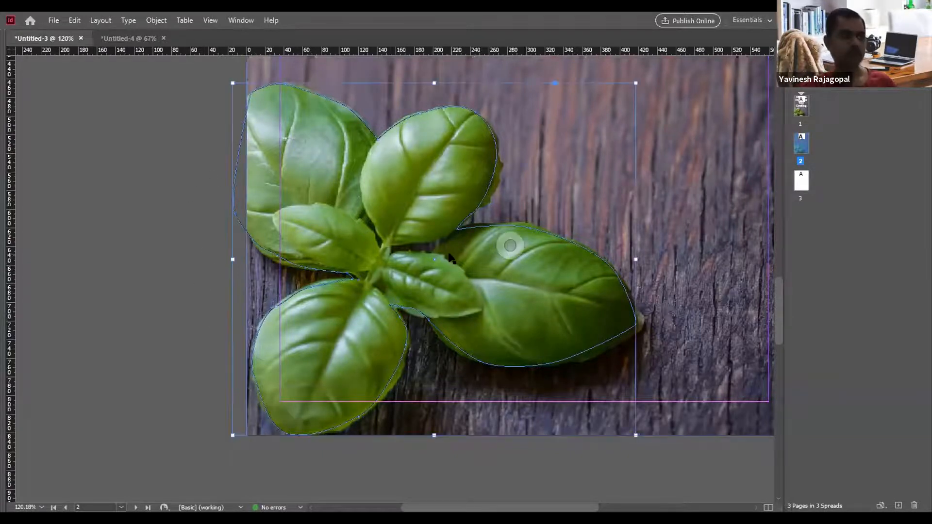
{"action": "left_click", "coordinate": [212, 203]}
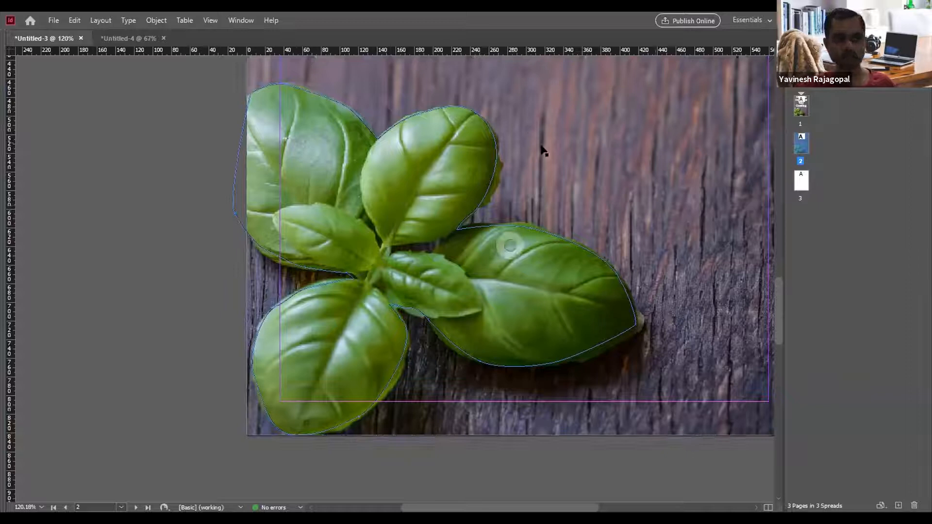
Remove the basil photo from inside its full-page frame on page 2, keeping the frame and the leaf outline.
{"action": "left_click", "coordinate": [567, 128]}
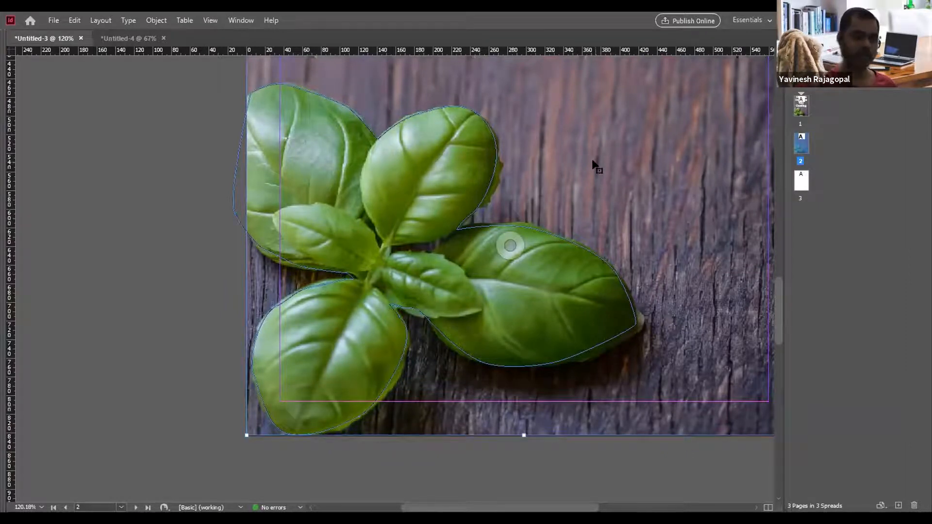
{"action": "key", "text": "ctrl+minus"}
{"action": "key", "text": "ctrl+minus"}
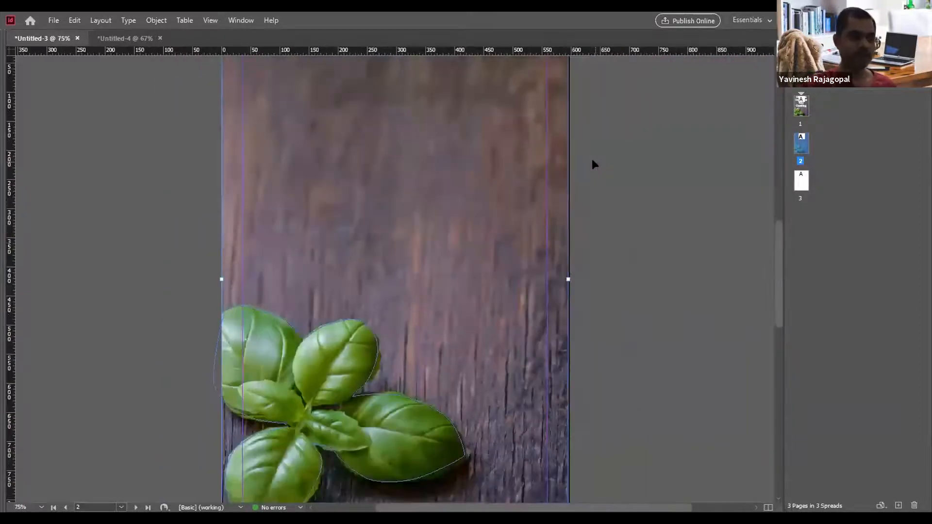
{"action": "key", "text": "ctrl+minus"}
{"action": "scroll", "coordinate": [648, 164], "scroll_direction": "down", "scroll_amount": 3}
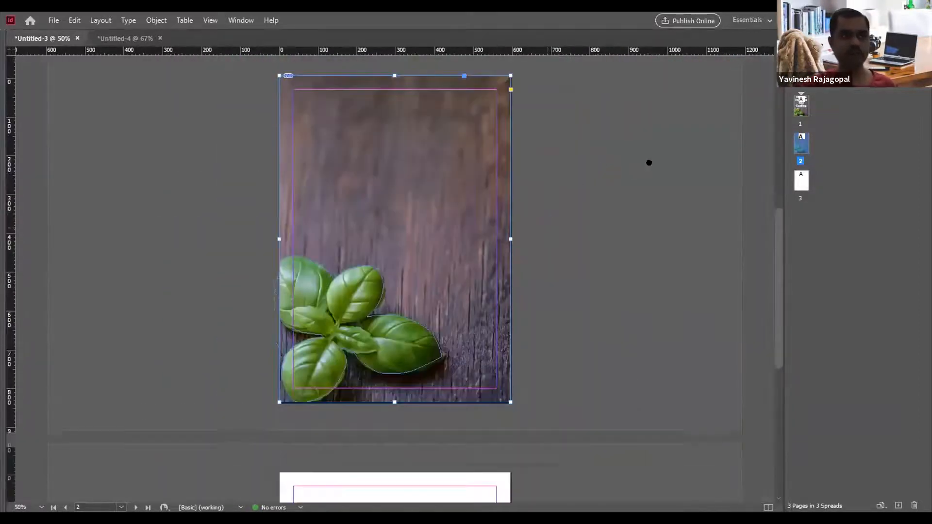
{"action": "scroll", "coordinate": [568, 194], "scroll_direction": "up", "scroll_amount": 1}
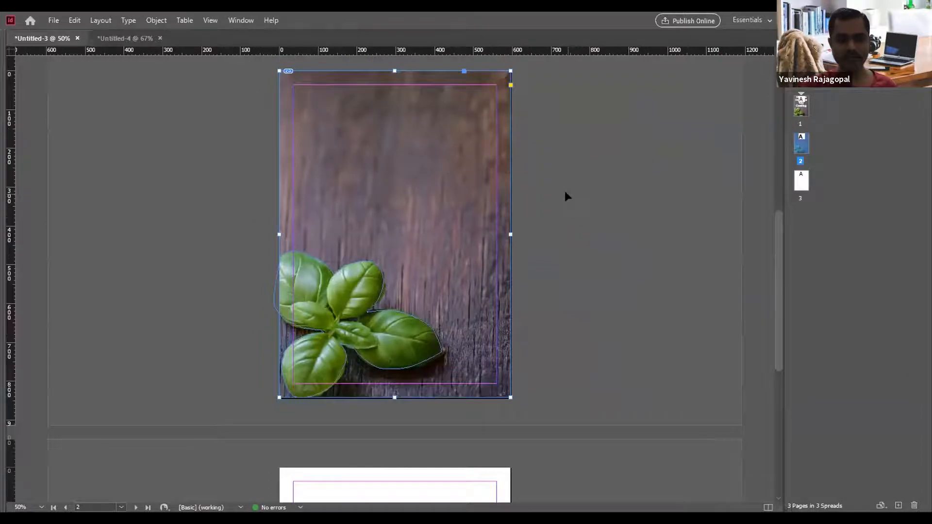
{"action": "left_click", "coordinate": [395, 235]}
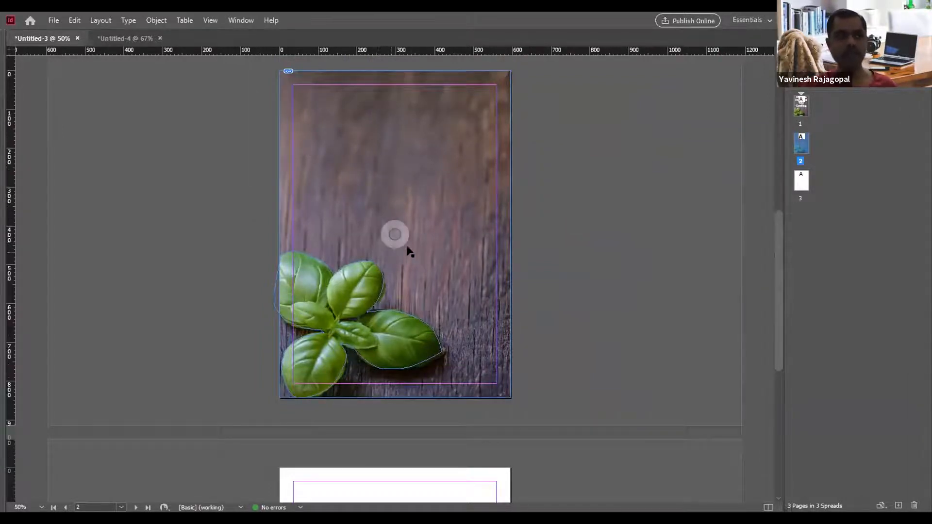
{"action": "left_click", "coordinate": [394, 232]}
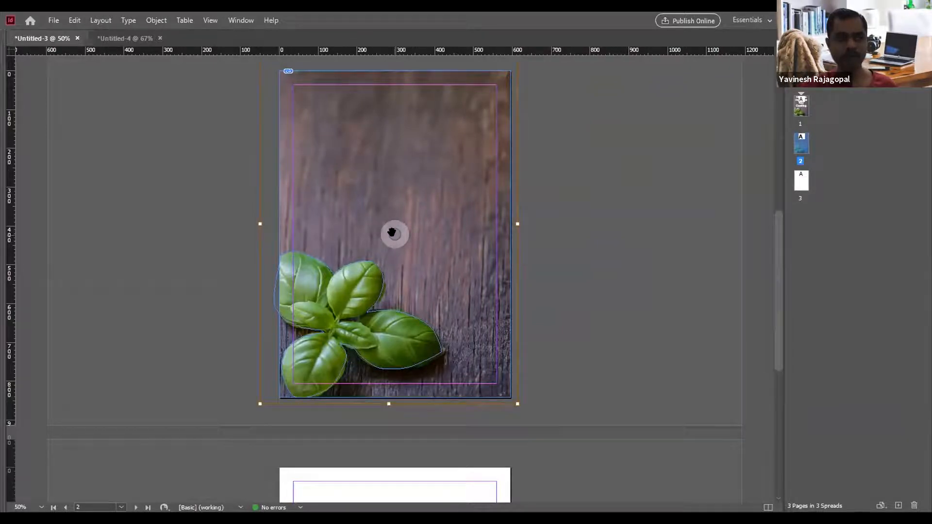
{"action": "key", "text": "Delete"}
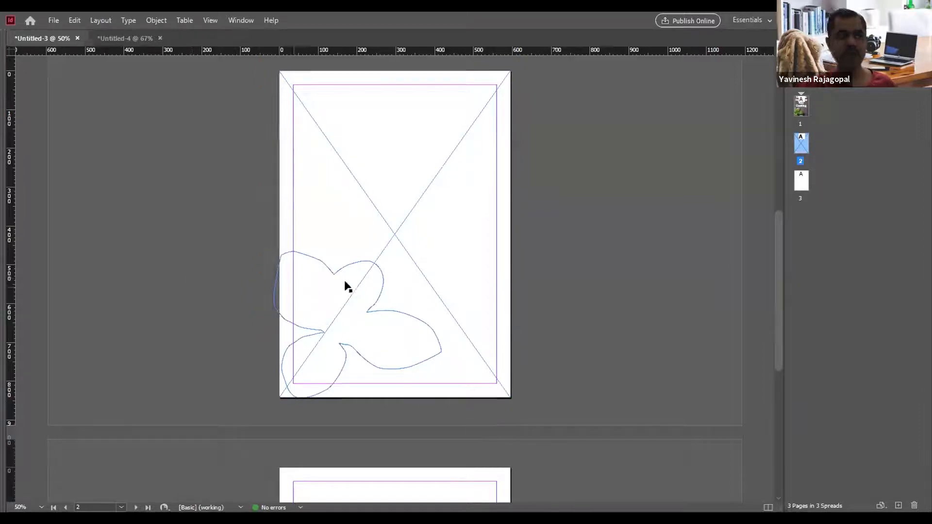
Paste the basil photo into the traced leaf outline and delete the empty full-page frame.
{"action": "left_click", "coordinate": [346, 264]}
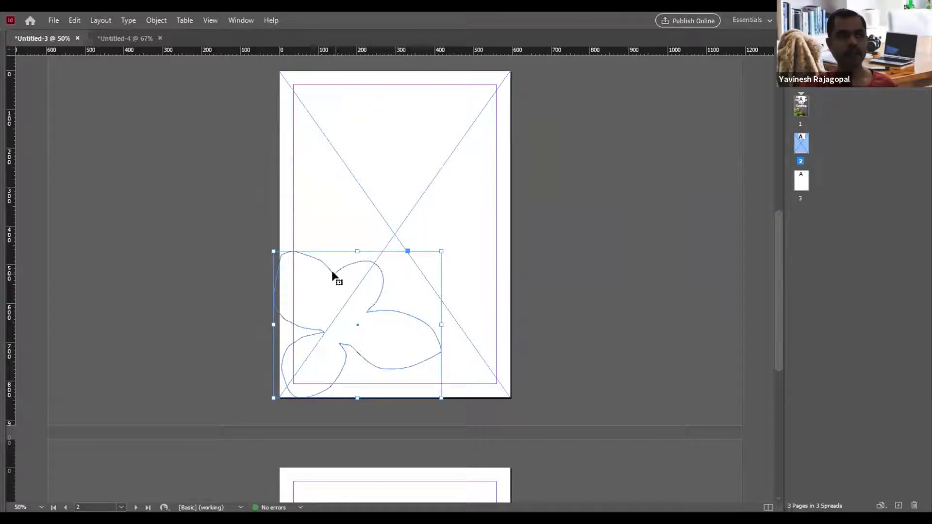
{"action": "right_click", "coordinate": [336, 269]}
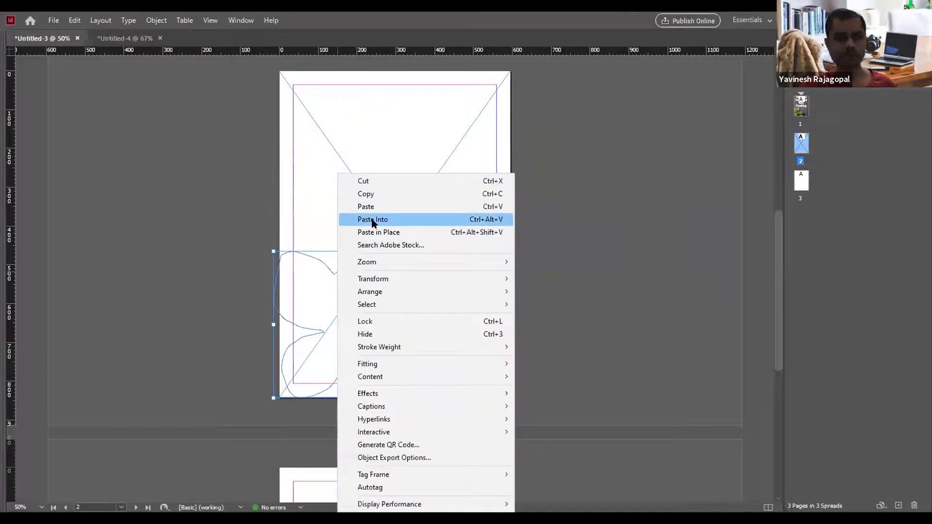
{"action": "left_click", "coordinate": [373, 221]}
{"action": "left_click", "coordinate": [176, 230]}
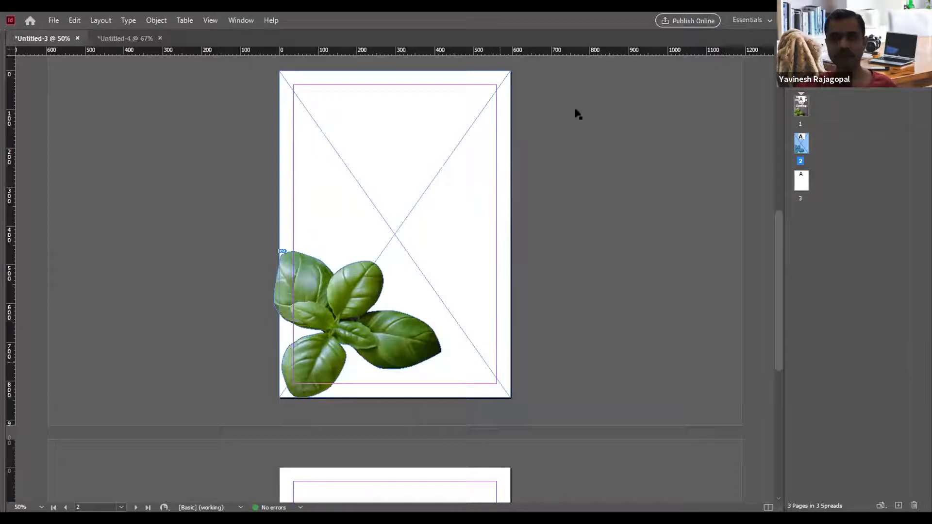
{"action": "left_click", "coordinate": [460, 138]}
{"action": "key", "text": "Delete"}
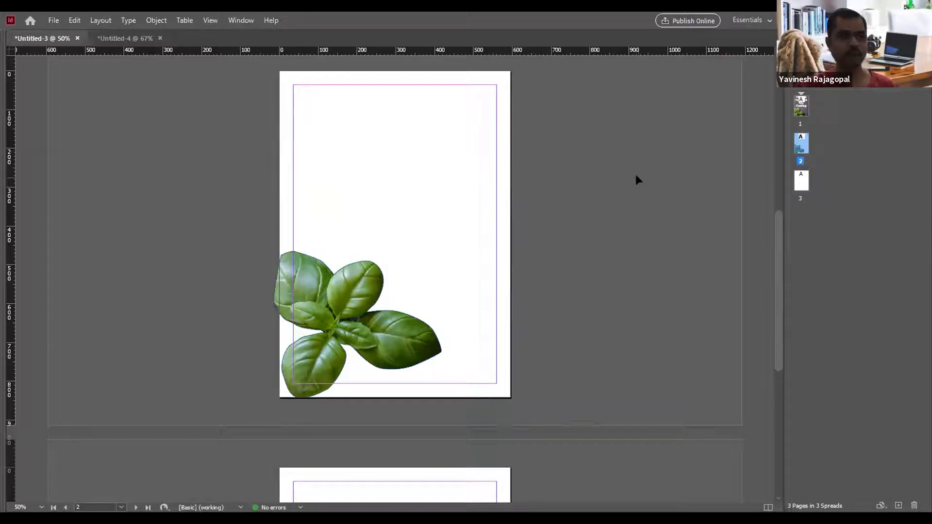
Set the stroke colour of the basil cutout to None and deselect it.
{"action": "left_click_drag", "start_coordinate": [279, 245], "coordinate": [418, 364]}
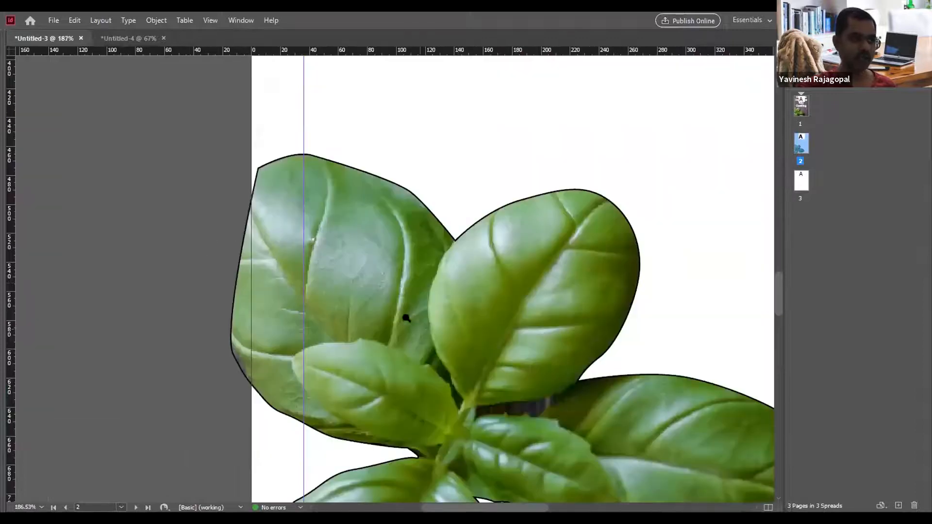
{"action": "left_click", "coordinate": [505, 204]}
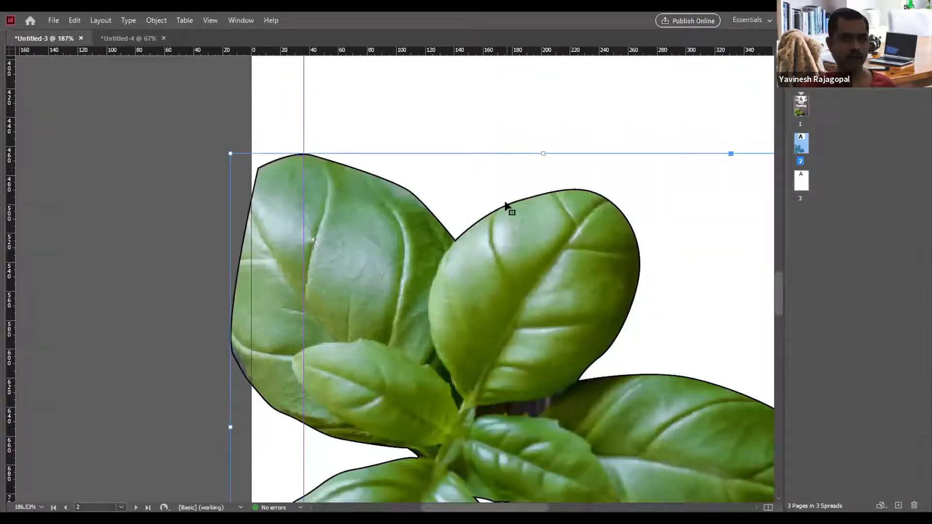
{"action": "key", "text": "F6"}
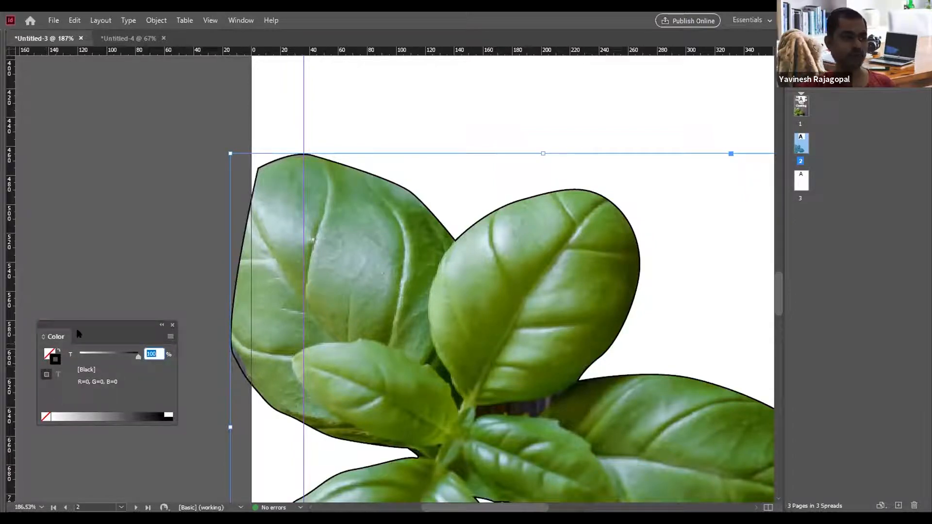
{"action": "left_click_drag", "start_coordinate": [81, 324], "coordinate": [142, 247]}
{"action": "left_click", "coordinate": [110, 278]}
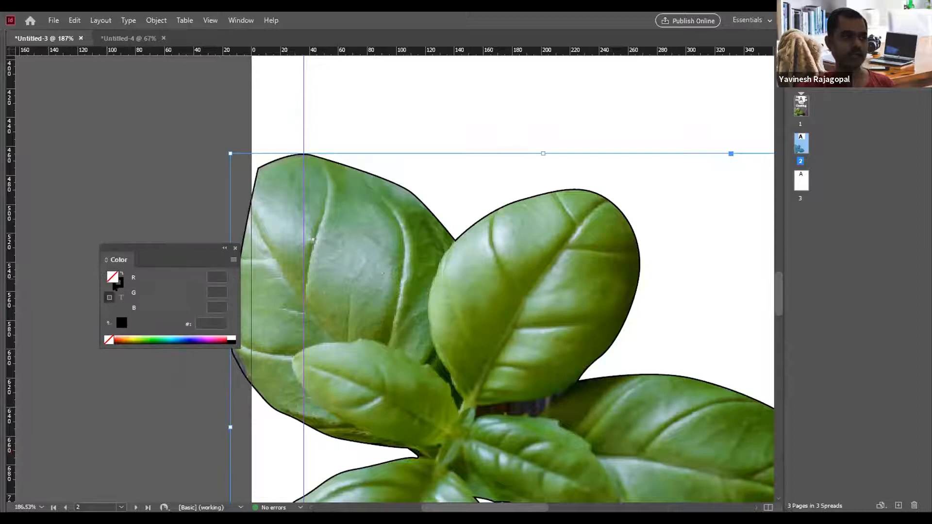
{"action": "left_click", "coordinate": [119, 283]}
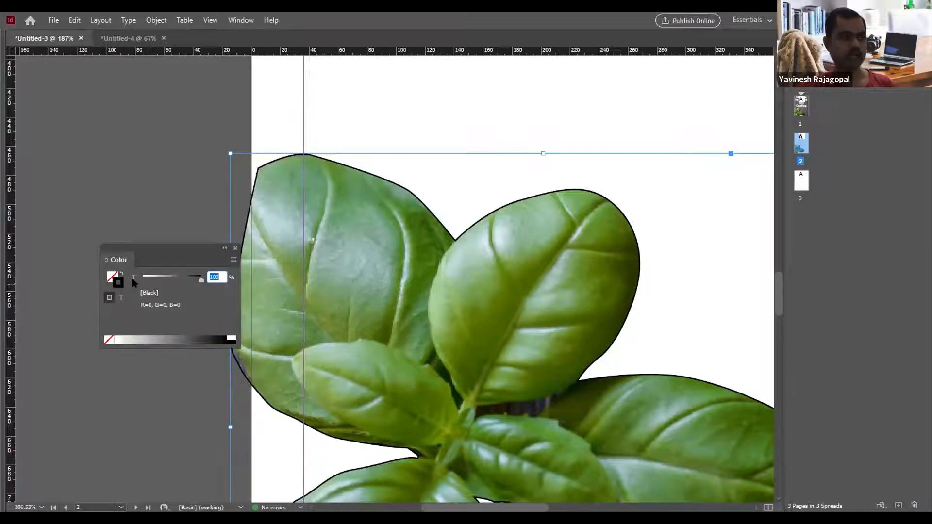
{"action": "left_click", "coordinate": [108, 343]}
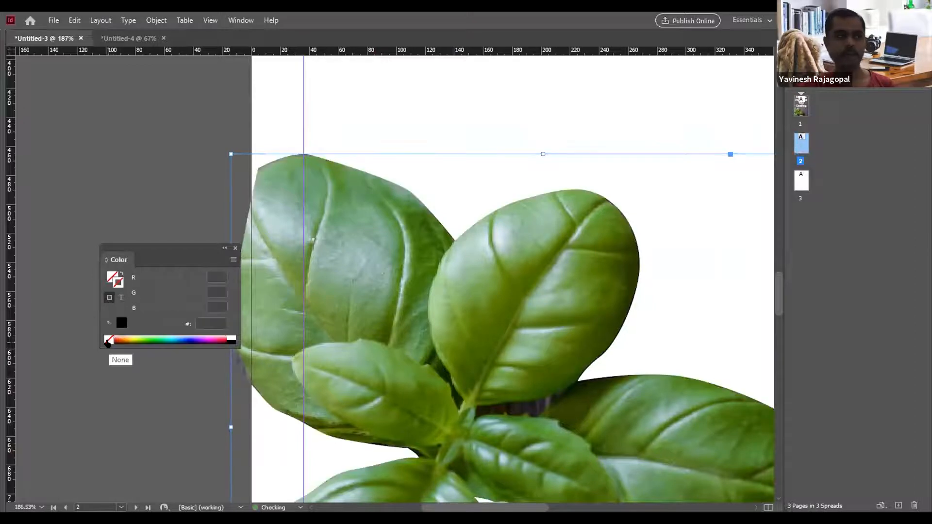
{"action": "key", "text": "ctrl+shift+a"}
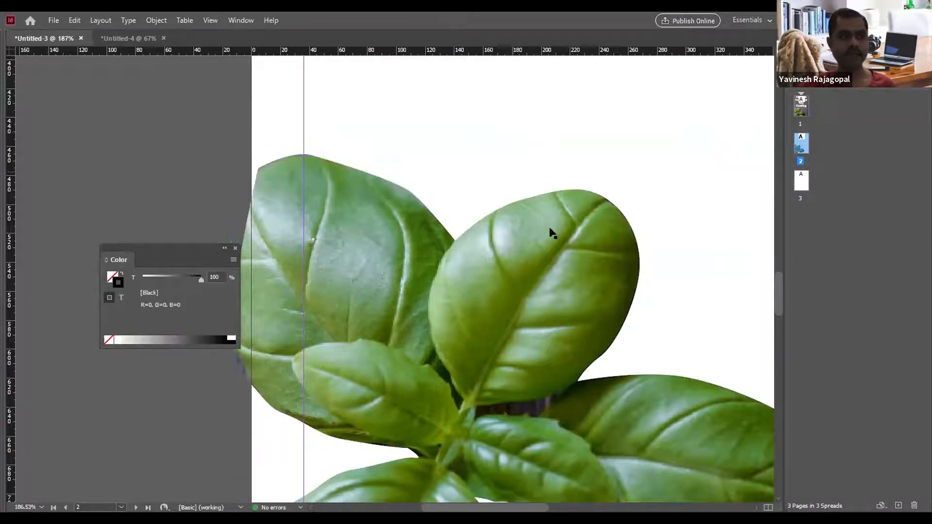
Delete the basil leaf cutout from page 2, leaving the page empty.
{"action": "key", "text": "Tab"}
{"action": "key", "text": "ctrl+minus"}
{"action": "key", "text": "ctrl+minus"}
{"action": "key", "text": "ctrl+minus"}
{"action": "key", "text": "ctrl+minus"}
{"action": "key", "text": "ctrl+minus"}
{"action": "key", "text": "ctrl+minus"}
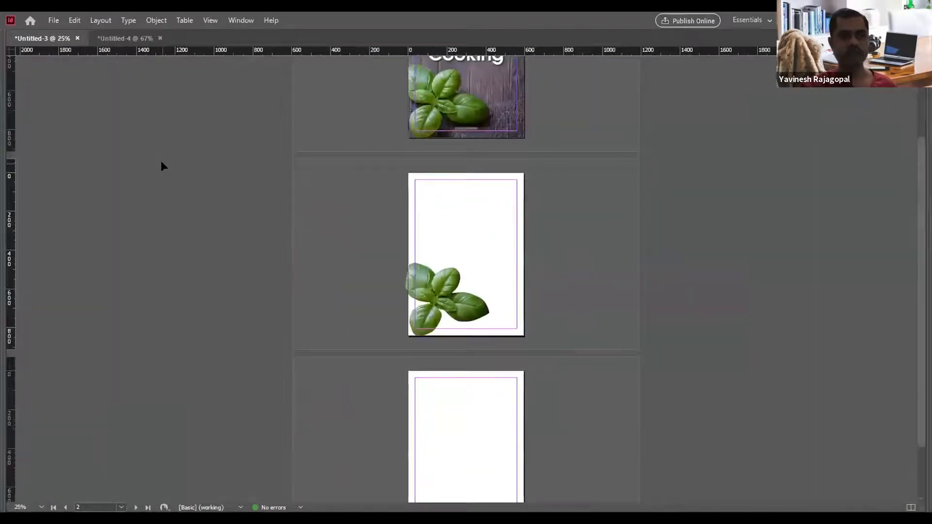
{"action": "scroll", "coordinate": [532, 261], "scroll_direction": "up", "scroll_amount": 3}
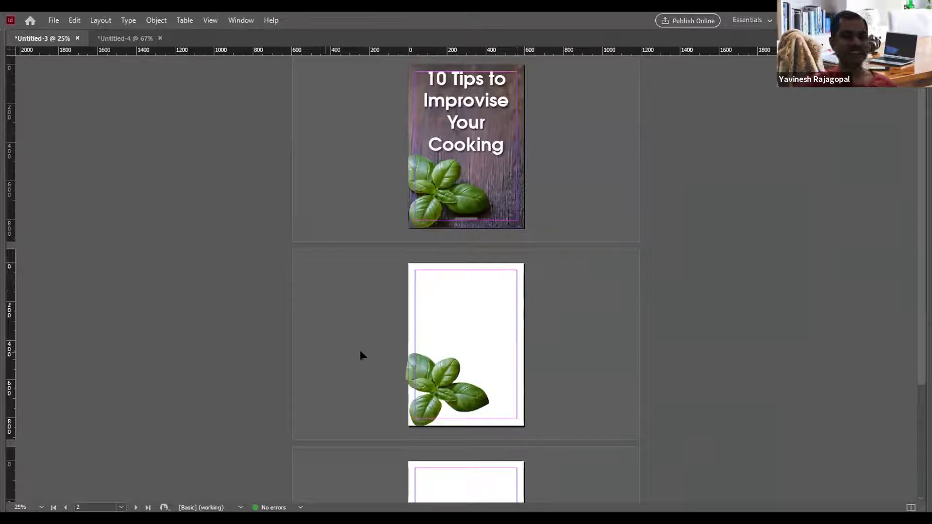
{"action": "left_click", "coordinate": [439, 391]}
{"action": "key", "text": "Delete"}
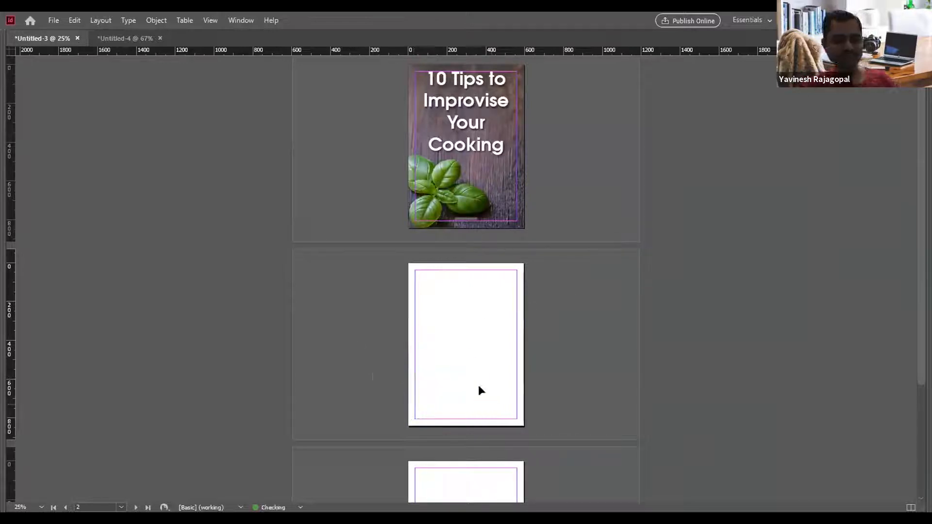
Place the photo pexels-dapurmelodi-1109197.jpg on page 2 at about 365 px wide and move it inside the margins.
{"action": "key", "text": "ctrl+equal"}
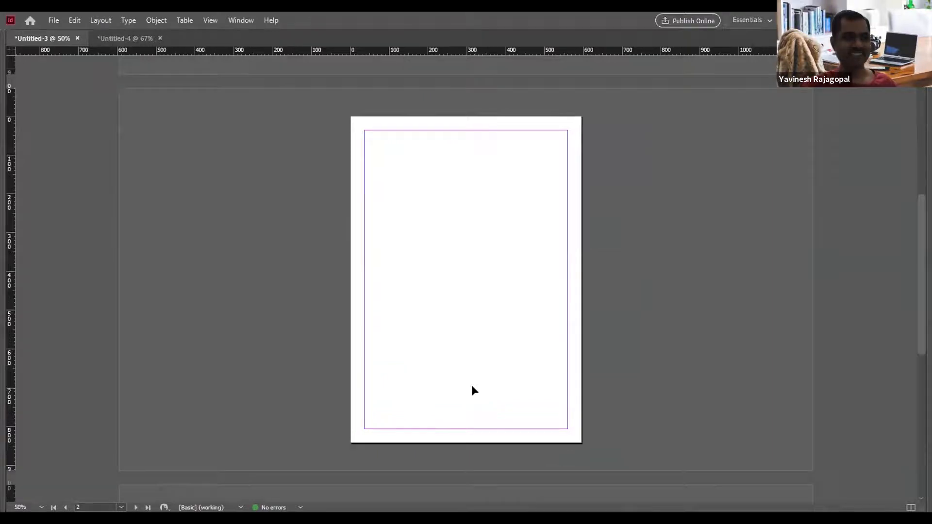
{"action": "key", "text": "Tab"}
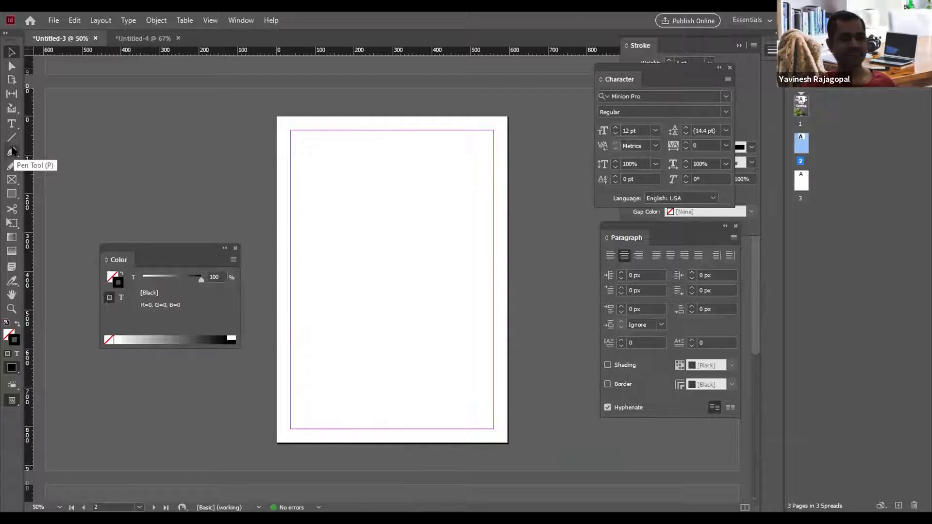
{"action": "left_click", "coordinate": [12, 151]}
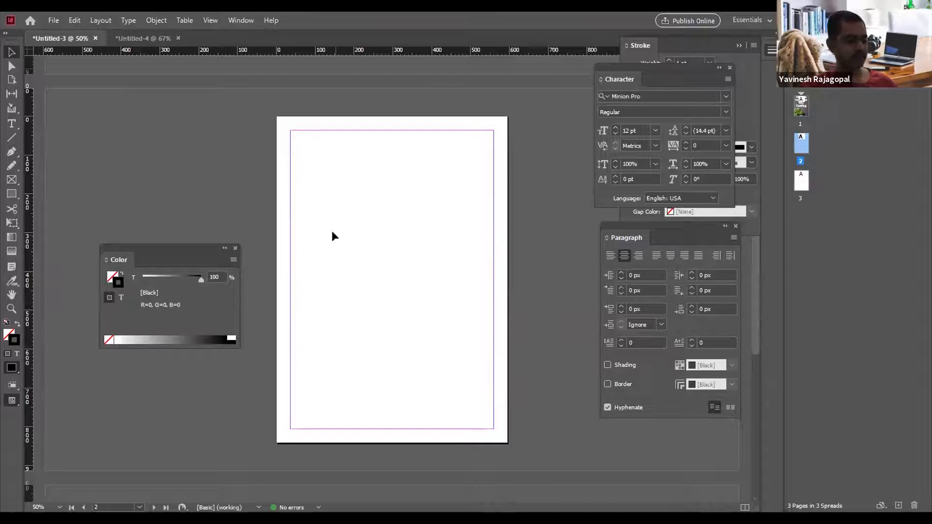
{"action": "key", "text": "ctrl+d"}
{"action": "left_click", "coordinate": [478, 214]}
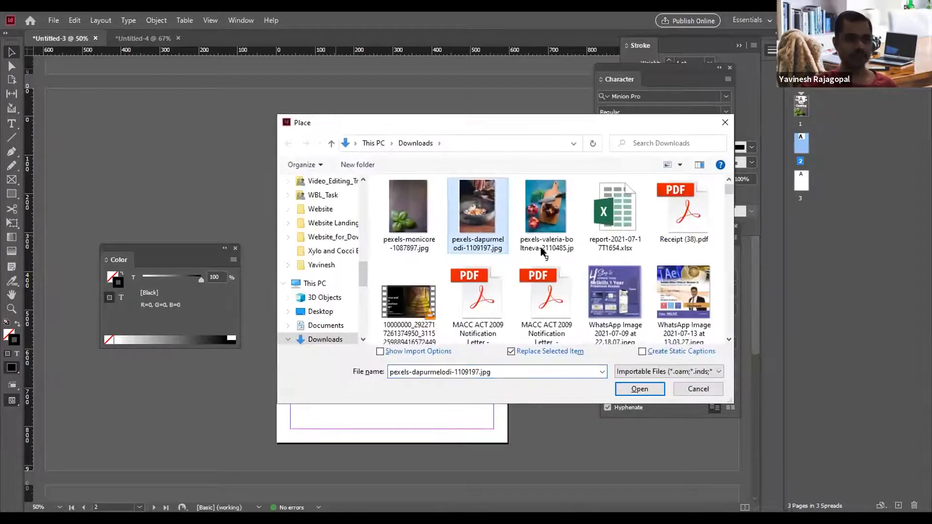
{"action": "left_click", "coordinate": [639, 389]}
{"action": "left_click", "coordinate": [331, 182]}
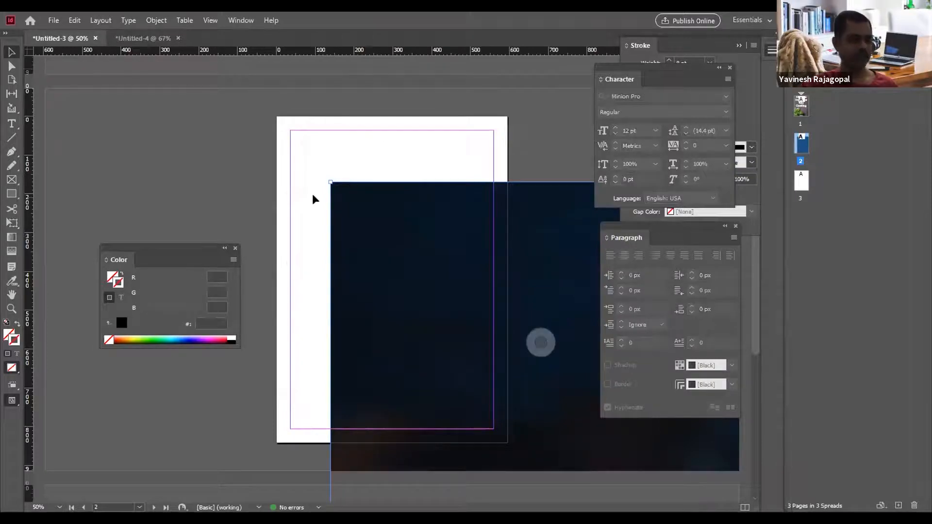
{"action": "key", "text": "ctrl+z"}
{"action": "left_click_drag", "start_coordinate": [253, 141], "coordinate": [454, 357]}
{"action": "left_click_drag", "start_coordinate": [360, 211], "coordinate": [447, 228]}
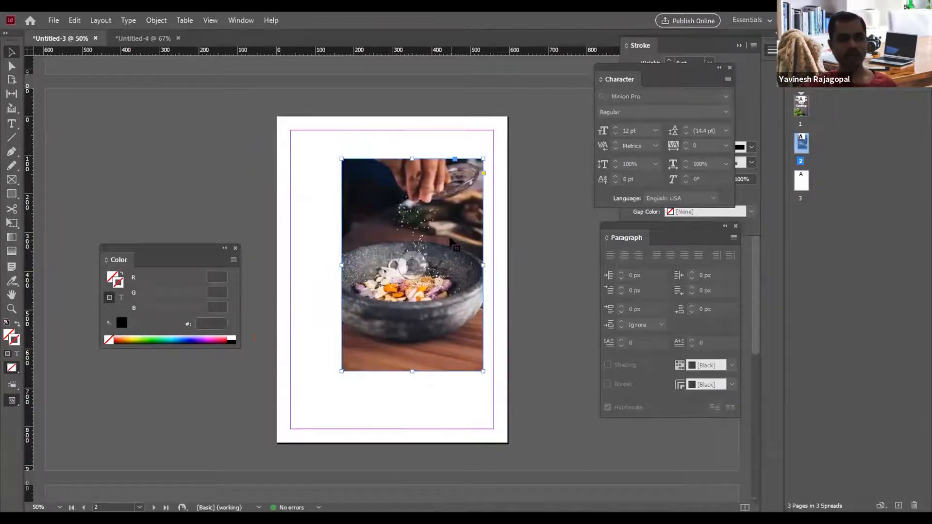
Shift the placed cooking photo toward the right edge of page 2 and delete it.
{"action": "left_click", "coordinate": [515, 214]}
{"action": "left_click_drag", "start_coordinate": [378, 179], "coordinate": [413, 187]}
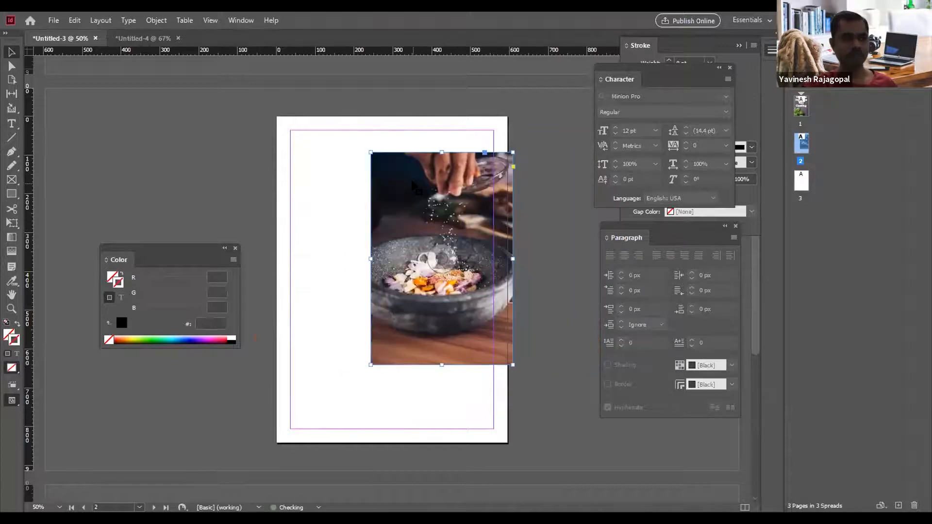
{"action": "key", "text": "Delete"}
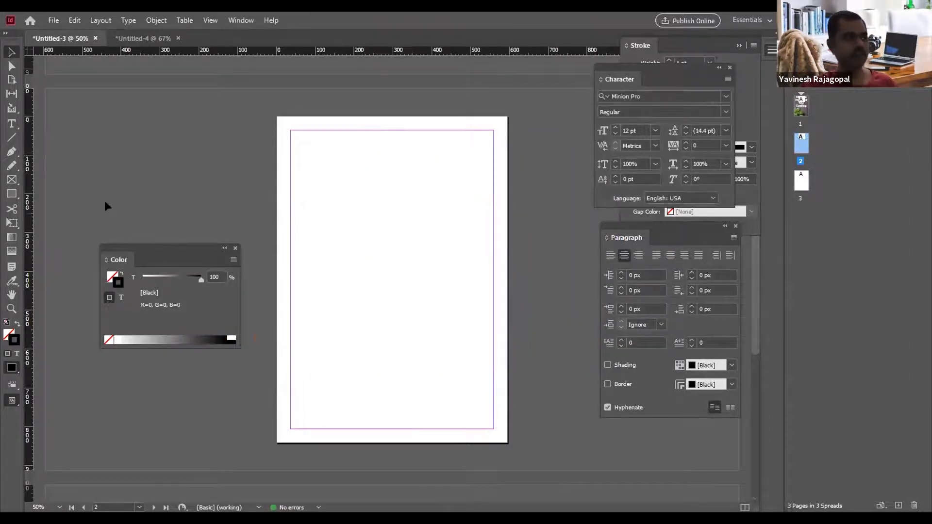
Draw a circle about 215 px in diameter in the upper part of page 2 with the Ellipse Tool.
{"action": "left_click", "coordinate": [12, 139]}
{"action": "left_click", "coordinate": [15, 197]}
{"action": "right_click", "coordinate": [14, 196]}
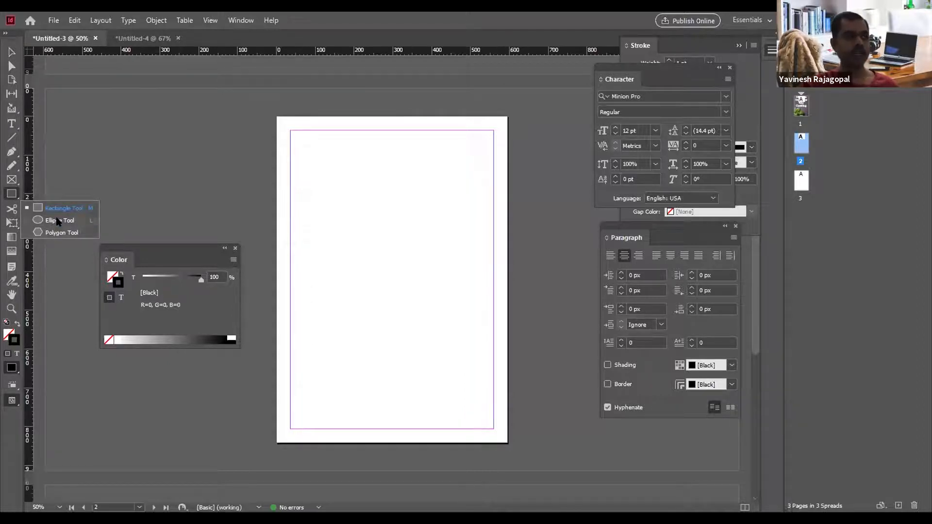
{"action": "left_click", "coordinate": [56, 221]}
{"action": "left_click_drag", "start_coordinate": [312, 159], "coordinate": [348, 203]}
{"action": "left_click_drag", "start_coordinate": [349, 203], "coordinate": [393, 270]}
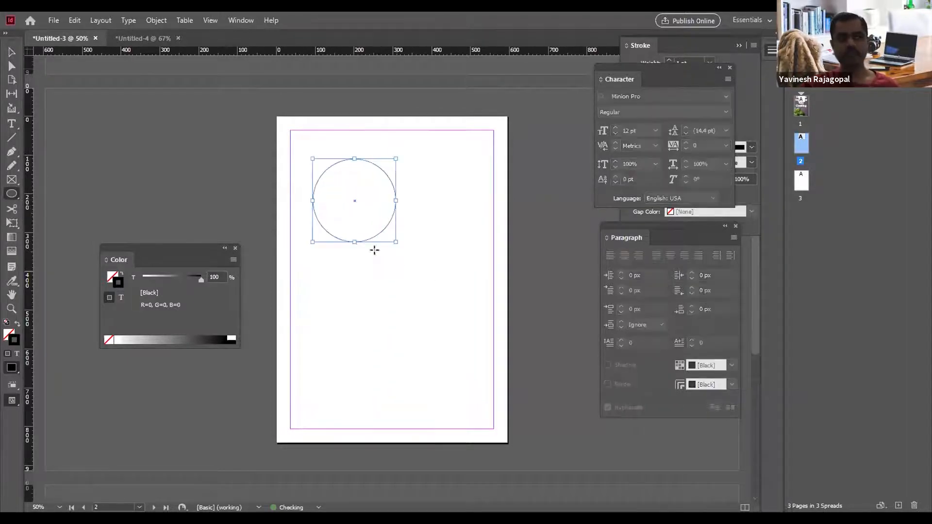
Move the circle into the upper-right corner of page 2, offset slightly inward from both page edges.
{"action": "key", "text": "v"}
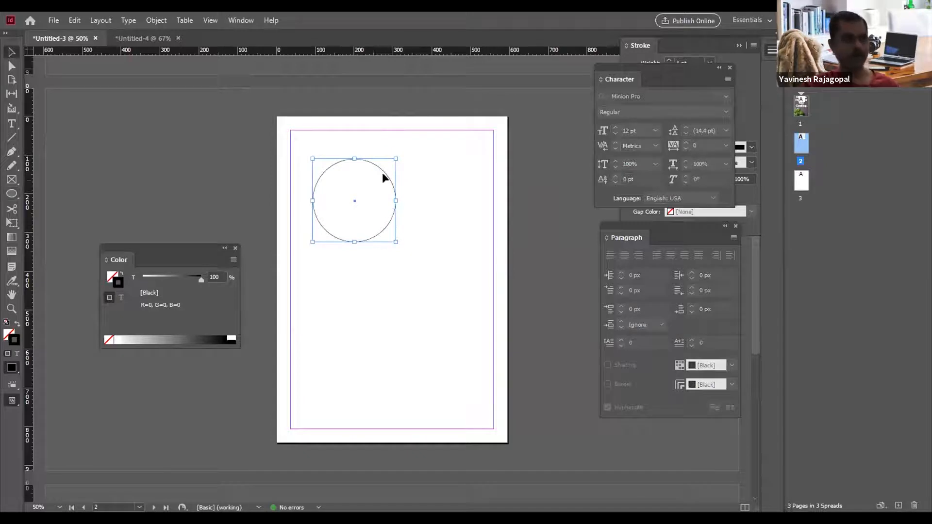
{"action": "left_click_drag", "start_coordinate": [380, 170], "coordinate": [490, 129]}
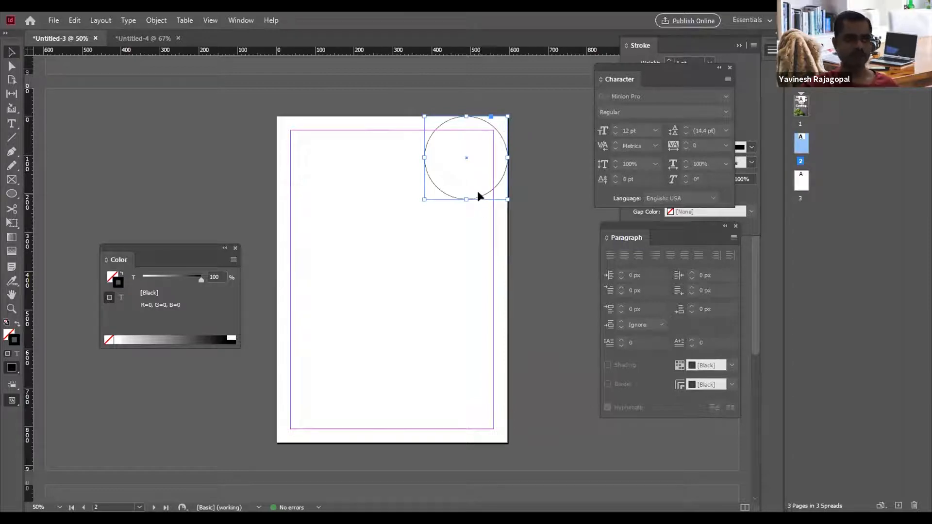
{"action": "key", "text": "shift+Left"}
{"action": "key", "text": "shift+Down"}
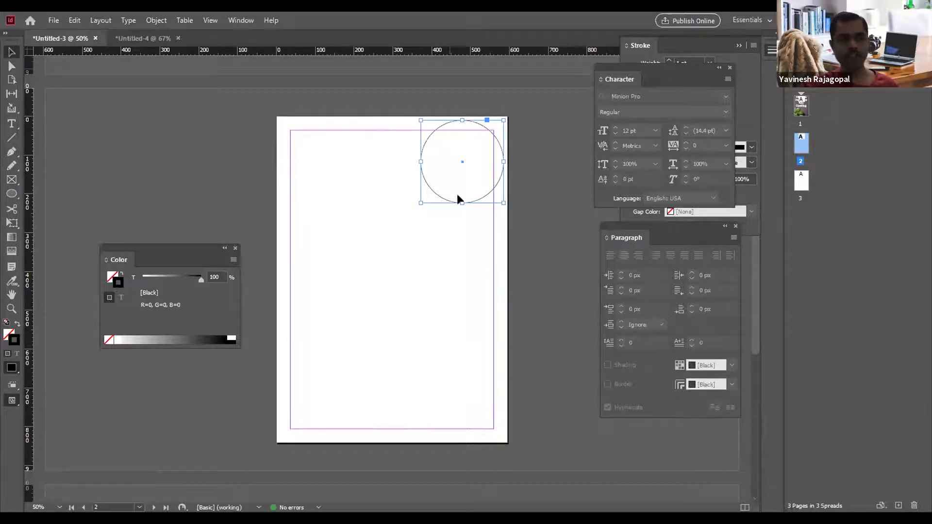
Copy the circle to the left margin at mid-page and enlarge the copy proportionally to about 325 px in diameter.
{"action": "left_click_drag", "start_coordinate": [431, 137], "coordinate": [302, 252]}
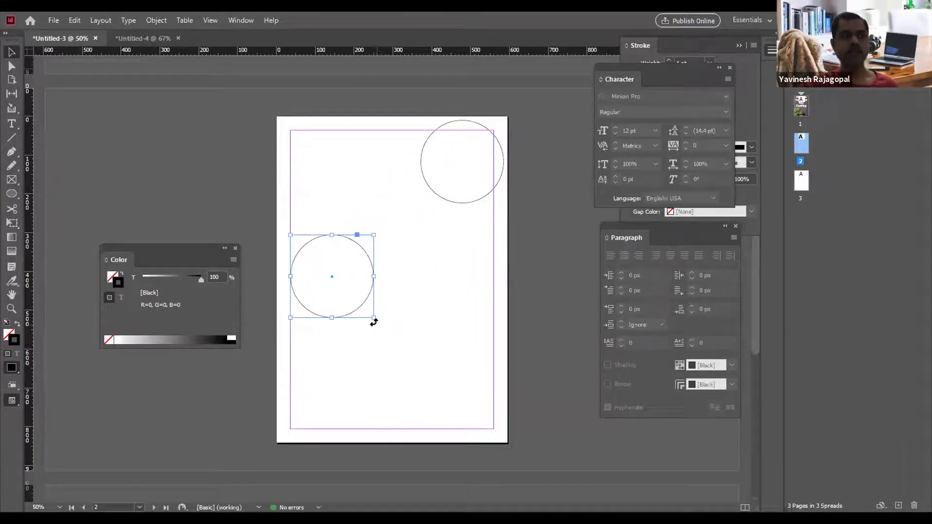
{"action": "left_click_drag", "start_coordinate": [373, 318], "coordinate": [417, 361]}
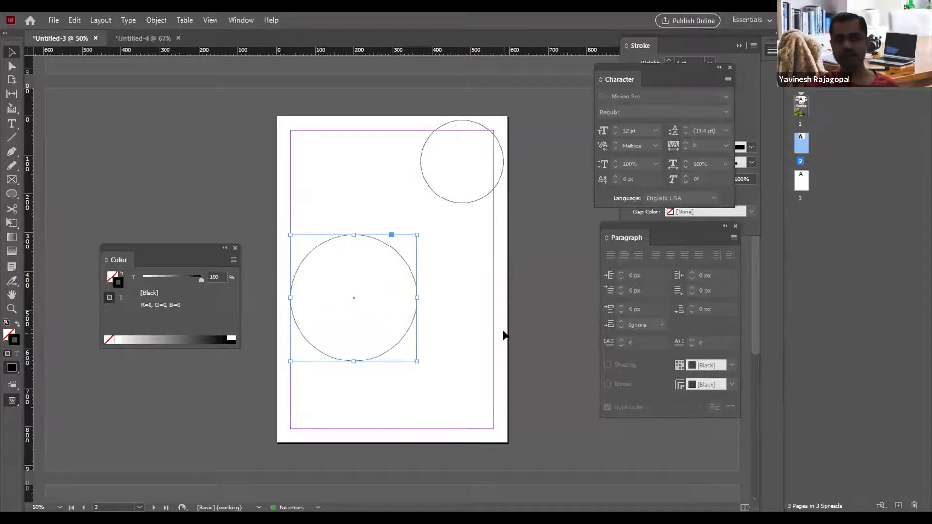
{"action": "left_click", "coordinate": [505, 291]}
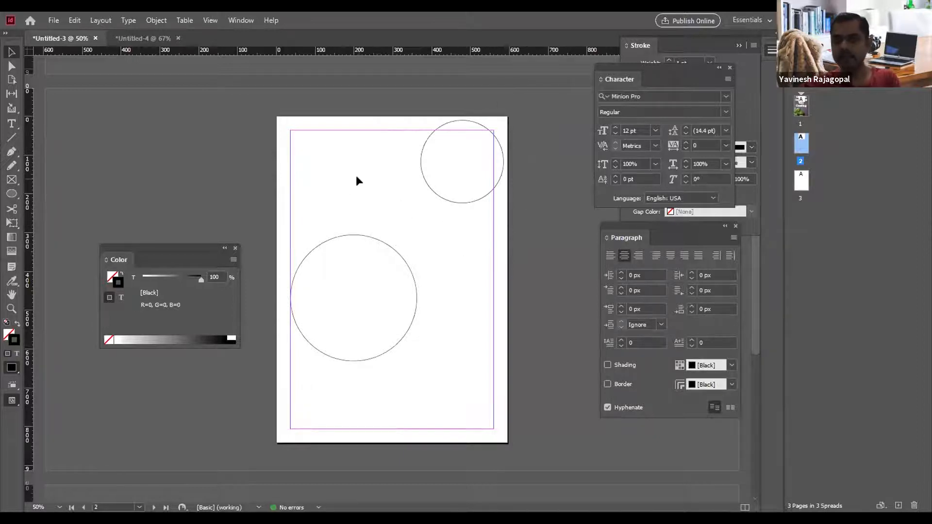
Place the photo pexels-dapurmelodi-1109197.jpg inside the small upper-right circle.
{"action": "left_click", "coordinate": [478, 202]}
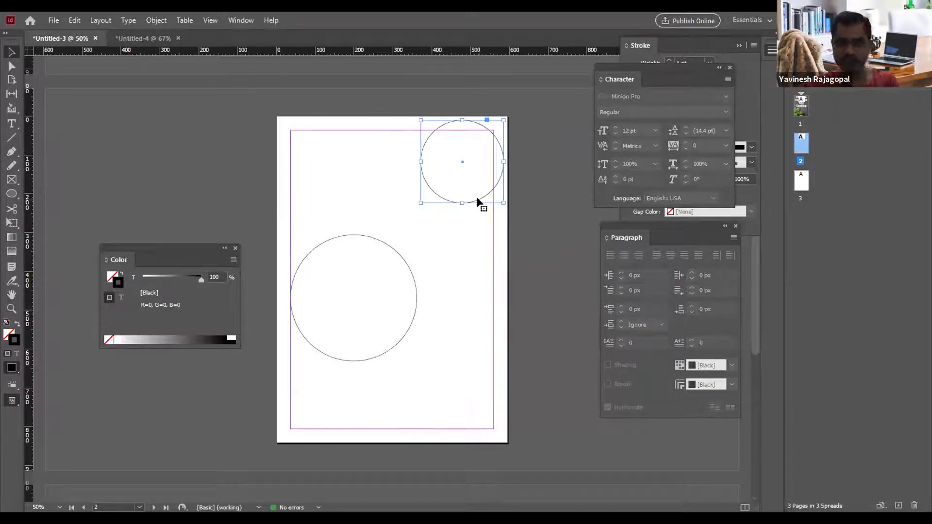
{"action": "left_click", "coordinate": [53, 20]}
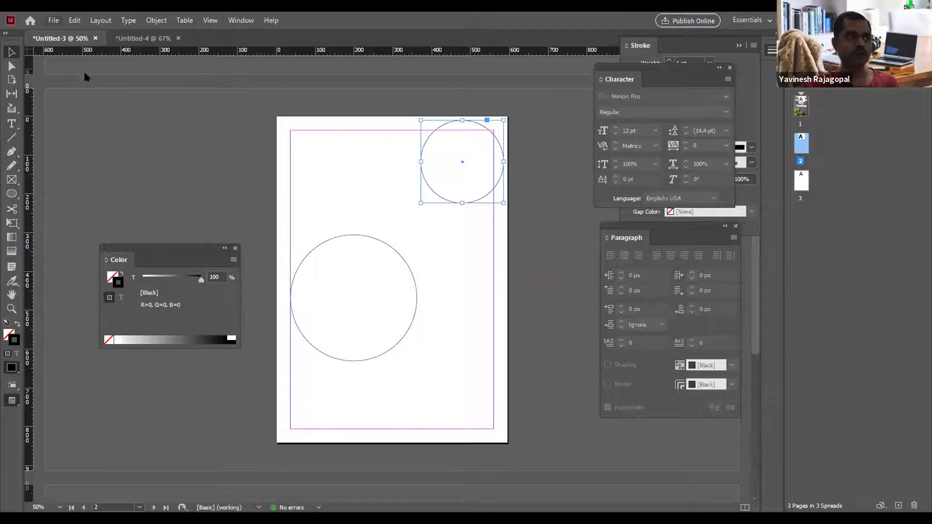
{"action": "left_click", "coordinate": [70, 182]}
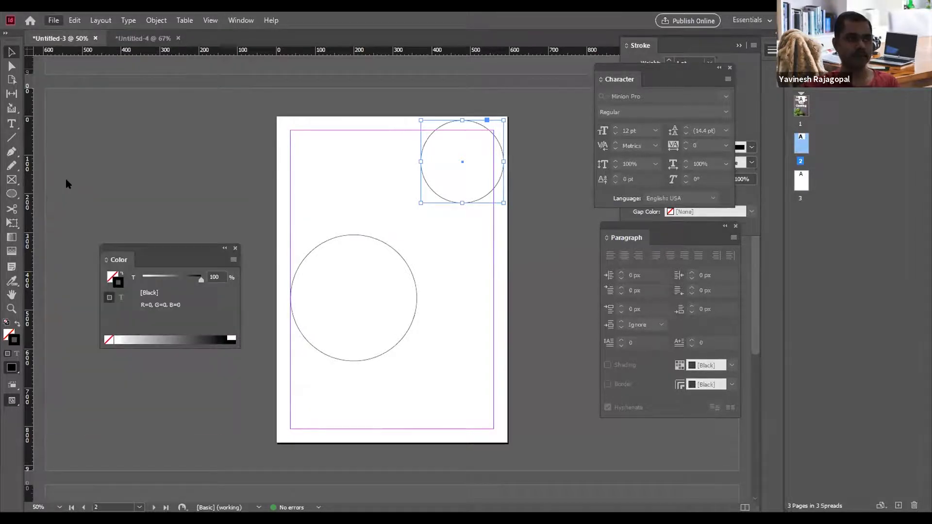
{"action": "left_click", "coordinate": [477, 212]}
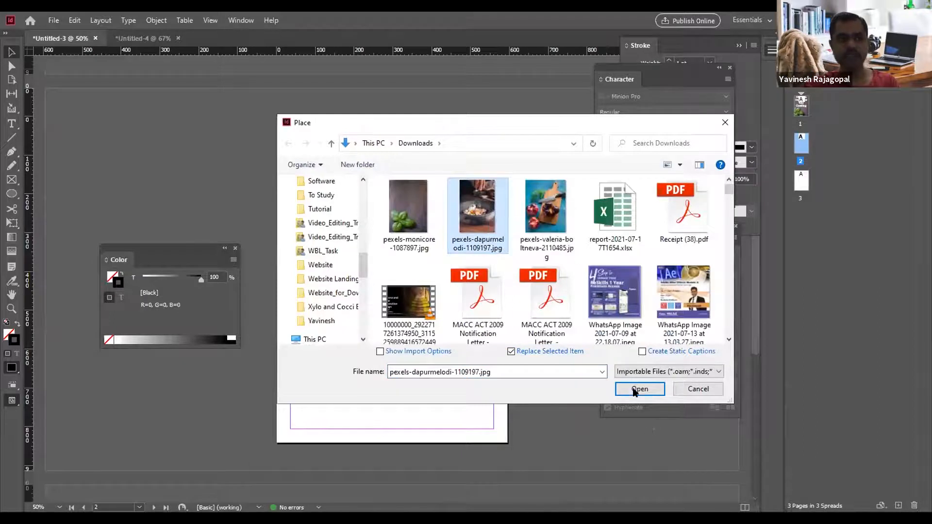
{"action": "left_click", "coordinate": [638, 388]}
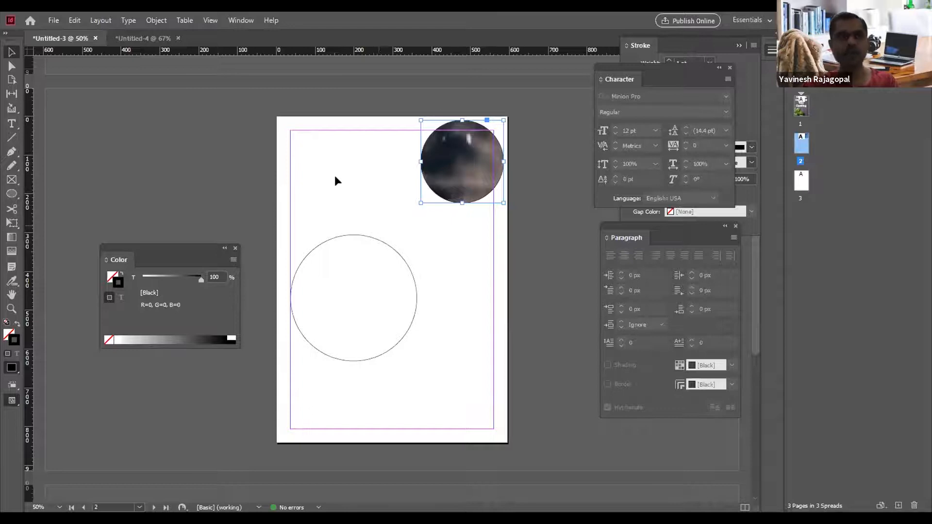
Scale the oversized photo inside the upper-right circle down around its centre to about 355 px wide.
{"action": "left_click", "coordinate": [461, 159]}
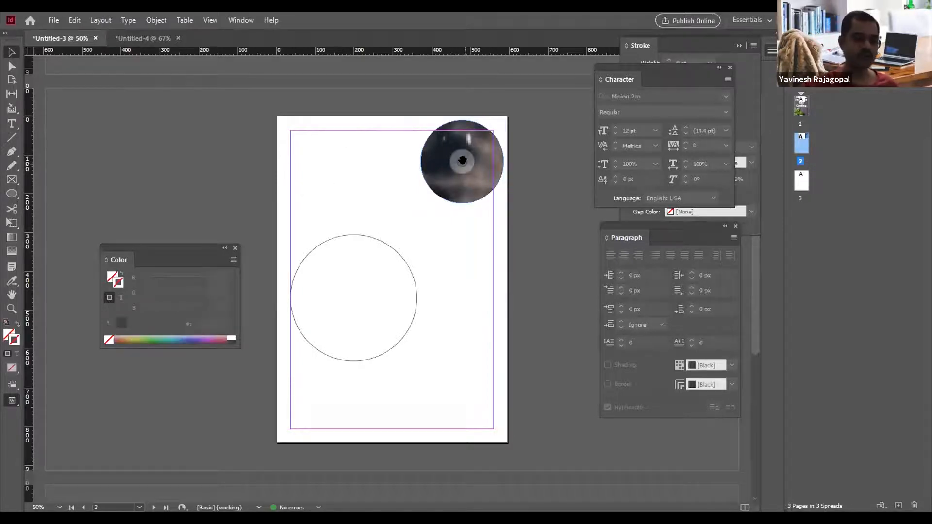
{"action": "key", "text": "ctrl+minus"}
{"action": "key", "text": "ctrl+minus"}
{"action": "key", "text": "ctrl+minus"}
{"action": "key", "text": "ctrl+minus"}
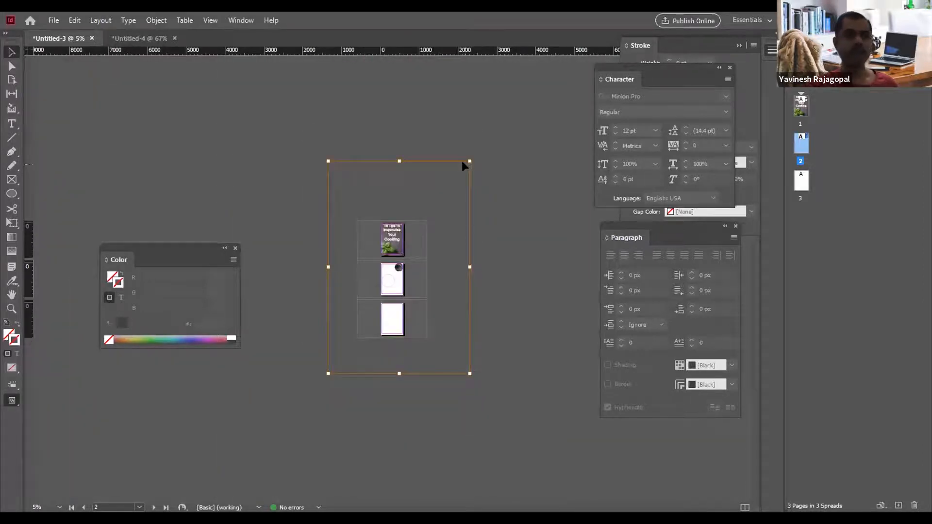
{"action": "left_click_drag", "start_coordinate": [328, 161], "coordinate": [392, 257]}
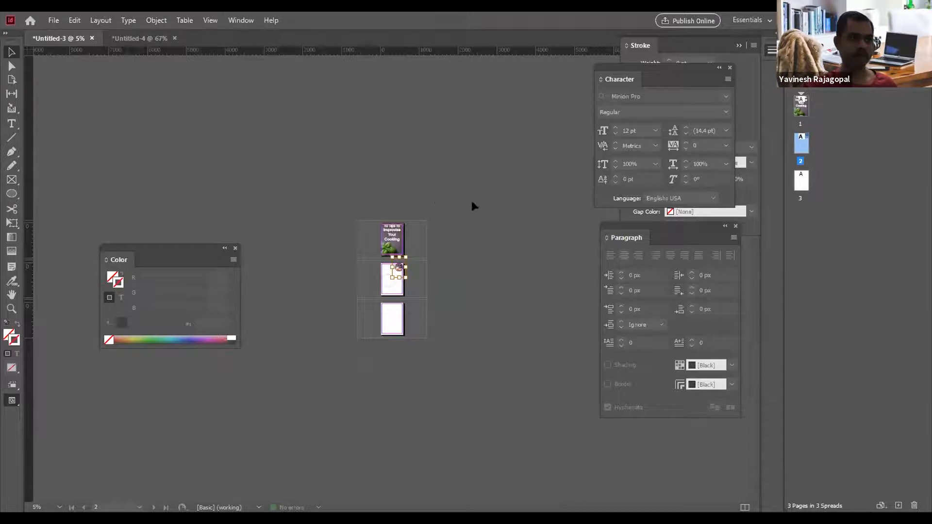
{"action": "left_click", "coordinate": [470, 258]}
{"action": "key", "text": "ctrl+0"}
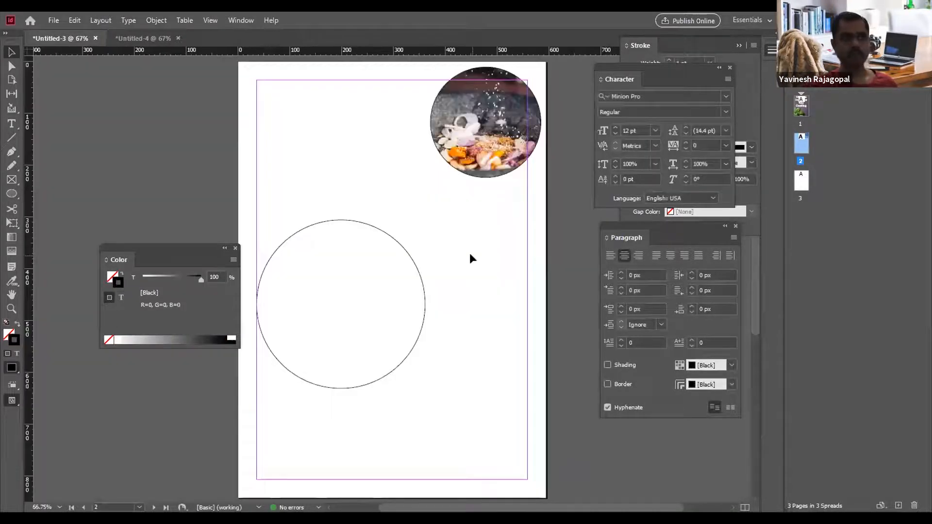
Shrink the photo inside the upper-right circle further around its centre to about 225 px wide, showing more of the bowl.
{"action": "left_click_drag", "start_coordinate": [469, 255], "coordinate": [383, 322]}
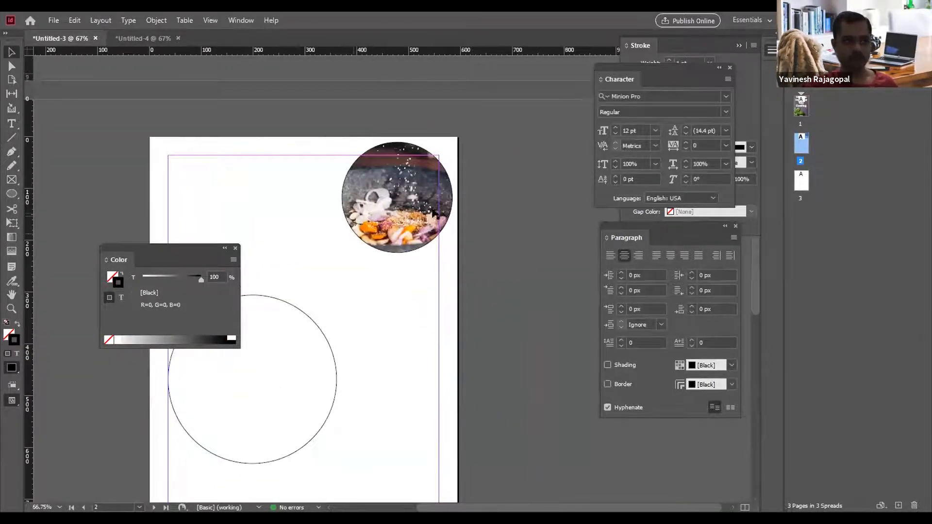
{"action": "left_click", "coordinate": [397, 195]}
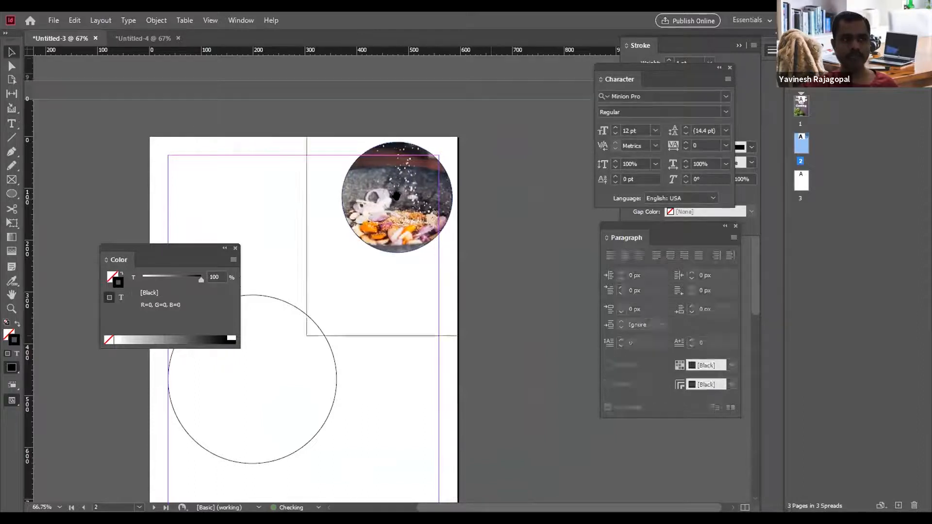
{"action": "left_click", "coordinate": [396, 195]}
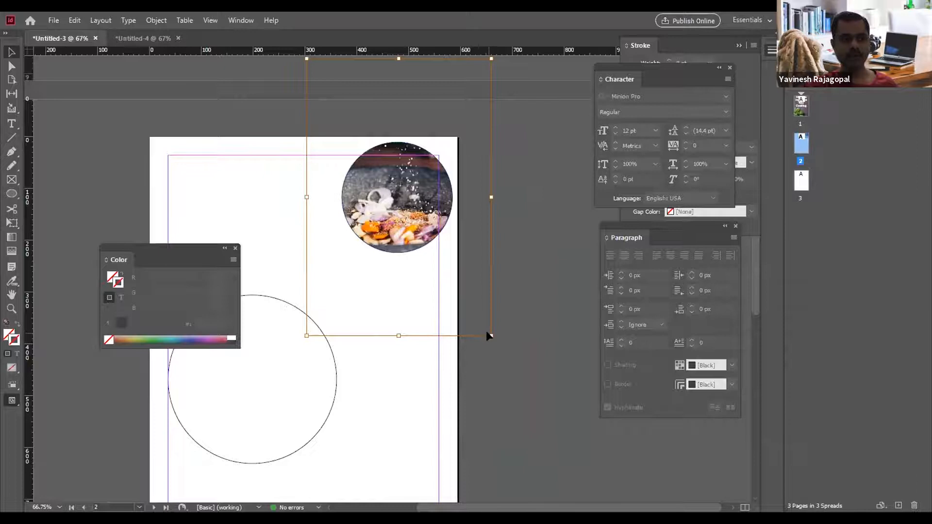
{"action": "left_click_drag", "start_coordinate": [488, 334], "coordinate": [457, 286]}
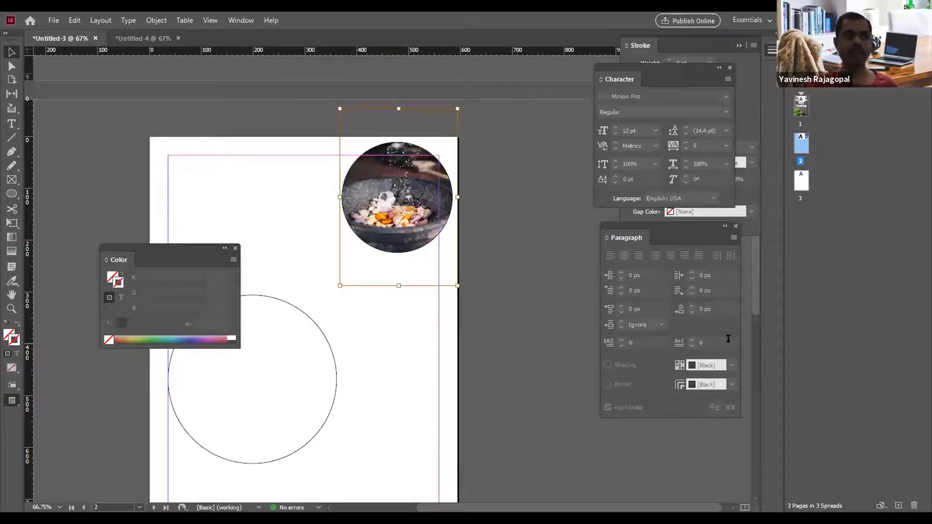
Nudge the photo upward within the upper-right circle and trim its scale to about 220 px wide, reaching the circle's right edge.
{"action": "key", "text": "shift+Up"}
{"action": "key", "text": "shift+Up"}
{"action": "key", "text": "shift+Up"}
{"action": "key", "text": "shift+Up"}
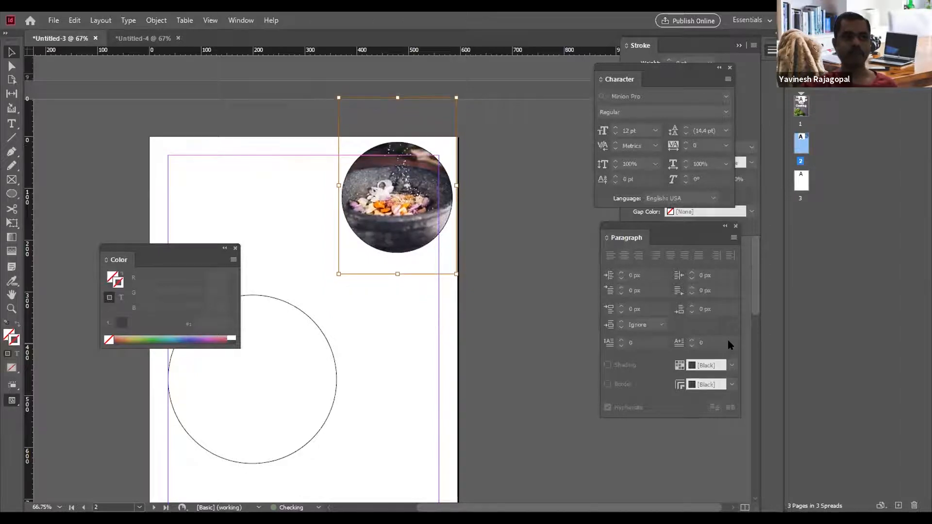
{"action": "key", "text": "shift+Down"}
{"action": "key", "text": "shift+Up"}
{"action": "key", "text": "shift+Down"}
{"action": "key", "text": "shift+Down"}
{"action": "key", "text": "shift+Up"}
{"action": "key", "text": "shift+Down"}
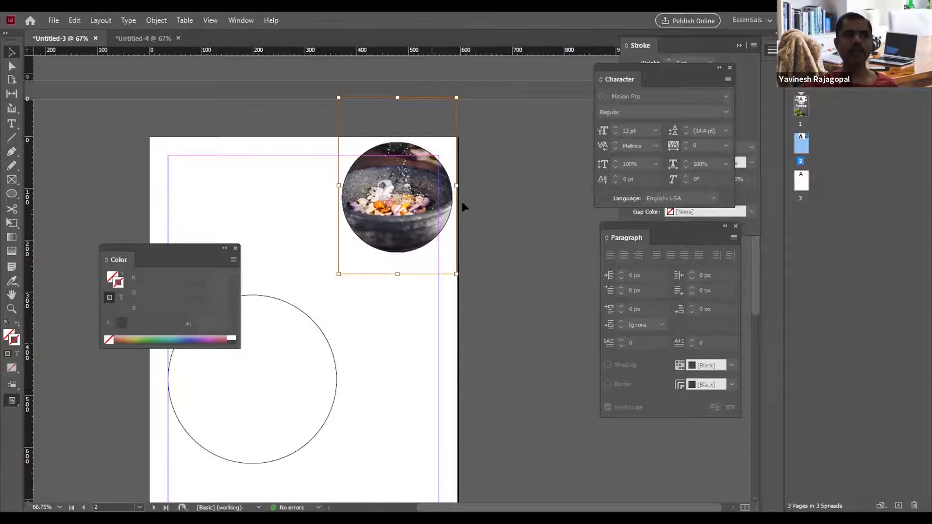
{"action": "left_click_drag", "start_coordinate": [456, 185], "coordinate": [452, 184]}
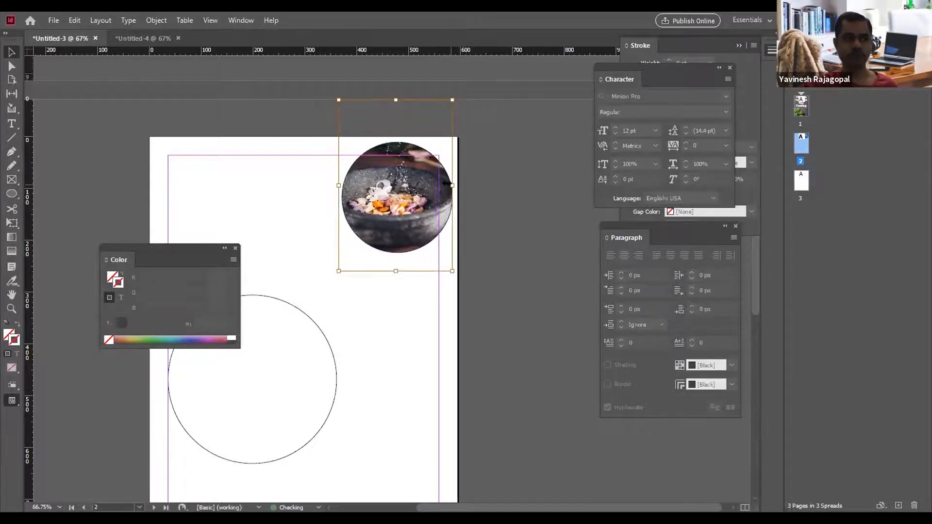
Place the photo pexels-valeria-boltneva-2110485.jpg inside the large empty circle on page 2.
{"action": "left_click", "coordinate": [506, 209]}
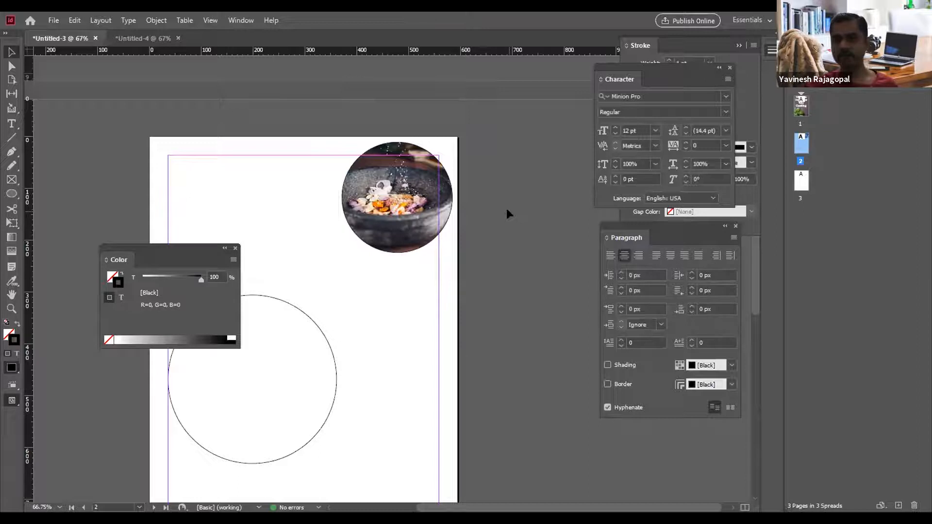
{"action": "left_click_drag", "start_coordinate": [384, 351], "coordinate": [545, 270]}
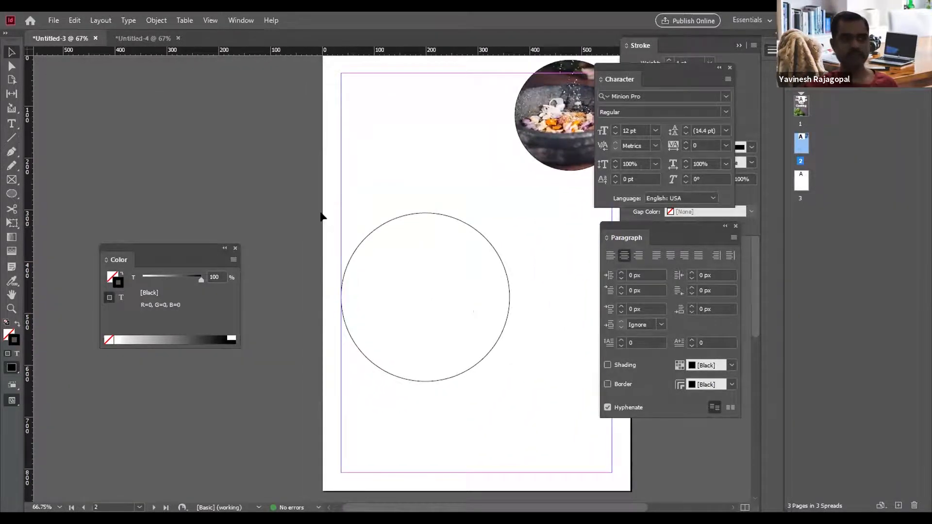
{"action": "left_click", "coordinate": [388, 221]}
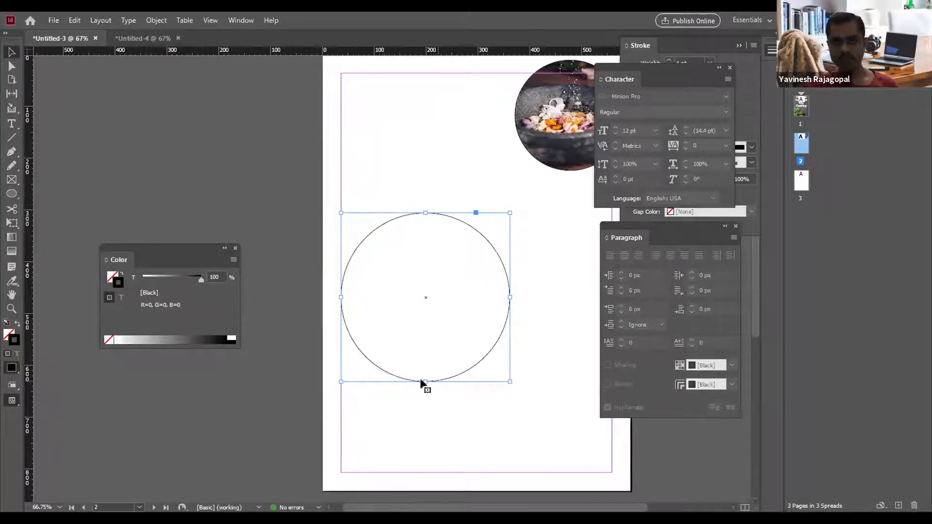
{"action": "left_click", "coordinate": [53, 20]}
{"action": "left_click", "coordinate": [78, 184]}
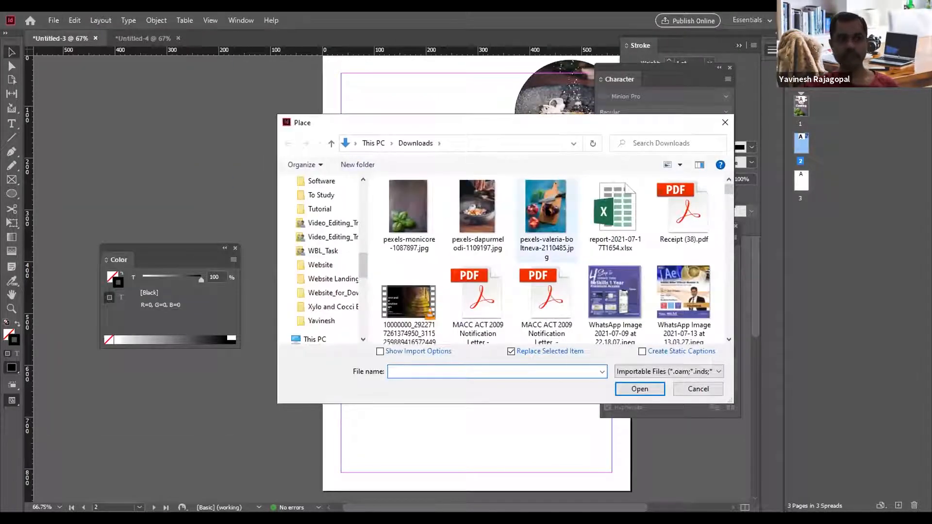
{"action": "left_click", "coordinate": [546, 213]}
{"action": "left_click", "coordinate": [638, 389]}
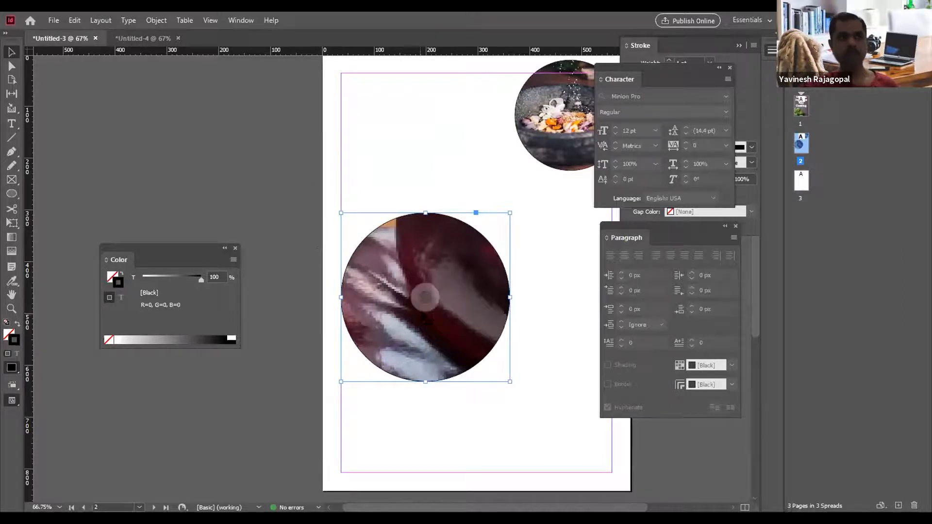
Scale the oversized photo inside the large circle down to about 325 px wide, matching the circle's left and right edges.
{"action": "left_click", "coordinate": [423, 294]}
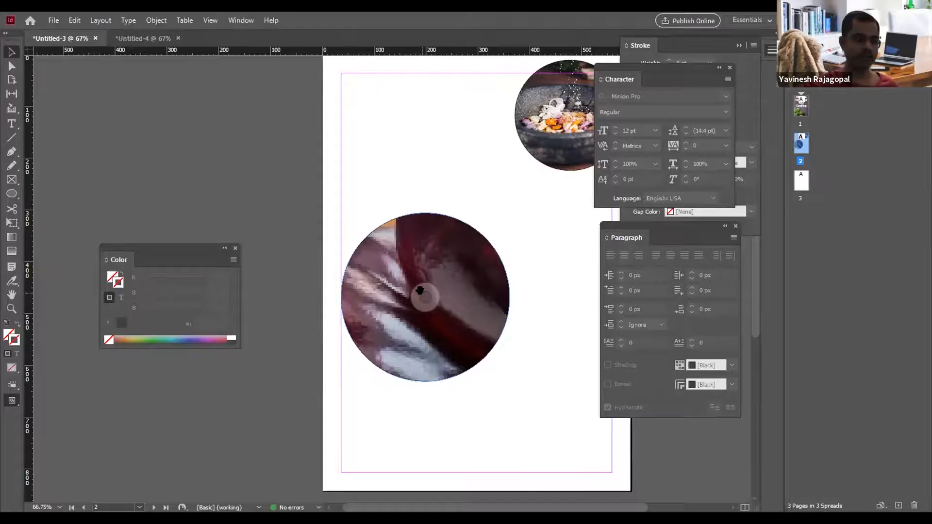
{"action": "scroll", "coordinate": [420, 290], "scroll_direction": "down", "scroll_amount": 3}
{"action": "scroll", "coordinate": [420, 290], "scroll_direction": "down", "scroll_amount": 2}
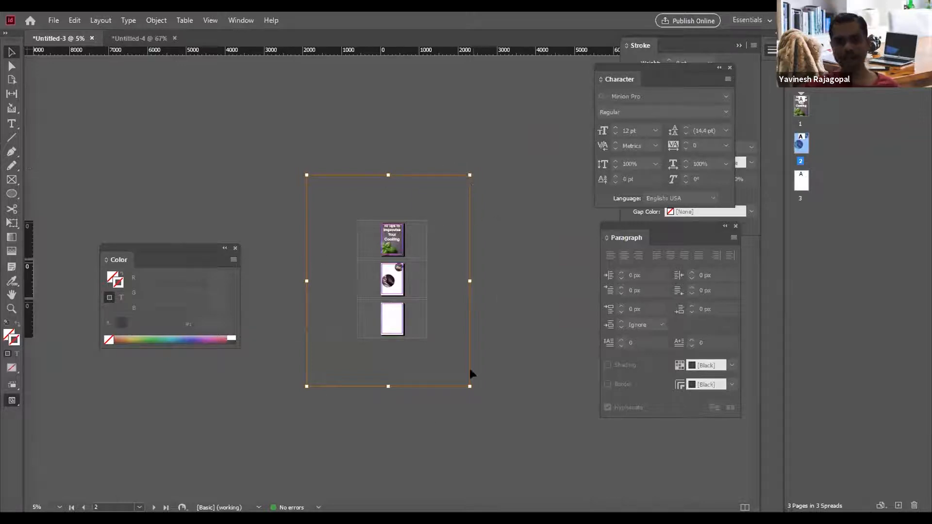
{"action": "left_click_drag", "start_coordinate": [466, 384], "coordinate": [400, 294]}
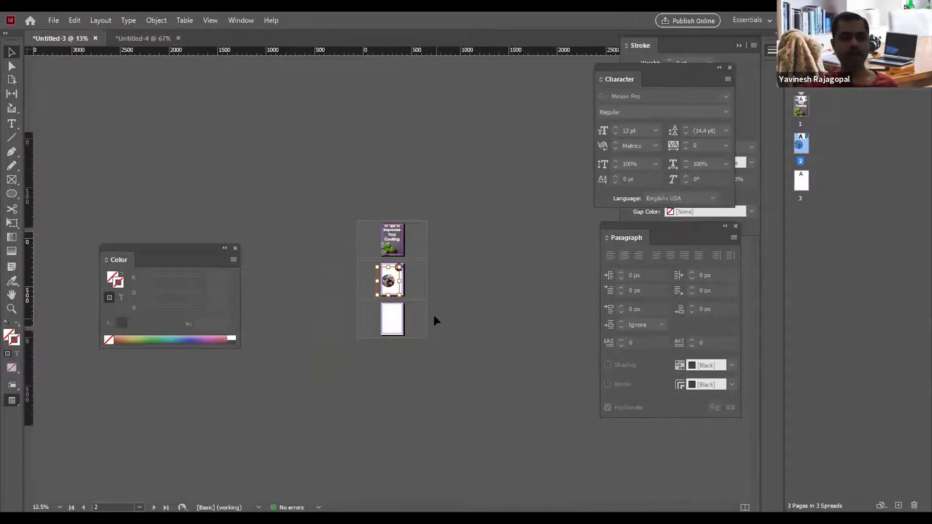
{"action": "key", "text": "ctrl+0"}
{"action": "left_click_drag", "start_coordinate": [457, 275], "coordinate": [417, 269]}
{"action": "left_click_drag", "start_coordinate": [245, 277], "coordinate": [290, 275]}
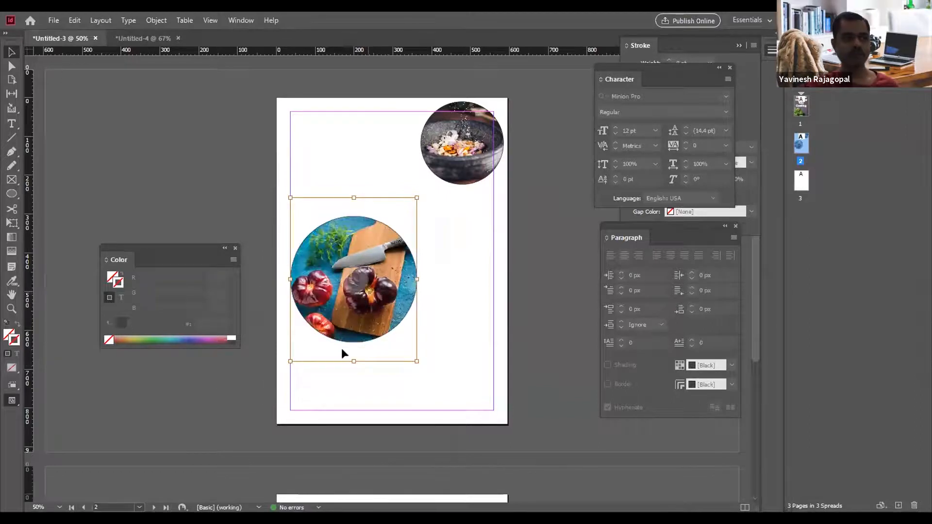
Nudge the photo vertically within the large circle, ending about 30 px lower, with the knife and vegetables framed and the circle fully covered.
{"action": "key", "text": "Up"}
{"action": "key", "text": "Up"}
{"action": "key", "text": "Up"}
{"action": "key", "text": "Up"}
{"action": "key", "text": "Down"}
{"action": "key", "text": "Down"}
{"action": "key", "text": "Down"}
{"action": "key", "text": "Down"}
{"action": "key", "text": "Down"}
{"action": "key", "text": "Down"}
{"action": "key", "text": "Down"}
{"action": "key", "text": "Down"}
{"action": "key", "text": "Up"}
{"action": "key", "text": "Up"}
{"action": "key", "text": "Up"}
{"action": "key", "text": "Up"}
{"action": "key", "text": "Up"}
{"action": "key", "text": "Down"}
{"action": "key", "text": "Down"}
{"action": "key", "text": "Up"}
{"action": "key", "text": "Down"}
{"action": "key", "text": "Down"}
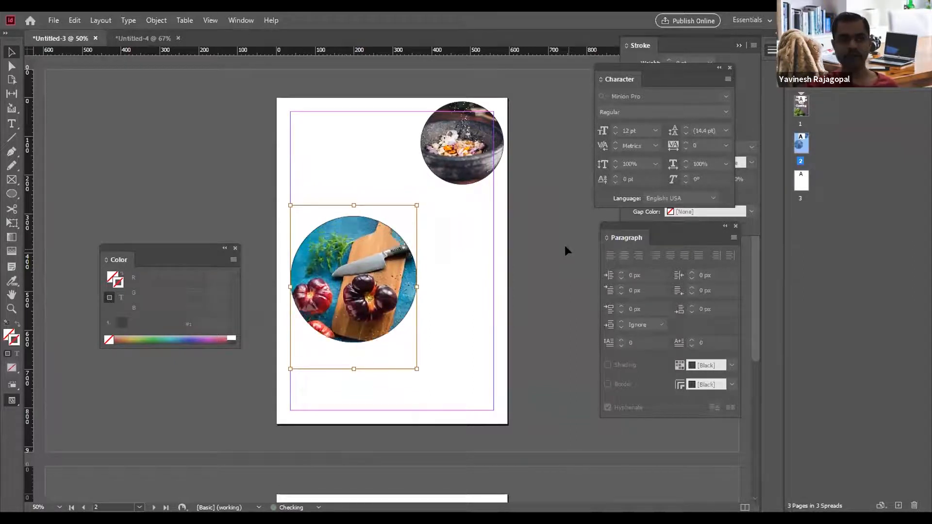
{"action": "key", "text": "Down"}
{"action": "key", "text": "Down"}
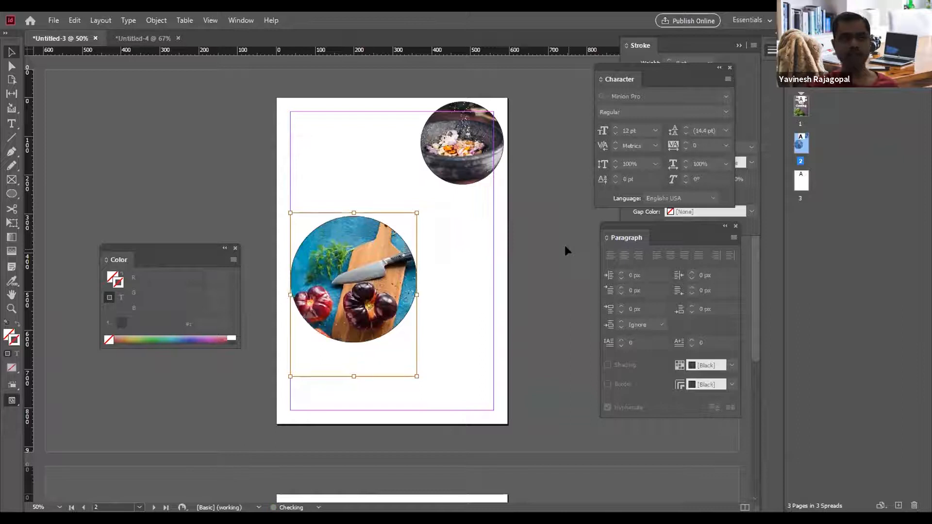
{"action": "key", "text": "Down"}
{"action": "key", "text": "Down"}
{"action": "key", "text": "Down"}
{"action": "key", "text": "Down"}
{"action": "key", "text": "Down"}
{"action": "key", "text": "Down"}
{"action": "key", "text": "Down"}
{"action": "key", "text": "Down"}
{"action": "key", "text": "Down"}
{"action": "key", "text": "Down"}
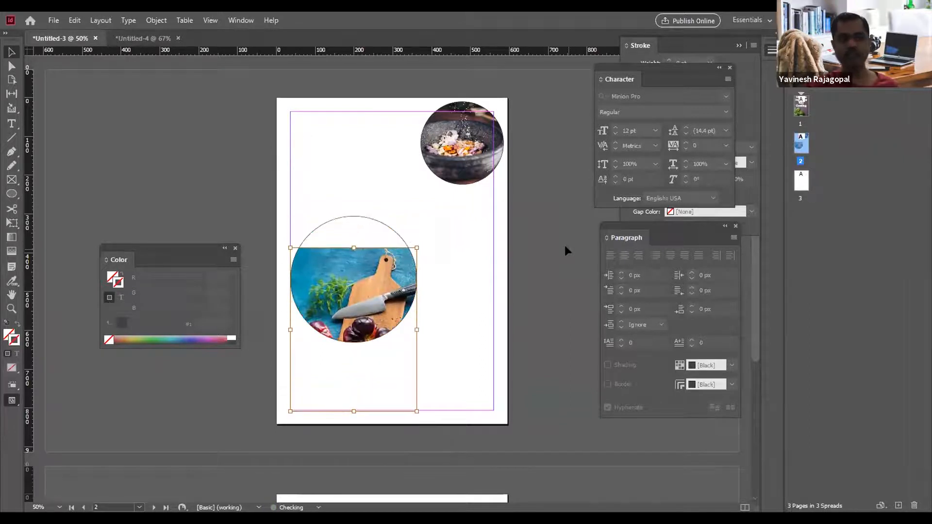
{"action": "key", "text": "Up"}
{"action": "key", "text": "Up"}
{"action": "key", "text": "Up"}
{"action": "key", "text": "Up"}
{"action": "key", "text": "Up"}
{"action": "key", "text": "Up"}
{"action": "key", "text": "Up"}
{"action": "key", "text": "Up"}
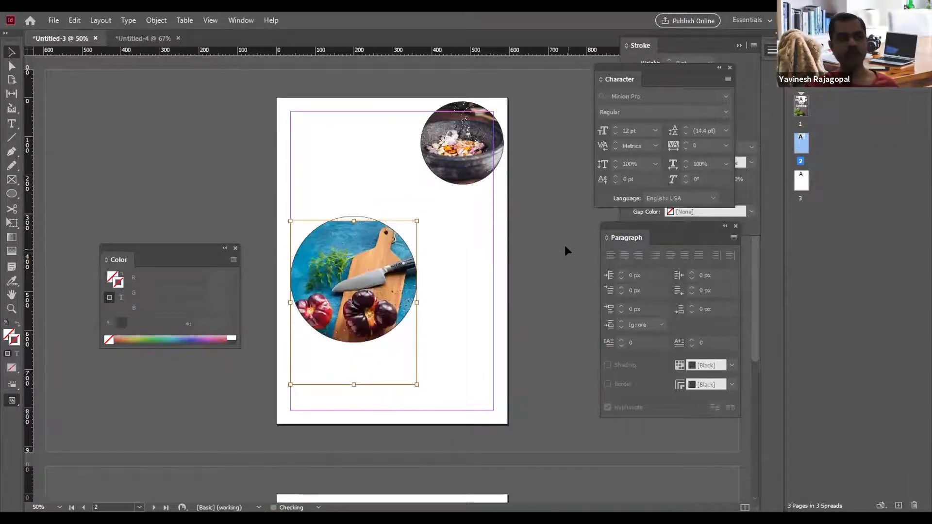
{"action": "key", "text": "Up"}
{"action": "key", "text": "Up"}
{"action": "key", "text": "Up"}
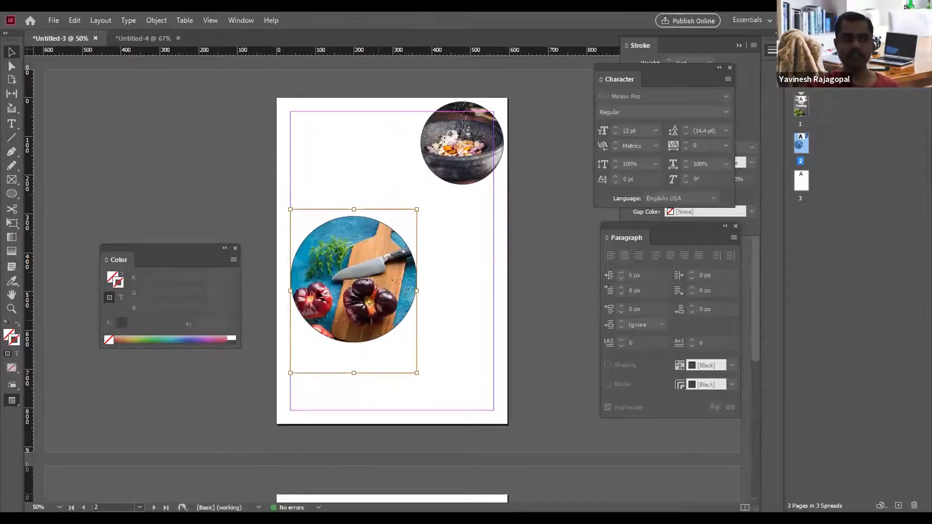
{"action": "left_click", "coordinate": [456, 214]}
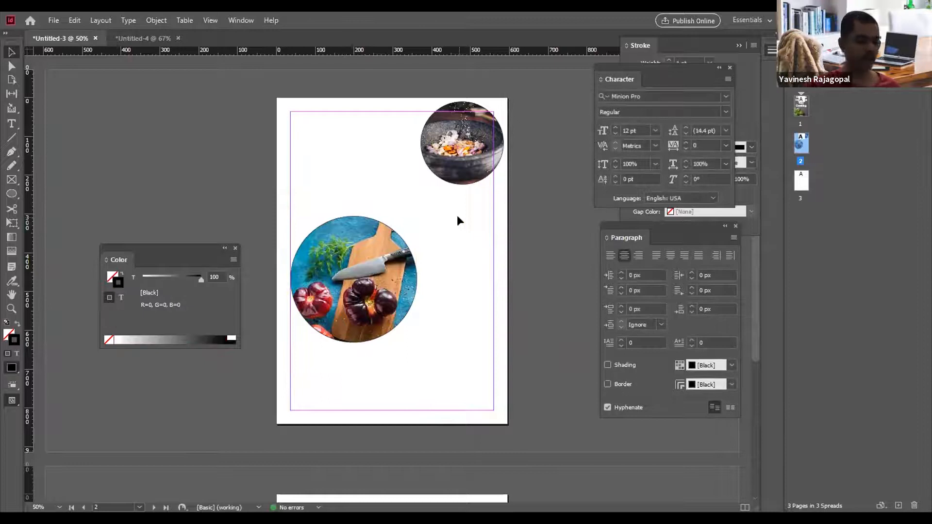
Remove the black outline from both circular photo frames.
{"action": "left_click_drag", "start_coordinate": [340, 115], "coordinate": [493, 302]}
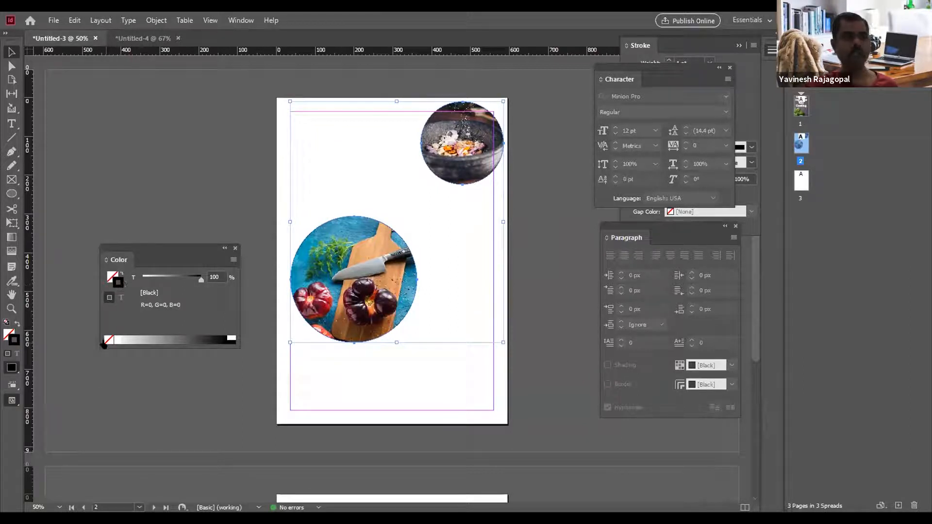
{"action": "left_click", "coordinate": [109, 342]}
{"action": "left_click", "coordinate": [199, 137]}
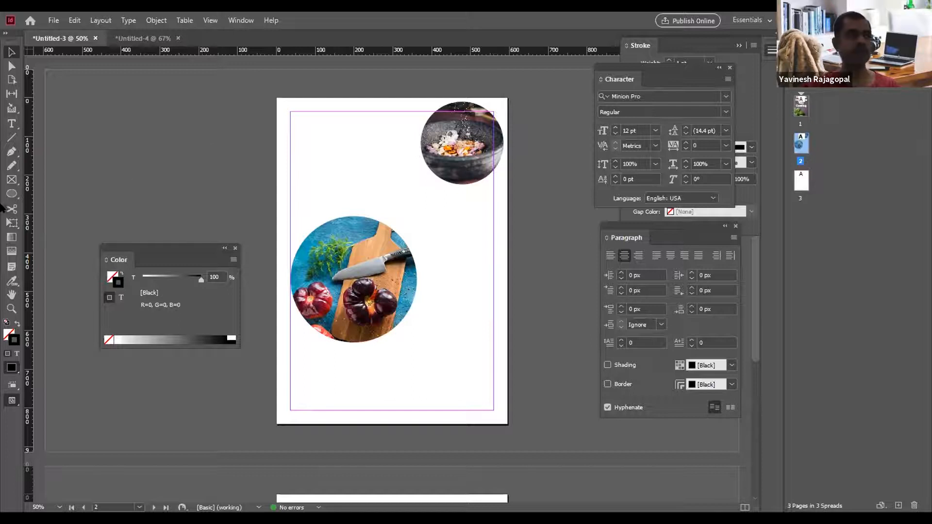
Draw a closed, curved freeform shape about 160 px wide and 195 px tall with the Pen tool, below and right of the large circle.
{"action": "left_click", "coordinate": [12, 152]}
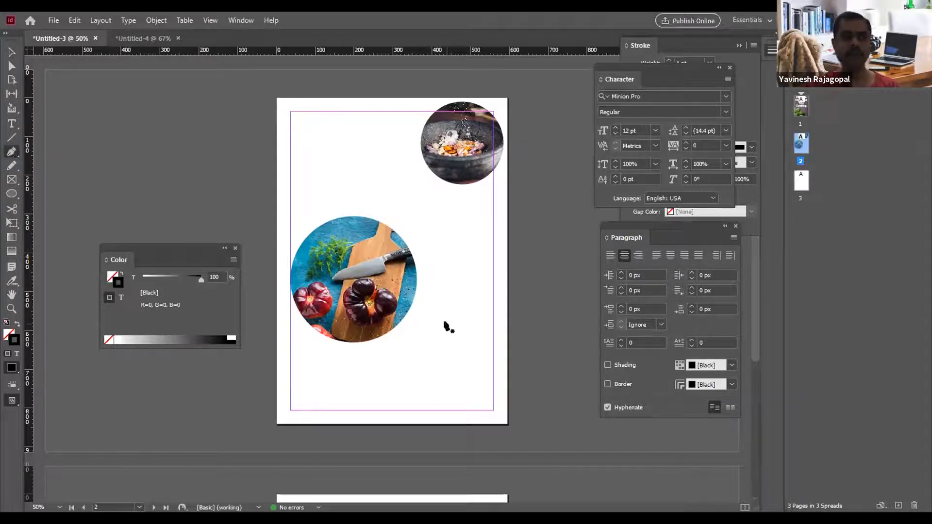
{"action": "left_click", "coordinate": [483, 306]}
{"action": "left_click", "coordinate": [441, 308]}
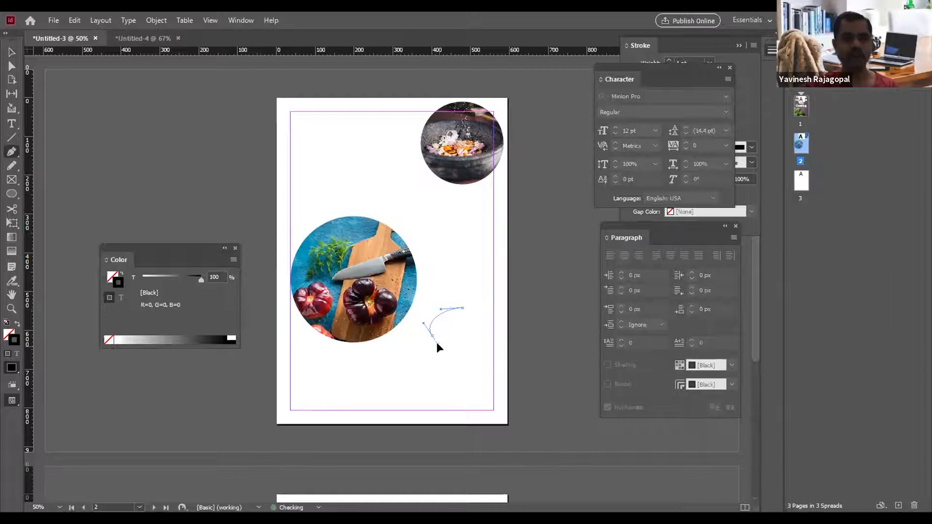
{"action": "left_click_drag", "start_coordinate": [446, 378], "coordinate": [497, 338]}
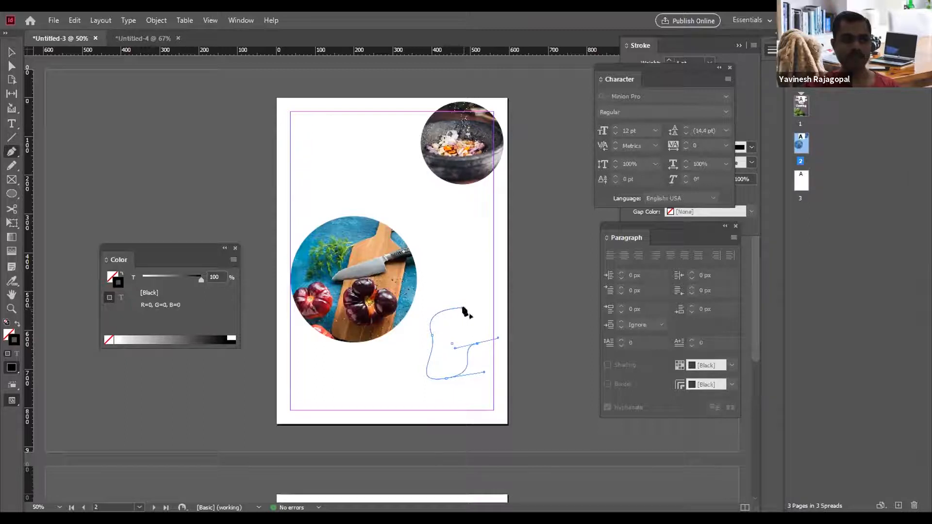
{"action": "left_click_drag", "start_coordinate": [462, 308], "coordinate": [487, 321]}
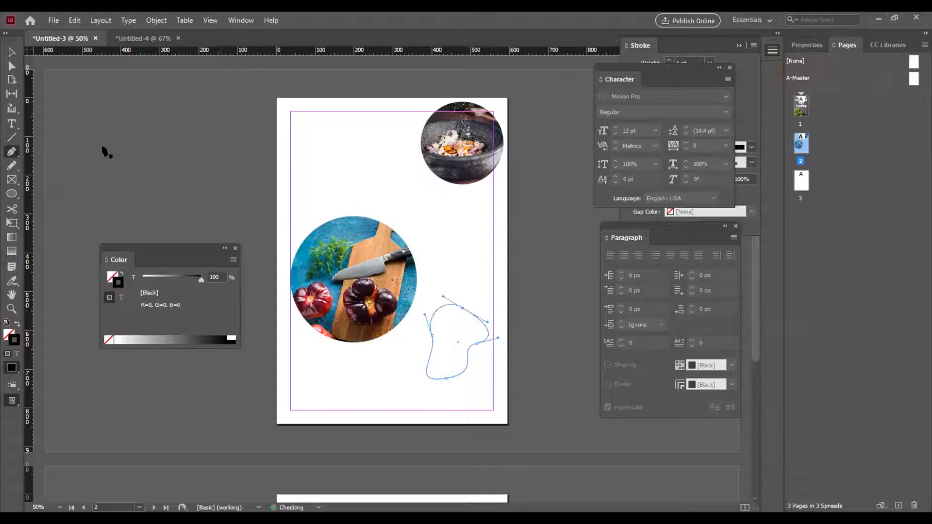
{"action": "left_click", "coordinate": [12, 52]}
{"action": "left_click", "coordinate": [385, 344]}
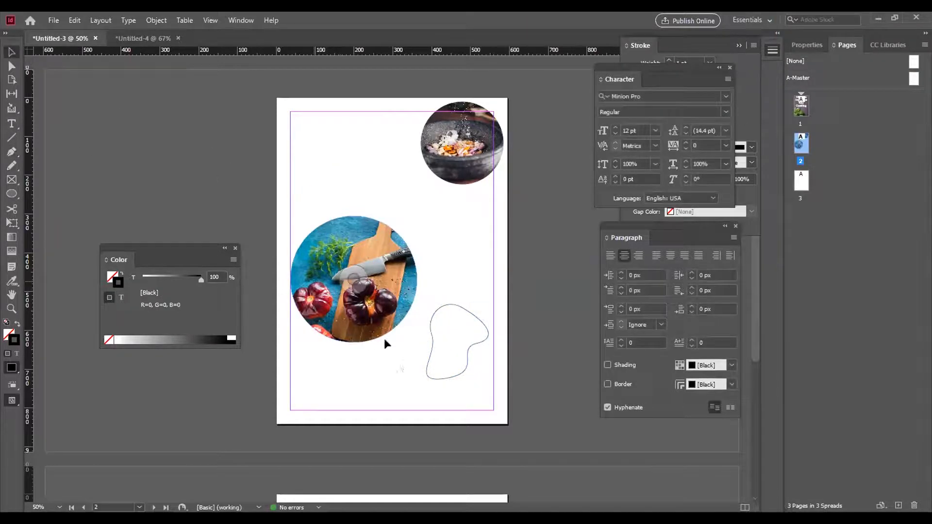
Add extra anchor points along the upper edge of the freeform shape.
{"action": "left_click", "coordinate": [475, 306]}
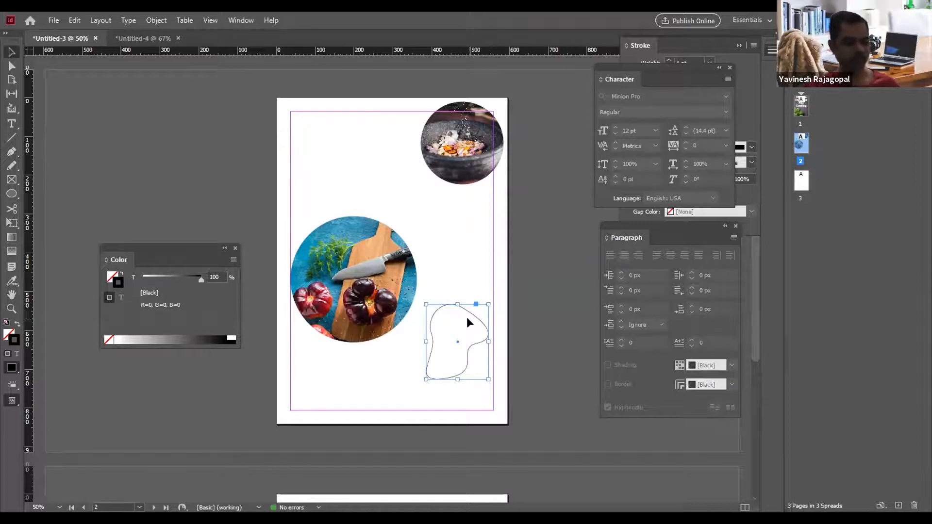
{"action": "key", "text": "p"}
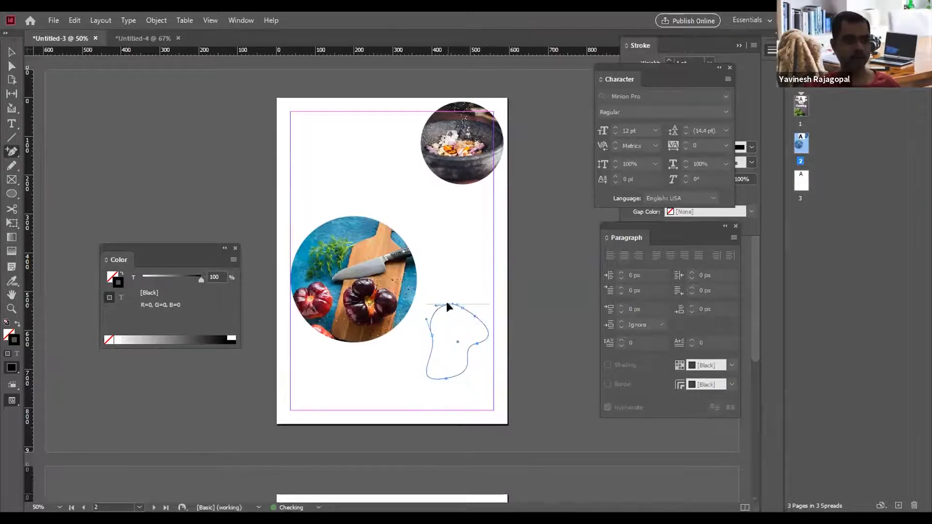
{"action": "key", "text": "a"}
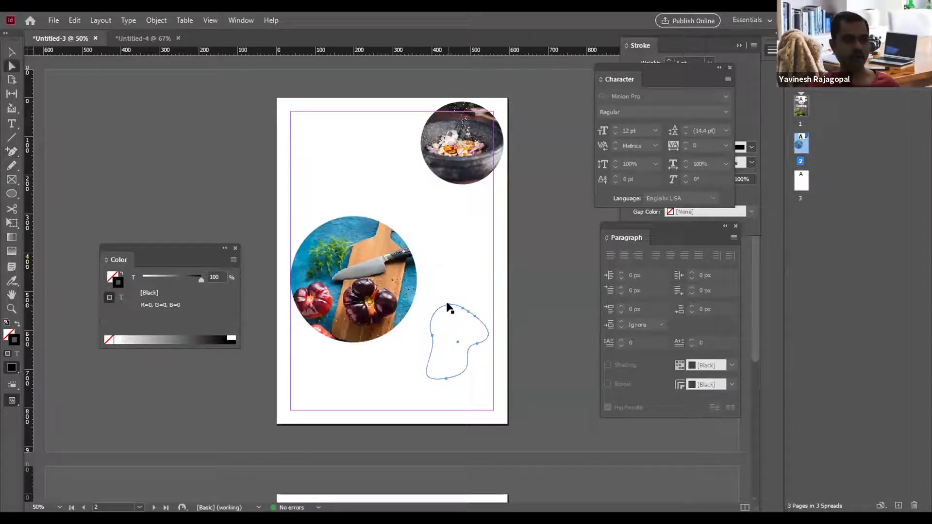
Pull the freeform shape's upper anchor points up by about 150 px and bulge its upper right side outward.
{"action": "left_click_drag", "start_coordinate": [447, 306], "coordinate": [447, 246]}
{"action": "key", "text": "ctrl+z"}
{"action": "left_click_drag", "start_coordinate": [448, 305], "coordinate": [445, 247]}
{"action": "left_click_drag", "start_coordinate": [459, 306], "coordinate": [478, 255]}
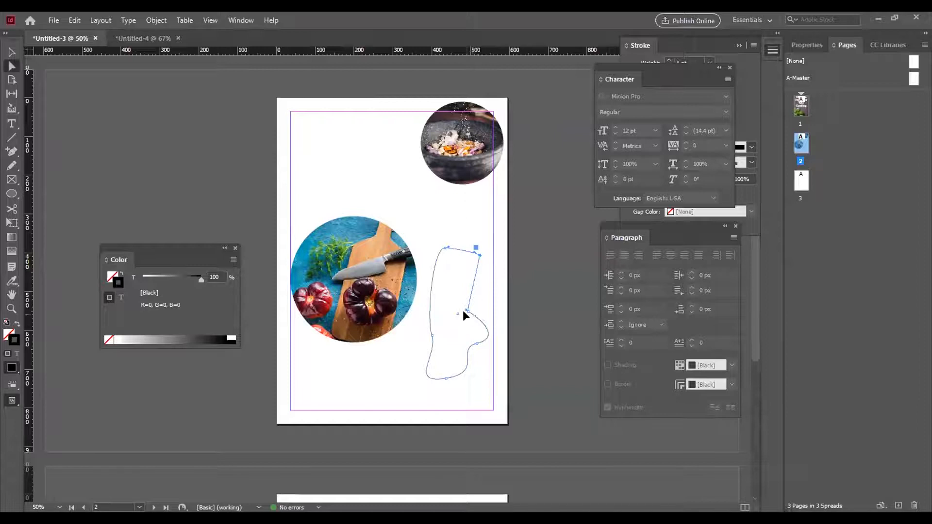
{"action": "left_click_drag", "start_coordinate": [467, 313], "coordinate": [481, 294]}
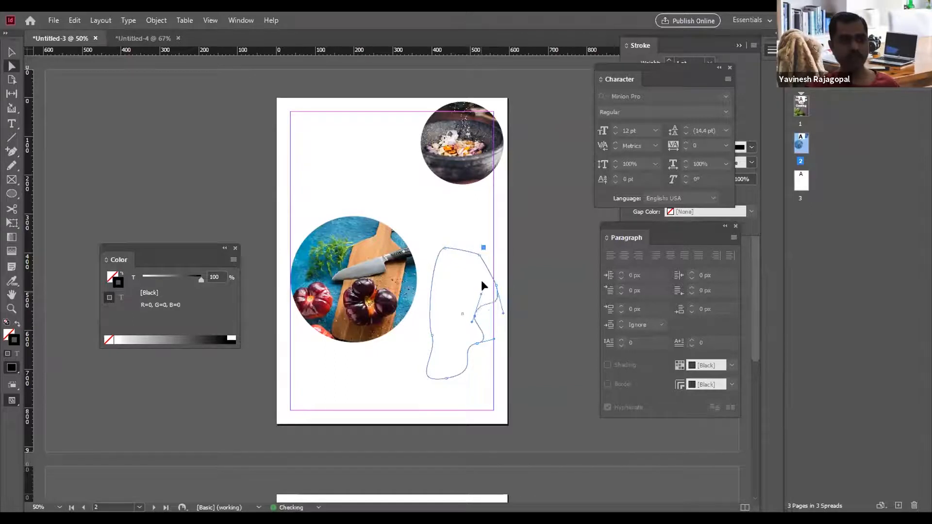
Extend the direction handle of the freeform shape's top-right anchor point up and left to round the top edge.
{"action": "left_click", "coordinate": [476, 255]}
{"action": "left_click_drag", "start_coordinate": [481, 252], "coordinate": [475, 249]}
{"action": "key", "text": "ctrl+space"}
{"action": "left_click_drag", "start_coordinate": [416, 217], "coordinate": [605, 443]}
{"action": "left_click_drag", "start_coordinate": [378, 254], "coordinate": [461, 282]}
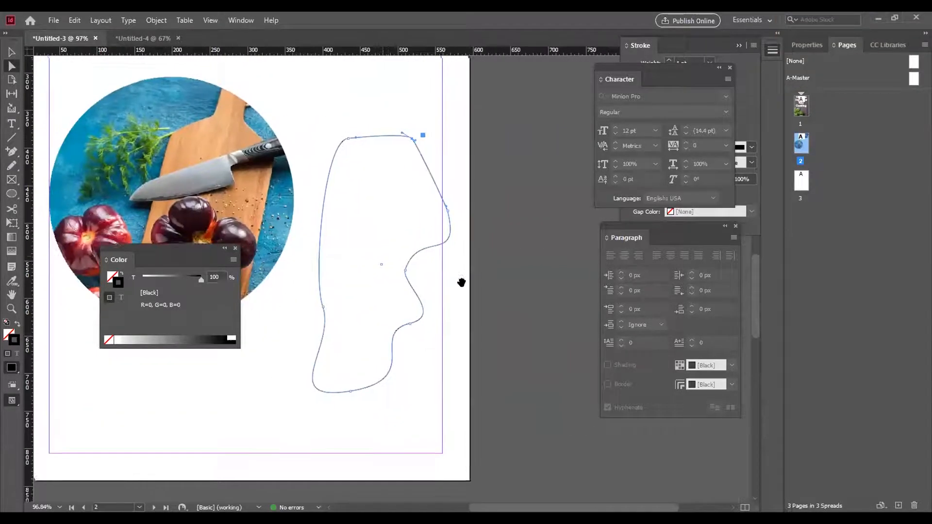
{"action": "left_click", "coordinate": [241, 19]}
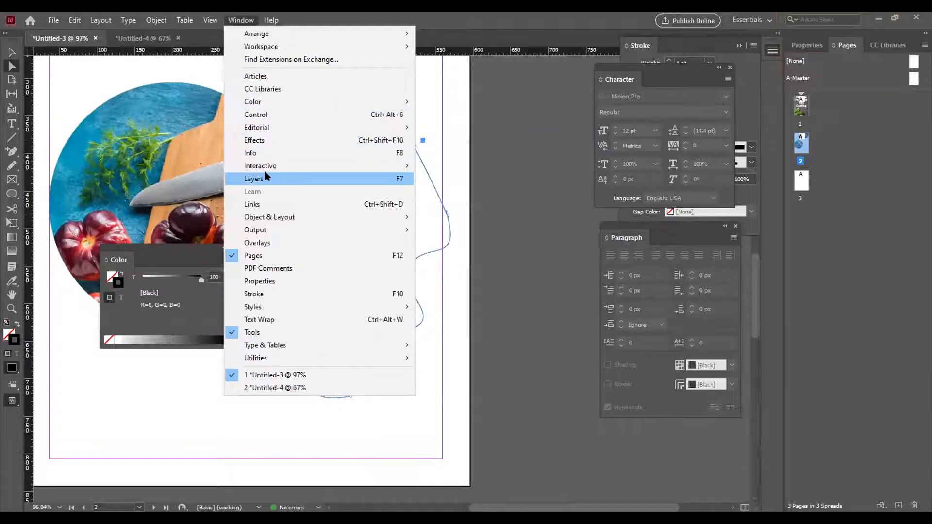
{"action": "key", "text": "Escape"}
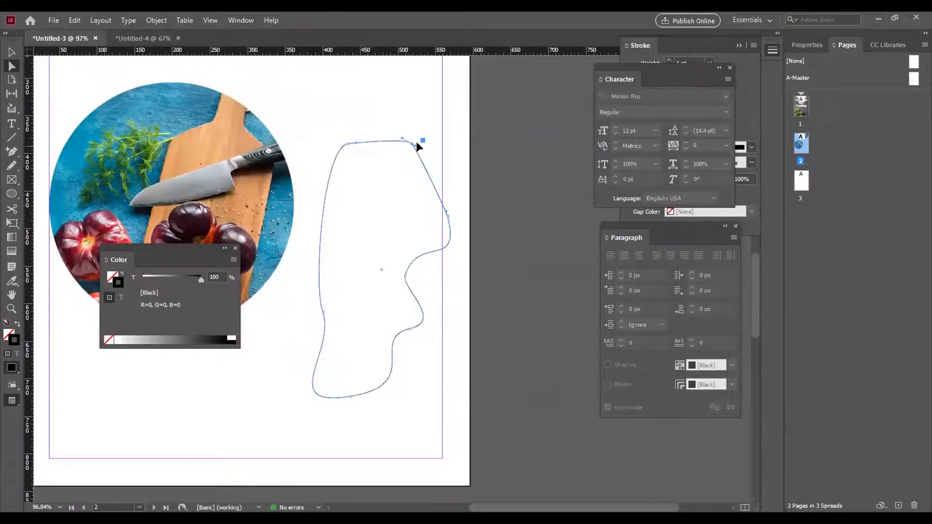
{"action": "left_click_drag", "start_coordinate": [413, 142], "coordinate": [381, 107]}
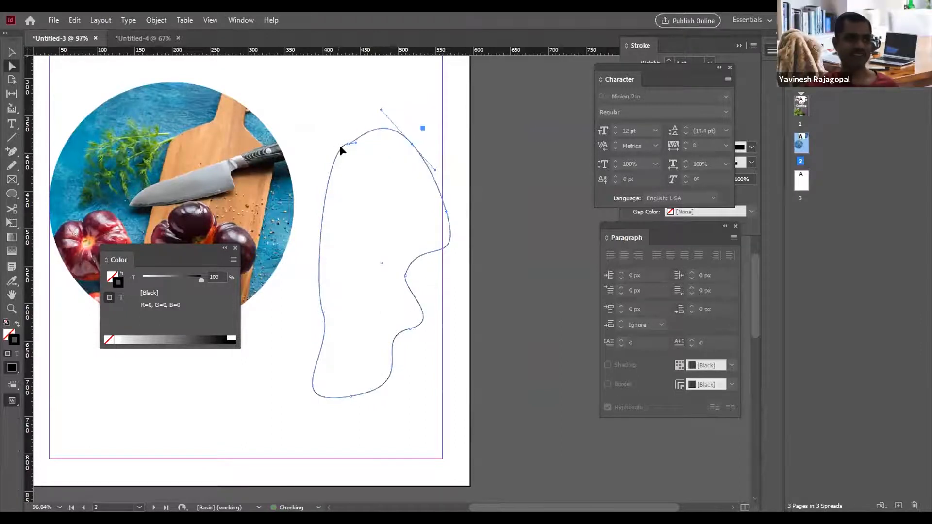
Lengthen the top-left anchor point's direction handle and move the point down to form a rounded head with a notch below it.
{"action": "left_click_drag", "start_coordinate": [355, 142], "coordinate": [275, 96]}
{"action": "left_click_drag", "start_coordinate": [348, 149], "coordinate": [349, 219]}
{"action": "left_click", "coordinate": [482, 151]}
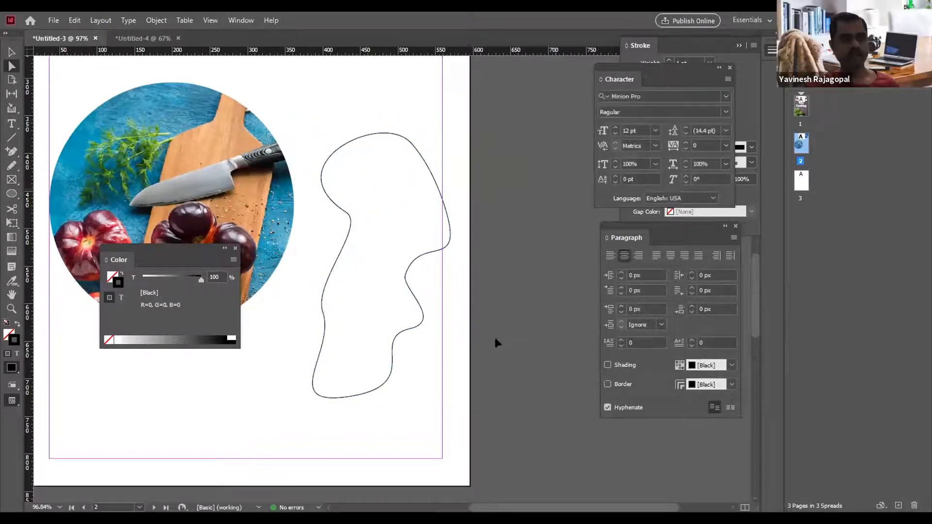
Place the image pexels-expect-best-323780_small_500px.jpg inside the freeform shape.
{"action": "key", "text": "v"}
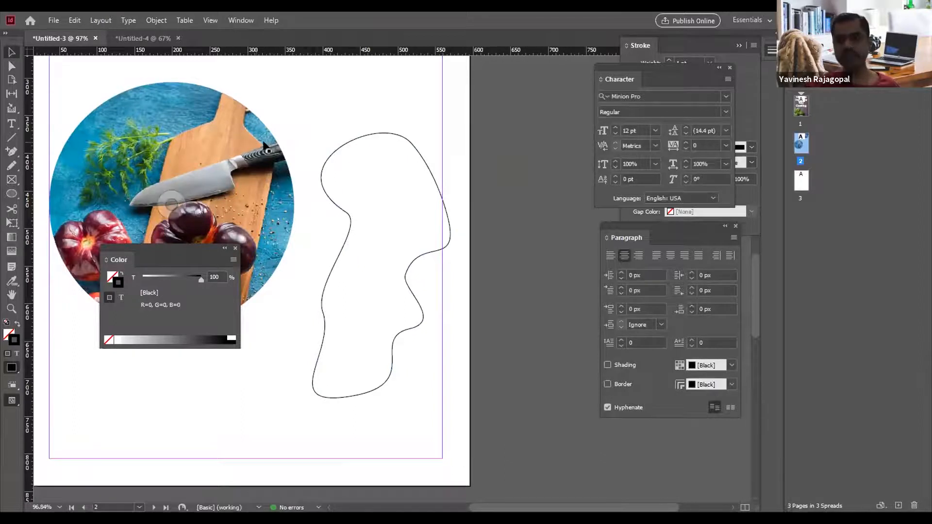
{"action": "left_click", "coordinate": [359, 136]}
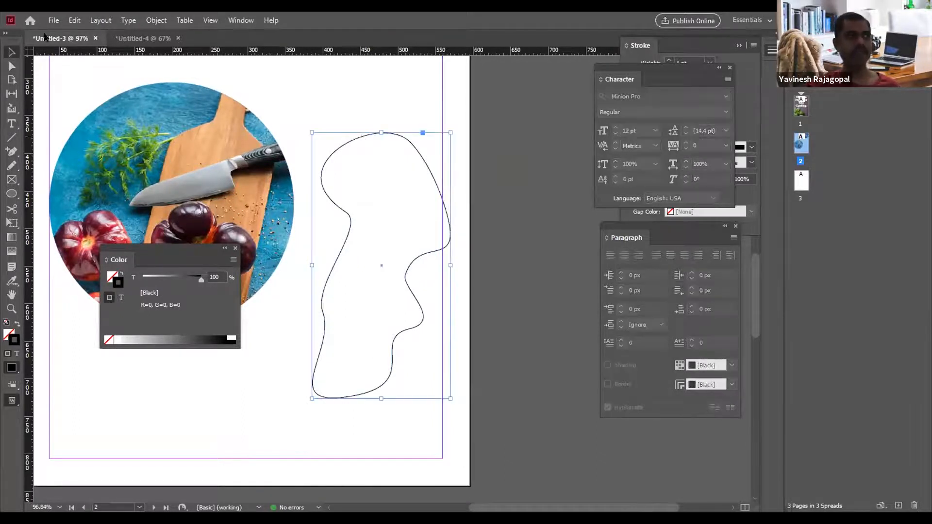
{"action": "left_click", "coordinate": [53, 20]}
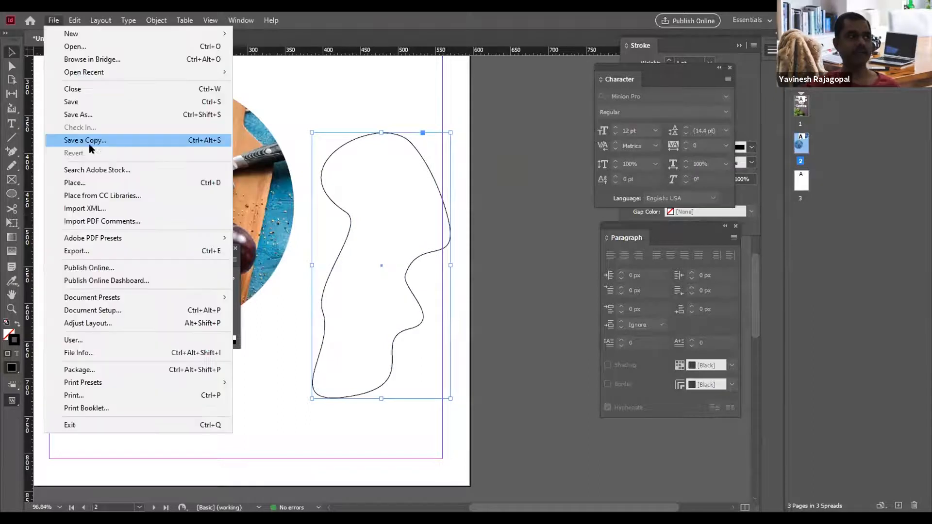
{"action": "left_click", "coordinate": [70, 182]}
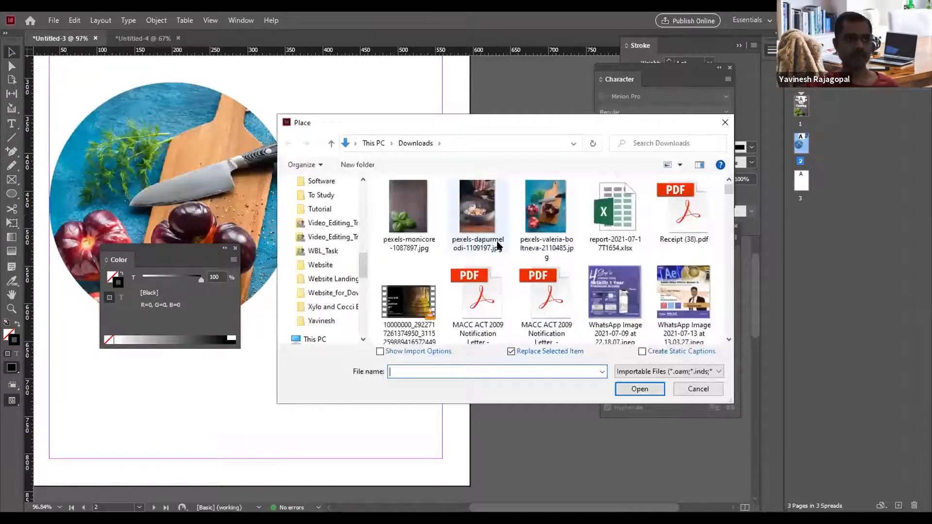
{"action": "scroll", "coordinate": [534, 240], "scroll_direction": "down", "scroll_amount": 3}
{"action": "scroll", "coordinate": [536, 238], "scroll_direction": "up", "scroll_amount": 3}
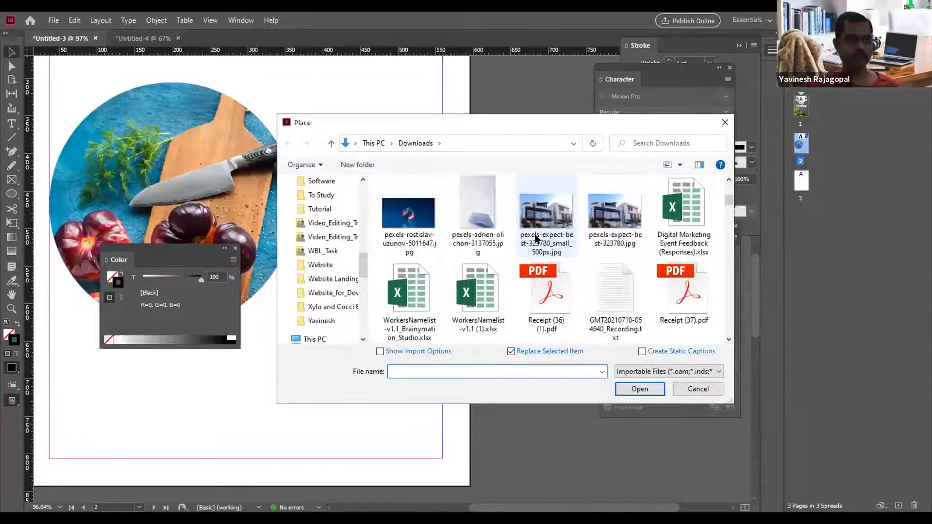
{"action": "left_click", "coordinate": [551, 213]}
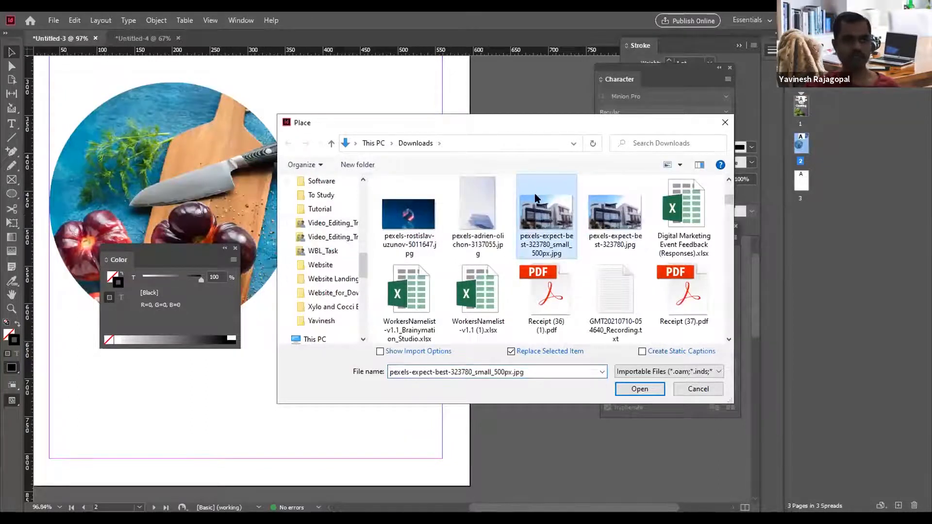
{"action": "left_click", "coordinate": [646, 390]}
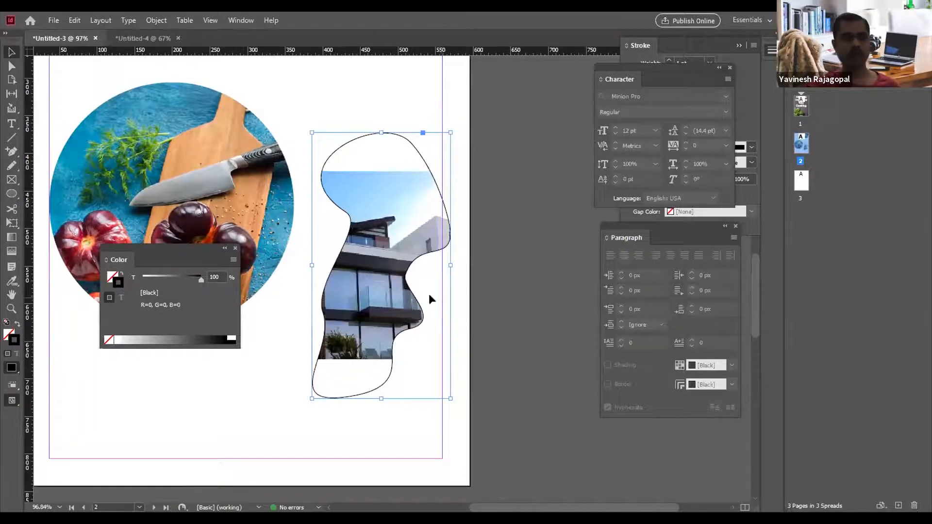
Enlarge the house photo until it fills the whole freeform frame, and remove the frame's black stroke.
{"action": "left_click", "coordinate": [378, 263]}
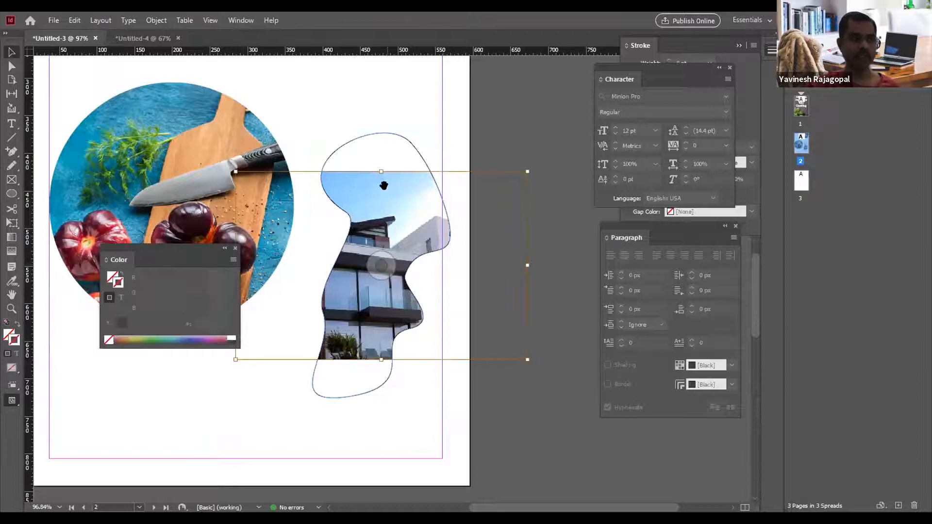
{"action": "left_click_drag", "start_coordinate": [380, 171], "coordinate": [390, 123]}
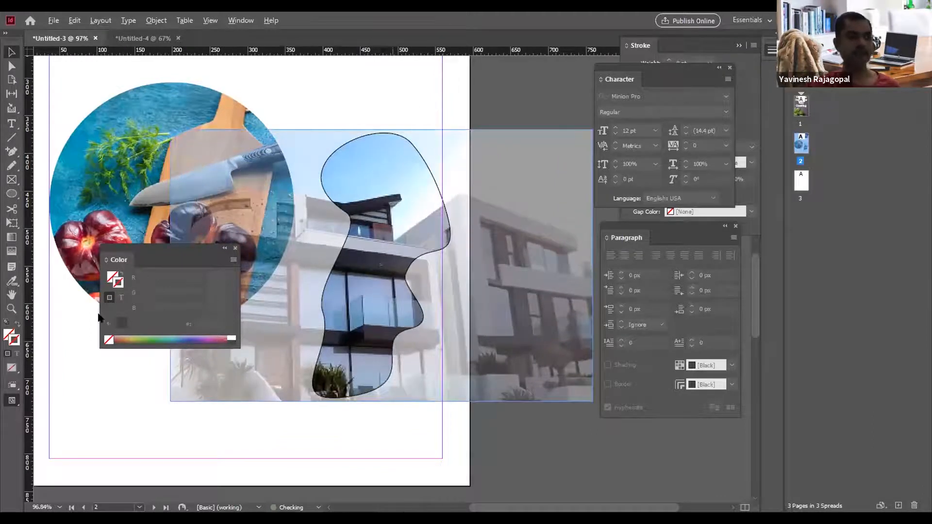
{"action": "left_click", "coordinate": [369, 97]}
{"action": "left_click", "coordinate": [378, 170]}
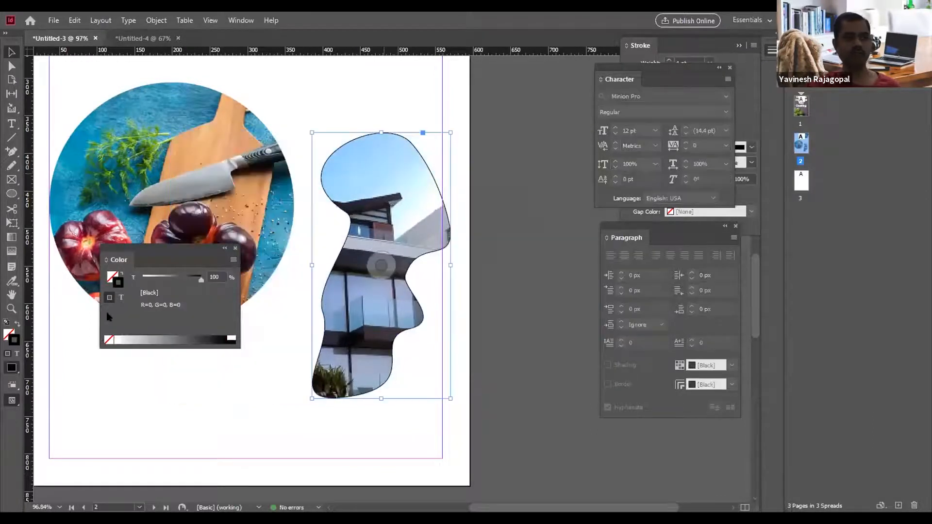
{"action": "left_click", "coordinate": [370, 79]}
Hide all panels, view the three pages together, and fit page 2 in the window.
{"action": "key", "text": "Tab"}
{"action": "key", "text": "Tab"}
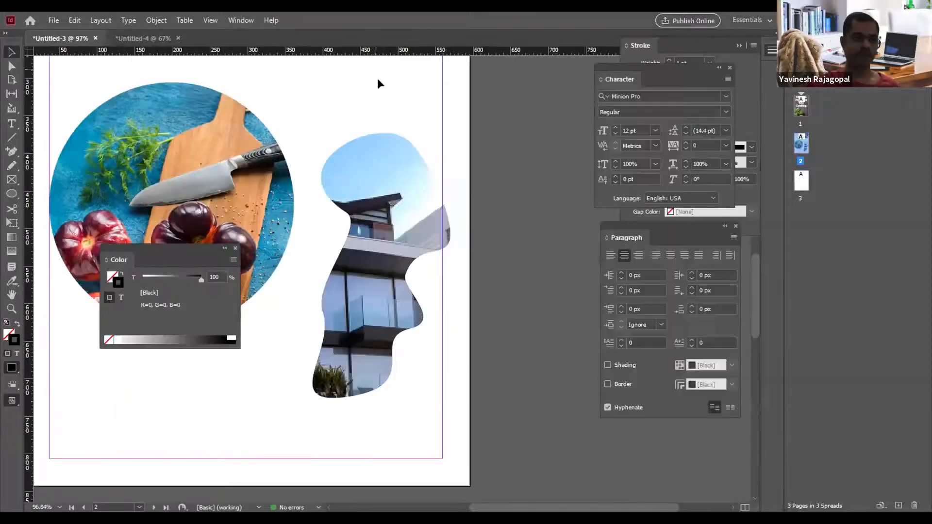
{"action": "key", "text": "Tab"}
{"action": "key", "text": "ctrl+minus"}
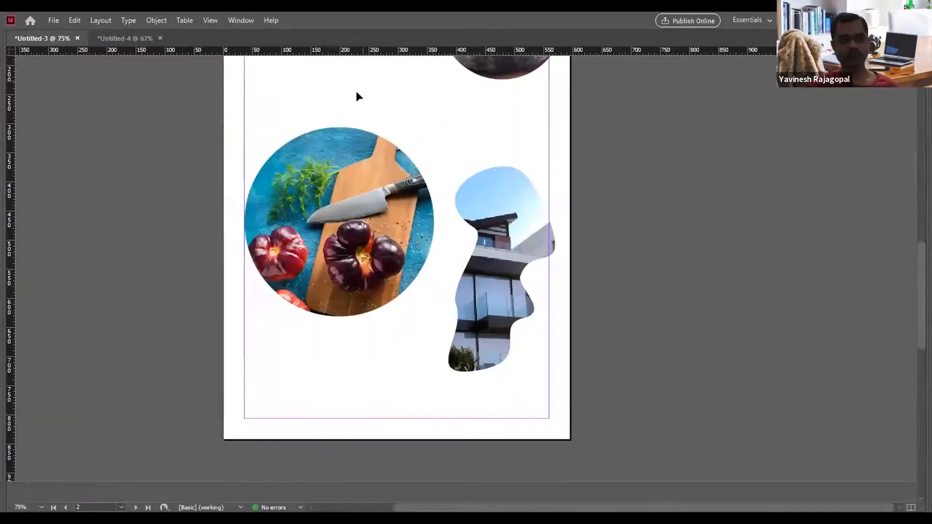
{"action": "key", "text": "ctrl+minus"}
{"action": "key", "text": "ctrl+minus"}
{"action": "key", "text": "ctrl+minus"}
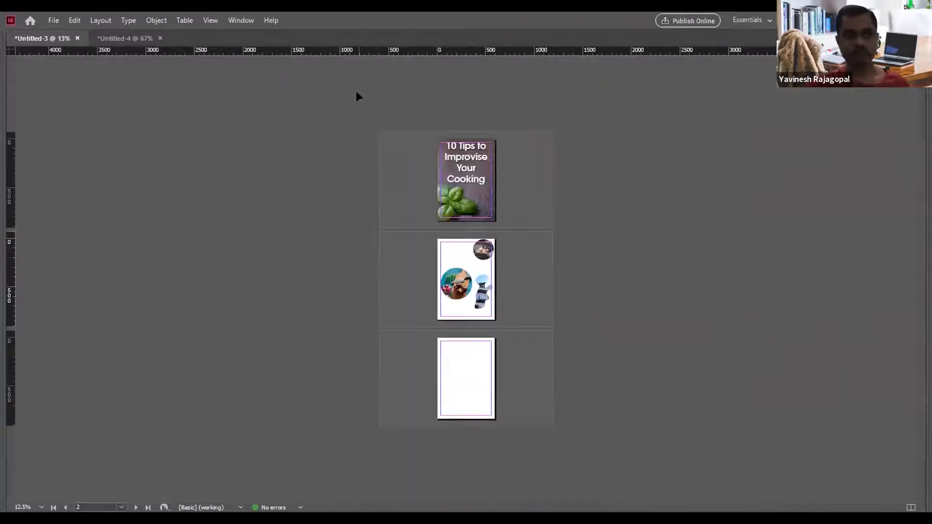
{"action": "key", "text": "ctrl+0"}
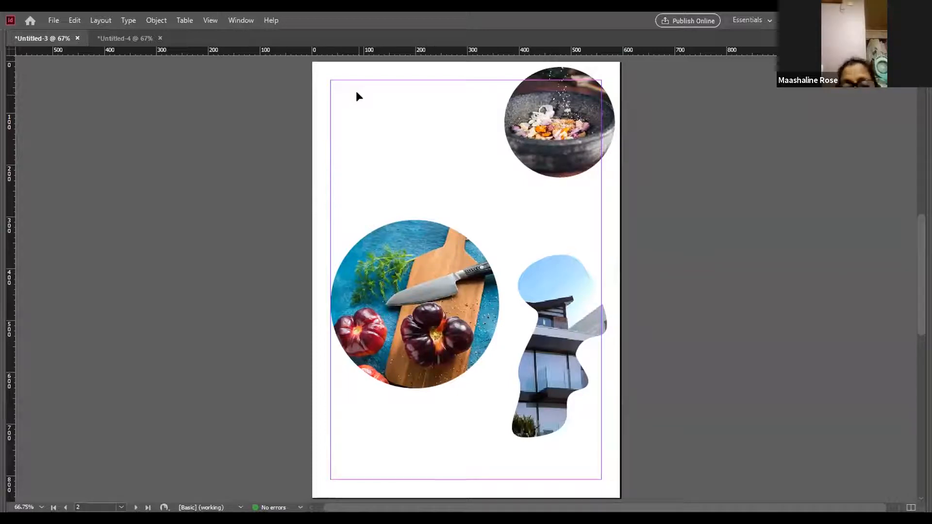
Move the cutting-board circle up so it overlaps the bowl circle, and the freeform house frame up against the cutting-board circle's left edge.
{"action": "left_click_drag", "start_coordinate": [356, 92], "coordinate": [433, 106]}
{"action": "scroll", "coordinate": [612, 360], "scroll_direction": "up", "scroll_amount": 2}
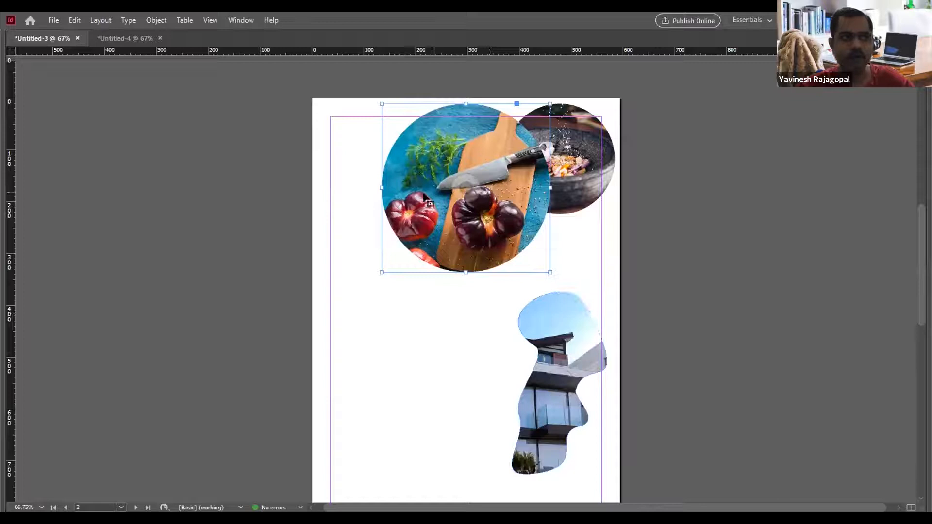
{"action": "left_click_drag", "start_coordinate": [406, 201], "coordinate": [409, 214]}
{"action": "left_click", "coordinate": [735, 226]}
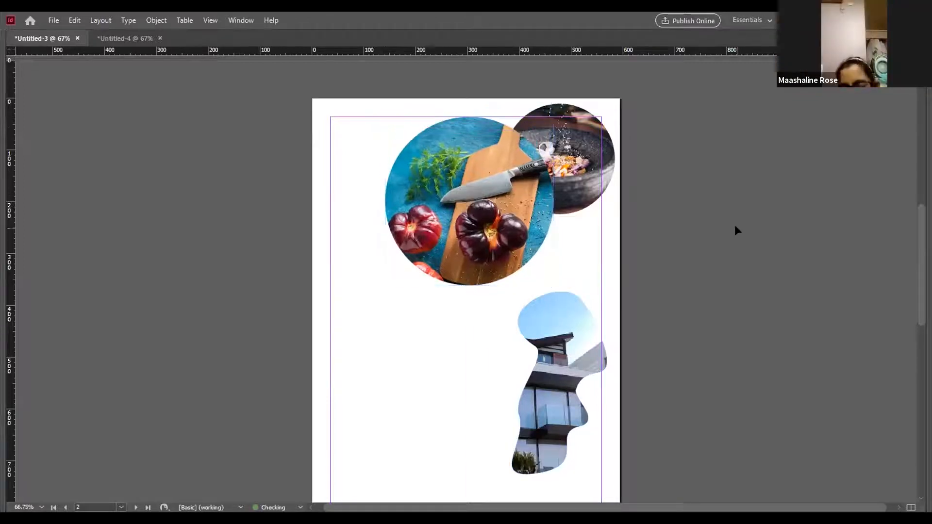
{"action": "left_click_drag", "start_coordinate": [430, 318], "coordinate": [349, 194]}
{"action": "left_click", "coordinate": [743, 313]}
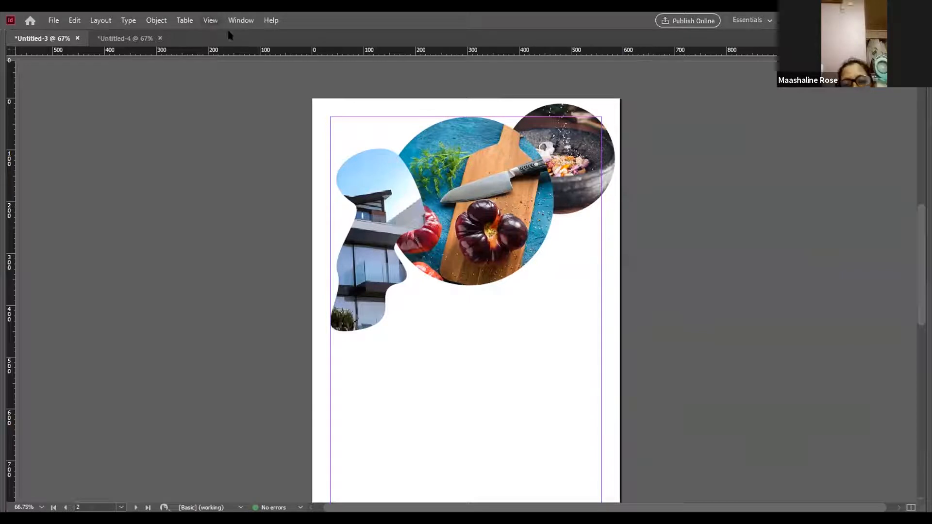
Turn on Overprint Preview and delete the freeform frame with the house photo.
{"action": "key", "text": "ctrl+alt+shift+y"}
{"action": "left_click", "coordinate": [563, 287]}
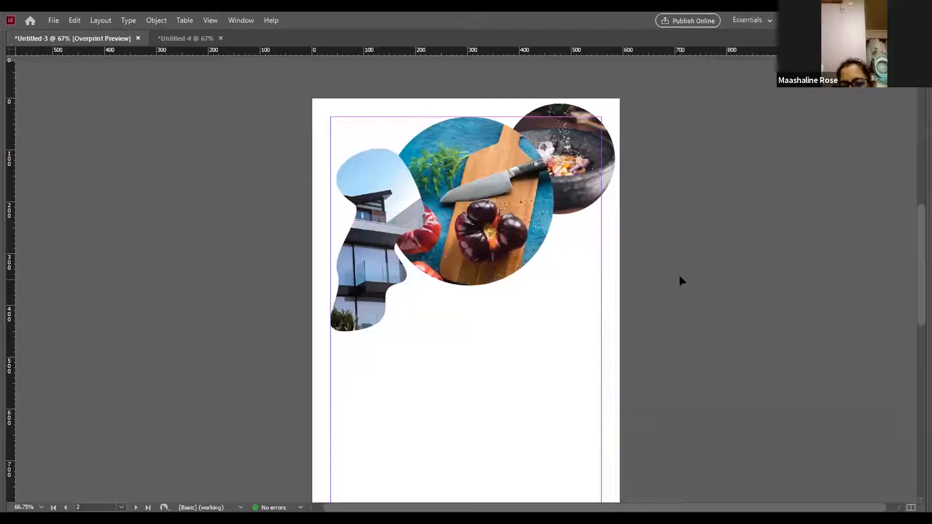
{"action": "left_click", "coordinate": [373, 292]}
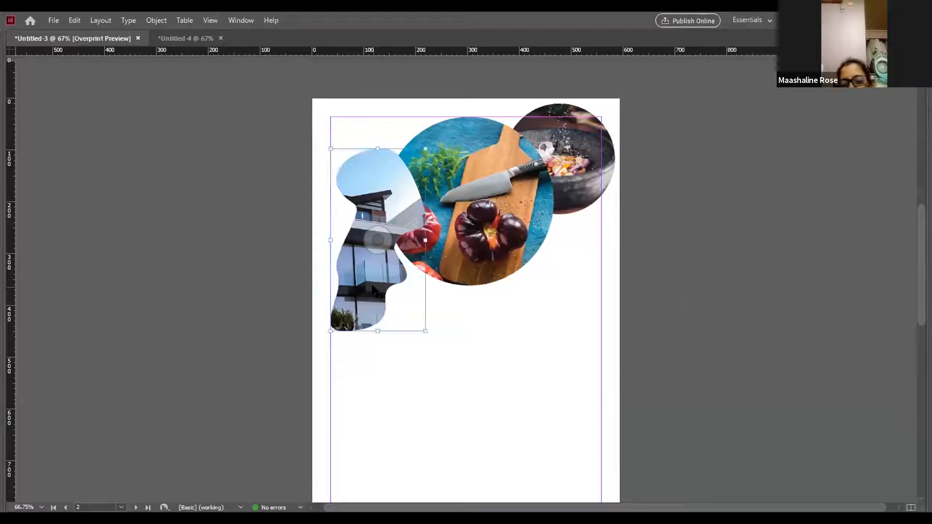
{"action": "key", "text": "Delete"}
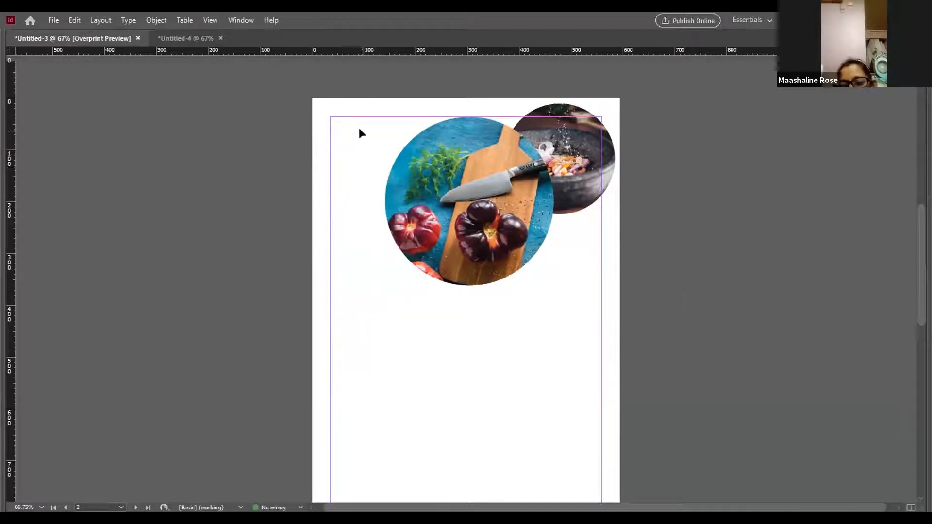
Move the cutting-board and bowl circles together down and left so both sit inside the page margins.
{"action": "left_click_drag", "start_coordinate": [359, 129], "coordinate": [577, 203]}
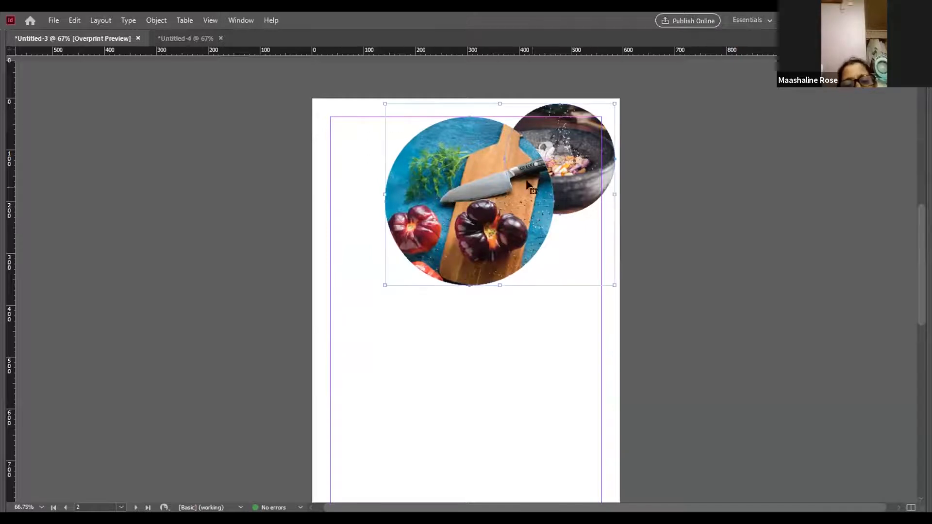
{"action": "left_click_drag", "start_coordinate": [539, 128], "coordinate": [508, 176]}
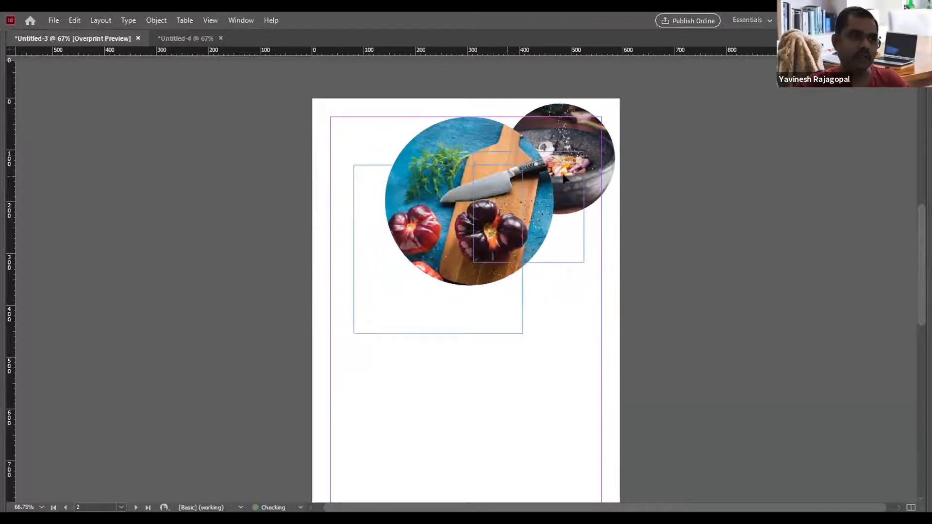
{"action": "left_click", "coordinate": [687, 179]}
Draw a circle about 255 px wide at the page's lower left margin and a smaller one about 145 px wide overlapping its upper right.
{"action": "scroll", "coordinate": [519, 350], "scroll_direction": "down", "scroll_amount": 3}
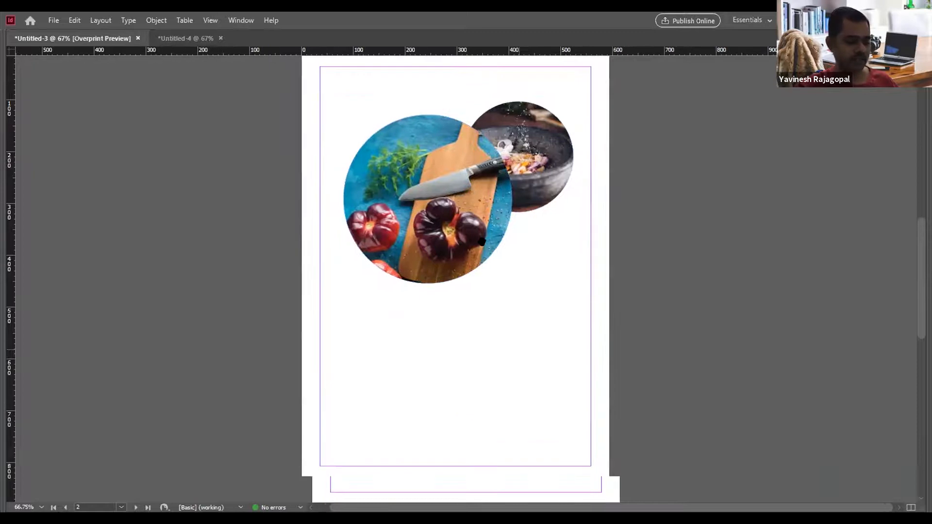
{"action": "mouse_move", "coordinate": [386, 337]}
{"action": "left_mouse_down"}
{"action": "mouse_move", "coordinate": [472, 387]}
{"action": "mouse_move", "coordinate": [463, 403]}
{"action": "left_mouse_up"}
{"action": "left_click_drag", "start_coordinate": [447, 308], "coordinate": [485, 345]}
{"action": "key", "text": "v"}
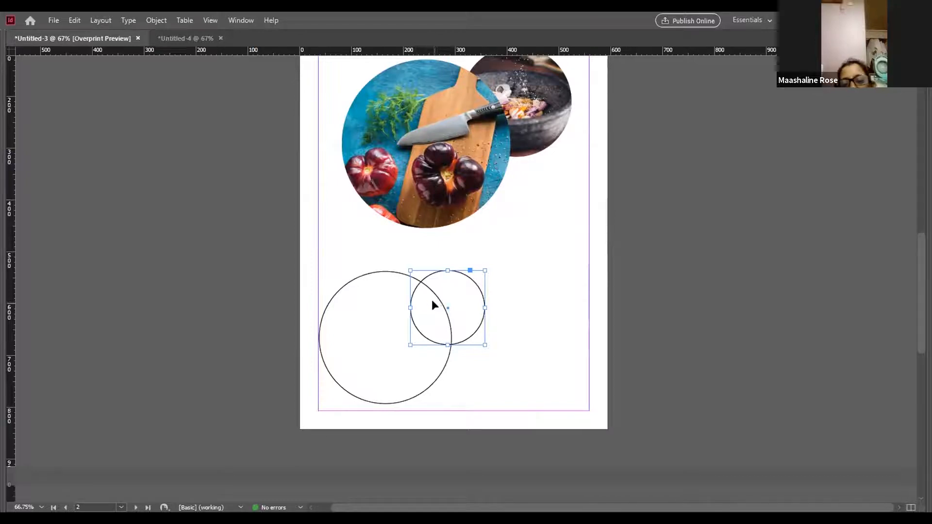
Combine the two overlapping empty circles into one shape with the Pathfinder Add operation.
{"action": "left_click", "coordinate": [240, 20]}
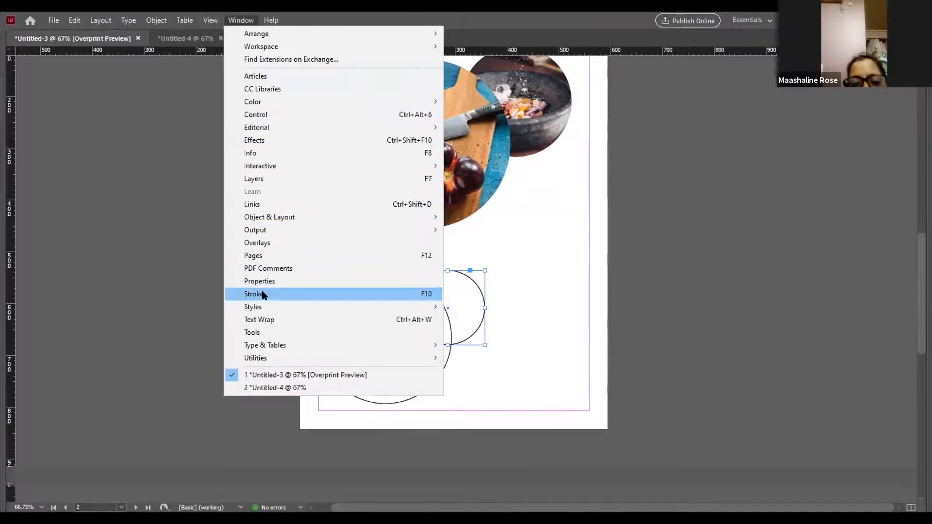
{"action": "mouse_move", "coordinate": [278, 217]}
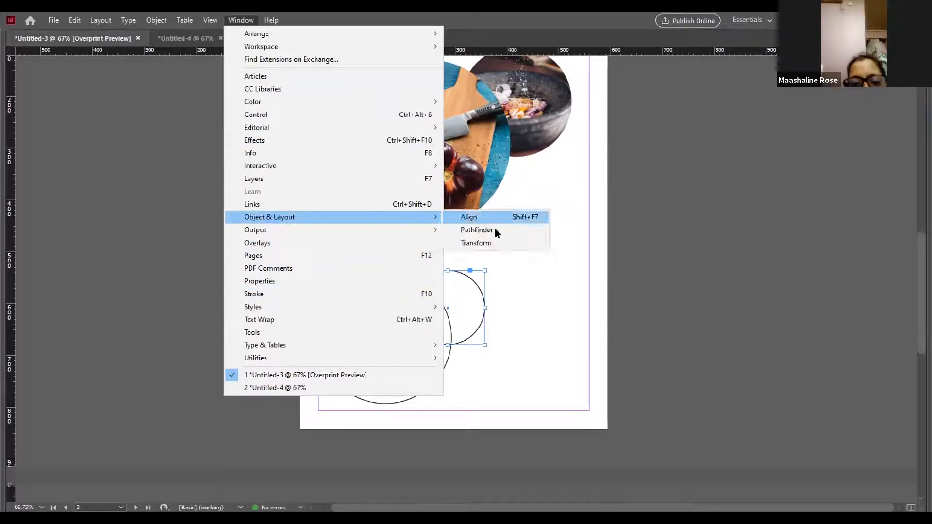
{"action": "left_click", "coordinate": [494, 230]}
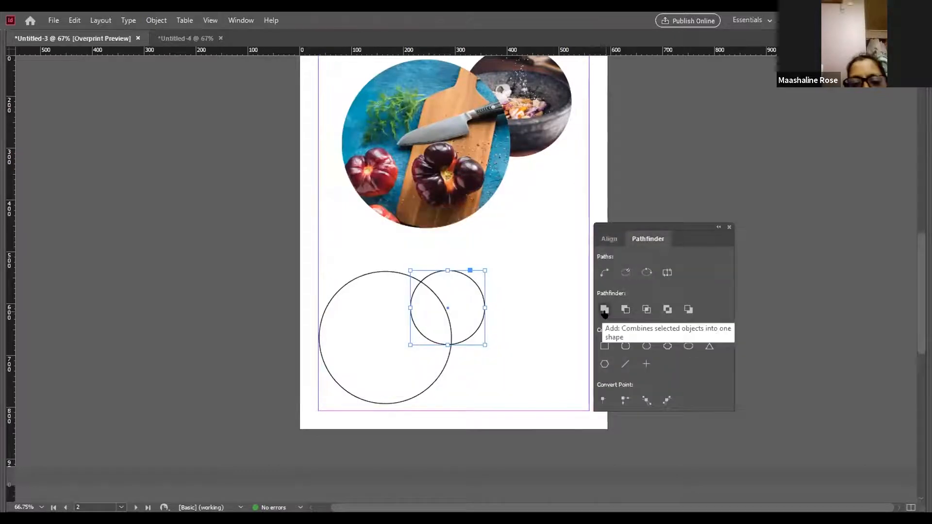
{"action": "left_click", "coordinate": [563, 362]}
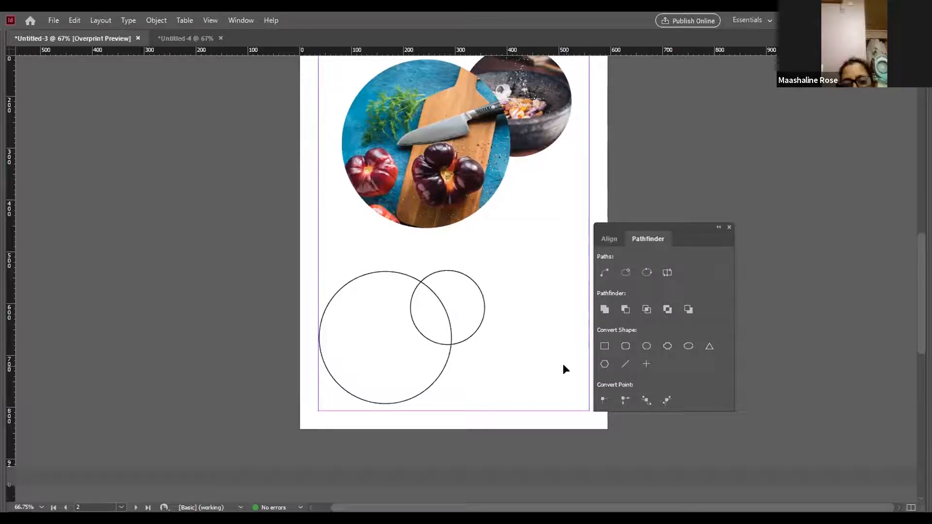
{"action": "left_click_drag", "start_coordinate": [495, 379], "coordinate": [415, 297]}
{"action": "left_click", "coordinate": [604, 309]}
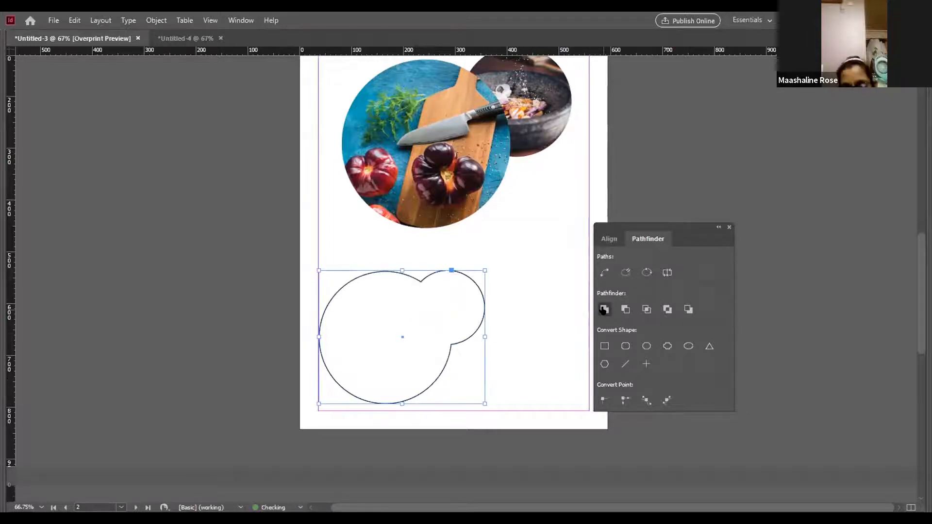
{"action": "left_click", "coordinate": [538, 340]}
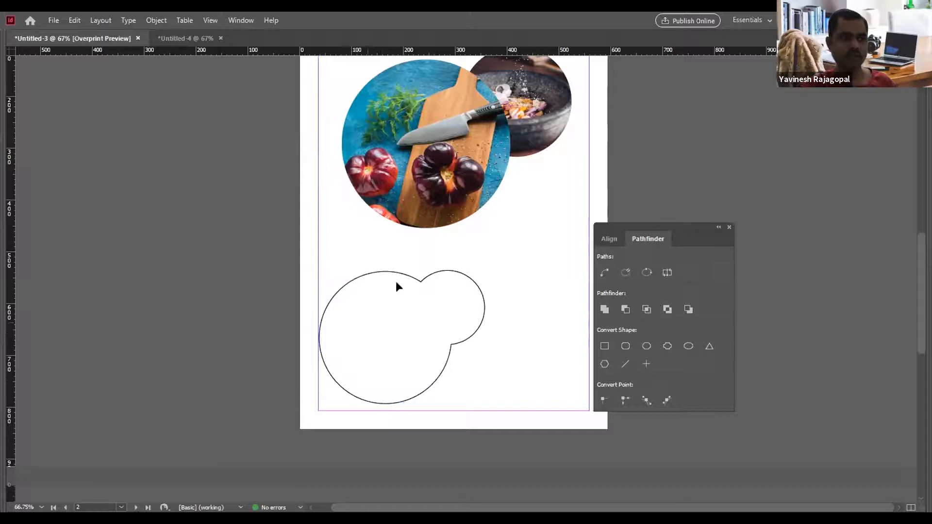
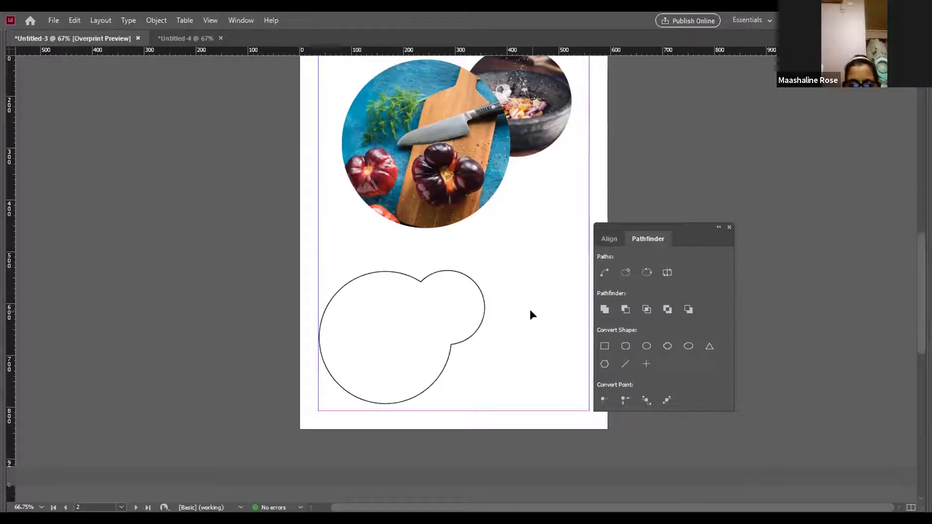
Bring the bowl photo circle in front of the cutting-board circle.
{"action": "scroll", "coordinate": [530, 311], "scroll_direction": "up", "scroll_amount": 1}
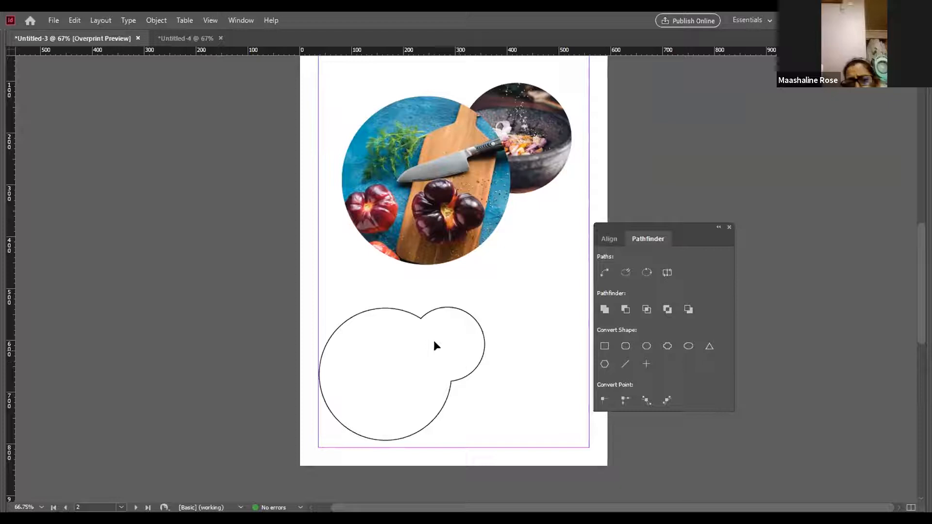
{"action": "left_click", "coordinate": [524, 125]}
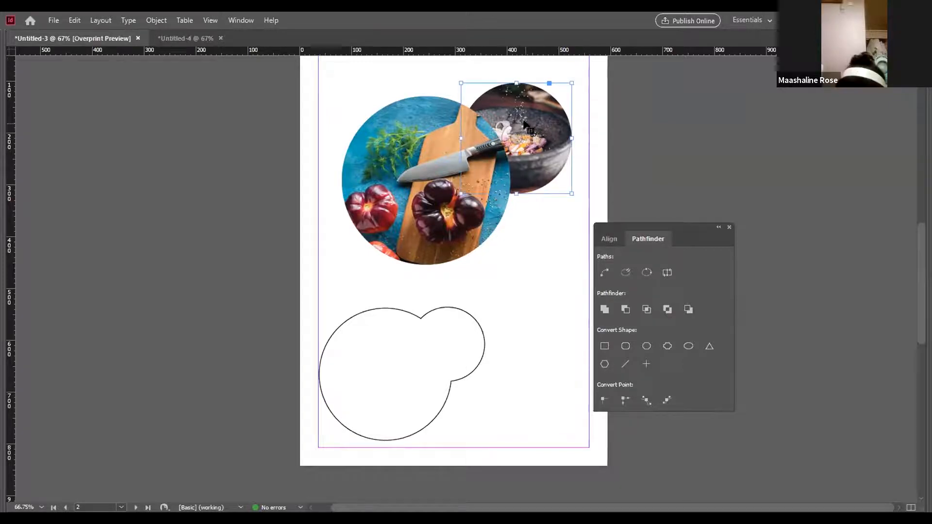
{"action": "key", "text": "ctrl+shift+bracketright"}
{"action": "left_click", "coordinate": [533, 246]}
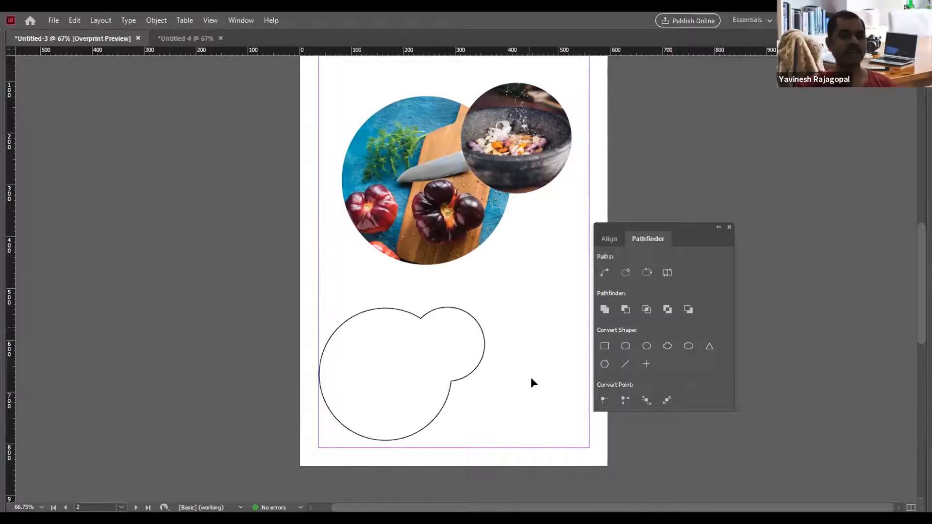
Try deleting all the shapes on the page and undo back to the bowl photo circle sitting behind the cutting-board circle.
{"action": "left_click_drag", "start_coordinate": [536, 400], "coordinate": [386, 153]}
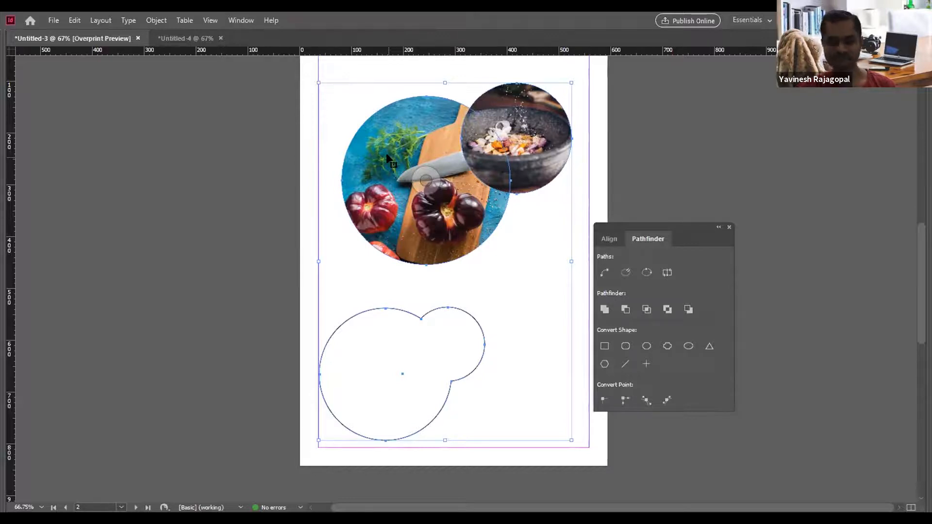
{"action": "key", "text": "Delete"}
{"action": "scroll", "coordinate": [419, 257], "scroll_direction": "up", "scroll_amount": 3}
{"action": "scroll", "coordinate": [419, 254], "scroll_direction": "down", "scroll_amount": 3}
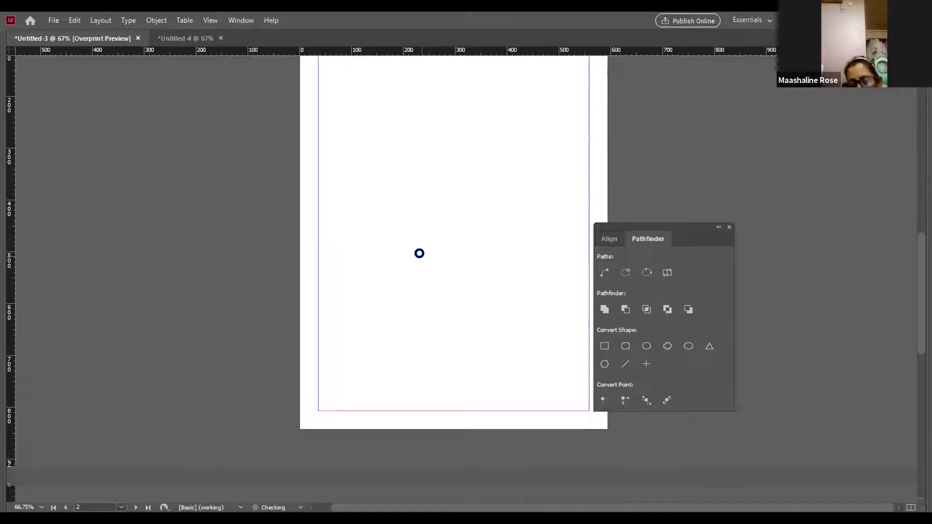
{"action": "key", "text": "ctrl+z"}
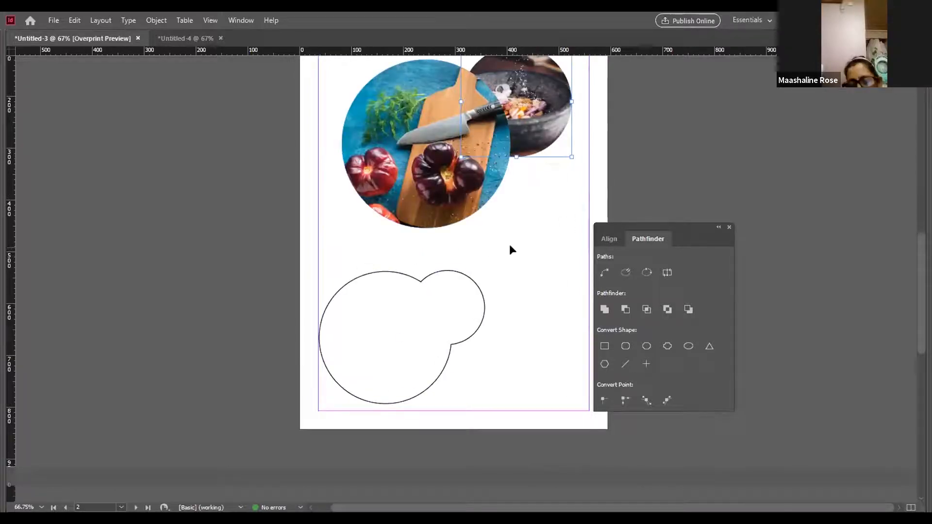
{"action": "scroll", "coordinate": [512, 250], "scroll_direction": "up", "scroll_amount": 1}
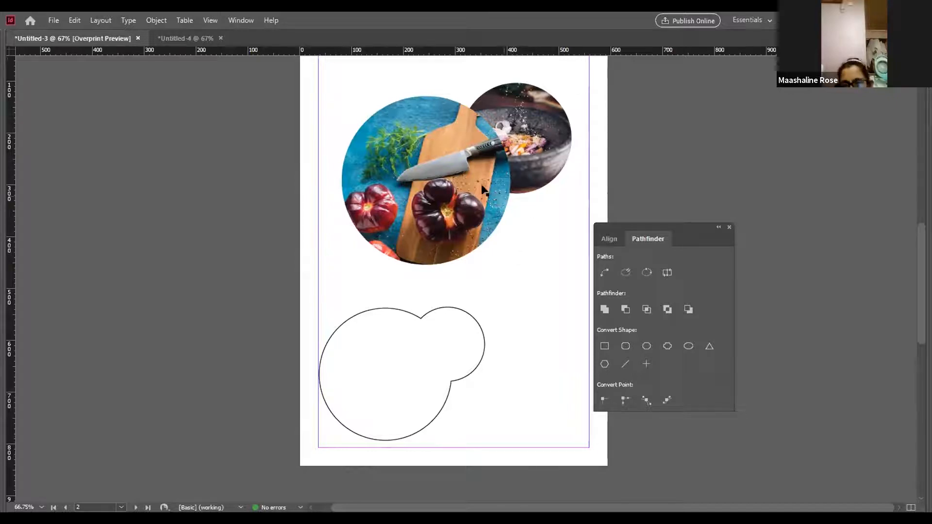
{"action": "left_click_drag", "start_coordinate": [313, 83], "coordinate": [681, 262]}
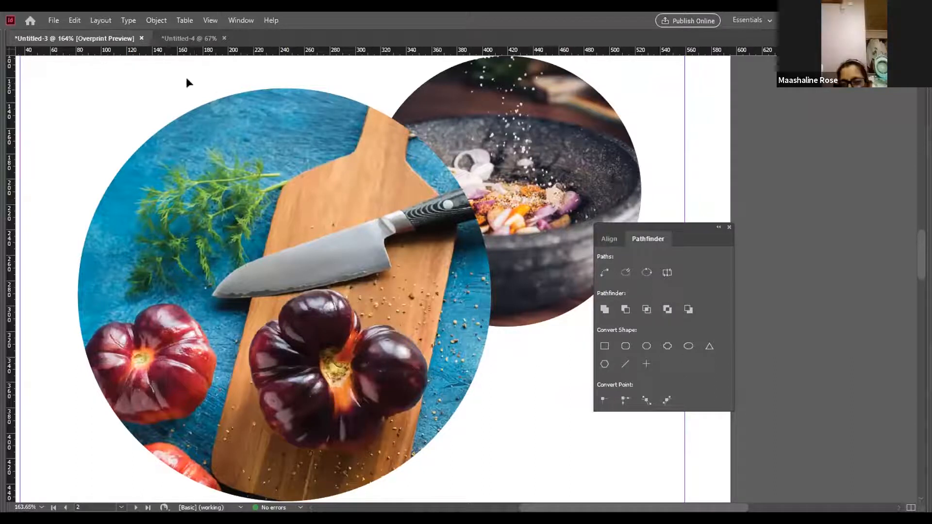
{"action": "left_click", "coordinate": [159, 20]}
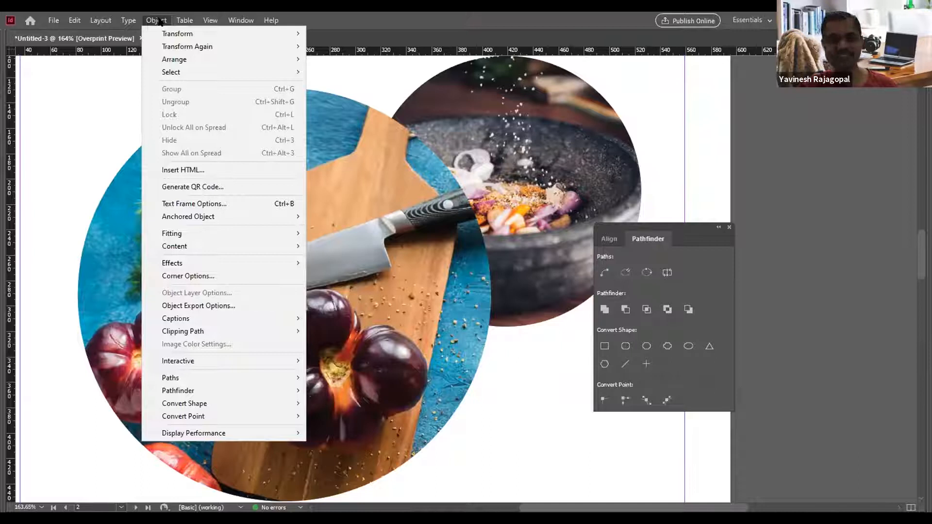
{"action": "left_click", "coordinate": [159, 21]}
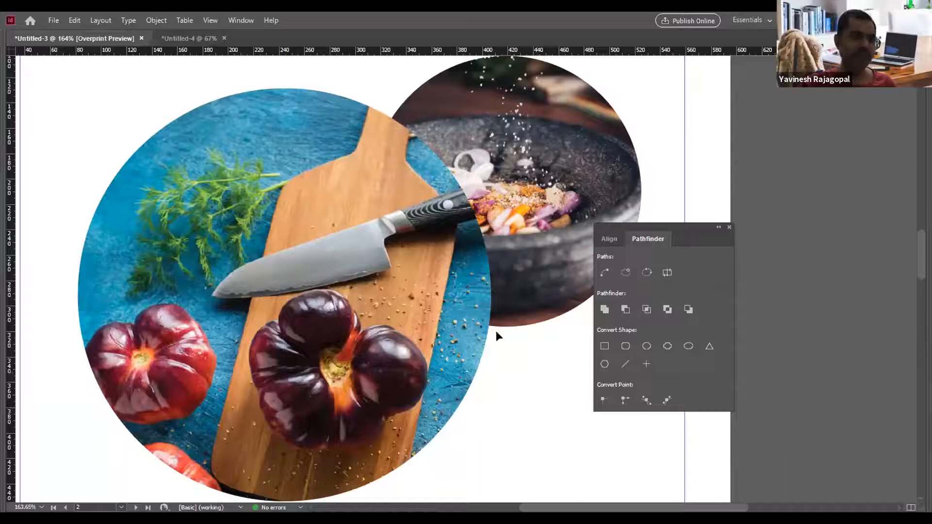
{"action": "key", "text": "ctrl+1"}
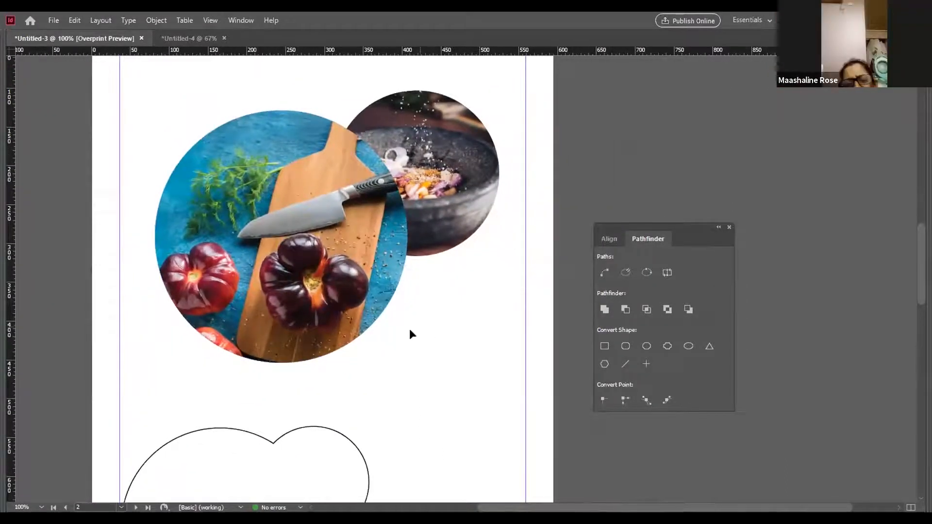
Try a Basic Feather effect with a 50 px feather width on the cutting-board photo circle.
{"action": "left_click", "coordinate": [265, 245]}
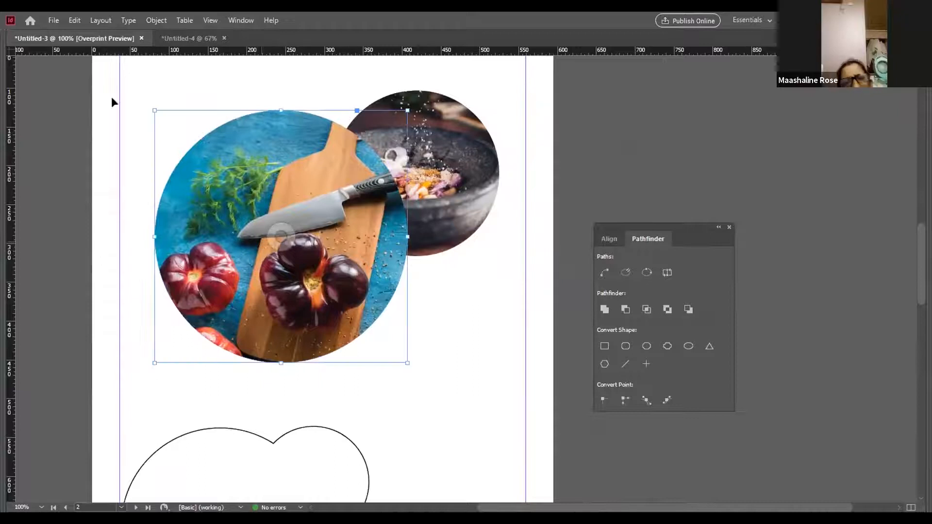
{"action": "left_click", "coordinate": [155, 20]}
{"action": "mouse_move", "coordinate": [199, 262]}
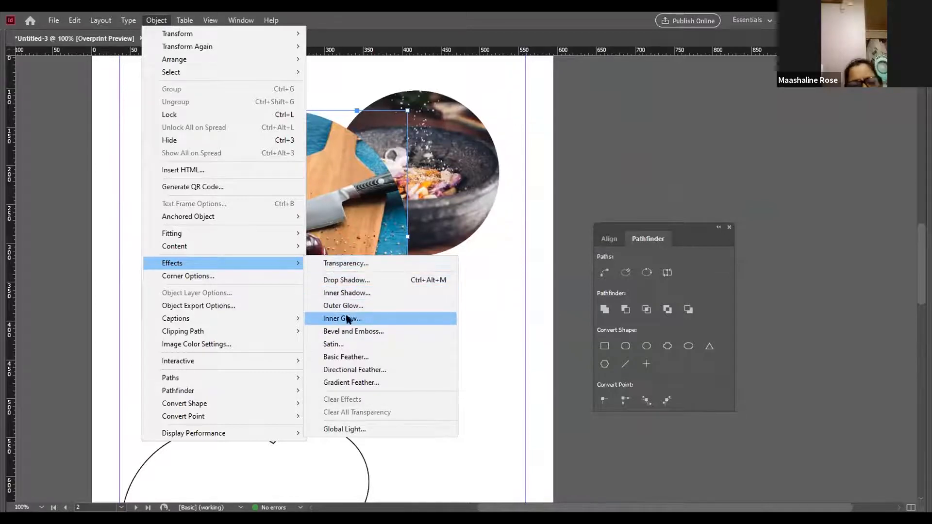
{"action": "left_click", "coordinate": [370, 357]}
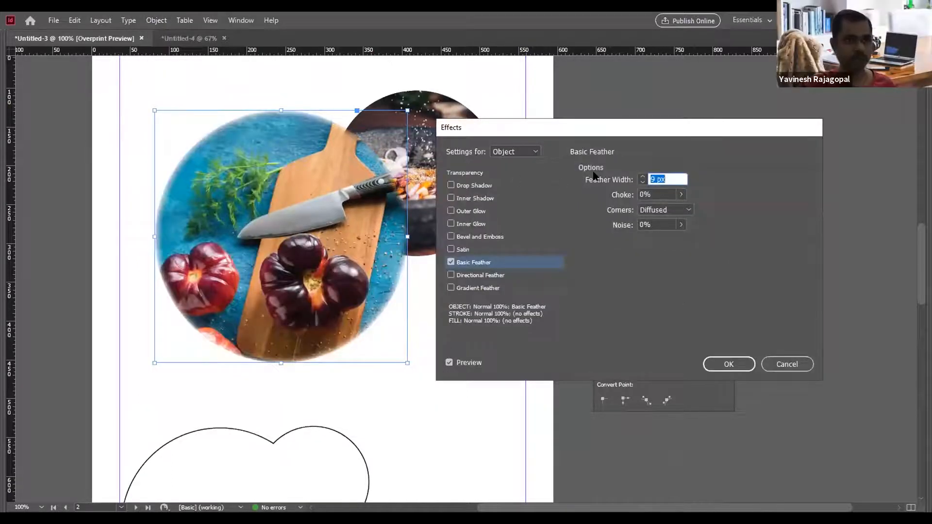
{"action": "left_click", "coordinate": [674, 177]}
{"action": "key", "text": "Up"}
{"action": "key", "text": "Up"}
{"action": "key", "text": "Up"}
{"action": "key", "text": "Up"}
{"action": "key", "text": "Up"}
{"action": "key", "text": "Up"}
{"action": "key", "text": "Up"}
{"action": "key", "text": "Up"}
{"action": "key", "text": "Up"}
{"action": "key", "text": "Up"}
{"action": "key", "text": "Up"}
{"action": "key", "text": "Up"}
{"action": "key", "text": "Up"}
{"action": "key", "text": "Up"}
{"action": "key", "text": "Up"}
{"action": "key", "text": "Up"}
{"action": "key", "text": "Up"}
{"action": "key", "text": "Up"}
{"action": "key", "text": "Up"}
{"action": "key", "text": "Up"}
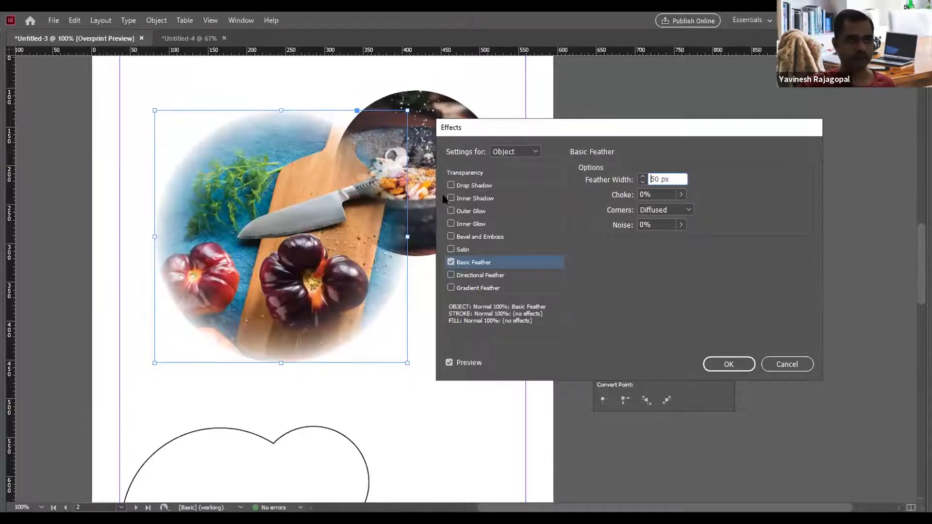
{"action": "left_click", "coordinate": [783, 363]}
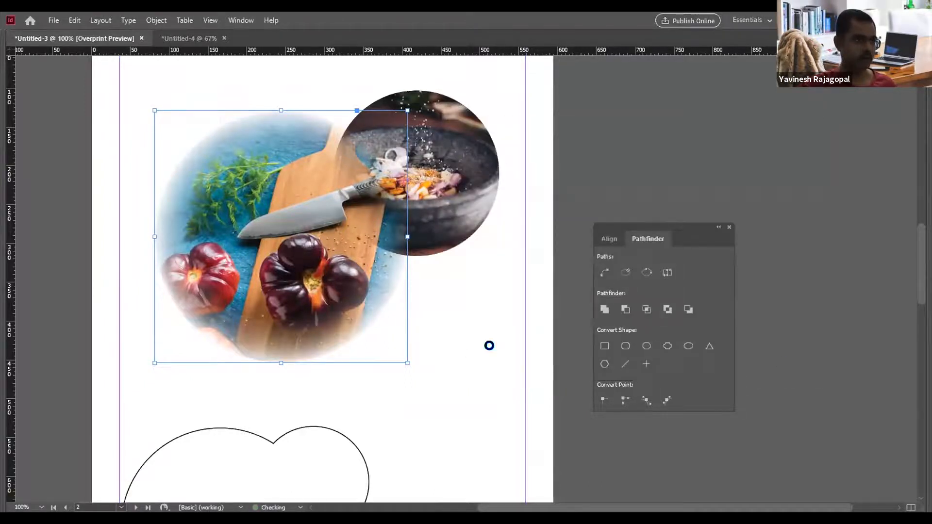
Take the cutting-board photo out of its circular frame, remove the empty frame and put the full rectangular photo back in place.
{"action": "left_click", "coordinate": [278, 236]}
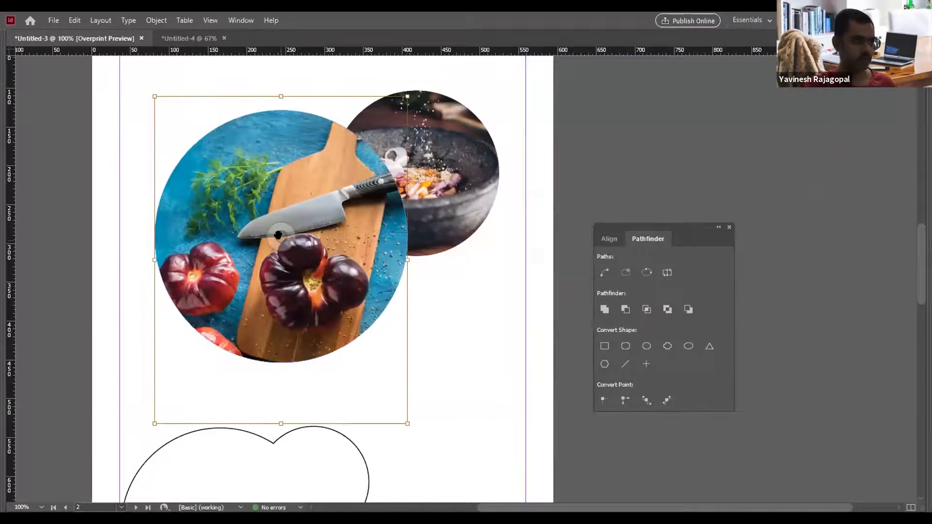
{"action": "key", "text": "Delete"}
{"action": "left_click", "coordinate": [335, 305]}
{"action": "key", "text": "Delete"}
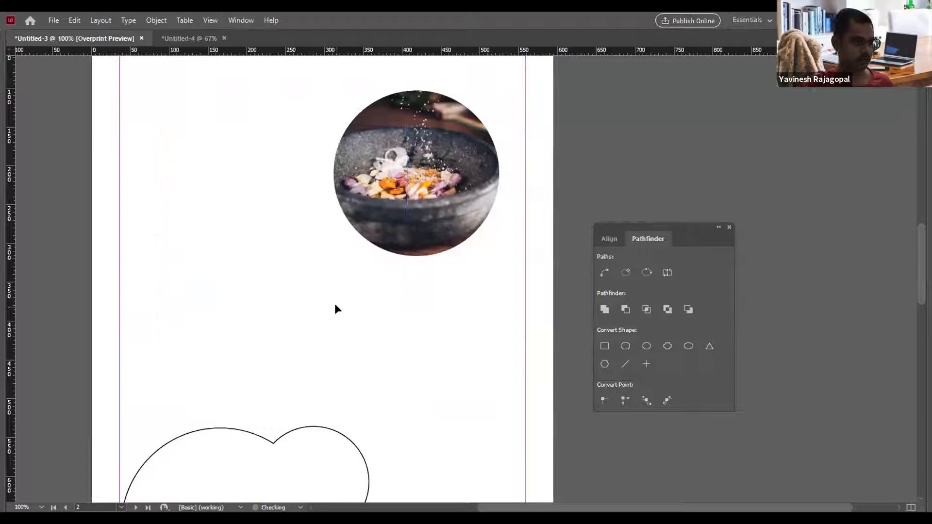
{"action": "key", "text": "ctrl+z"}
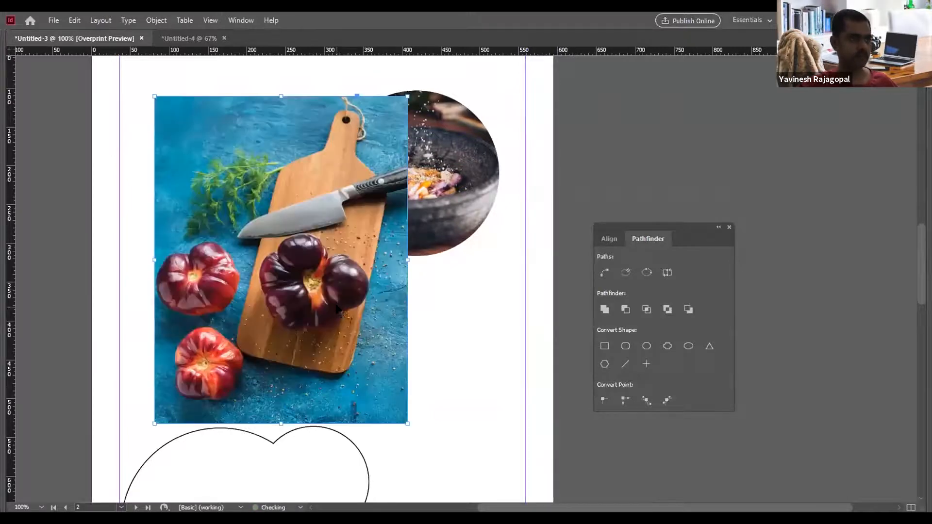
Bring the bowl photo circle to the front and apply a Basic Feather with a 40 px feather width.
{"action": "left_click", "coordinate": [480, 165]}
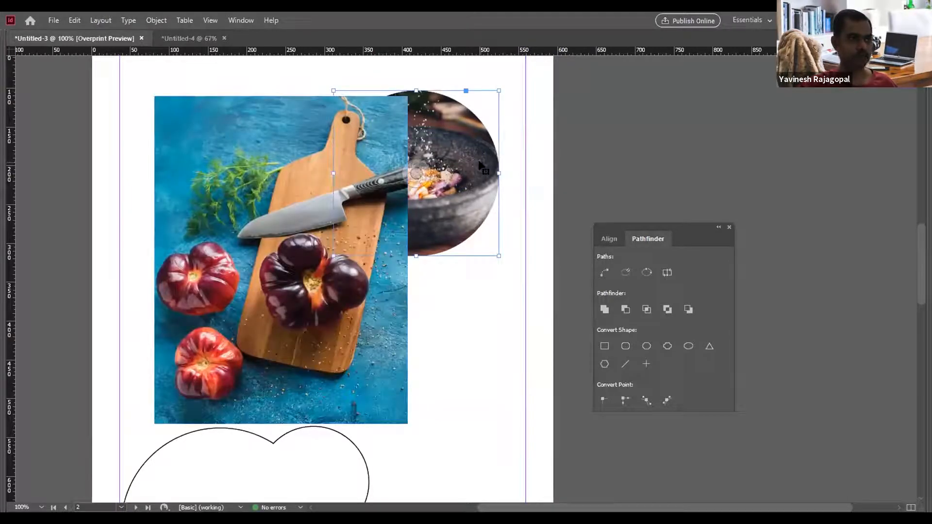
{"action": "key", "text": "ctrl+shift+bracketright"}
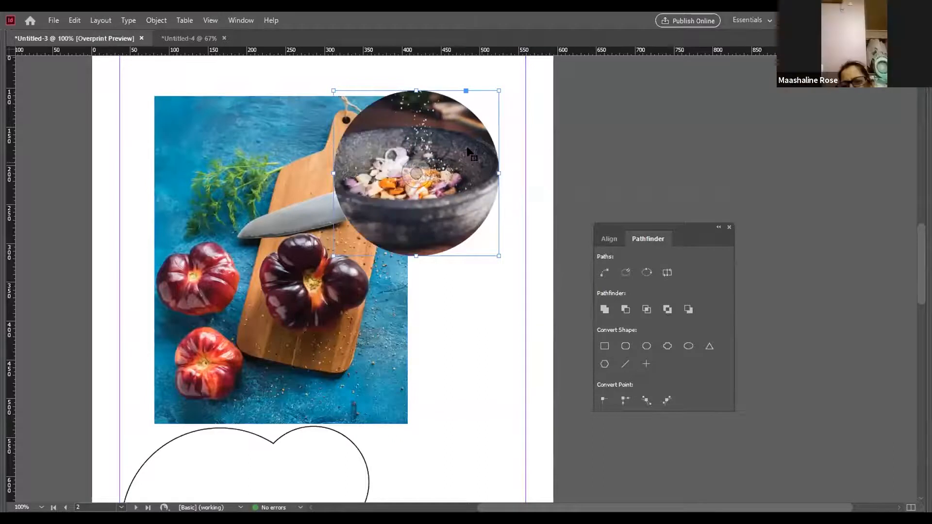
{"action": "left_click", "coordinate": [156, 20]}
{"action": "mouse_move", "coordinate": [236, 266]}
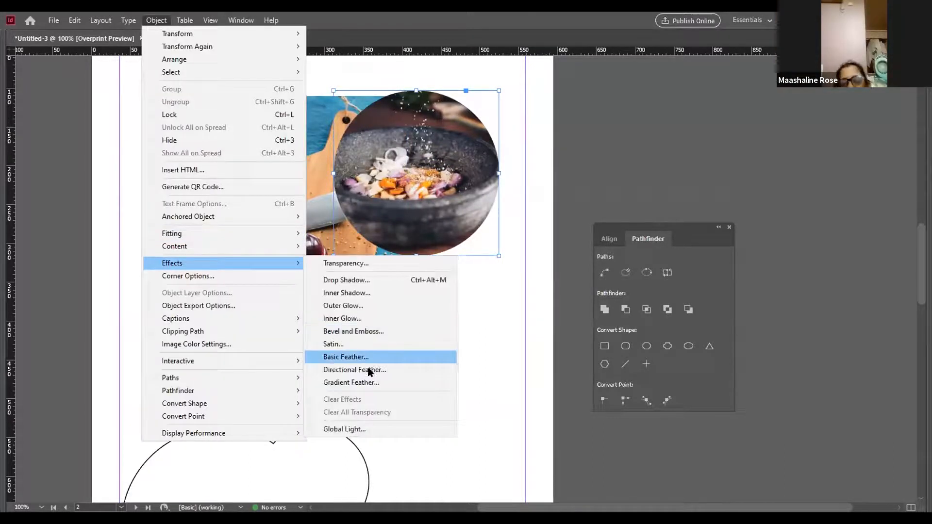
{"action": "left_click", "coordinate": [415, 358]}
{"action": "type", "text": "40"}
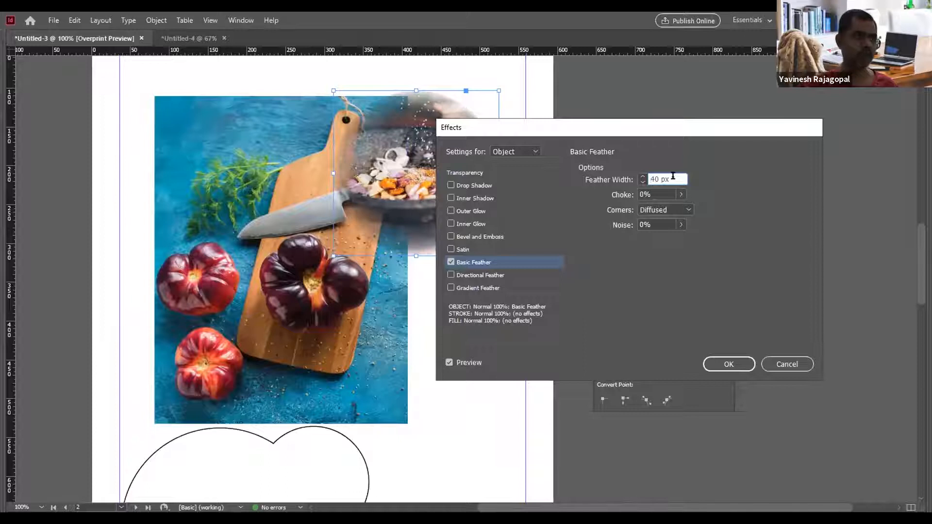
{"action": "left_click", "coordinate": [728, 367]}
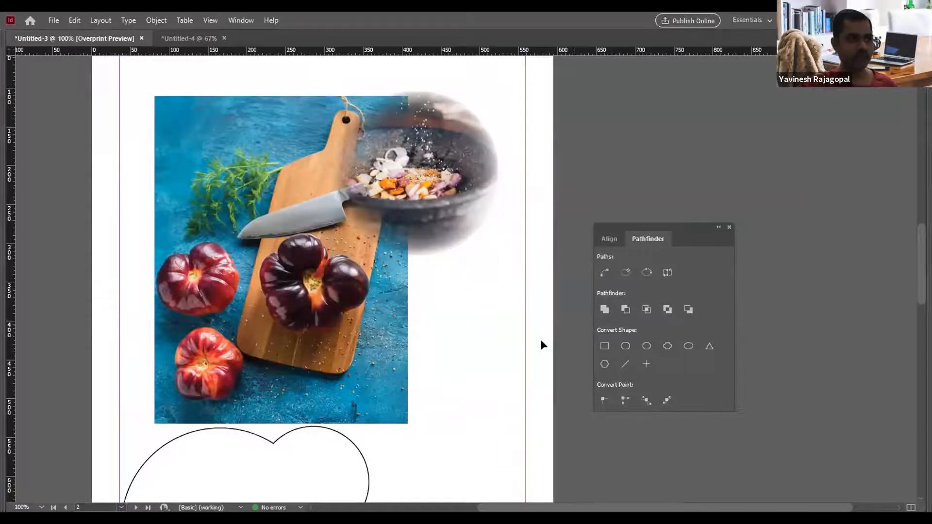
Draw overlapping circles about 205 px wide over the cutting board and 115 px over the bowl, and shift both about 20 px right and down.
{"action": "key", "text": "m"}
{"action": "mouse_move", "coordinate": [391, 175]}
{"action": "left_mouse_down"}
{"action": "mouse_move", "coordinate": [434, 216]}
{"action": "mouse_move", "coordinate": [312, 221]}
{"action": "mouse_move", "coordinate": [391, 293]}
{"action": "mouse_move", "coordinate": [371, 295]}
{"action": "left_mouse_up"}
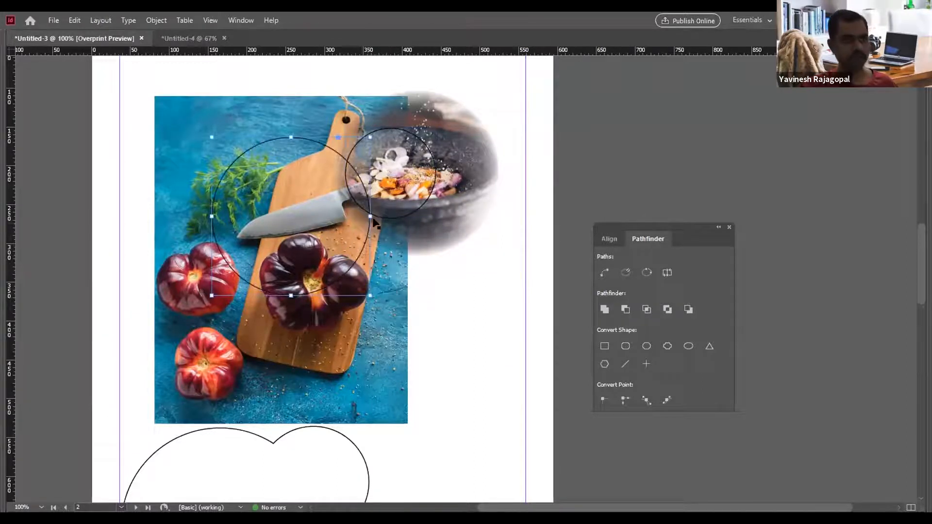
{"action": "left_click", "coordinate": [391, 218], "text": "shift"}
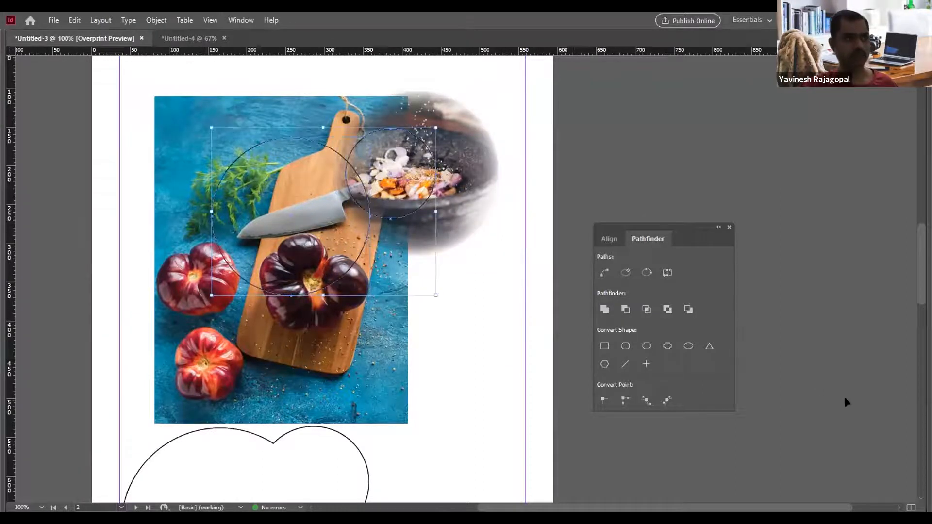
{"action": "key", "text": "ctrl+alt+shift+d"}
{"action": "key", "text": "ctrl+alt+shift+d"}
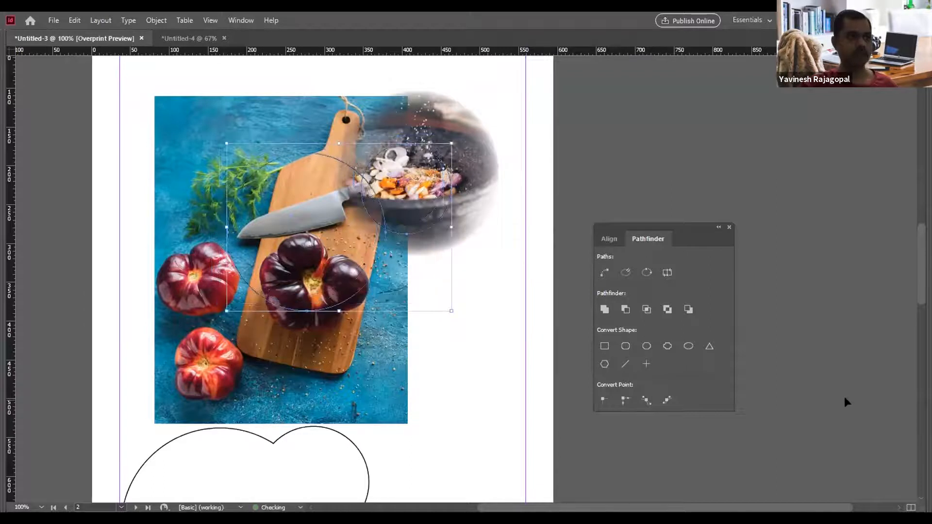
Combine the two overlapping circles over the photos into one shape with the Pathfinder Add operation.
{"action": "left_click_drag", "start_coordinate": [692, 226], "coordinate": [681, 217]}
{"action": "left_click", "coordinate": [240, 20]}
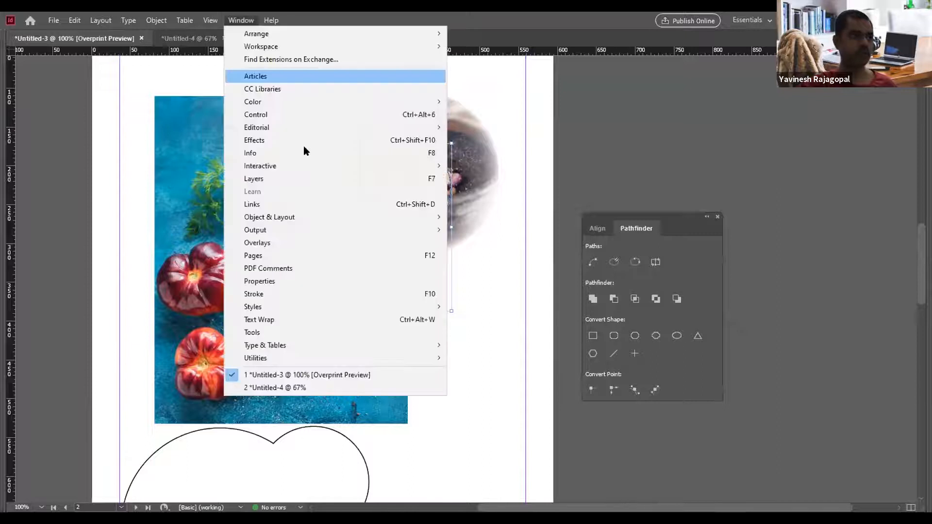
{"action": "mouse_move", "coordinate": [292, 219]}
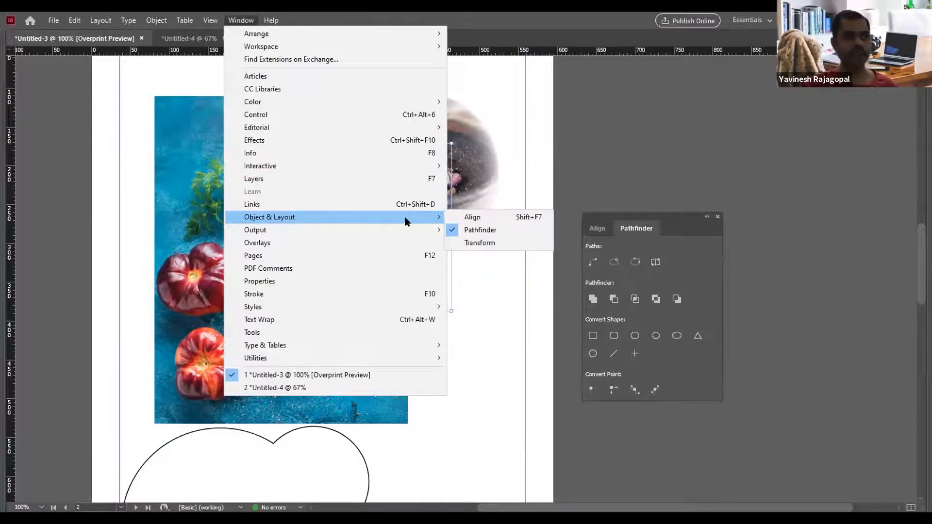
{"action": "left_click", "coordinate": [638, 231]}
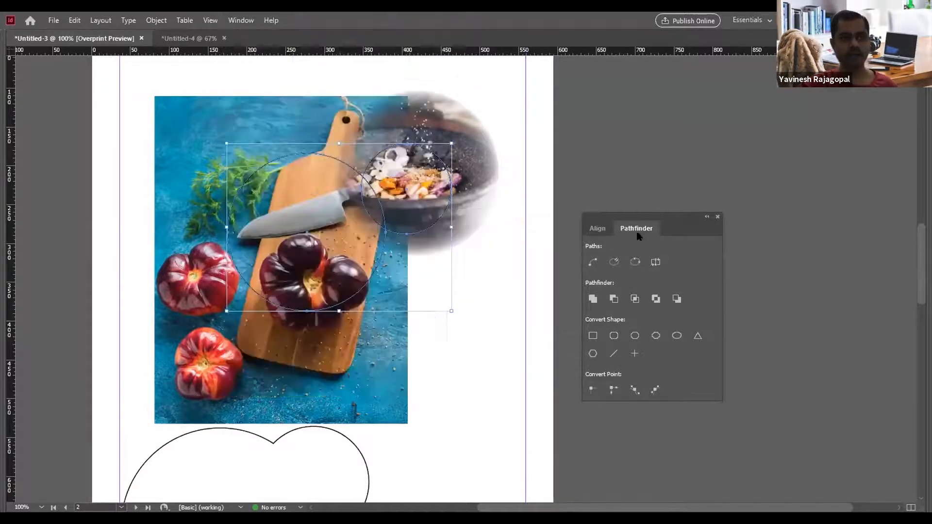
{"action": "left_click", "coordinate": [592, 299]}
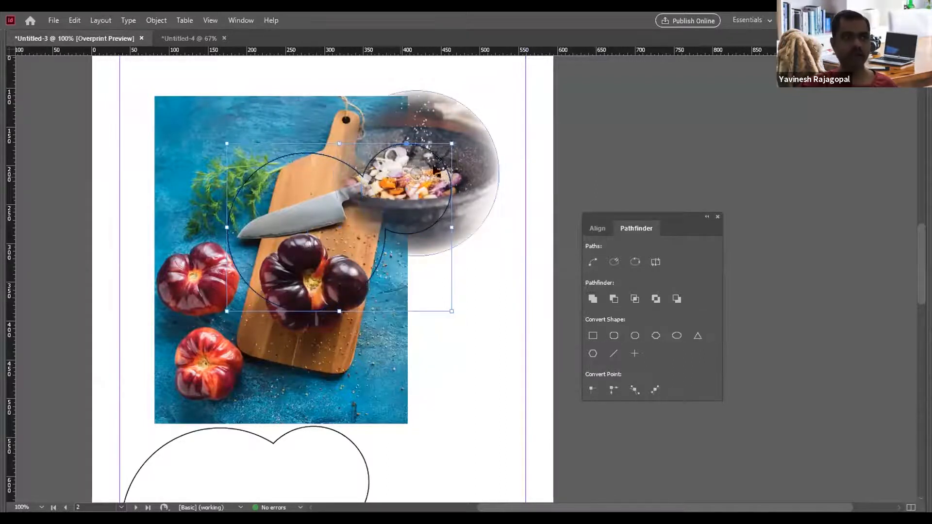
{"action": "left_click", "coordinate": [597, 153]}
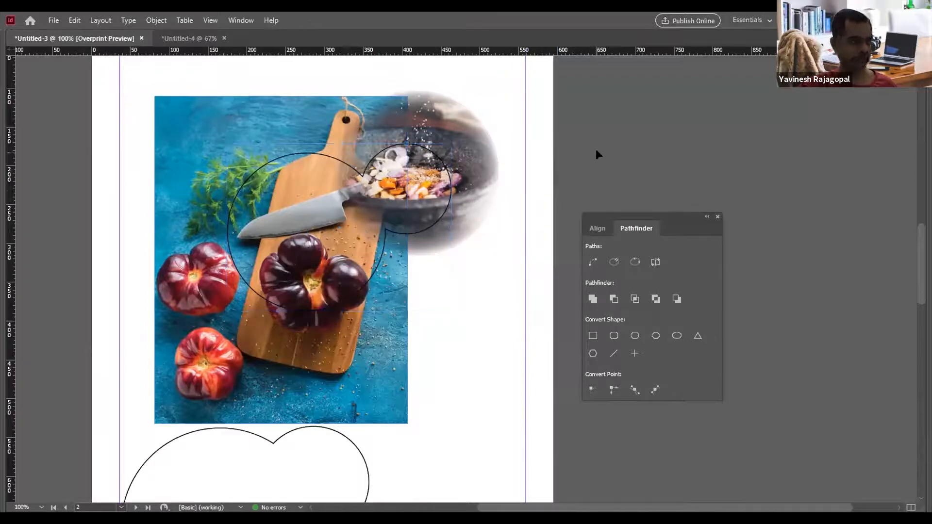
Group the feathered bowl photo with the cutting-board photo and cut the group from the page.
{"action": "left_click", "coordinate": [449, 106]}
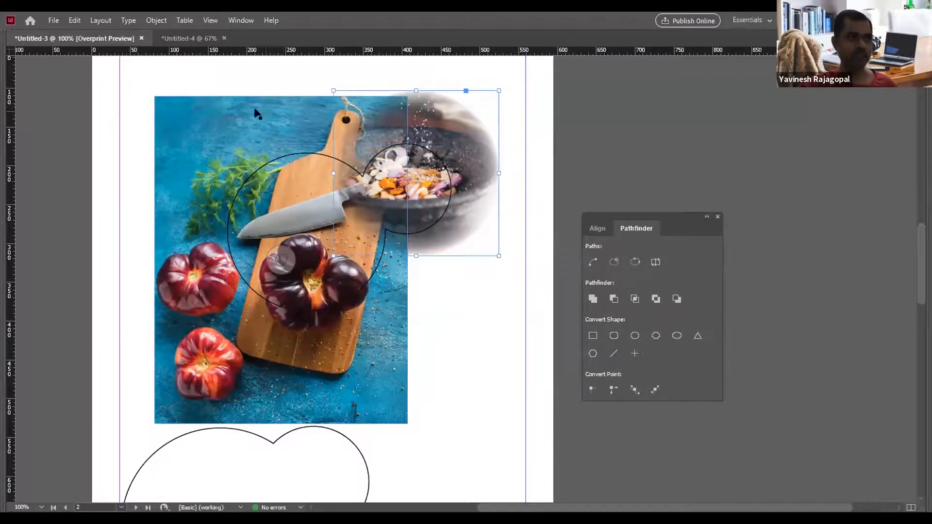
{"action": "left_click", "coordinate": [229, 110], "text": "shift"}
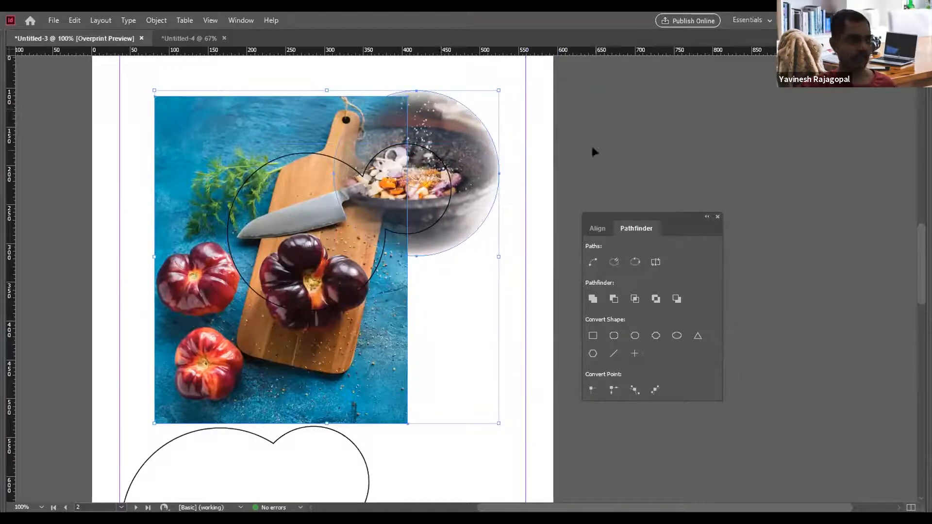
{"action": "key", "text": "ctrl+g"}
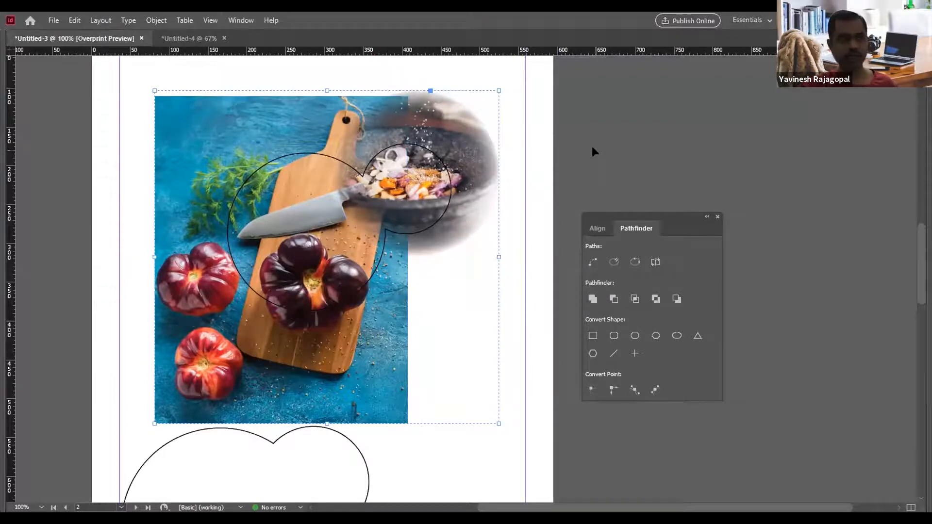
{"action": "key", "text": "Delete"}
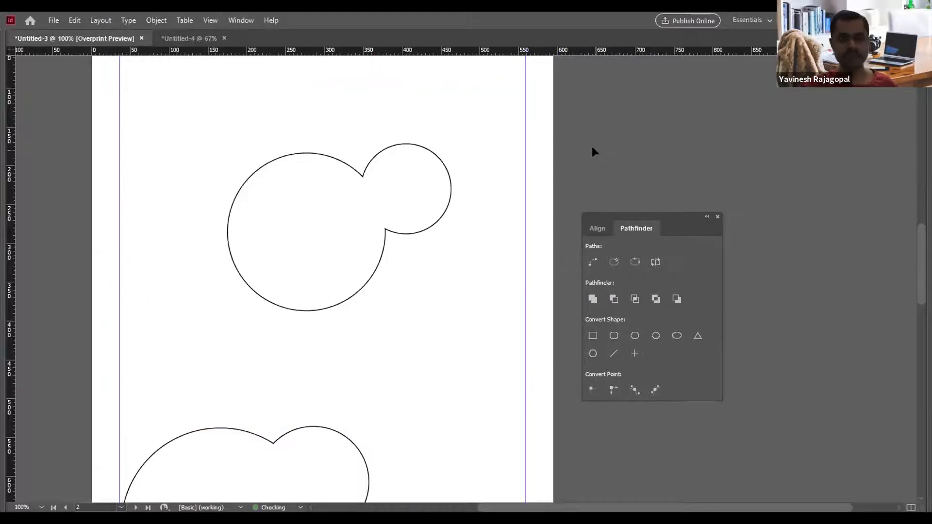
Paste the grouped photos into the combined double-circle shape on the upper part of the page.
{"action": "left_click", "coordinate": [373, 153]}
{"action": "right_click", "coordinate": [373, 152]}
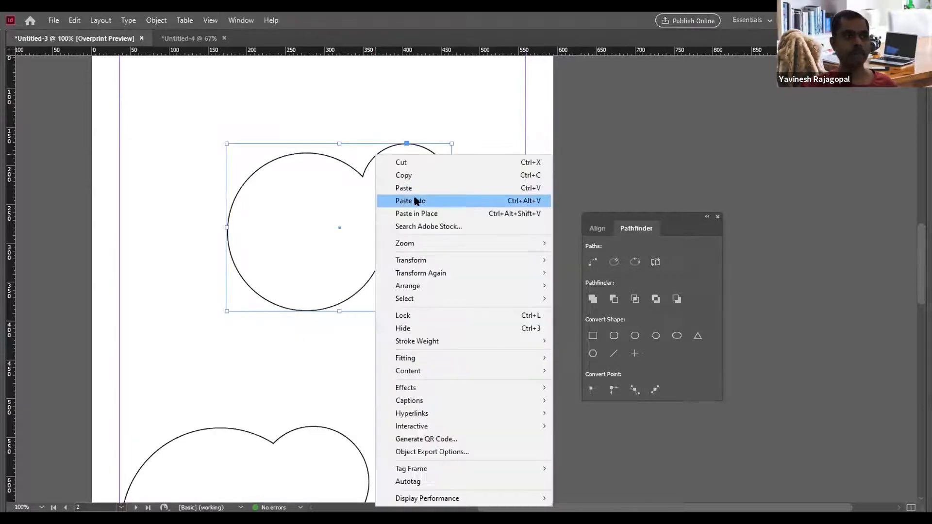
{"action": "left_click", "coordinate": [415, 201]}
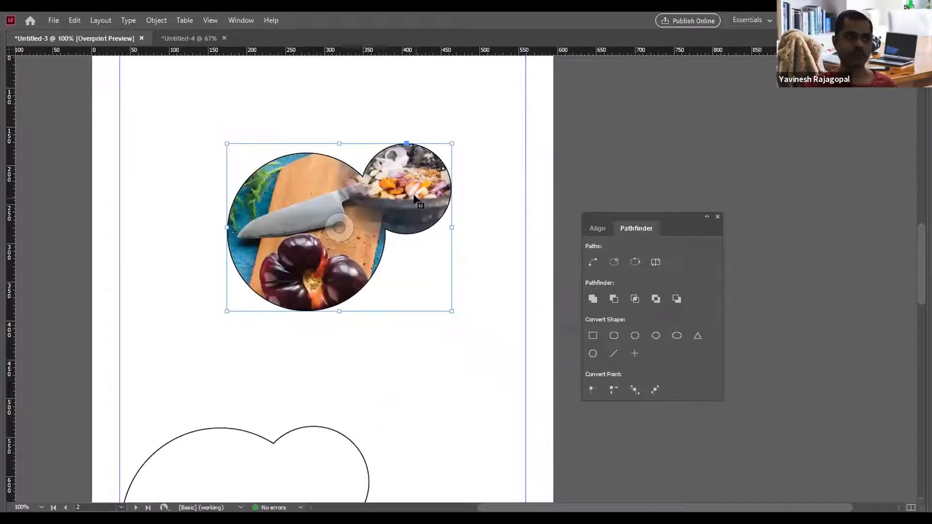
Remove the outline stroke from the photo-filled double-circle shape on page 2.
{"action": "left_click", "coordinate": [598, 133]}
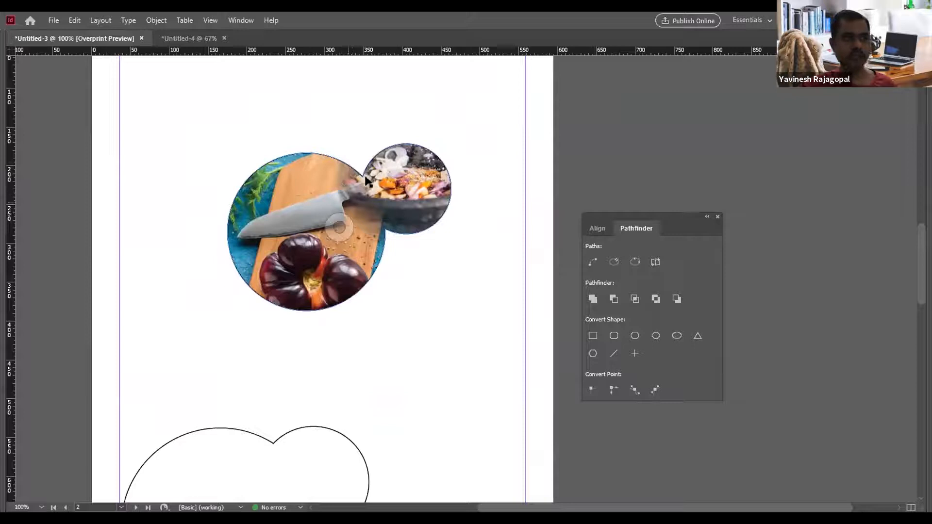
{"action": "left_click", "coordinate": [391, 170]}
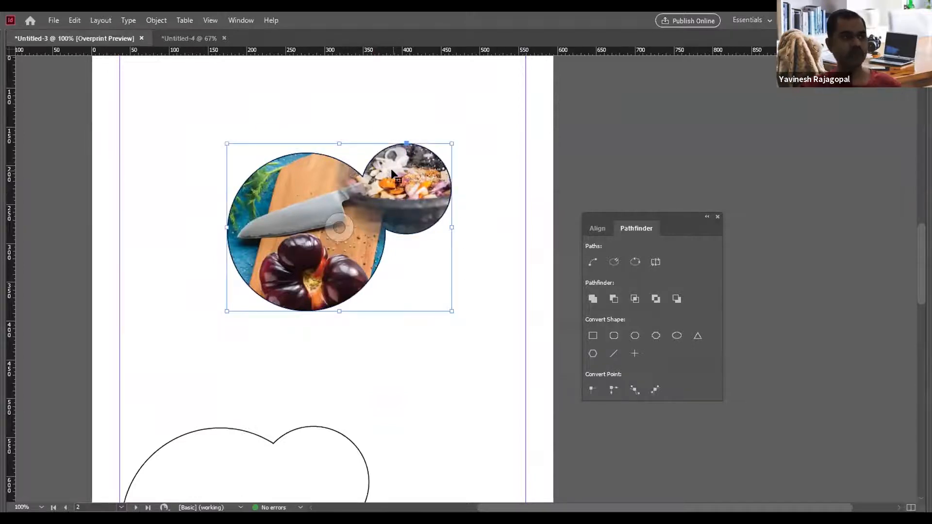
{"action": "key", "text": "F6"}
{"action": "left_click", "coordinate": [108, 339]}
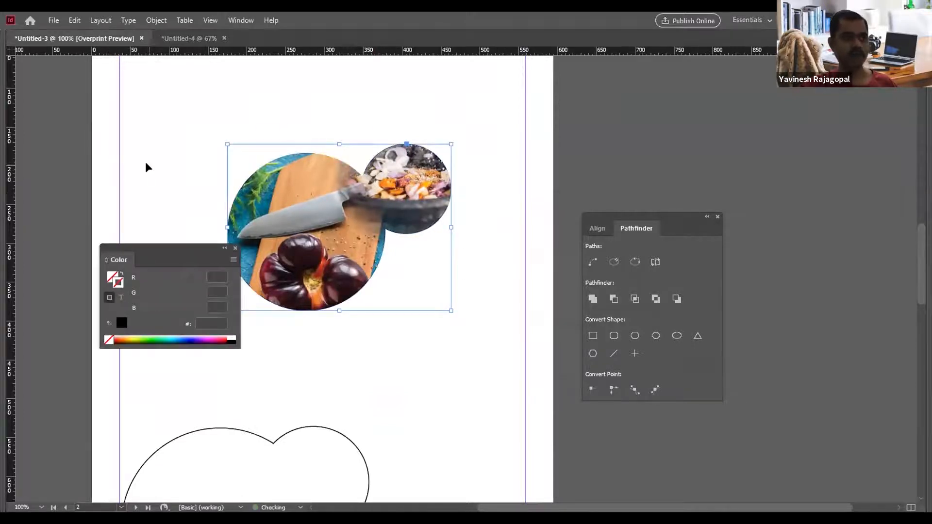
{"action": "left_click", "coordinate": [146, 167]}
{"action": "key", "text": "Tab"}
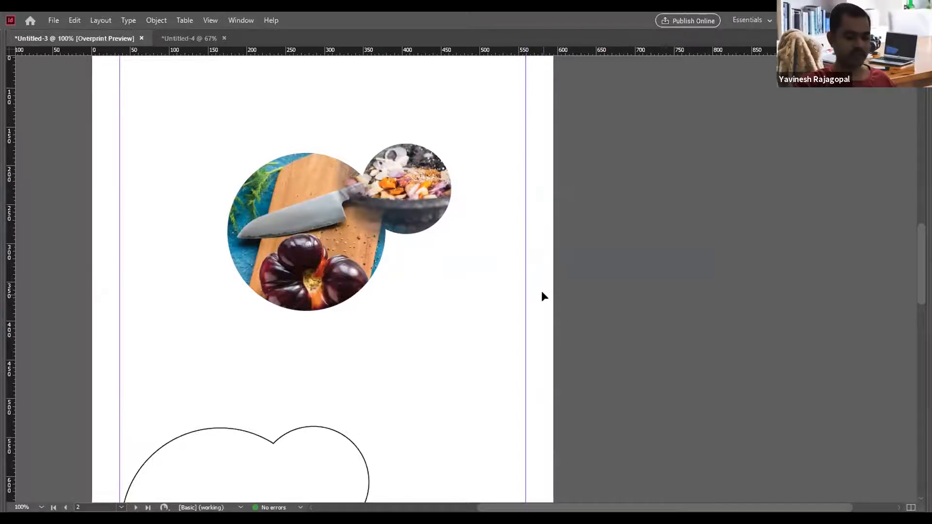
{"action": "key", "text": "ctrl+minus"}
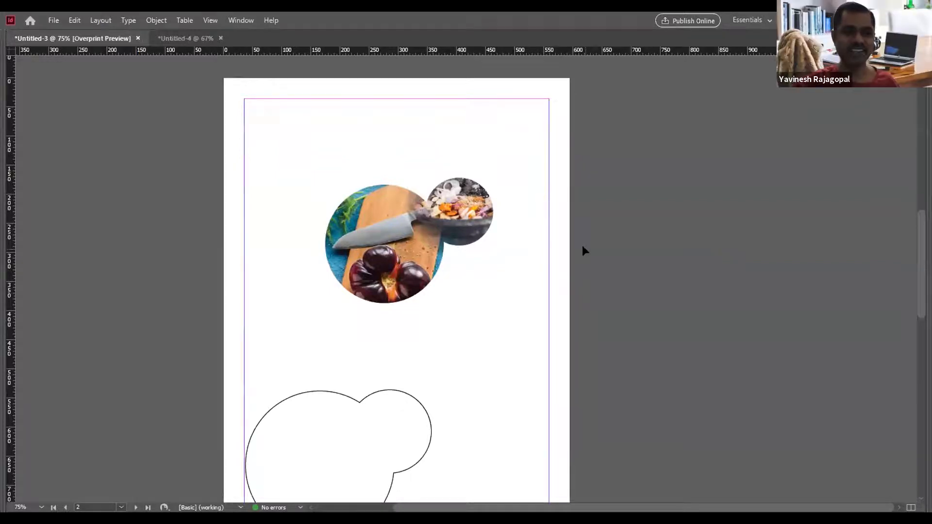
{"action": "key", "text": "ctrl+minus"}
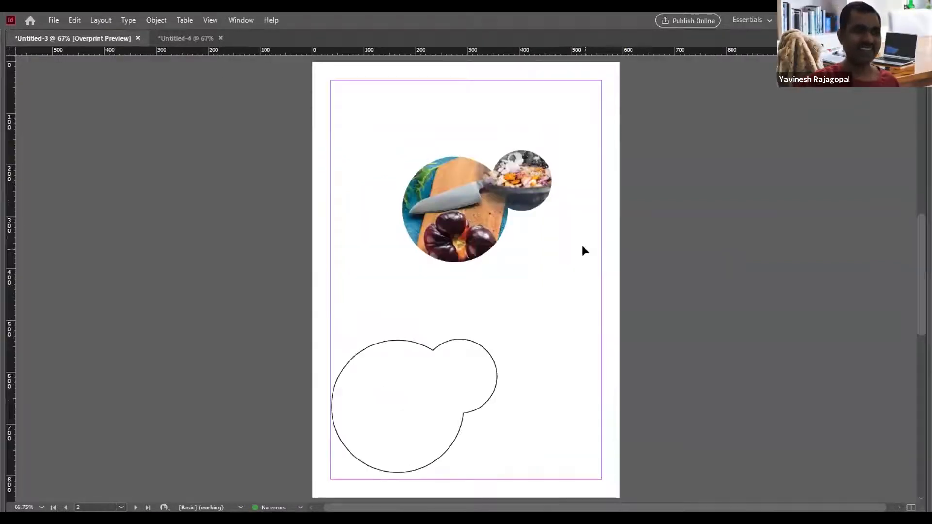
Undo the combined photo frame back to the two separate circular food photos, and delete the face-shaped building photo.
{"action": "left_click_drag", "start_coordinate": [543, 234], "coordinate": [625, 280]}
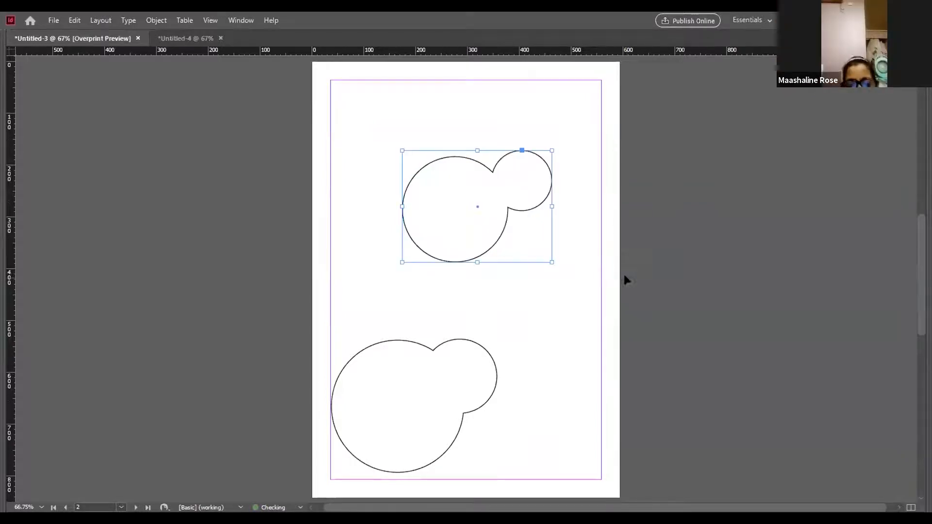
{"action": "key", "text": "ctrl+z"}
{"action": "key", "text": "ctrl+z"}
{"action": "key", "text": "ctrl+z"}
{"action": "key", "text": "ctrl+z"}
{"action": "key", "text": "ctrl+z"}
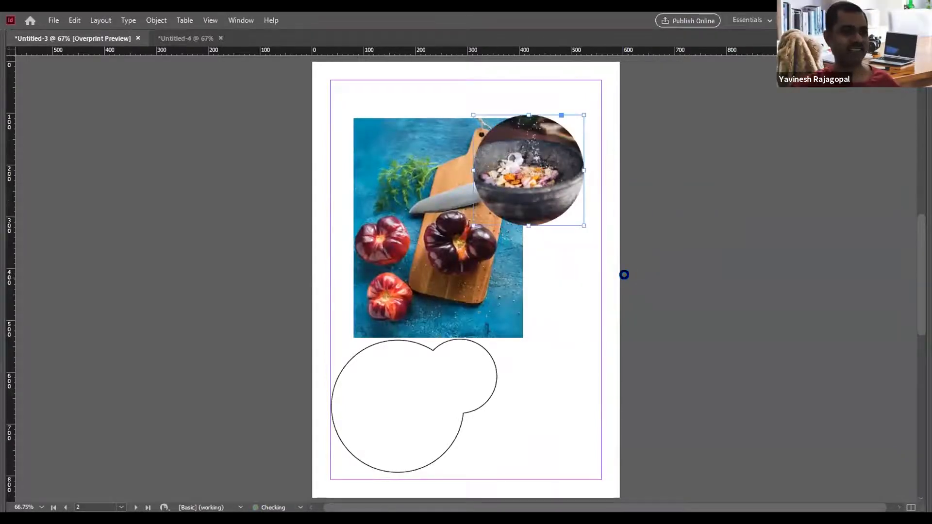
{"action": "key", "text": "ctrl+z"}
{"action": "key", "text": "ctrl+z"}
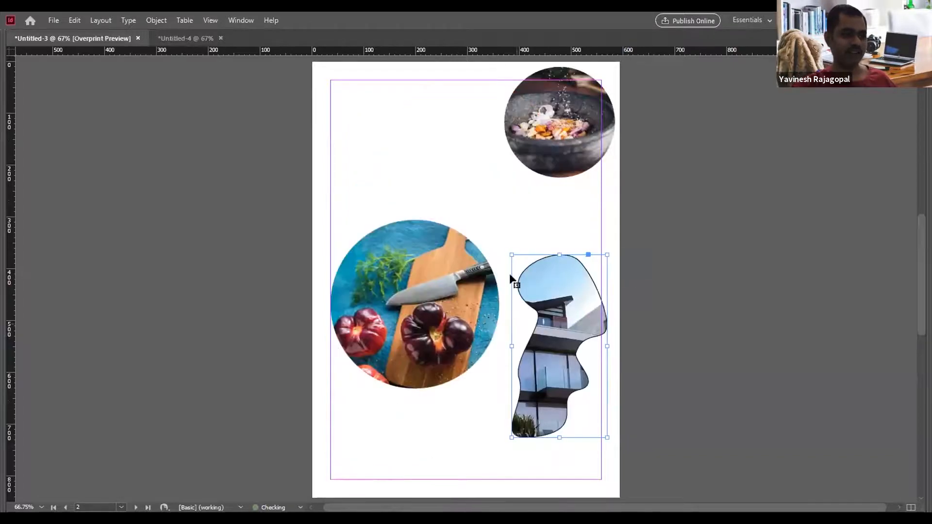
{"action": "left_click_drag", "start_coordinate": [669, 237], "coordinate": [569, 357]}
{"action": "key", "text": "Delete"}
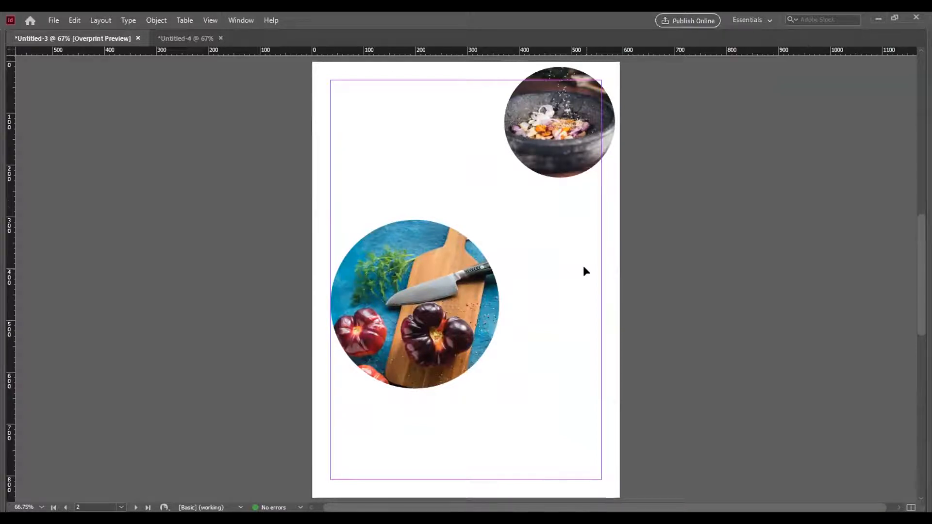
Nudge the circular cutting-board photo up and down, placing it about 20 px lower on the page.
{"action": "left_click", "coordinate": [411, 301]}
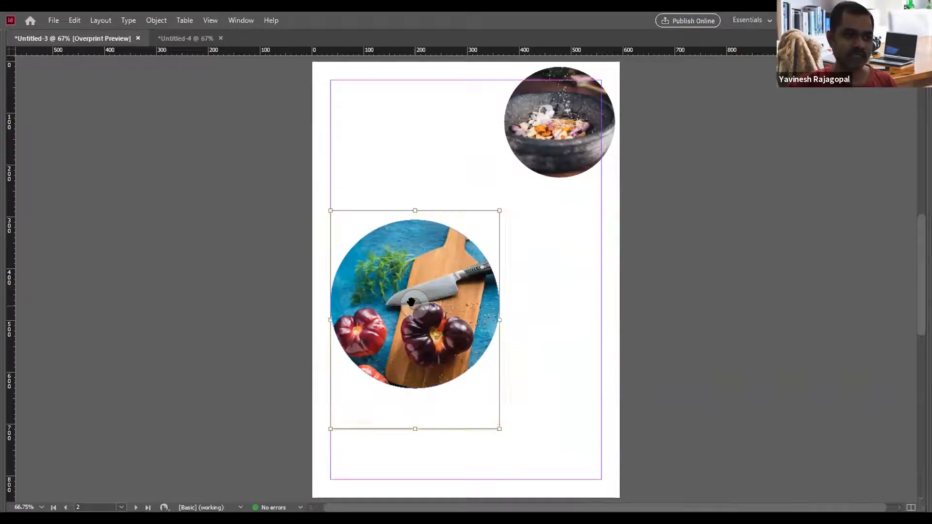
{"action": "mouse_move", "coordinate": [411, 302]}
{"action": "left_mouse_down"}
{"action": "mouse_move", "coordinate": [411, 285]}
{"action": "mouse_move", "coordinate": [411, 302]}
{"action": "left_mouse_up"}
{"action": "left_click", "coordinate": [203, 236]}
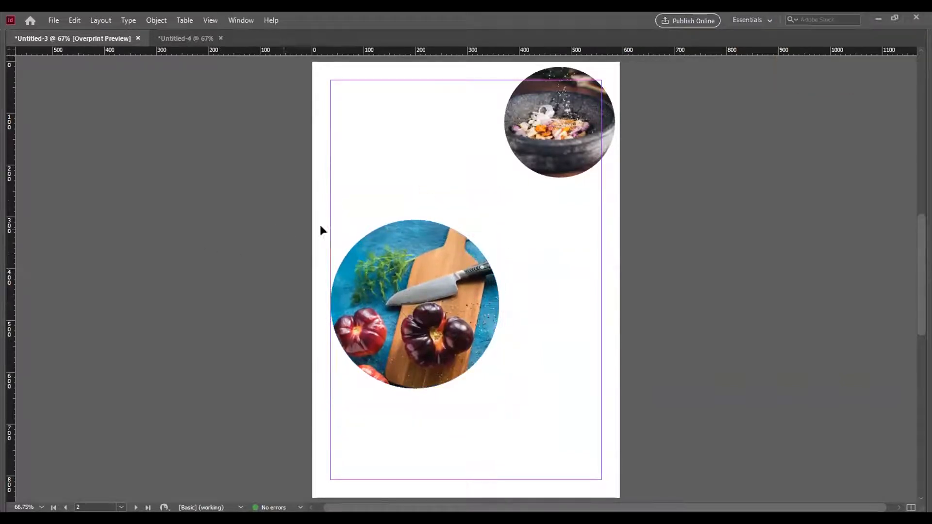
{"action": "left_click", "coordinate": [442, 226]}
{"action": "key", "text": "shift+Up"}
{"action": "key", "text": "shift+Up"}
{"action": "key", "text": "shift+Up"}
{"action": "key", "text": "shift+Up"}
{"action": "key", "text": "shift+Up"}
{"action": "key", "text": "shift+Up"}
{"action": "key", "text": "shift+Up"}
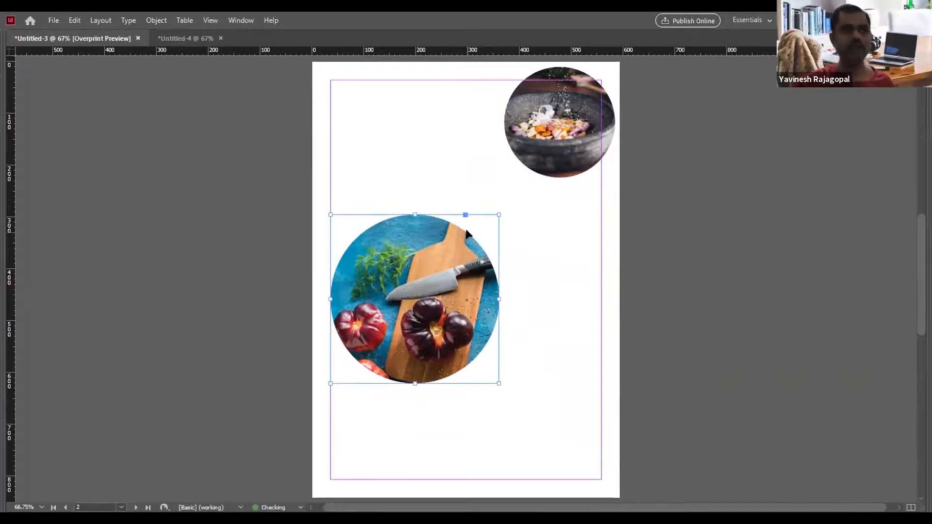
{"action": "key", "text": "shift+Up"}
{"action": "key", "text": "shift+Up"}
{"action": "key", "text": "shift+Down"}
{"action": "key", "text": "shift+Down"}
{"action": "key", "text": "shift+Down"}
{"action": "key", "text": "shift+Down"}
{"action": "key", "text": "shift+Down"}
{"action": "key", "text": "shift+Down"}
{"action": "key", "text": "shift+Down"}
{"action": "key", "text": "shift+Down"}
{"action": "key", "text": "shift+Down"}
{"action": "key", "text": "shift+Down"}
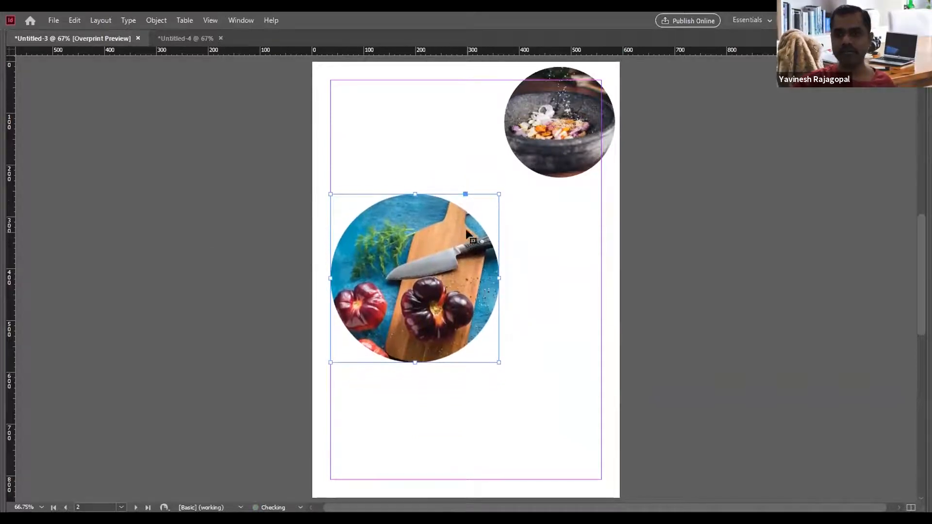
{"action": "key", "text": "shift+Down"}
{"action": "key", "text": "shift+Down"}
{"action": "key", "text": "shift+Up"}
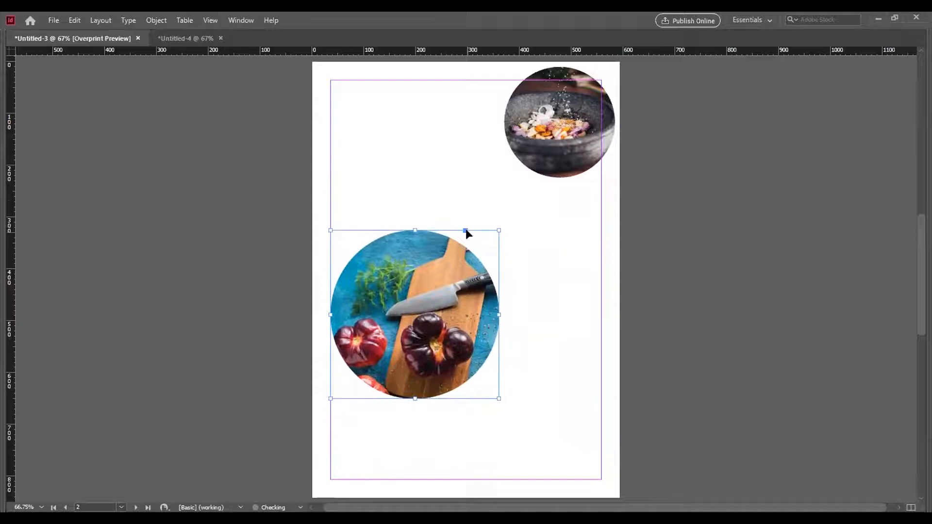
Set page 2's layout to two columns, keeping the 36 px margins and 12 px gutter.
{"action": "left_click", "coordinate": [704, 286]}
{"action": "key", "text": "ctrl+minus"}
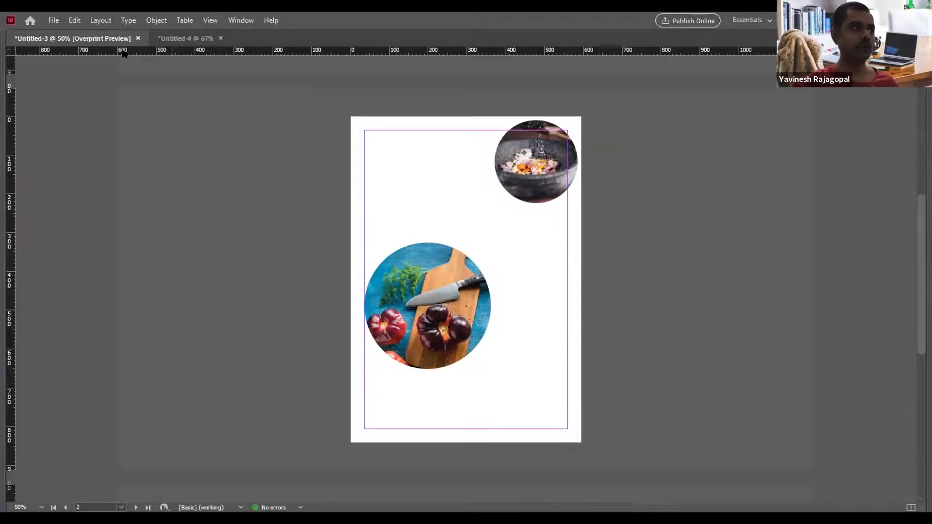
{"action": "key", "text": "Tab"}
{"action": "left_click", "coordinate": [98, 20]}
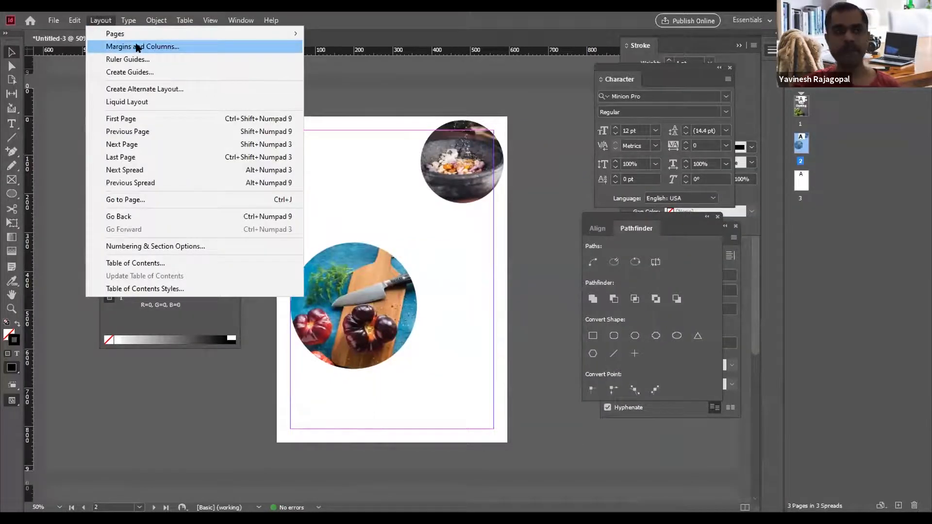
{"action": "left_click", "coordinate": [137, 47]}
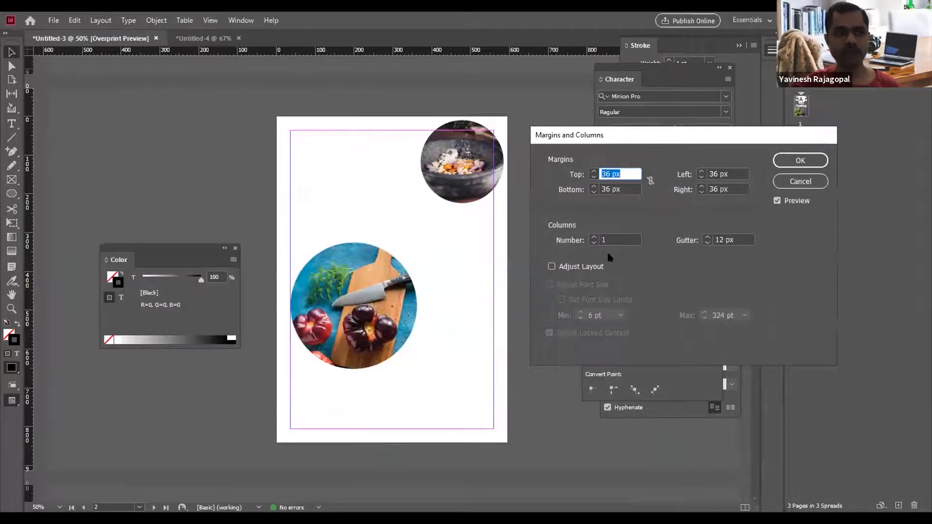
{"action": "left_click", "coordinate": [593, 236]}
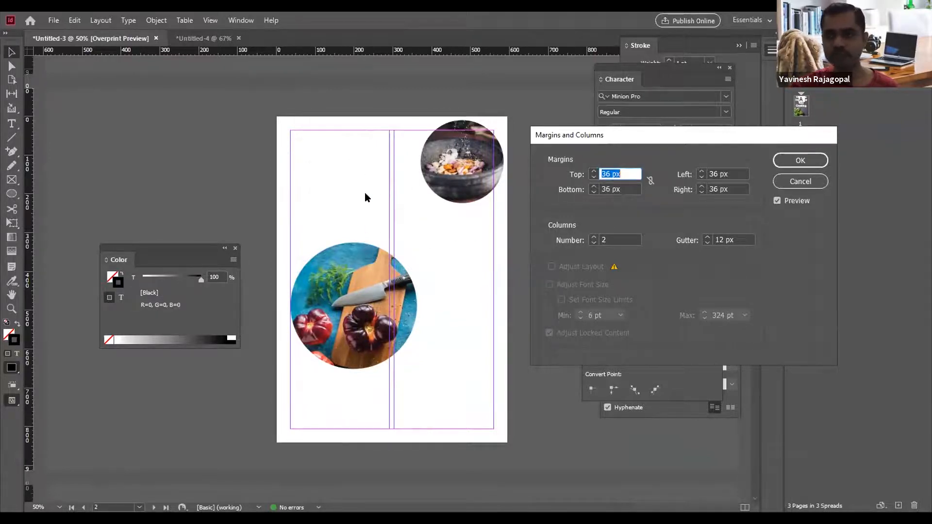
{"action": "left_click", "coordinate": [798, 165]}
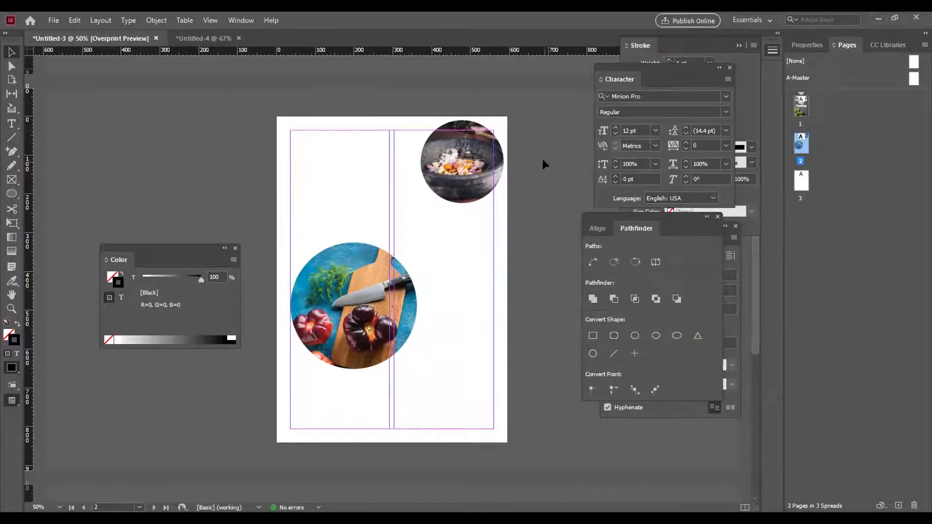
Review the margin and column settings of page 2 again without changing them.
{"action": "left_click", "coordinate": [96, 20]}
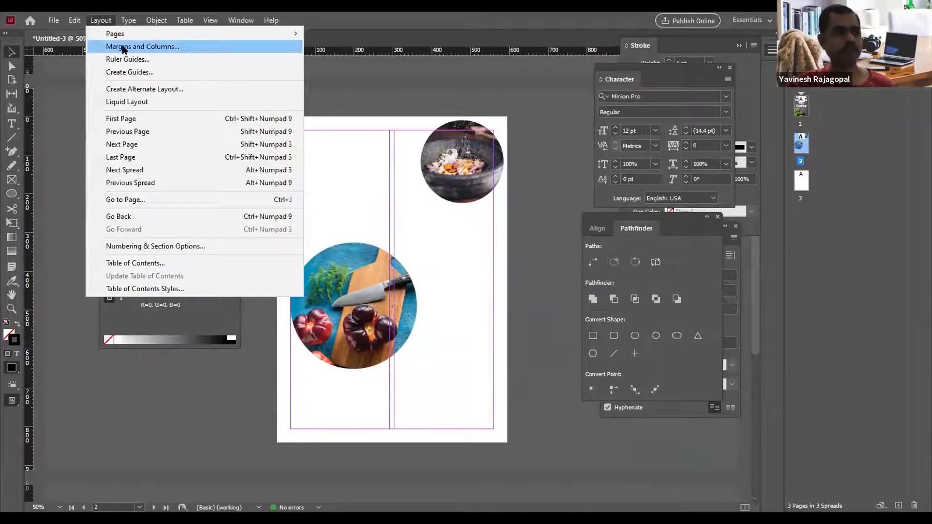
{"action": "left_click", "coordinate": [123, 48]}
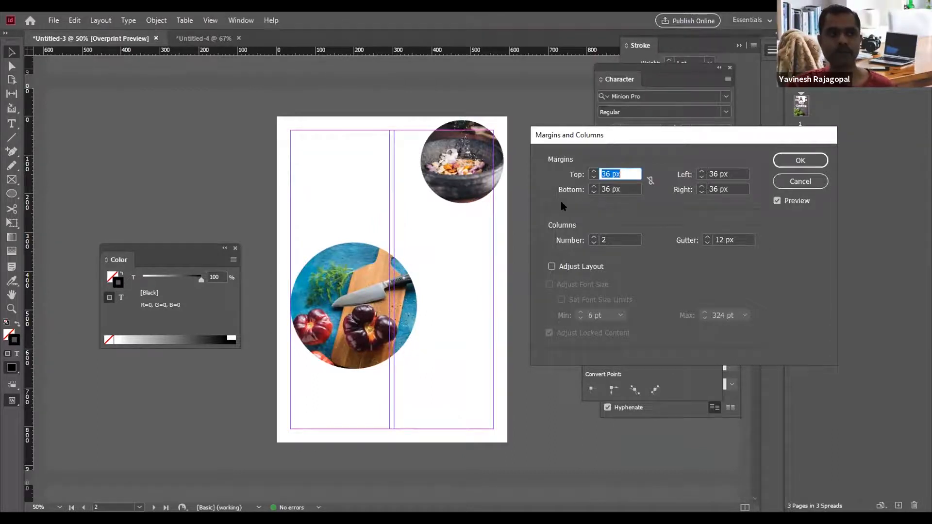
{"action": "left_click", "coordinate": [801, 164]}
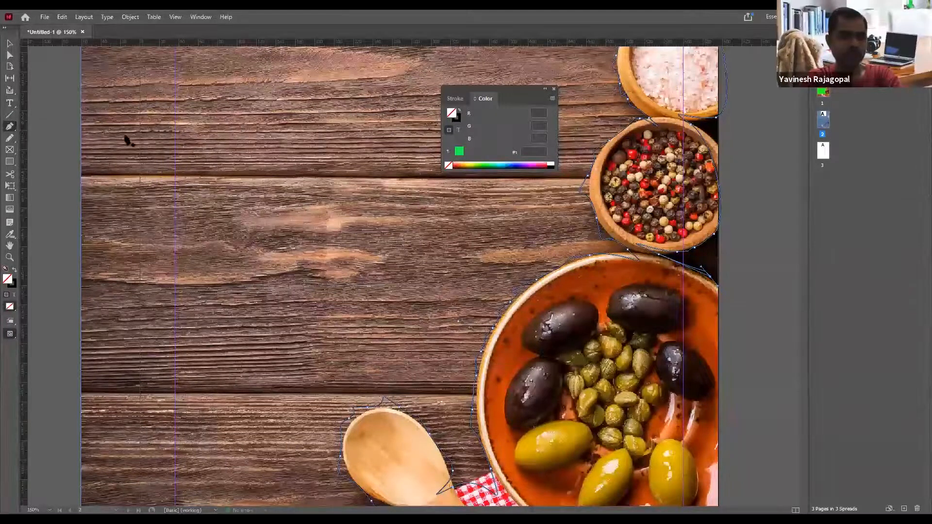
Fill the path traced around the bowls and spoon in Untitled-1 with green (R 32, G 255, B 83).
{"action": "scroll", "coordinate": [168, 167], "scroll_direction": "up", "scroll_amount": 2}
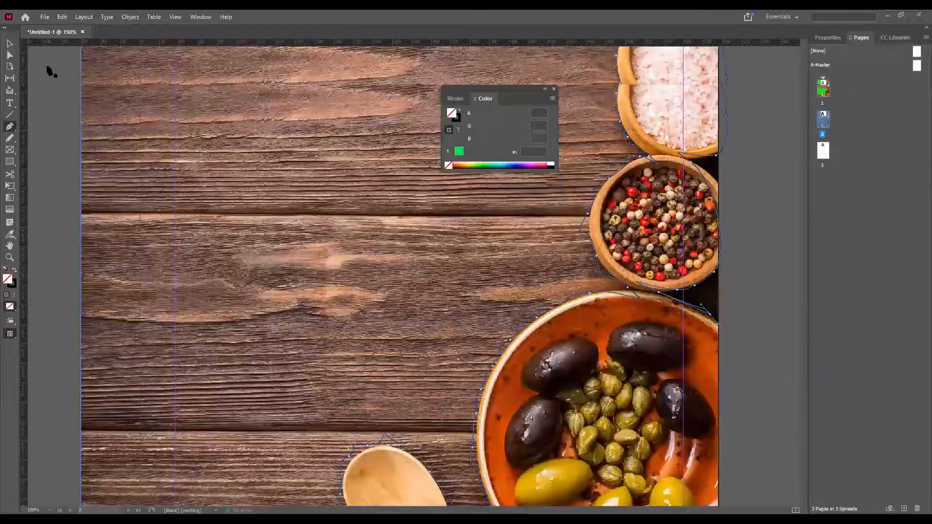
{"action": "scroll", "coordinate": [405, 191], "scroll_direction": "up", "scroll_amount": 3}
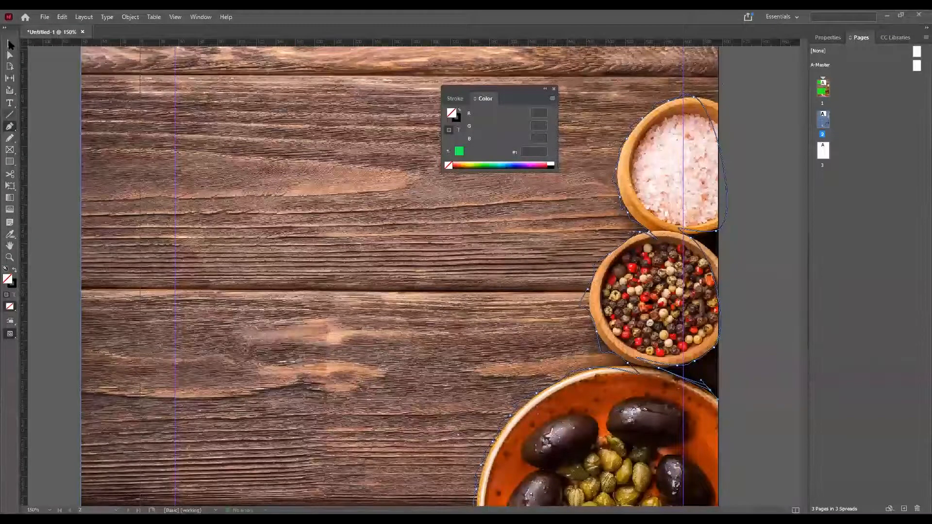
{"action": "left_click", "coordinate": [9, 44]}
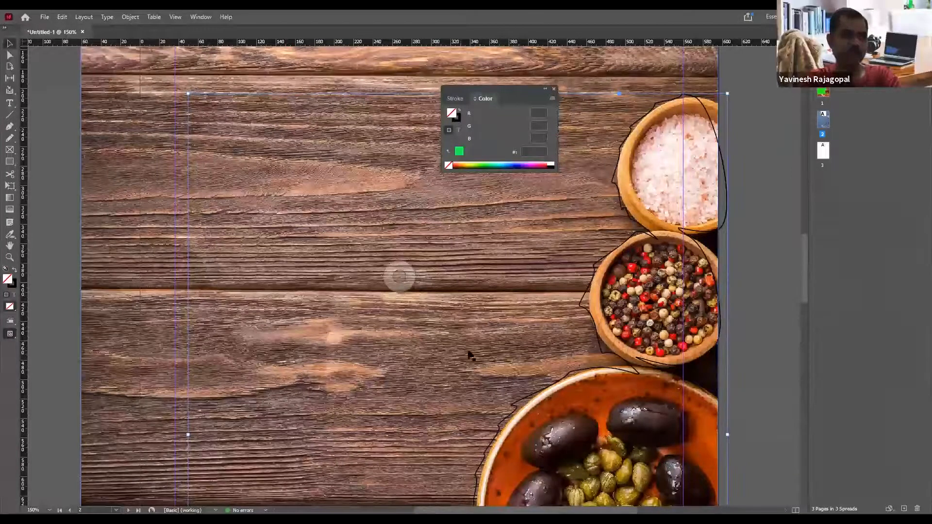
{"action": "scroll", "coordinate": [482, 212], "scroll_direction": "up", "scroll_amount": 3}
{"action": "scroll", "coordinate": [591, 250], "scroll_direction": "down", "scroll_amount": 2}
{"action": "left_click_drag", "start_coordinate": [460, 153], "coordinate": [625, 315]}
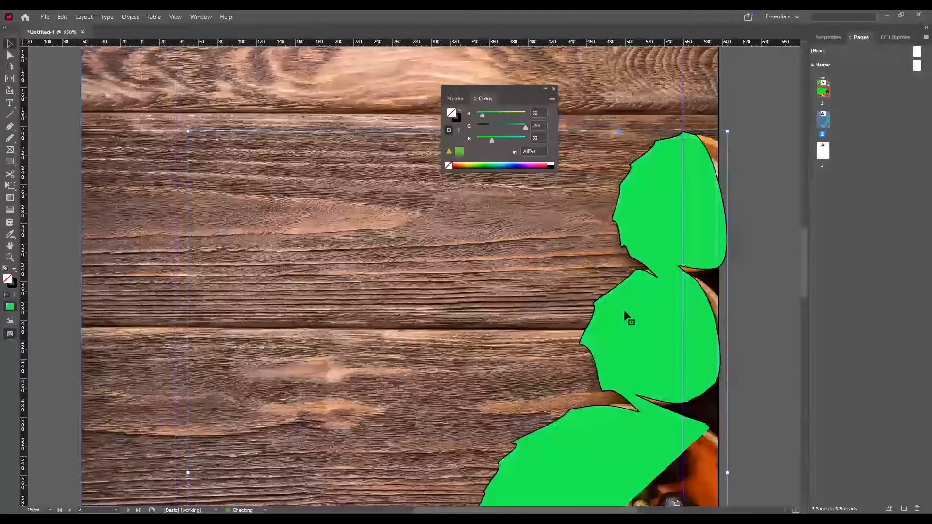
{"action": "scroll", "coordinate": [621, 309], "scroll_direction": "down", "scroll_amount": 2}
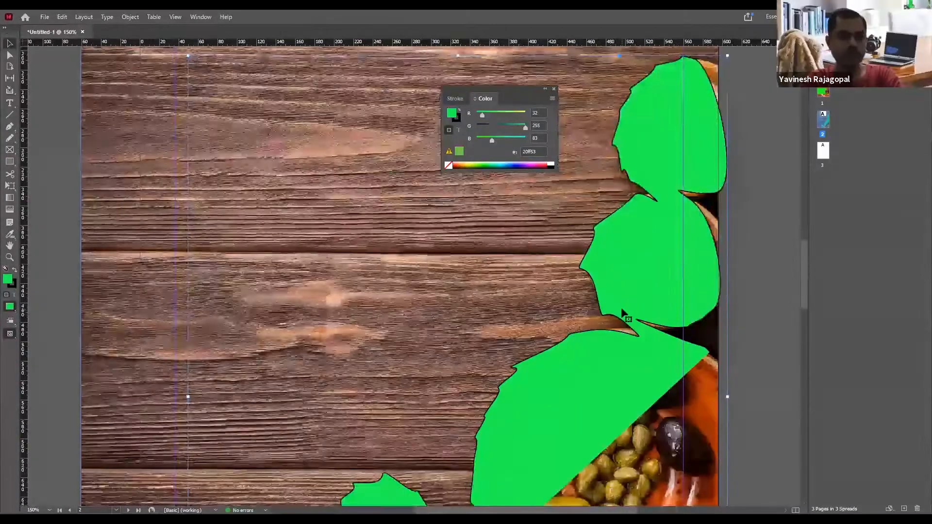
{"action": "scroll", "coordinate": [622, 309], "scroll_direction": "down", "scroll_amount": 3}
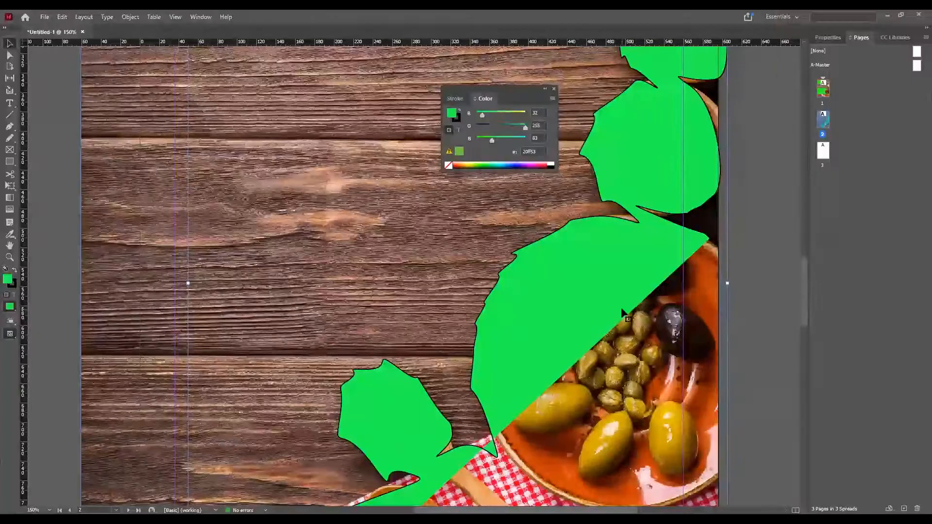
{"action": "scroll", "coordinate": [621, 307], "scroll_direction": "down", "scroll_amount": 2}
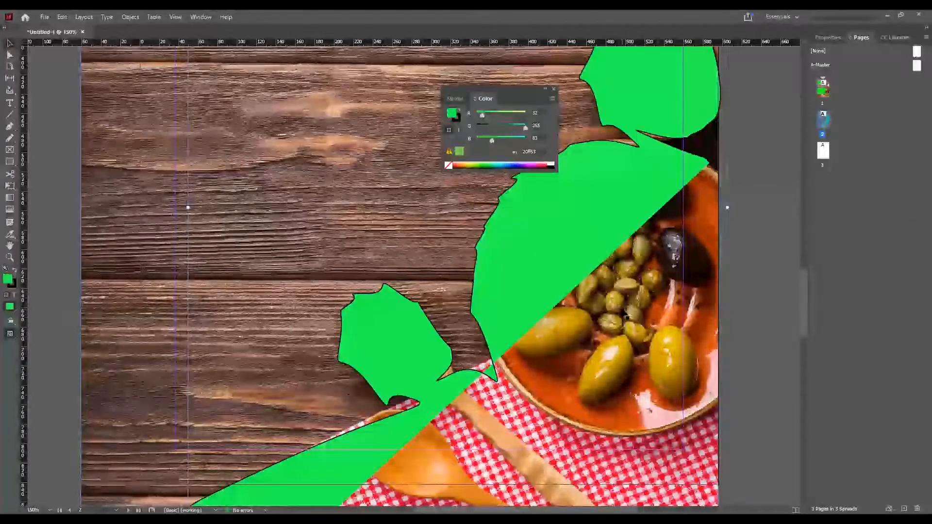
{"action": "scroll", "coordinate": [399, 161], "scroll_direction": "down", "scroll_amount": 1}
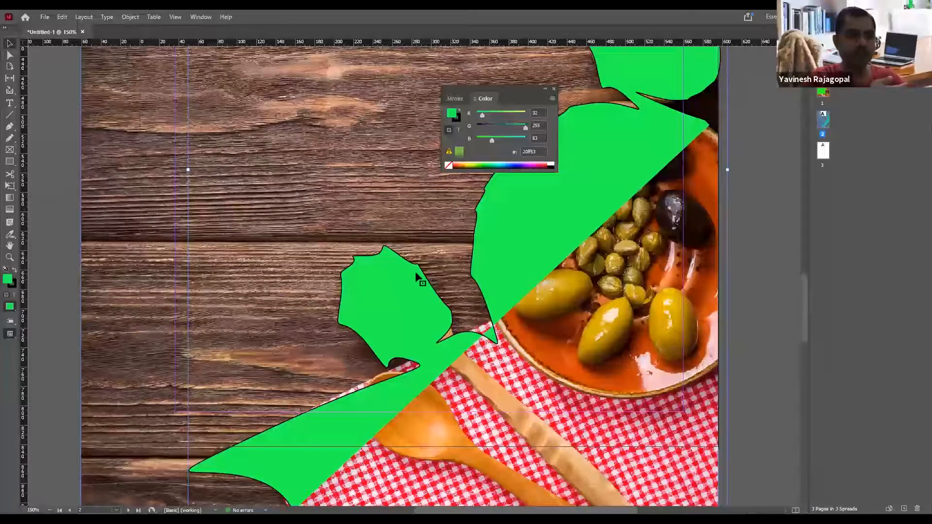
Try to resume the green path with the Pen tool from its open end at the lower edge of the tablecloth.
{"action": "left_click", "coordinate": [10, 128]}
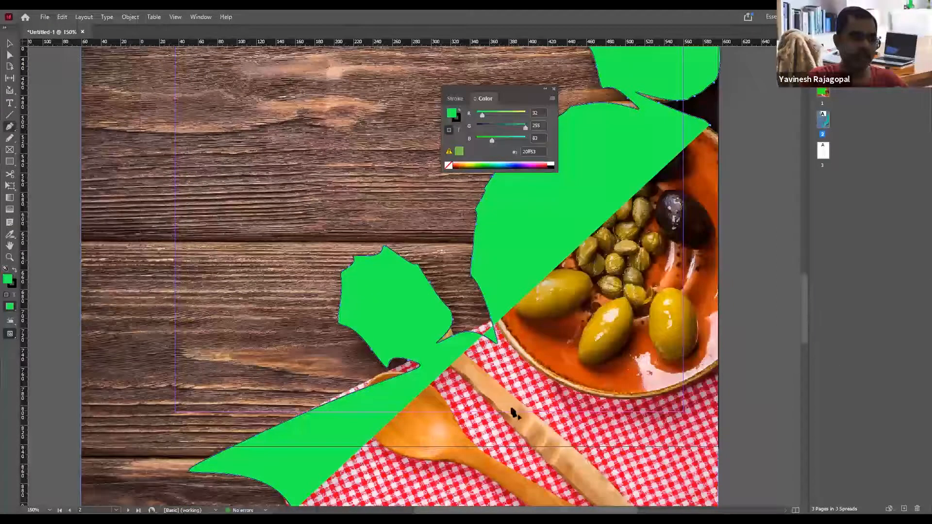
{"action": "scroll", "coordinate": [536, 426], "scroll_direction": "down", "scroll_amount": 2}
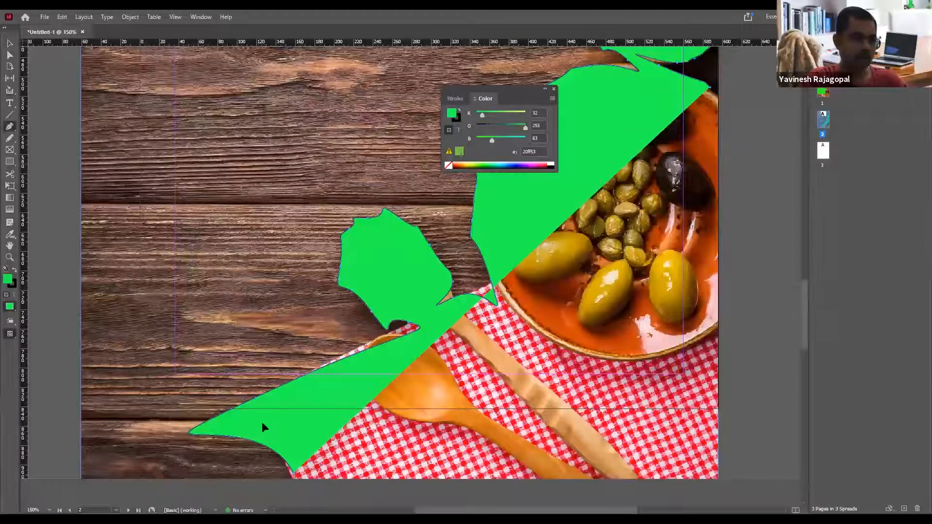
{"action": "left_click", "coordinate": [246, 407], "text": "ctrl"}
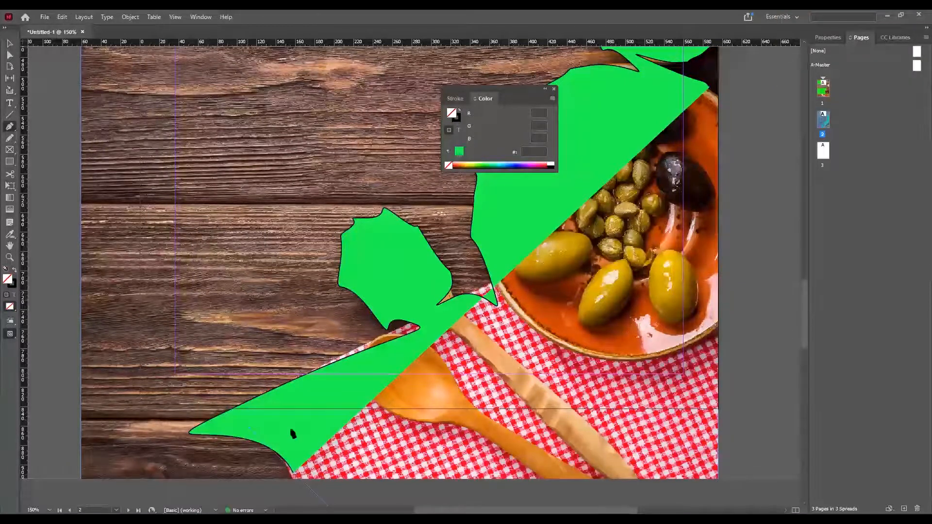
{"action": "left_click", "coordinate": [290, 481]}
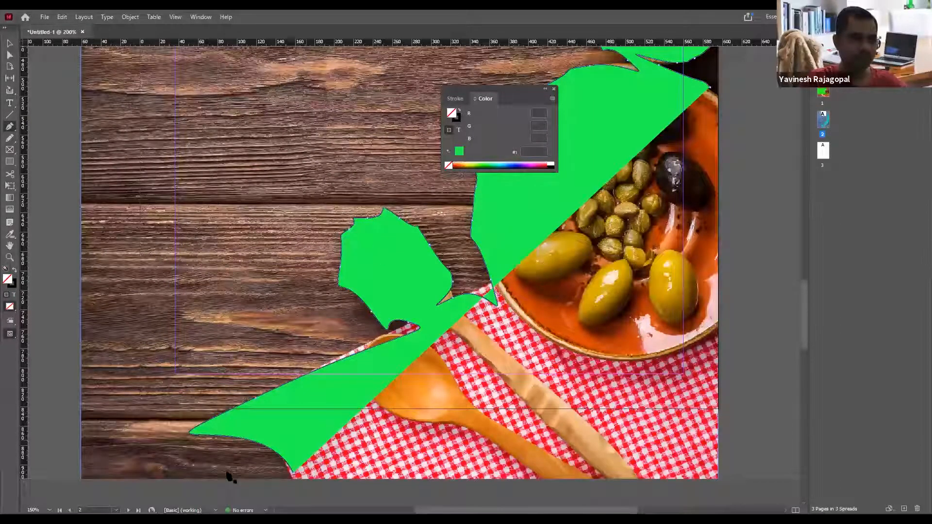
{"action": "key", "text": "ctrl+equal"}
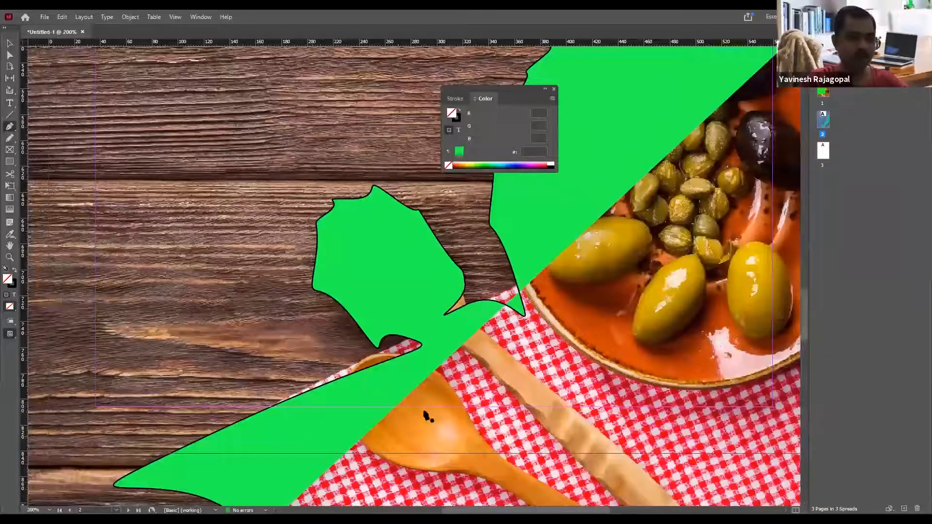
{"action": "scroll", "coordinate": [466, 495], "scroll_direction": "left", "scroll_amount": 6}
{"action": "scroll", "coordinate": [466, 495], "scroll_direction": "down", "scroll_amount": 2}
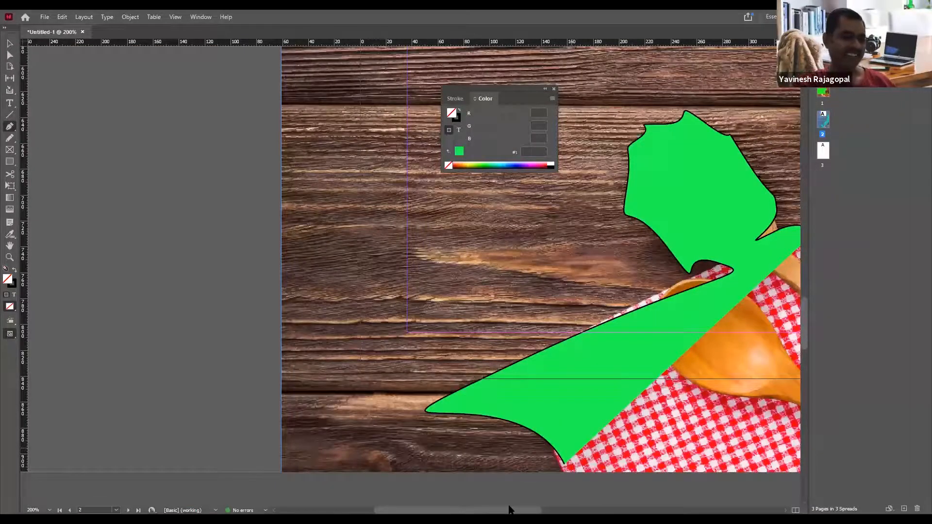
{"action": "scroll", "coordinate": [291, 389], "scroll_direction": "right", "scroll_amount": 5}
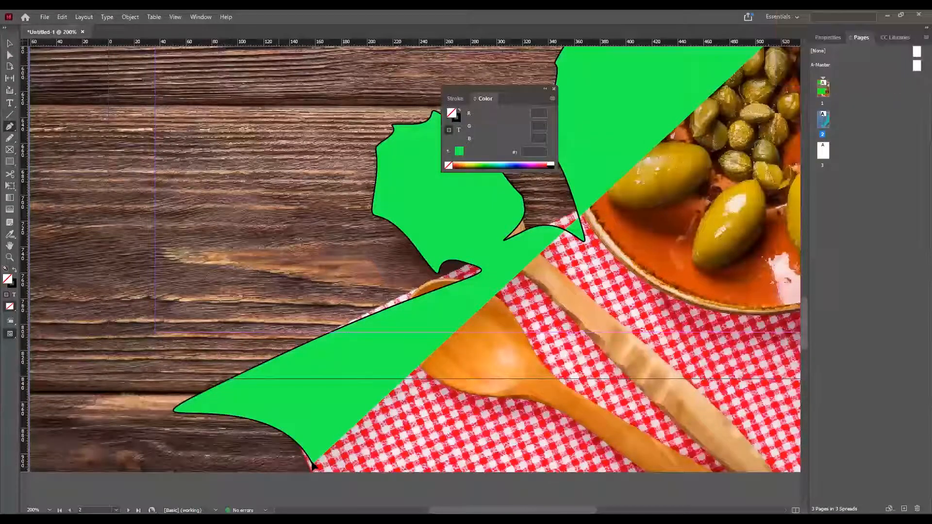
{"action": "left_click", "coordinate": [312, 465]}
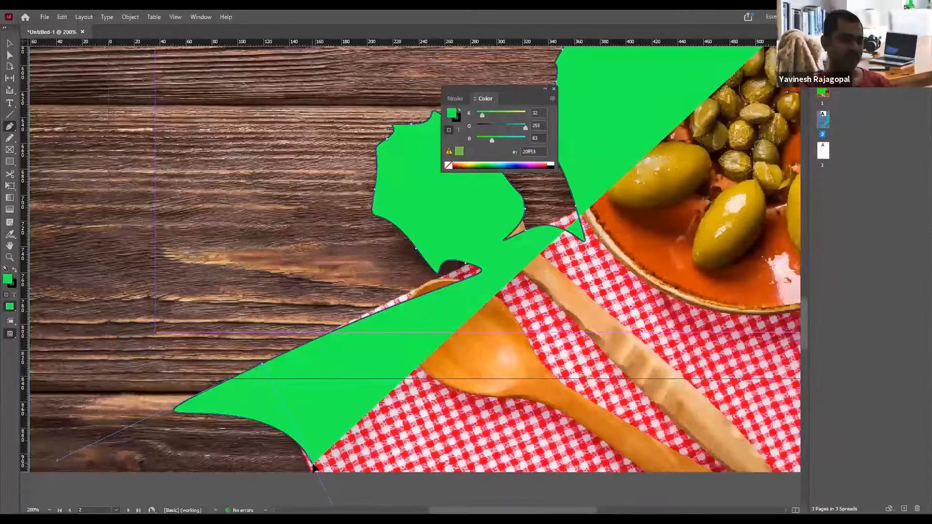
{"action": "left_click_drag", "start_coordinate": [312, 464], "coordinate": [313, 464]}
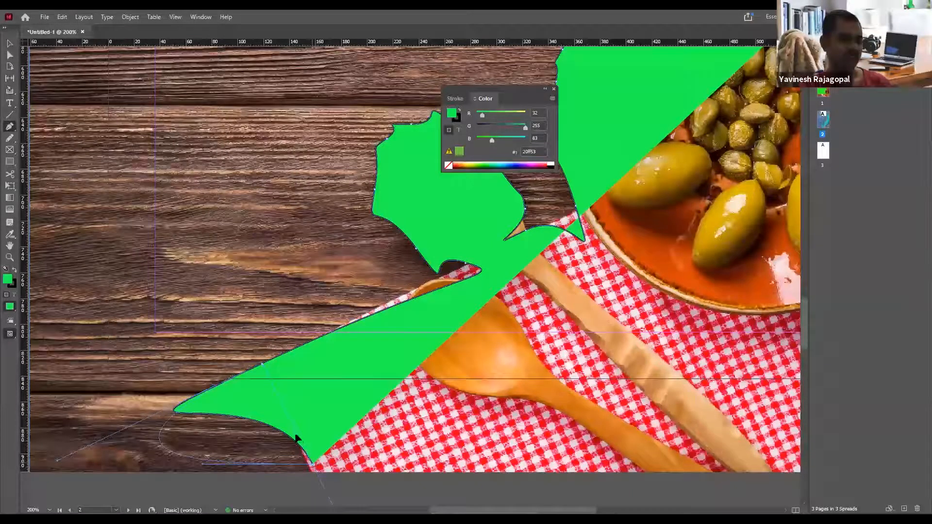
{"action": "left_click_drag", "start_coordinate": [286, 406], "coordinate": [278, 397]}
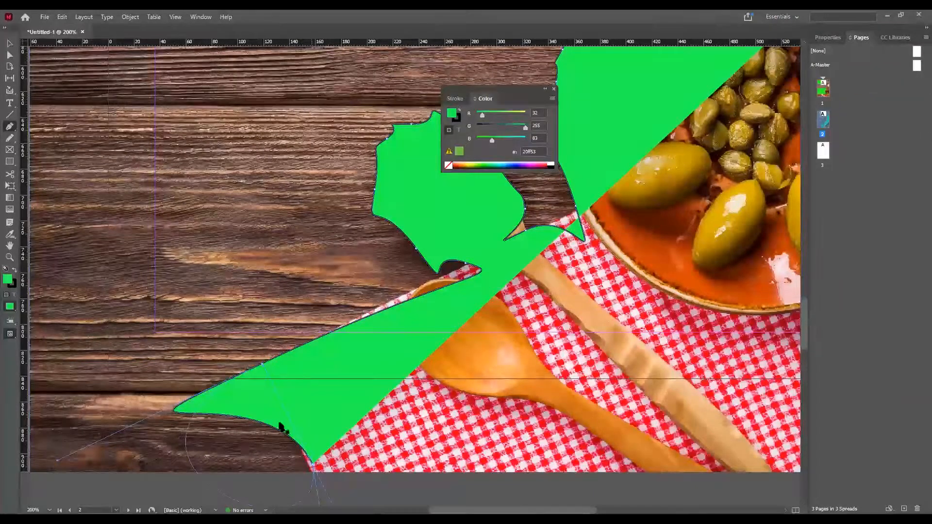
{"action": "left_click", "coordinate": [315, 467]}
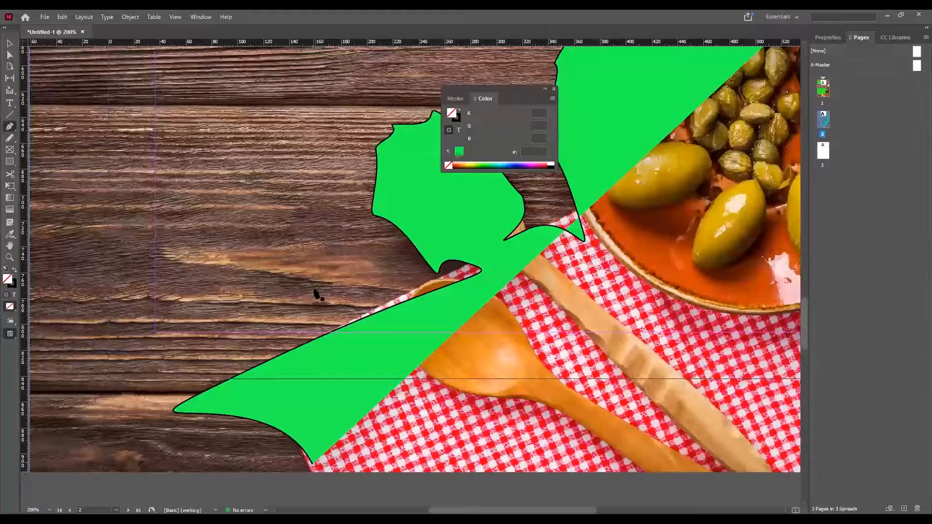
Pick up the green path at its open lower end, try a point far beyond the page's right edge, and undo that point.
{"action": "scroll", "coordinate": [318, 295], "scroll_direction": "down", "scroll_amount": 2}
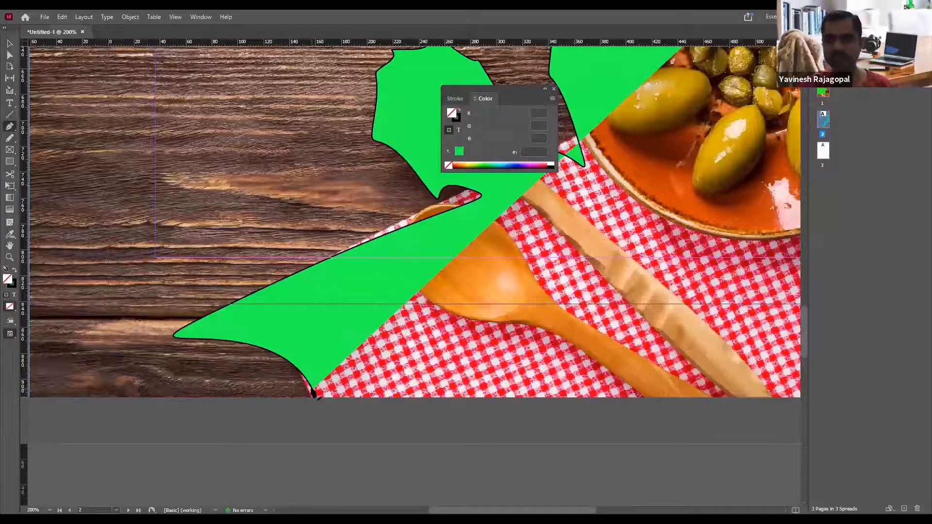
{"action": "left_click", "coordinate": [313, 392]}
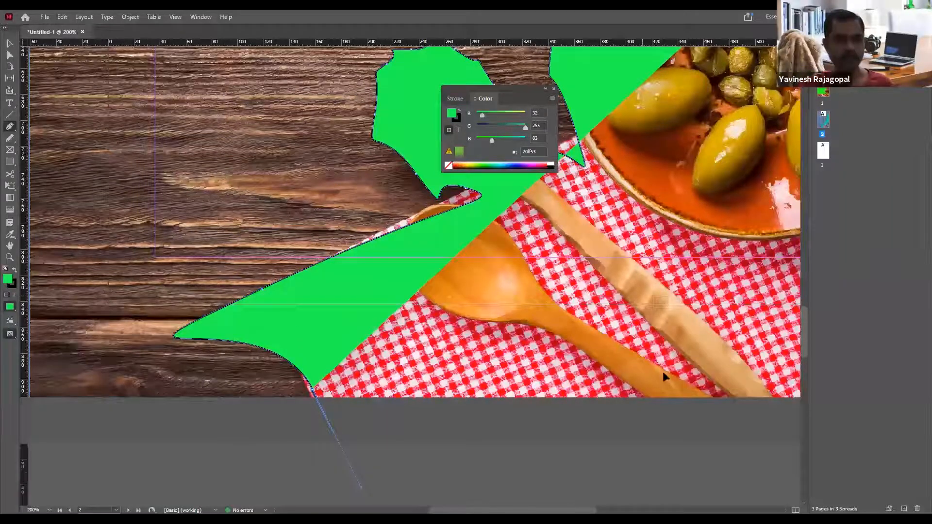
{"action": "scroll", "coordinate": [666, 375], "scroll_direction": "right", "scroll_amount": 5}
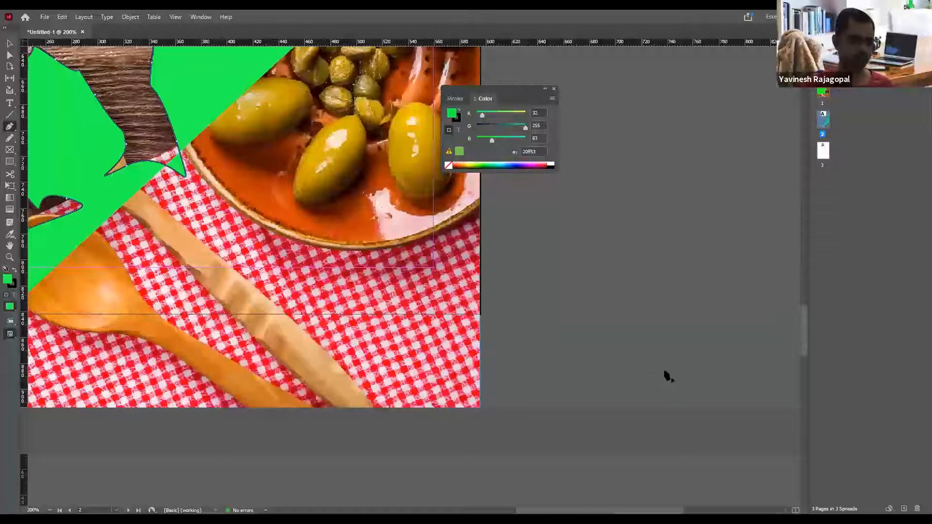
{"action": "scroll", "coordinate": [666, 375], "scroll_direction": "right", "scroll_amount": 5}
{"action": "left_click", "coordinate": [666, 374]}
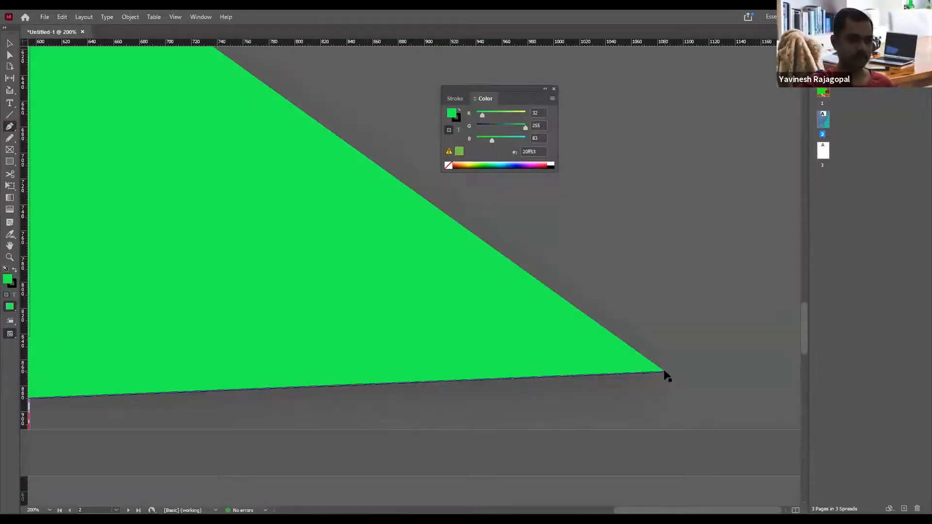
{"action": "key", "text": "ctrl+minus"}
{"action": "key", "text": "ctrl+minus"}
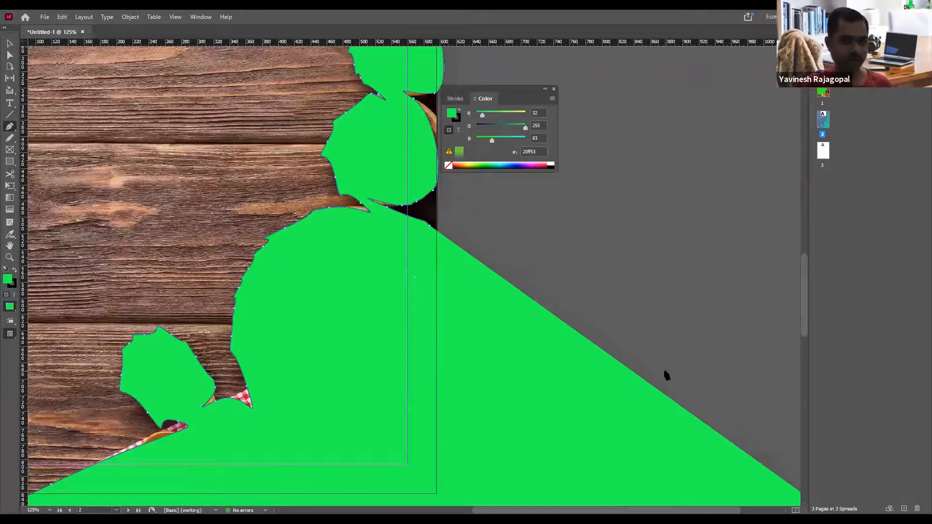
{"action": "key", "text": "ctrl+minus"}
{"action": "key", "text": "ctrl+minus"}
{"action": "key", "text": "ctrl+minus"}
{"action": "key", "text": "ctrl+z"}
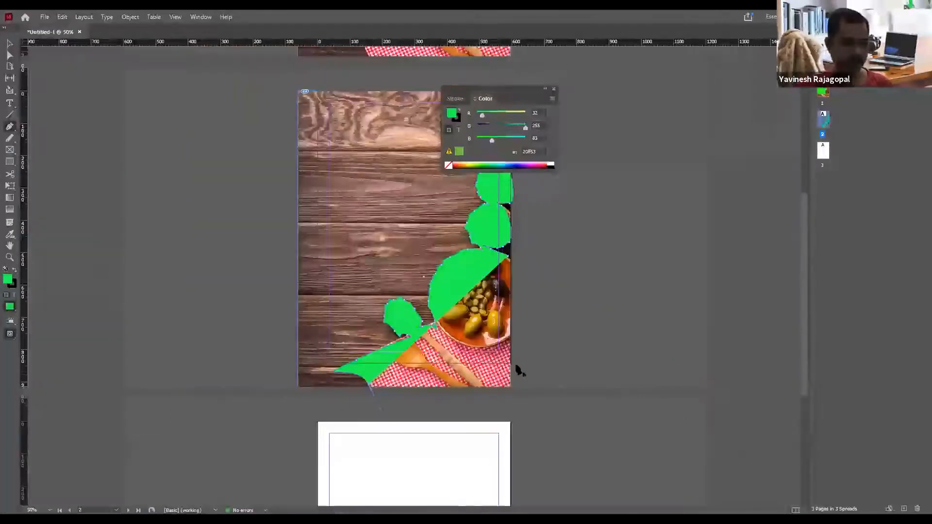
Extend the green shape over the large bowl with two corner points just beyond the page's right edge, and deselect it.
{"action": "left_click", "coordinate": [516, 366]}
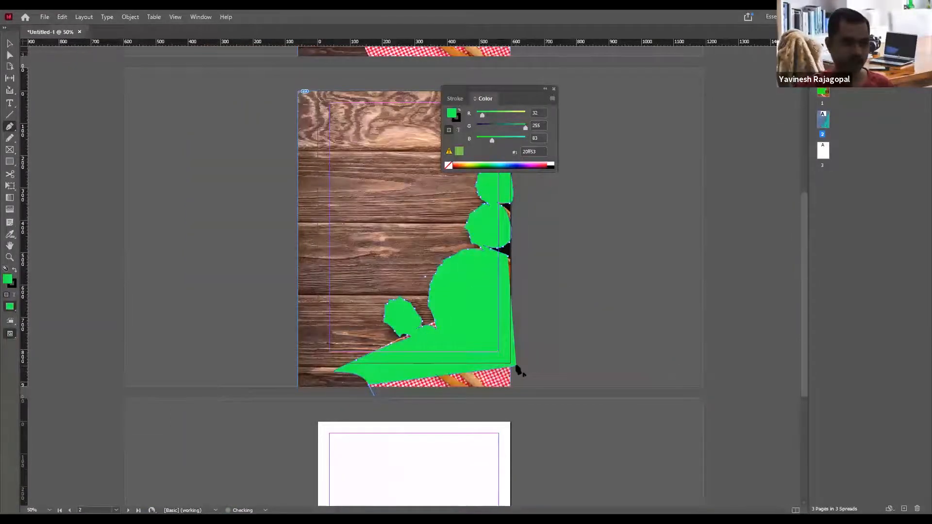
{"action": "left_click", "coordinate": [516, 260]}
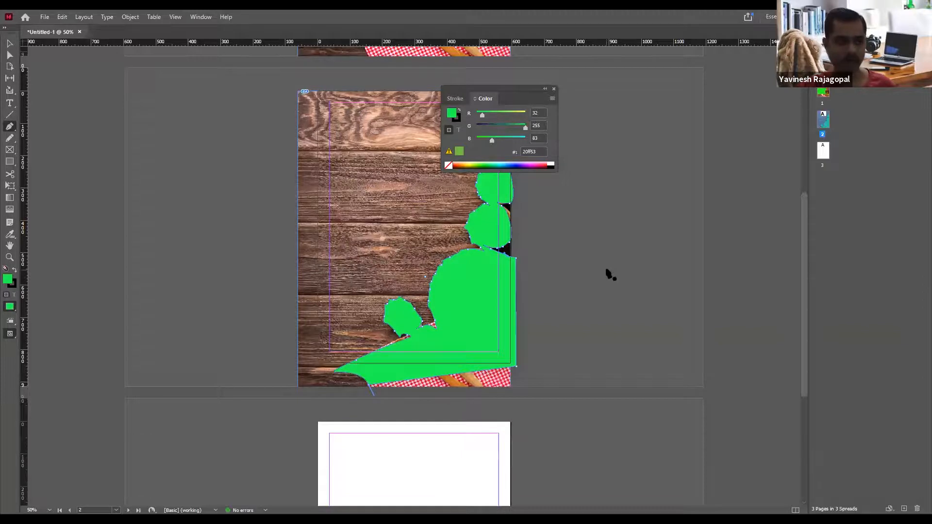
{"action": "key", "text": "a"}
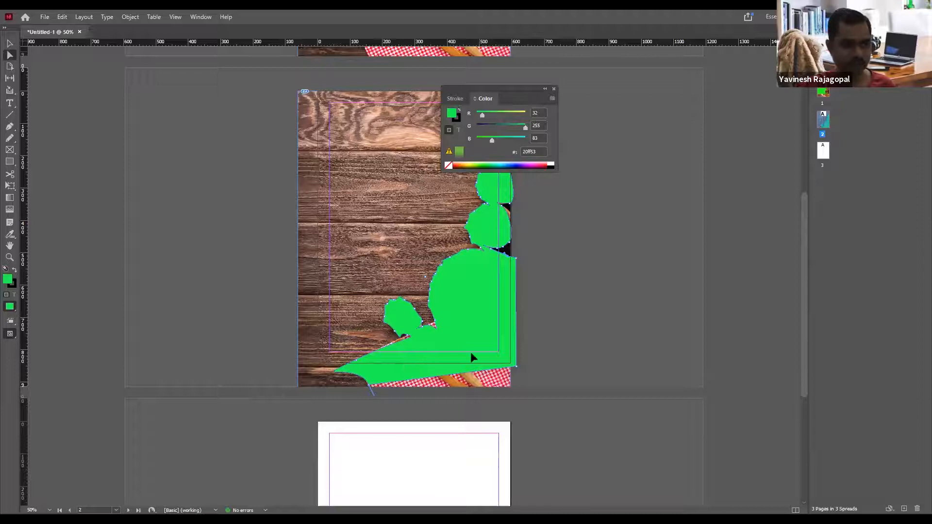
{"action": "left_click", "coordinate": [546, 304]}
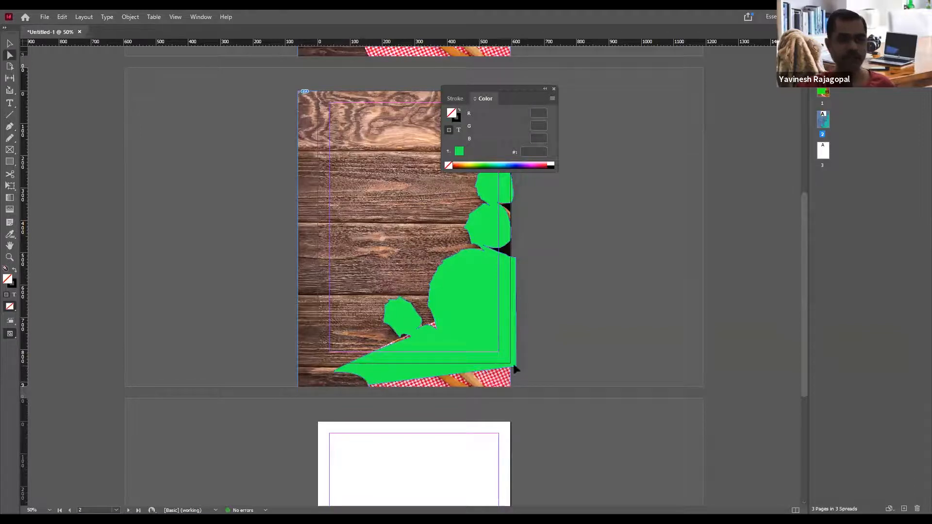
Cut the food photo out of its background frame on page 2, leaving the green shape in place.
{"action": "key", "text": "v"}
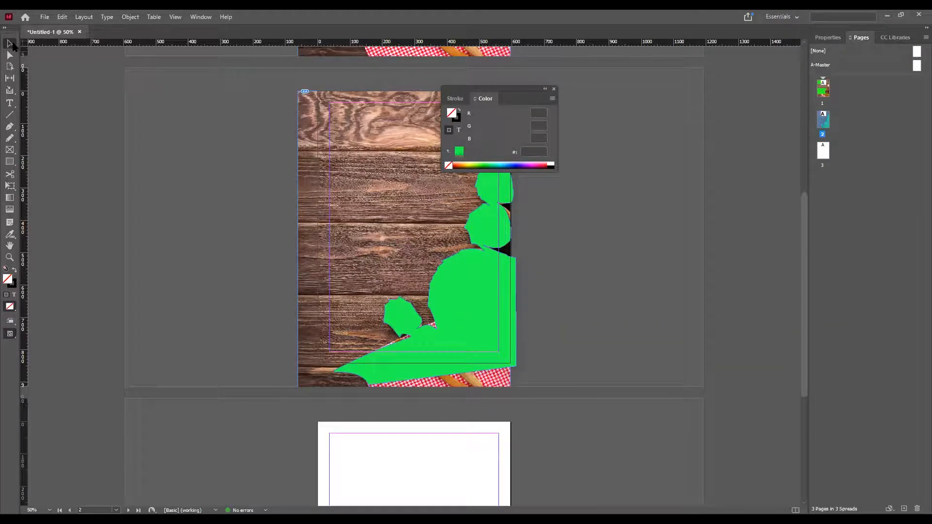
{"action": "left_click", "coordinate": [459, 311]}
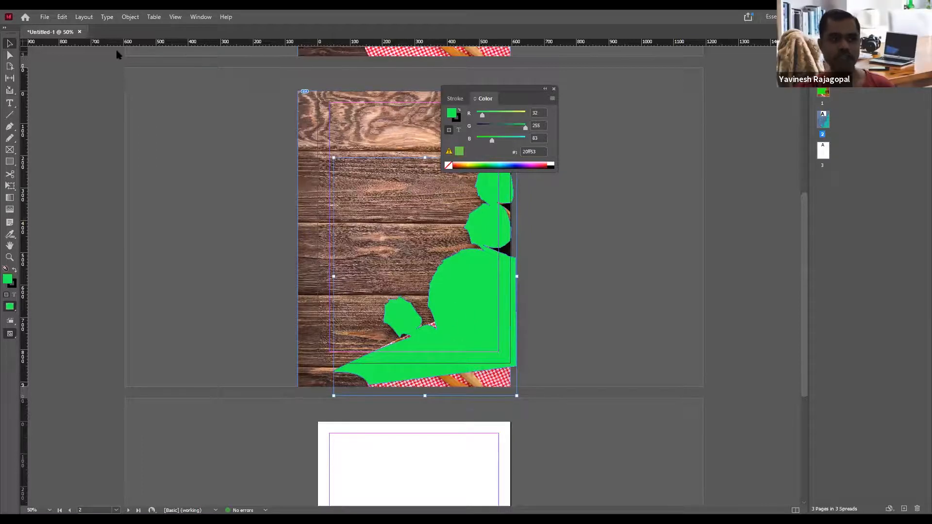
{"action": "left_click", "coordinate": [458, 381]}
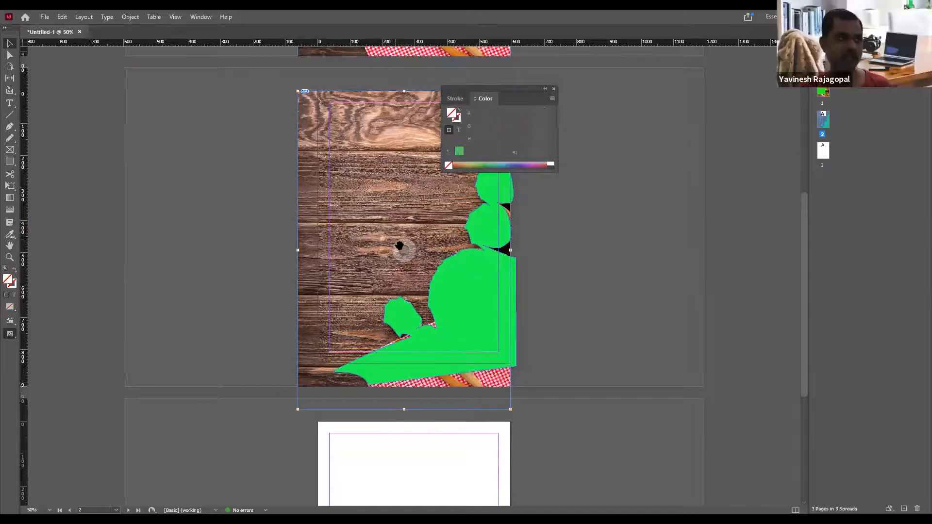
{"action": "left_click", "coordinate": [399, 246]}
{"action": "key", "text": "Delete"}
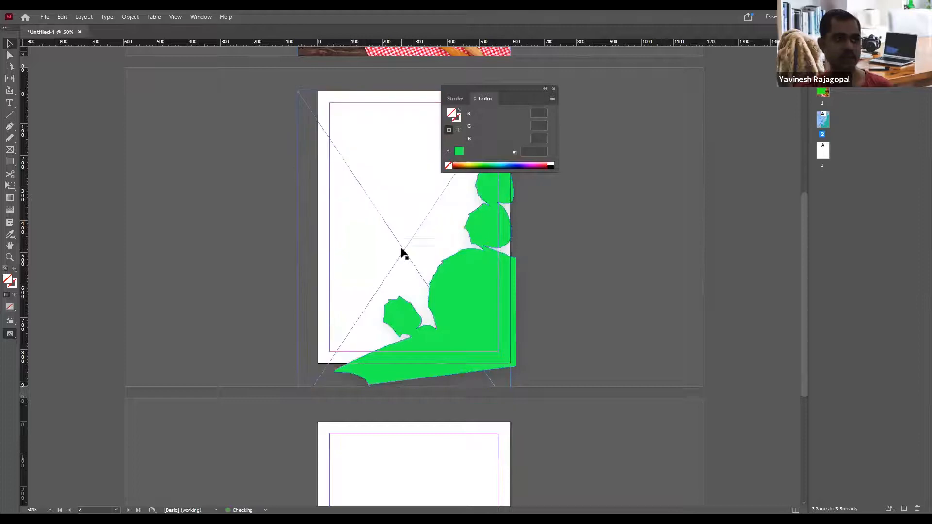
Paste the cut food photo into the green shape, and move the photo-filled shape up and back down on the page.
{"action": "right_click", "coordinate": [470, 310]}
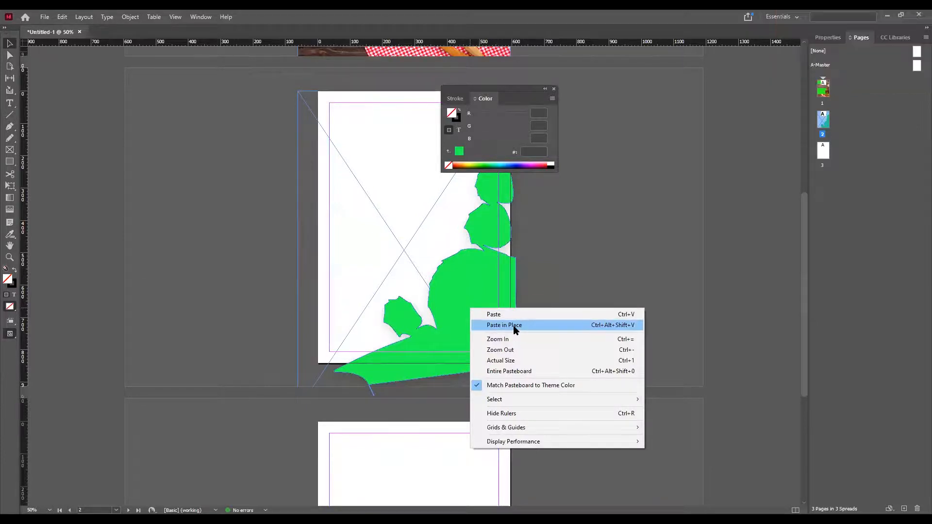
{"action": "left_click", "coordinate": [457, 286]}
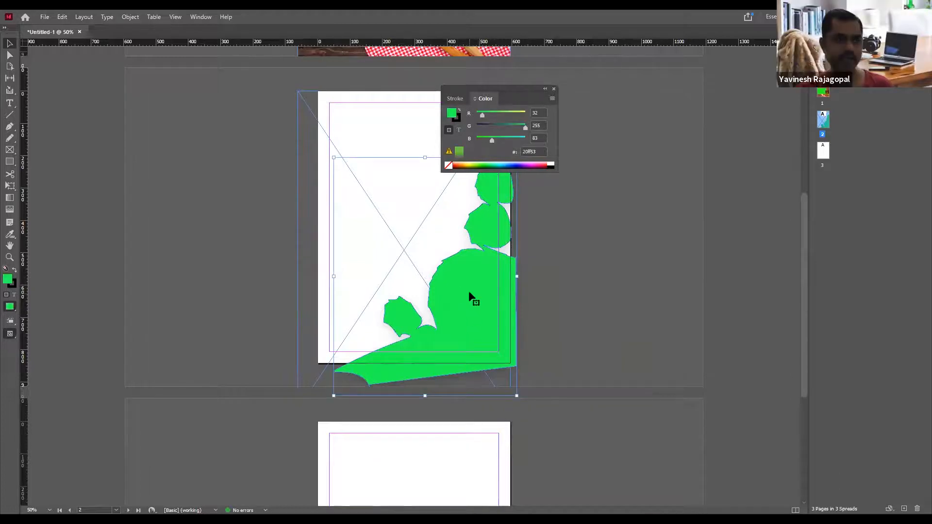
{"action": "right_click", "coordinate": [468, 290]}
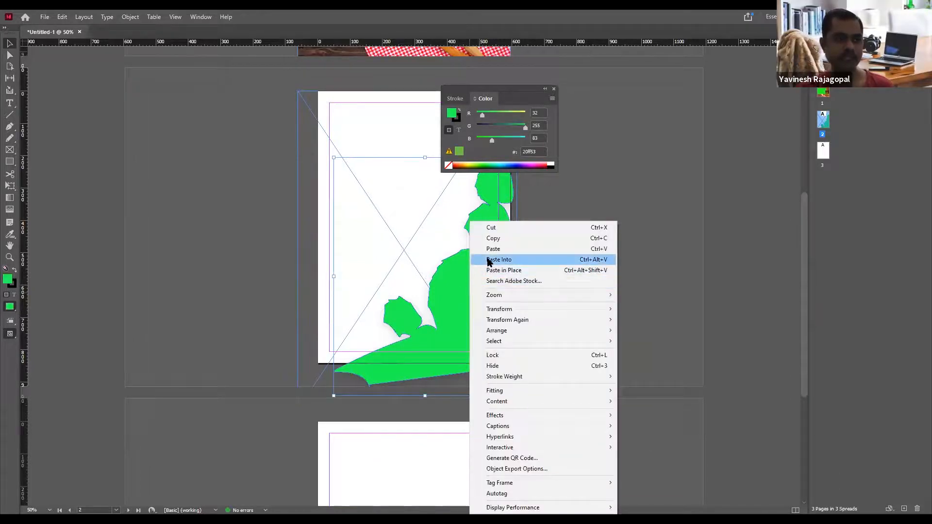
{"action": "left_click", "coordinate": [488, 259]}
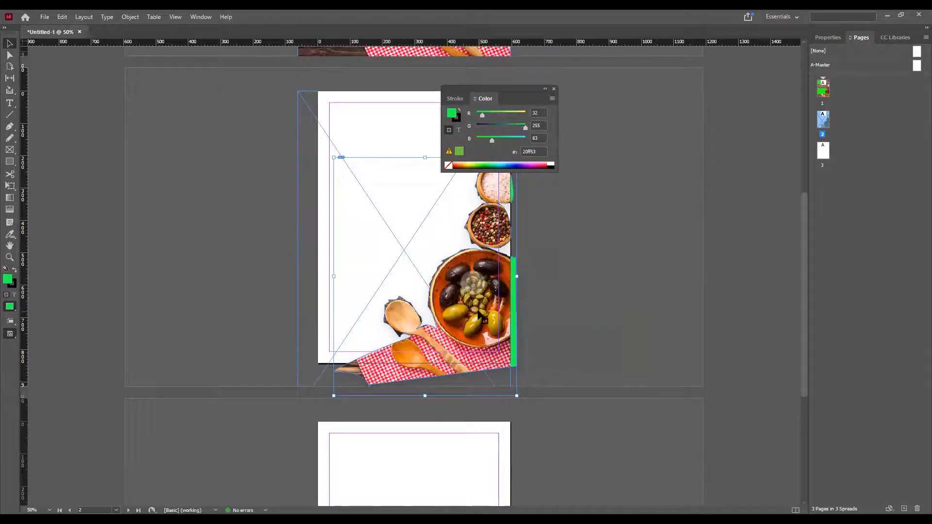
{"action": "left_click_drag", "start_coordinate": [477, 318], "coordinate": [492, 277]}
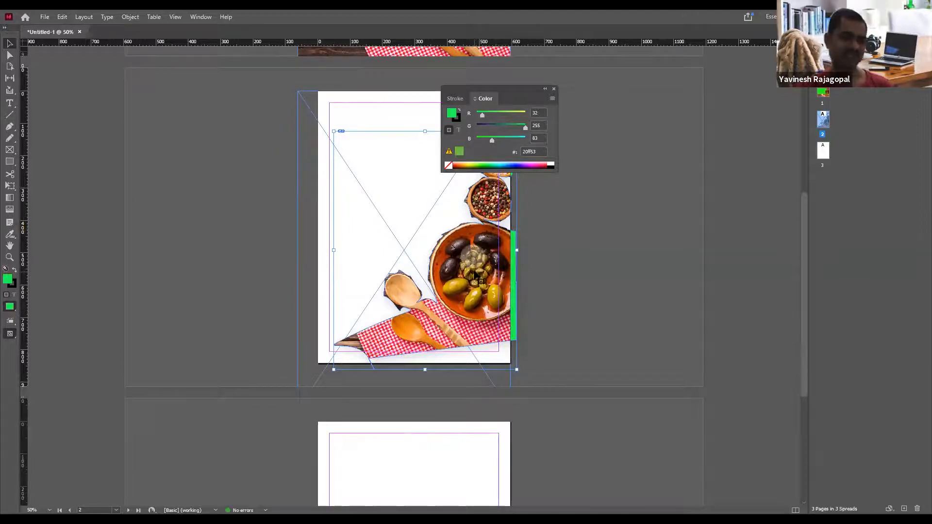
{"action": "left_click_drag", "start_coordinate": [472, 266], "coordinate": [472, 295]}
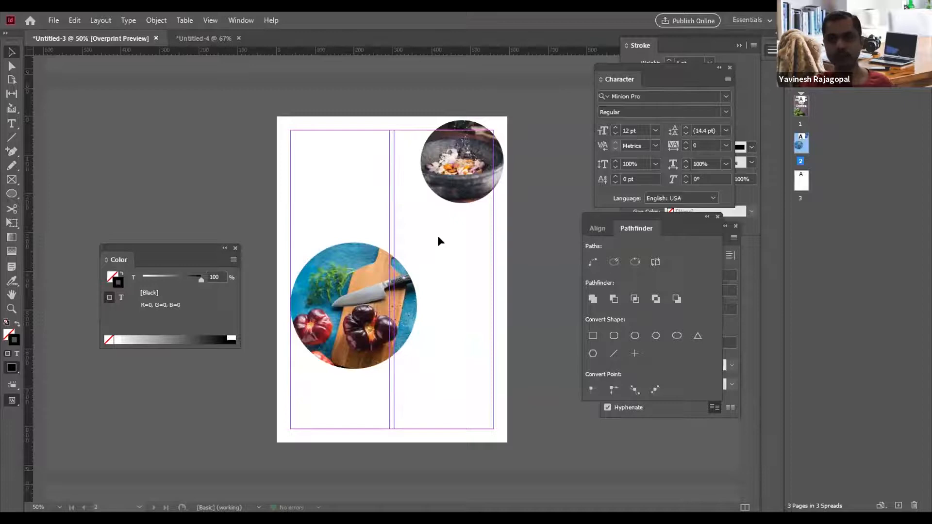
Check page 2's margin and column settings in Untitled-3 with the panels hidden, and show the panels again.
{"action": "key", "text": "Tab"}
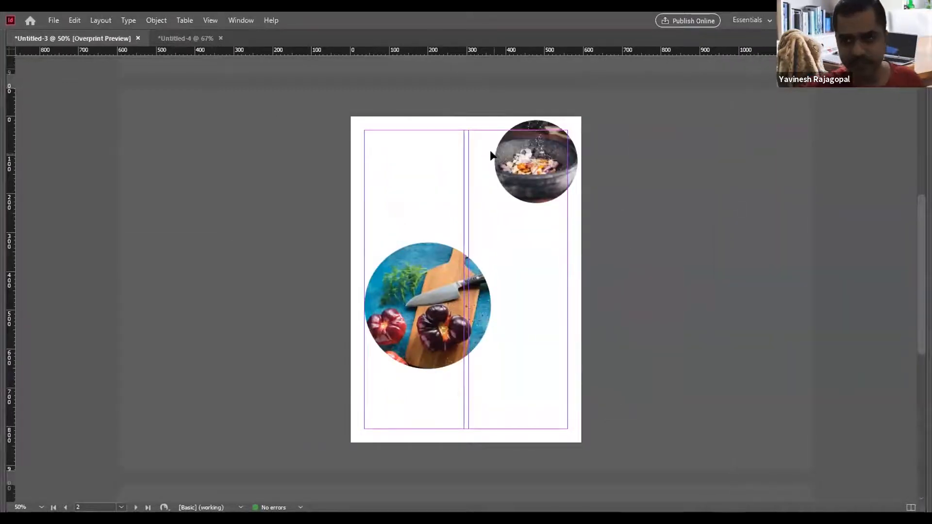
{"action": "left_click", "coordinate": [101, 20]}
{"action": "left_click", "coordinate": [104, 46]}
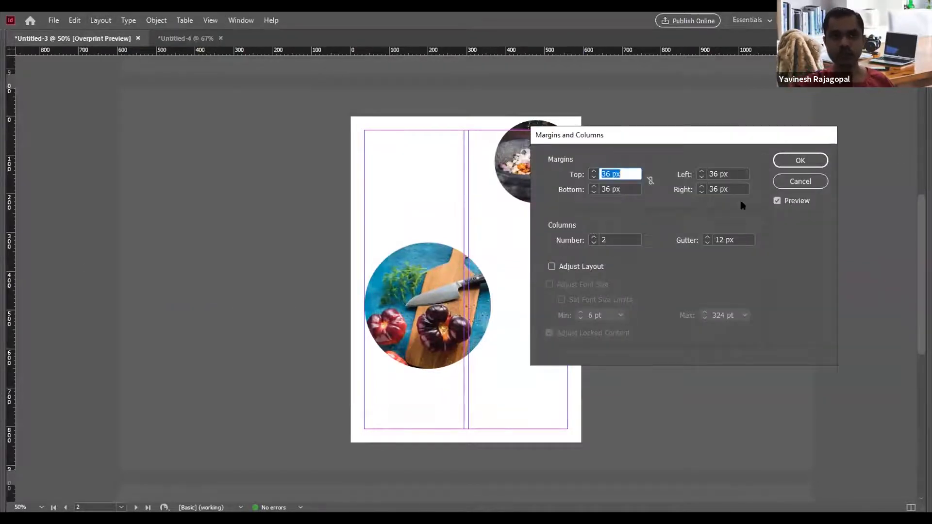
{"action": "left_click", "coordinate": [801, 161]}
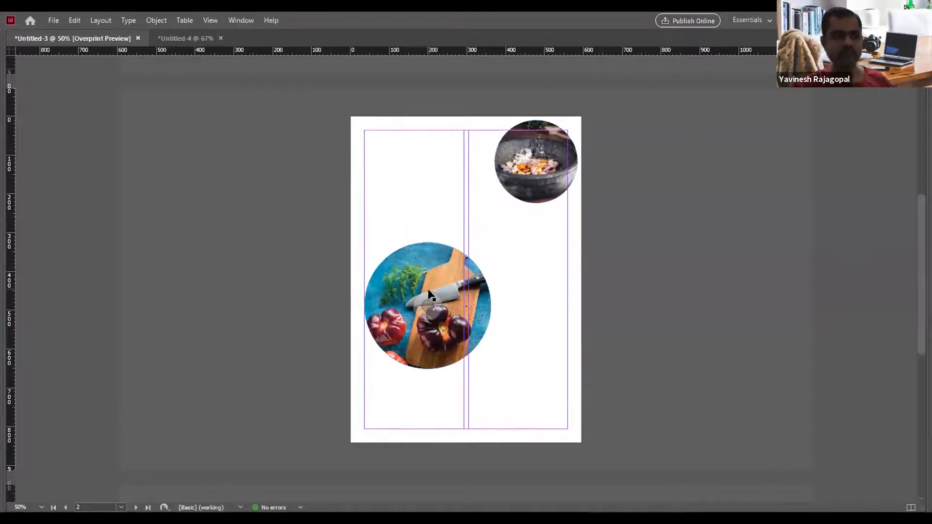
{"action": "key", "text": "Tab"}
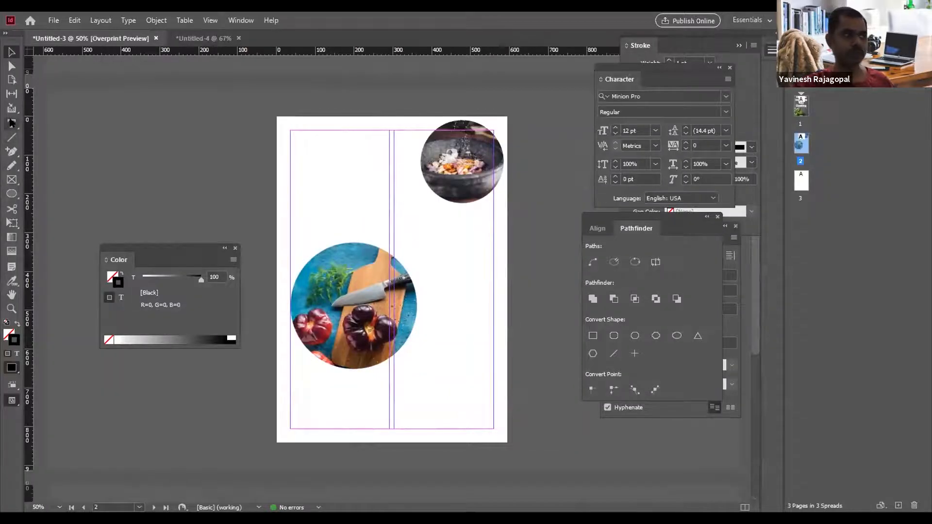
Fill a new text frame in the upper part of page 2's first column with placeholder text, and delete the frame.
{"action": "left_click", "coordinate": [12, 124]}
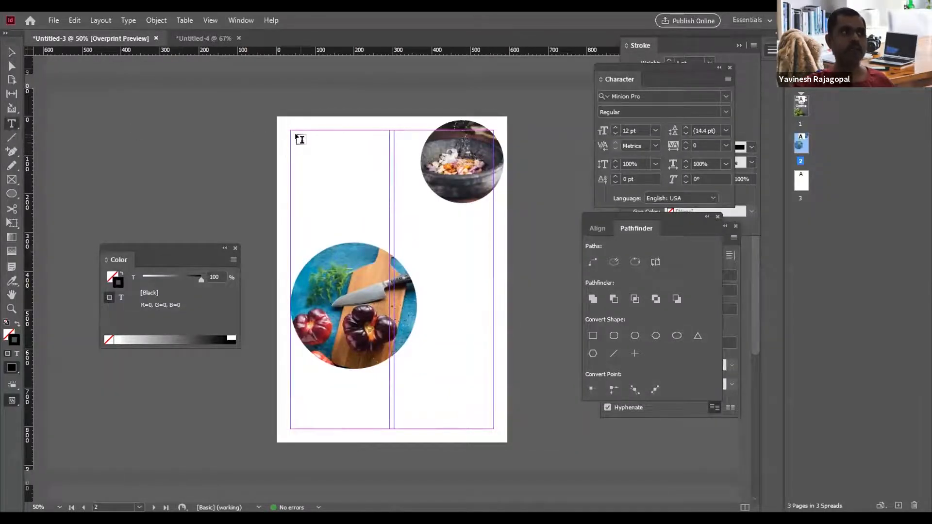
{"action": "left_click_drag", "start_coordinate": [290, 130], "coordinate": [389, 207]}
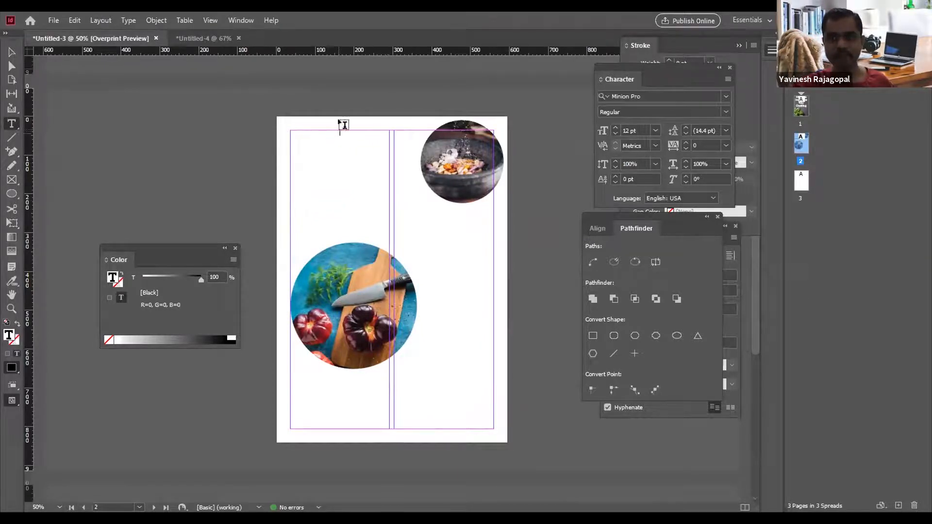
{"action": "left_click", "coordinate": [129, 20]}
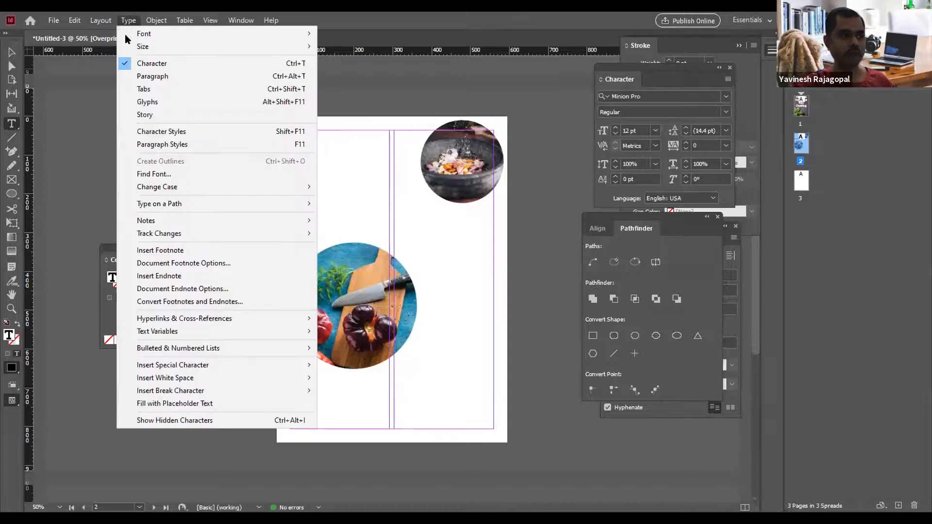
{"action": "left_click", "coordinate": [181, 404]}
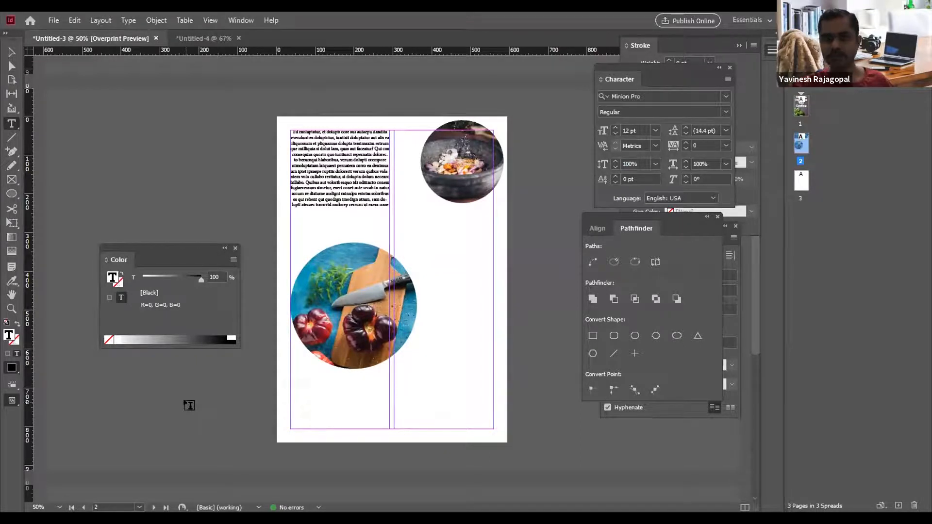
{"action": "left_click", "coordinate": [12, 52]}
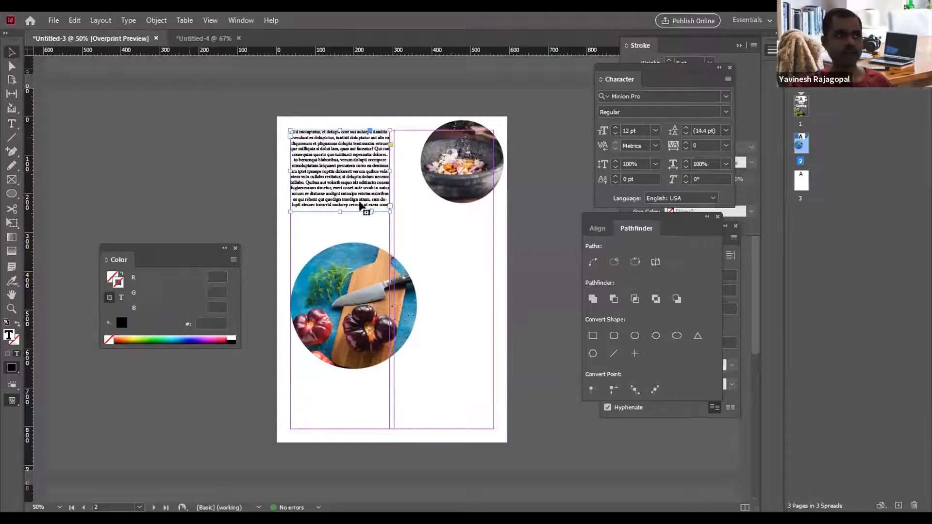
{"action": "key", "text": "Delete"}
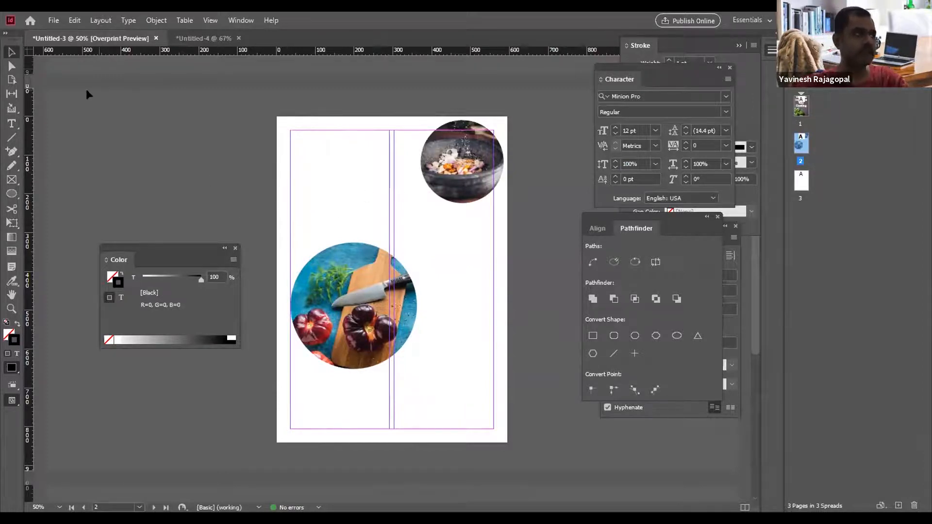
Draw a text frame across the first column above the large circular photo, and fill it with placeholder text.
{"action": "left_click", "coordinate": [11, 123]}
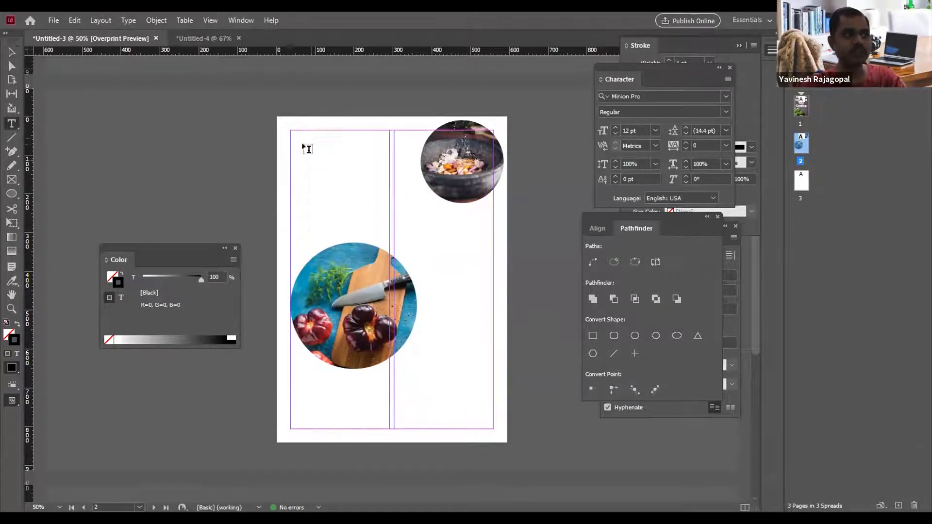
{"action": "left_click_drag", "start_coordinate": [291, 130], "coordinate": [387, 203]}
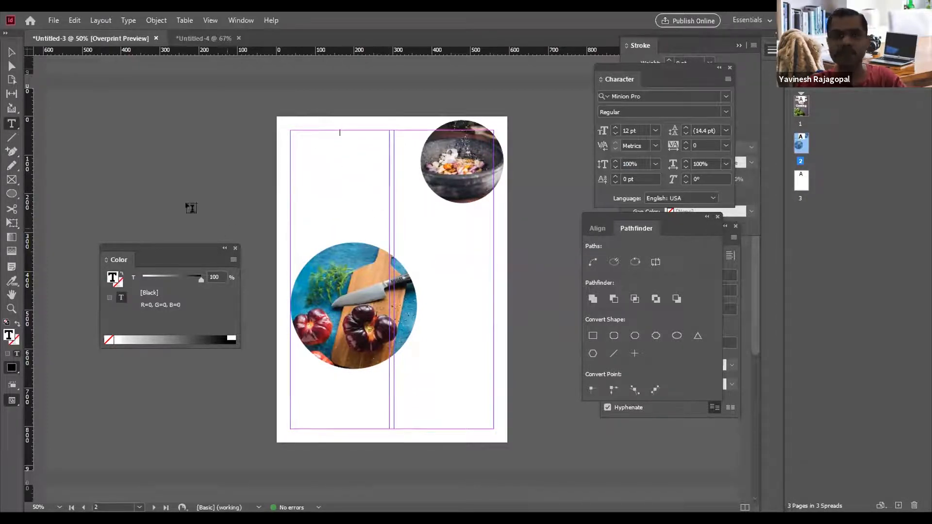
{"action": "left_click", "coordinate": [128, 20]}
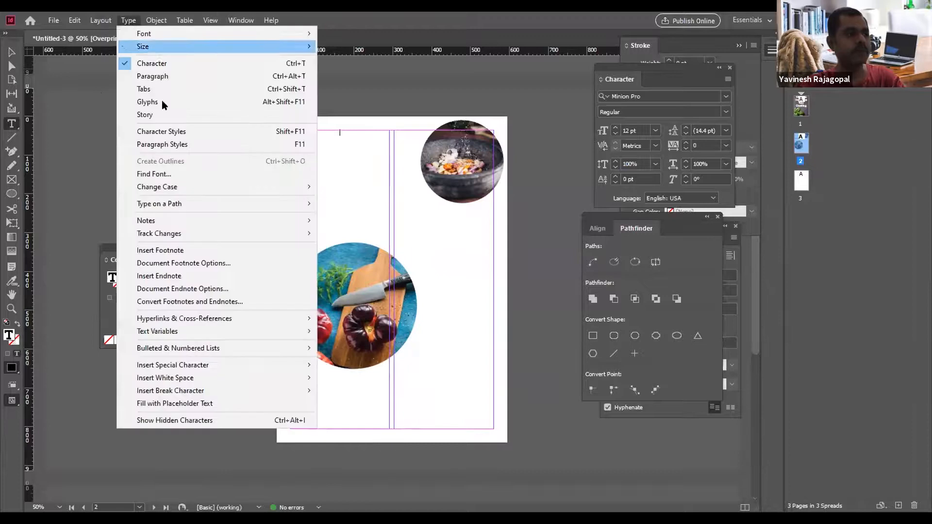
{"action": "left_click", "coordinate": [189, 404]}
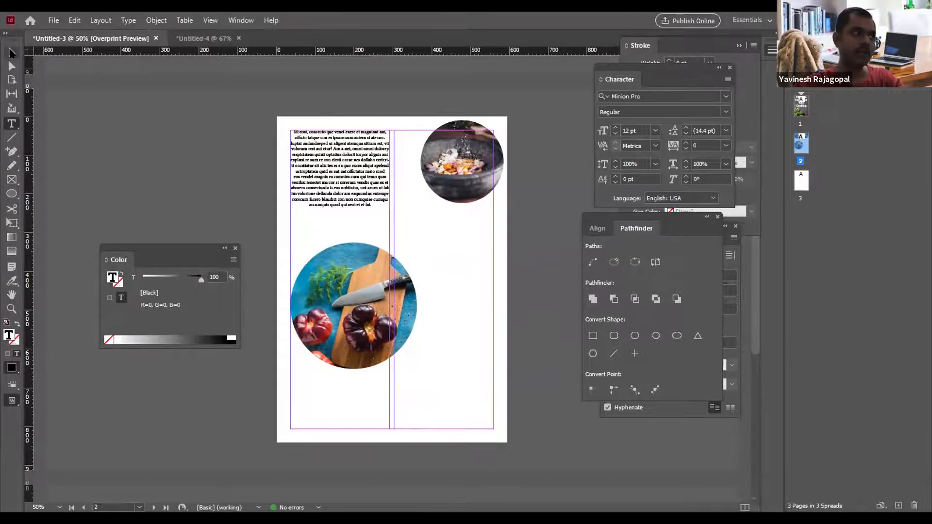
Extend the text frame down to the bottom margin, and fill the remaining space with placeholder text.
{"action": "left_click", "coordinate": [11, 52]}
{"action": "left_click", "coordinate": [271, 162]}
{"action": "left_click", "coordinate": [353, 158]}
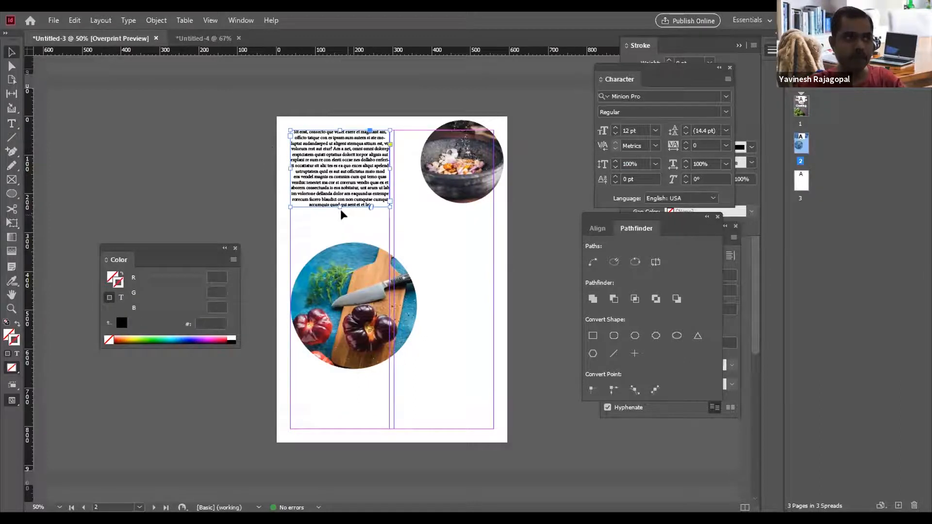
{"action": "left_click_drag", "start_coordinate": [340, 207], "coordinate": [342, 267]}
{"action": "left_click_drag", "start_coordinate": [342, 399], "coordinate": [331, 429]}
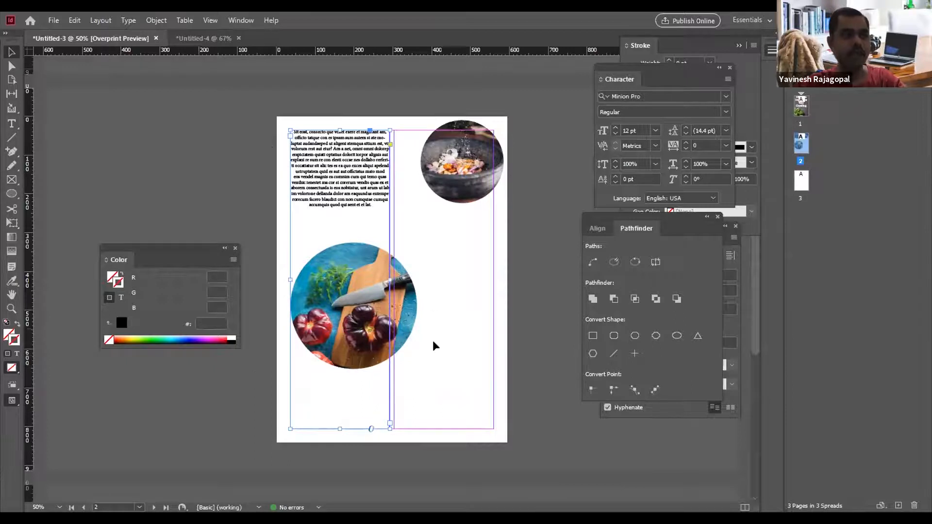
{"action": "double_click", "coordinate": [372, 204]}
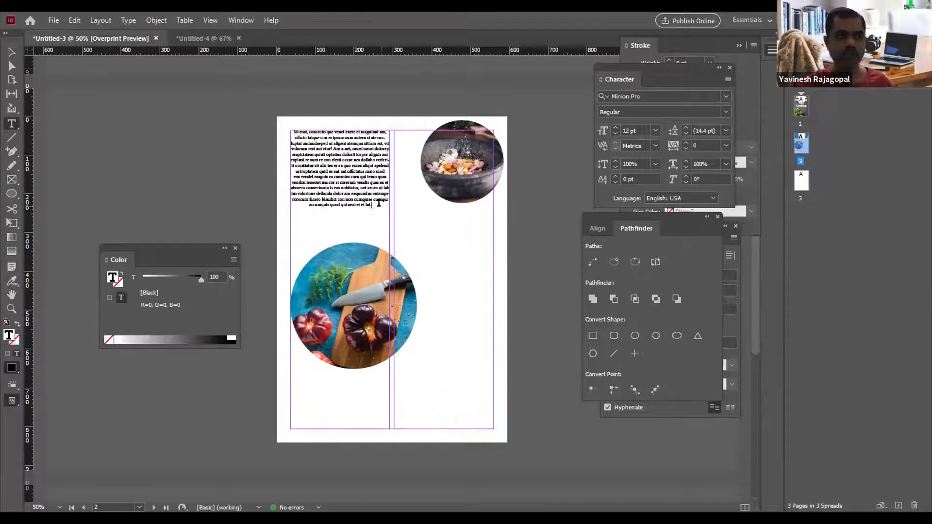
{"action": "left_click", "coordinate": [128, 20]}
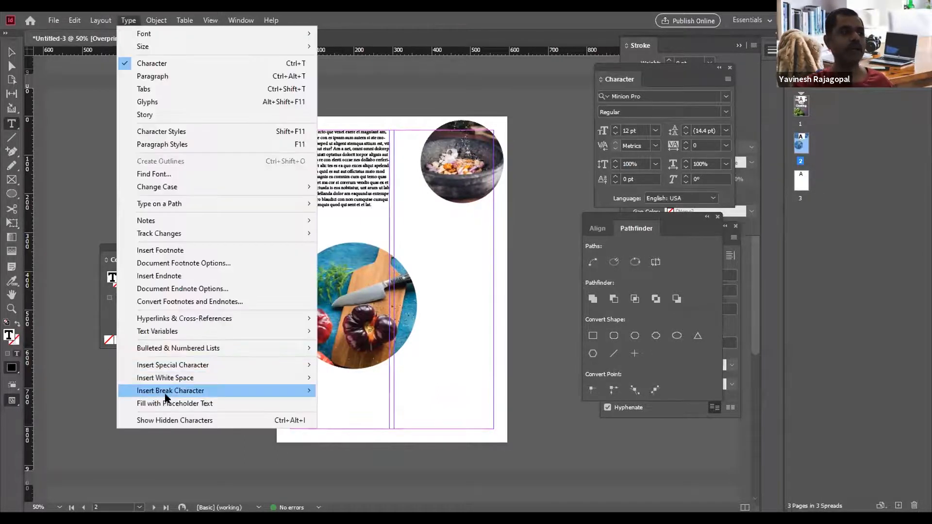
{"action": "left_click", "coordinate": [165, 403]}
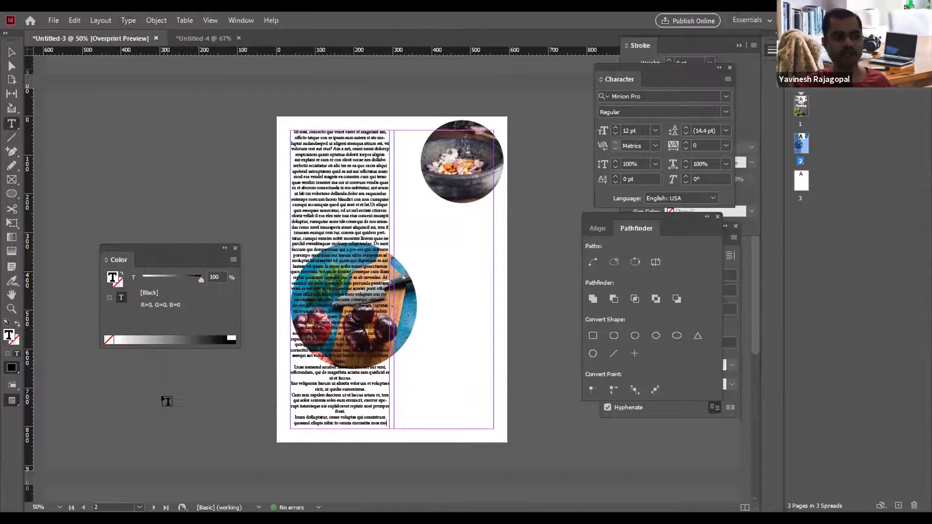
{"action": "left_click", "coordinate": [11, 53]}
{"action": "key", "text": "d"}
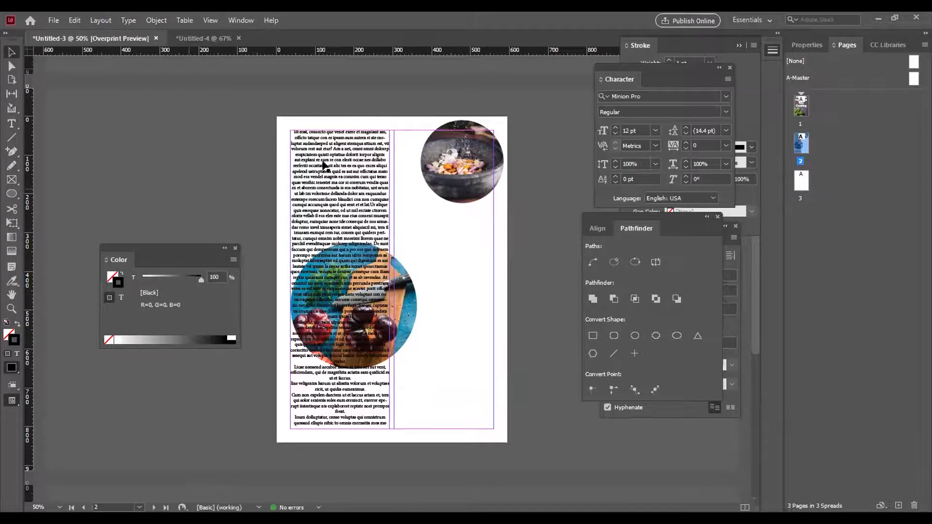
{"action": "double_click", "coordinate": [350, 156]}
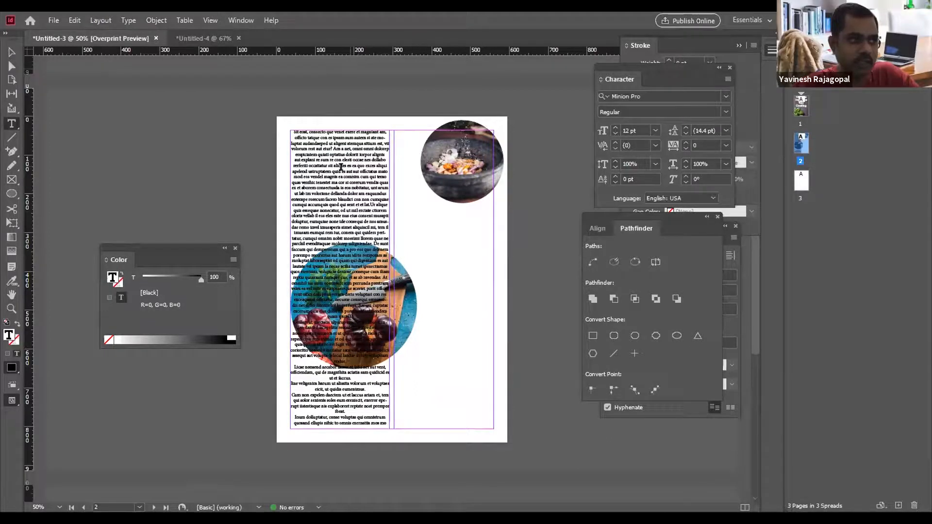
{"action": "left_click", "coordinate": [129, 20]}
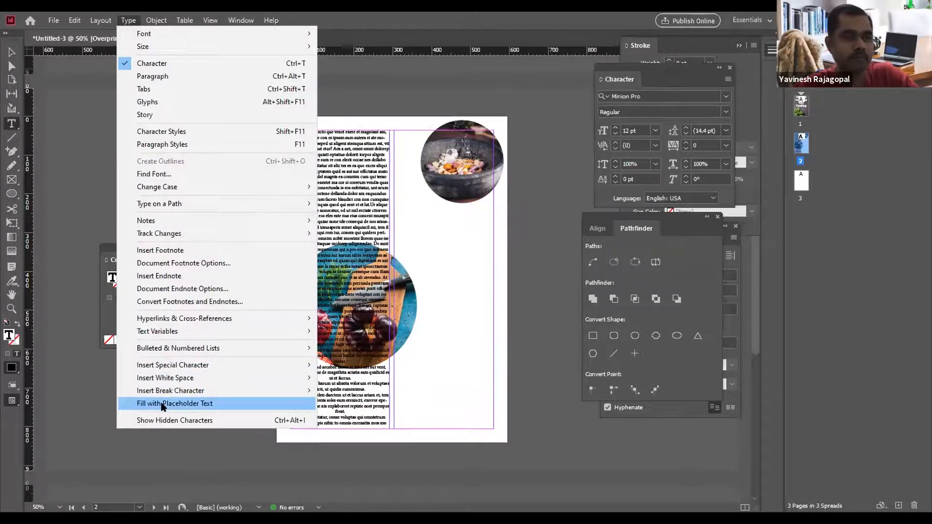
{"action": "left_click", "coordinate": [12, 55]}
{"action": "left_click", "coordinate": [255, 123]}
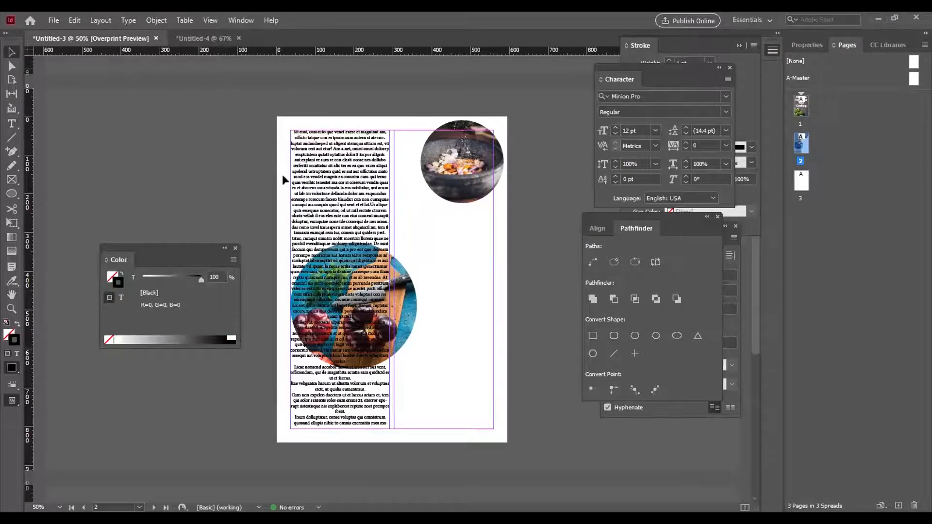
Left-align all the placeholder text in the first-column frame, and delete the frame.
{"action": "double_click", "coordinate": [339, 176]}
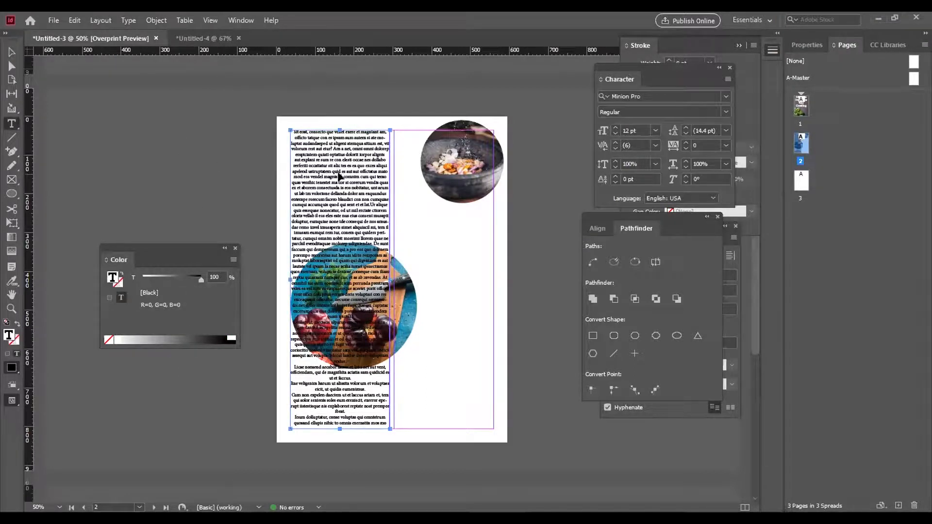
{"action": "key", "text": "ctrl+a"}
{"action": "key", "text": "ctrl+shift+l"}
{"action": "key", "text": "Escape"}
{"action": "left_click", "coordinate": [223, 161]}
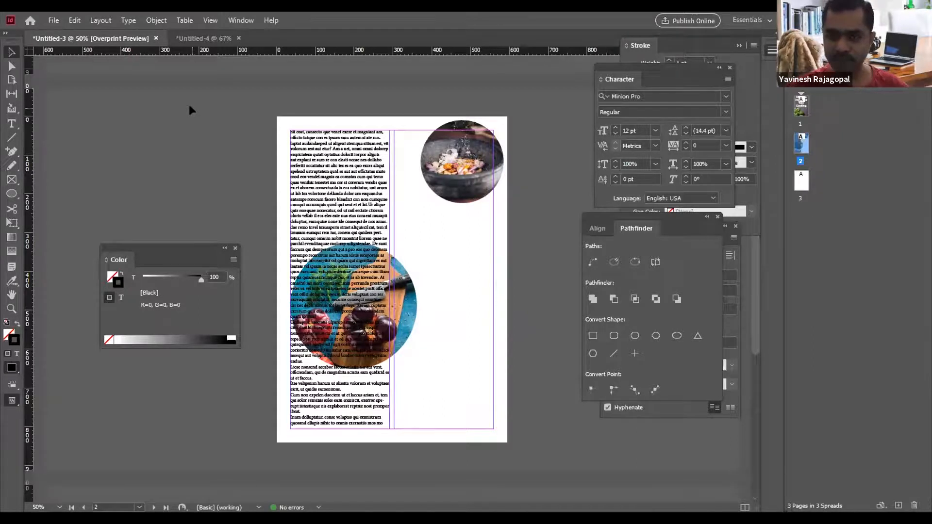
{"action": "left_click", "coordinate": [318, 183]}
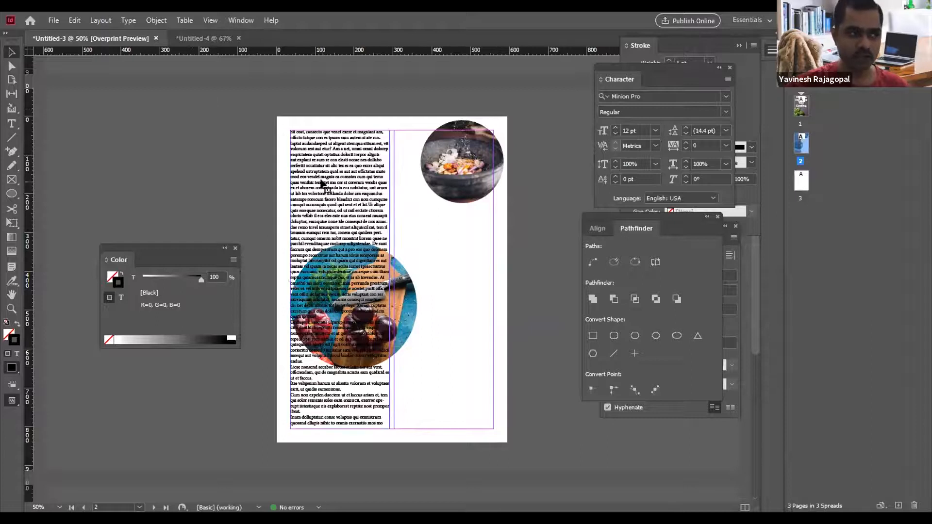
{"action": "key", "text": "Delete"}
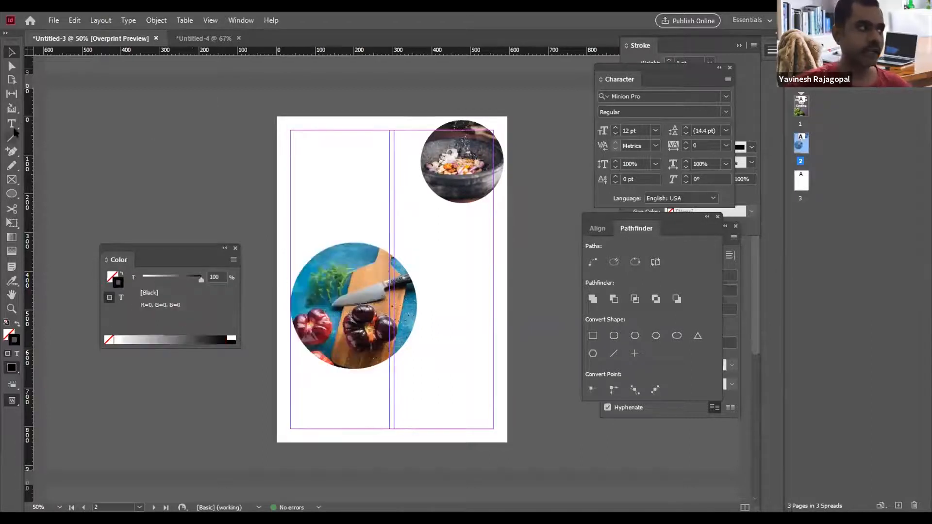
Draw an empty text frame in the first column above the large circular photo, and delete it.
{"action": "left_click", "coordinate": [11, 124]}
{"action": "left_click_drag", "start_coordinate": [292, 137], "coordinate": [388, 212]}
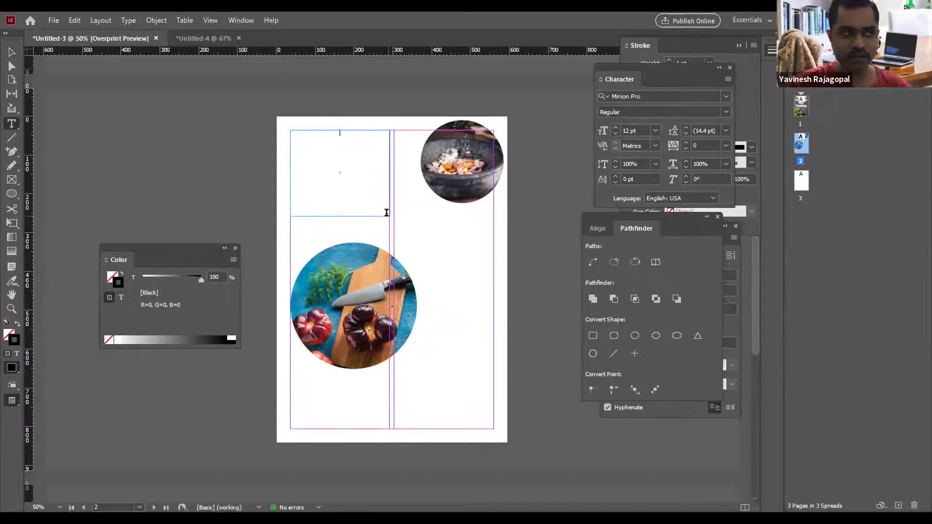
{"action": "key", "text": "Escape"}
{"action": "left_click", "coordinate": [348, 156]}
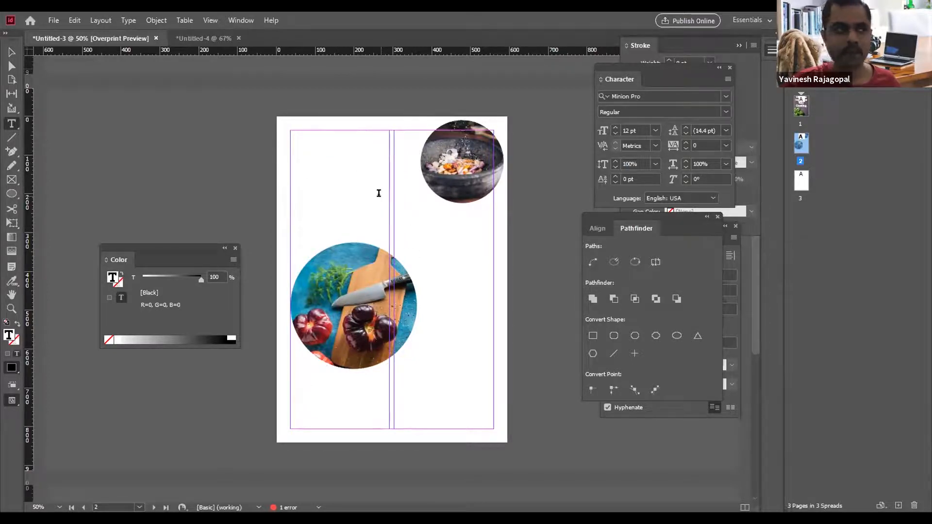
{"action": "key", "text": "Escape"}
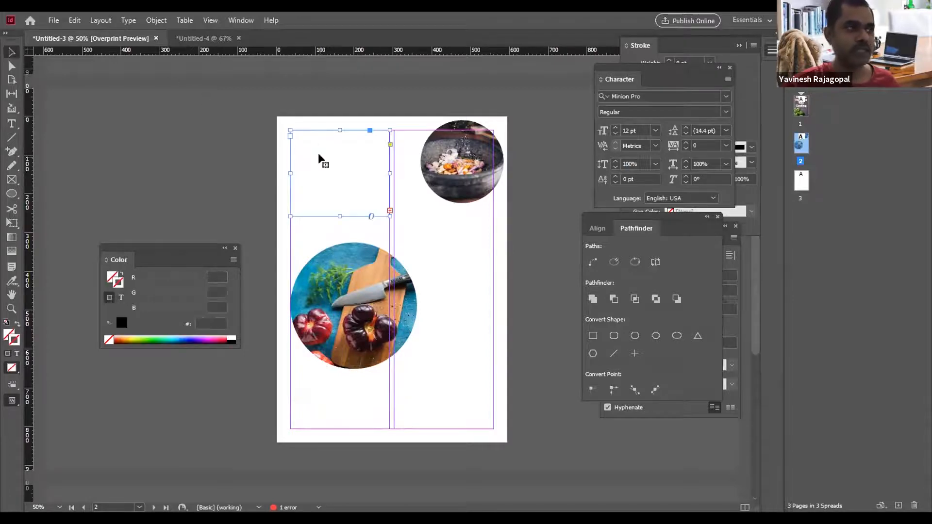
{"action": "key", "text": "Delete"}
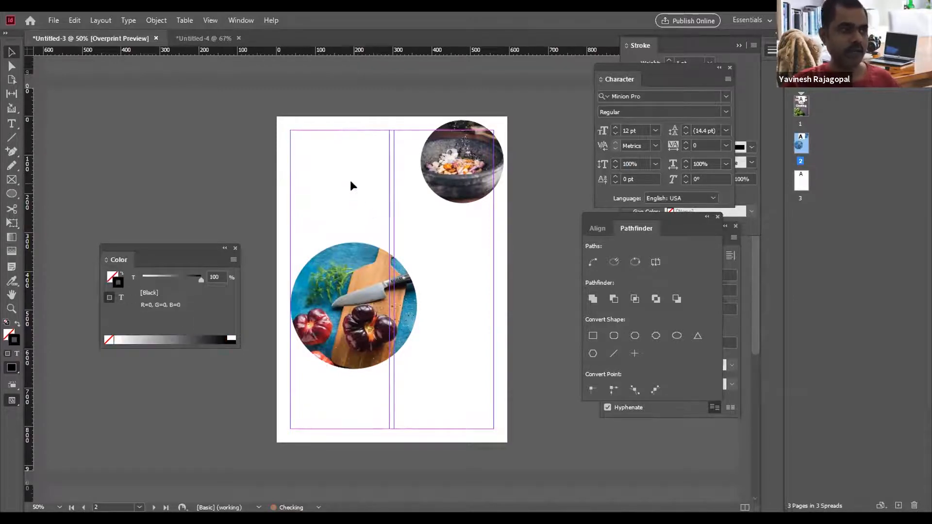
Draw a text frame covering the whole first column between the margins, and fill it with placeholder text.
{"action": "left_click", "coordinate": [12, 123]}
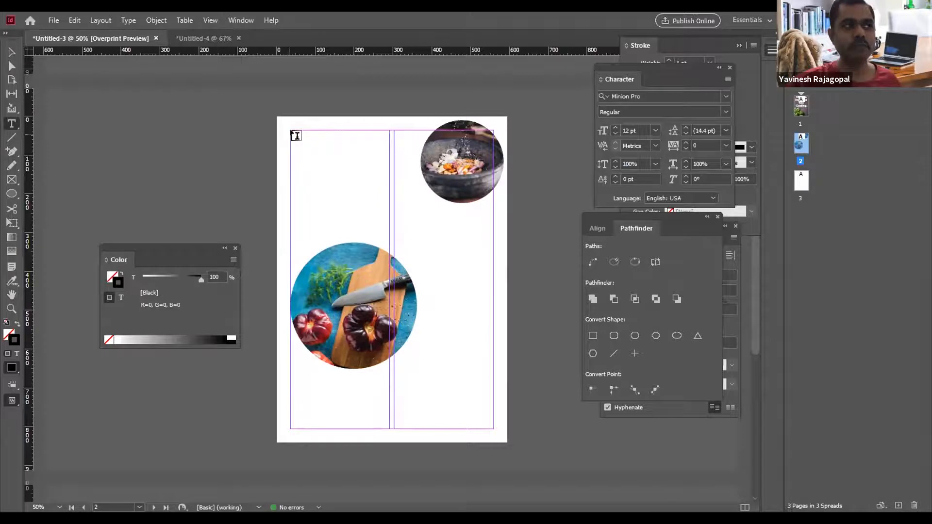
{"action": "left_click_drag", "start_coordinate": [292, 131], "coordinate": [389, 428]}
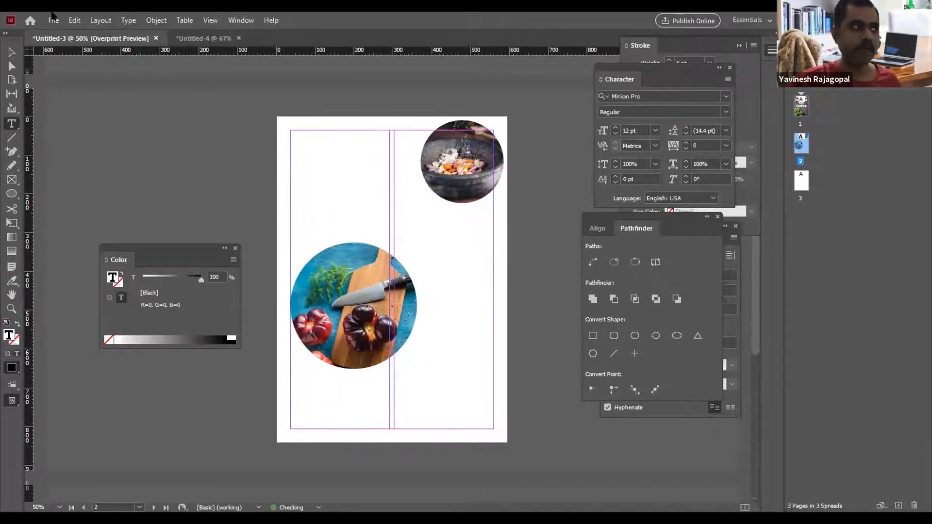
{"action": "left_click", "coordinate": [135, 21]}
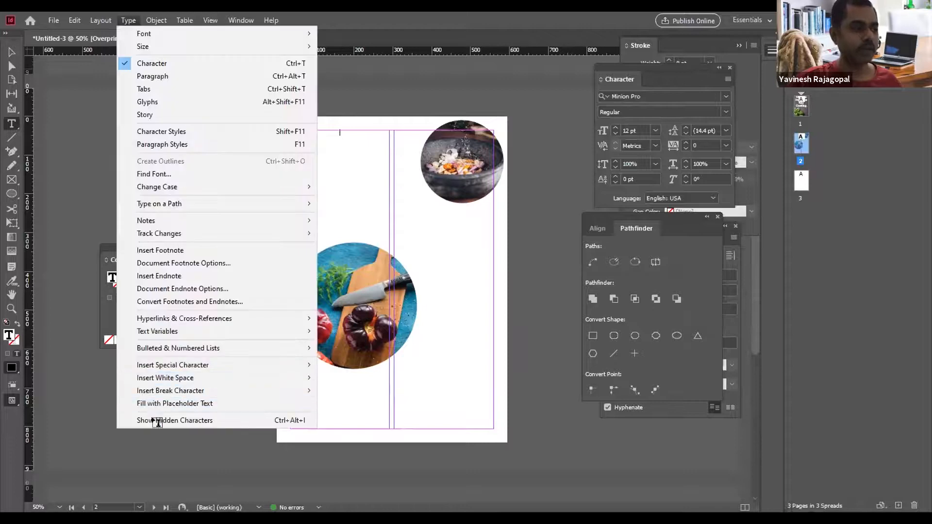
{"action": "left_click", "coordinate": [178, 404]}
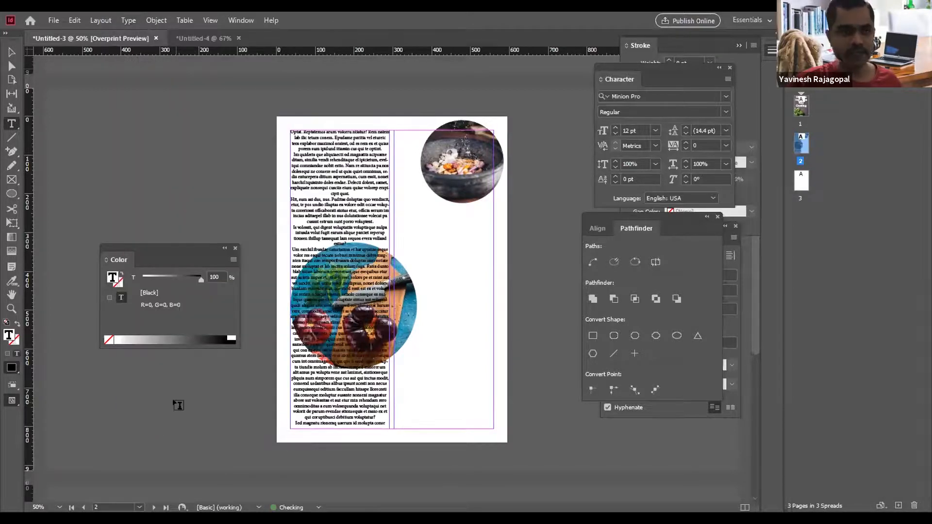
{"action": "left_click", "coordinate": [12, 53]}
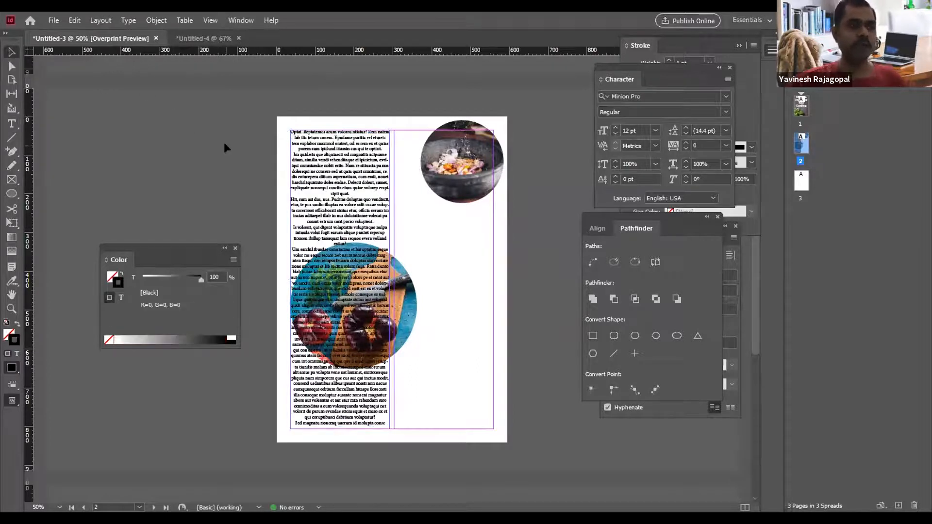
Left-align all the placeholder text in the full-height first-column frame.
{"action": "left_click_drag", "start_coordinate": [239, 89], "coordinate": [519, 251]}
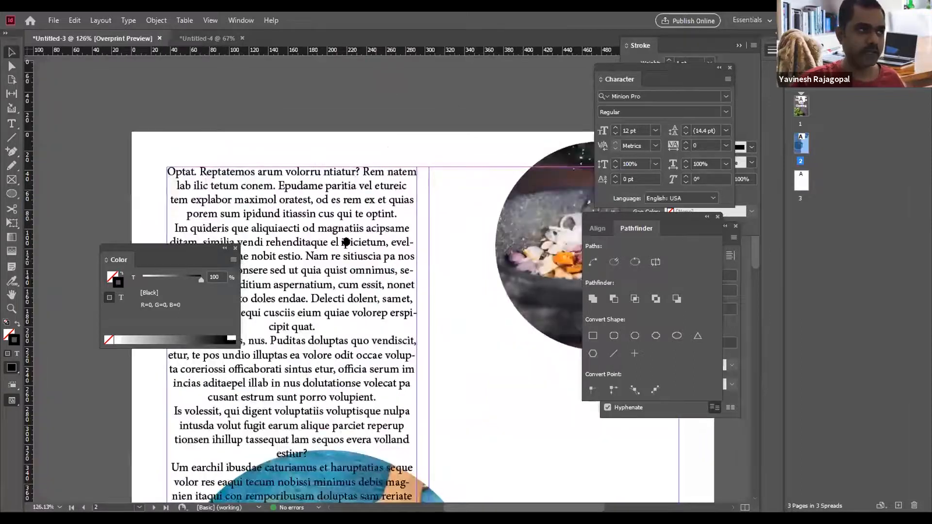
{"action": "left_click_drag", "start_coordinate": [346, 242], "coordinate": [408, 116]}
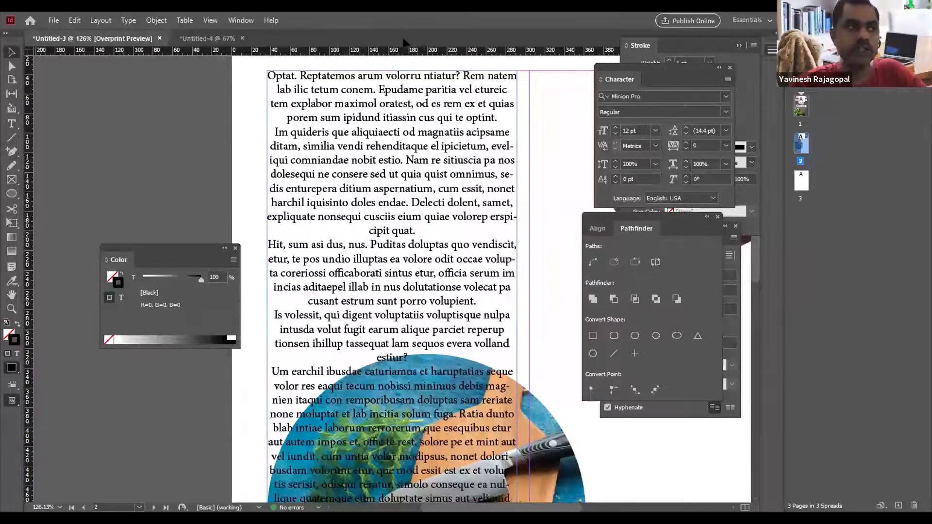
{"action": "left_click", "coordinate": [12, 123]}
{"action": "left_click", "coordinate": [398, 89]}
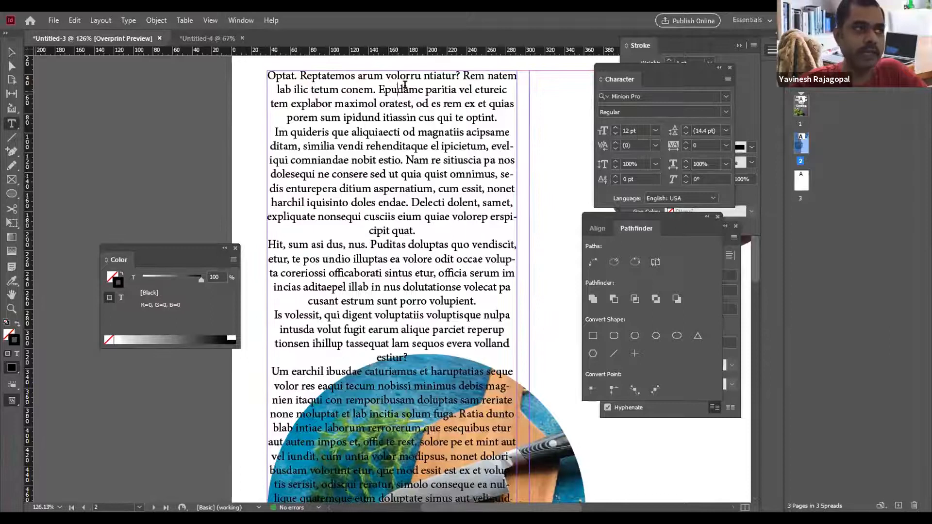
{"action": "key", "text": "ctrl"}
{"action": "key", "text": "ctrl+a"}
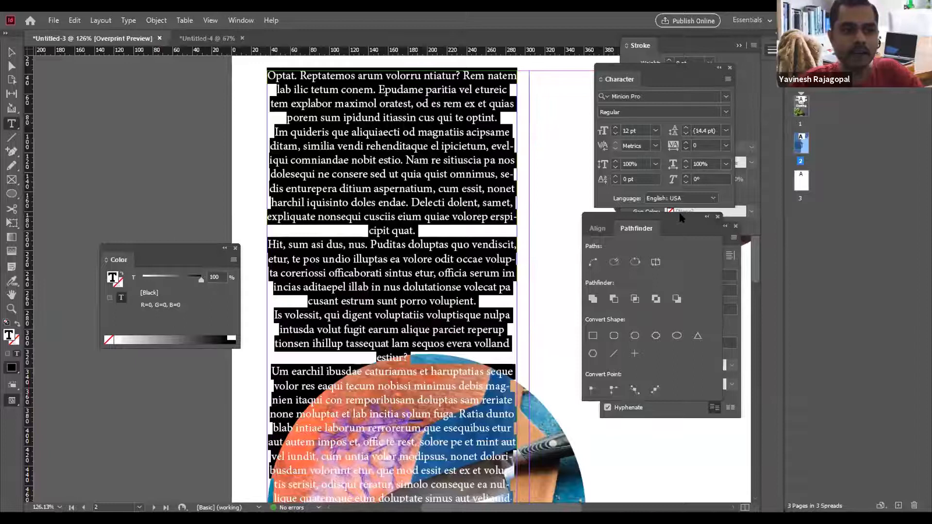
{"action": "left_click", "coordinate": [693, 231]}
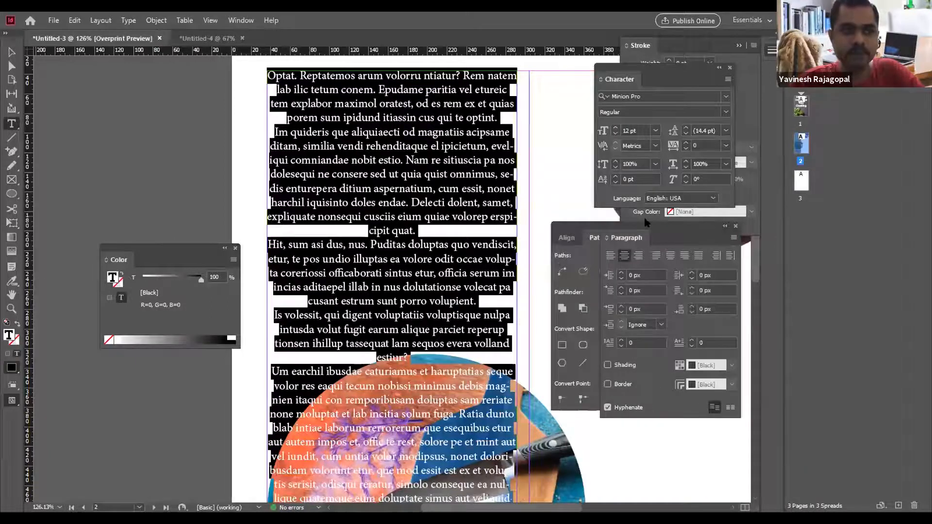
{"action": "left_click", "coordinate": [554, 248]}
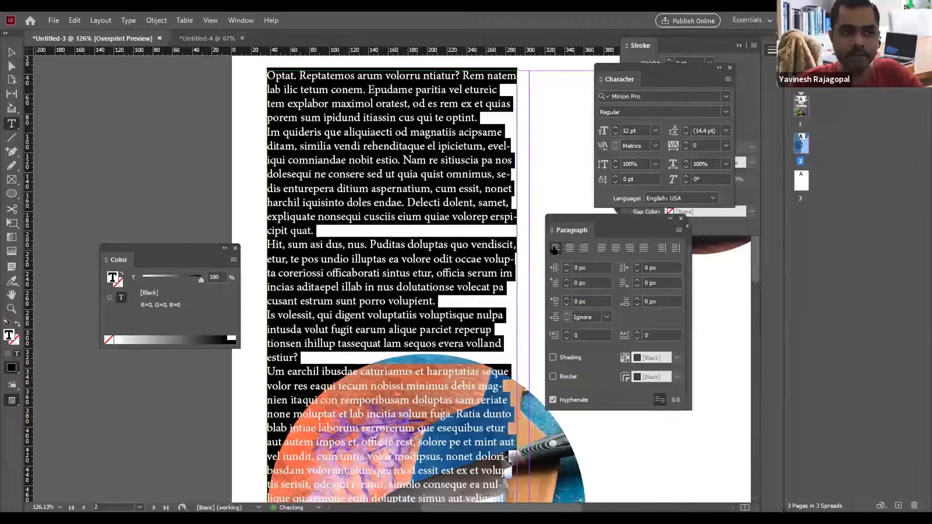
Turn off hyphenation for all the first-column placeholder text, and deselect the text.
{"action": "left_click", "coordinate": [552, 400]}
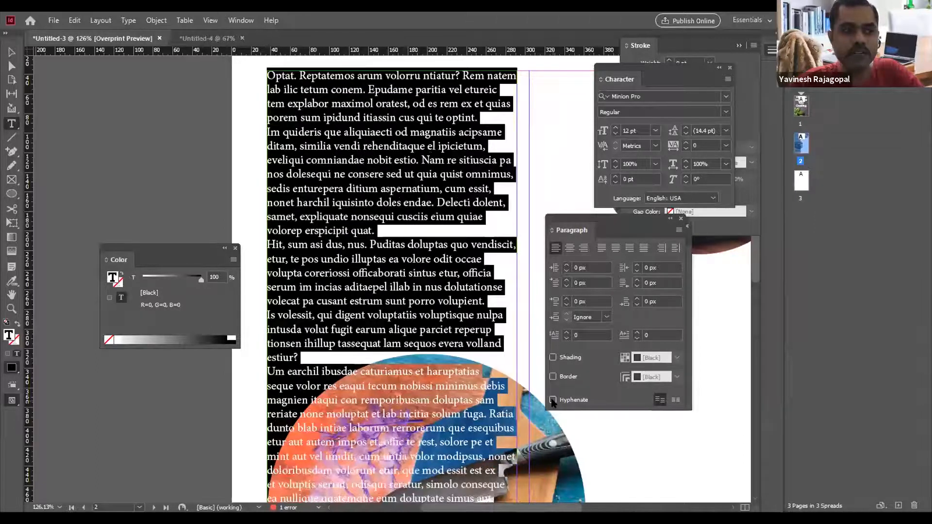
{"action": "left_click", "coordinate": [552, 400]}
{"action": "left_click", "coordinate": [552, 400]}
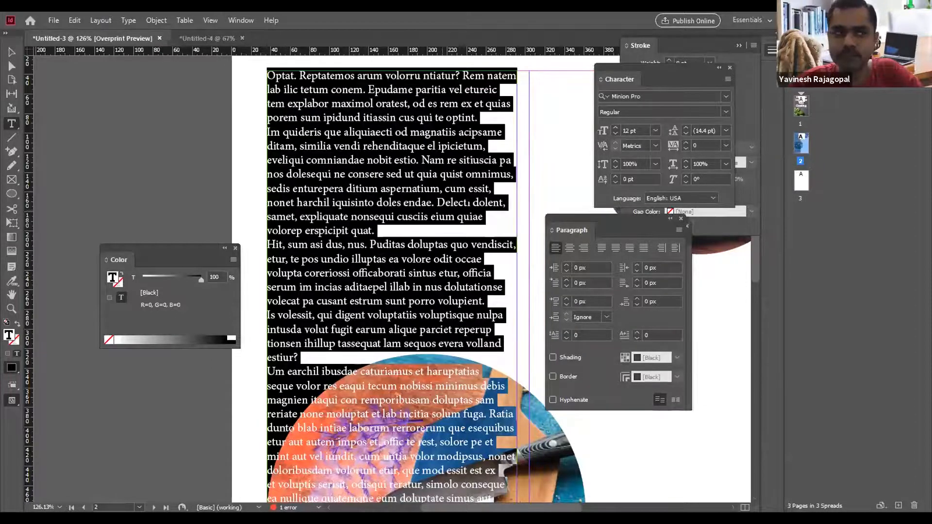
{"action": "scroll", "coordinate": [507, 273], "scroll_direction": "up", "scroll_amount": 2}
{"action": "scroll", "coordinate": [507, 273], "scroll_direction": "down", "scroll_amount": 1}
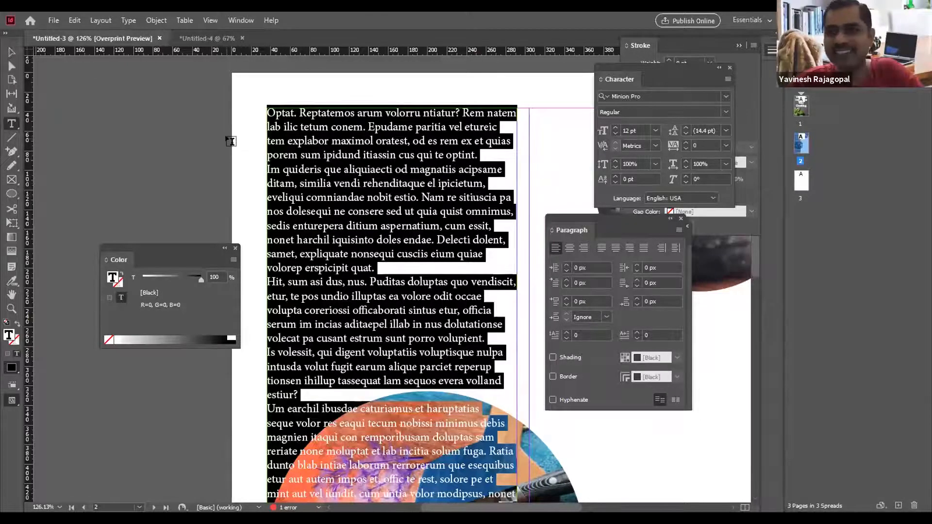
{"action": "left_click", "coordinate": [130, 112]}
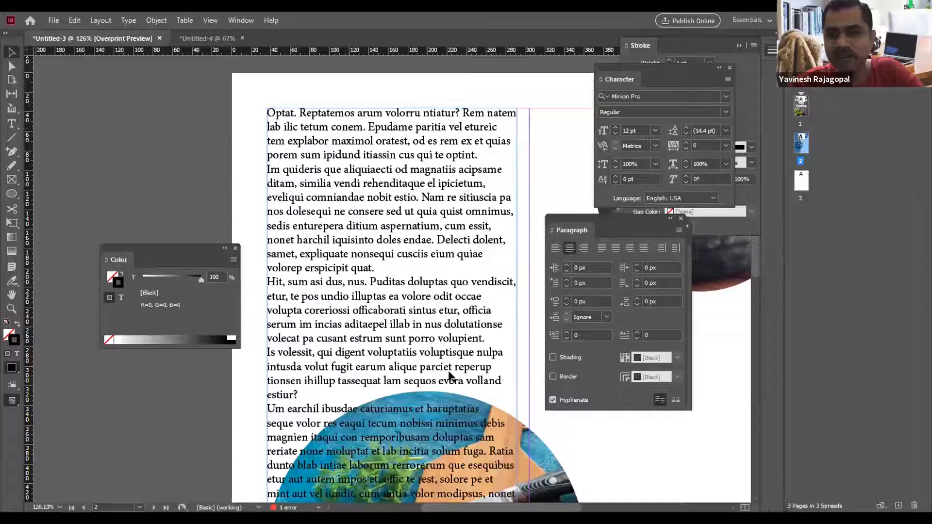
Justify all the placeholder text in the first column with the last line aligned left, and deselect the frame.
{"action": "double_click", "coordinate": [429, 240]}
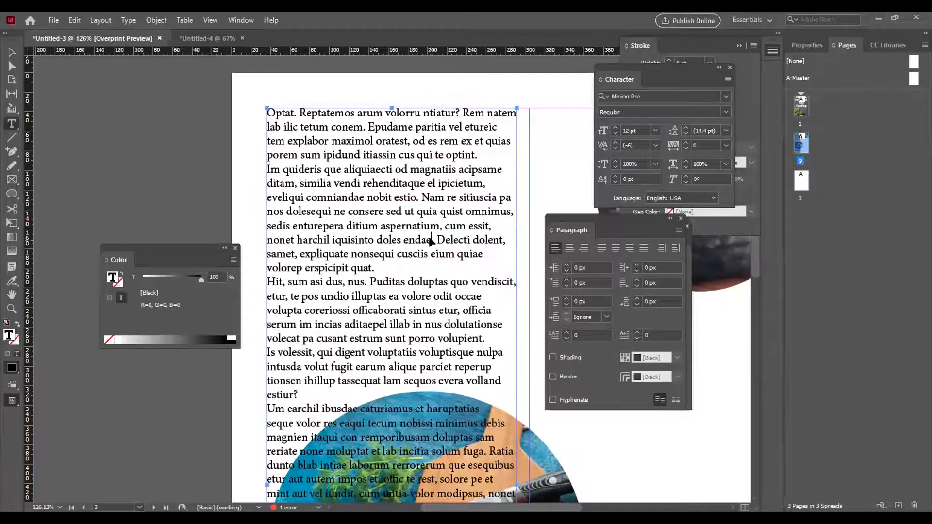
{"action": "key", "text": "ctrl+a"}
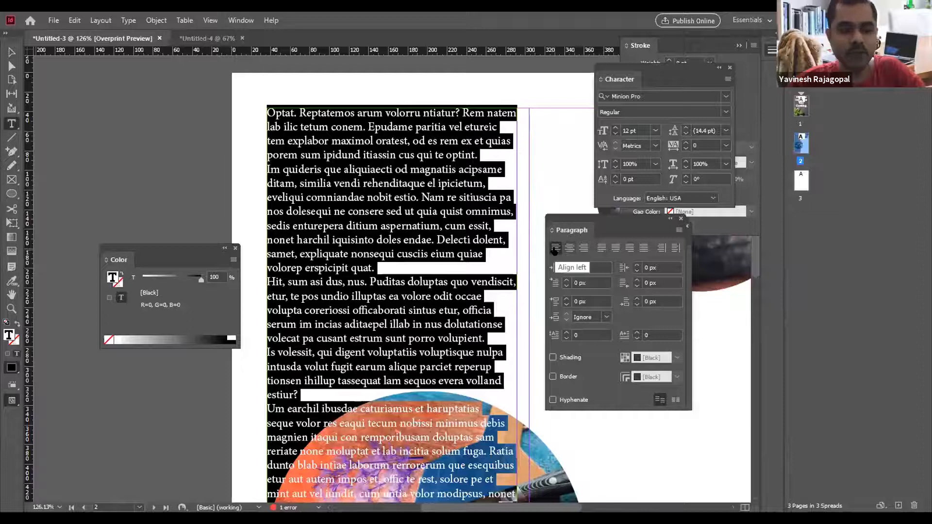
{"action": "left_click", "coordinate": [601, 248]}
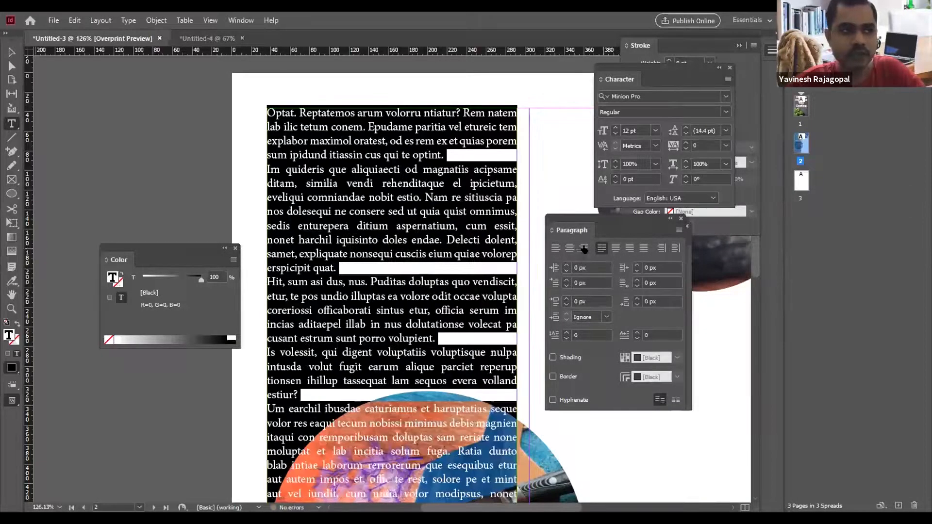
{"action": "left_click", "coordinate": [555, 249]}
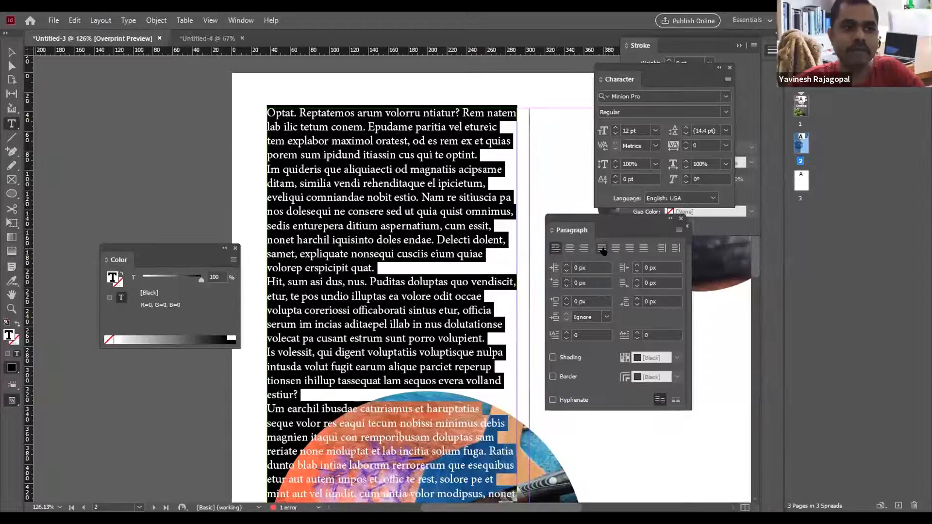
{"action": "left_click", "coordinate": [602, 248]}
{"action": "left_click", "coordinate": [11, 52]}
{"action": "left_click", "coordinate": [118, 118]}
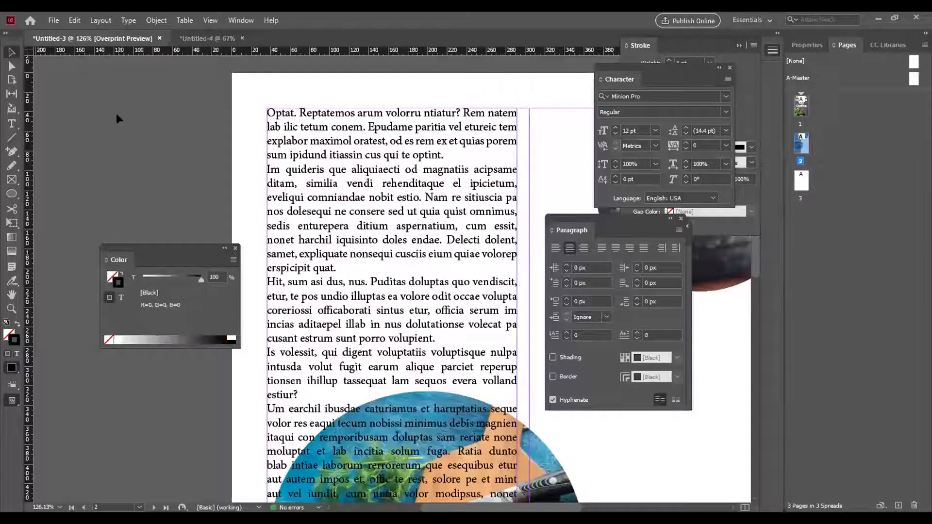
Set the space before to 13 px for all paragraphs in the first-column frame, and deselect the frame.
{"action": "key", "text": "ctrl+1"}
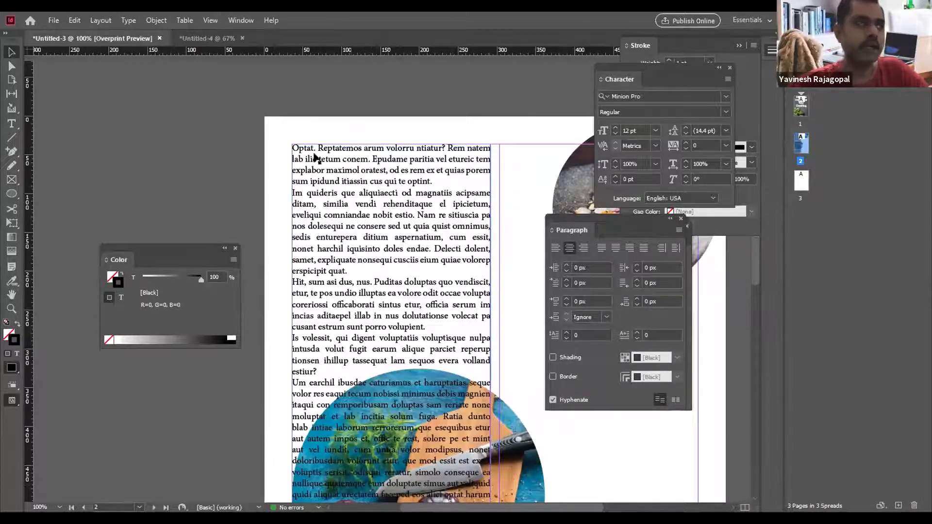
{"action": "double_click", "coordinate": [395, 184]}
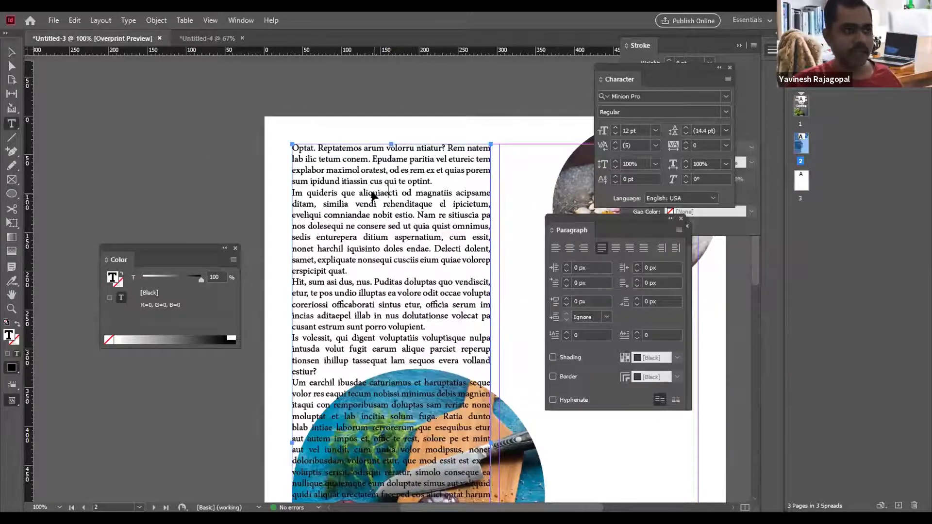
{"action": "key", "text": "ctrl+a"}
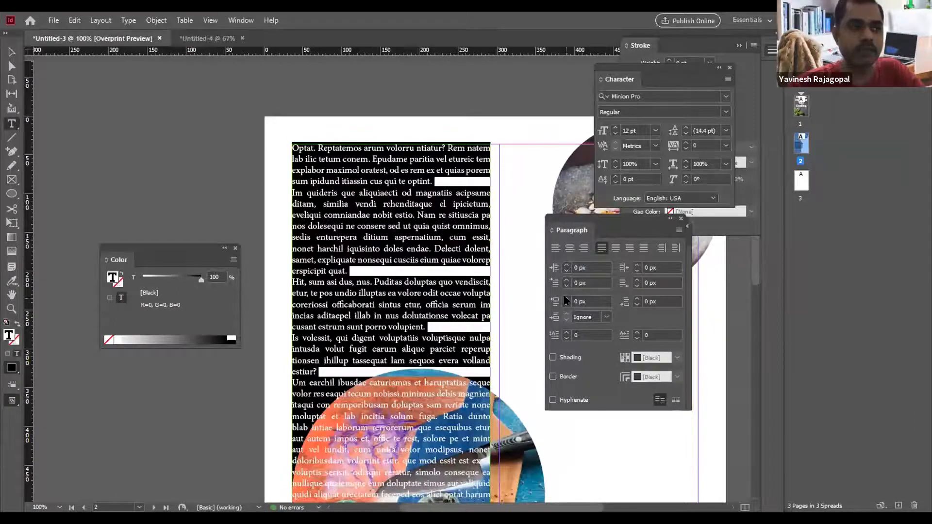
{"action": "left_click", "coordinate": [566, 299]}
{"action": "left_click", "coordinate": [566, 299]}
{"action": "left_click", "coordinate": [566, 298]}
{"action": "left_click", "coordinate": [565, 298]}
{"action": "left_click", "coordinate": [566, 298]}
{"action": "left_click", "coordinate": [566, 299]}
{"action": "left_click", "coordinate": [566, 298]}
{"action": "left_click", "coordinate": [565, 298]}
{"action": "left_click", "coordinate": [566, 298]}
{"action": "left_click", "coordinate": [566, 299]}
{"action": "left_click", "coordinate": [566, 298]}
{"action": "left_click", "coordinate": [566, 299]}
{"action": "left_click", "coordinate": [566, 299]}
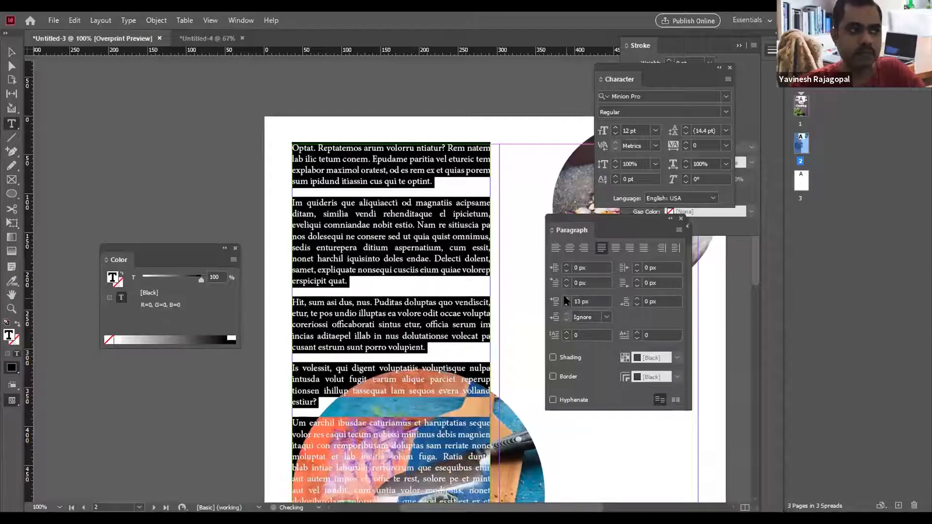
{"action": "left_click", "coordinate": [11, 52]}
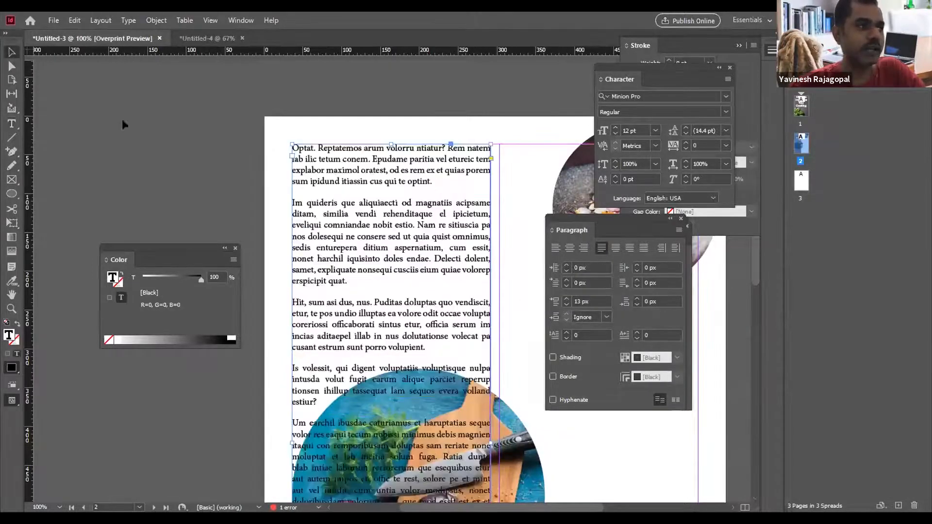
{"action": "left_click", "coordinate": [124, 124]}
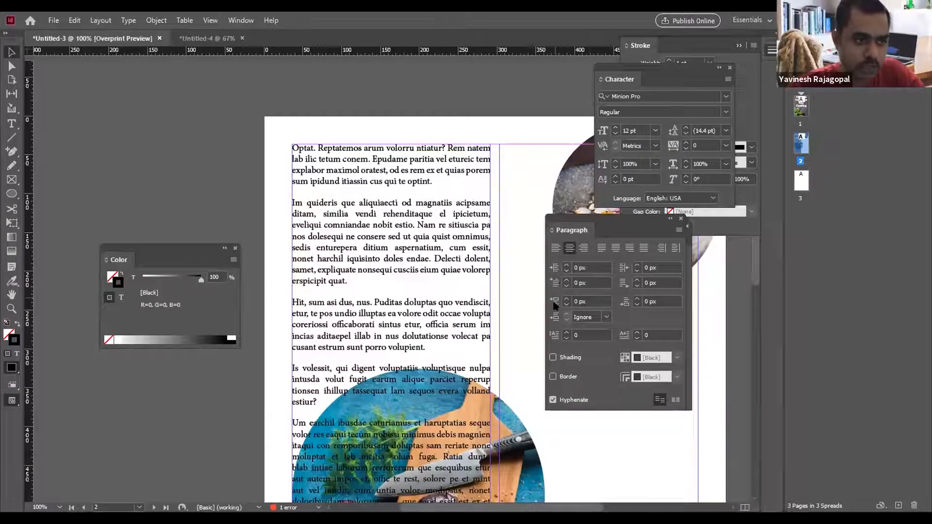
Reduce the space before to 9 px for all paragraphs in the first-column frame, and deselect the frame.
{"action": "left_click", "coordinate": [586, 301]}
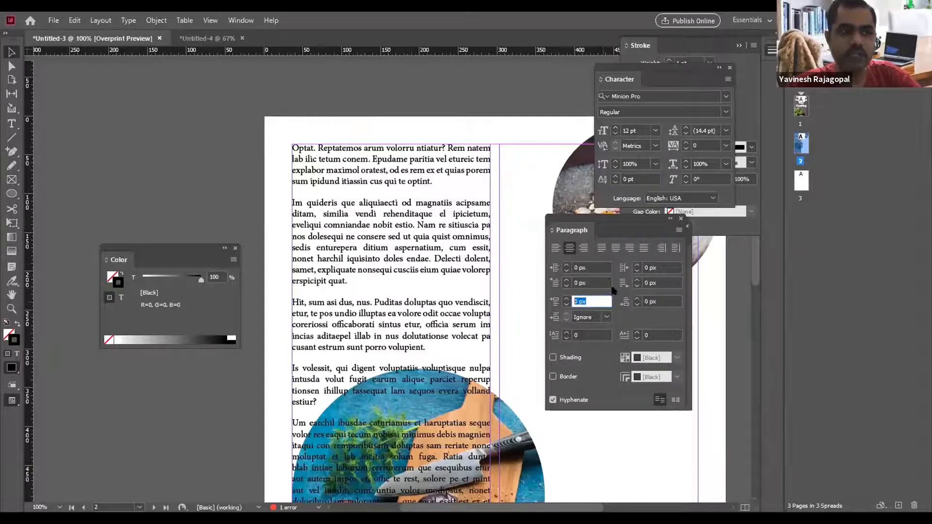
{"action": "double_click", "coordinate": [346, 178]}
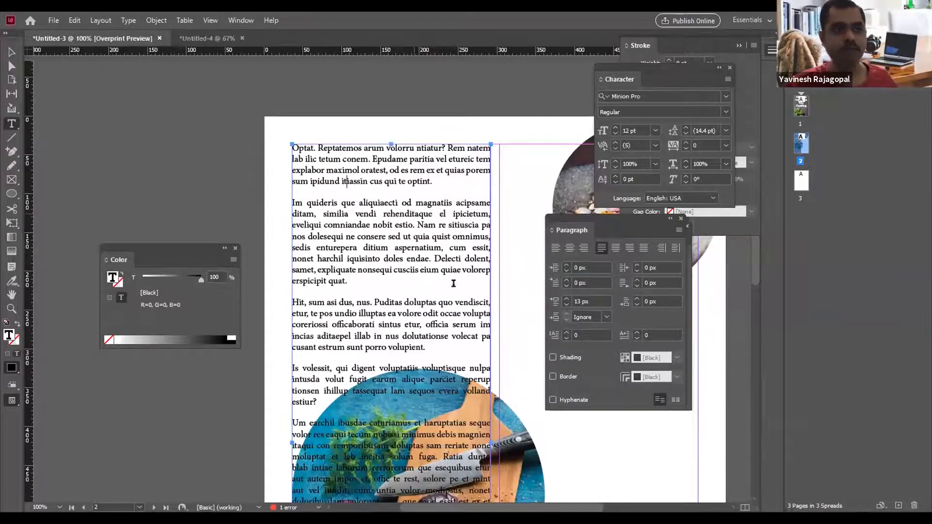
{"action": "key", "text": "ctrl+a"}
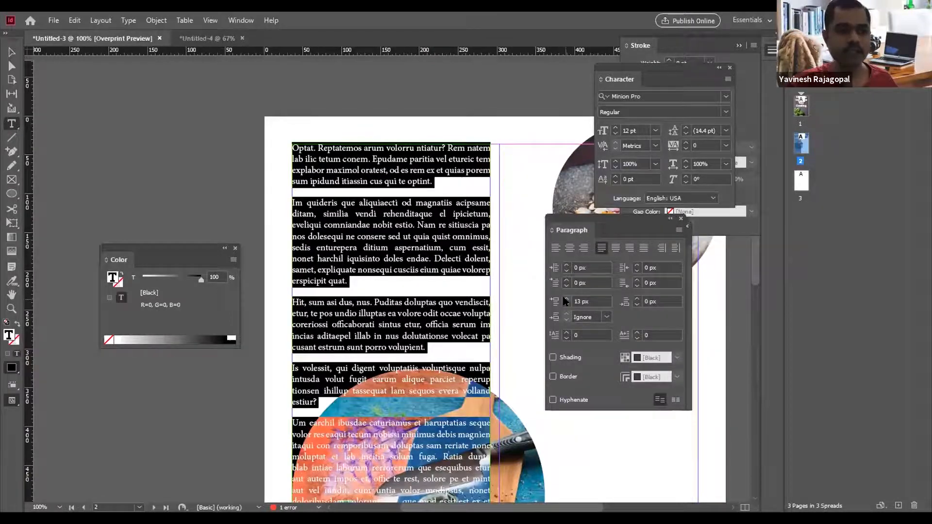
{"action": "left_click", "coordinate": [566, 304]}
{"action": "left_click", "coordinate": [566, 304]}
{"action": "left_click", "coordinate": [566, 304]}
{"action": "left_click", "coordinate": [565, 305]}
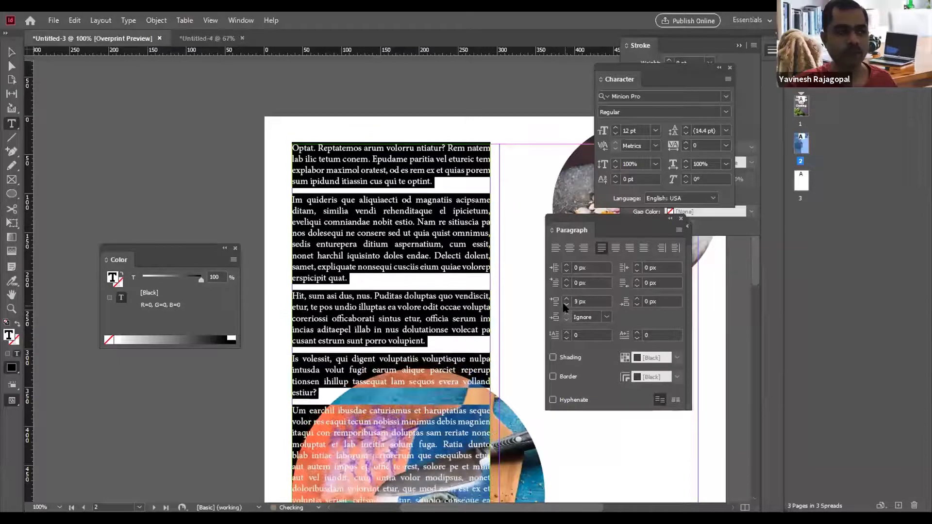
{"action": "left_click", "coordinate": [8, 56]}
{"action": "left_click", "coordinate": [183, 154]}
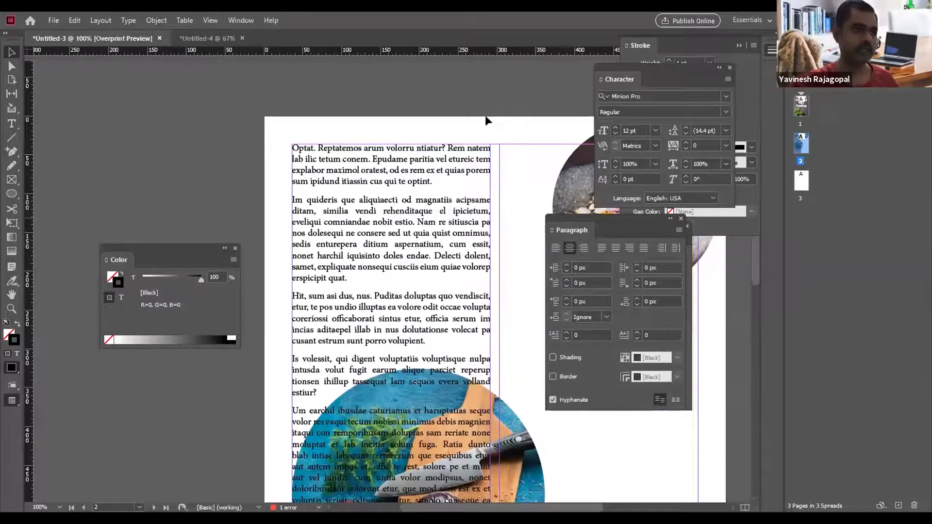
Examine on the whole page how the justified text fills the first column down to the bottom margin.
{"action": "key", "text": "shift+F7"}
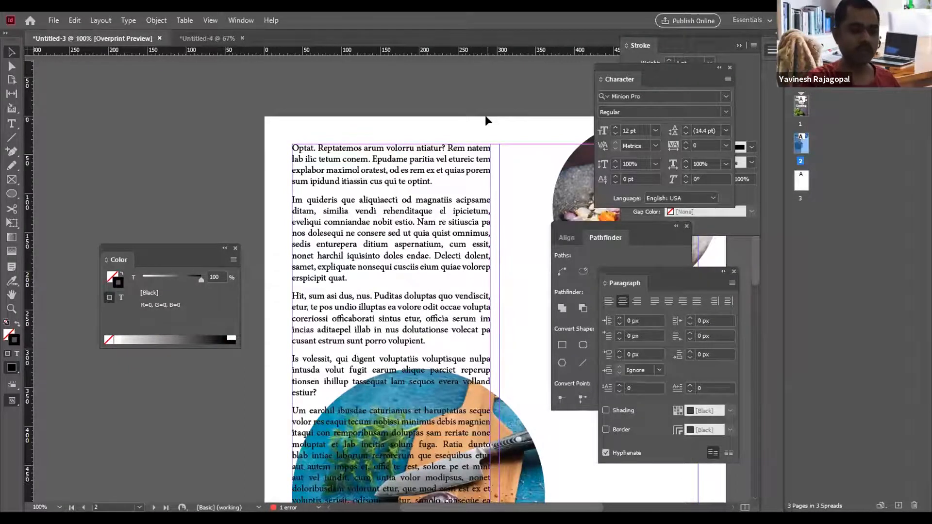
{"action": "key", "text": "ctrl+0"}
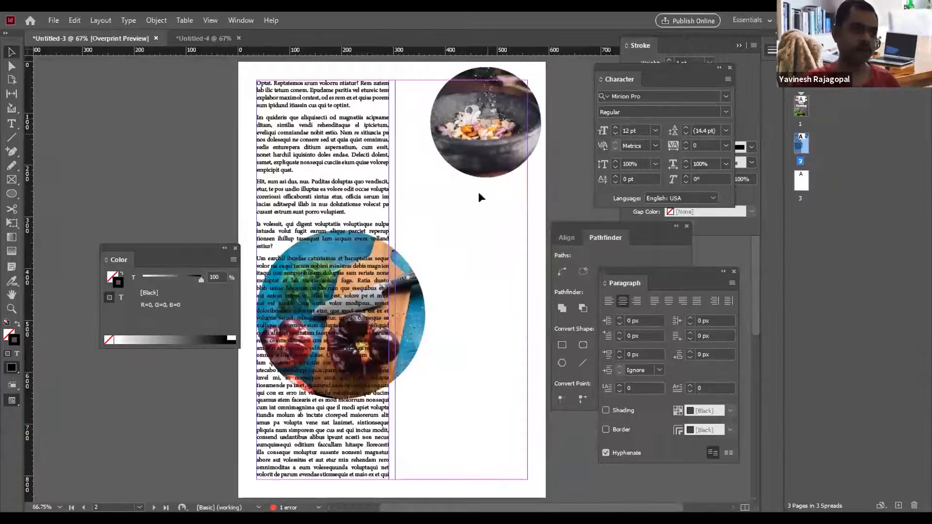
{"action": "scroll", "coordinate": [470, 314], "scroll_direction": "down", "scroll_amount": 3}
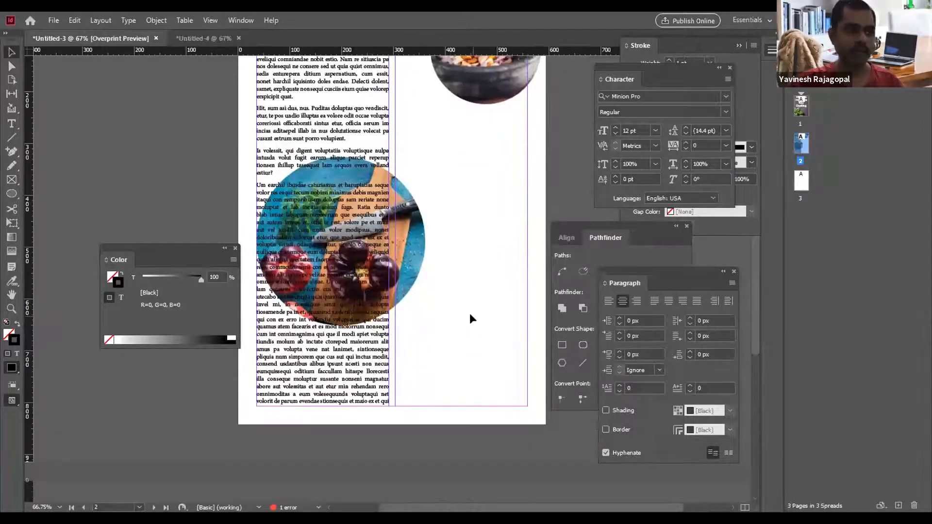
{"action": "left_click", "coordinate": [343, 378]}
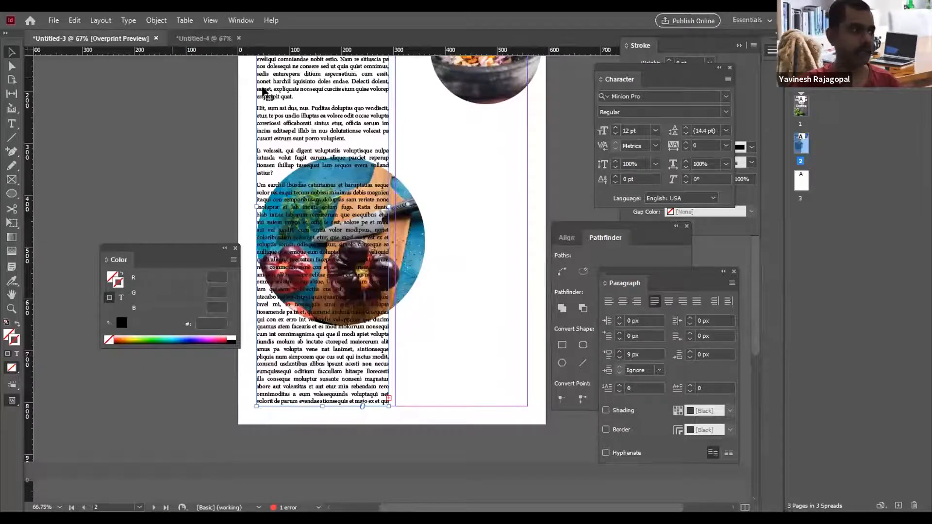
{"action": "double_click", "coordinate": [339, 91]}
{"action": "key", "text": "ctrl"}
{"action": "key", "text": "ctrl+a"}
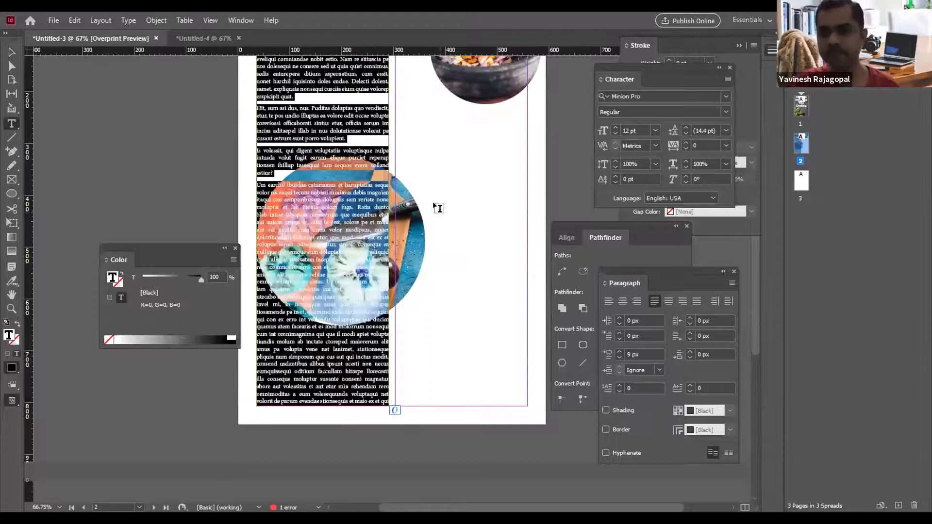
{"action": "left_click", "coordinate": [470, 249]}
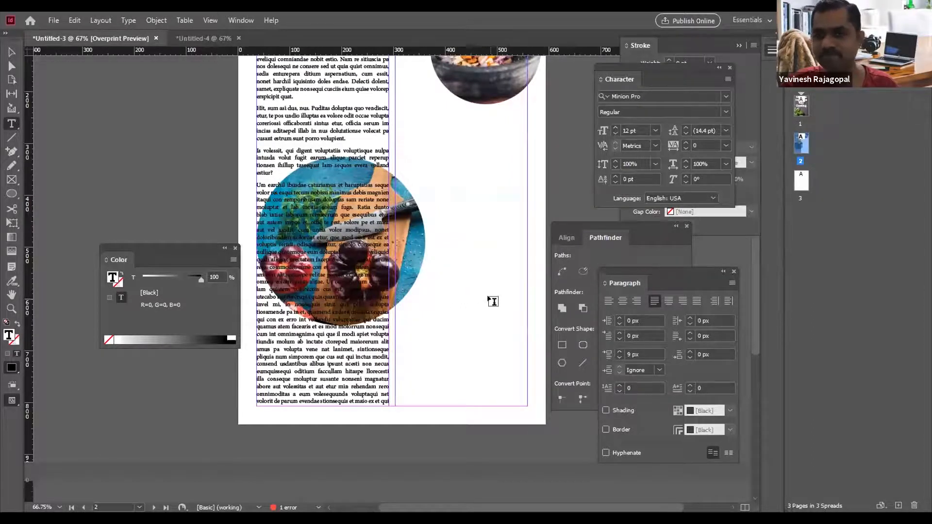
{"action": "scroll", "coordinate": [492, 301], "scroll_direction": "up", "scroll_amount": 4}
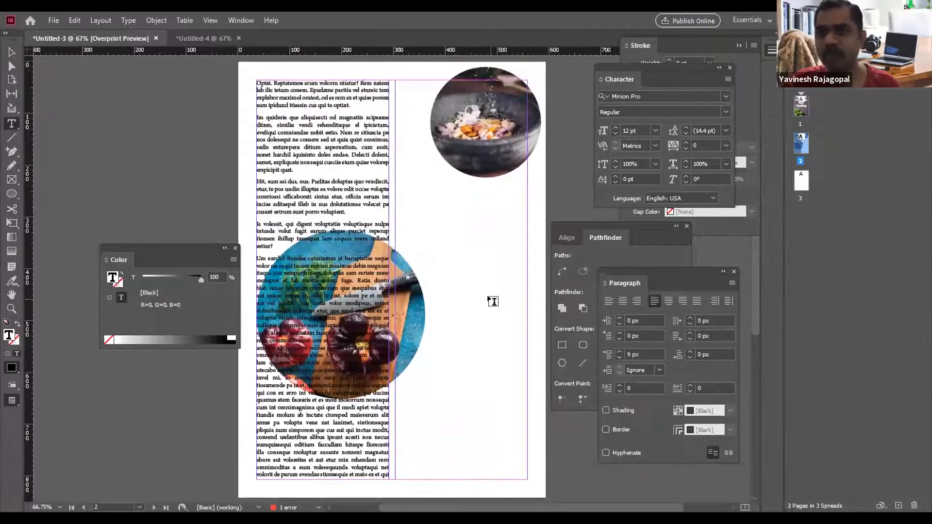
{"action": "left_click", "coordinate": [327, 176]}
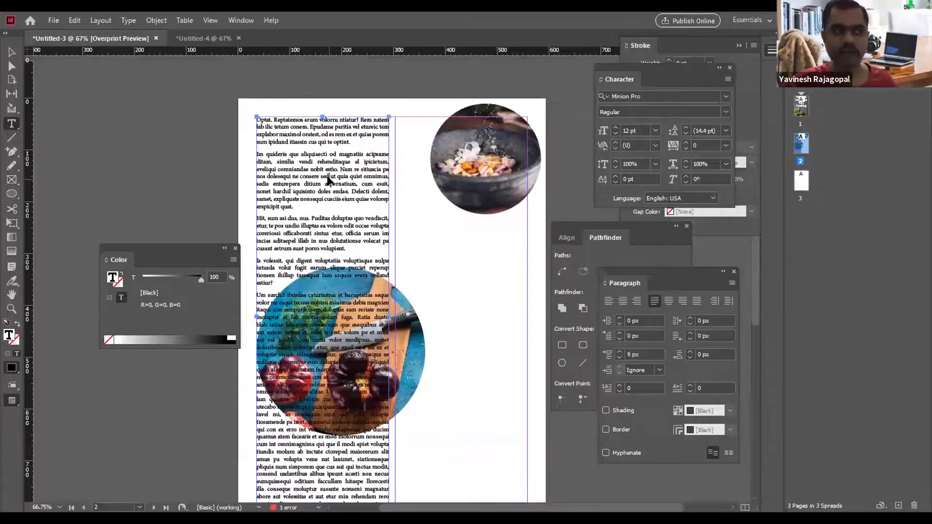
{"action": "key", "text": "ctrl+a"}
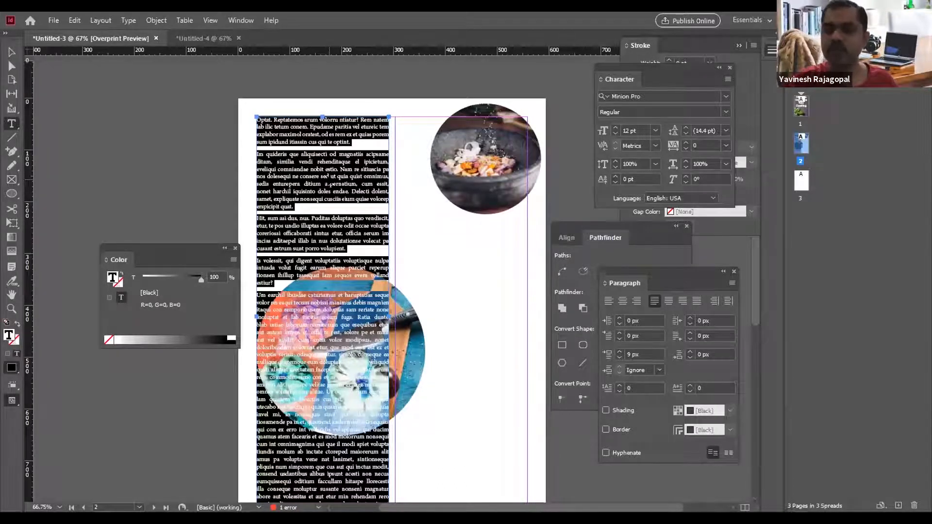
{"action": "left_click", "coordinate": [329, 177]}
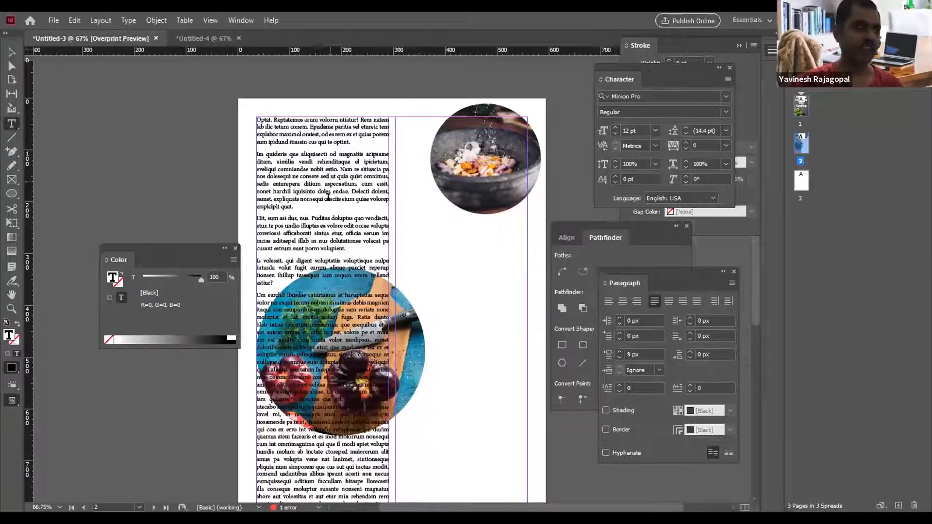
Extend the first-column text frame below page 2 to reveal its overset text, and return its lower edge to the bottom margin.
{"action": "left_click", "coordinate": [11, 52]}
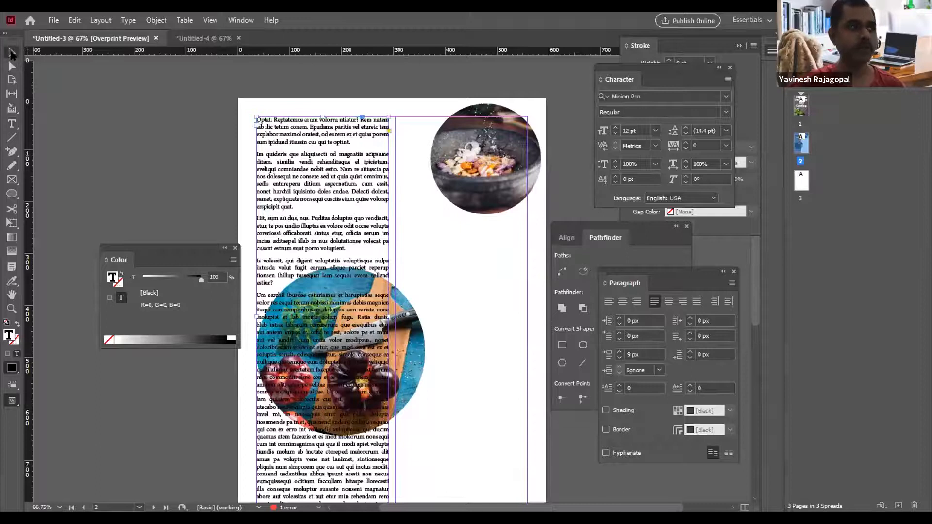
{"action": "left_click", "coordinate": [160, 138]}
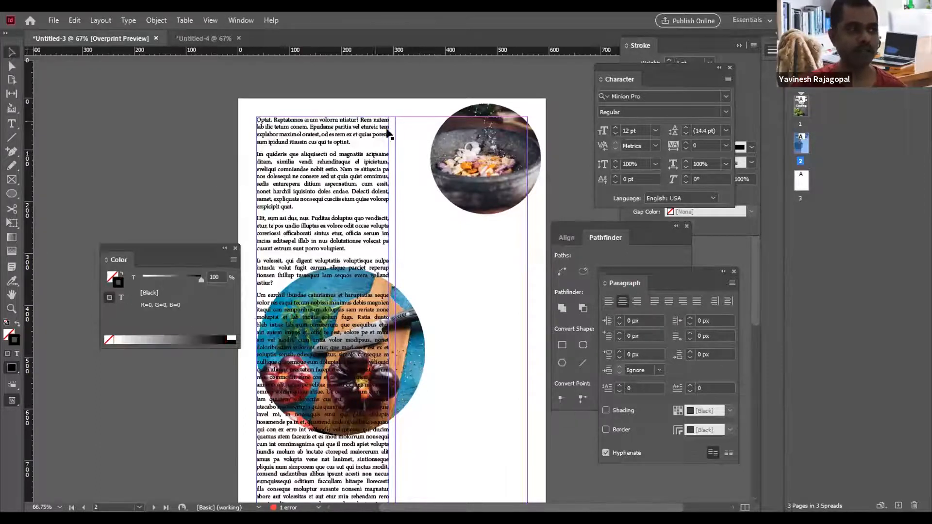
{"action": "scroll", "coordinate": [411, 268], "scroll_direction": "down", "scroll_amount": 3}
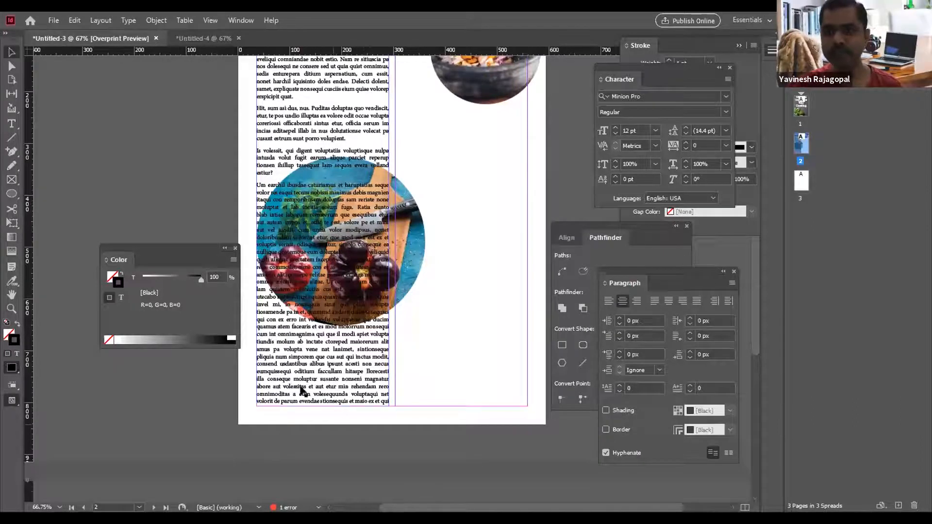
{"action": "left_click", "coordinate": [320, 379]}
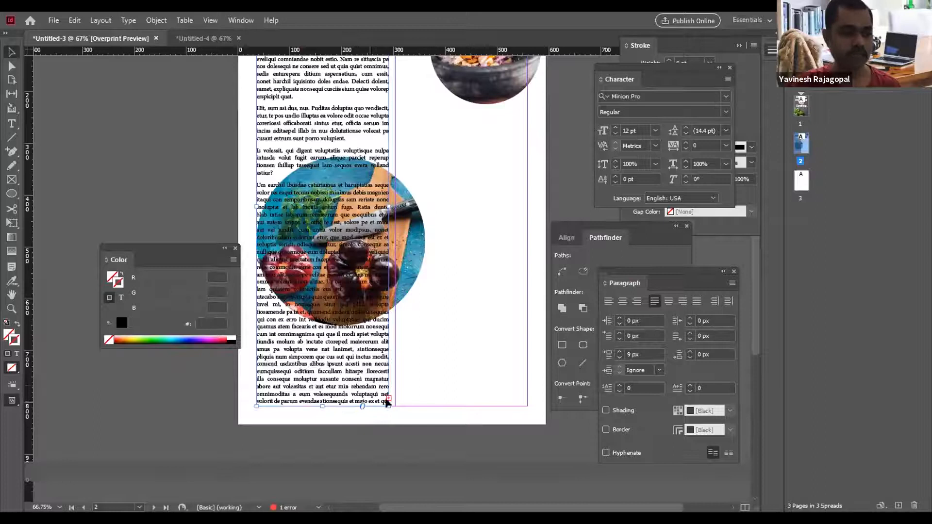
{"action": "scroll", "coordinate": [428, 342], "scroll_direction": "down", "scroll_amount": 3}
{"action": "left_click_drag", "start_coordinate": [321, 291], "coordinate": [322, 391]}
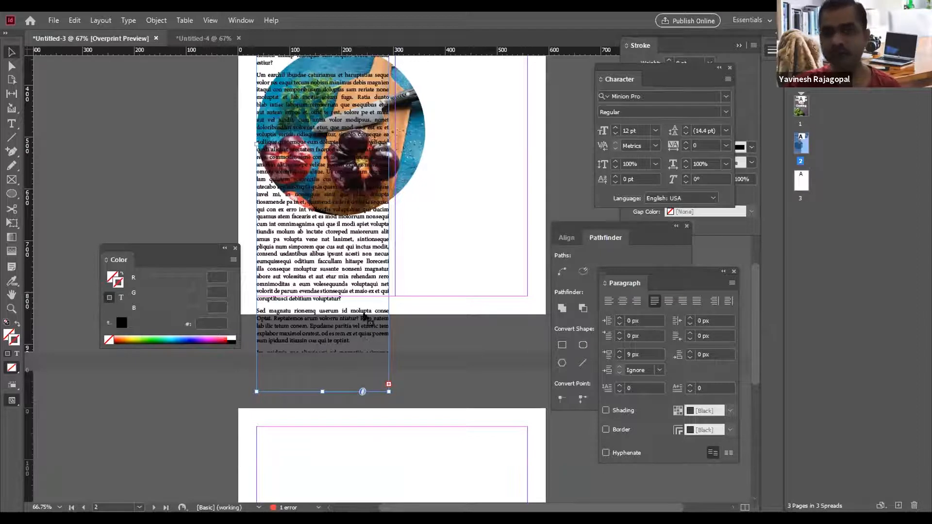
{"action": "left_click_drag", "start_coordinate": [321, 390], "coordinate": [347, 296]}
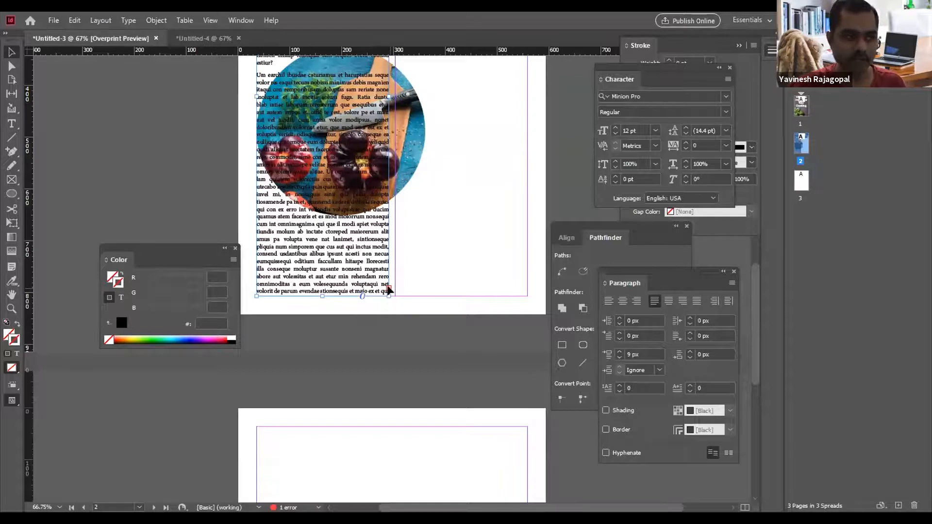
Load the first column's overset text and autoflow it from the top of page 2's second column onto the following pages.
{"action": "left_click", "coordinate": [388, 290]}
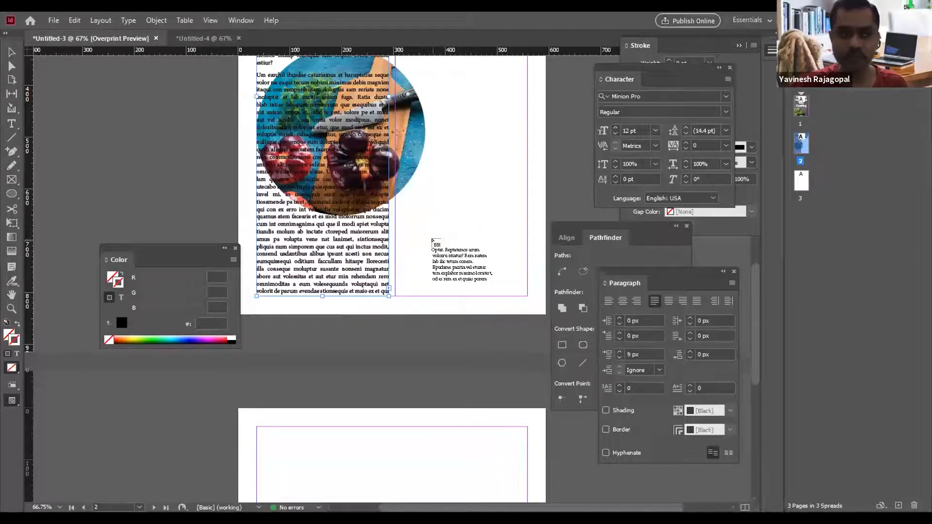
{"action": "scroll", "coordinate": [429, 243], "scroll_direction": "up", "scroll_amount": 3}
{"action": "scroll", "coordinate": [350, 194], "scroll_direction": "up", "scroll_amount": 3}
{"action": "scroll", "coordinate": [349, 194], "scroll_direction": "up", "scroll_amount": 3}
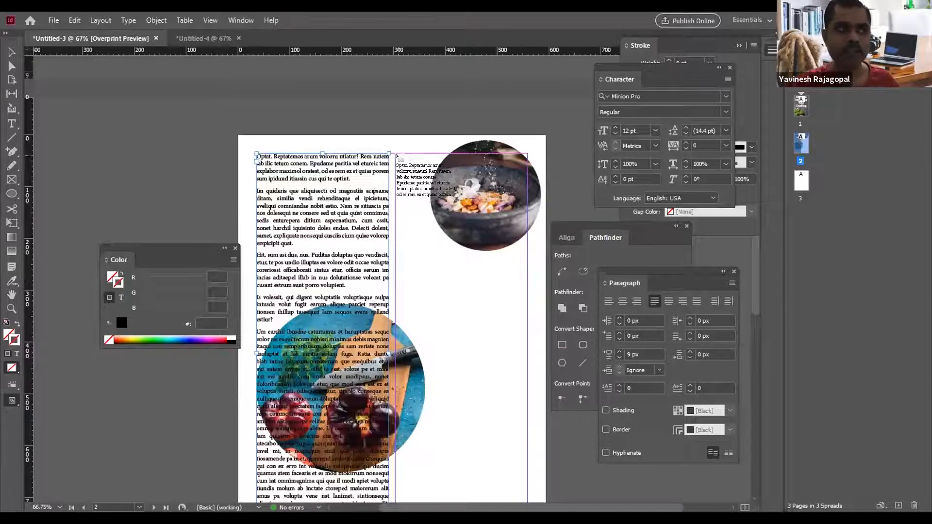
{"action": "left_click_drag", "start_coordinate": [396, 156], "coordinate": [396, 153]}
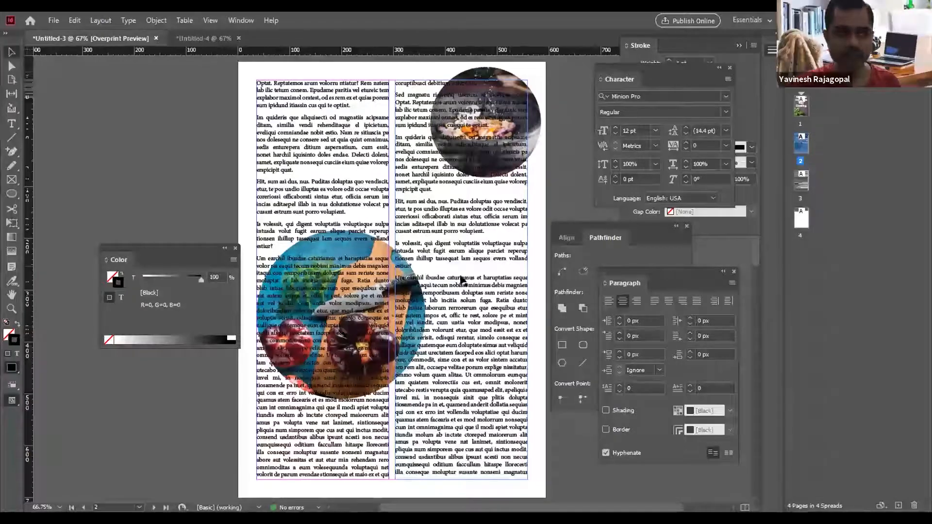
Examine how the threaded text runs from page 2's second column through pages 3 and 4.
{"action": "scroll", "coordinate": [507, 264], "scroll_direction": "down", "scroll_amount": 5}
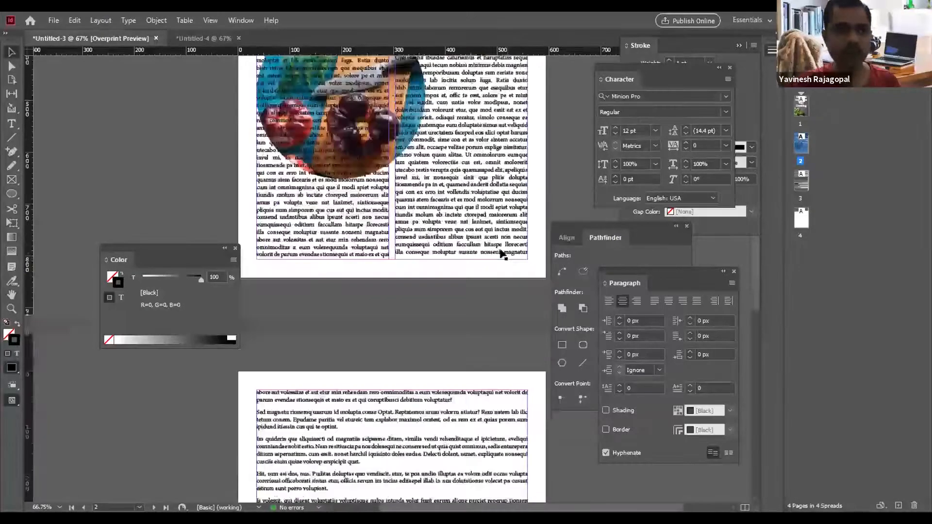
{"action": "scroll", "coordinate": [501, 252], "scroll_direction": "down", "scroll_amount": 6}
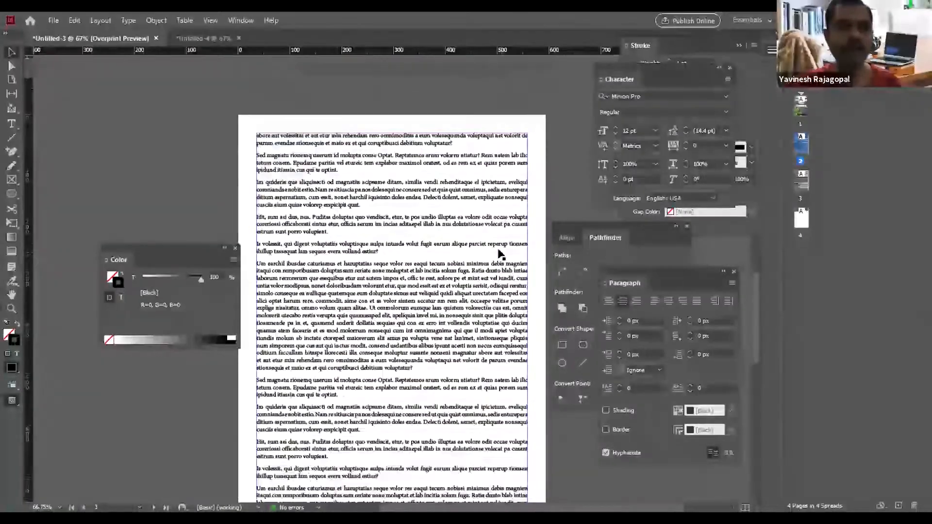
{"action": "scroll", "coordinate": [500, 253], "scroll_direction": "down", "scroll_amount": 6}
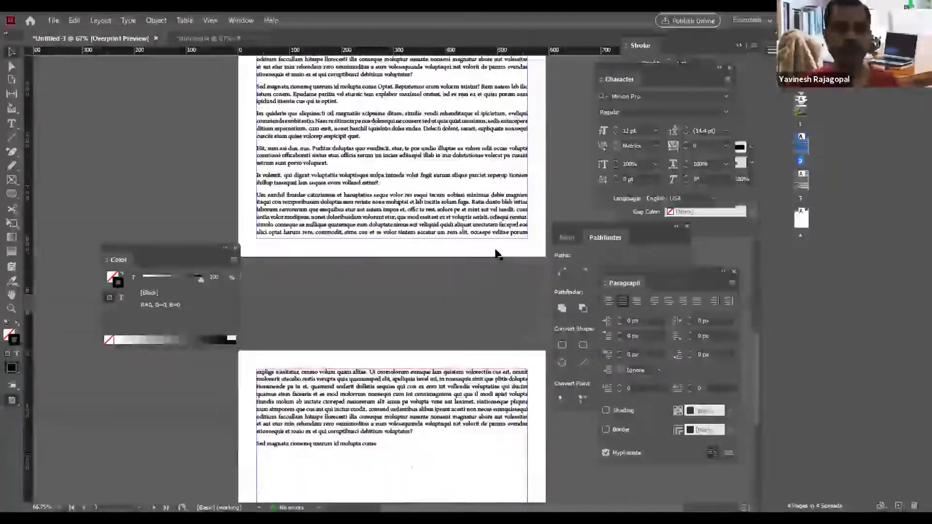
{"action": "scroll", "coordinate": [498, 254], "scroll_direction": "down", "scroll_amount": 2}
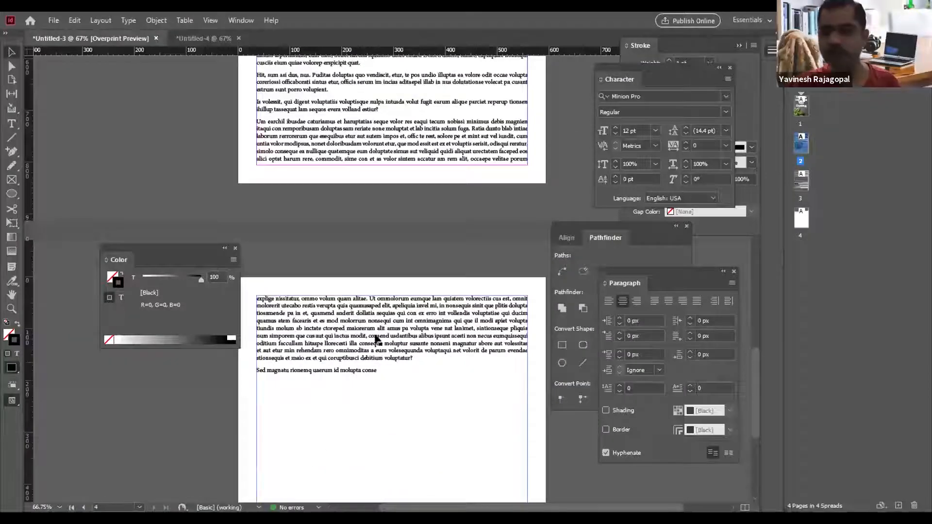
{"action": "scroll", "coordinate": [371, 342], "scroll_direction": "up", "scroll_amount": 4}
{"action": "scroll", "coordinate": [369, 344], "scroll_direction": "up", "scroll_amount": 10}
{"action": "scroll", "coordinate": [368, 344], "scroll_direction": "up", "scroll_amount": 6}
{"action": "scroll", "coordinate": [370, 345], "scroll_direction": "down", "scroll_amount": 7}
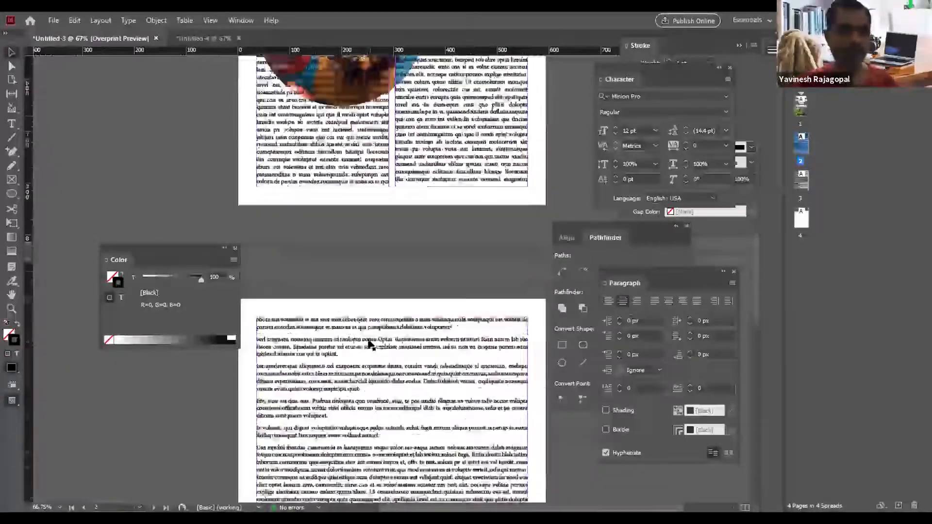
{"action": "scroll", "coordinate": [368, 344], "scroll_direction": "down", "scroll_amount": 11}
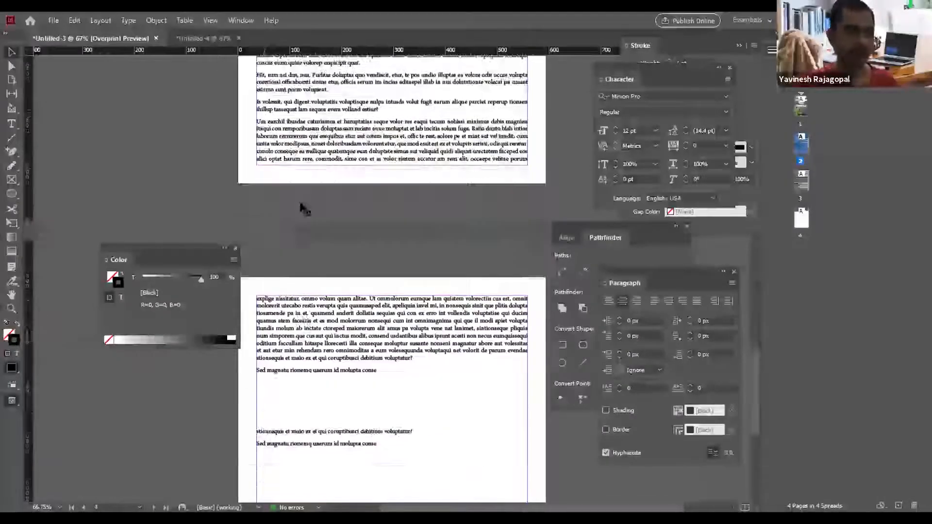
Remove the autoflowed text frames from pages 4 and 3 and from page 2's second column.
{"action": "scroll", "coordinate": [302, 209], "scroll_direction": "down", "scroll_amount": 3}
{"action": "left_click", "coordinate": [302, 210]}
{"action": "key", "text": "Delete"}
{"action": "scroll", "coordinate": [301, 212], "scroll_direction": "up", "scroll_amount": 5}
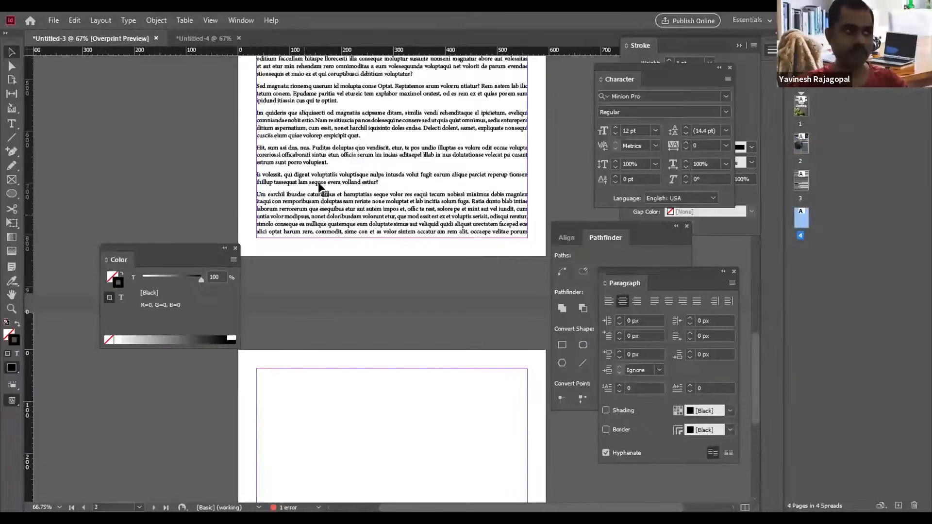
{"action": "scroll", "coordinate": [328, 218], "scroll_direction": "up", "scroll_amount": 4}
{"action": "left_click", "coordinate": [457, 175]}
{"action": "key", "text": "Delete"}
{"action": "scroll", "coordinate": [456, 176], "scroll_direction": "up", "scroll_amount": 3}
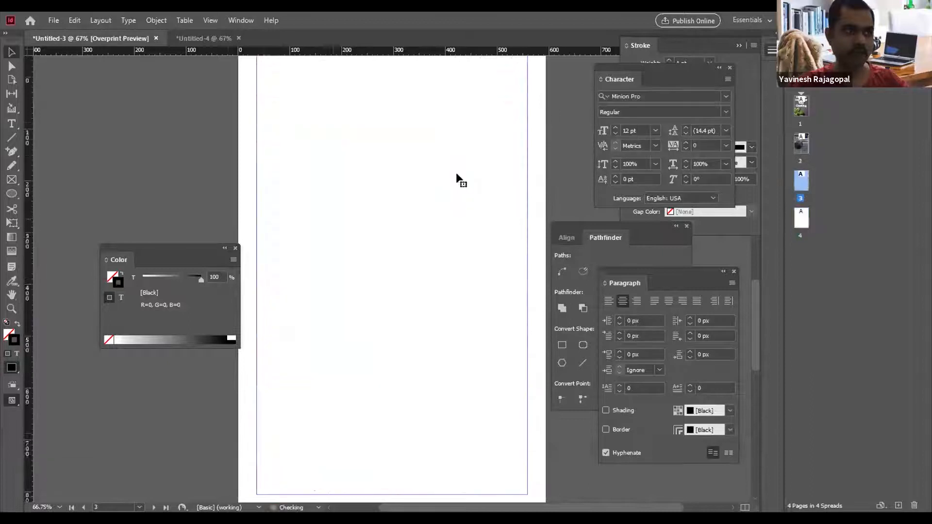
{"action": "scroll", "coordinate": [457, 176], "scroll_direction": "up", "scroll_amount": 8}
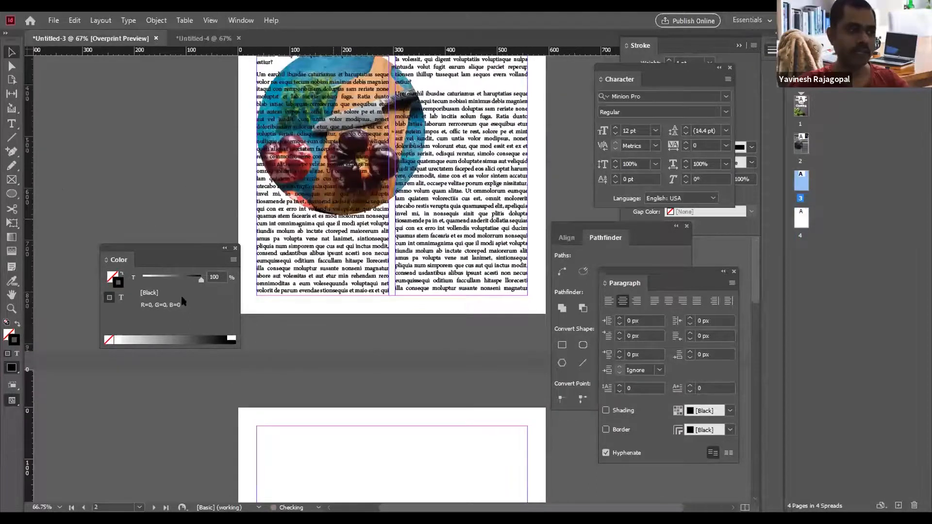
{"action": "scroll", "coordinate": [149, 190], "scroll_direction": "up", "scroll_amount": 3}
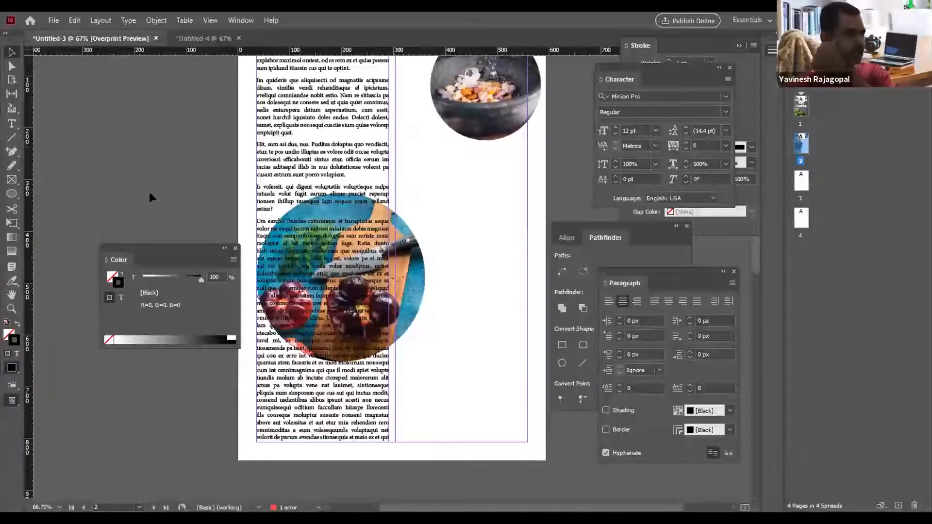
{"action": "key", "text": "ctrl+z"}
Load the overset text of page 2's first-column frame again for placement in the second column.
{"action": "scroll", "coordinate": [159, 198], "scroll_direction": "up", "scroll_amount": 2}
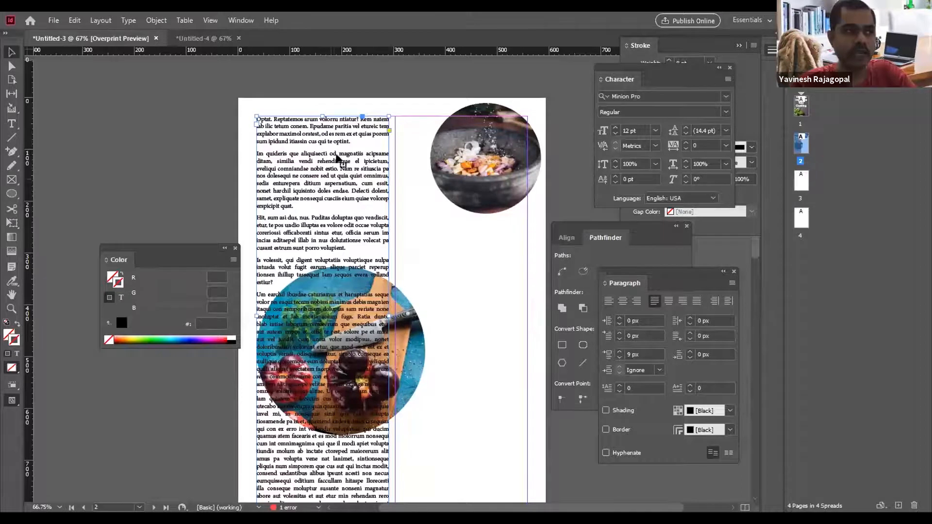
{"action": "scroll", "coordinate": [326, 233], "scroll_direction": "down", "scroll_amount": 5}
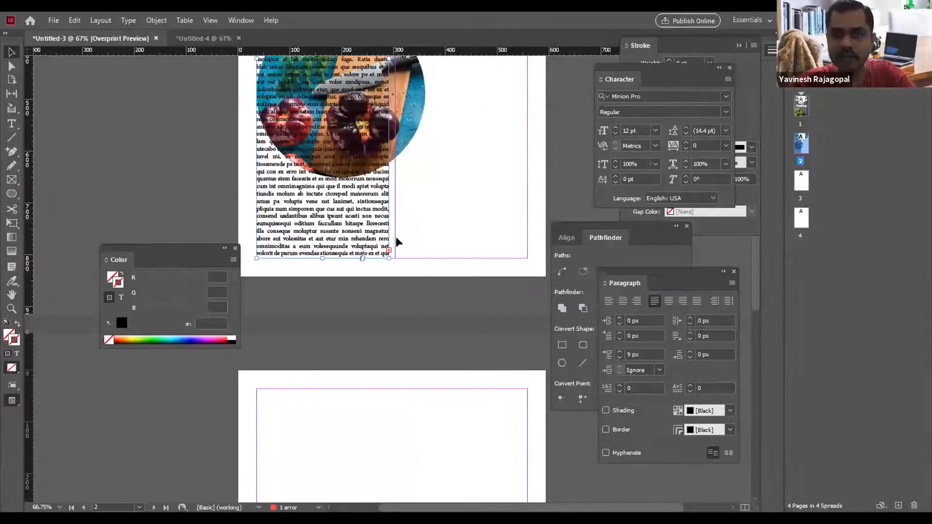
{"action": "left_click", "coordinate": [389, 250]}
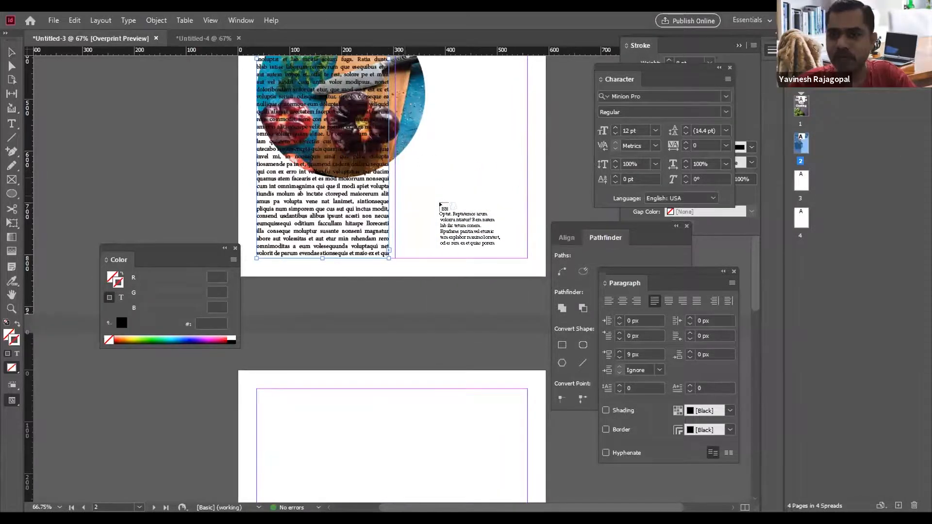
Autoflow the loaded overset text from the top of page 2's second column through the following pages.
{"action": "scroll", "coordinate": [441, 207], "scroll_direction": "up", "scroll_amount": 7}
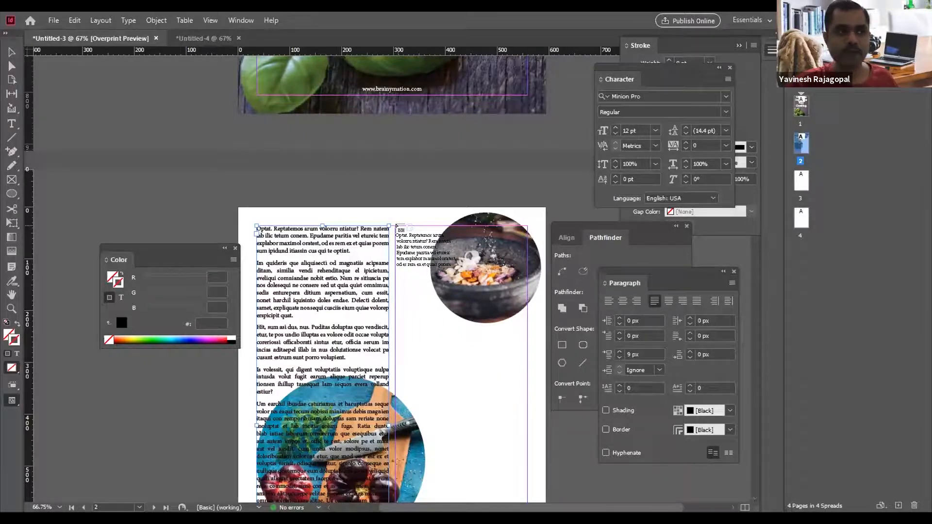
{"action": "left_click", "coordinate": [396, 227]}
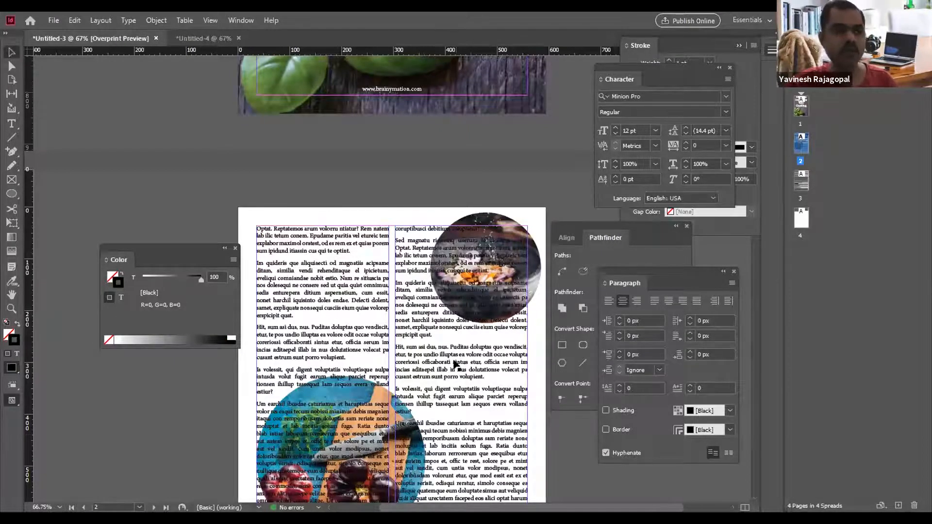
{"action": "left_click", "coordinate": [453, 372]}
{"action": "scroll", "coordinate": [500, 218], "scroll_direction": "down", "scroll_amount": 6}
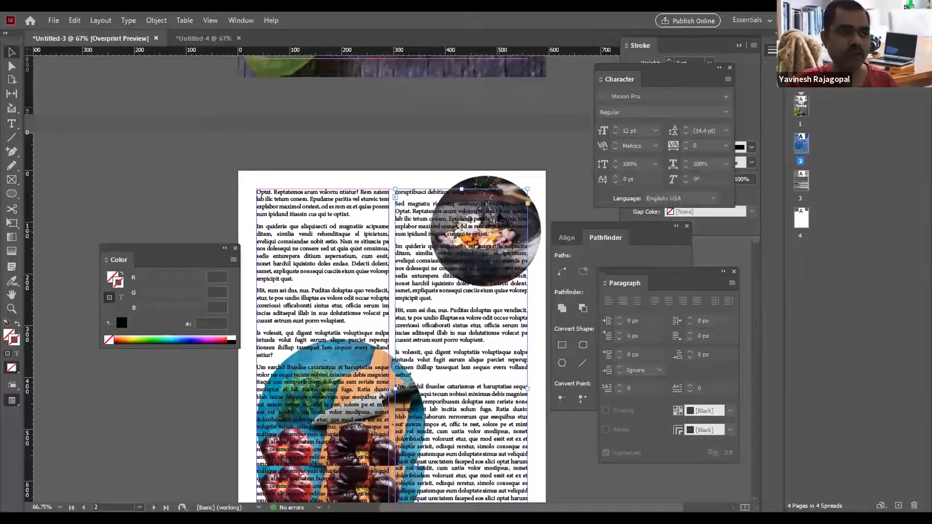
Examine how the threaded text continues from page 2 across pages 3 and 4.
{"action": "scroll", "coordinate": [500, 219], "scroll_direction": "down", "scroll_amount": 3}
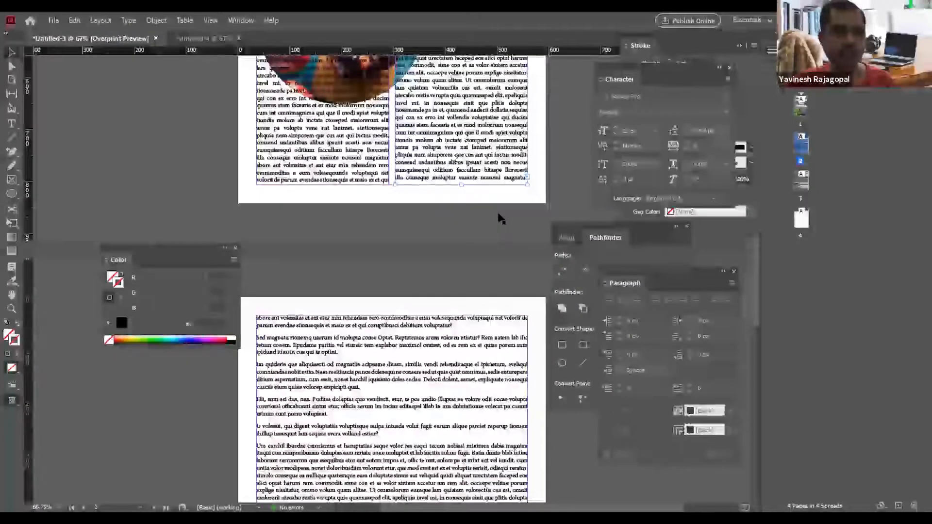
{"action": "scroll", "coordinate": [500, 219], "scroll_direction": "down", "scroll_amount": 2}
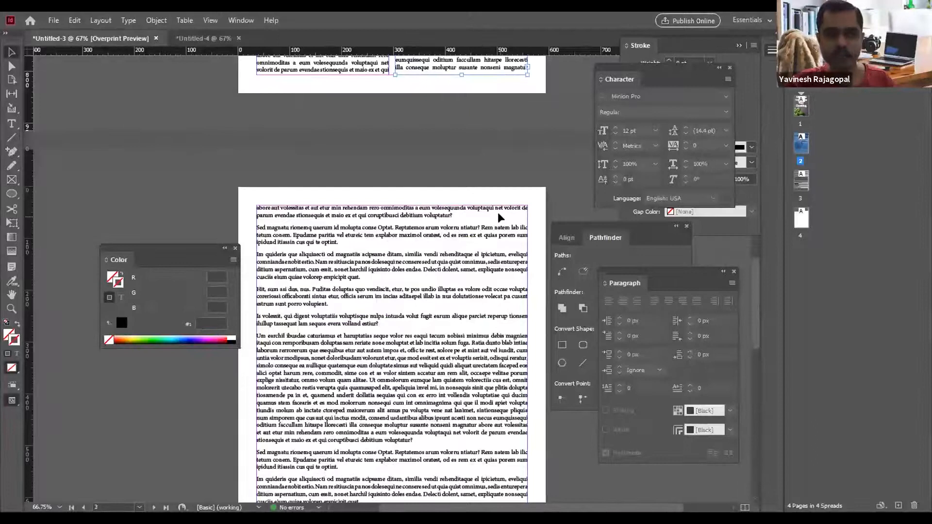
{"action": "scroll", "coordinate": [500, 219], "scroll_direction": "down", "scroll_amount": 2}
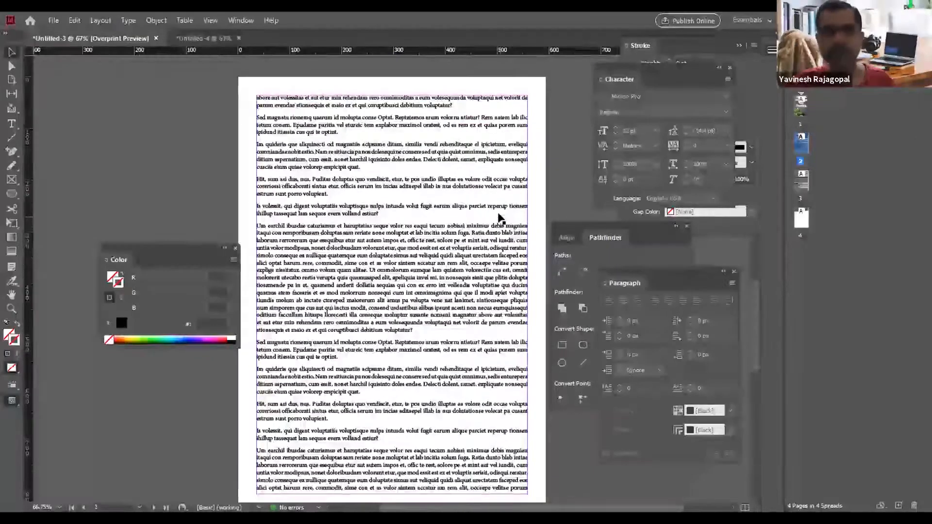
{"action": "scroll", "coordinate": [403, 185], "scroll_direction": "down", "scroll_amount": 2}
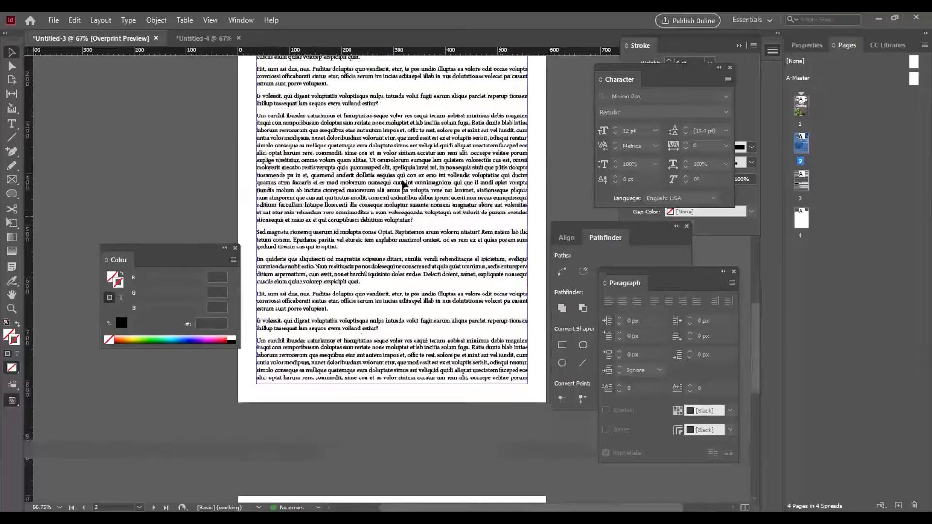
{"action": "scroll", "coordinate": [451, 241], "scroll_direction": "down", "scroll_amount": 5}
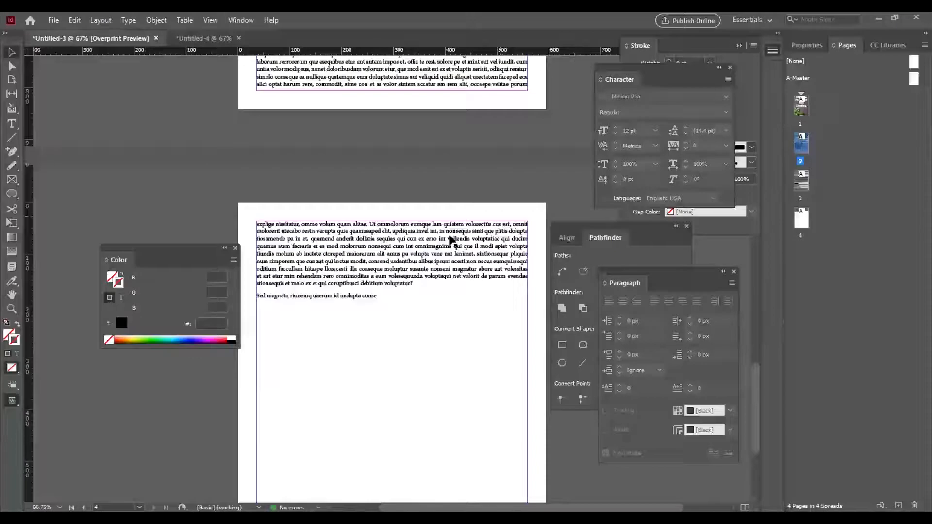
{"action": "scroll", "coordinate": [450, 240], "scroll_direction": "up", "scroll_amount": 1}
{"action": "scroll", "coordinate": [450, 240], "scroll_direction": "up", "scroll_amount": 1}
{"action": "scroll", "coordinate": [451, 240], "scroll_direction": "up", "scroll_amount": 2}
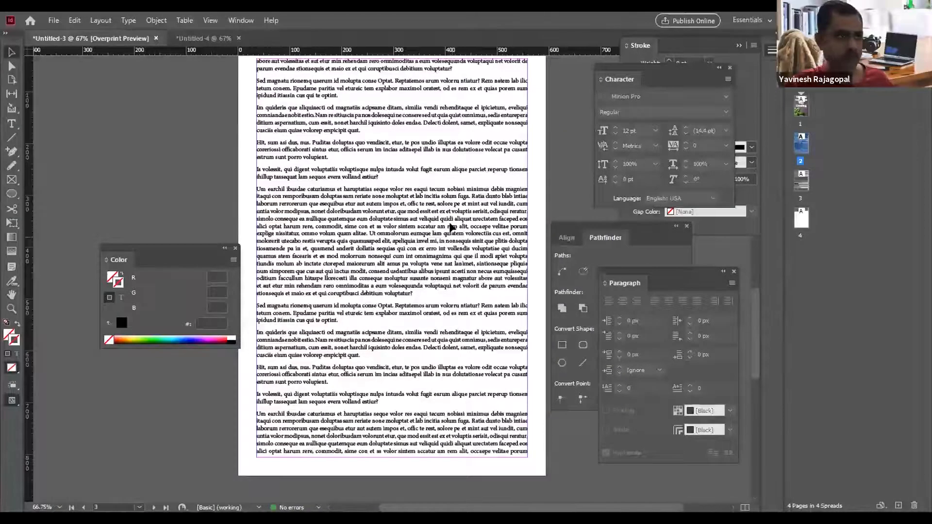
Undo the text flow into page 2's second column and the following pages.
{"action": "key", "text": "ctrl+z"}
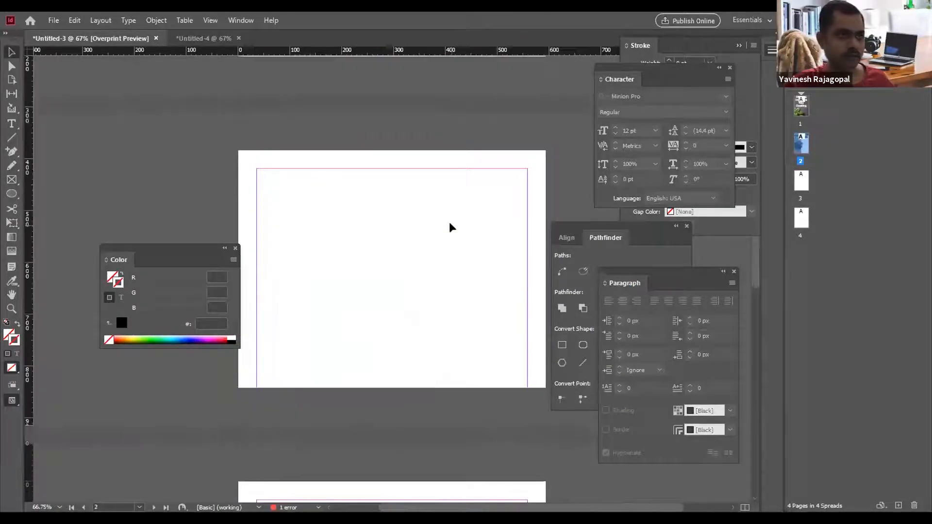
{"action": "scroll", "coordinate": [450, 225], "scroll_direction": "up", "scroll_amount": 1}
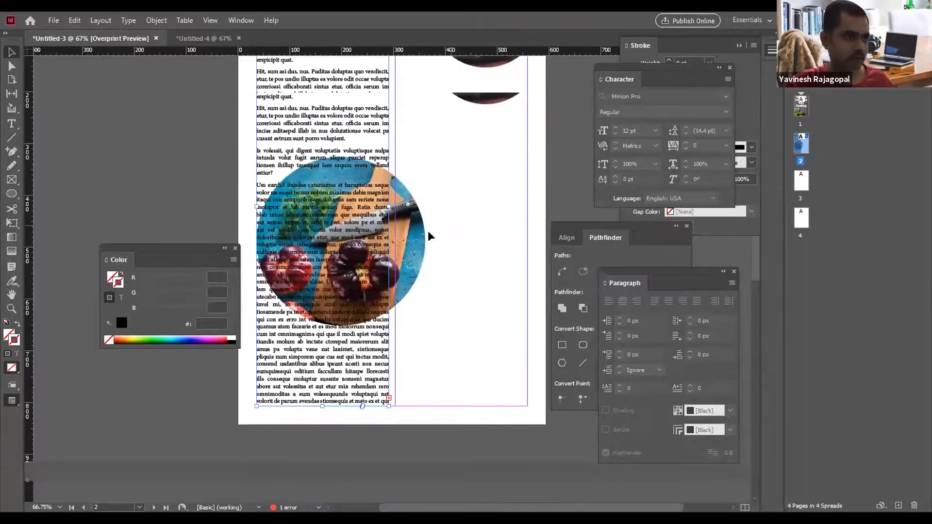
{"action": "scroll", "coordinate": [428, 233], "scroll_direction": "up", "scroll_amount": 7}
{"action": "scroll", "coordinate": [419, 271], "scroll_direction": "up", "scroll_amount": 1}
{"action": "scroll", "coordinate": [439, 223], "scroll_direction": "down", "scroll_amount": 4}
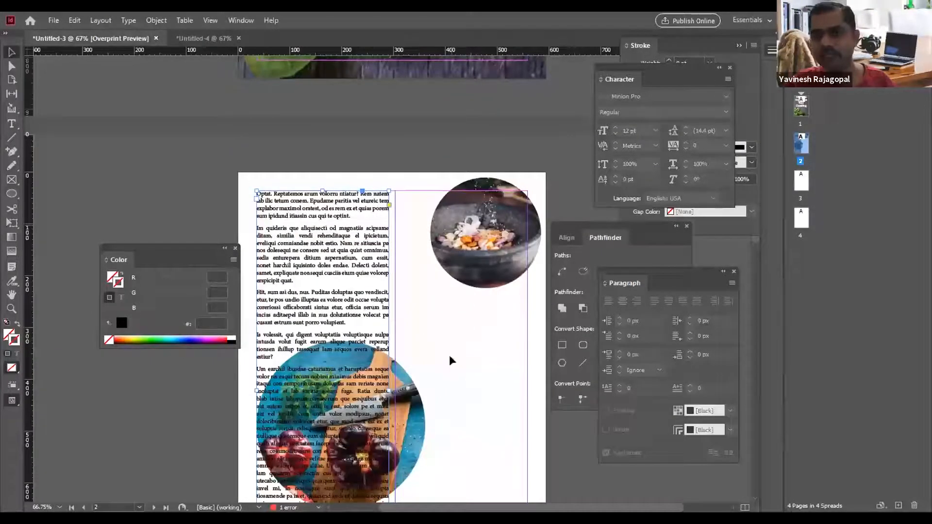
Divide page 3 into three columns.
{"action": "scroll", "coordinate": [456, 304], "scroll_direction": "down", "scroll_amount": 10}
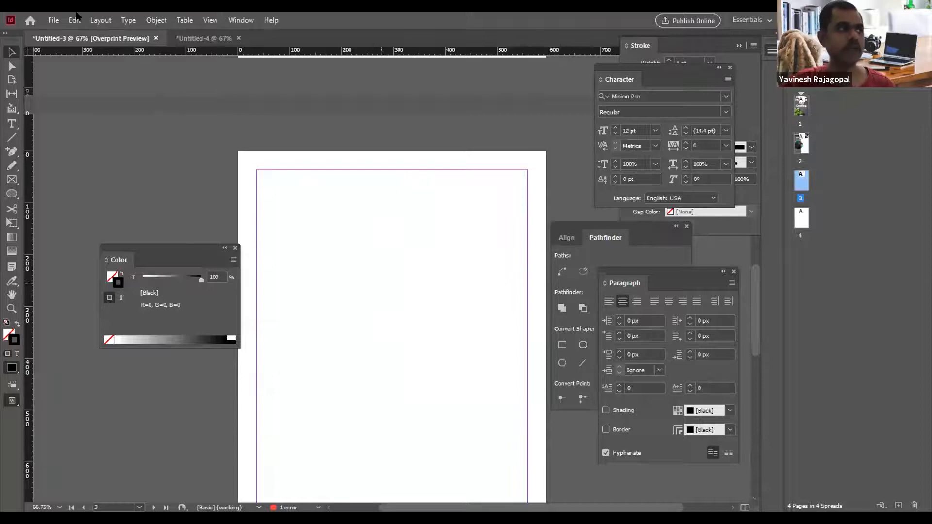
{"action": "left_click", "coordinate": [101, 20]}
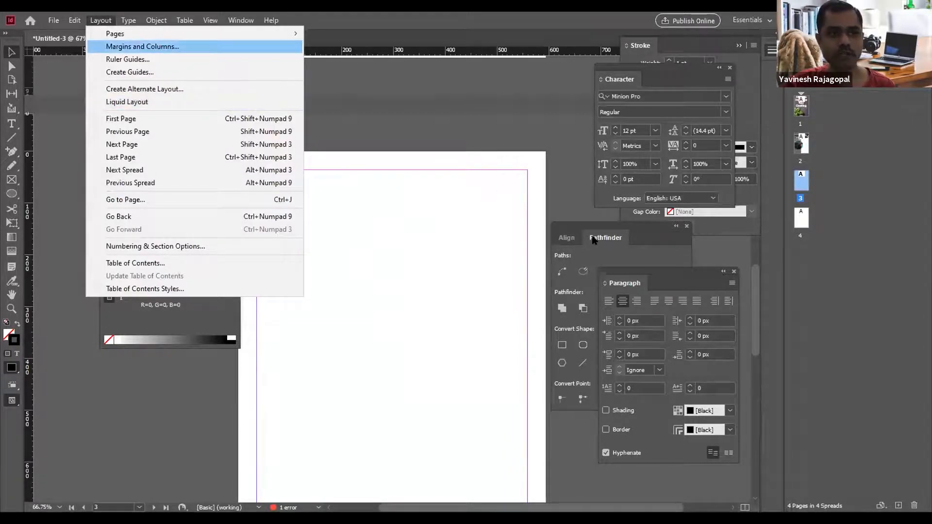
{"action": "left_click", "coordinate": [124, 47]}
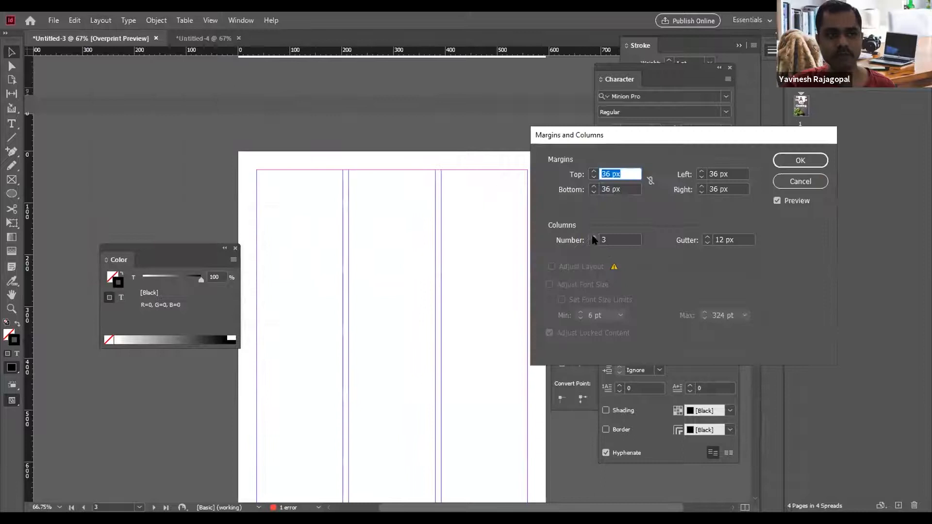
{"action": "left_click", "coordinate": [813, 163]}
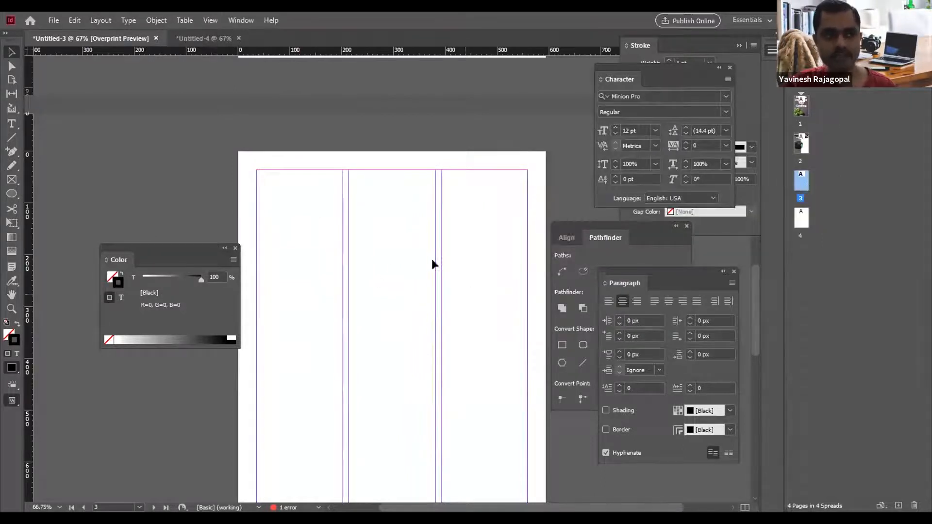
Load the overset text from page 2's first column and autoflow it from the second column's top through the remaining pages.
{"action": "scroll", "coordinate": [405, 291], "scroll_direction": "up", "scroll_amount": 6}
{"action": "left_click", "coordinate": [334, 299]}
{"action": "left_click", "coordinate": [389, 326]}
{"action": "scroll", "coordinate": [420, 275], "scroll_direction": "up", "scroll_amount": 2}
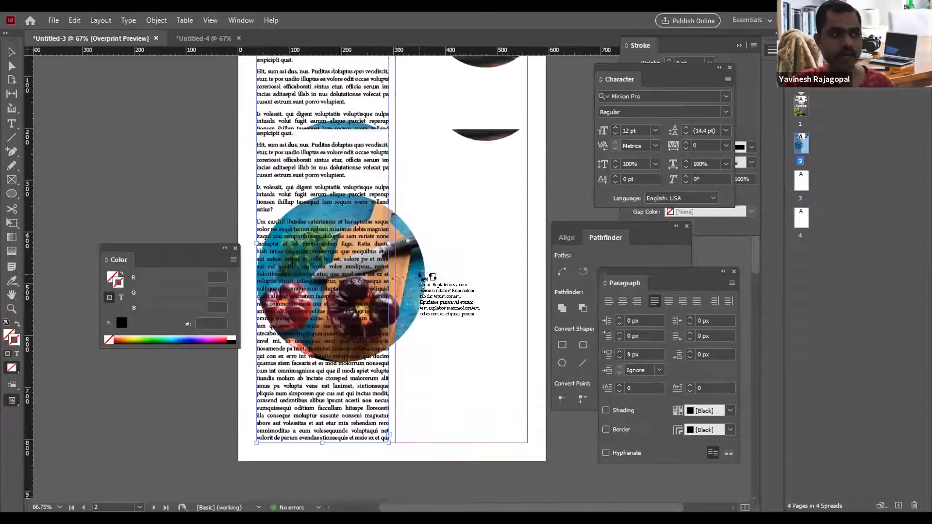
{"action": "scroll", "coordinate": [422, 277], "scroll_direction": "up", "scroll_amount": 3}
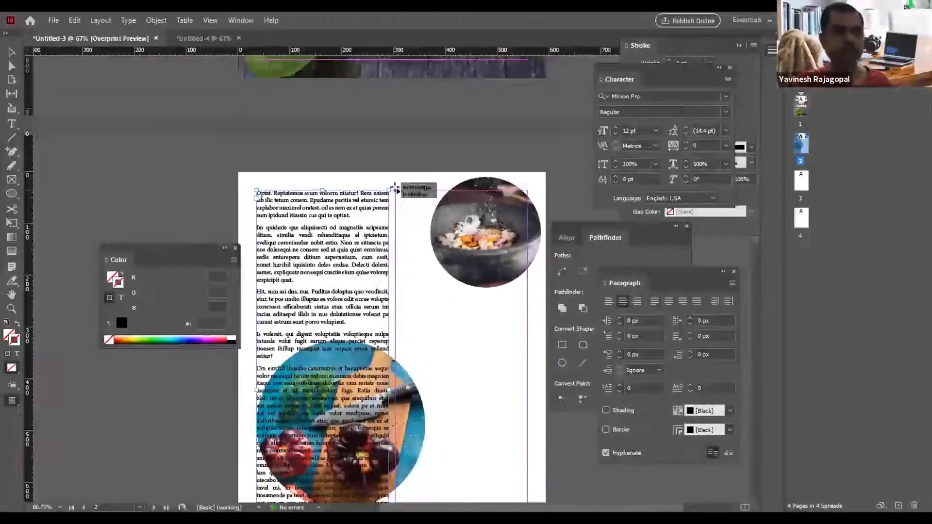
{"action": "left_click", "coordinate": [396, 191]}
{"action": "scroll", "coordinate": [397, 192], "scroll_direction": "down", "scroll_amount": 3}
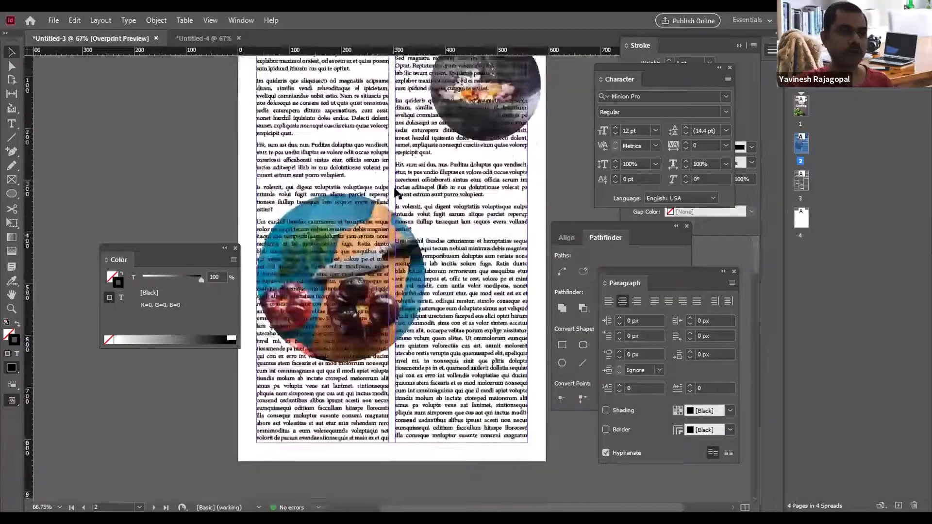
Examine how the text flows through page 3's three columns, onto page 4, and over the images on page 2.
{"action": "scroll", "coordinate": [415, 202], "scroll_direction": "down", "scroll_amount": 6}
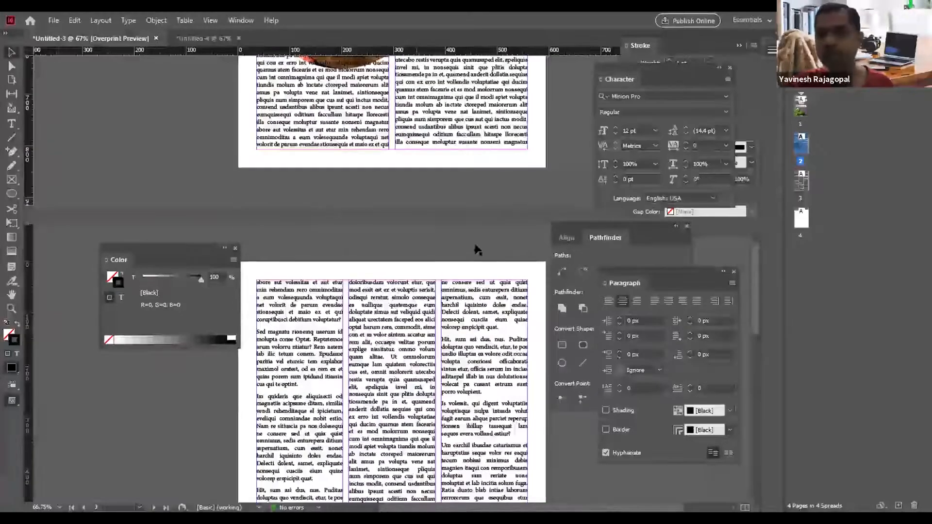
{"action": "scroll", "coordinate": [385, 325], "scroll_direction": "down", "scroll_amount": 4}
{"action": "scroll", "coordinate": [385, 323], "scroll_direction": "down", "scroll_amount": 6}
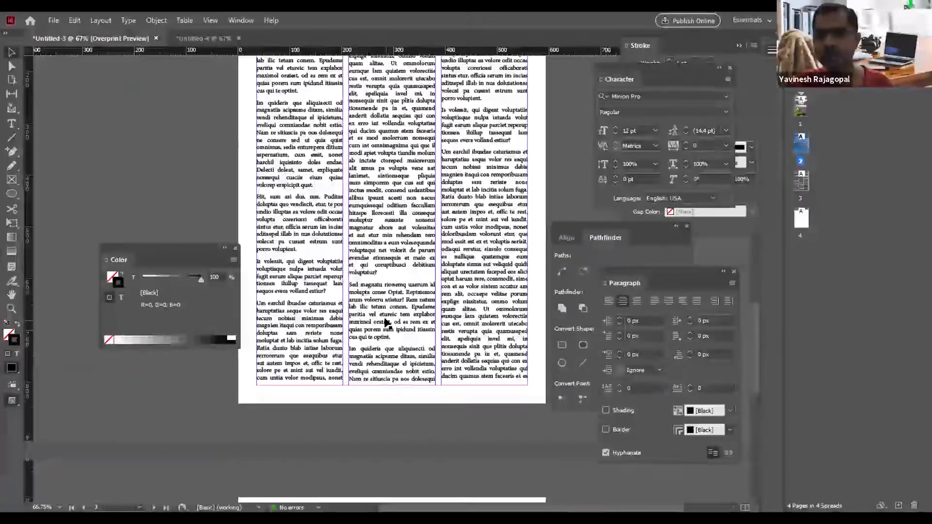
{"action": "scroll", "coordinate": [386, 322], "scroll_direction": "down", "scroll_amount": 6}
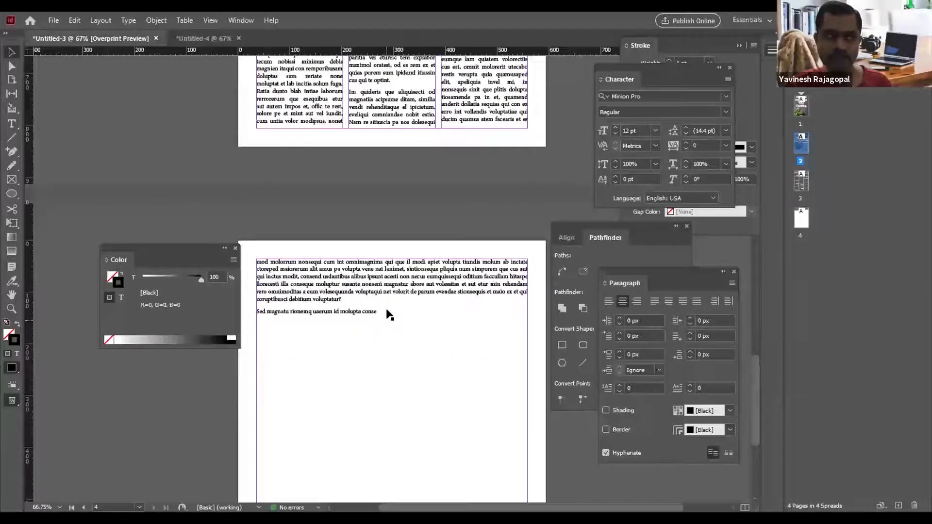
{"action": "scroll", "coordinate": [387, 323], "scroll_direction": "up", "scroll_amount": 4}
{"action": "scroll", "coordinate": [388, 301], "scroll_direction": "up", "scroll_amount": 7}
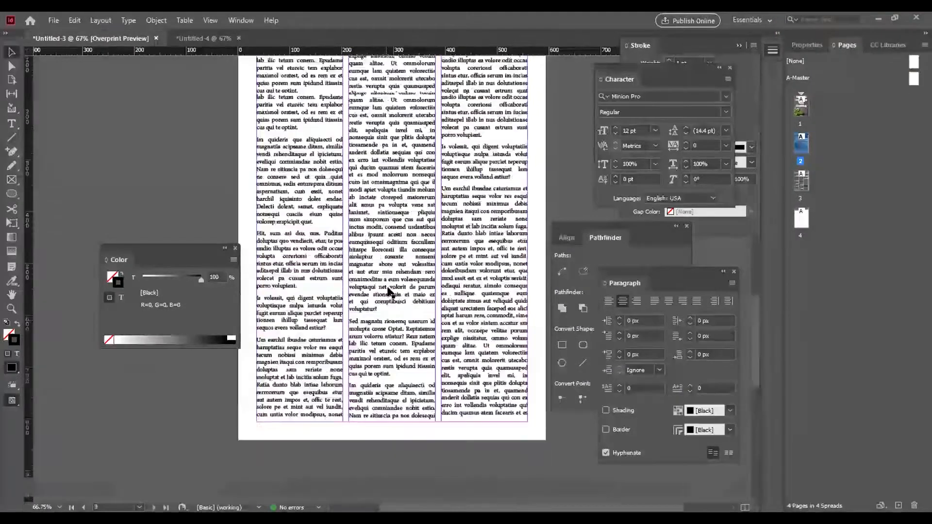
{"action": "scroll", "coordinate": [207, 157], "scroll_direction": "up", "scroll_amount": 4}
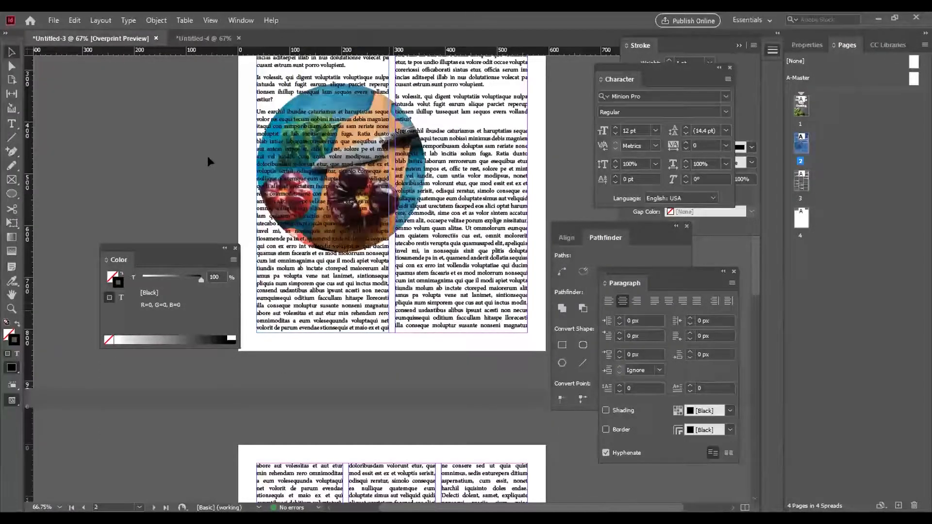
{"action": "scroll", "coordinate": [208, 156], "scroll_direction": "up", "scroll_amount": 3}
{"action": "scroll", "coordinate": [208, 156], "scroll_direction": "up", "scroll_amount": 1}
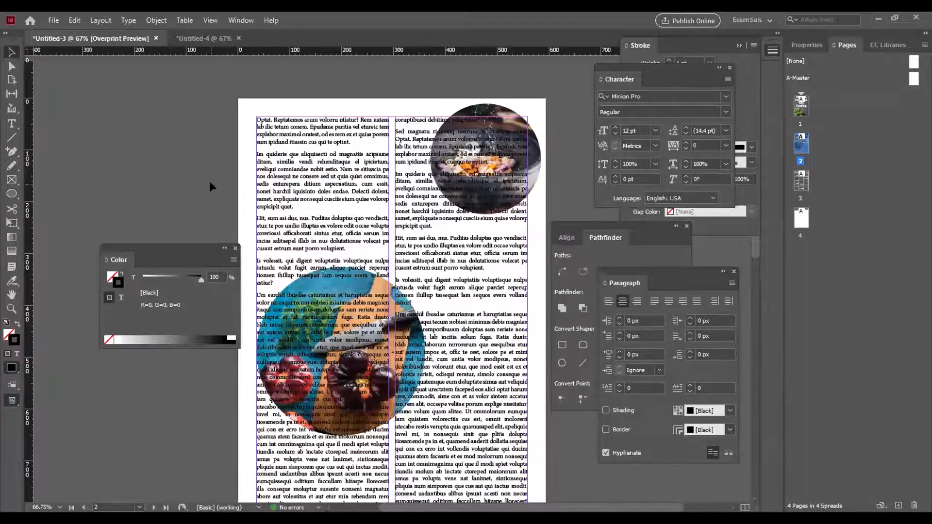
{"action": "scroll", "coordinate": [210, 183], "scroll_direction": "down", "scroll_amount": 5}
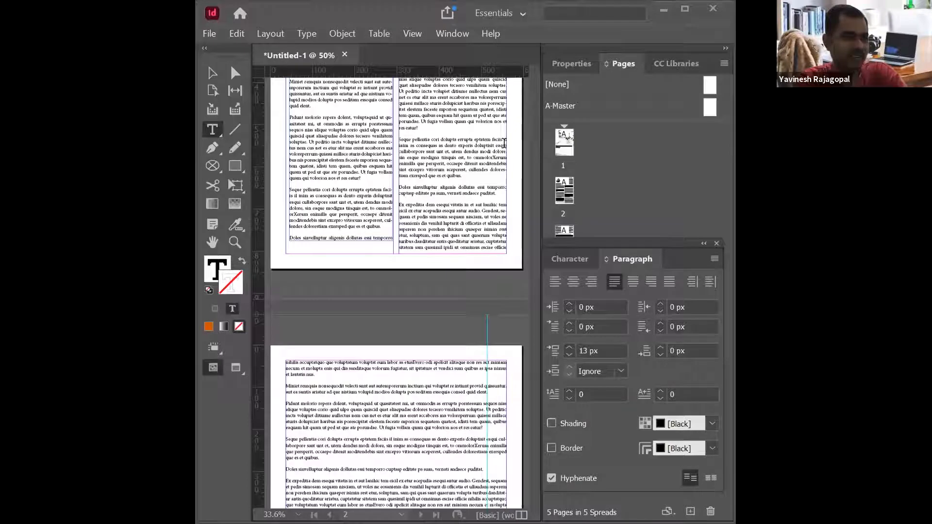
Examine the text flow from the two-column page 2 through pages 3 and 4 of the Untitled-1 document.
{"action": "scroll", "coordinate": [512, 310], "scroll_direction": "up", "scroll_amount": 3}
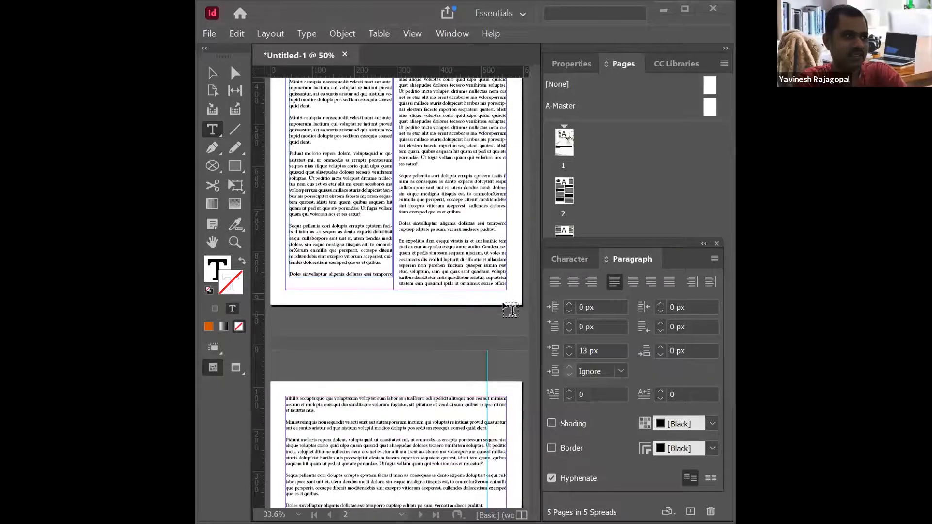
{"action": "scroll", "coordinate": [512, 310], "scroll_direction": "up", "scroll_amount": 3}
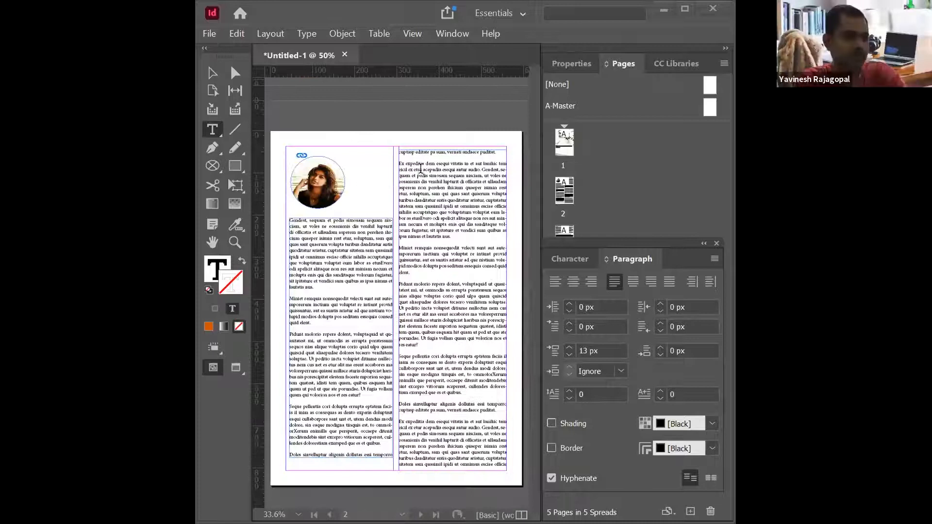
{"action": "scroll", "coordinate": [399, 139], "scroll_direction": "down", "scroll_amount": 3}
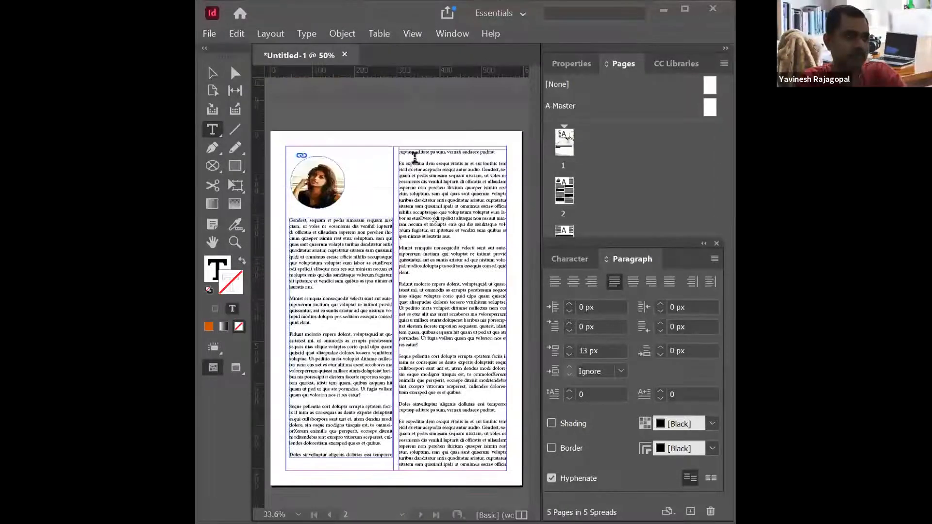
{"action": "scroll", "coordinate": [377, 324], "scroll_direction": "down", "scroll_amount": 4}
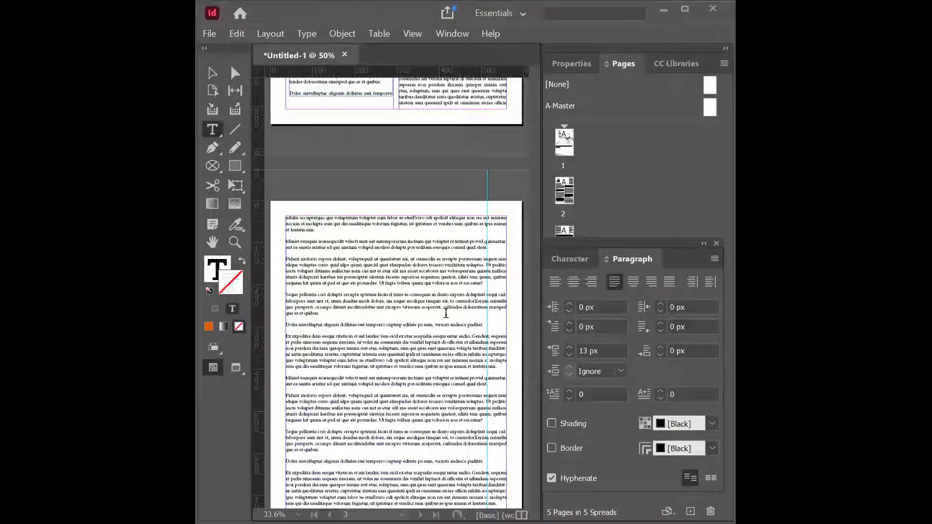
{"action": "scroll", "coordinate": [445, 312], "scroll_direction": "down", "scroll_amount": 2}
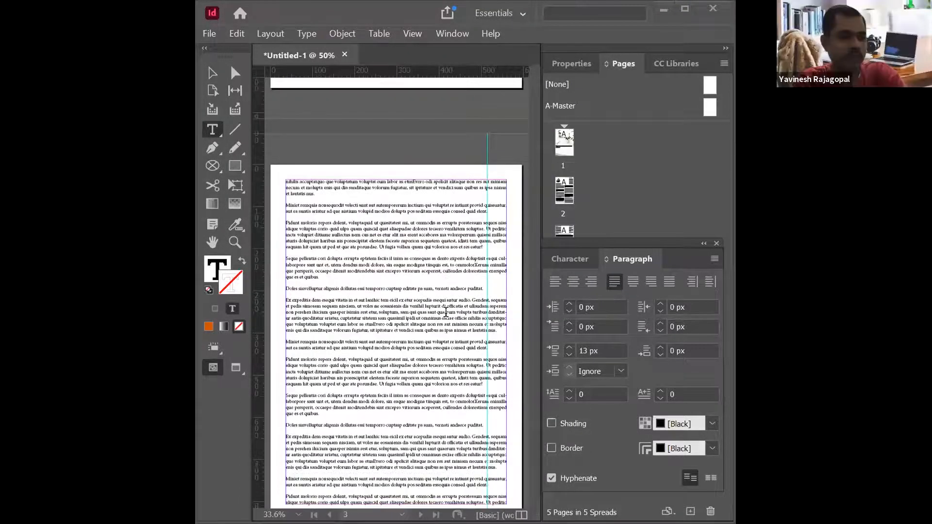
{"action": "scroll", "coordinate": [446, 312], "scroll_direction": "down", "scroll_amount": 3}
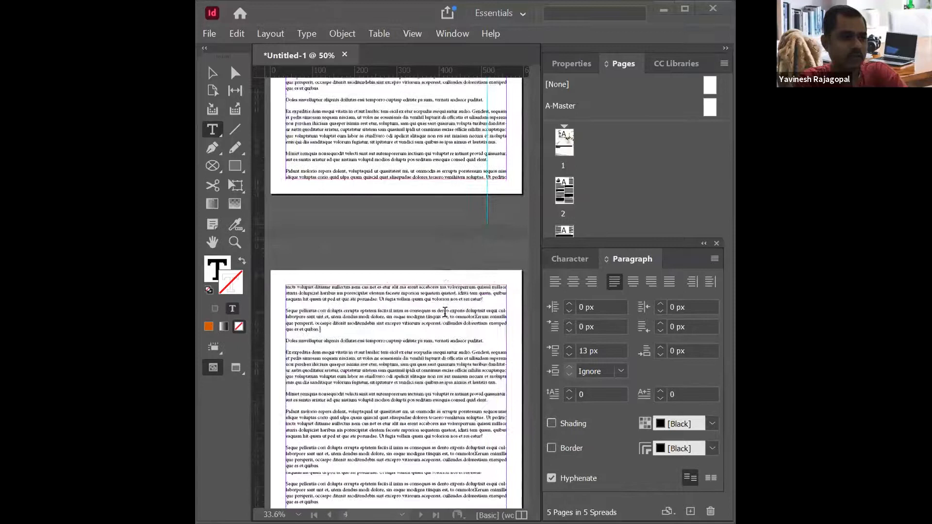
Delete the placeholder text on page 5 of the Untitled-1 document, leaving only its first letters.
{"action": "scroll", "coordinate": [473, 394], "scroll_direction": "down", "scroll_amount": 4}
{"action": "left_click_drag", "start_coordinate": [475, 354], "coordinate": [294, 212]}
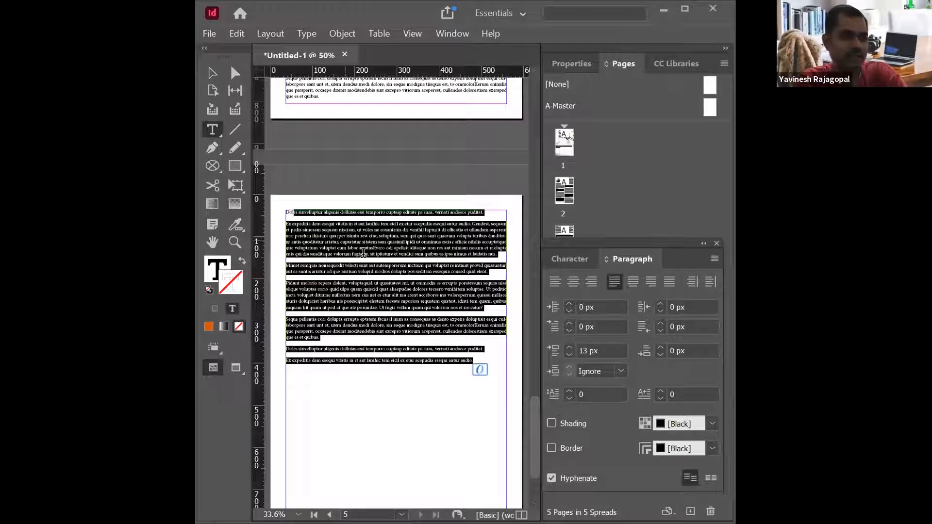
{"action": "key", "text": "BackSpace"}
Select the placeholder text on page 4 of the Untitled-1 document.
{"action": "scroll", "coordinate": [369, 262], "scroll_direction": "up", "scroll_amount": 3}
{"action": "left_click_drag", "start_coordinate": [387, 241], "coordinate": [297, 73]}
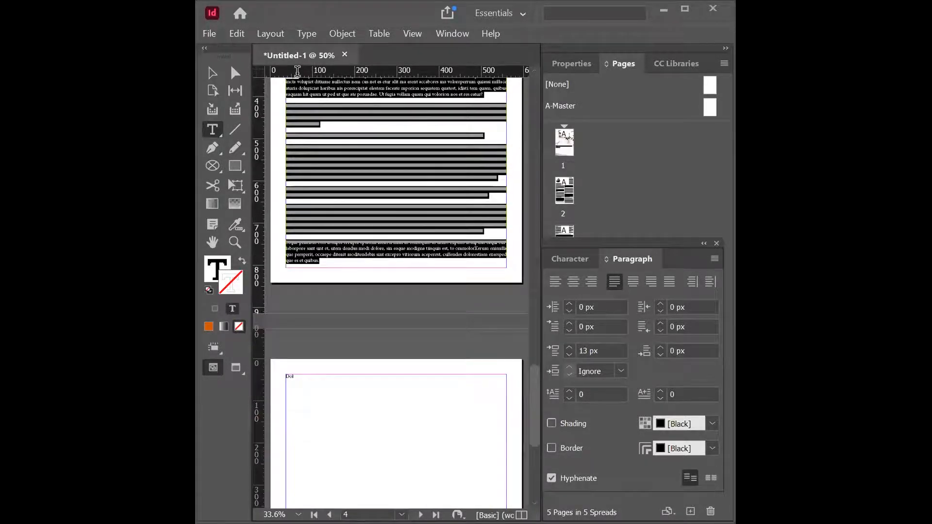
{"action": "scroll", "coordinate": [418, 247], "scroll_direction": "down", "scroll_amount": 3}
{"action": "left_click_drag", "start_coordinate": [404, 374], "coordinate": [359, 204]}
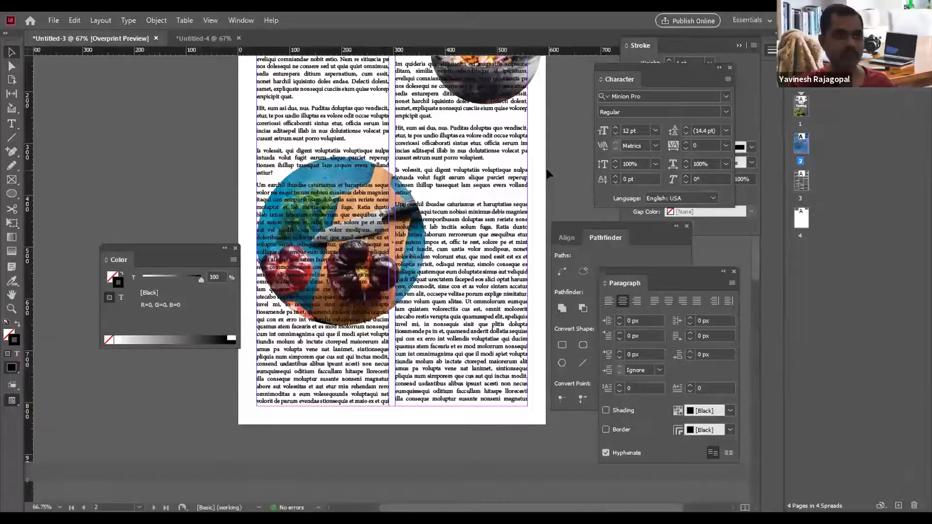
Colour the second-column paragraphs on page 2, from "Sed magnatu" through "estiur?", red using RGB 255, 0, 0.
{"action": "key", "text": "Tab"}
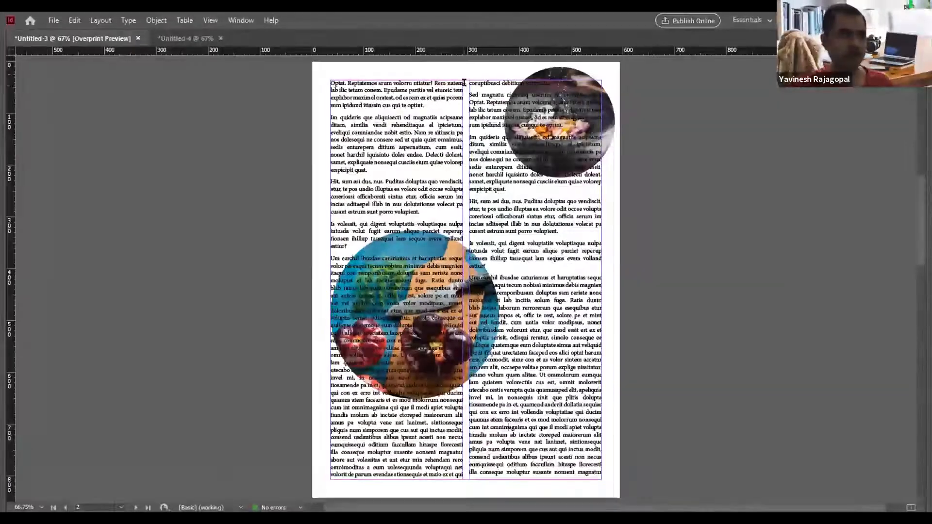
{"action": "left_click_drag", "start_coordinate": [474, 95], "coordinate": [564, 262]}
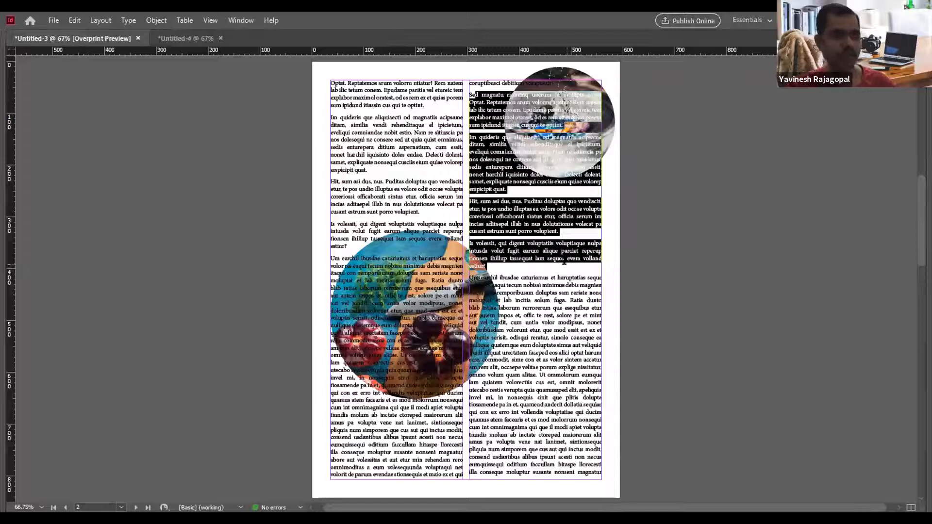
{"action": "key", "text": "F6"}
{"action": "left_click", "coordinate": [233, 260]}
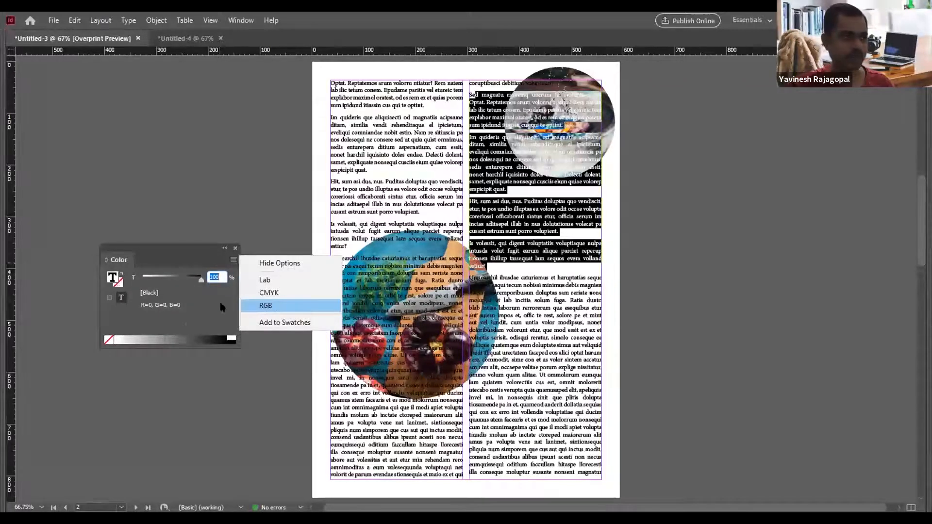
{"action": "left_click", "coordinate": [271, 304]}
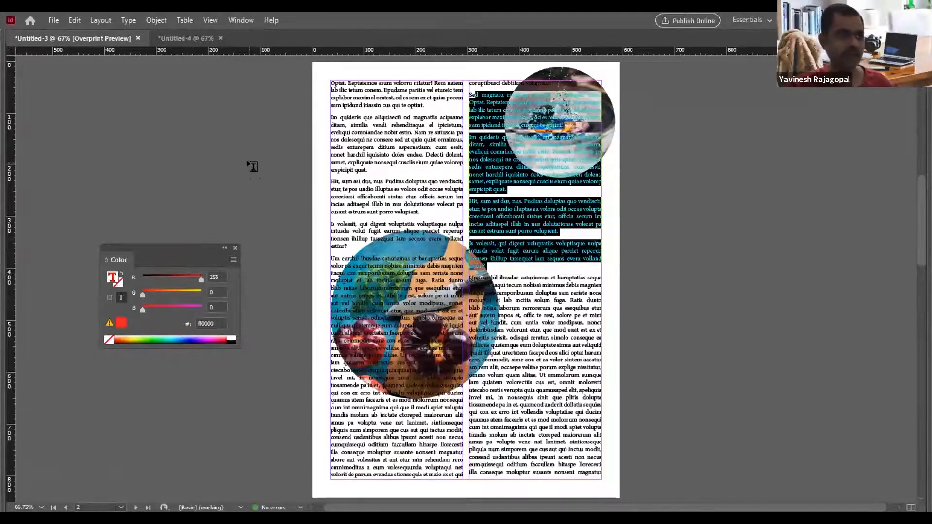
{"action": "left_click", "coordinate": [212, 129]}
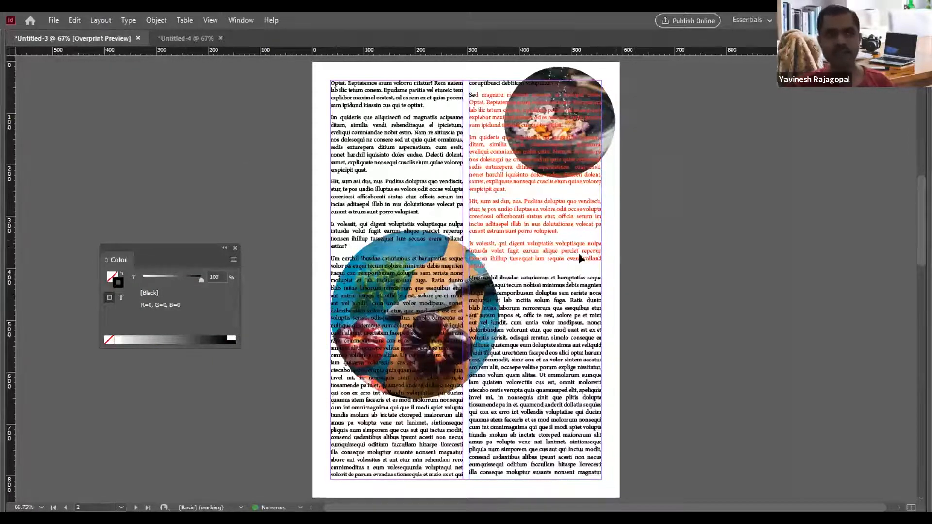
Delete the text frame holding the second column on page 2.
{"action": "left_click", "coordinate": [550, 212]}
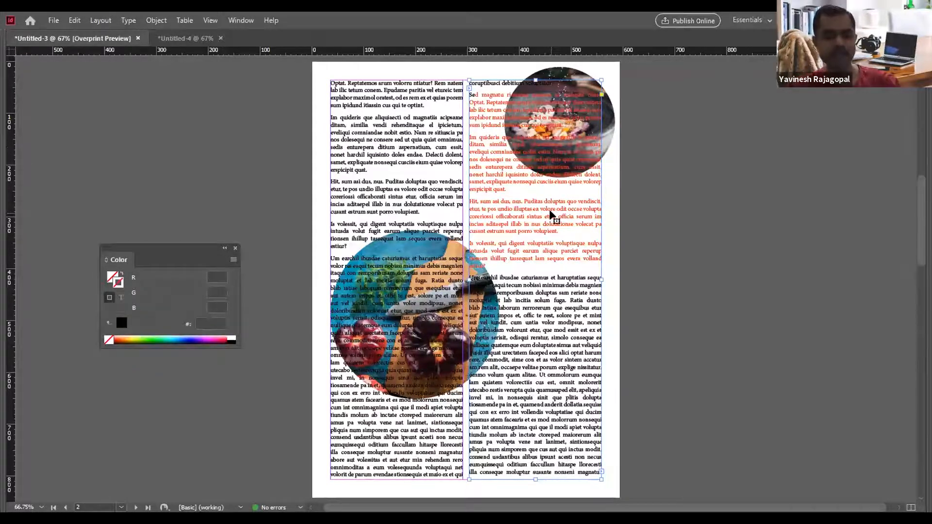
{"action": "key", "text": "Delete"}
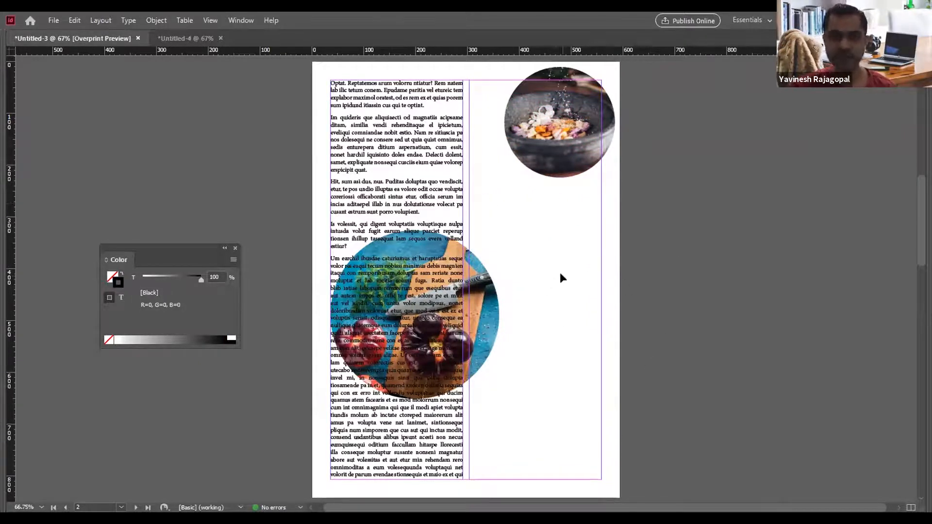
Select the text from "ex et qui" at the end of page 2's first column through "arum" on page 3 to trace its continuation.
{"action": "scroll", "coordinate": [602, 262], "scroll_direction": "down", "scroll_amount": 10}
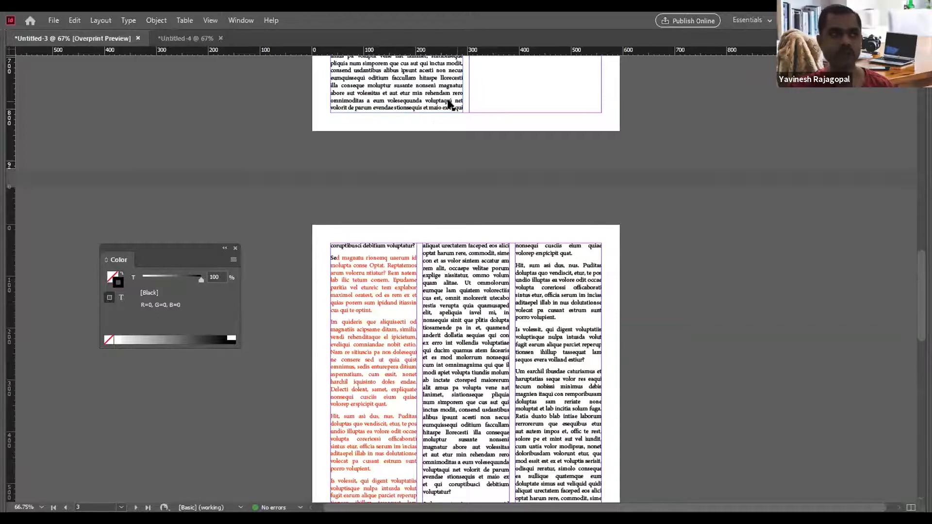
{"action": "key", "text": "t"}
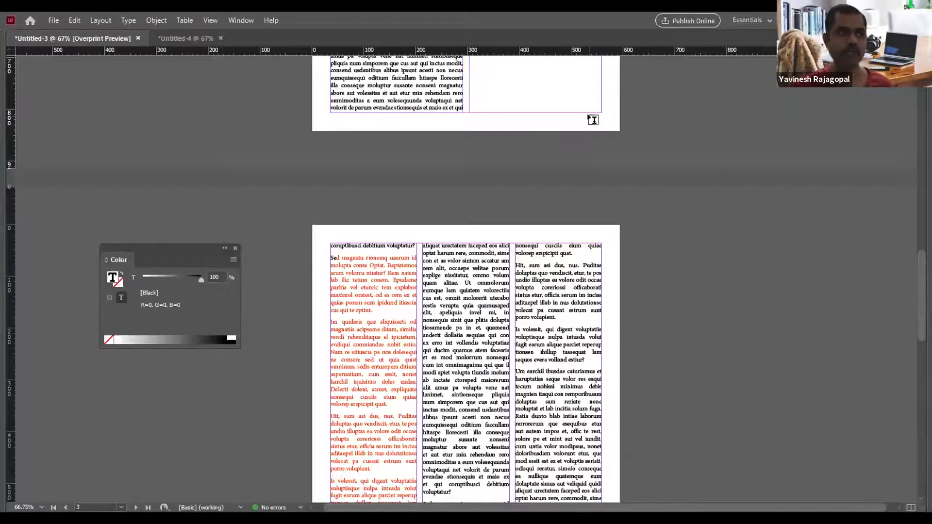
{"action": "key", "text": "ctrl+shift+Right"}
{"action": "key", "text": "ctrl+shift+Right"}
{"action": "key", "text": "ctrl+shift+Right"}
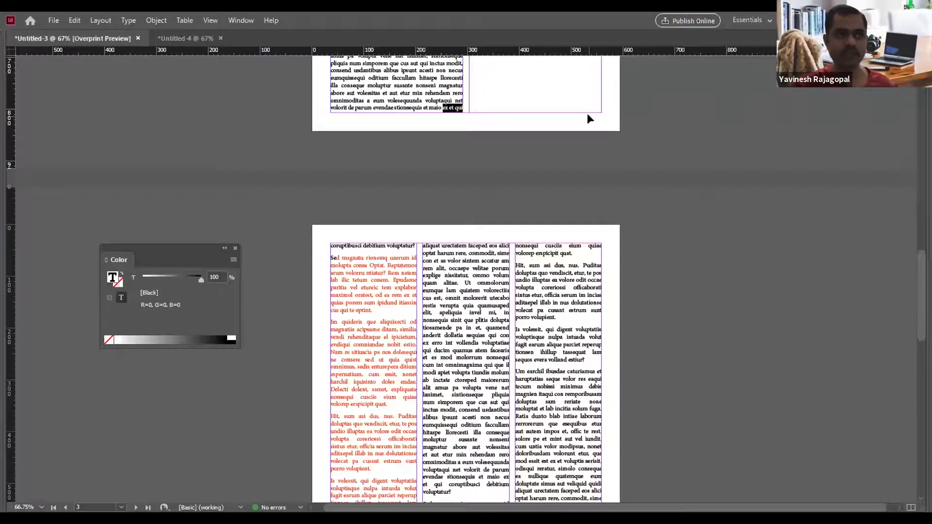
{"action": "key", "text": "ctrl+shift+Right"}
{"action": "key", "text": "ctrl+shift+Right"}
{"action": "key", "text": "ctrl+shift+Right"}
{"action": "key", "text": "ctrl+shift+Right"}
{"action": "key", "text": "ctrl+shift+Right"}
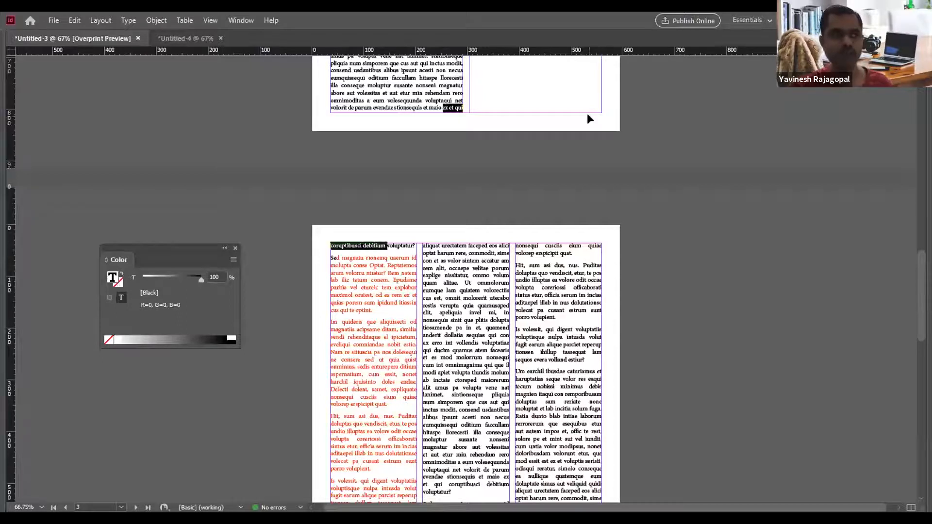
{"action": "key", "text": "ctrl+shift+Right"}
{"action": "key", "text": "ctrl+shift+Right"}
{"action": "key", "text": "ctrl+shift+Right"}
{"action": "key", "text": "ctrl+shift+Right"}
{"action": "key", "text": "ctrl+shift+Right"}
{"action": "key", "text": "ctrl+shift+Right"}
{"action": "key", "text": "ctrl+shift+Right"}
{"action": "key", "text": "ctrl+shift+Right"}
{"action": "key", "text": "ctrl+shift+Right"}
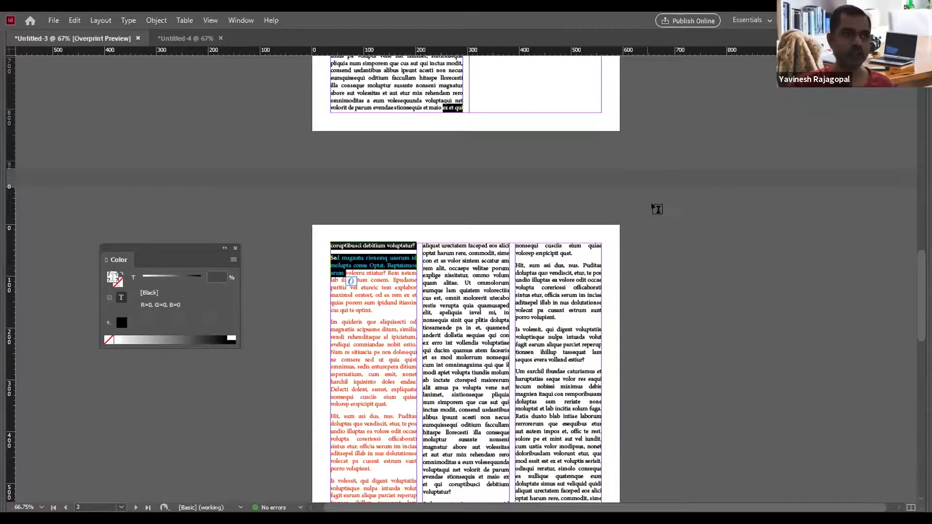
{"action": "scroll", "coordinate": [656, 210], "scroll_direction": "up", "scroll_amount": 5}
{"action": "left_click", "coordinate": [694, 255]}
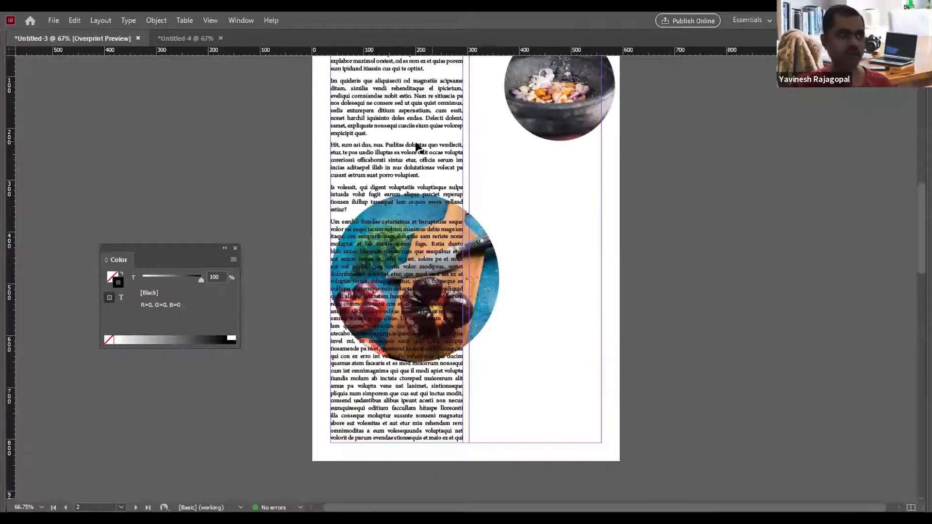
Thread the text from page 2's first-column frame into a new frame filling the empty second column.
{"action": "left_click", "coordinate": [392, 149]}
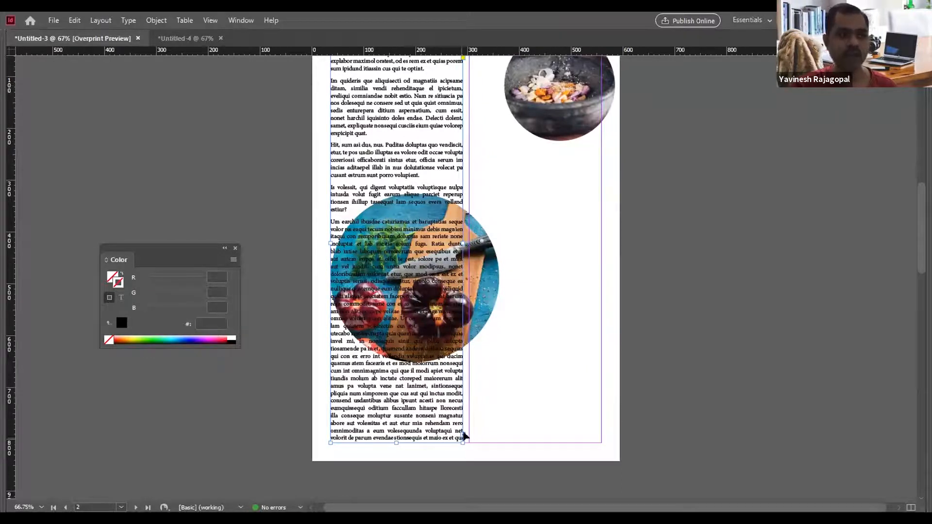
{"action": "left_click", "coordinate": [462, 436]}
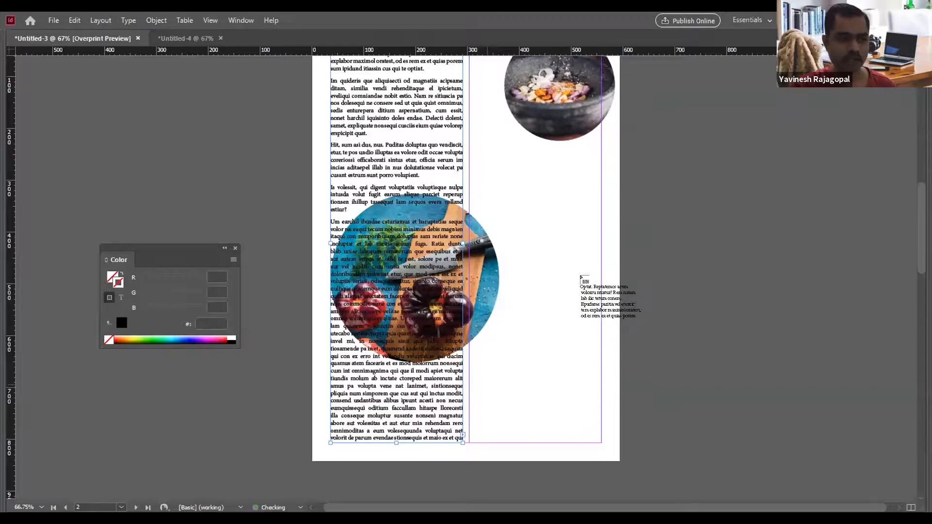
{"action": "scroll", "coordinate": [537, 301], "scroll_direction": "up", "scroll_amount": 4}
{"action": "left_click", "coordinate": [469, 262]}
{"action": "left_click", "coordinate": [468, 263]}
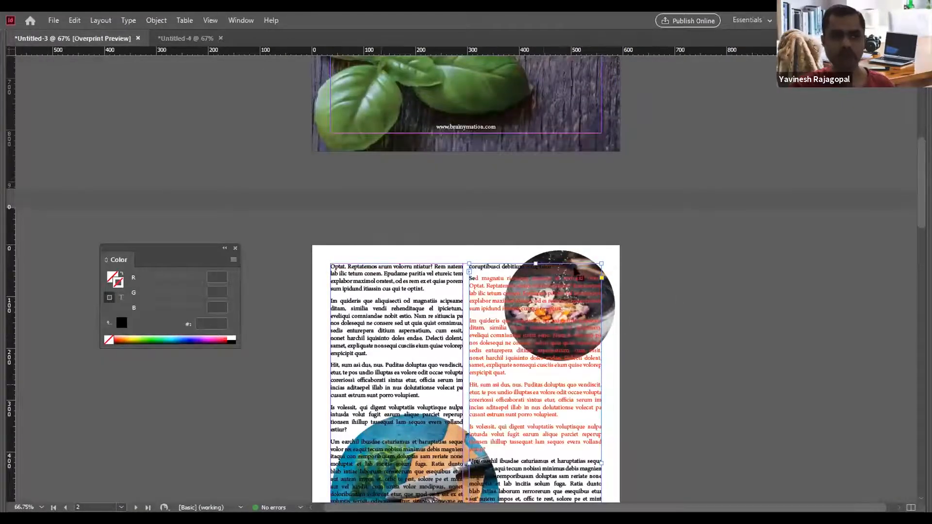
Highlight the red paragraphs in page 2's second column to check where they have flowed, and clear the selection.
{"action": "scroll", "coordinate": [618, 350], "scroll_direction": "down", "scroll_amount": 5}
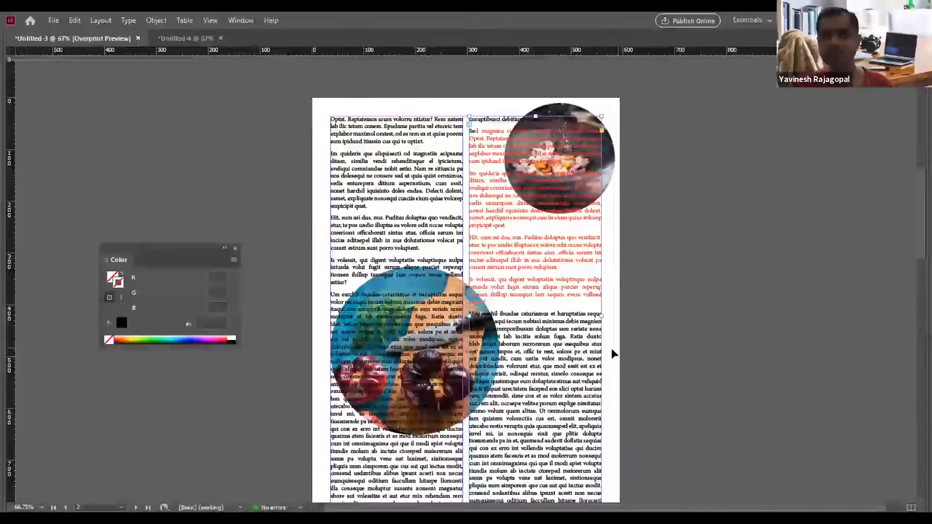
{"action": "scroll", "coordinate": [613, 354], "scroll_direction": "down", "scroll_amount": 1}
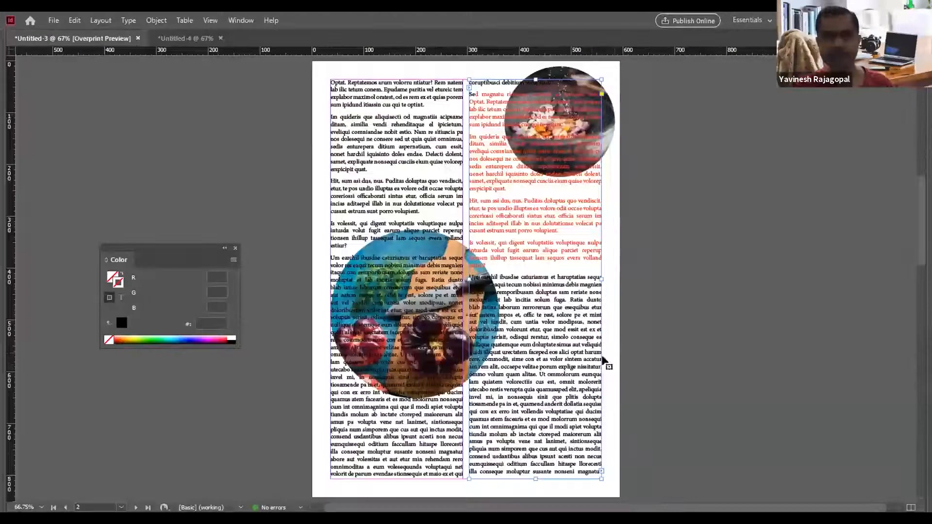
{"action": "double_click", "coordinate": [545, 264]}
{"action": "left_click_drag", "start_coordinate": [545, 265], "coordinate": [479, 93]}
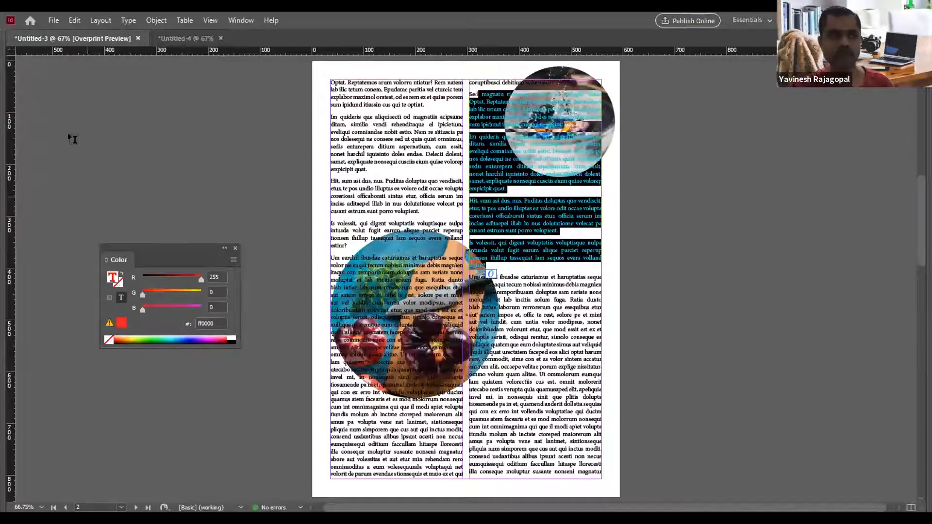
{"action": "left_click", "coordinate": [146, 116]}
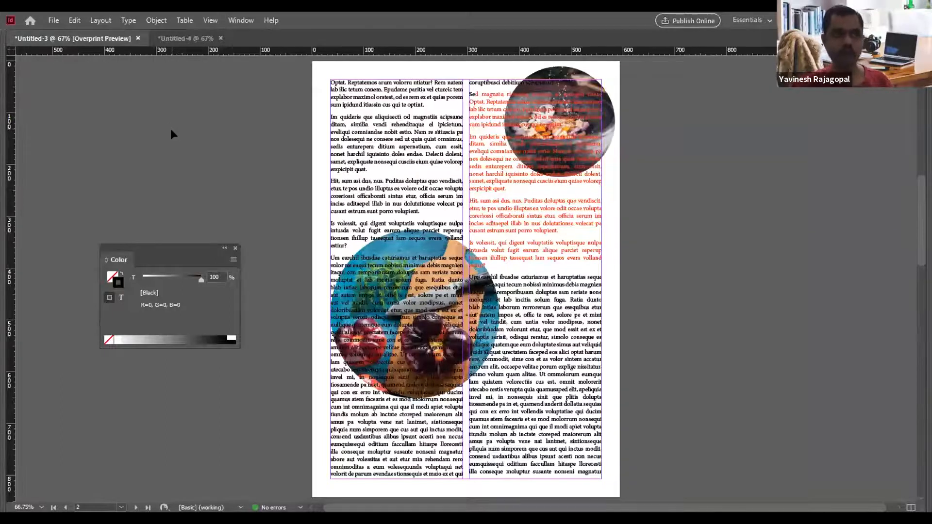
Send both text frames on page 2 to the back so they lie behind the round images.
{"action": "left_click_drag", "start_coordinate": [297, 161], "coordinate": [479, 185]}
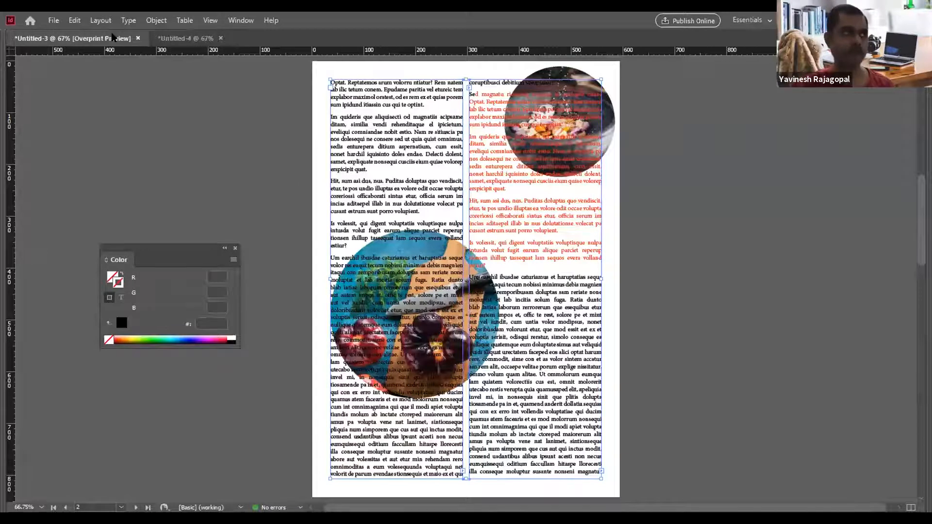
{"action": "left_click", "coordinate": [156, 19]}
{"action": "mouse_move", "coordinate": [184, 59]}
{"action": "left_click", "coordinate": [333, 96]}
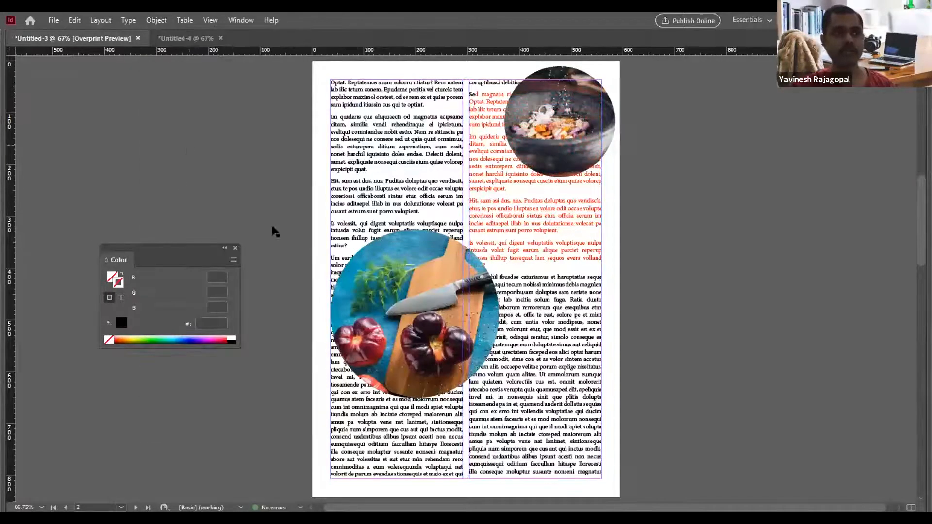
{"action": "left_click", "coordinate": [316, 221]}
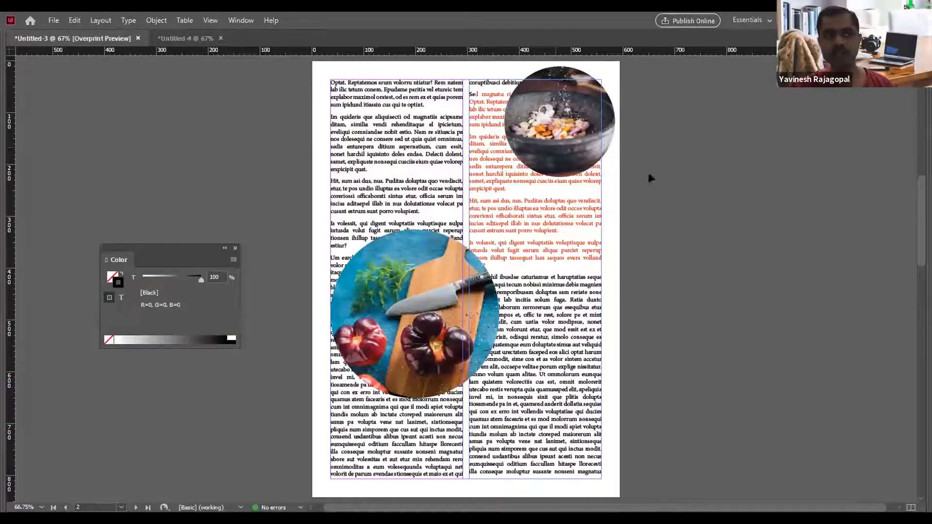
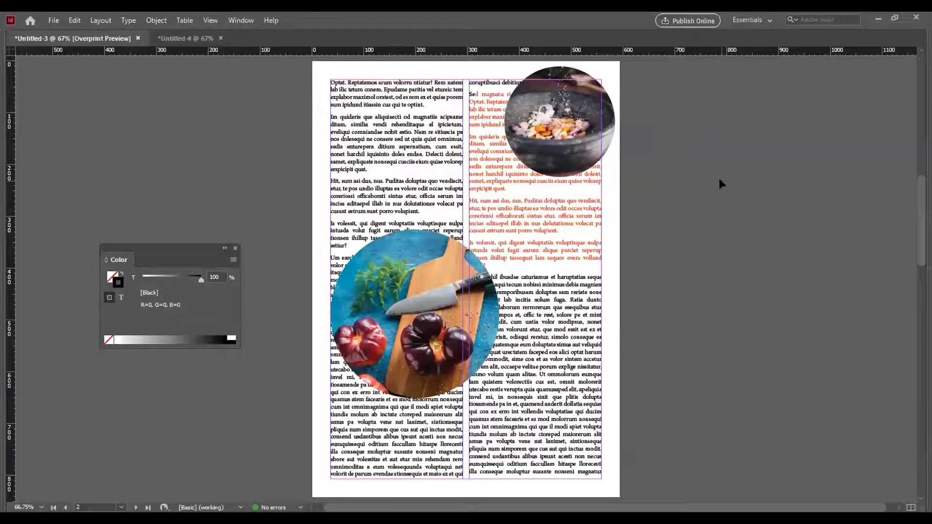
{"action": "left_click", "coordinate": [72, 20]}
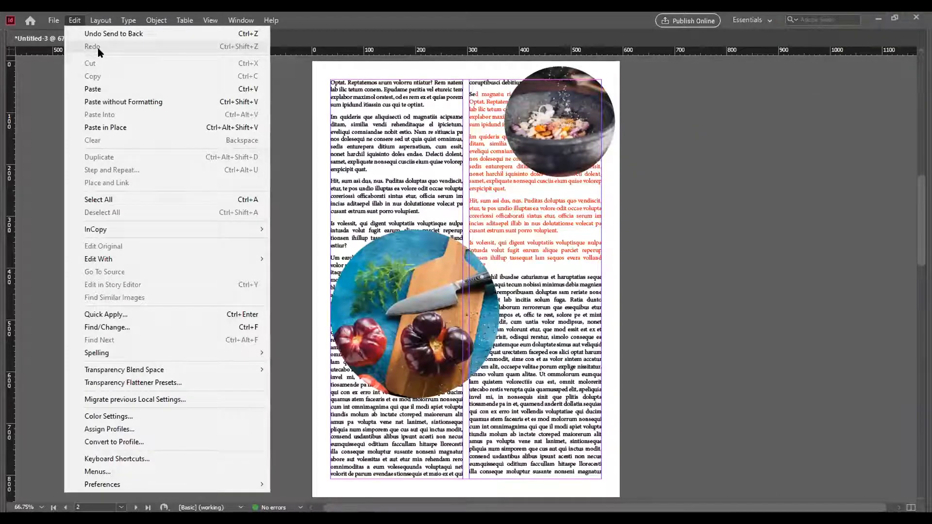
{"action": "left_click", "coordinate": [653, 190]}
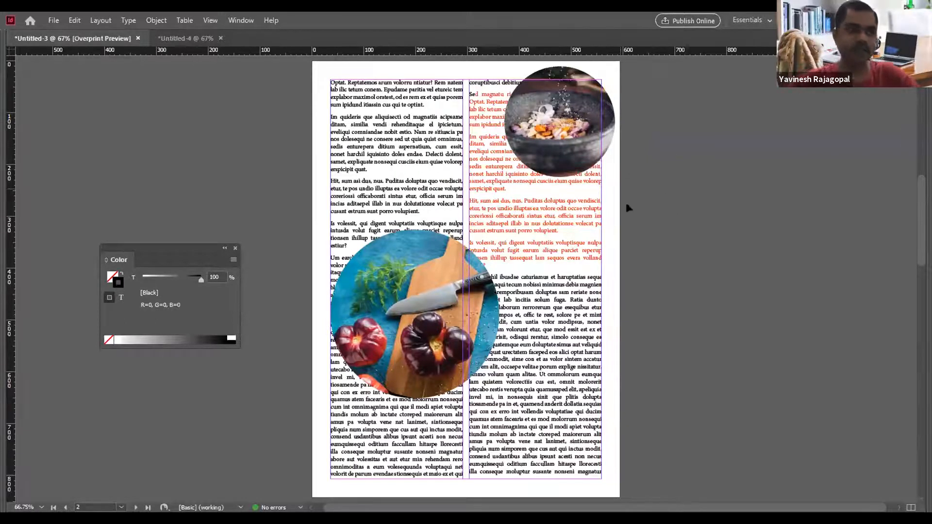
Try moving the round chopping-board image partly off page 2, and undo the move.
{"action": "left_click_drag", "start_coordinate": [439, 242], "coordinate": [331, 269]}
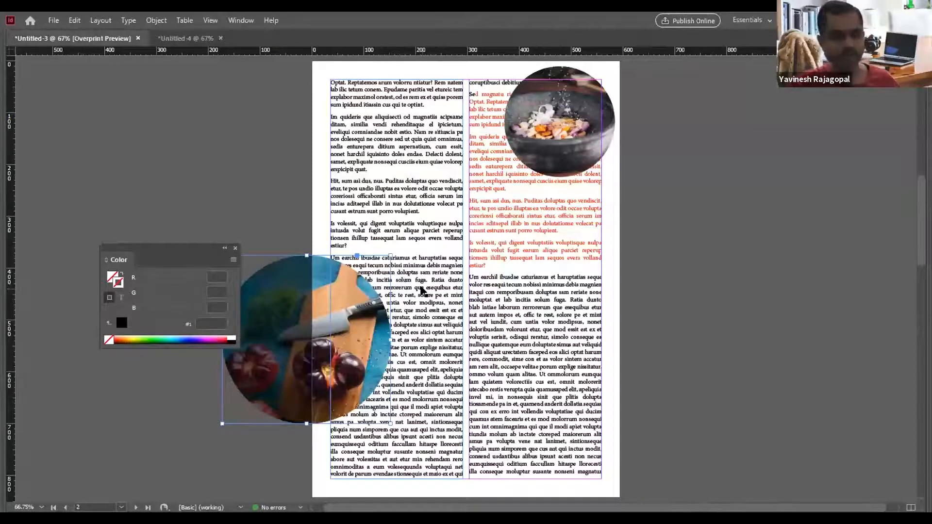
{"action": "key", "text": "ctrl+z"}
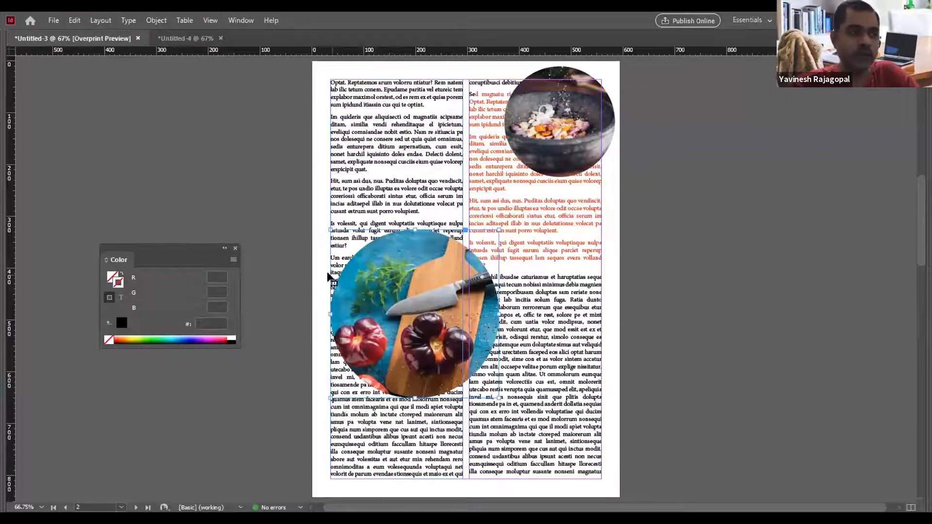
Wrap the page 2 text around the object shape of the round chopping-board image.
{"action": "left_click", "coordinate": [240, 21]}
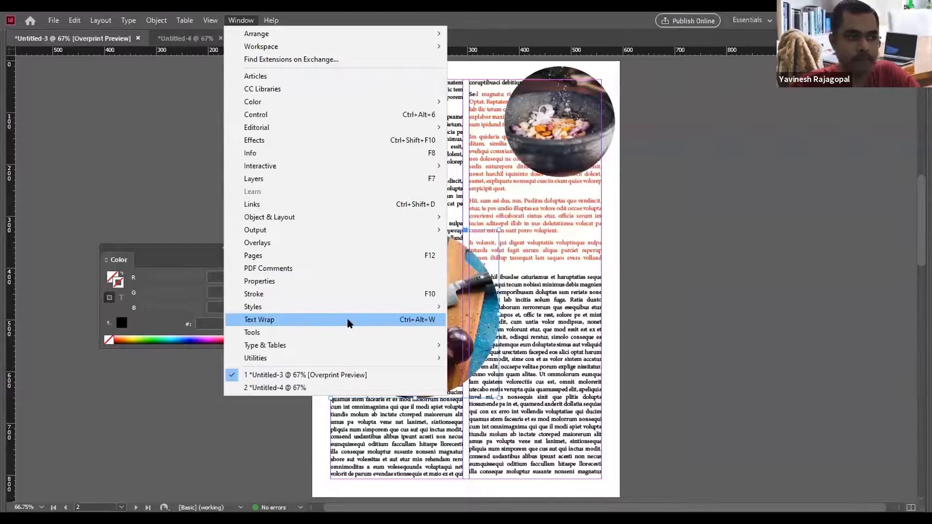
{"action": "left_click", "coordinate": [414, 320]}
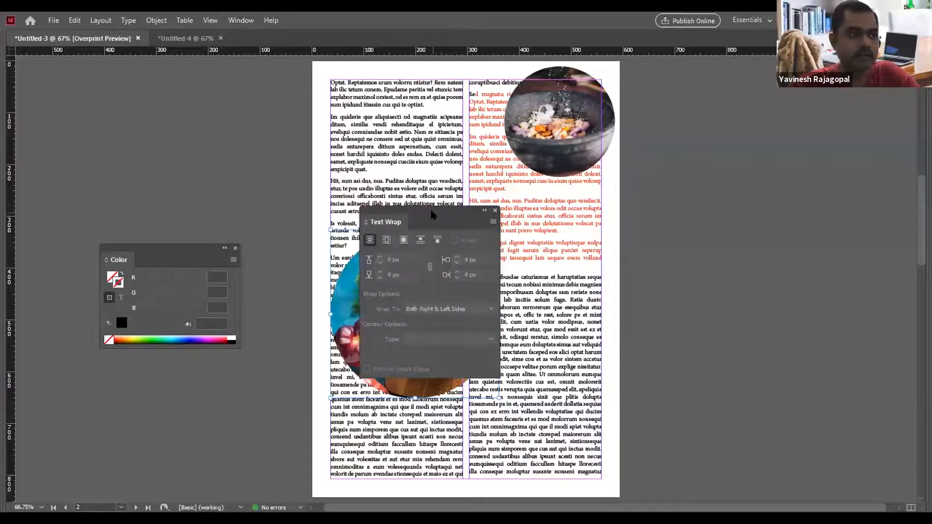
{"action": "left_click_drag", "start_coordinate": [463, 217], "coordinate": [721, 208]}
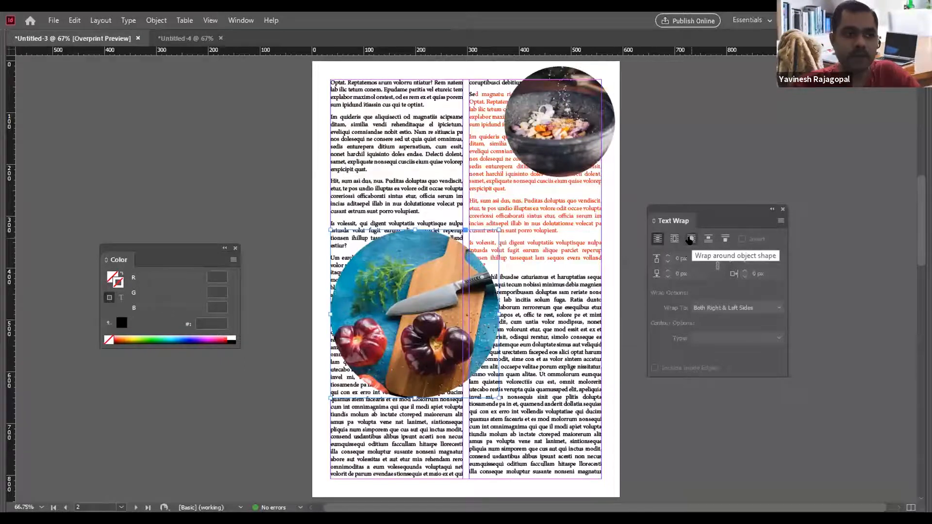
{"action": "left_click", "coordinate": [689, 239]}
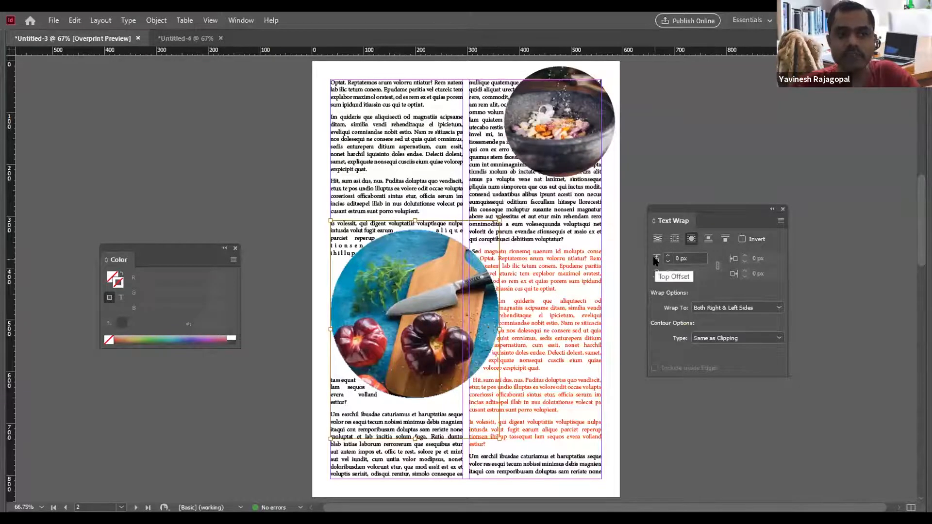
Set the chopping-board image's text wrap offset to 10 px and deselect the image.
{"action": "left_click", "coordinate": [693, 256]}
{"action": "key", "text": "Up"}
{"action": "key", "text": "Up"}
{"action": "key", "text": "Up"}
{"action": "key", "text": "Up"}
{"action": "key", "text": "Up"}
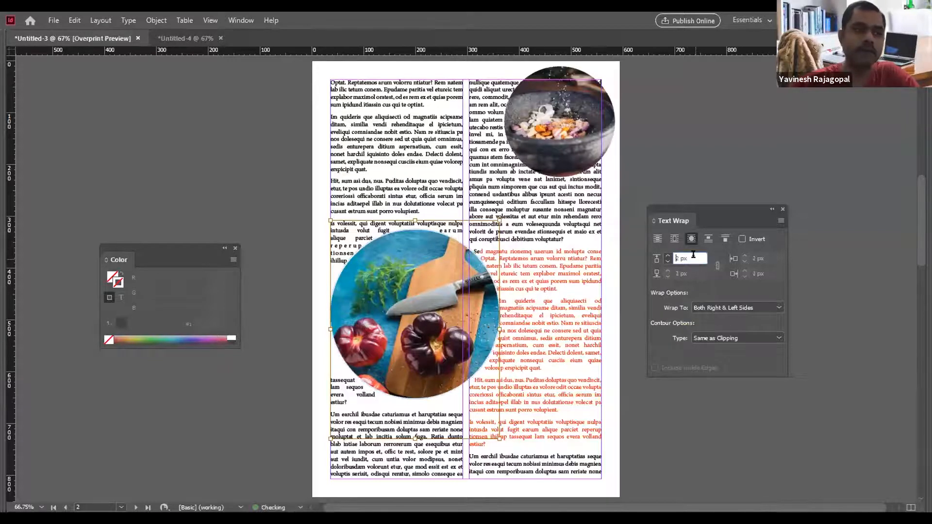
{"action": "key", "text": "Up"}
{"action": "key", "text": "Up"}
{"action": "key", "text": "Up"}
{"action": "key", "text": "Up"}
{"action": "key", "text": "Up"}
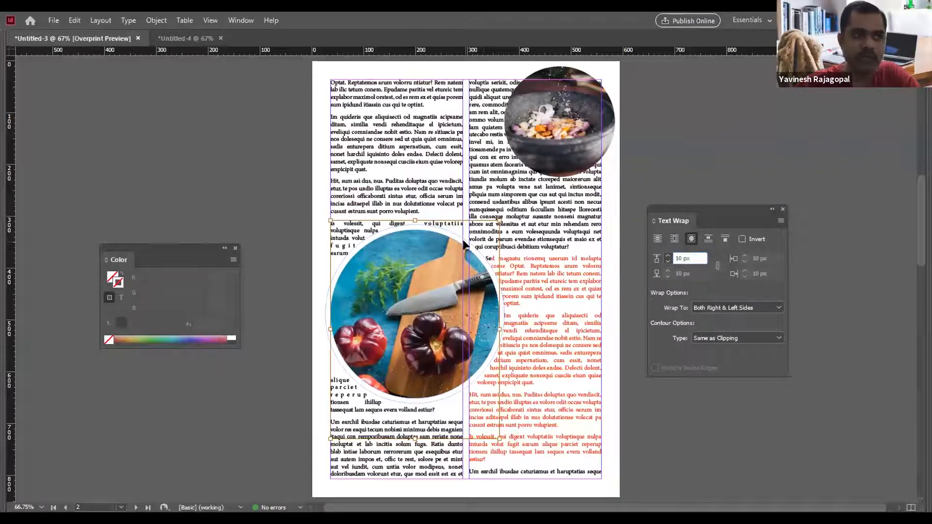
{"action": "left_click", "coordinate": [257, 124]}
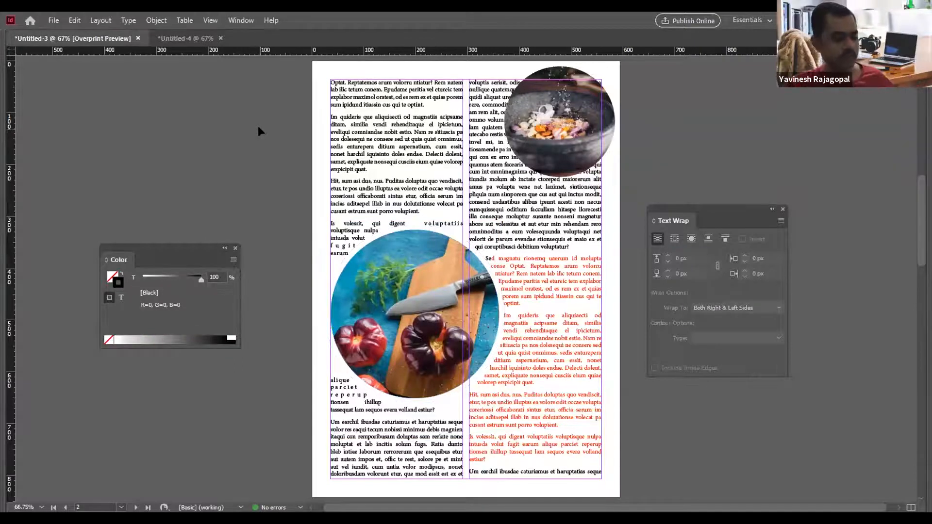
Left-align all of the threaded placeholder text and deselect it.
{"action": "left_click", "coordinate": [421, 114]}
{"action": "double_click", "coordinate": [421, 104]}
{"action": "key", "text": "ctrl+a"}
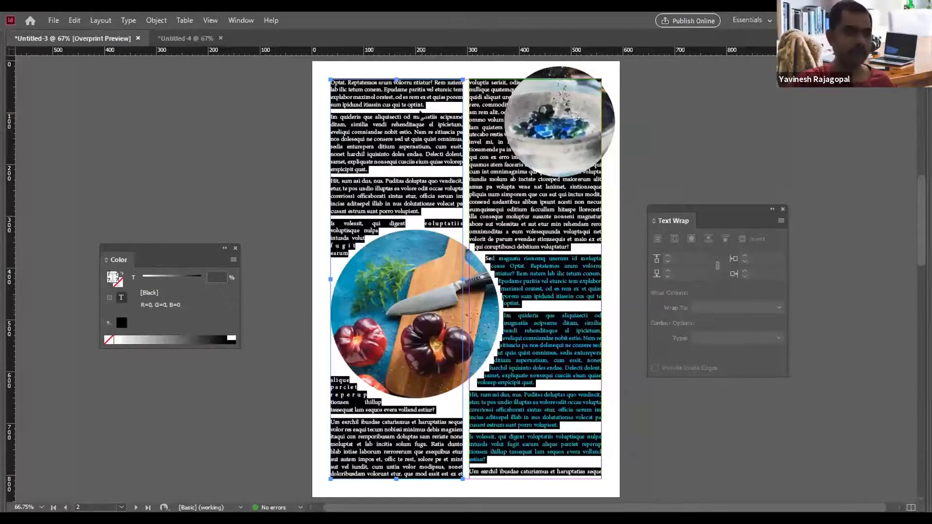
{"action": "key", "text": "ctrl+shift+l"}
{"action": "left_click", "coordinate": [233, 154]}
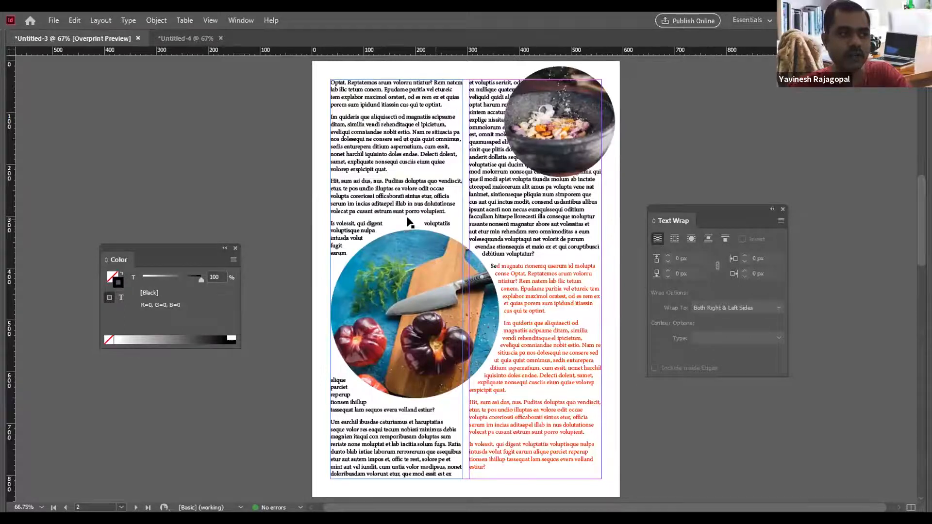
Nudge the round chopping-board image on page 2 slightly up and left so it overhangs the first text column's outer edge.
{"action": "left_click", "coordinate": [401, 237]}
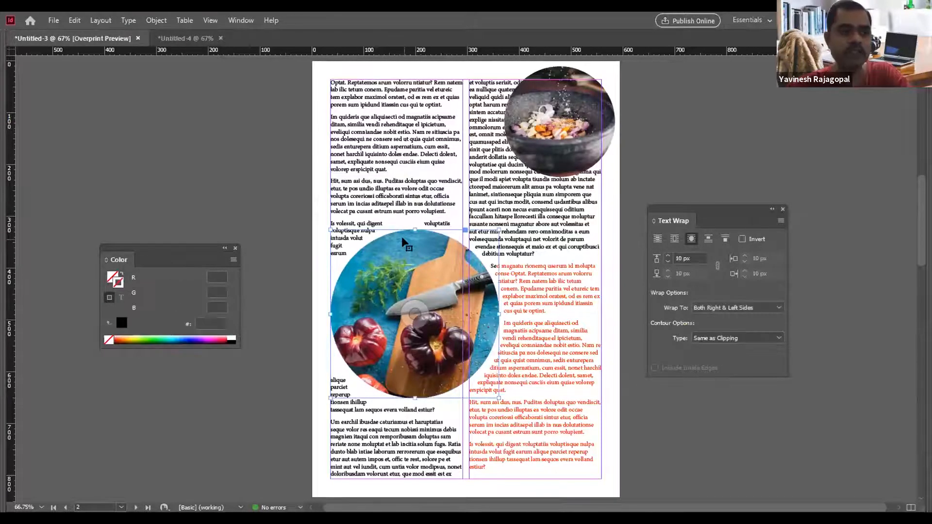
{"action": "key", "text": "shift+Up"}
{"action": "key", "text": "Left"}
{"action": "key", "text": "Left"}
{"action": "key", "text": "Left"}
{"action": "key", "text": "Left"}
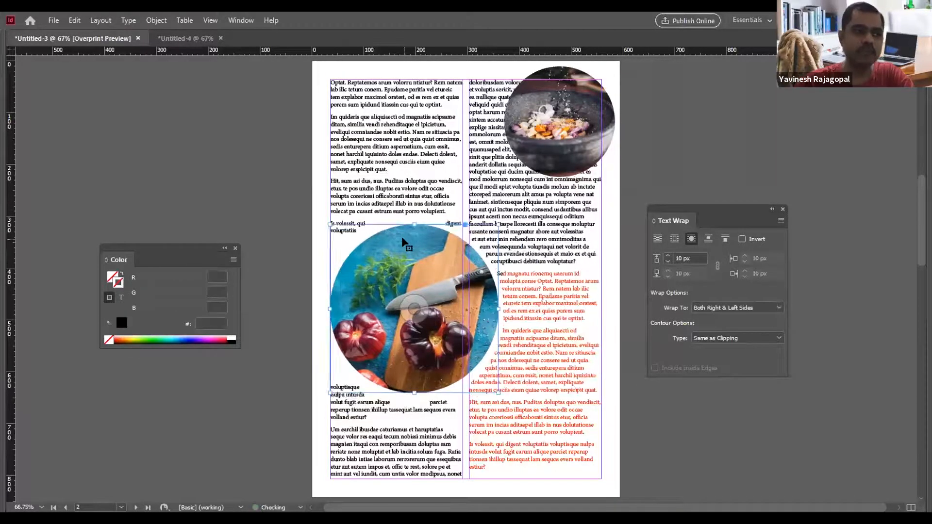
{"action": "key", "text": "Left"}
{"action": "key", "text": "shift+Left"}
{"action": "key", "text": "shift+Left"}
{"action": "key", "text": "shift+Left"}
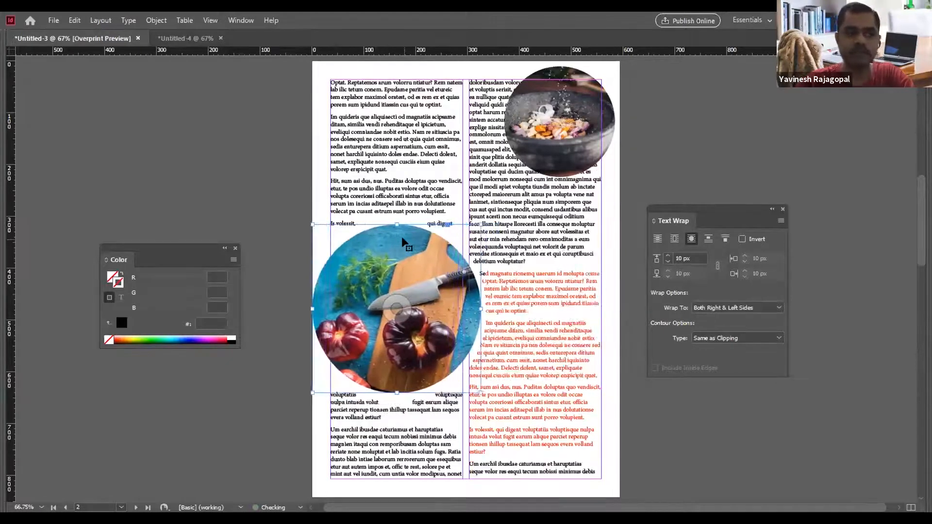
{"action": "key", "text": "shift+Right"}
{"action": "key", "text": "shift+Right"}
{"action": "key", "text": "shift+Right"}
{"action": "key", "text": "shift+Right"}
{"action": "key", "text": "shift+Right"}
{"action": "key", "text": "shift+Right"}
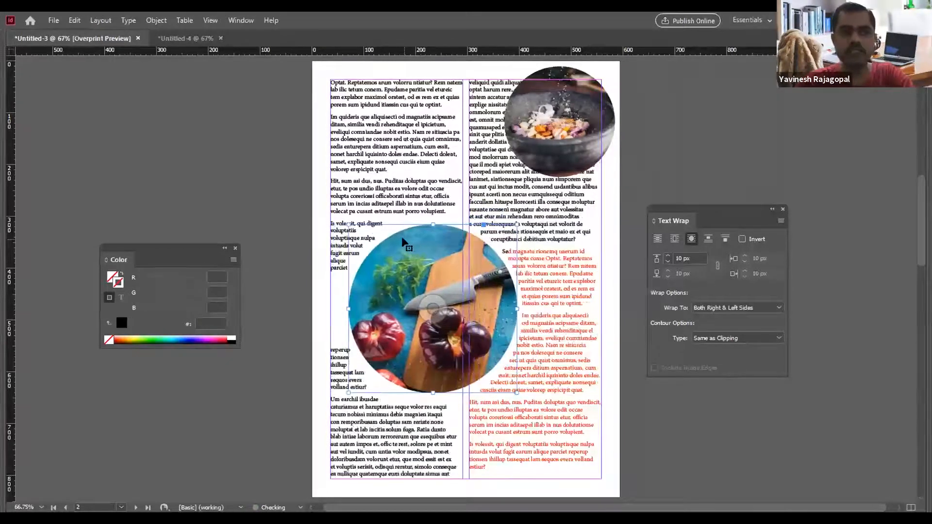
{"action": "key", "text": "shift+Left"}
{"action": "key", "text": "shift+Left"}
{"action": "key", "text": "shift+Left"}
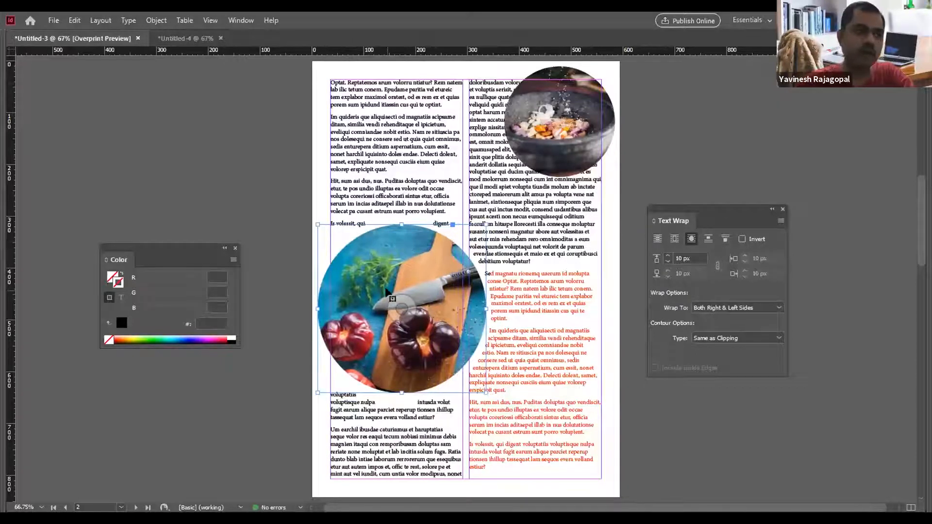
{"action": "key", "text": "Right"}
{"action": "key", "text": "Right"}
{"action": "key", "text": "Right"}
{"action": "key", "text": "Right"}
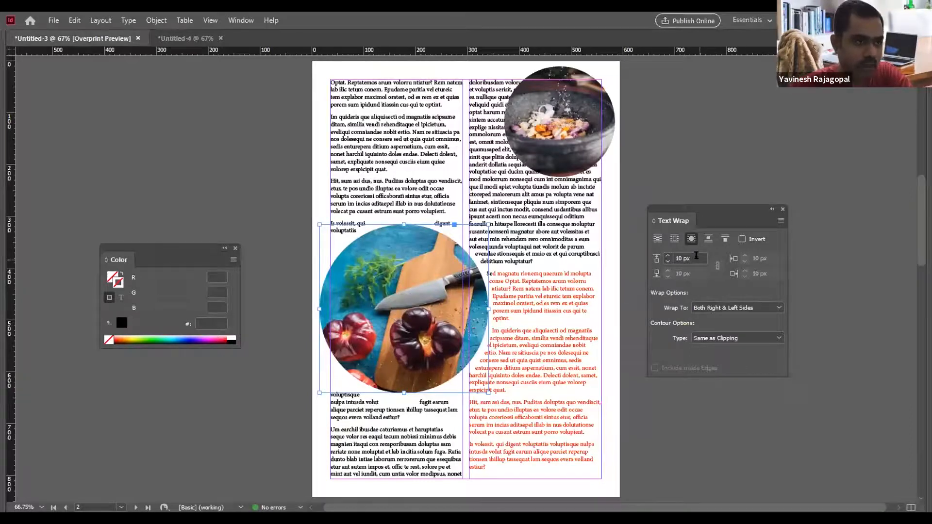
Set the chopping-board image's text wrap offset to 20 px.
{"action": "left_click", "coordinate": [695, 255]}
{"action": "key", "text": "shift+Up"}
{"action": "key", "text": "shift+Up"}
{"action": "key", "text": "shift+Down"}
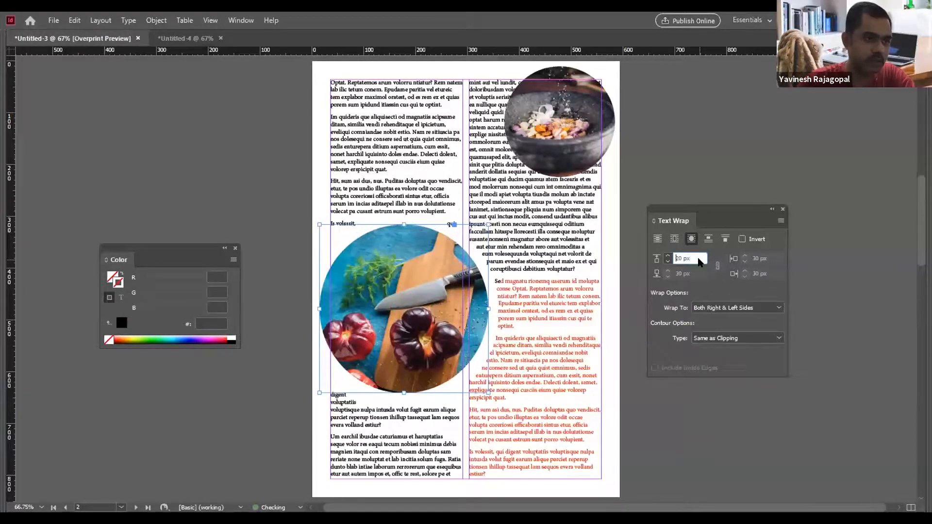
Try a bounding-box text wrap with a 20 px offset on the image, and return to the object-shape wrap at 20 px.
{"action": "left_click", "coordinate": [674, 240]}
{"action": "left_click", "coordinate": [694, 258]}
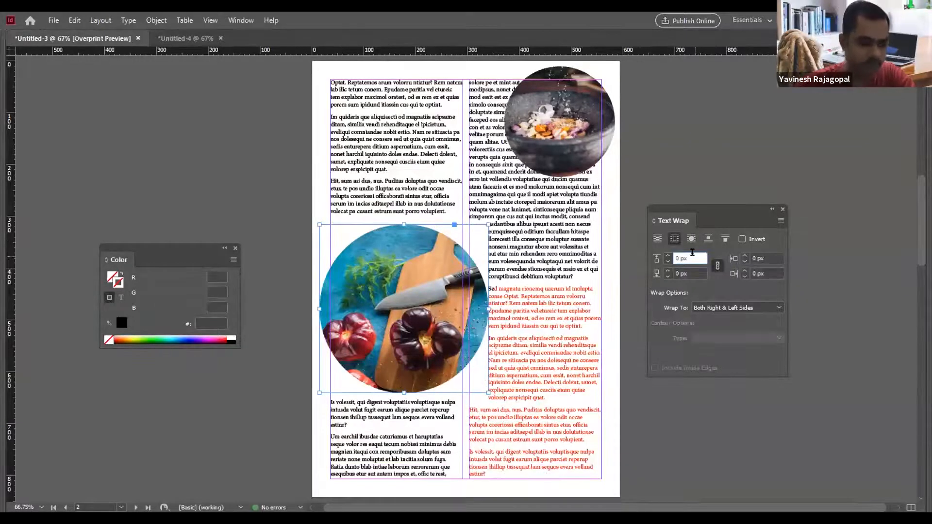
{"action": "key", "text": "shift+Up"}
{"action": "key", "text": "shift+Up"}
{"action": "key", "text": "shift+Up"}
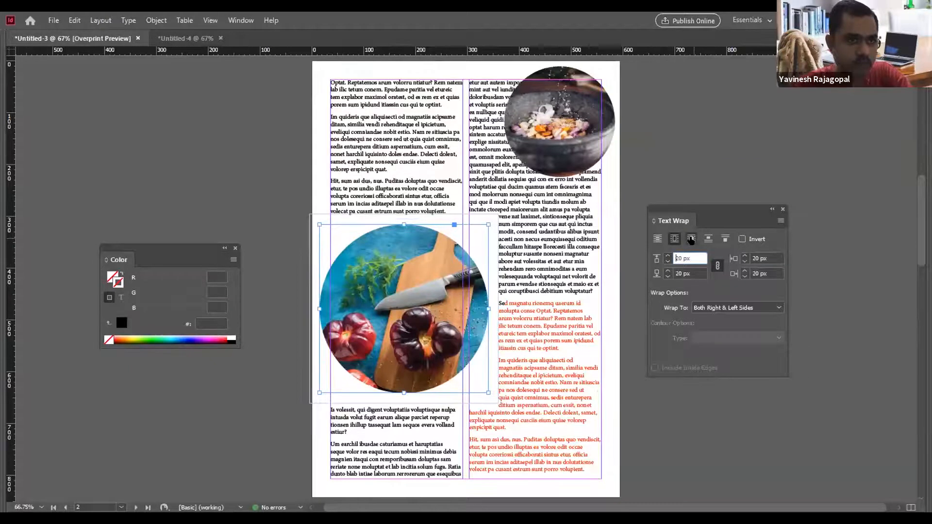
{"action": "left_click", "coordinate": [690, 239]}
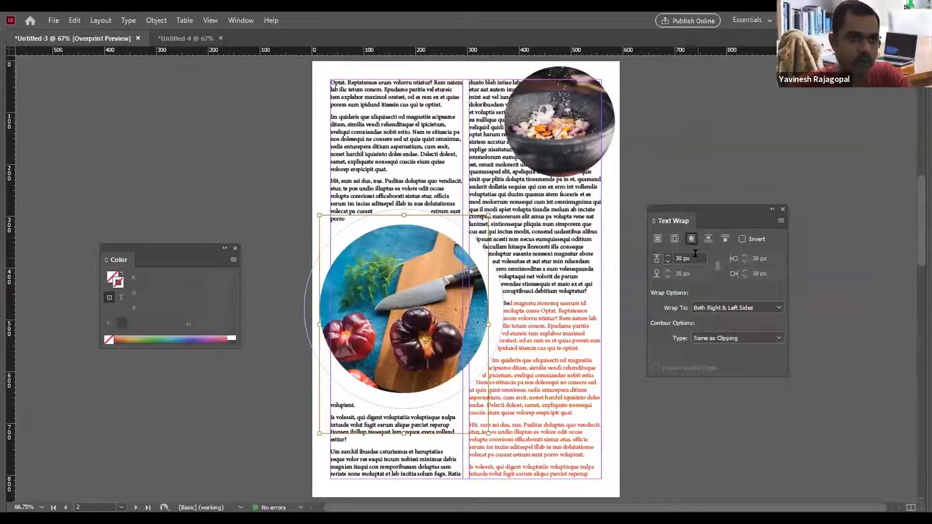
{"action": "key", "text": "shift+Down"}
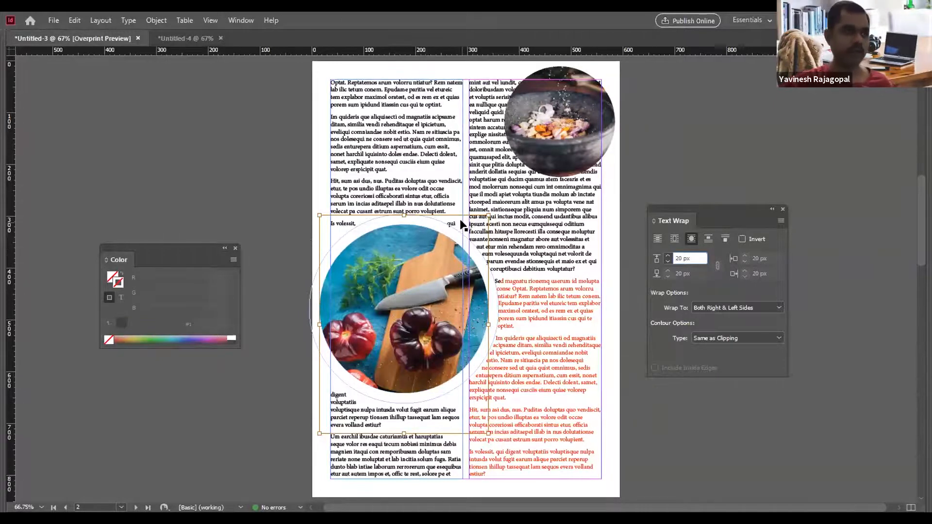
{"action": "key", "text": "ctrl+equal"}
{"action": "key", "text": "ctrl+equal"}
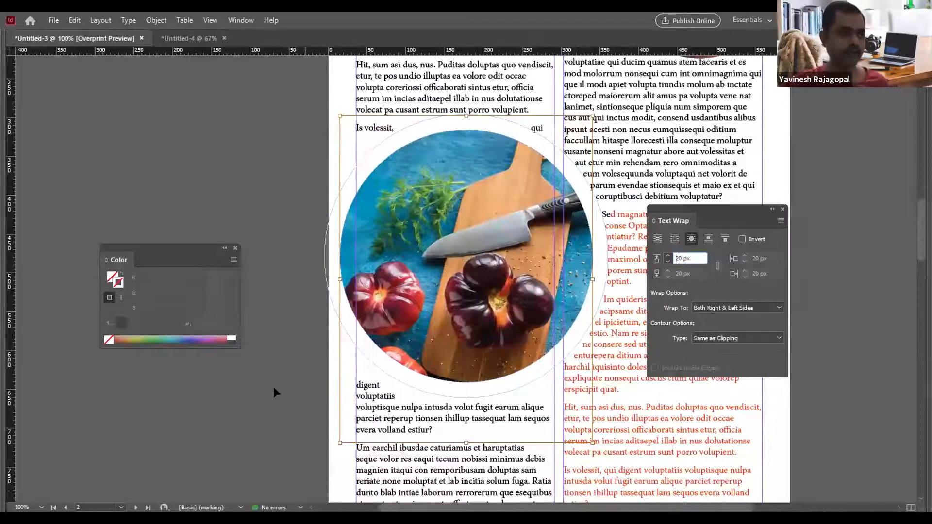
{"action": "type", "text": "v"}
{"action": "left_click", "coordinate": [421, 217]}
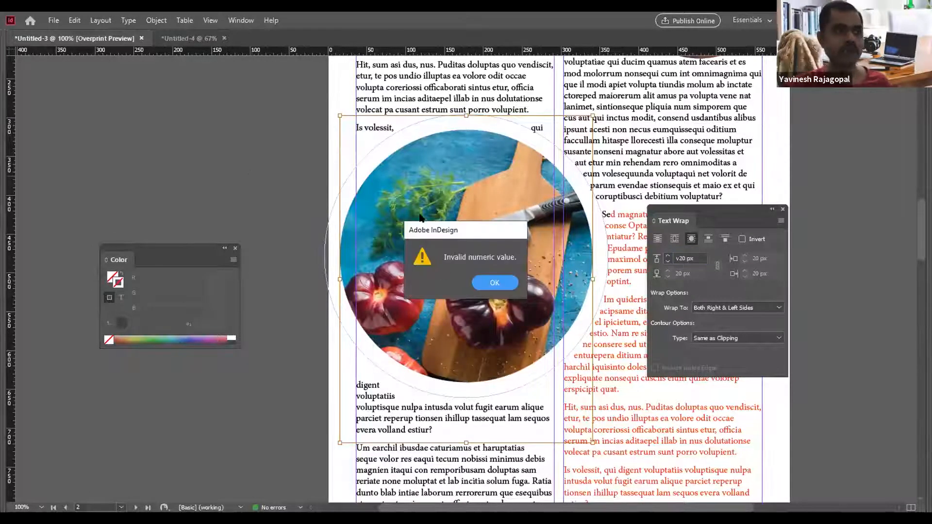
{"action": "left_click", "coordinate": [495, 283]}
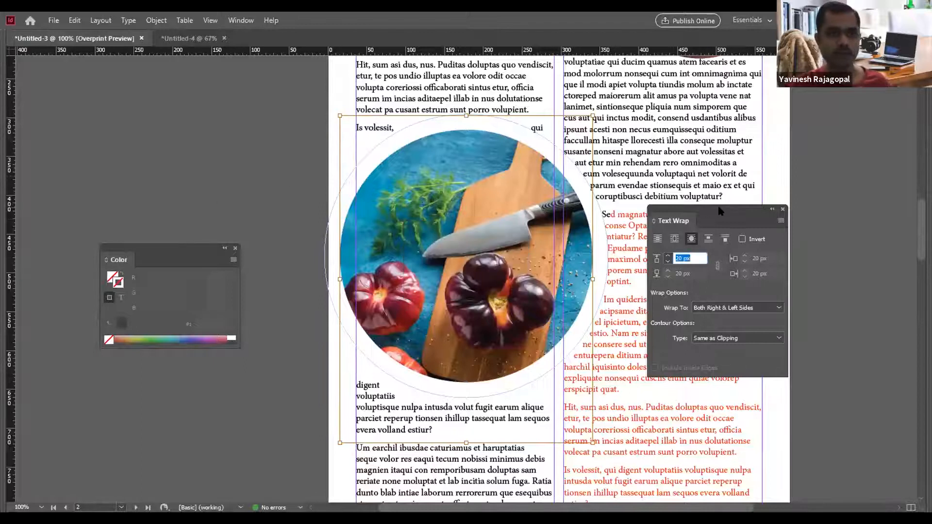
{"action": "key", "text": "Escape"}
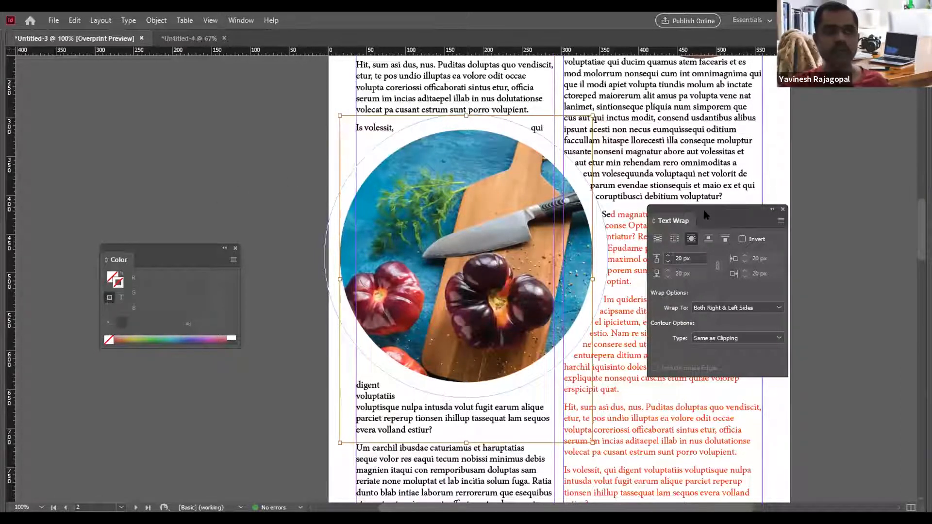
Move the Text Wrap settings farther from the image and select the photo content inside the round chopping-board frame.
{"action": "left_click_drag", "start_coordinate": [712, 208], "coordinate": [751, 230]}
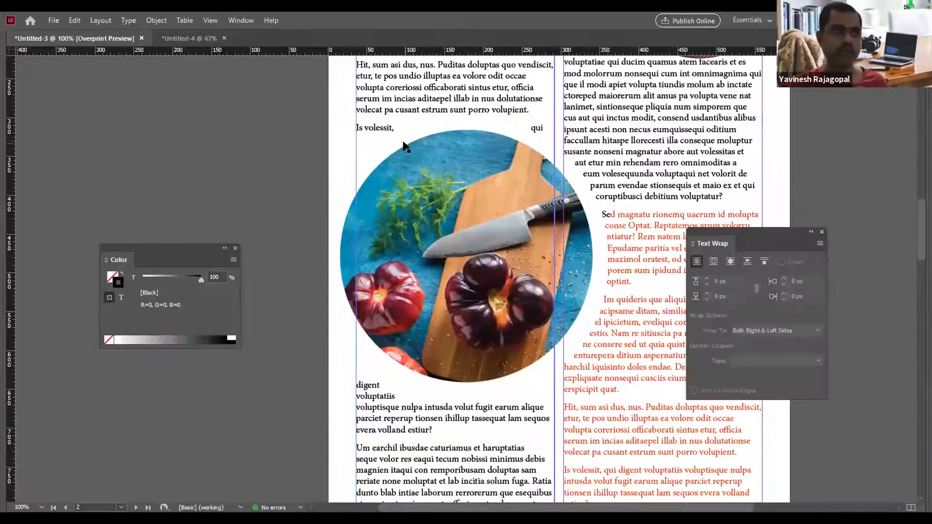
{"action": "left_click", "coordinate": [417, 150]}
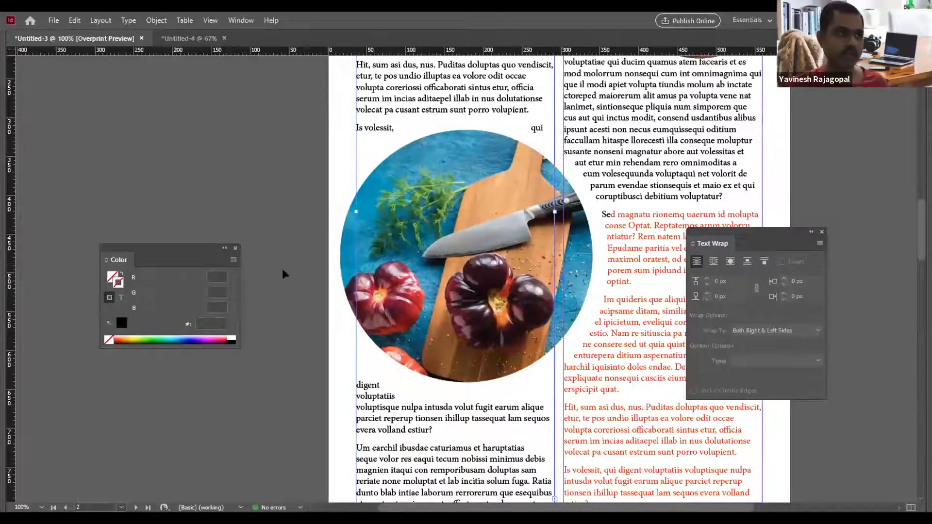
{"action": "left_click", "coordinate": [377, 172]}
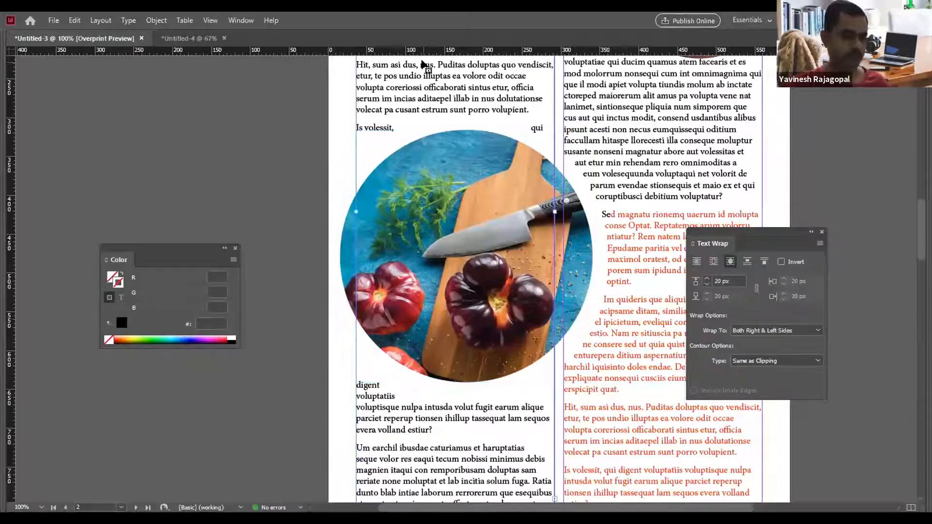
{"action": "key", "text": "ctrl+shift+a"}
{"action": "left_click", "coordinate": [513, 243]}
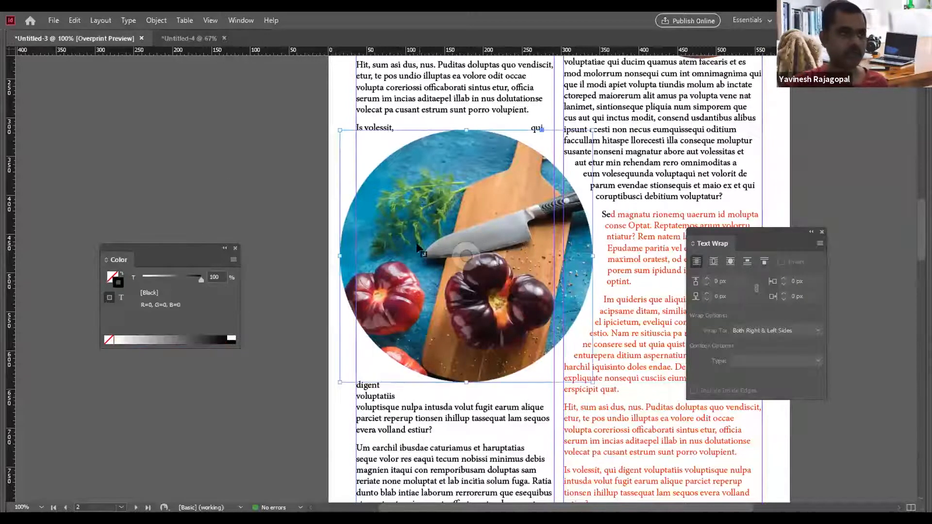
{"action": "left_click", "coordinate": [468, 251]}
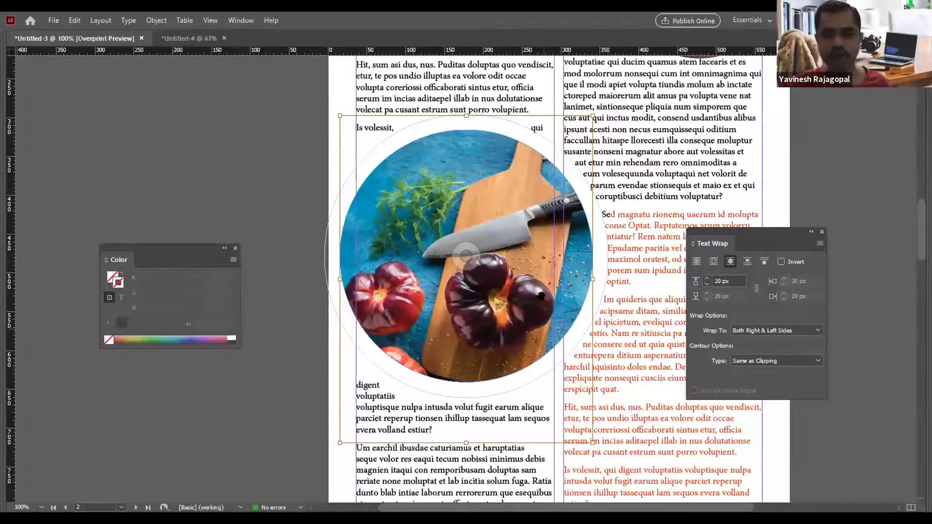
Show the hidden tools and add an anchor point on the upper-left part of the image's text wrap boundary.
{"action": "key", "text": "Tab"}
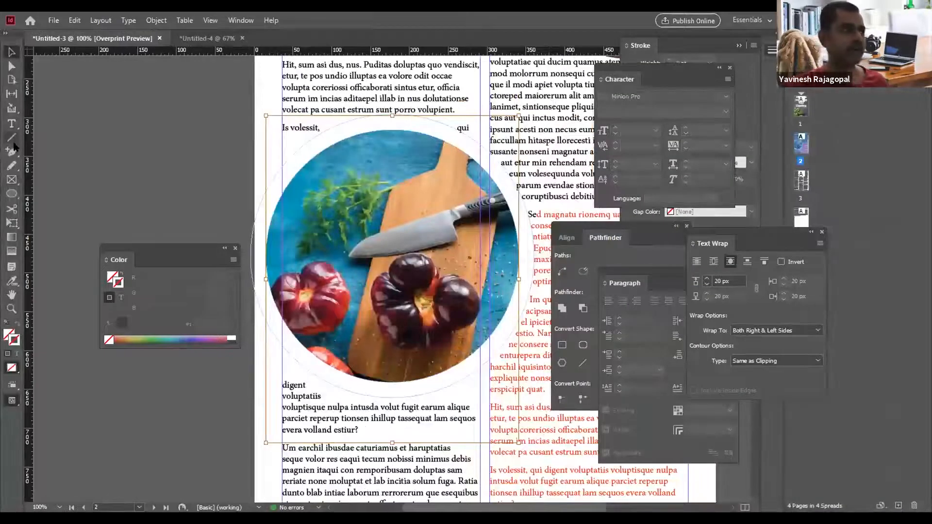
{"action": "left_click", "coordinate": [10, 152]}
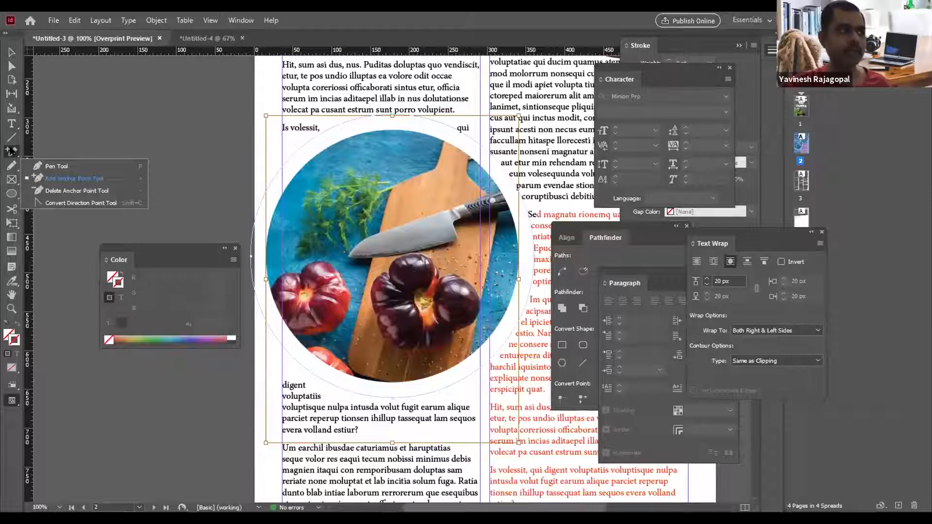
{"action": "left_click", "coordinate": [56, 178]}
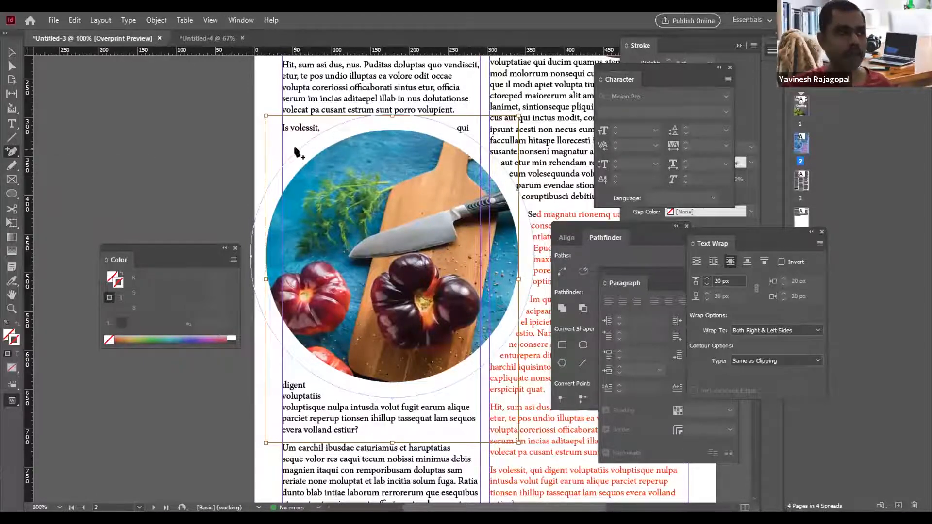
{"action": "left_click", "coordinate": [297, 151]}
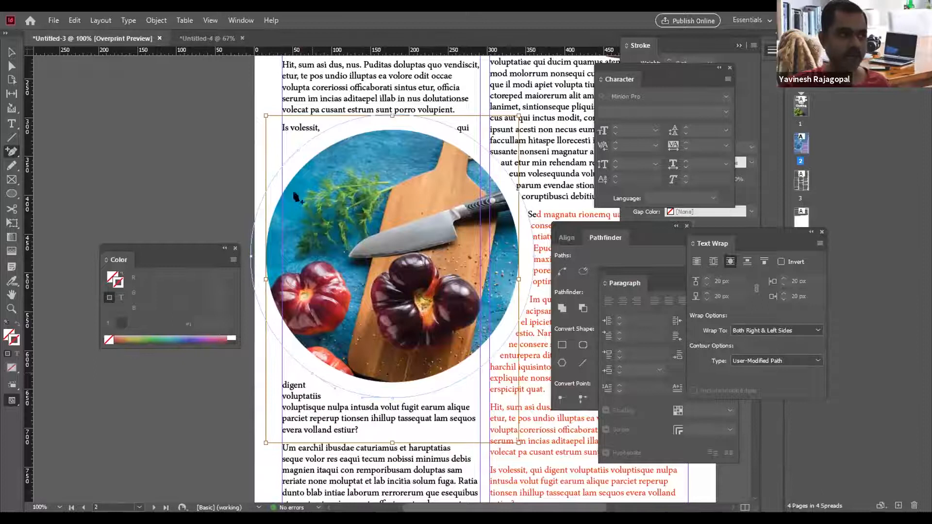
Pull the wrap boundary's upper-left and lower-left anchor points outward beyond the page's left edge.
{"action": "left_click", "coordinate": [8, 67]}
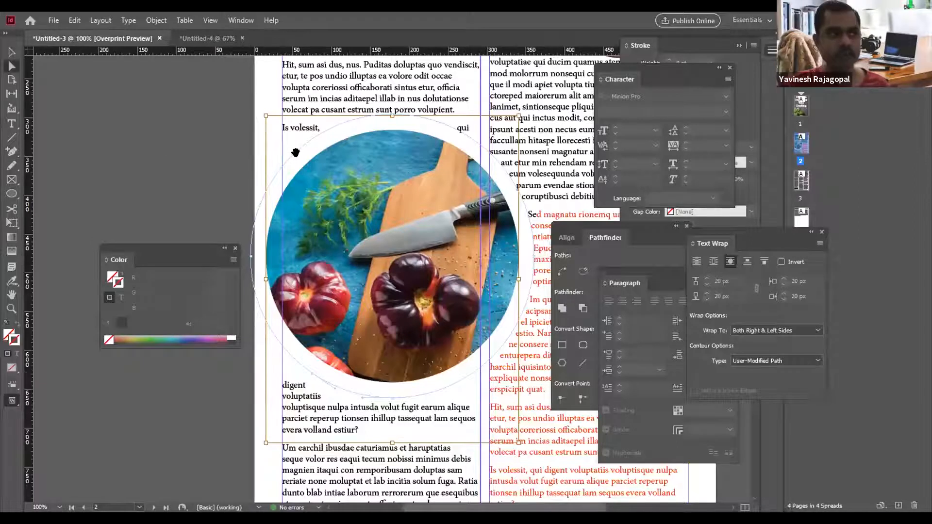
{"action": "left_click", "coordinate": [293, 147]}
{"action": "left_click_drag", "start_coordinate": [293, 148], "coordinate": [191, 135]}
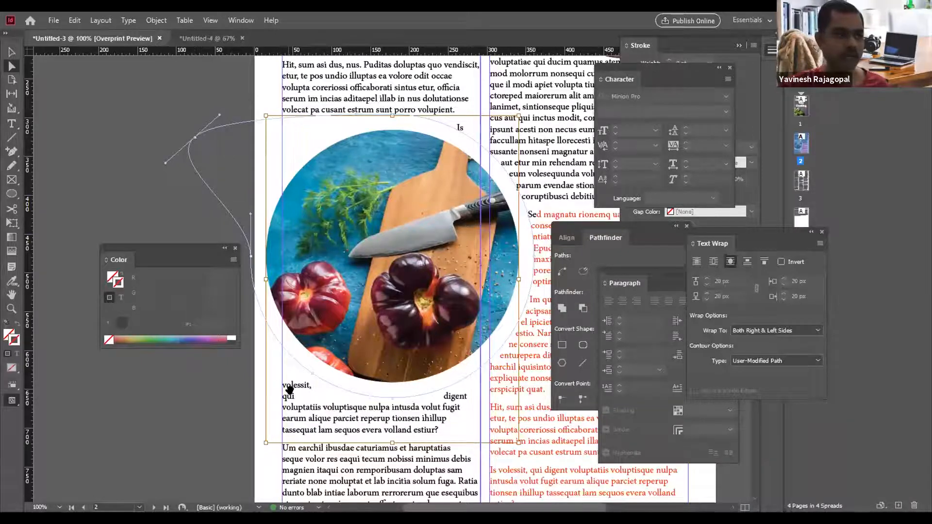
{"action": "left_click_drag", "start_coordinate": [311, 373], "coordinate": [199, 388]}
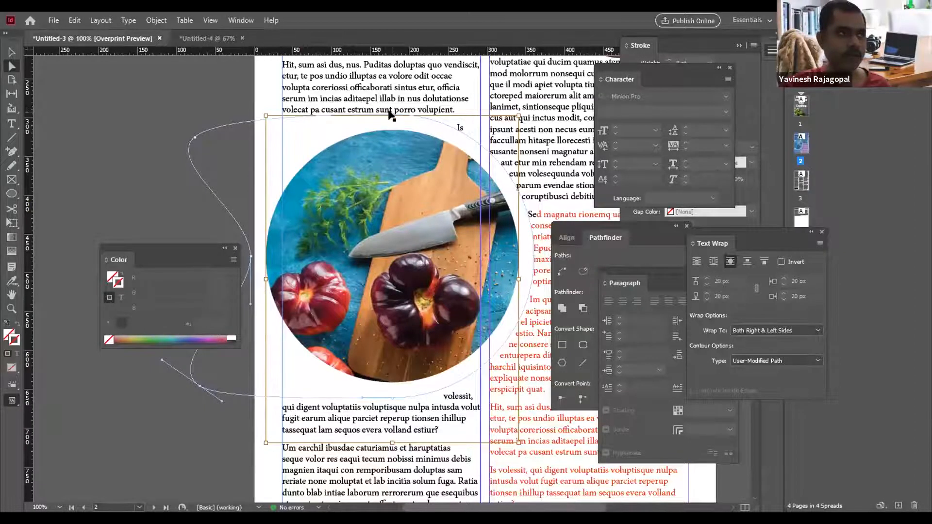
Reshape the upper-right part of the wrap boundary by moving its anchor point outward to clear the text beside the image.
{"action": "left_click_drag", "start_coordinate": [391, 114], "coordinate": [424, 113]}
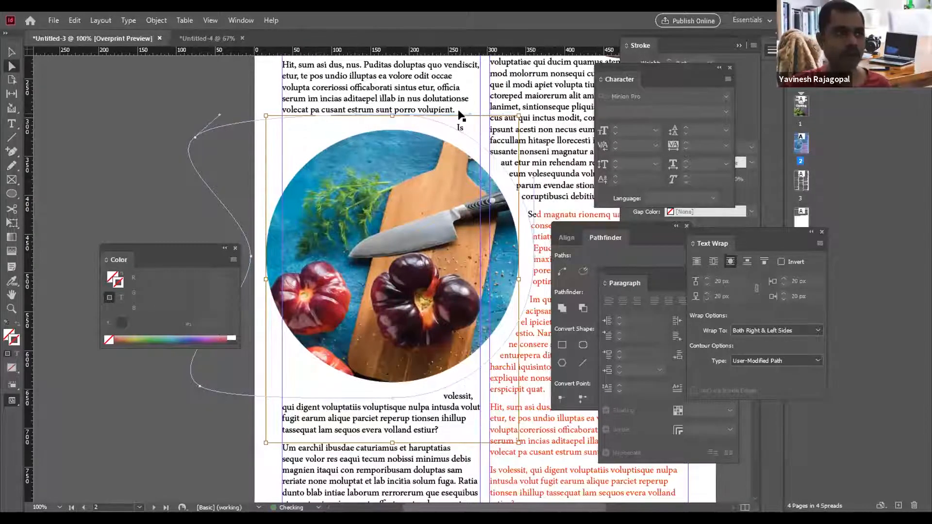
{"action": "key", "text": "p"}
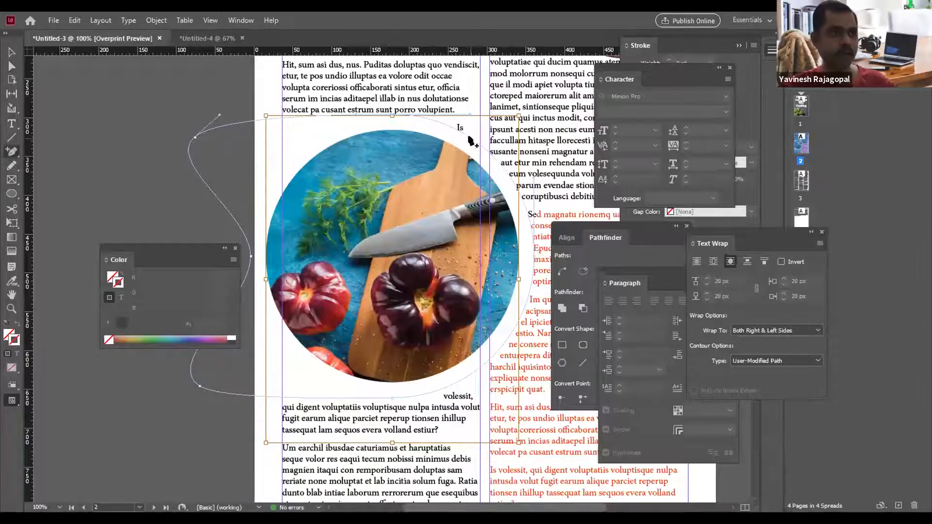
{"action": "key", "text": "a"}
{"action": "left_click_drag", "start_coordinate": [391, 112], "coordinate": [468, 121]}
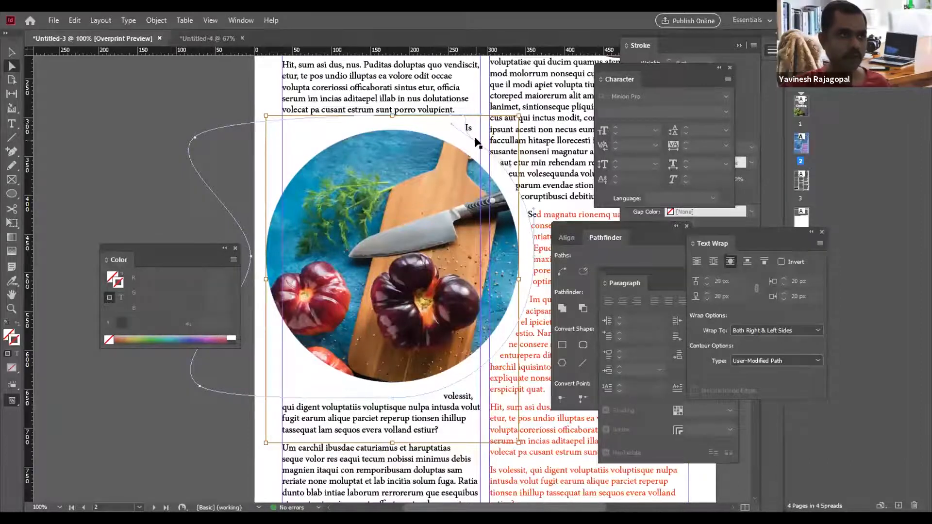
{"action": "key", "text": "p"}
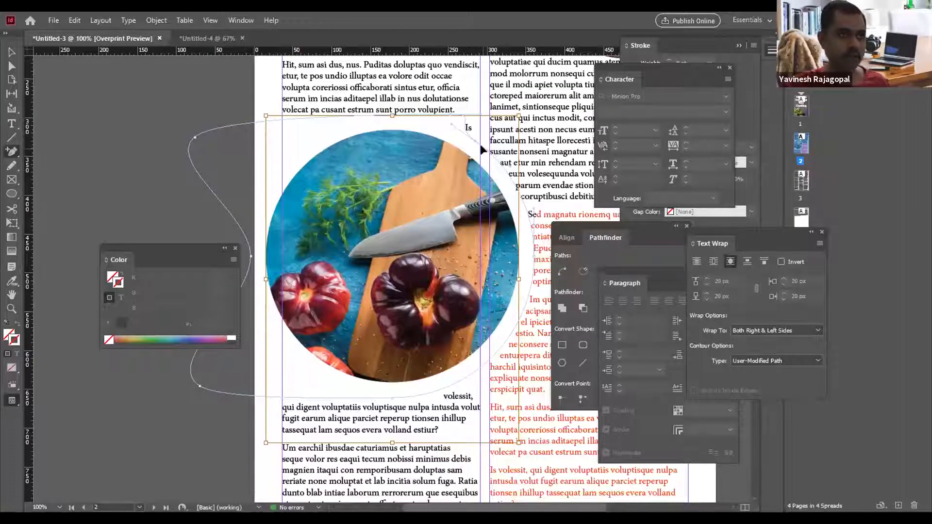
{"action": "key", "text": "a"}
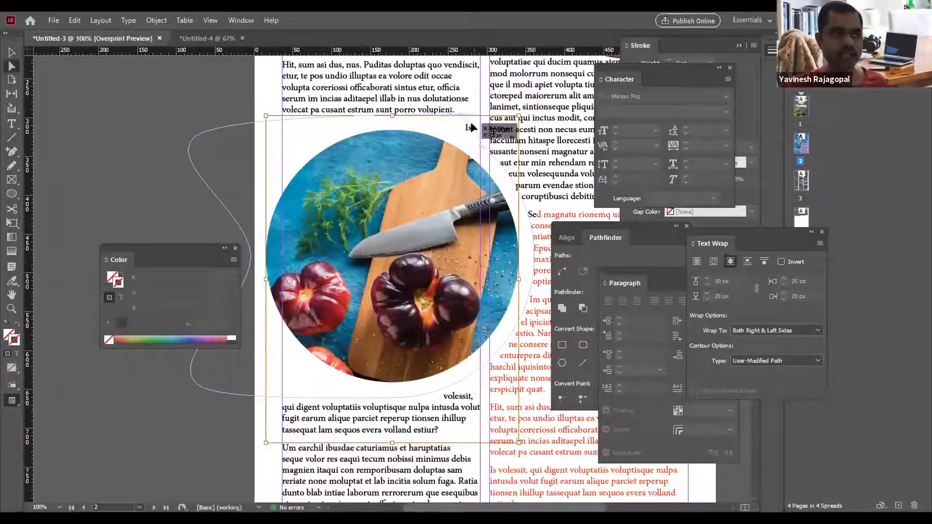
{"action": "left_click_drag", "start_coordinate": [479, 118], "coordinate": [480, 125]}
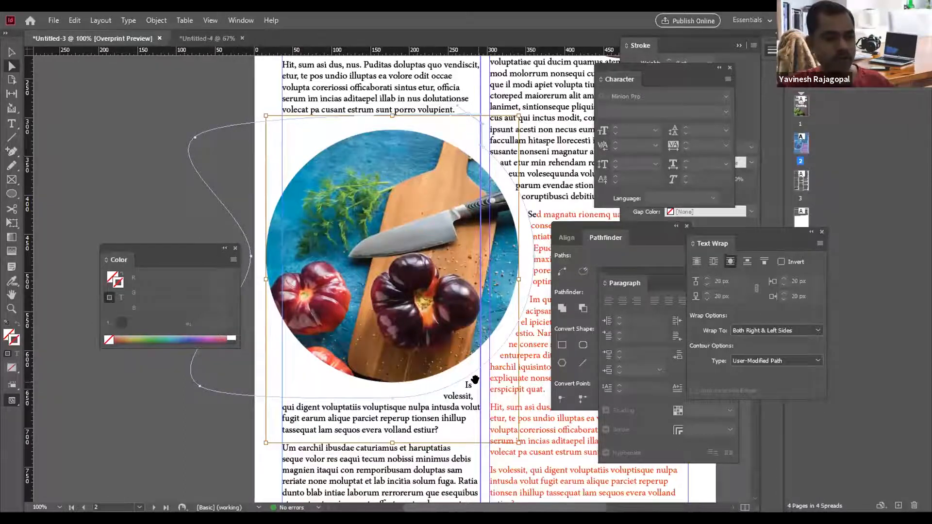
Add an anchor point on the lower-right part of the image's wrap boundary, pull it downward to clear the text, and deselect.
{"action": "key", "text": "p"}
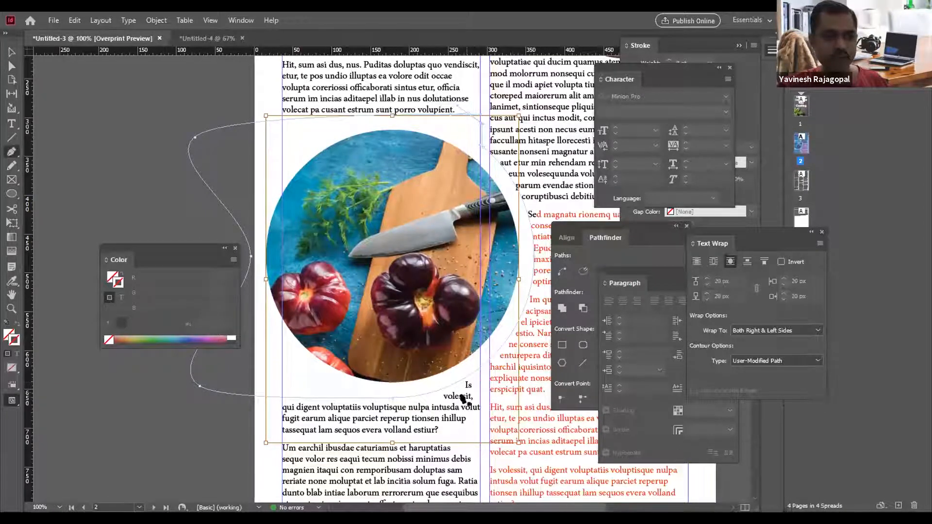
{"action": "left_click", "coordinate": [484, 365]}
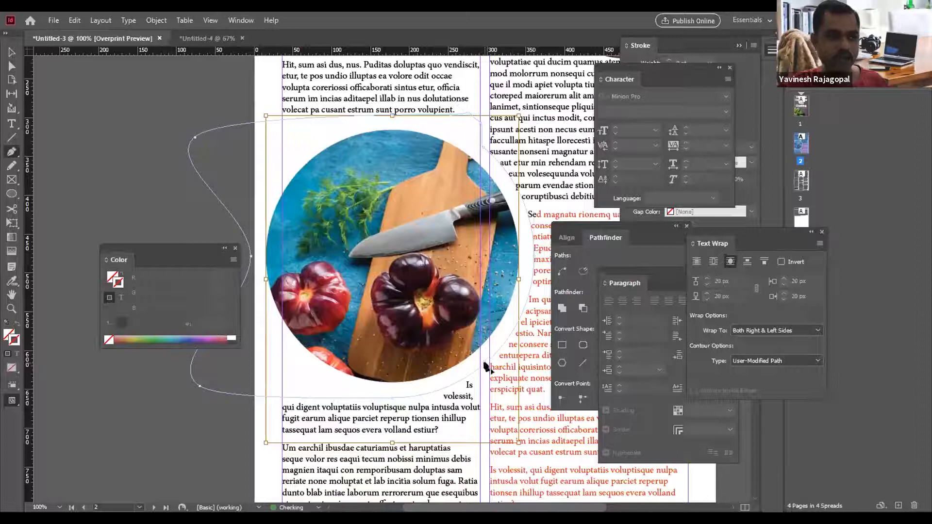
{"action": "left_click", "coordinate": [430, 389]}
{"action": "key", "text": "a"}
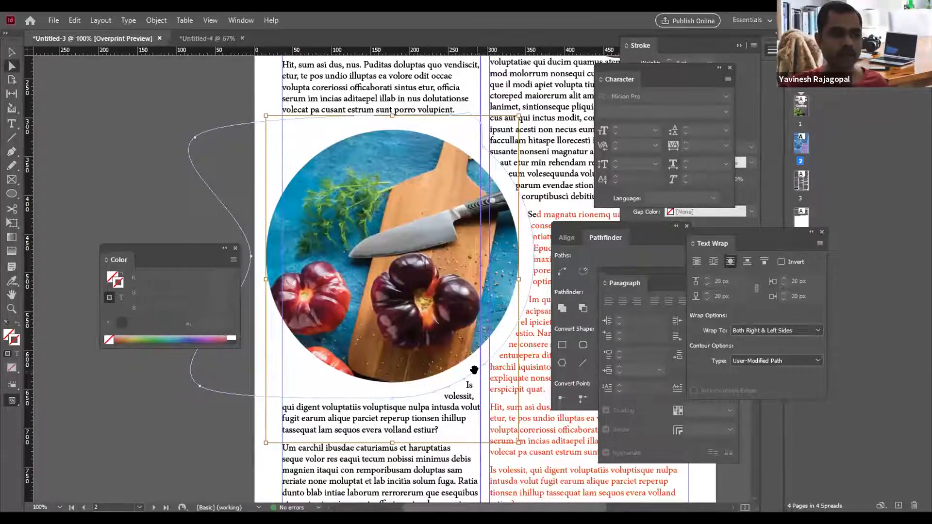
{"action": "left_click_drag", "start_coordinate": [476, 371], "coordinate": [476, 393]}
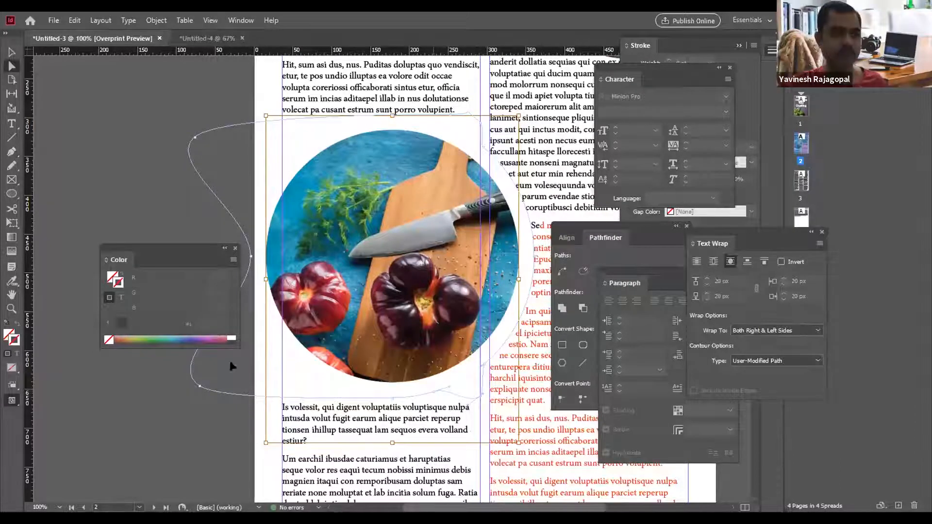
{"action": "left_click", "coordinate": [134, 366]}
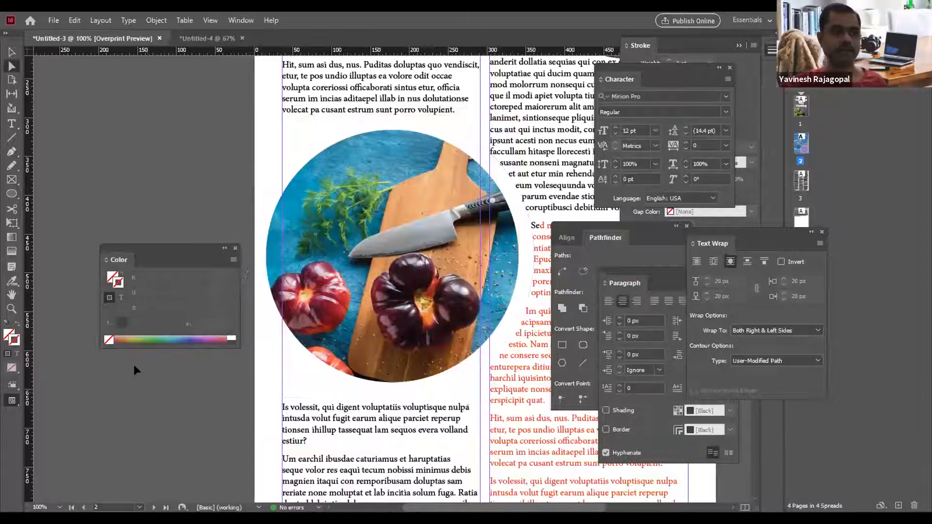
Hide the surrounding tools and examine how page 2's text flows around the round chopping-board image.
{"action": "key", "text": "Tab"}
{"action": "key", "text": "Tab"}
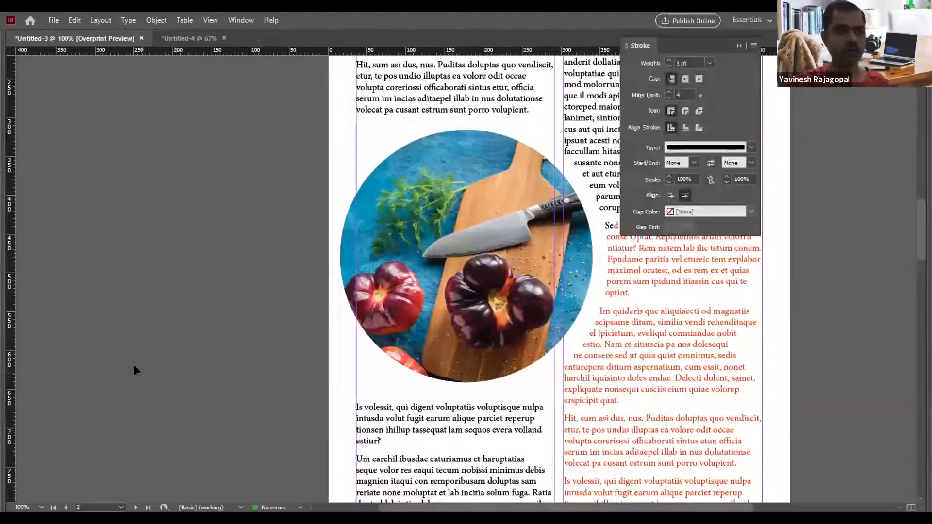
{"action": "key", "text": "Tab"}
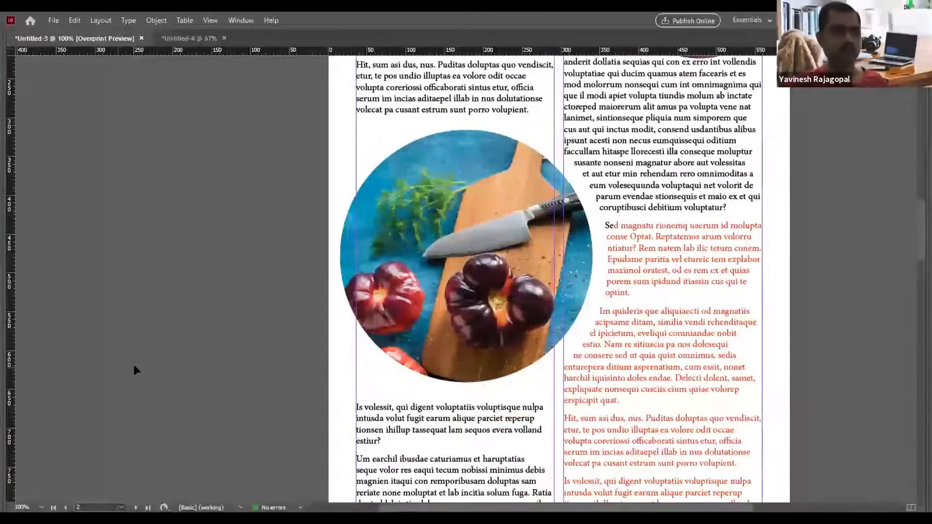
{"action": "key", "text": "ctrl+minus"}
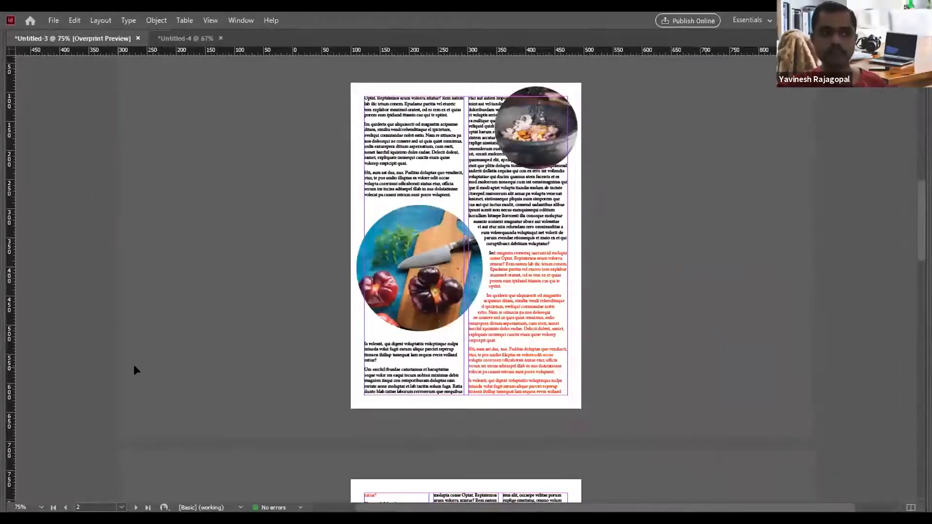
{"action": "key", "text": "ctrl+equal"}
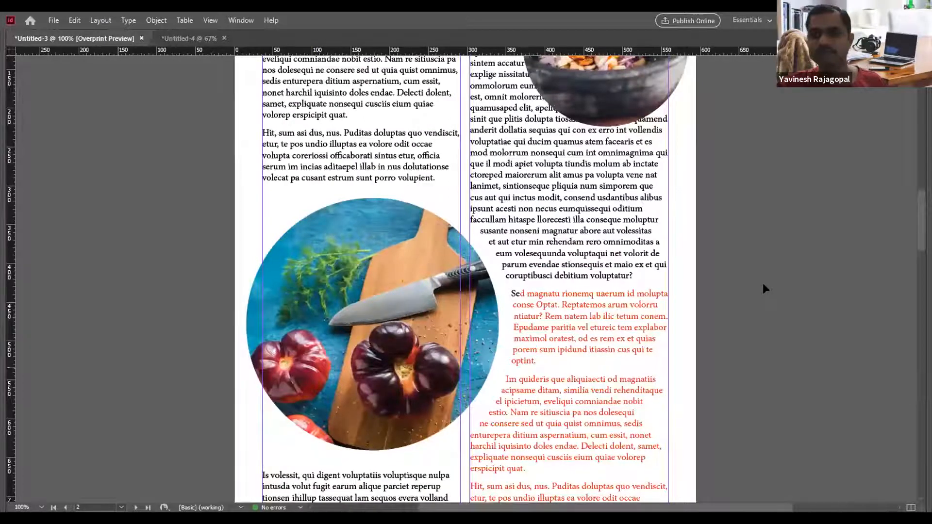
{"action": "scroll", "coordinate": [763, 285], "scroll_direction": "down", "scroll_amount": 3}
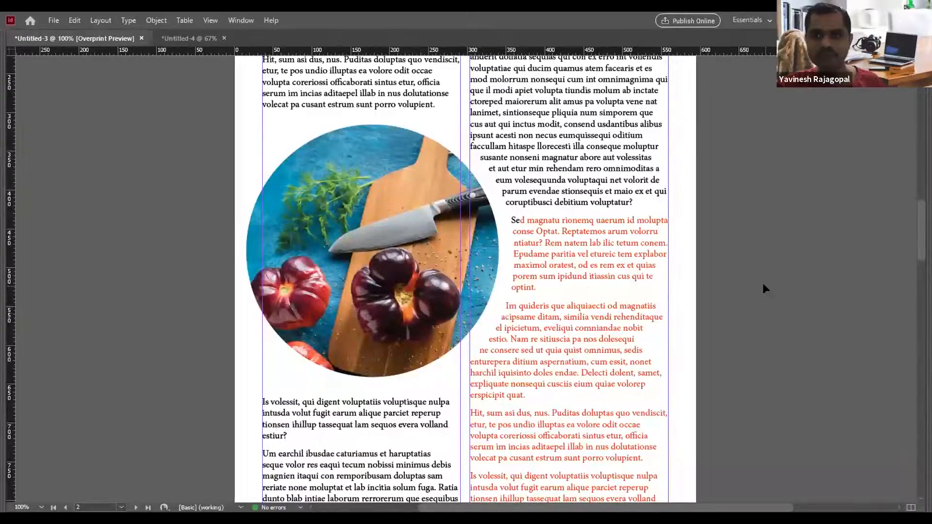
{"action": "scroll", "coordinate": [192, 334], "scroll_direction": "up", "scroll_amount": 2}
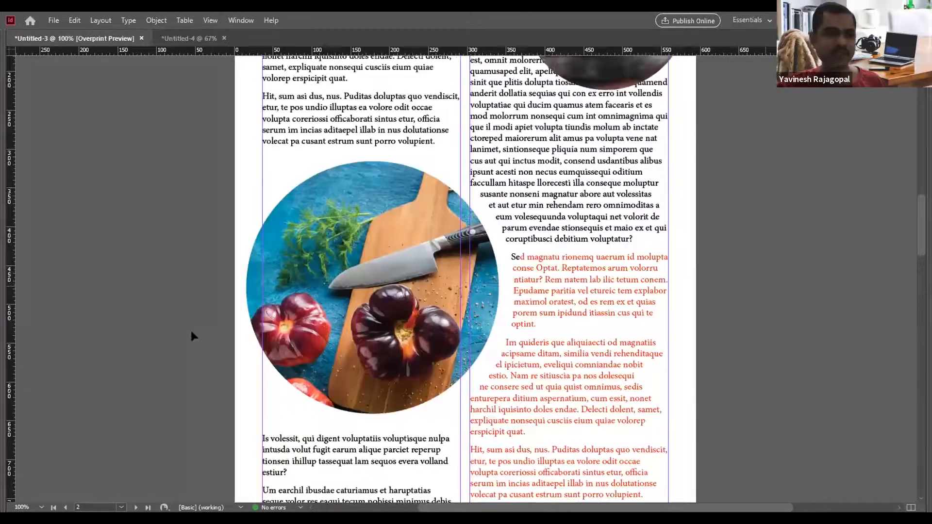
Remove the text wrap from the round chopping-board image, then deselect it and hide the surrounding tools.
{"action": "left_click", "coordinate": [320, 257]}
{"action": "key", "text": "F10"}
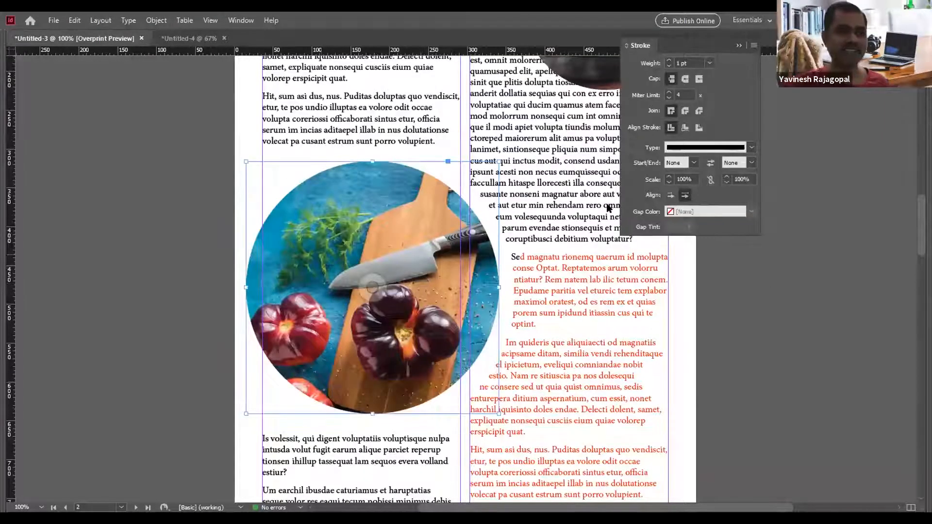
{"action": "key", "text": "Tab"}
{"action": "left_click", "coordinate": [696, 262]}
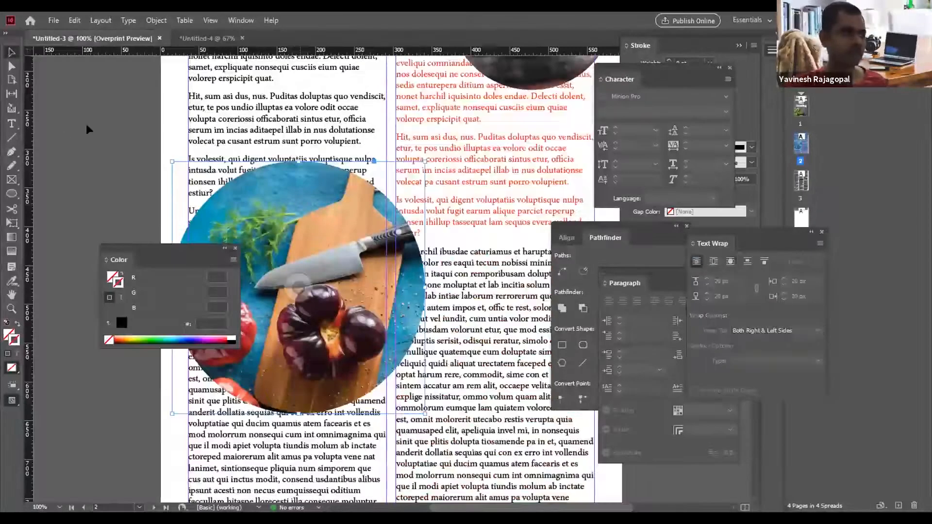
{"action": "left_click", "coordinate": [86, 123]}
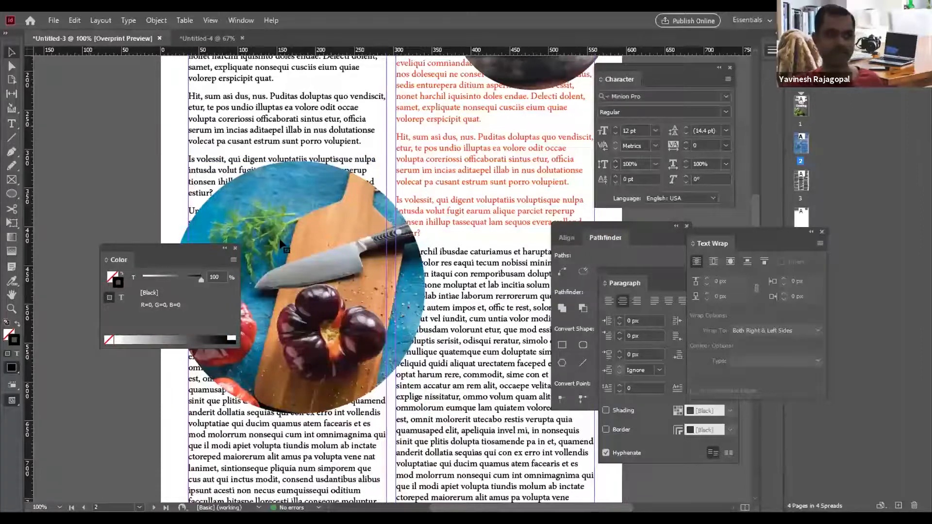
{"action": "key", "text": "Tab"}
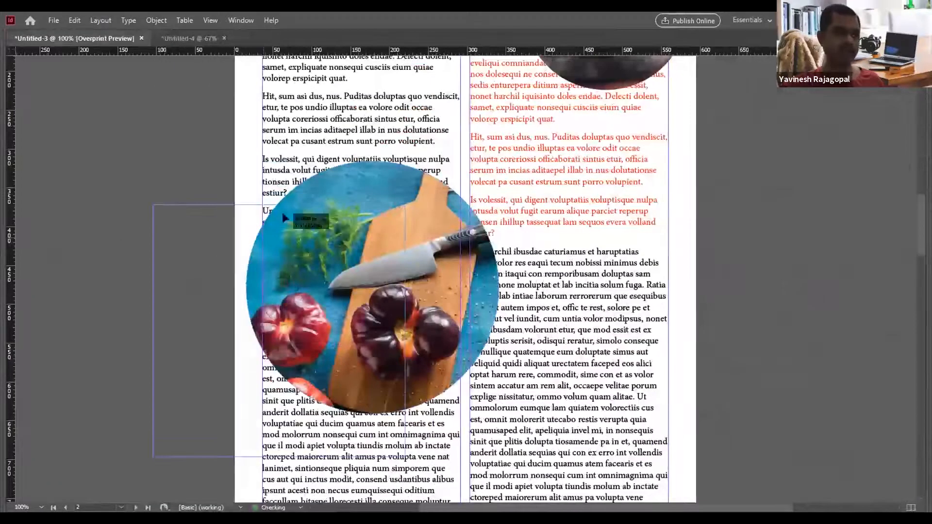
Reposition the round chopping-board image on page 2 and enlarge it to about one and a half times its size.
{"action": "left_click_drag", "start_coordinate": [278, 212], "coordinate": [184, 255]}
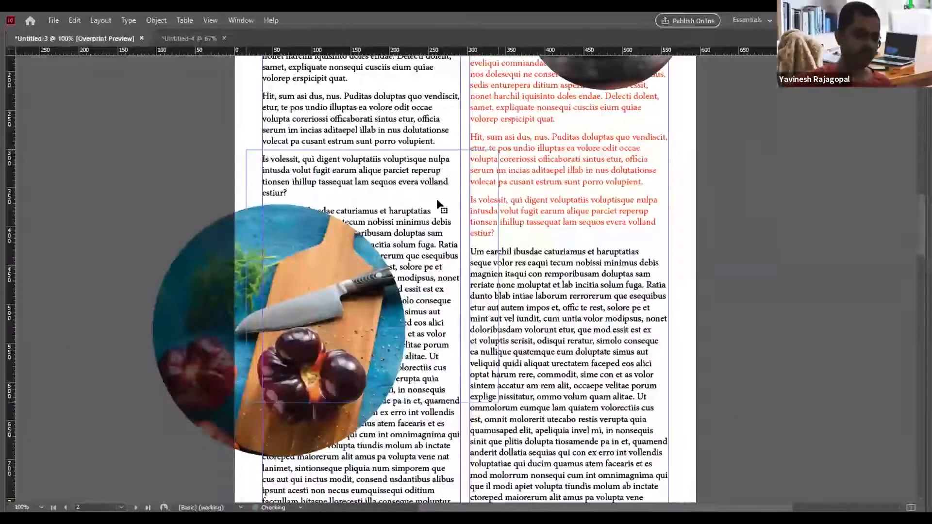
{"action": "key", "text": "ctrl+z"}
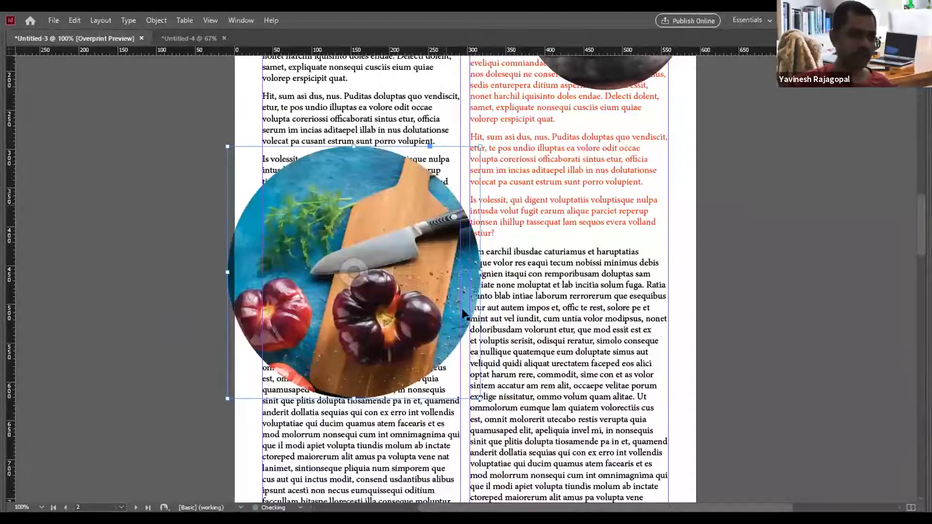
{"action": "key", "text": "ctrl+minus"}
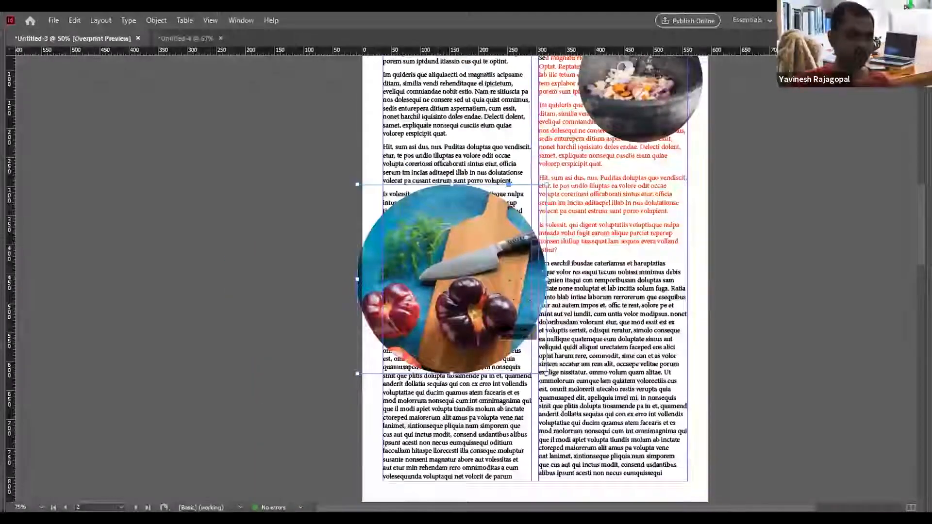
{"action": "key", "text": "ctrl+minus"}
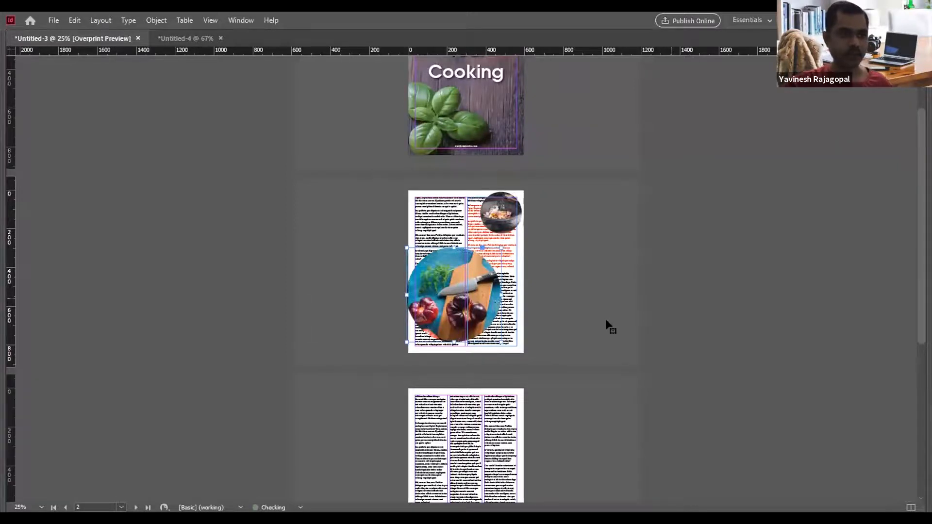
{"action": "key", "text": "ctrl+equal"}
{"action": "key", "text": "ctrl+equal"}
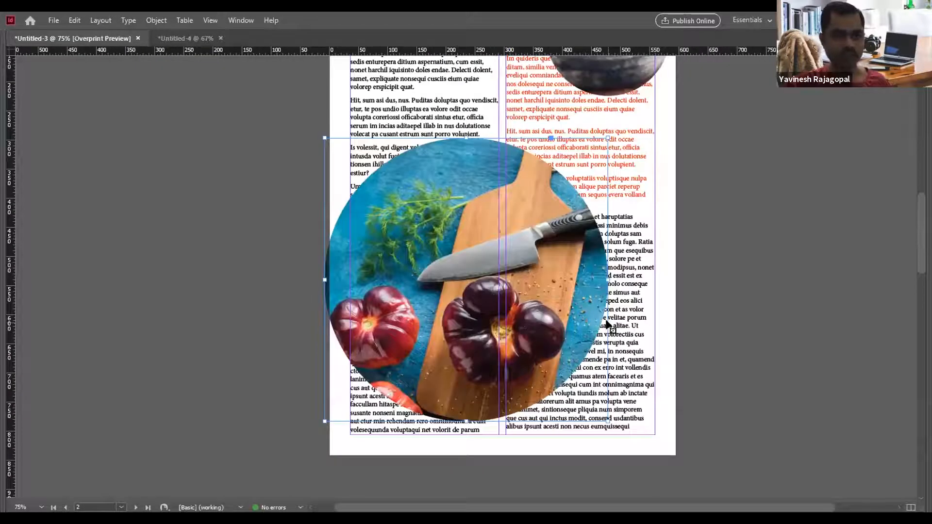
Move the enlarged chopping-board image over page 2's lower-right corner so it extends beyond the page edges.
{"action": "key", "text": "ctrl+z"}
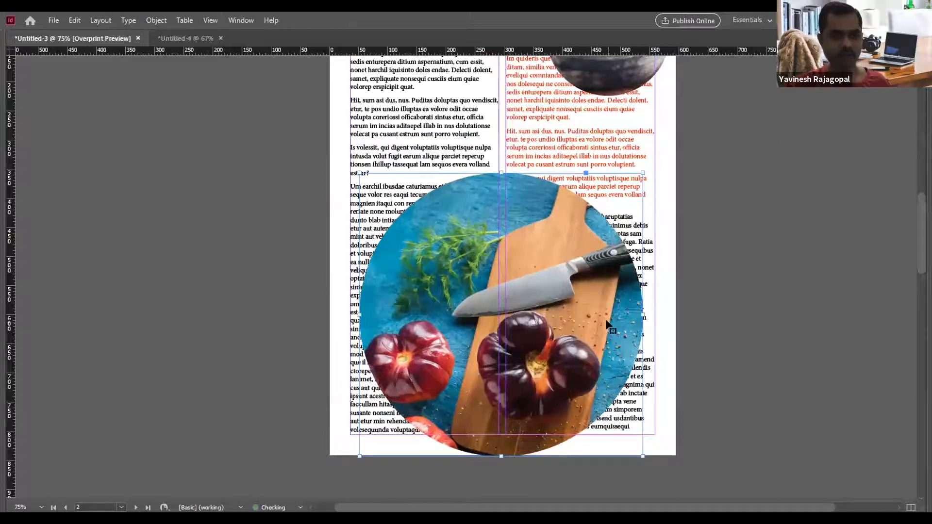
{"action": "key", "text": "ctrl+alt+4"}
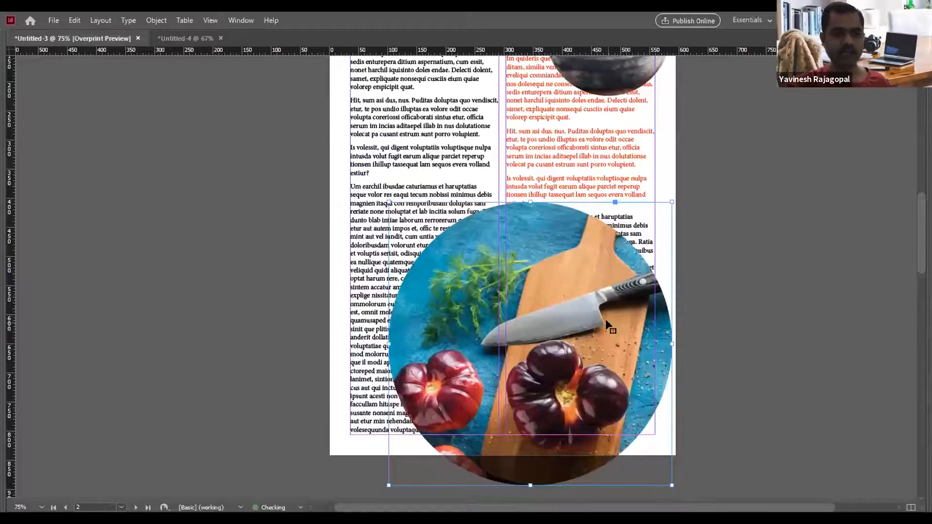
{"action": "key", "text": "ctrl+alt+4"}
{"action": "key", "text": "ctrl+alt+4"}
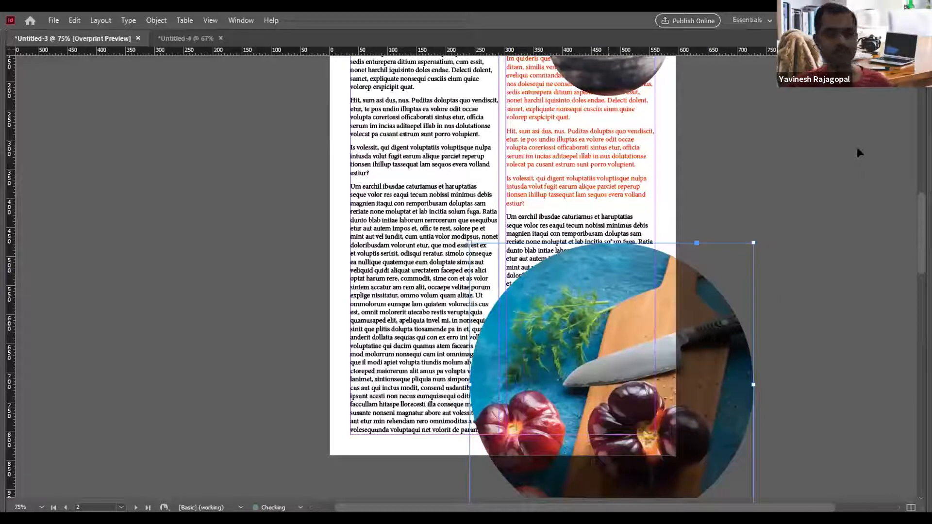
{"action": "key", "text": "ctrl+alt+4"}
Wrap text around the chopping-board image's object shape with an 8 px offset on all sides, then deselect it.
{"action": "key", "text": "ctrl+alt+w"}
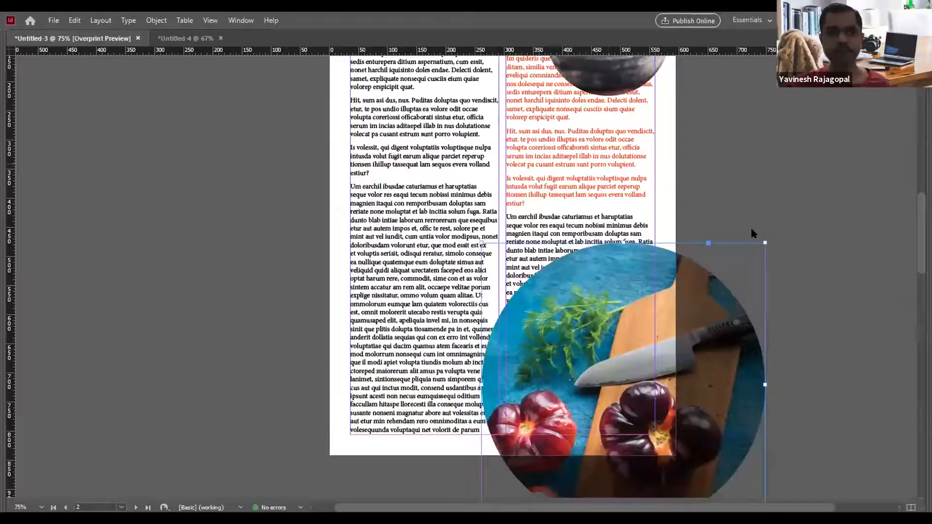
{"action": "left_click_drag", "start_coordinate": [730, 233], "coordinate": [728, 88]}
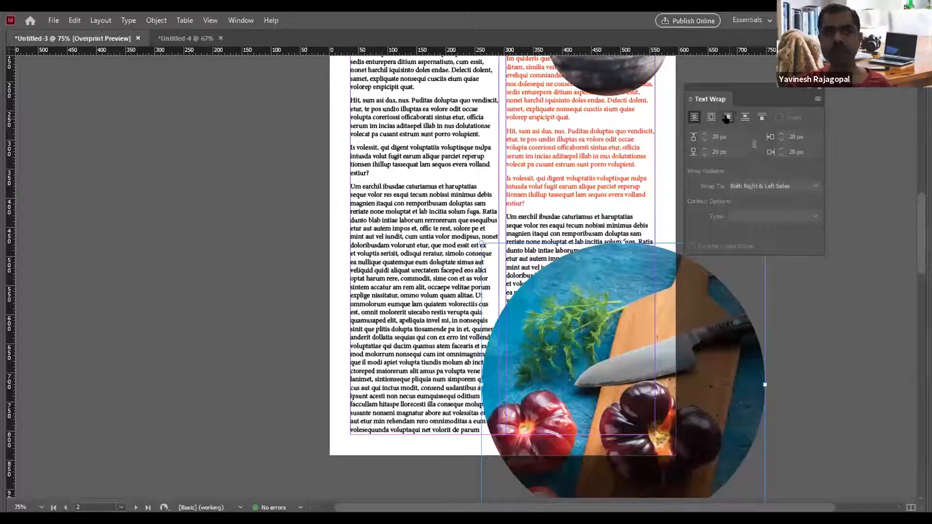
{"action": "left_click", "coordinate": [727, 117]}
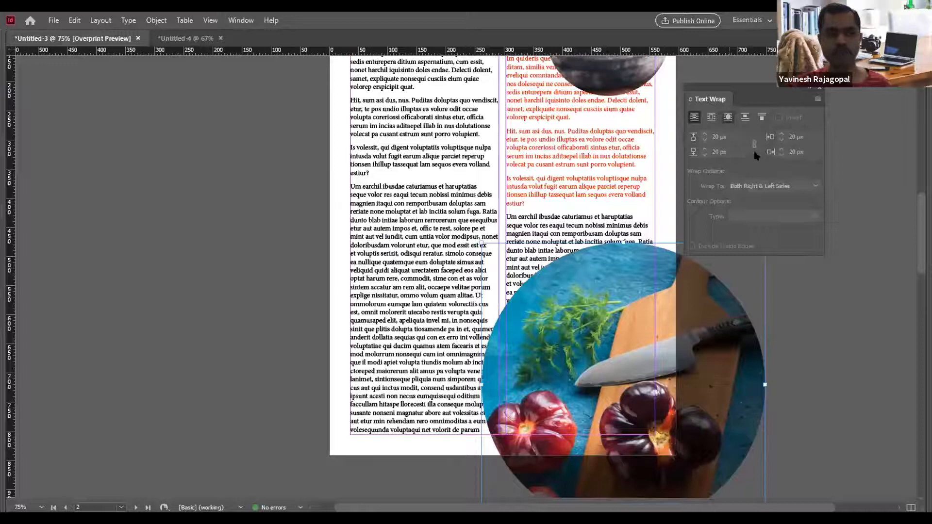
{"action": "left_click", "coordinate": [730, 134]}
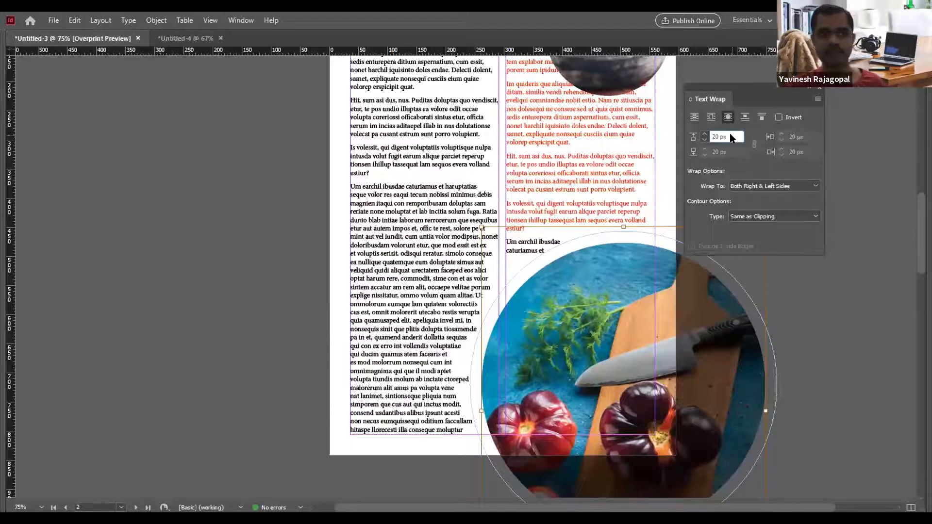
{"action": "type", "text": "8"}
{"action": "key", "text": "Return"}
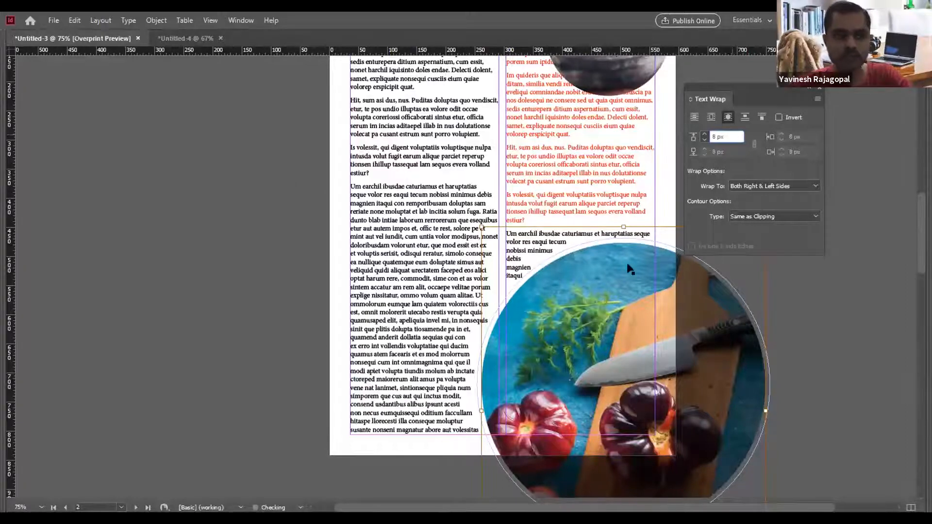
{"action": "key", "text": "ctrl+shift+a"}
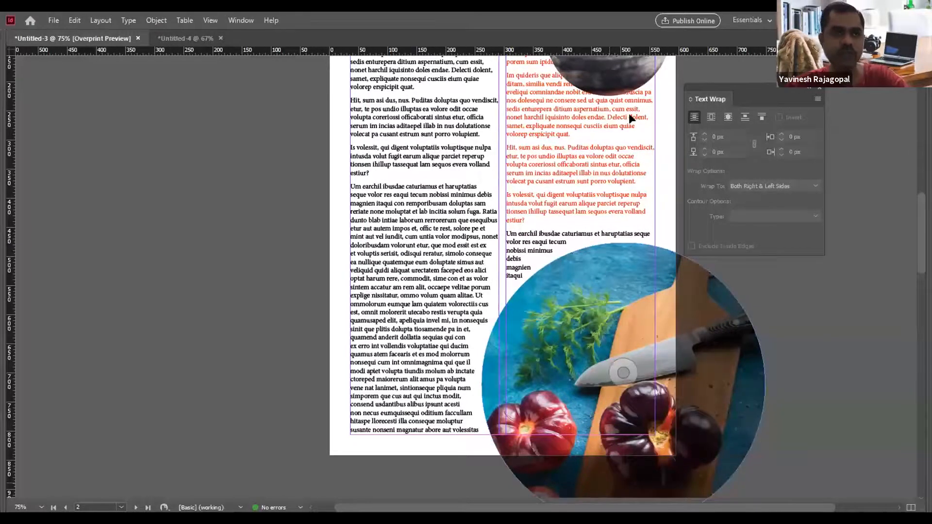
Wrap text around the object shape of the round cooking-pot image at the page's upper right with a 5 px offset.
{"action": "scroll", "coordinate": [631, 119], "scroll_direction": "up", "scroll_amount": 3}
{"action": "left_click", "coordinate": [618, 173]}
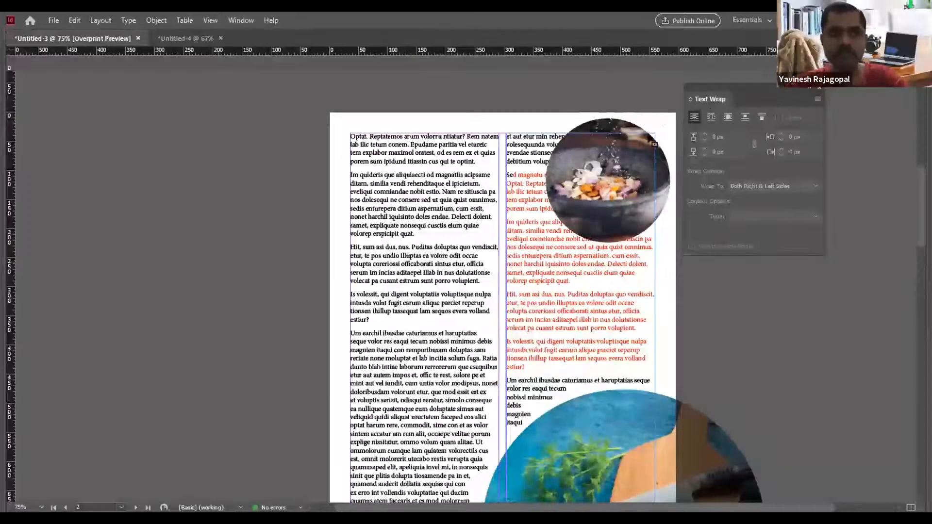
{"action": "left_click", "coordinate": [725, 119]}
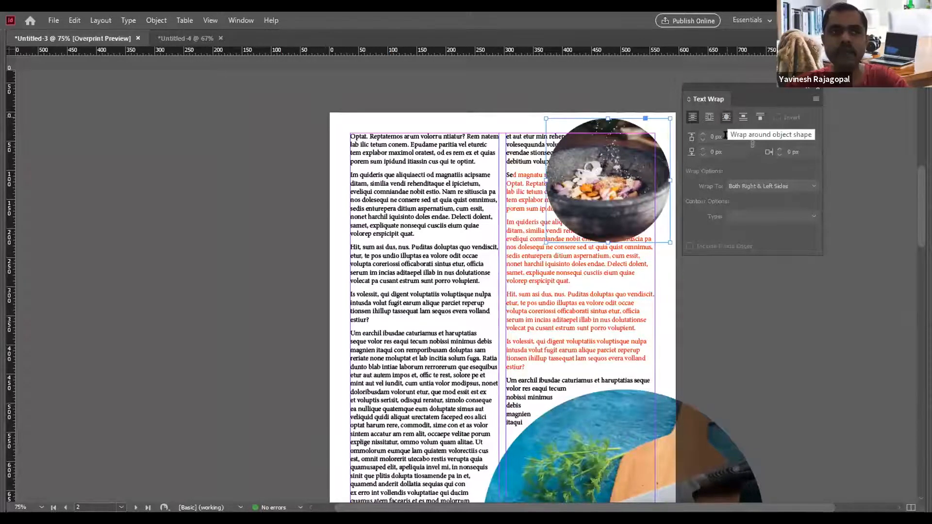
{"action": "left_click", "coordinate": [722, 135]}
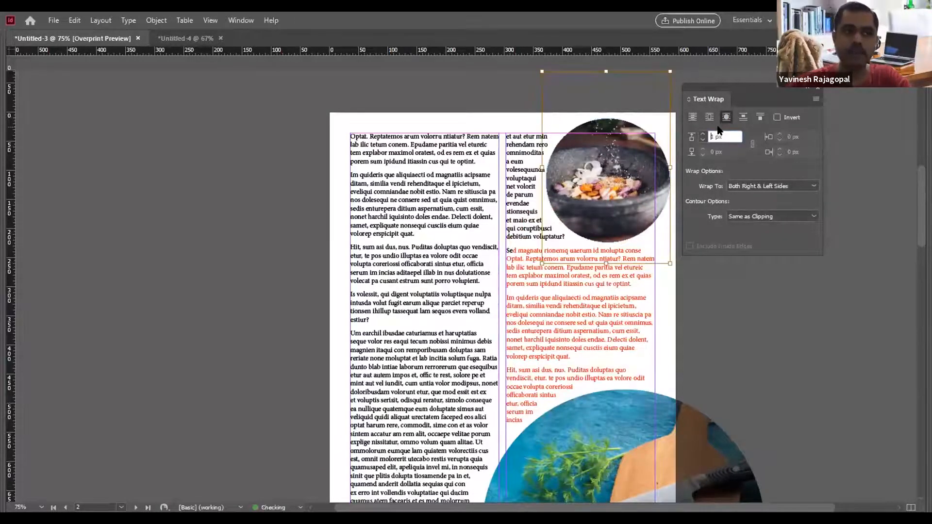
{"action": "type", "text": "5"}
{"action": "key", "text": "Return"}
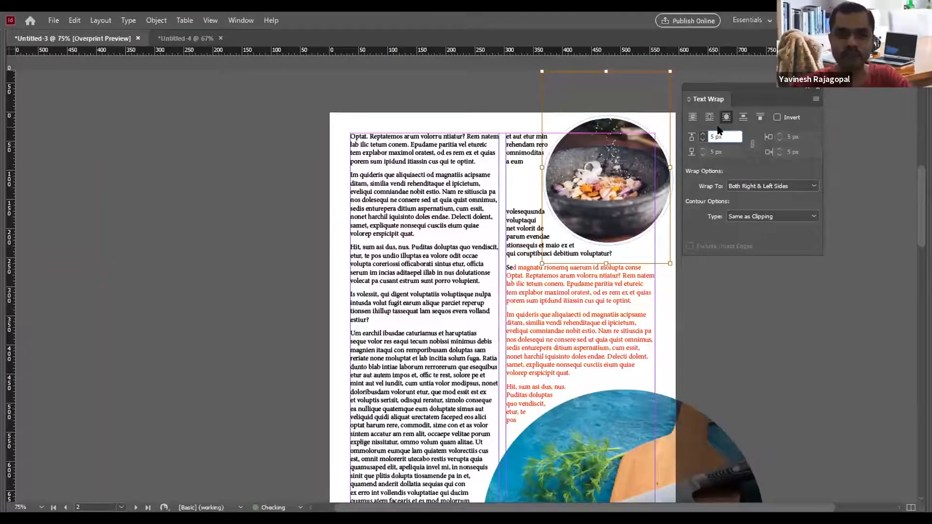
Try wrap offsets of 2 px and 0 px on the cooking-pot image.
{"action": "type", "text": "2"}
{"action": "key", "text": "Return"}
{"action": "type", "text": "0"}
{"action": "key", "text": "Return"}
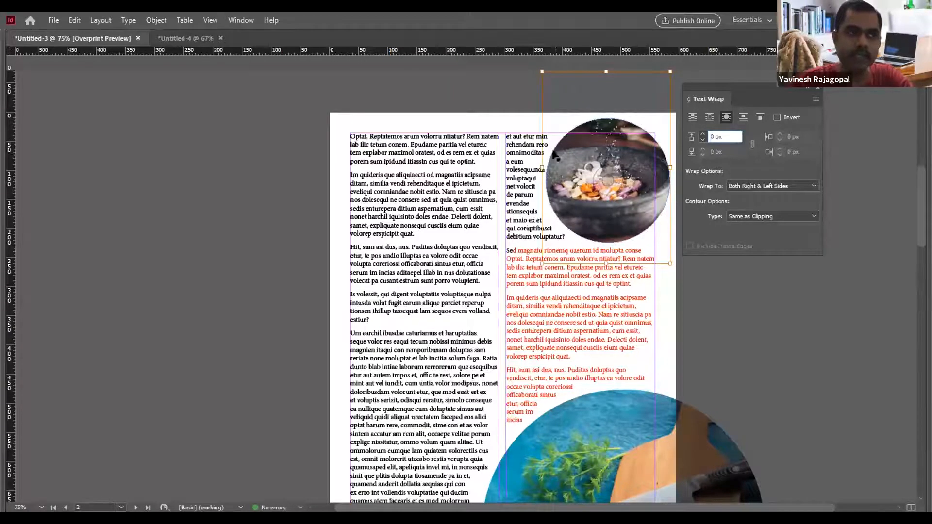
Raise the cooking-pot image's wrap offset from 1 px in single-pixel increments to 5 px on all sides.
{"action": "left_click", "coordinate": [722, 137]}
{"action": "type", "text": "1"}
{"action": "key", "text": "Return"}
{"action": "key", "text": "Up"}
{"action": "key", "text": "Up"}
{"action": "key", "text": "Up"}
{"action": "key", "text": "Up"}
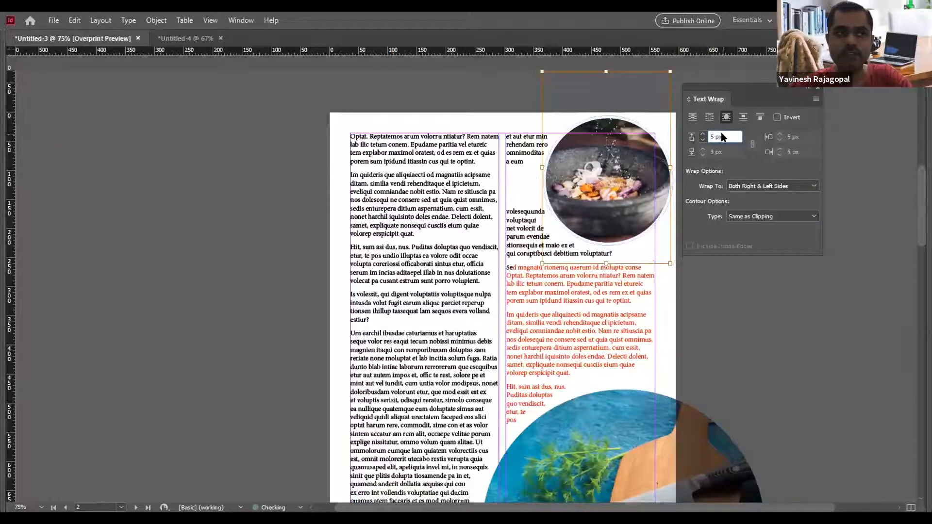
Enlarge the round cooking-pot image from its lower-left corner until it reaches into the first text column, then deselect it.
{"action": "left_click_drag", "start_coordinate": [747, 88], "coordinate": [794, 125]}
{"action": "left_click", "coordinate": [741, 95]}
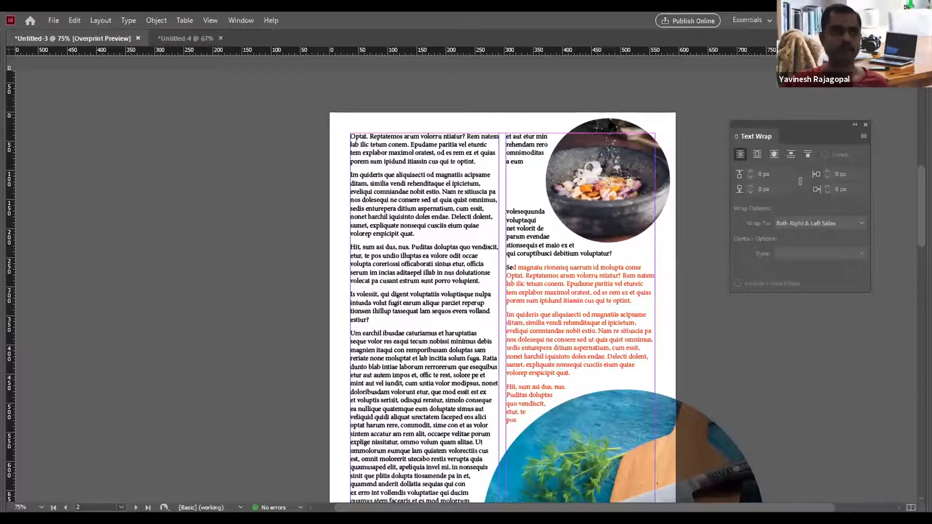
{"action": "left_click", "coordinate": [609, 128]}
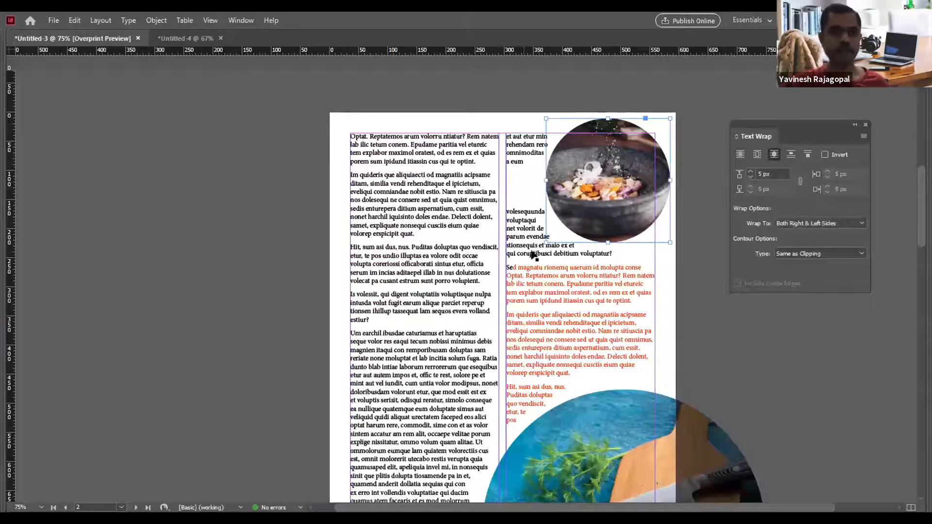
{"action": "left_click_drag", "start_coordinate": [542, 243], "coordinate": [471, 317]}
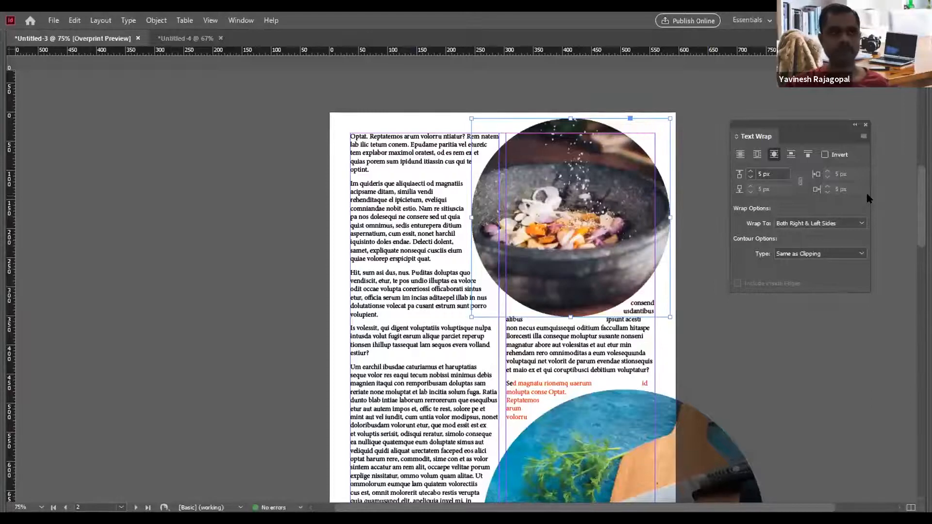
{"action": "left_click", "coordinate": [763, 97]}
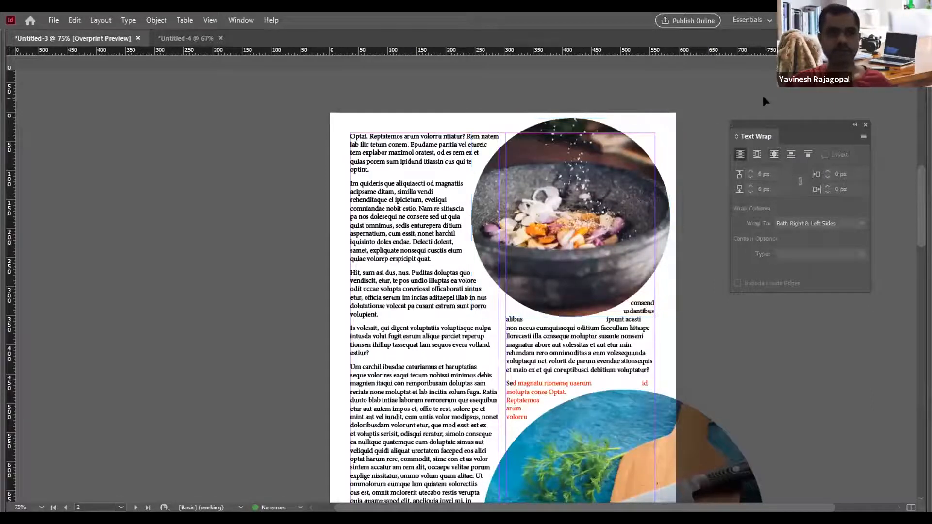
Enlarge the round chopping-board image proportionally toward its upper right, hide the panels, and deselect the image.
{"action": "left_click", "coordinate": [626, 188]}
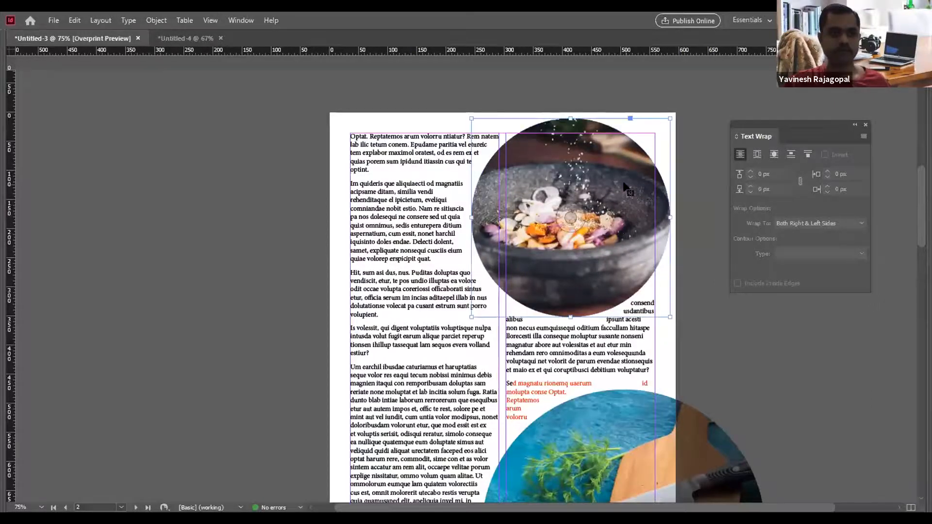
{"action": "scroll", "coordinate": [680, 310], "scroll_direction": "down", "scroll_amount": 3}
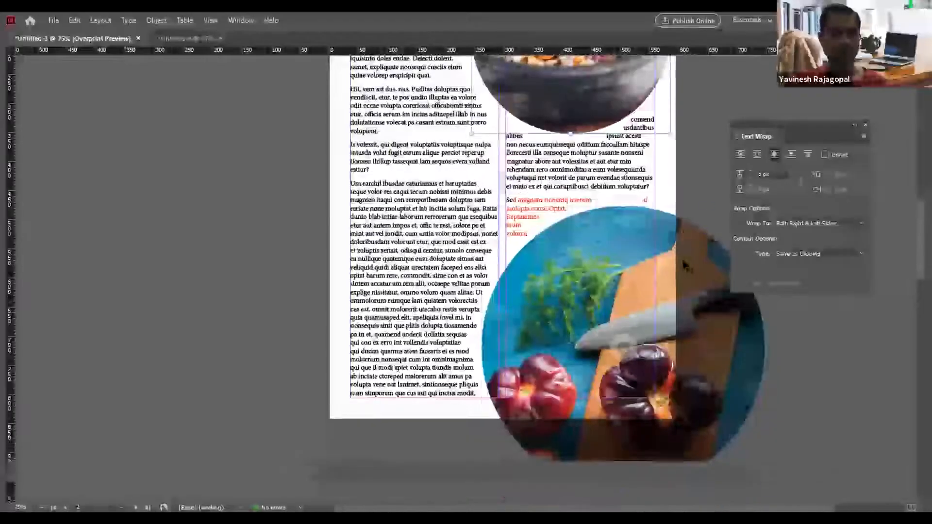
{"action": "left_click", "coordinate": [689, 242]}
{"action": "key", "text": "F10"}
{"action": "key", "text": "Tab"}
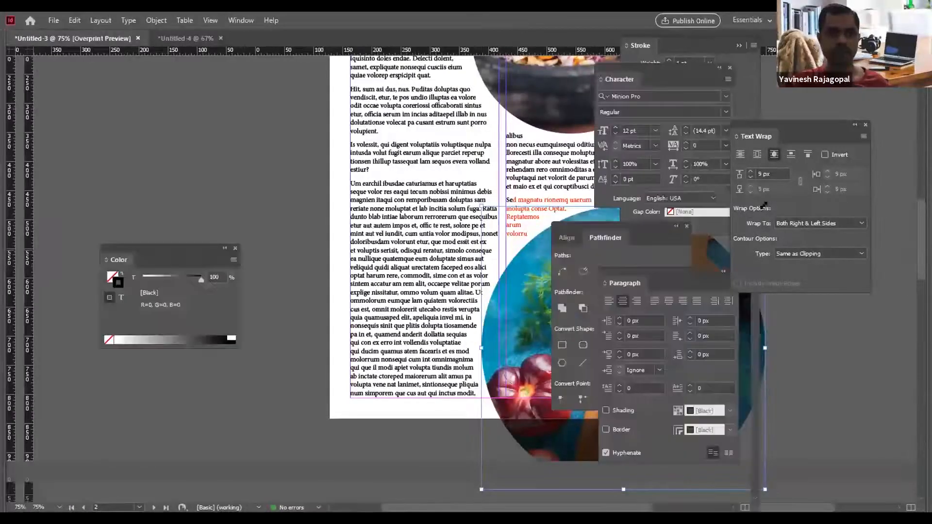
{"action": "key", "text": "Tab"}
{"action": "left_click", "coordinate": [785, 196]}
{"action": "left_click_drag", "start_coordinate": [785, 196], "coordinate": [785, 196]}
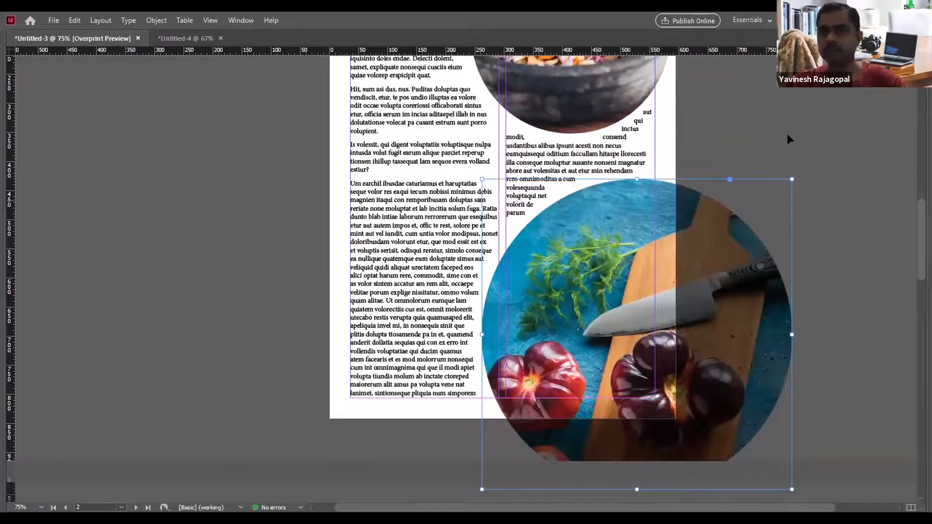
{"action": "left_click", "coordinate": [787, 139]}
Nudge the cooking-pot image to the right until it slightly overhangs the page's right edge, then deselect it.
{"action": "scroll", "coordinate": [788, 140], "scroll_direction": "up", "scroll_amount": 3}
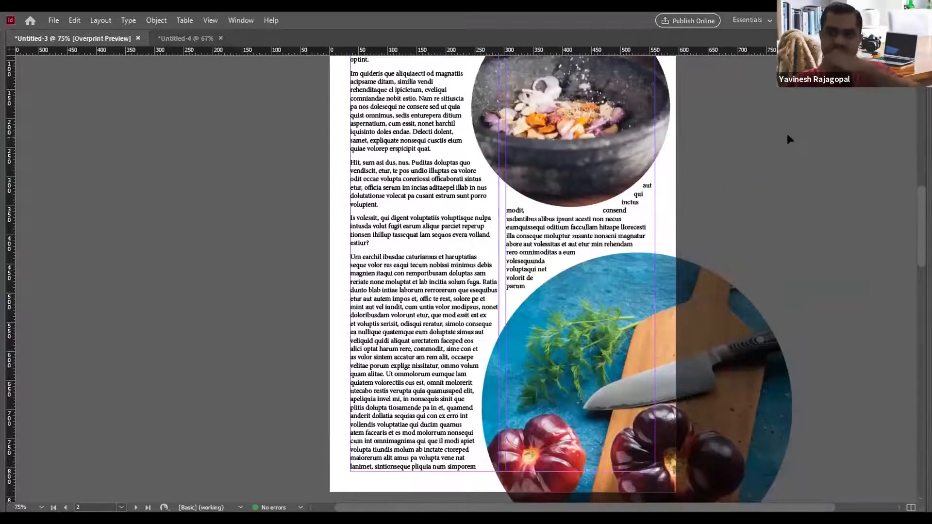
{"action": "scroll", "coordinate": [778, 200], "scroll_direction": "up", "scroll_amount": 4}
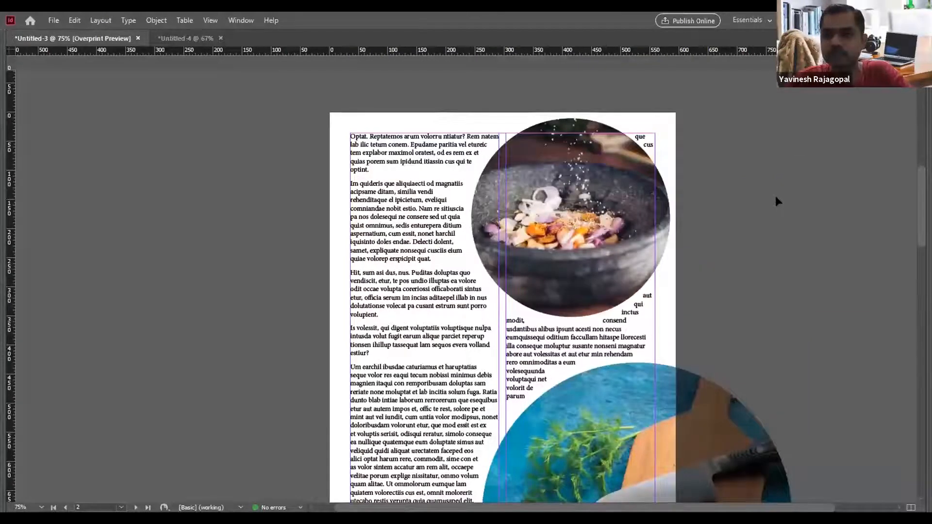
{"action": "left_click", "coordinate": [569, 120]}
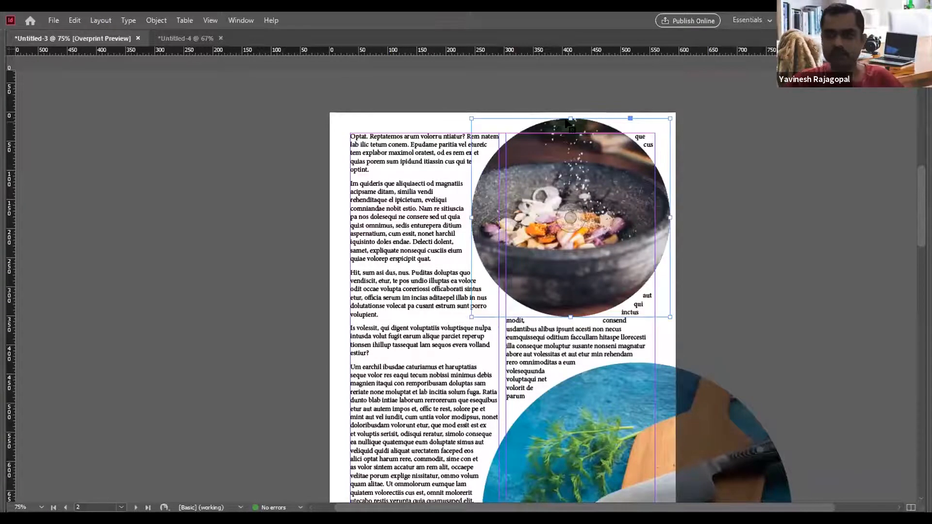
{"action": "left_click_drag", "start_coordinate": [568, 123], "coordinate": [573, 123]}
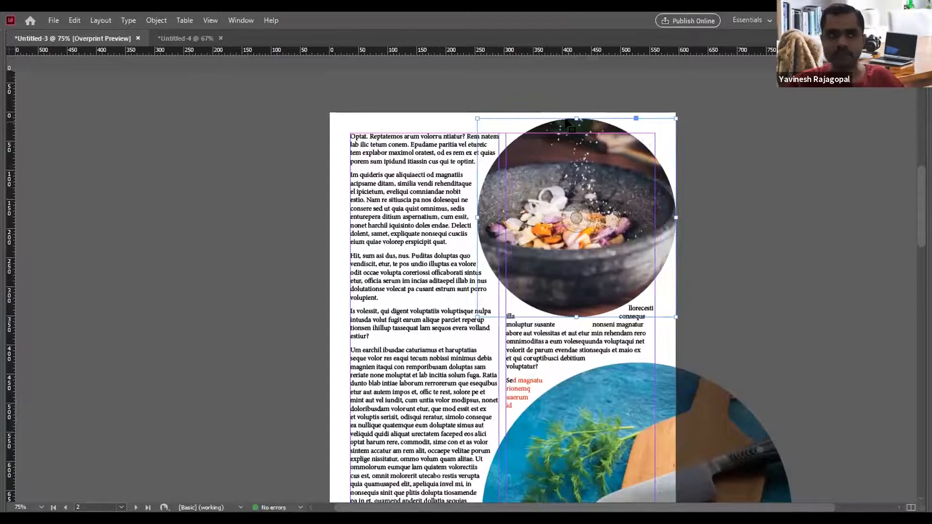
{"action": "key", "text": "shift+Right"}
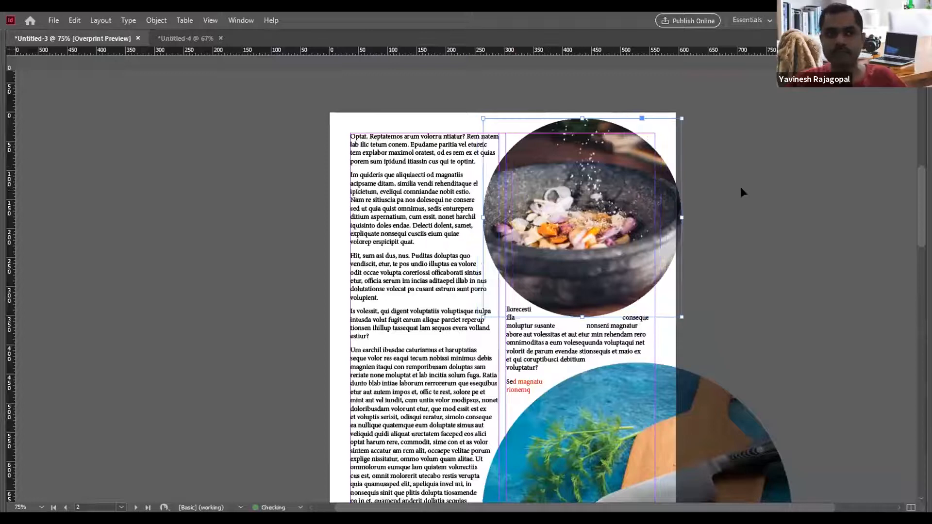
{"action": "key", "text": "shift+Right"}
{"action": "key", "text": "shift+Right"}
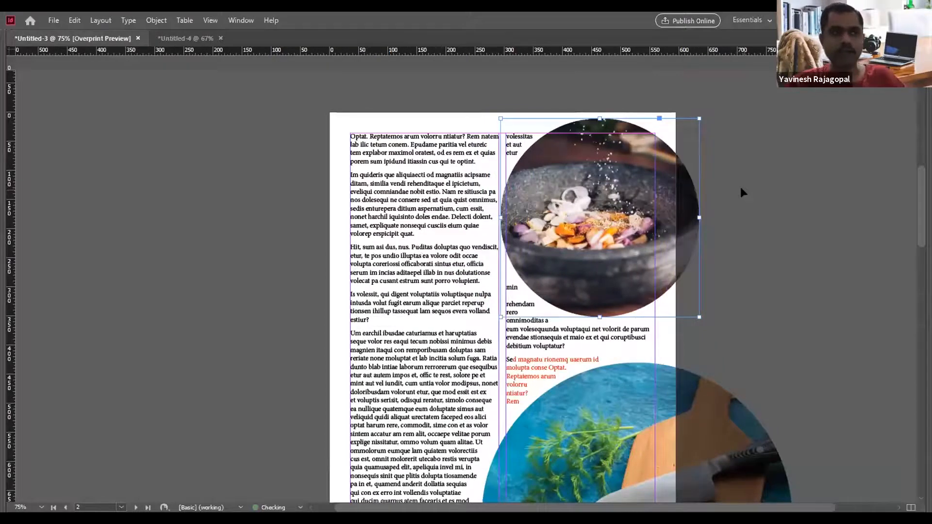
{"action": "key", "text": "shift+Left"}
{"action": "key", "text": "shift+Left"}
{"action": "key", "text": "shift+Left"}
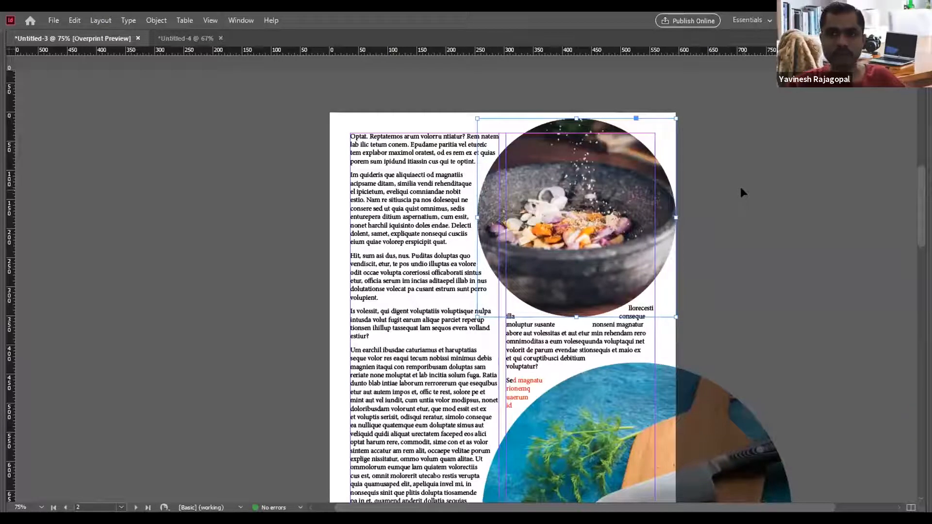
{"action": "key", "text": "shift+Right"}
{"action": "left_click", "coordinate": [745, 183]}
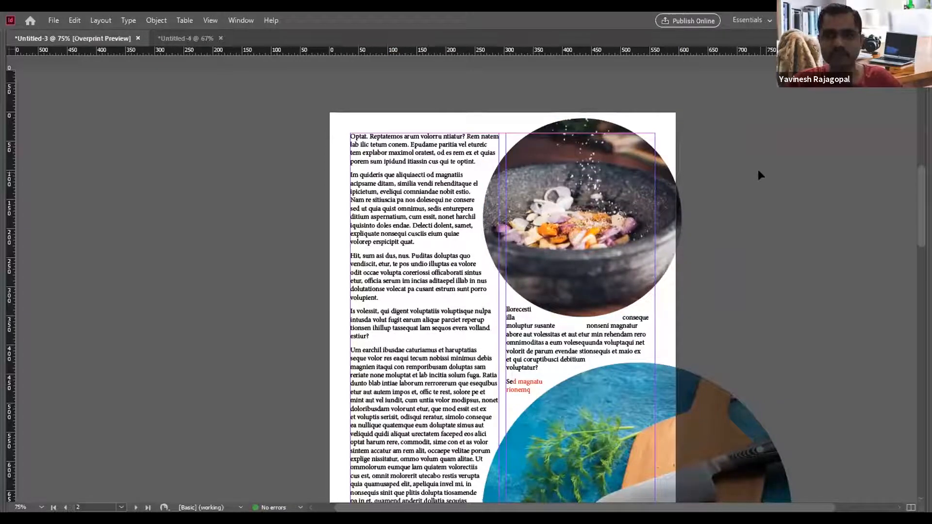
Check page 2's margin and column settings, then close them without making changes.
{"action": "key", "text": "ctrl+0"}
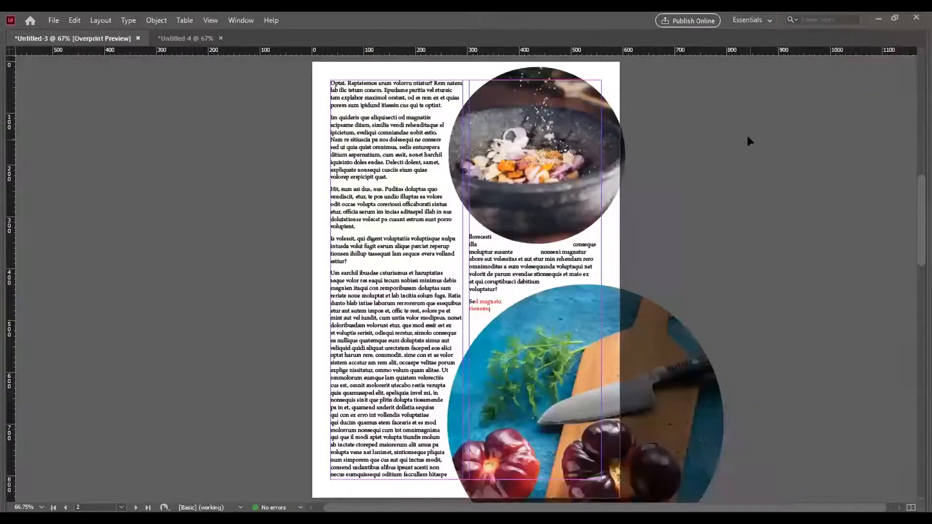
{"action": "key", "text": "ctrl+minus"}
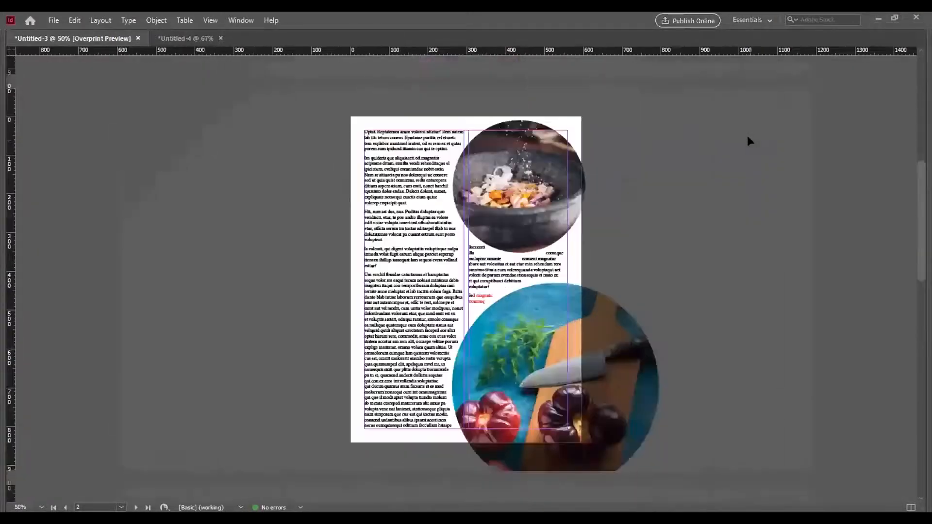
{"action": "left_click", "coordinate": [101, 21]}
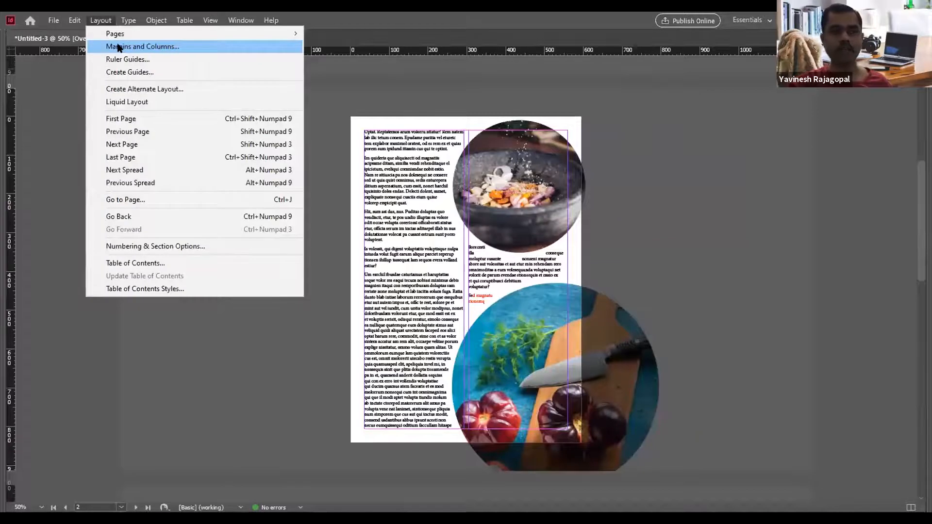
{"action": "key", "text": "Return"}
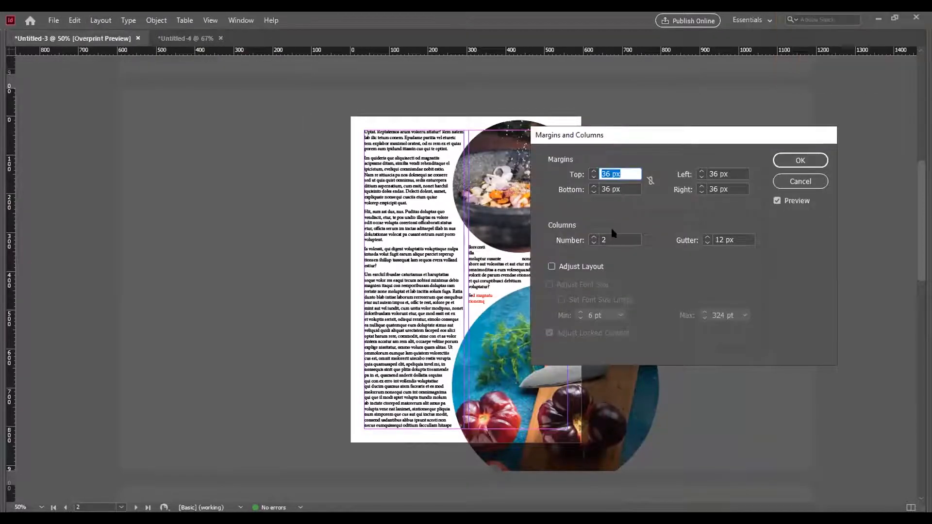
{"action": "left_click", "coordinate": [810, 182]}
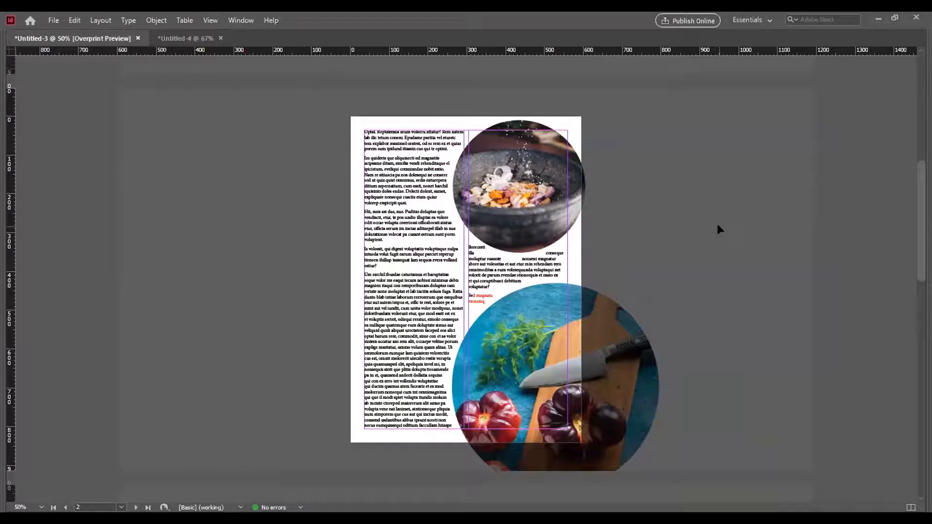
Compare the two-column text wrap on page 2 with the three-column text flow on page 3.
{"action": "key", "text": "ctrl+equal"}
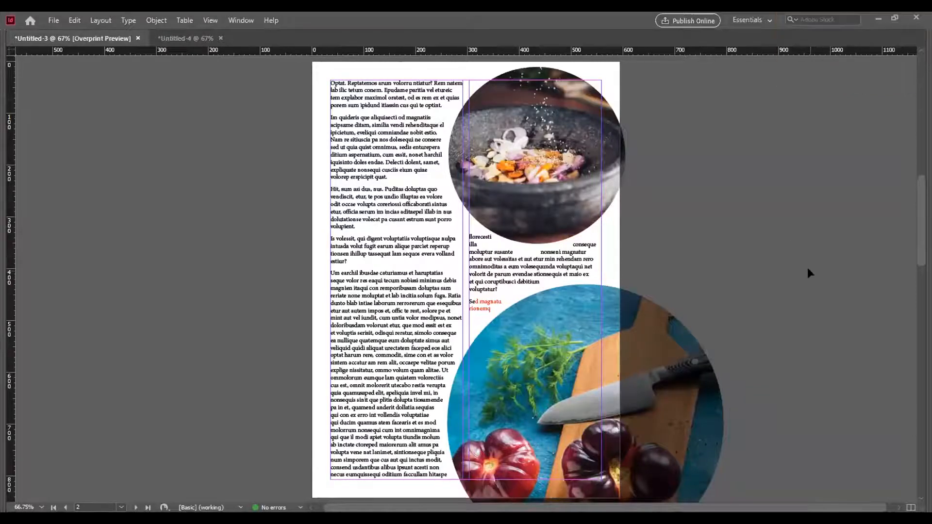
{"action": "scroll", "coordinate": [808, 273], "scroll_direction": "down", "scroll_amount": 10}
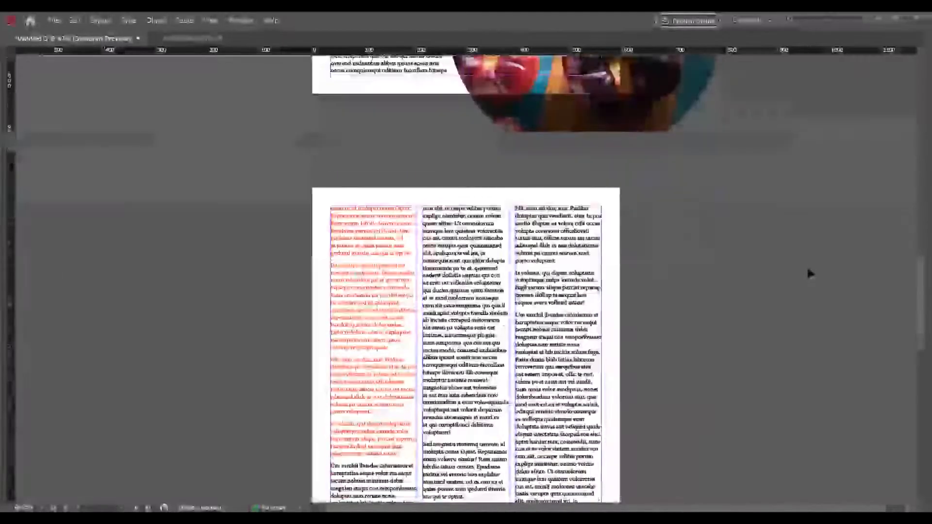
{"action": "scroll", "coordinate": [809, 273], "scroll_direction": "up", "scroll_amount": 8}
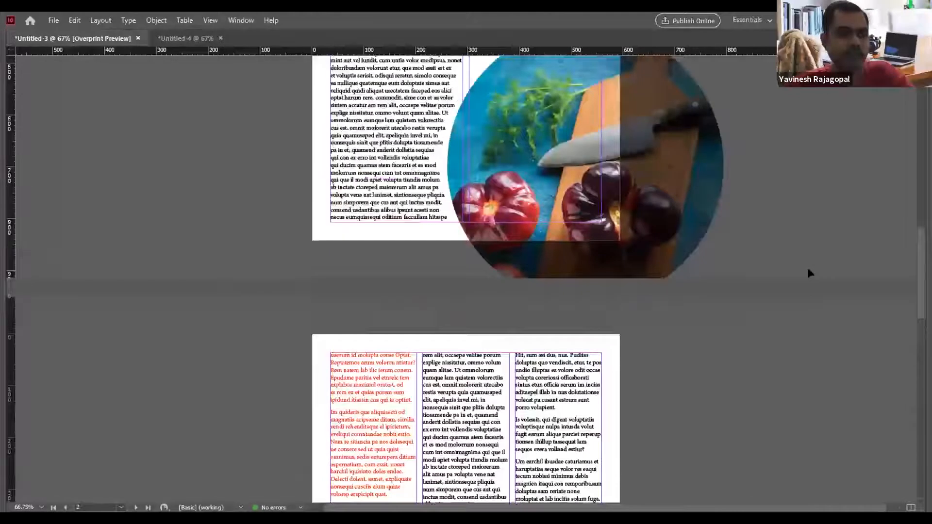
{"action": "scroll", "coordinate": [807, 273], "scroll_direction": "down", "scroll_amount": 6}
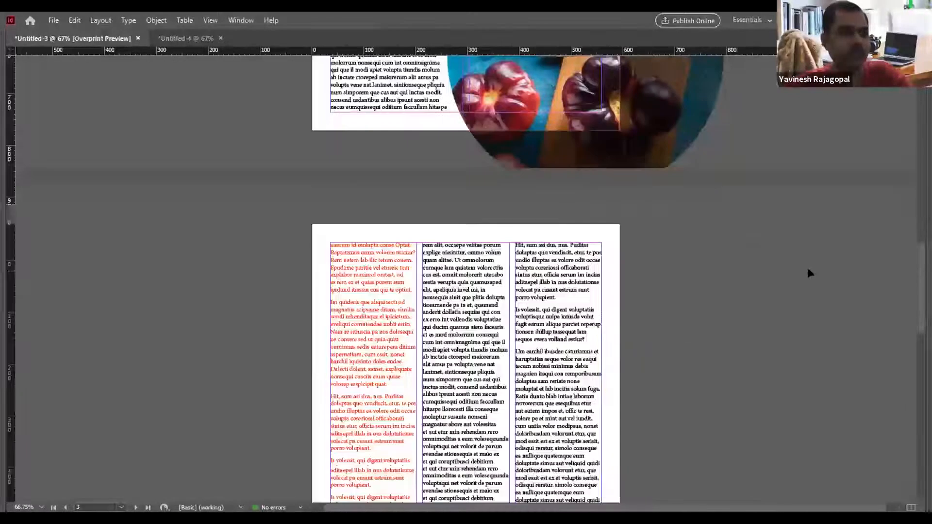
{"action": "scroll", "coordinate": [807, 273], "scroll_direction": "up", "scroll_amount": 8}
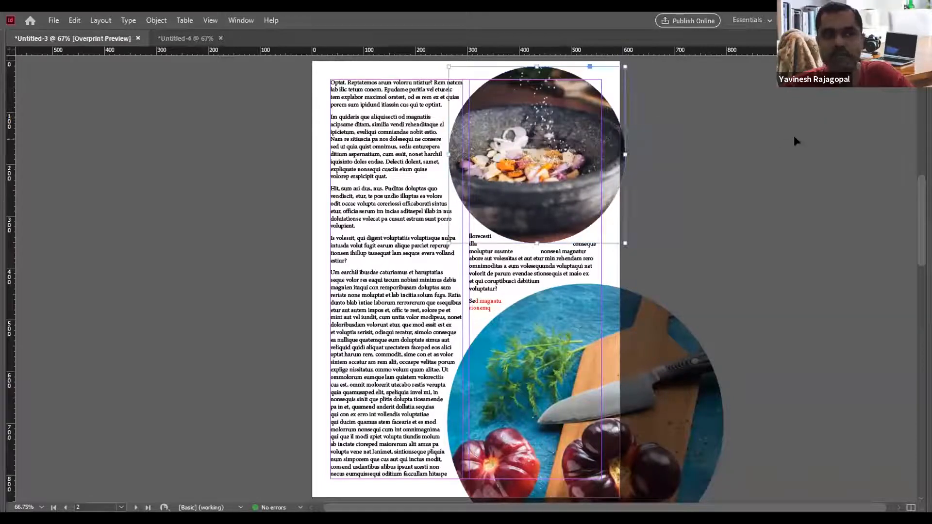
{"action": "left_click", "coordinate": [710, 156]}
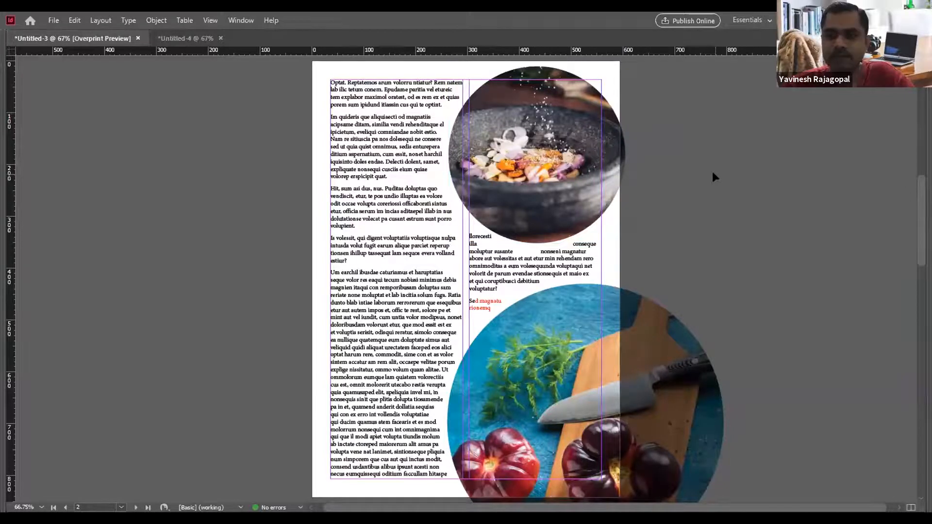
{"action": "scroll", "coordinate": [713, 173], "scroll_direction": "down", "scroll_amount": 1}
{"action": "scroll", "coordinate": [712, 172], "scroll_direction": "up", "scroll_amount": 1}
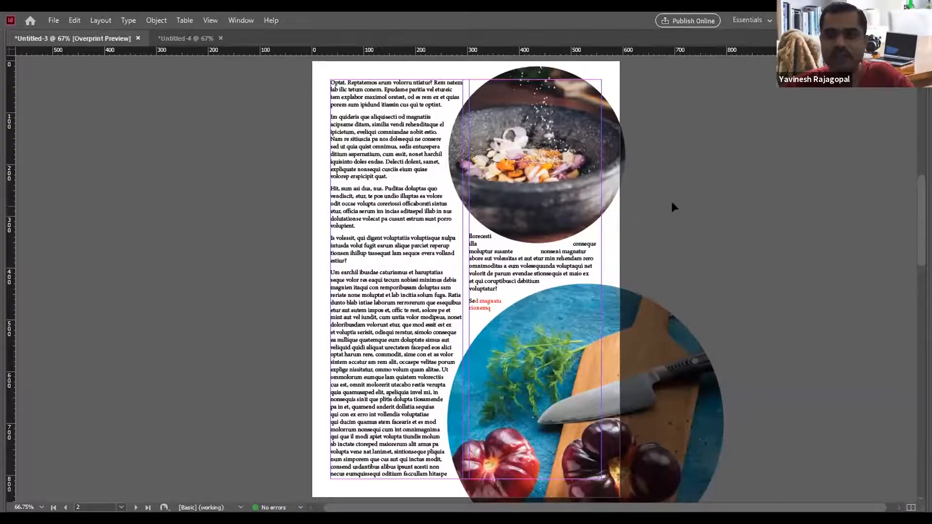
Delete the first two text frames on page 3 and widen the remaining one across all three columns to the left margin.
{"action": "scroll", "coordinate": [672, 207], "scroll_direction": "down", "scroll_amount": 1}
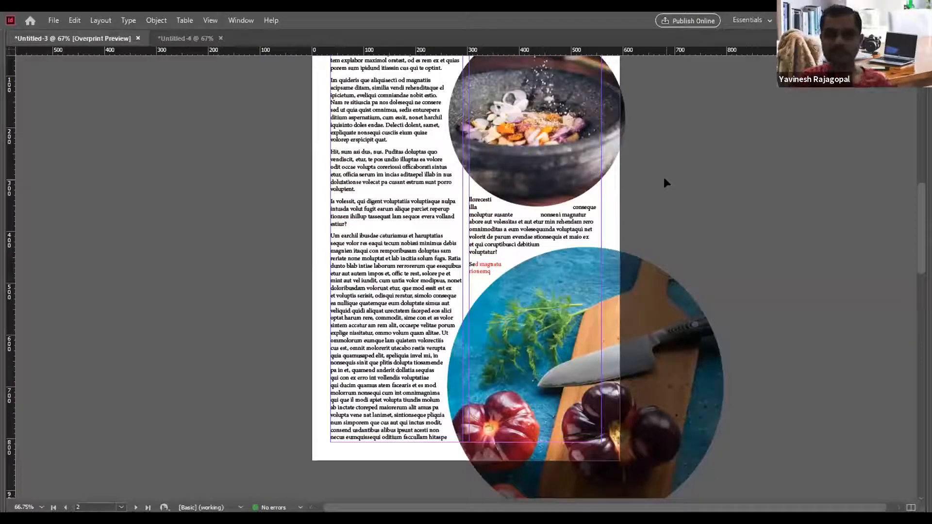
{"action": "scroll", "coordinate": [722, 214], "scroll_direction": "down", "scroll_amount": 10}
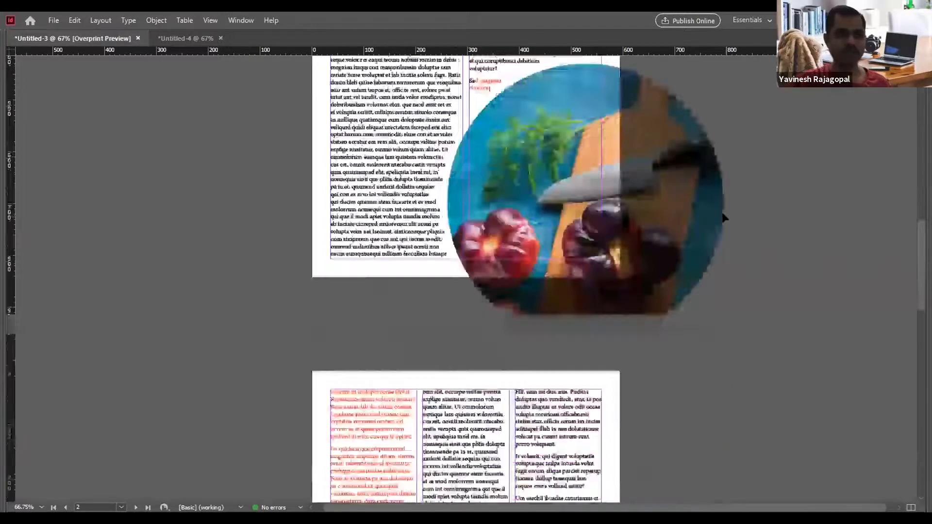
{"action": "scroll", "coordinate": [722, 214], "scroll_direction": "down", "scroll_amount": 2}
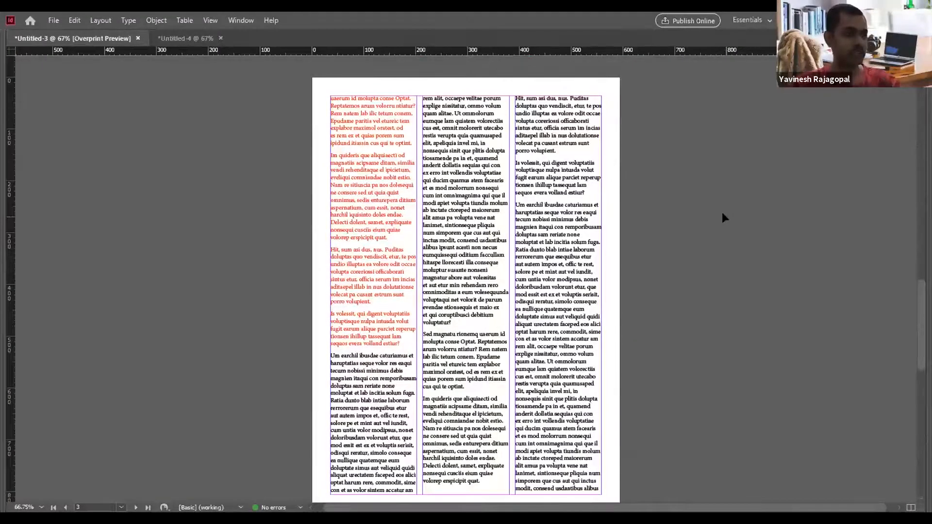
{"action": "scroll", "coordinate": [721, 212], "scroll_direction": "down", "scroll_amount": 2}
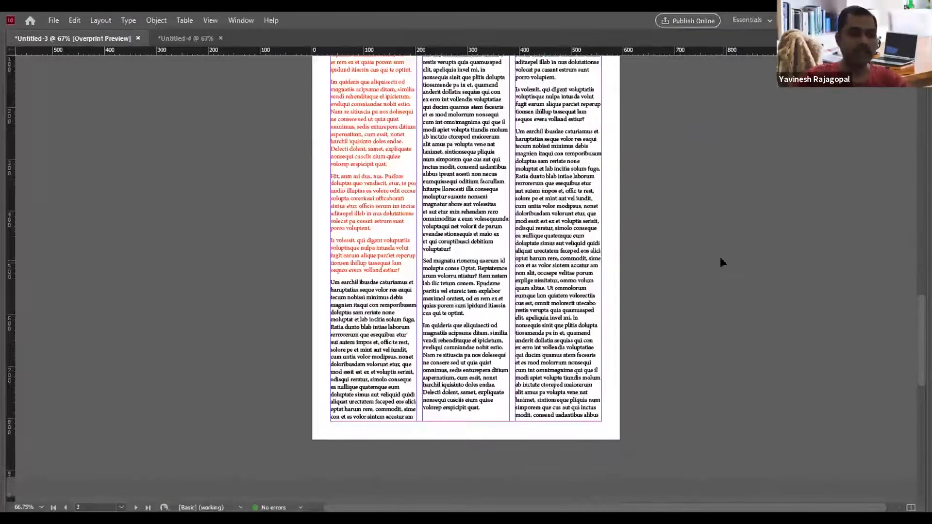
{"action": "scroll", "coordinate": [720, 262], "scroll_direction": "up", "scroll_amount": 3}
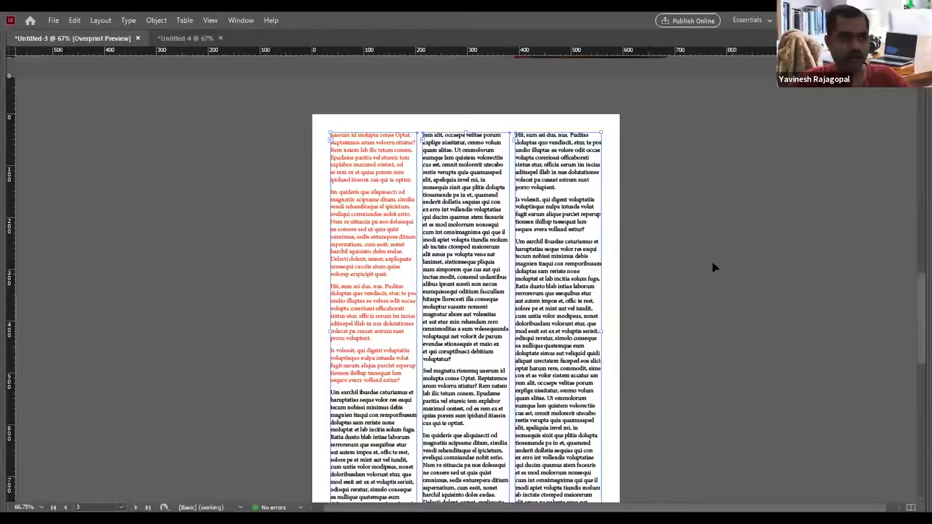
{"action": "left_click_drag", "start_coordinate": [380, 116], "coordinate": [437, 175]}
{"action": "key", "text": "Delete"}
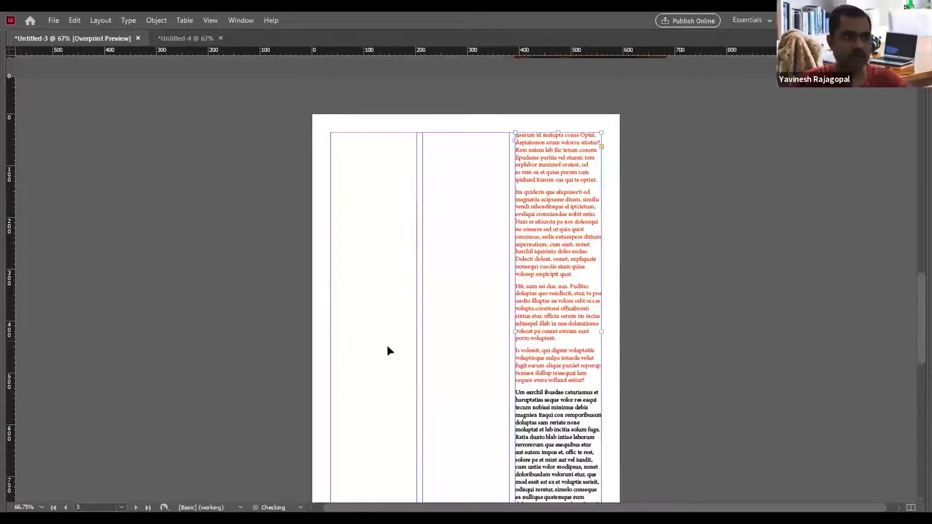
{"action": "left_click_drag", "start_coordinate": [511, 330], "coordinate": [330, 323]}
Set page 3 to a single column in its margin and column settings.
{"action": "left_click", "coordinate": [100, 21]}
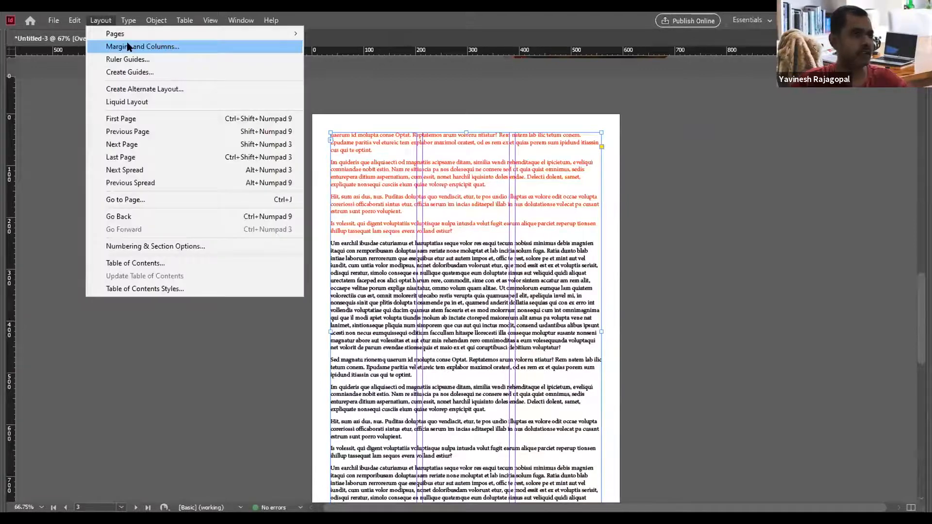
{"action": "left_click", "coordinate": [130, 47]}
{"action": "left_click", "coordinate": [593, 242]}
{"action": "left_click", "coordinate": [593, 242]}
{"action": "left_click", "coordinate": [815, 156]}
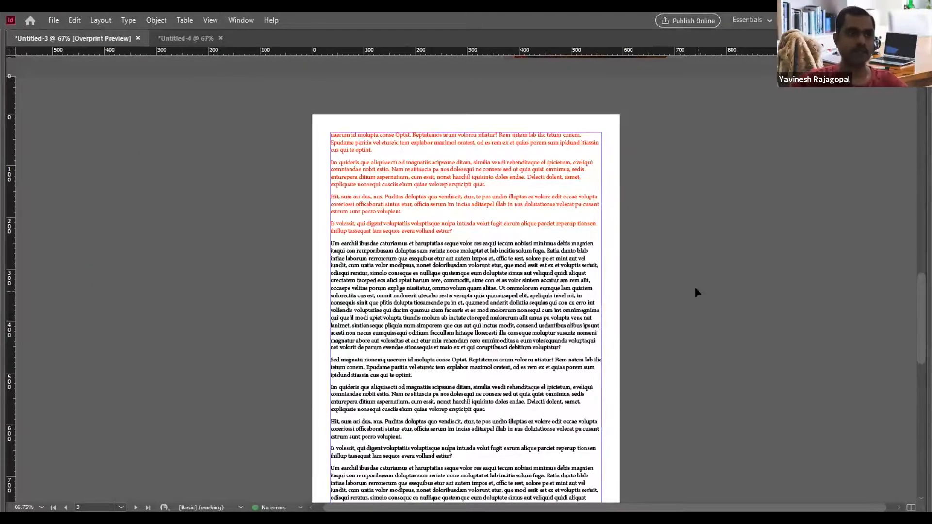
{"action": "scroll", "coordinate": [695, 286], "scroll_direction": "up", "scroll_amount": 5}
{"action": "scroll", "coordinate": [695, 292], "scroll_direction": "down", "scroll_amount": 1}
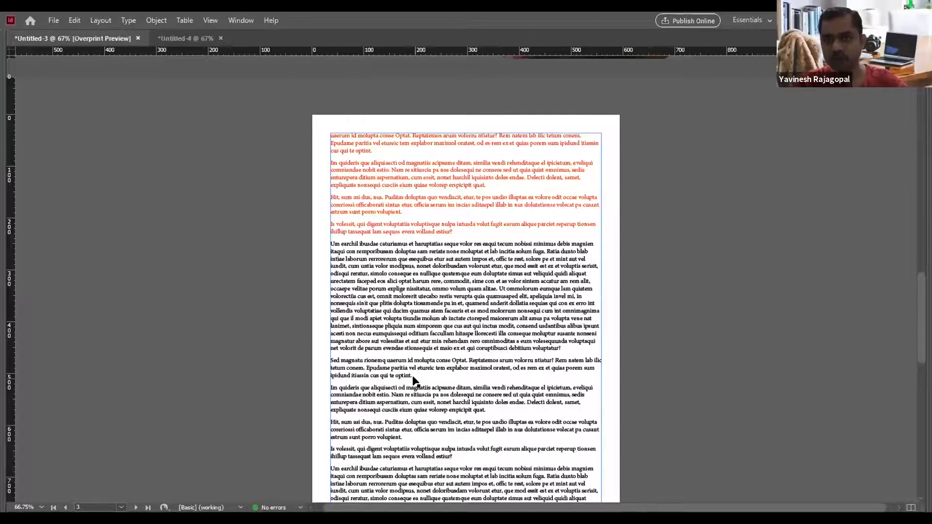
Set page 3 to three columns in its margin and column settings.
{"action": "left_click", "coordinate": [99, 20]}
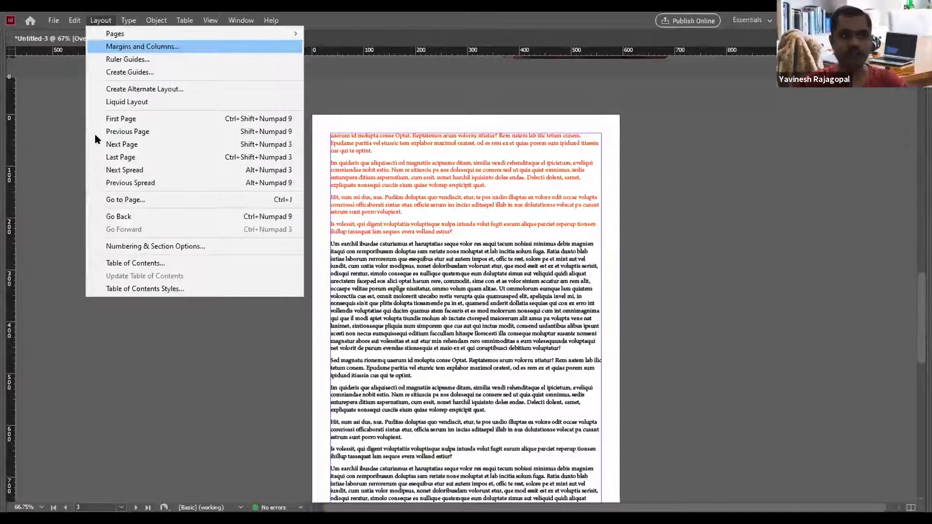
{"action": "left_click", "coordinate": [119, 46]}
{"action": "left_click", "coordinate": [593, 236]}
{"action": "left_click", "coordinate": [592, 237]}
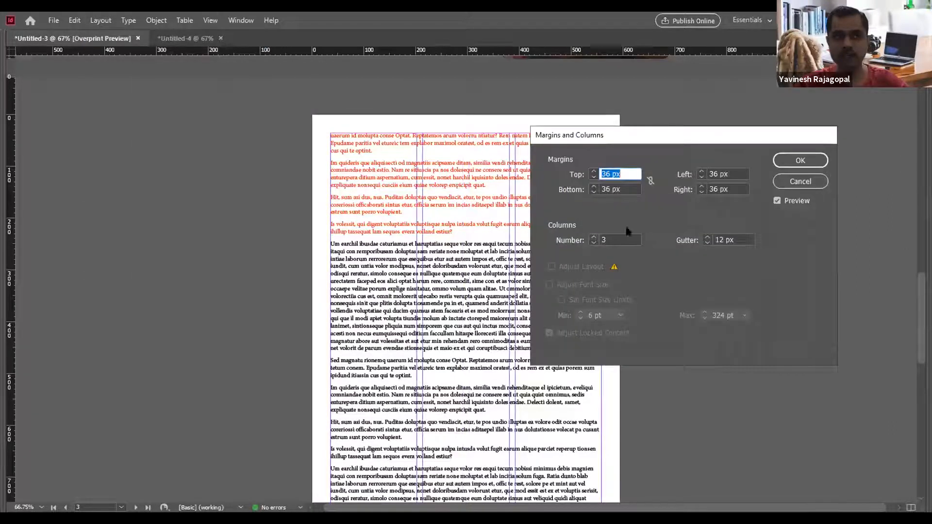
{"action": "left_click", "coordinate": [792, 158]}
Narrow page 3's full-width text frame so that it fills only the first column.
{"action": "left_click", "coordinate": [554, 164]}
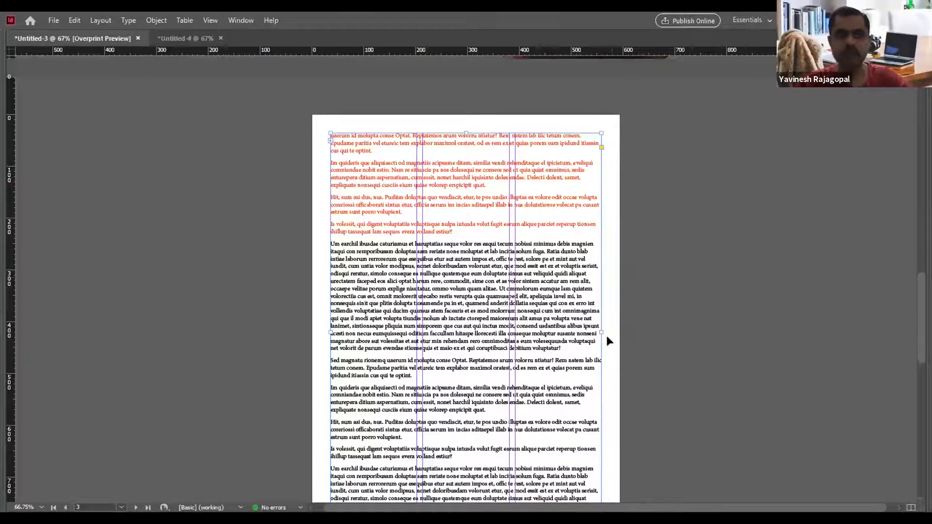
{"action": "left_click_drag", "start_coordinate": [602, 332], "coordinate": [417, 330]}
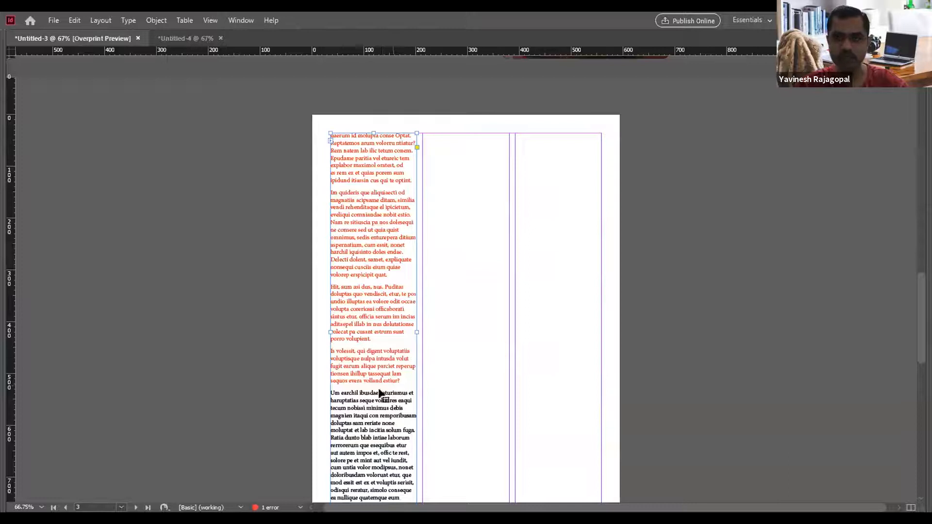
{"action": "scroll", "coordinate": [480, 305], "scroll_direction": "down", "scroll_amount": 3}
{"action": "scroll", "coordinate": [479, 304], "scroll_direction": "down", "scroll_amount": 2}
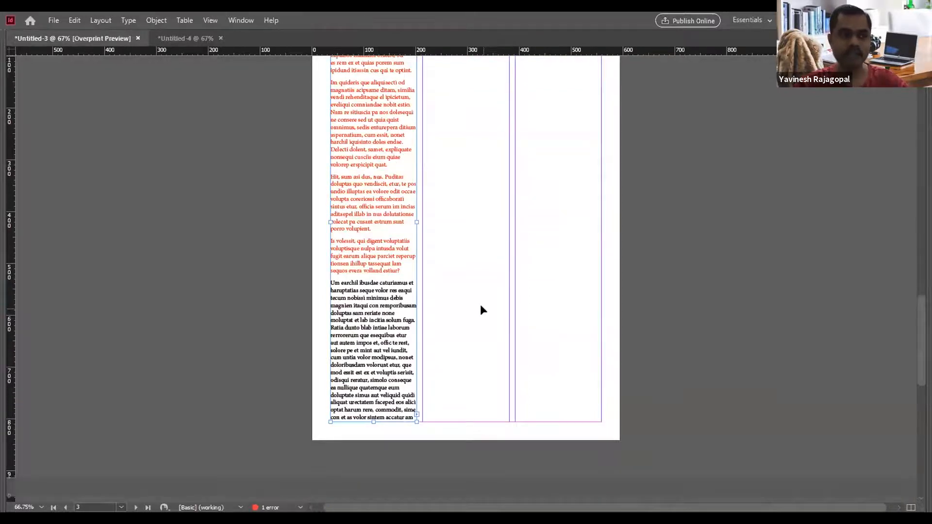
{"action": "left_click", "coordinate": [415, 412]}
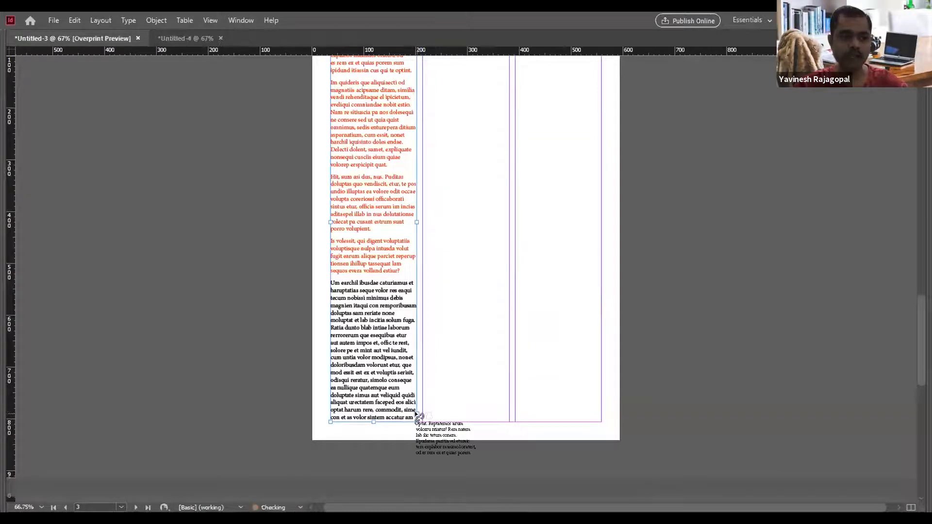
{"action": "scroll", "coordinate": [431, 264], "scroll_direction": "up", "scroll_amount": 3}
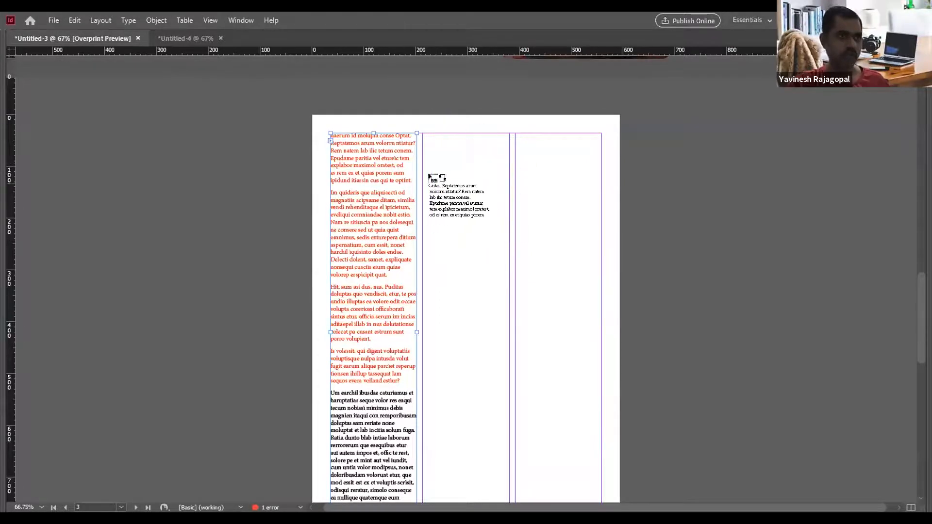
{"action": "scroll", "coordinate": [414, 233], "scroll_direction": "down", "scroll_amount": 6}
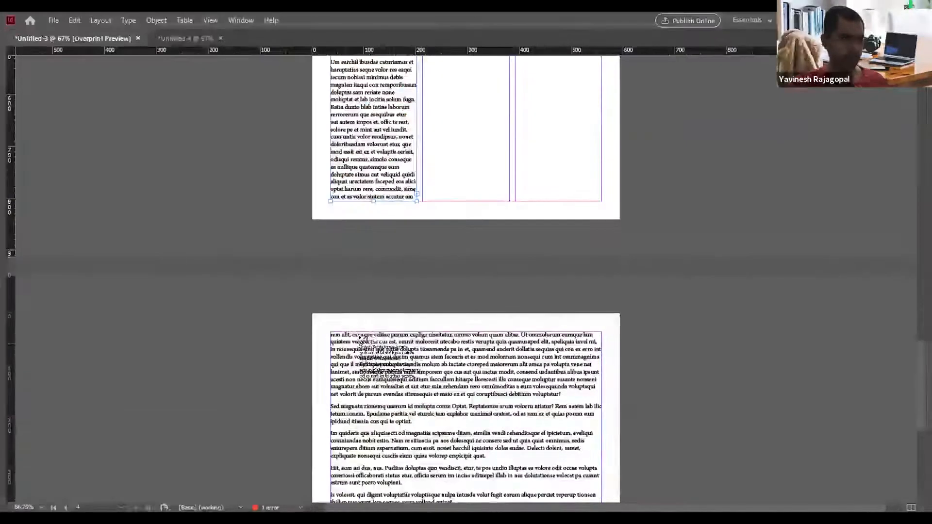
{"action": "key", "text": "Escape"}
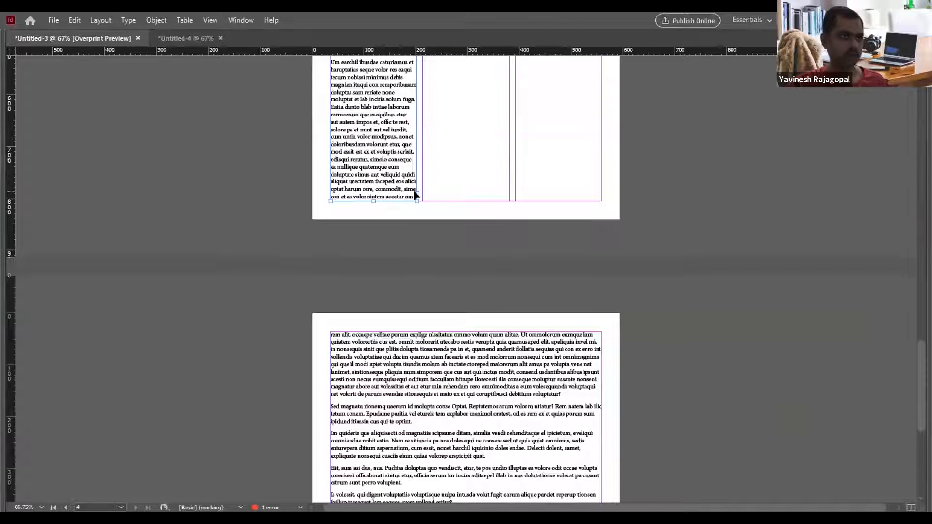
{"action": "left_click_drag", "start_coordinate": [390, 176], "coordinate": [339, 175]}
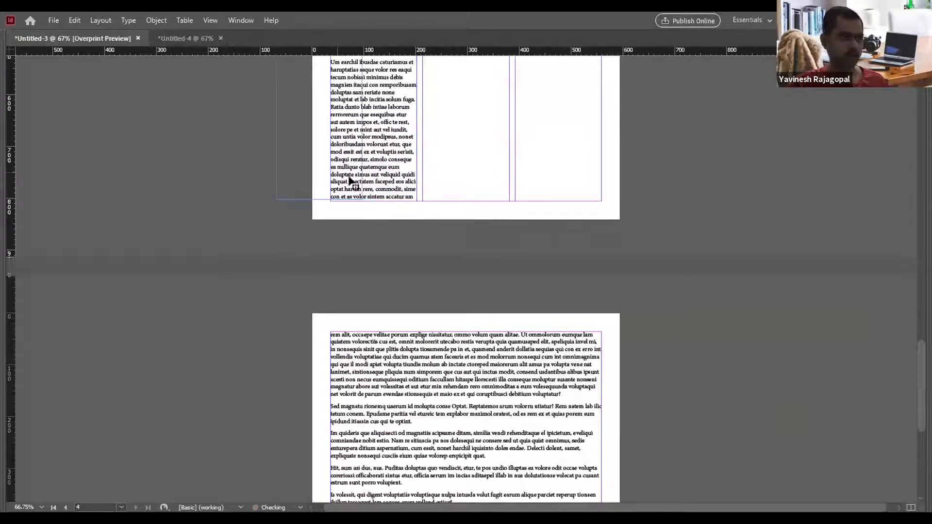
{"action": "key", "text": "ctrl+z"}
{"action": "mouse_move", "coordinate": [411, 196]}
{"action": "left_mouse_down"}
{"action": "mouse_move", "coordinate": [393, 187]}
{"action": "mouse_move", "coordinate": [417, 195]}
{"action": "left_mouse_up"}
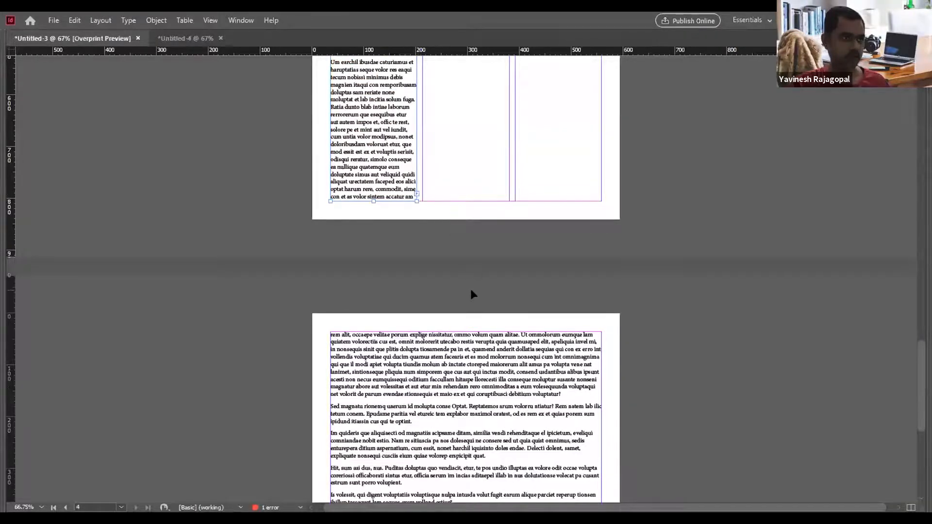
Delete the full-width threaded text frame on page 4.
{"action": "left_click", "coordinate": [332, 339]}
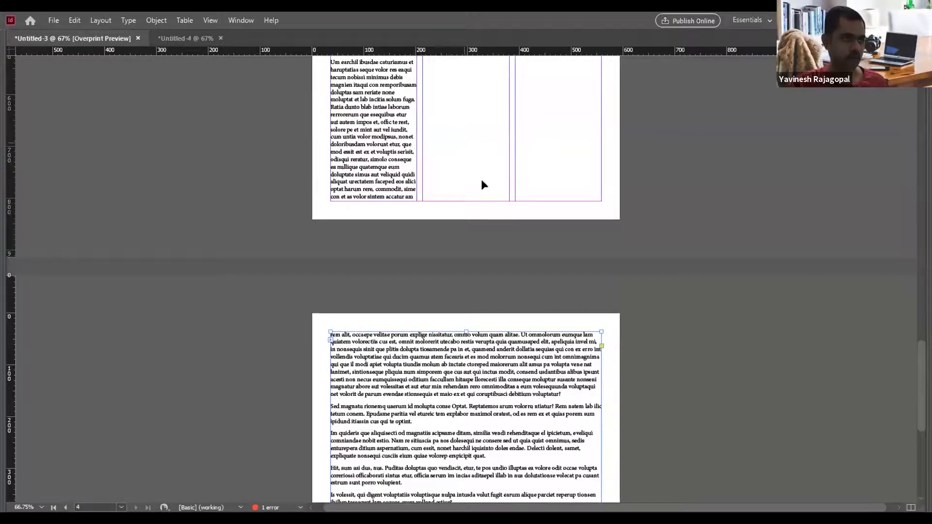
{"action": "scroll", "coordinate": [470, 182], "scroll_direction": "up", "scroll_amount": 3}
{"action": "left_click", "coordinate": [380, 214]}
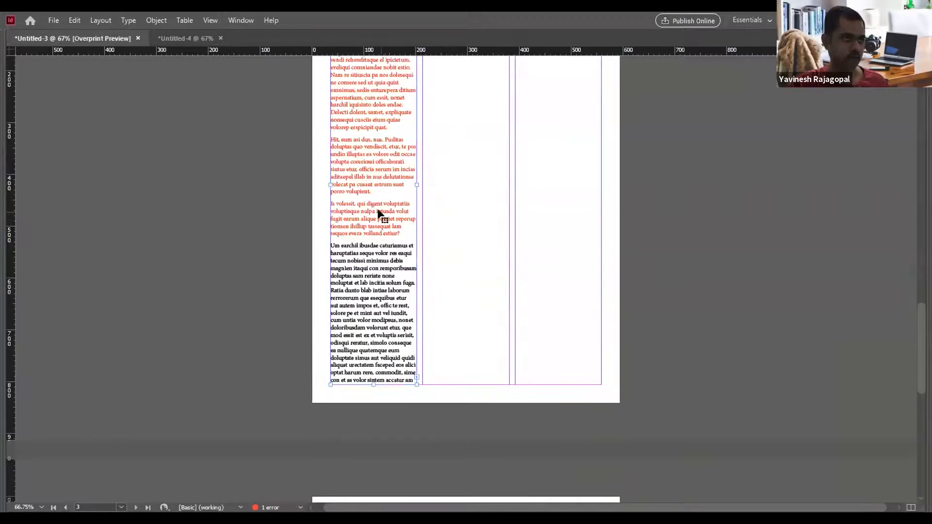
{"action": "left_click", "coordinate": [416, 378]}
{"action": "scroll", "coordinate": [444, 364], "scroll_direction": "up", "scroll_amount": 3}
{"action": "double_click", "coordinate": [354, 341]}
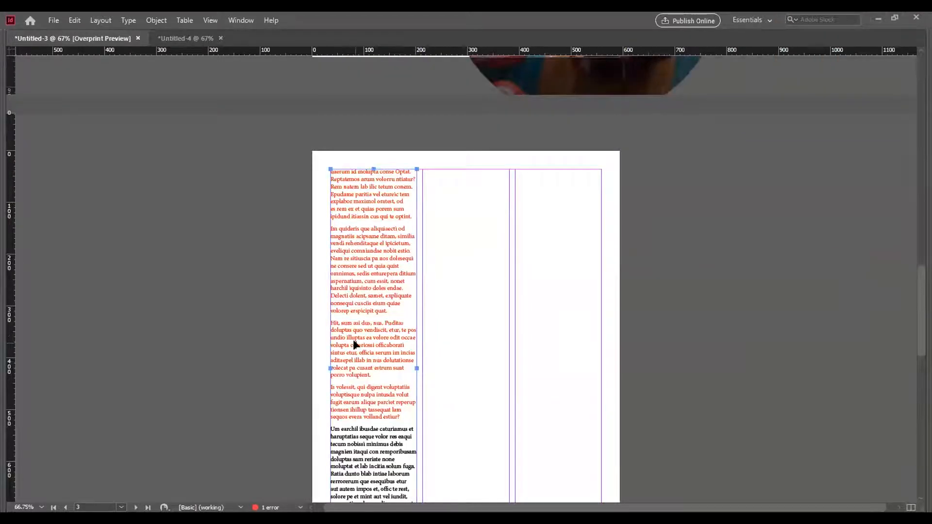
{"action": "key", "text": "ctrl+a"}
{"action": "left_click", "coordinate": [254, 349]}
{"action": "left_click", "coordinate": [442, 348]}
{"action": "scroll", "coordinate": [447, 313], "scroll_direction": "up", "scroll_amount": 5}
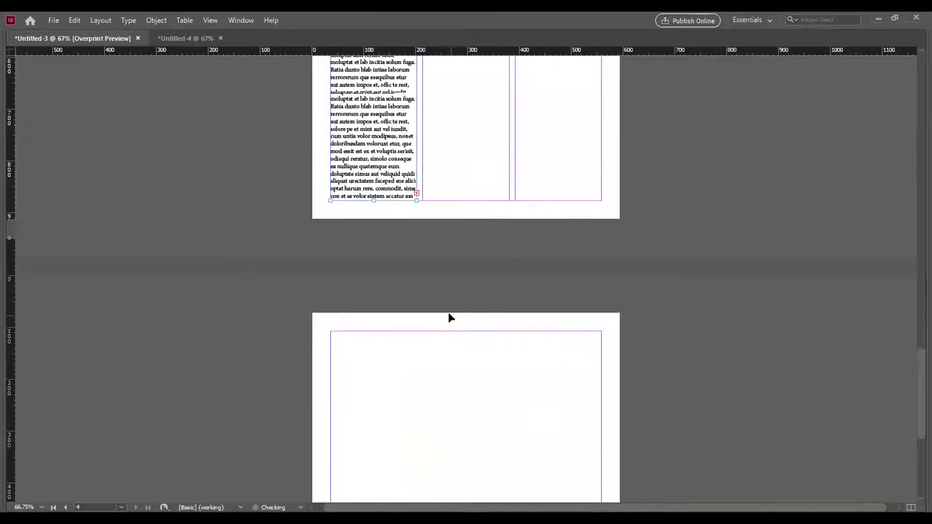
Flow the overset text from page 3's first column into its second and third columns.
{"action": "left_click", "coordinate": [404, 309]}
{"action": "left_click", "coordinate": [416, 305]}
{"action": "scroll", "coordinate": [437, 340], "scroll_direction": "up", "scroll_amount": 10}
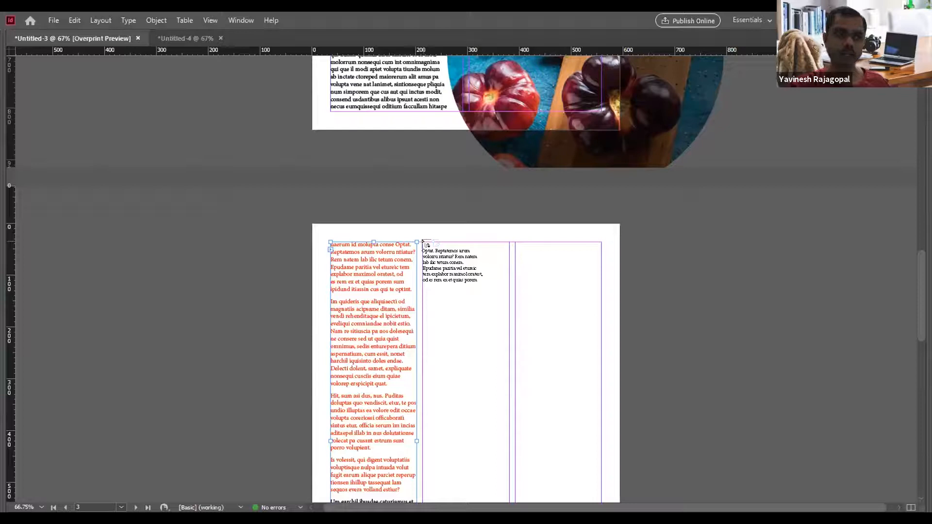
{"action": "left_click", "coordinate": [422, 241]}
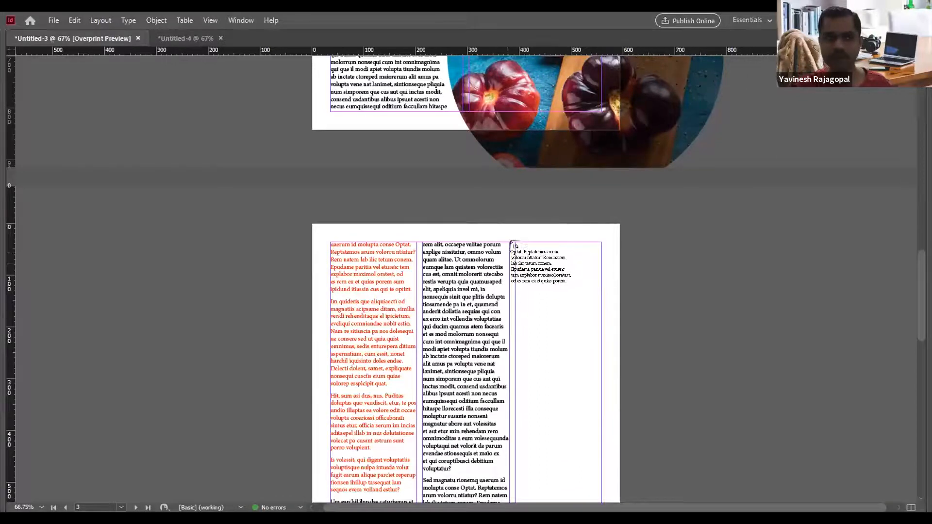
{"action": "left_click", "coordinate": [515, 243]}
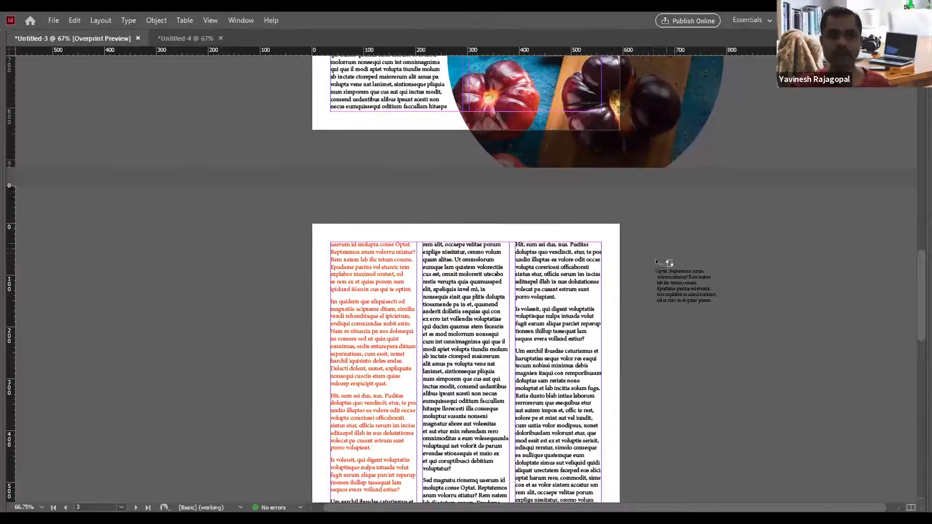
{"action": "key", "text": "Escape"}
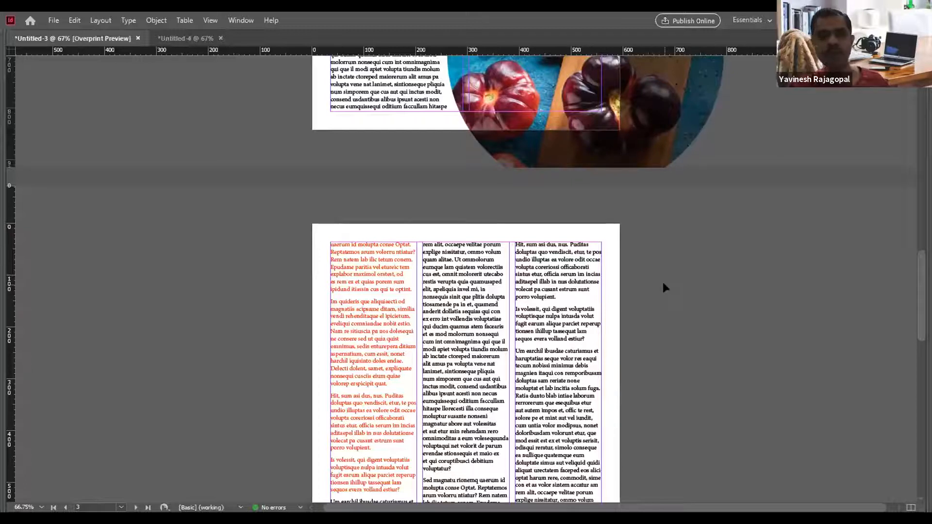
{"action": "key", "text": "Tab"}
{"action": "scroll", "coordinate": [145, 183], "scroll_direction": "down", "scroll_amount": 5}
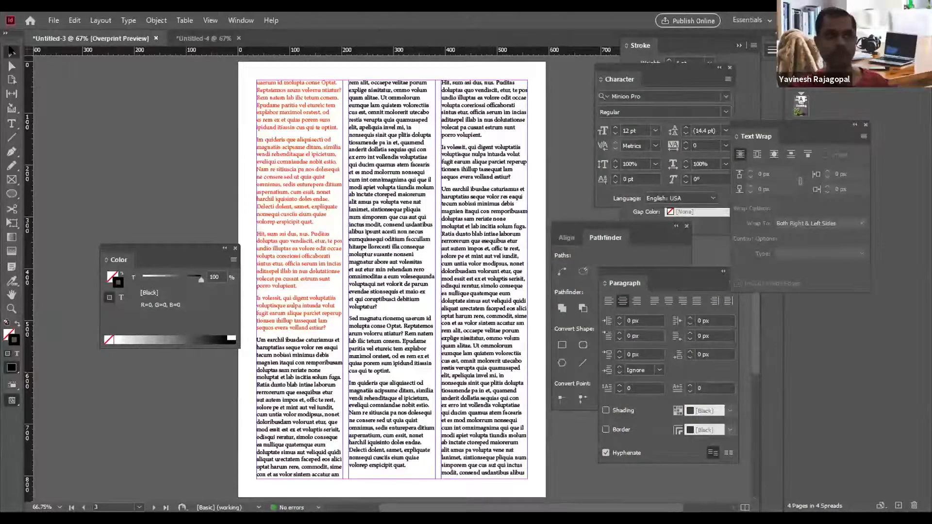
{"action": "key", "text": "shift+Tab"}
{"action": "key", "text": "Tab"}
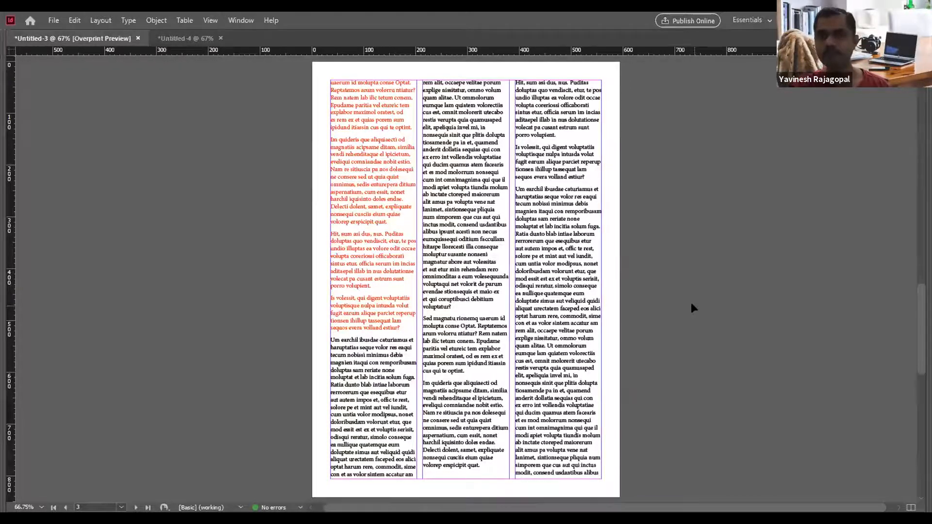
{"action": "scroll", "coordinate": [691, 305], "scroll_direction": "up", "scroll_amount": 3}
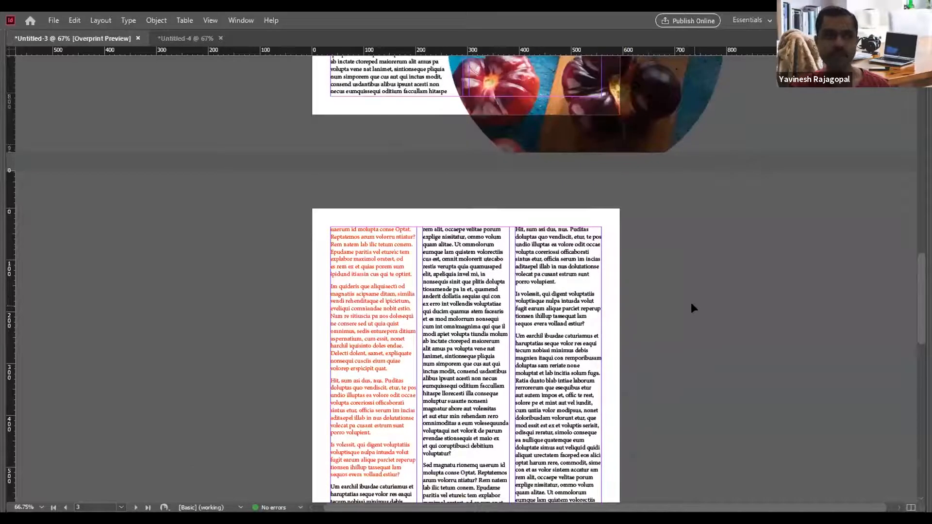
{"action": "scroll", "coordinate": [539, 266], "scroll_direction": "down", "scroll_amount": 2}
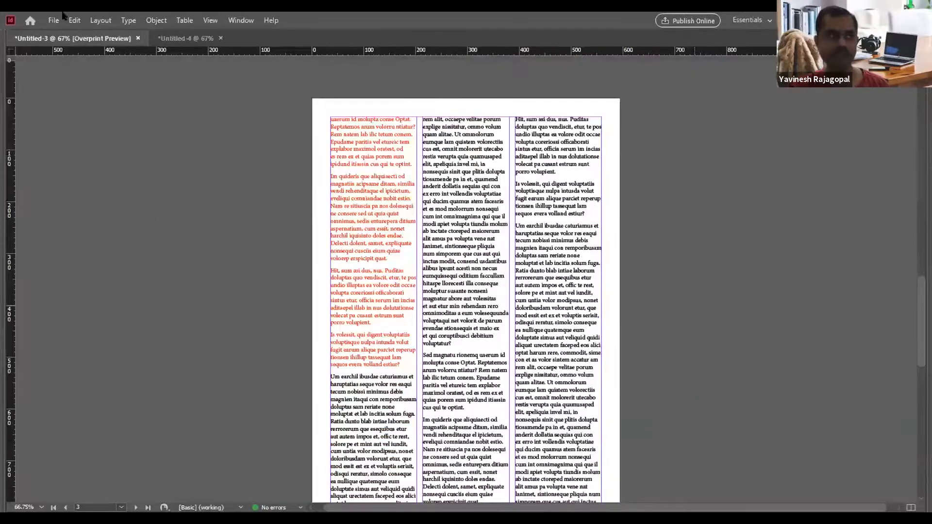
{"action": "scroll", "coordinate": [128, 194], "scroll_direction": "down", "scroll_amount": 2}
{"action": "key", "text": "alt+t"}
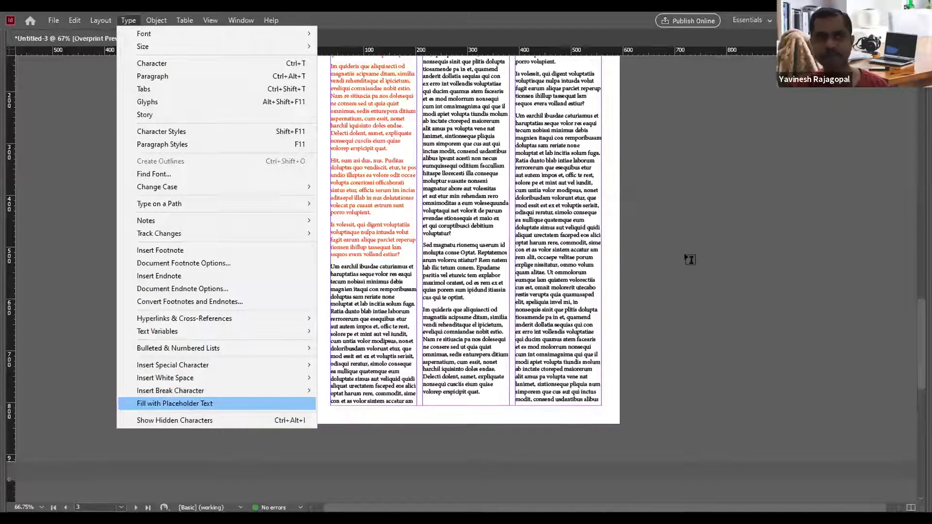
{"action": "key", "text": "Escape"}
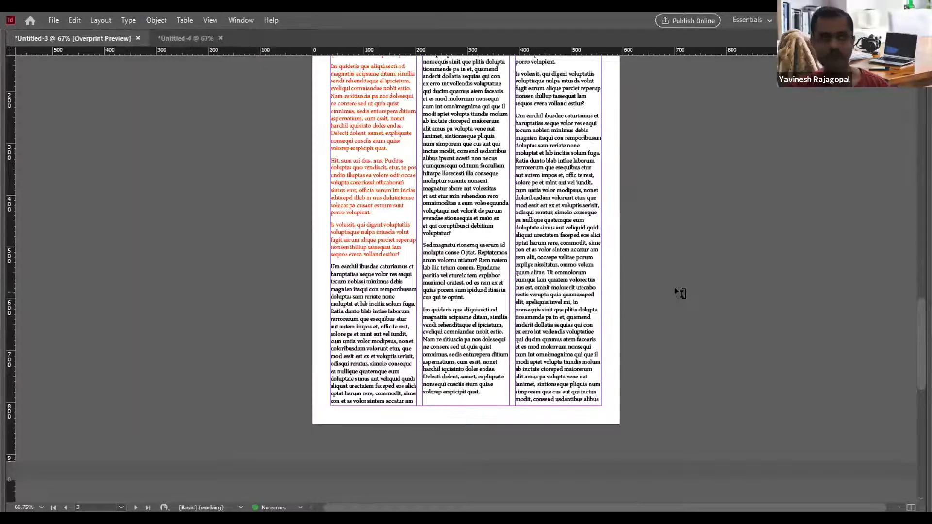
{"action": "scroll", "coordinate": [677, 285], "scroll_direction": "up", "scroll_amount": 3}
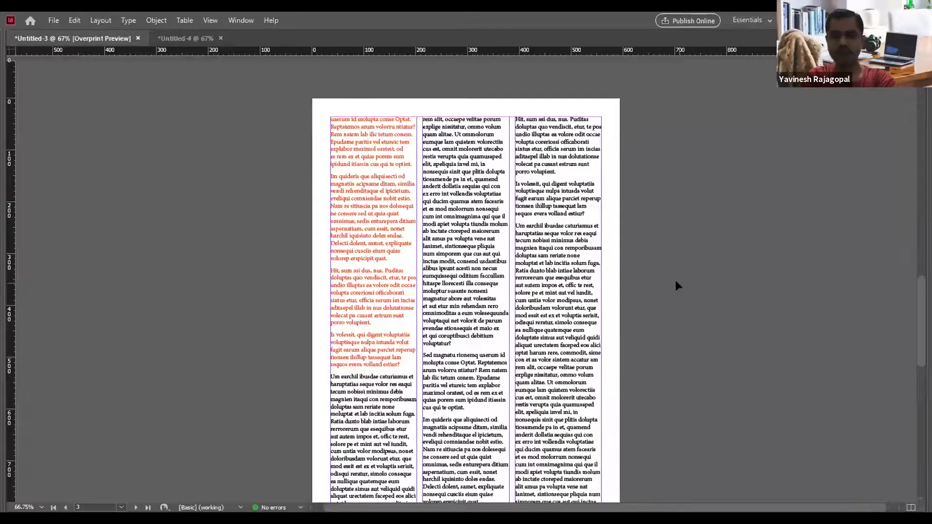
Delete the second and third text frames on page 3 and widen the first one across all three columns.
{"action": "left_click_drag", "start_coordinate": [593, 224], "coordinate": [466, 271]}
{"action": "left_click", "coordinate": [415, 315]}
{"action": "left_click_drag", "start_coordinate": [415, 315], "coordinate": [600, 313]}
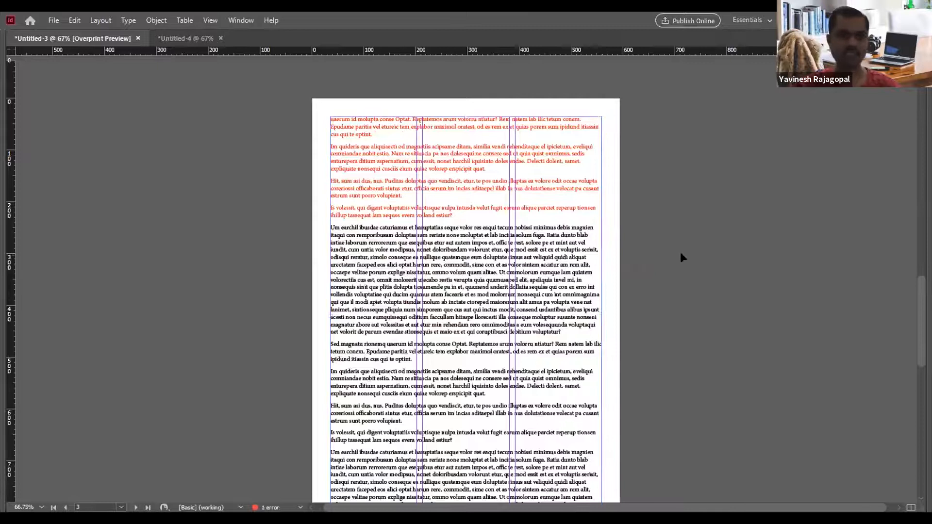
{"action": "left_click", "coordinate": [356, 175]}
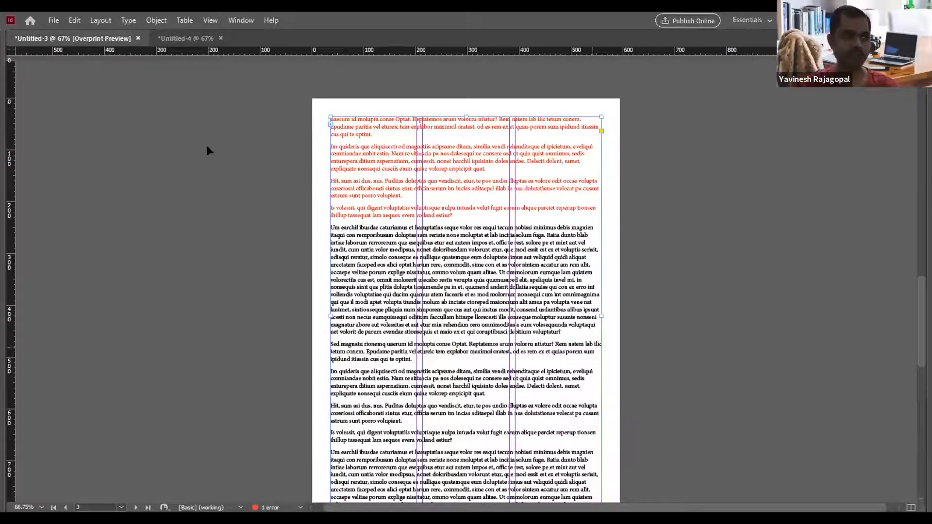
Narrow page 3's full-width text frame to the first column and flow its overset text into the second column.
{"action": "key", "text": "Tab"}
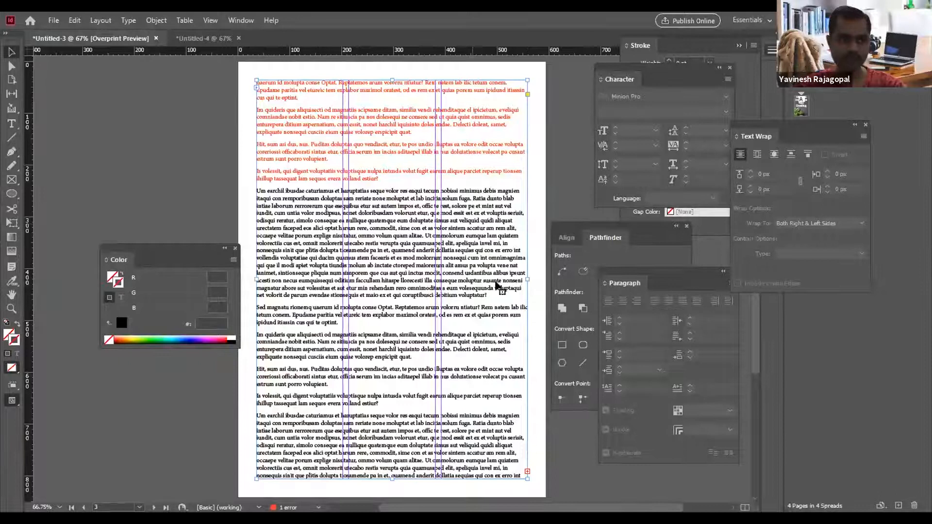
{"action": "left_click_drag", "start_coordinate": [521, 277], "coordinate": [342, 280]}
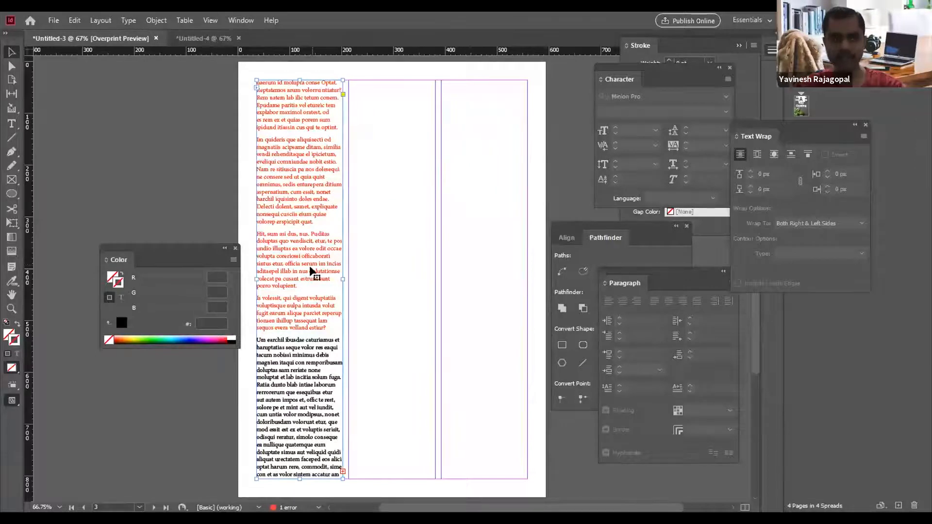
{"action": "scroll", "coordinate": [310, 266], "scroll_direction": "down", "scroll_amount": 3}
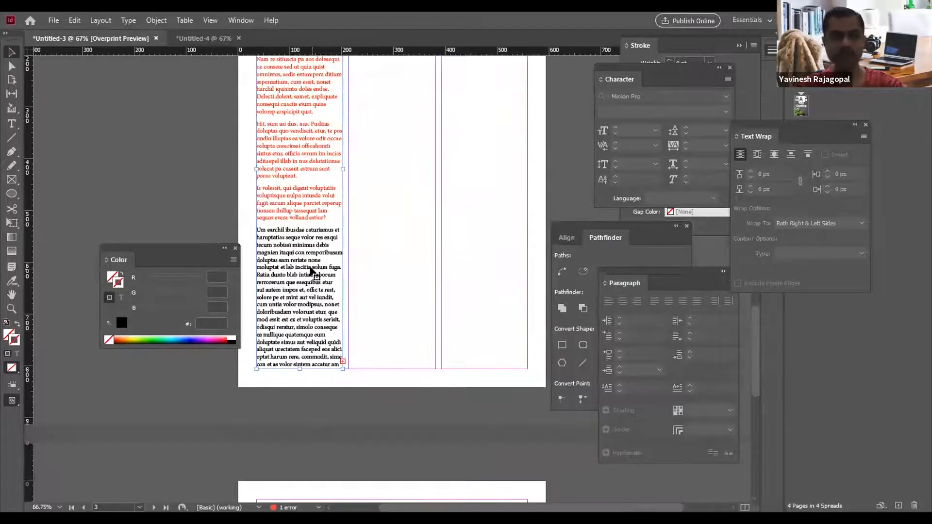
{"action": "left_click", "coordinate": [343, 361]}
{"action": "scroll", "coordinate": [358, 293], "scroll_direction": "up", "scroll_amount": 3}
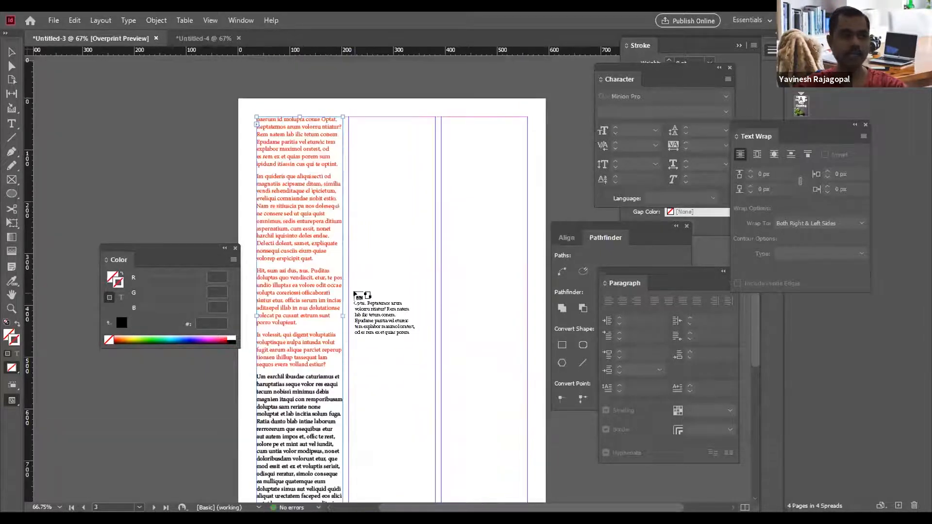
{"action": "scroll", "coordinate": [344, 201], "scroll_direction": "up", "scroll_amount": 3}
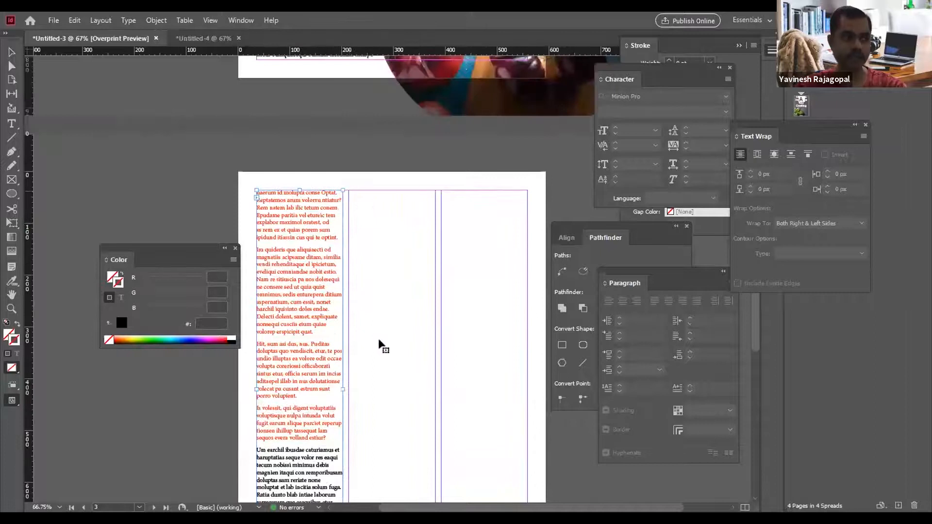
{"action": "left_click", "coordinate": [380, 343]}
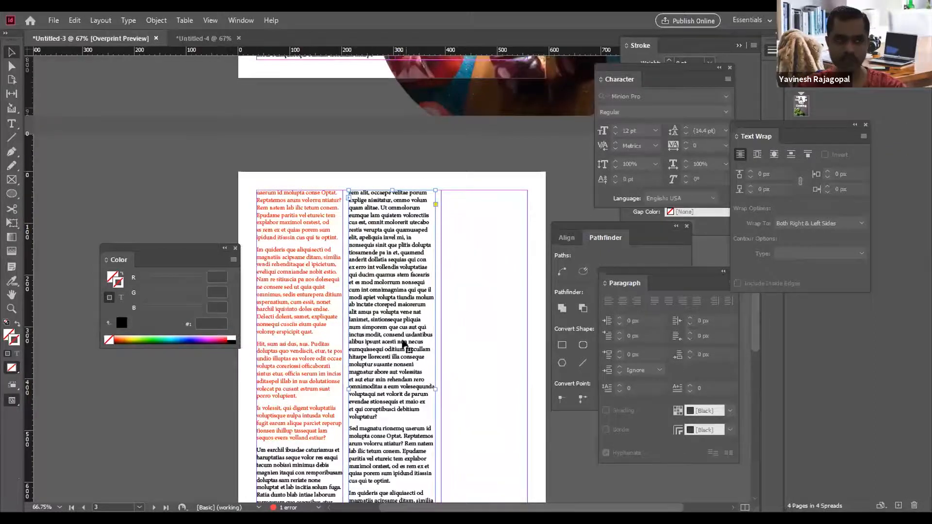
Flow the overset text from page 3's second column into its third column.
{"action": "scroll", "coordinate": [393, 338], "scroll_direction": "down", "scroll_amount": 5}
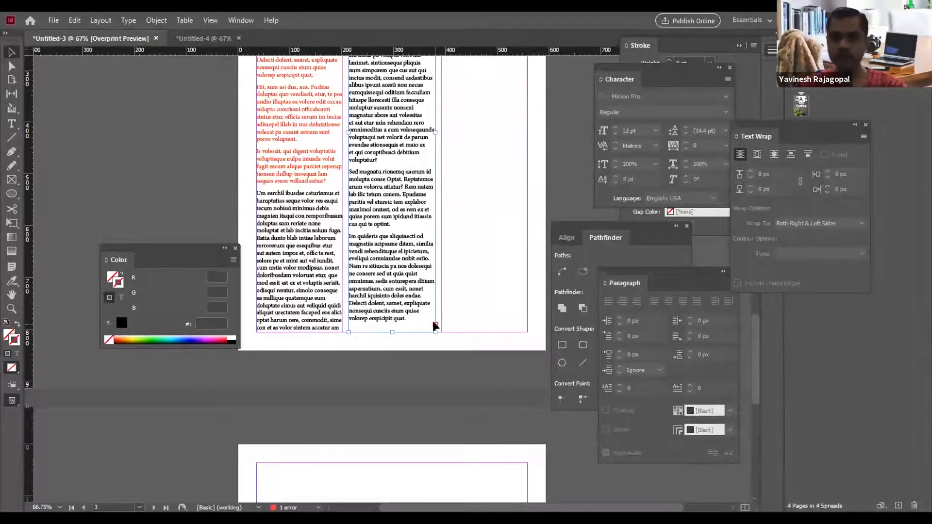
{"action": "left_click", "coordinate": [435, 326]}
{"action": "scroll", "coordinate": [458, 296], "scroll_direction": "up", "scroll_amount": 6}
{"action": "left_click", "coordinate": [440, 266]}
{"action": "key", "text": "ctrl+z"}
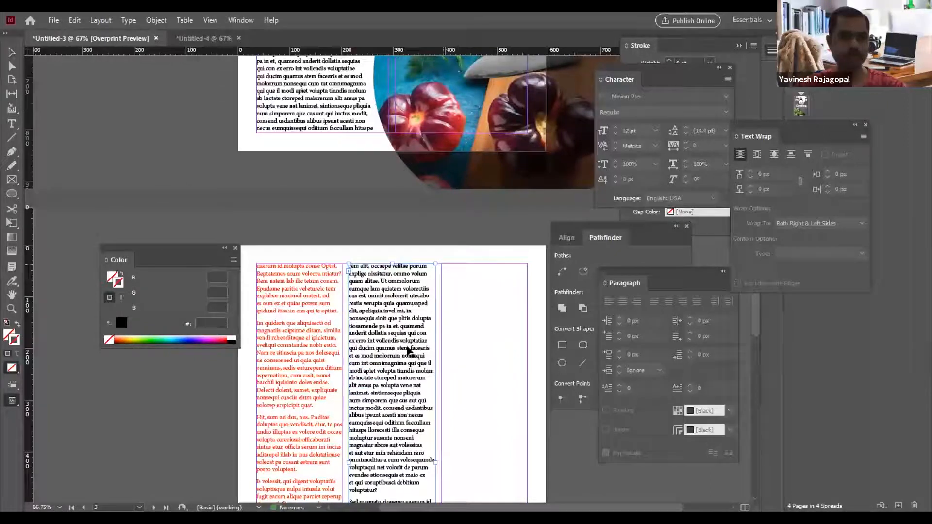
{"action": "key", "text": "ctrl+shift+z"}
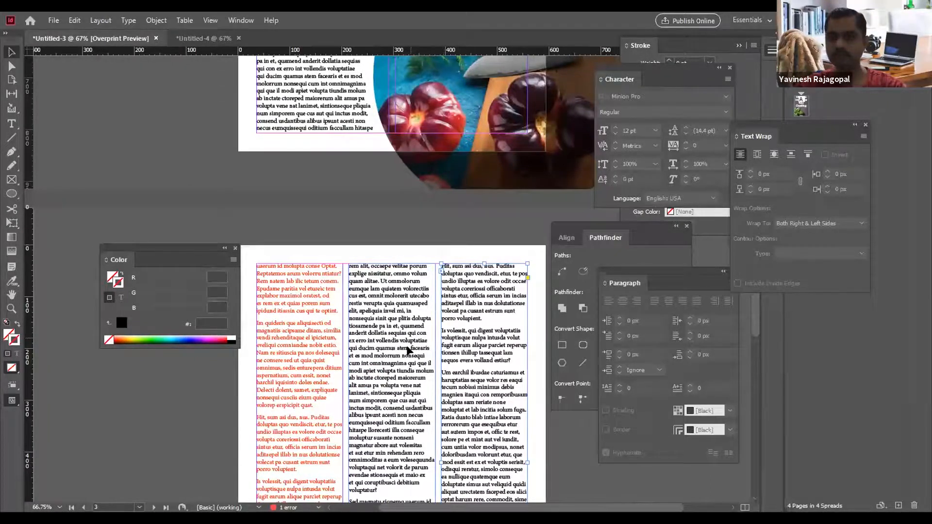
Thread the overset text from page 3's third column into a full-width text frame on page 4.
{"action": "scroll", "coordinate": [408, 350], "scroll_direction": "down", "scroll_amount": 3}
{"action": "scroll", "coordinate": [409, 350], "scroll_direction": "down", "scroll_amount": 3}
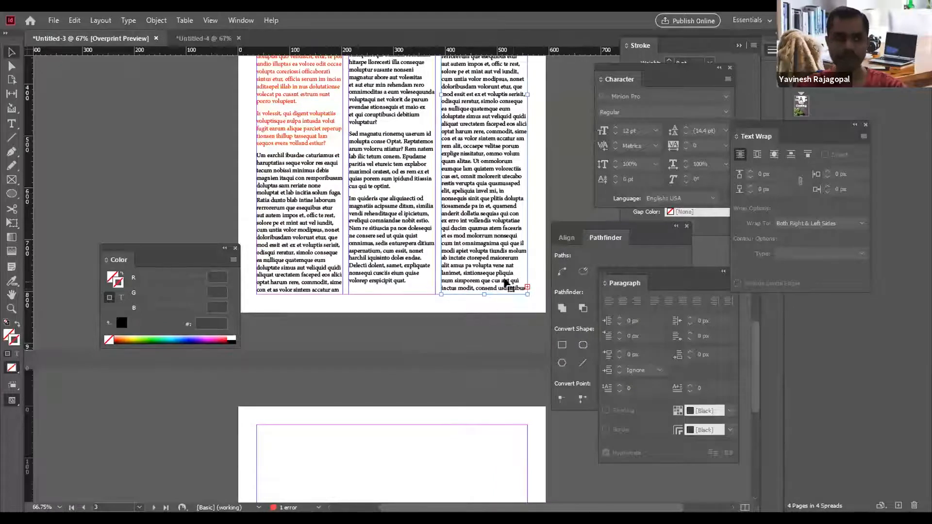
{"action": "left_click", "coordinate": [527, 288]}
{"action": "left_click", "coordinate": [259, 427]}
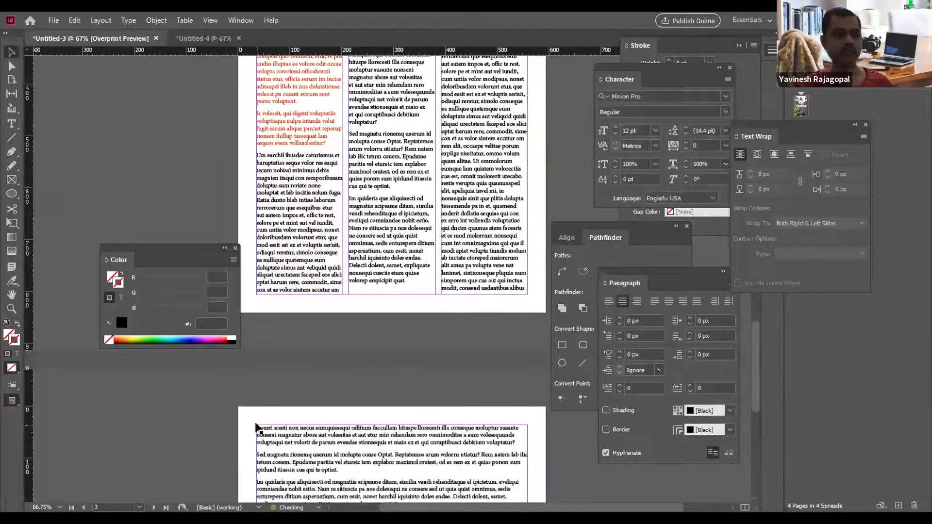
Examine how the threaded text runs through page 4 and across page 3's three columns.
{"action": "scroll", "coordinate": [440, 408], "scroll_direction": "down", "scroll_amount": 3}
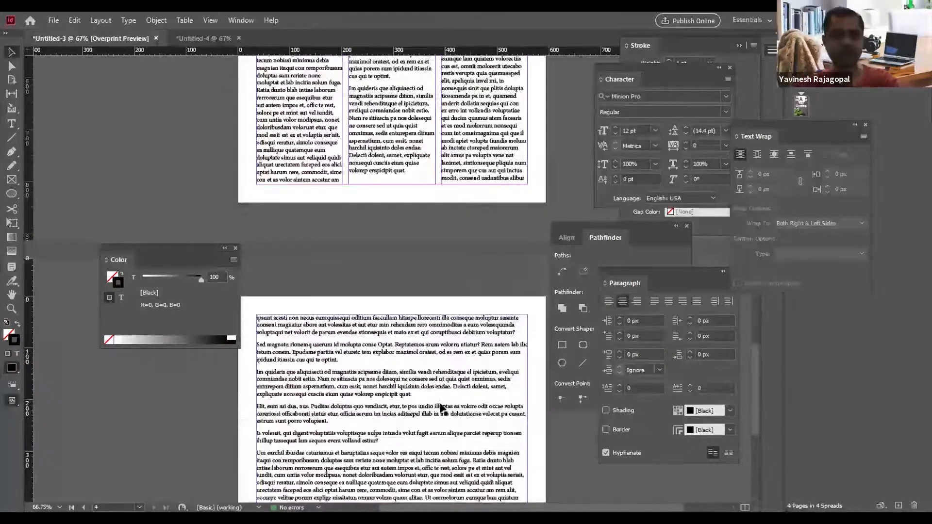
{"action": "scroll", "coordinate": [438, 399], "scroll_direction": "down", "scroll_amount": 1}
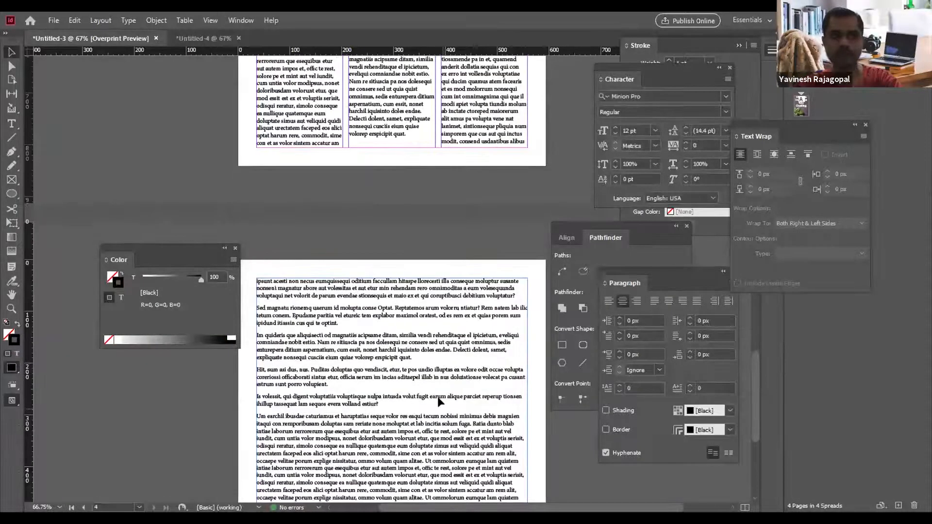
{"action": "scroll", "coordinate": [439, 399], "scroll_direction": "down", "scroll_amount": 5}
{"action": "scroll", "coordinate": [437, 396], "scroll_direction": "down", "scroll_amount": 2}
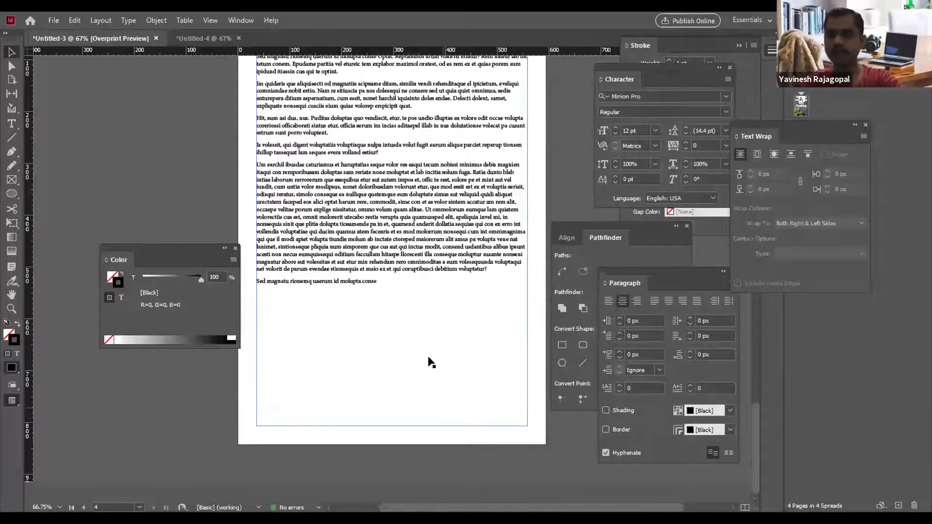
{"action": "scroll", "coordinate": [431, 362], "scroll_direction": "up", "scroll_amount": 5}
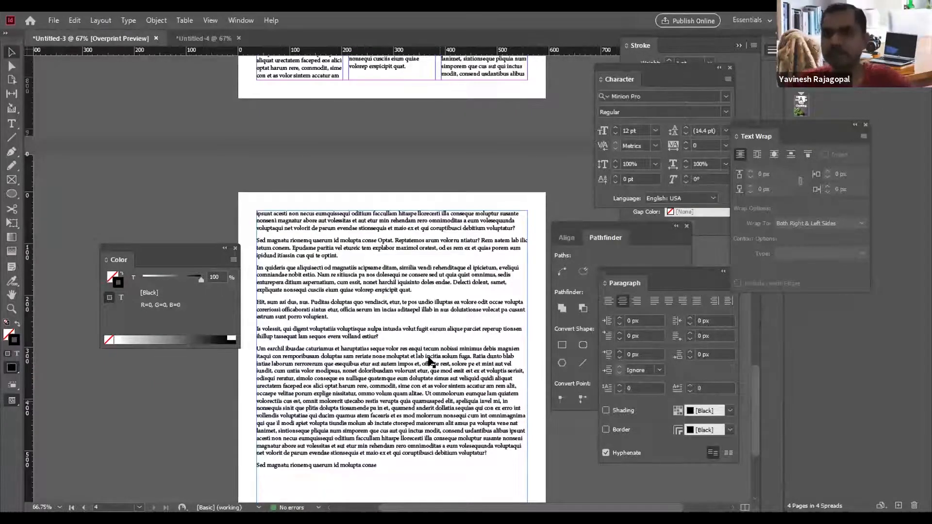
{"action": "scroll", "coordinate": [431, 362], "scroll_direction": "up", "scroll_amount": 10}
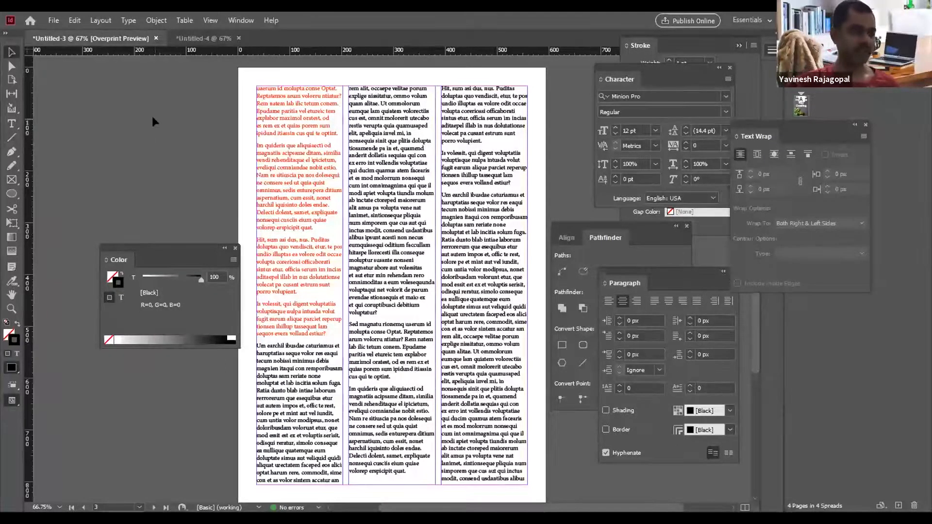
{"action": "key", "text": "Tab"}
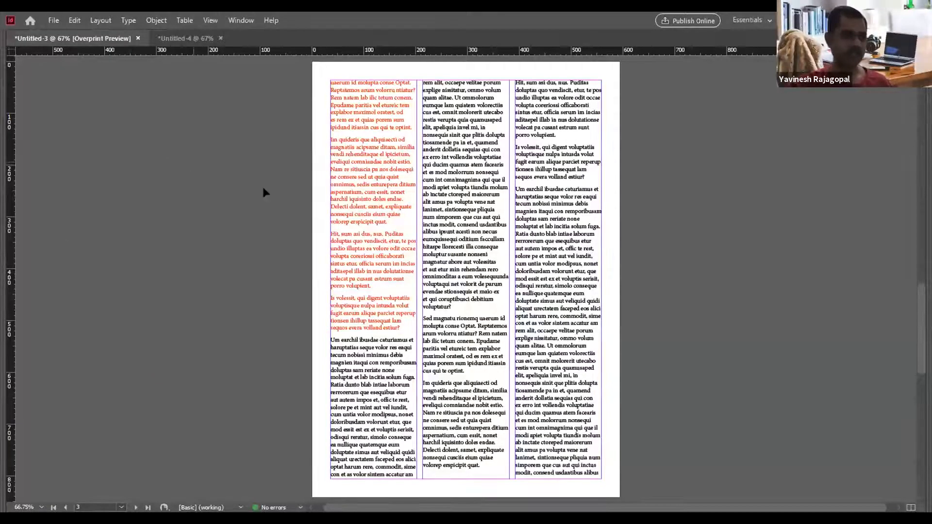
{"action": "key", "text": "ctrl+minus"}
{"action": "key", "text": "F10"}
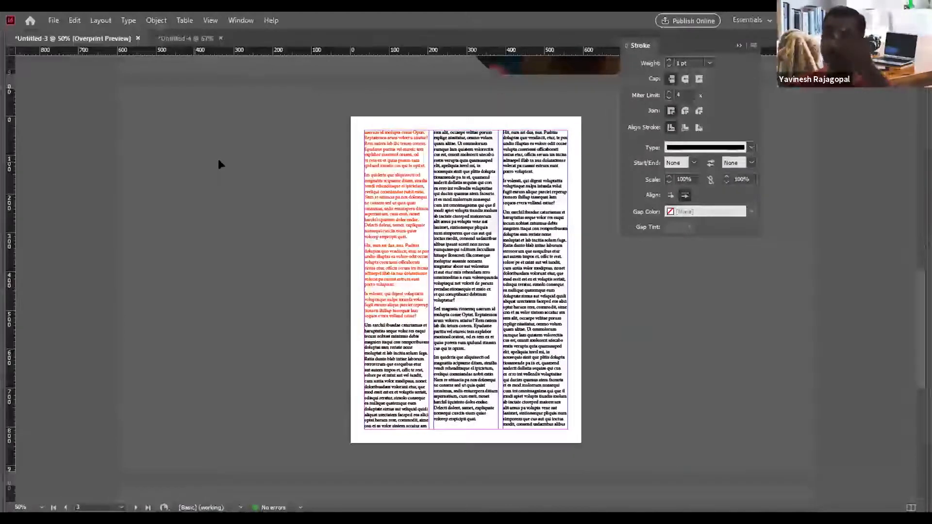
{"action": "key", "text": "Tab"}
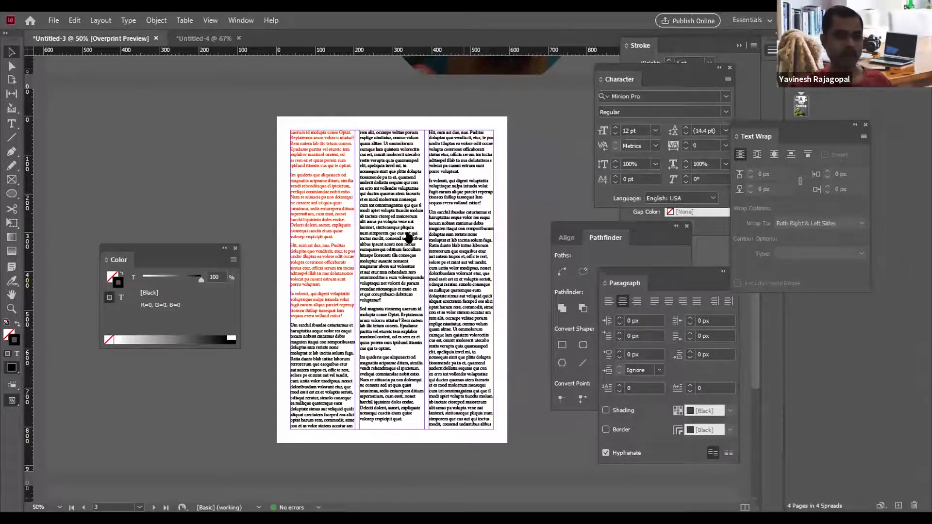
Switch to the browser and download the Pexels cooking photo of a woman in a striped shirt eating from a pan.
{"action": "key", "text": "alt+Tab"}
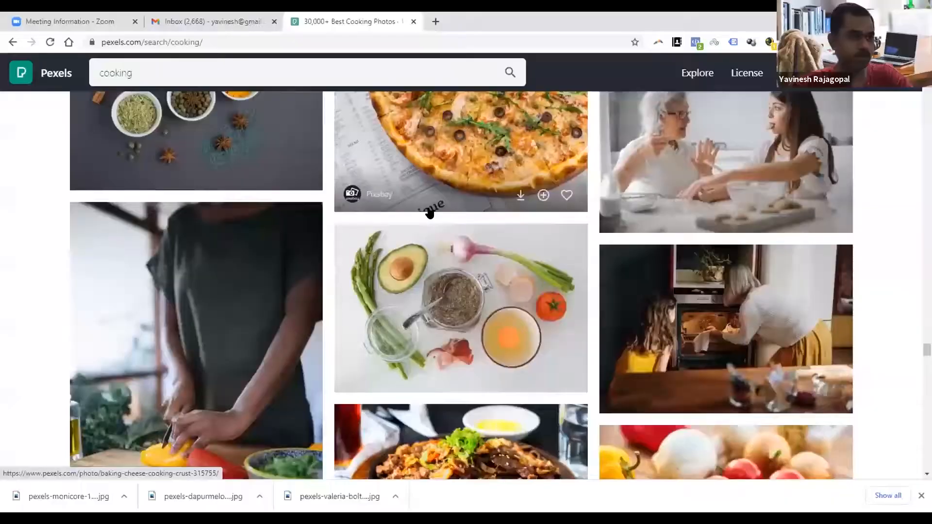
{"action": "scroll", "coordinate": [440, 207], "scroll_direction": "down", "scroll_amount": 2}
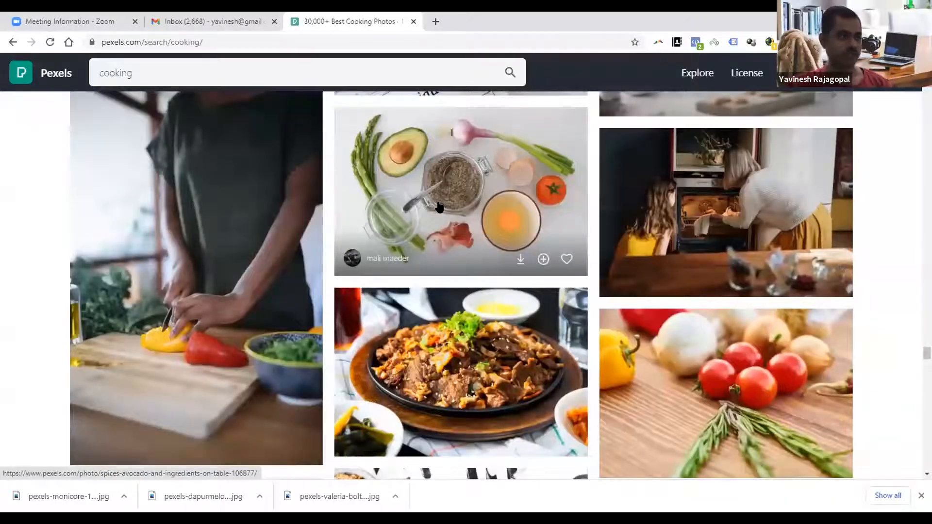
{"action": "scroll", "coordinate": [439, 206], "scroll_direction": "down", "scroll_amount": 5}
{"action": "scroll", "coordinate": [439, 207], "scroll_direction": "down", "scroll_amount": 1}
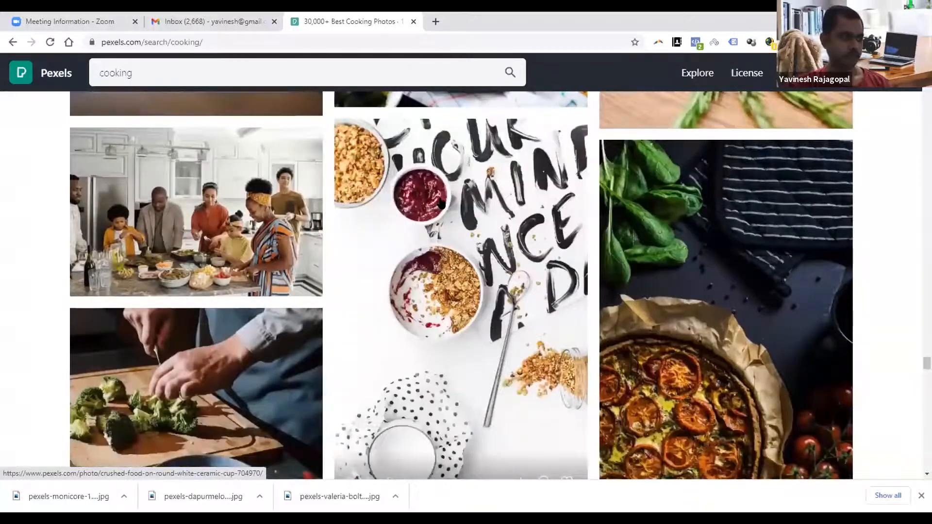
{"action": "scroll", "coordinate": [439, 204], "scroll_direction": "down", "scroll_amount": 1}
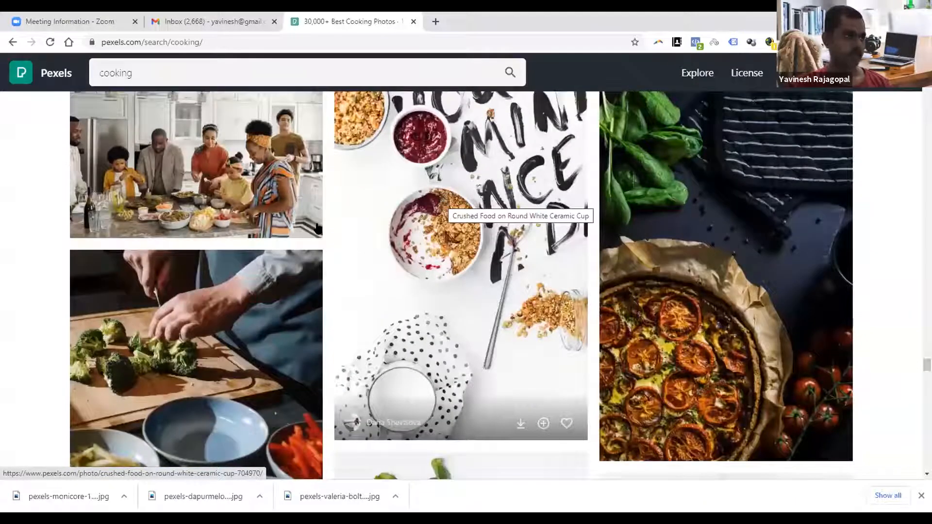
{"action": "scroll", "coordinate": [204, 206], "scroll_direction": "up", "scroll_amount": 2}
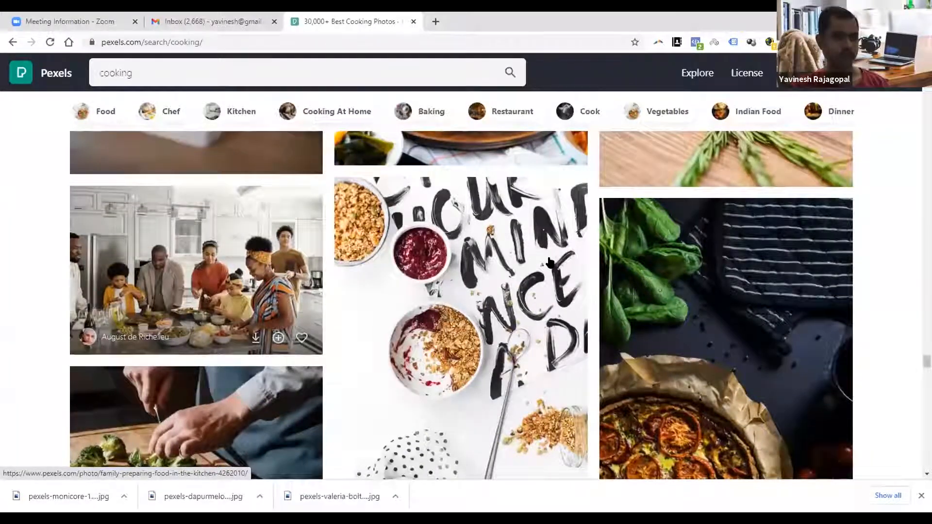
{"action": "scroll", "coordinate": [550, 262], "scroll_direction": "down", "scroll_amount": 5}
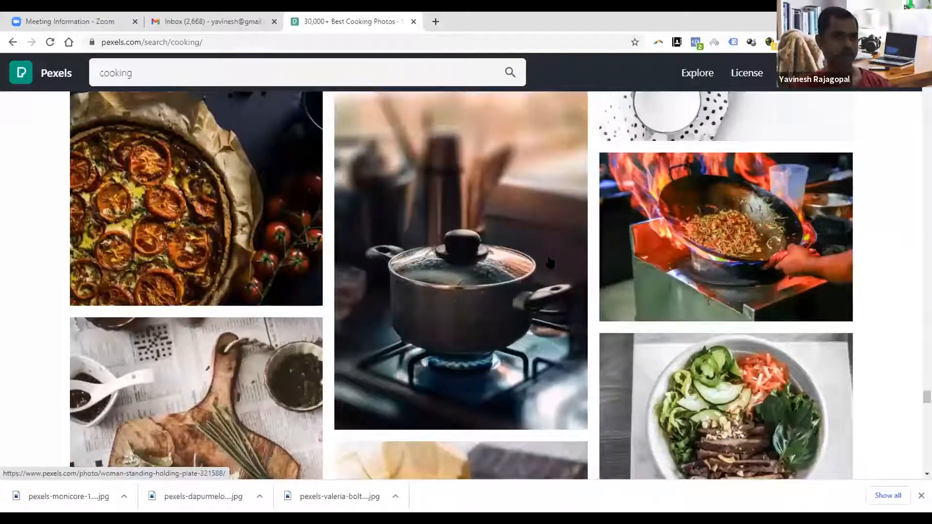
{"action": "scroll", "coordinate": [550, 262], "scroll_direction": "down", "scroll_amount": 5}
{"action": "scroll", "coordinate": [680, 249], "scroll_direction": "up", "scroll_amount": 1}
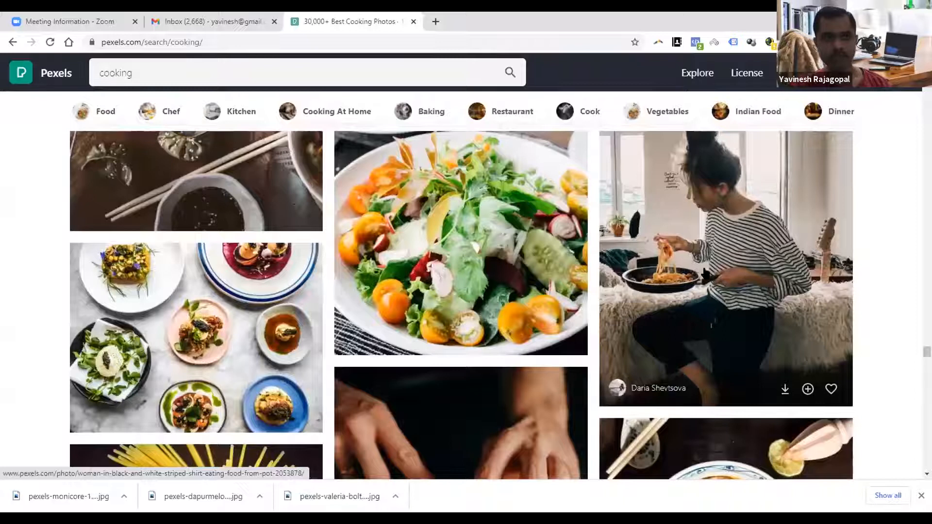
{"action": "scroll", "coordinate": [691, 282], "scroll_direction": "up", "scroll_amount": 1}
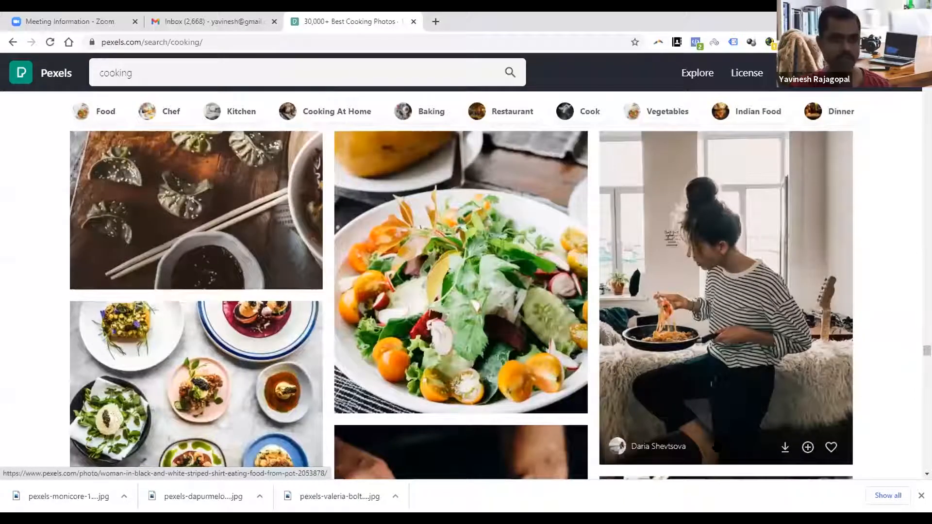
{"action": "scroll", "coordinate": [776, 386], "scroll_direction": "down", "scroll_amount": 1}
{"action": "left_click", "coordinate": [784, 390]}
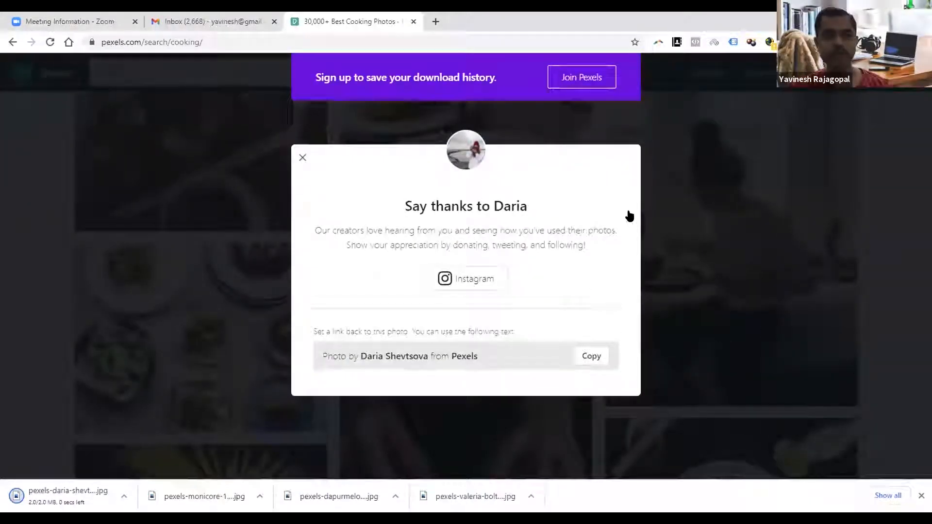
{"action": "left_click", "coordinate": [679, 221]}
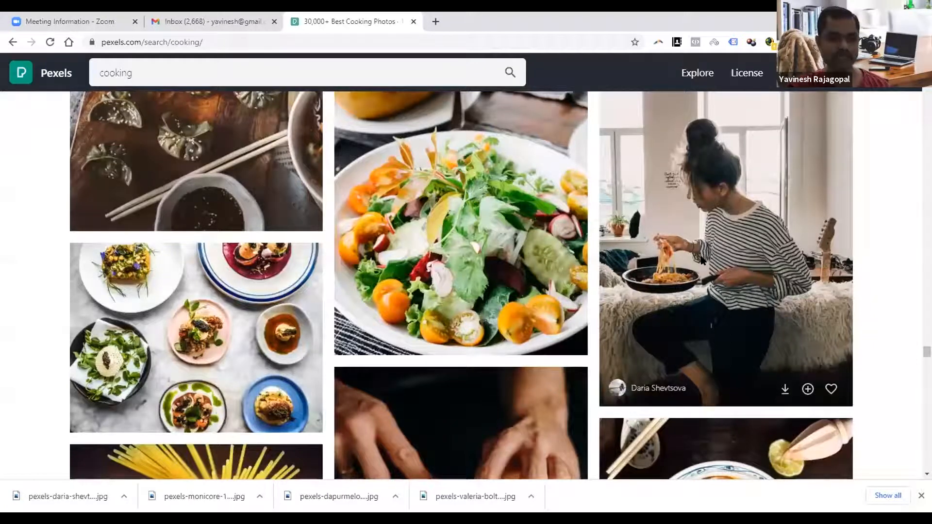
Download the Pexels cooking photo of the dark bowl of food on a grey surface with a hand beside it.
{"action": "scroll", "coordinate": [612, 275], "scroll_direction": "down", "scroll_amount": 4}
{"action": "scroll", "coordinate": [622, 247], "scroll_direction": "down", "scroll_amount": 4}
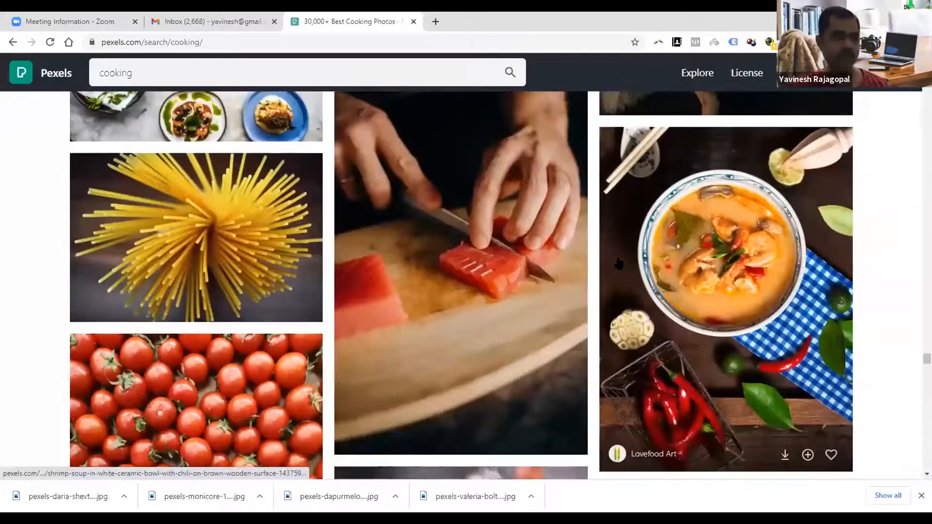
{"action": "scroll", "coordinate": [621, 247], "scroll_direction": "down", "scroll_amount": 6}
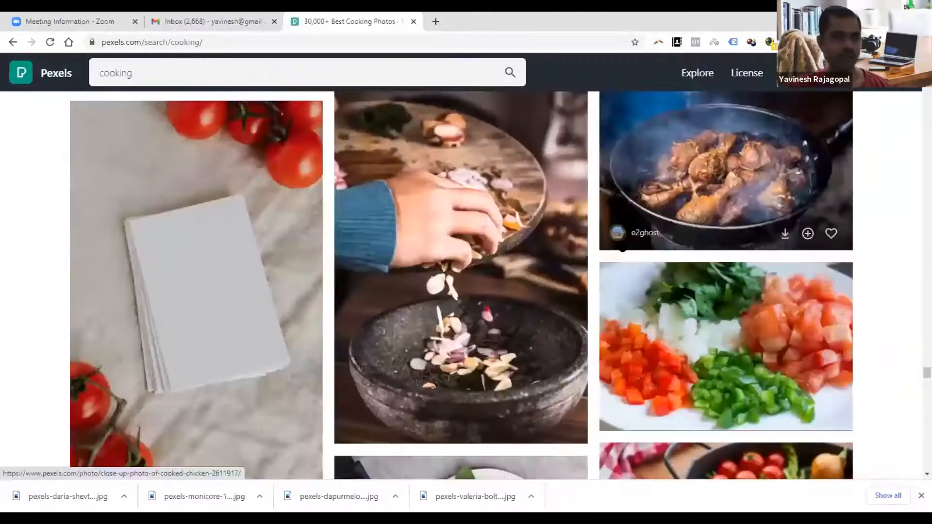
{"action": "scroll", "coordinate": [621, 246], "scroll_direction": "down", "scroll_amount": 3}
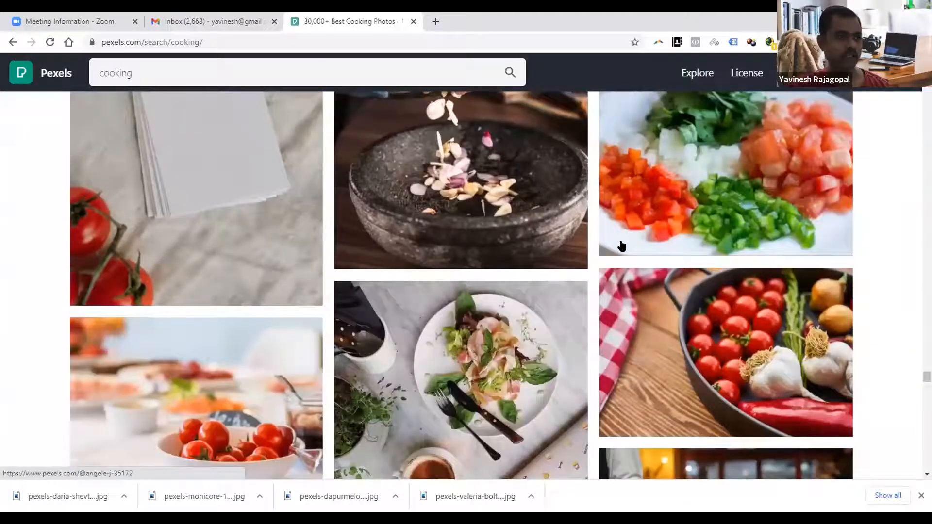
{"action": "scroll", "coordinate": [622, 246], "scroll_direction": "down", "scroll_amount": 10}
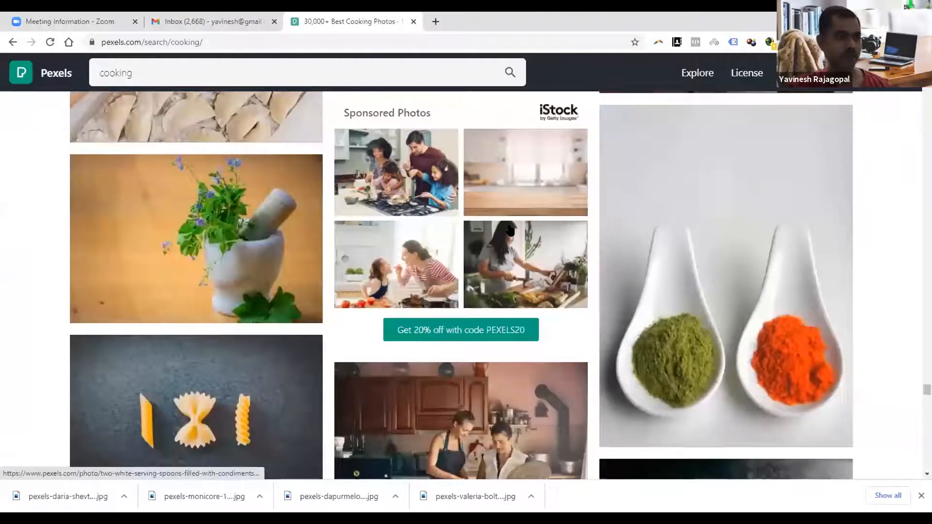
{"action": "scroll", "coordinate": [510, 230], "scroll_direction": "down", "scroll_amount": 10}
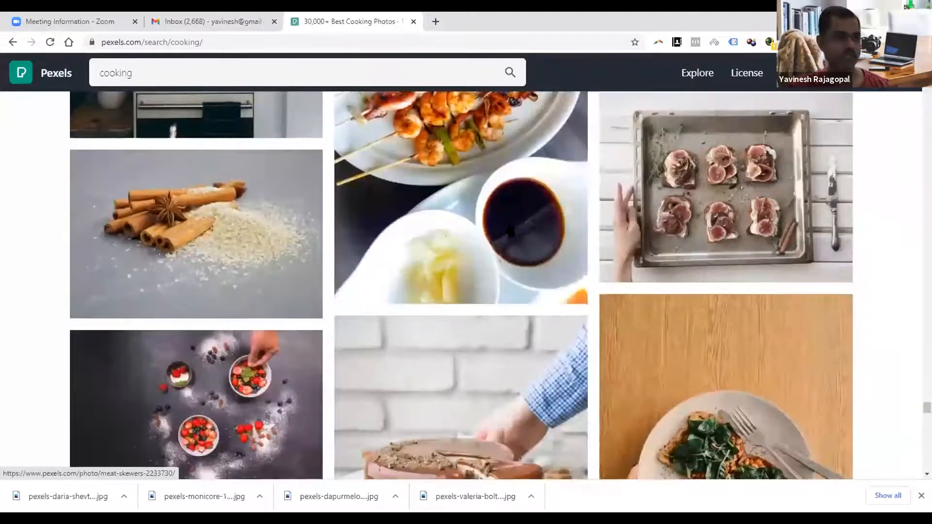
{"action": "scroll", "coordinate": [510, 230], "scroll_direction": "down", "scroll_amount": 4}
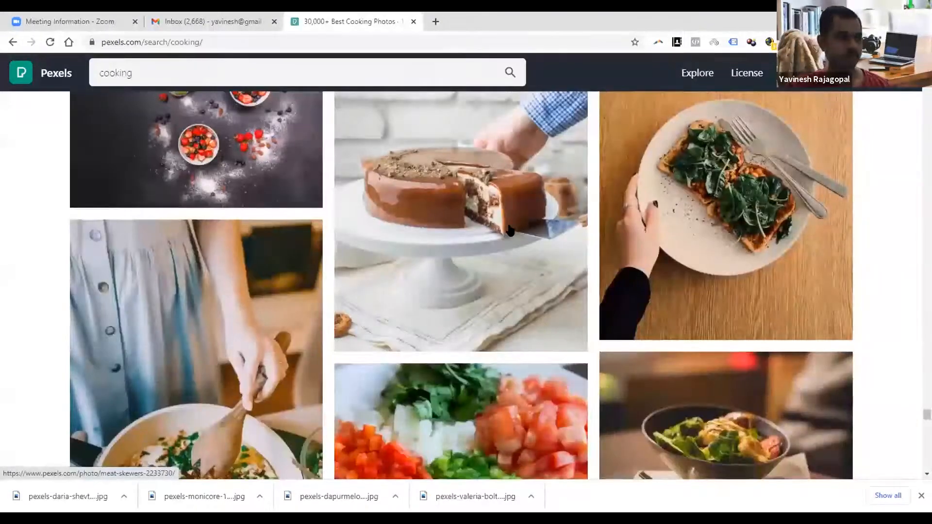
{"action": "scroll", "coordinate": [510, 230], "scroll_direction": "down", "scroll_amount": 8}
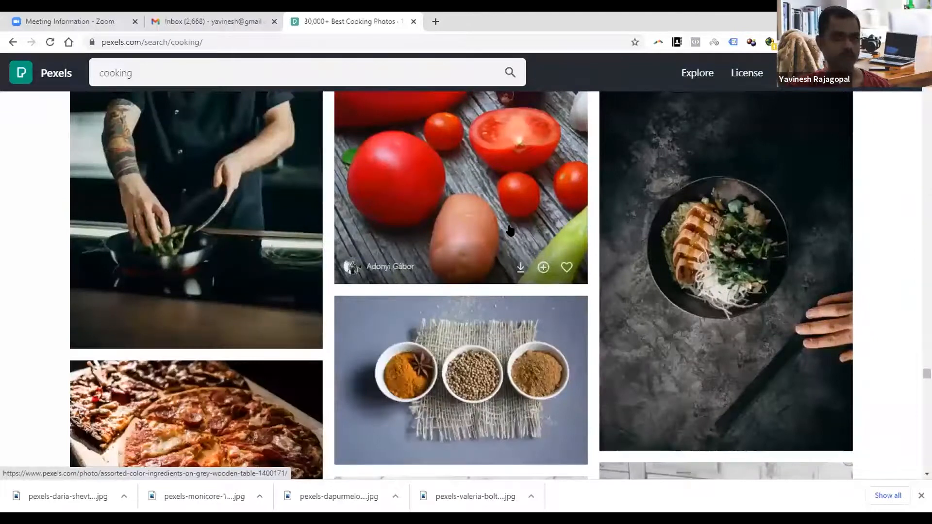
{"action": "scroll", "coordinate": [510, 230], "scroll_direction": "up", "scroll_amount": 1}
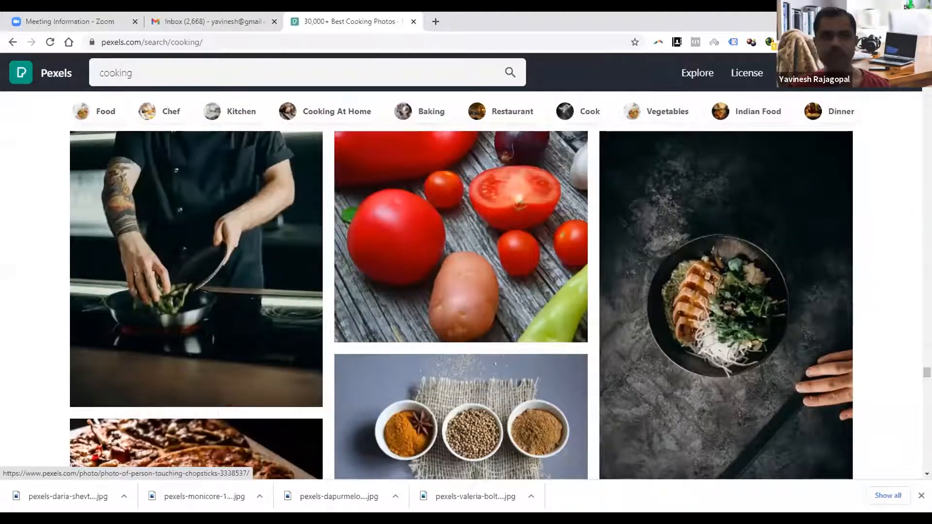
{"action": "scroll", "coordinate": [781, 376], "scroll_direction": "down", "scroll_amount": 2}
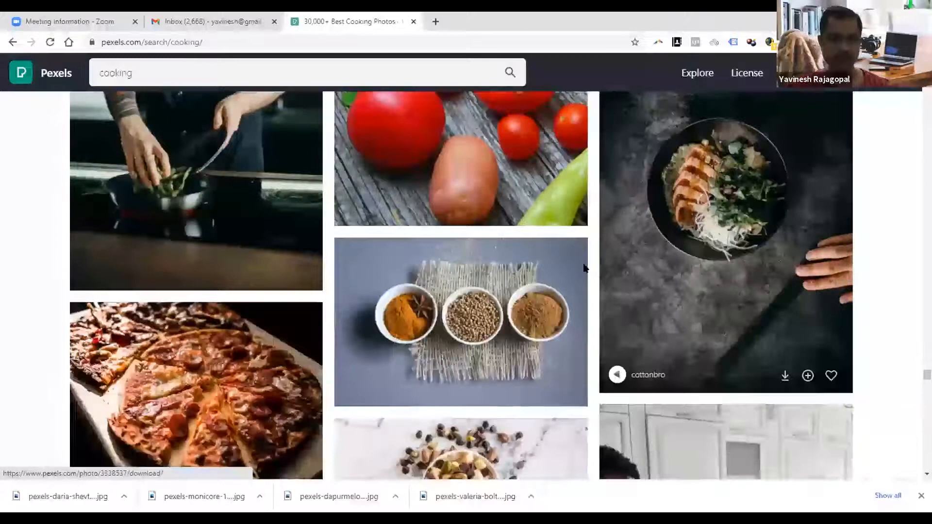
{"action": "left_click", "coordinate": [784, 375]}
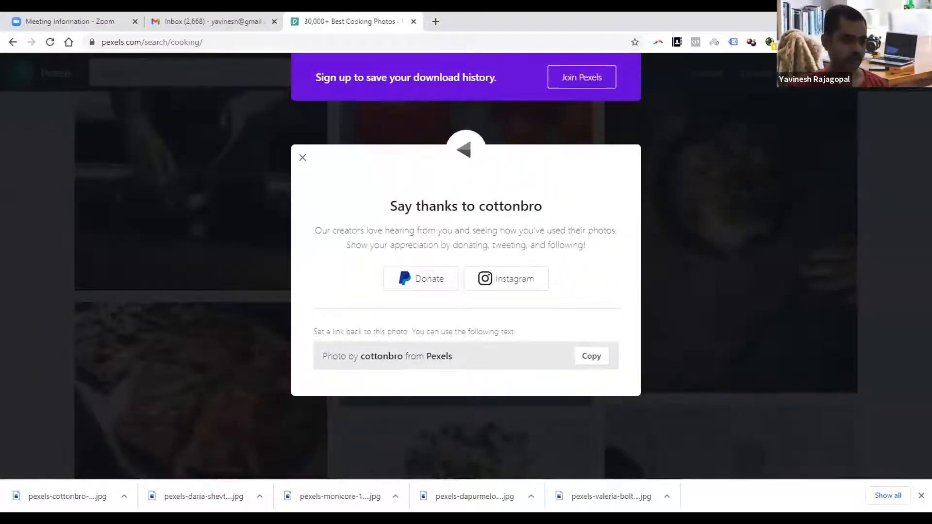
{"action": "key", "text": "Escape"}
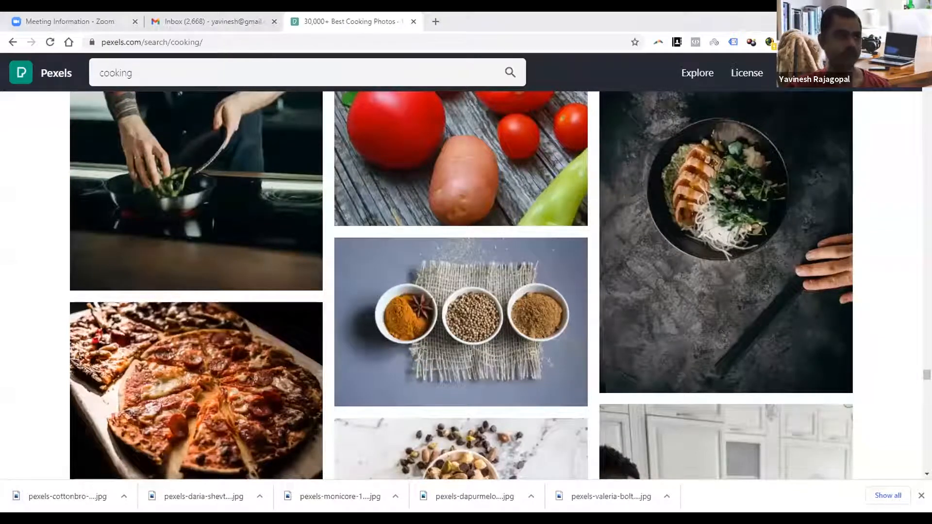
Switch to InDesign and place pexels-cottonbro-3338537.jpg over the whole of page 3, extending past the page edges.
{"action": "key", "text": "alt+Tab"}
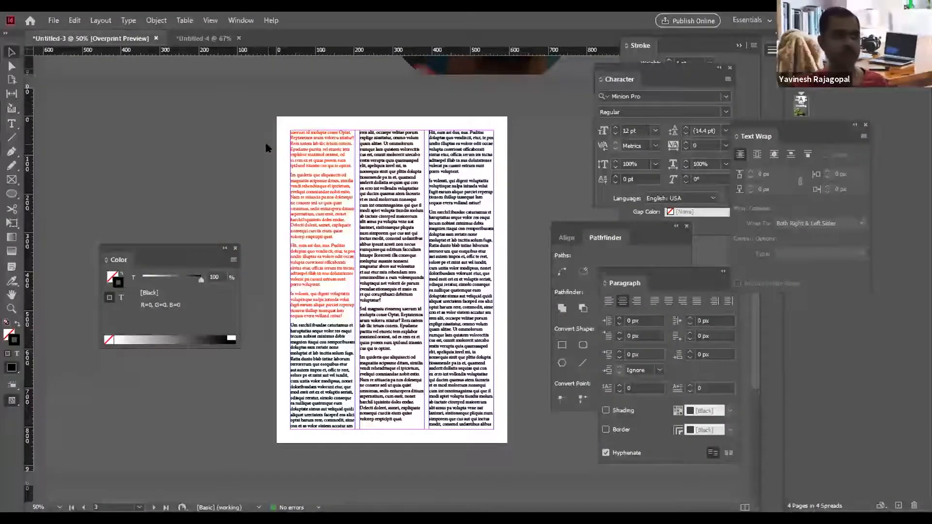
{"action": "key", "text": "ctrl+d"}
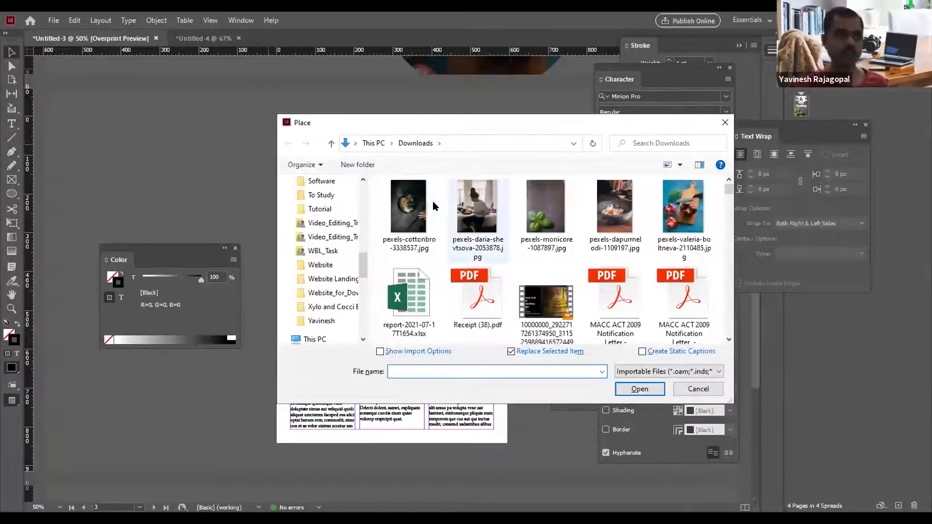
{"action": "left_click", "coordinate": [407, 216]}
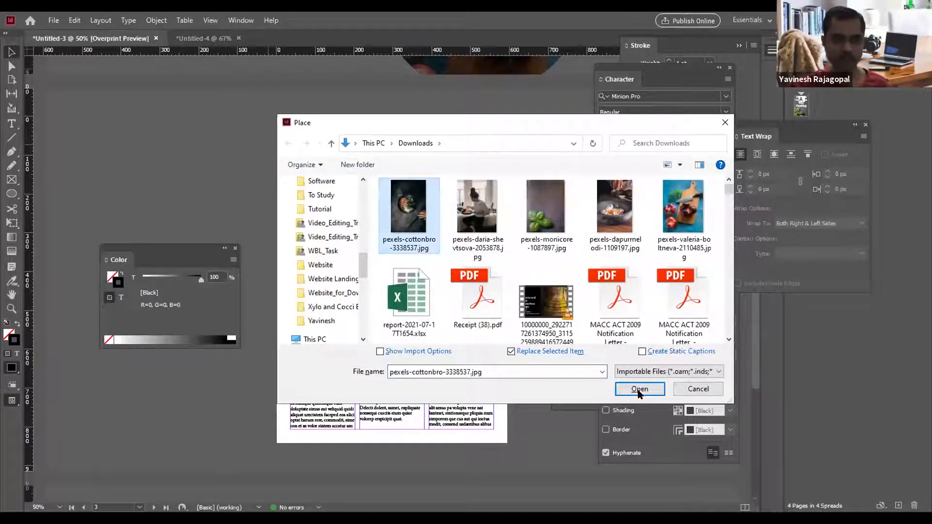
{"action": "key", "text": "Return"}
{"action": "left_click_drag", "start_coordinate": [272, 110], "coordinate": [514, 455]}
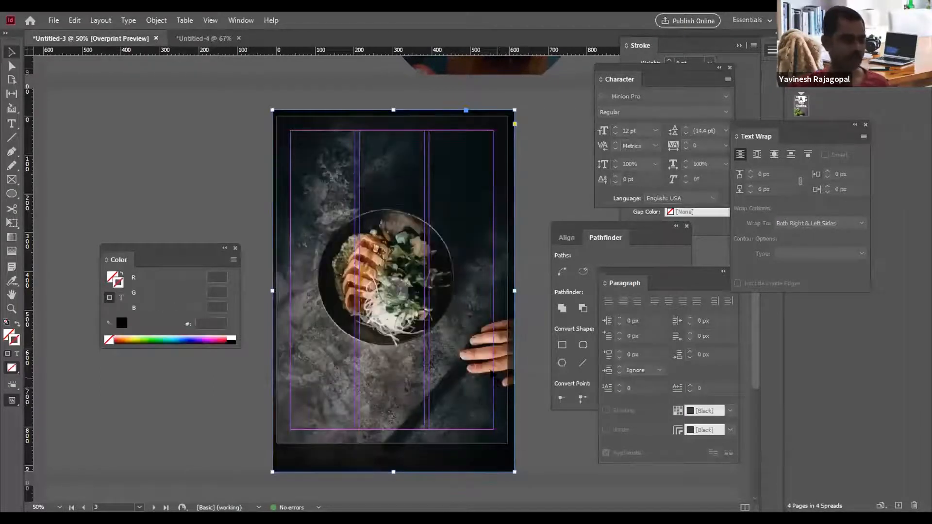
Nudge the bowl photo slightly upward on page 3 and send it behind the text columns.
{"action": "key", "text": "shift+Right"}
{"action": "key", "text": "shift+Up"}
{"action": "key", "text": "shift+Up"}
{"action": "key", "text": "shift+Up"}
{"action": "key", "text": "shift+Up"}
{"action": "key", "text": "shift+Left"}
{"action": "key", "text": "shift+Down"}
{"action": "key", "text": "shift+Up"}
{"action": "key", "text": "shift+Down"}
{"action": "key", "text": "shift+Right"}
{"action": "key", "text": "shift+Left"}
{"action": "key", "text": "Down"}
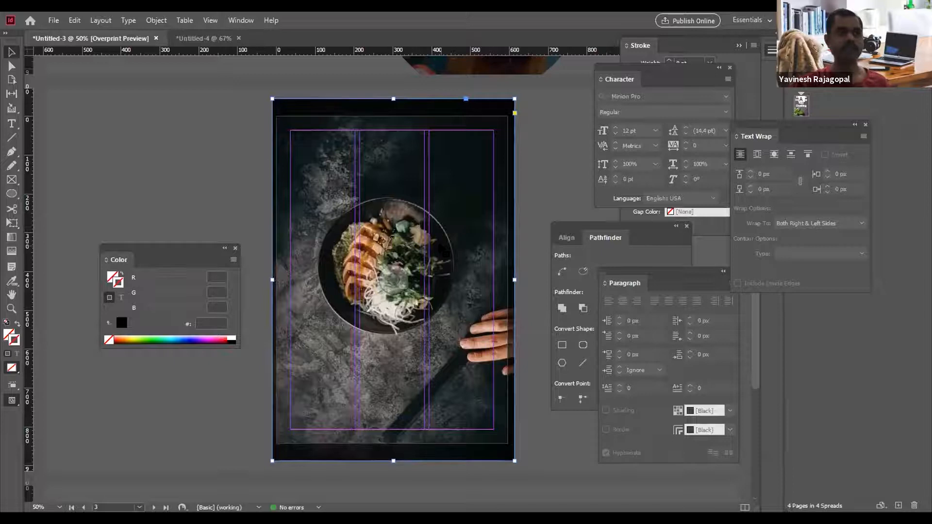
{"action": "key", "text": "ctrl+shift+bracketleft"}
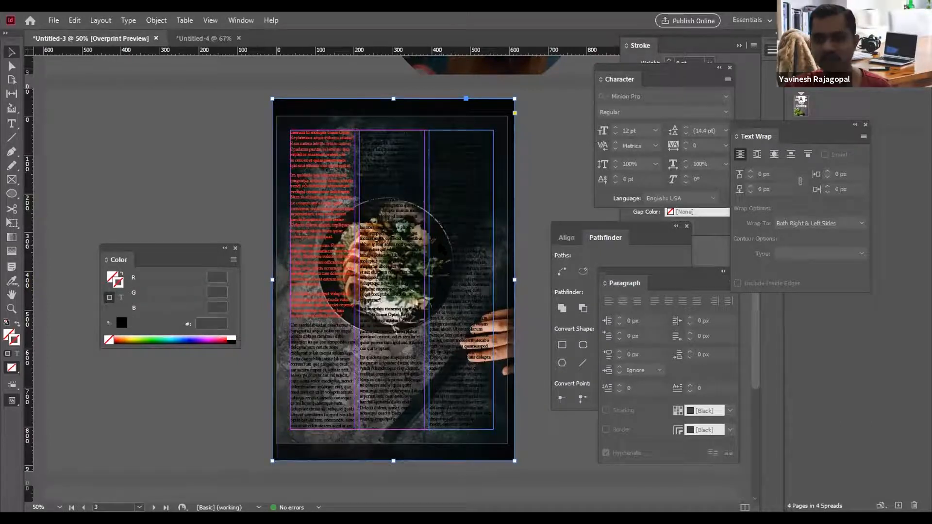
Hide the panels and fade the bowl photo behind page 3's text to 30% opacity with the Transparency effect.
{"action": "key", "text": "Tab"}
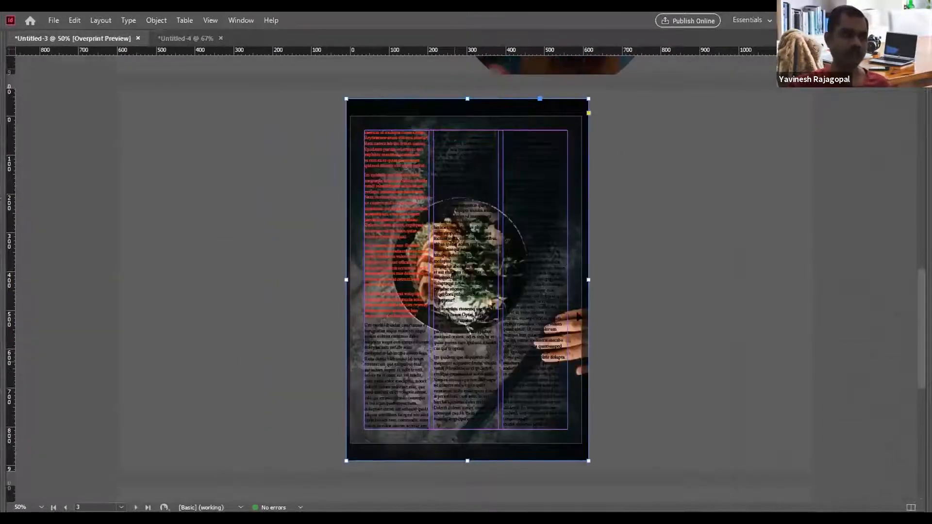
{"action": "left_click", "coordinate": [718, 255]}
{"action": "left_click", "coordinate": [467, 280]}
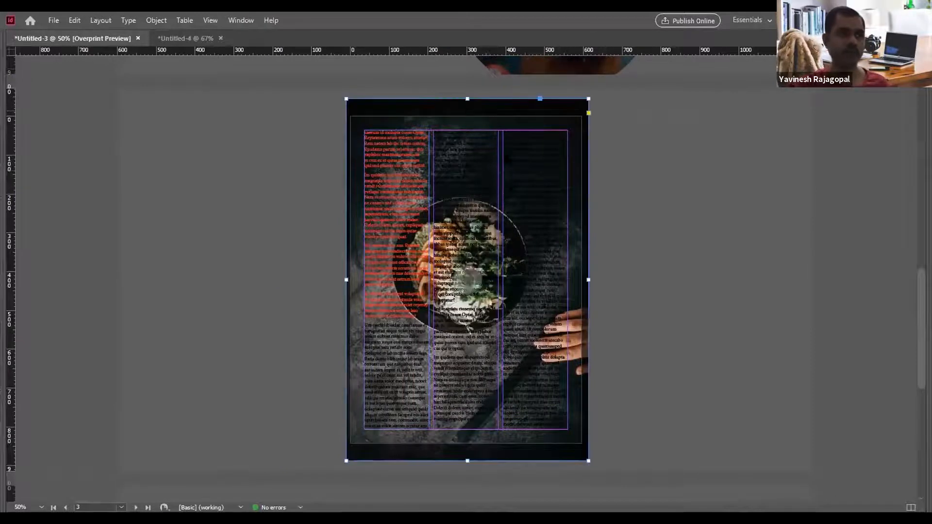
{"action": "left_click_drag", "start_coordinate": [257, 185], "coordinate": [680, 406]}
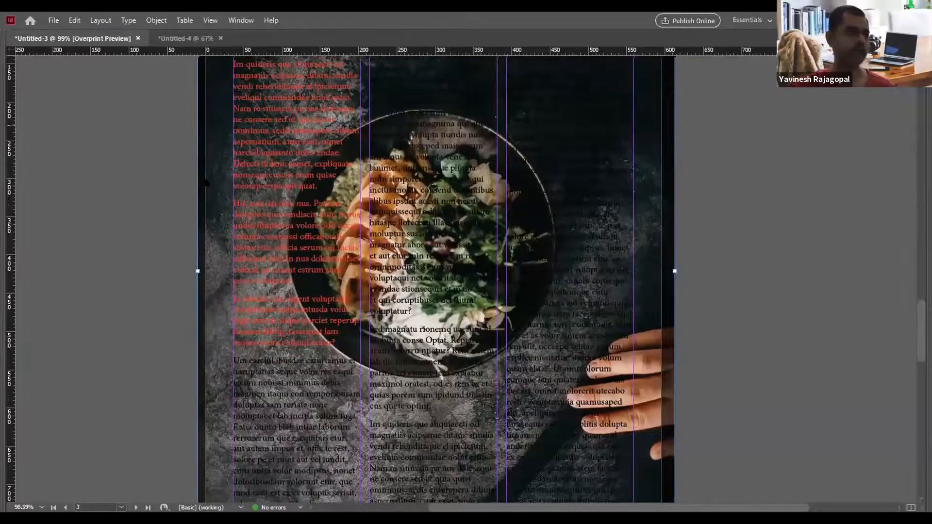
{"action": "key", "text": "alt+o"}
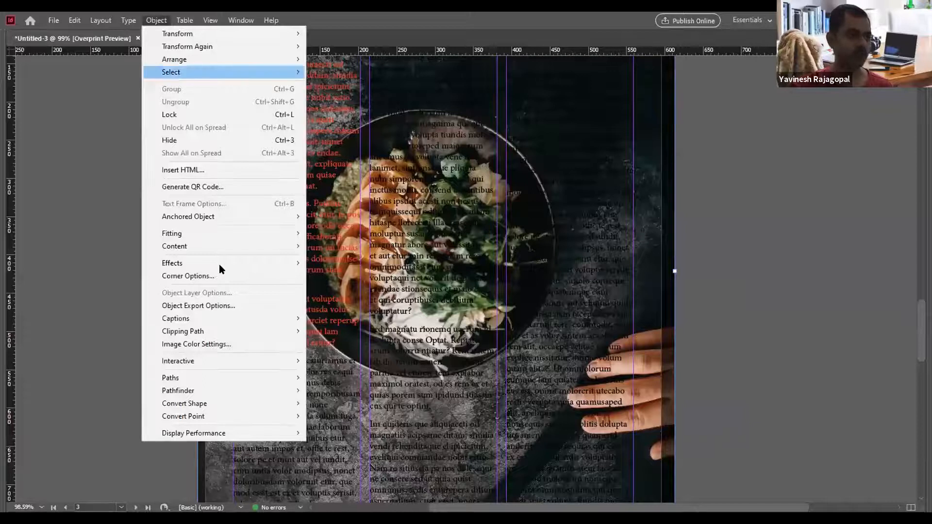
{"action": "mouse_move", "coordinate": [283, 264]}
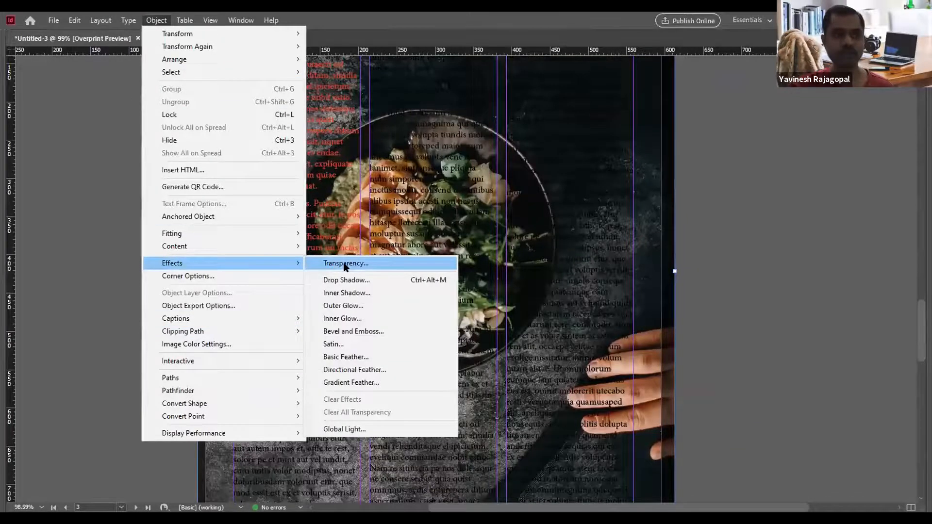
{"action": "left_click", "coordinate": [344, 264]}
{"action": "left_click_drag", "start_coordinate": [654, 124], "coordinate": [788, 117]}
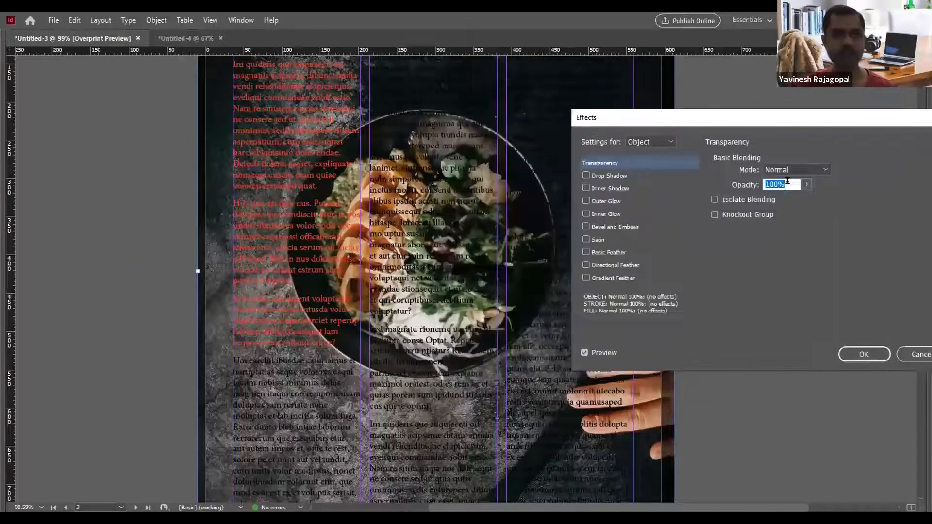
{"action": "type", "text": "70"}
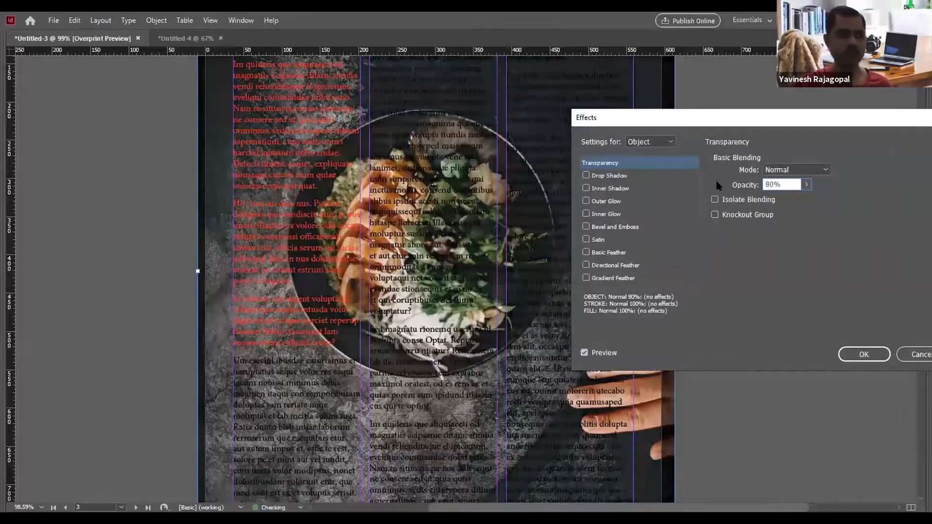
{"action": "key", "text": "shift+Down"}
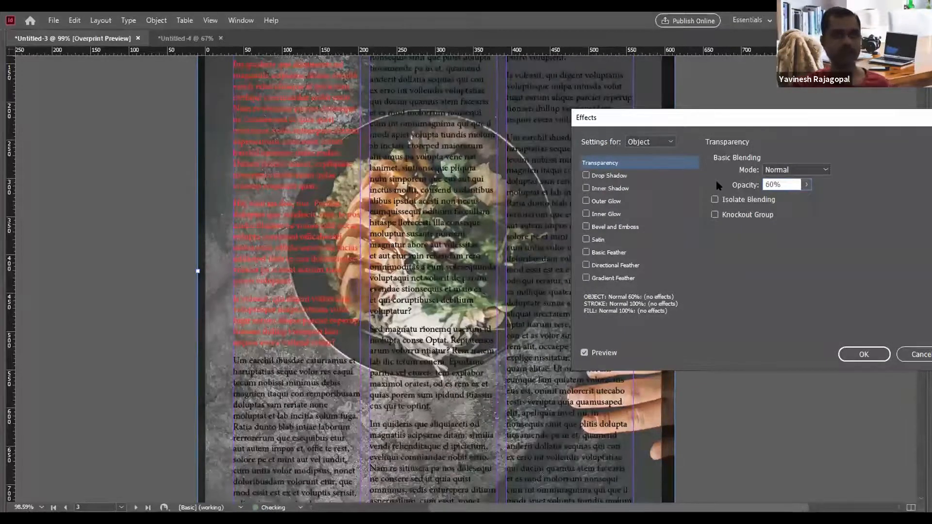
{"action": "key", "text": "shift+Down"}
{"action": "key", "text": "shift+Down"}
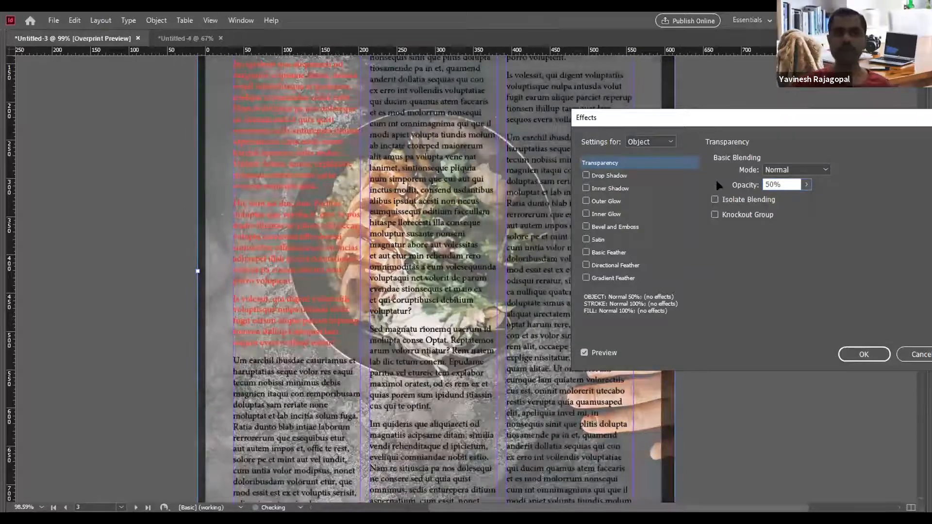
{"action": "key", "text": "shift+Down"}
{"action": "key", "text": "shift+Down"}
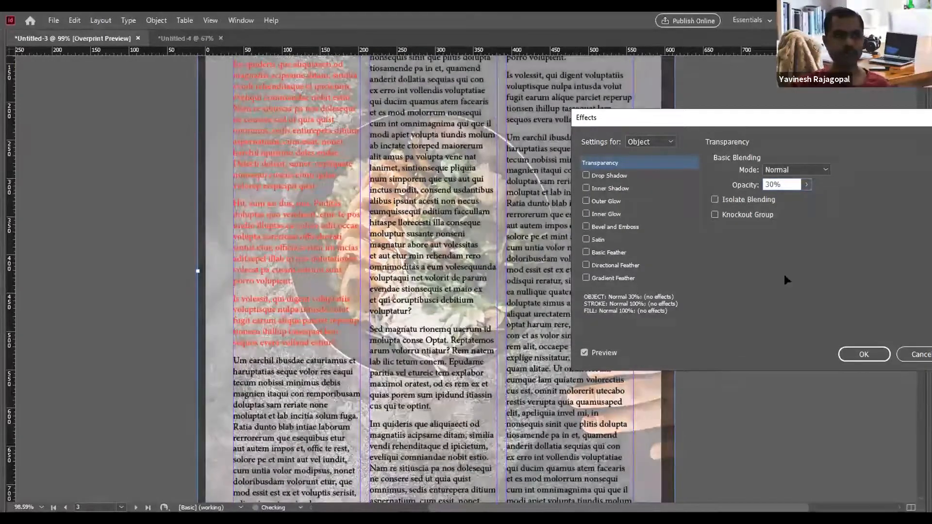
{"action": "key", "text": "Return"}
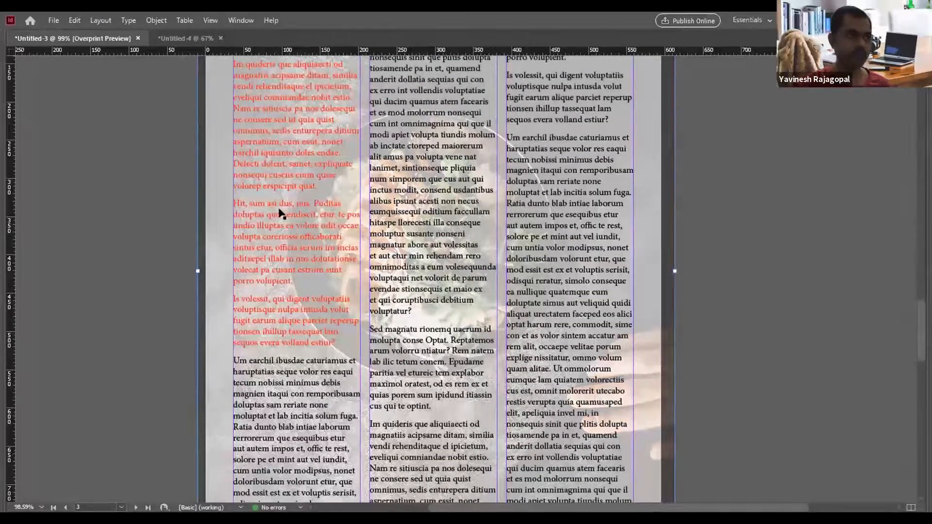
Draw a circle about 360 px across around the bowl on page 3 and remove its stroke.
{"action": "key", "text": "ctrl+shift+a"}
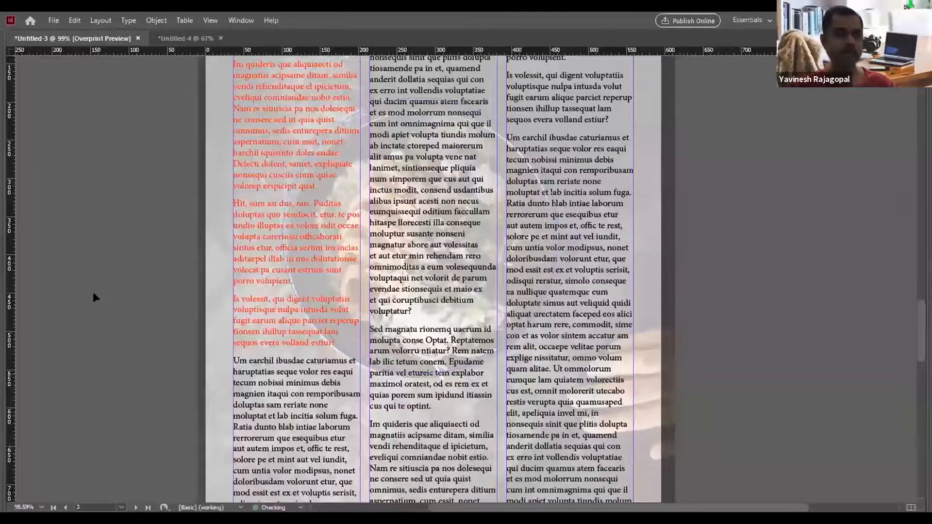
{"action": "key", "text": "ctrl+z"}
{"action": "key", "text": "F6"}
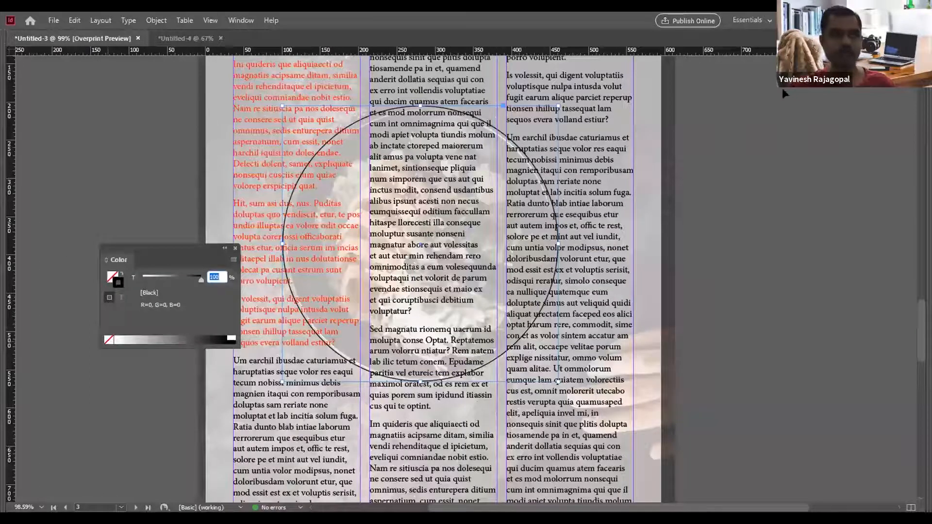
{"action": "left_click", "coordinate": [108, 339]}
Wrap page 3's text around the circle's object shape with a 2 px offset, and deselect the circle.
{"action": "left_click", "coordinate": [239, 21]}
{"action": "left_click", "coordinate": [262, 320]}
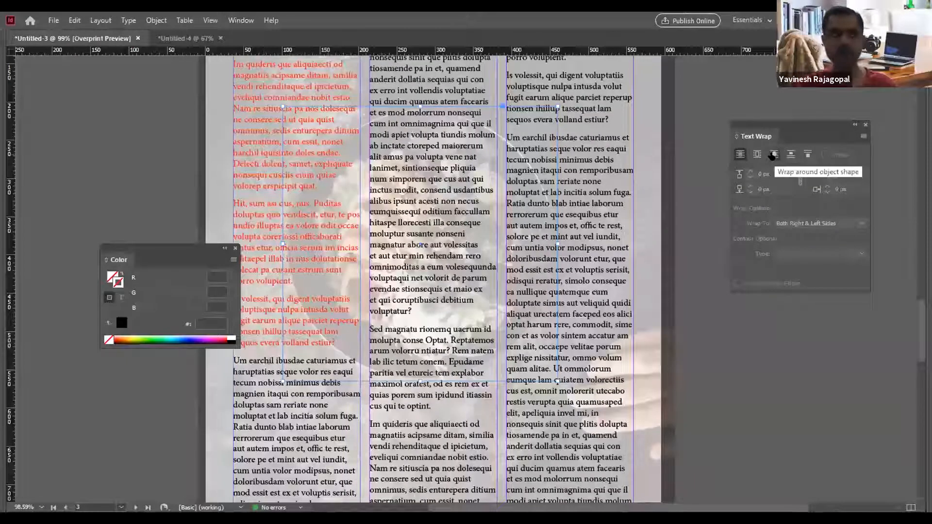
{"action": "left_click", "coordinate": [772, 154]}
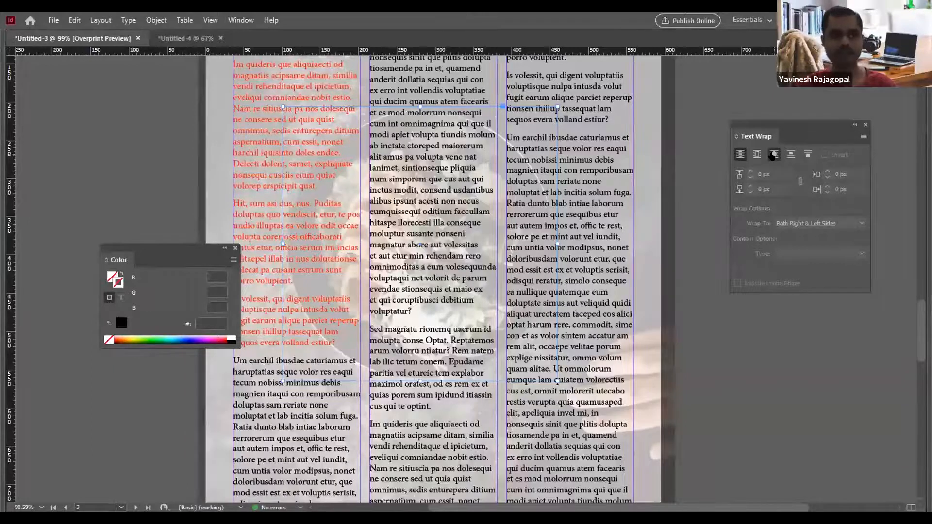
{"action": "left_click", "coordinate": [771, 167]}
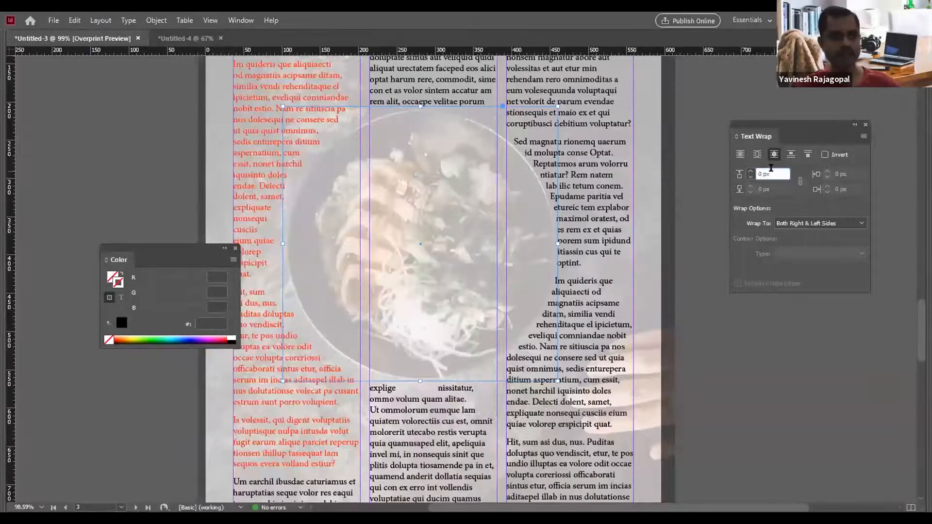
{"action": "key", "text": "Up"}
{"action": "key", "text": "Up"}
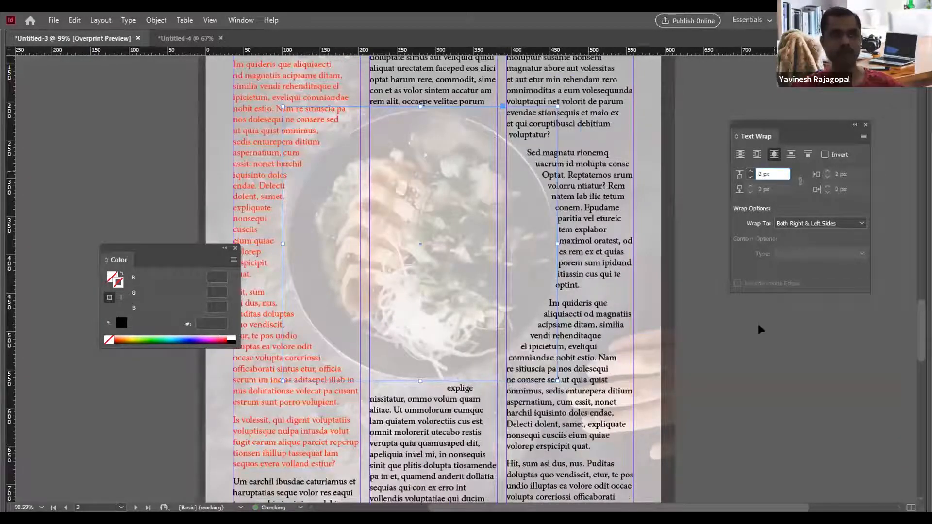
{"action": "left_click", "coordinate": [750, 294]}
{"action": "key", "text": "ctrl+minus"}
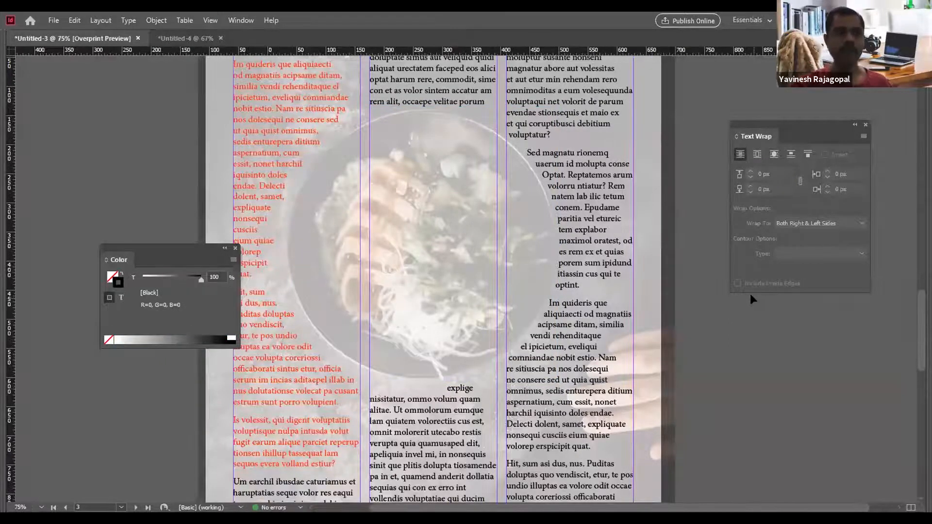
Delete the faded bowl photo and the text wrap circle from page 3.
{"action": "key", "text": "ctrl+minus"}
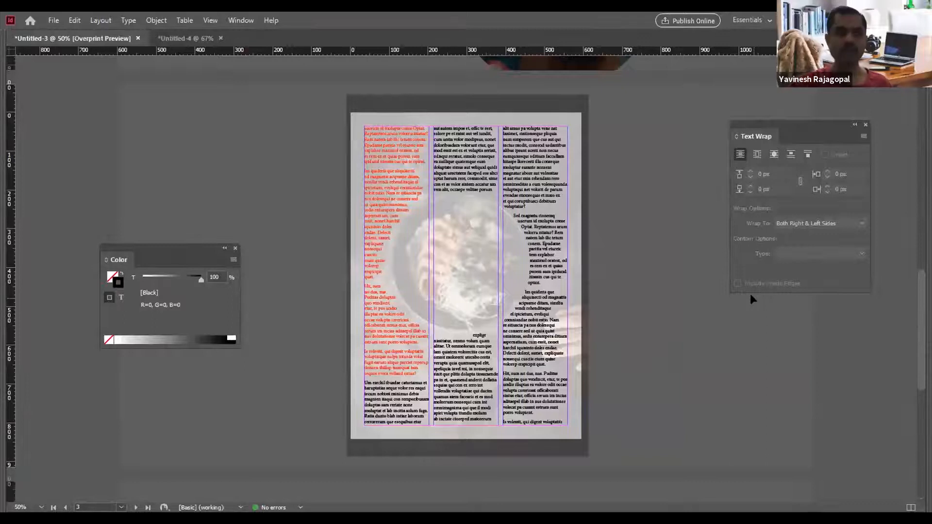
{"action": "left_click", "coordinate": [500, 98]}
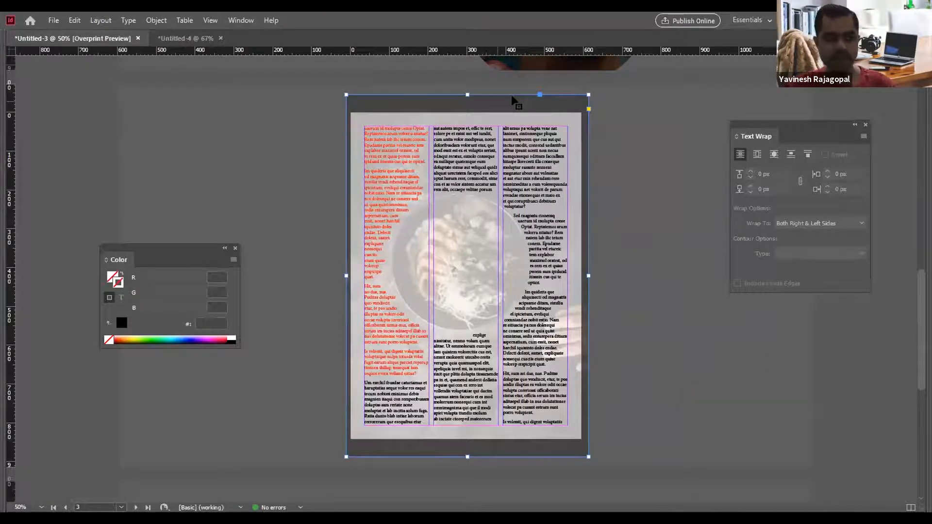
{"action": "key", "text": "Delete"}
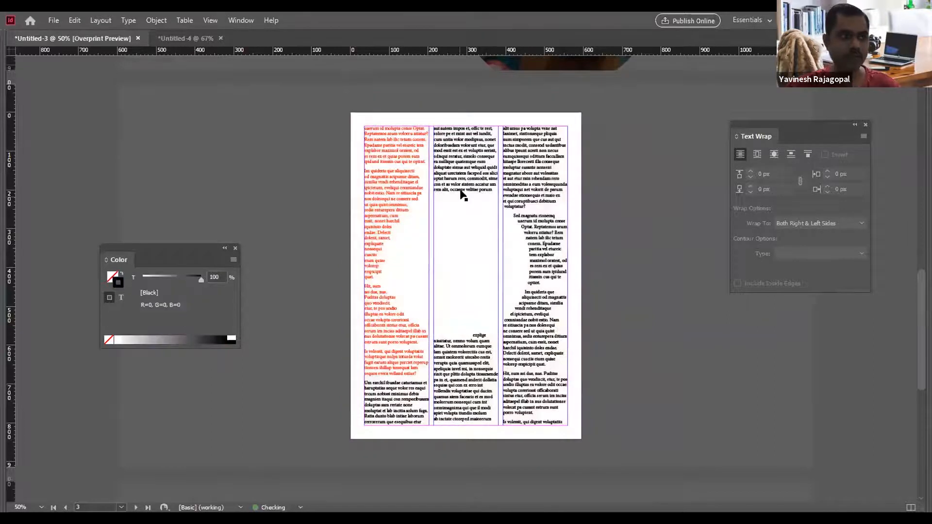
{"action": "left_click", "coordinate": [460, 191]}
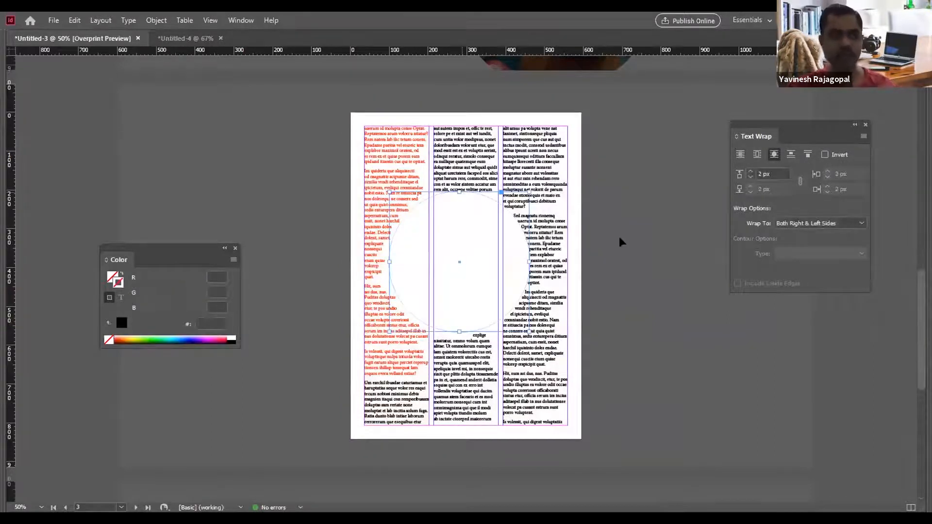
{"action": "key", "text": "Delete"}
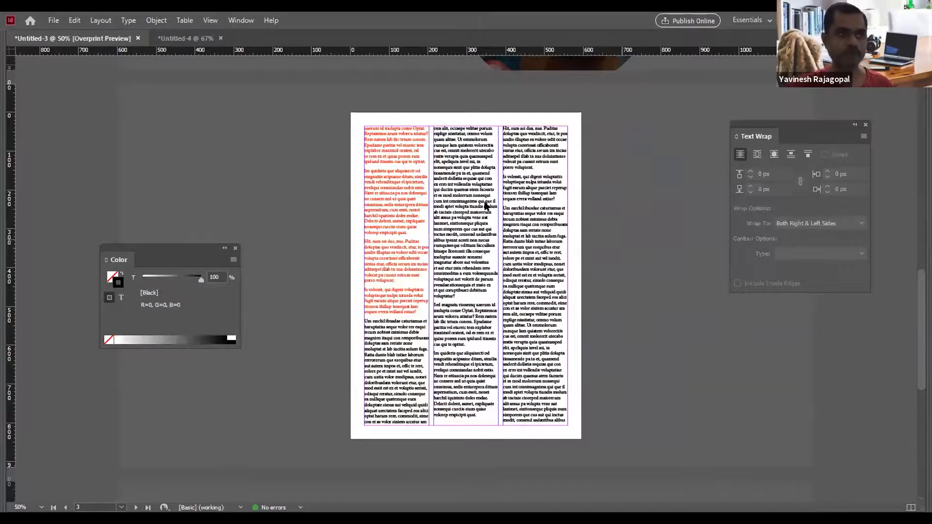
Place the image pexels-daria-shevtsova-2053878.jpg so it covers all of page 3 and extends past its edges.
{"action": "key", "text": "ctrl+d"}
{"action": "left_click", "coordinate": [501, 221]}
{"action": "left_click", "coordinate": [631, 390]}
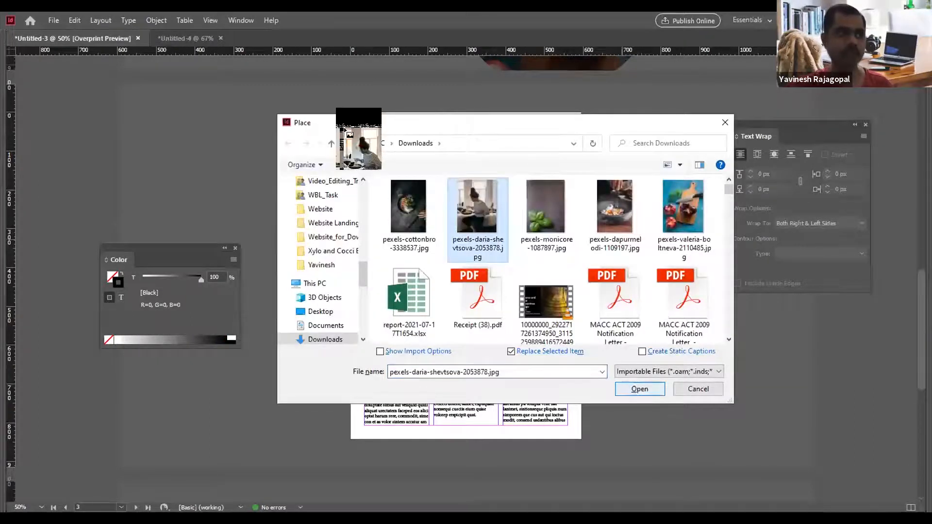
{"action": "left_click_drag", "start_coordinate": [576, 440], "coordinate": [604, 453]}
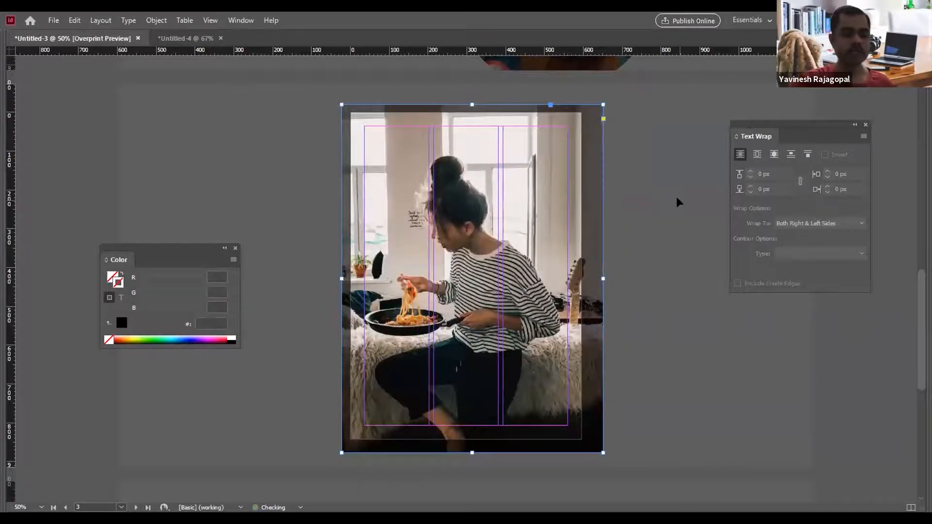
Nudge the cooking photo left on page 3 and send it behind the text columns.
{"action": "key", "text": "shift+Left"}
{"action": "key", "text": "shift+Left"}
{"action": "key", "text": "shift+Left"}
{"action": "key", "text": "ctrl+shift+["}
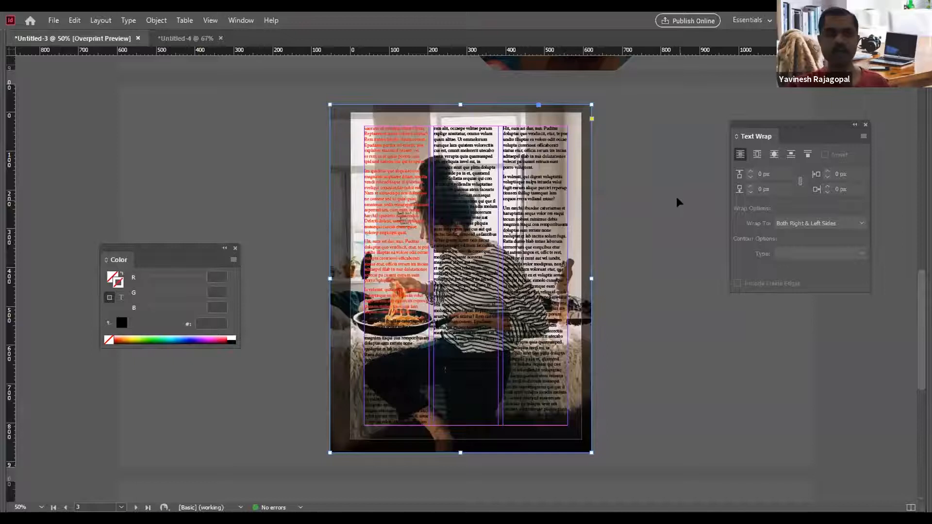
Wrap page 3's text around the photo's bounding box with a 13 px offset on all sides.
{"action": "left_click", "coordinate": [753, 156]}
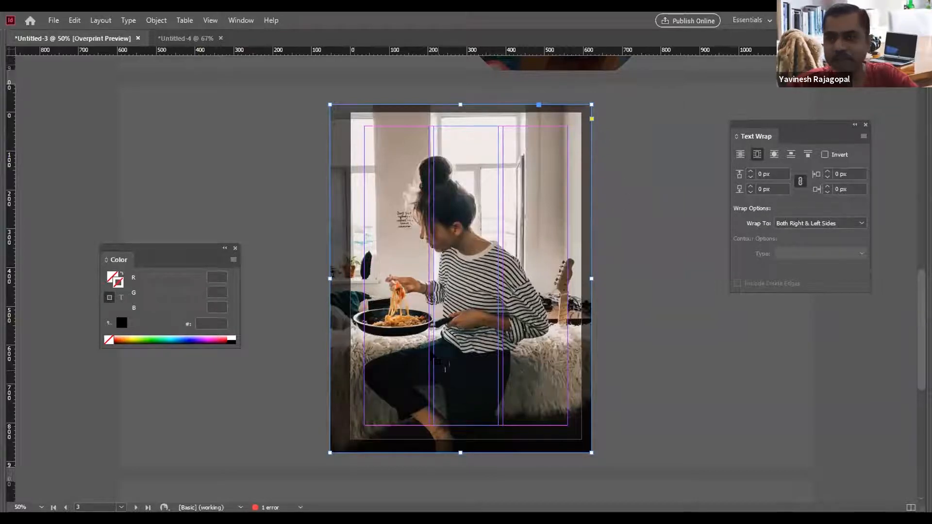
{"action": "left_click", "coordinate": [773, 173]}
{"action": "type", "text": "2"}
{"action": "key", "text": "Return"}
{"action": "key", "text": "Up"}
{"action": "key", "text": "Up"}
{"action": "key", "text": "Up"}
{"action": "key", "text": "Up"}
{"action": "key", "text": "Up"}
{"action": "key", "text": "Up"}
{"action": "key", "text": "Up"}
{"action": "key", "text": "Up"}
{"action": "key", "text": "Up"}
{"action": "key", "text": "Up"}
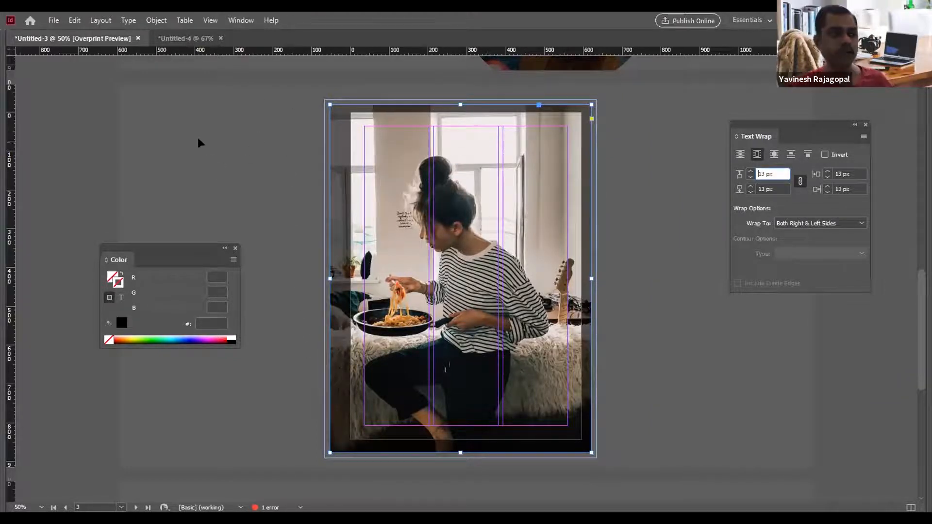
{"action": "key", "text": "Tab"}
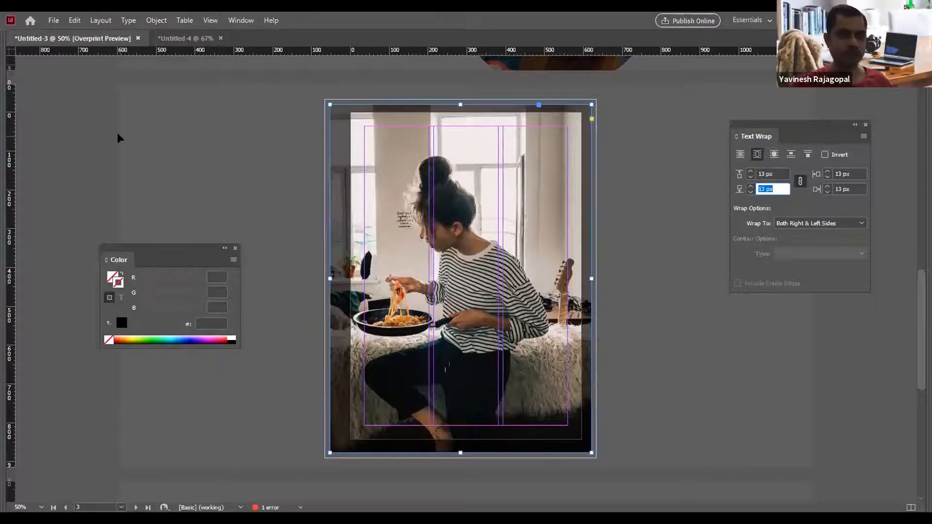
Show the hidden panels and add anchor points to the photo's text wrap boundary, four on its top edge and one on each side.
{"action": "key", "text": "Tab"}
{"action": "left_click", "coordinate": [12, 152]}
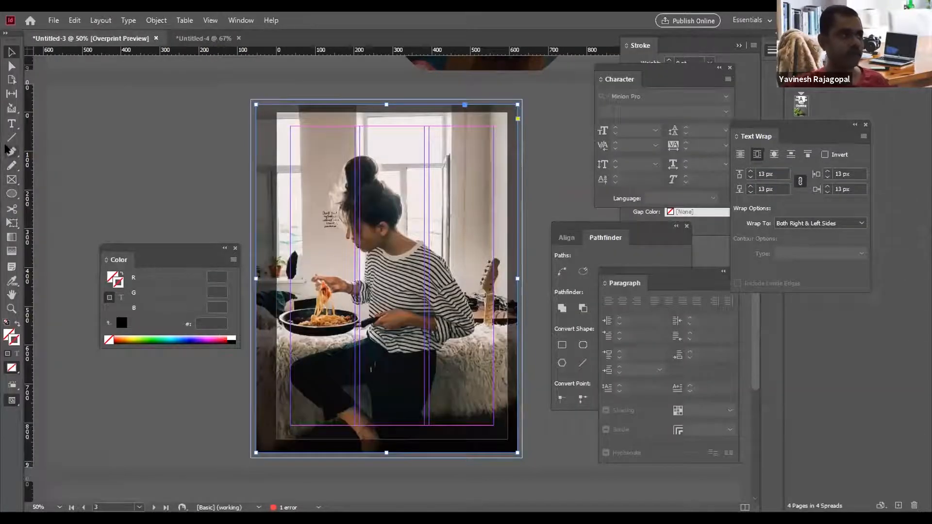
{"action": "right_click", "coordinate": [12, 151]}
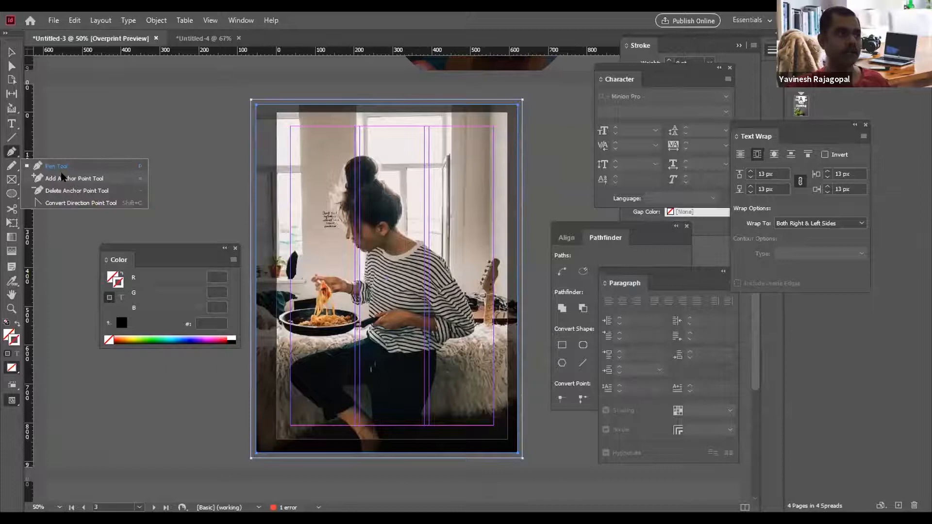
{"action": "left_click", "coordinate": [63, 167]}
{"action": "left_click", "coordinate": [286, 99]}
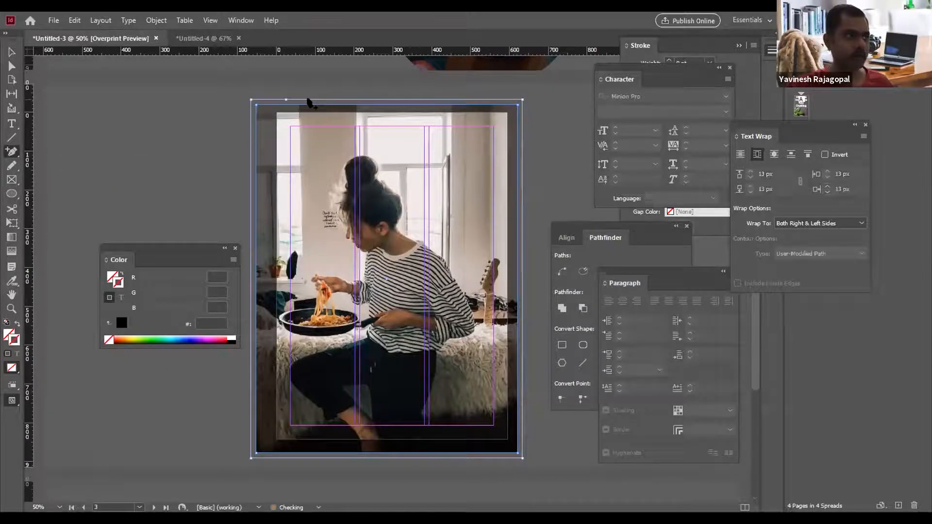
{"action": "left_click", "coordinate": [318, 99]}
{"action": "left_click", "coordinate": [361, 100]}
{"action": "left_click", "coordinate": [437, 100]}
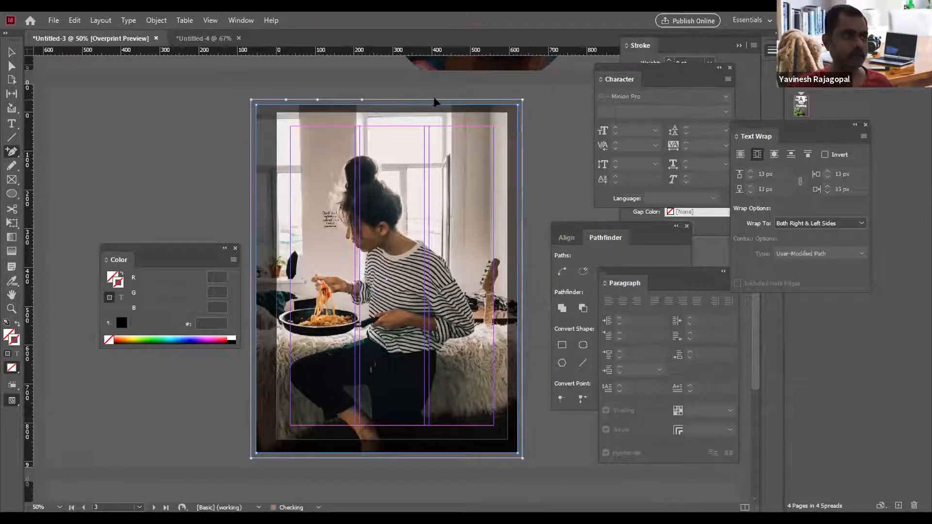
{"action": "left_click", "coordinate": [522, 210]}
{"action": "left_click", "coordinate": [251, 218]}
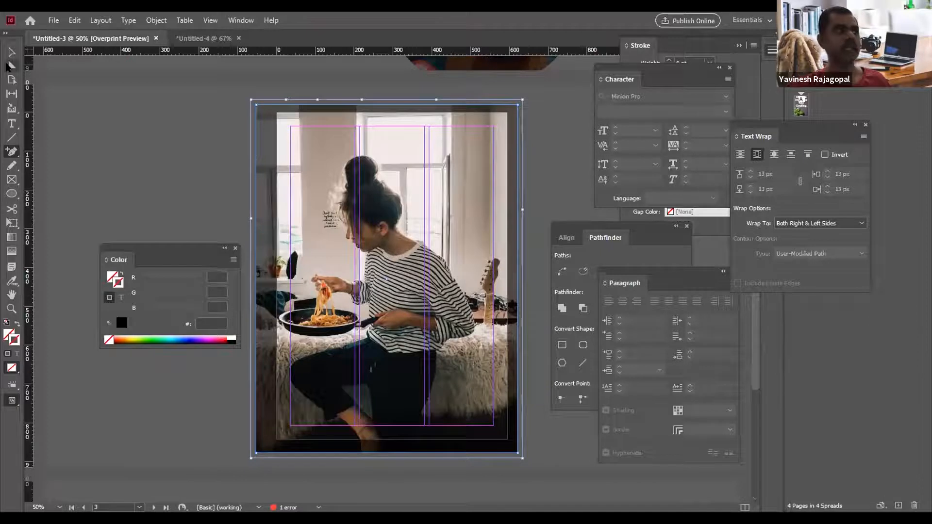
Reshape the upper part of the wrap boundary by moving its anchor points in around the woman's head and hair bun.
{"action": "left_click", "coordinate": [8, 66]}
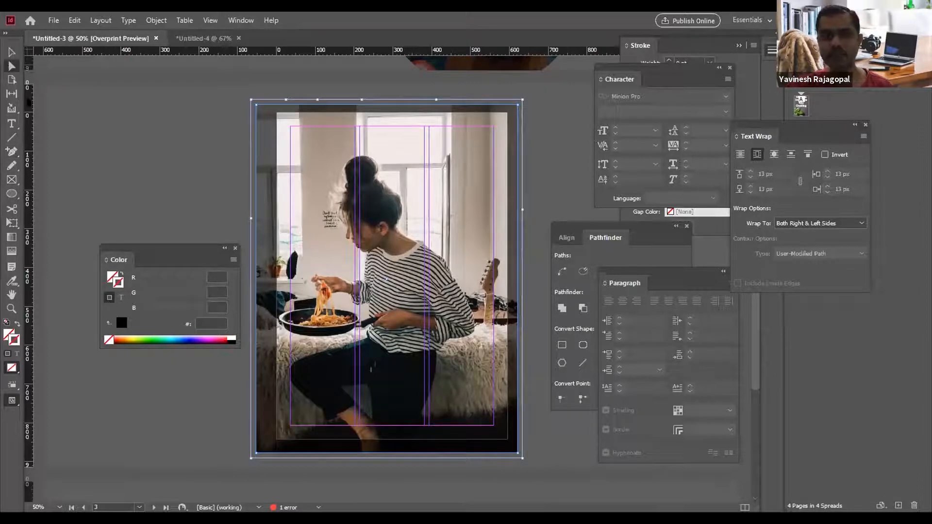
{"action": "left_click_drag", "start_coordinate": [251, 100], "coordinate": [350, 185]}
{"action": "left_click_drag", "start_coordinate": [317, 99], "coordinate": [361, 152]}
{"action": "left_click_drag", "start_coordinate": [359, 103], "coordinate": [385, 176]}
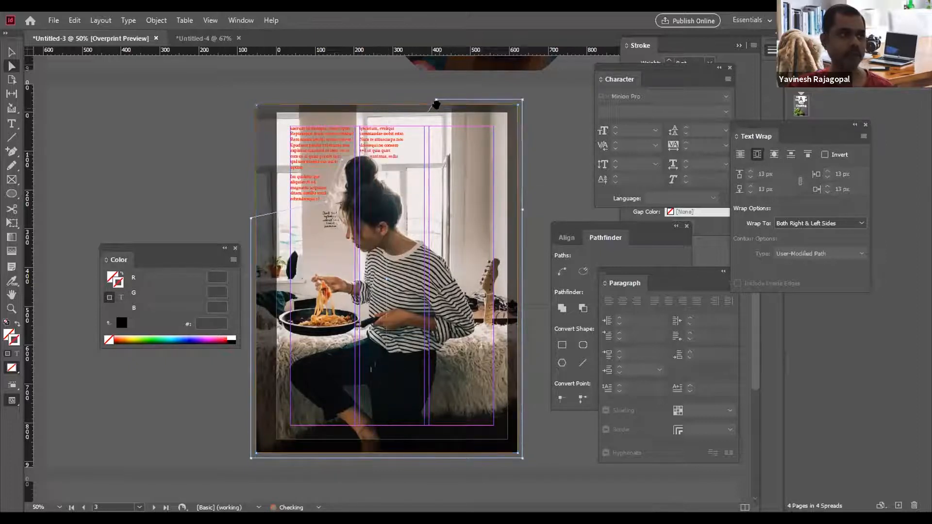
Move the remaining wrap boundary points in to follow the woman's back, elbow and legs and the area before her face.
{"action": "left_click_drag", "start_coordinate": [437, 100], "coordinate": [421, 237]}
{"action": "left_click_drag", "start_coordinate": [522, 101], "coordinate": [507, 341]}
{"action": "left_click_drag", "start_coordinate": [523, 270], "coordinate": [450, 355]}
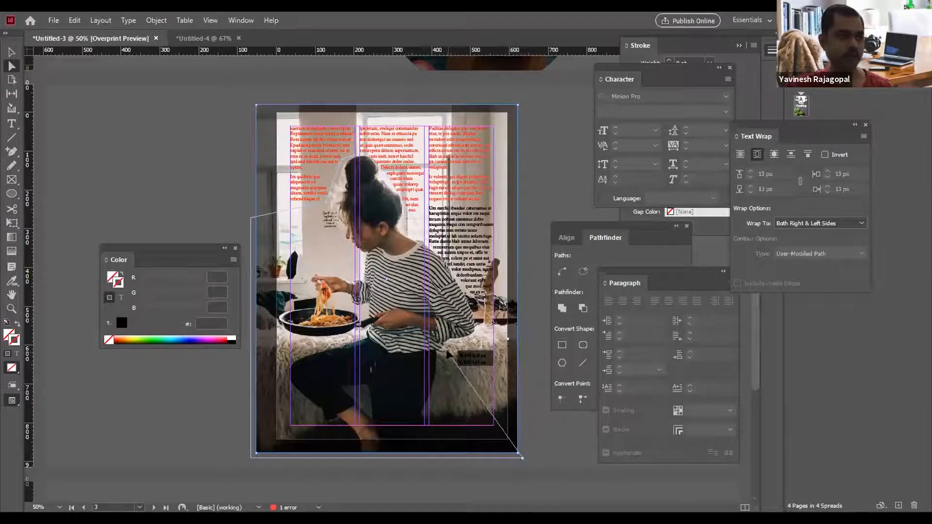
{"action": "left_click_drag", "start_coordinate": [522, 459], "coordinate": [420, 459]}
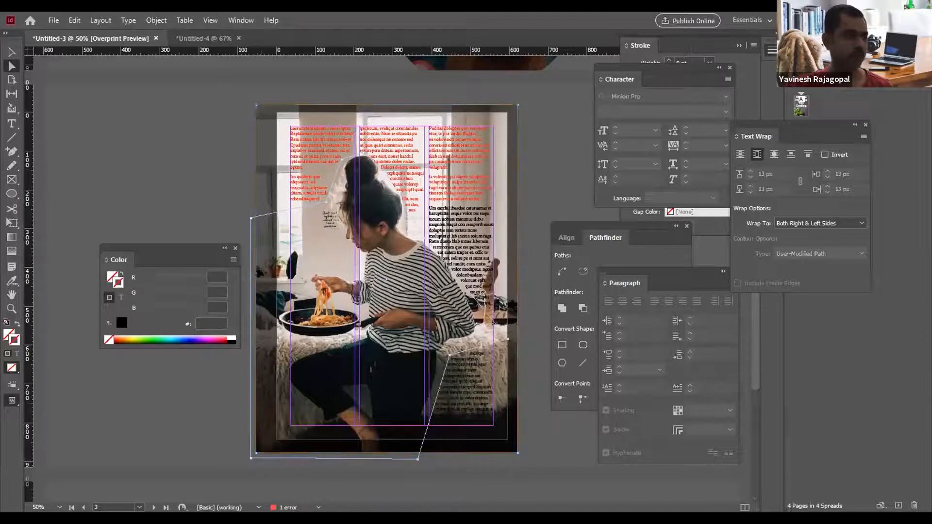
{"action": "left_click_drag", "start_coordinate": [251, 219], "coordinate": [328, 255]}
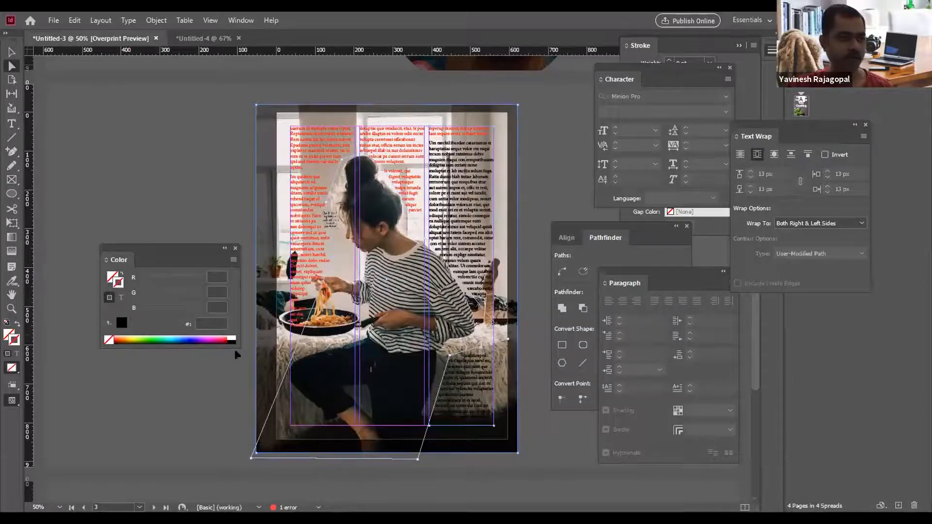
Add another anchor point beside the woman's legs, pull the wrap boundary out around the frying pan, and deselect the photo.
{"action": "key", "text": "p"}
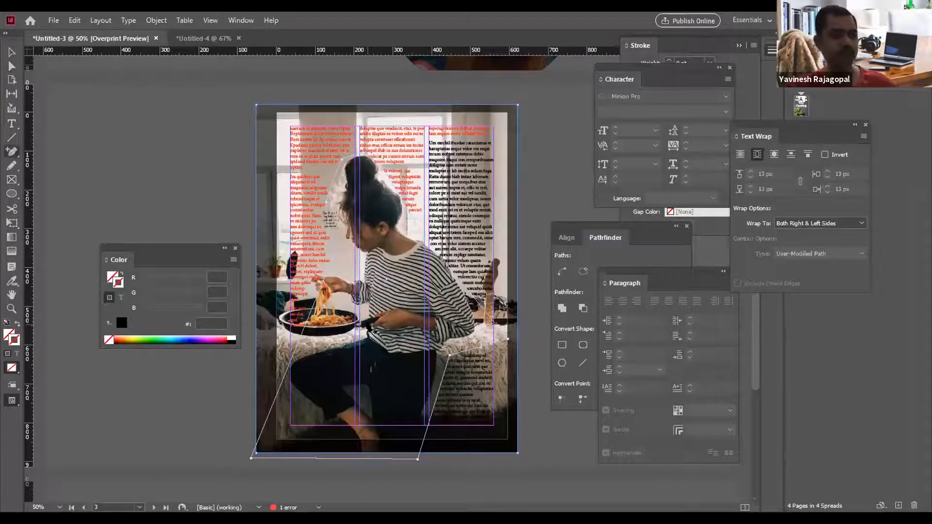
{"action": "left_click", "coordinate": [283, 383]}
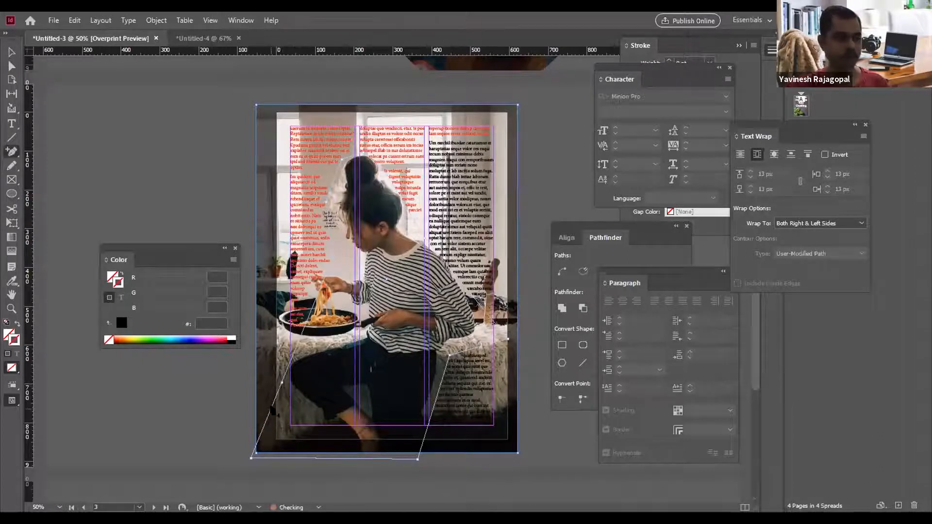
{"action": "key", "text": "a"}
{"action": "left_click_drag", "start_coordinate": [283, 384], "coordinate": [272, 313]}
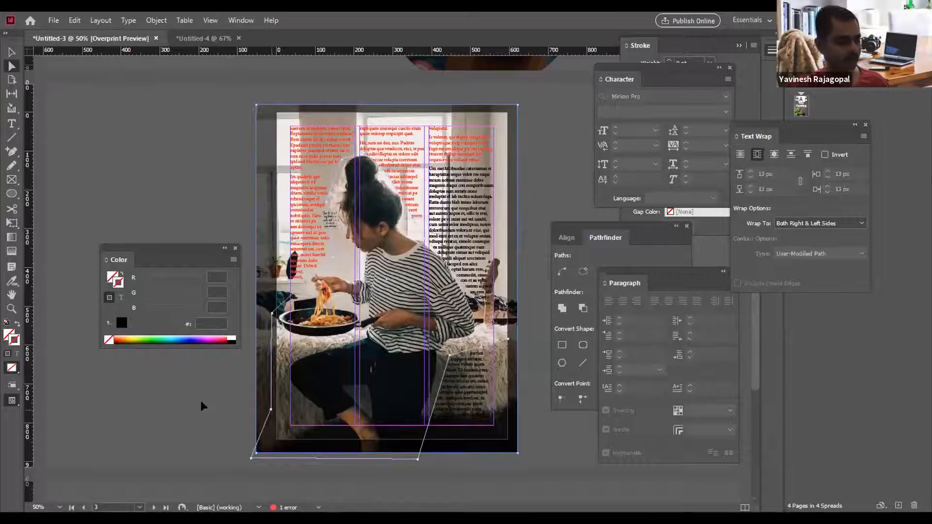
{"action": "left_click", "coordinate": [182, 182]}
{"action": "key", "text": "v"}
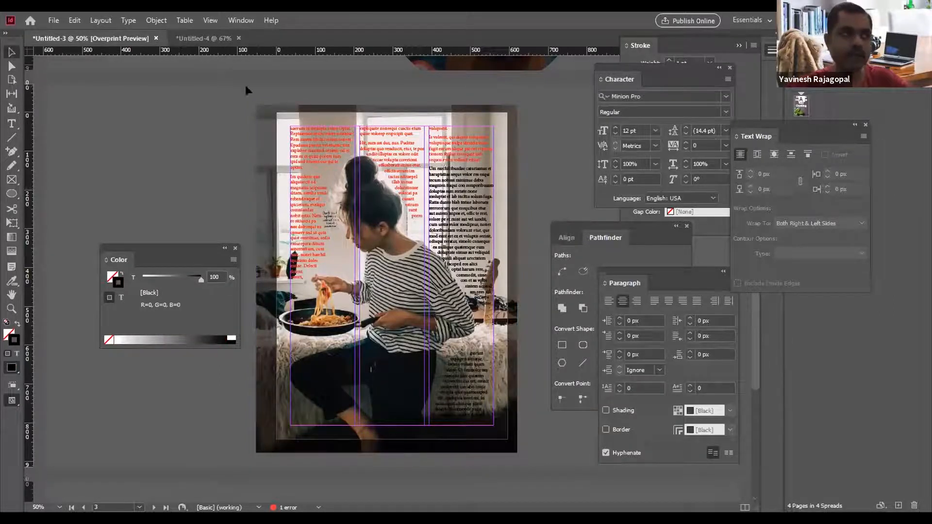
Fade the cooking photo on page 3 to 50% opacity with the Transparency effect and deselect it.
{"action": "left_click", "coordinate": [374, 113]}
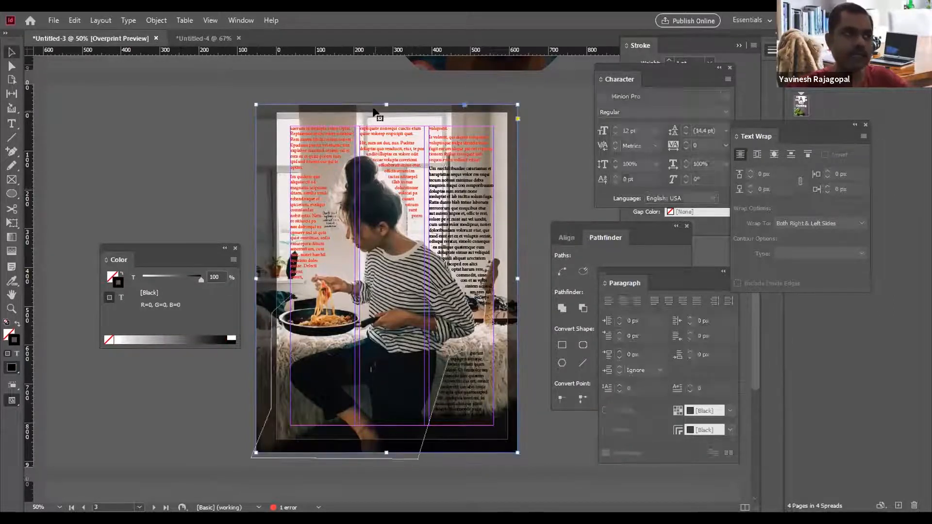
{"action": "left_click", "coordinate": [152, 20]}
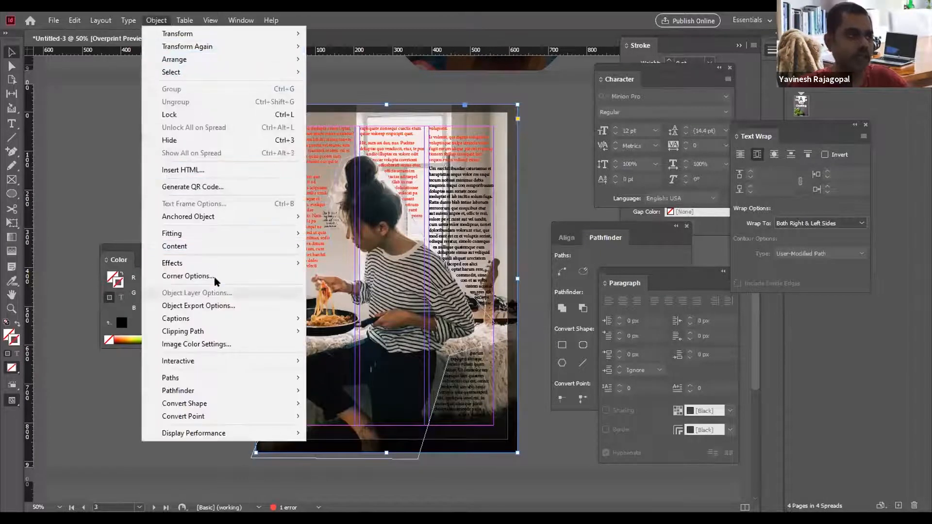
{"action": "mouse_move", "coordinate": [260, 261]}
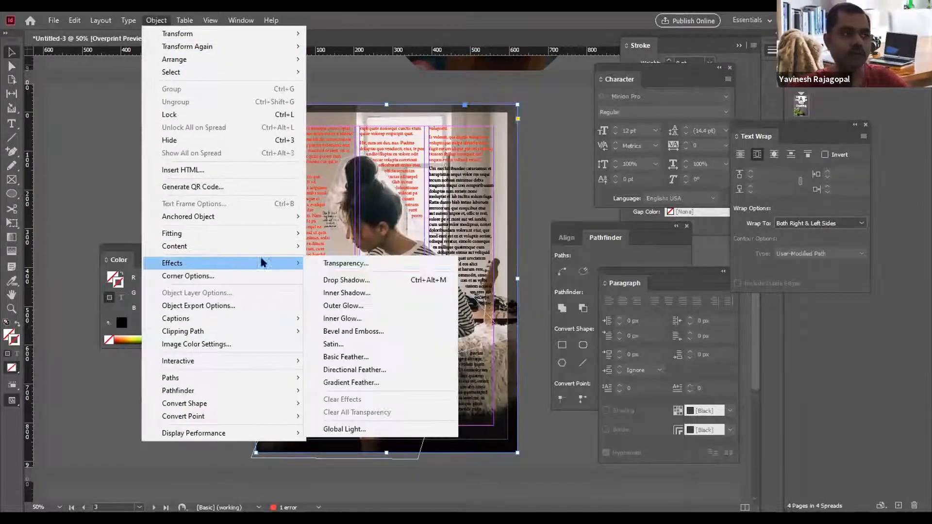
{"action": "left_click", "coordinate": [348, 265]}
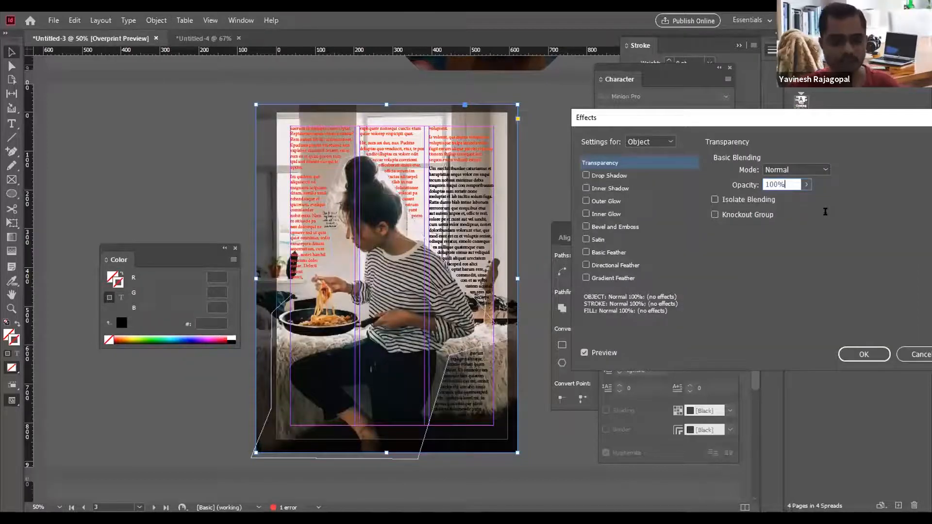
{"action": "scroll", "coordinate": [787, 188], "scroll_direction": "down", "scroll_amount": 8}
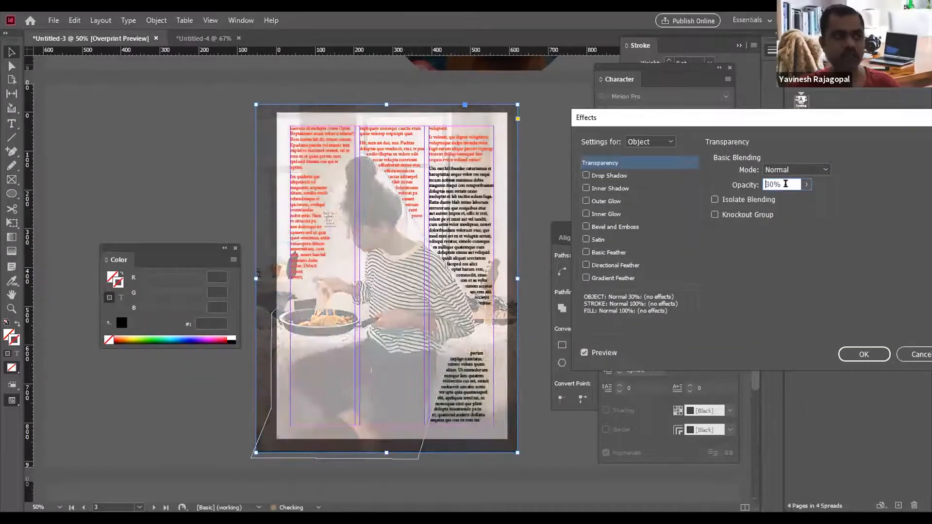
{"action": "scroll", "coordinate": [787, 188], "scroll_direction": "up", "scroll_amount": 3}
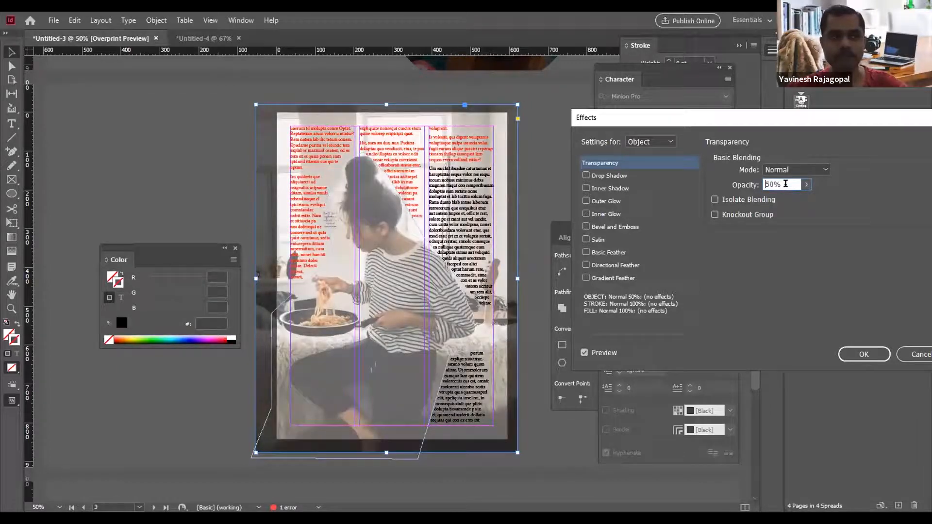
{"action": "left_click", "coordinate": [858, 354]}
{"action": "left_click", "coordinate": [546, 155]}
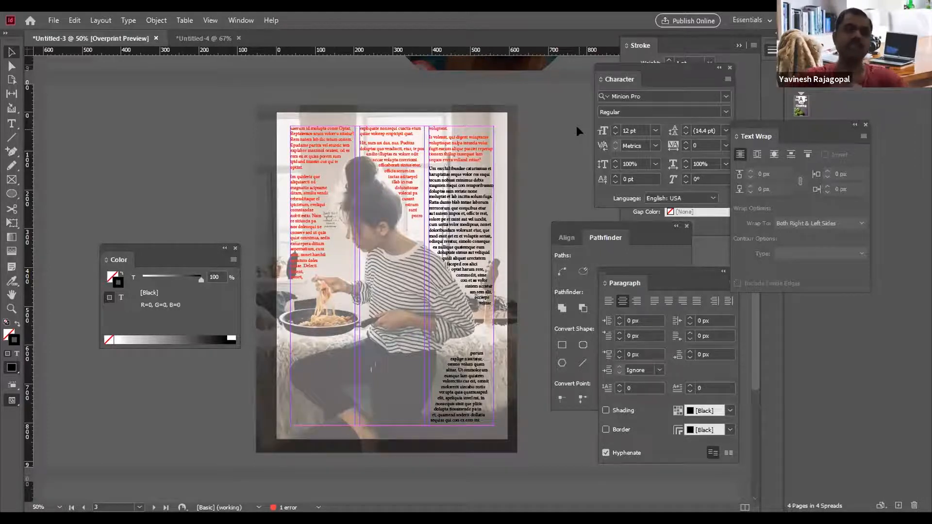
Select the faded cooking photo and bring up the Pen tool's anchor point variants.
{"action": "left_click", "coordinate": [465, 113]}
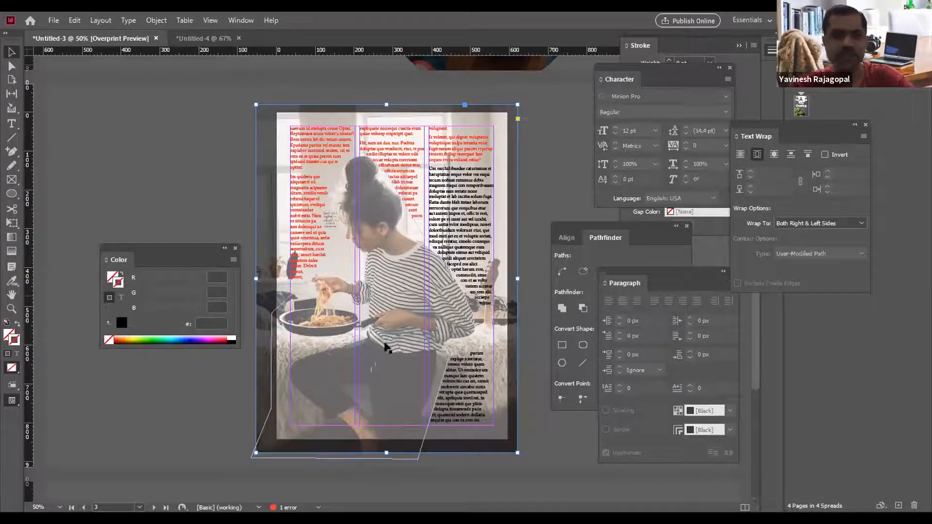
{"action": "left_click", "coordinate": [12, 155]}
{"action": "right_click", "coordinate": [11, 155]}
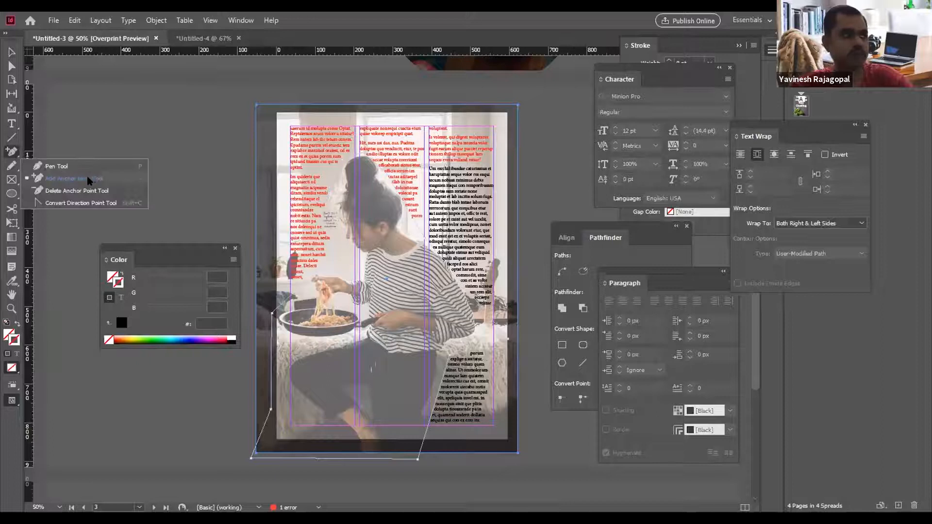
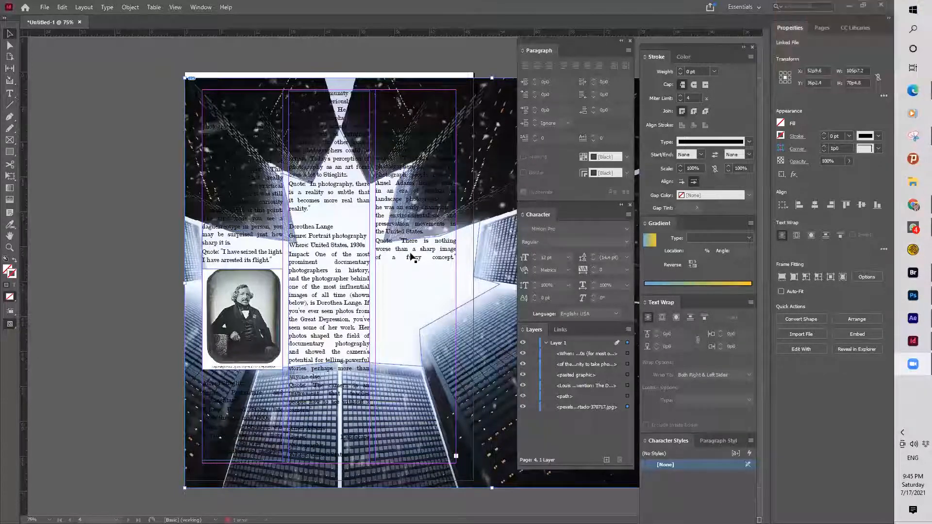
Examine the text frames, the building photo and the drawn path on page 4 of the Untitled-1 photography layout.
{"action": "left_click", "coordinate": [9, 46]}
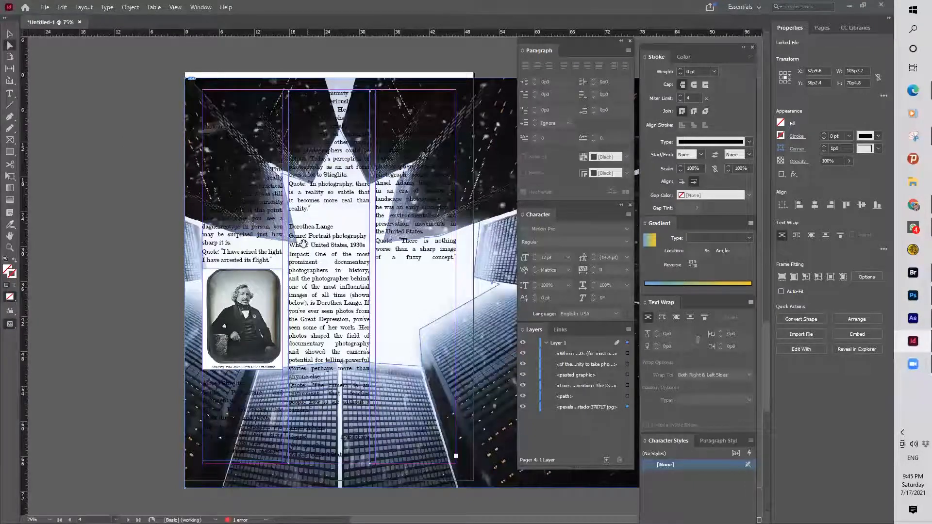
{"action": "left_click", "coordinate": [10, 33]}
{"action": "left_click", "coordinate": [297, 237]}
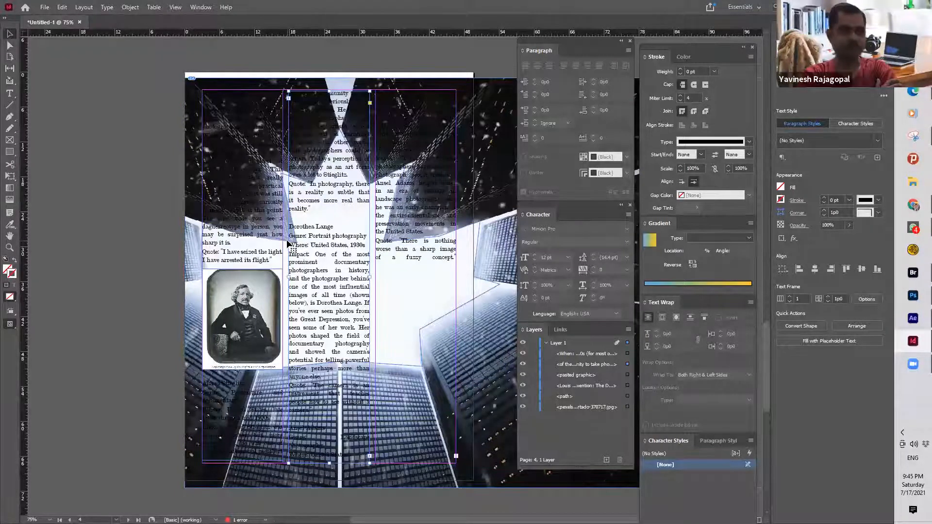
{"action": "left_click", "coordinate": [495, 138]}
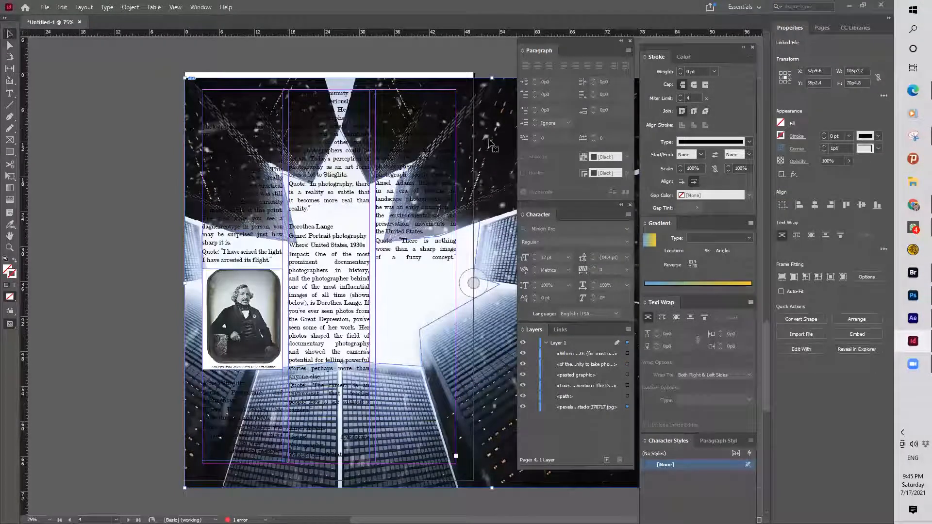
{"action": "left_click", "coordinate": [428, 328]}
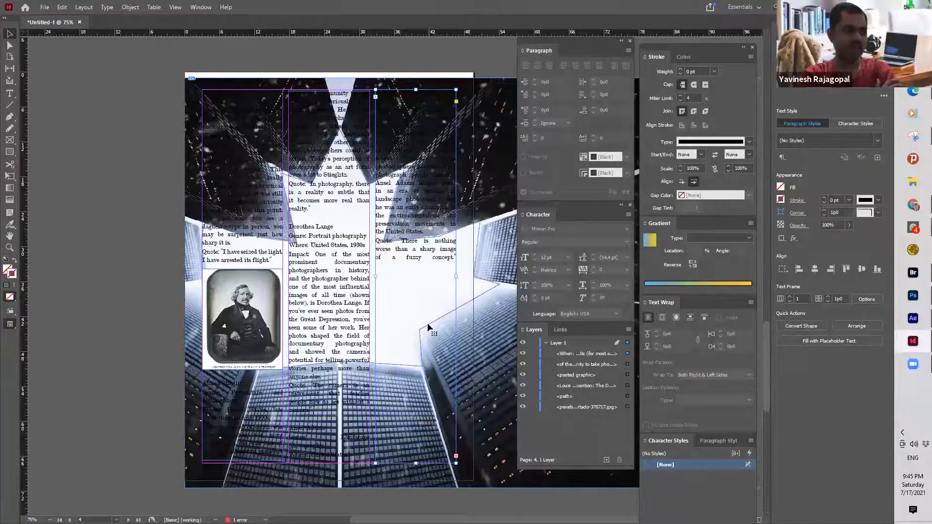
{"action": "key", "text": "ctrl+="}
{"action": "left_click", "coordinate": [138, 195]}
{"action": "left_click", "coordinate": [10, 45]}
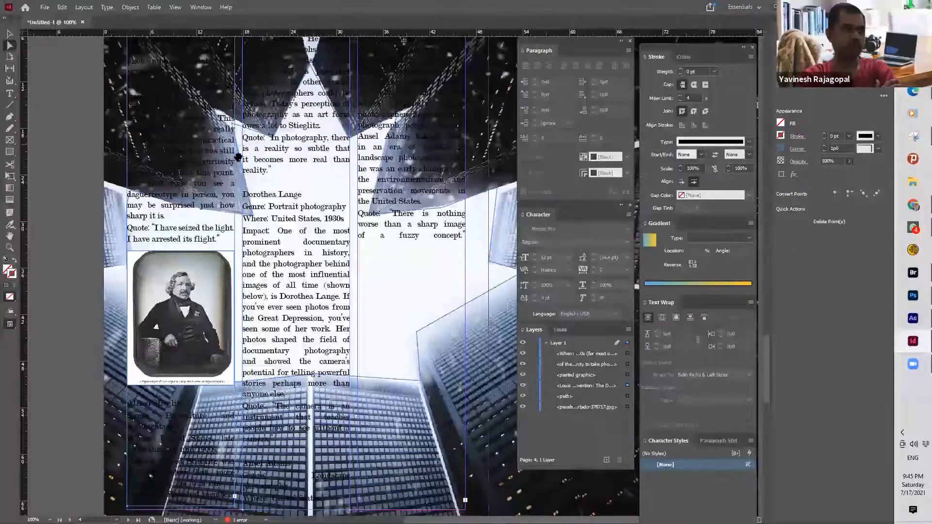
{"action": "key", "text": "v"}
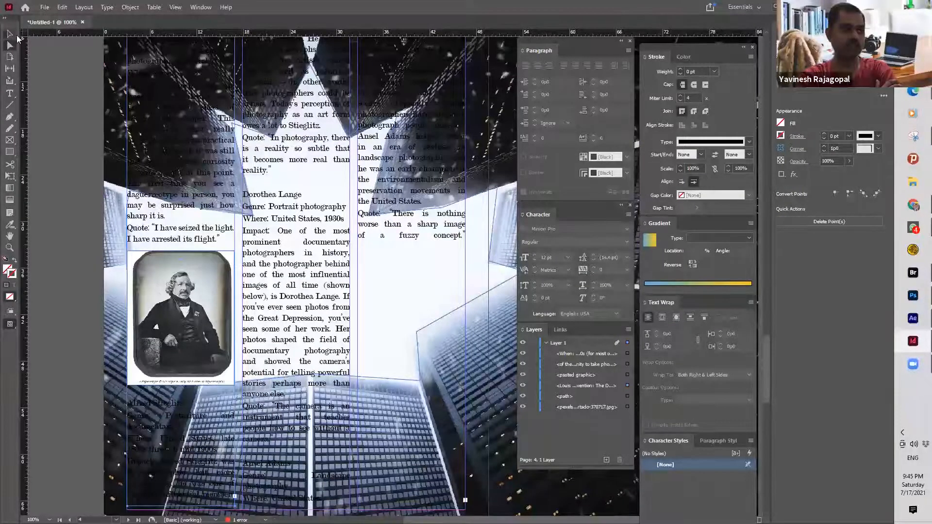
Wrap the text around the object shape of the drawn path over the building photo and remove the path's stroke color.
{"action": "left_click", "coordinate": [237, 127]}
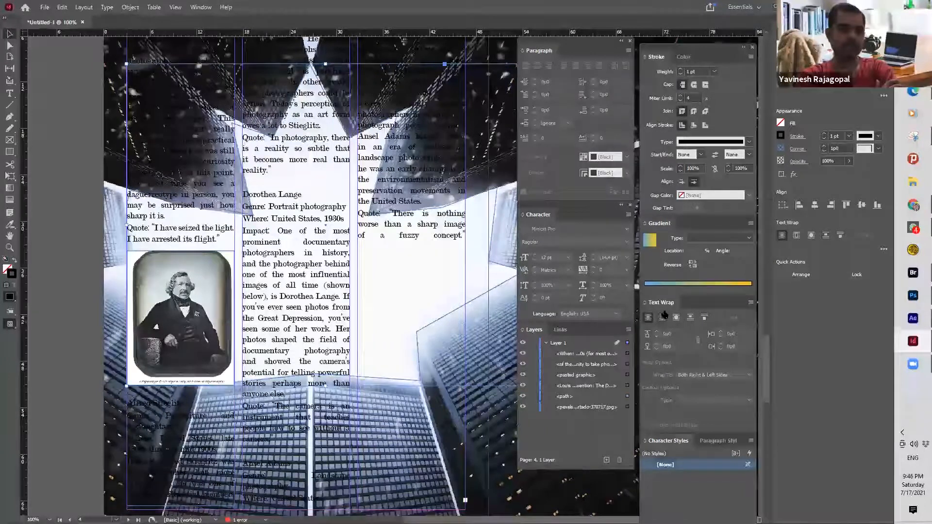
{"action": "left_click", "coordinate": [675, 320]}
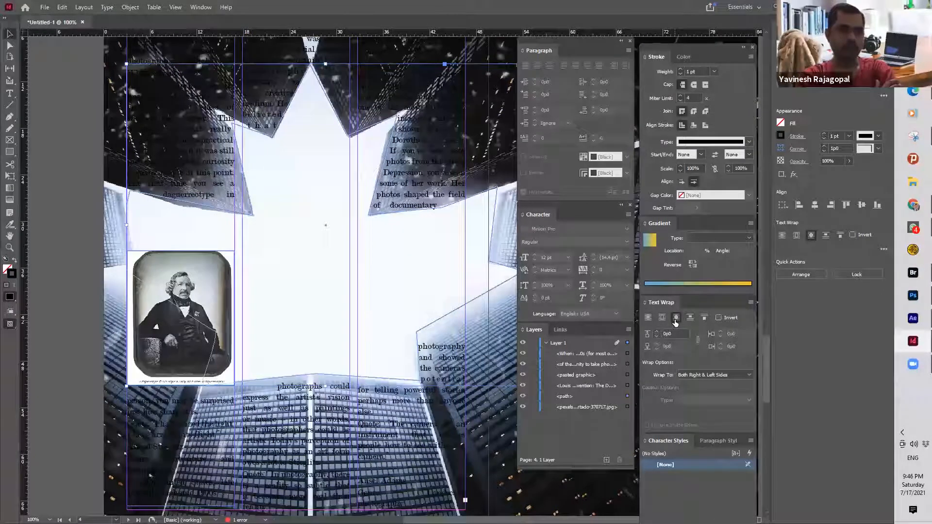
{"action": "left_click", "coordinate": [675, 319]}
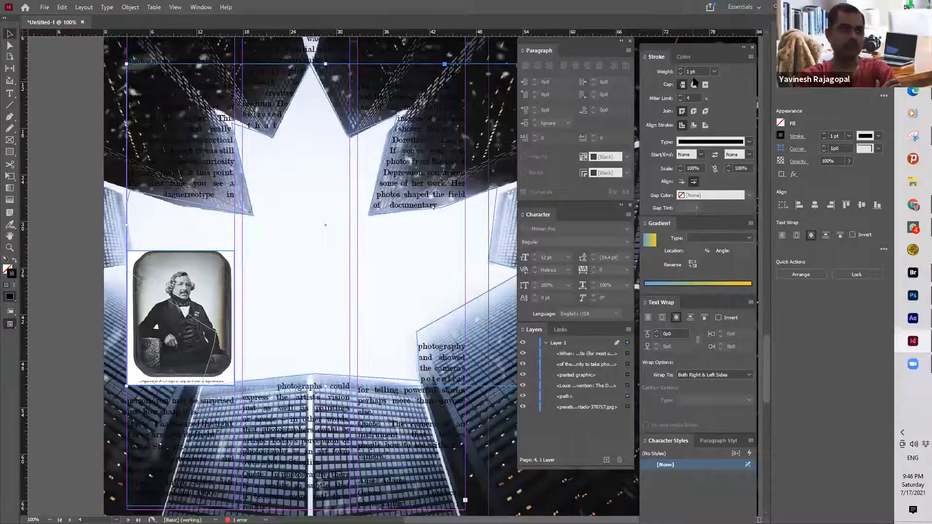
{"action": "left_click", "coordinate": [690, 58]}
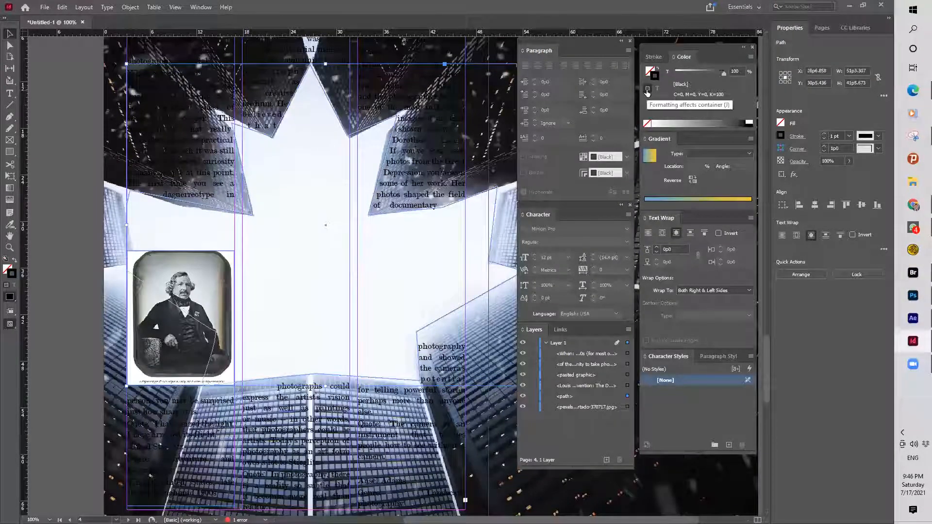
{"action": "left_click", "coordinate": [646, 125]}
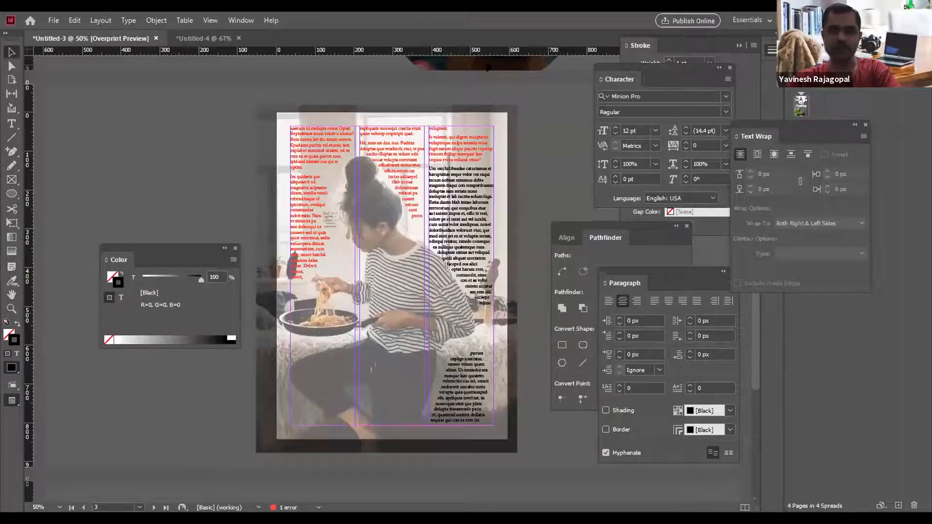
{"action": "scroll", "coordinate": [398, 234], "scroll_direction": "down", "scroll_amount": 5}
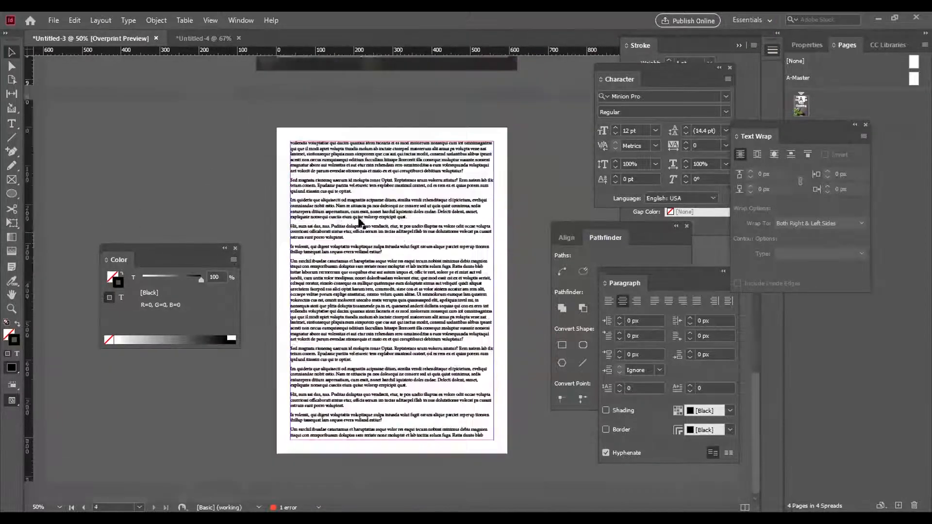
{"action": "left_click", "coordinate": [396, 196]}
{"action": "scroll", "coordinate": [238, 179], "scroll_direction": "up", "scroll_amount": 2}
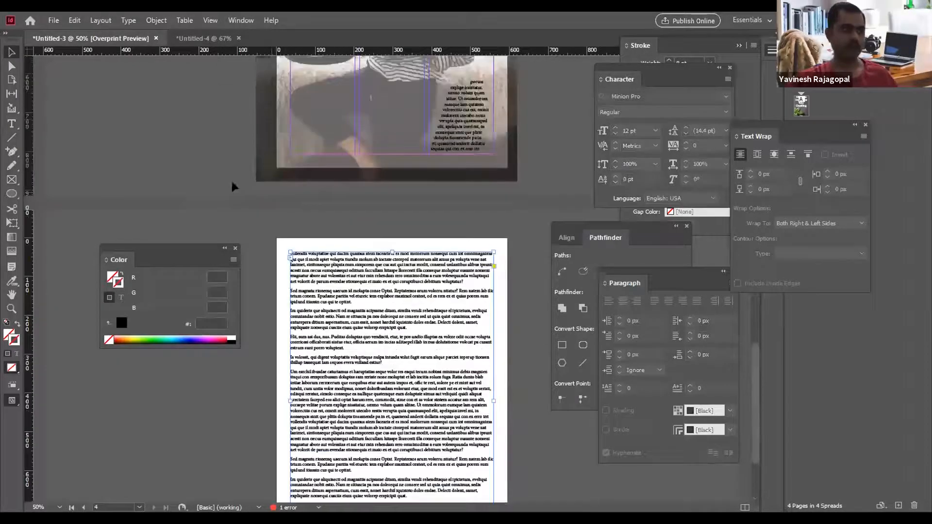
{"action": "left_click", "coordinate": [232, 179]}
{"action": "scroll", "coordinate": [291, 194], "scroll_direction": "down", "scroll_amount": 2}
{"action": "double_click", "coordinate": [341, 165]}
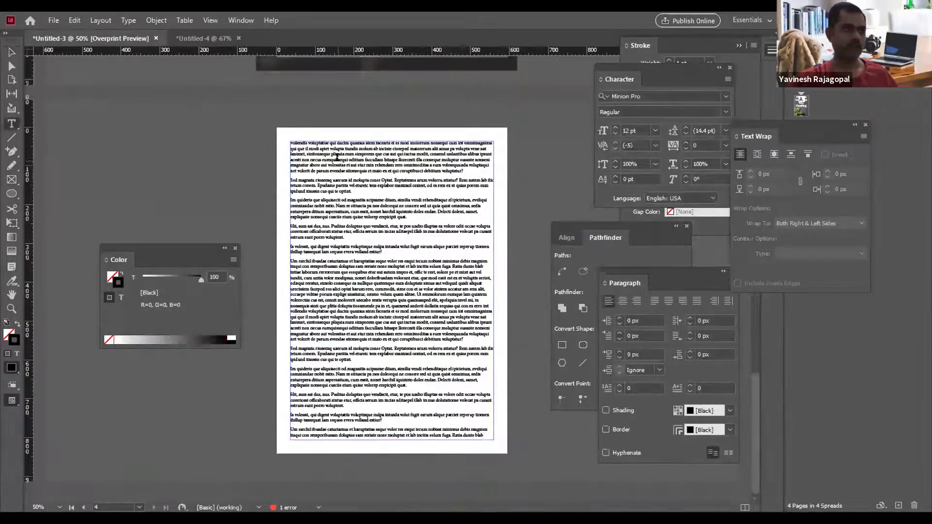
{"action": "scroll", "coordinate": [440, 190], "scroll_direction": "up", "scroll_amount": 3}
{"action": "left_click", "coordinate": [440, 189]}
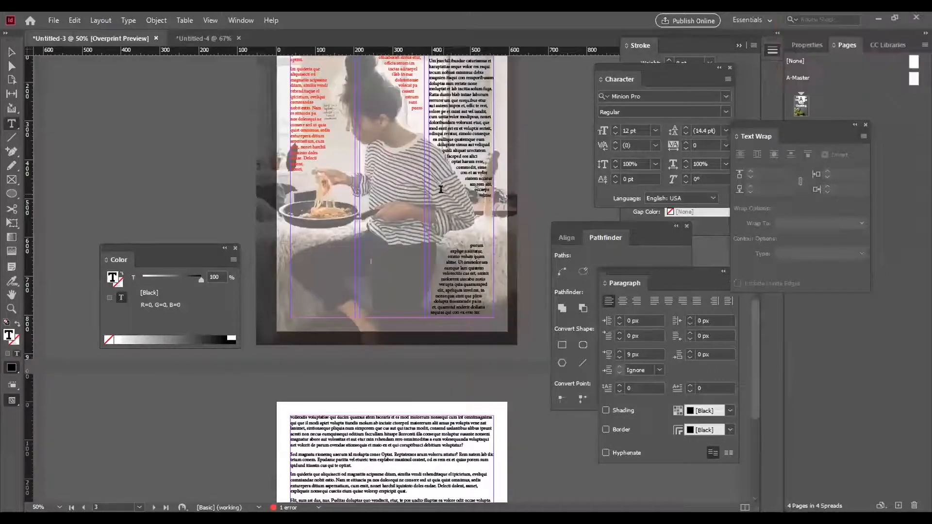
{"action": "key", "text": "ctrl+a"}
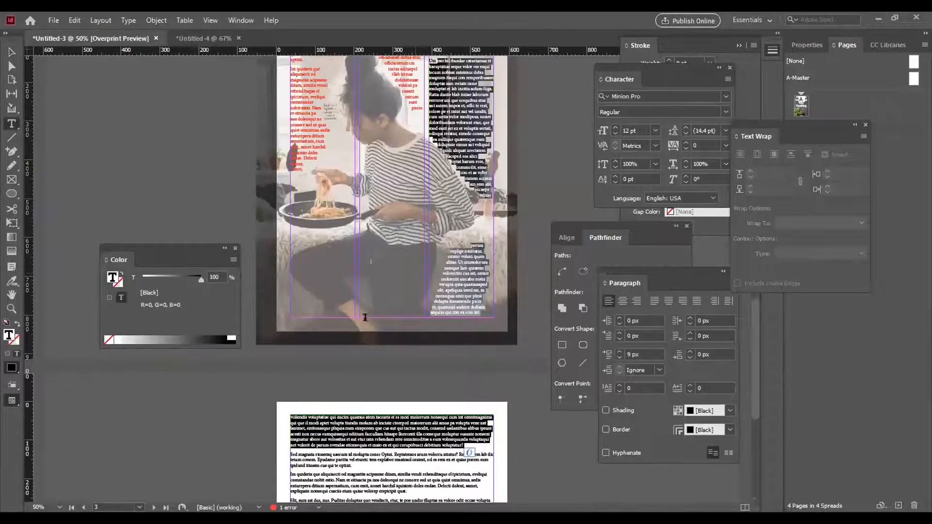
Delete all the placeholder text on page 4 of Untitled-3 from its first line on, keeping the page 3 text.
{"action": "left_click", "coordinate": [294, 414]}
{"action": "key", "text": "ctrl+shift+Down"}
{"action": "key", "text": "ctrl+shift+Down"}
{"action": "key", "text": "ctrl+shift+Down"}
{"action": "key", "text": "ctrl+shift+Down"}
{"action": "key", "text": "ctrl+shift+Down"}
{"action": "key", "text": "ctrl+shift+Down"}
{"action": "key", "text": "ctrl+shift+Down"}
{"action": "key", "text": "ctrl+shift+Down"}
{"action": "key", "text": "ctrl+shift+Down"}
{"action": "key", "text": "ctrl+shift+Down"}
{"action": "key", "text": "ctrl+shift+Down"}
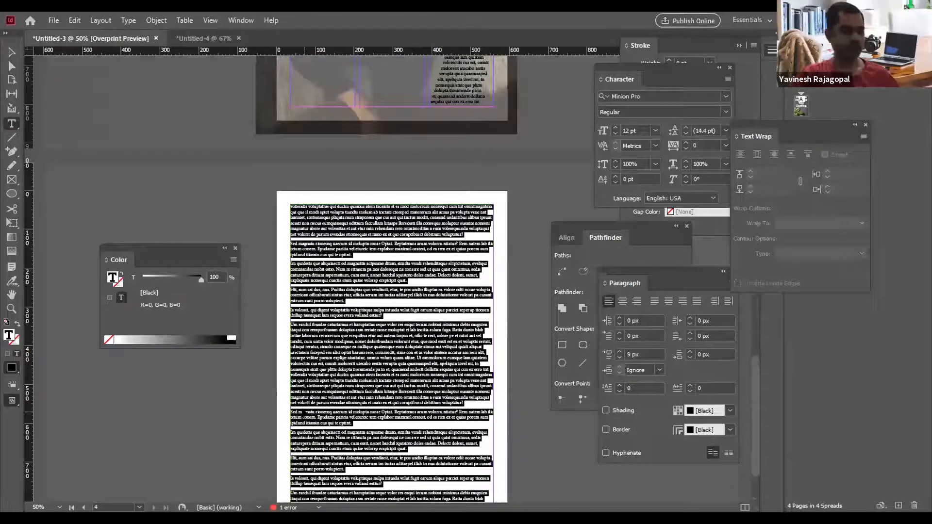
{"action": "key", "text": "BackSpace"}
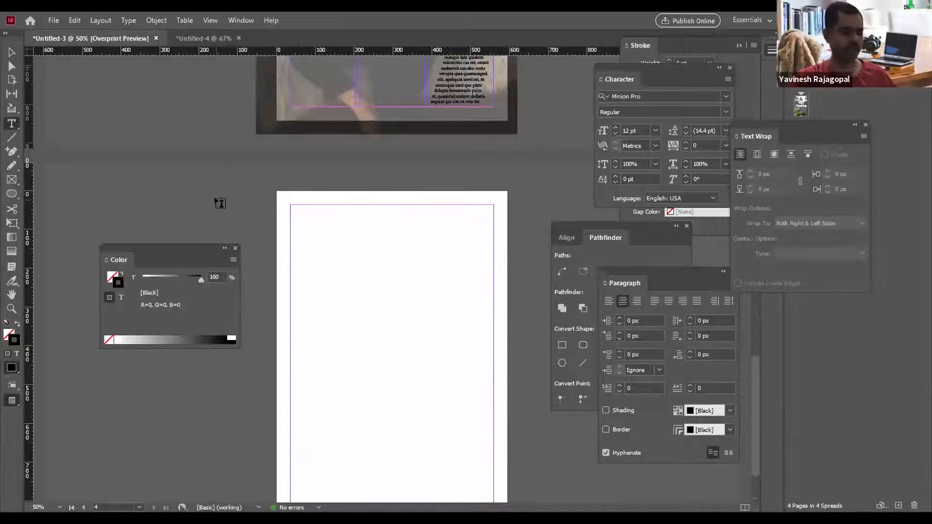
{"action": "key", "text": "Escape"}
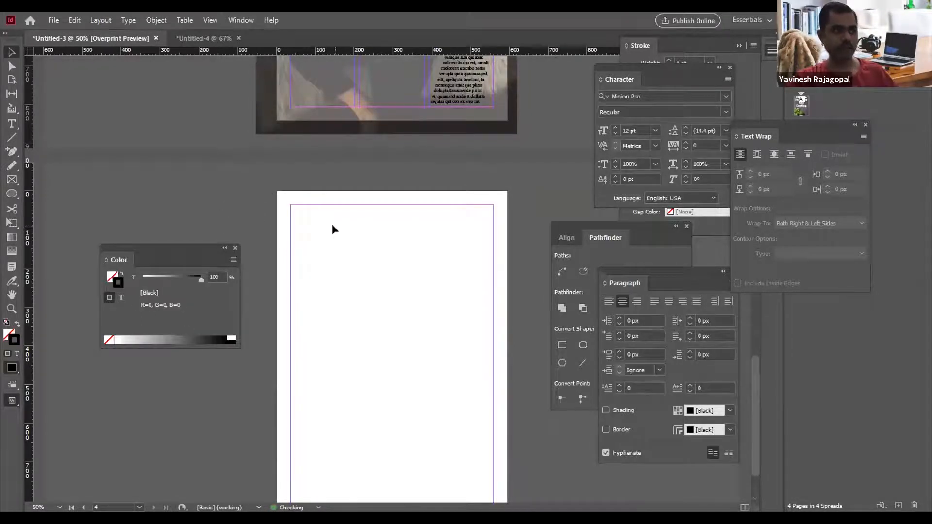
Start placing an image on page 4 and browse to the Pexel Buildings folder on drive D:.
{"action": "key", "text": "ctrl+d"}
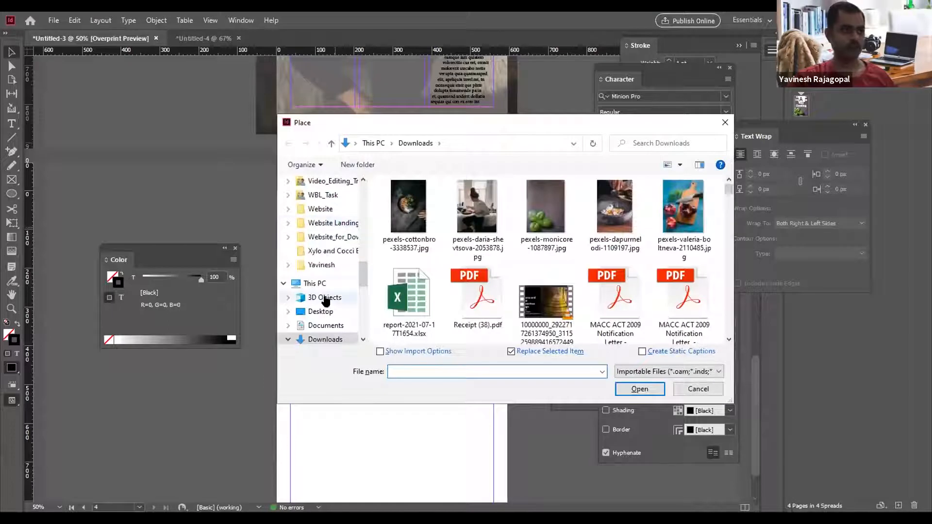
{"action": "left_click", "coordinate": [315, 283]}
{"action": "scroll", "coordinate": [465, 294], "scroll_direction": "down", "scroll_amount": 2}
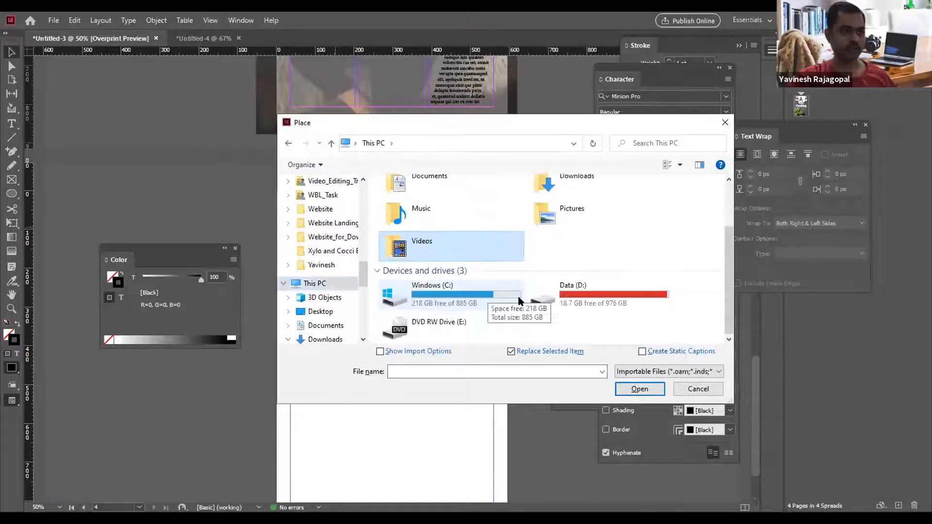
{"action": "double_click", "coordinate": [572, 292]}
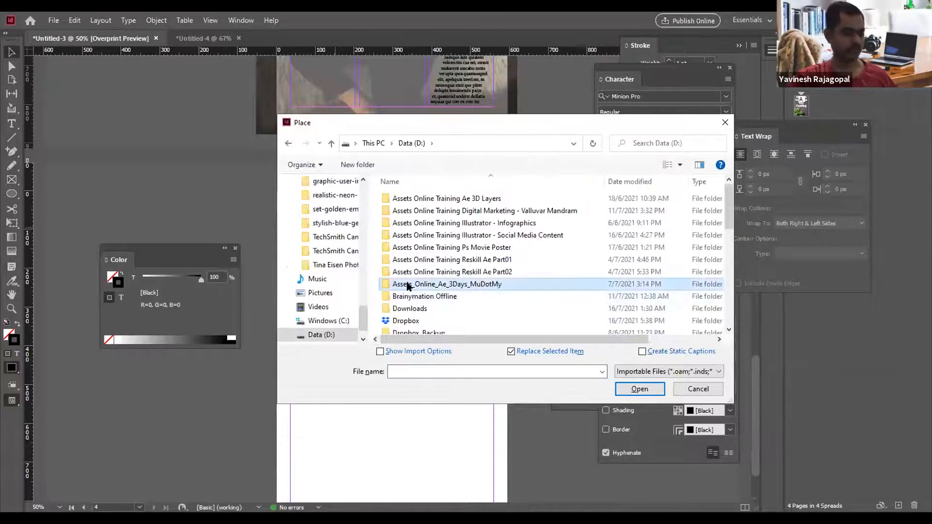
{"action": "key", "text": "p"}
{"action": "key", "text": "Return"}
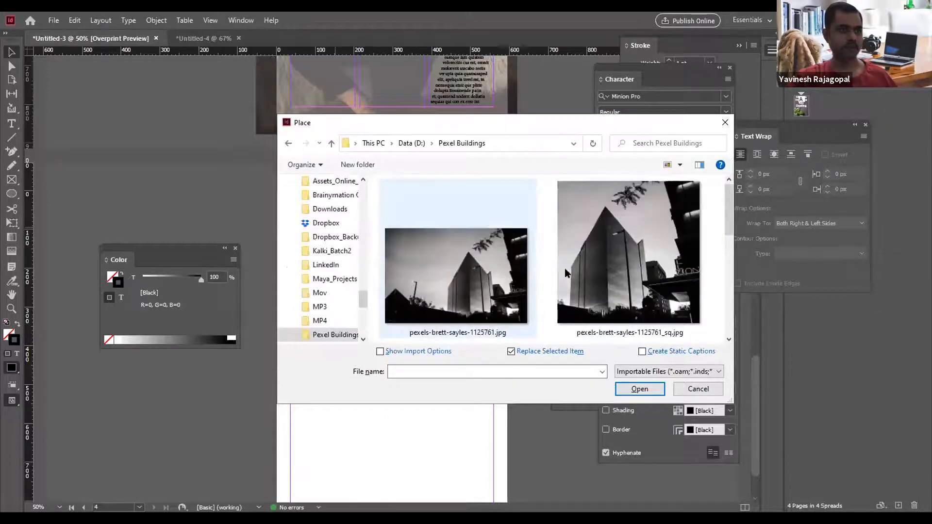
Place the image pexels-pixabay-264594.jpg on page 4, drawn wider than the page and covering its upper part.
{"action": "scroll", "coordinate": [592, 278], "scroll_direction": "down", "scroll_amount": 3}
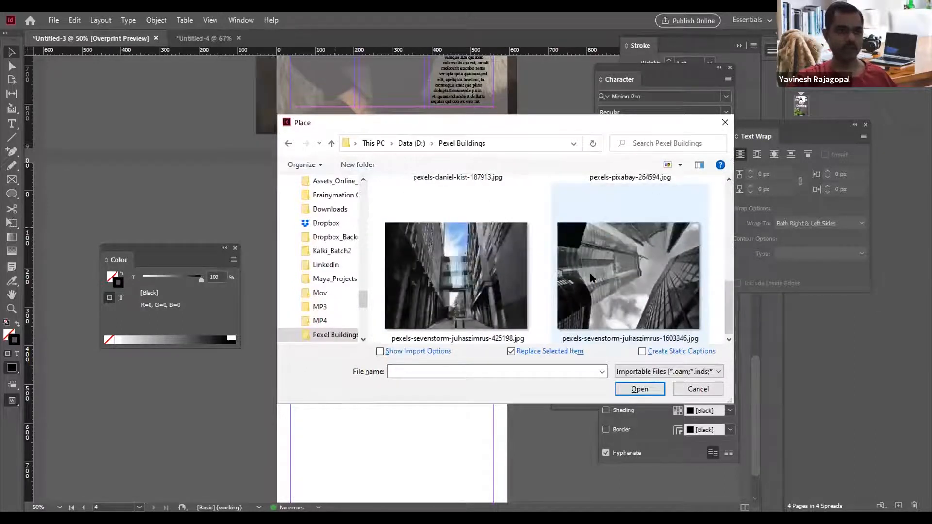
{"action": "left_click", "coordinate": [654, 265]}
{"action": "scroll", "coordinate": [651, 272], "scroll_direction": "up", "scroll_amount": 3}
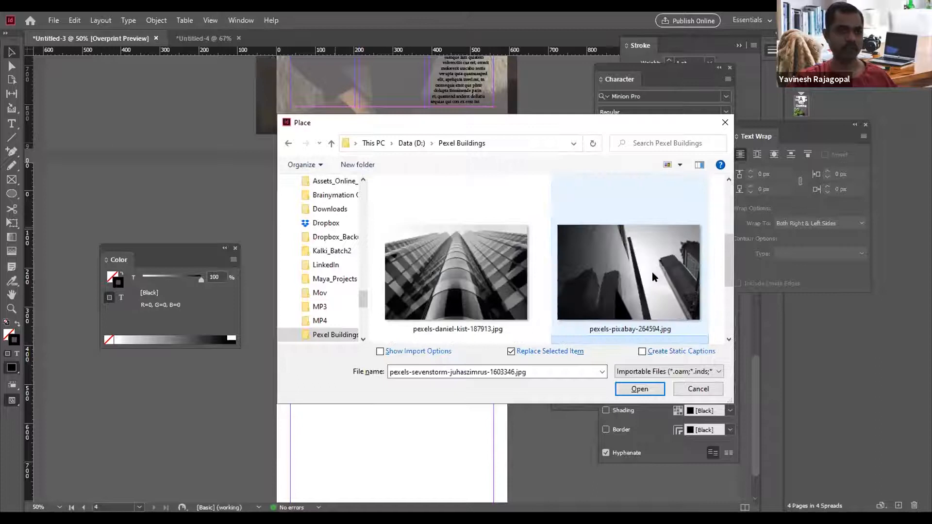
{"action": "left_click", "coordinate": [652, 272]}
{"action": "left_click", "coordinate": [632, 389]}
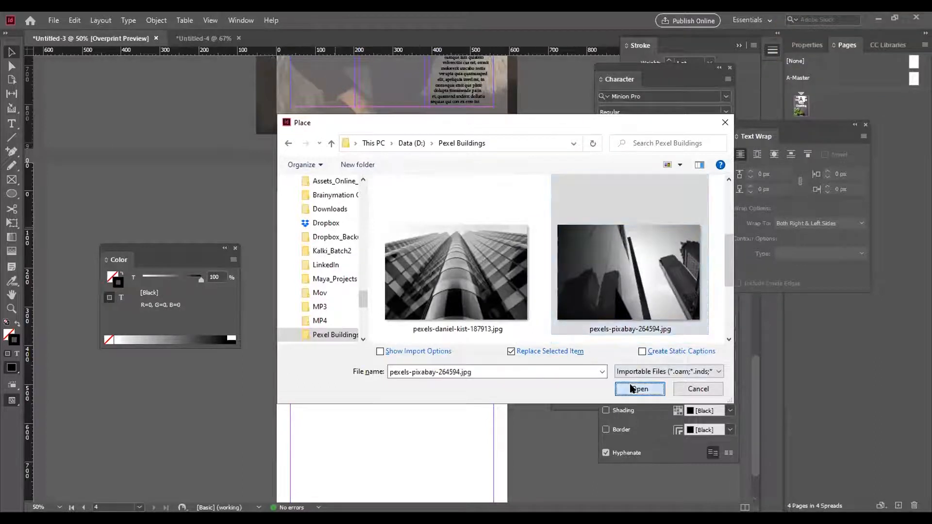
{"action": "left_click_drag", "start_coordinate": [262, 185], "coordinate": [581, 396]}
Enlarge the building photo proportionally to cover page 4's full height and shift it left so the bright sky lies over the page.
{"action": "scroll", "coordinate": [418, 335], "scroll_direction": "down", "scroll_amount": 3}
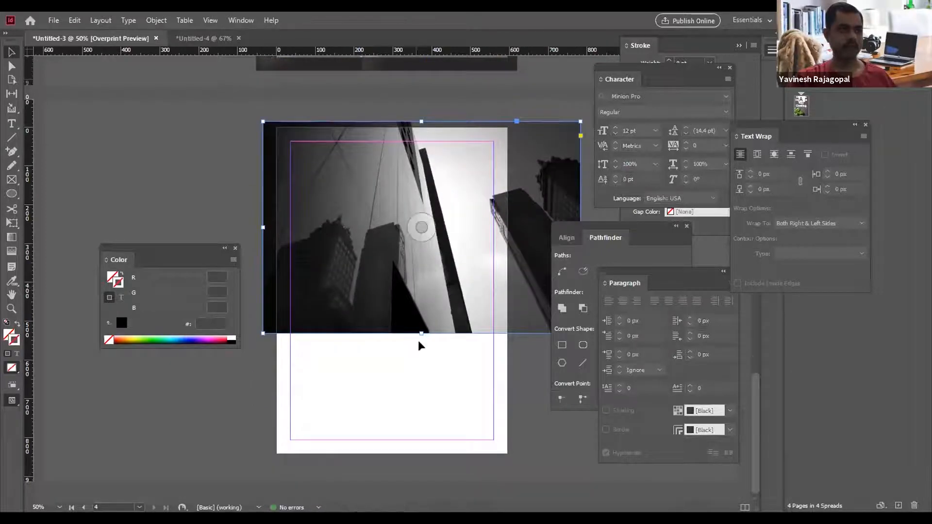
{"action": "left_click_drag", "start_coordinate": [421, 334], "coordinate": [433, 459]}
{"action": "key", "text": "shift+Left"}
{"action": "key", "text": "shift+Left"}
{"action": "key", "text": "shift+Left"}
{"action": "key", "text": "shift+Left"}
{"action": "key", "text": "shift+Left"}
{"action": "key", "text": "shift+Left"}
{"action": "key", "text": "shift+Left"}
{"action": "key", "text": "shift+Left"}
{"action": "key", "text": "shift+Left"}
{"action": "key", "text": "shift+Left"}
{"action": "key", "text": "shift+Left"}
{"action": "key", "text": "shift+Left"}
{"action": "key", "text": "shift+Left"}
{"action": "key", "text": "shift+Left"}
{"action": "key", "text": "shift+Left"}
{"action": "key", "text": "shift+Left"}
{"action": "key", "text": "shift+Left"}
{"action": "key", "text": "shift+Left"}
{"action": "key", "text": "shift+Left"}
{"action": "key", "text": "shift+Left"}
{"action": "key", "text": "shift+Left"}
{"action": "key", "text": "shift+Left"}
{"action": "key", "text": "shift+Left"}
{"action": "key", "text": "shift+Left"}
{"action": "key", "text": "shift+Left"}
{"action": "key", "text": "shift+Left"}
{"action": "key", "text": "shift+Left"}
{"action": "key", "text": "shift+Left"}
{"action": "key", "text": "shift+Left"}
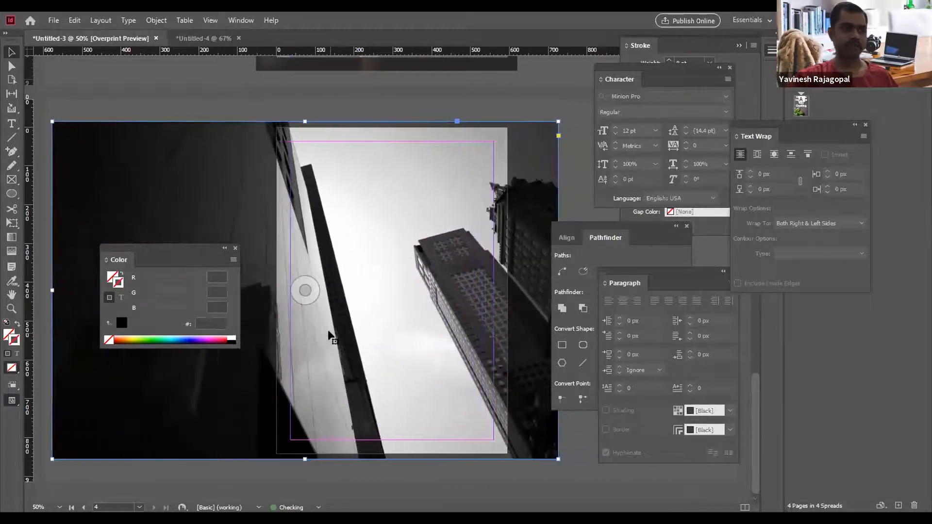
{"action": "left_click", "coordinate": [572, 153]}
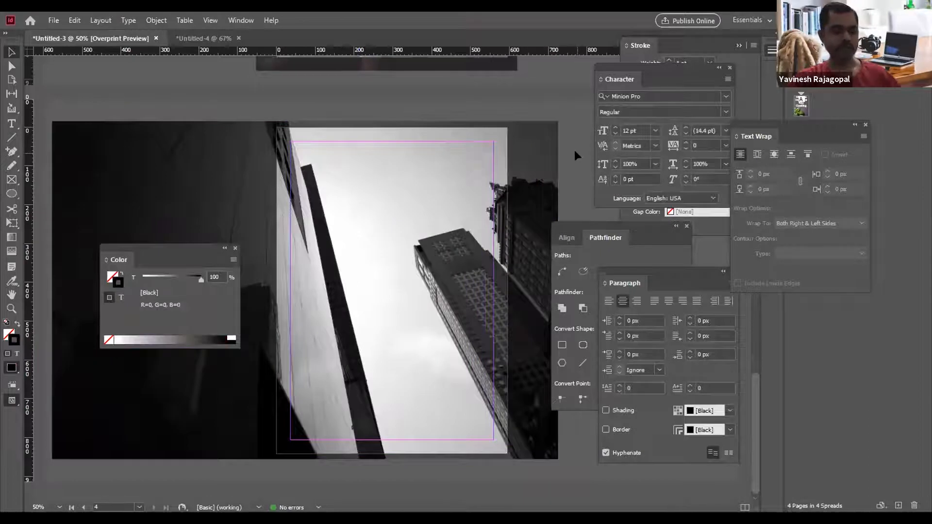
Draw a closed straight-sided Pen path around the bright sky between the buildings, following their edges and the page margins.
{"action": "key", "text": "p"}
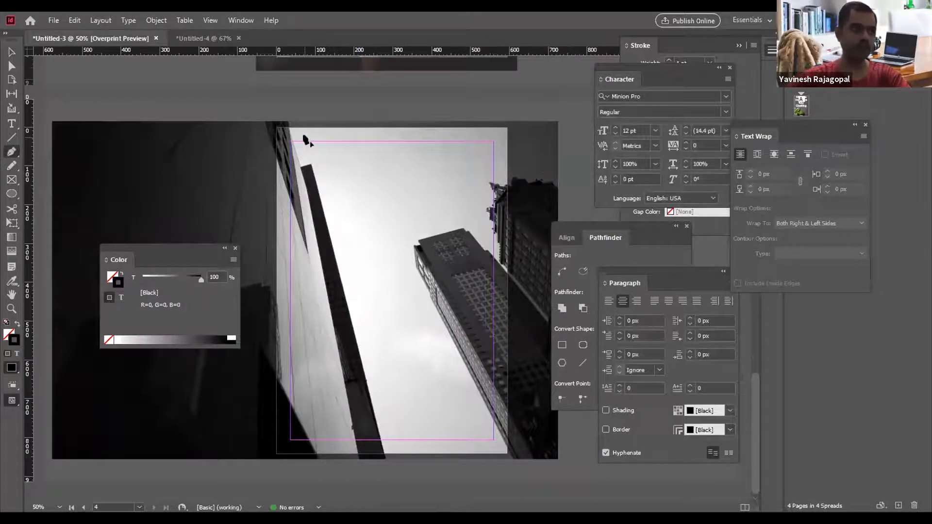
{"action": "left_click", "coordinate": [305, 142]}
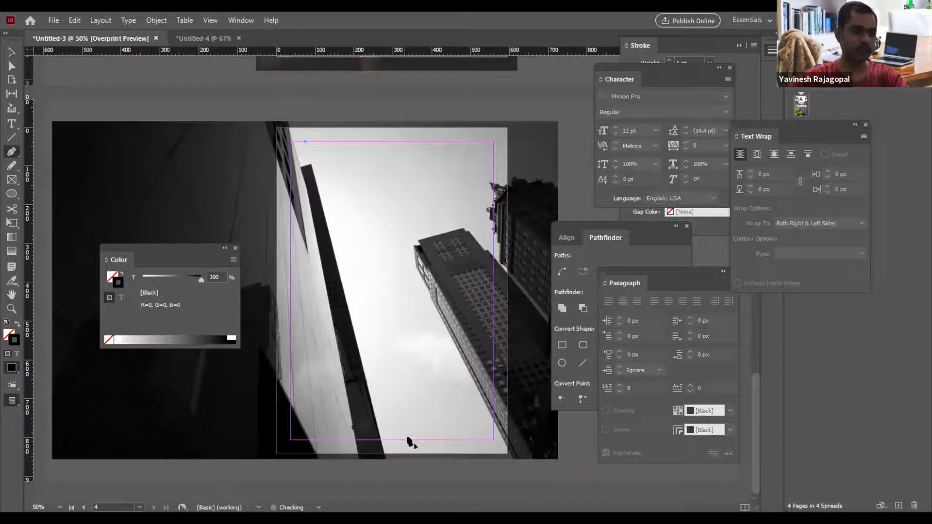
{"action": "left_click", "coordinate": [387, 440]}
{"action": "left_click", "coordinate": [493, 431]}
{"action": "left_click", "coordinate": [409, 265]}
{"action": "left_click", "coordinate": [410, 232]}
{"action": "left_click", "coordinate": [451, 220]}
{"action": "left_click", "coordinate": [480, 228]}
{"action": "left_click", "coordinate": [480, 203]}
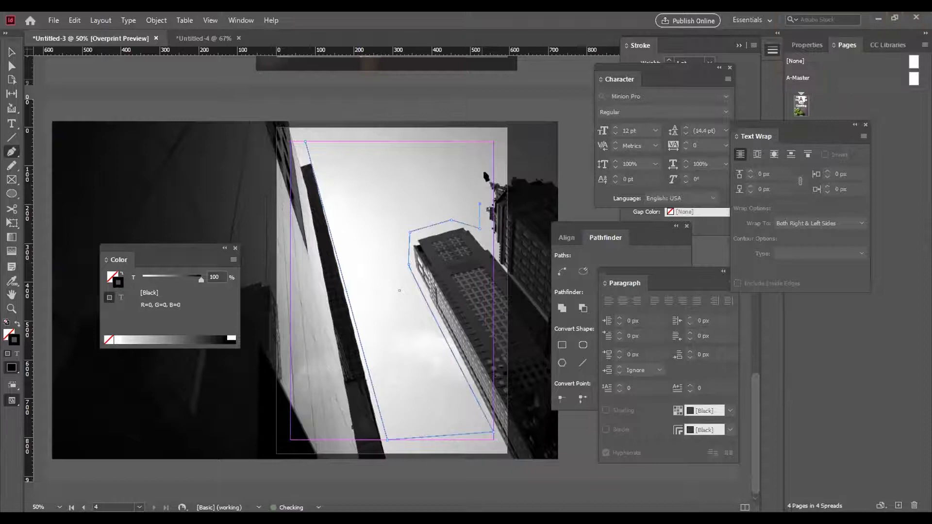
{"action": "left_click", "coordinate": [493, 141]}
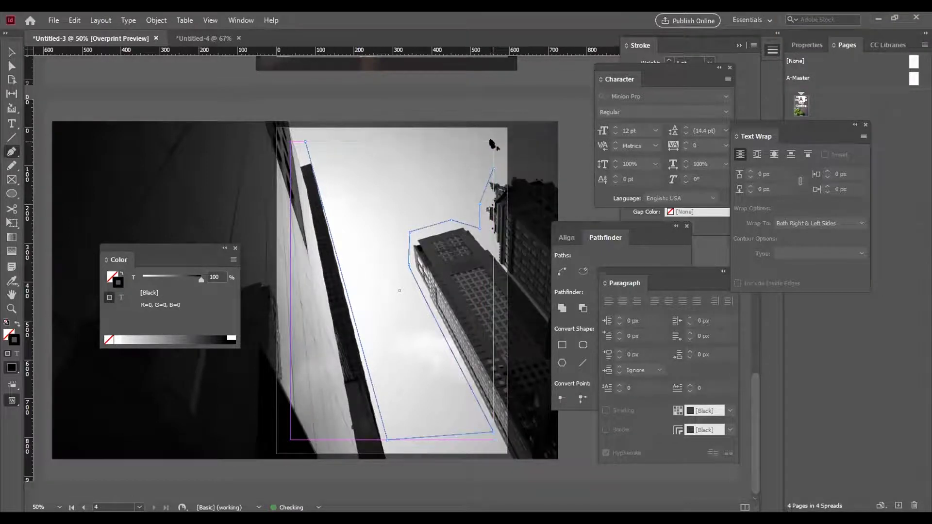
{"action": "left_click", "coordinate": [305, 142]}
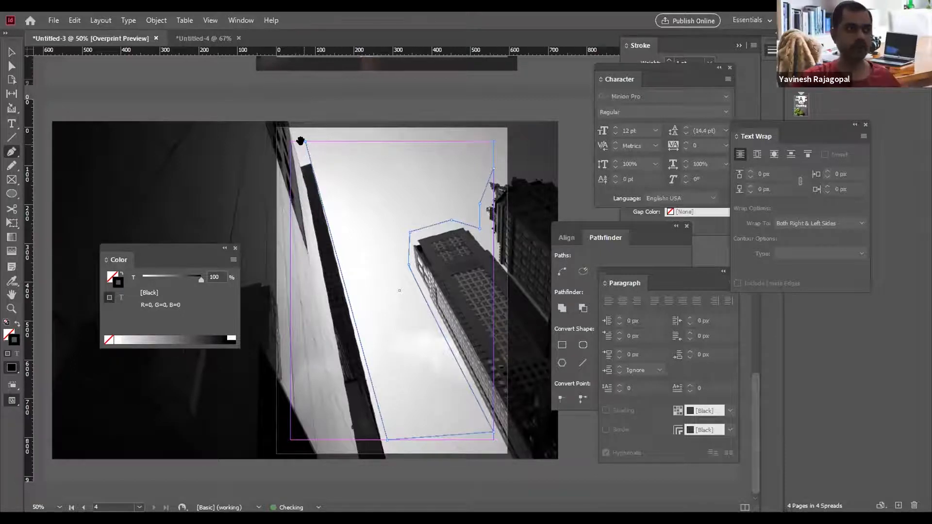
{"action": "key", "text": "v"}
{"action": "left_click", "coordinate": [359, 224]}
{"action": "left_click", "coordinate": [535, 97]}
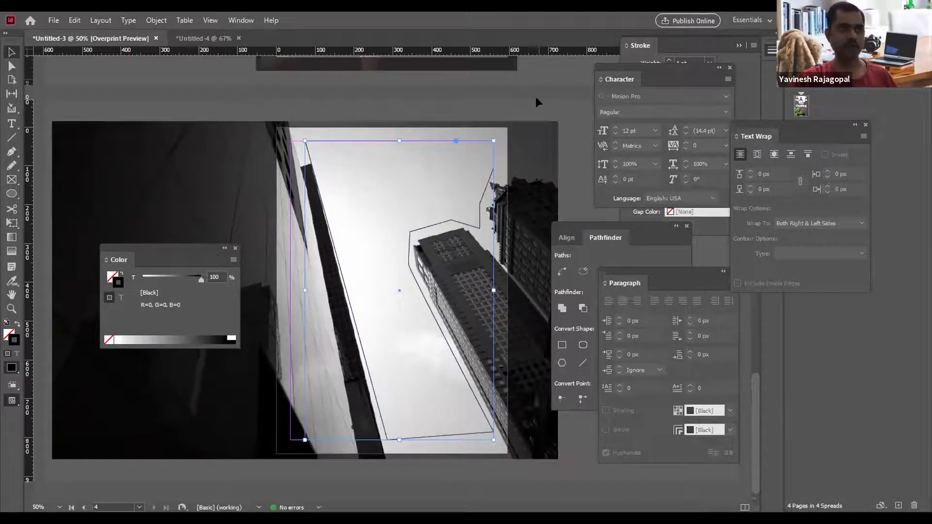
Turn the sky-shaped path into a text frame and fill it with placeholder text.
{"action": "left_click", "coordinate": [355, 140]}
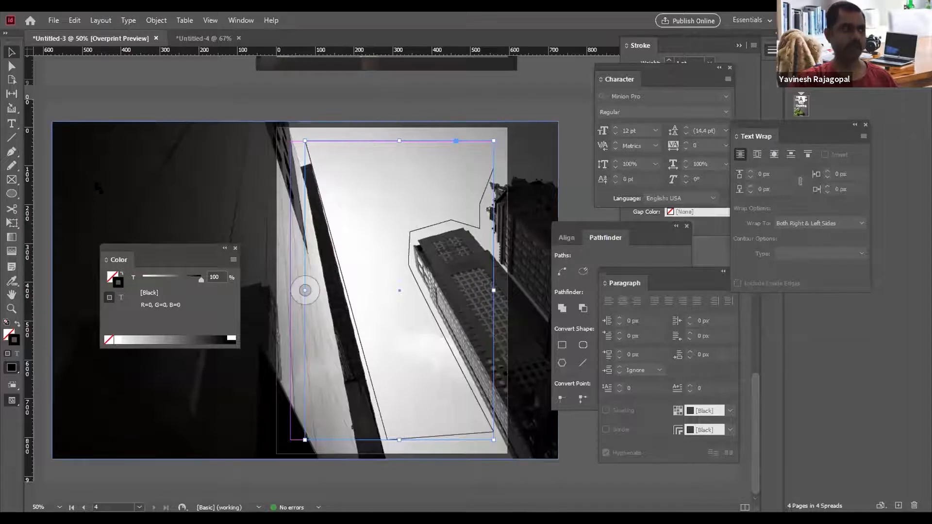
{"action": "left_click", "coordinate": [12, 123]}
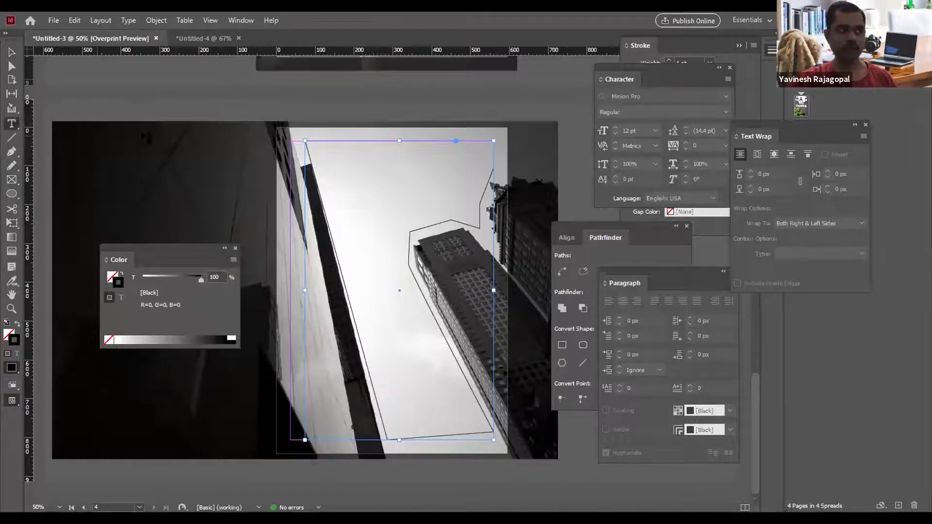
{"action": "left_click", "coordinate": [312, 152]}
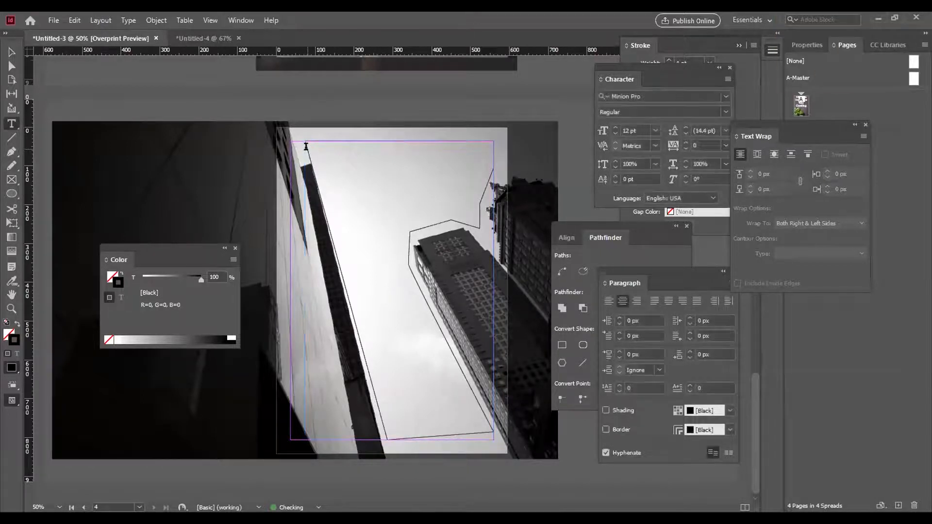
{"action": "left_click", "coordinate": [395, 155]}
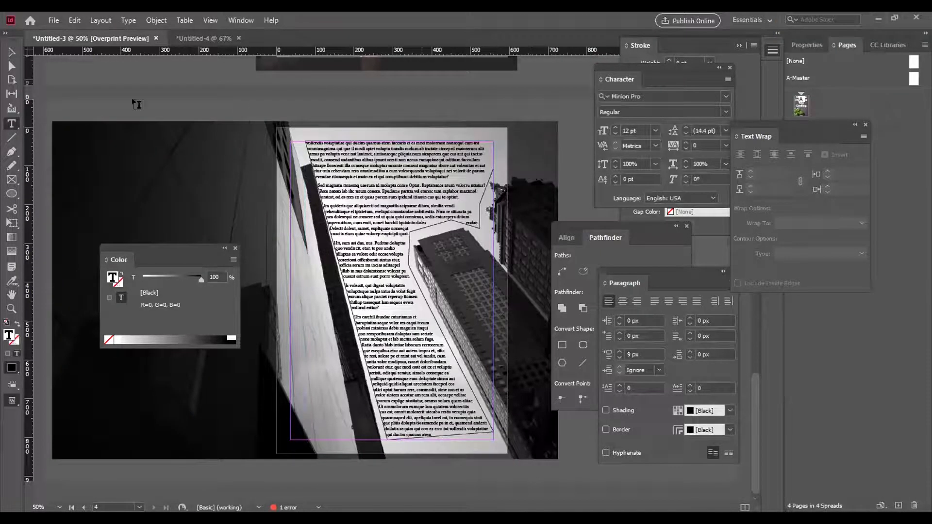
Remove the black stroke from the sky-shaped text frame by setting it to None.
{"action": "left_click", "coordinate": [12, 52]}
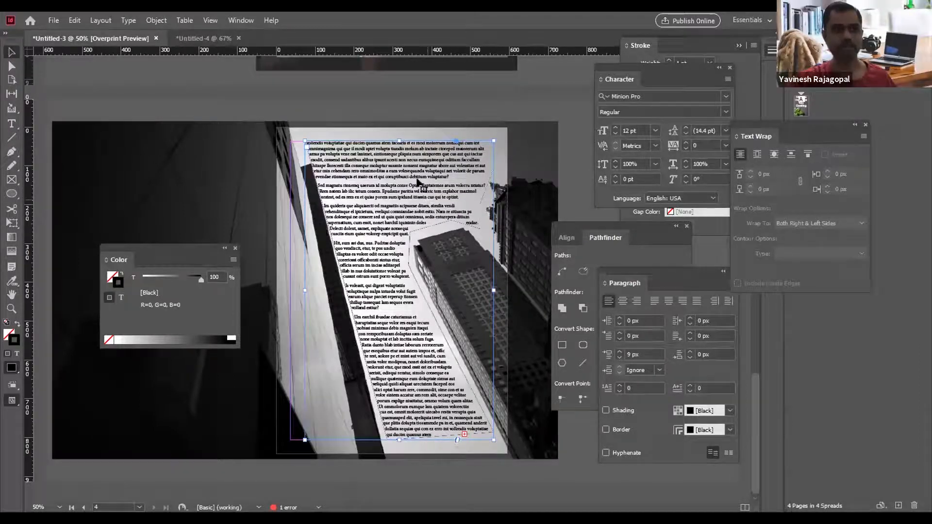
{"action": "key", "text": "F6"}
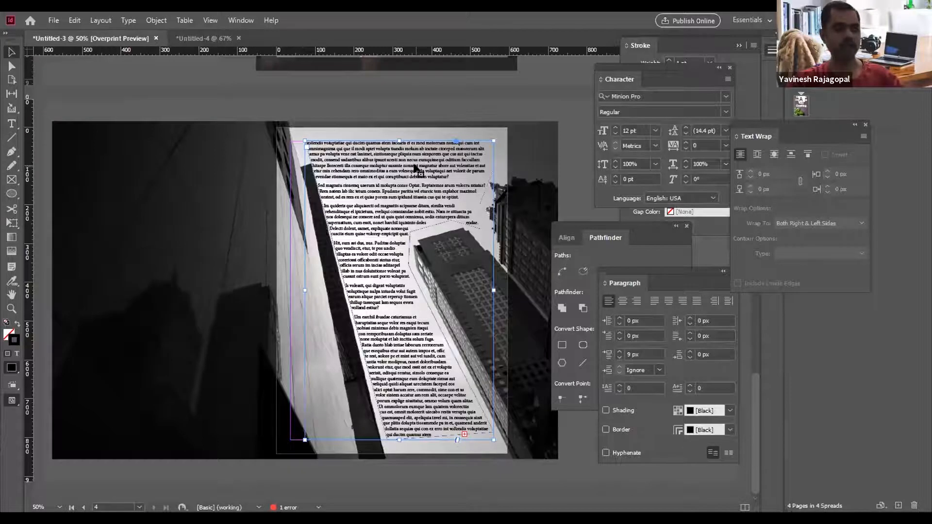
{"action": "key", "text": "F6"}
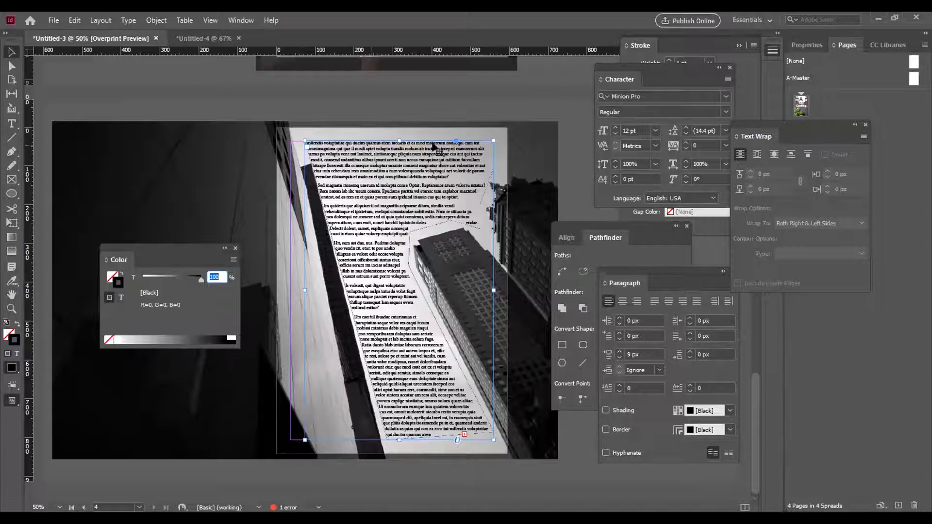
{"action": "left_click", "coordinate": [108, 340]}
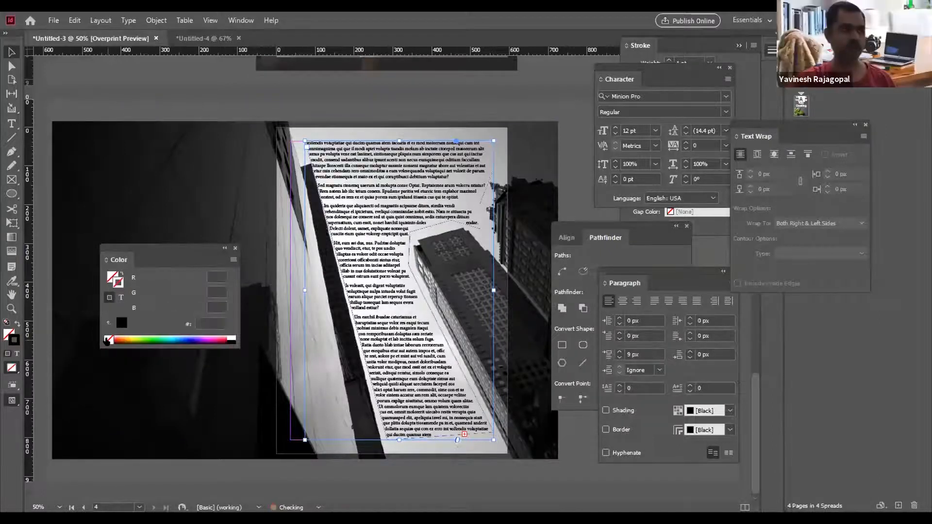
{"action": "left_click", "coordinate": [441, 104]}
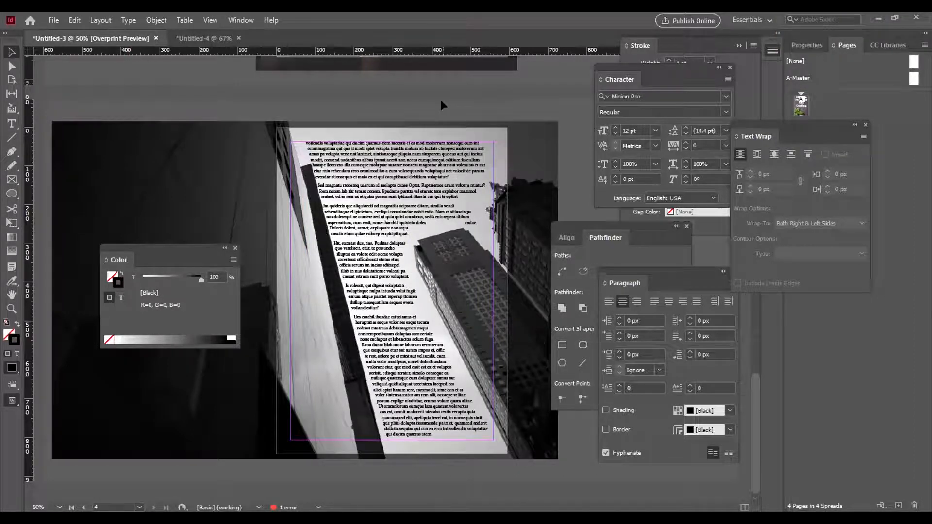
Hide the panels and review the layout of all four pages, from the building page up to the cover.
{"action": "key", "text": "Tab"}
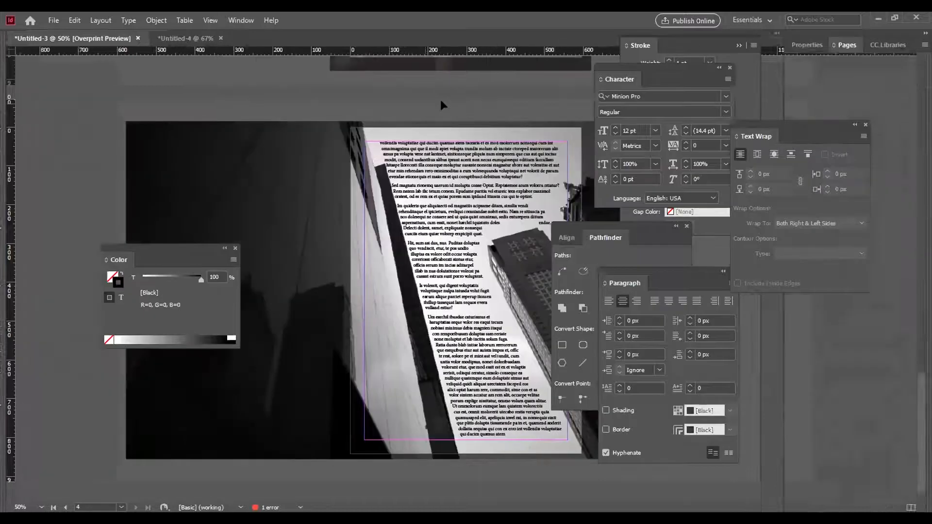
{"action": "scroll", "coordinate": [638, 293], "scroll_direction": "up", "scroll_amount": 3}
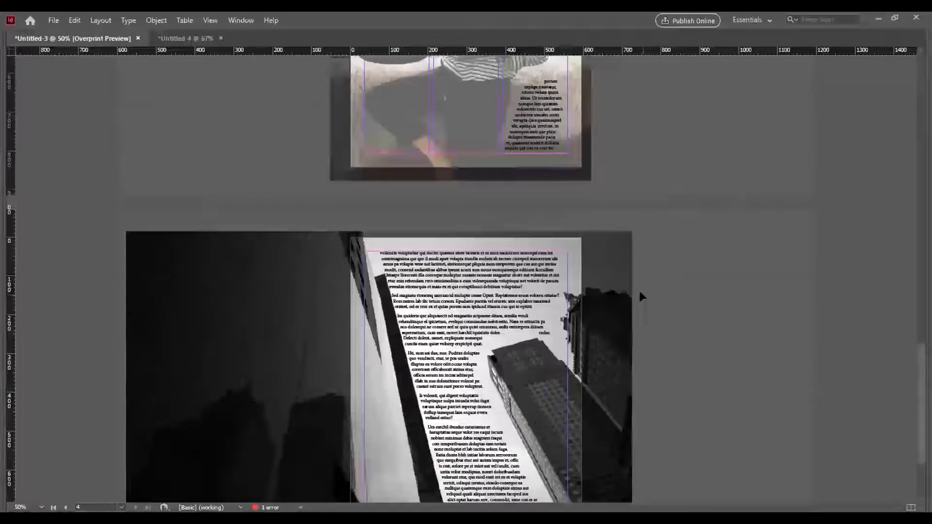
{"action": "scroll", "coordinate": [640, 295], "scroll_direction": "up", "scroll_amount": 5}
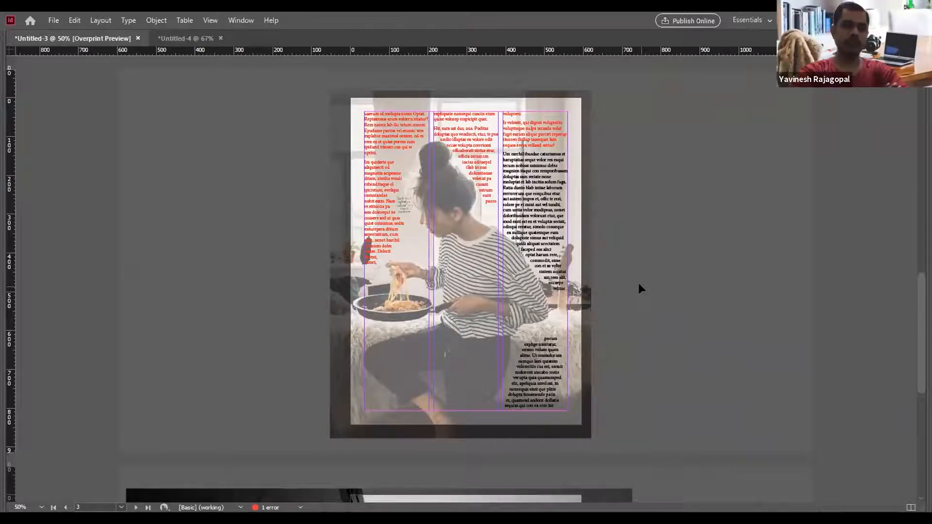
{"action": "scroll", "coordinate": [622, 248], "scroll_direction": "up", "scroll_amount": 10}
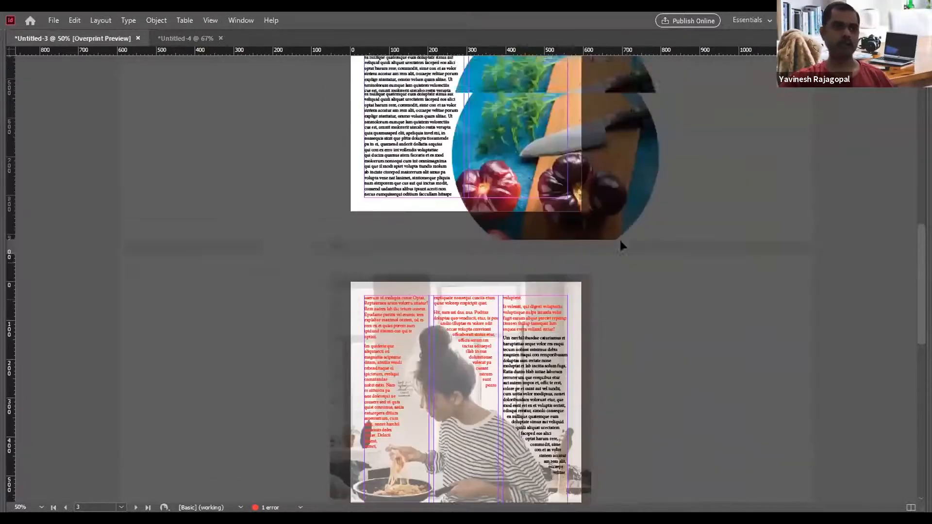
{"action": "scroll", "coordinate": [620, 232], "scroll_direction": "up", "scroll_amount": 6}
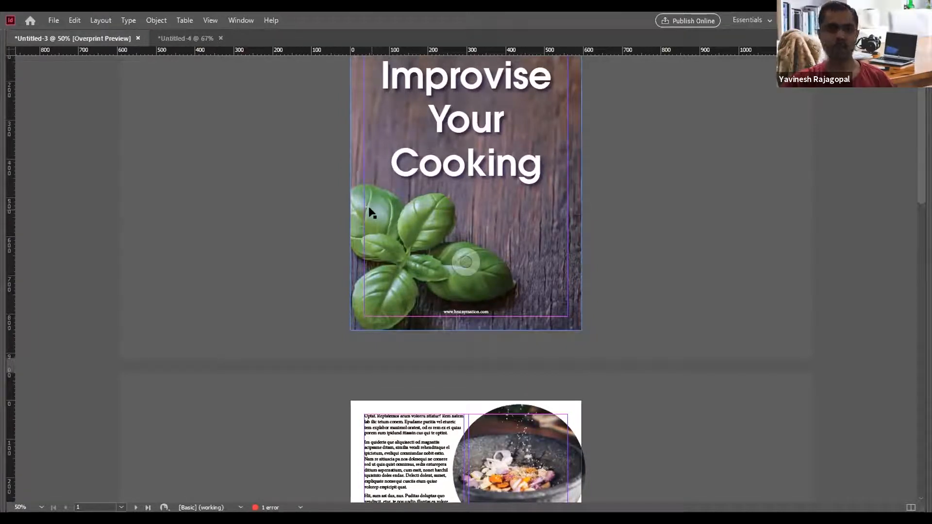
{"action": "scroll", "coordinate": [307, 200], "scroll_direction": "down", "scroll_amount": 5}
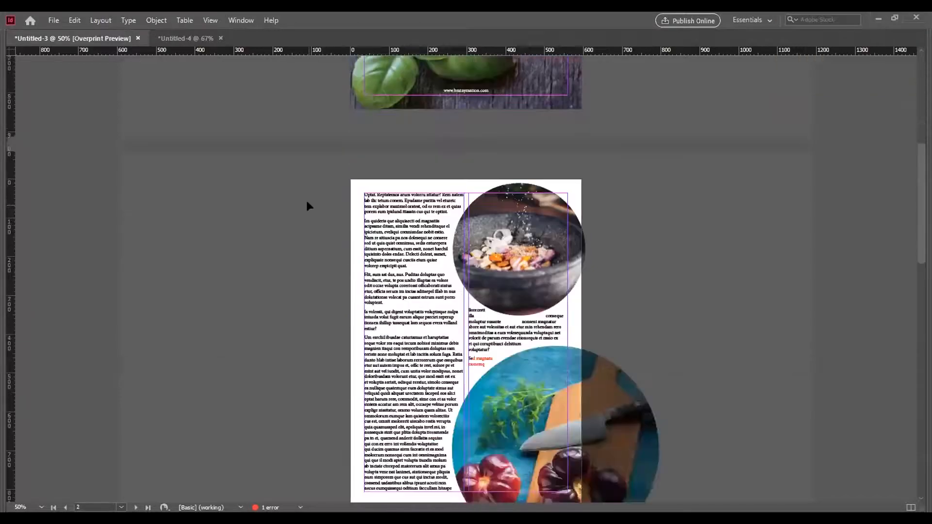
{"action": "scroll", "coordinate": [306, 200], "scroll_direction": "down", "scroll_amount": 12}
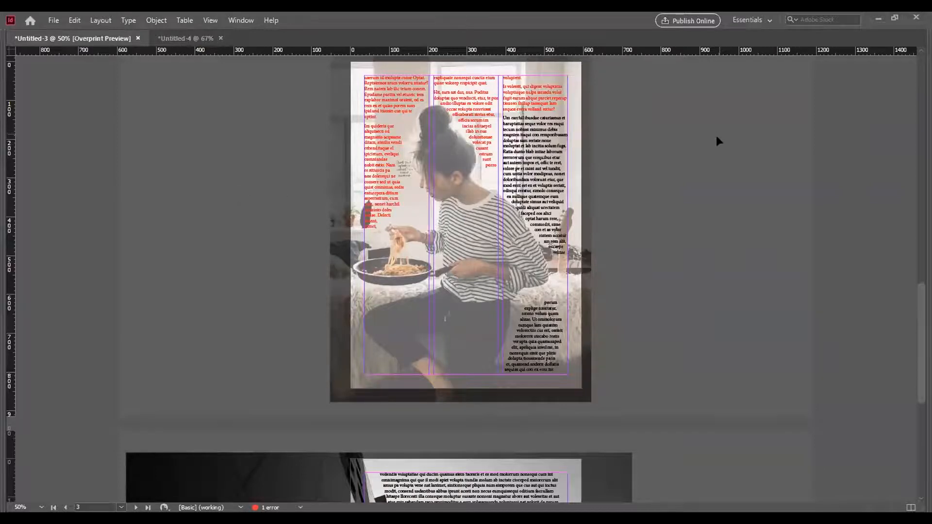
{"action": "scroll", "coordinate": [624, 326], "scroll_direction": "up", "scroll_amount": 2}
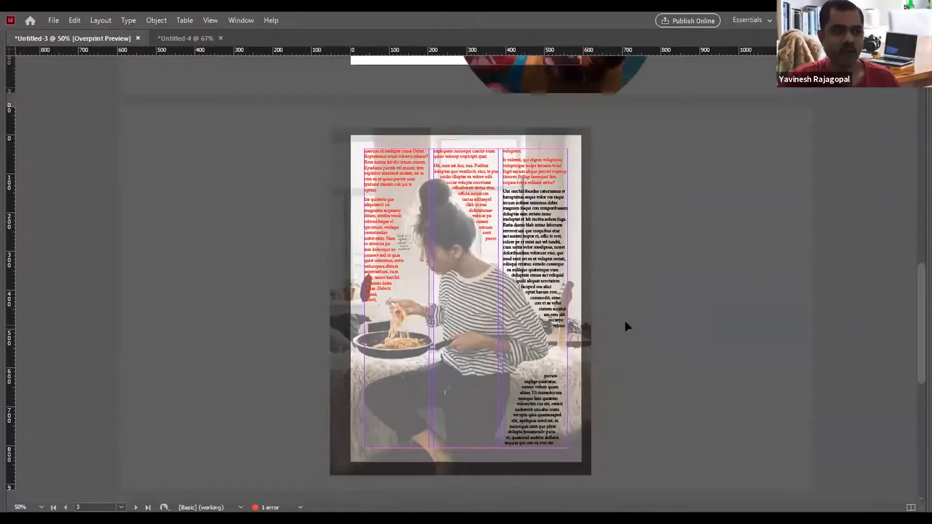
{"action": "scroll", "coordinate": [625, 327], "scroll_direction": "down", "scroll_amount": 6}
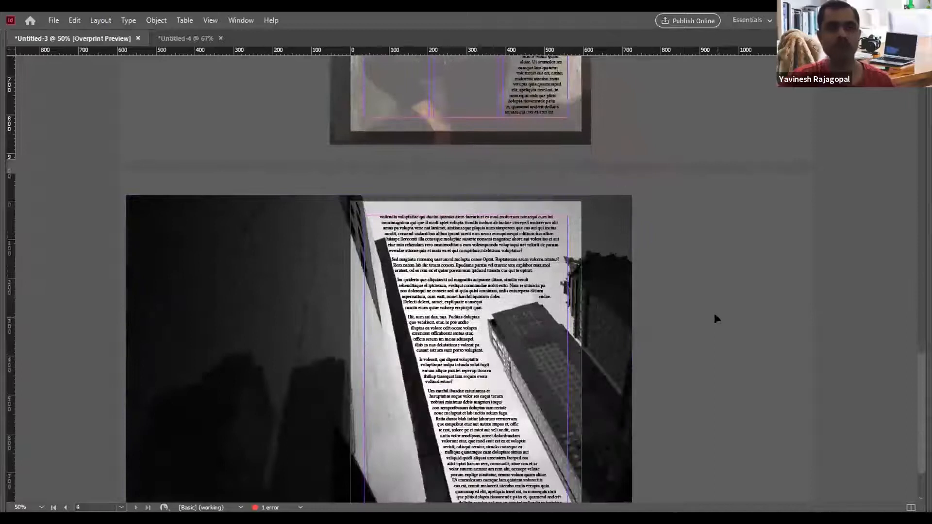
{"action": "scroll", "coordinate": [714, 315], "scroll_direction": "down", "scroll_amount": 2}
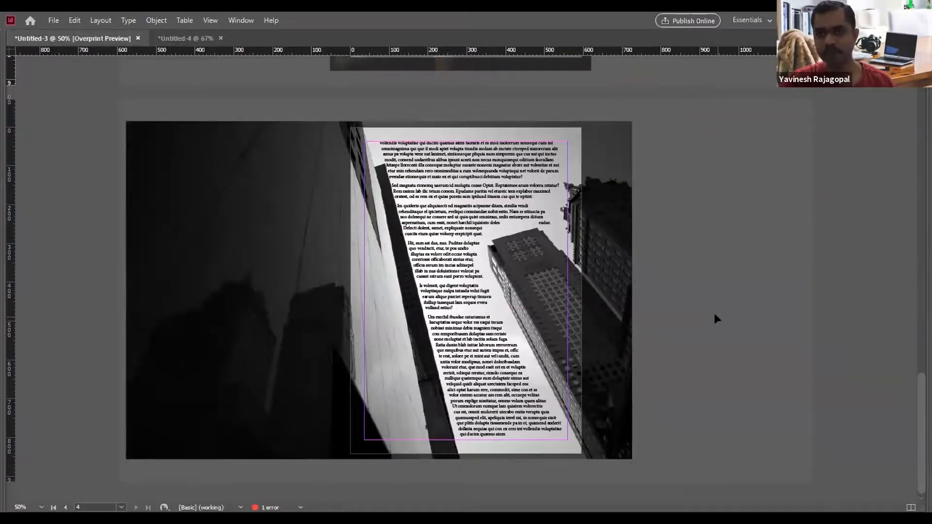
{"action": "scroll", "coordinate": [715, 315], "scroll_direction": "up", "scroll_amount": 10}
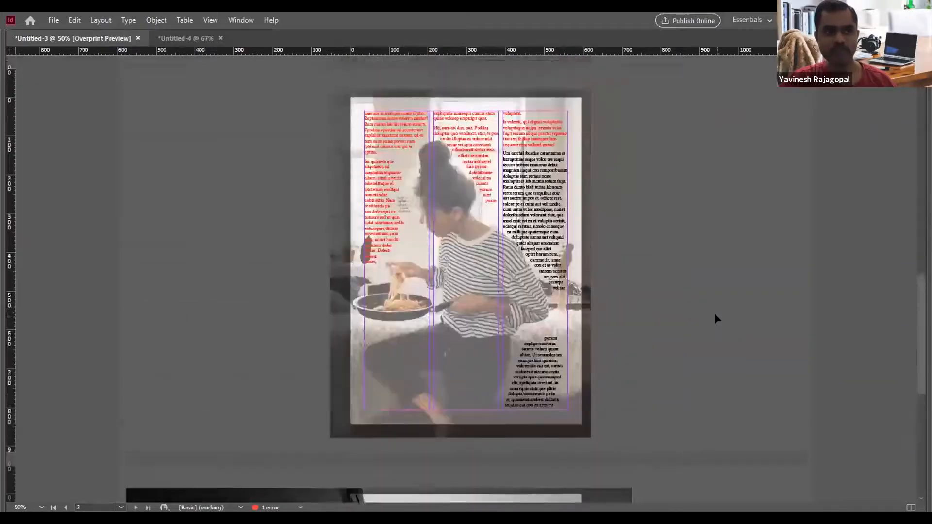
{"action": "scroll", "coordinate": [714, 315], "scroll_direction": "up", "scroll_amount": 15}
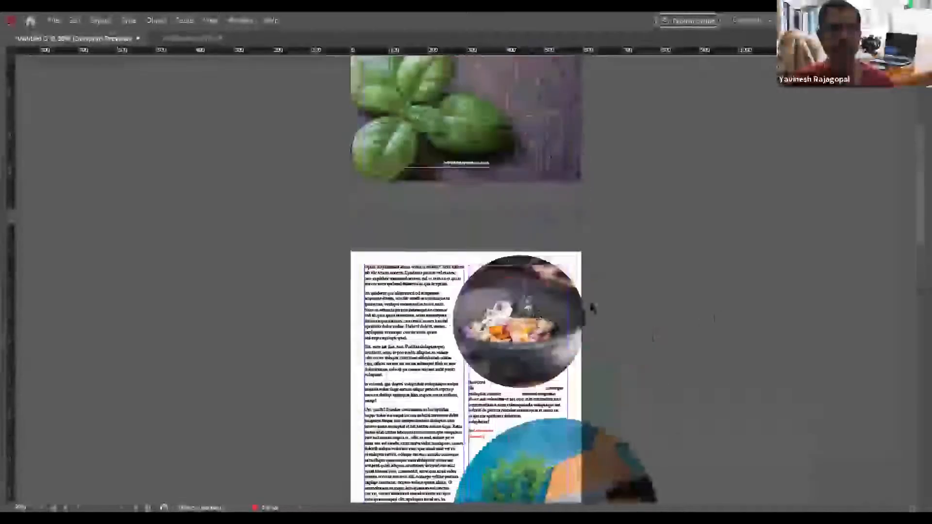
Start exporting the document to the Desktop as an Adobe PDF (Interactive) file named Ebook02.
{"action": "left_click", "coordinate": [54, 20]}
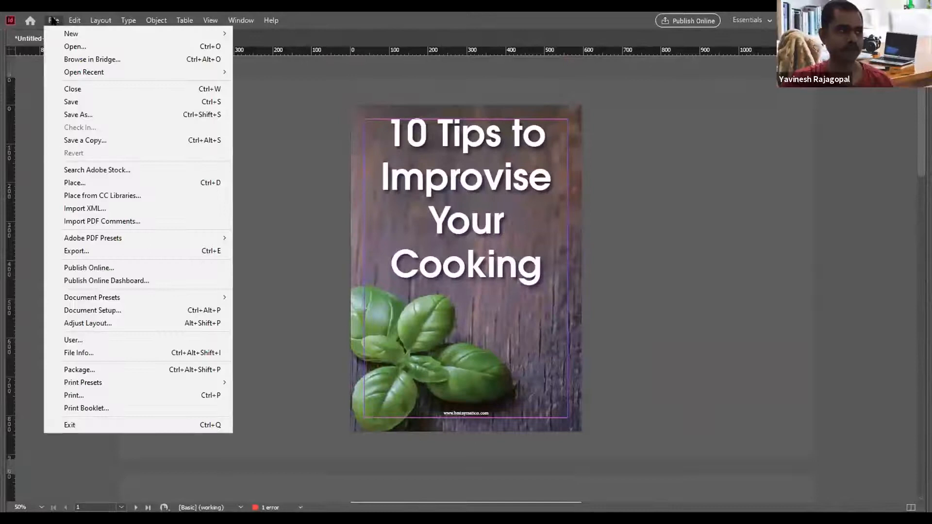
{"action": "left_click", "coordinate": [115, 250]}
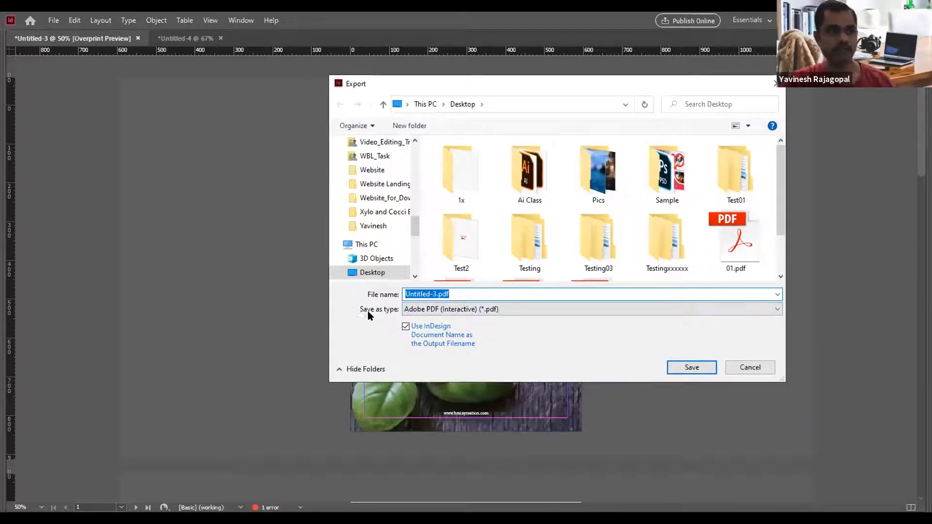
{"action": "left_click", "coordinate": [457, 311]}
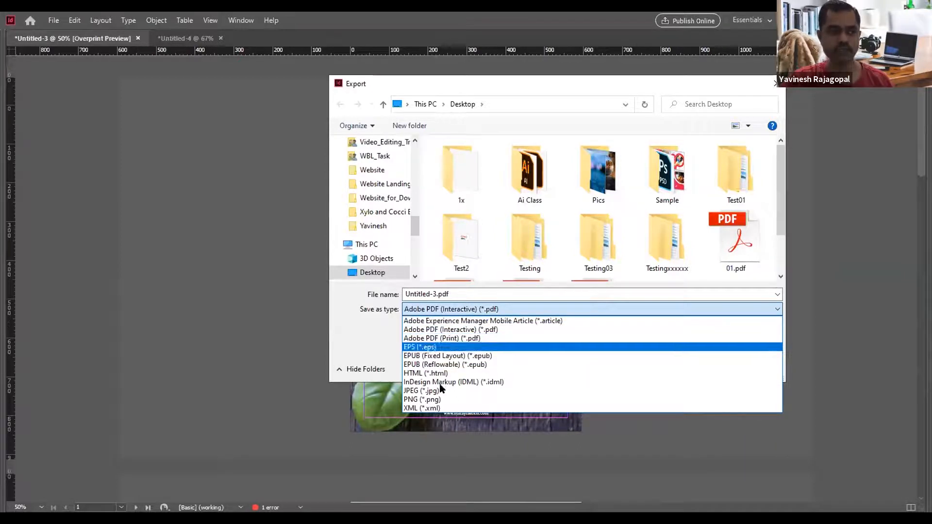
{"action": "left_click", "coordinate": [445, 330]}
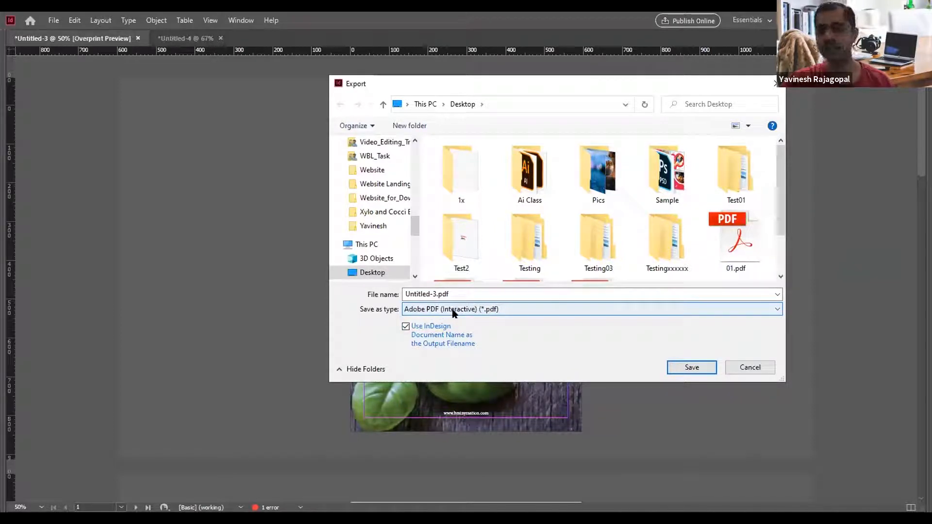
{"action": "left_click", "coordinate": [691, 367]}
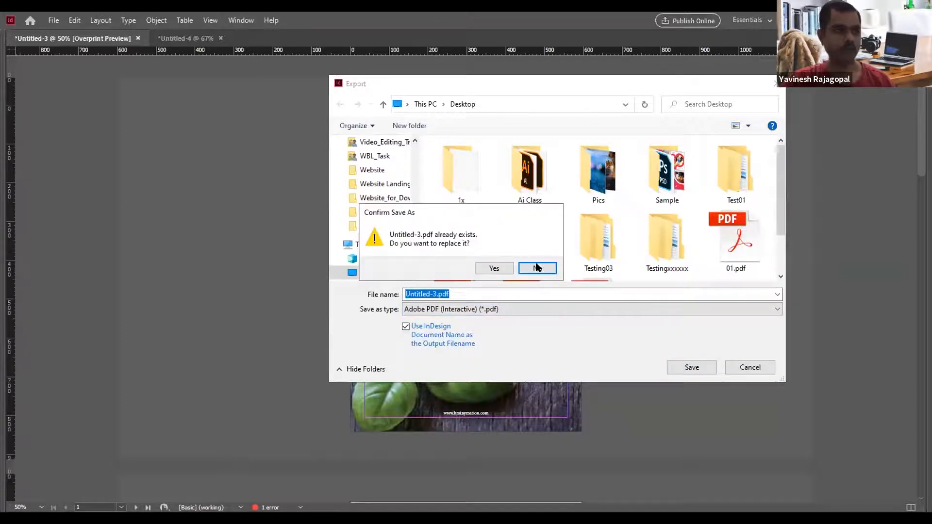
{"action": "left_click", "coordinate": [543, 268]}
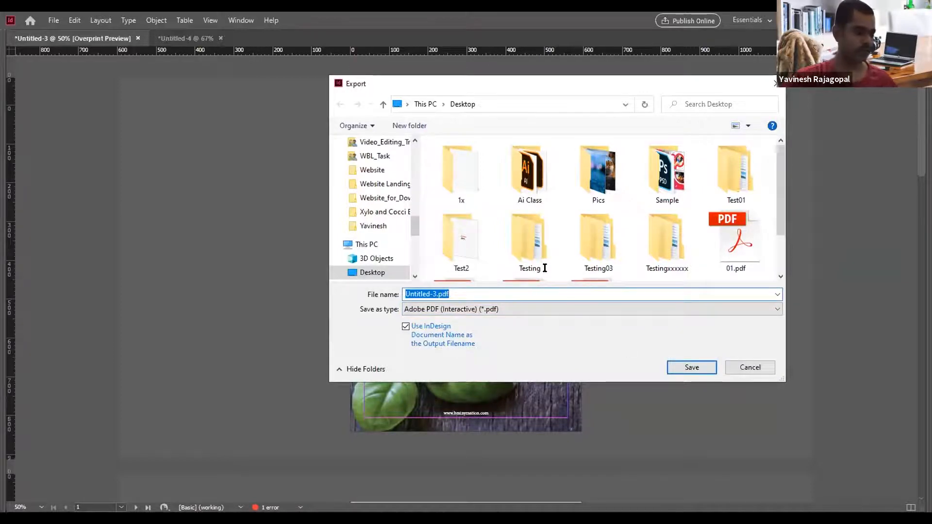
{"action": "type", "text": "Ebook02"}
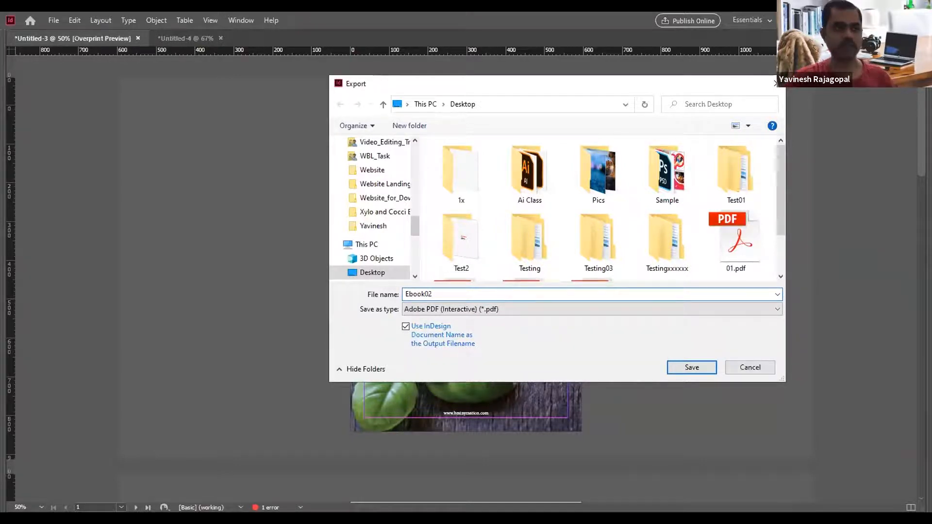
{"action": "key", "text": "Return"}
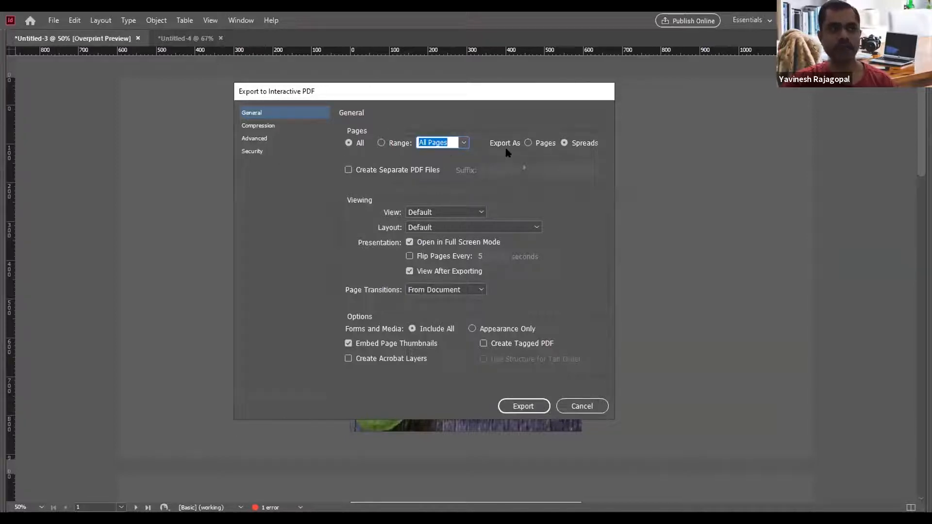
Try the page Range option in the interactive PDF export settings and switch back to exporting All pages.
{"action": "left_click", "coordinate": [381, 143]}
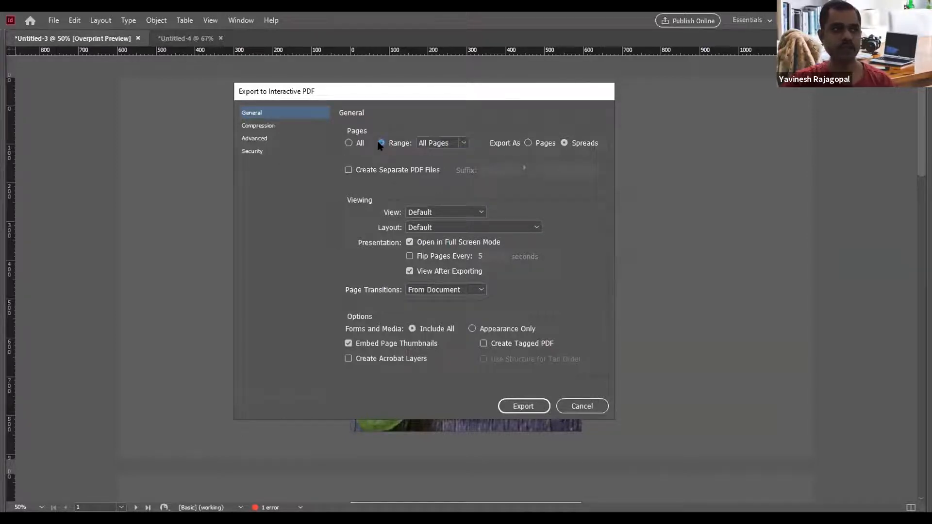
{"action": "left_click", "coordinate": [462, 143]}
{"action": "left_click", "coordinate": [439, 154]}
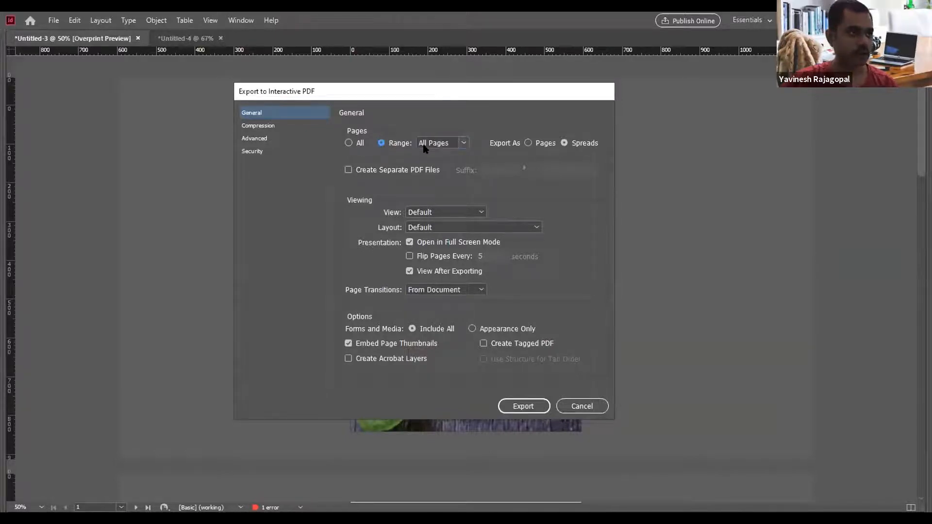
{"action": "left_click", "coordinate": [449, 142]}
{"action": "left_click", "coordinate": [349, 142]}
Keep JPEG (Lossy) compression, set the JPEG quality to Maximum, and try to export the interactive PDF despite the overset text.
{"action": "left_click", "coordinate": [257, 128]}
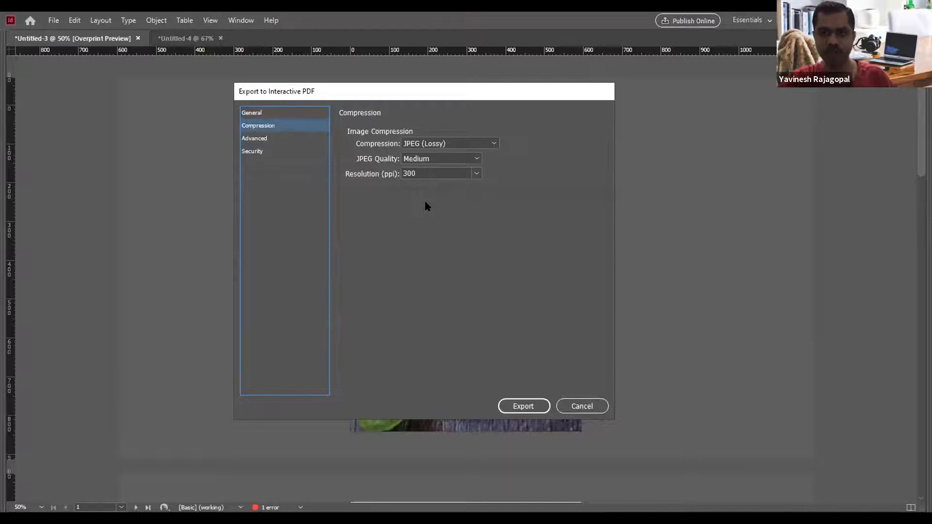
{"action": "left_click", "coordinate": [375, 177]}
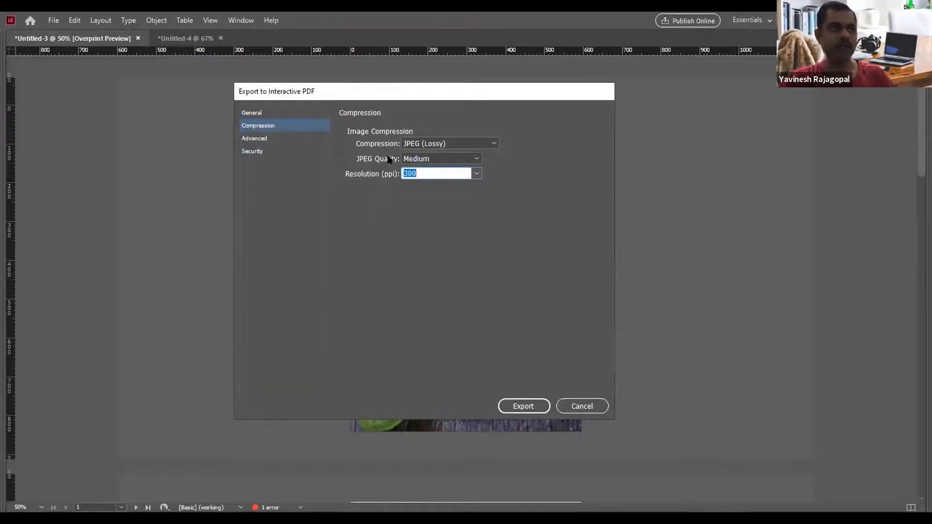
{"action": "left_click", "coordinate": [436, 145]}
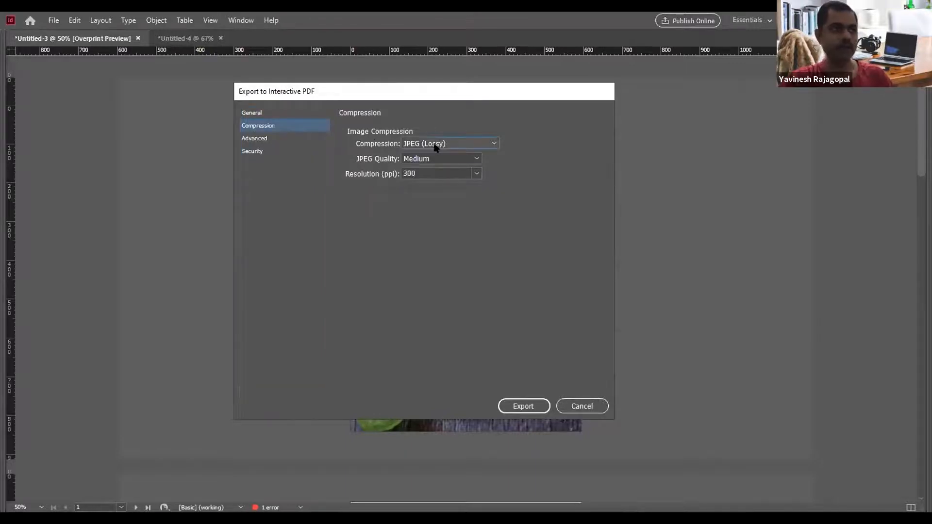
{"action": "left_click", "coordinate": [464, 146]}
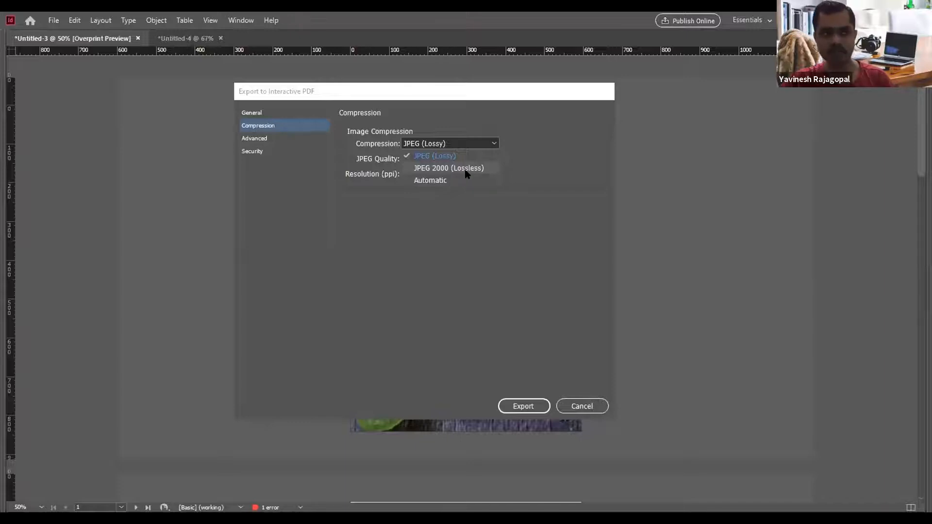
{"action": "left_click", "coordinate": [430, 156]}
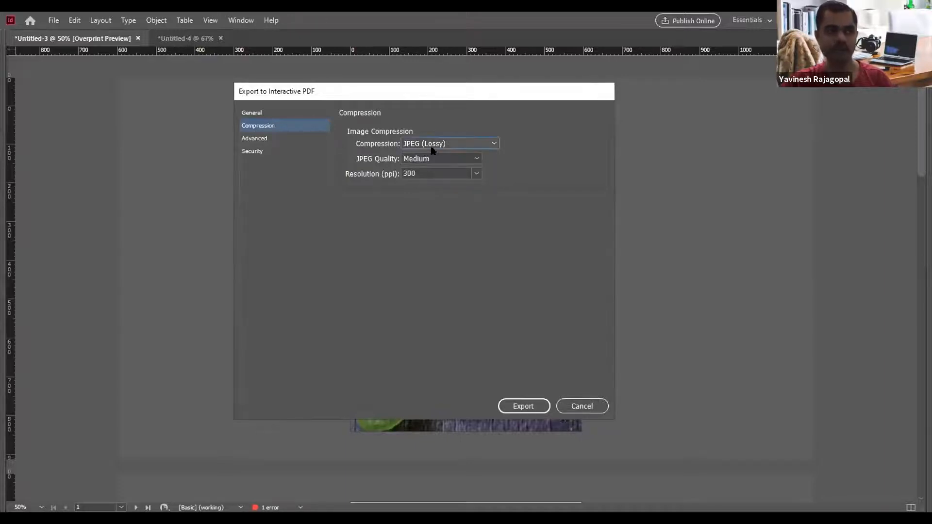
{"action": "left_click", "coordinate": [426, 159]}
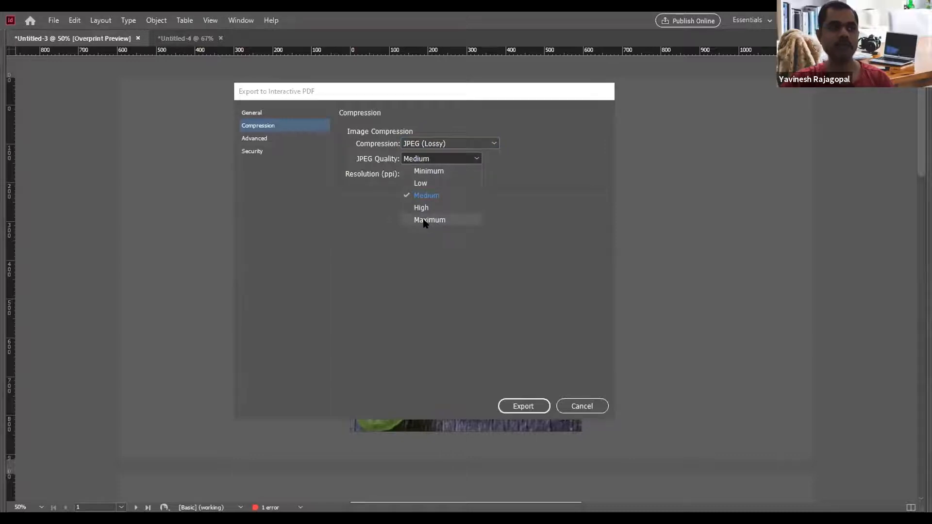
{"action": "left_click", "coordinate": [424, 221]}
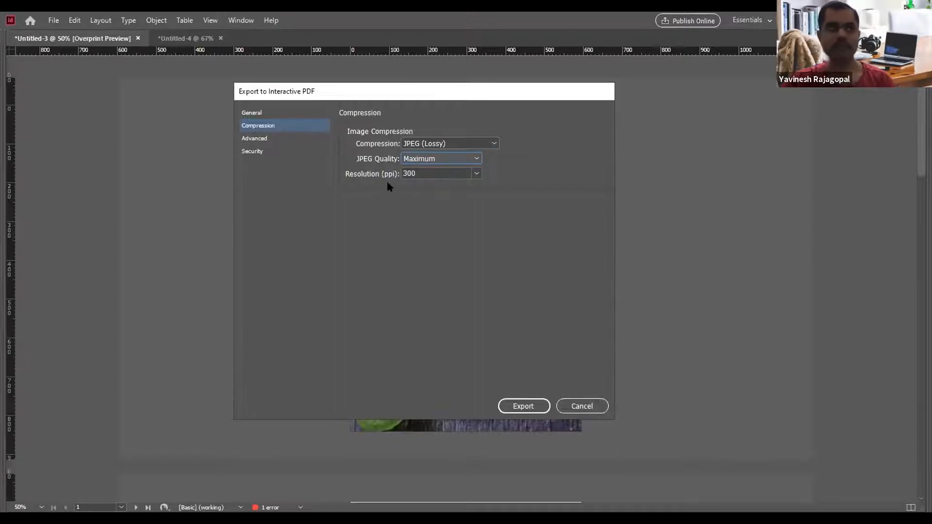
{"action": "left_click", "coordinate": [522, 407]}
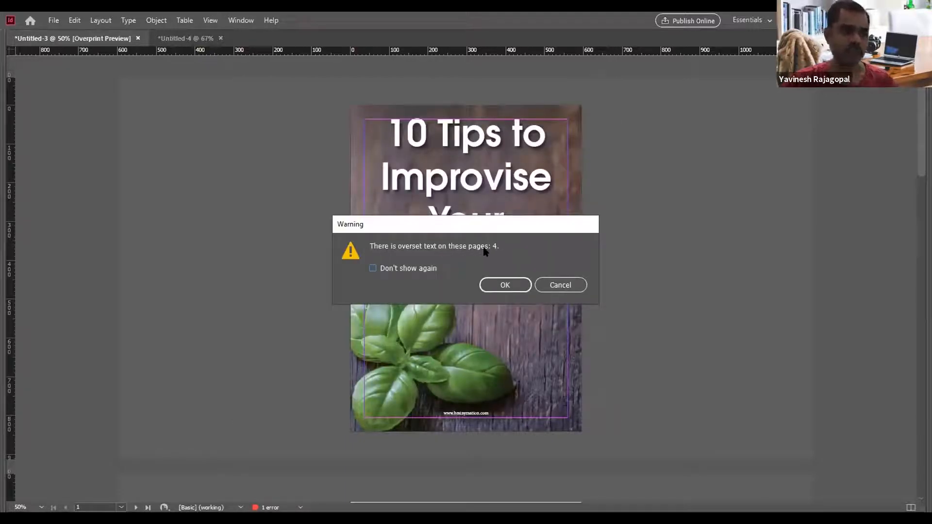
{"action": "left_click", "coordinate": [491, 286]}
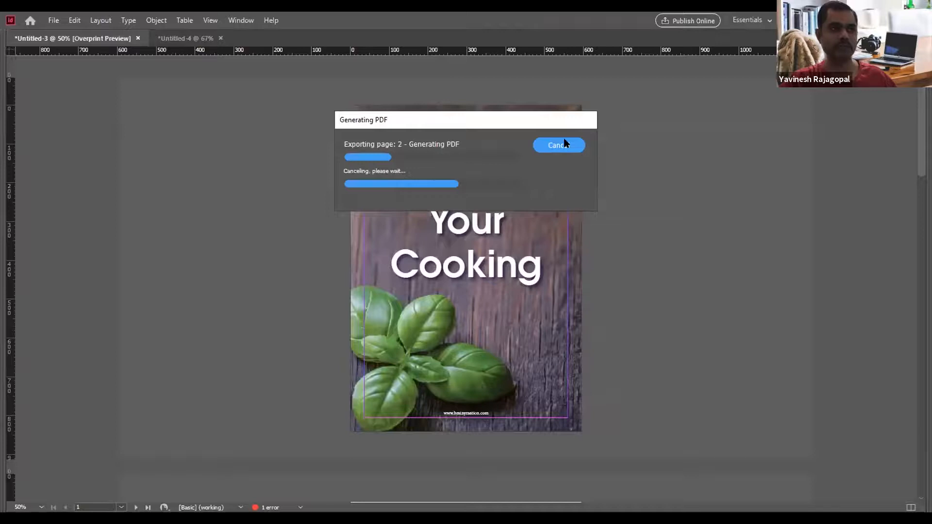
Select the sky-shaped text frame on page 4 and inspect the overset marker at its end.
{"action": "scroll", "coordinate": [625, 317], "scroll_direction": "down", "scroll_amount": 10}
{"action": "scroll", "coordinate": [626, 322], "scroll_direction": "down", "scroll_amount": 15}
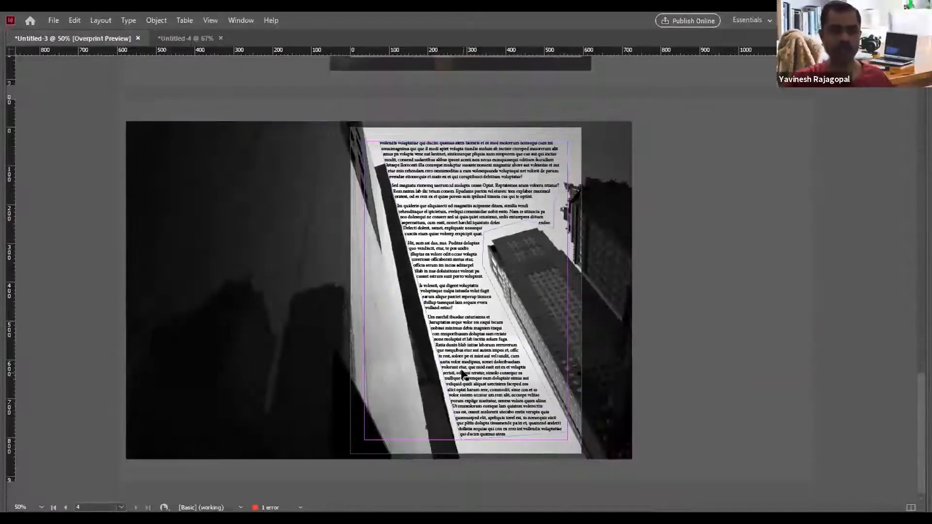
{"action": "left_click", "coordinate": [463, 374]}
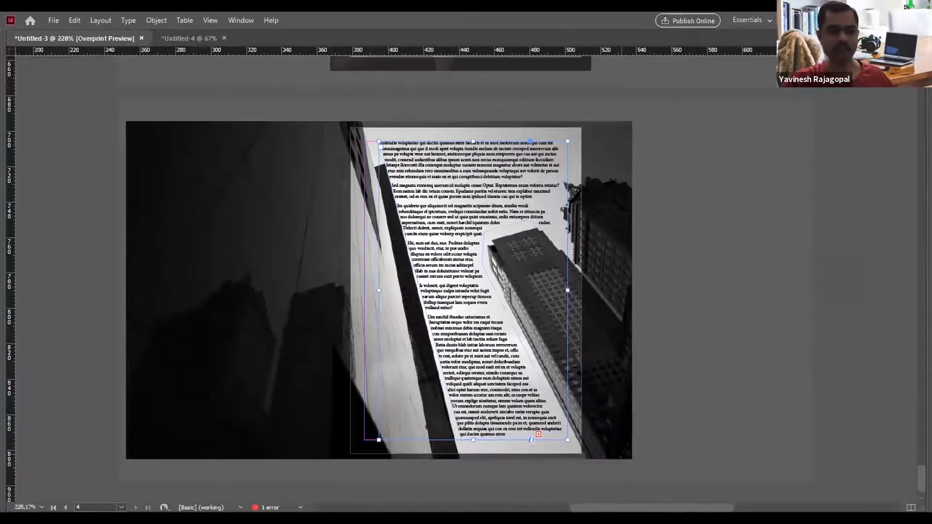
{"action": "scroll", "coordinate": [536, 432], "scroll_direction": "up", "scroll_amount": 5, "text": "alt"}
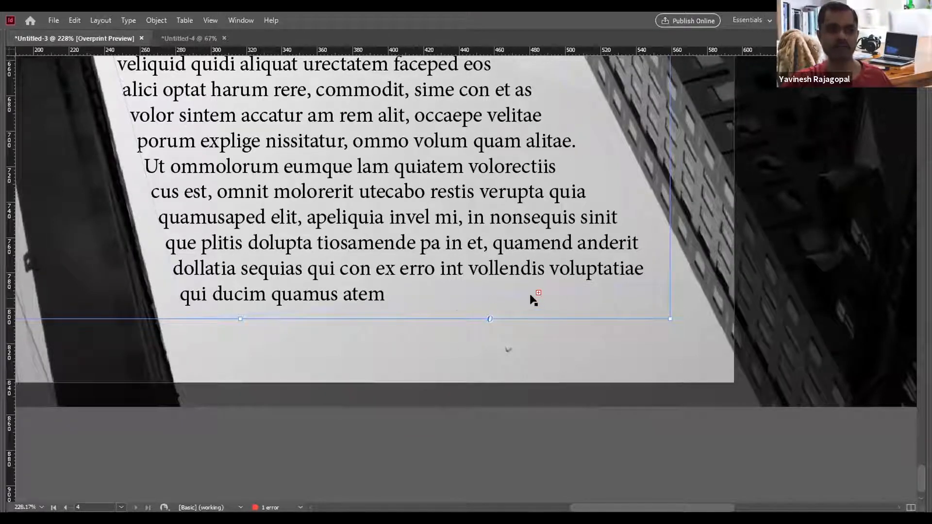
Add a blank page at the end of the document, after the building page.
{"action": "key", "text": "ctrl+minus"}
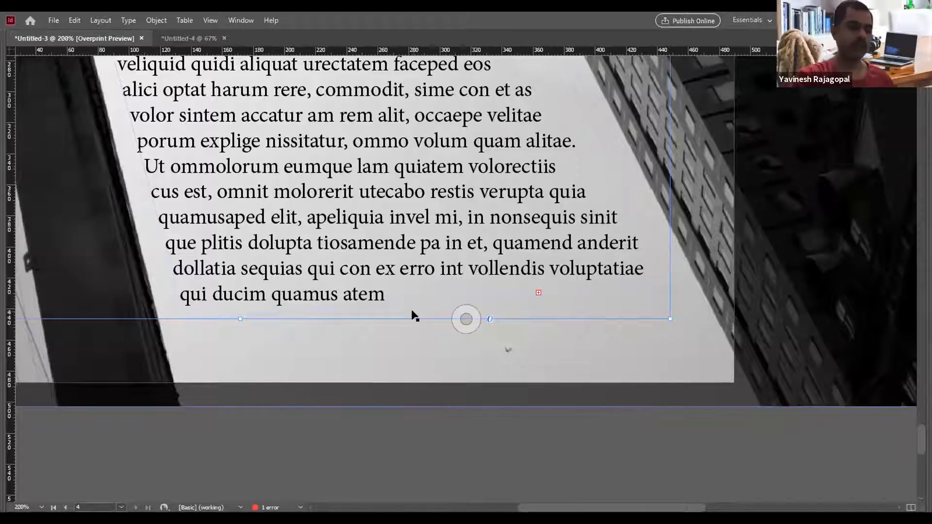
{"action": "key", "text": "ctrl+minus"}
{"action": "key", "text": "ctrl+minus"}
{"action": "key", "text": "ctrl+minus"}
{"action": "key", "text": "ctrl+minus"}
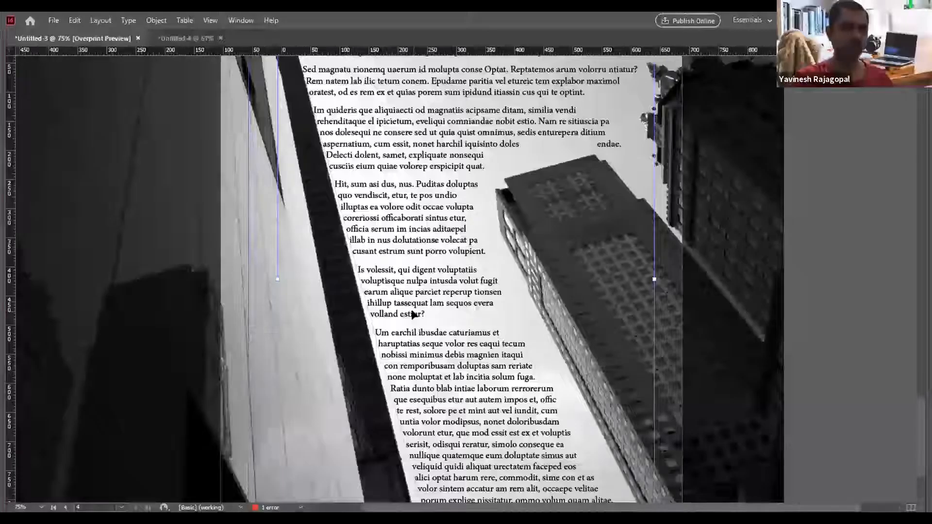
{"action": "key", "text": "ctrl+minus"}
{"action": "key", "text": "ctrl+minus"}
{"action": "key", "text": "ctrl+minus"}
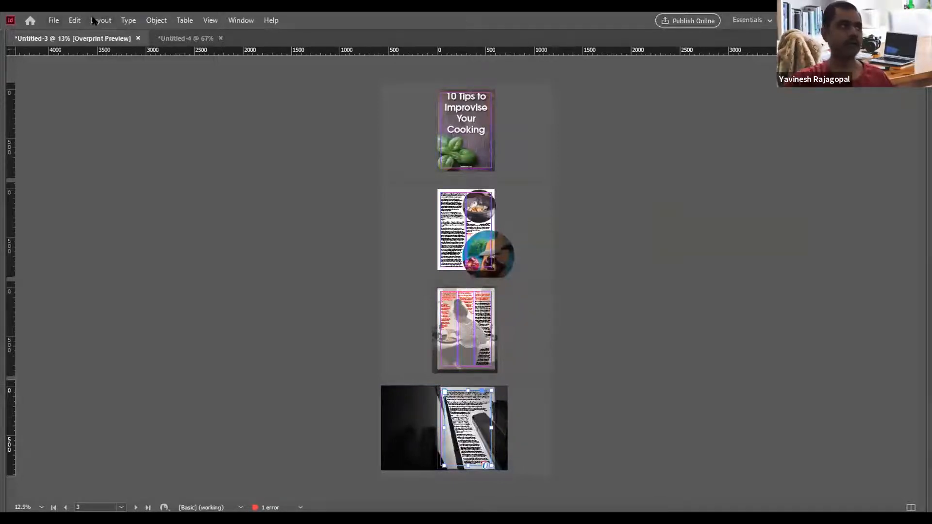
{"action": "left_click", "coordinate": [103, 19]}
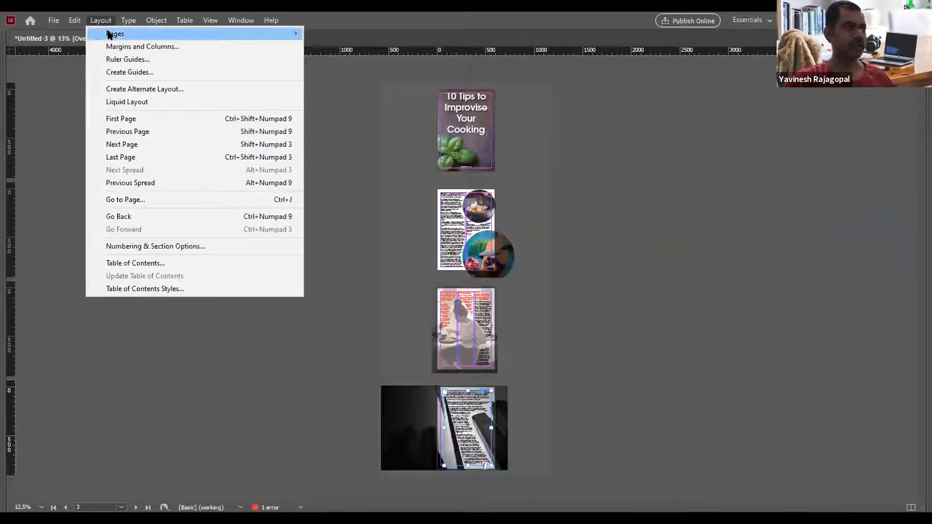
{"action": "left_click", "coordinate": [108, 34]}
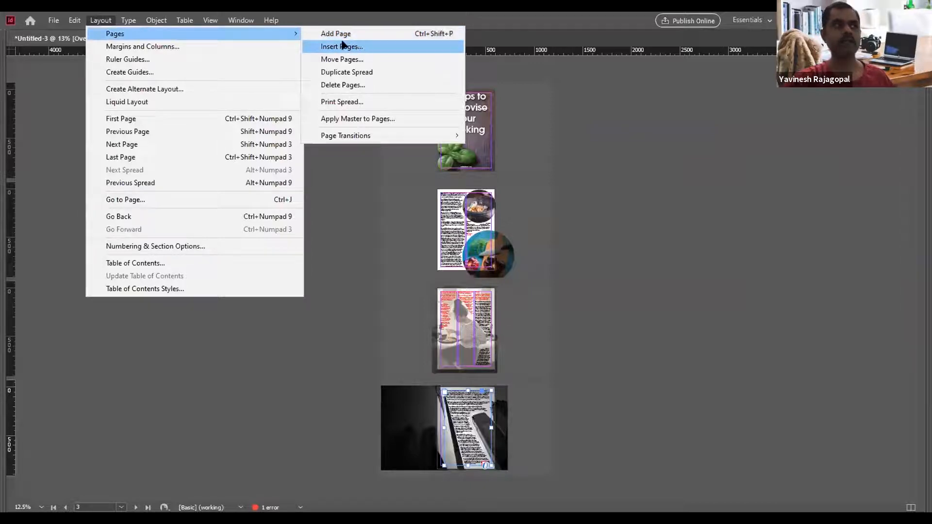
{"action": "left_click", "coordinate": [344, 33]}
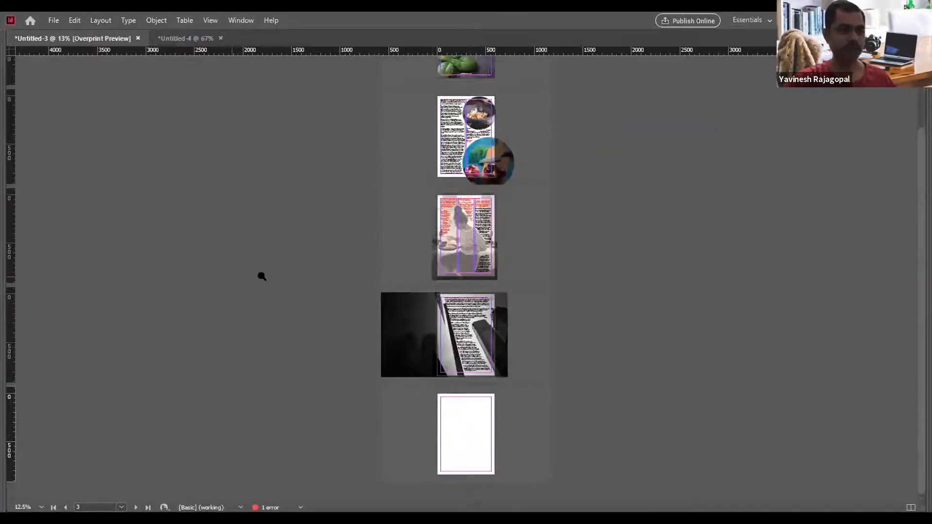
Thread the overset text from the sky-shaped frame on page 4 into a new frame filling page 5's margins.
{"action": "key", "text": "ctrl+equal"}
{"action": "left_click_drag", "start_coordinate": [355, 272], "coordinate": [622, 402]}
{"action": "left_click", "coordinate": [452, 135]}
{"action": "left_click", "coordinate": [520, 148]}
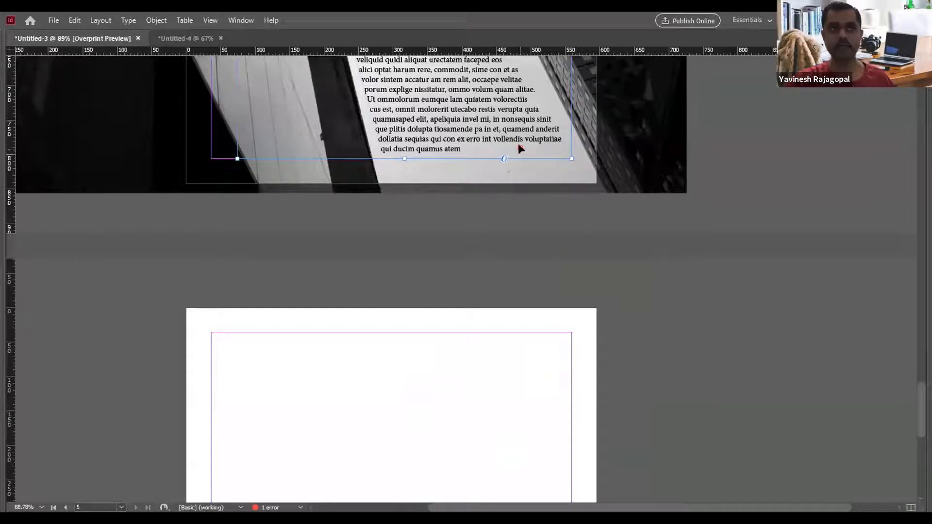
{"action": "left_click", "coordinate": [518, 145]}
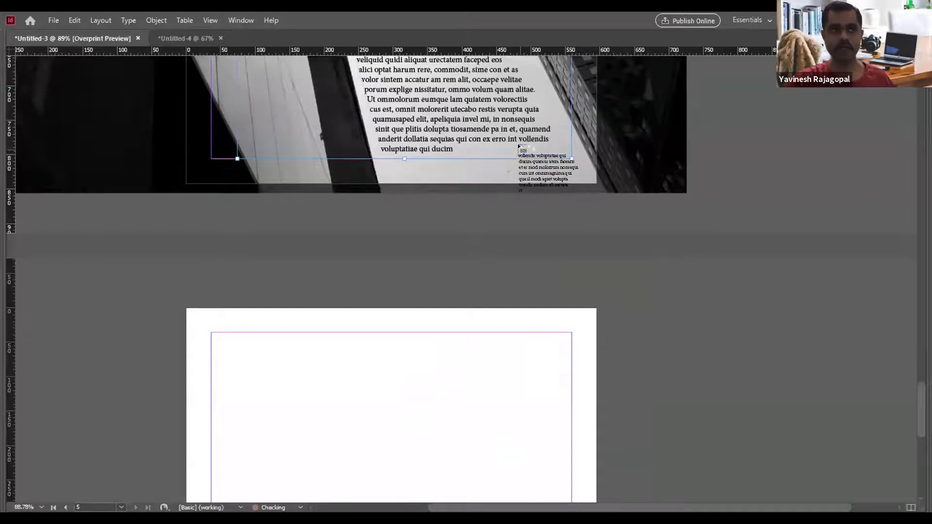
{"action": "left_click", "coordinate": [212, 334]}
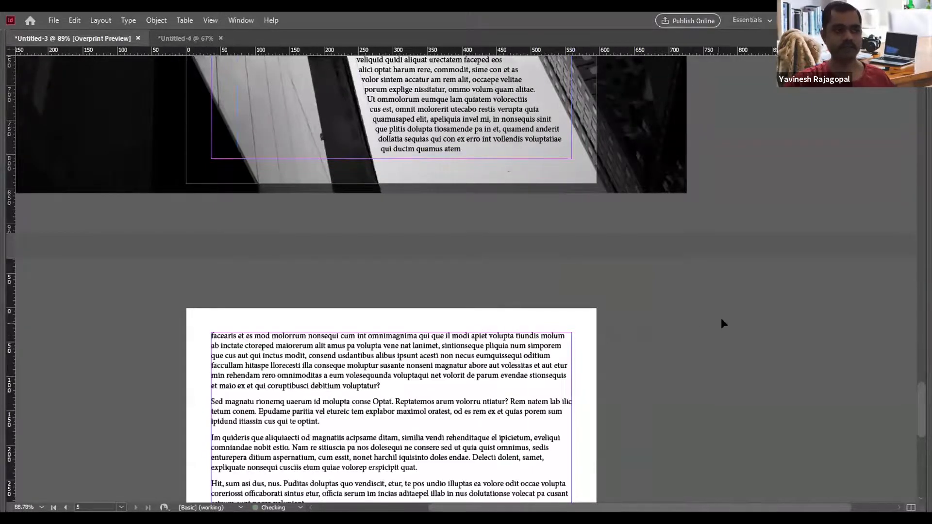
Review the continued text on page 5, and open the Print settings and close them without printing.
{"action": "scroll", "coordinate": [718, 319], "scroll_direction": "down", "scroll_amount": 10}
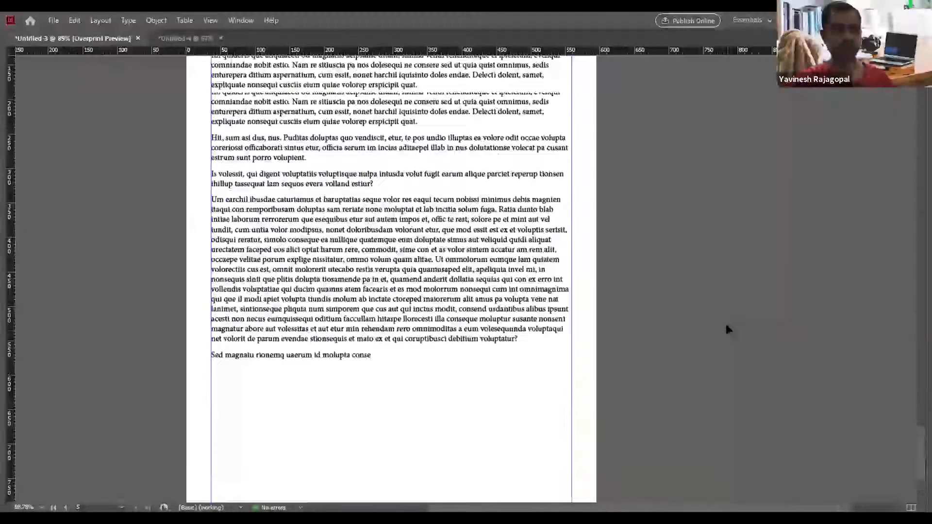
{"action": "scroll", "coordinate": [709, 331], "scroll_direction": "up", "scroll_amount": 5}
{"action": "scroll", "coordinate": [710, 344], "scroll_direction": "up", "scroll_amount": 3}
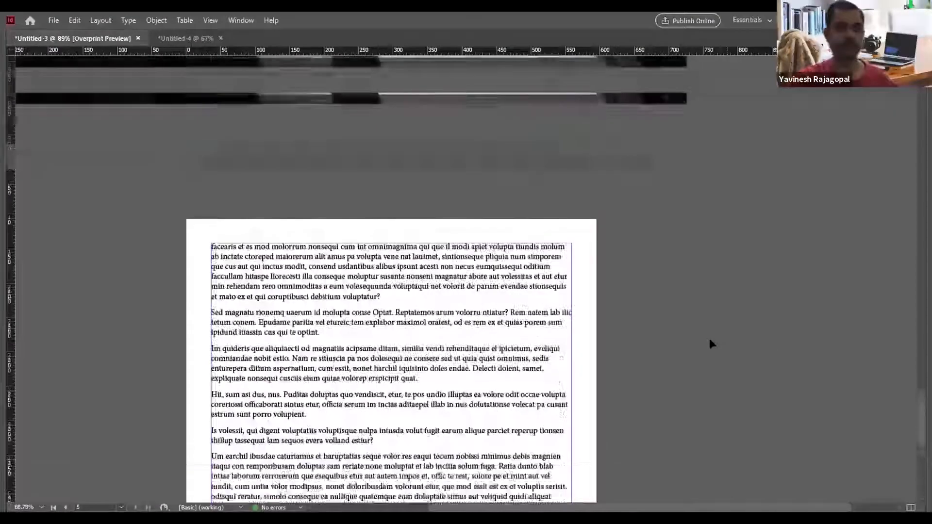
{"action": "key", "text": "ctrl+p"}
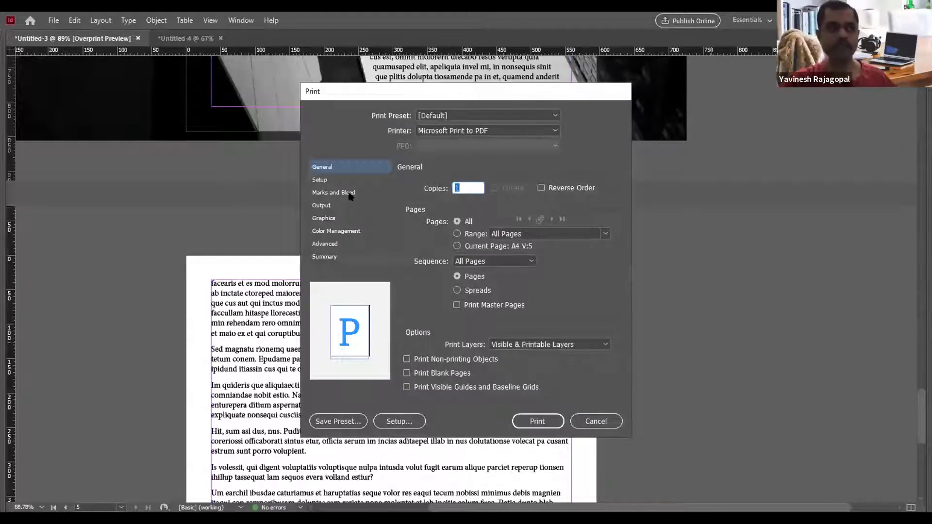
{"action": "key", "text": "Escape"}
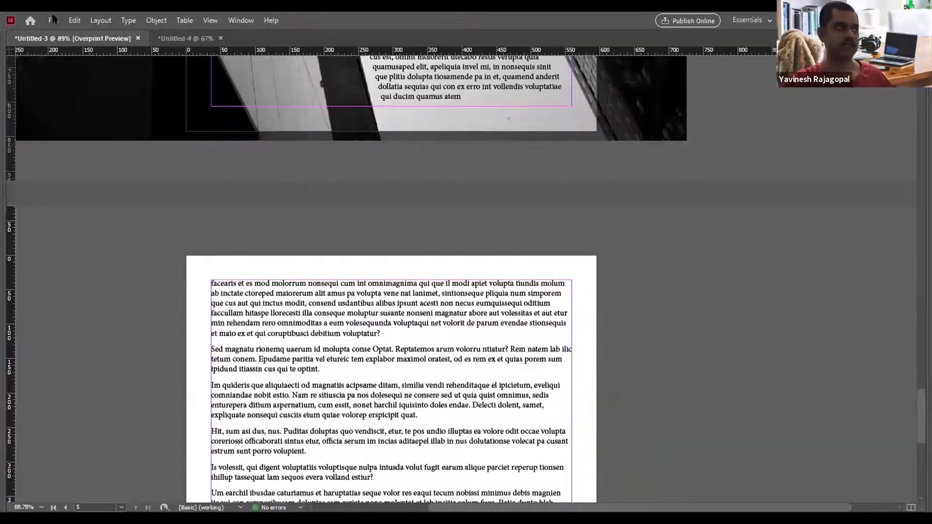
Export the document as an interactive PDF named Ebook, checking the image compression settings first.
{"action": "left_click", "coordinate": [53, 20]}
{"action": "left_click", "coordinate": [74, 251]}
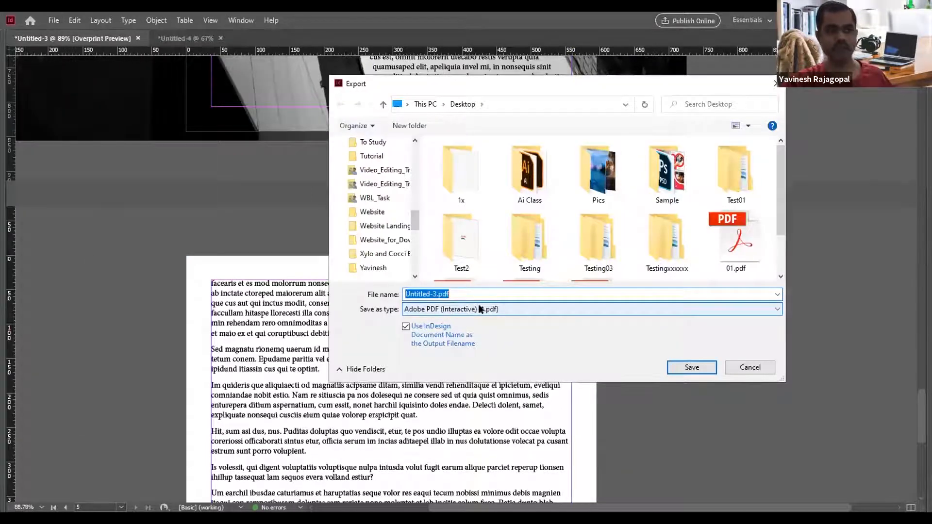
{"action": "type", "text": "Ebook"}
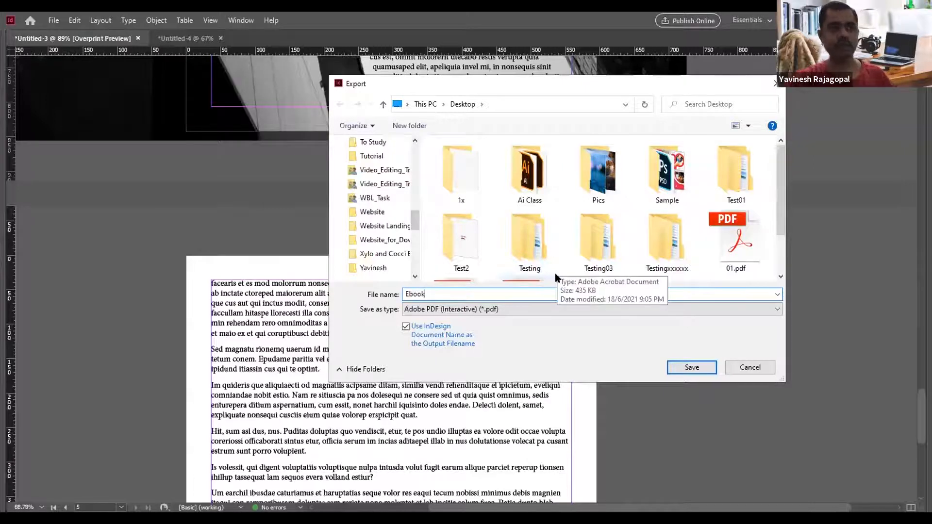
{"action": "key", "text": "Return"}
{"action": "left_click", "coordinate": [257, 126]}
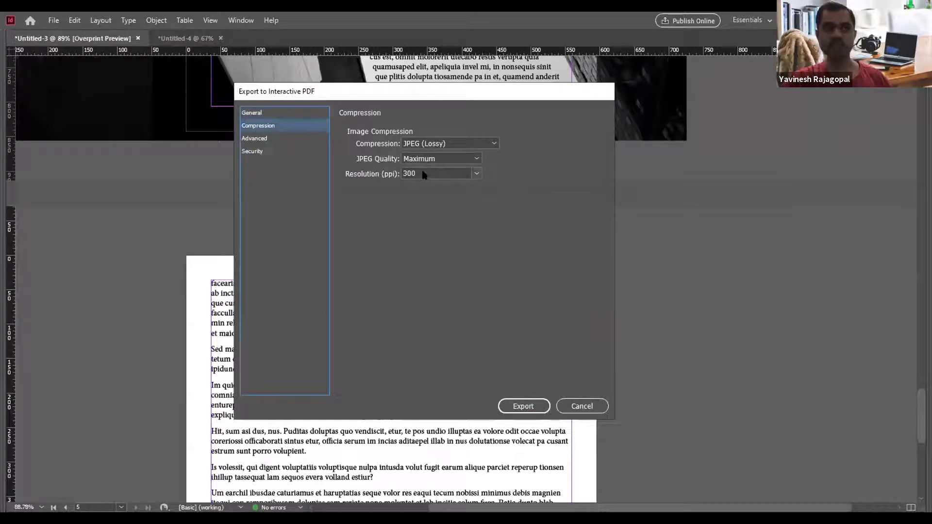
{"action": "left_click", "coordinate": [532, 407]}
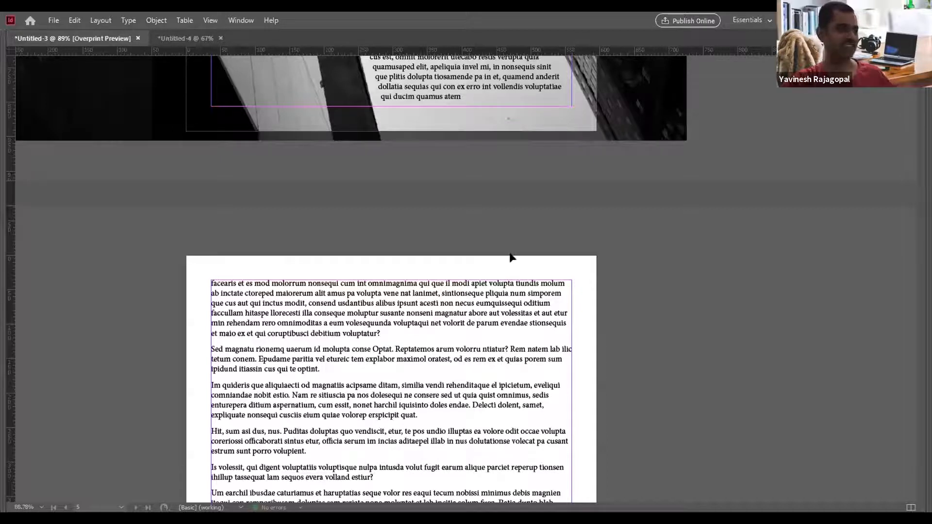
Export the interactive PDF again under the file name Ebook, replacing the earlier file, after reviewing its general and compression settings.
{"action": "key", "text": "alt+f"}
{"action": "key", "text": "Up"}
{"action": "key", "text": "Up"}
{"action": "key", "text": "Up"}
{"action": "key", "text": "Up"}
{"action": "key", "text": "Up"}
{"action": "key", "text": "Up"}
{"action": "key", "text": "Up"}
{"action": "key", "text": "Up"}
{"action": "key", "text": "Up"}
{"action": "key", "text": "Up"}
{"action": "key", "text": "Up"}
{"action": "key", "text": "Up"}
{"action": "key", "text": "Up"}
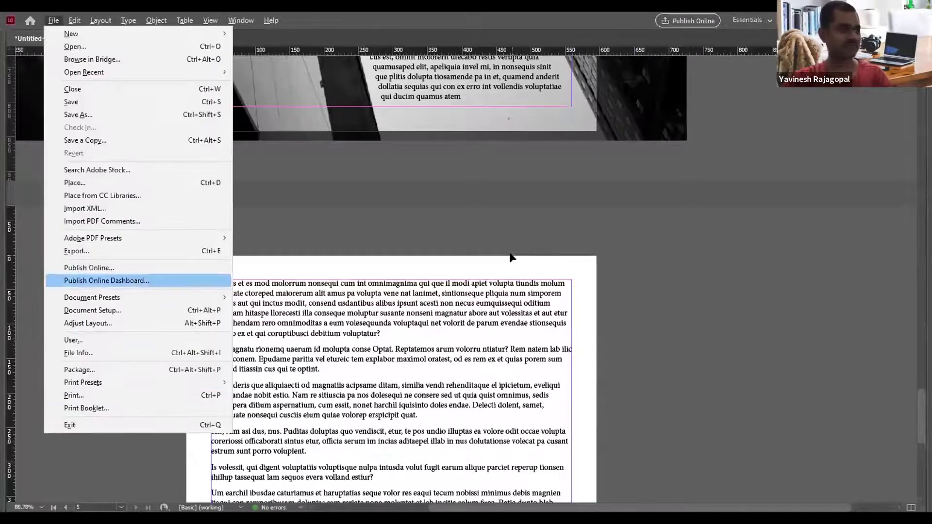
{"action": "key", "text": "Return"}
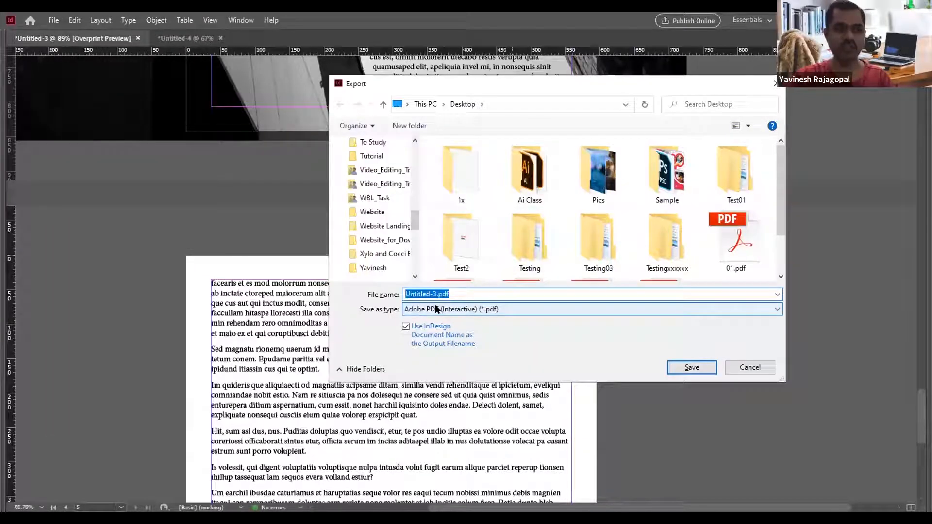
{"action": "left_click", "coordinate": [693, 367]}
{"action": "left_click", "coordinate": [539, 269]}
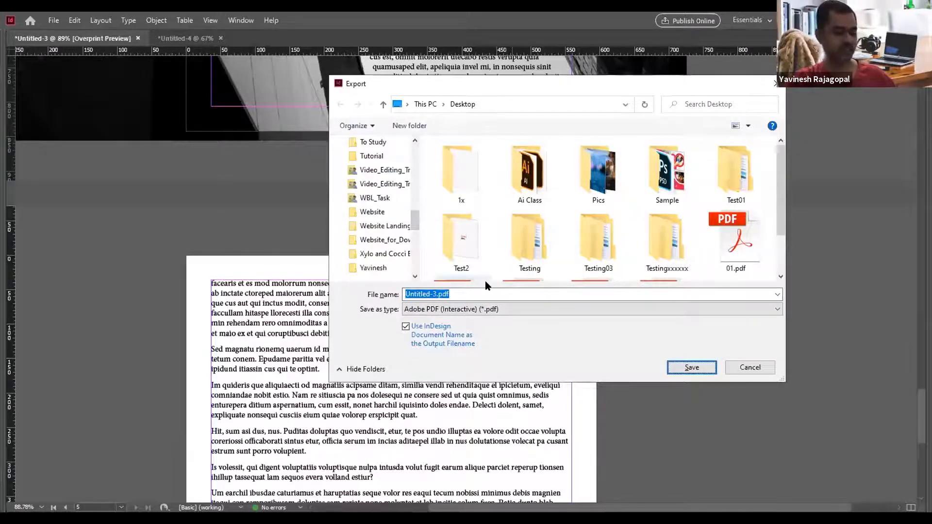
{"action": "left_click", "coordinate": [462, 292]}
{"action": "key", "text": "ctrl+a"}
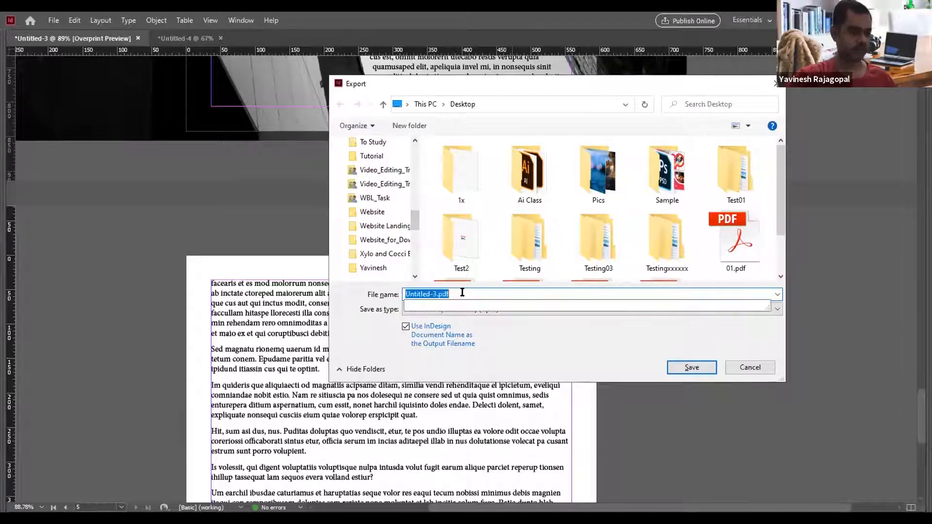
{"action": "type", "text": "Ebook"}
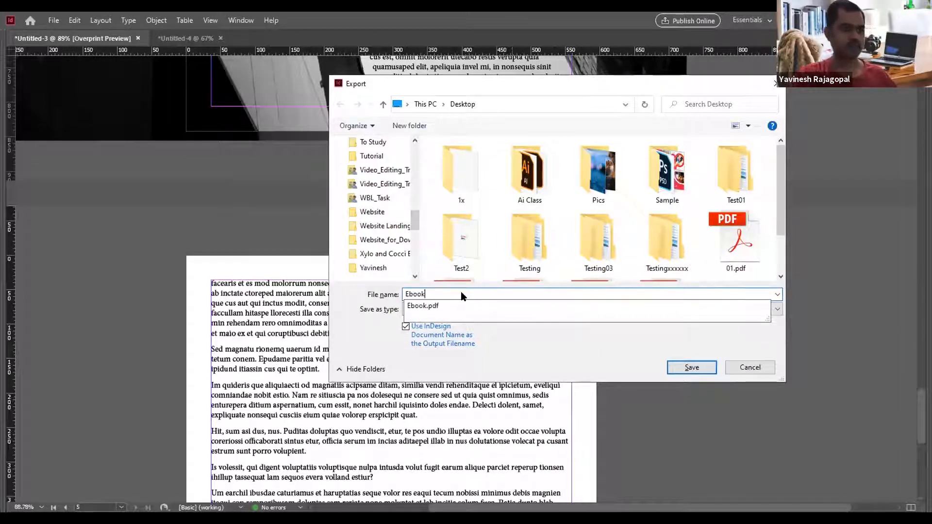
{"action": "key", "text": "Return"}
{"action": "key", "text": "Return"}
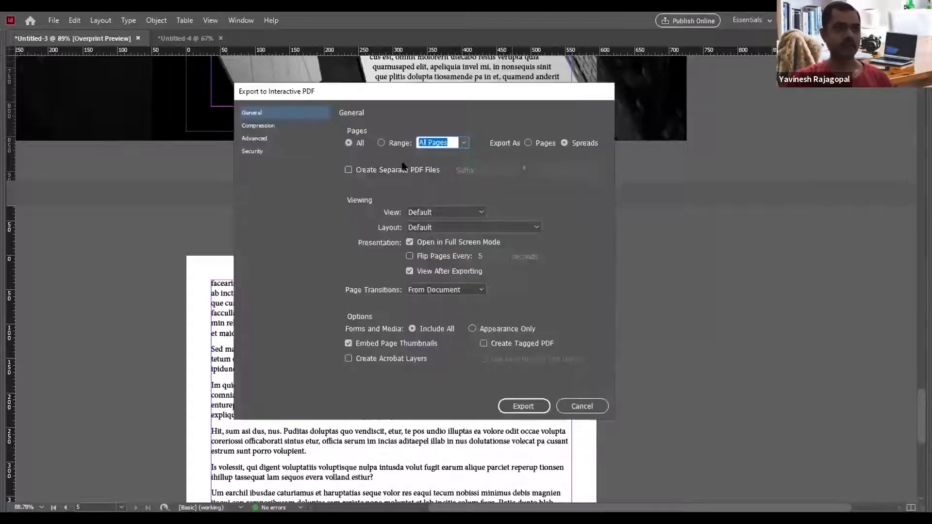
{"action": "left_click", "coordinate": [262, 126]}
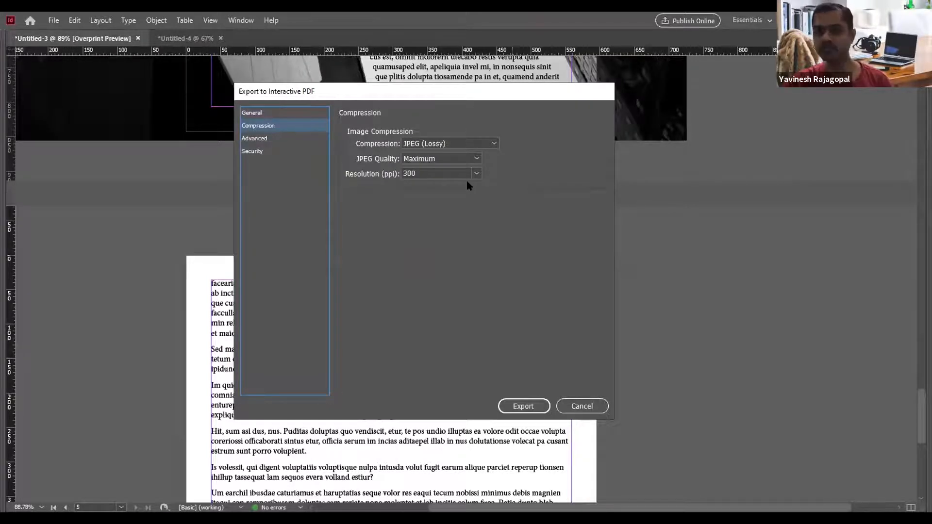
{"action": "left_click", "coordinate": [517, 405]}
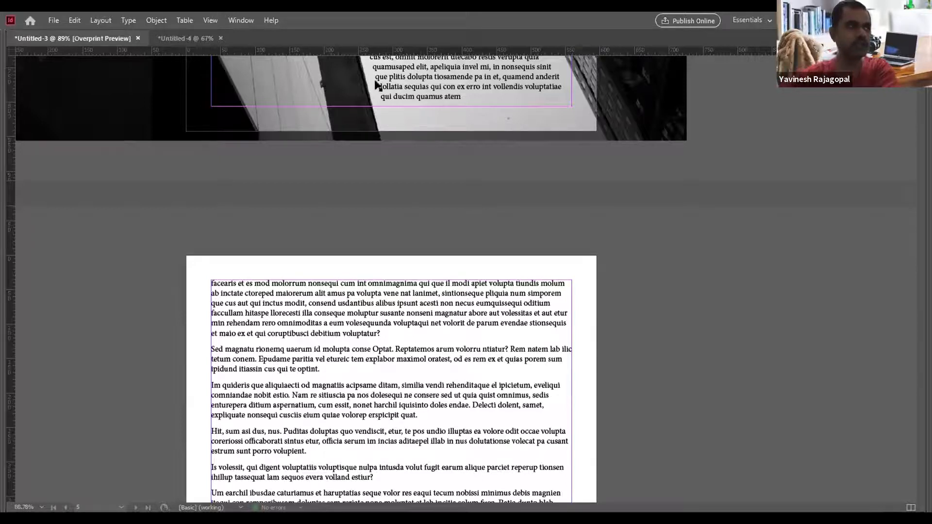
Open the Page Transitions settings and apply a Push transition to all spreads.
{"action": "left_click", "coordinate": [235, 21]}
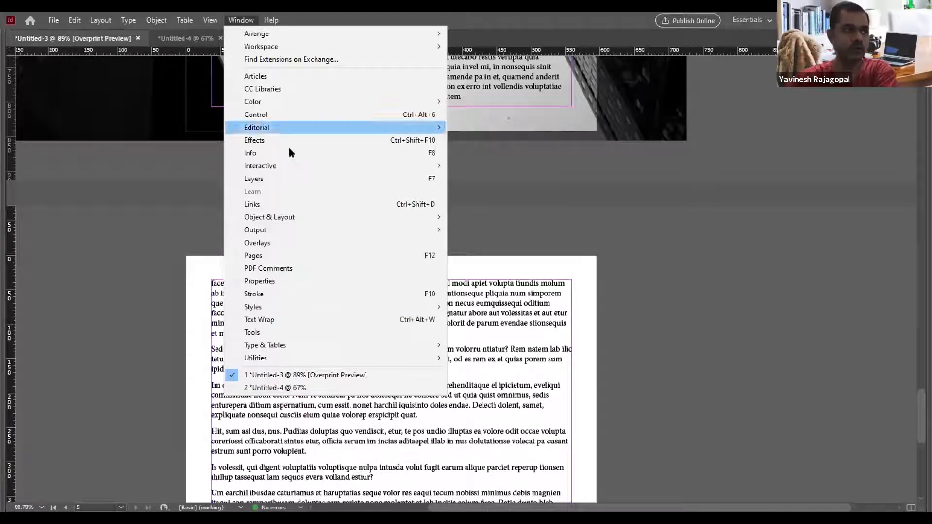
{"action": "mouse_move", "coordinate": [254, 167]}
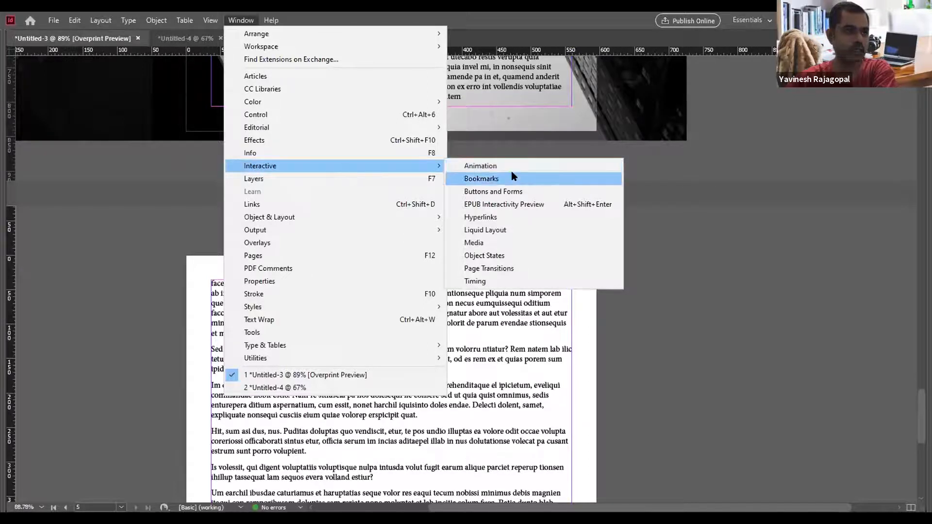
{"action": "left_click", "coordinate": [490, 268]}
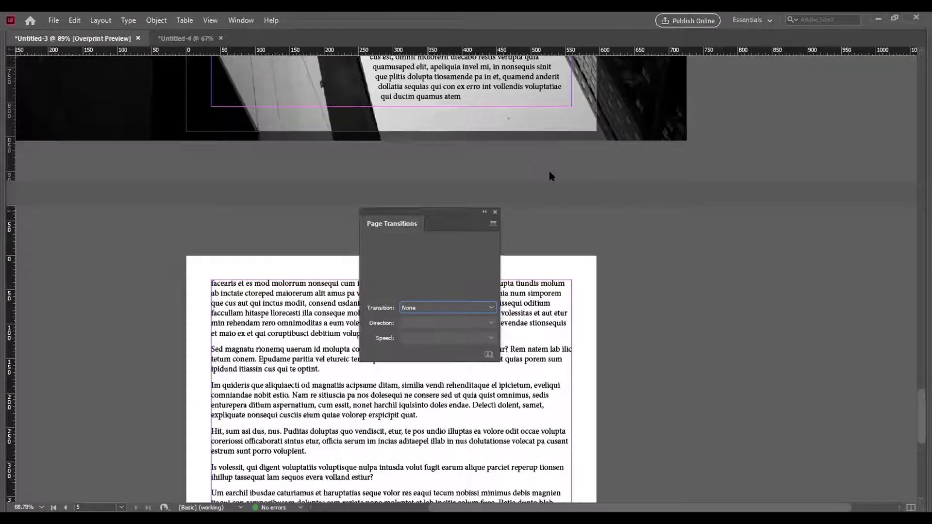
{"action": "left_click_drag", "start_coordinate": [427, 212], "coordinate": [594, 125]}
{"action": "left_click", "coordinate": [582, 222]}
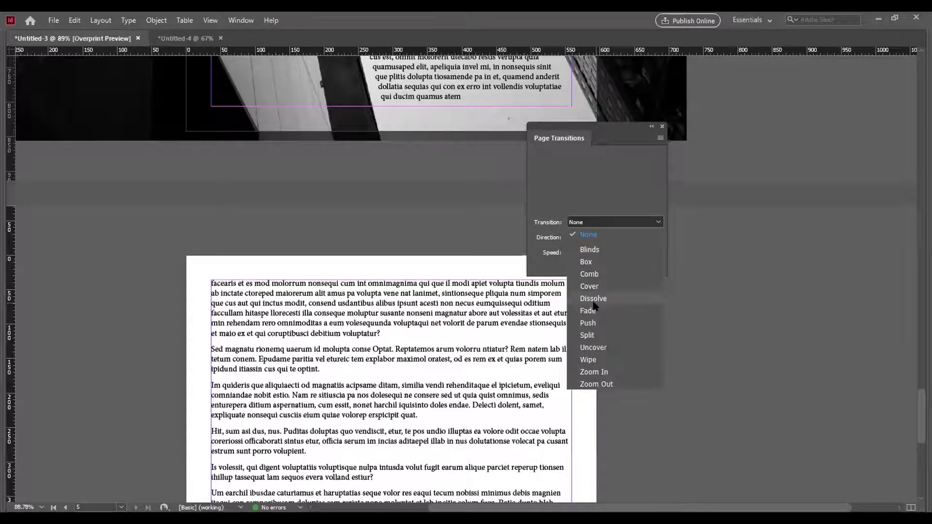
{"action": "left_click", "coordinate": [587, 323]}
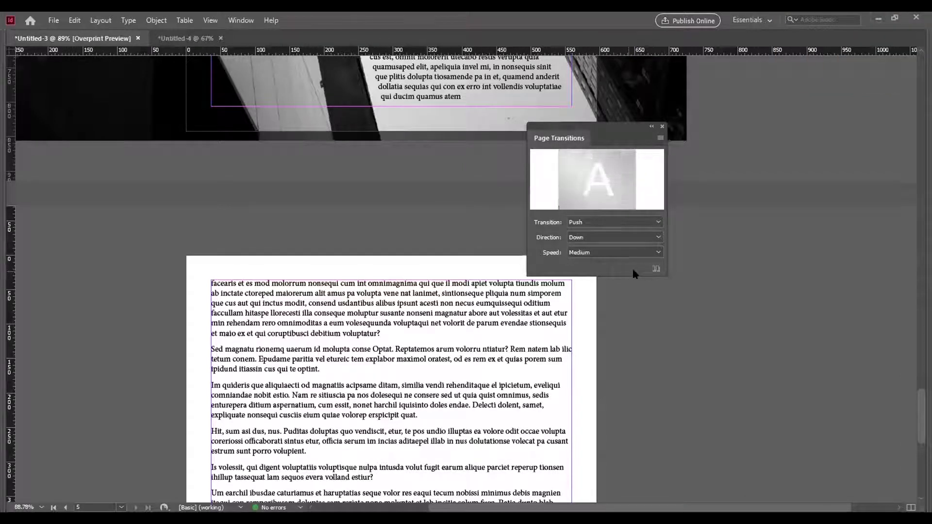
{"action": "left_click", "coordinate": [655, 267]}
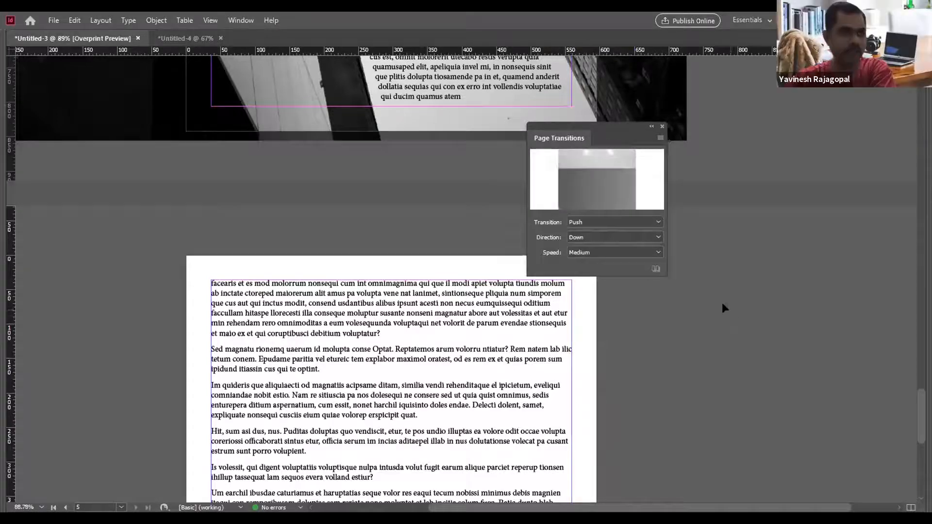
Set the direction of page 4's Push transition to Left and check the available speeds.
{"action": "scroll", "coordinate": [466, 394], "scroll_direction": "up", "scroll_amount": 5}
{"action": "scroll", "coordinate": [465, 394], "scroll_direction": "up", "scroll_amount": 5}
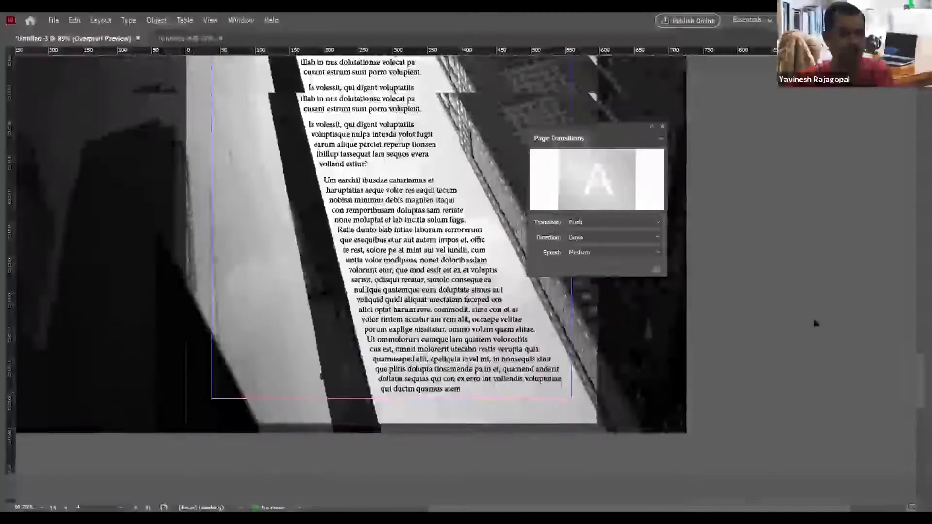
{"action": "scroll", "coordinate": [311, 292], "scroll_direction": "up", "scroll_amount": 3}
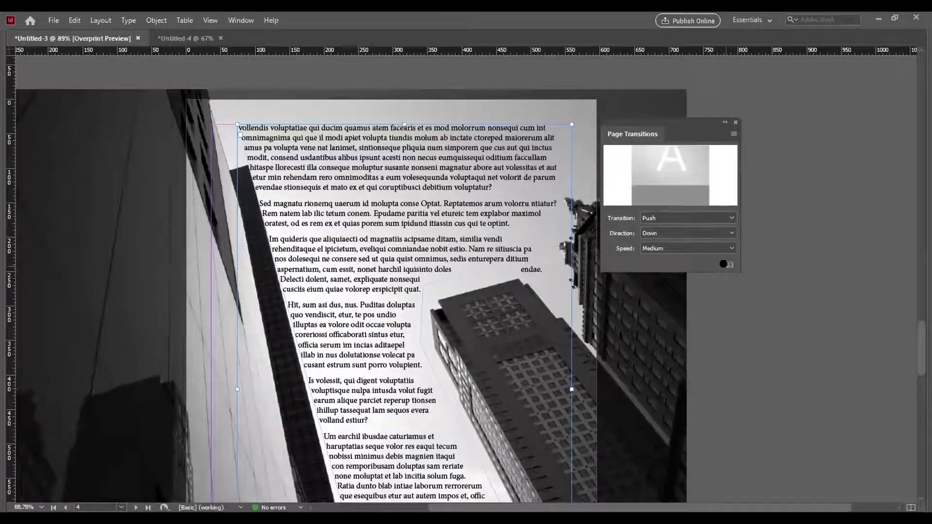
{"action": "left_click", "coordinate": [650, 232]}
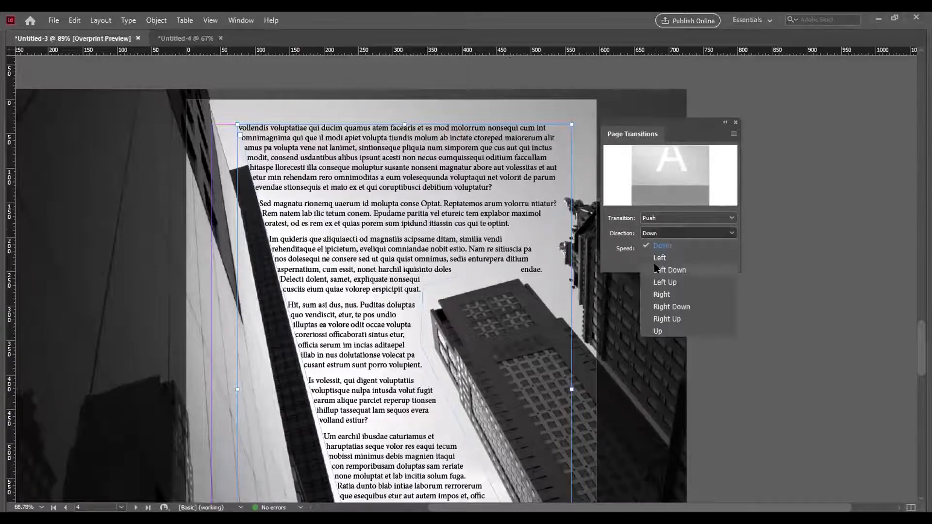
{"action": "left_click", "coordinate": [658, 258]}
{"action": "left_click", "coordinate": [659, 249]}
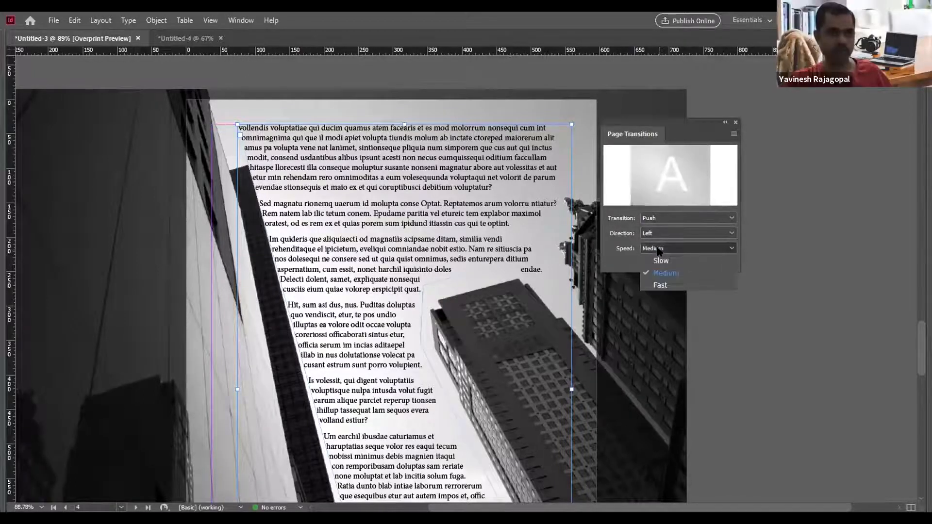
{"action": "left_click", "coordinate": [823, 239]}
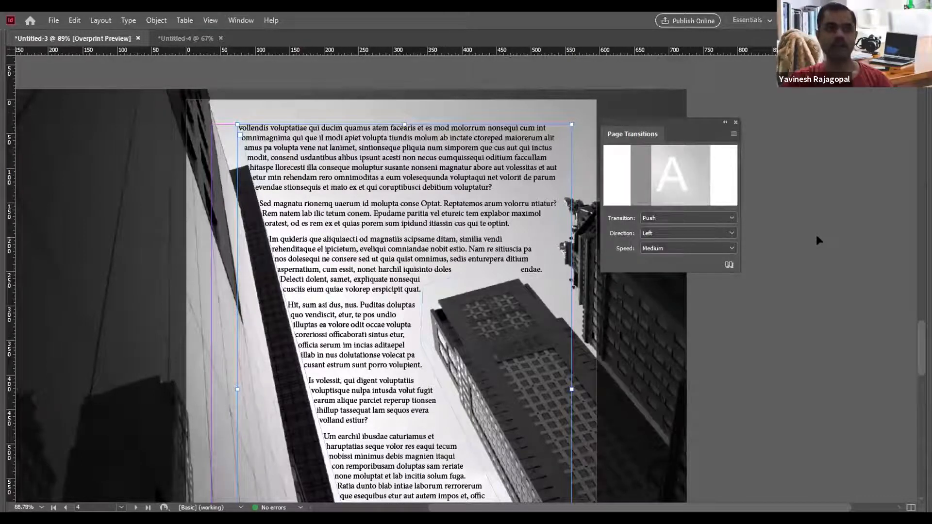
Choose the Comb transition for page 4, display the page thumbnails, and apply the transition to all spreads.
{"action": "left_click_drag", "start_coordinate": [686, 124], "coordinate": [810, 97]}
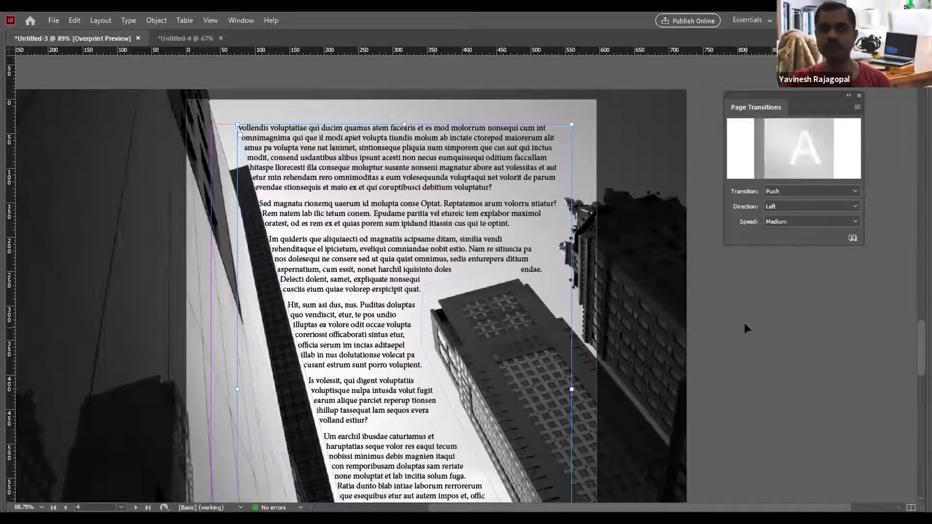
{"action": "left_click", "coordinate": [245, 21]}
{"action": "mouse_move", "coordinate": [299, 167]}
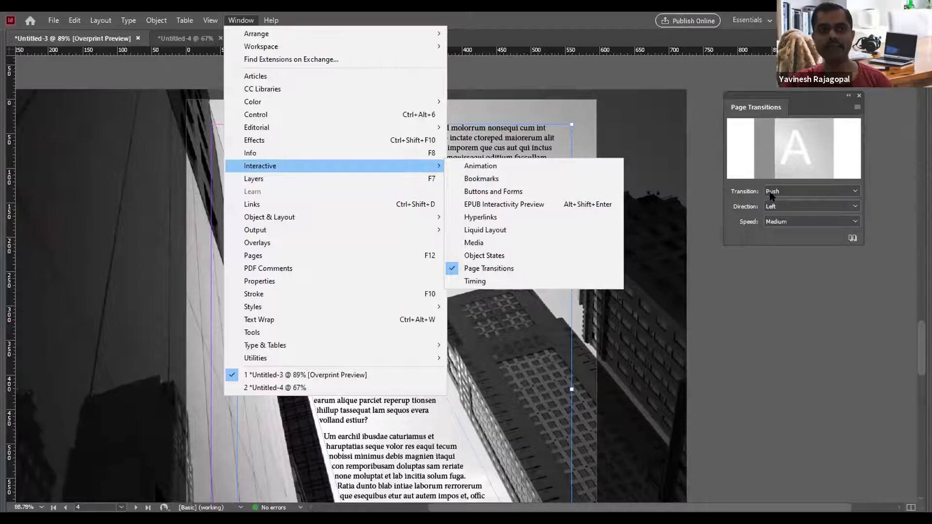
{"action": "left_click", "coordinate": [796, 192]}
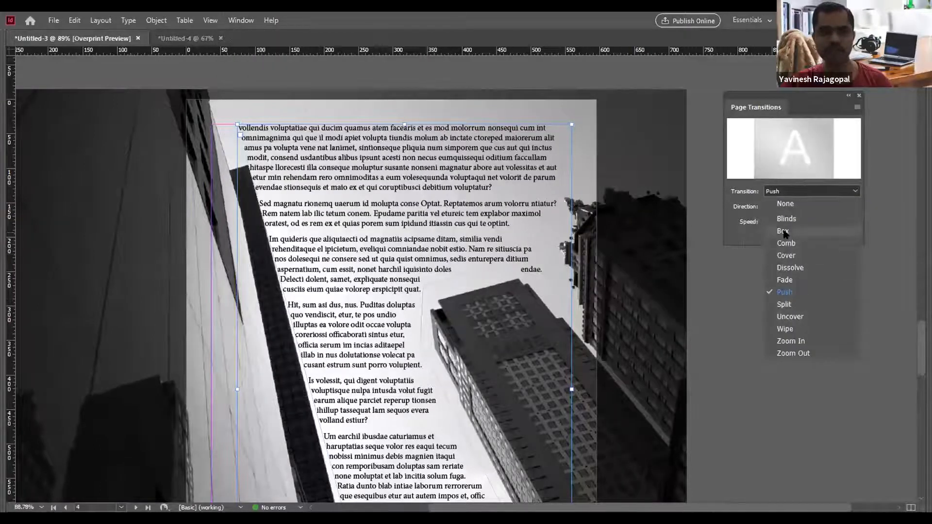
{"action": "left_click", "coordinate": [786, 243]}
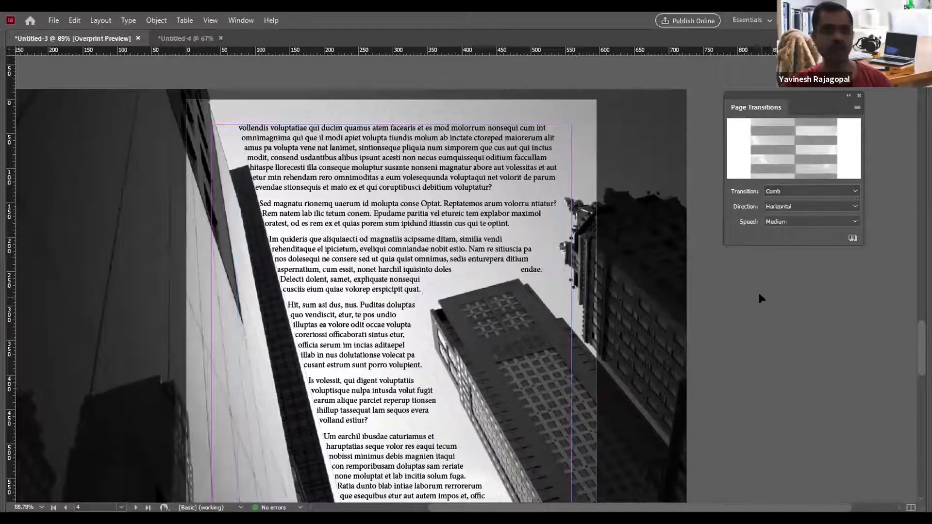
{"action": "key", "text": "F12"}
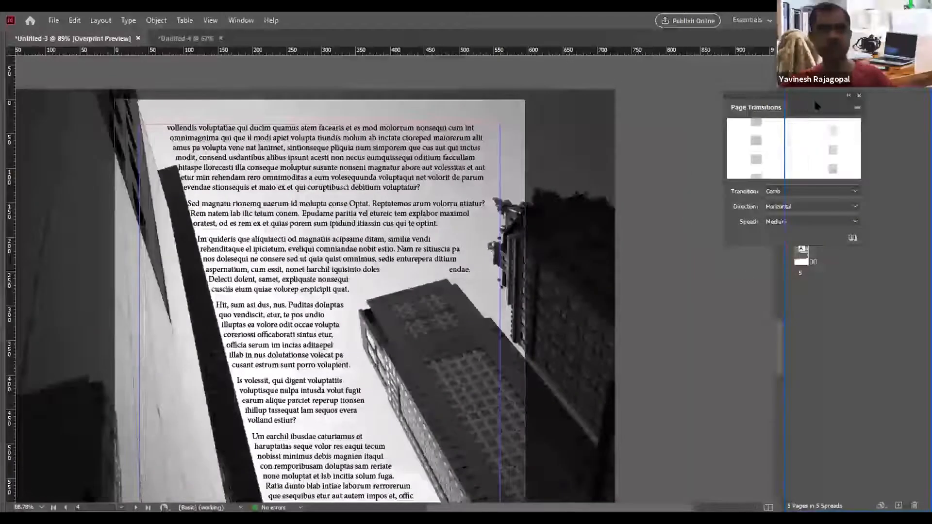
{"action": "left_click_drag", "start_coordinate": [814, 99], "coordinate": [673, 116]}
{"action": "left_click", "coordinate": [796, 221]}
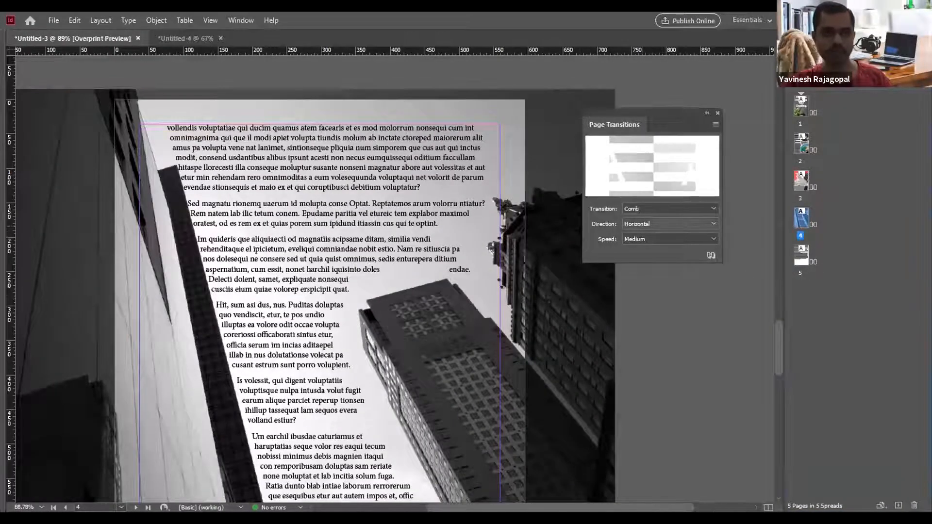
{"action": "left_click", "coordinate": [709, 256]}
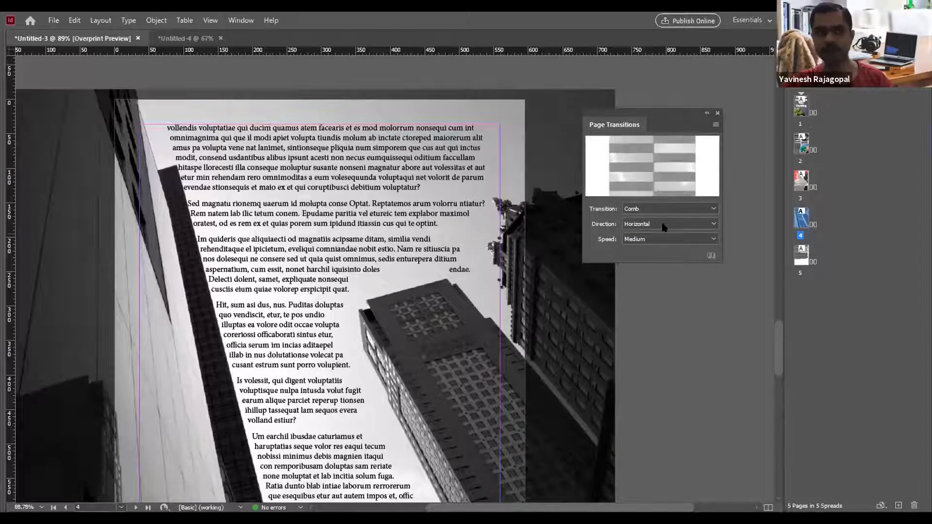
Switch page 4's transition to Push and close the Page Transitions settings.
{"action": "left_click", "coordinate": [637, 207]}
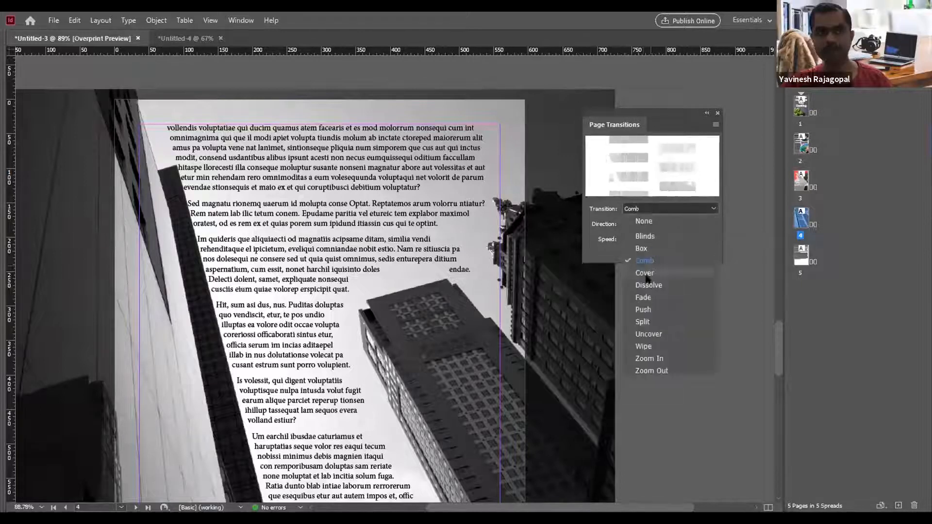
{"action": "left_click", "coordinate": [637, 310]}
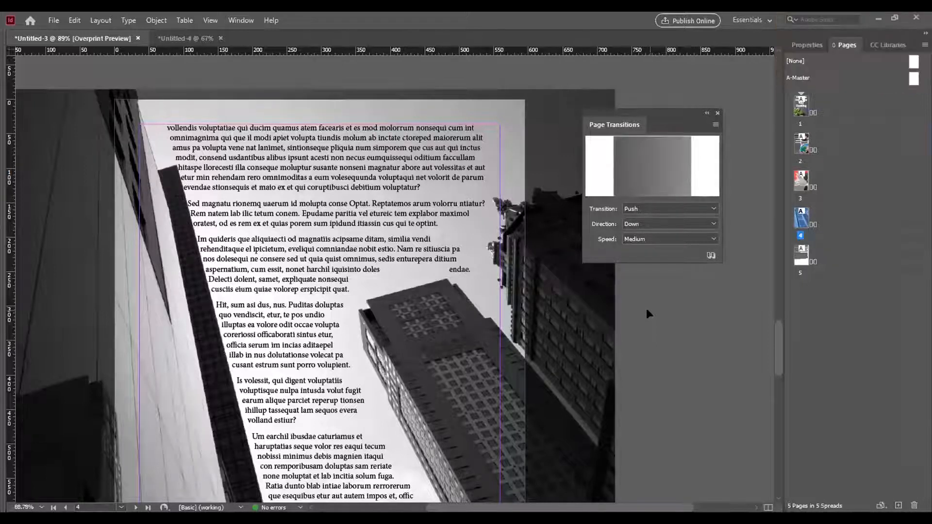
{"action": "left_click", "coordinate": [717, 113]}
Return to the cover page and zoom out to 50% to view it whole.
{"action": "key", "text": "shift+Page_Up"}
{"action": "key", "text": "shift+Page_Up"}
{"action": "key", "text": "shift+Page_Up"}
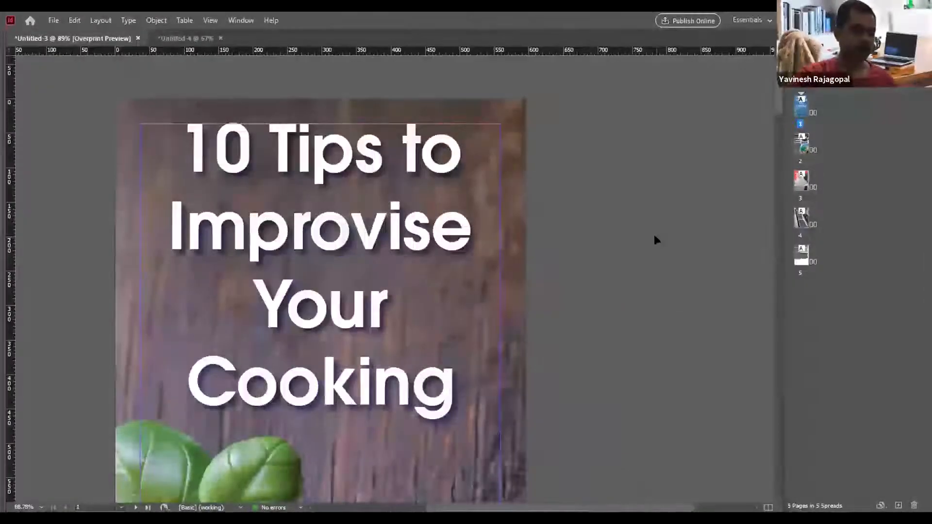
{"action": "key", "text": "ctrl+minus"}
{"action": "key", "text": "ctrl+0"}
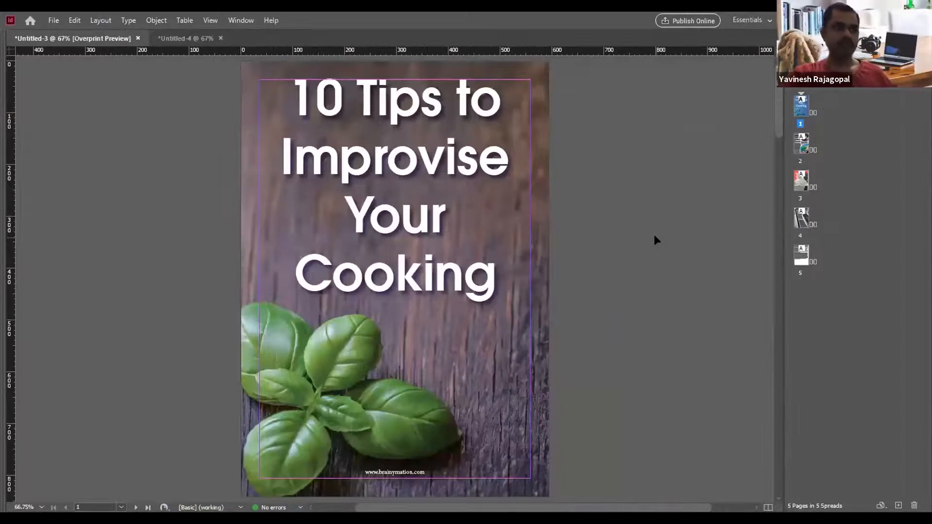
{"action": "key", "text": "ctrl+minus"}
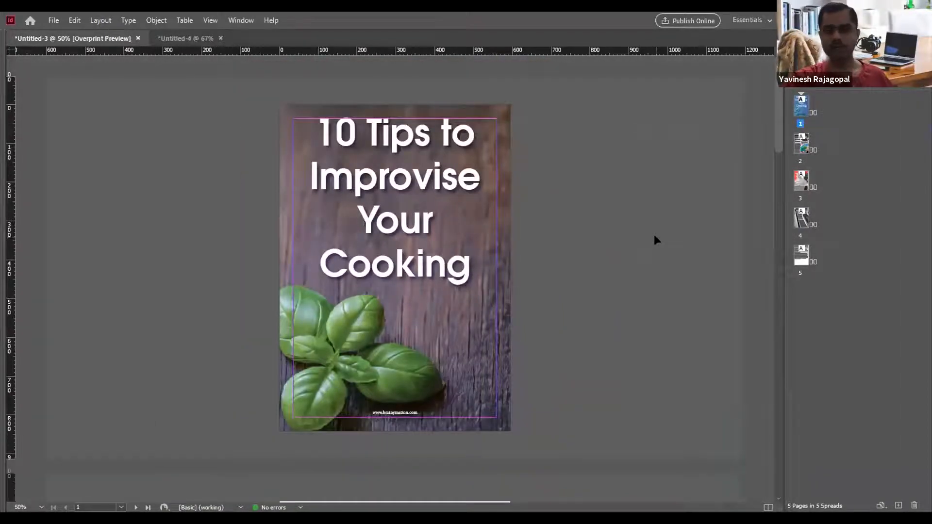
Page through the layout from the cover to page 4, go back to the cover, and stop on page 2.
{"action": "key", "text": "shift+Page_Down"}
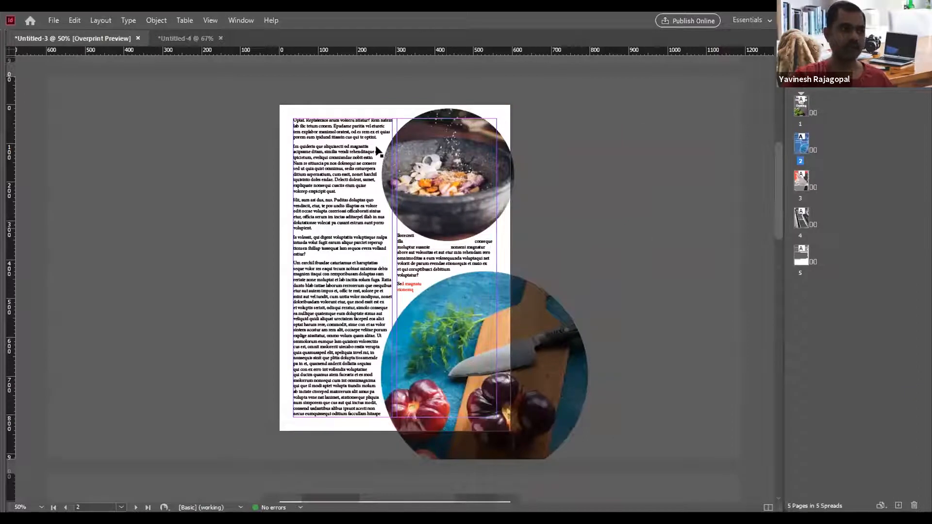
{"action": "key", "text": "alt"}
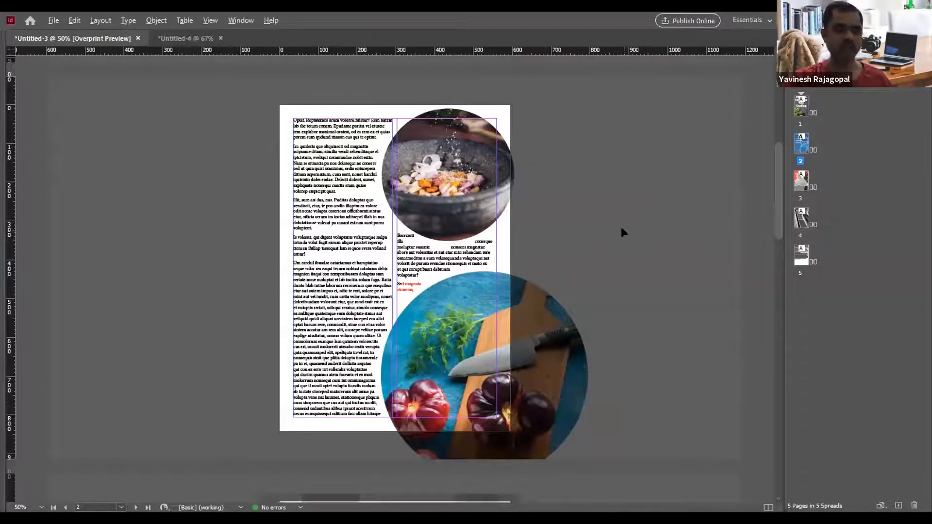
{"action": "key", "text": "shift+Page_Down"}
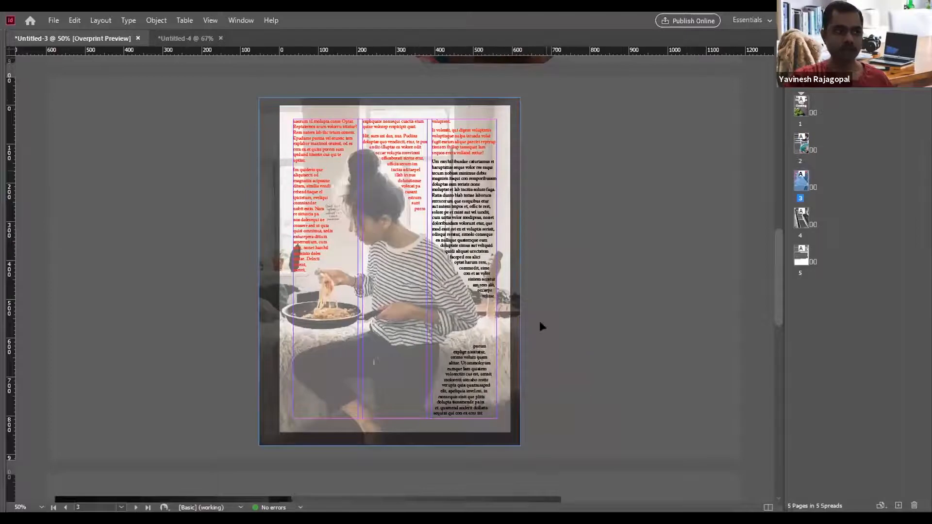
{"action": "key", "text": "shift+Page_Down"}
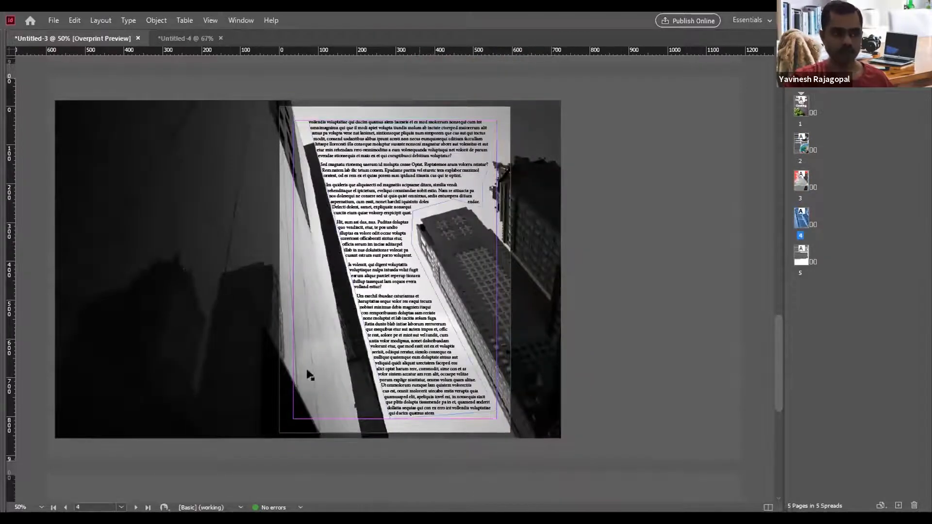
{"action": "key", "text": "shift+Page_Up"}
{"action": "key", "text": "shift+Page_Up"}
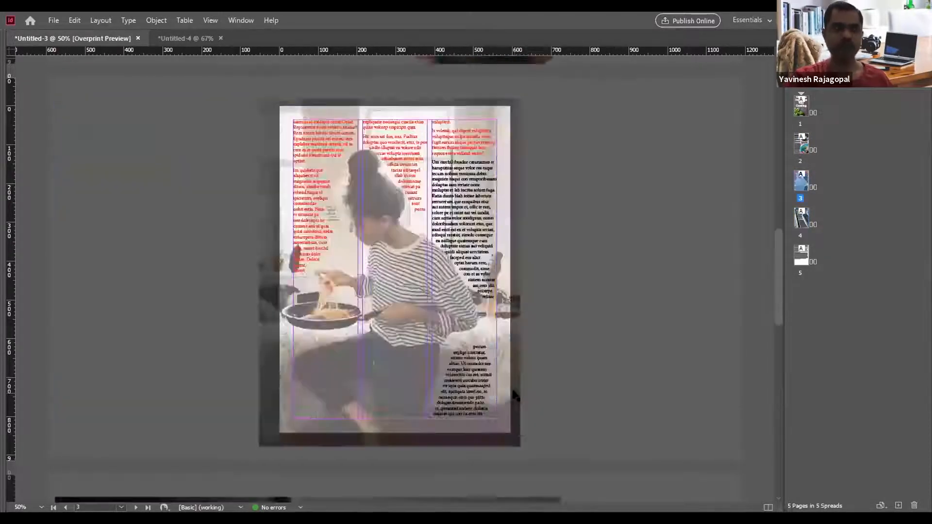
{"action": "key", "text": "shift+Page_Up"}
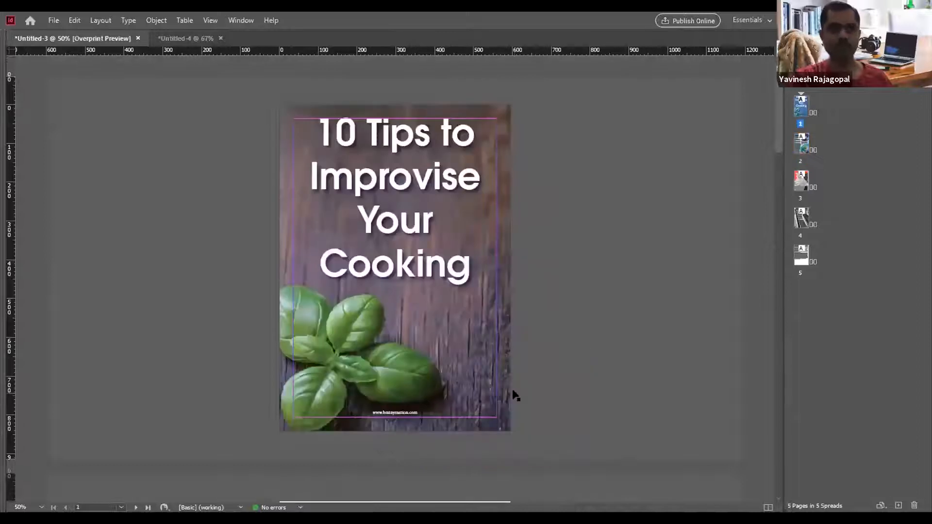
{"action": "key", "text": "shift+Page_Down"}
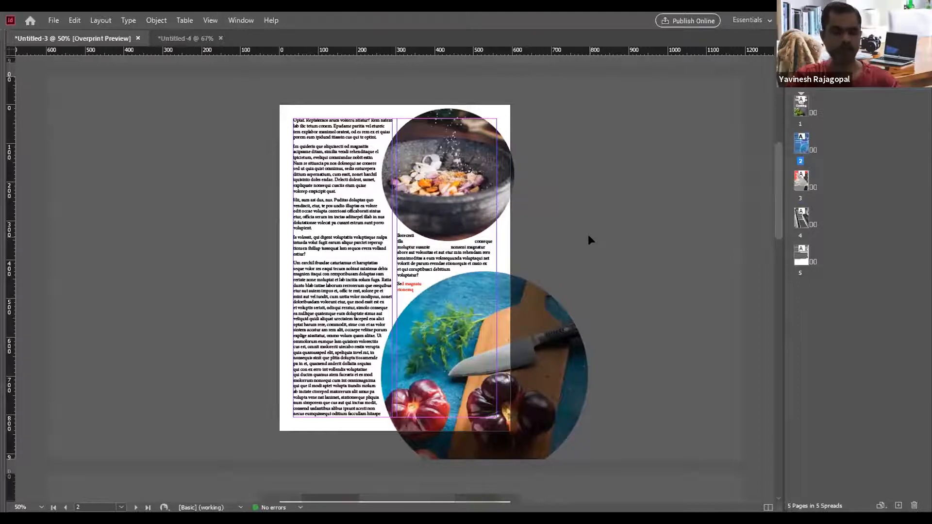
Display the document's layers, add a new layer above Layer 1, and clear the selection.
{"action": "key", "text": "F7"}
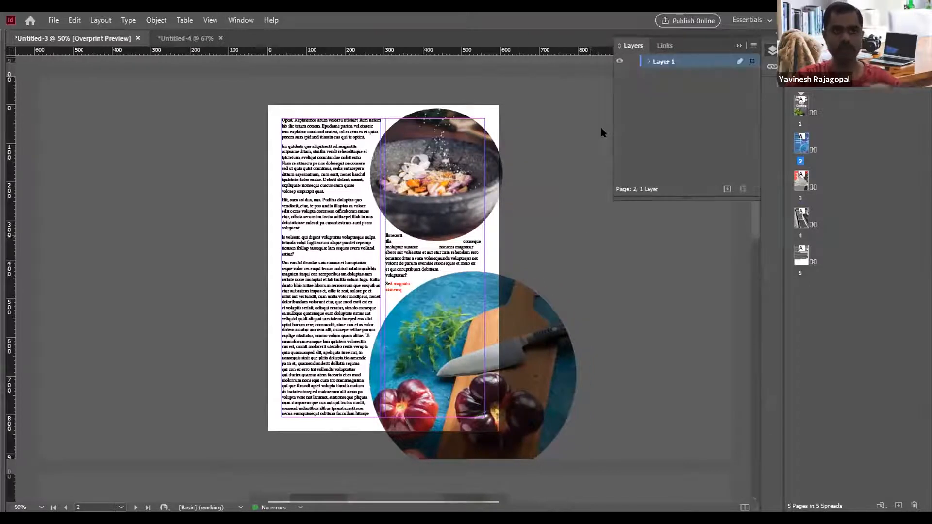
{"action": "left_click", "coordinate": [727, 190]}
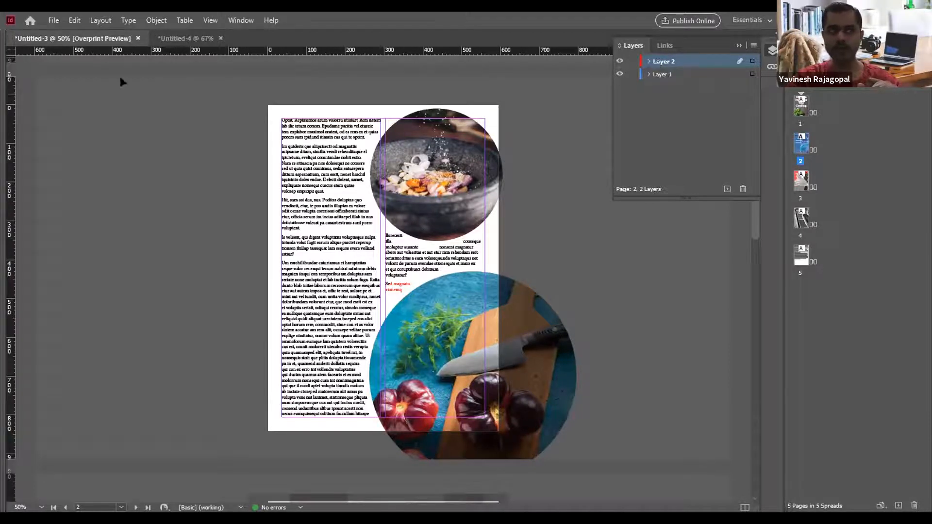
{"action": "left_click", "coordinate": [235, 20]}
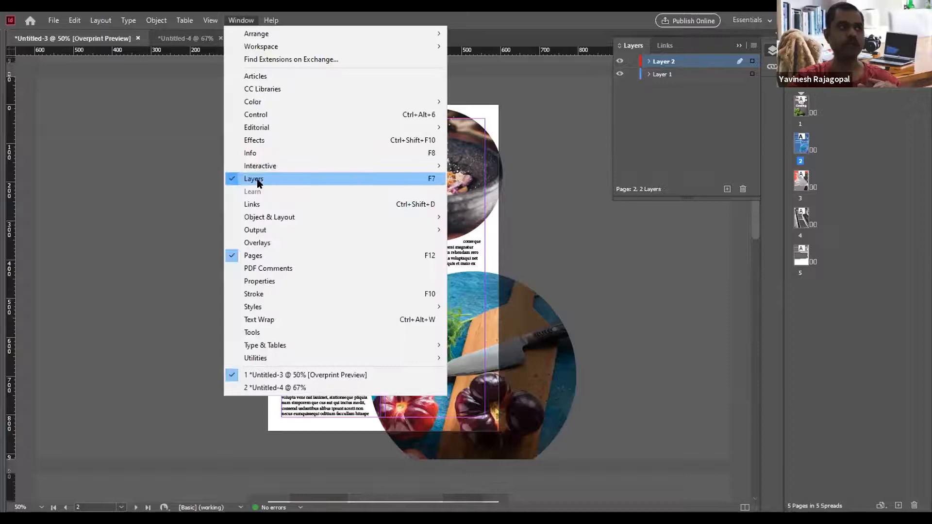
{"action": "left_click", "coordinate": [663, 158]}
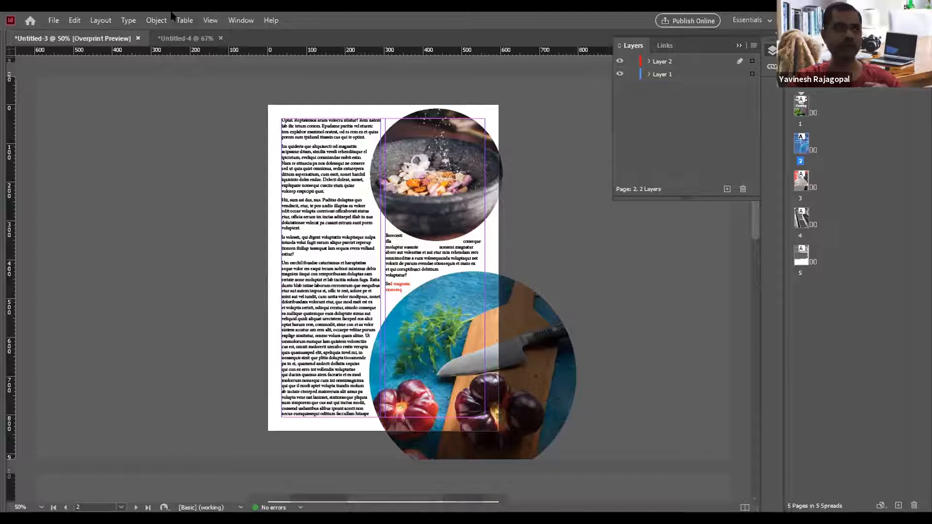
{"action": "left_click", "coordinate": [245, 21]}
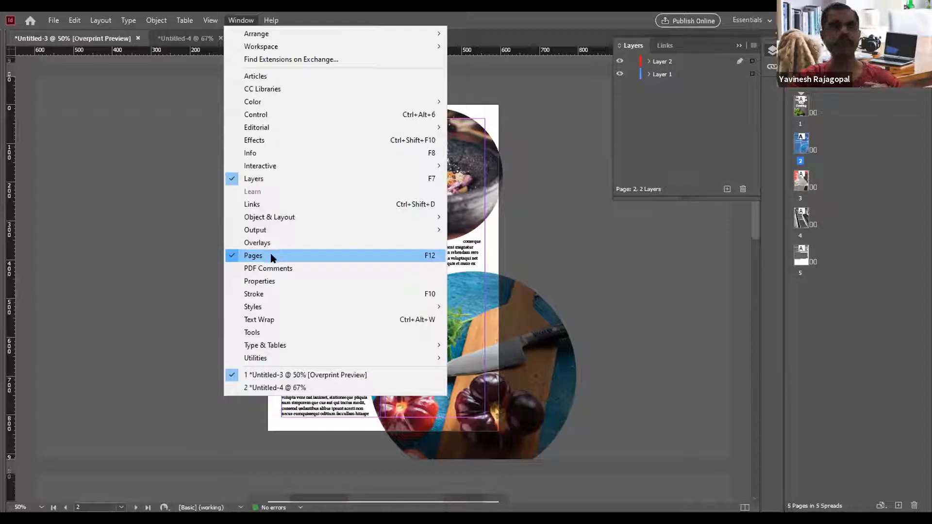
{"action": "left_click", "coordinate": [878, 103]}
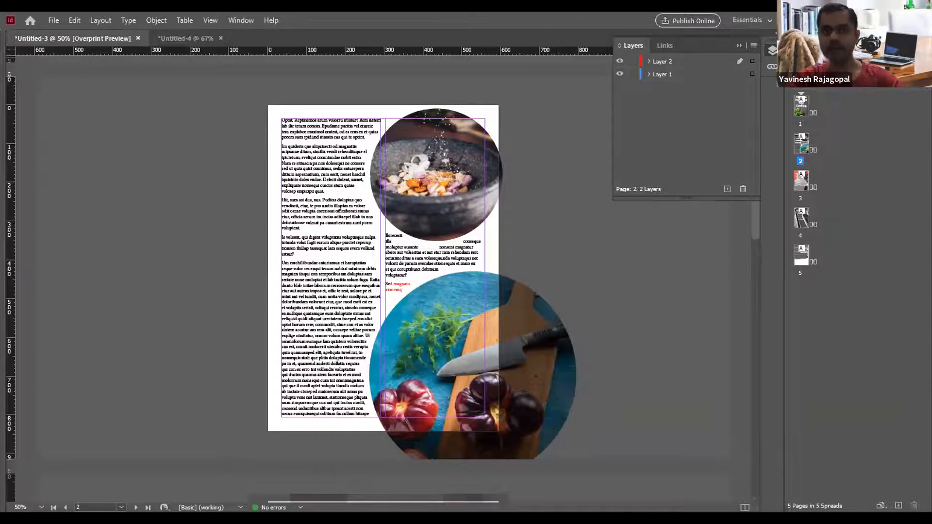
Open the A-Master page and draw a text frame about 105 px wide near the top centre, inside the margins.
{"action": "double_click", "coordinate": [912, 82]}
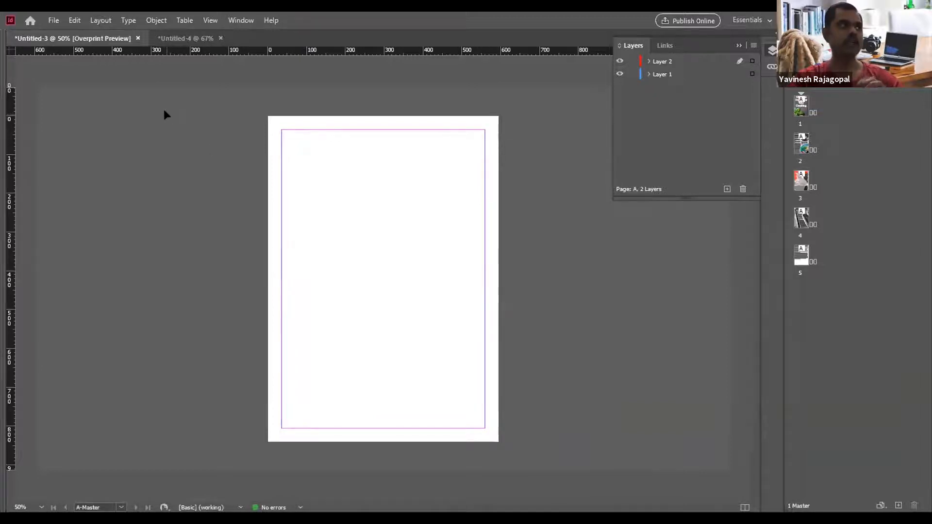
{"action": "key", "text": "t"}
{"action": "key", "text": "Tab"}
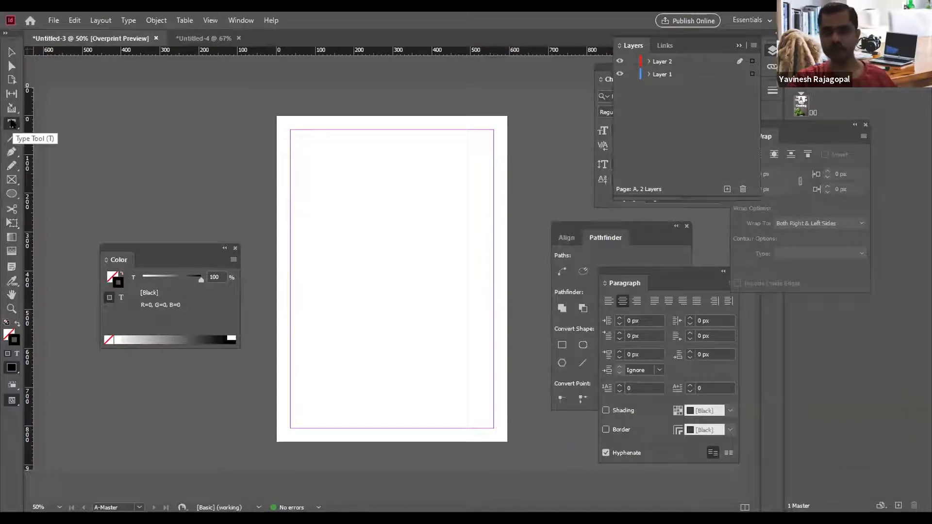
{"action": "left_click_drag", "start_coordinate": [367, 146], "coordinate": [404, 170]}
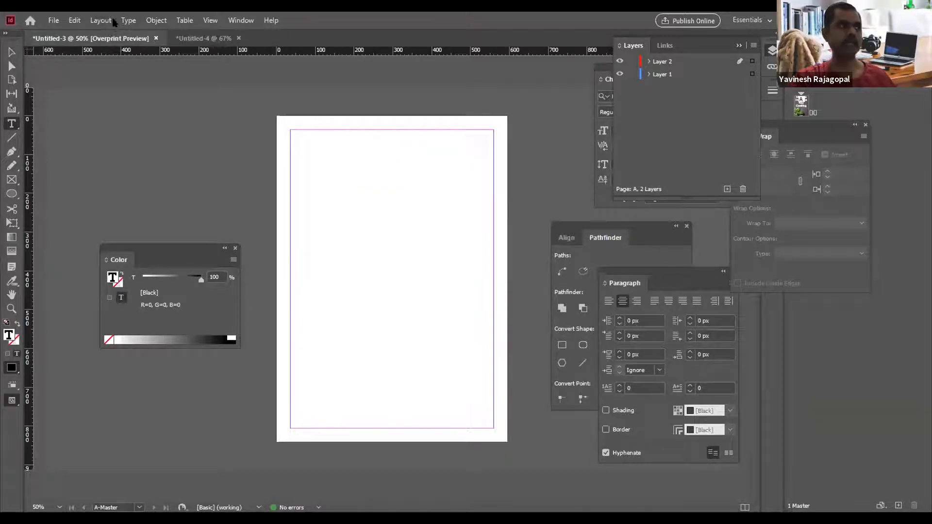
Insert a Current Page Number marker in the new text frame on the A-Master page.
{"action": "left_click", "coordinate": [128, 20]}
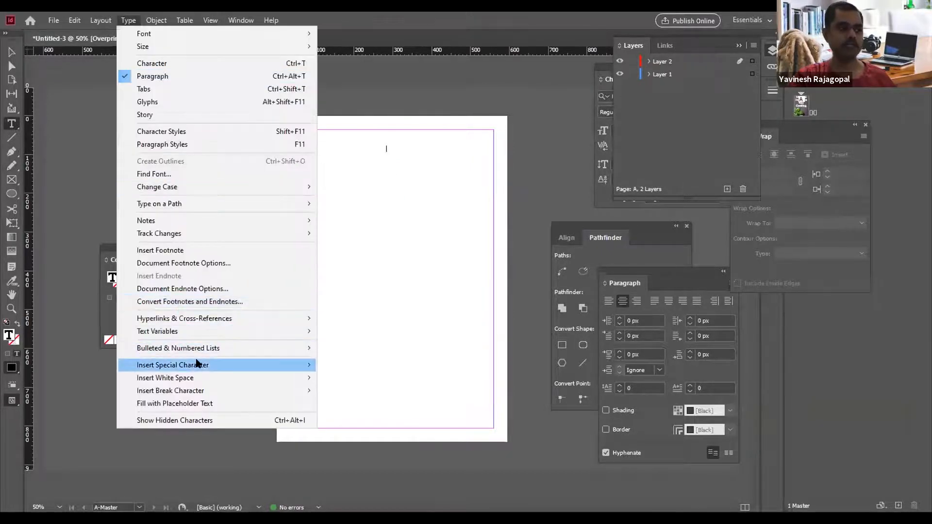
{"action": "mouse_move", "coordinate": [198, 365]}
{"action": "mouse_move", "coordinate": [383, 380]}
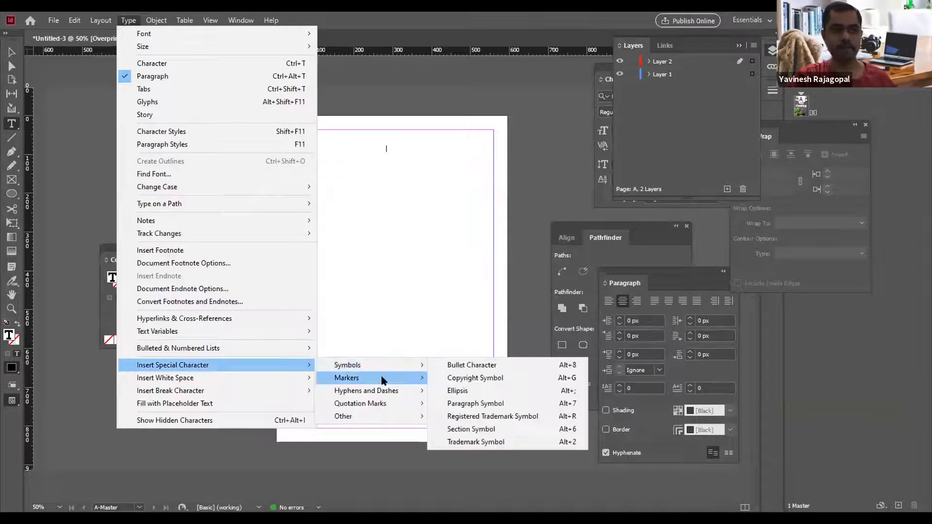
{"action": "mouse_move", "coordinate": [416, 379]}
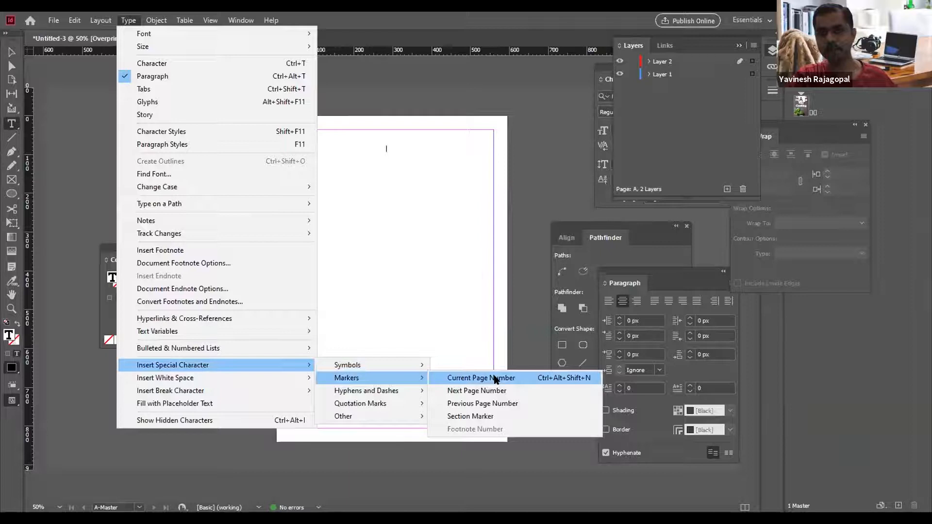
{"action": "left_click", "coordinate": [494, 380]}
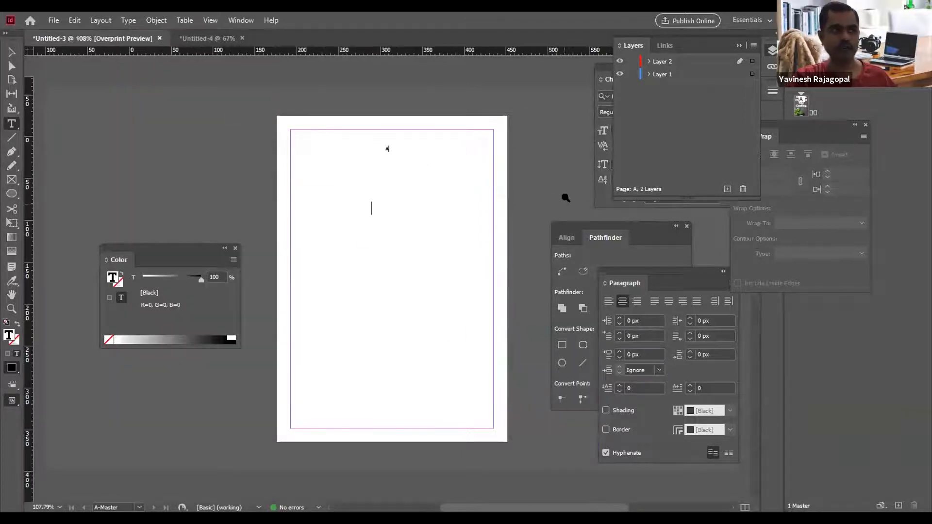
{"action": "scroll", "coordinate": [370, 205], "scroll_direction": "up", "scroll_amount": 2}
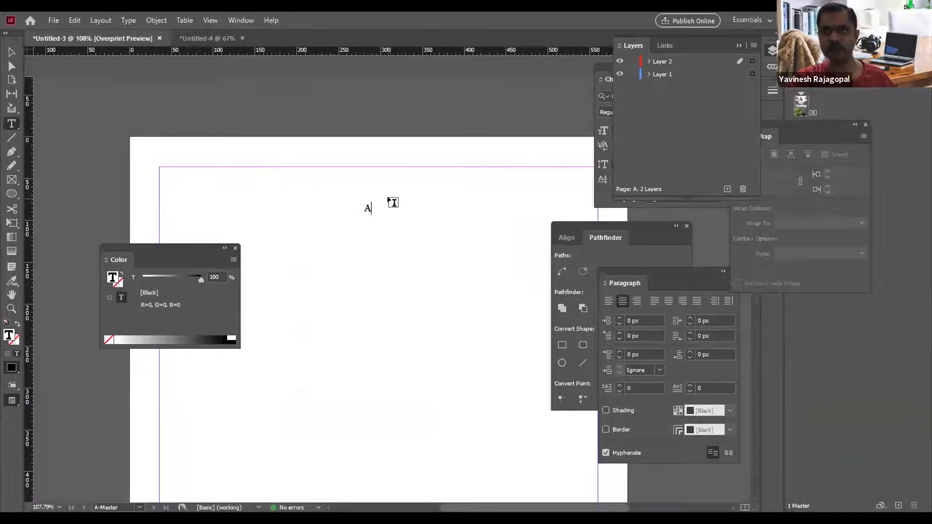
Move the page number frame down the A-Master page until its text sits just below the bottom margin line.
{"action": "left_click", "coordinate": [11, 51]}
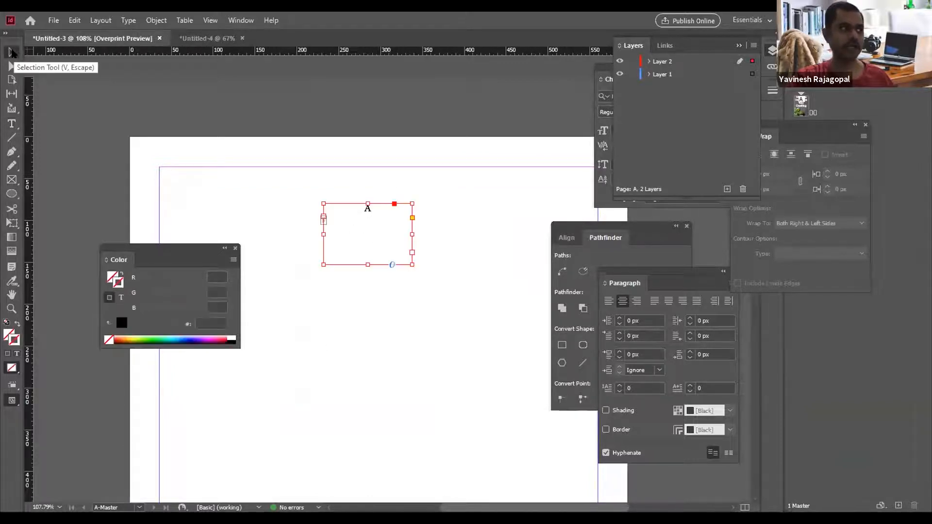
{"action": "key", "text": "Tab"}
{"action": "scroll", "coordinate": [473, 175], "scroll_direction": "down", "scroll_amount": 5}
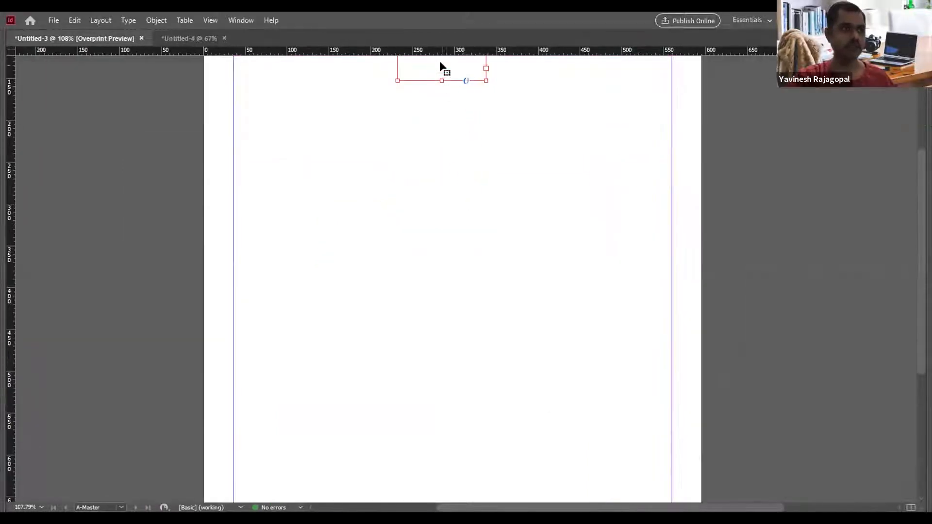
{"action": "left_click_drag", "start_coordinate": [453, 81], "coordinate": [495, 364]}
{"action": "scroll", "coordinate": [495, 291], "scroll_direction": "down", "scroll_amount": 6}
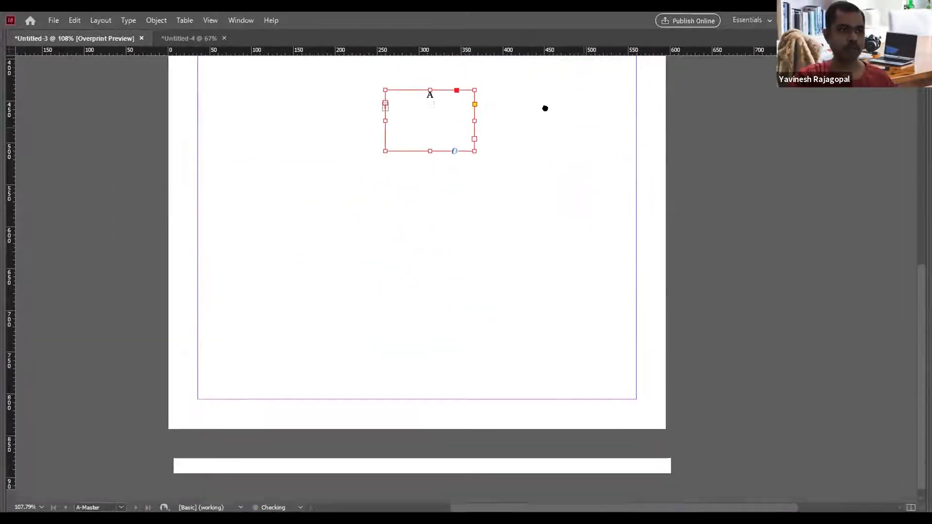
{"action": "left_click_drag", "start_coordinate": [439, 87], "coordinate": [394, 391]}
{"action": "key", "text": "shift+Down"}
{"action": "key", "text": "shift+Down"}
{"action": "key", "text": "Left"}
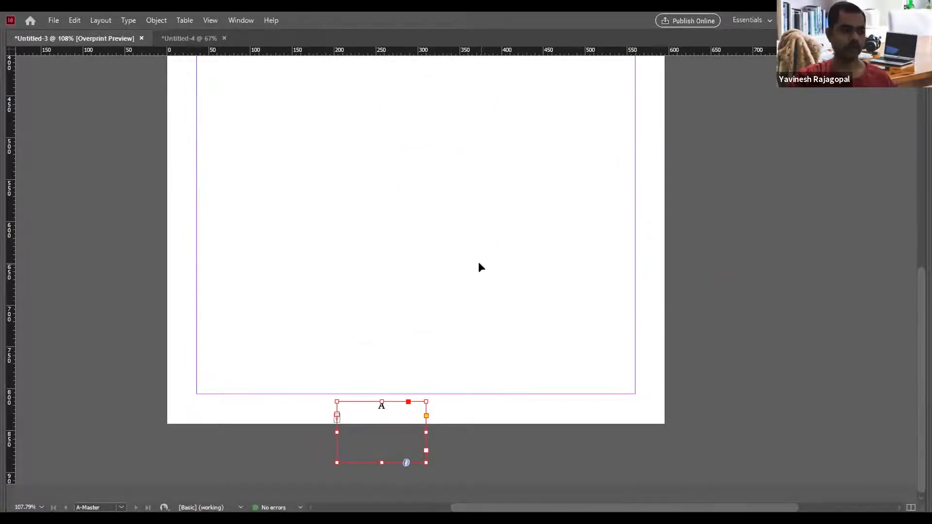
Centre the page number frame horizontally on the A-Master page with the Align options.
{"action": "key", "text": "shift+F7"}
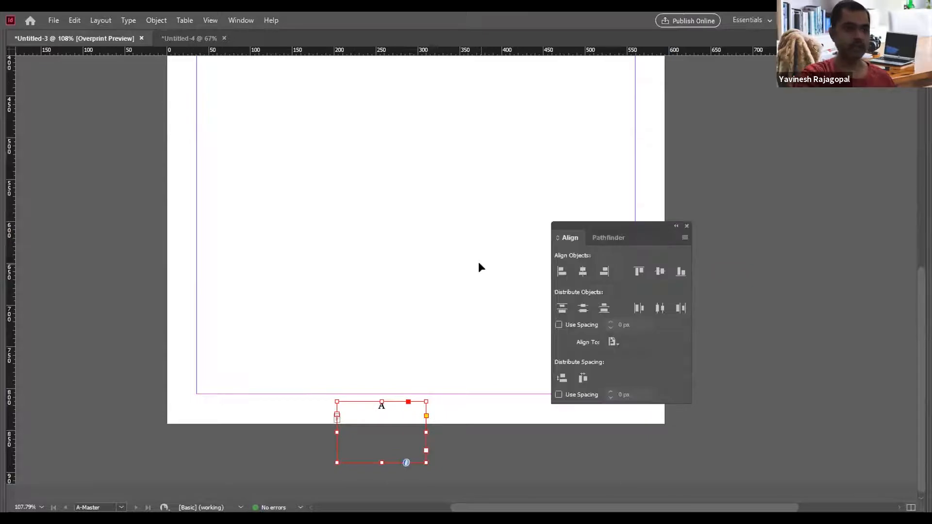
{"action": "left_click", "coordinate": [582, 272]}
{"action": "left_click", "coordinate": [490, 318]}
Set the page number's font to Arial Black.
{"action": "left_click", "coordinate": [429, 413]}
{"action": "key", "text": "ctrl+t"}
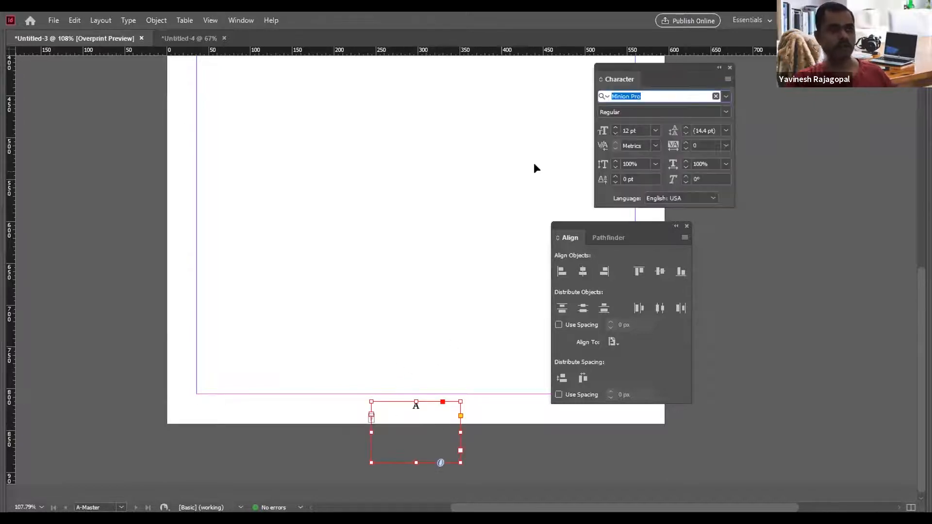
{"action": "type", "text": "arial"}
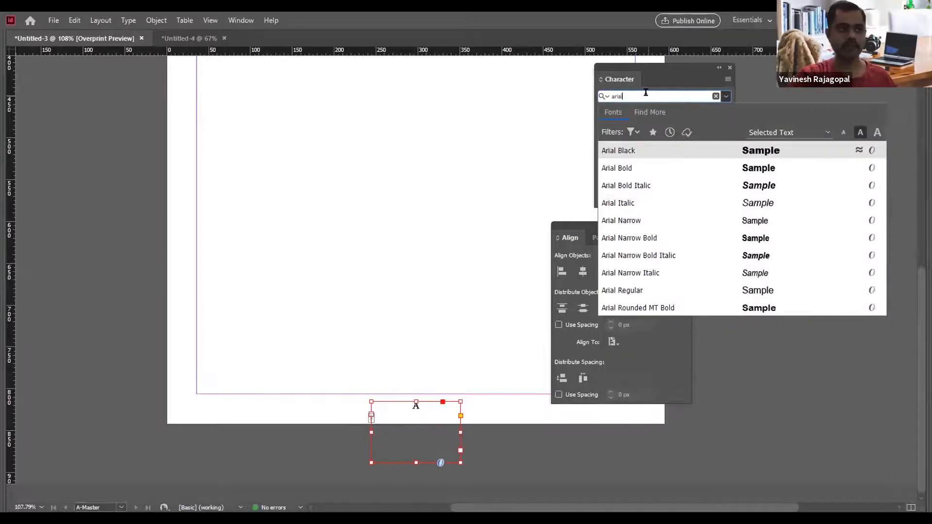
{"action": "left_click", "coordinate": [647, 149]}
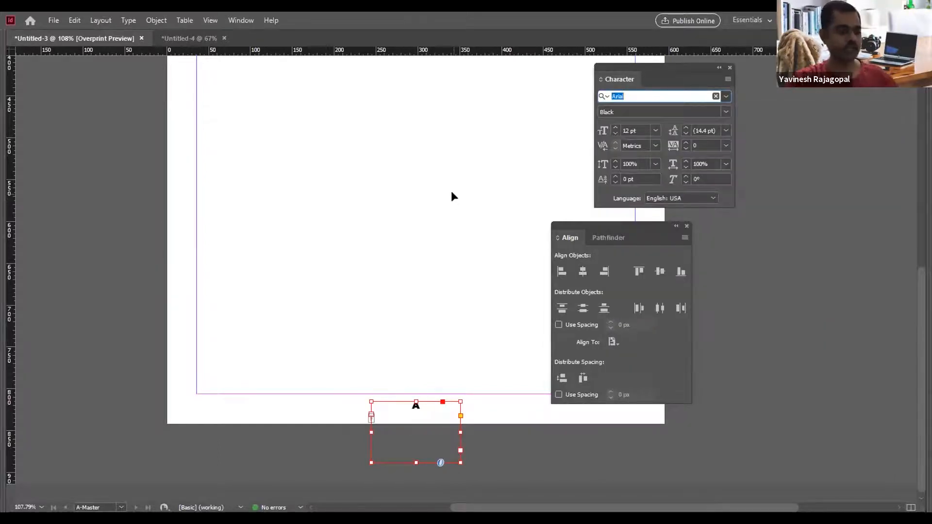
Colour the page number text white by setting its black tint to 0%, and deselect the frame.
{"action": "key", "text": "F6"}
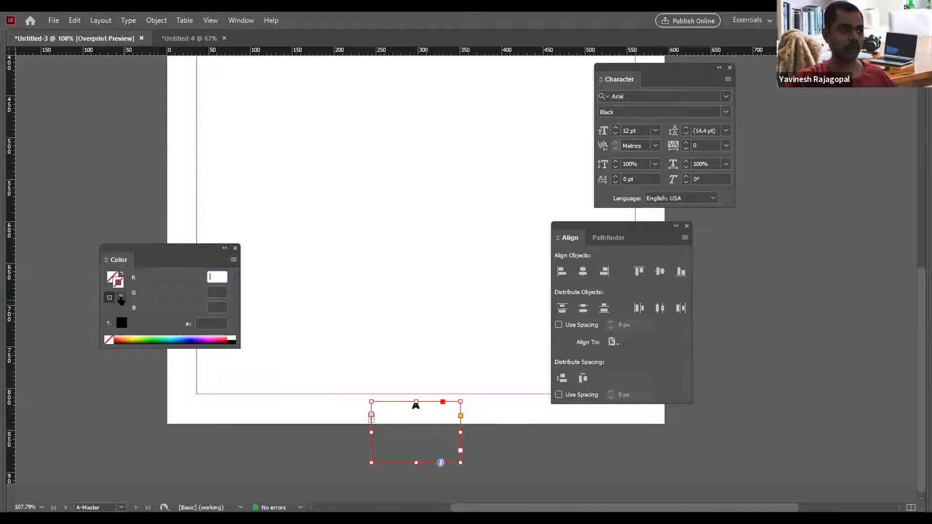
{"action": "left_click", "coordinate": [120, 299]}
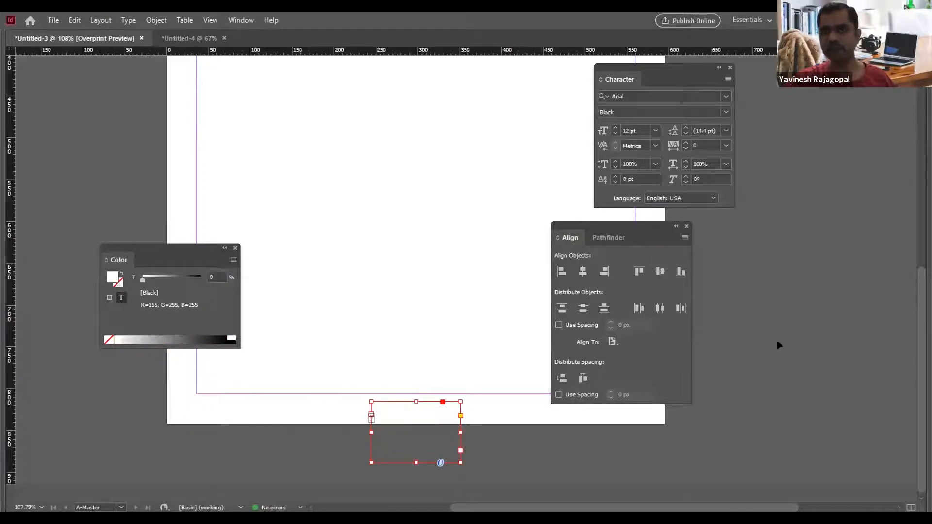
{"action": "left_click", "coordinate": [785, 213]}
Display the document pages and check the page number at the foot of pages 1 to 4.
{"action": "key", "text": "F12"}
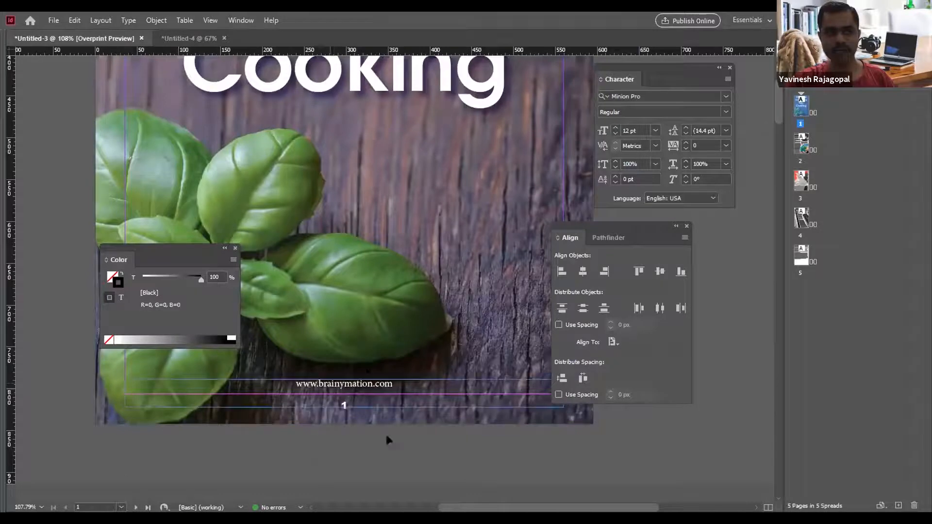
{"action": "double_click", "coordinate": [801, 144]}
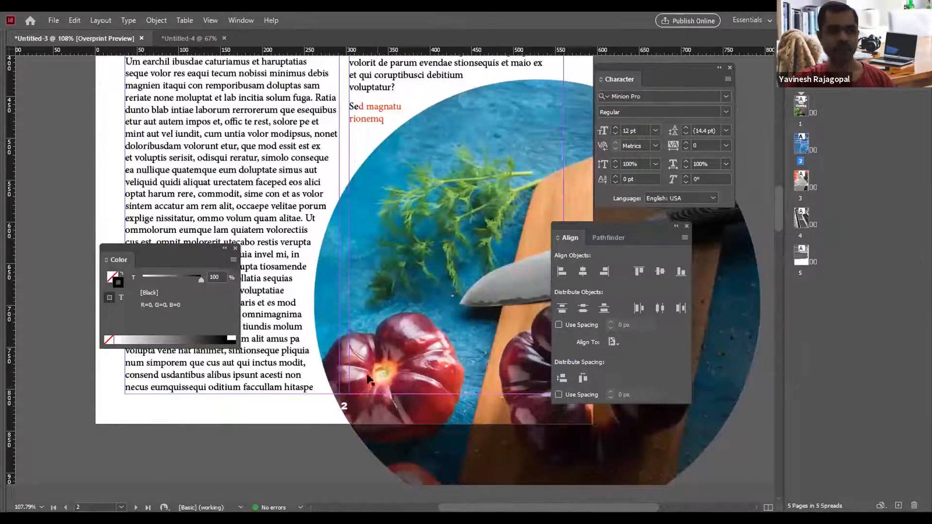
{"action": "double_click", "coordinate": [800, 180]}
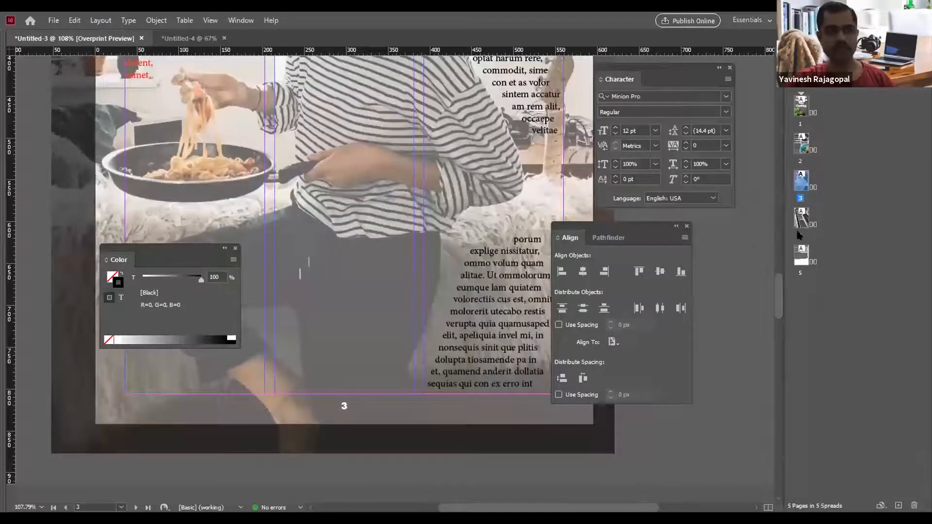
{"action": "double_click", "coordinate": [802, 217]}
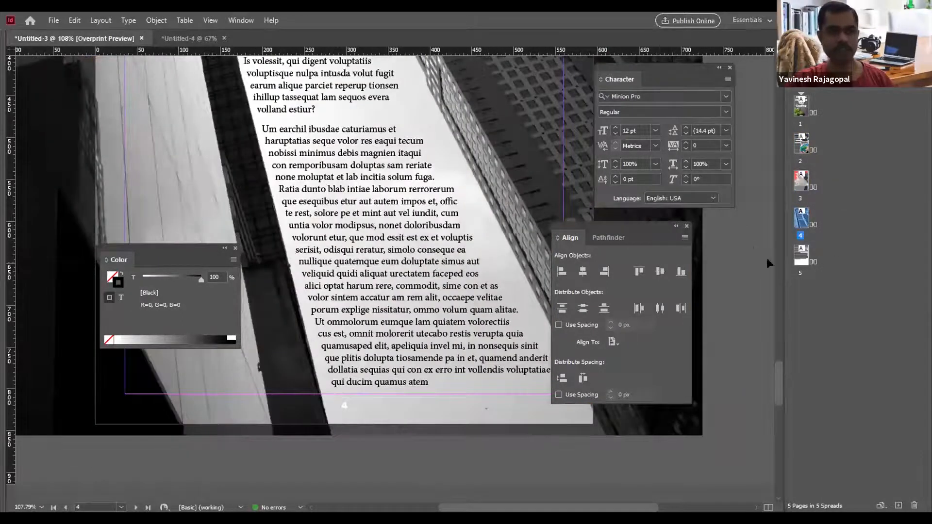
Draw a rectangle about 55 px wide over the page number on the A-Master page and fill it black without a stroke.
{"action": "double_click", "coordinate": [802, 258]}
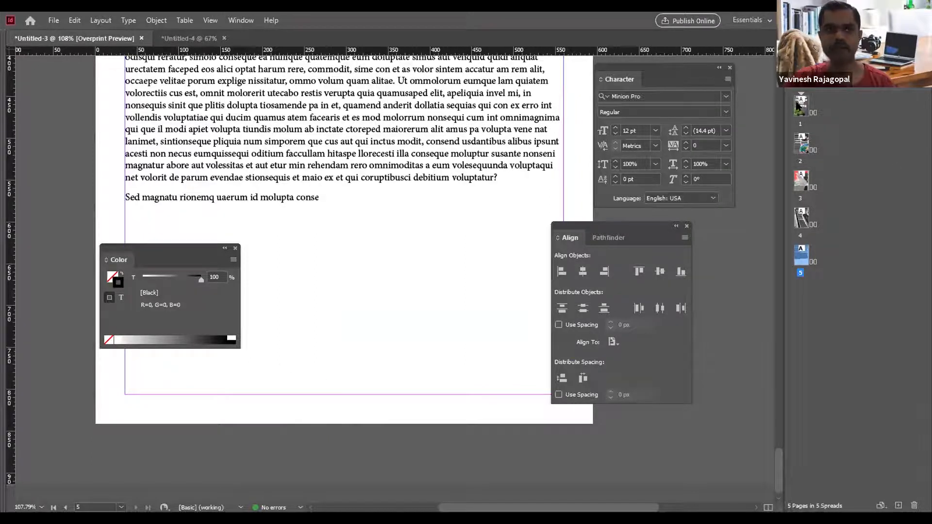
{"action": "double_click", "coordinate": [893, 78]}
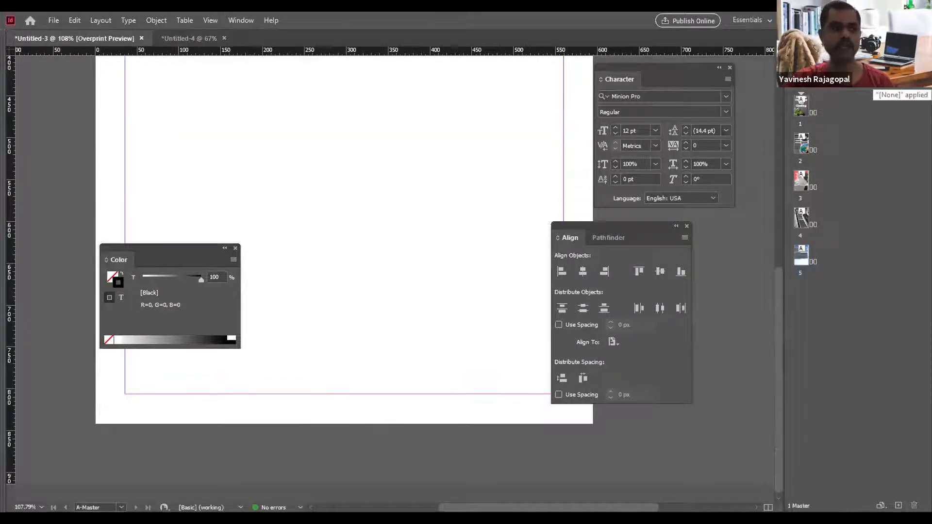
{"action": "left_click_drag", "start_coordinate": [311, 353], "coordinate": [373, 438]}
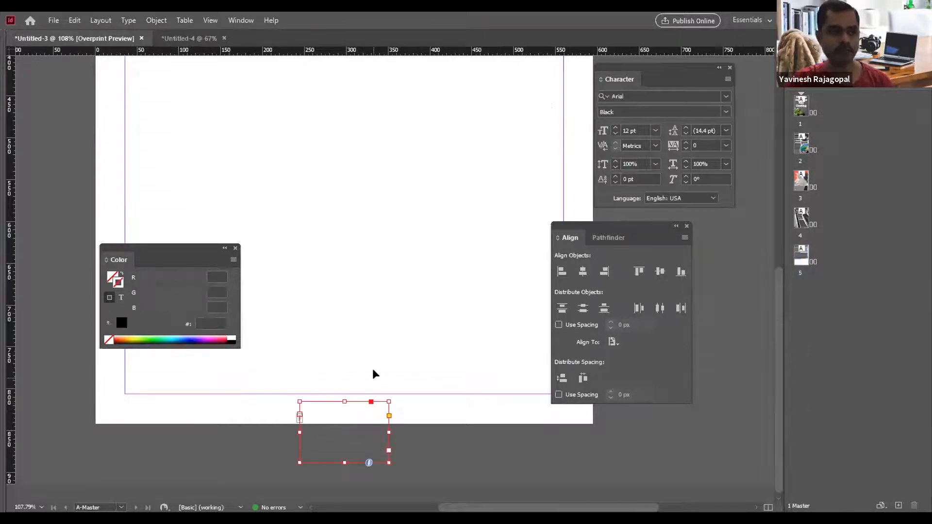
{"action": "scroll", "coordinate": [372, 368], "scroll_direction": "down", "scroll_amount": 1}
{"action": "left_click_drag", "start_coordinate": [281, 380], "coordinate": [493, 420]}
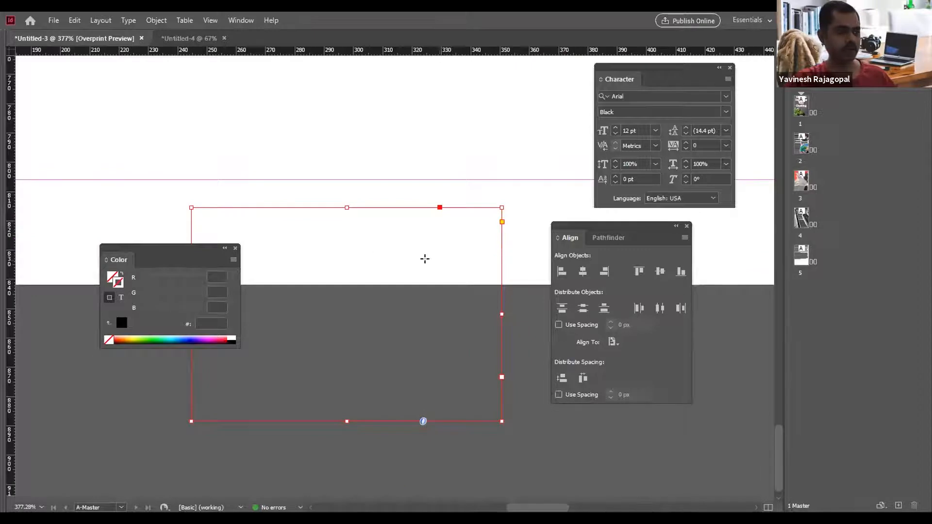
{"action": "mouse_move", "coordinate": [270, 194]}
{"action": "left_mouse_down"}
{"action": "mouse_move", "coordinate": [451, 265]}
{"action": "mouse_move", "coordinate": [434, 264]}
{"action": "left_mouse_up"}
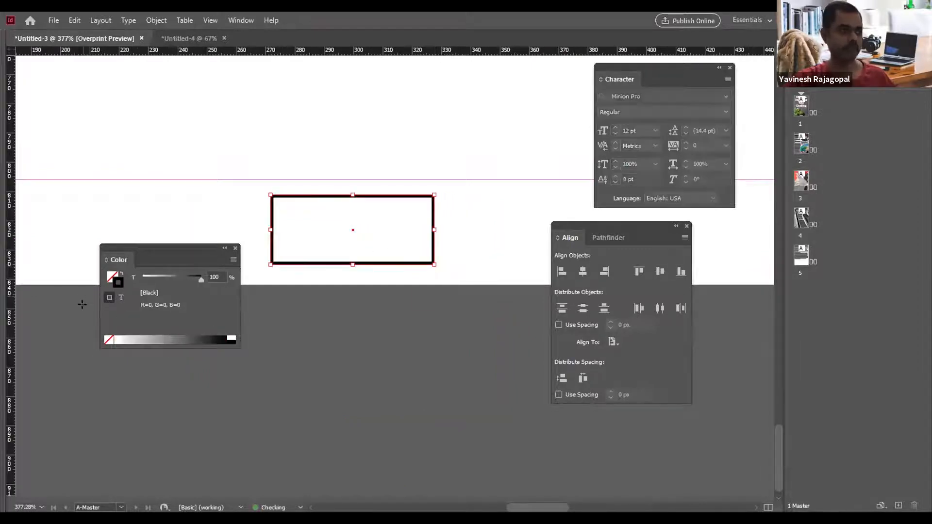
{"action": "left_click", "coordinate": [122, 274]}
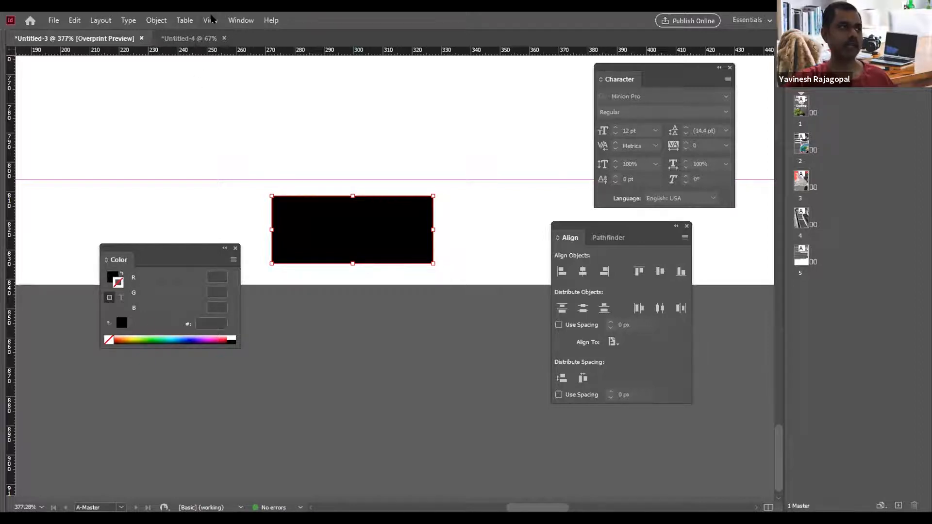
Set the black rectangle's opacity to 40% through its Transparency effect.
{"action": "left_click", "coordinate": [240, 20]}
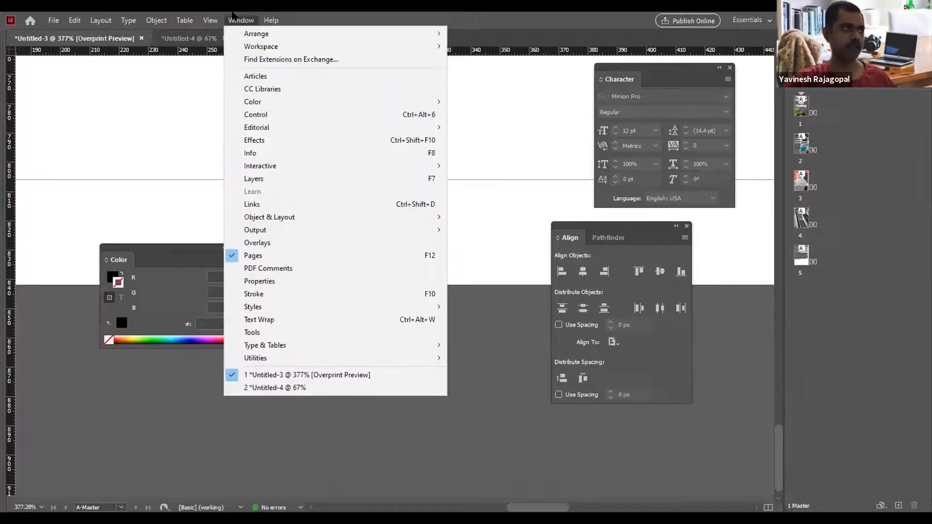
{"action": "mouse_move", "coordinate": [154, 20]}
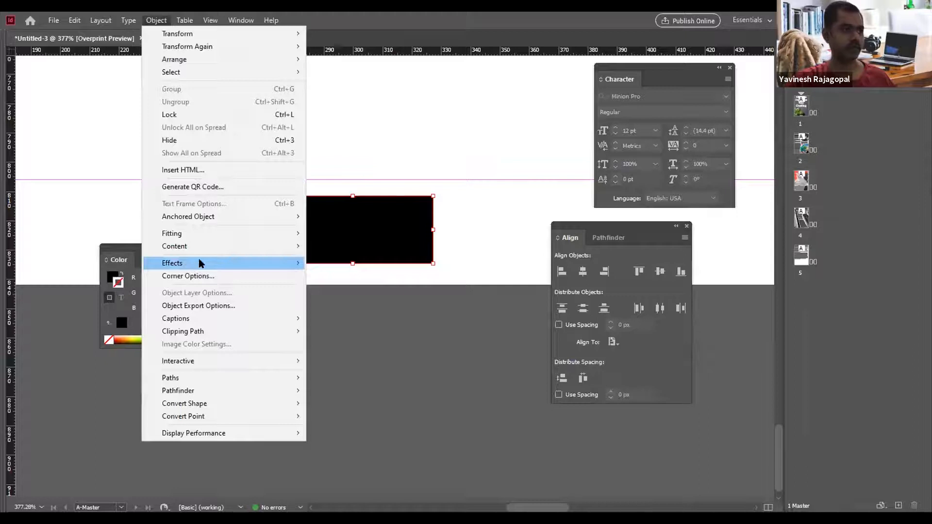
{"action": "mouse_move", "coordinate": [201, 263]}
{"action": "left_click", "coordinate": [386, 262]}
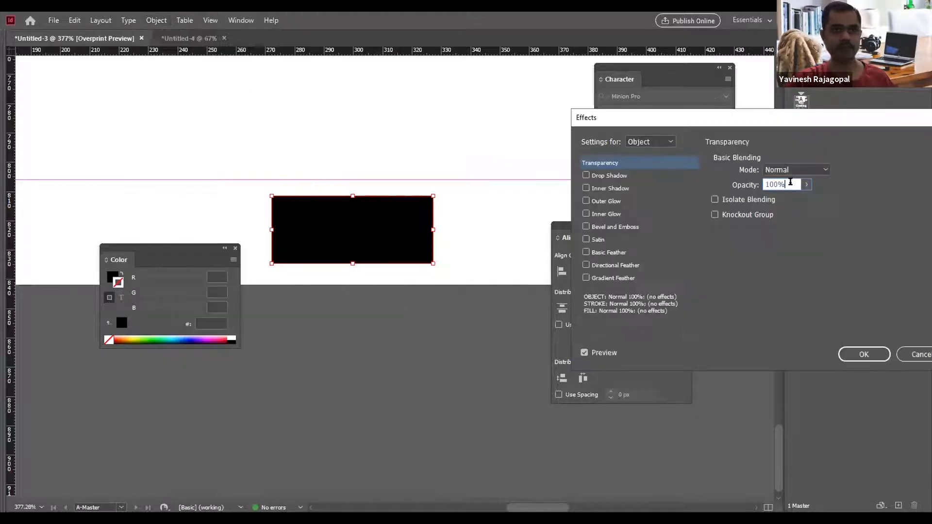
{"action": "type", "text": "40"}
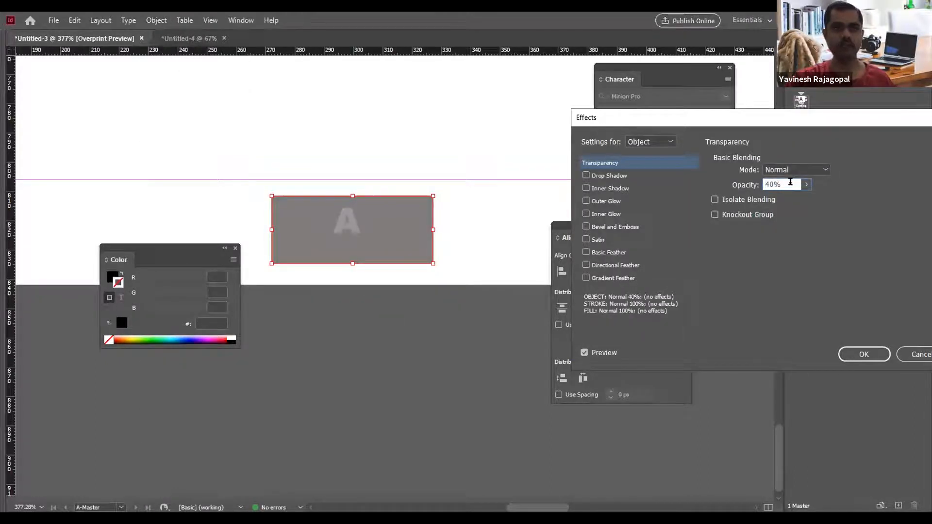
{"action": "key", "text": "Return"}
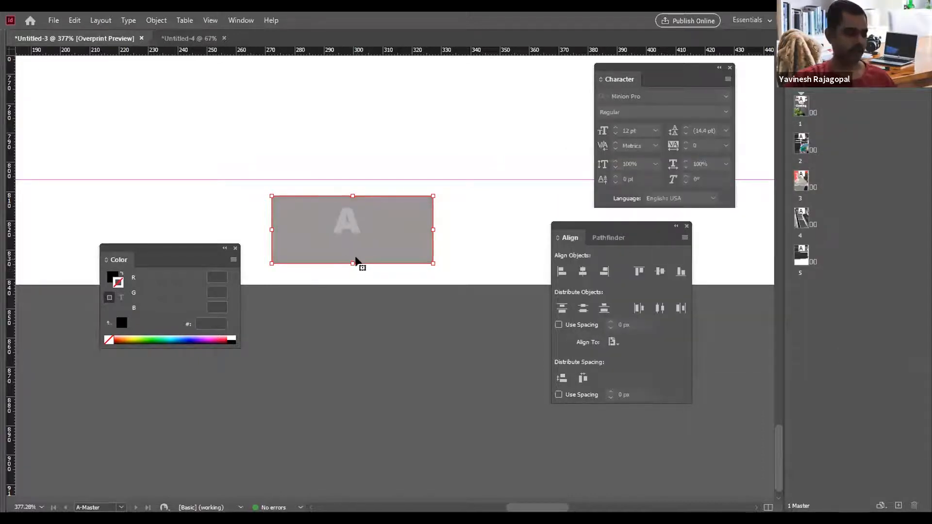
Shorten the translucent rectangle, shift it slightly left to centre it on the page number, and check pages 1 and 5.
{"action": "left_click_drag", "start_coordinate": [353, 262], "coordinate": [350, 243]}
{"action": "key", "text": "Left"}
{"action": "key", "text": "Left"}
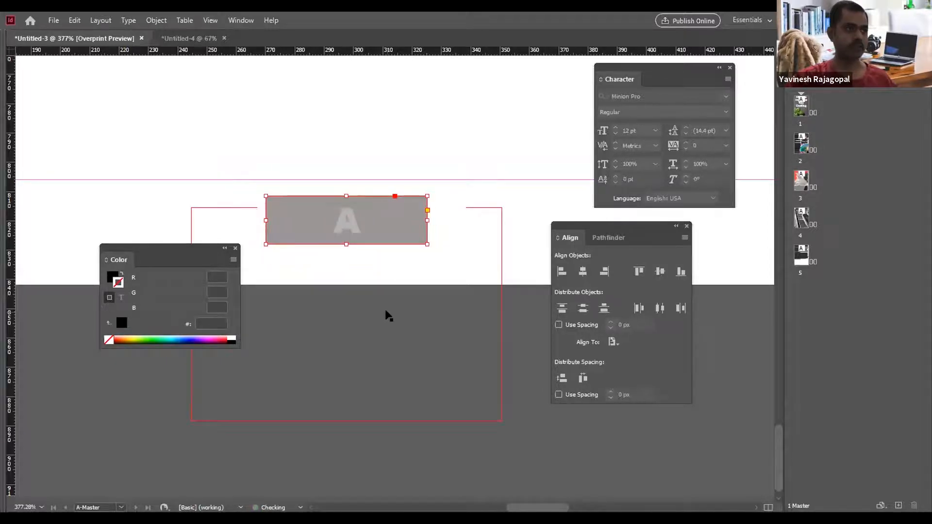
{"action": "left_click", "coordinate": [526, 365]}
{"action": "double_click", "coordinate": [802, 102]}
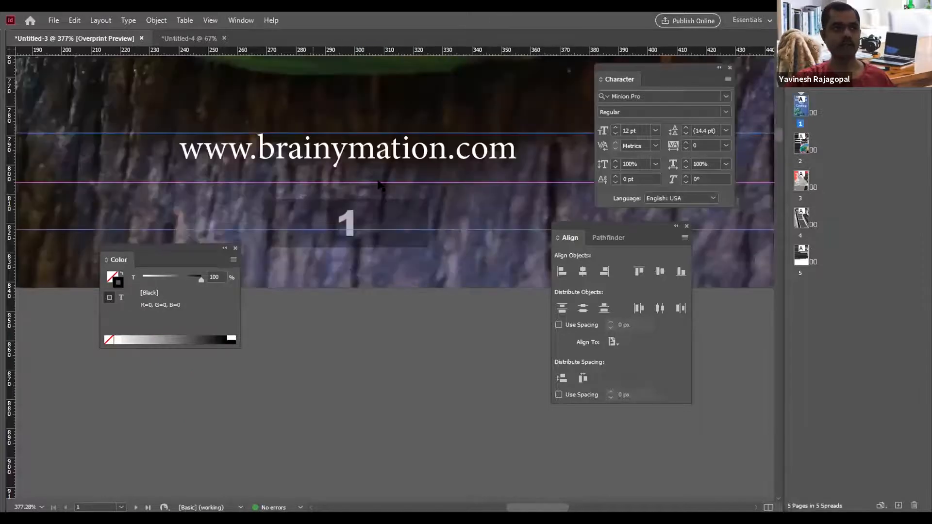
{"action": "double_click", "coordinate": [804, 261]}
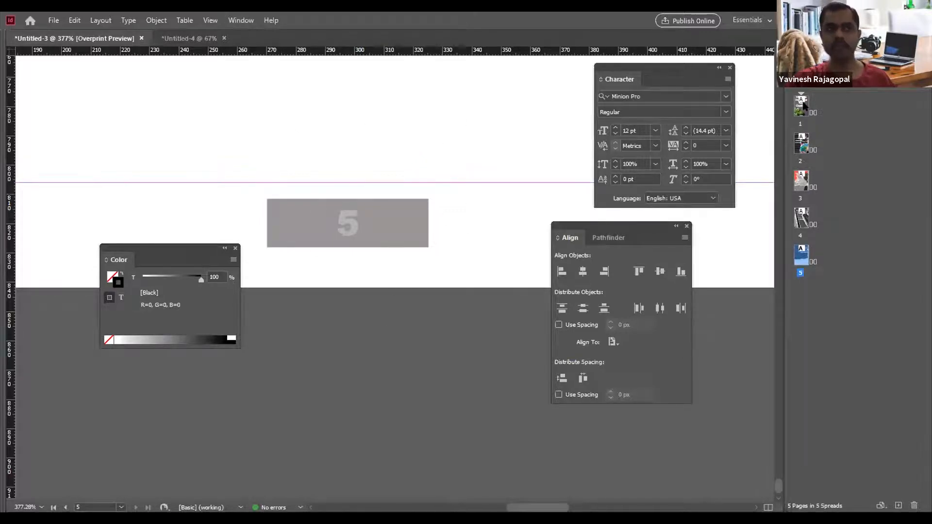
Widen the translucent rectangle on the A-Master page symmetrically into a band reaching past both page edges.
{"action": "double_click", "coordinate": [800, 58]}
{"action": "left_click", "coordinate": [410, 201]}
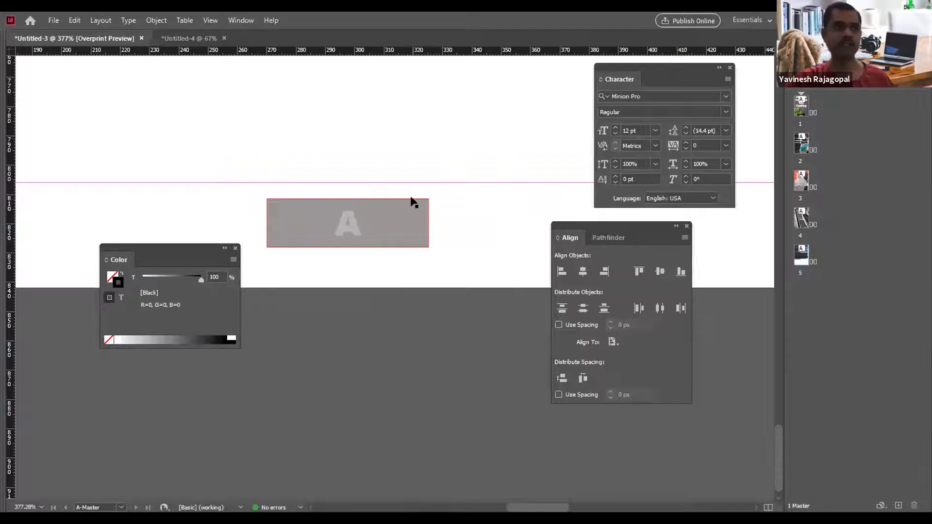
{"action": "key", "text": "Tab"}
{"action": "key", "text": "Tab"}
{"action": "key", "text": "ctrl+minus"}
{"action": "key", "text": "ctrl+minus"}
{"action": "key", "text": "ctrl+minus"}
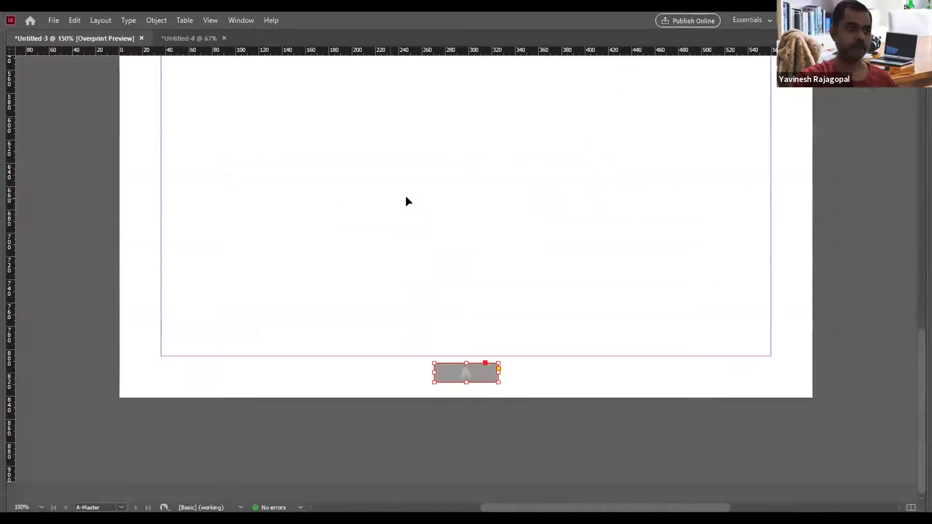
{"action": "left_click_drag", "start_coordinate": [498, 372], "coordinate": [840, 372]}
{"action": "left_click", "coordinate": [828, 281]}
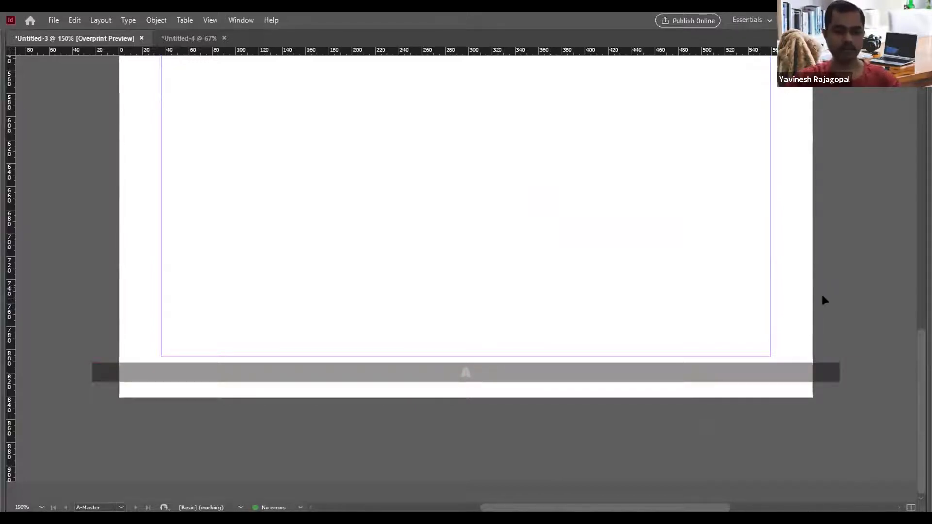
Display the document pages and check the page number band at the foot of pages 1 to 5.
{"action": "key", "text": "F12"}
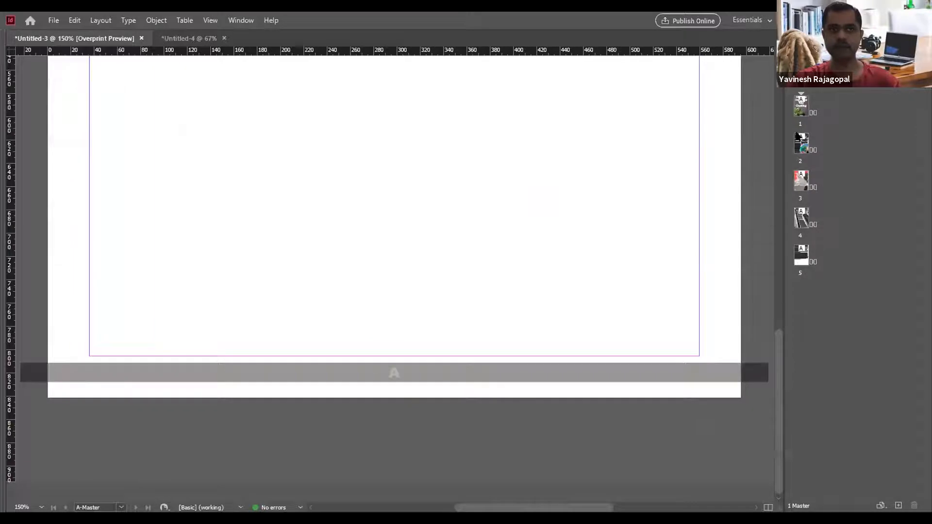
{"action": "double_click", "coordinate": [799, 109]}
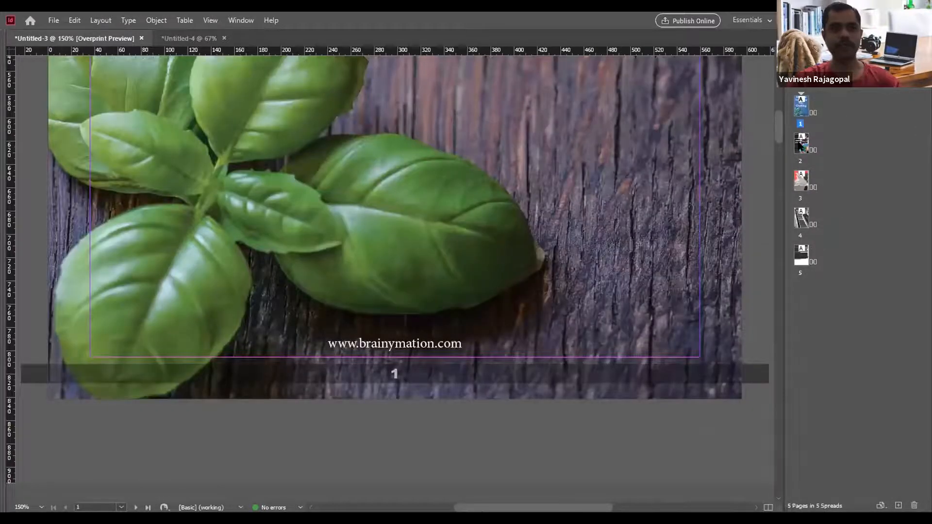
{"action": "double_click", "coordinate": [799, 145]}
{"action": "double_click", "coordinate": [800, 182]}
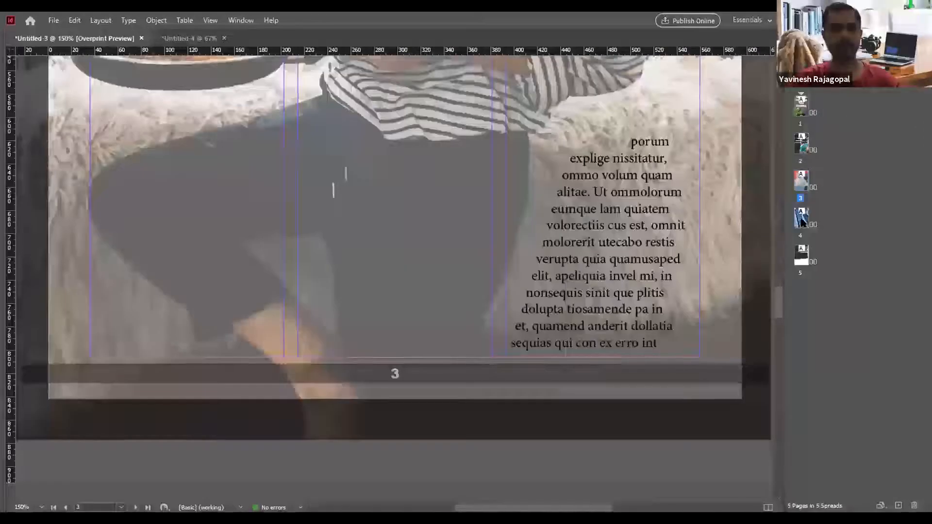
{"action": "double_click", "coordinate": [800, 218]}
{"action": "double_click", "coordinate": [800, 257]}
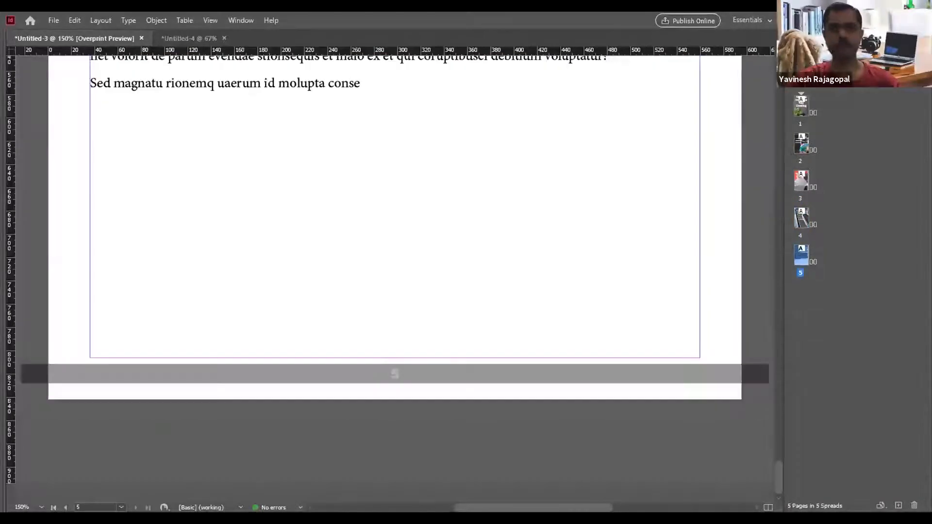
Draw a closed curved freeform shape with the Pen tool in the upper right corner of the A-Master page.
{"action": "double_click", "coordinate": [910, 82]}
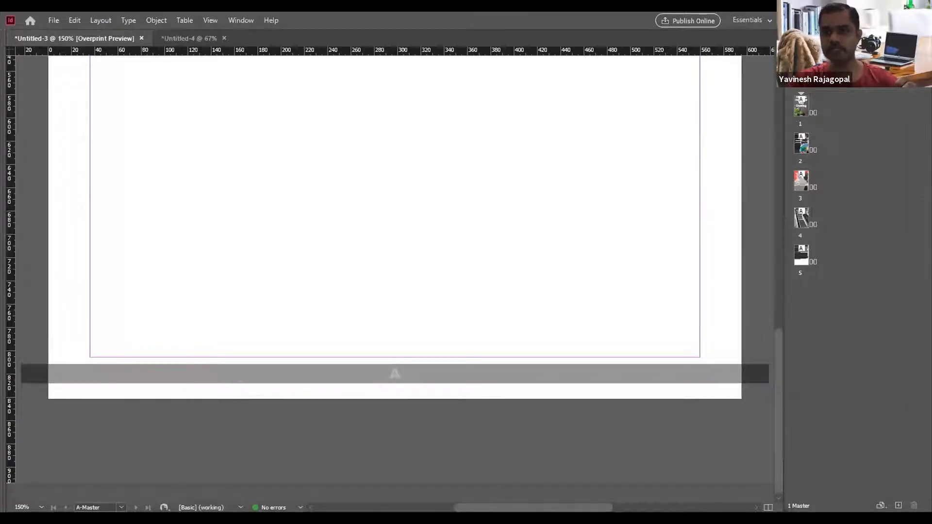
{"action": "key", "text": "ctrl+0"}
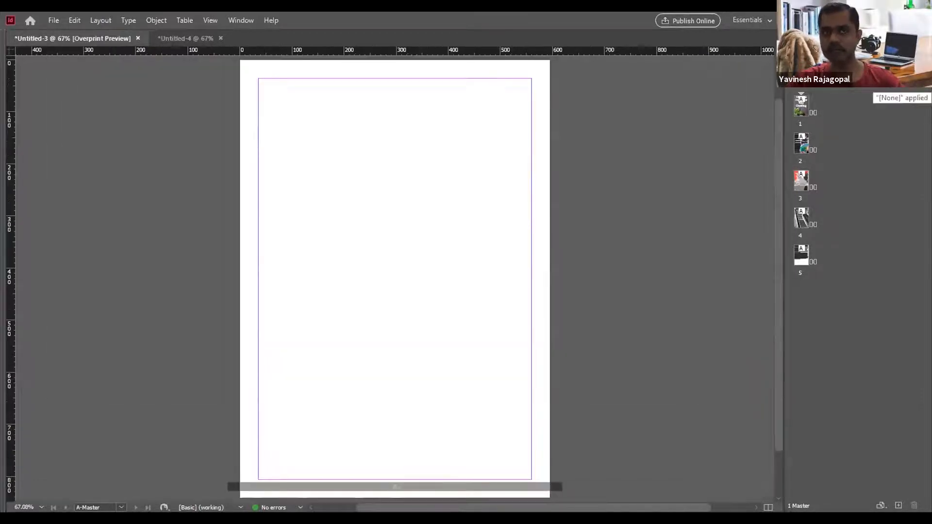
{"action": "scroll", "coordinate": [444, 254], "scroll_direction": "down", "scroll_amount": 2}
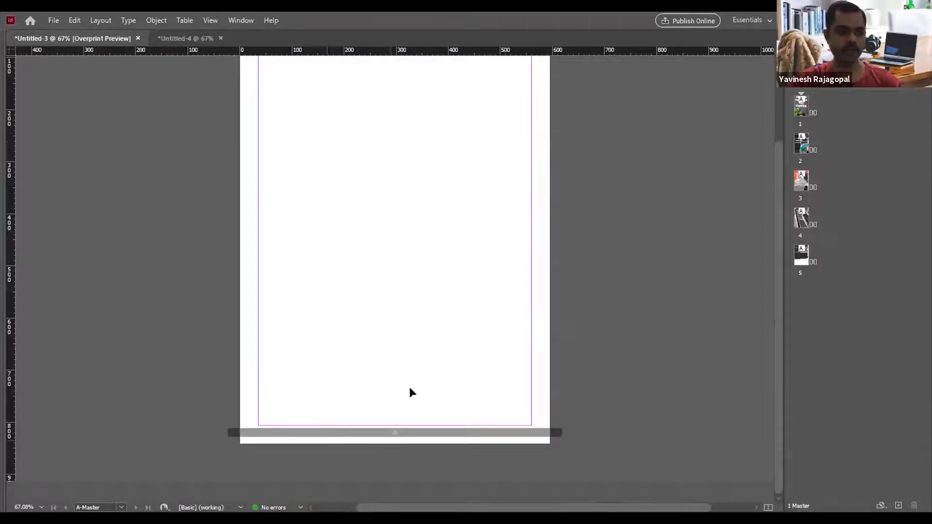
{"action": "scroll", "coordinate": [484, 212], "scroll_direction": "up", "scroll_amount": 4}
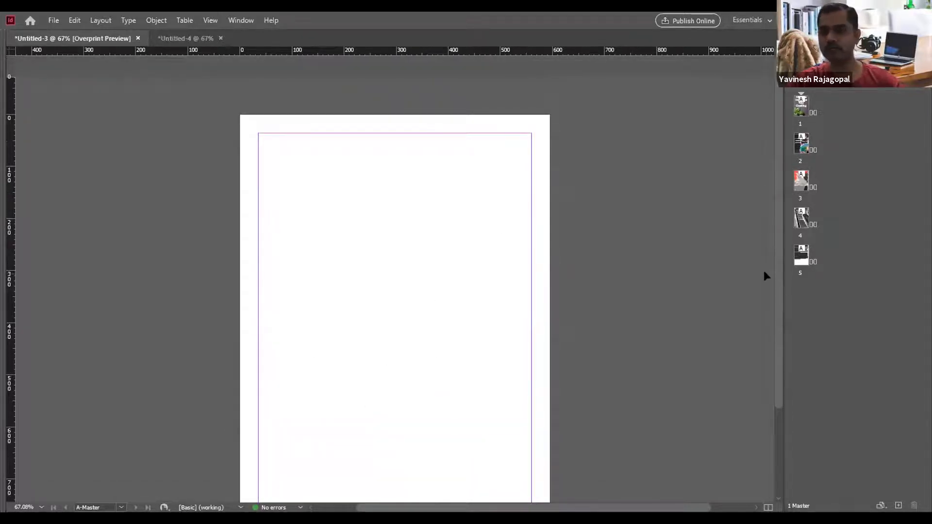
{"action": "scroll", "coordinate": [557, 125], "scroll_direction": "up", "scroll_amount": 6}
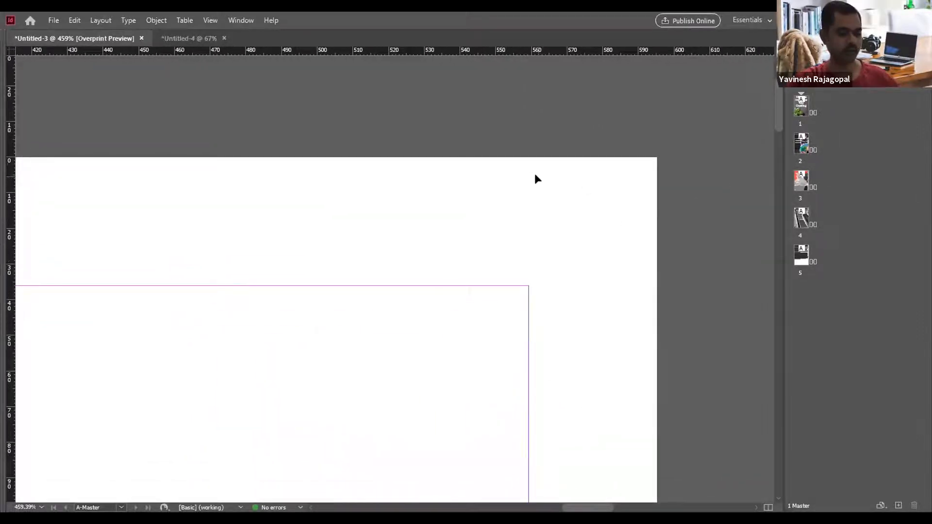
{"action": "key", "text": "p"}
{"action": "left_click_drag", "start_coordinate": [544, 182], "coordinate": [528, 189]}
{"action": "left_click_drag", "start_coordinate": [512, 217], "coordinate": [543, 225]}
{"action": "left_click_drag", "start_coordinate": [556, 228], "coordinate": [563, 234]}
{"action": "left_click_drag", "start_coordinate": [583, 250], "coordinate": [602, 221]}
{"action": "left_click_drag", "start_coordinate": [605, 197], "coordinate": [577, 180]}
{"action": "left_click_drag", "start_coordinate": [562, 190], "coordinate": [551, 189]}
{"action": "left_click", "coordinate": [545, 183]}
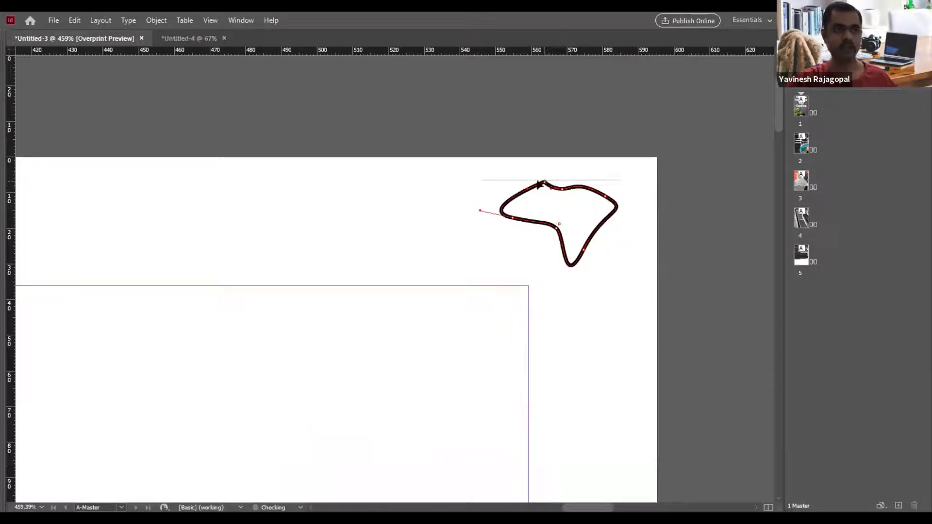
{"action": "key", "text": "v"}
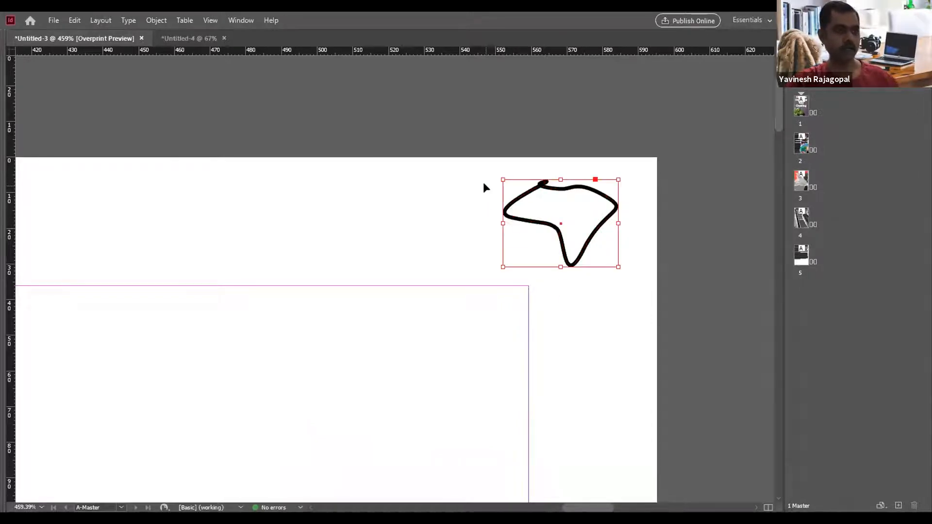
Swap the freeform shape's stroke colour to its fill, switch the colour mode to RGB and colour it light blue.
{"action": "key", "text": "F6"}
{"action": "left_click", "coordinate": [122, 272]}
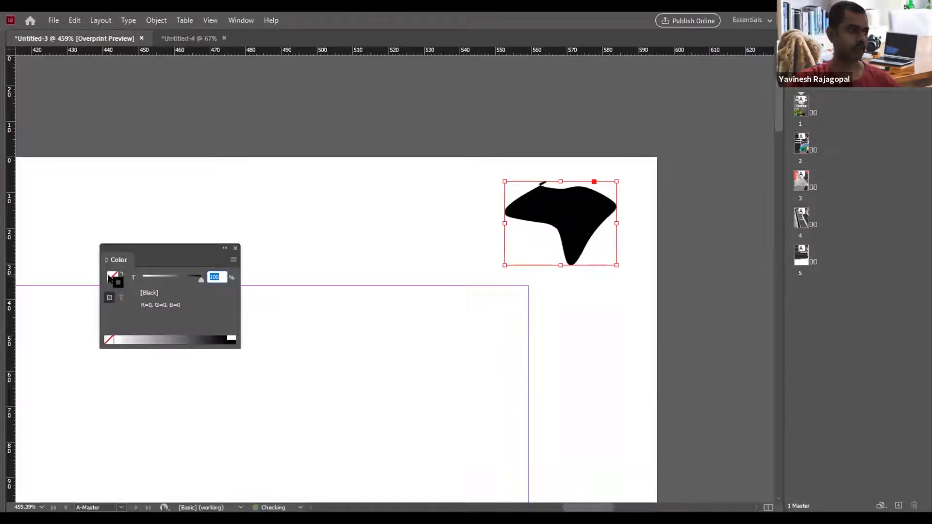
{"action": "left_click", "coordinate": [232, 261]}
{"action": "left_click", "coordinate": [267, 306]}
{"action": "left_click_drag", "start_coordinate": [179, 292], "coordinate": [201, 309]}
{"action": "left_click", "coordinate": [663, 163]}
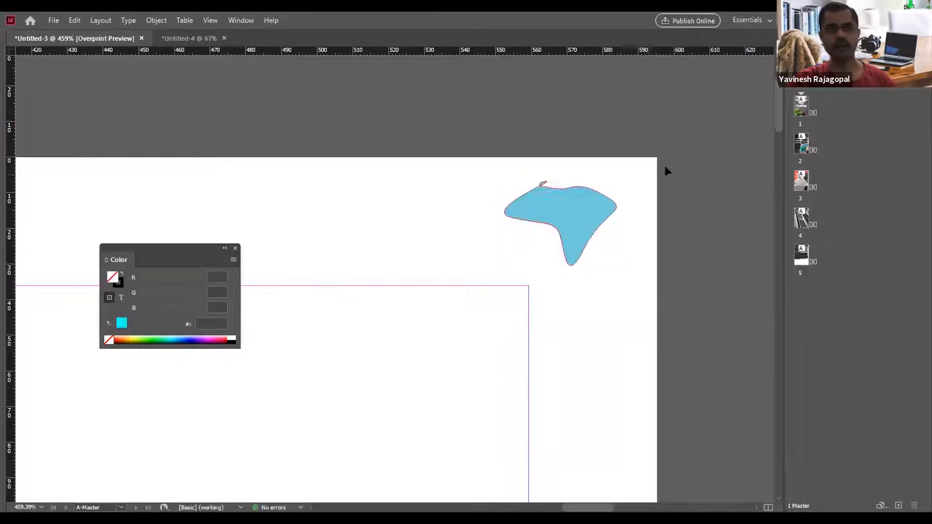
Check the light blue corner shape on document pages 1 to 4, ending with the whole of page 4.
{"action": "double_click", "coordinate": [804, 110]}
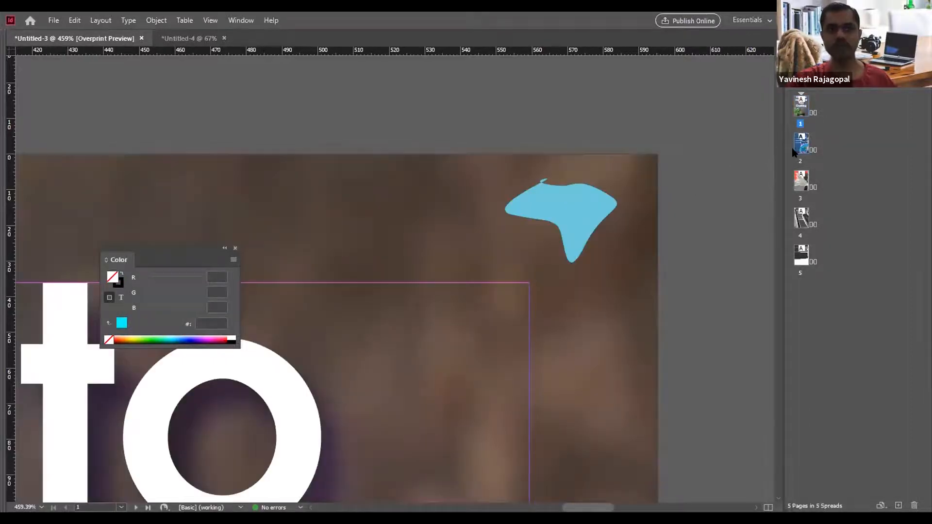
{"action": "double_click", "coordinate": [802, 144]}
{"action": "double_click", "coordinate": [801, 180]}
{"action": "double_click", "coordinate": [801, 221]}
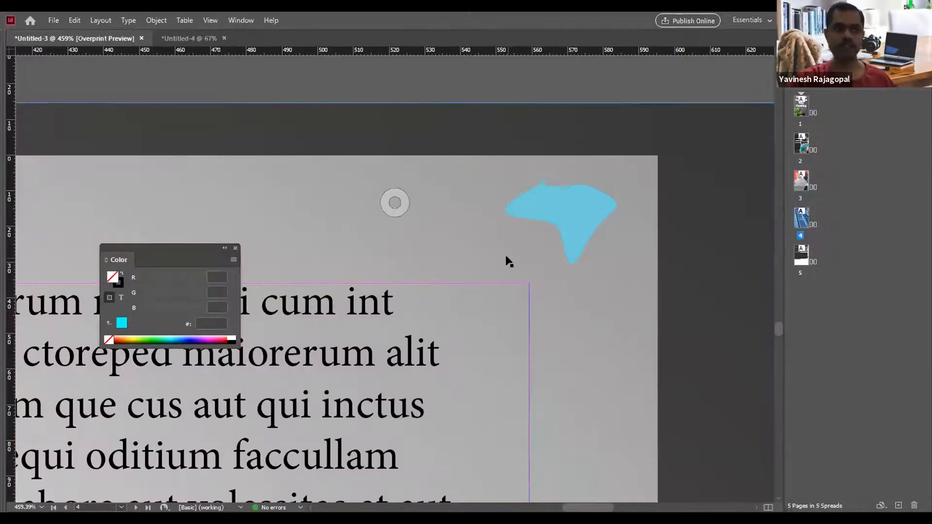
{"action": "key", "text": "ctrl+0"}
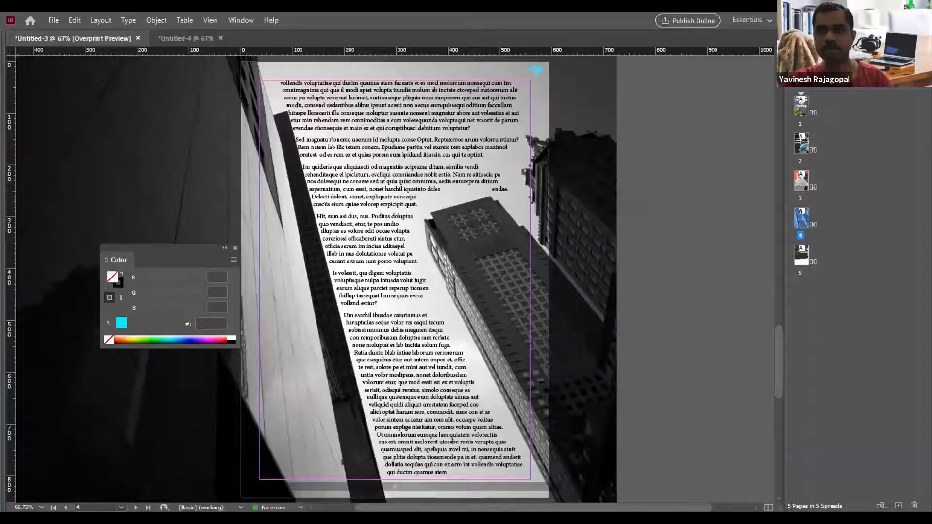
Add a new page after page 5 and undo the addition.
{"action": "key", "text": "ctrl+z"}
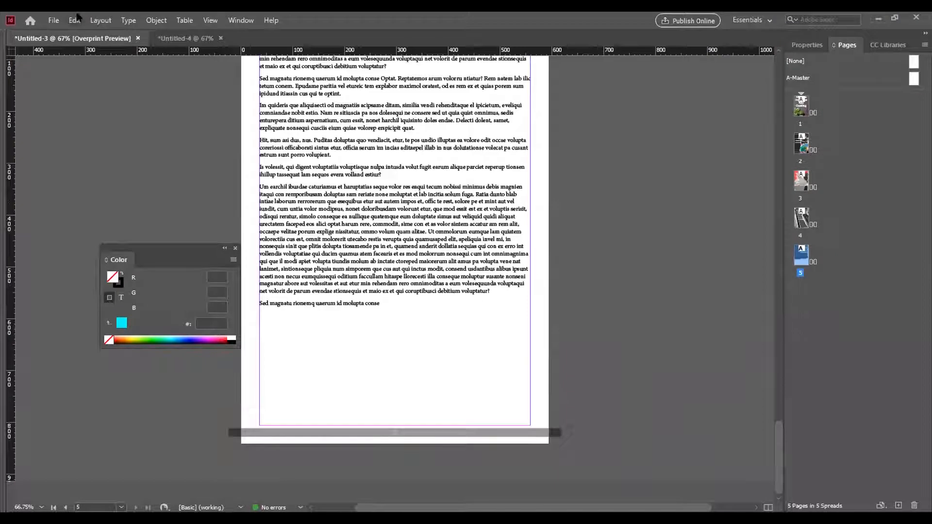
{"action": "left_click", "coordinate": [101, 20]}
{"action": "mouse_move", "coordinate": [115, 33]}
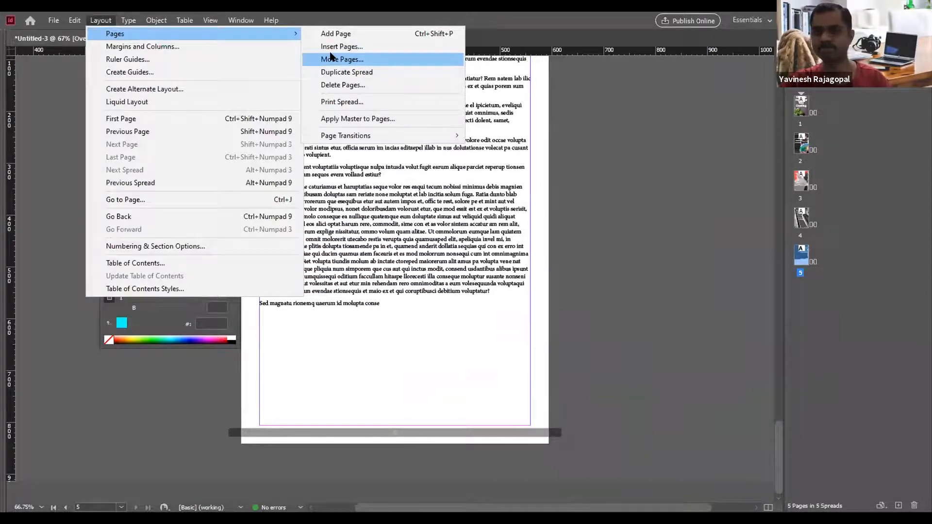
{"action": "left_click", "coordinate": [356, 34]}
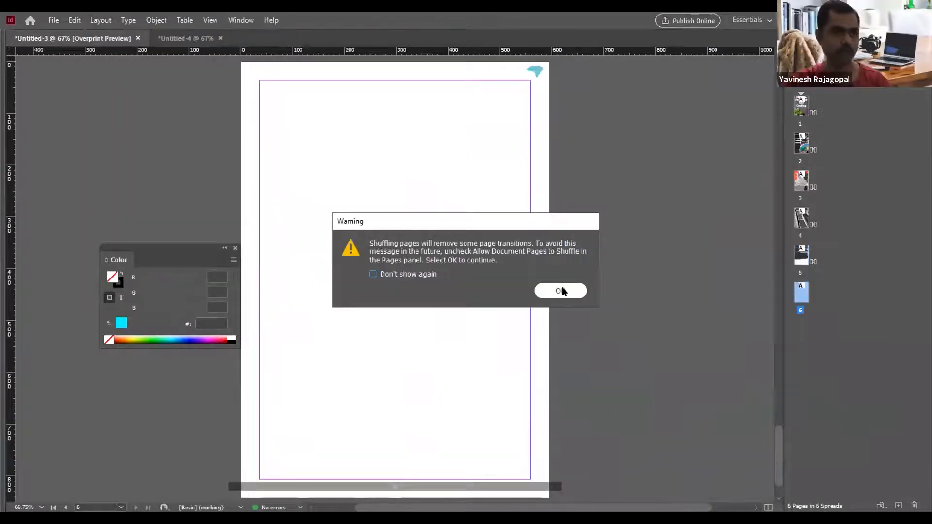
{"action": "left_click", "coordinate": [562, 290]}
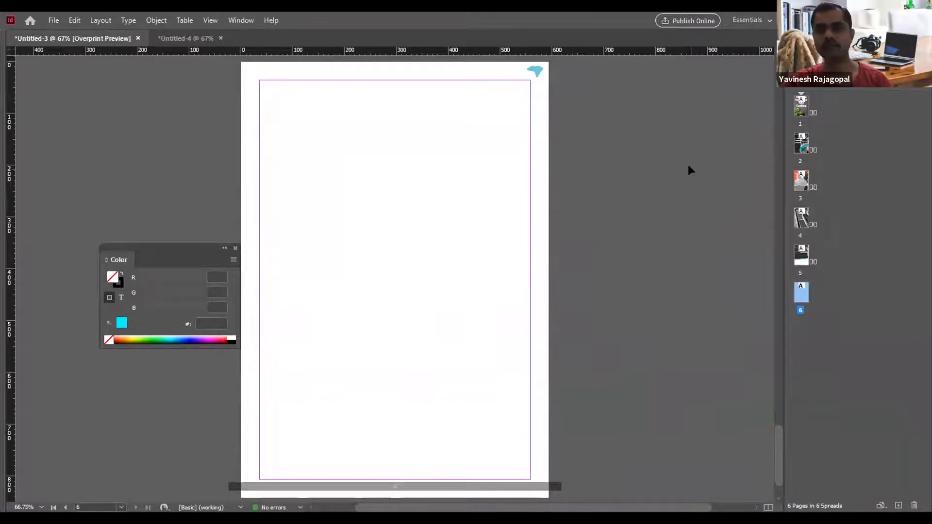
{"action": "key", "text": "ctrl+z"}
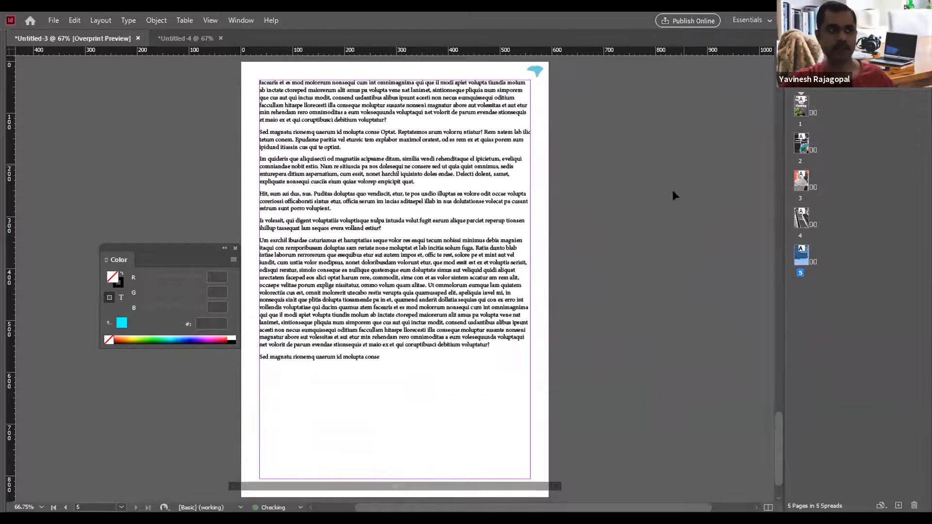
Return from page 5 to the cover on page 1 and close the floating colour controls.
{"action": "scroll", "coordinate": [630, 319], "scroll_direction": "up", "scroll_amount": 3}
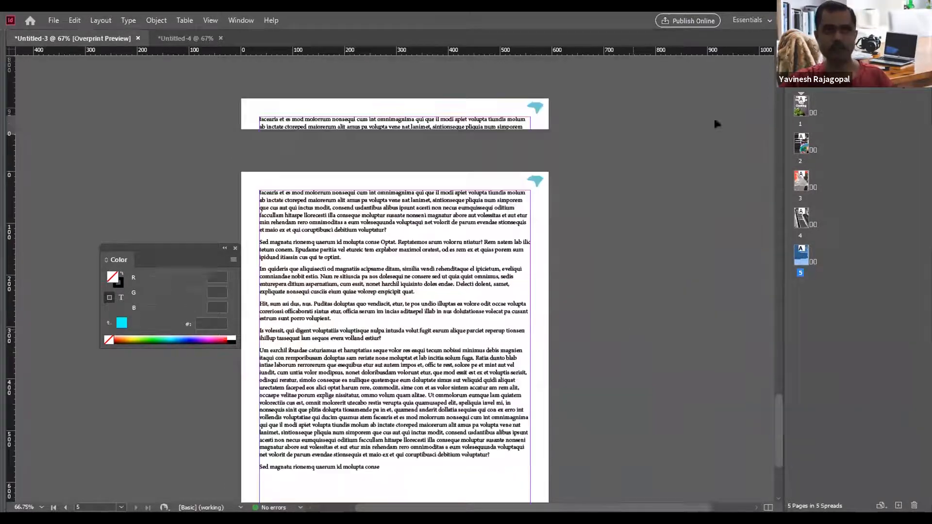
{"action": "scroll", "coordinate": [560, 137], "scroll_direction": "up", "scroll_amount": 3}
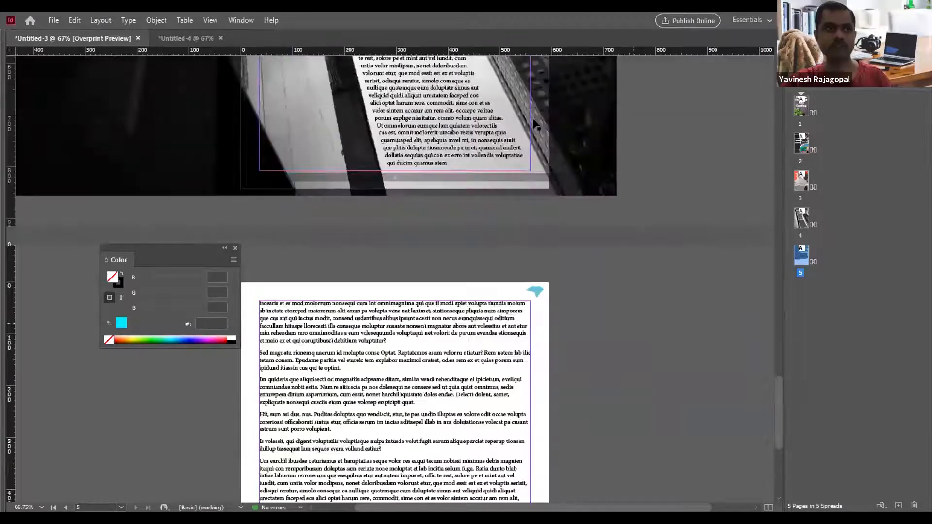
{"action": "scroll", "coordinate": [532, 118], "scroll_direction": "up", "scroll_amount": 7}
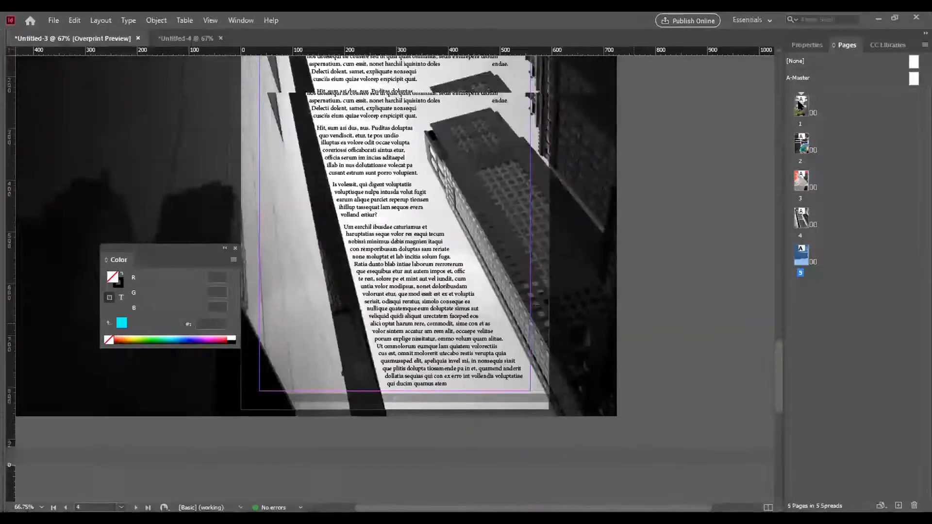
{"action": "scroll", "coordinate": [660, 237], "scroll_direction": "up", "scroll_amount": 15}
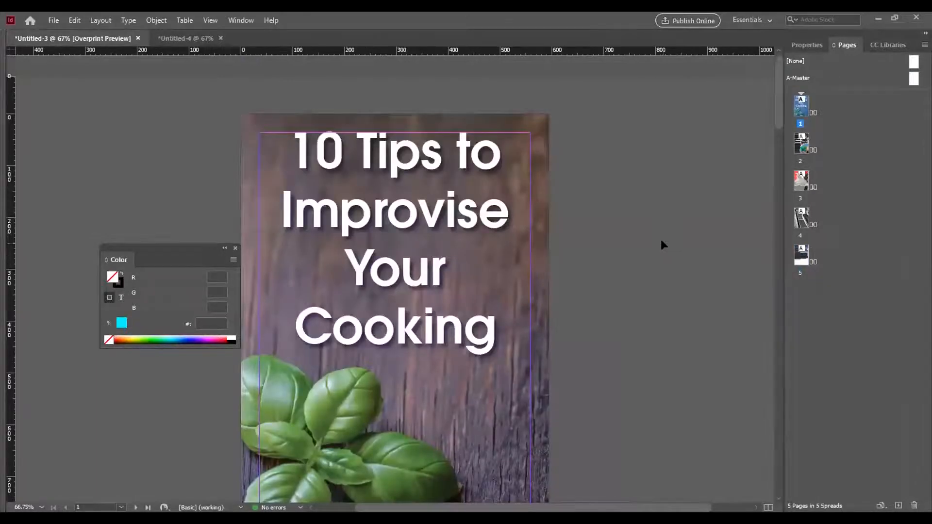
{"action": "scroll", "coordinate": [661, 244], "scroll_direction": "down", "scroll_amount": 1}
{"action": "scroll", "coordinate": [661, 241], "scroll_direction": "down", "scroll_amount": 3}
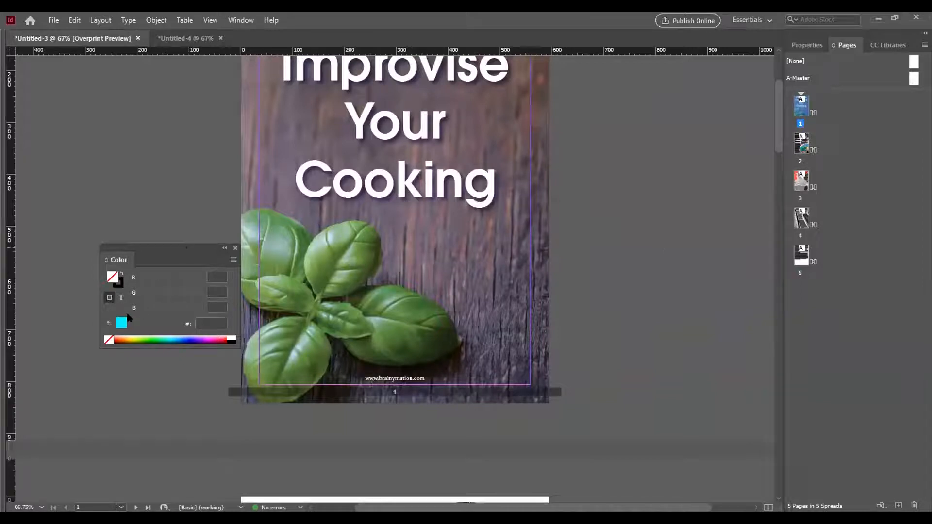
{"action": "left_click_drag", "start_coordinate": [168, 266], "coordinate": [106, 334]}
{"action": "left_click", "coordinate": [174, 316]}
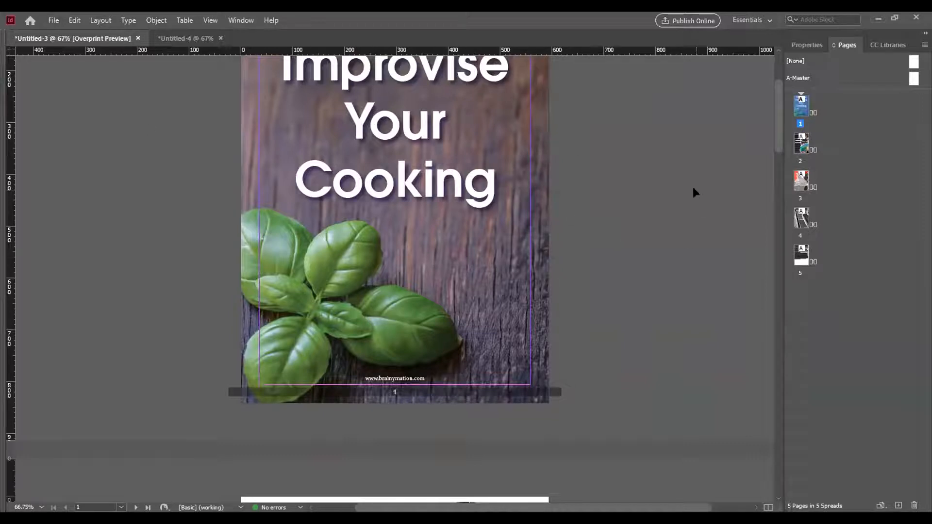
Try exporting the document as EPUB (Reflowable) and cancel the export.
{"action": "scroll", "coordinate": [676, 311], "scroll_direction": "up", "scroll_amount": 3}
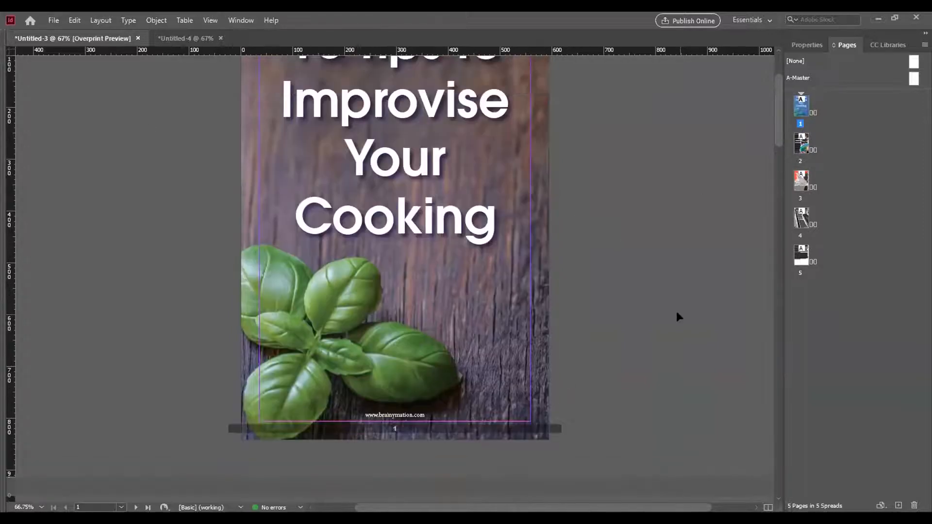
{"action": "scroll", "coordinate": [676, 317], "scroll_direction": "up", "scroll_amount": 1}
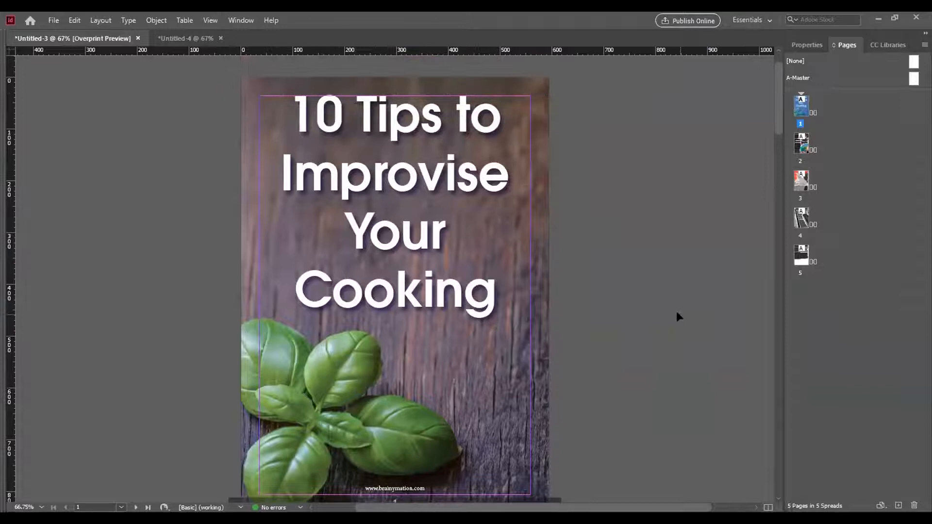
{"action": "scroll", "coordinate": [676, 316], "scroll_direction": "down", "scroll_amount": 1}
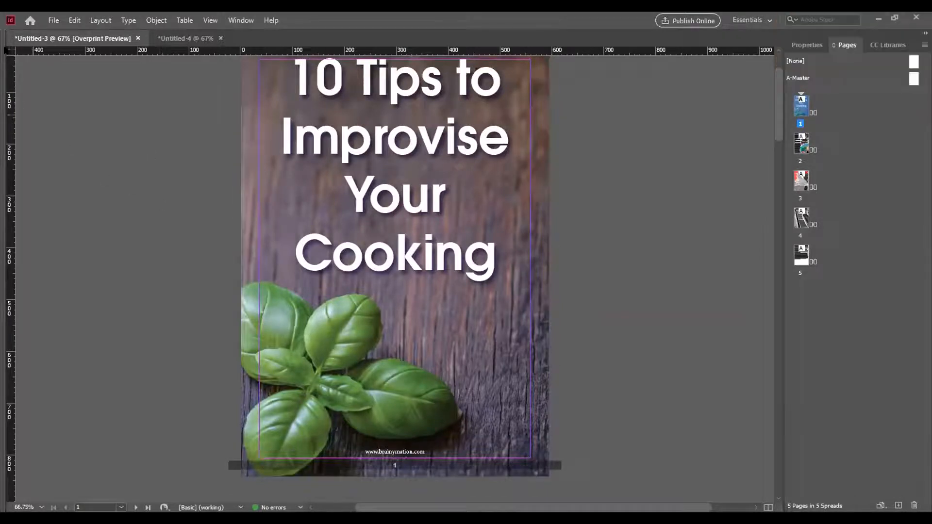
{"action": "left_click", "coordinate": [54, 20]}
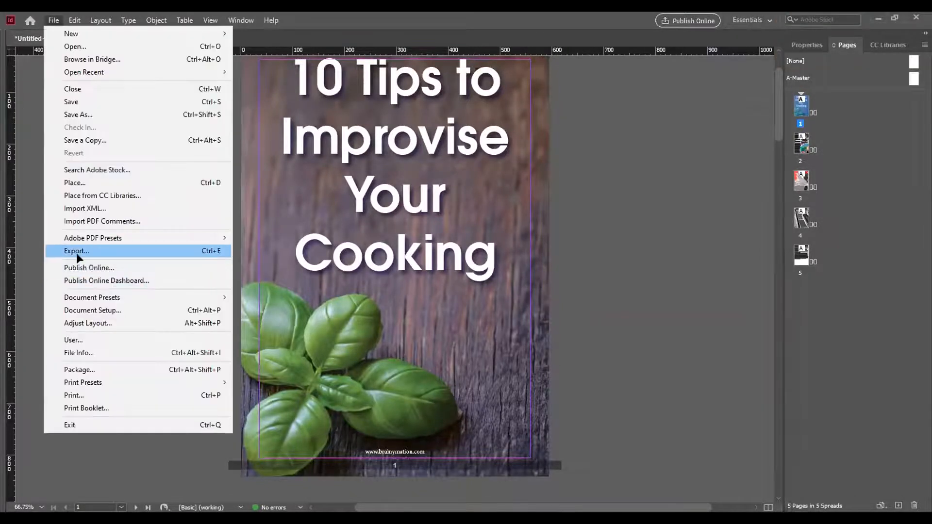
{"action": "left_click", "coordinate": [84, 255]}
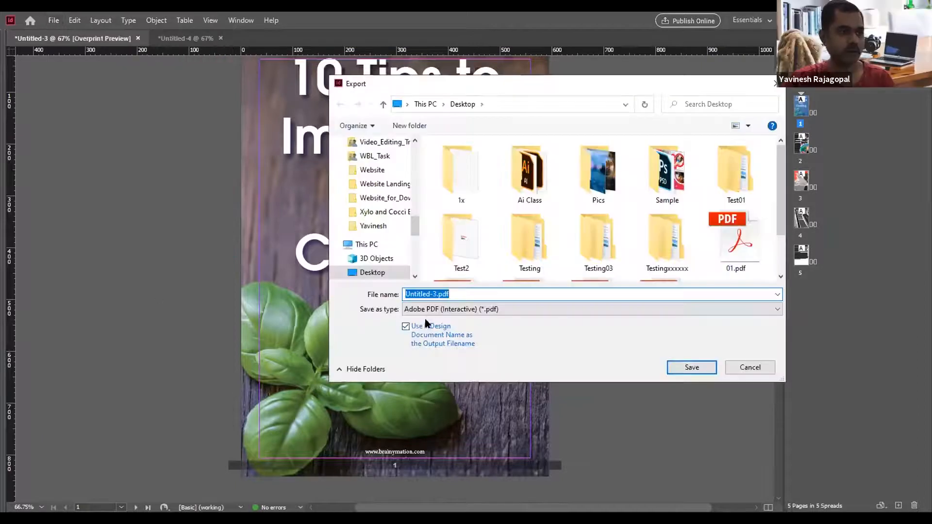
{"action": "left_click", "coordinate": [407, 311]}
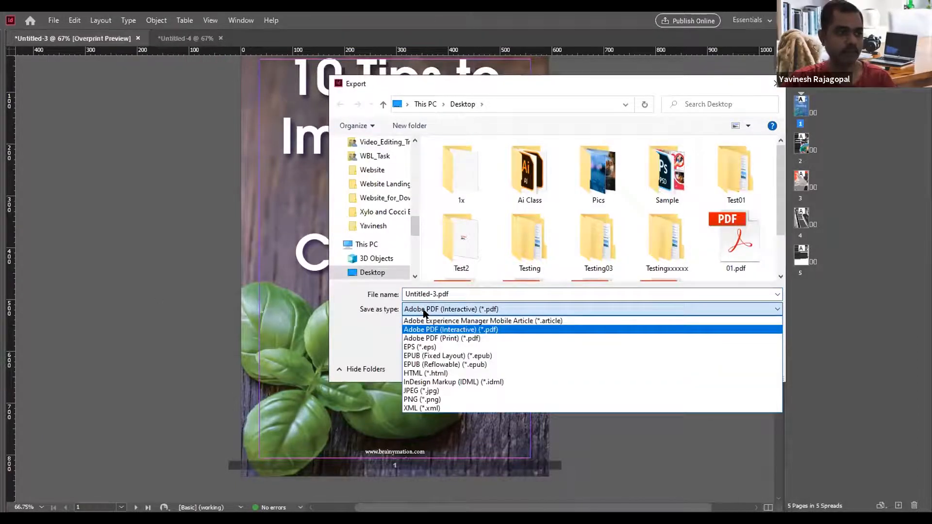
{"action": "left_click", "coordinate": [431, 364]}
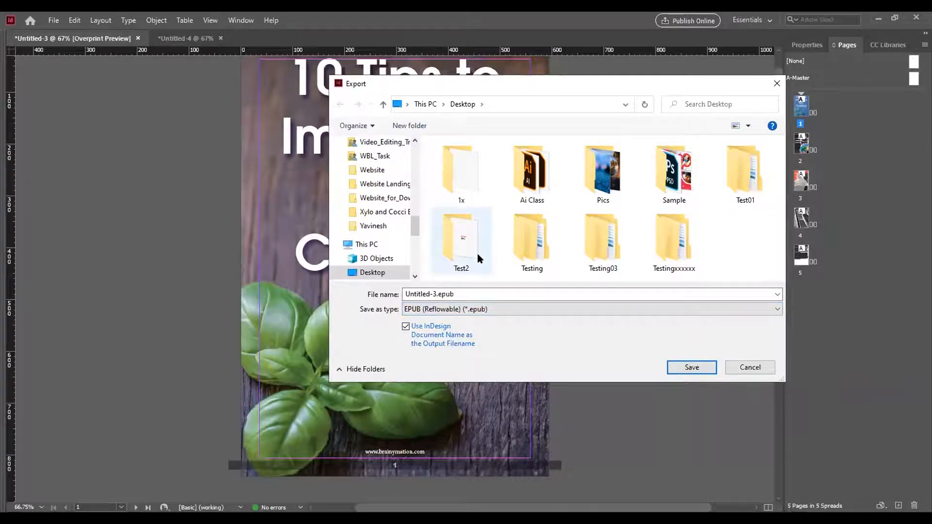
{"action": "left_click", "coordinate": [749, 366]}
Zoom out to 50% and review whole pages from page 1 to page 5, returning to page 2.
{"action": "key", "text": "ctrl+minus"}
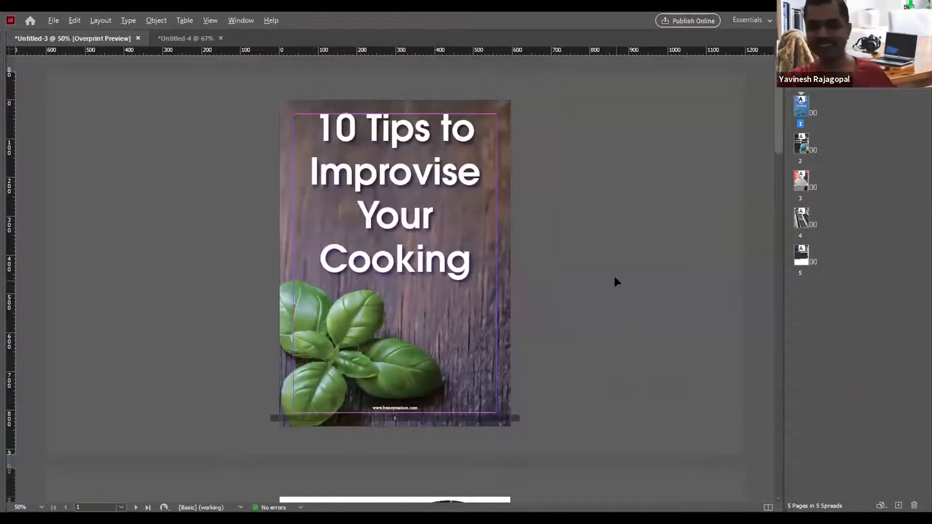
{"action": "key", "text": "shift+Page_Down"}
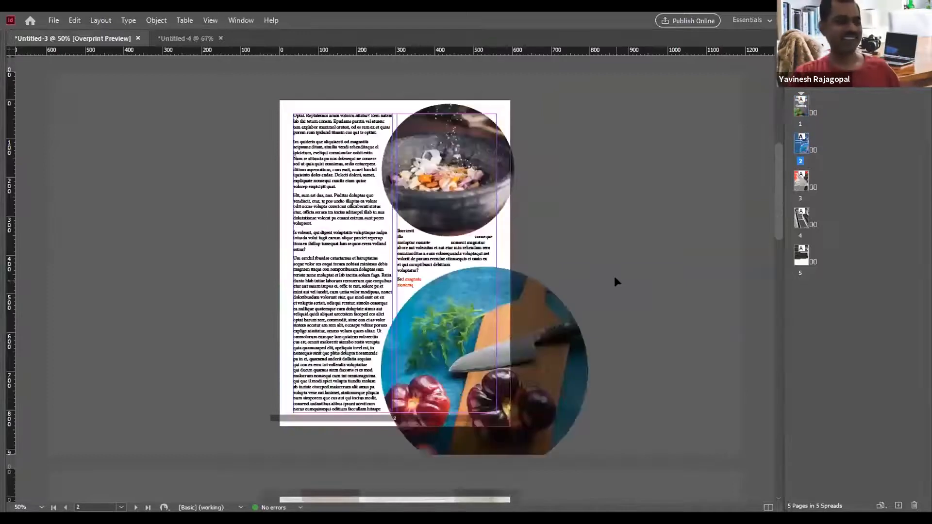
{"action": "key", "text": "shift+Page_Down"}
{"action": "key", "text": "shift+Page_Down"}
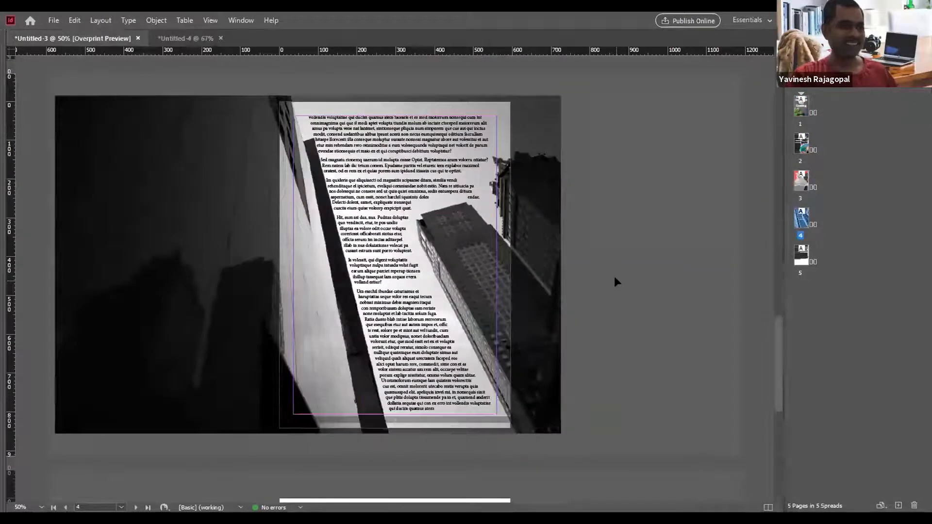
{"action": "key", "text": "shift+Page_Down"}
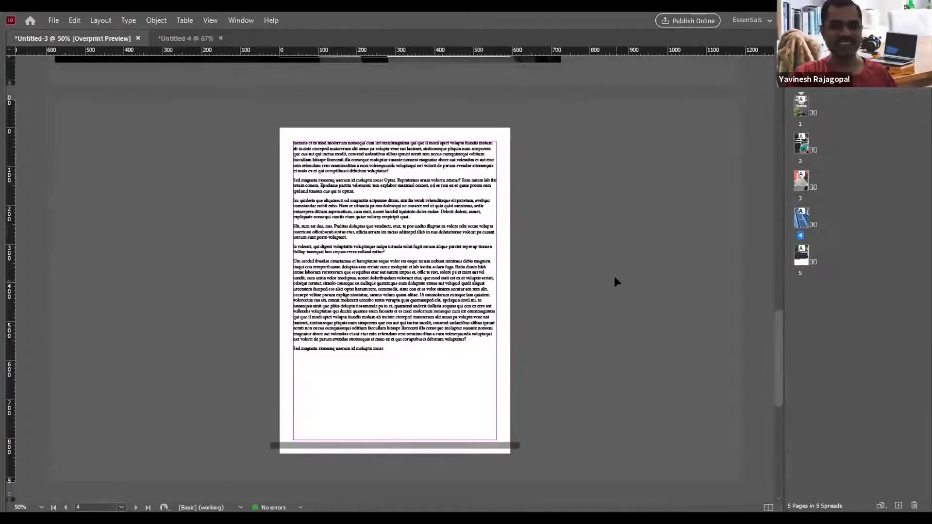
{"action": "key", "text": "shift+Page_Up"}
{"action": "key", "text": "shift+Page_Up"}
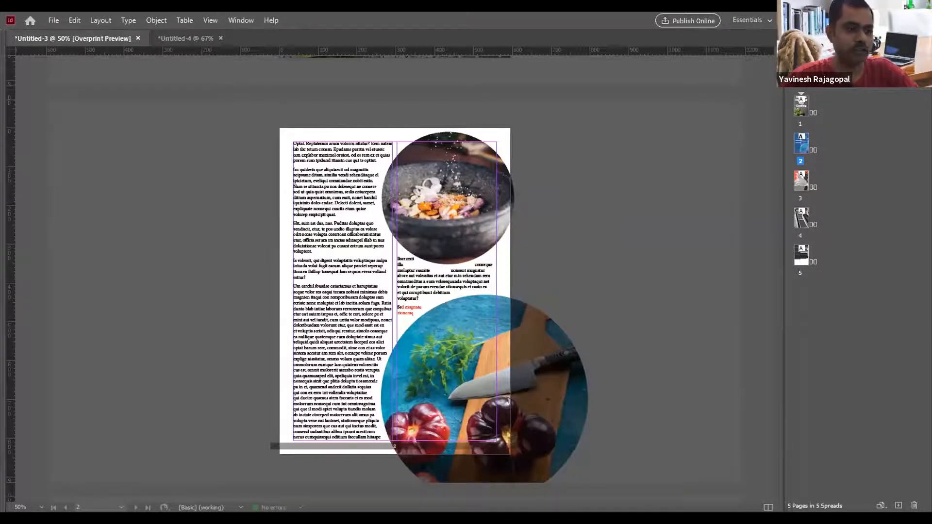
{"action": "left_click", "coordinate": [533, 142]}
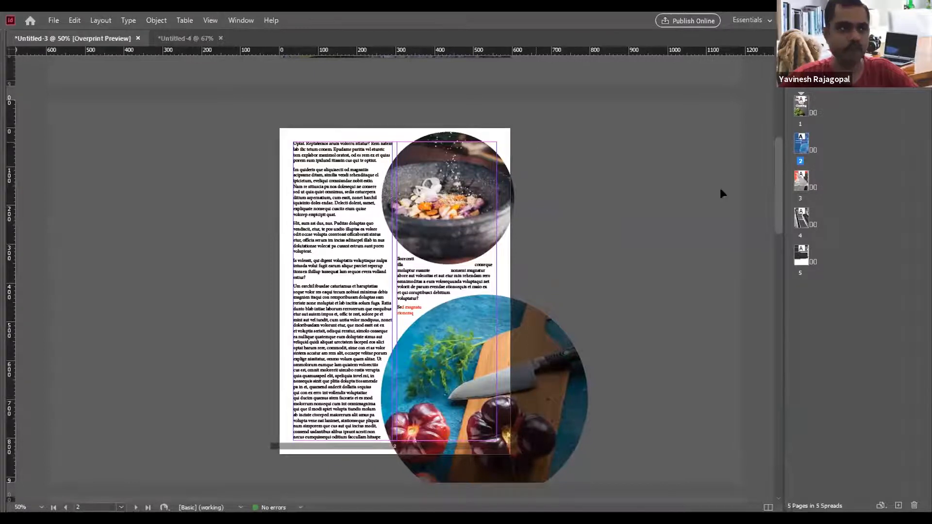
Display pages 5, 2, 3 and 1 to check the automatic page numbers at their foot.
{"action": "double_click", "coordinate": [801, 257]}
{"action": "double_click", "coordinate": [800, 145]}
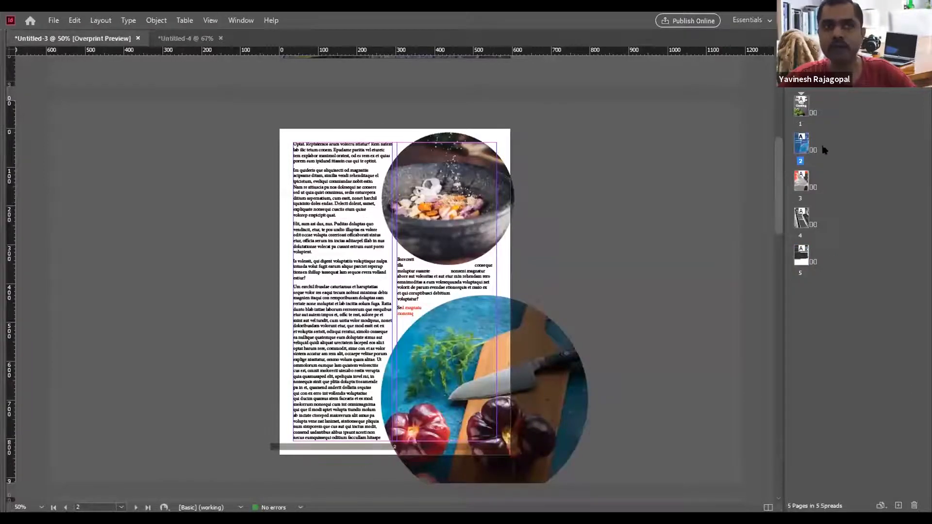
{"action": "double_click", "coordinate": [802, 183]}
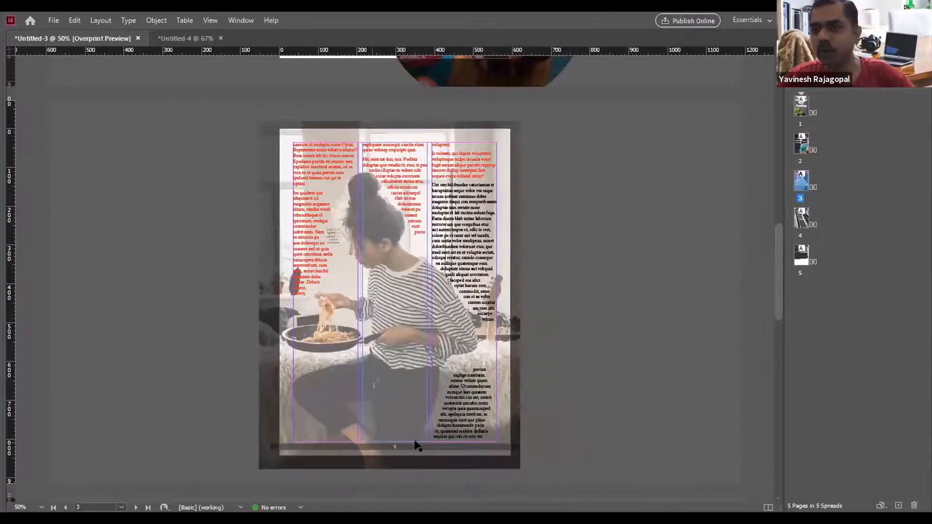
{"action": "double_click", "coordinate": [799, 109]}
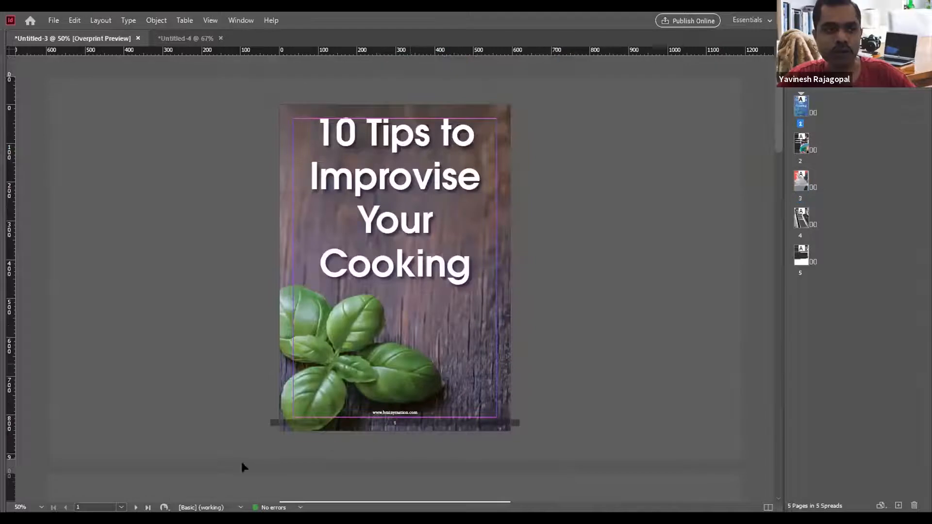
{"action": "double_click", "coordinate": [802, 142]}
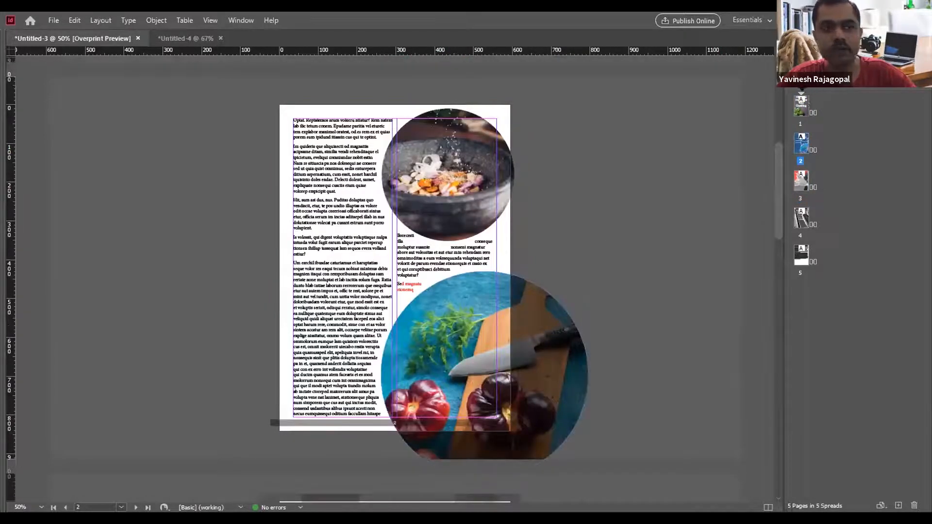
{"action": "double_click", "coordinate": [800, 108]}
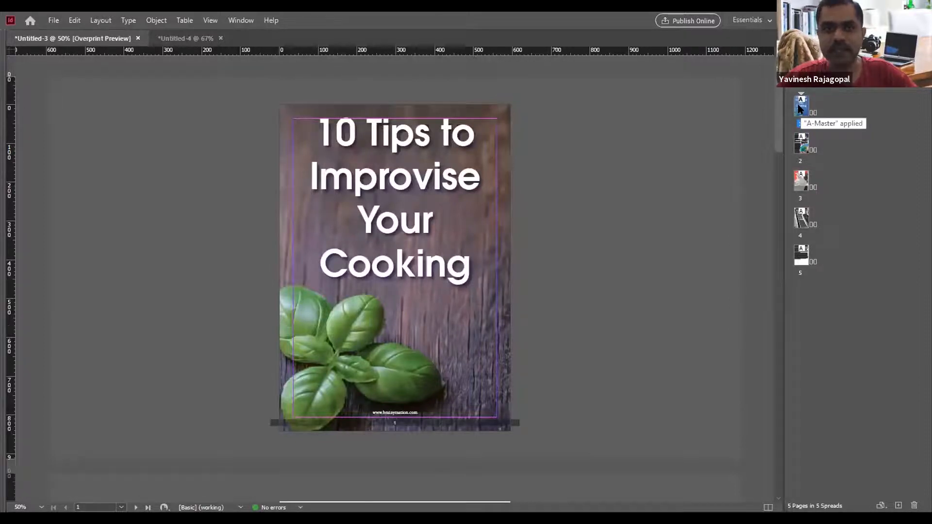
Start a new section on page 3 with page numbering starting at 1, accepting the duplicate numbers and the page shuffling.
{"action": "double_click", "coordinate": [797, 184]}
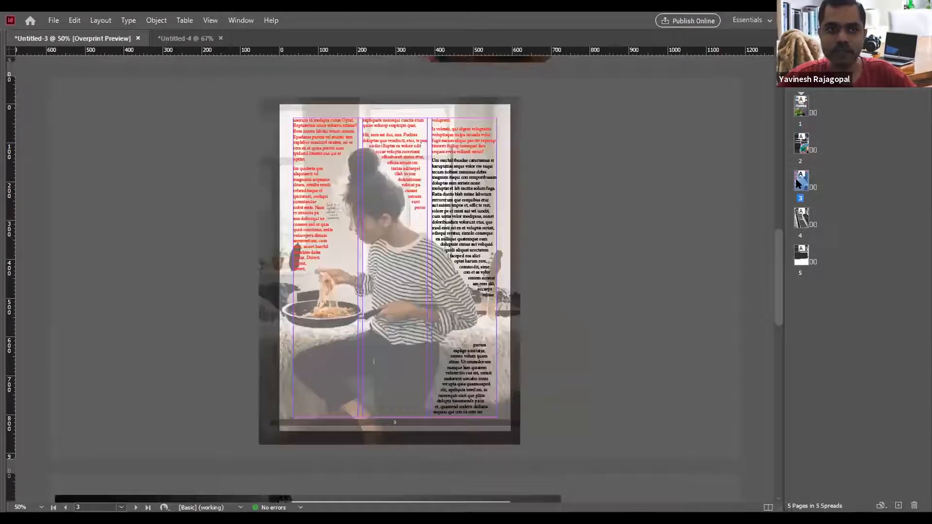
{"action": "left_click", "coordinate": [104, 22]}
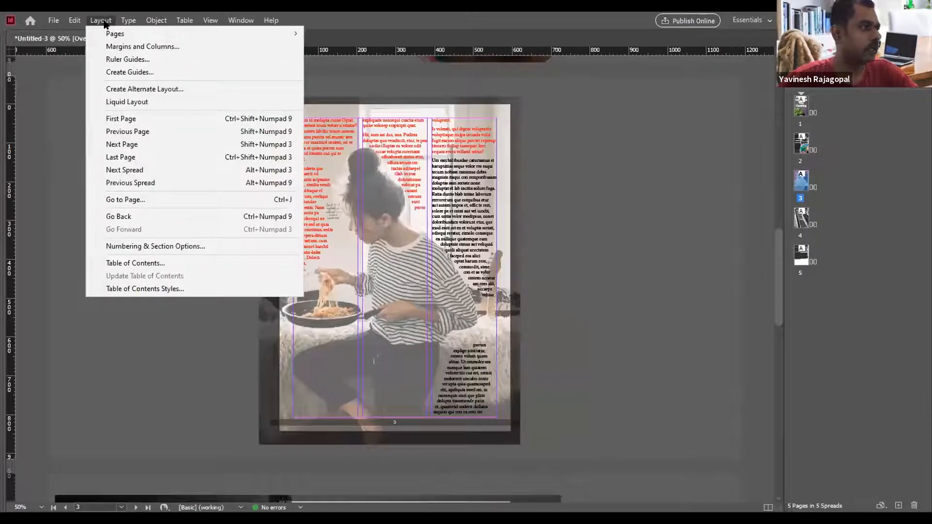
{"action": "left_click", "coordinate": [165, 247]}
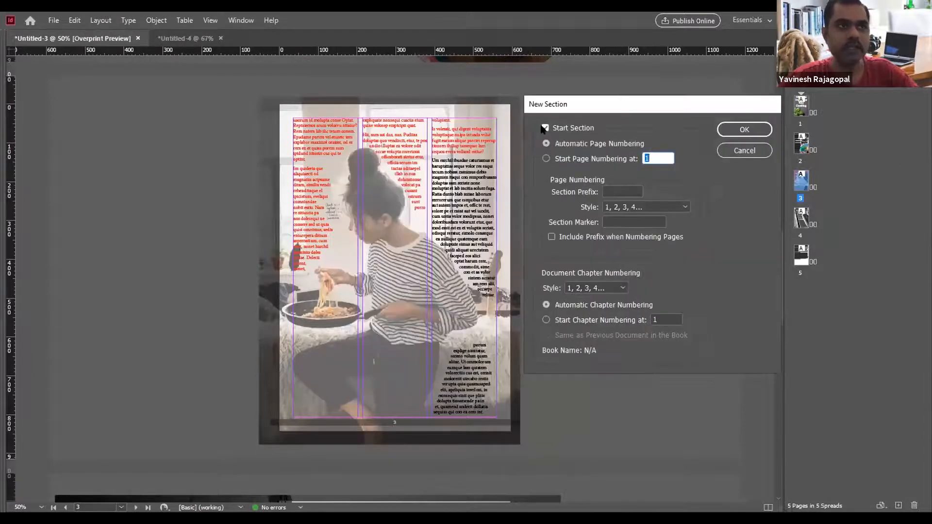
{"action": "left_click", "coordinate": [544, 127]}
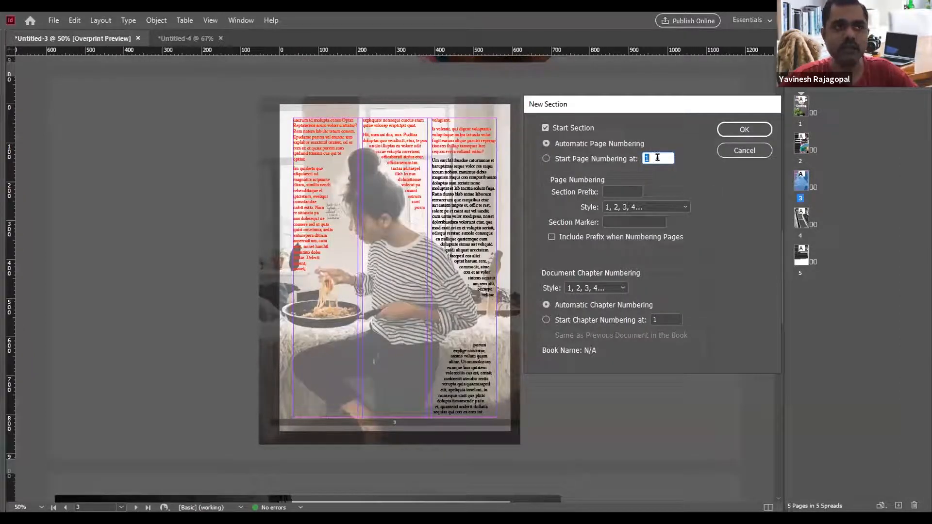
{"action": "left_click", "coordinate": [545, 159]}
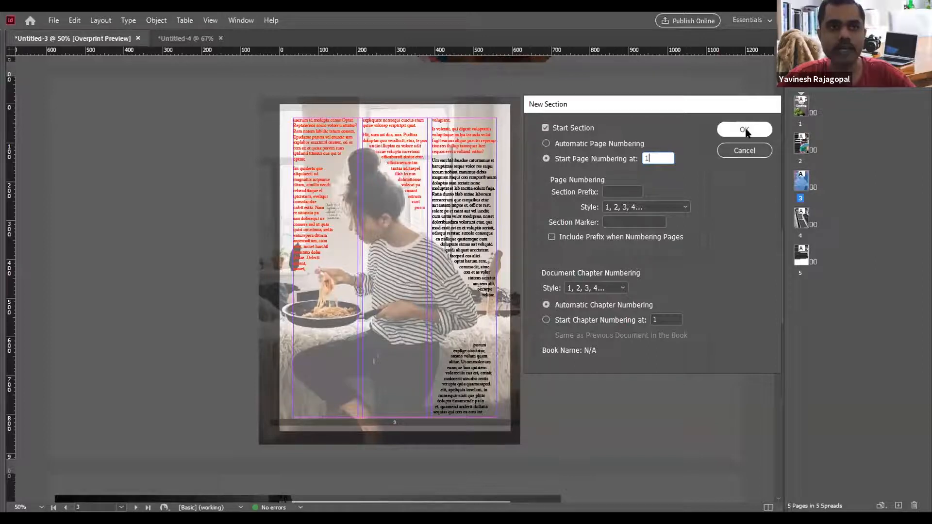
{"action": "left_click", "coordinate": [729, 127]}
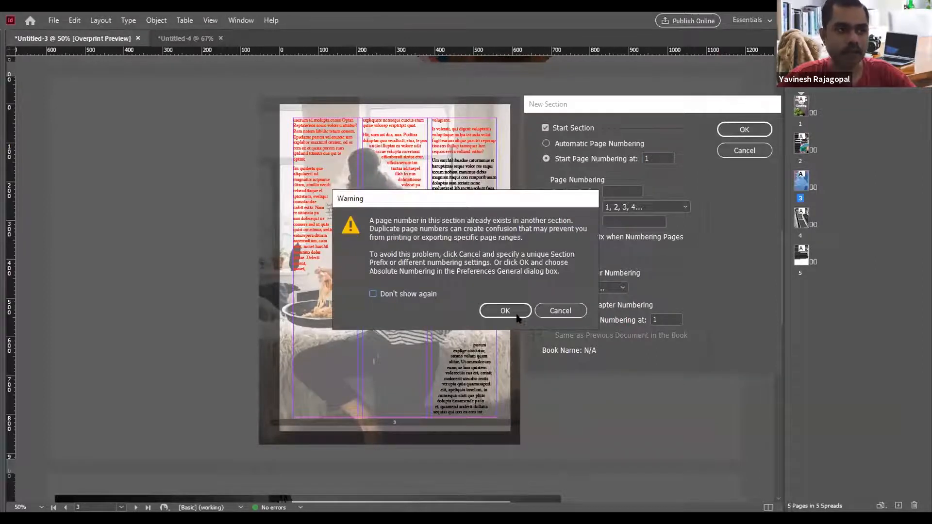
{"action": "left_click", "coordinate": [500, 313]}
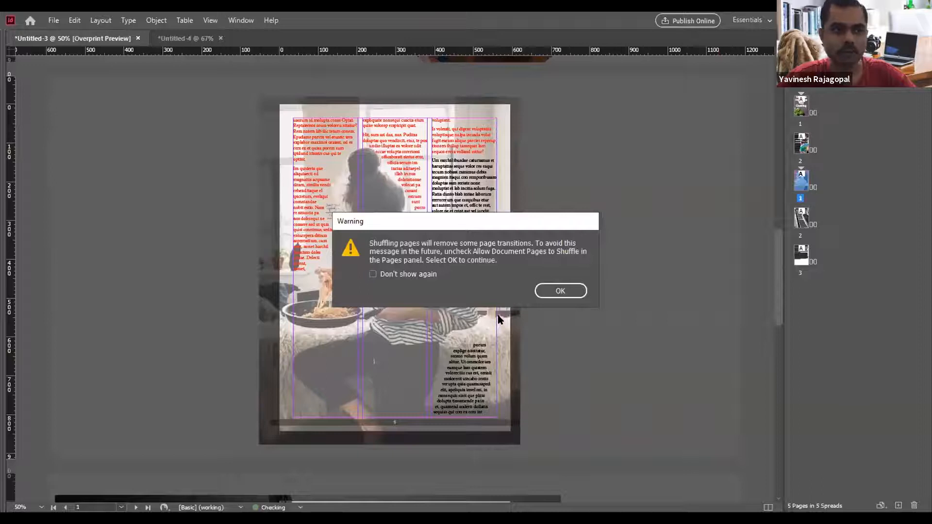
{"action": "key", "text": "Return"}
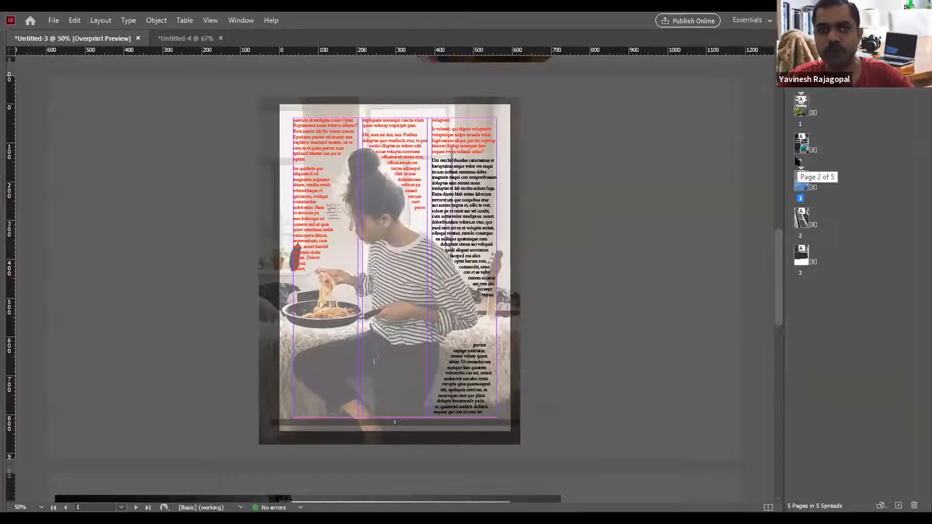
Set the page numbering style of the section starting on the cover to i, ii, iii, iv.
{"action": "left_click", "coordinate": [798, 108]}
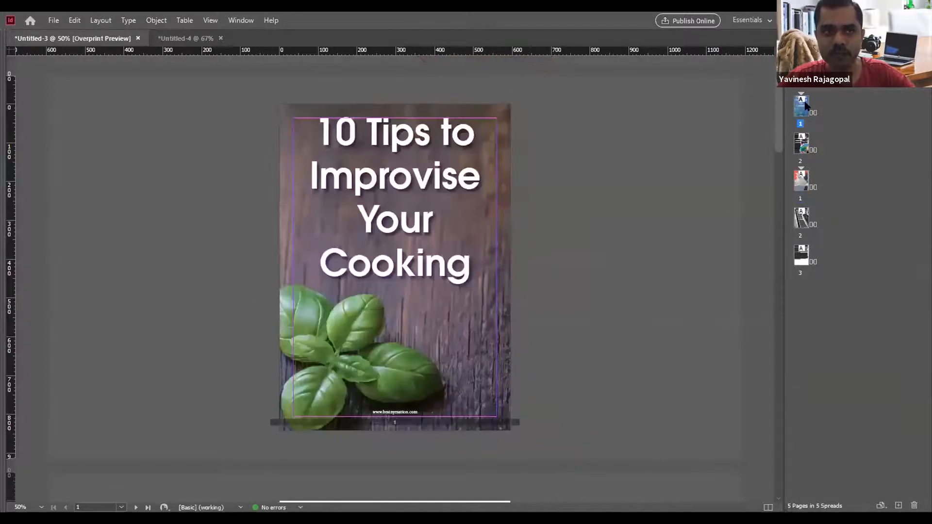
{"action": "left_click", "coordinate": [112, 23]}
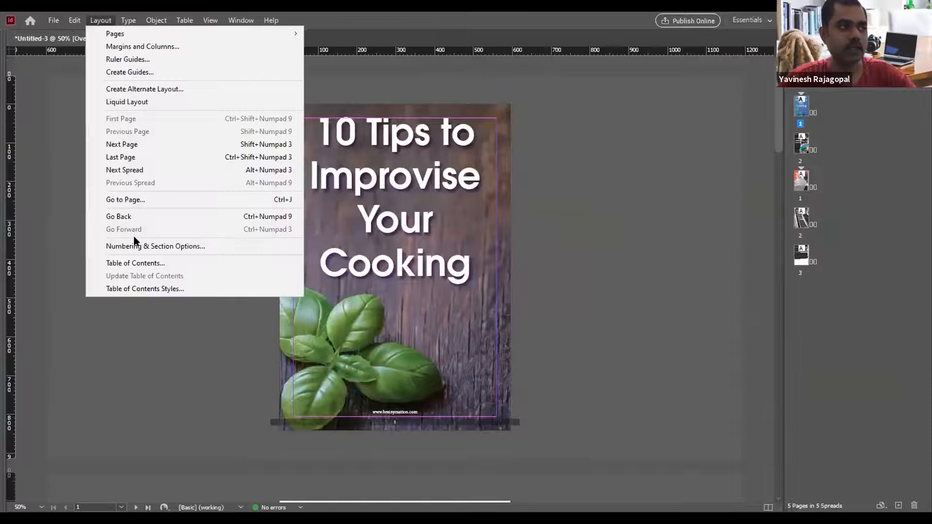
{"action": "left_click", "coordinate": [145, 247]}
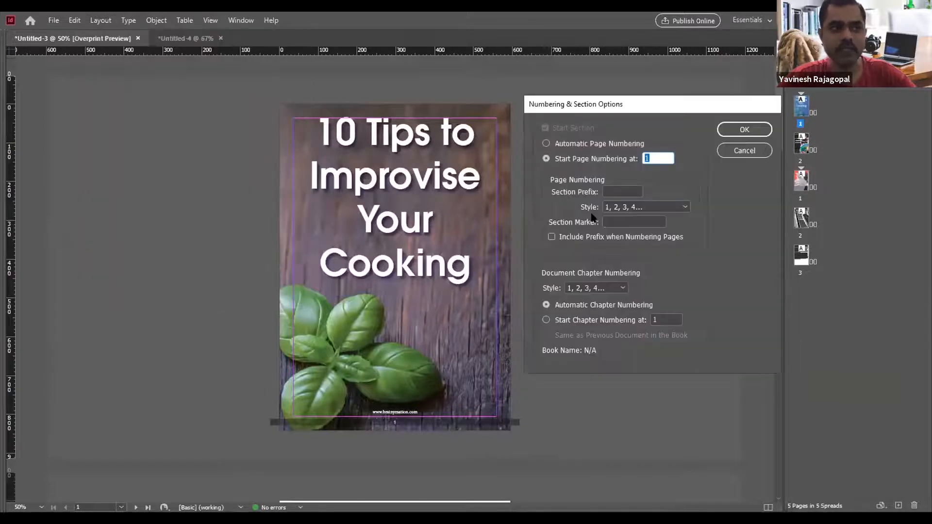
{"action": "left_click", "coordinate": [618, 207]}
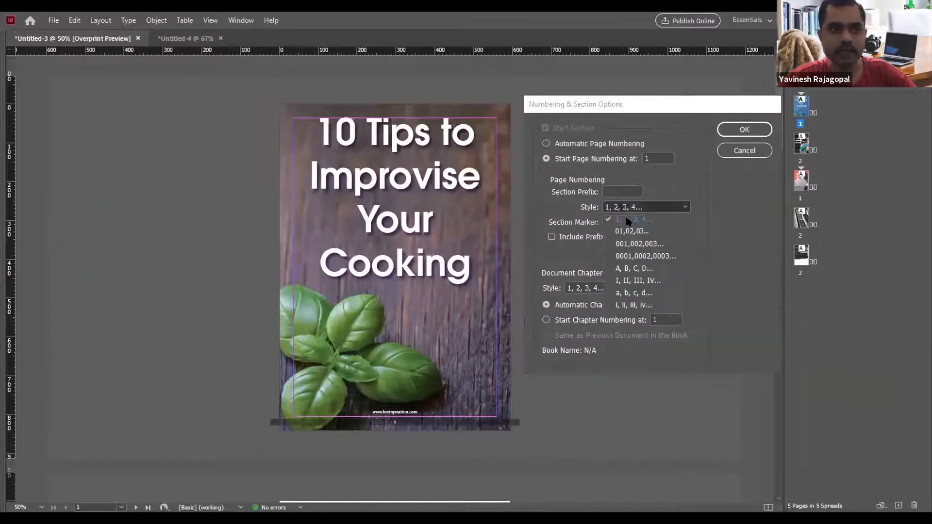
{"action": "left_click", "coordinate": [627, 306]}
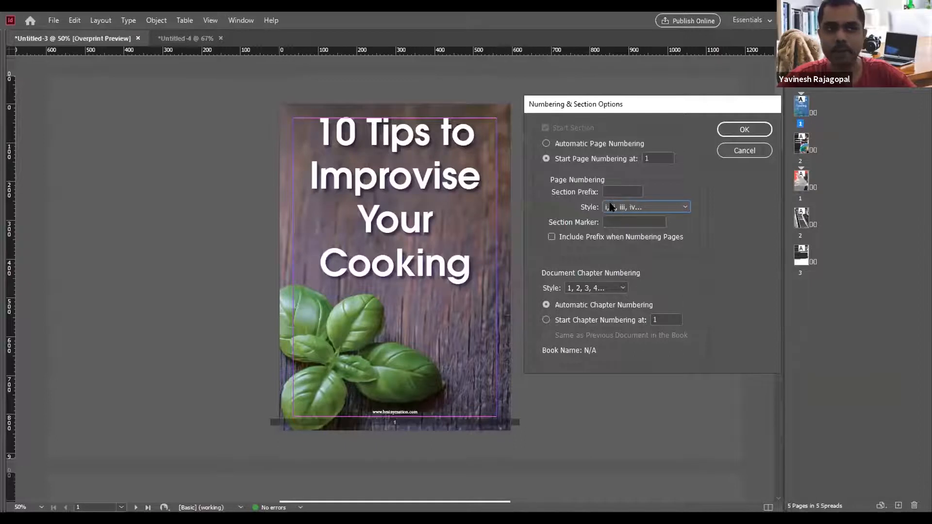
{"action": "left_click", "coordinate": [740, 130]}
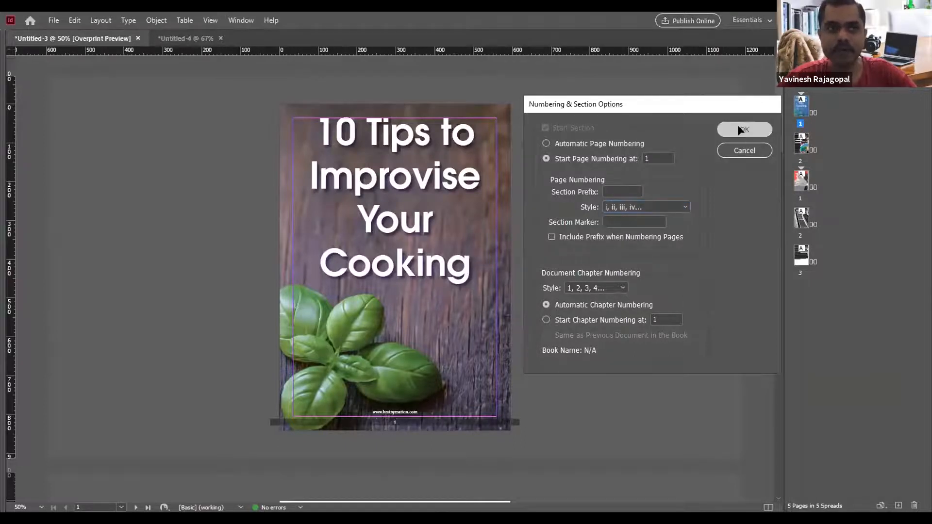
Zoom in on the cover's page number and check the numbers at the foot of all following pages.
{"action": "key", "text": "z"}
{"action": "left_click_drag", "start_coordinate": [226, 381], "coordinate": [525, 446]}
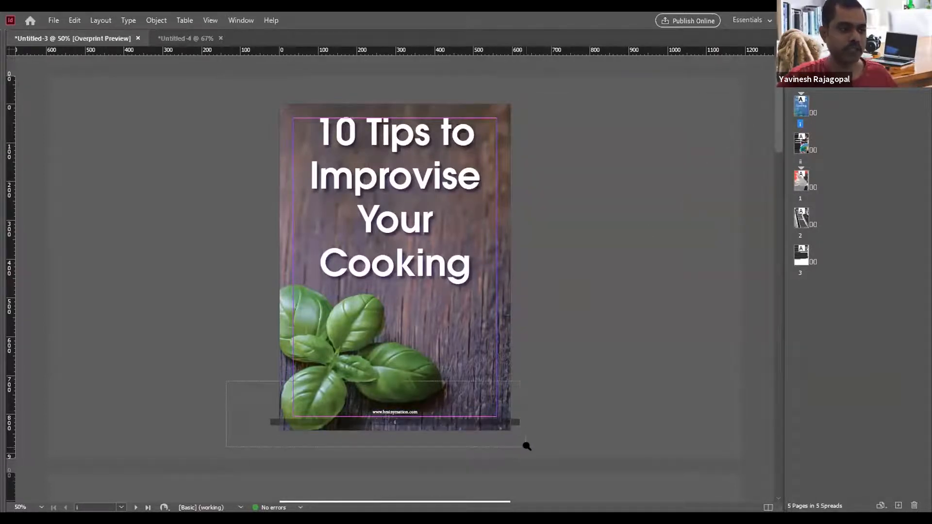
{"action": "left_click_drag", "start_coordinate": [367, 280], "coordinate": [461, 340]}
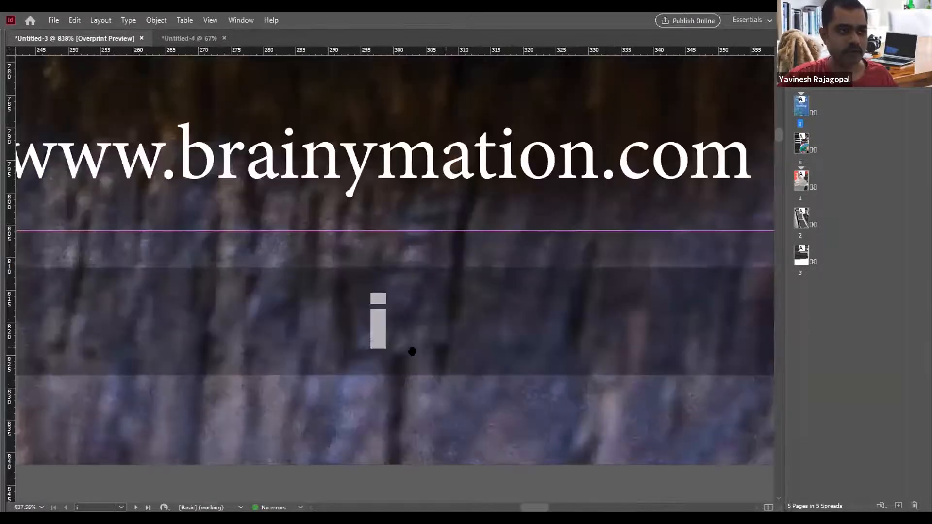
{"action": "double_click", "coordinate": [799, 145]}
{"action": "double_click", "coordinate": [801, 183]}
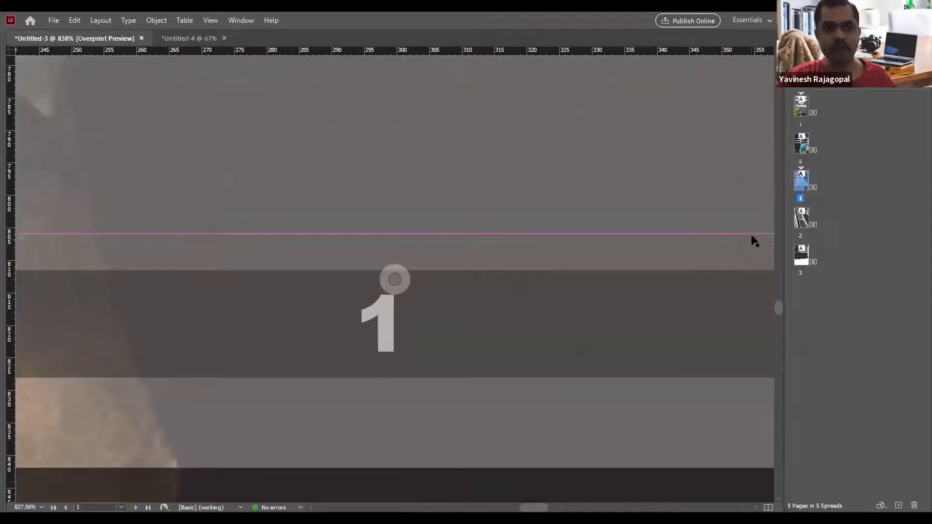
{"action": "double_click", "coordinate": [801, 219]}
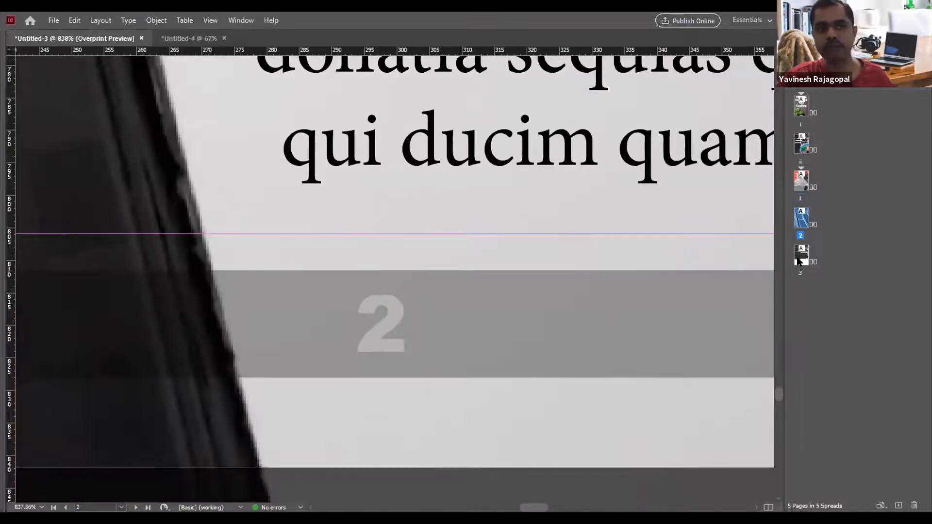
{"action": "double_click", "coordinate": [799, 257]}
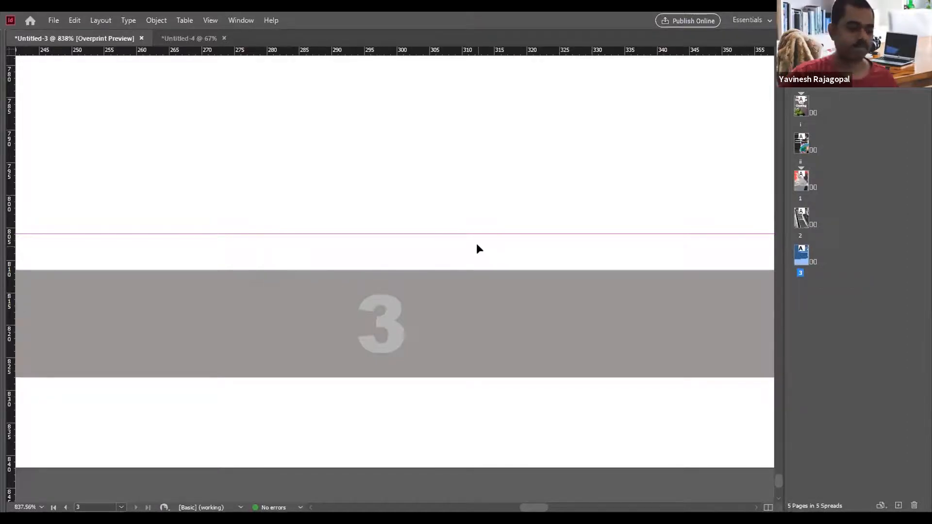
Show the last page whole, open the interactive Media controls and place them beside the body text.
{"action": "key", "text": "ctrl+0"}
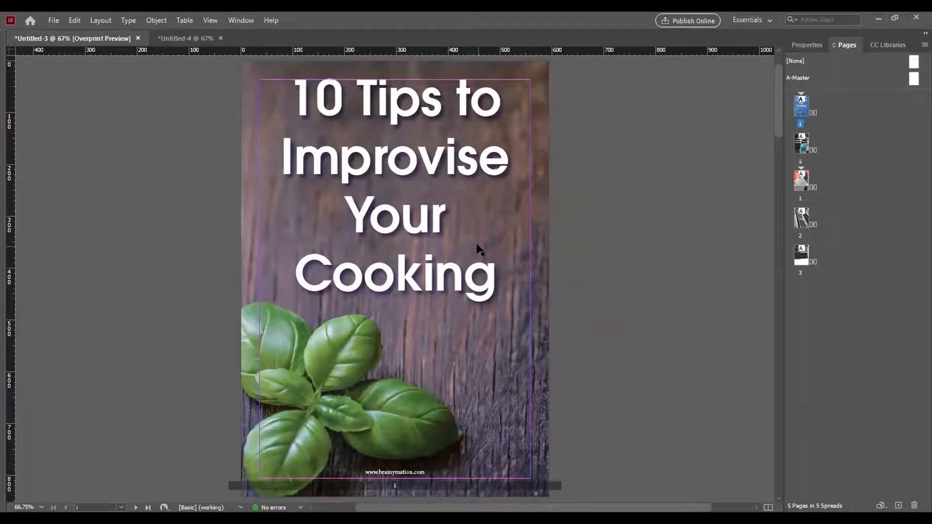
{"action": "key", "text": "shift+Page_Down"}
{"action": "key", "text": "shift+Page_Down"}
{"action": "key", "text": "shift+Page_Down"}
{"action": "key", "text": "shift+Page_Down"}
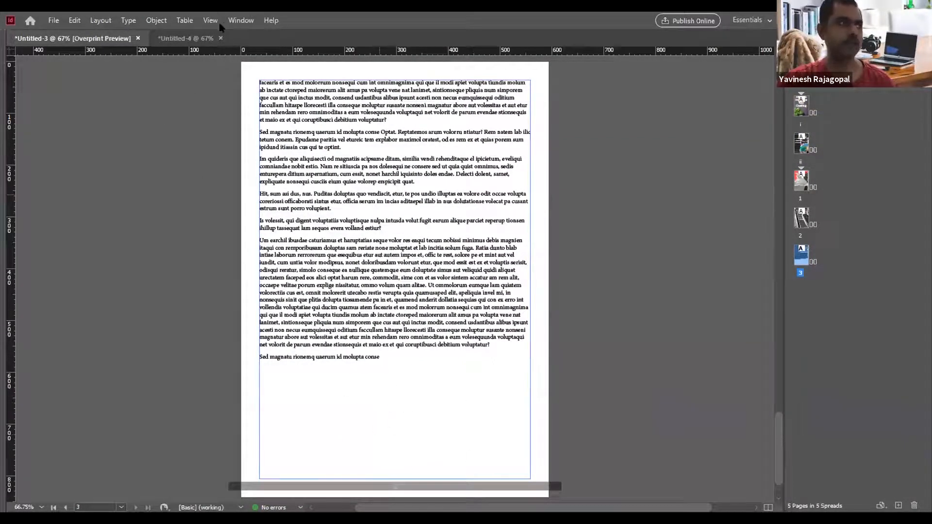
{"action": "left_click", "coordinate": [240, 19]}
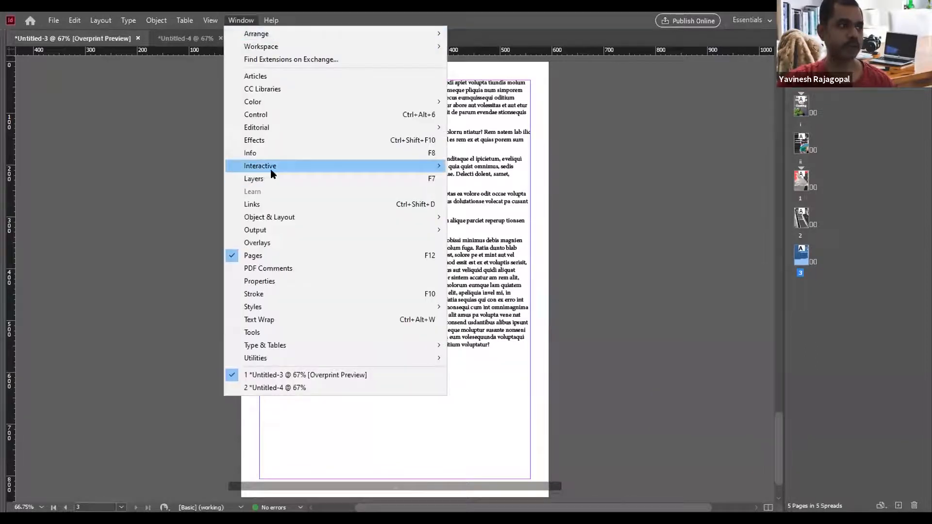
{"action": "mouse_move", "coordinate": [295, 170]}
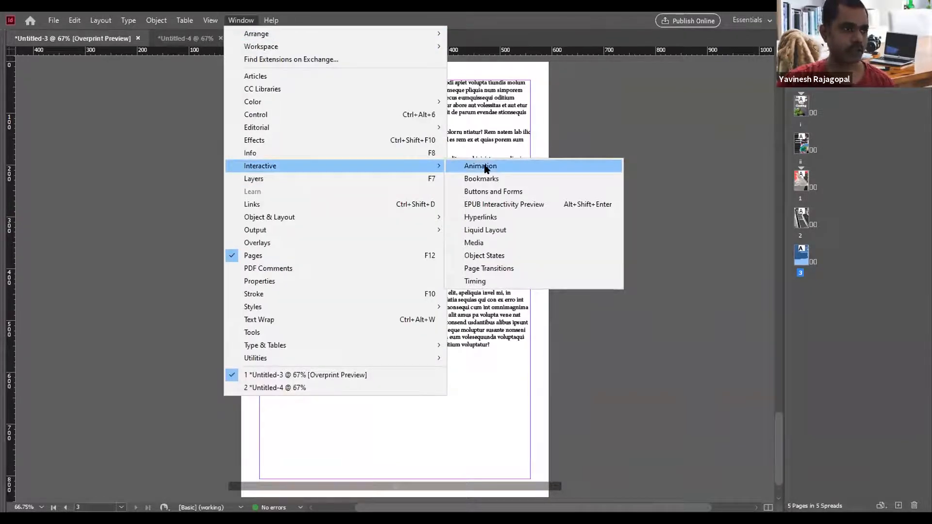
{"action": "left_click", "coordinate": [478, 244]}
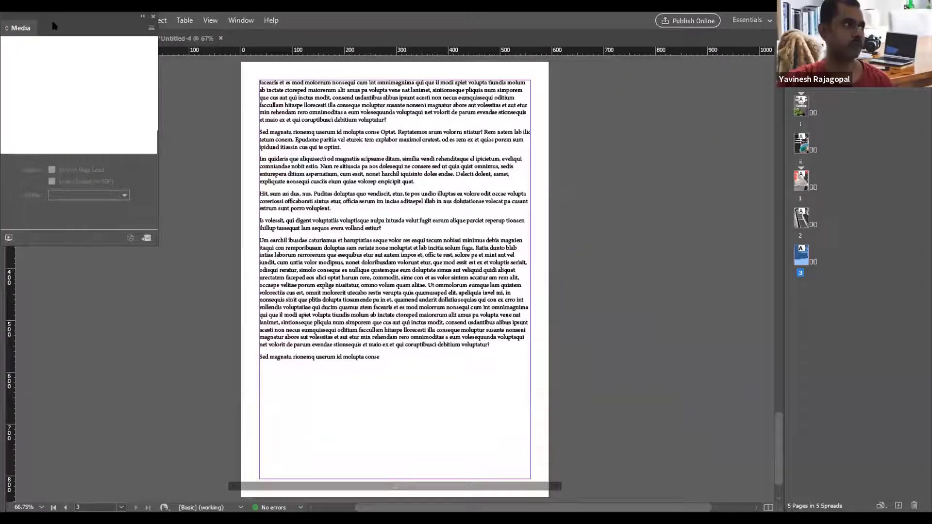
{"action": "left_click_drag", "start_coordinate": [66, 17], "coordinate": [169, 69]}
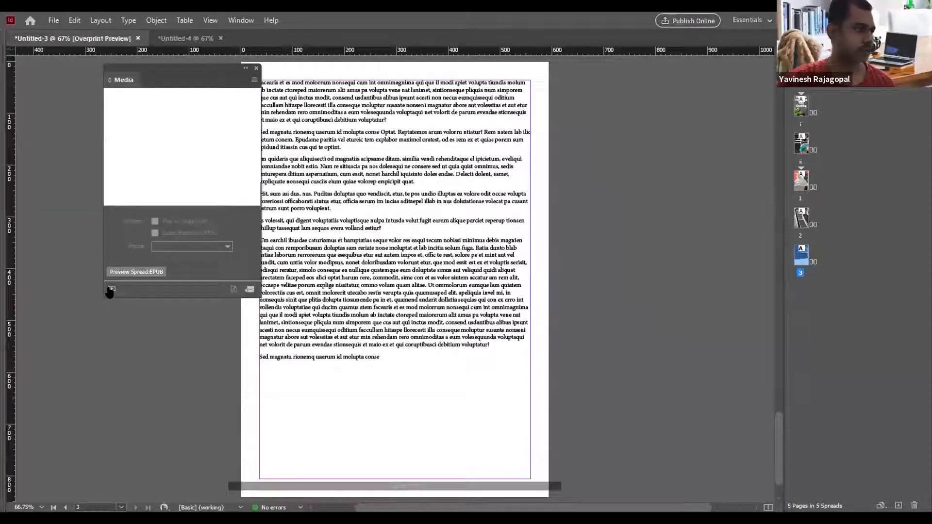
Draw an empty rectangle in the blank area below the text on the last page.
{"action": "left_click", "coordinate": [234, 20]}
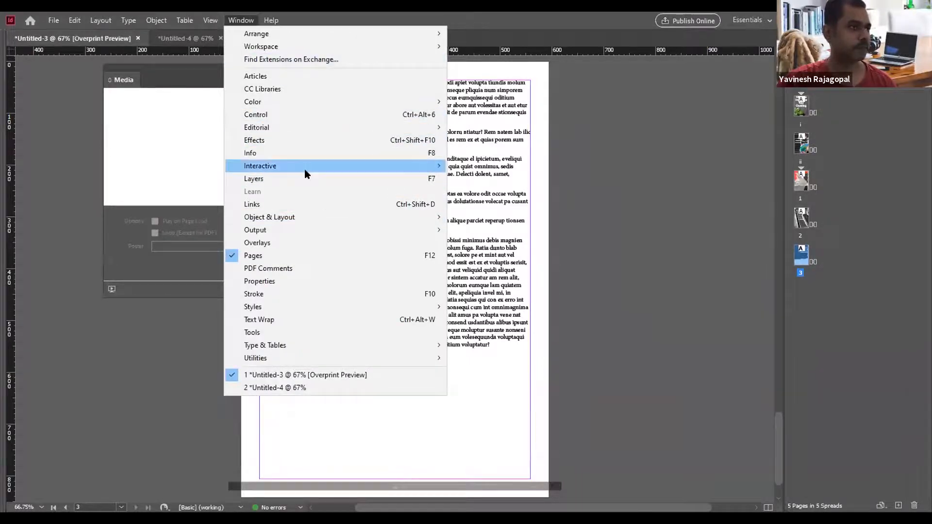
{"action": "mouse_move", "coordinate": [307, 175]}
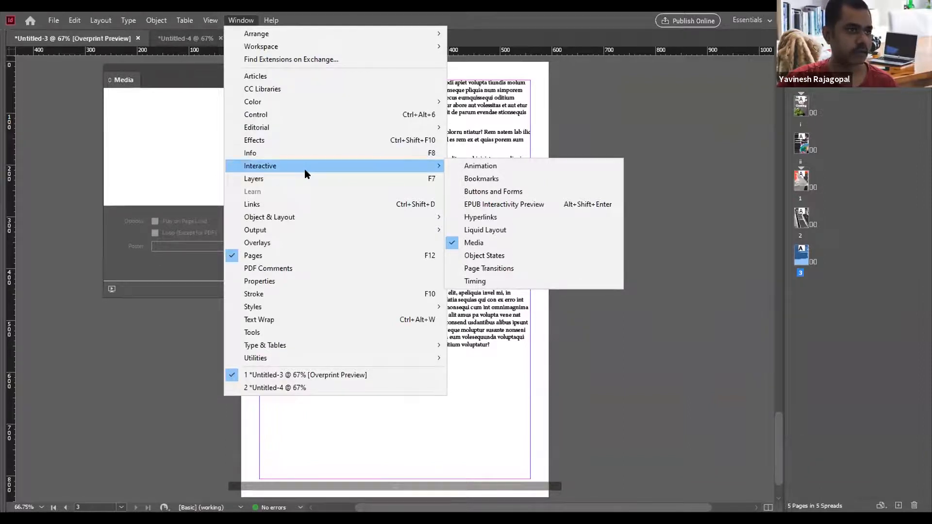
{"action": "left_click", "coordinate": [497, 435]}
{"action": "left_click_drag", "start_coordinate": [346, 379], "coordinate": [509, 450]}
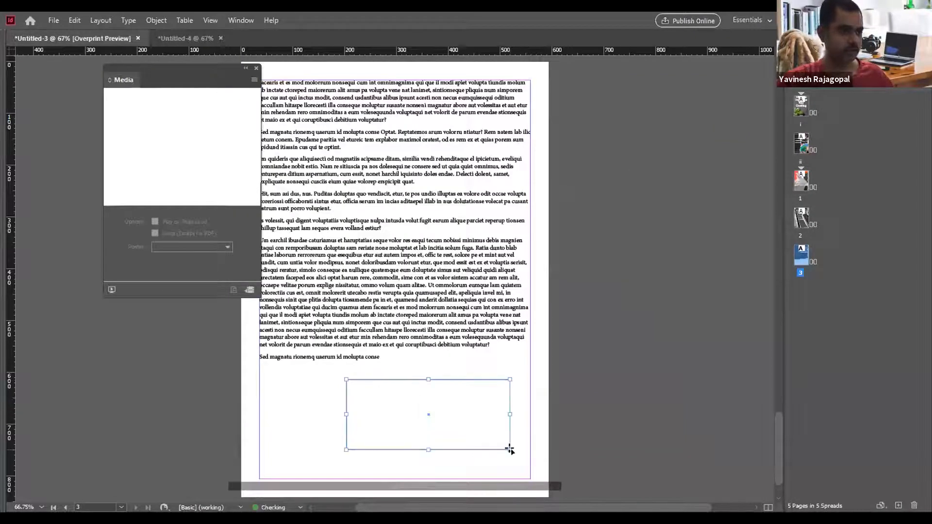
{"action": "key", "text": "v"}
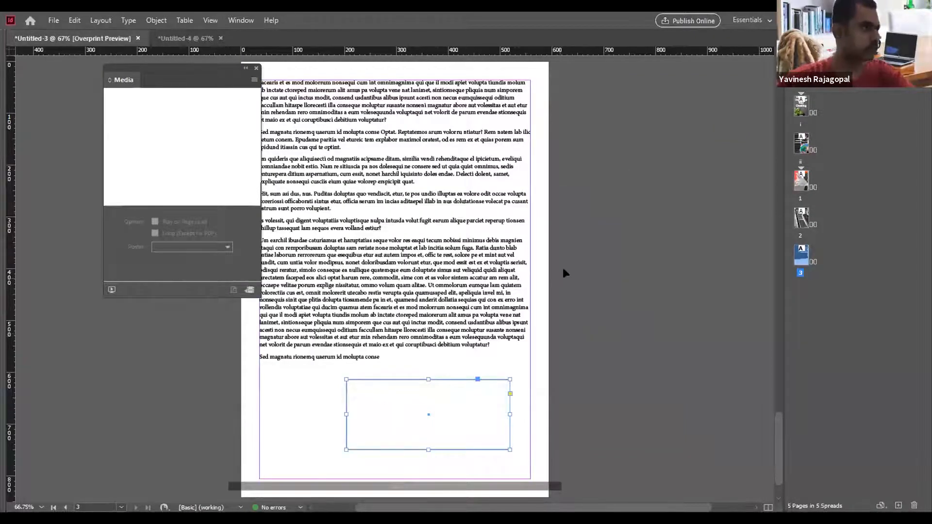
Start placing a video or audio file and browse to the Data (D:) drive.
{"action": "left_click", "coordinate": [251, 80]}
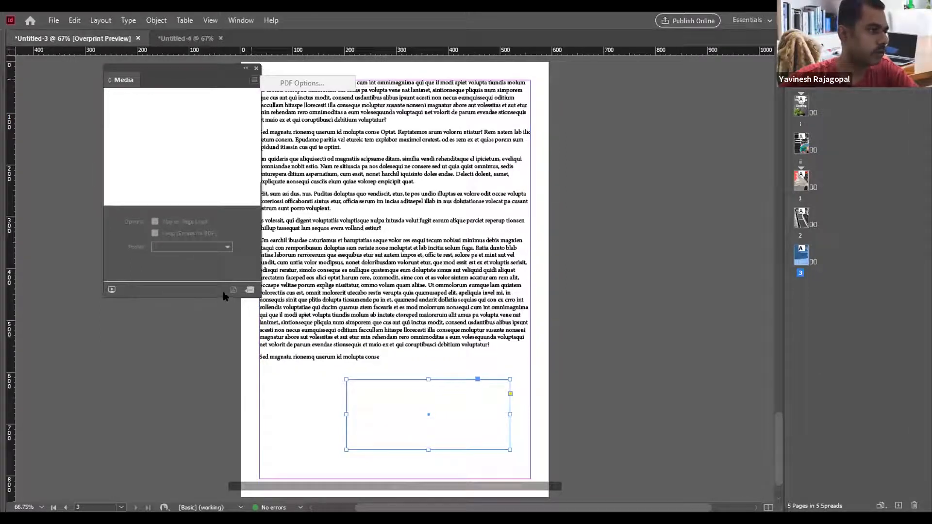
{"action": "left_click", "coordinate": [235, 293]}
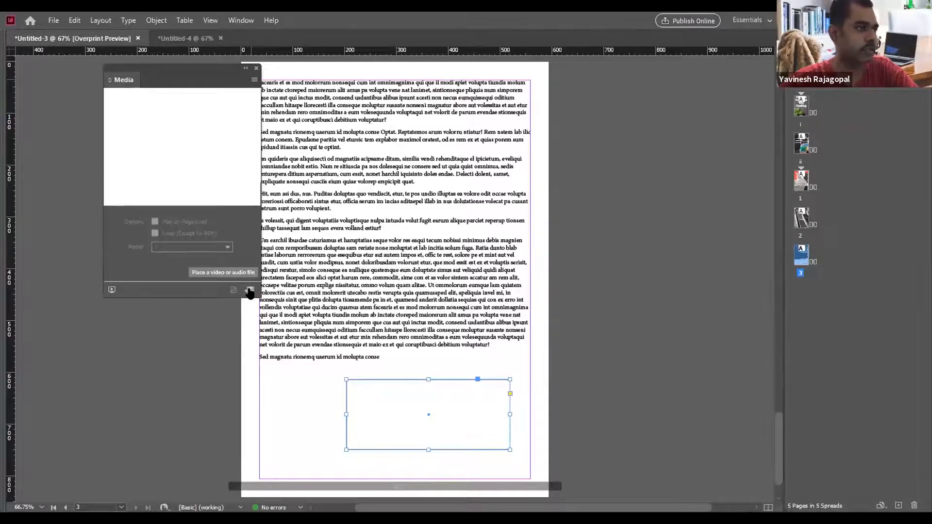
{"action": "left_click", "coordinate": [250, 291]}
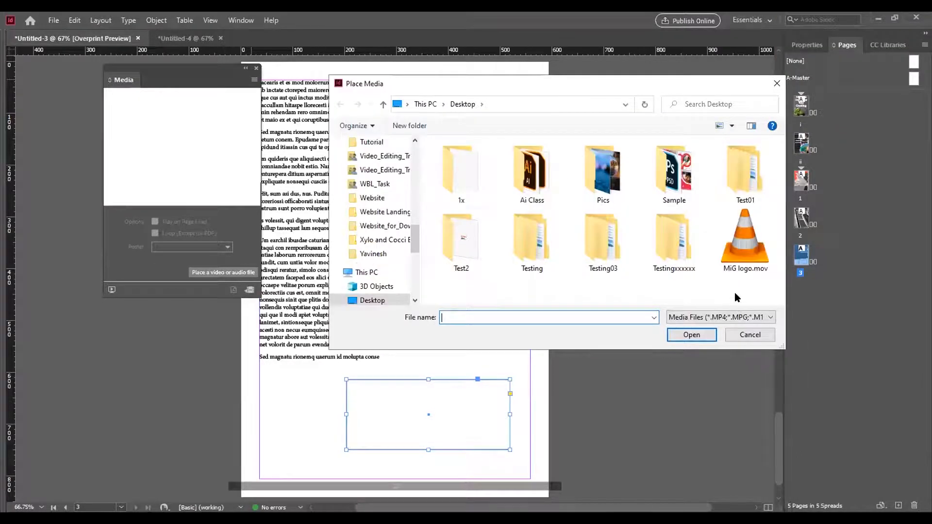
{"action": "left_click_drag", "start_coordinate": [414, 241], "coordinate": [414, 250]}
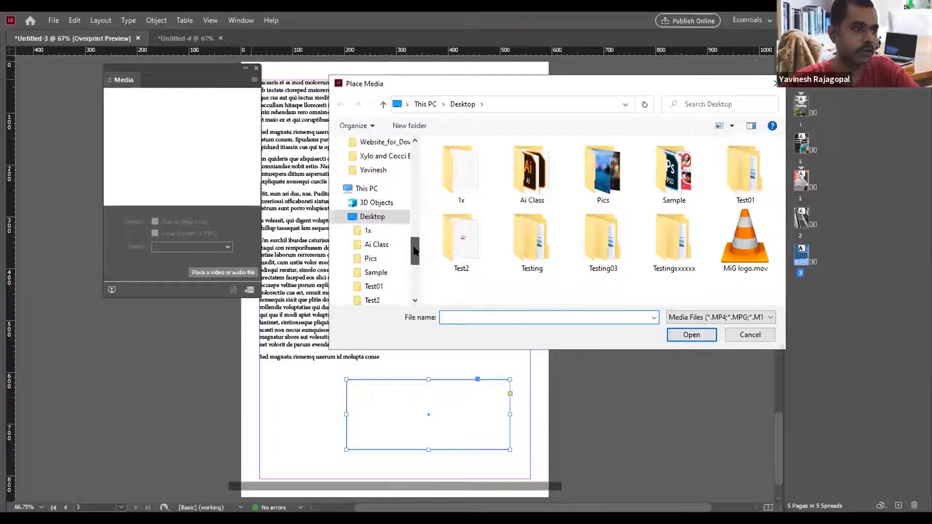
{"action": "left_click", "coordinate": [745, 240]}
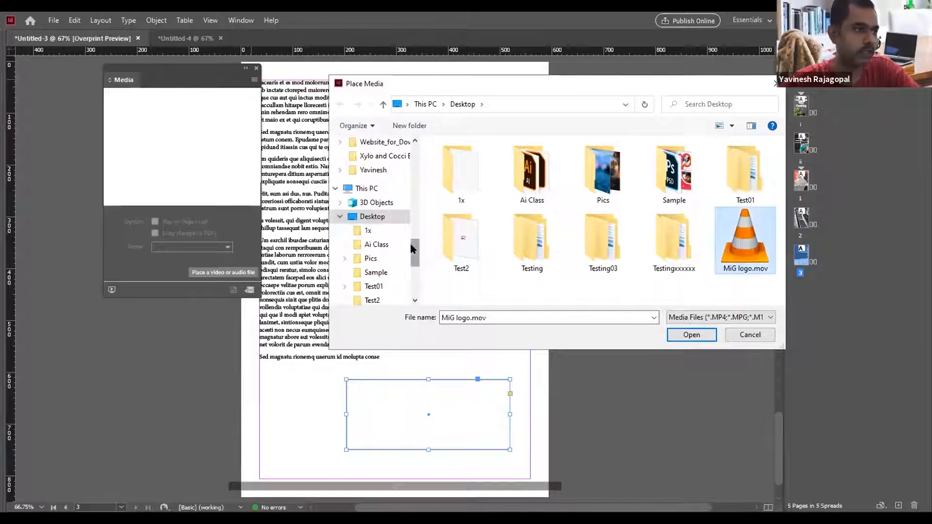
{"action": "left_click_drag", "start_coordinate": [414, 242], "coordinate": [414, 269]}
{"action": "left_click", "coordinate": [376, 267]}
{"action": "left_click", "coordinate": [467, 235]}
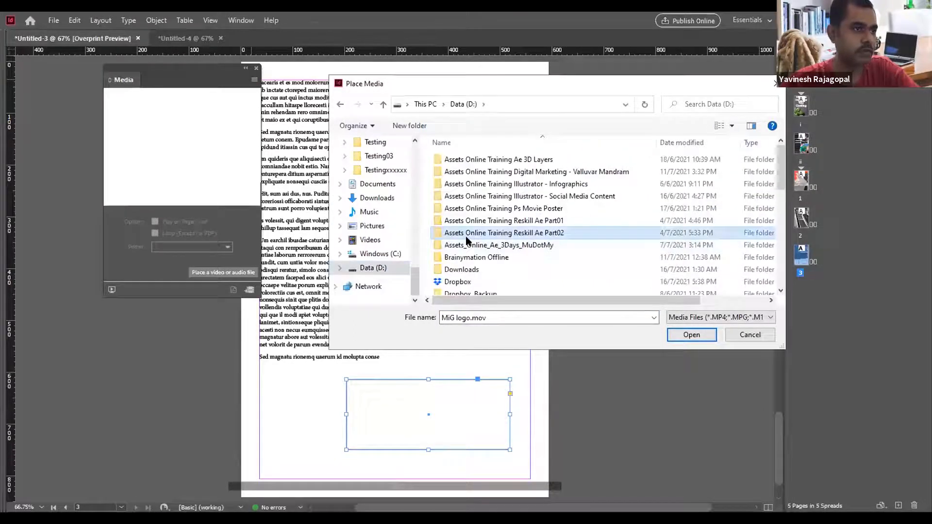
Place Time Lapse Video of Tall Buildings.mp4 from the Pexels Video Footage folder beside the empty rectangle, overlapping the page's left edge.
{"action": "key", "text": "p"}
{"action": "key", "text": "p"}
{"action": "key", "text": "p"}
{"action": "key", "text": "p"}
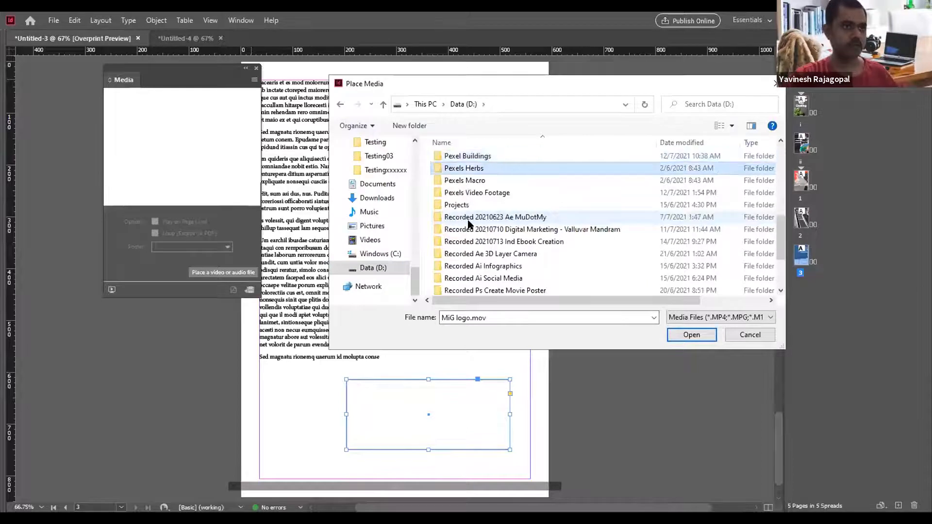
{"action": "key", "text": "Return"}
{"action": "left_click", "coordinate": [461, 190]}
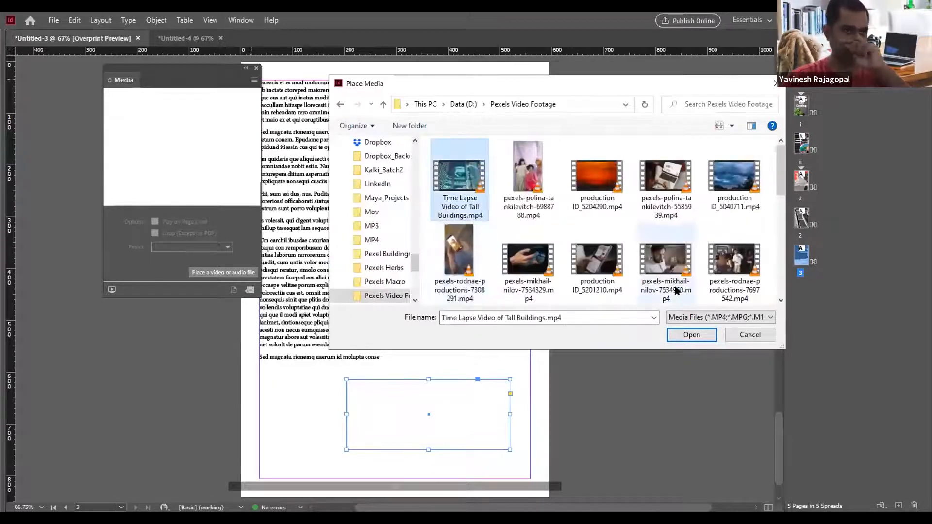
{"action": "left_click", "coordinate": [689, 334]}
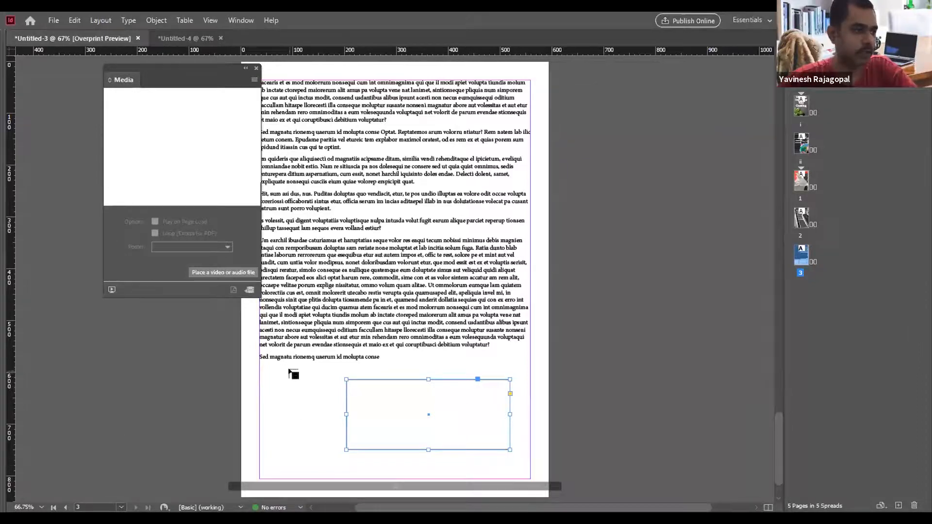
{"action": "scroll", "coordinate": [294, 375], "scroll_direction": "down", "scroll_amount": 2}
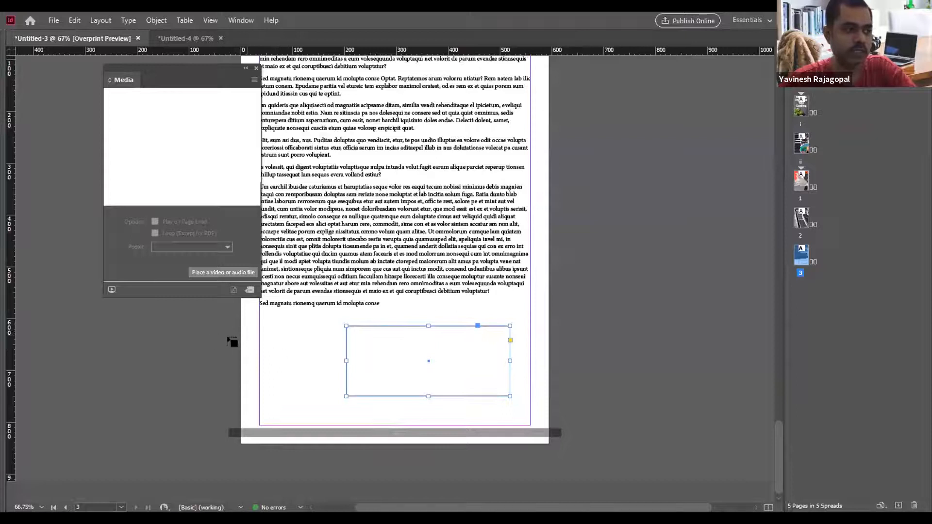
{"action": "left_click_drag", "start_coordinate": [201, 318], "coordinate": [333, 401]}
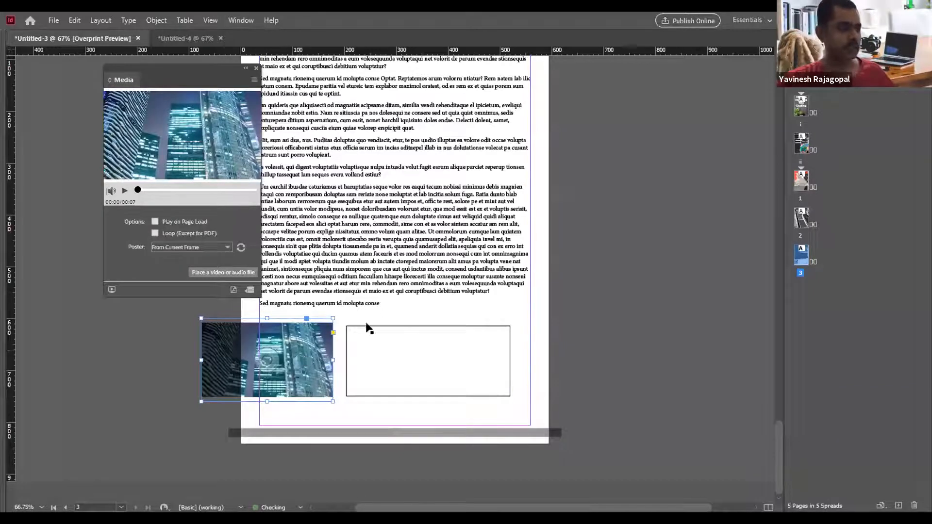
Delete the empty rectangle and move the video into the blank area below the body text.
{"action": "left_click", "coordinate": [425, 326]}
{"action": "left_click", "coordinate": [404, 326]}
{"action": "key", "text": "Delete"}
{"action": "left_click_drag", "start_coordinate": [205, 342], "coordinate": [353, 336]}
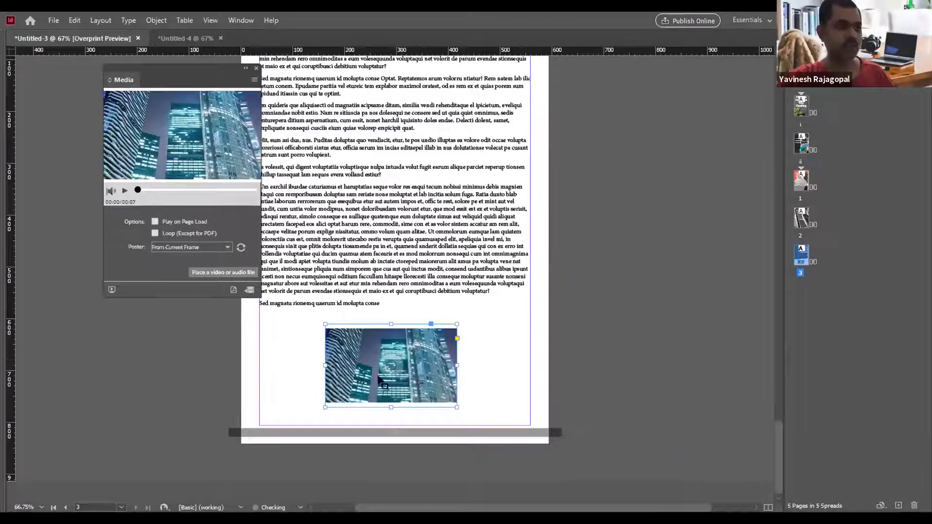
Preview the placed video, enable Play on Page Load and Loop (Except for PDF), and close the media controls.
{"action": "left_click", "coordinate": [125, 190]}
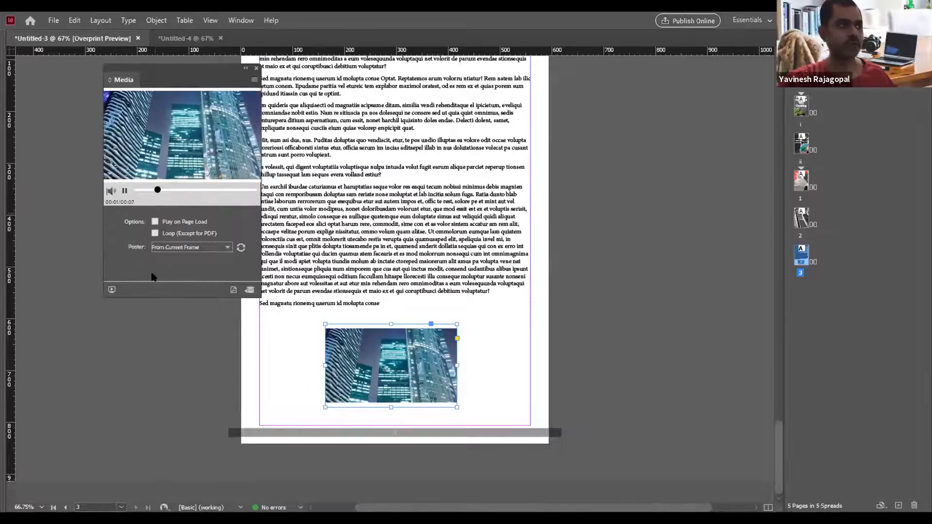
{"action": "left_click", "coordinate": [155, 221]}
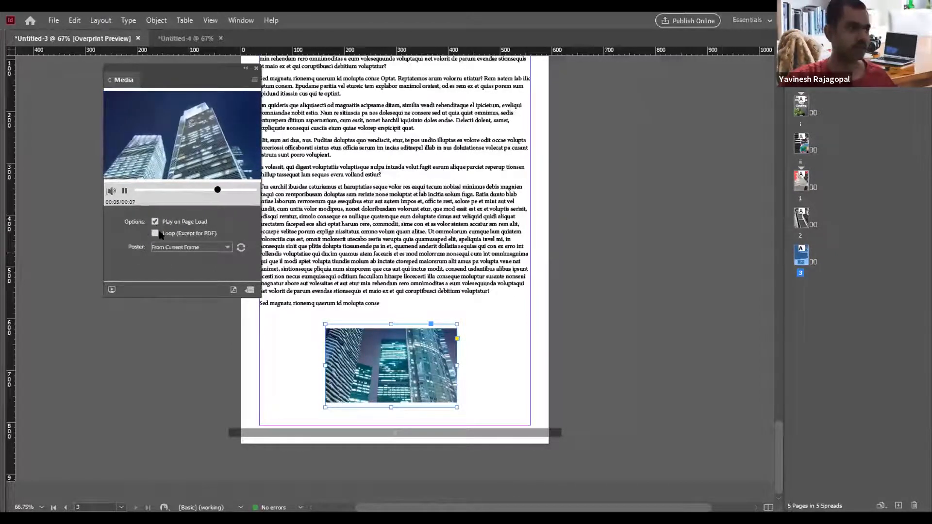
{"action": "left_click", "coordinate": [155, 234]}
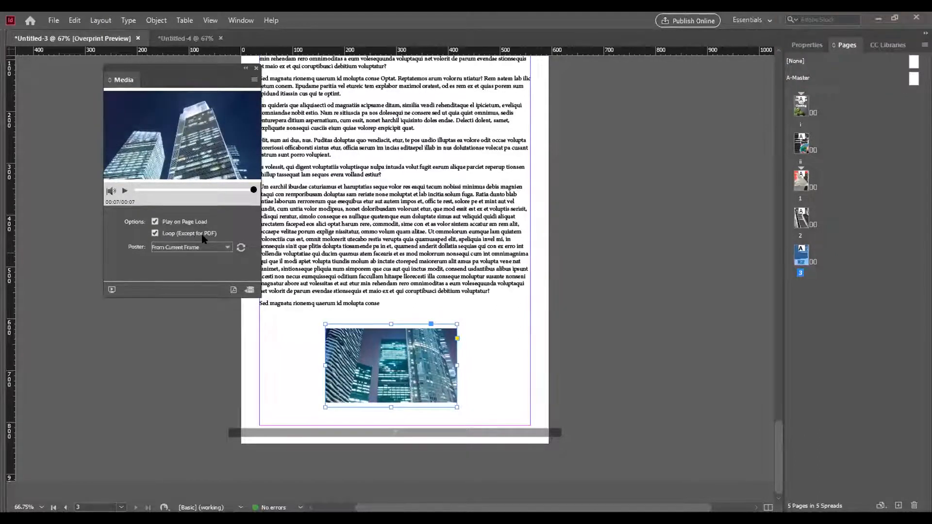
{"action": "left_click", "coordinate": [254, 71]}
{"action": "left_click", "coordinate": [596, 153]}
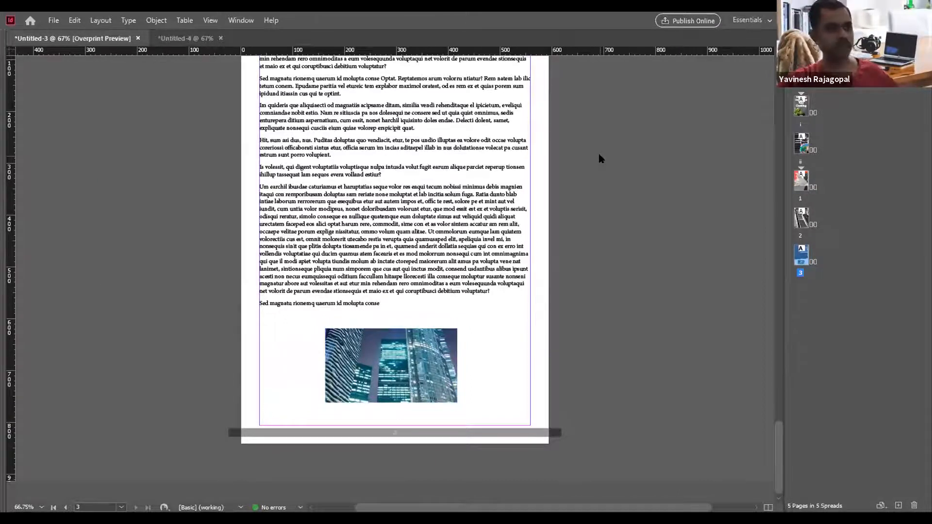
Try to export the document as Adobe PDF (Interactive) over the existing Ebook.pdf on the Desktop.
{"action": "key", "text": "ctrl+e"}
{"action": "left_click_drag", "start_coordinate": [776, 171], "coordinate": [779, 213]}
{"action": "left_click", "coordinate": [531, 248]}
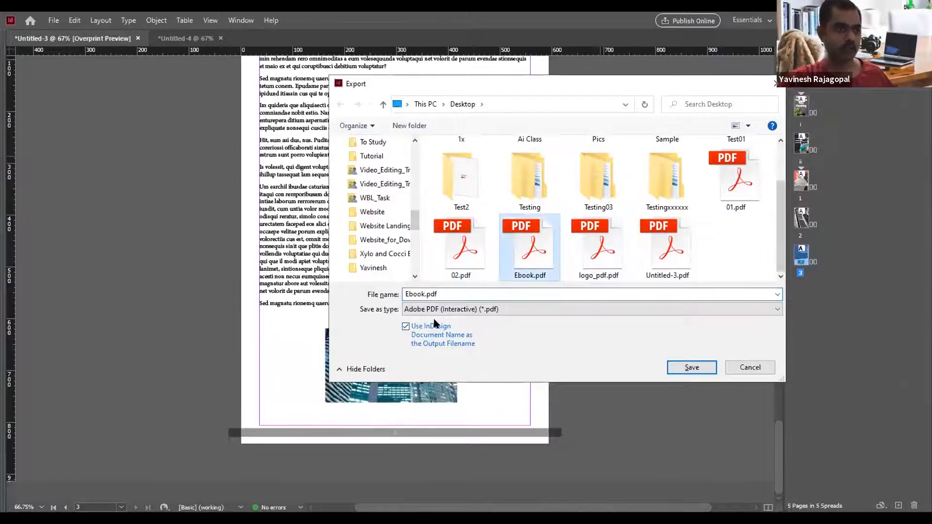
{"action": "left_click", "coordinate": [690, 367]}
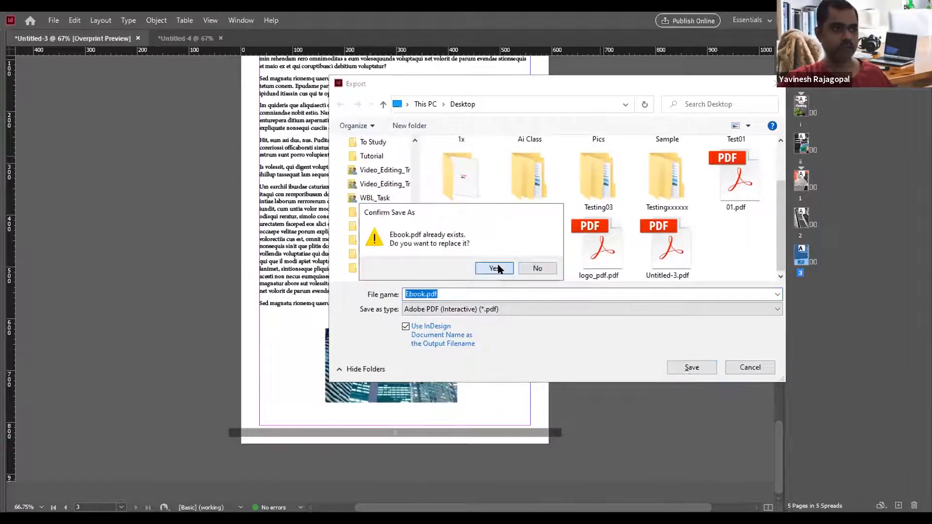
{"action": "left_click", "coordinate": [498, 268]}
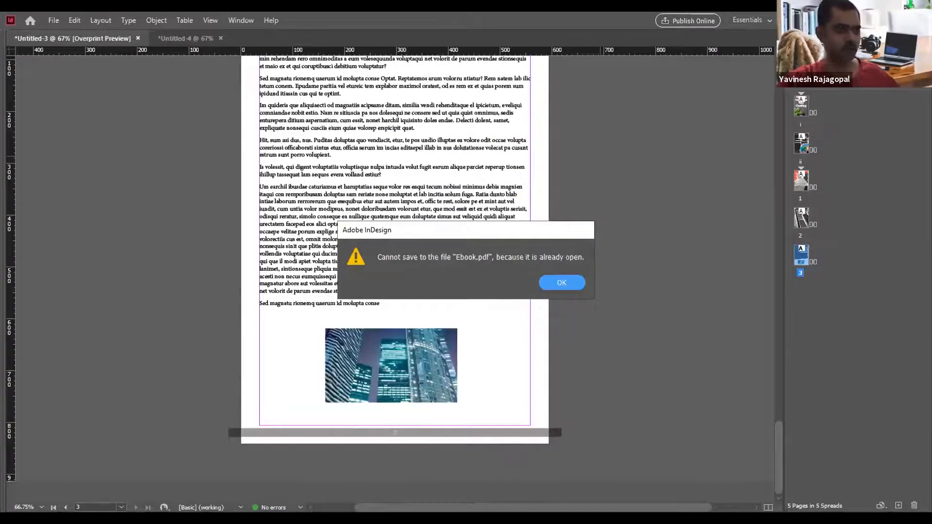
{"action": "left_click", "coordinate": [572, 282]}
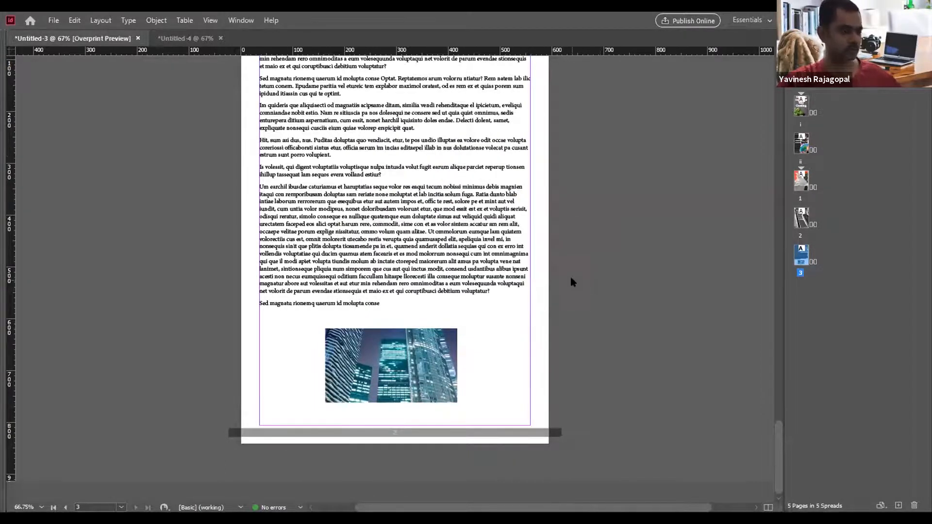
Export all pages as spreads to an interactive PDF, replacing Ebook.pdf on the Desktop.
{"action": "left_click", "coordinate": [525, 255]}
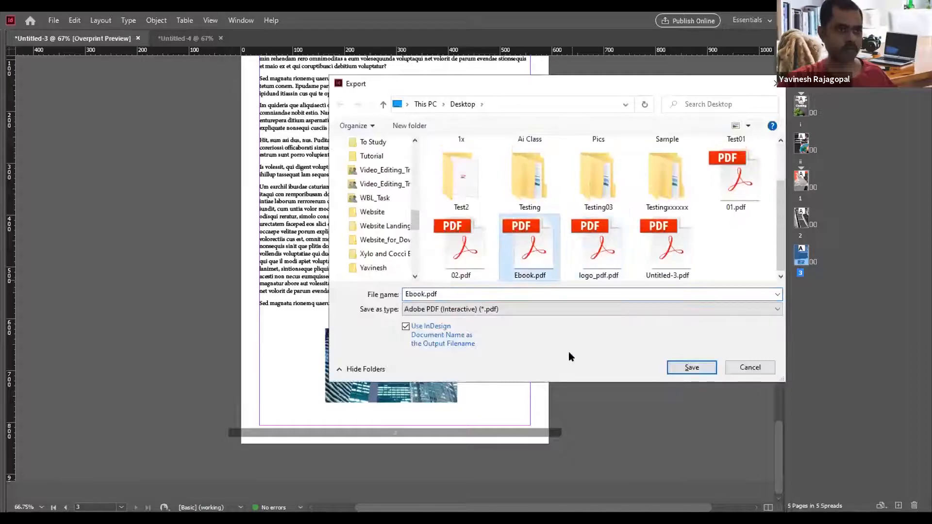
{"action": "left_click", "coordinate": [693, 368]}
{"action": "left_click", "coordinate": [495, 270]}
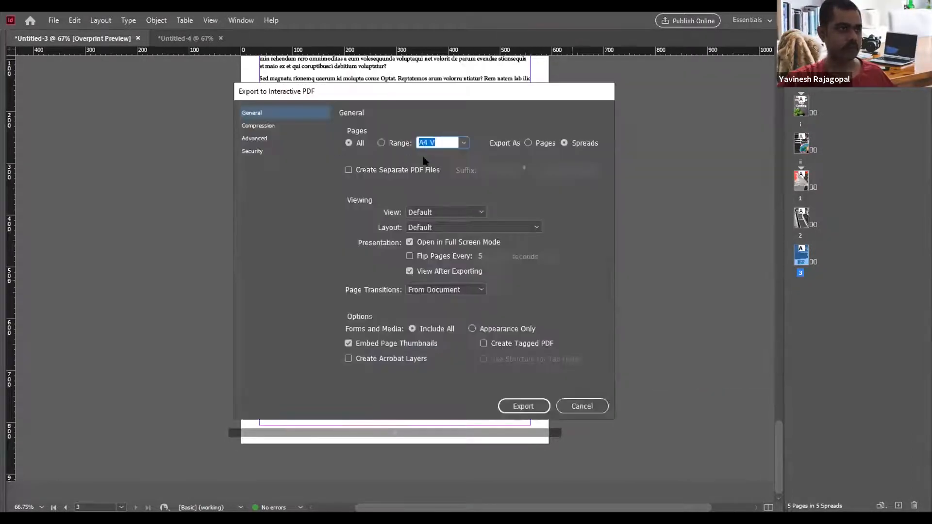
{"action": "left_click", "coordinate": [523, 407]}
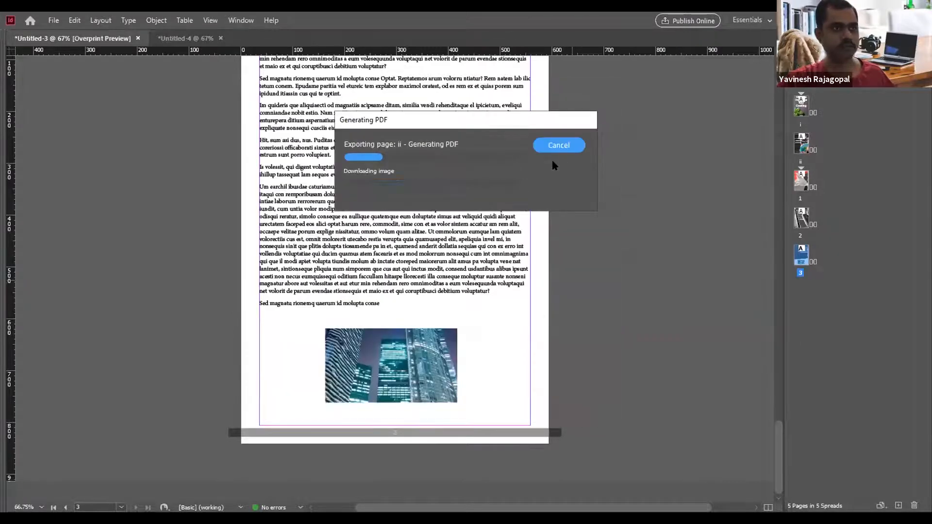
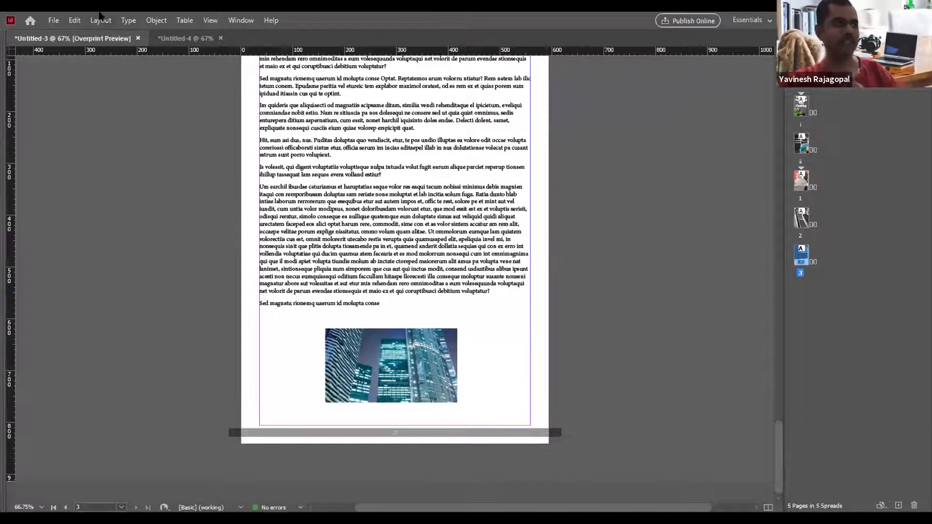
Look up the Current Page Number marker among the special characters.
{"action": "left_click", "coordinate": [133, 19]}
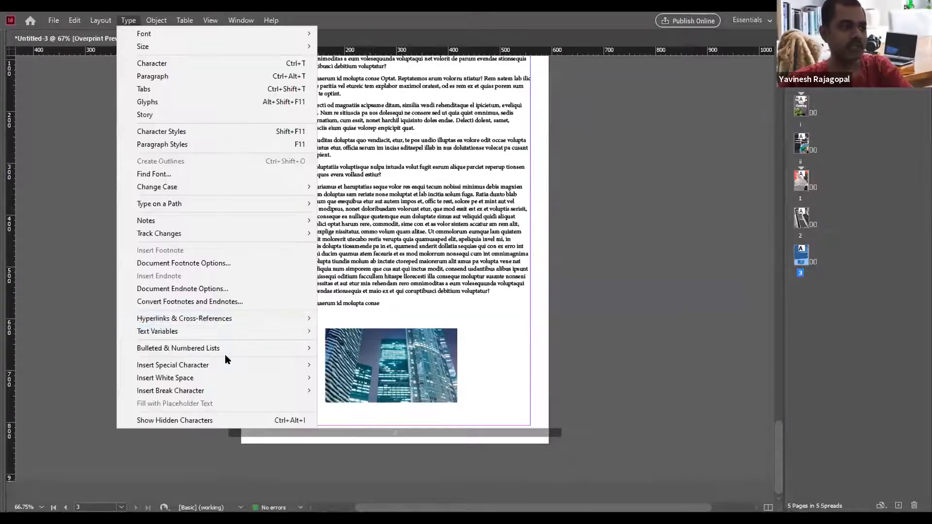
{"action": "mouse_move", "coordinate": [233, 371]}
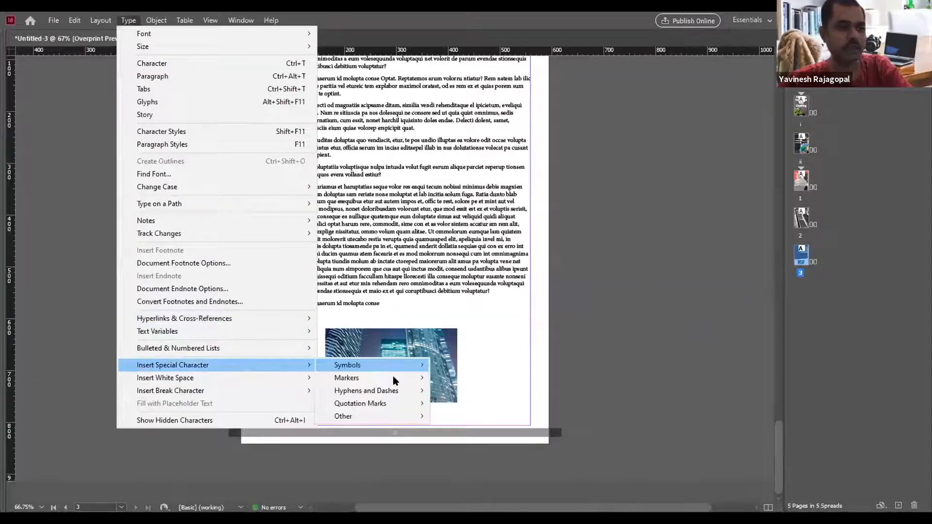
{"action": "mouse_move", "coordinate": [388, 377]}
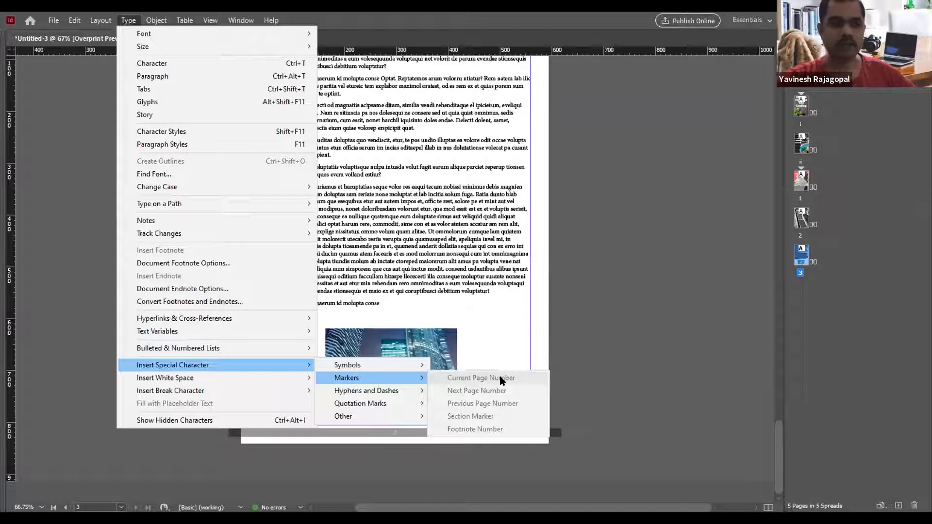
{"action": "left_click", "coordinate": [647, 329]}
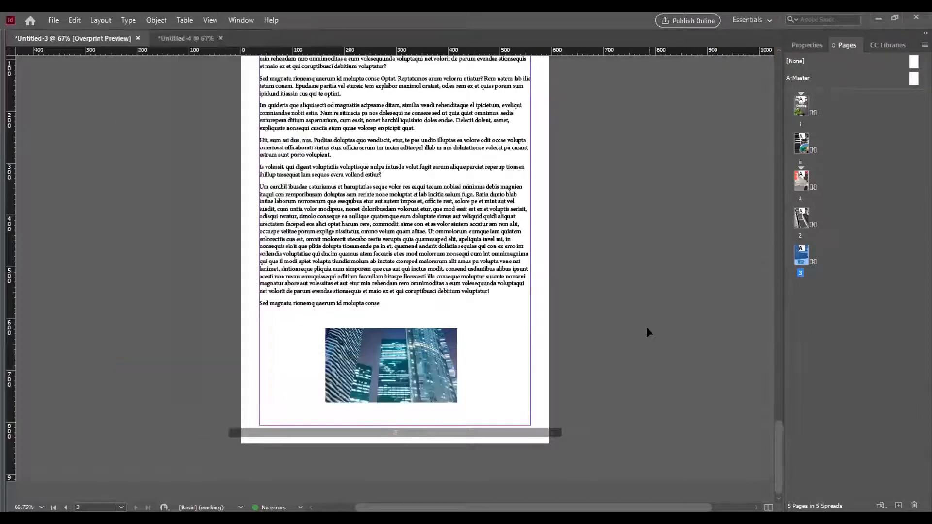
Open the A-Master page, draw a trial text frame in its middle, review the type commands and delete the frame.
{"action": "double_click", "coordinate": [913, 79]}
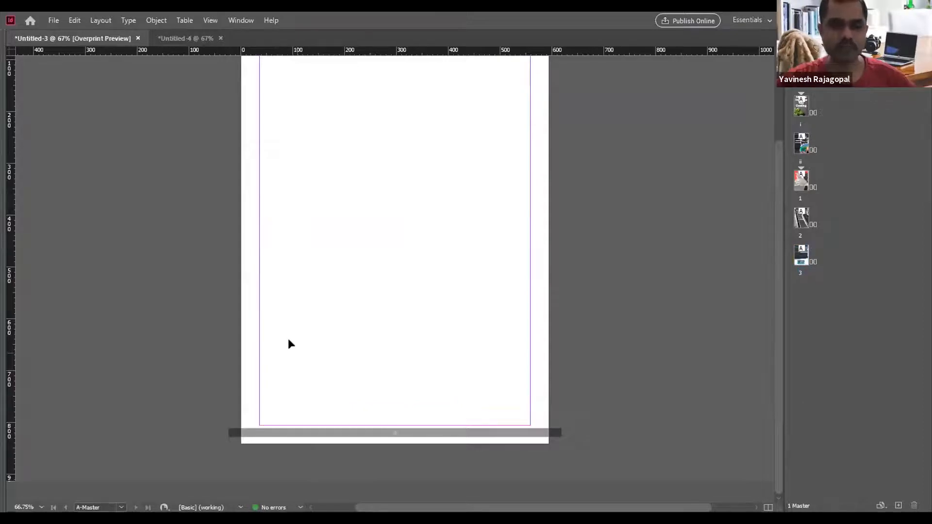
{"action": "left_click_drag", "start_coordinate": [343, 266], "coordinate": [393, 309]}
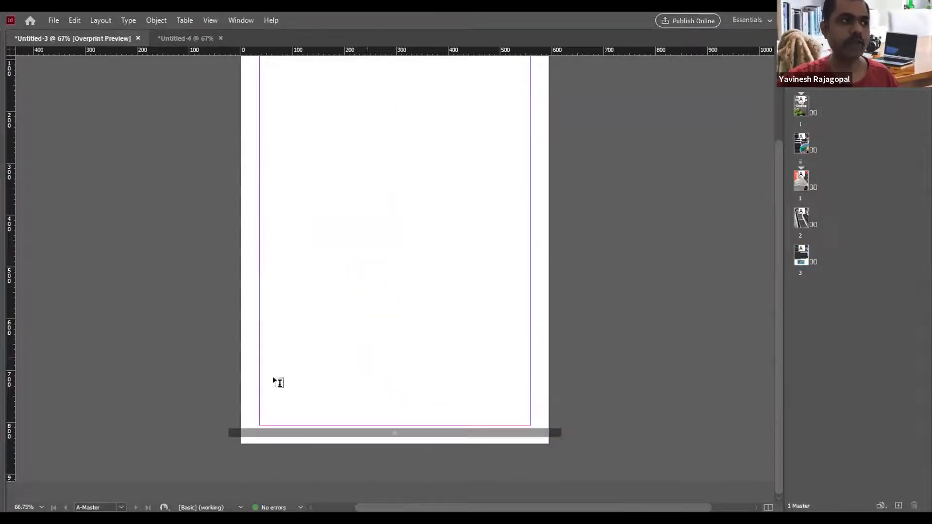
{"action": "left_click", "coordinate": [128, 20]}
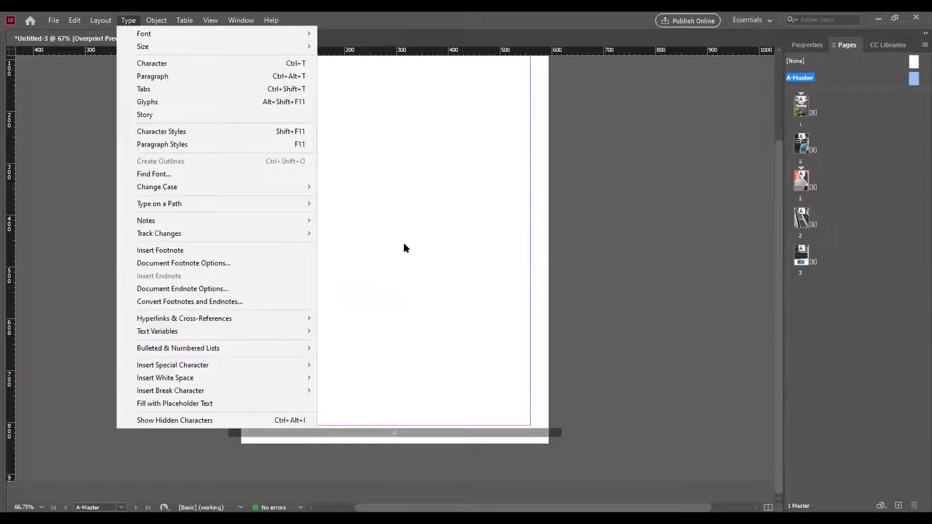
{"action": "left_click", "coordinate": [368, 199]}
{"action": "key", "text": "ctrl+a"}
{"action": "left_click", "coordinate": [387, 284]}
{"action": "key", "text": "Delete"}
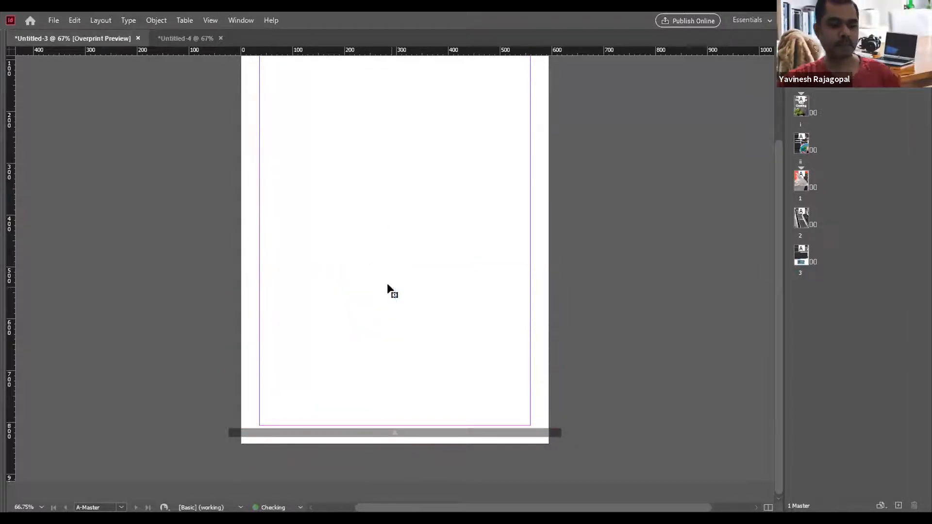
Return to the cover page and zoom in on the page number at its foot.
{"action": "double_click", "coordinate": [800, 110]}
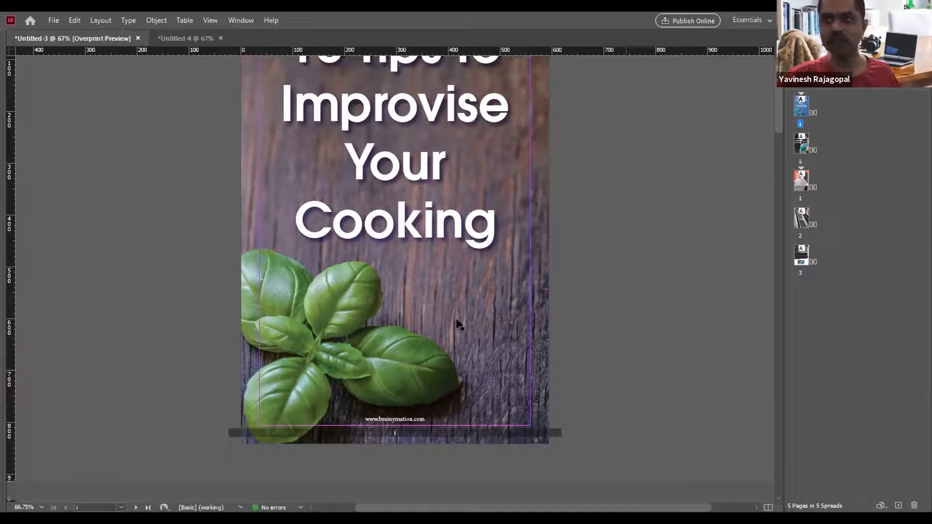
{"action": "left_click_drag", "start_coordinate": [172, 382], "coordinate": [677, 456]}
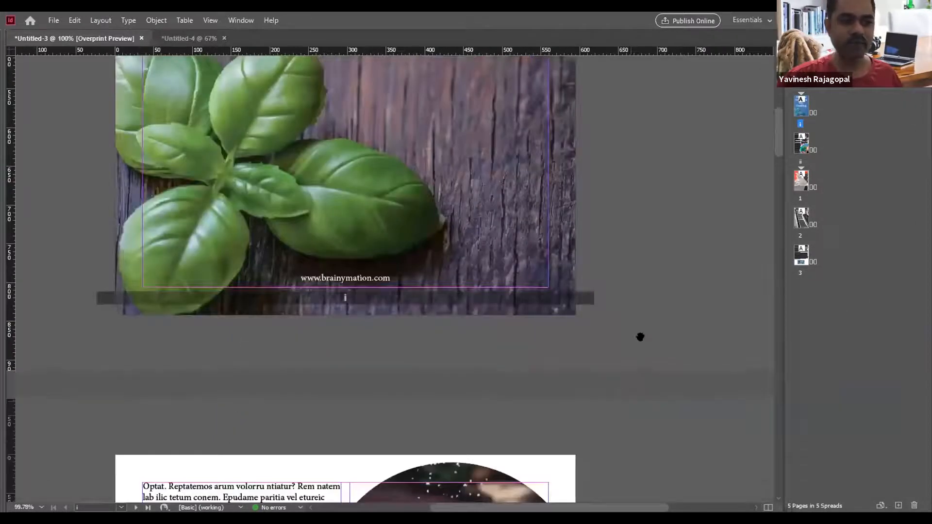
{"action": "scroll", "coordinate": [651, 299], "scroll_direction": "down", "scroll_amount": 1}
{"action": "key", "text": "ctrl+shift+a"}
{"action": "left_click_drag", "start_coordinate": [86, 215], "coordinate": [656, 291]}
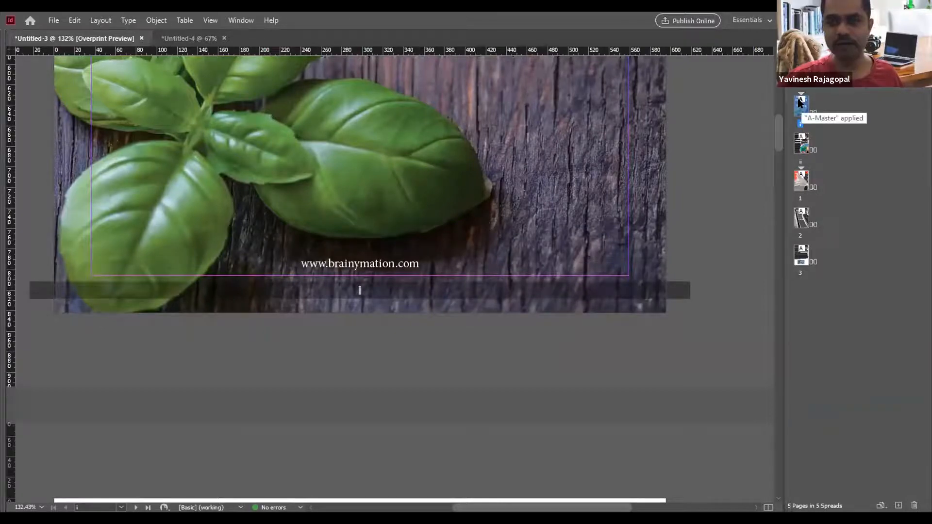
Drag the dark footer bar off the cover page's foot and delete it.
{"action": "left_click", "coordinate": [682, 292]}
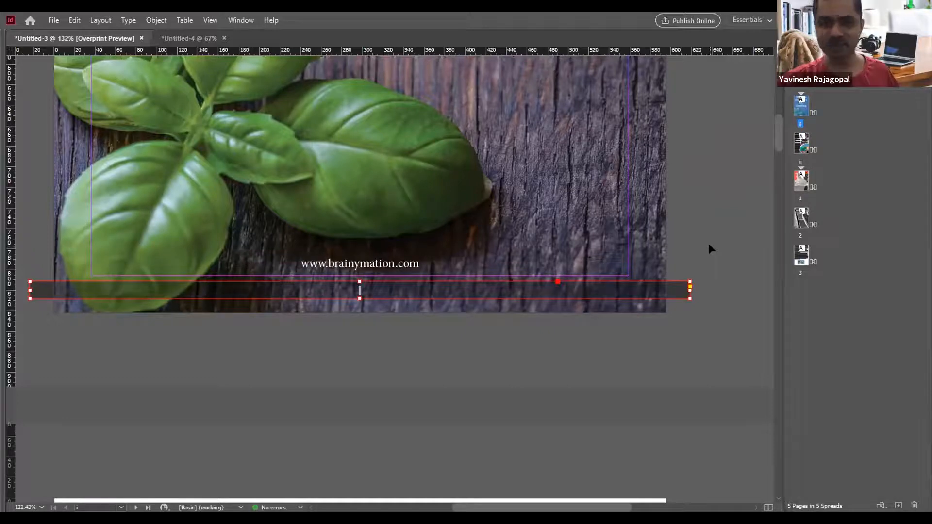
{"action": "left_click", "coordinate": [717, 230]}
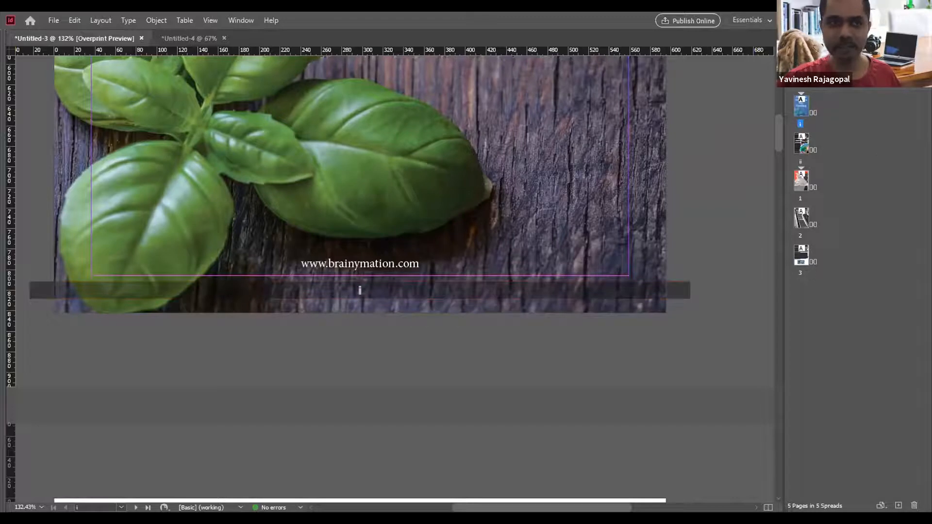
{"action": "left_click", "coordinate": [678, 293]}
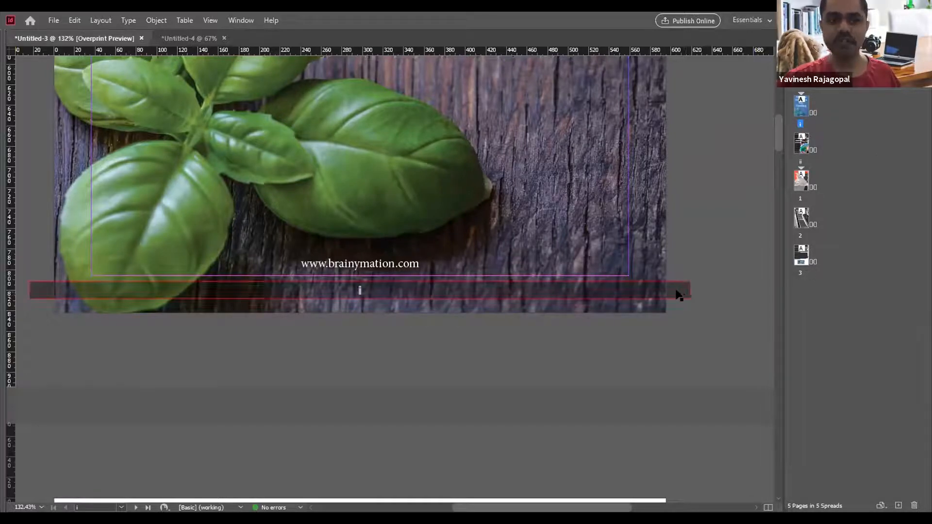
{"action": "left_click_drag", "start_coordinate": [677, 291], "coordinate": [675, 325]}
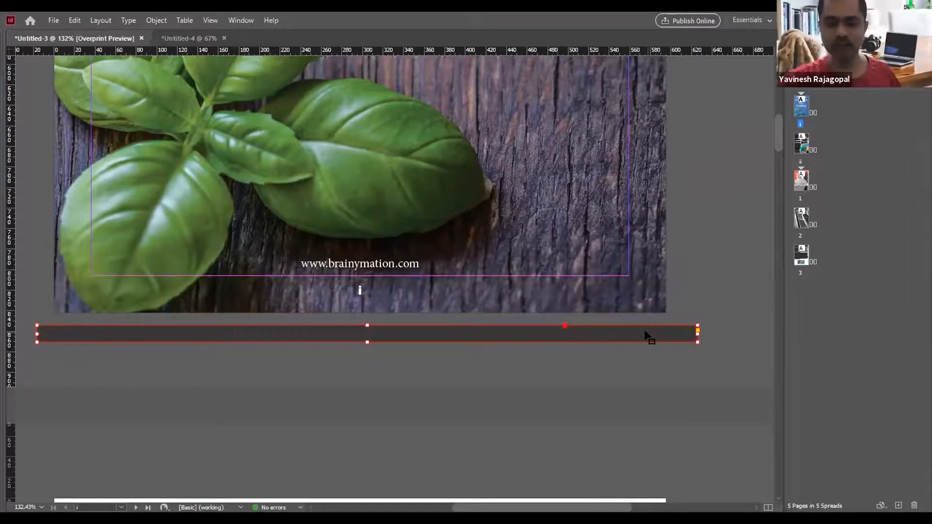
{"action": "key", "text": "Delete"}
Delete the page number text frame below the web address on the cover page.
{"action": "left_click", "coordinate": [359, 292]}
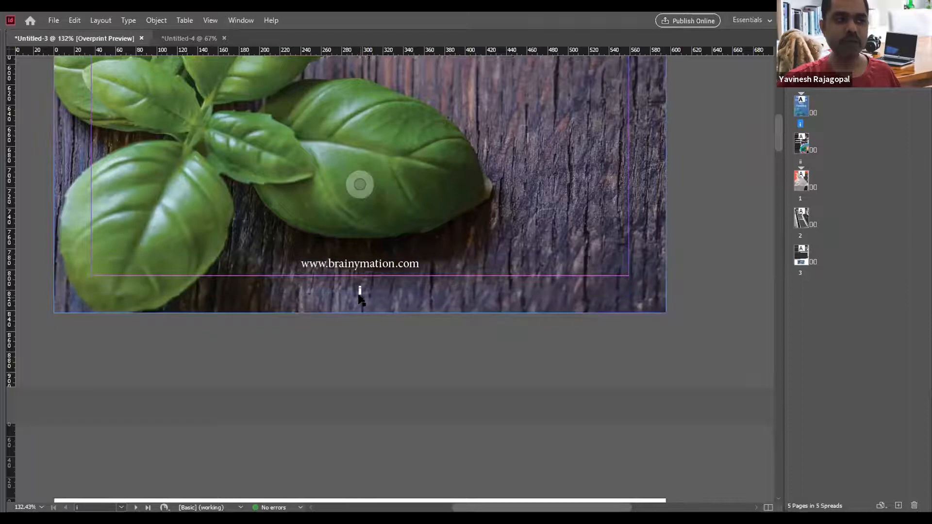
{"action": "left_click", "coordinate": [361, 293]}
{"action": "left_click", "coordinate": [360, 294]}
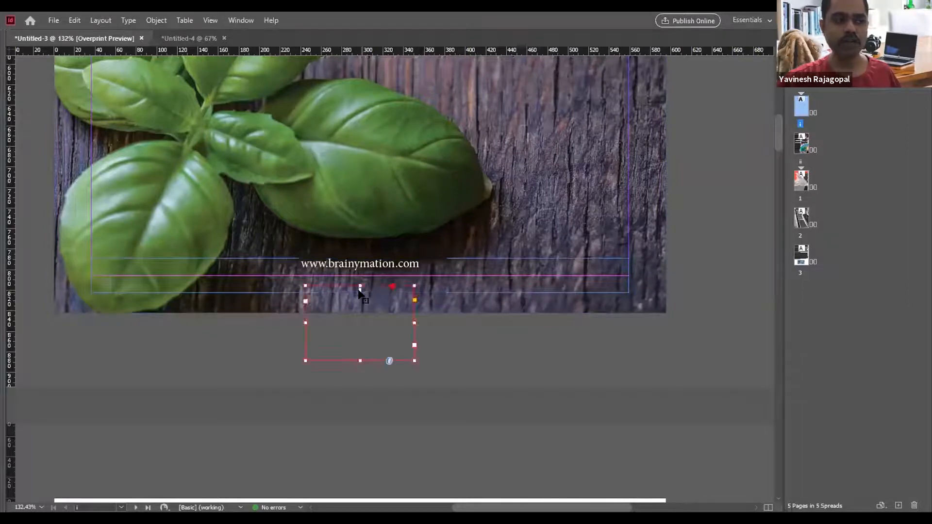
{"action": "key", "text": "Delete"}
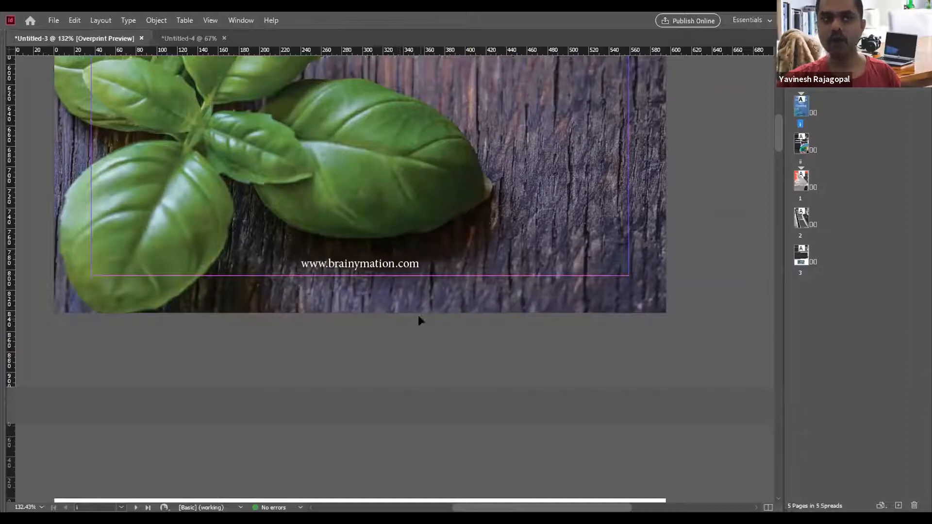
Apply the [None] master to the cover page, page i.
{"action": "right_click", "coordinate": [799, 108]}
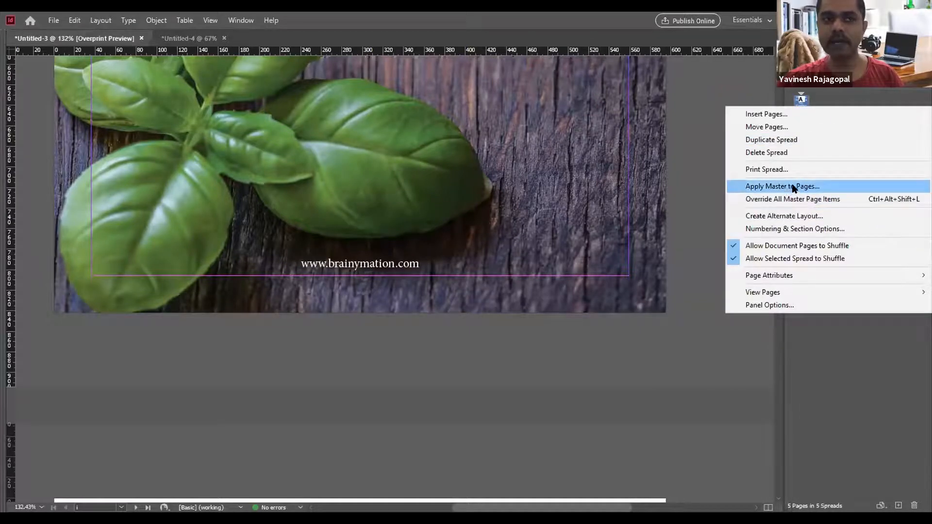
{"action": "key", "text": "Return"}
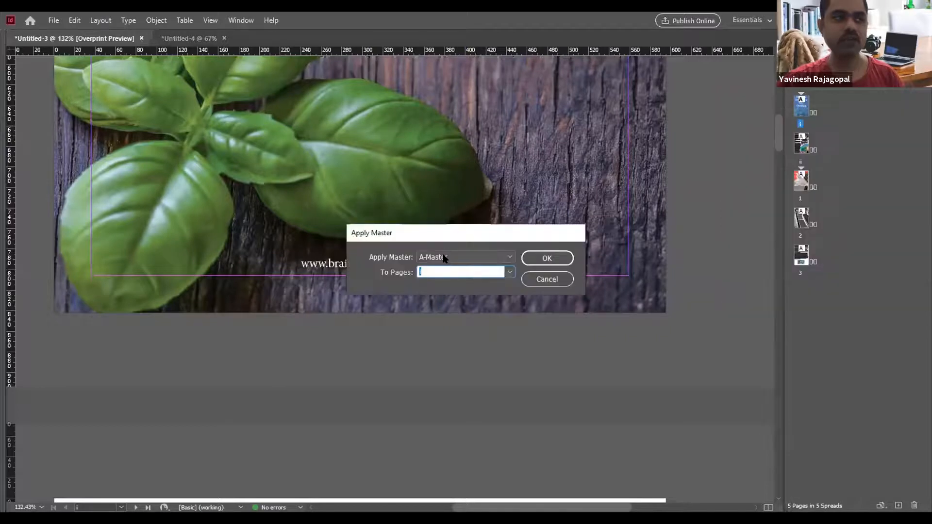
{"action": "left_click", "coordinate": [442, 258]}
{"action": "left_click", "coordinate": [442, 271]}
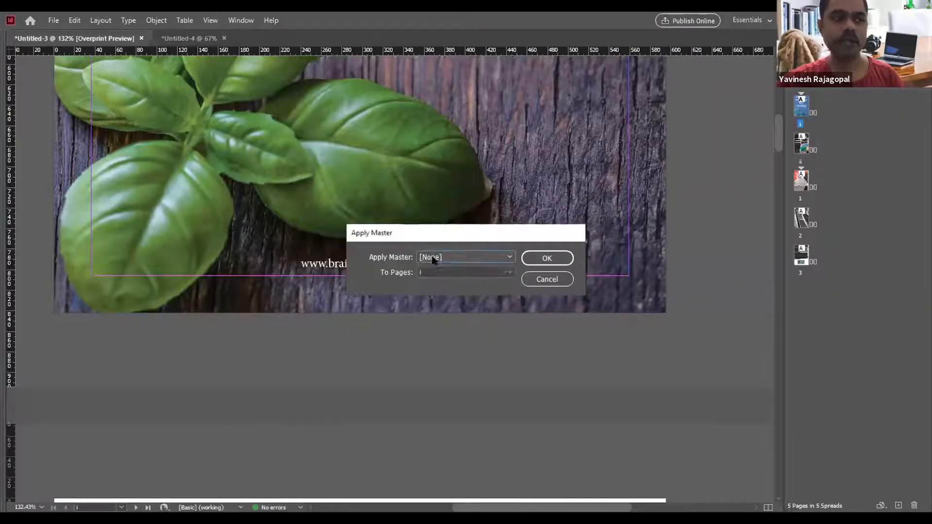
{"action": "left_click", "coordinate": [428, 256]}
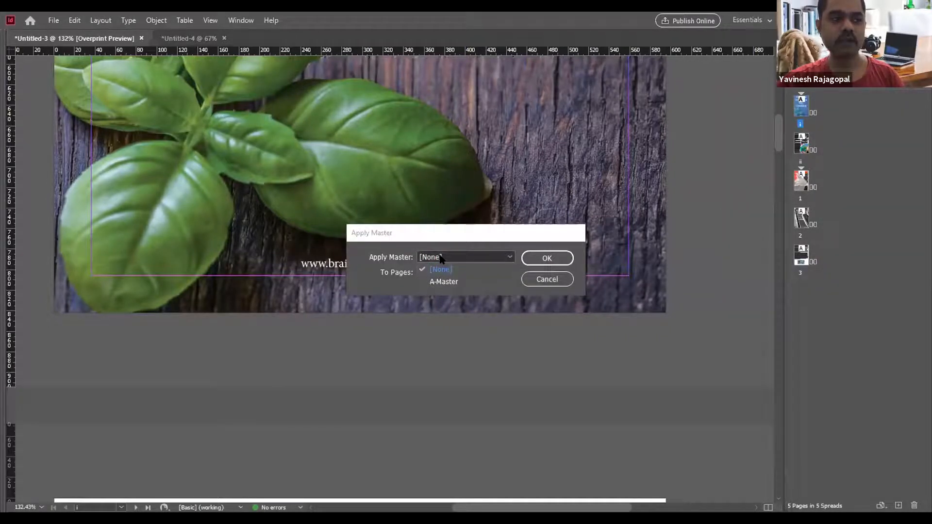
{"action": "left_click", "coordinate": [546, 257]}
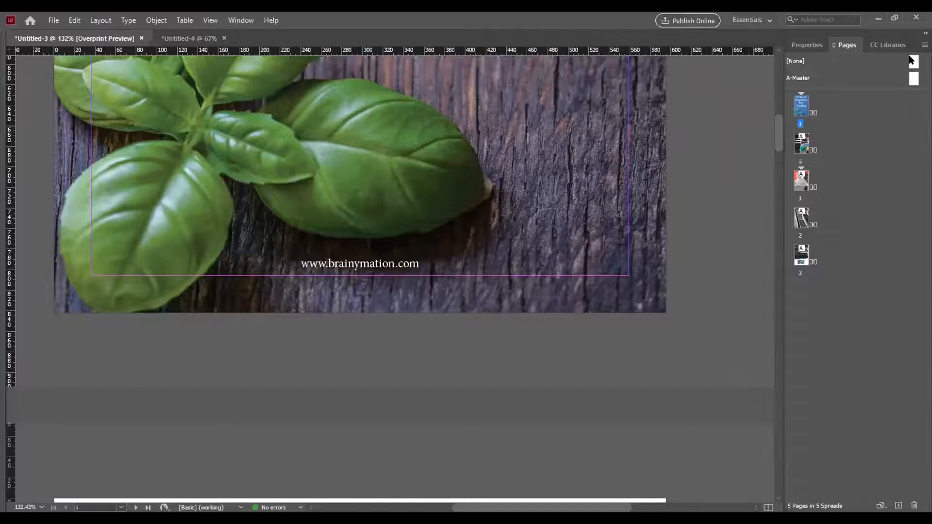
Place Time Lapse Video of Tall Buildings.mp4 from the Pexels Video Footage folder across the middle of the cover page.
{"action": "key", "text": "ctrl+0"}
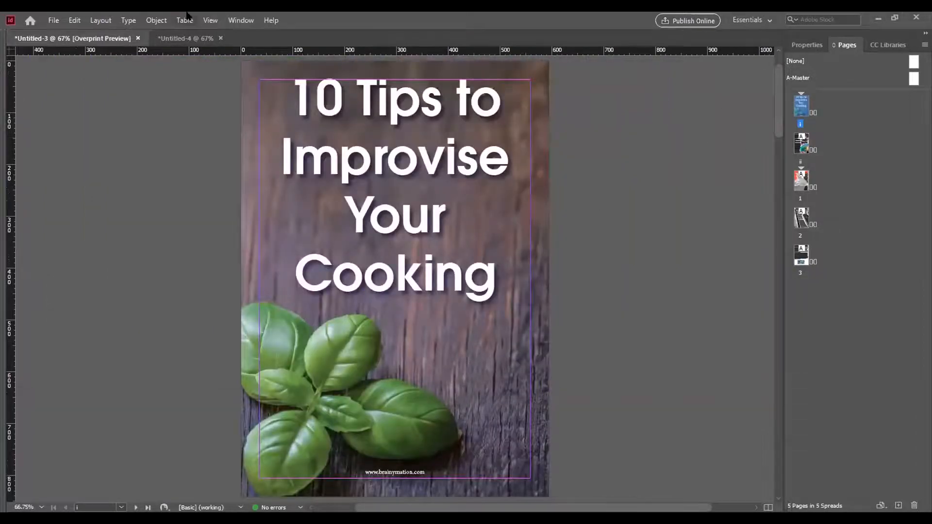
{"action": "left_click", "coordinate": [239, 18]}
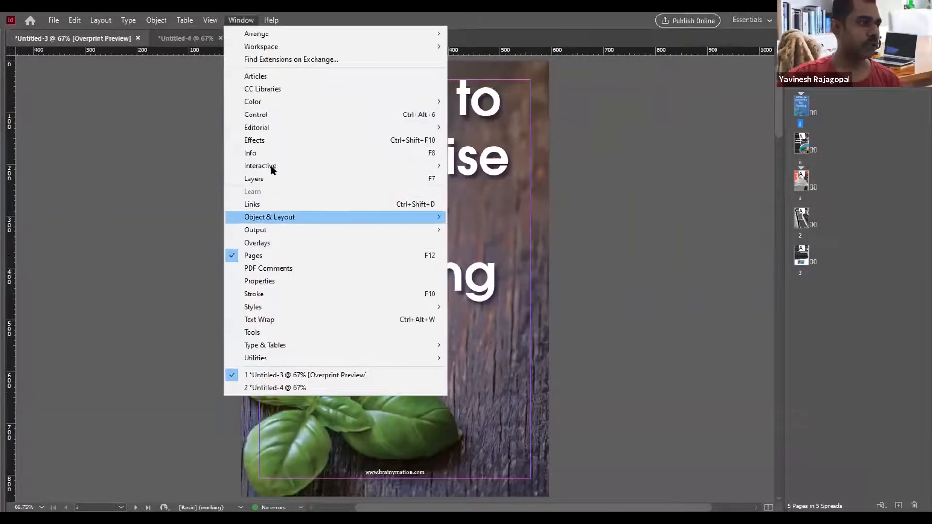
{"action": "mouse_move", "coordinate": [266, 166]}
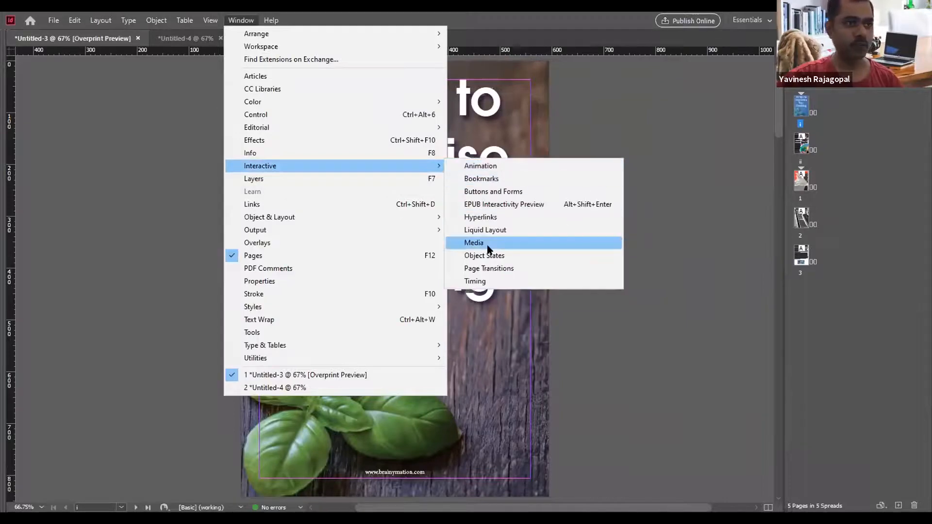
{"action": "left_click", "coordinate": [453, 245]}
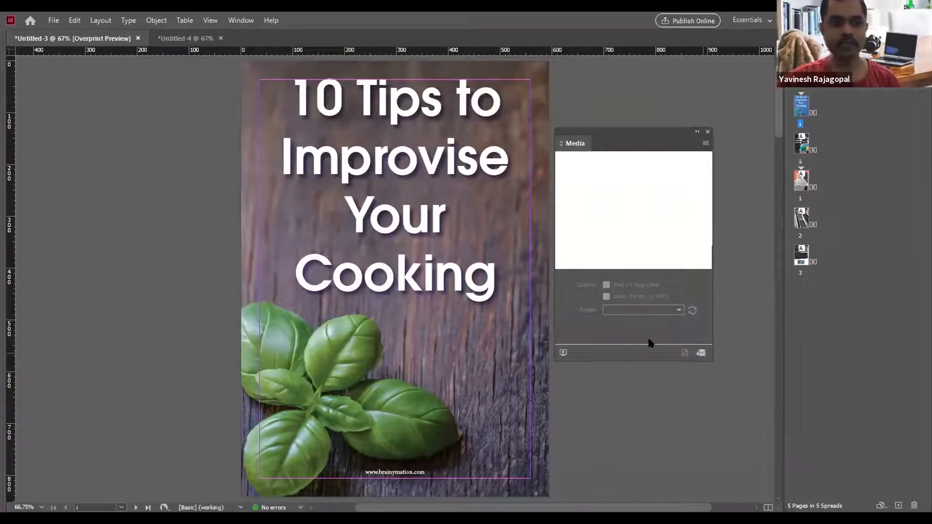
{"action": "left_click", "coordinate": [701, 354]}
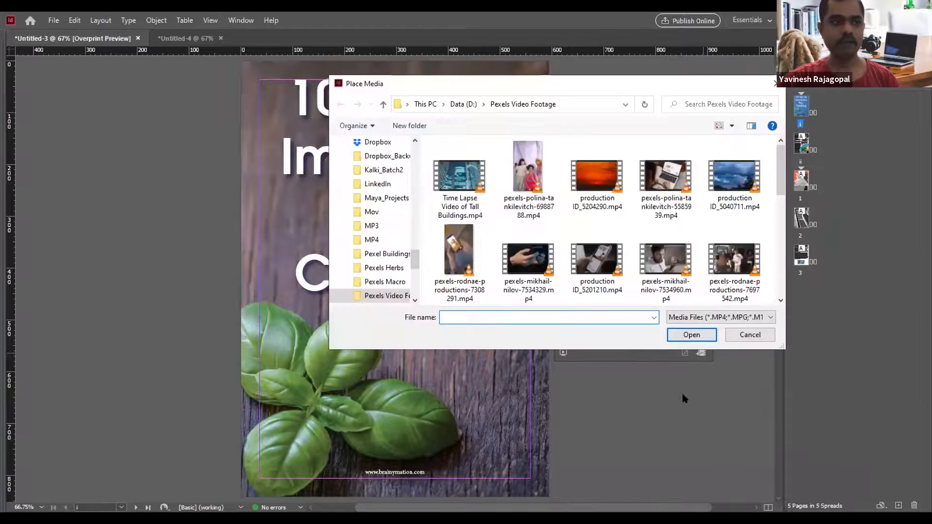
{"action": "left_click", "coordinate": [458, 177]}
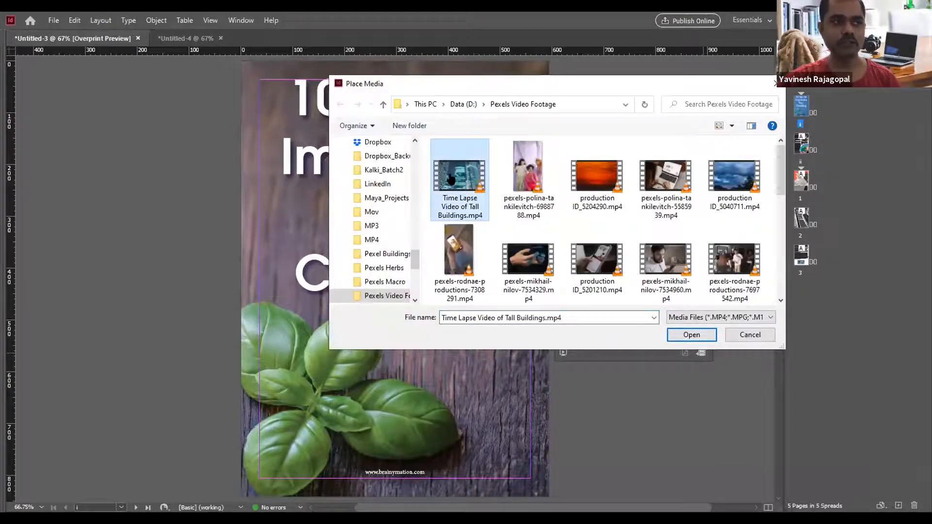
{"action": "left_click", "coordinate": [691, 334]}
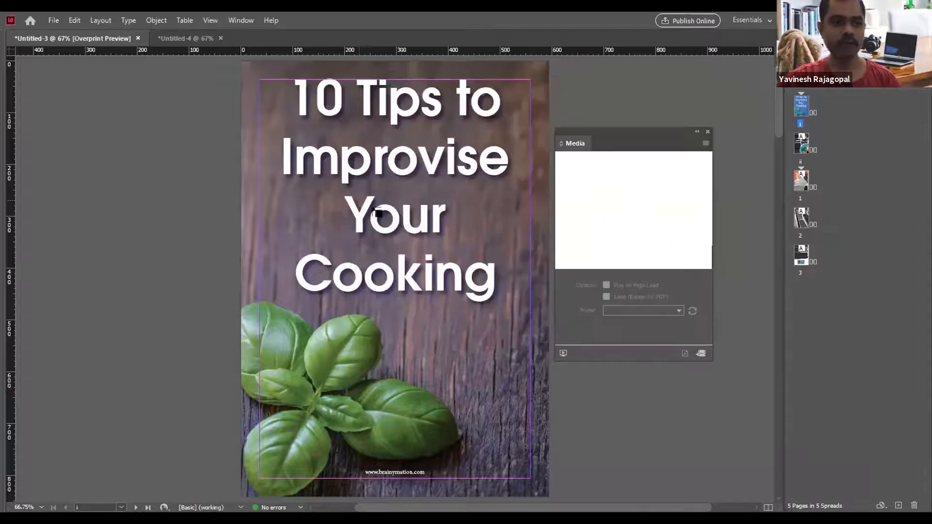
{"action": "left_click", "coordinate": [168, 183]}
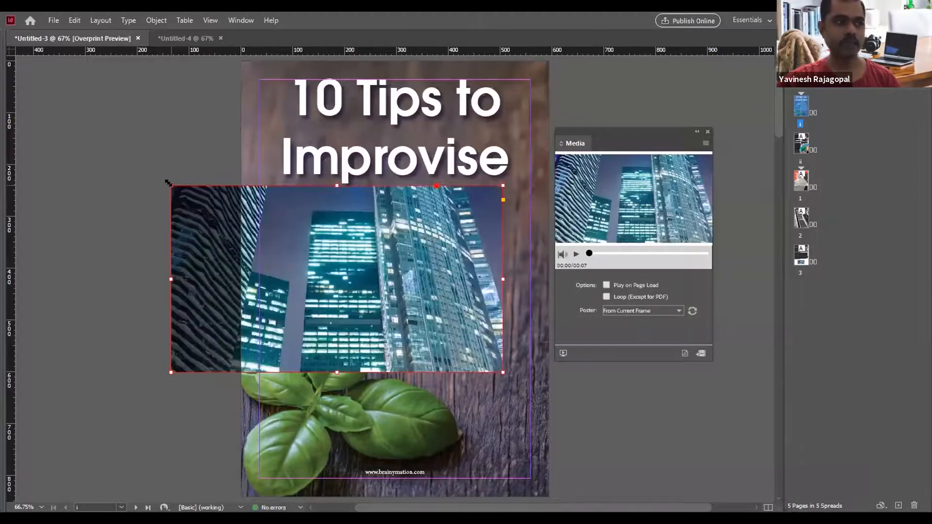
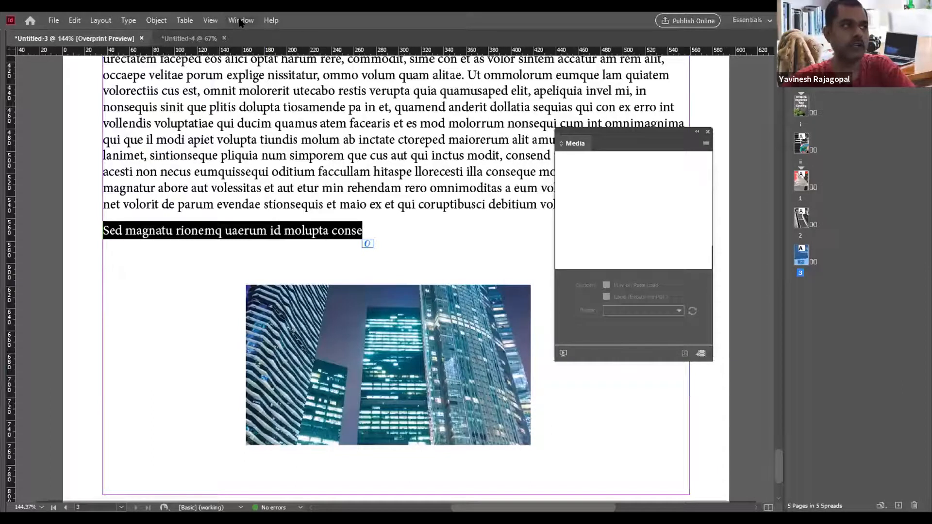
{"action": "left_click", "coordinate": [241, 20]}
{"action": "mouse_move", "coordinate": [437, 166]}
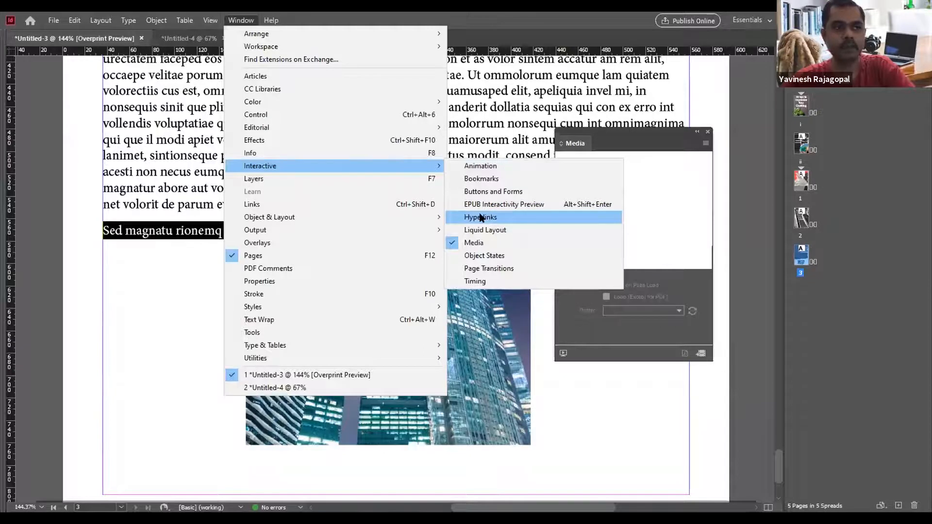
{"action": "left_click", "coordinate": [480, 217]}
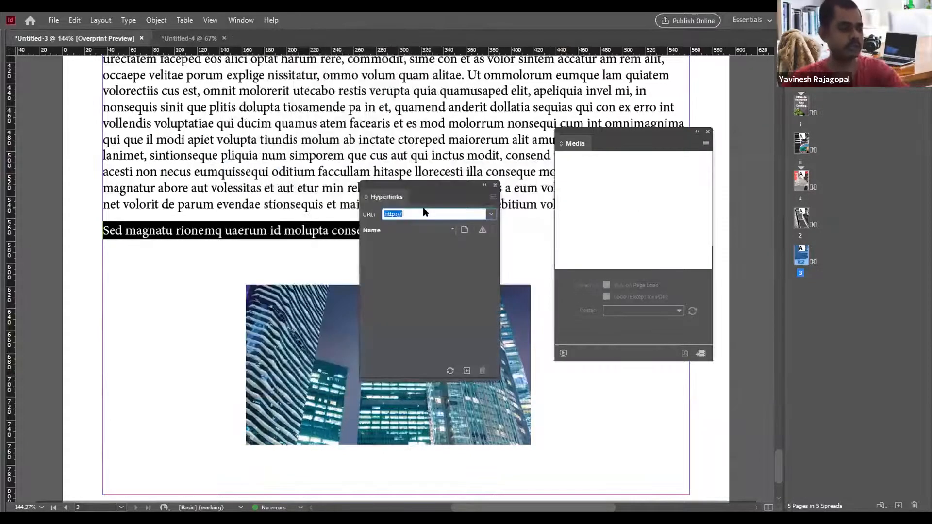
{"action": "type", "text": "www.youtub"}
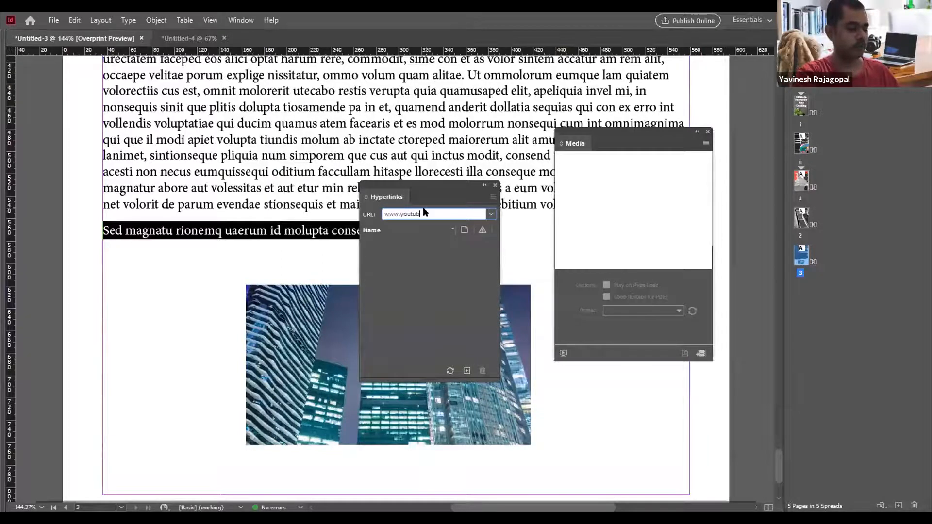
{"action": "type", "text": "e.com"}
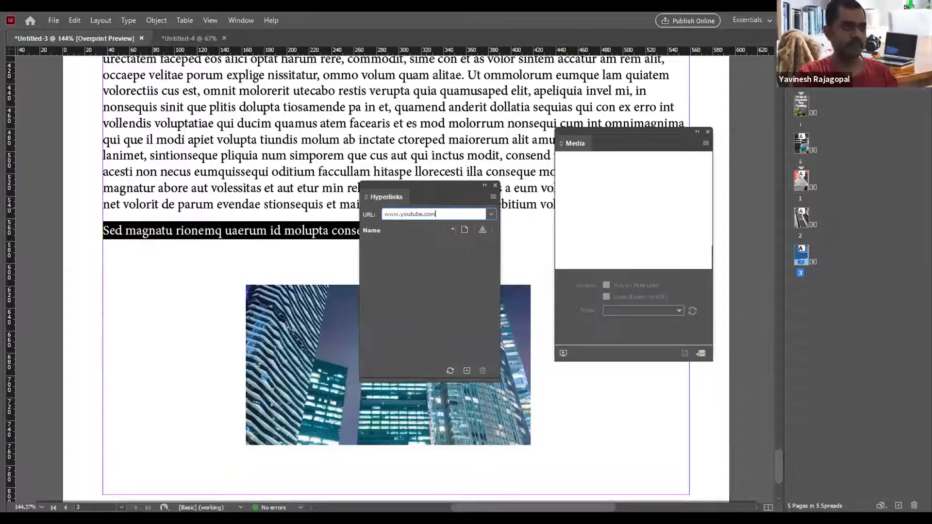
{"action": "left_click", "coordinate": [495, 185]}
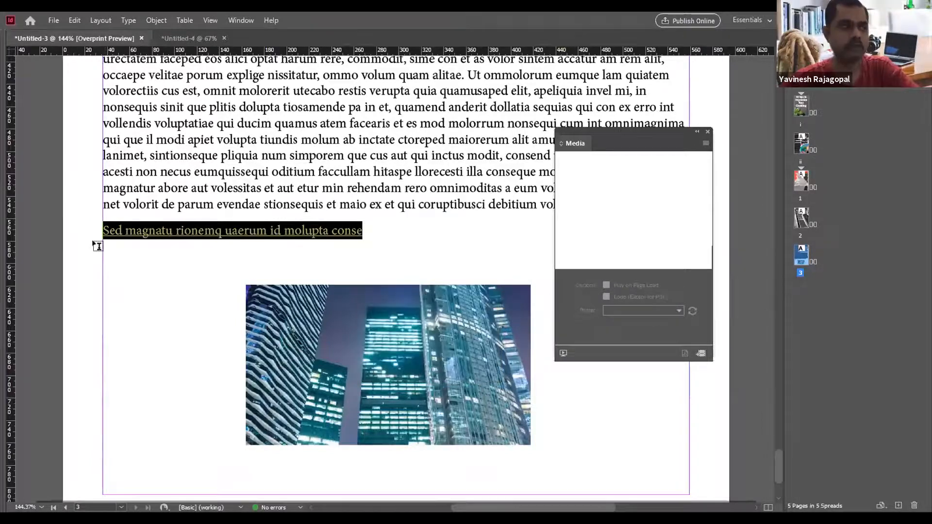
{"action": "left_click", "coordinate": [71, 222]}
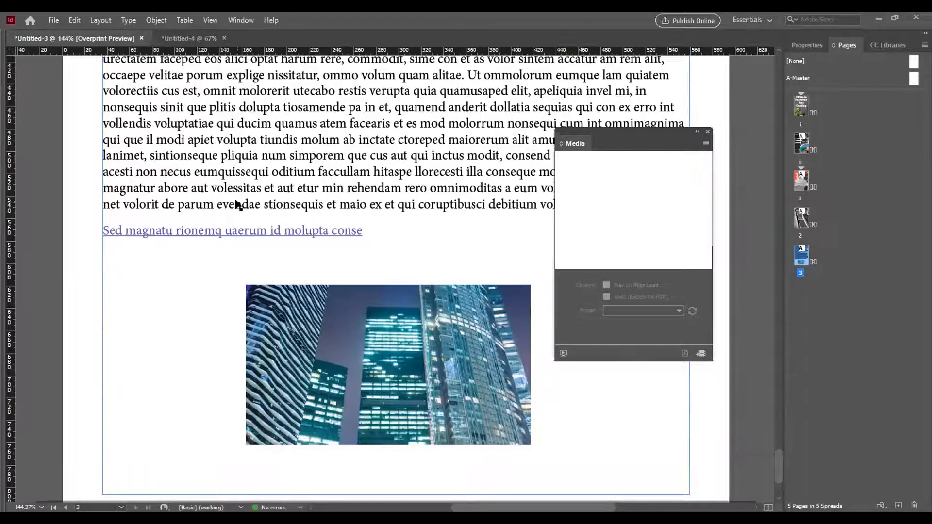
Delete the buildings video from page 3 and draw a circle in the space below the hyperlinked line.
{"action": "left_click", "coordinate": [376, 443]}
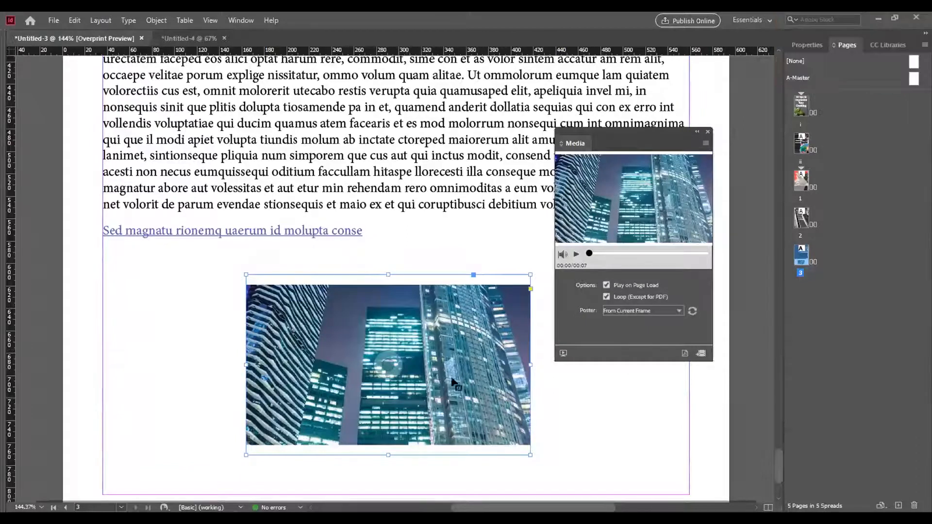
{"action": "key", "text": "Delete"}
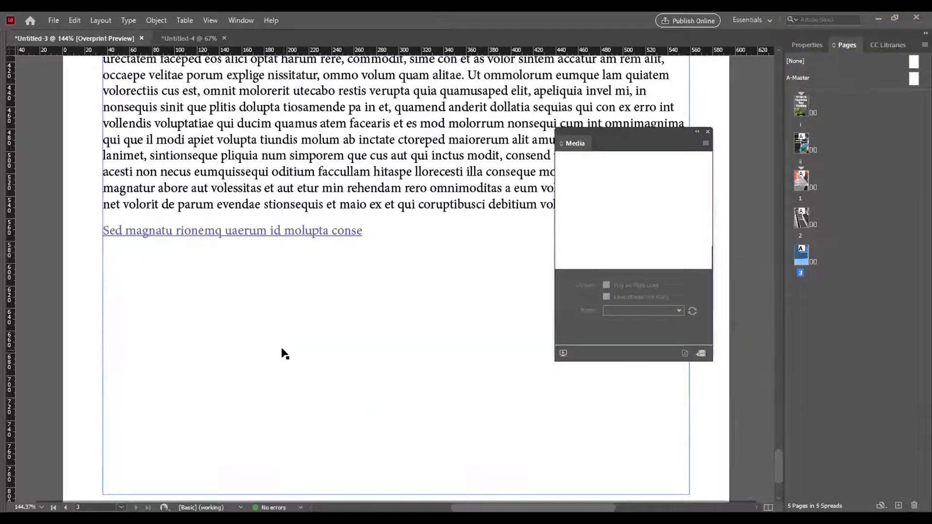
{"action": "left_click_drag", "start_coordinate": [267, 352], "coordinate": [380, 408]}
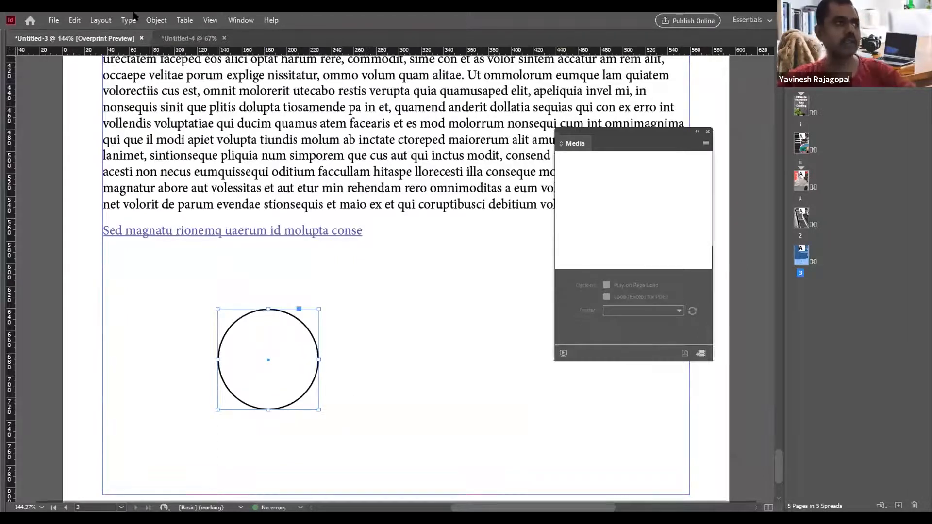
{"action": "left_click", "coordinate": [238, 20]}
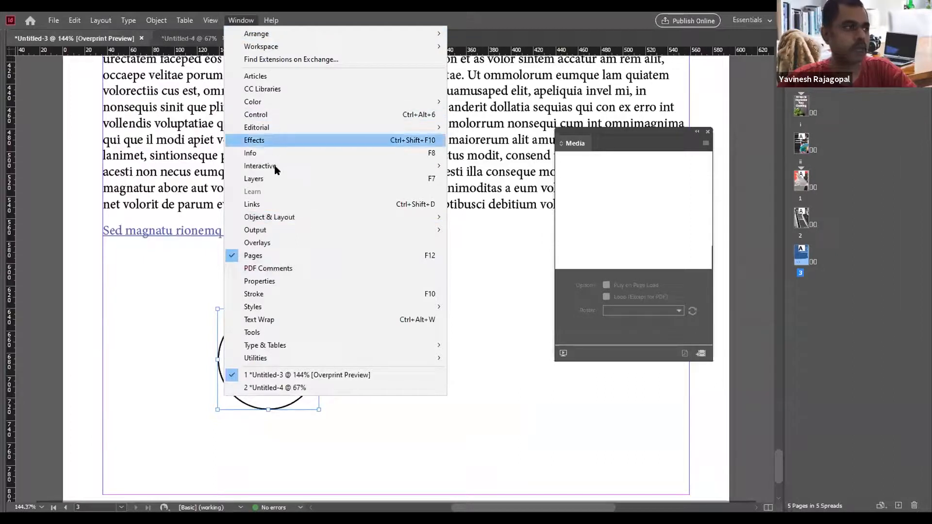
{"action": "mouse_move", "coordinate": [275, 167]}
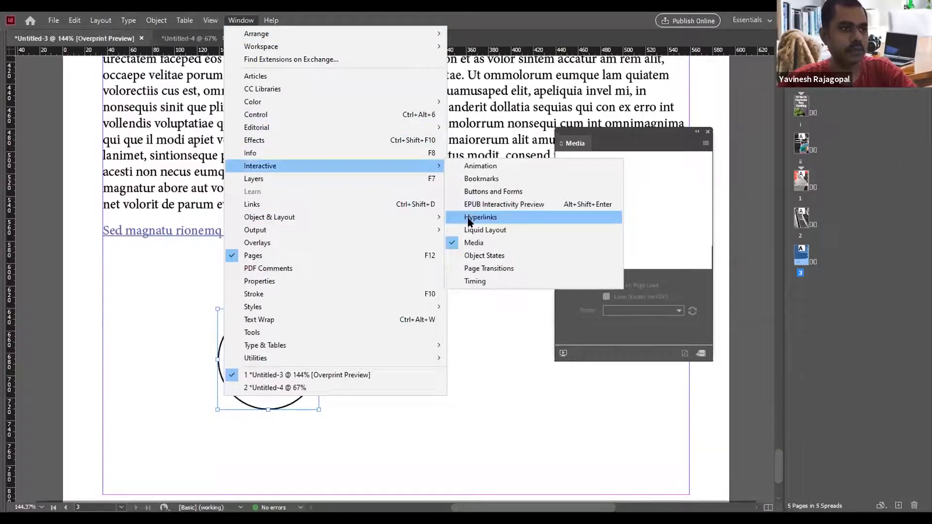
{"action": "left_click", "coordinate": [470, 222]}
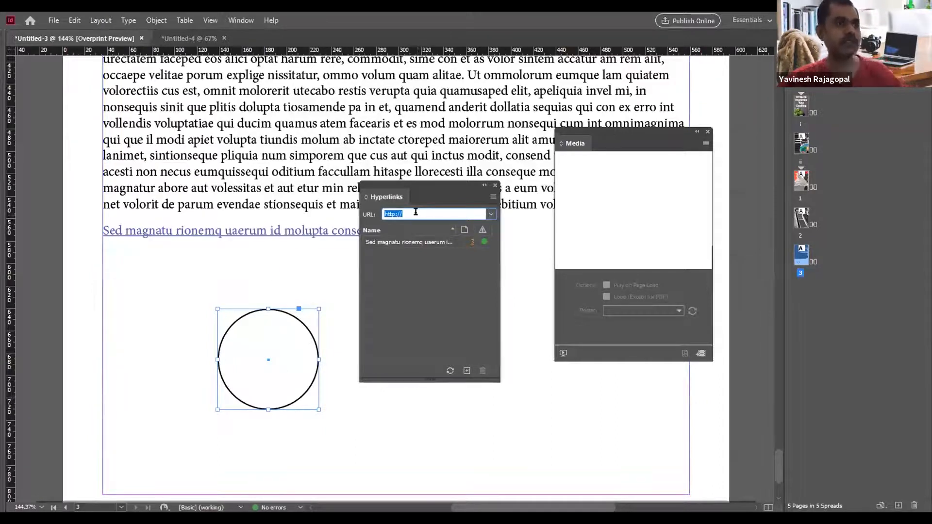
{"action": "type", "text": "www"}
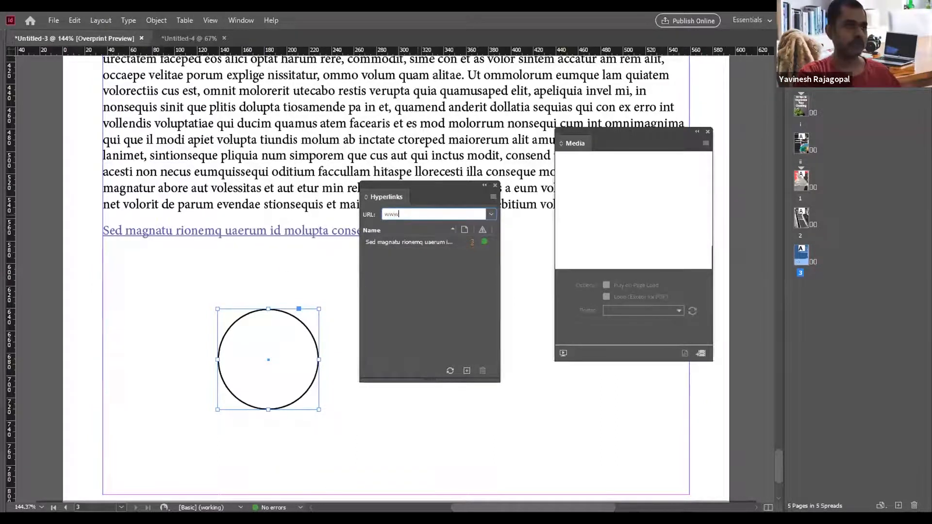
{"action": "type", "text": ".br"}
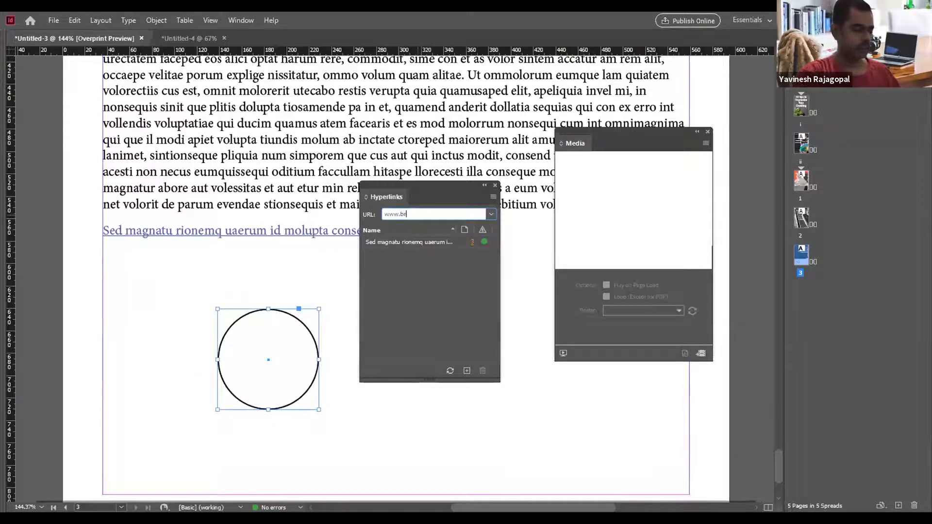
{"action": "type", "text": "ainymation.com"}
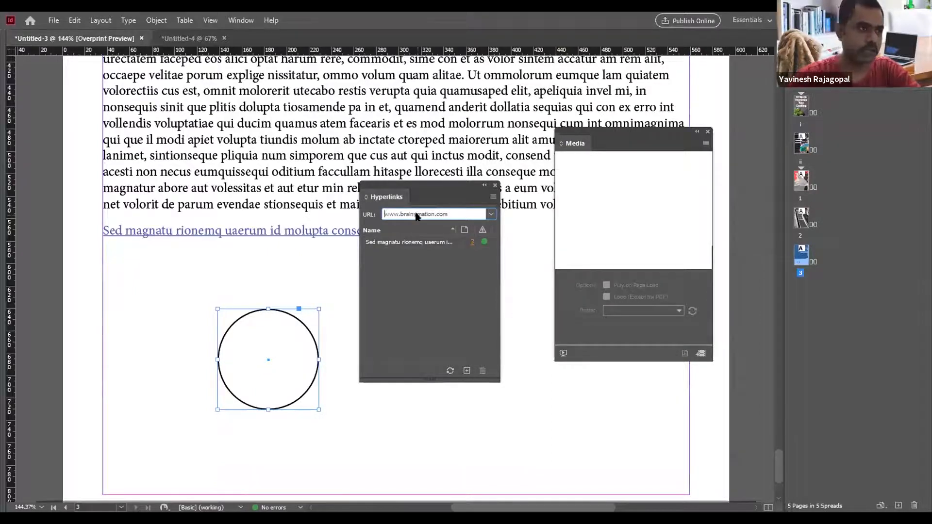
{"action": "key", "text": "Return"}
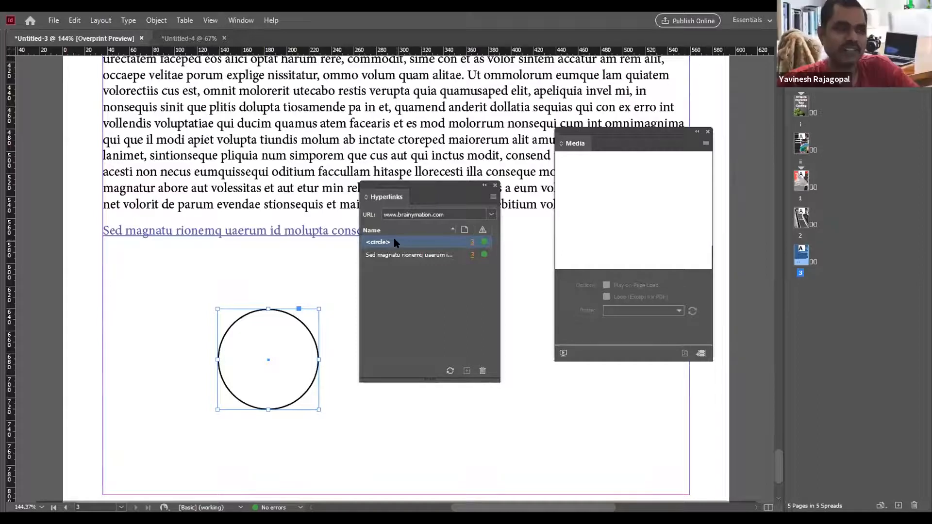
{"action": "left_click", "coordinate": [73, 260]}
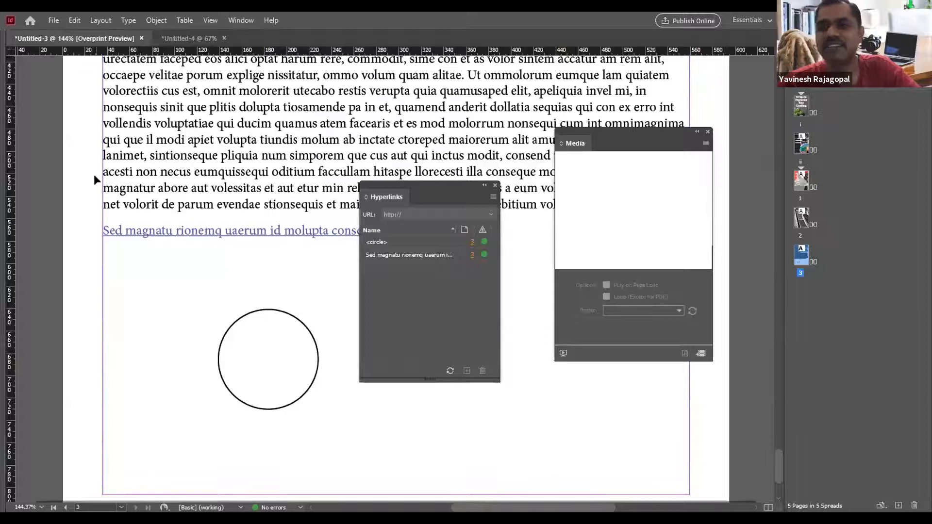
{"action": "left_click", "coordinate": [100, 19]}
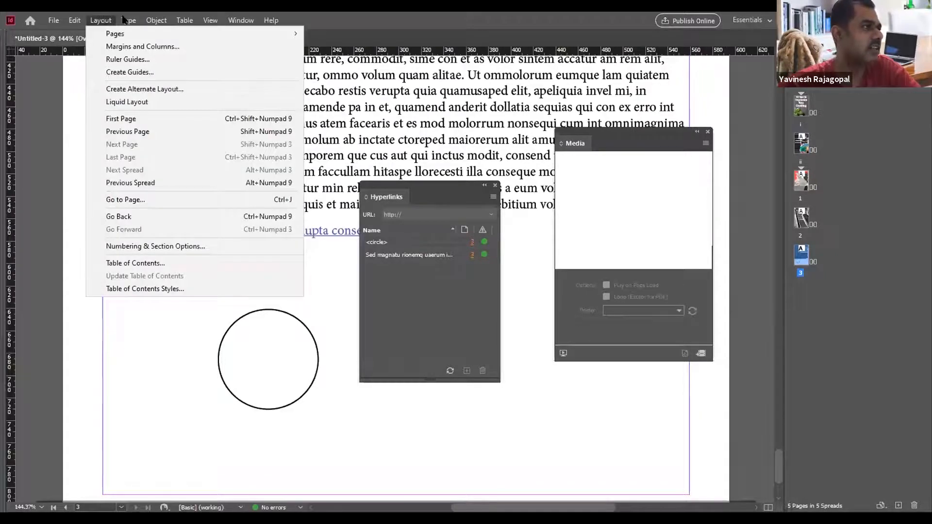
{"action": "left_click", "coordinate": [156, 19]}
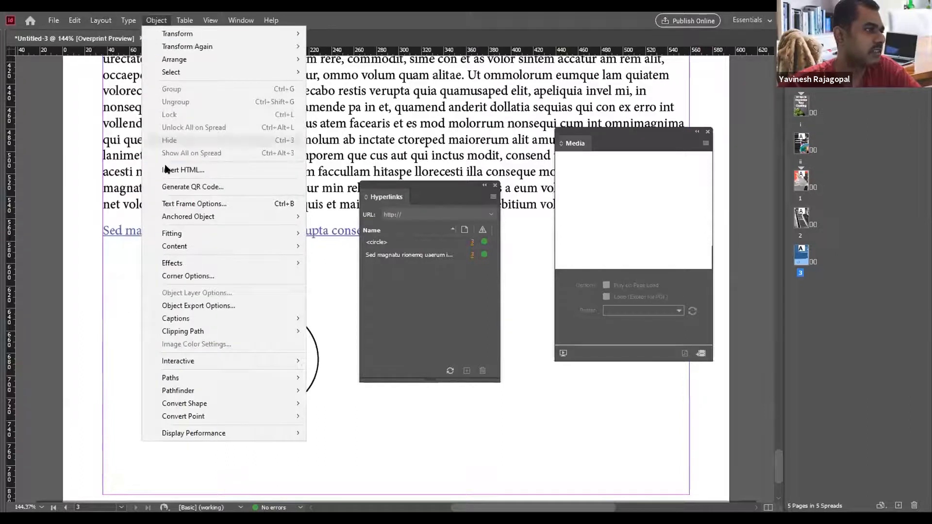
{"action": "left_click", "coordinate": [207, 188]}
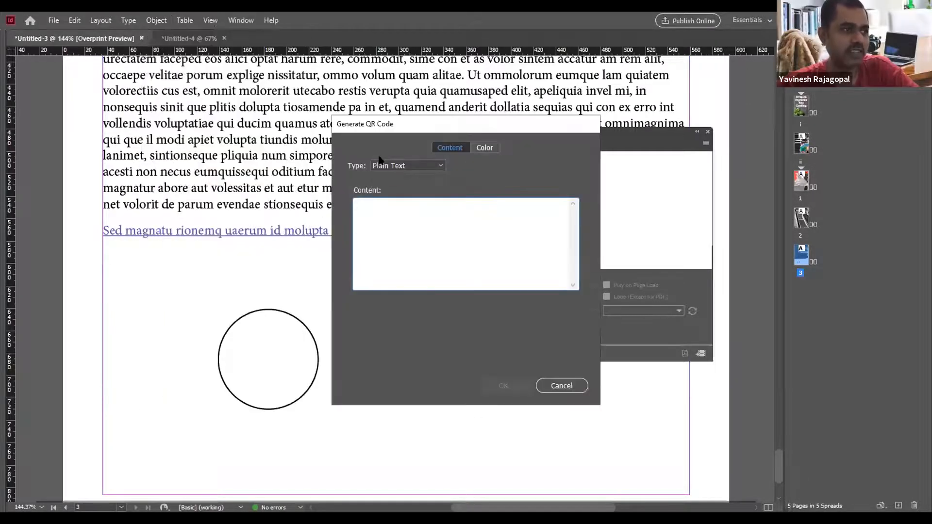
{"action": "left_click", "coordinate": [411, 163]}
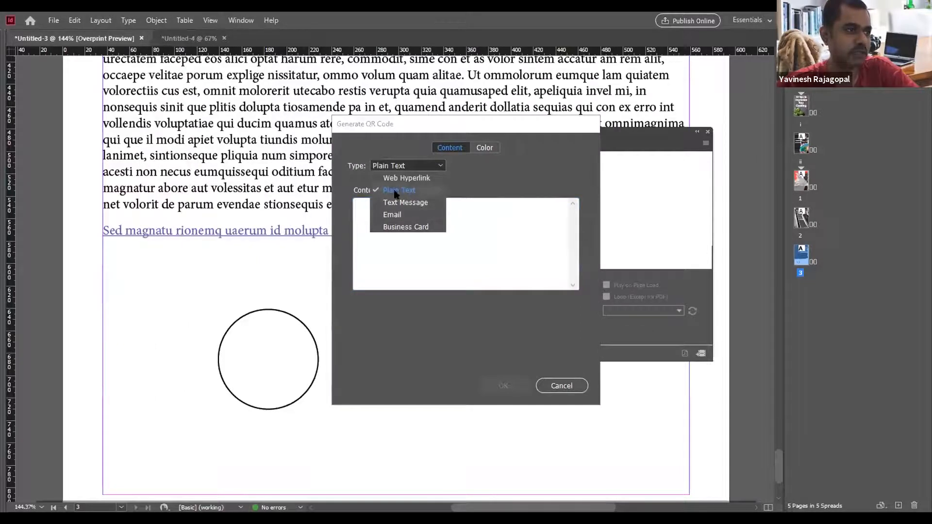
{"action": "left_click", "coordinate": [389, 179]}
{"action": "left_click", "coordinate": [376, 208]}
{"action": "type", "text": "www."}
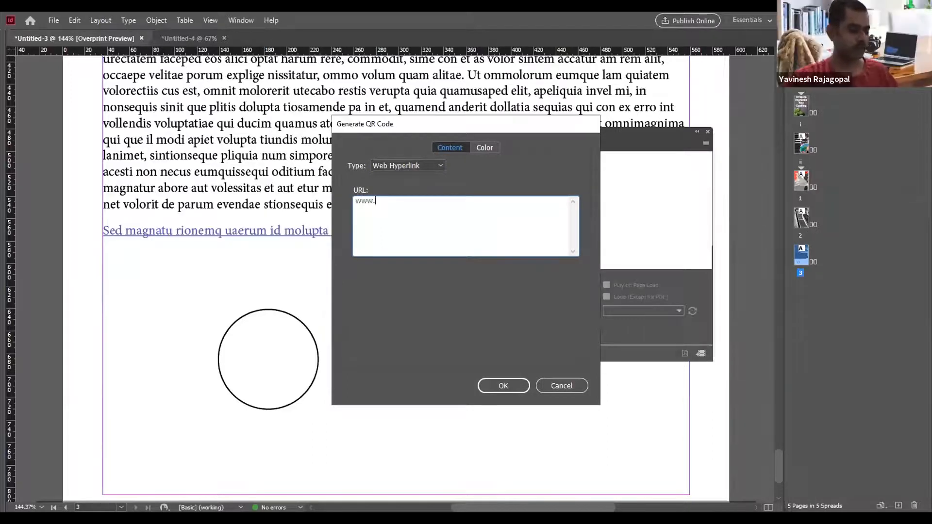
{"action": "type", "text": "yout"}
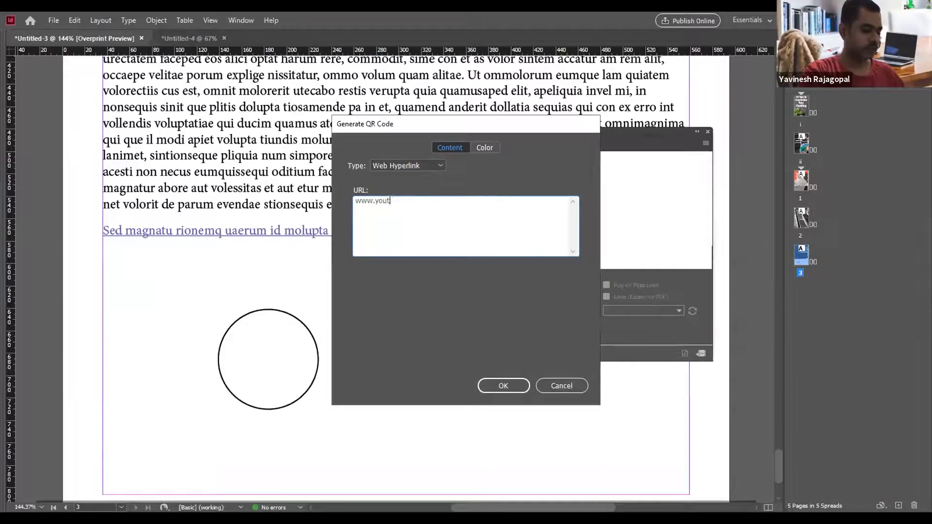
{"action": "type", "text": "ube.com"}
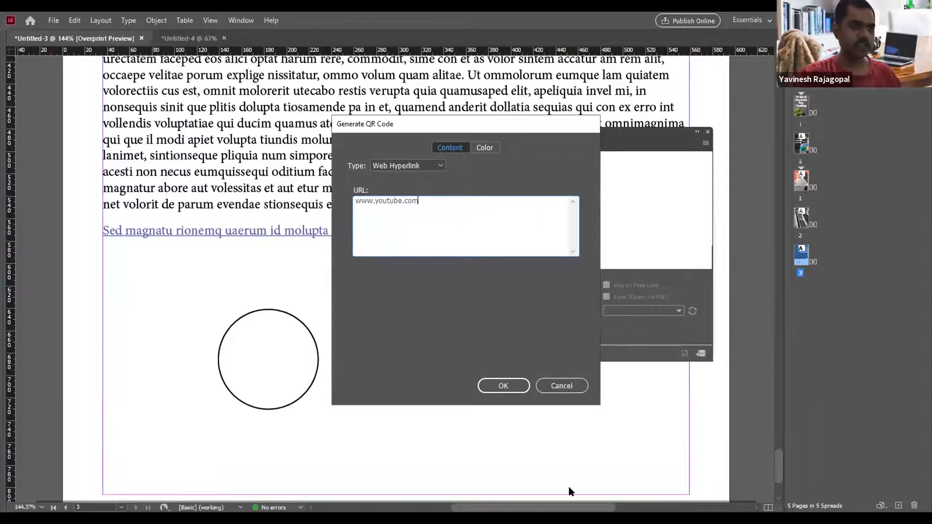
{"action": "left_click", "coordinate": [515, 387]}
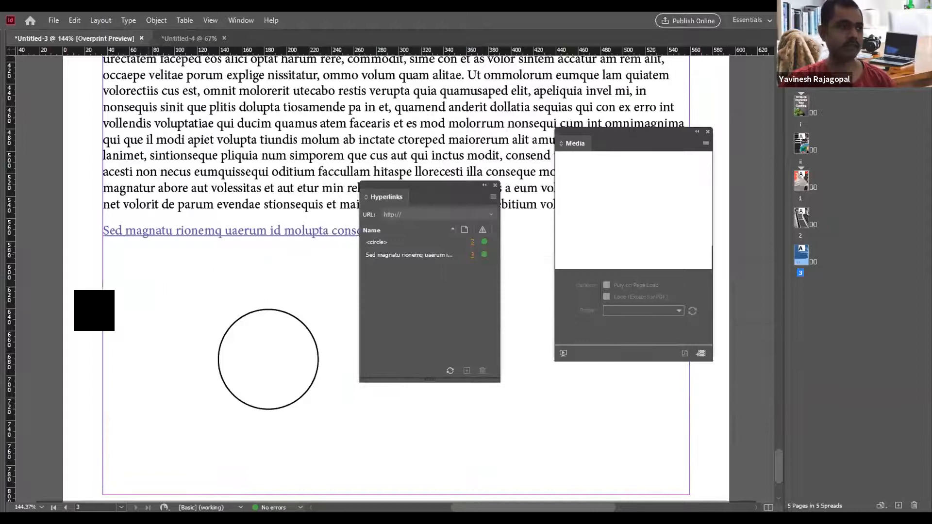
Place the QR code on page 3 just below and to the left of the circle, and deselect it.
{"action": "left_click", "coordinate": [57, 263]}
{"action": "left_click_drag", "start_coordinate": [60, 346], "coordinate": [209, 364]}
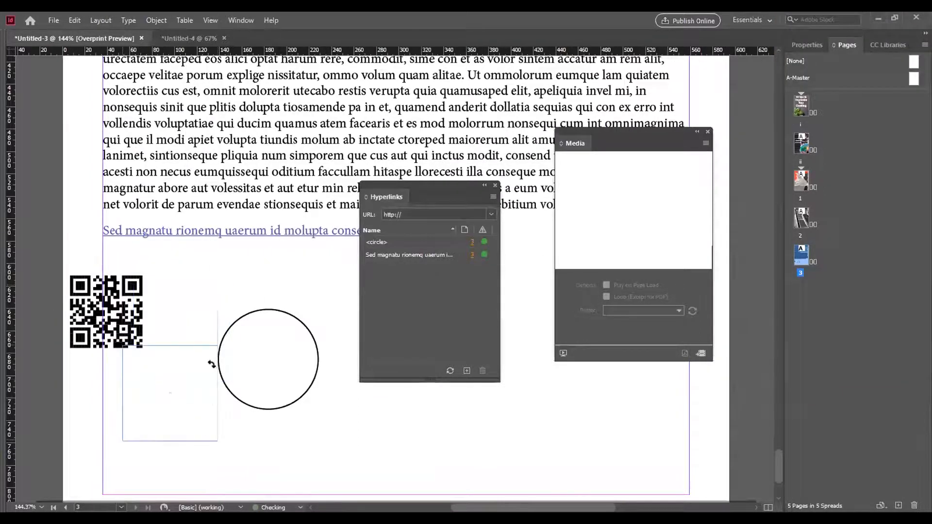
{"action": "scroll", "coordinate": [232, 369], "scroll_direction": "down", "scroll_amount": 5}
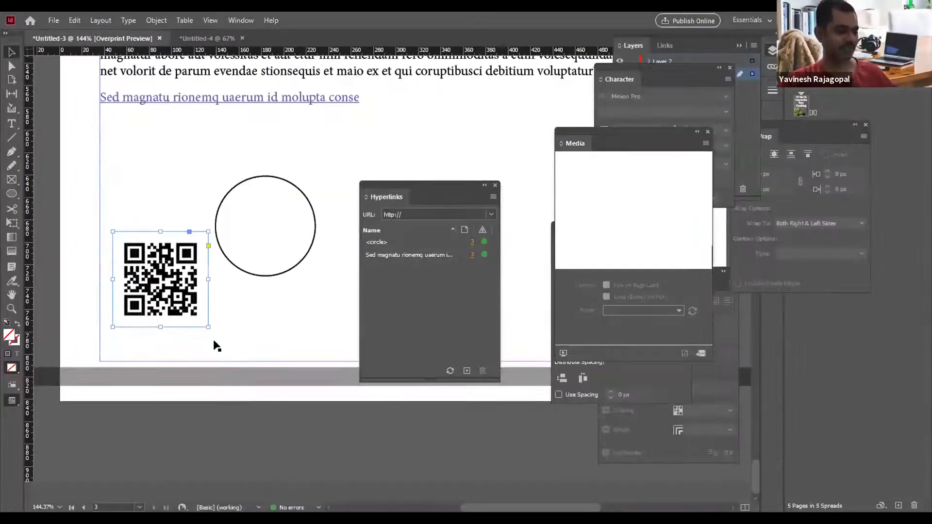
{"action": "key", "text": "Tab"}
{"action": "key", "text": "ctrl+4"}
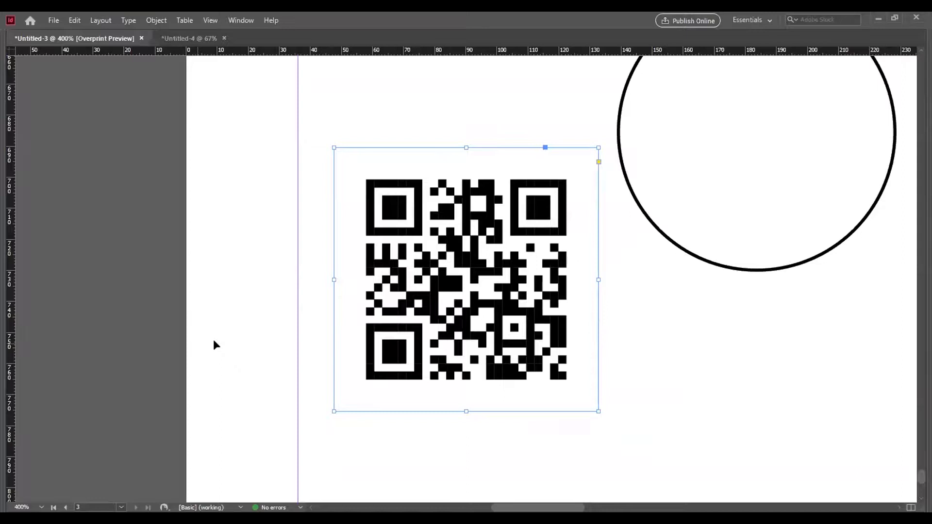
{"action": "left_click", "coordinate": [151, 176]}
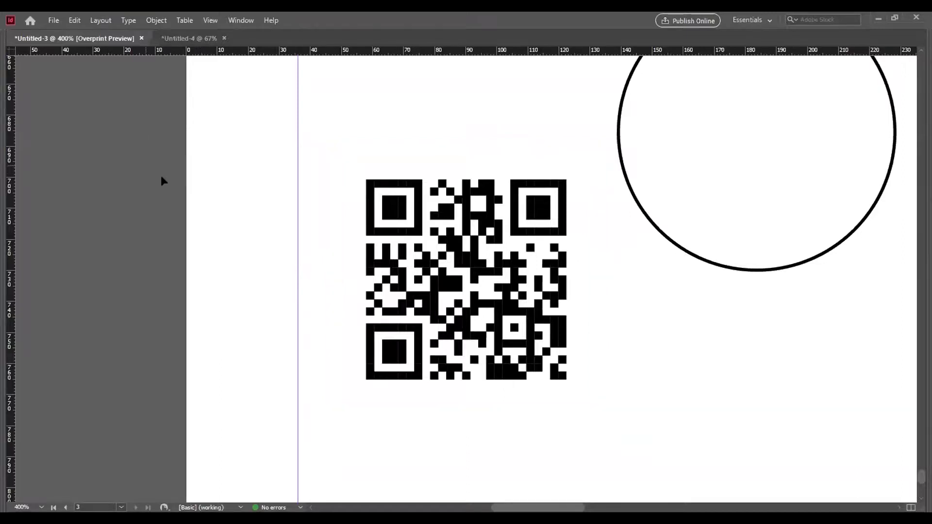
{"action": "left_click", "coordinate": [157, 20]}
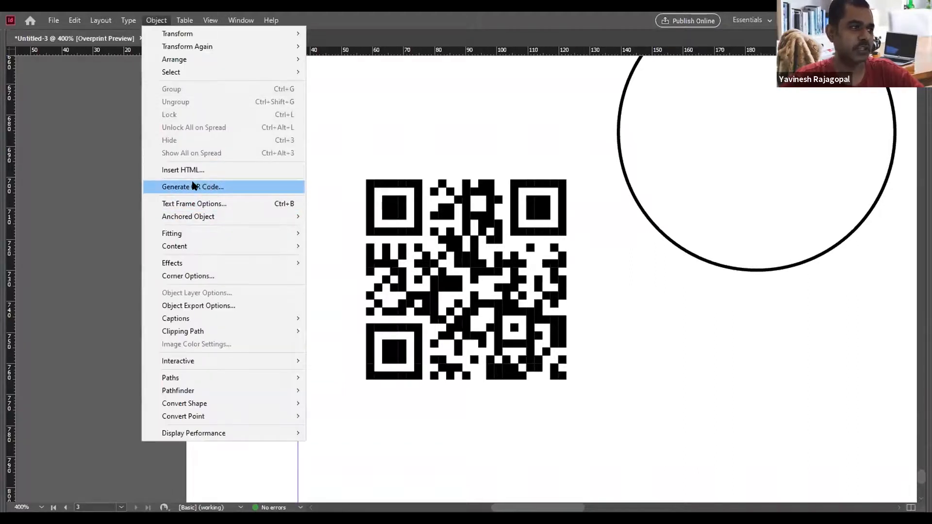
{"action": "left_click", "coordinate": [193, 186]}
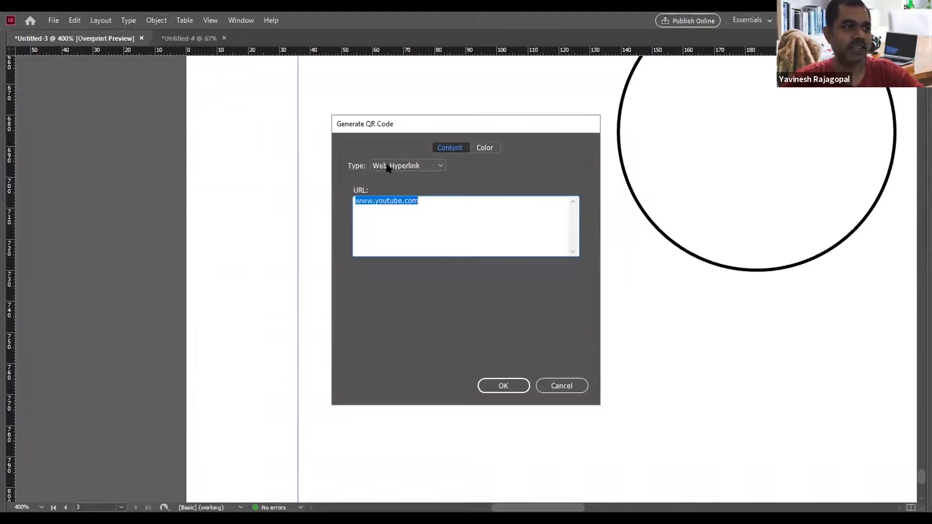
{"action": "left_click", "coordinate": [388, 168]}
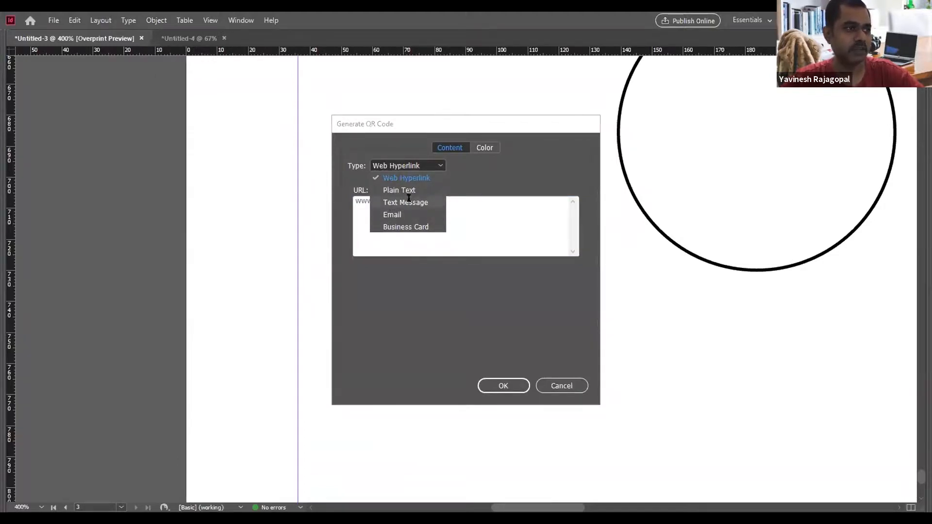
{"action": "left_click", "coordinate": [396, 177]}
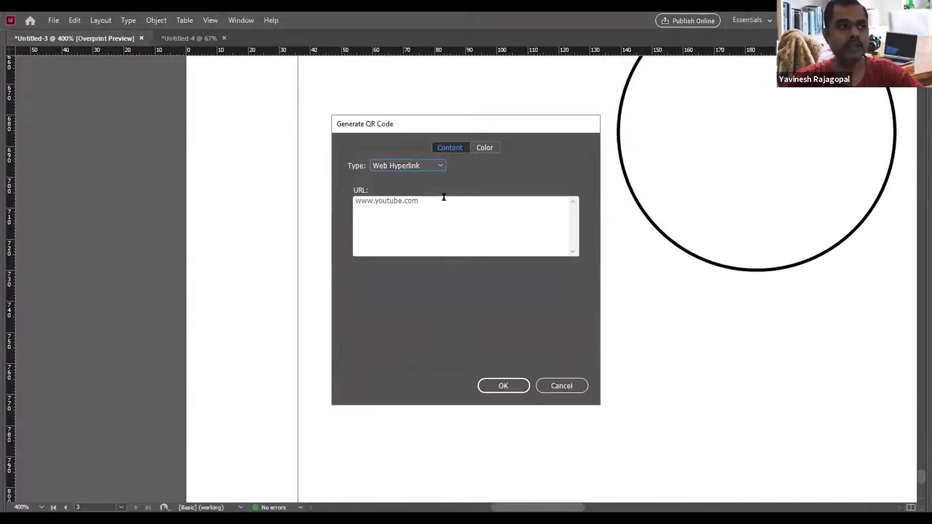
{"action": "left_click_drag", "start_coordinate": [431, 199], "coordinate": [315, 196]}
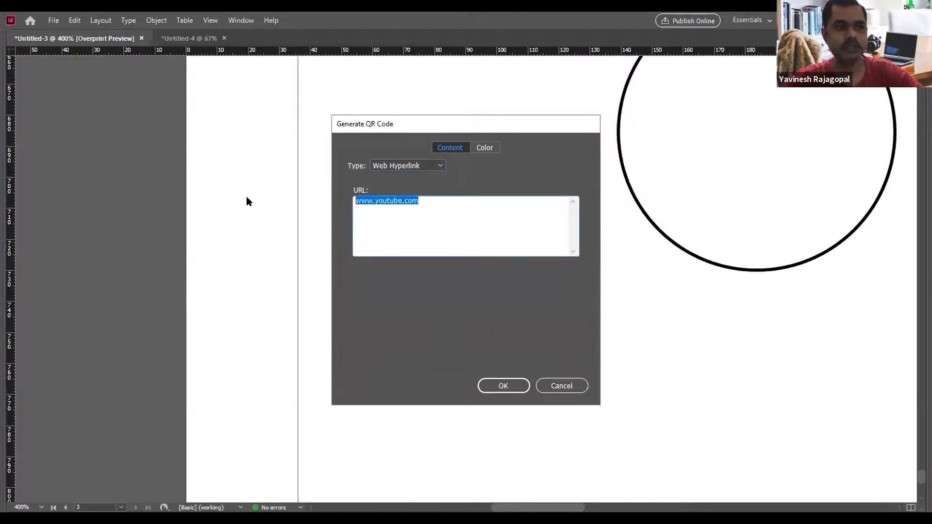
{"action": "left_click", "coordinate": [505, 388]}
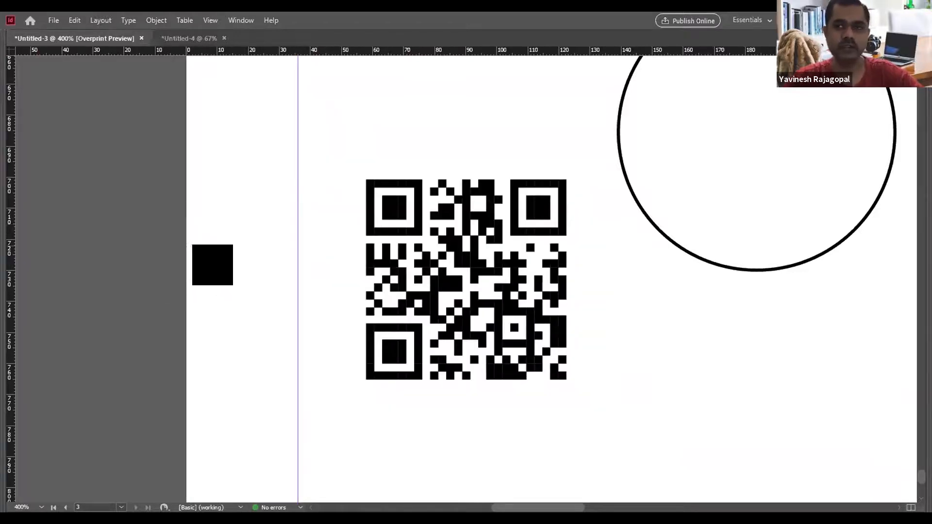
{"action": "left_click", "coordinate": [119, 241]}
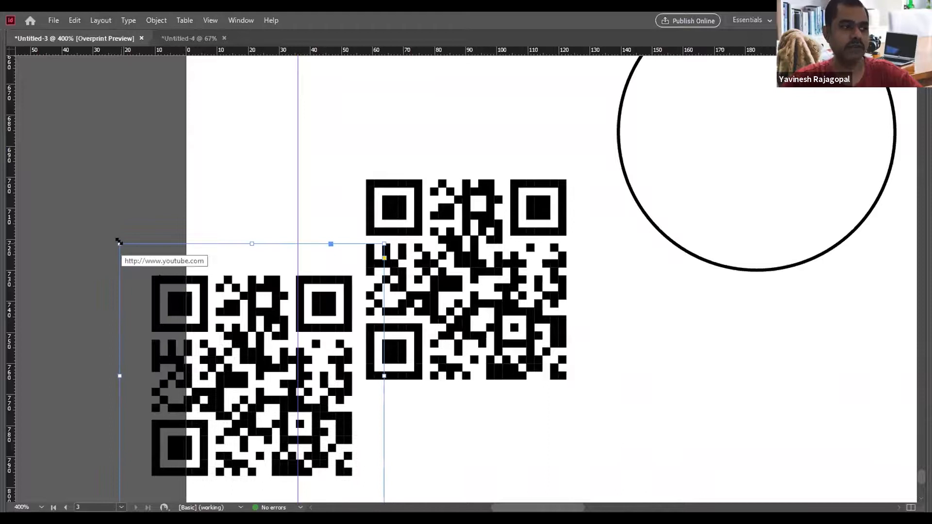
{"action": "left_click_drag", "start_coordinate": [236, 299], "coordinate": [781, 310]}
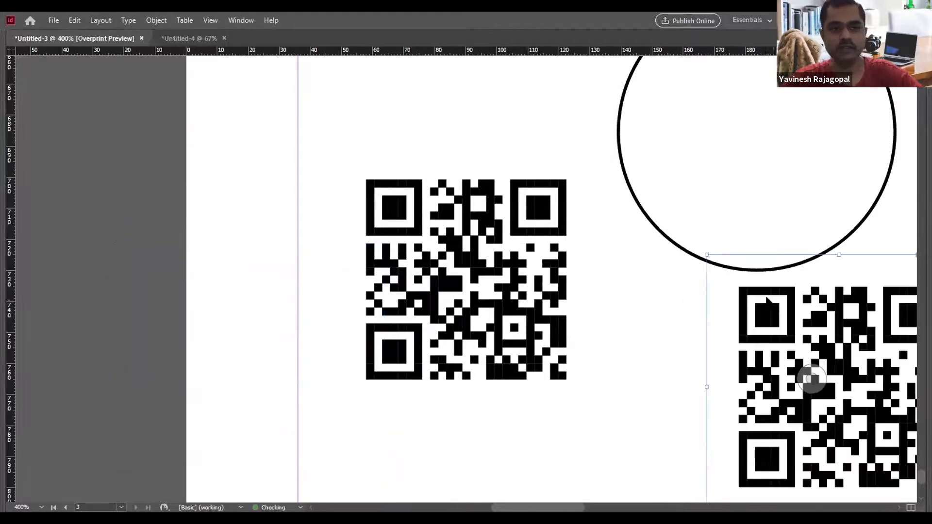
{"action": "left_click_drag", "start_coordinate": [652, 327], "coordinate": [554, 345]}
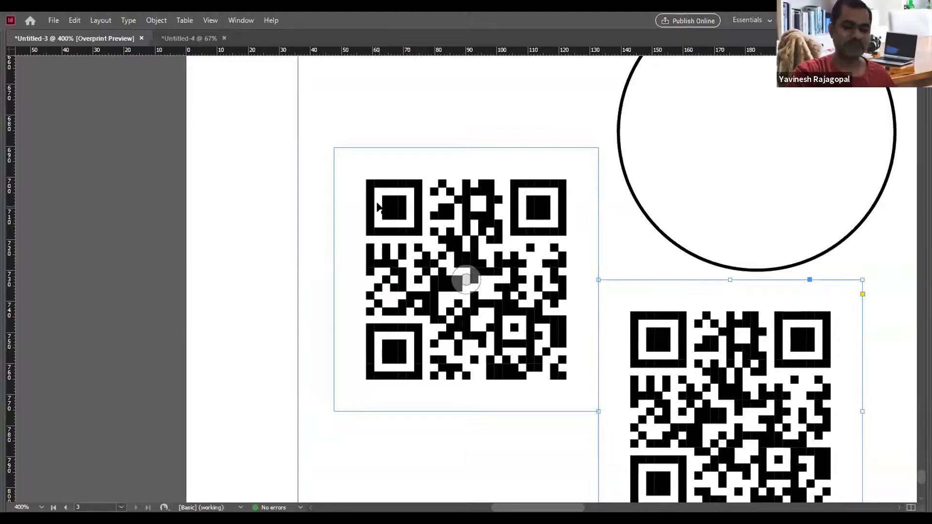
Delete both QR codes from page 3, leaving the circle in place.
{"action": "key", "text": "ctrl+minus"}
{"action": "key", "text": "ctrl+minus"}
{"action": "key", "text": "ctrl+minus"}
{"action": "key", "text": "ctrl+minus"}
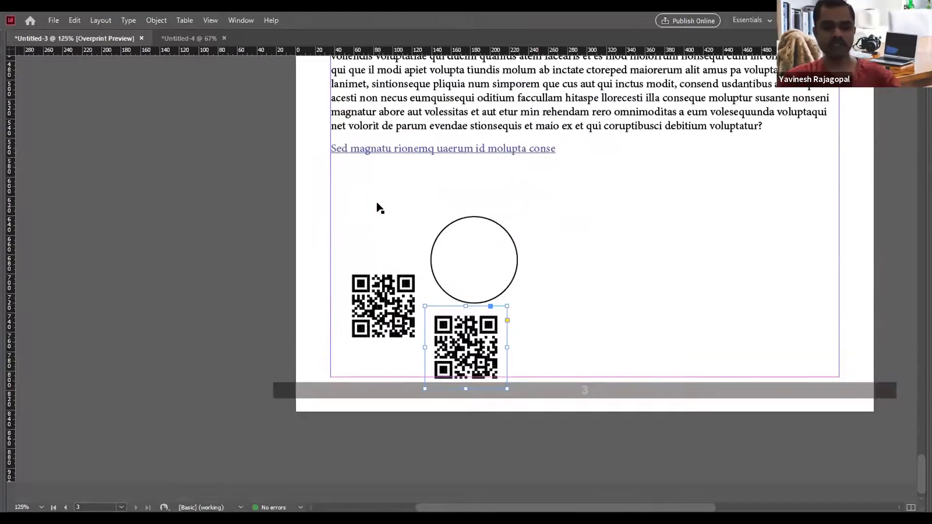
{"action": "key", "text": "Delete"}
{"action": "left_click", "coordinate": [361, 286]}
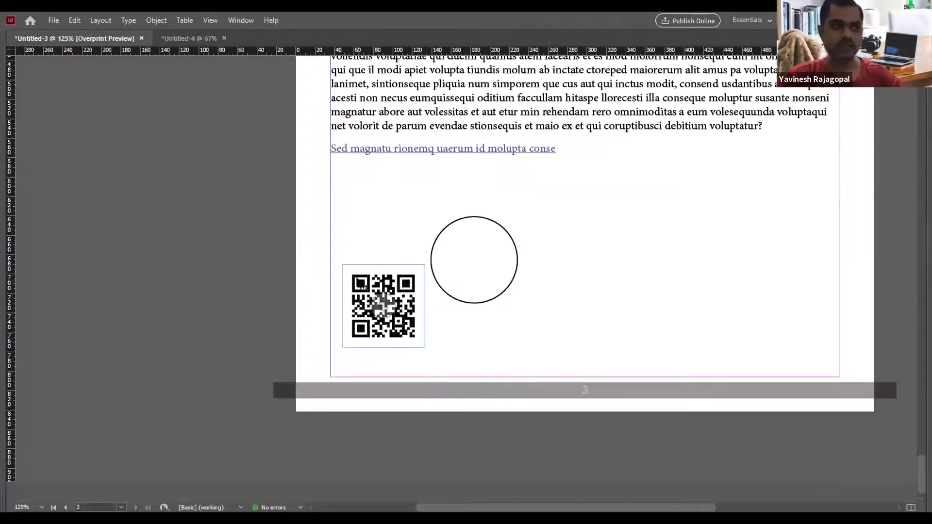
{"action": "key", "text": "Delete"}
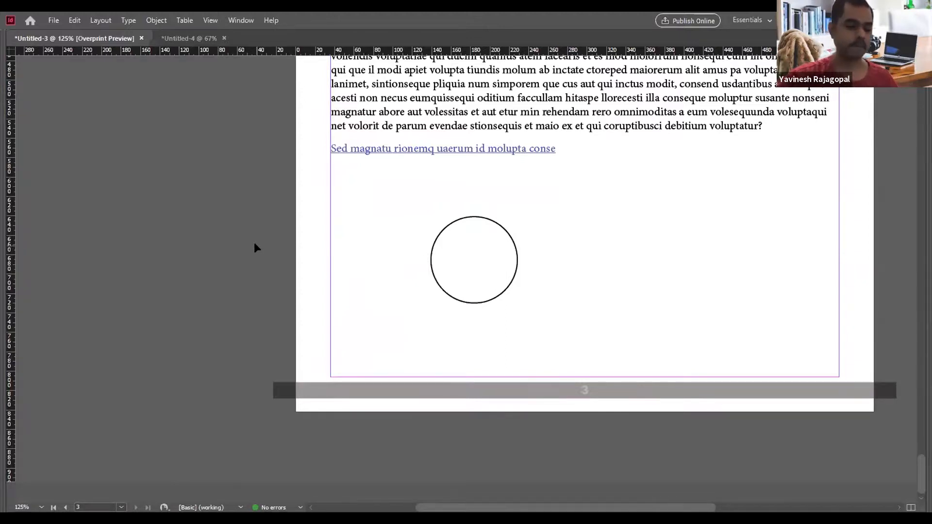
{"action": "key", "text": "ctrl+0"}
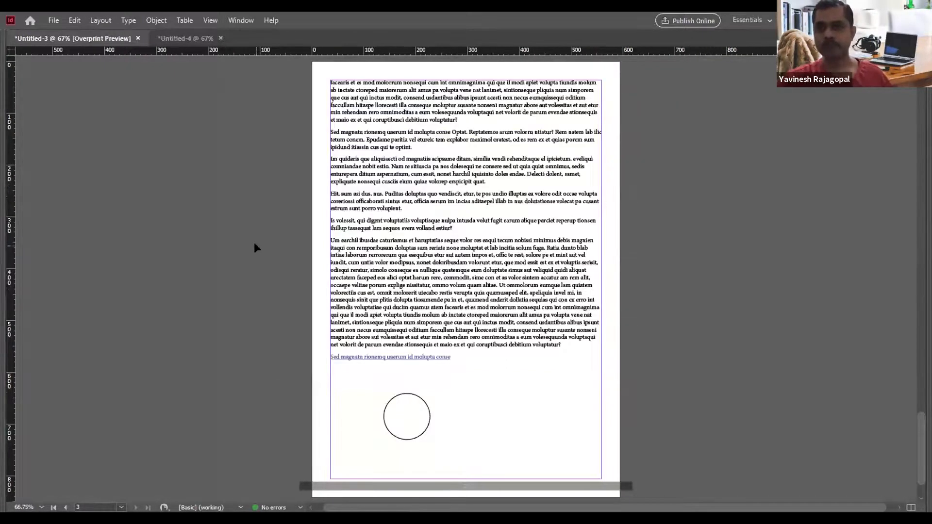